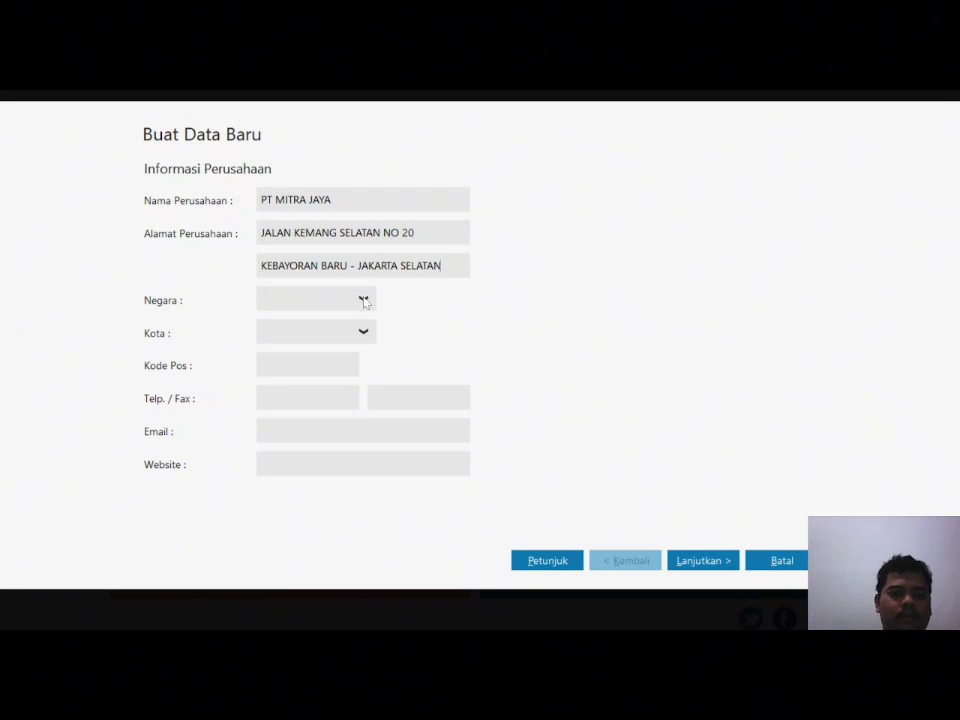
# Step: Set the company's country to Indonesia and city to Jakarta, and enter its postal code and phone number
pyautogui.click(328, 345)
pyautogui.click(370, 338)
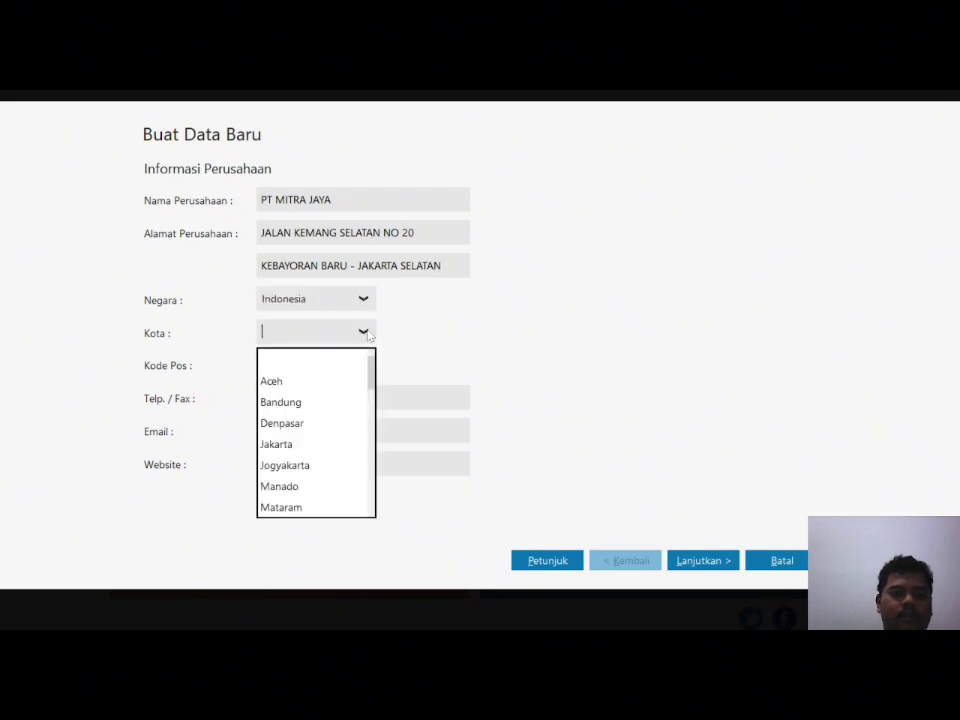
pyautogui.click(386, 441)
pyautogui.click(296, 365)
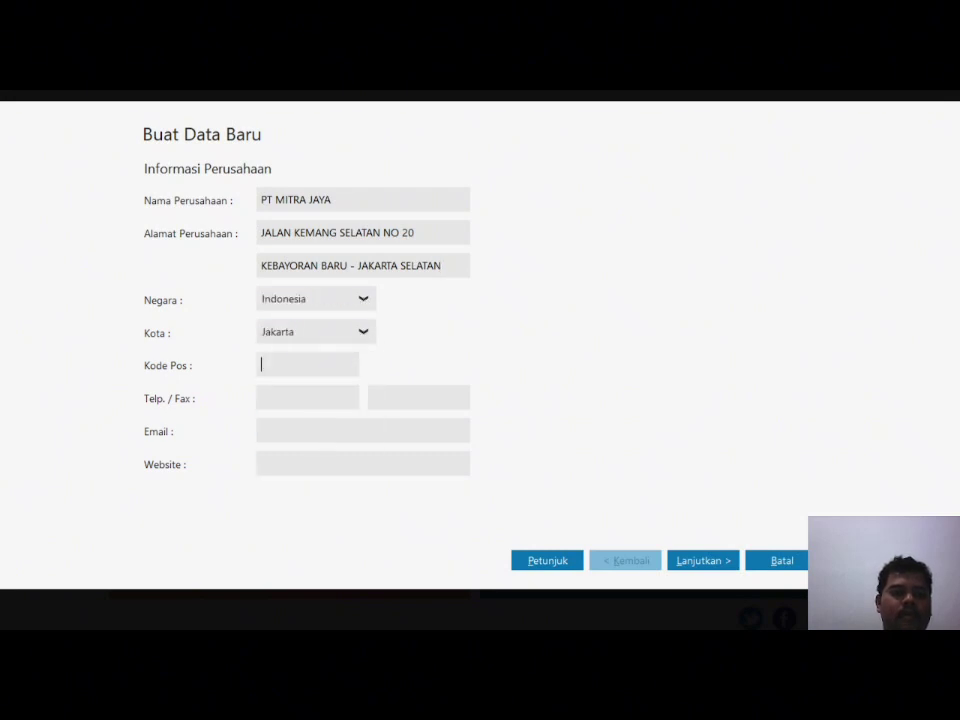
pyautogui.write('12730')
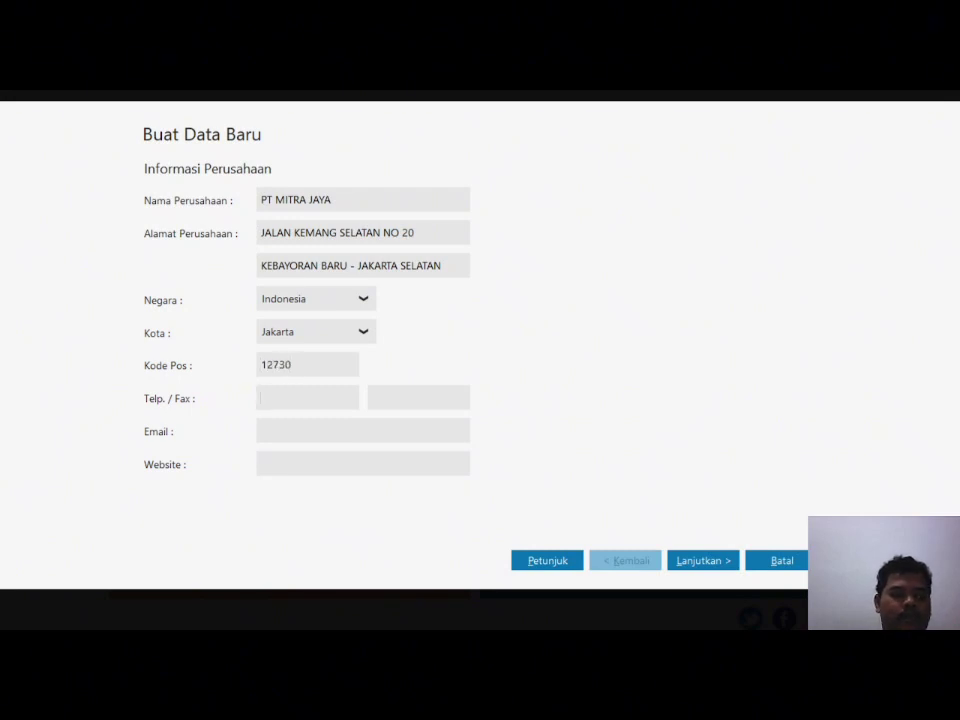
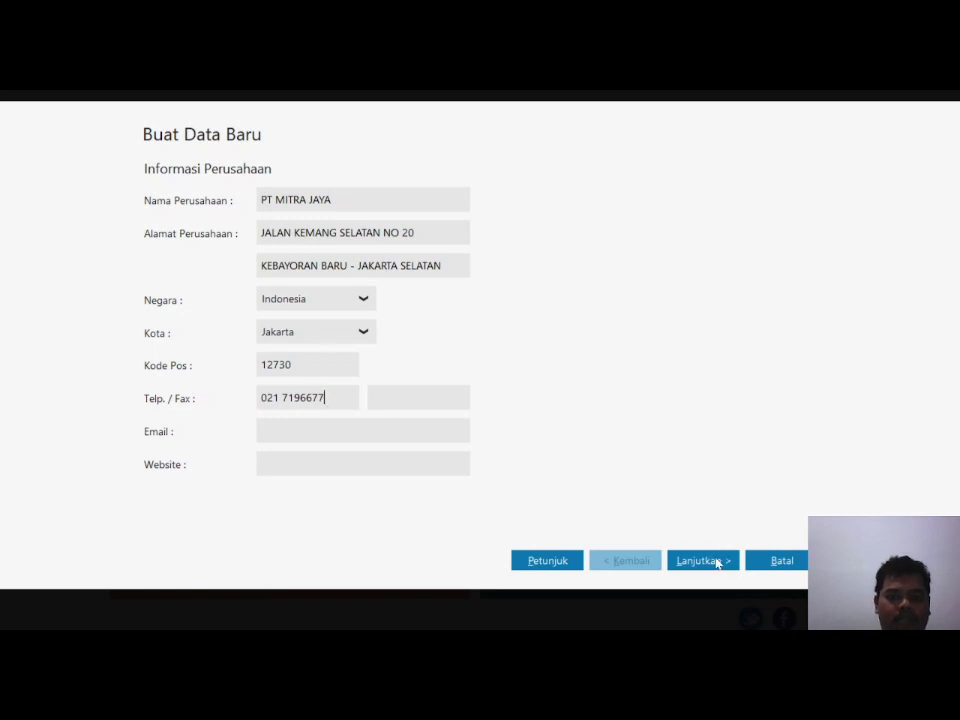
pyautogui.click(712, 561)
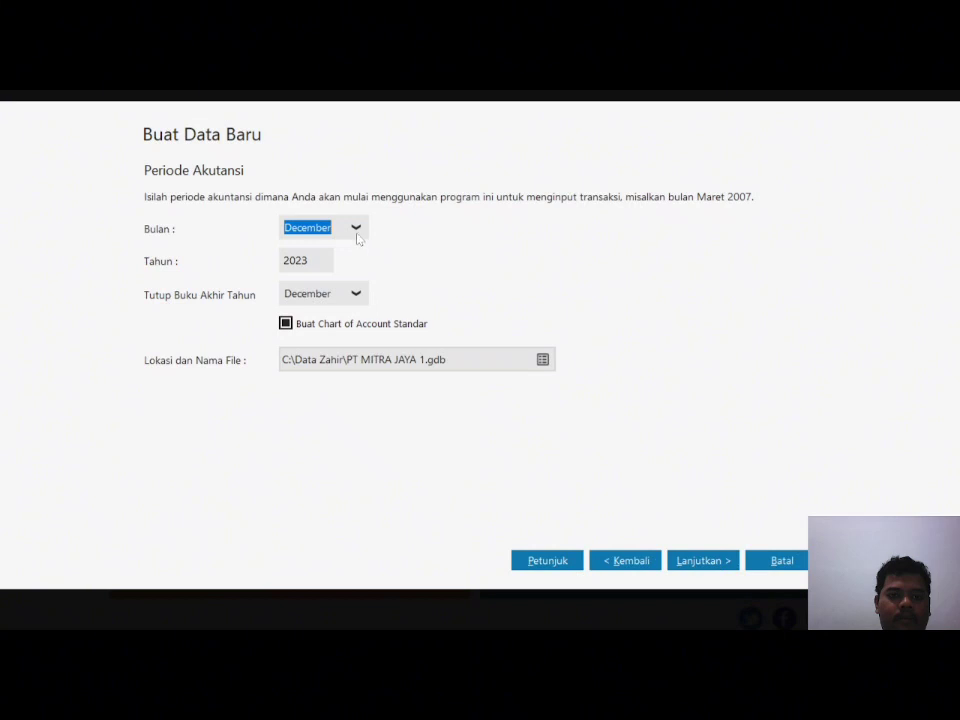
# Step: Set the accounting period to start in January 2018
pyautogui.press('Tab')
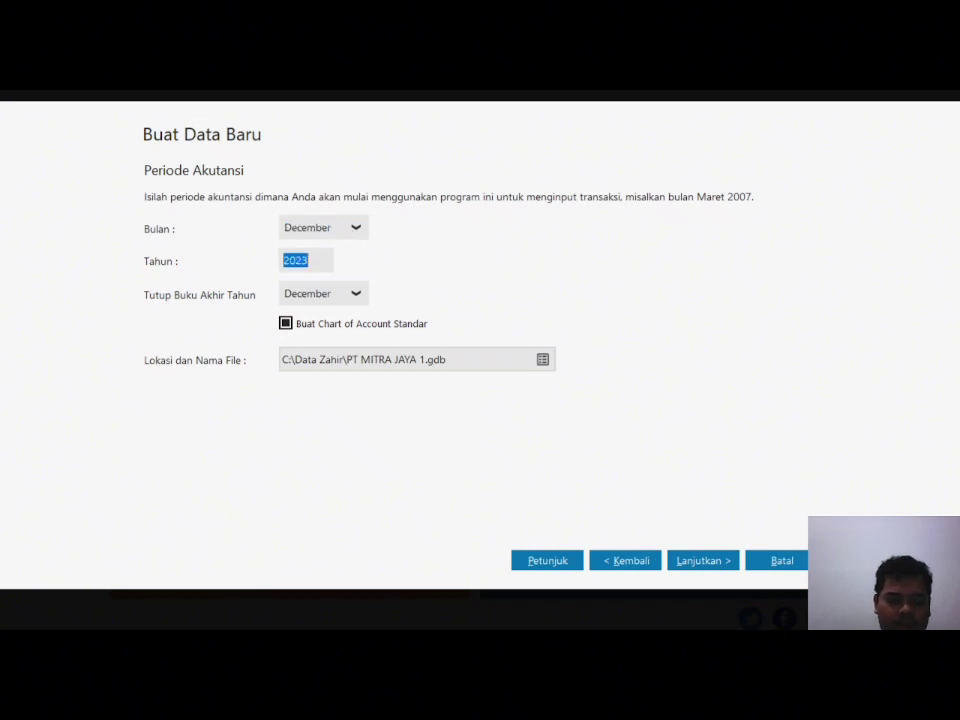
pyautogui.write('2018')
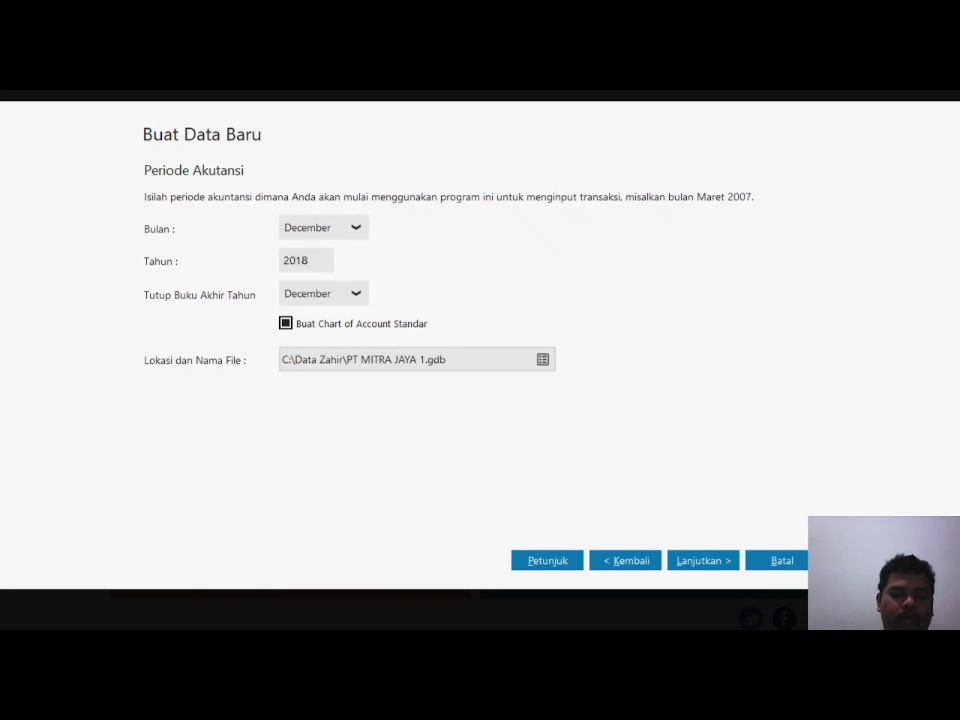
pyautogui.click(355, 228)
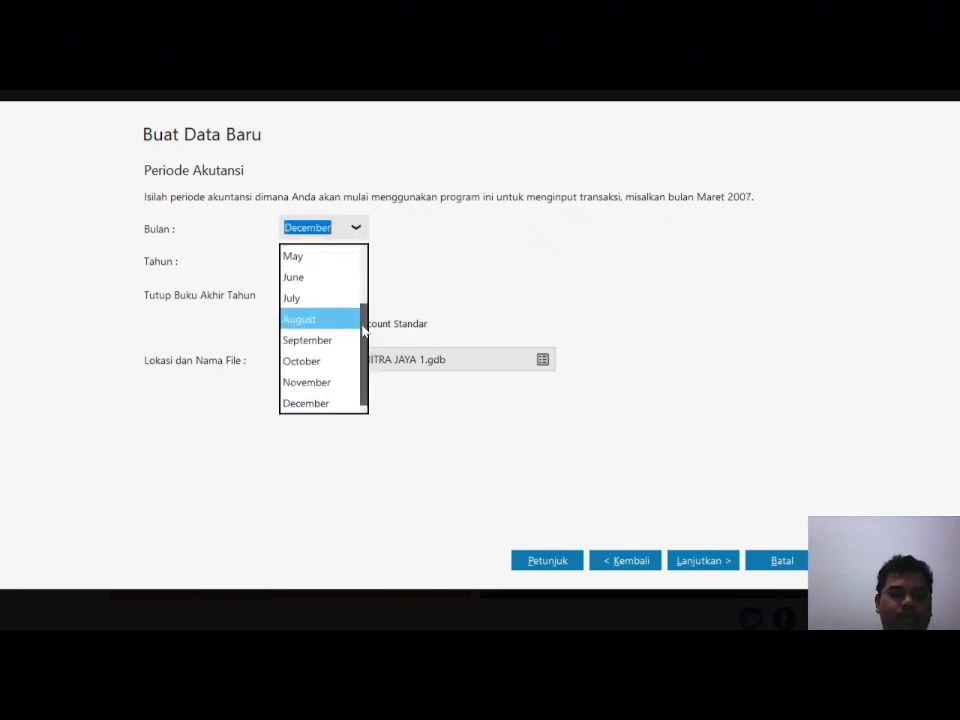
pyautogui.scroll(3, 363, 330)
pyautogui.click(310, 255)
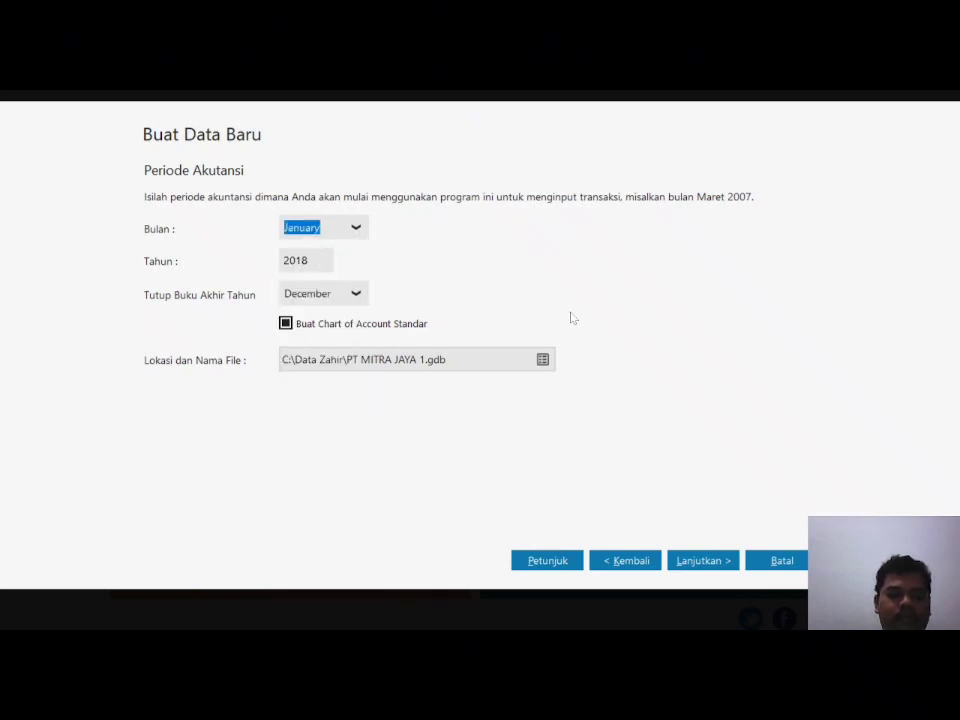
# Step: Accept the remaining wizard pages and create the company database
pyautogui.click(710, 560)
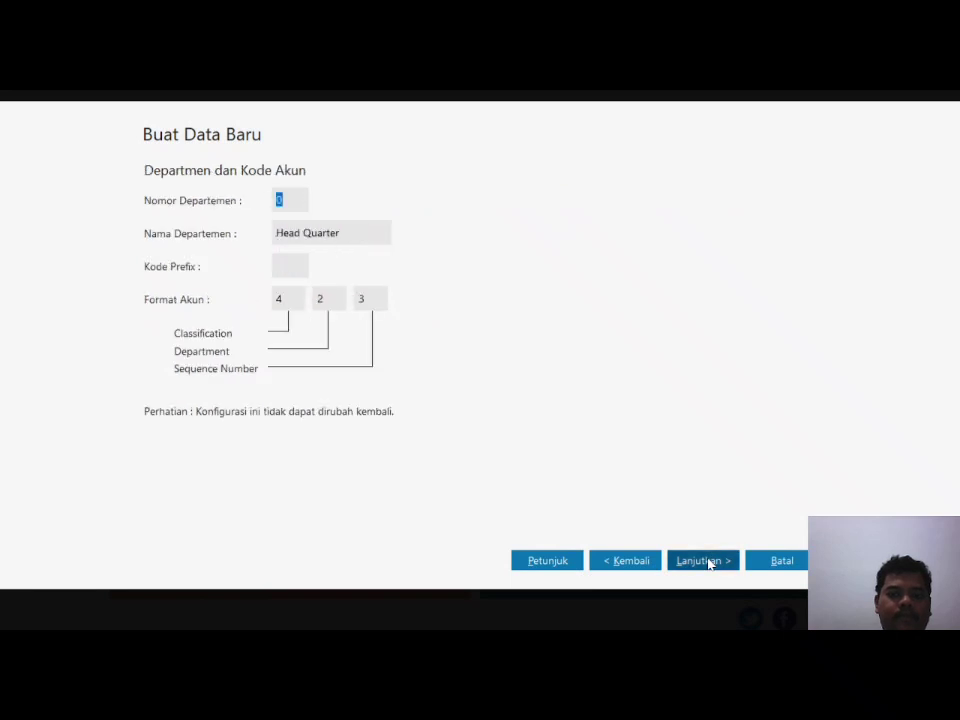
pyautogui.click(709, 561)
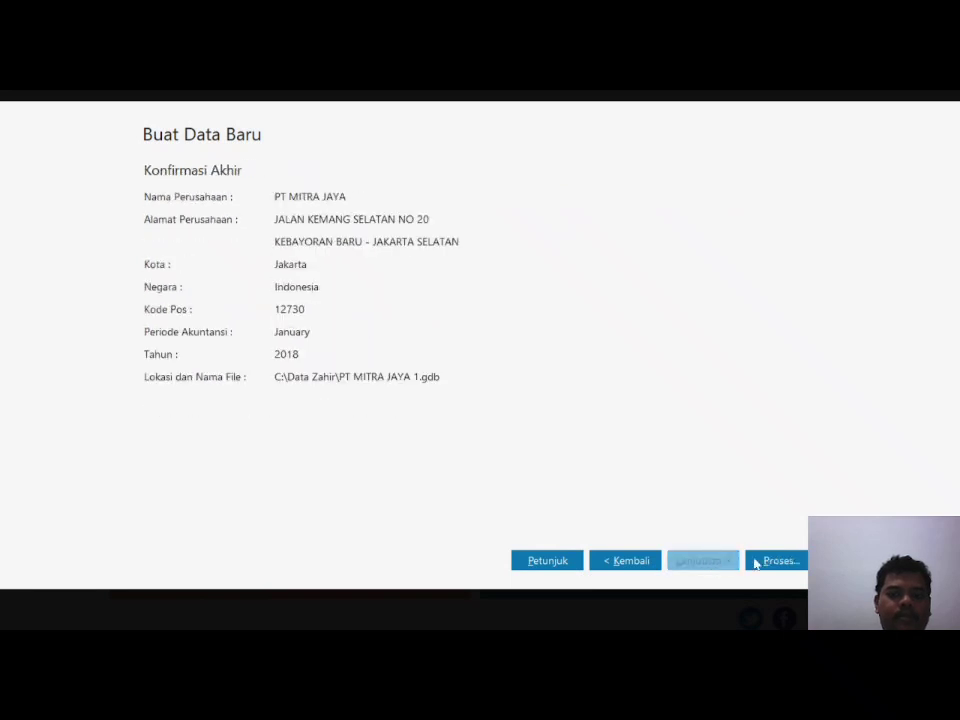
pyautogui.click(778, 561)
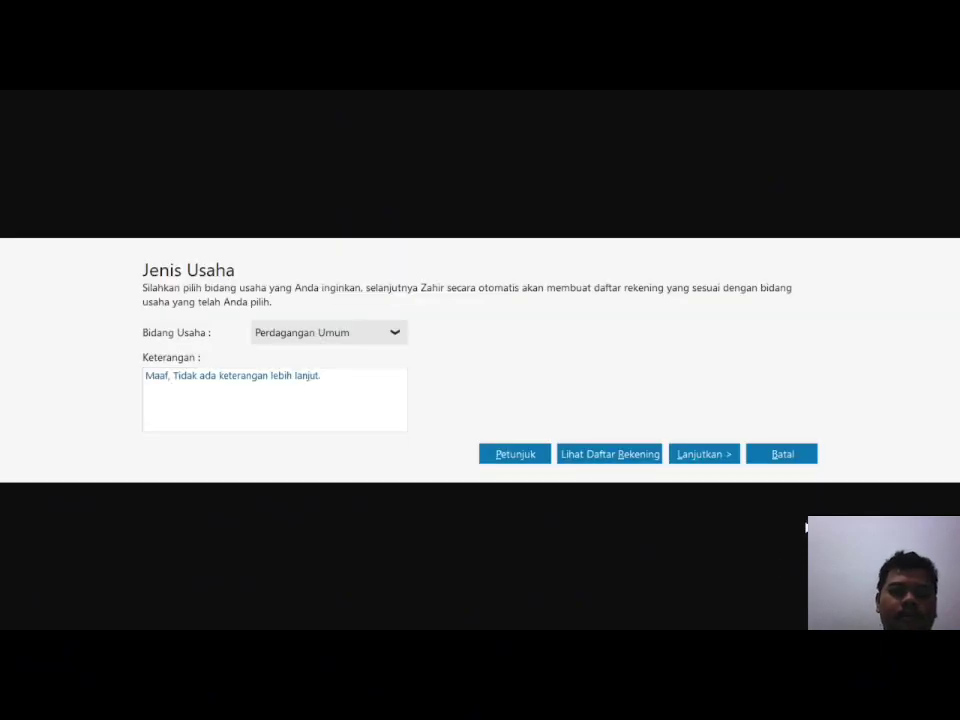
# Step: Keep Perdagangan Umum as the business type, generate its accounts, and dismiss the password notice
pyautogui.click(394, 334)
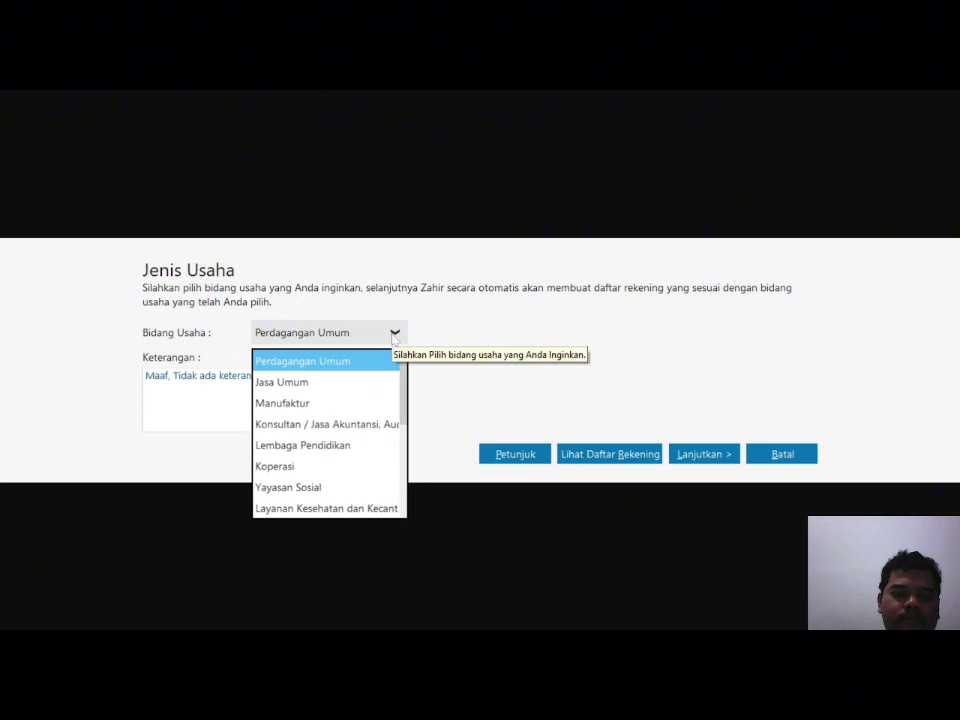
pyautogui.click(394, 336)
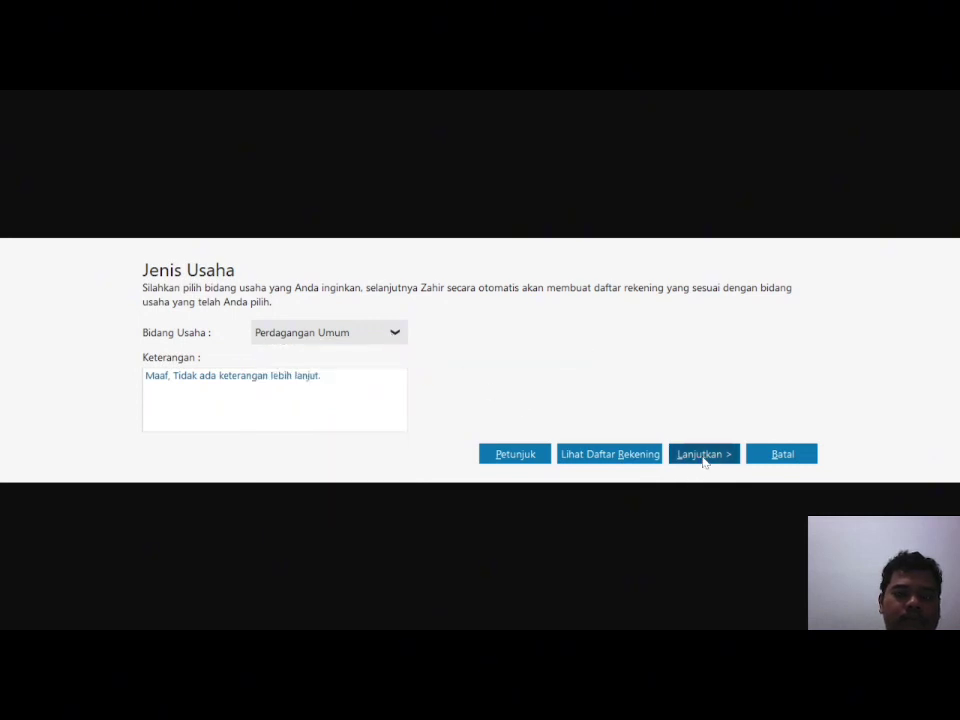
pyautogui.click(703, 454)
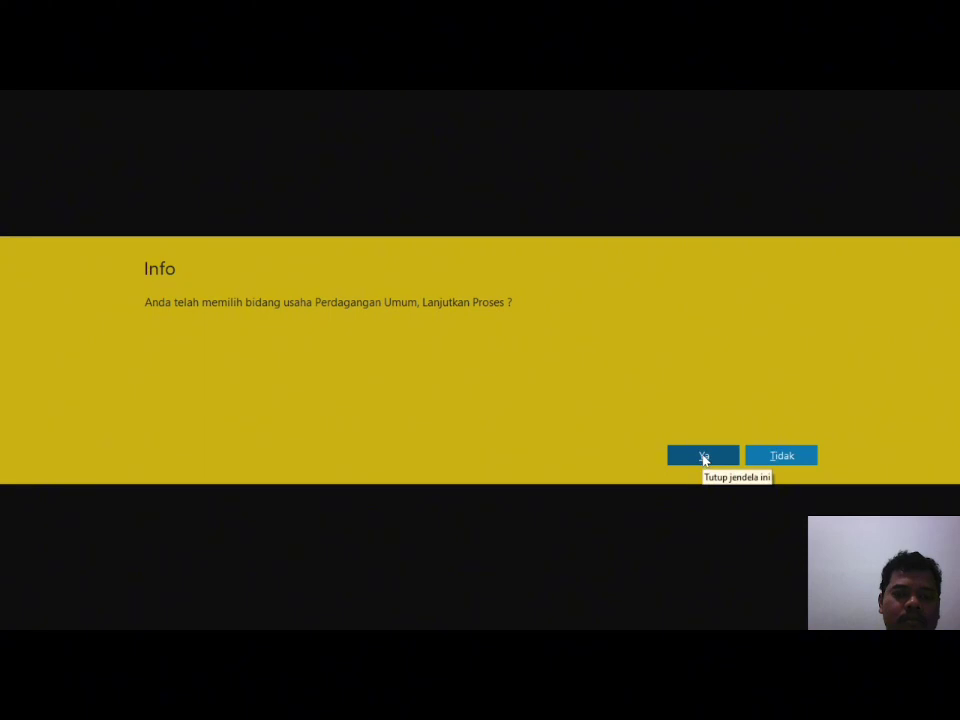
pyautogui.click(703, 456)
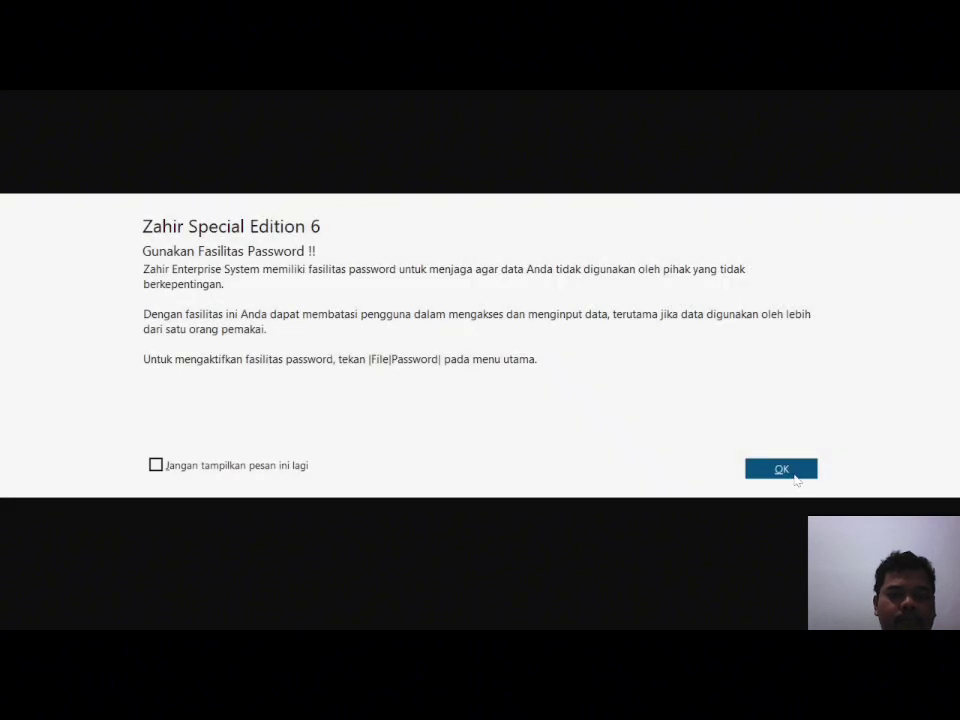
pyautogui.click(796, 476)
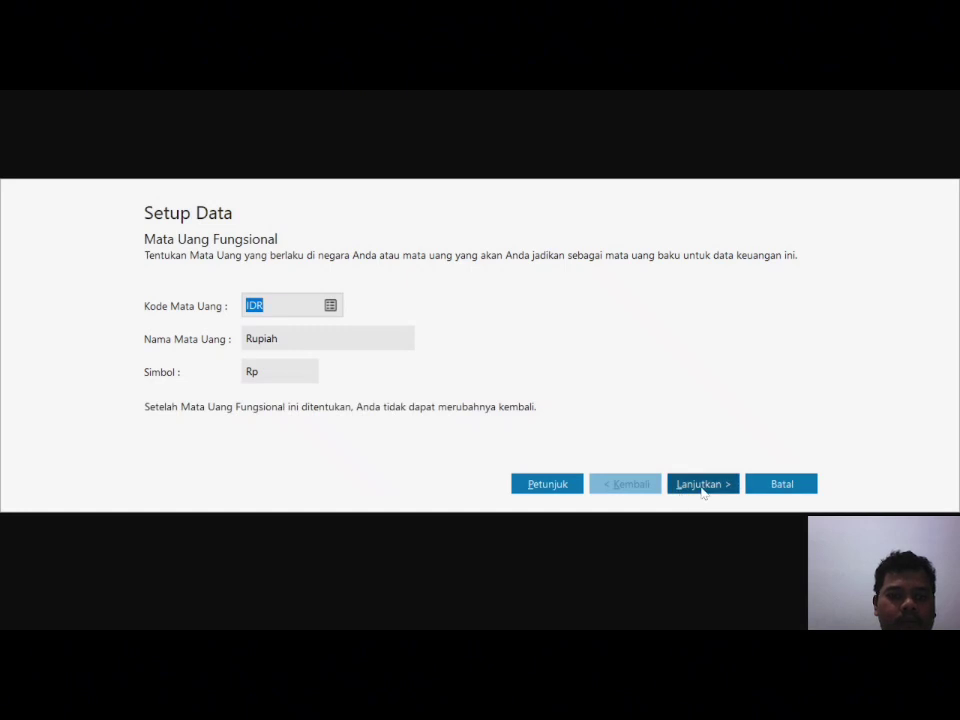
# Step: Accept IDR Rupiah as functional currency and USD as foreign currency, then finish setup
pyautogui.click(703, 484)
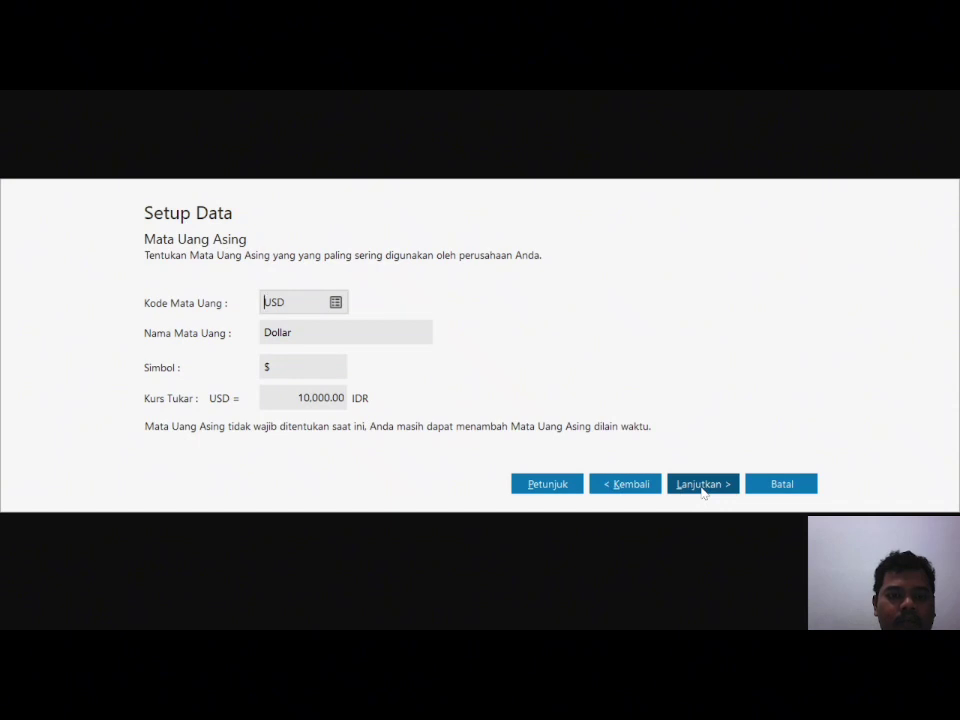
pyautogui.click(703, 485)
pyautogui.click(781, 484)
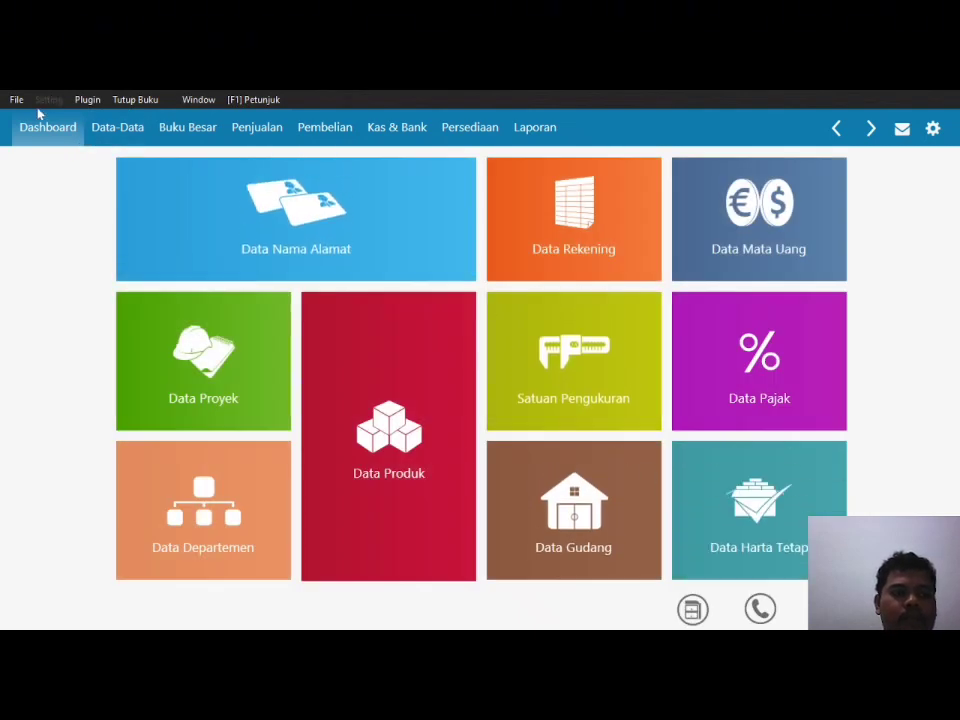
# Step: Start a new entry in Saldo Awal Piutang Usaha and bring up the customer list
pyautogui.click(49, 100)
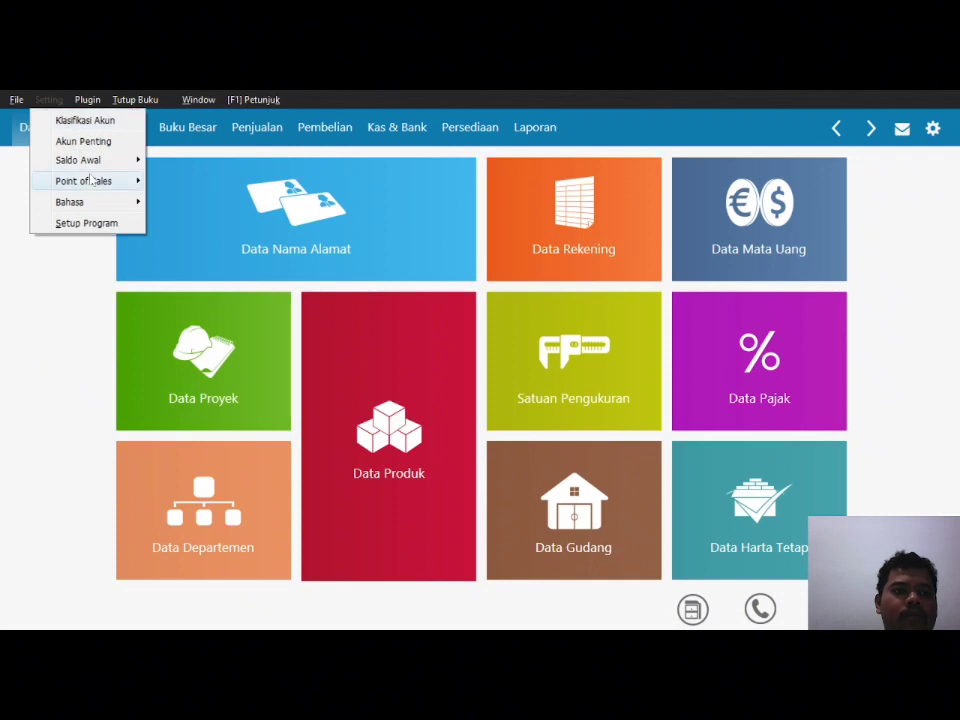
pyautogui.moveTo(75, 160)
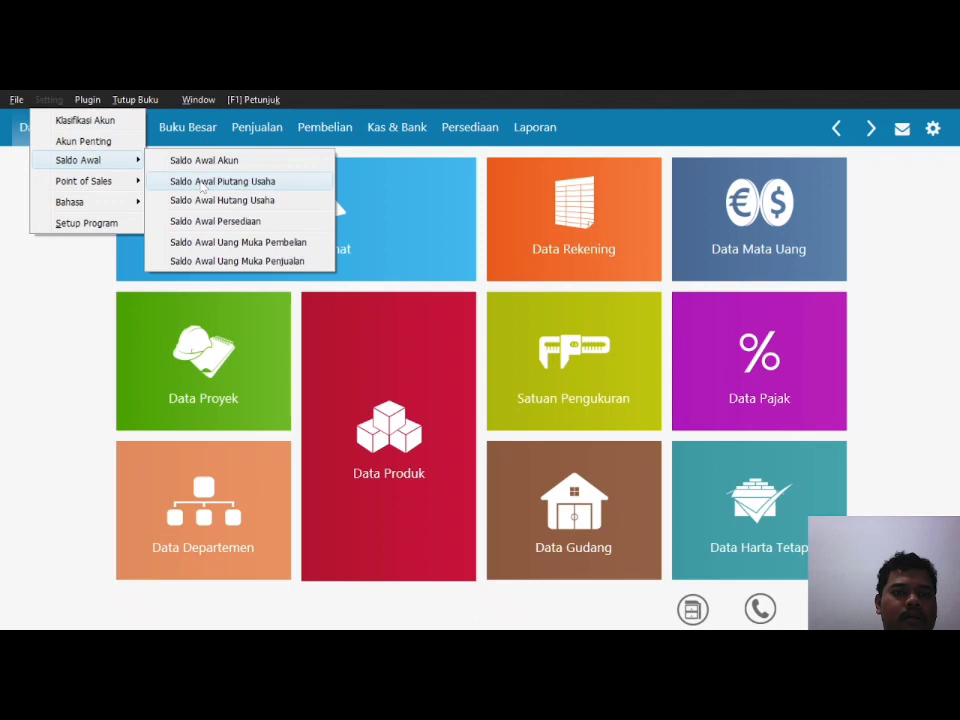
pyautogui.click(201, 183)
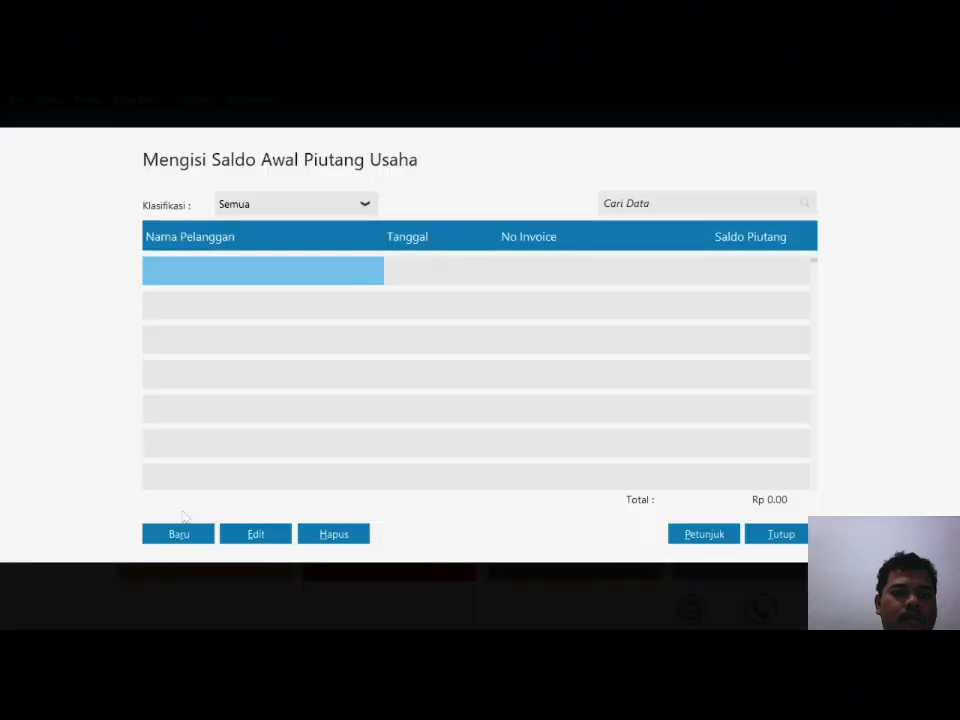
pyautogui.click(179, 534)
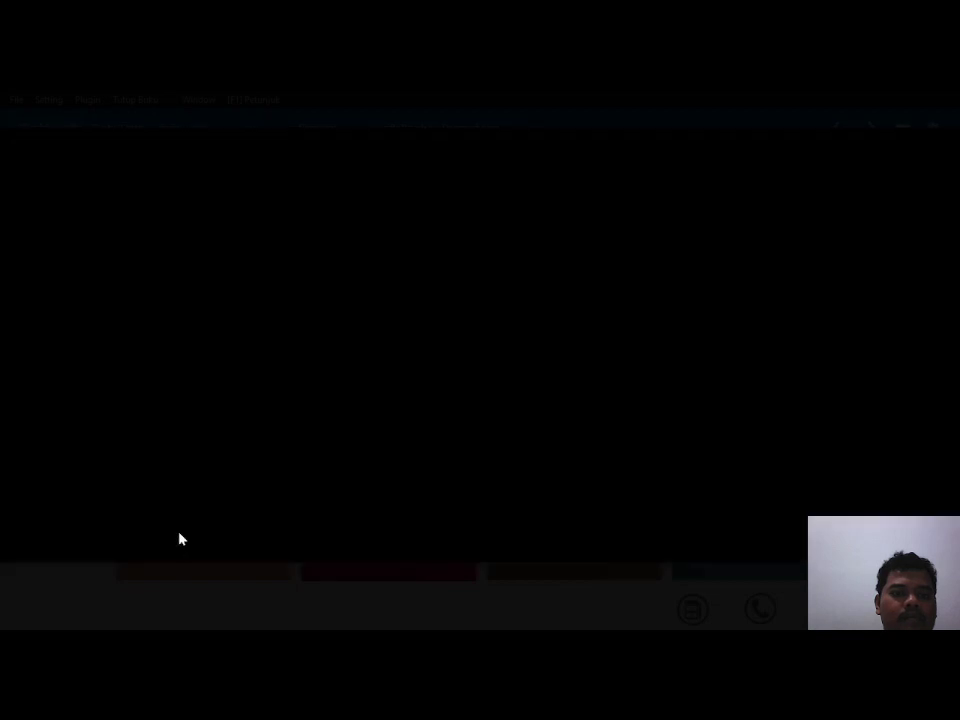
pyautogui.click(491, 256)
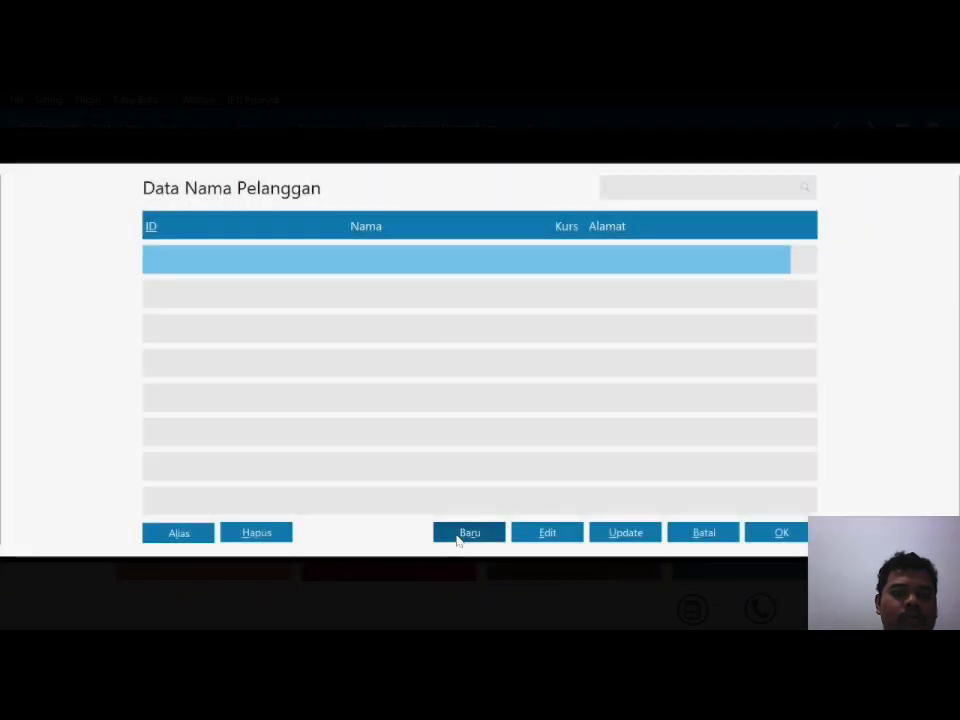
# Step: Start customer C-001 TOKO BUANA, keeping Company as the customer kind
pyautogui.click(468, 533)
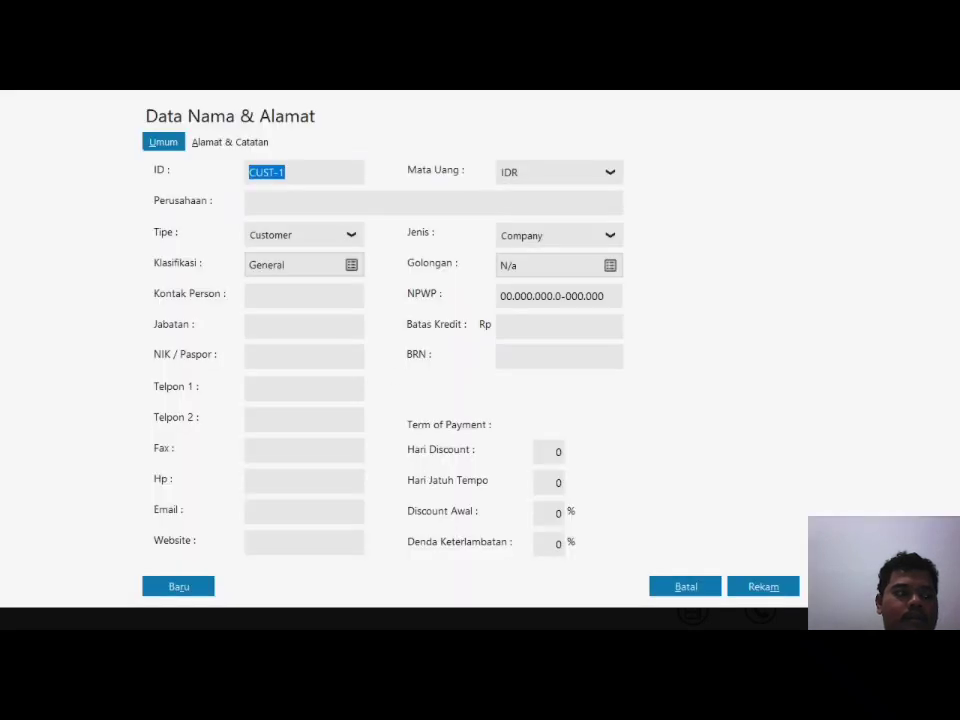
pyautogui.write('C-001')
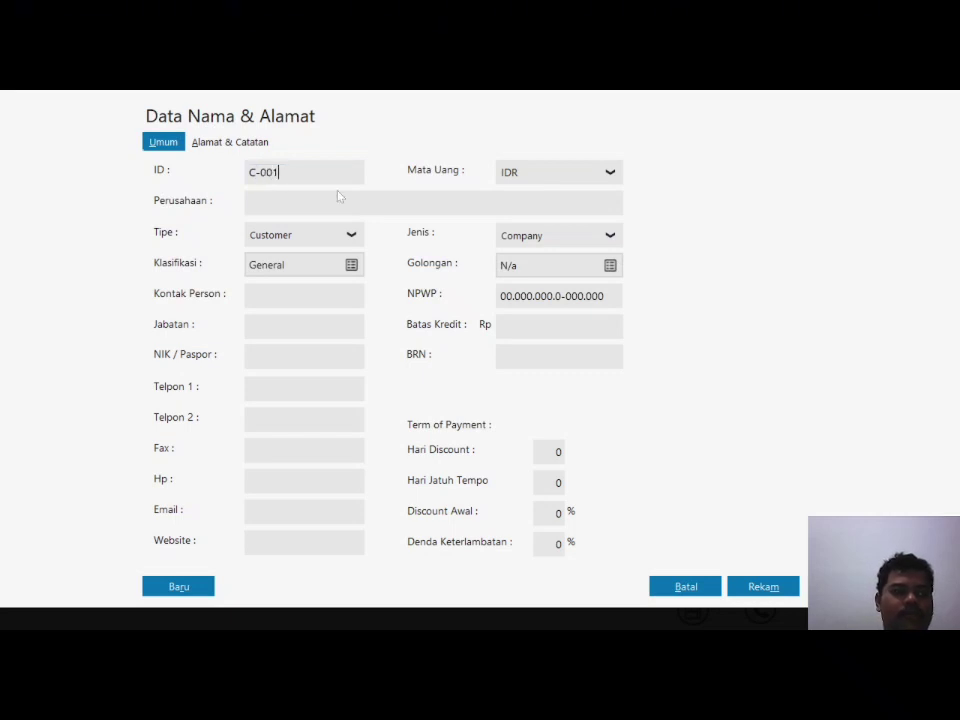
pyautogui.write('TOKO BUANA')
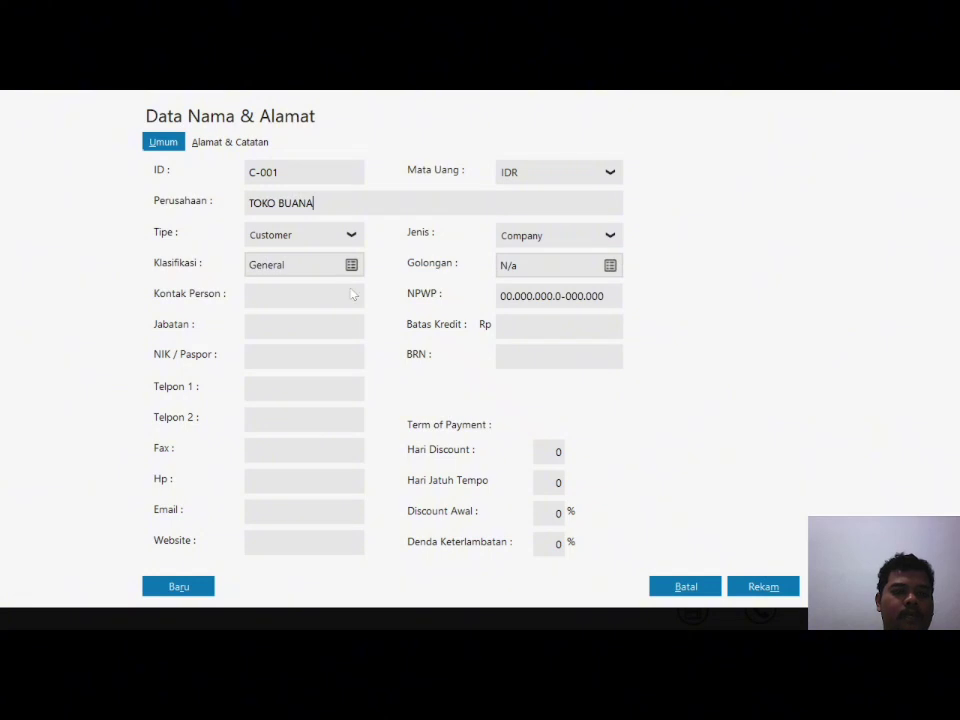
pyautogui.click(602, 238)
pyautogui.click(604, 240)
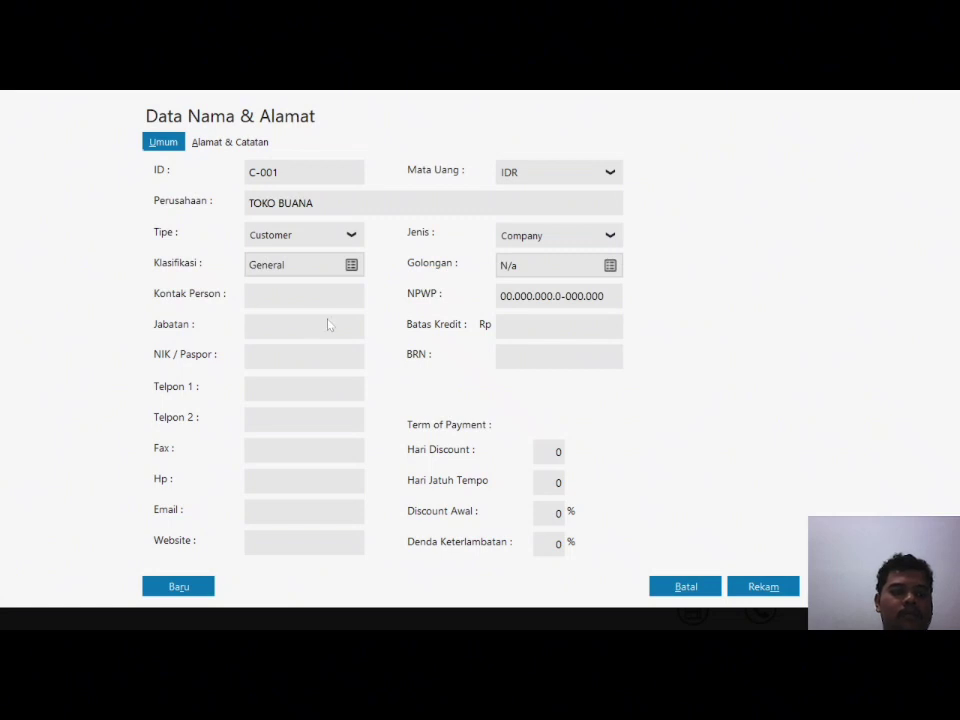
# Step: Enter the street address, moving the district to line two and appending the city
pyautogui.click(231, 143)
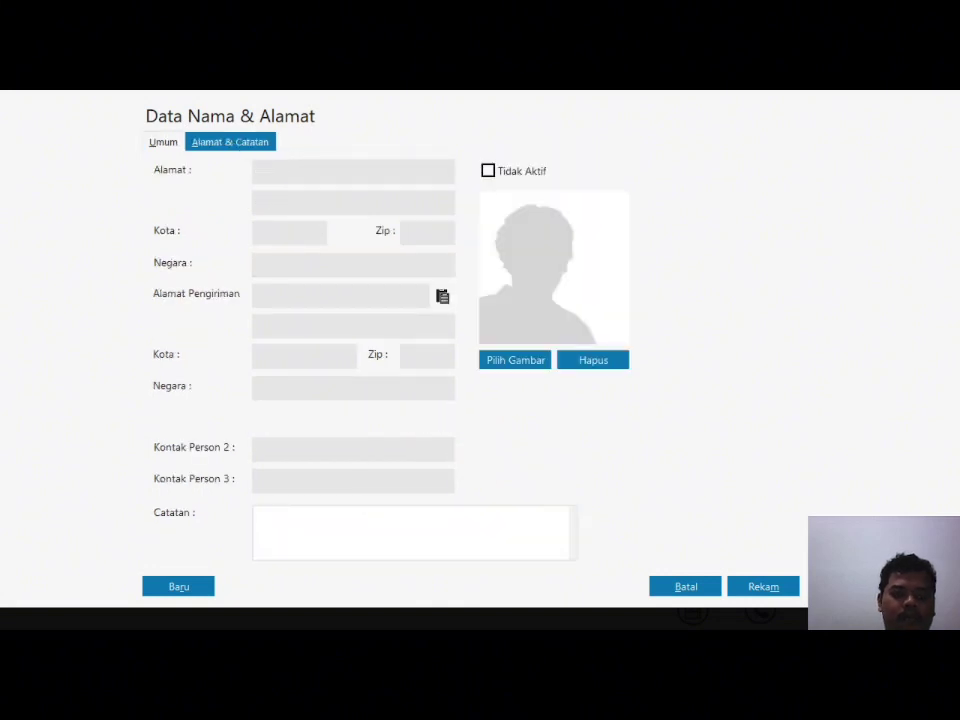
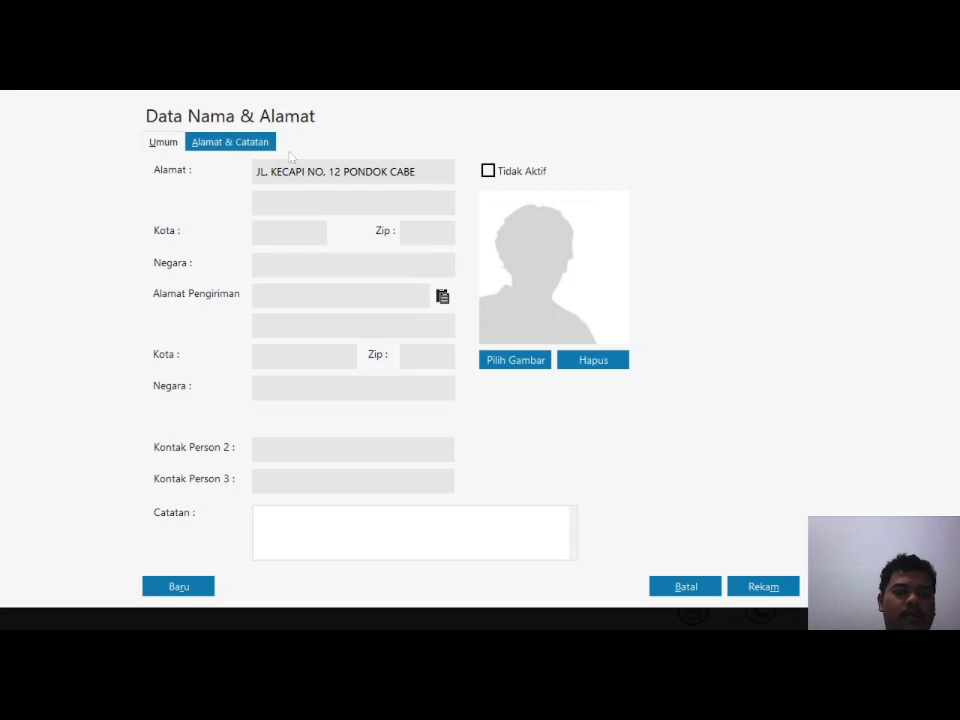
pyautogui.hotkey('ctrl', 'Left')
pyautogui.hotkey('ctrl', 'Left')
pyautogui.hotkey('shift', 'End')
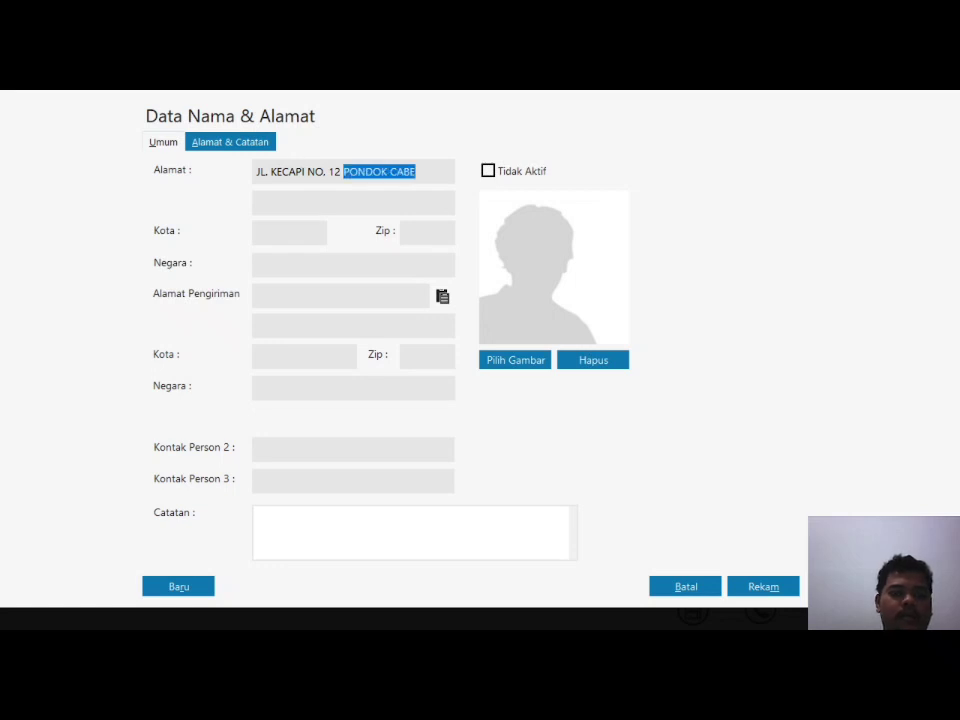
pyautogui.hotkey('ctrl', 'x')
pyautogui.press('Tab')
pyautogui.hotkey('ctrl', 'v')
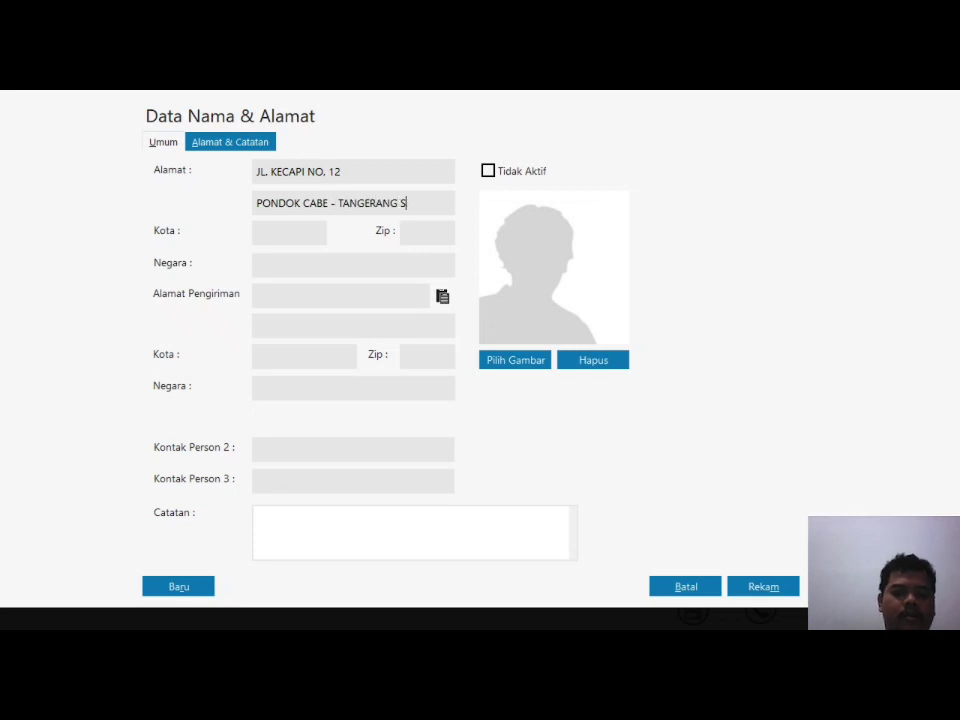
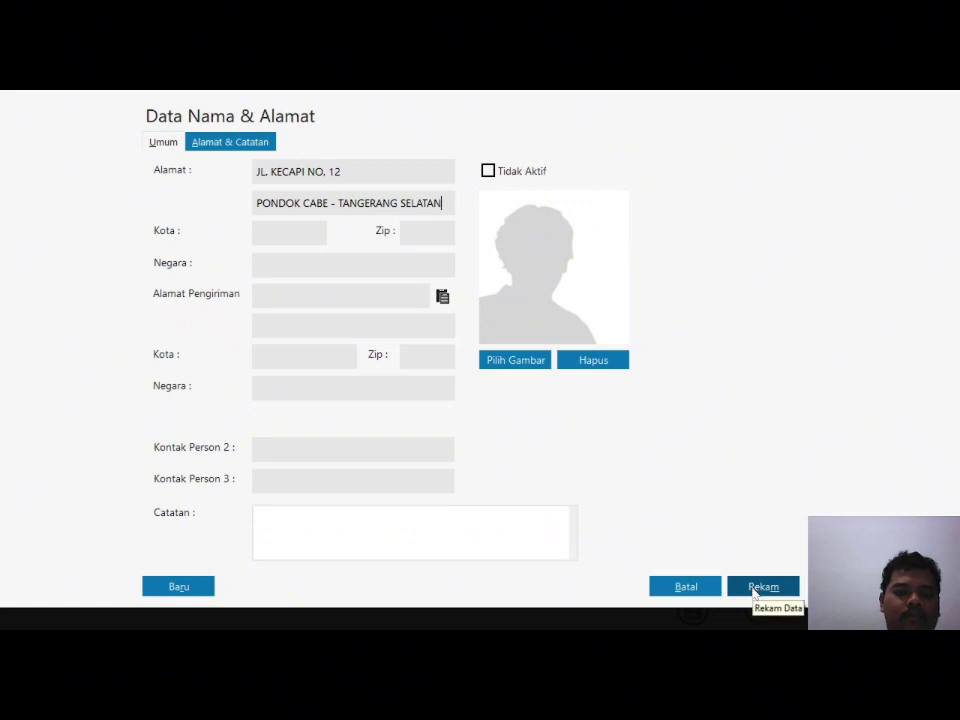
# Step: Save TOKO BUANA, confirming despite the incomplete NPWP / NIK
pyautogui.click(755, 590)
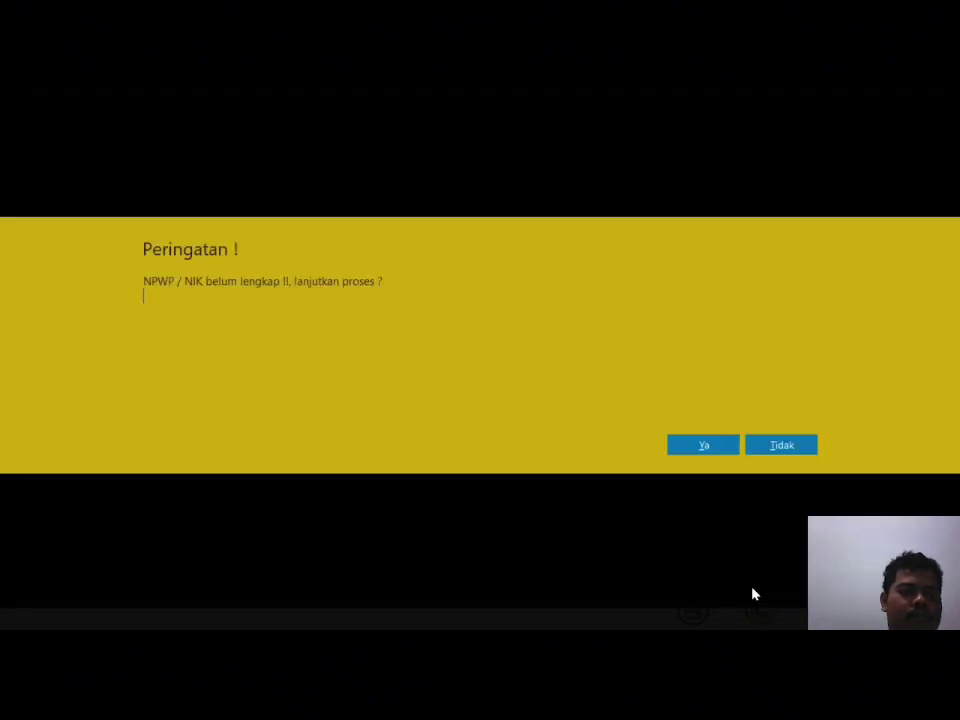
pyautogui.click(704, 447)
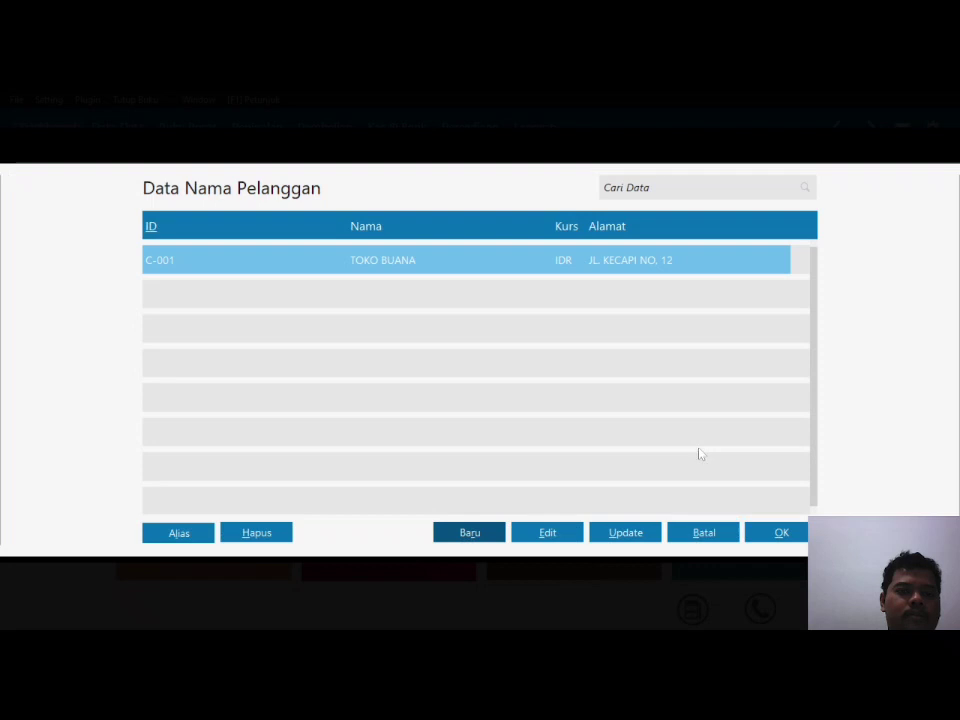
pyautogui.click(470, 533)
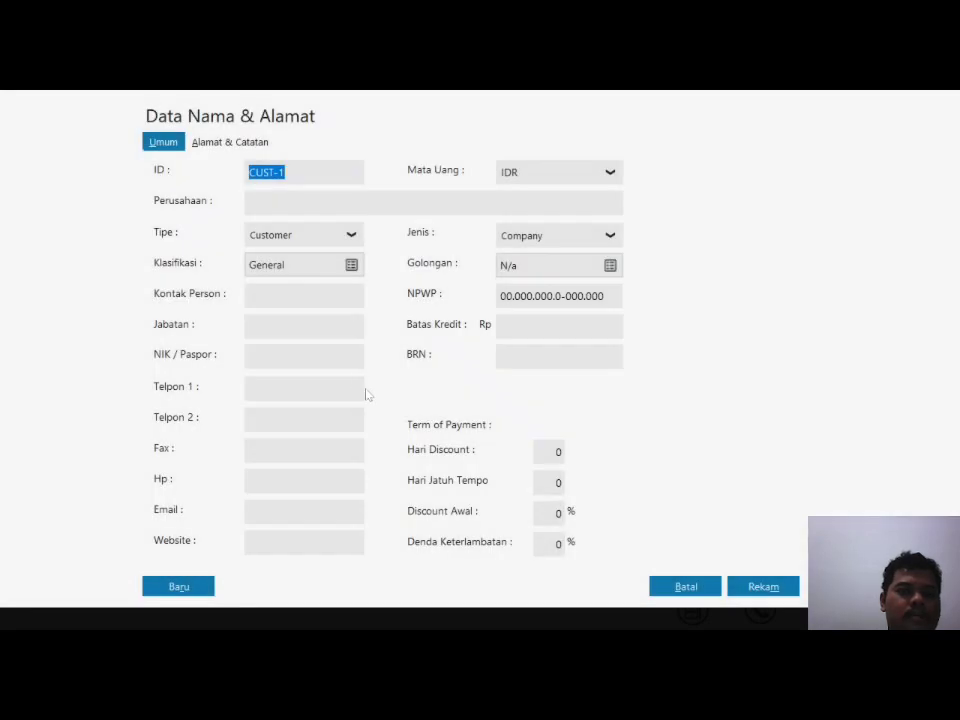
# Step: Create customer C-002 WARUNG TAJIMA with its Jakarta Selatan street address and save it
pyautogui.write('C-002')
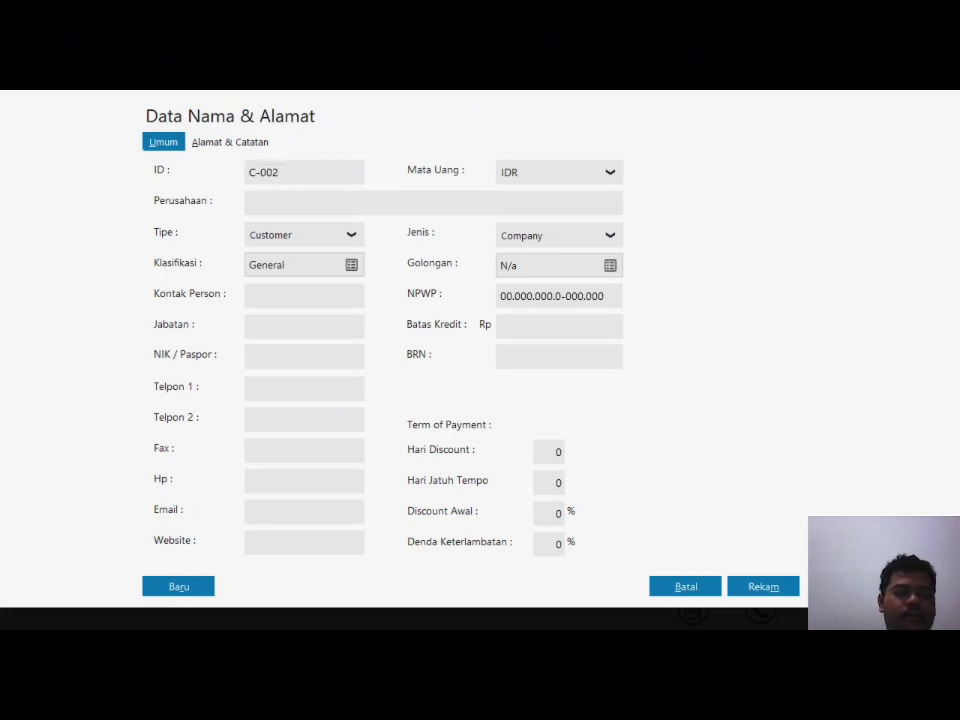
pyautogui.press('Tab')
pyautogui.write('WARUNG ')
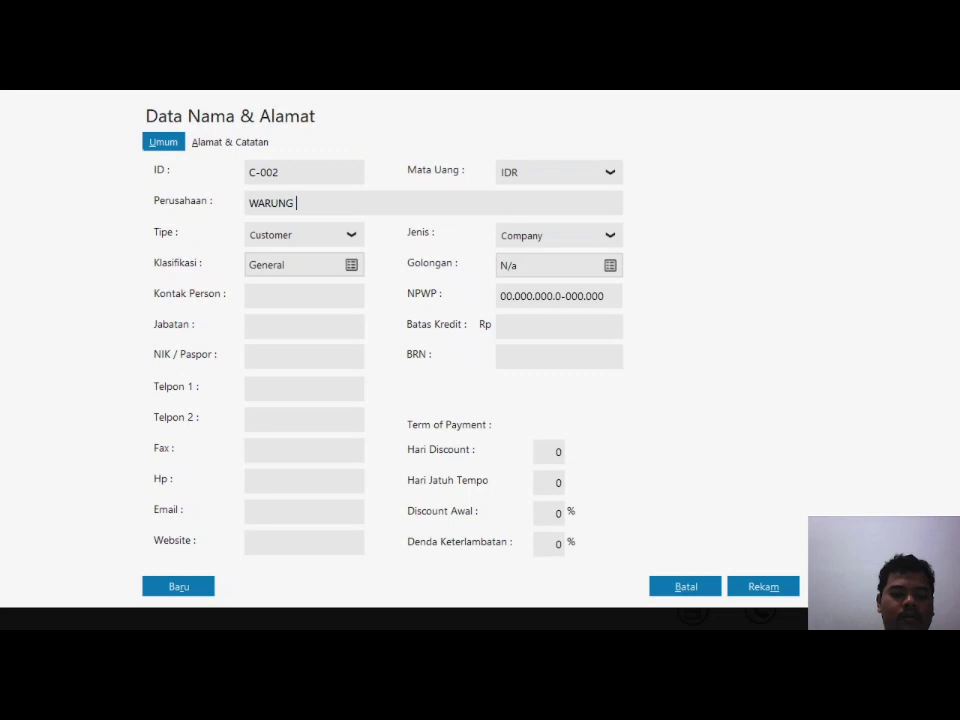
pyautogui.write('TAJIMA')
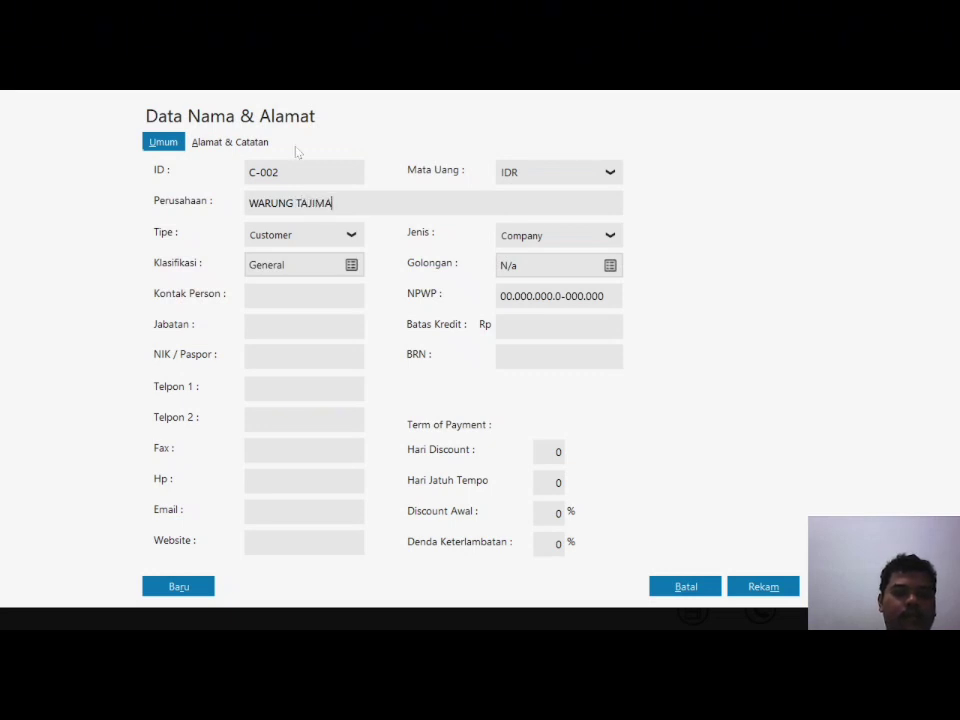
pyautogui.click(246, 145)
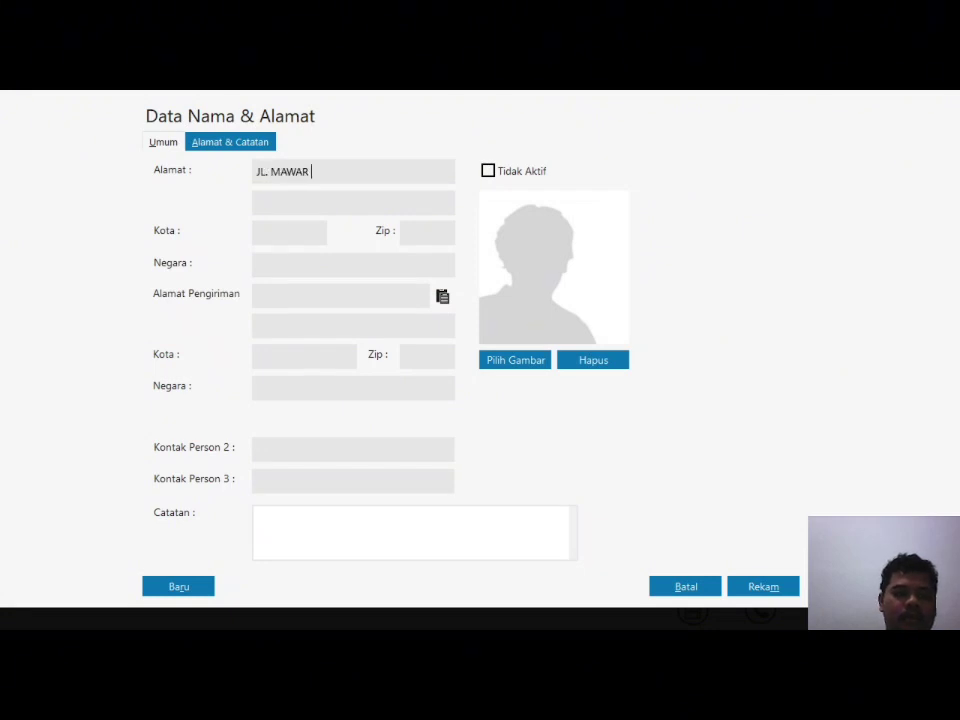
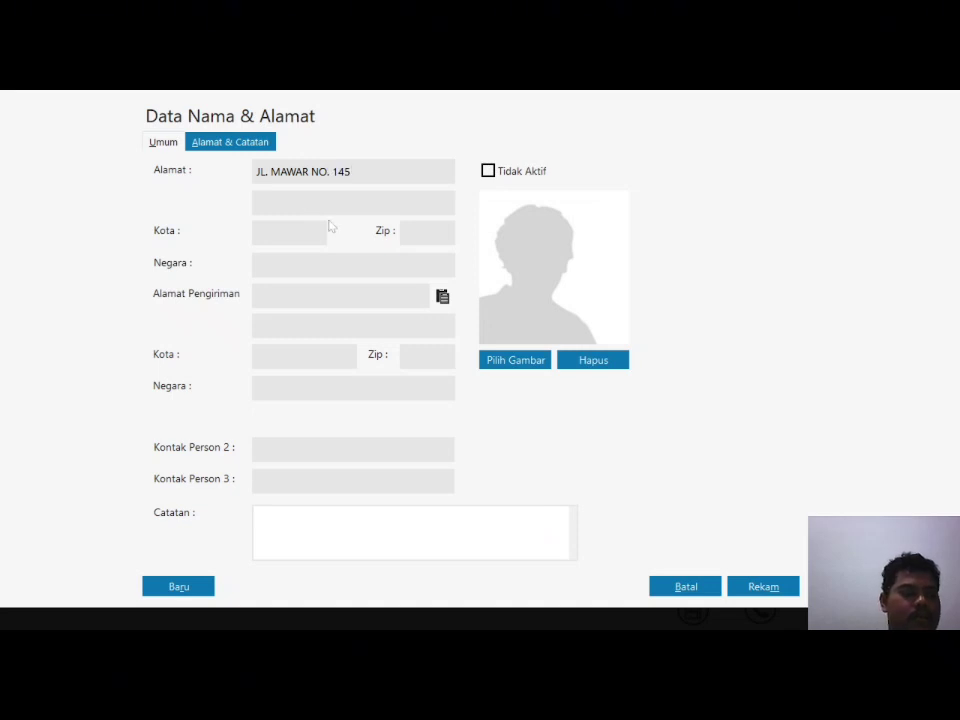
pyautogui.write('JAKARTA SELAYAN')
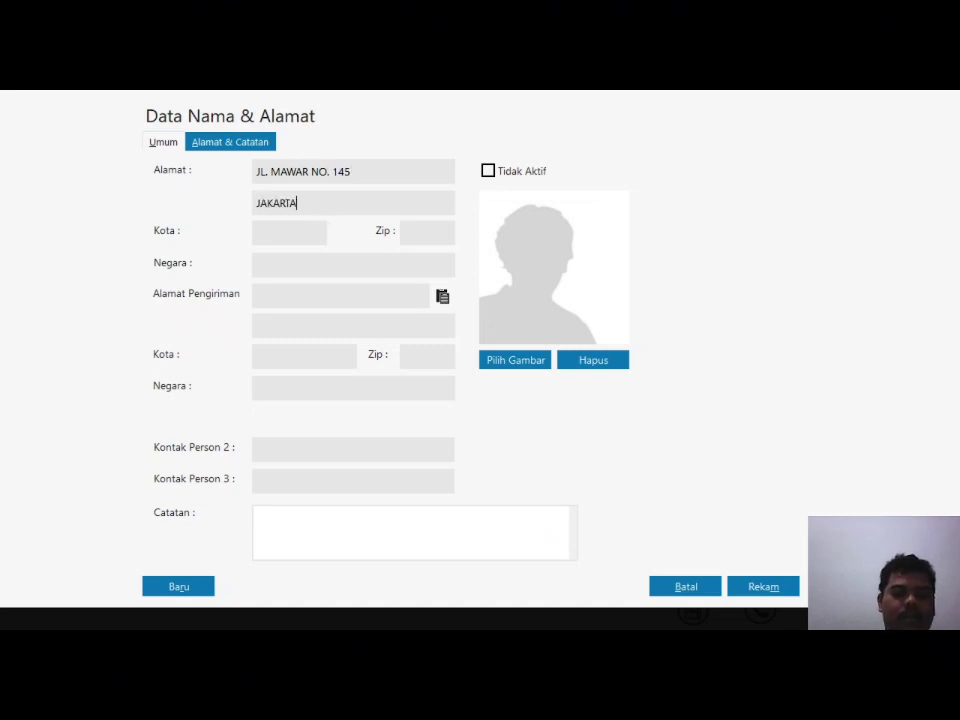
pyautogui.press('BackSpace')
pyautogui.press('BackSpace')
pyautogui.write('TAN')
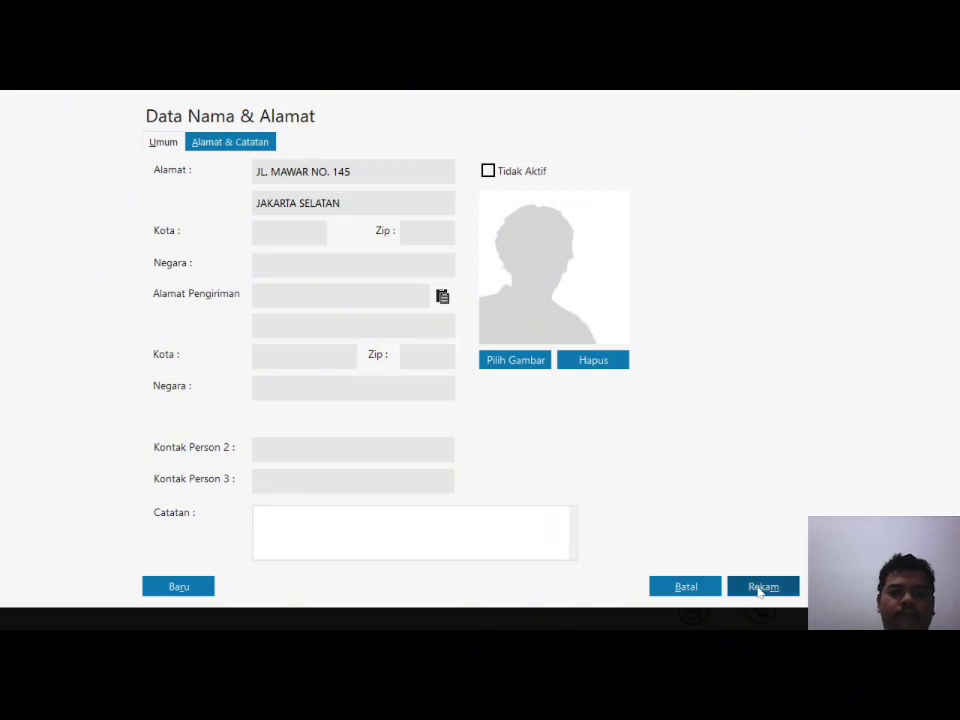
pyautogui.click(760, 591)
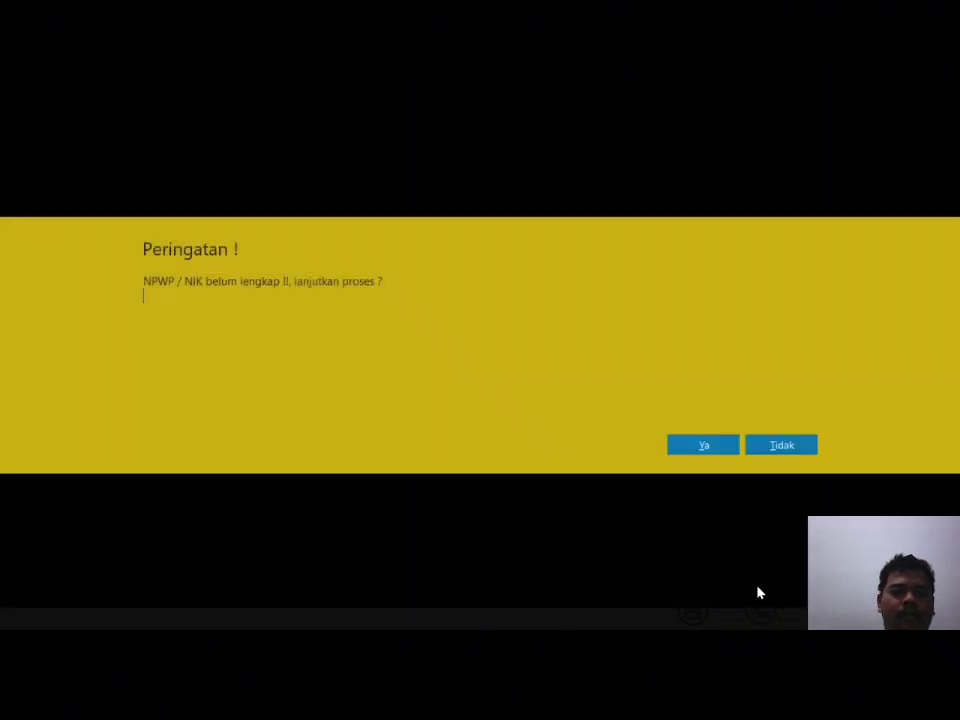
pyautogui.click(715, 449)
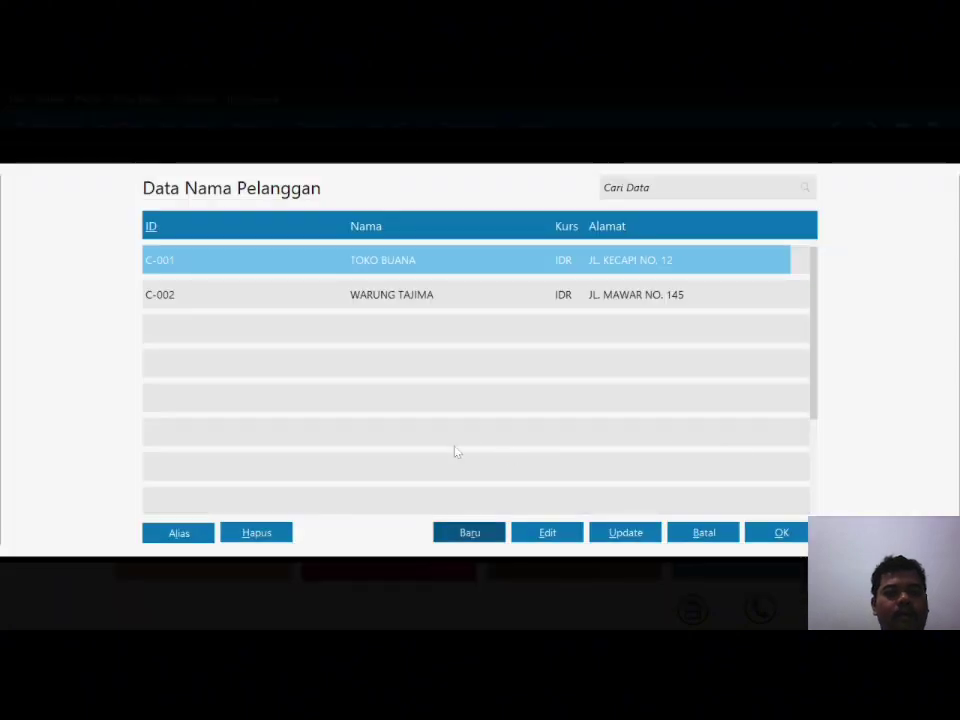
# Step: Start customer C-003 and enter its company name
pyautogui.click(474, 540)
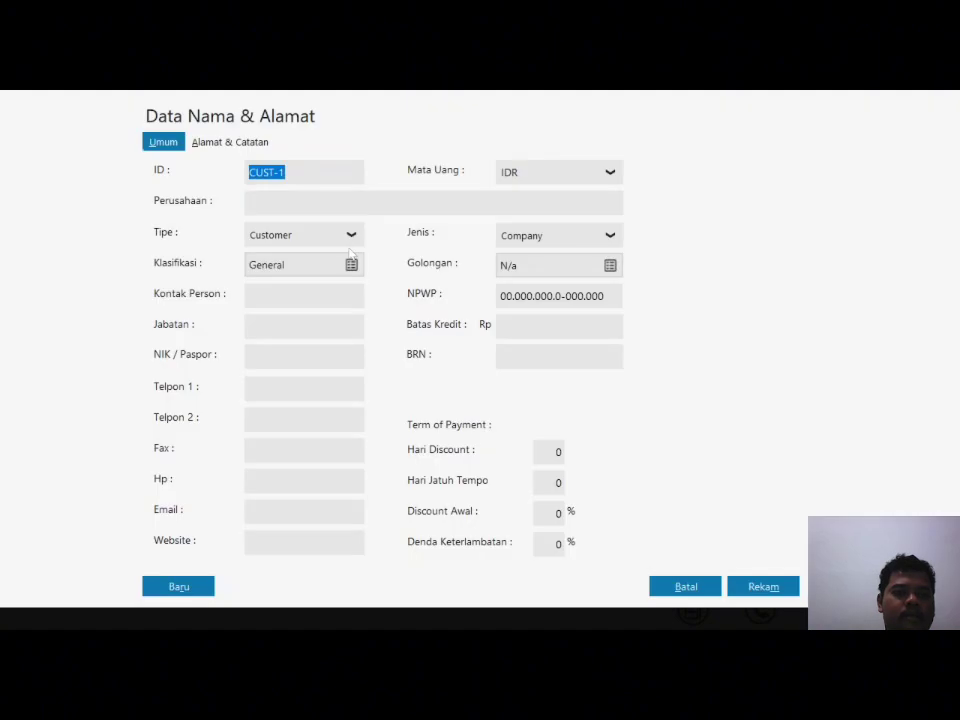
pyautogui.write('C-003')
pyautogui.click(409, 197)
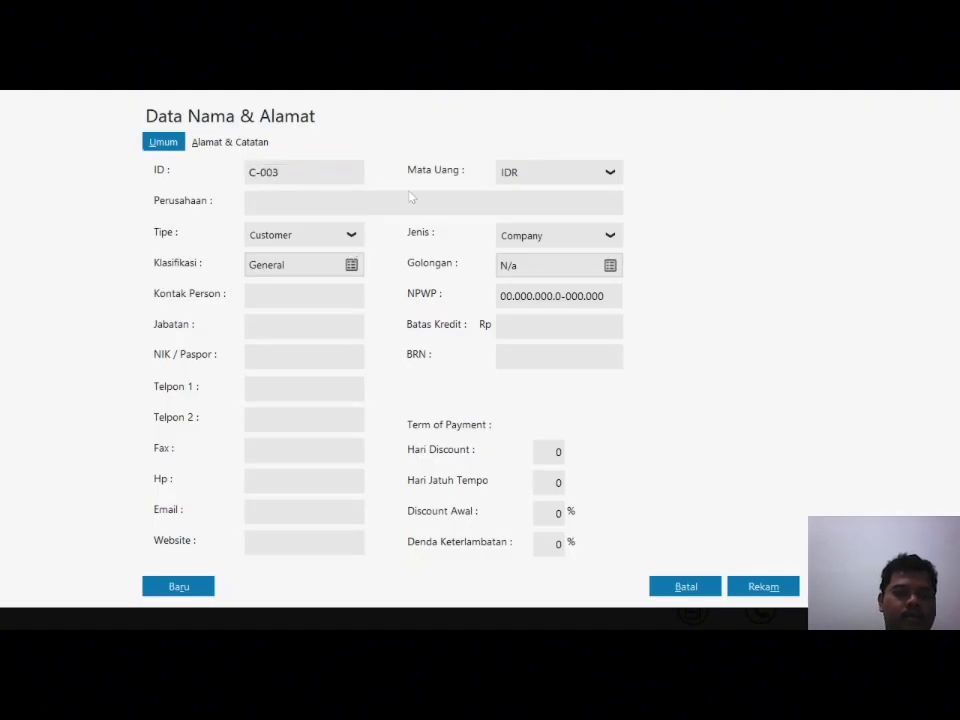
pyautogui.write('INDAH ')
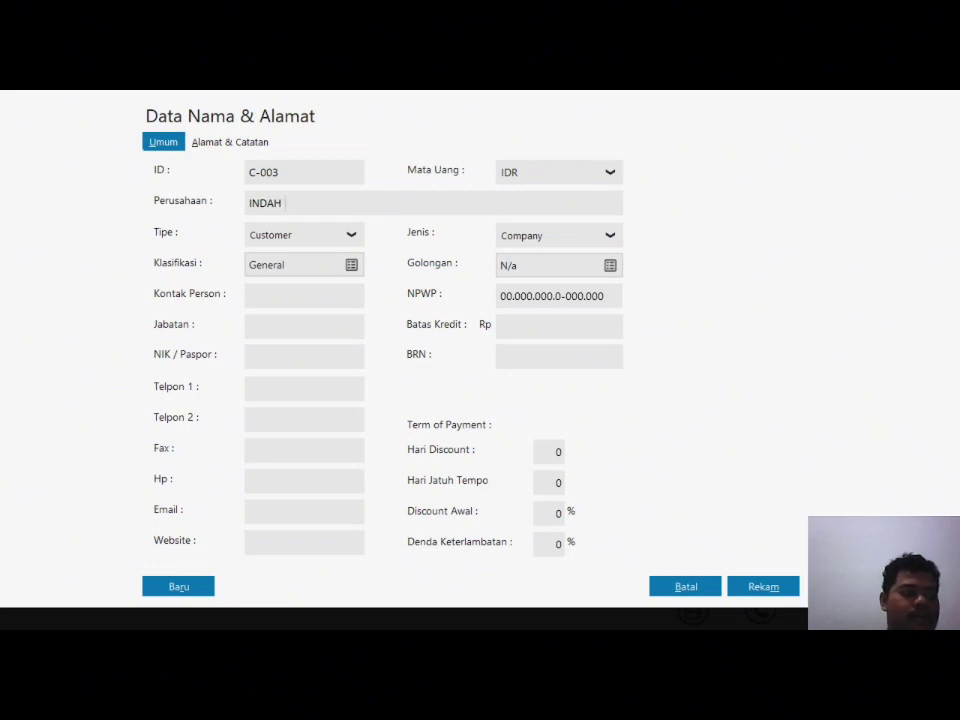
pyautogui.write('SAFARINA')
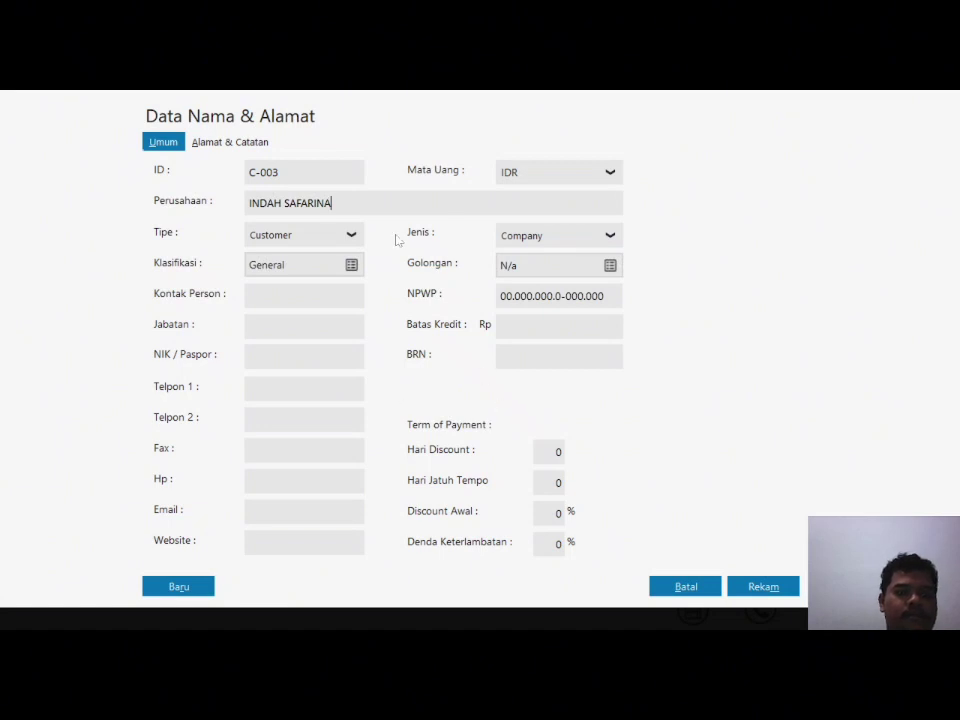
# Step: Enter C-003's two-line address and save it despite the incomplete NPWP / NIK
pyautogui.click(238, 150)
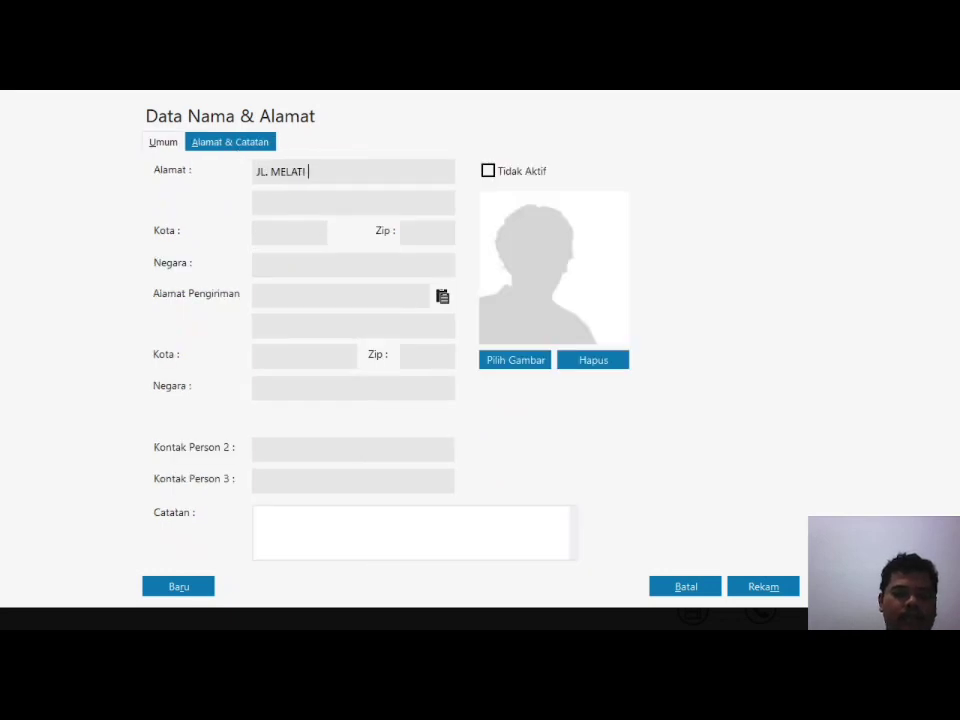
pyautogui.press('Tab')
pyautogui.write('PULO GADUNG ')
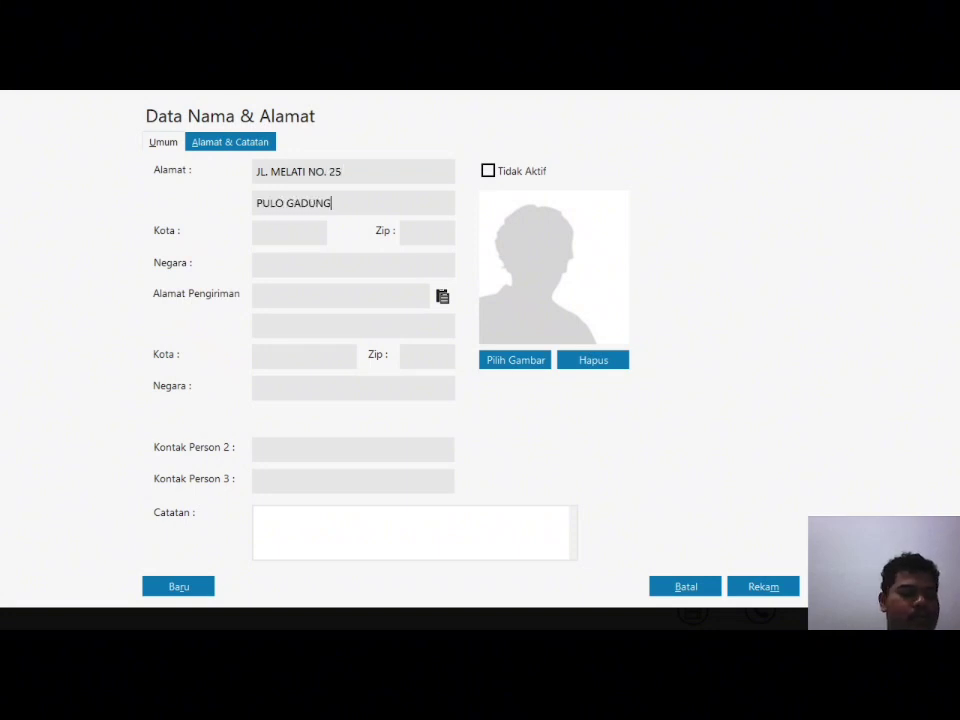
pyautogui.write('JAKART')
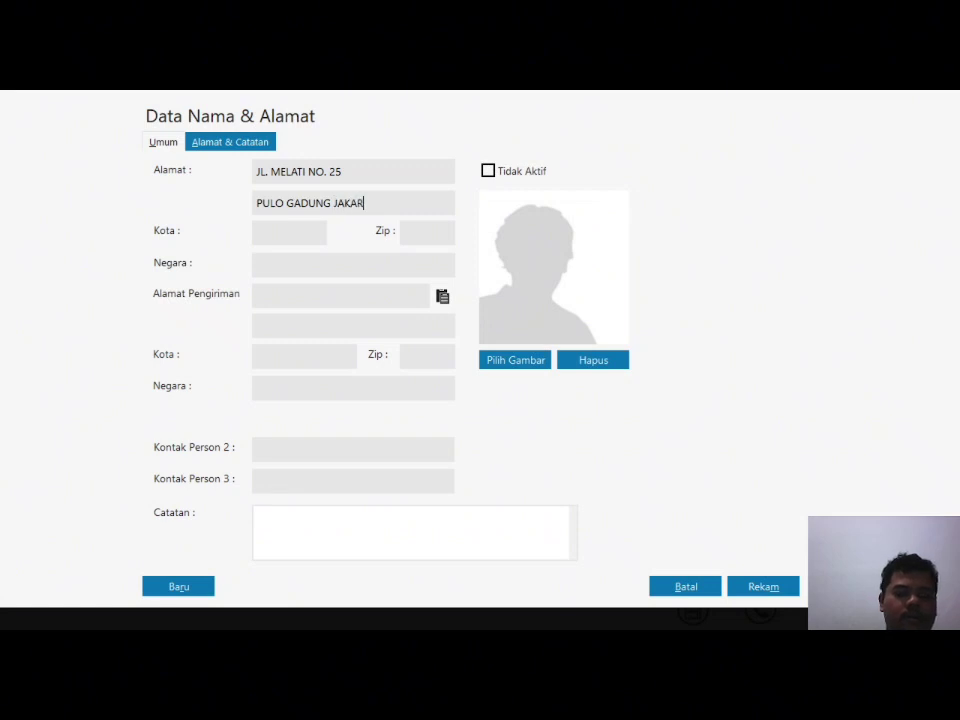
pyautogui.press('BackSpace')
pyautogui.press('BackSpace')
pyautogui.press('BackSpace')
pyautogui.press('BackSpace')
pyautogui.press('BackSpace')
pyautogui.press('BackSpace')
pyautogui.write('- JAKARTA TIMUR')
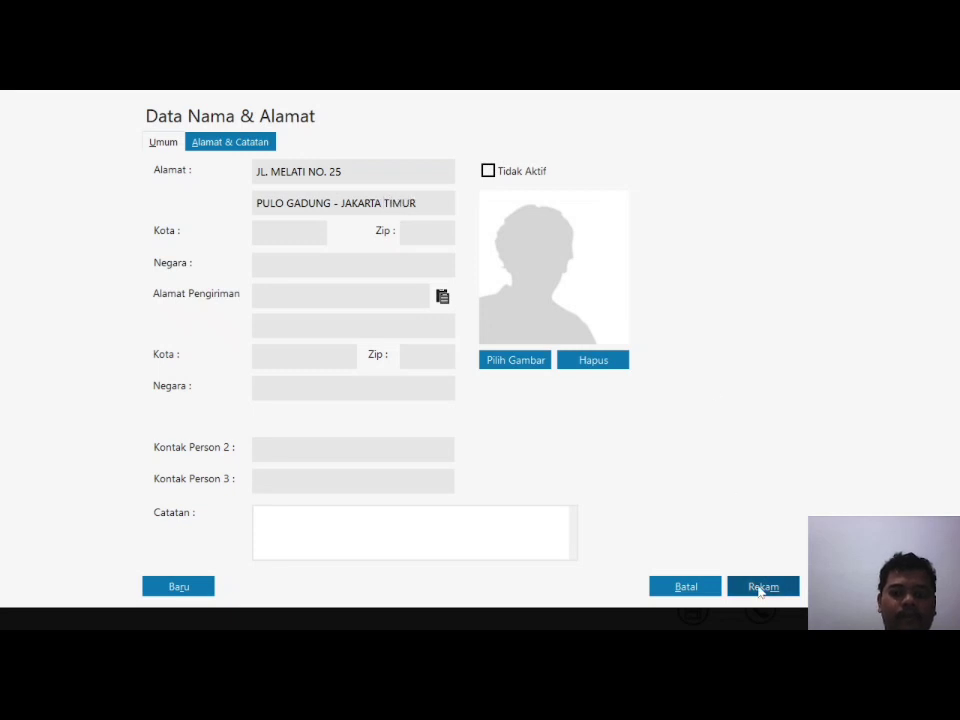
pyautogui.click(760, 586)
pyautogui.click(688, 447)
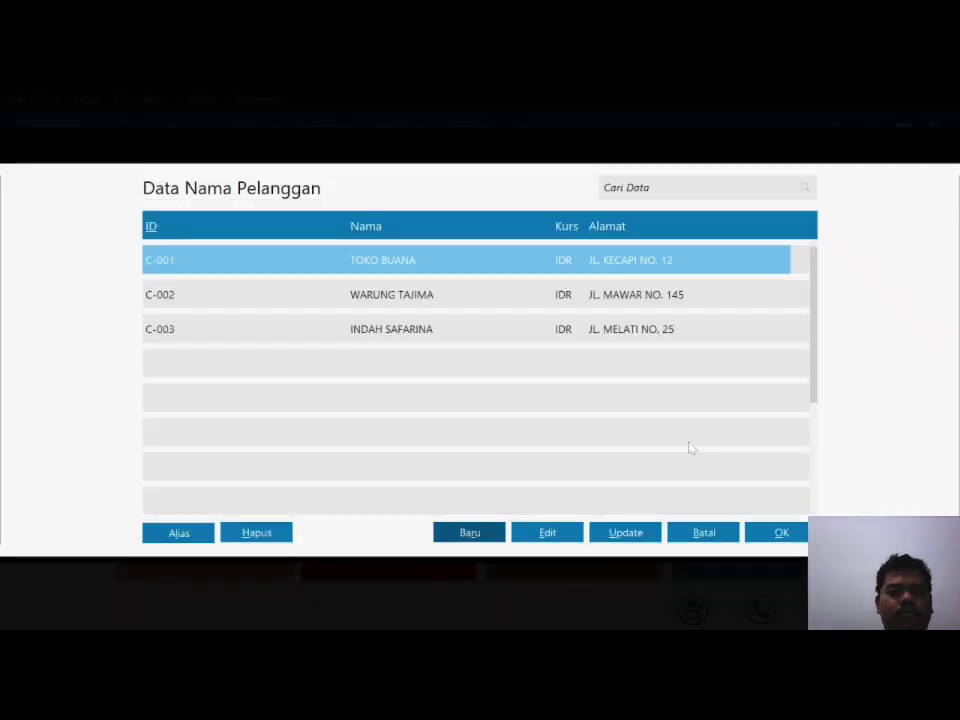
# Step: Start customer C-004 MEDIA NUSANTARA
pyautogui.click(470, 533)
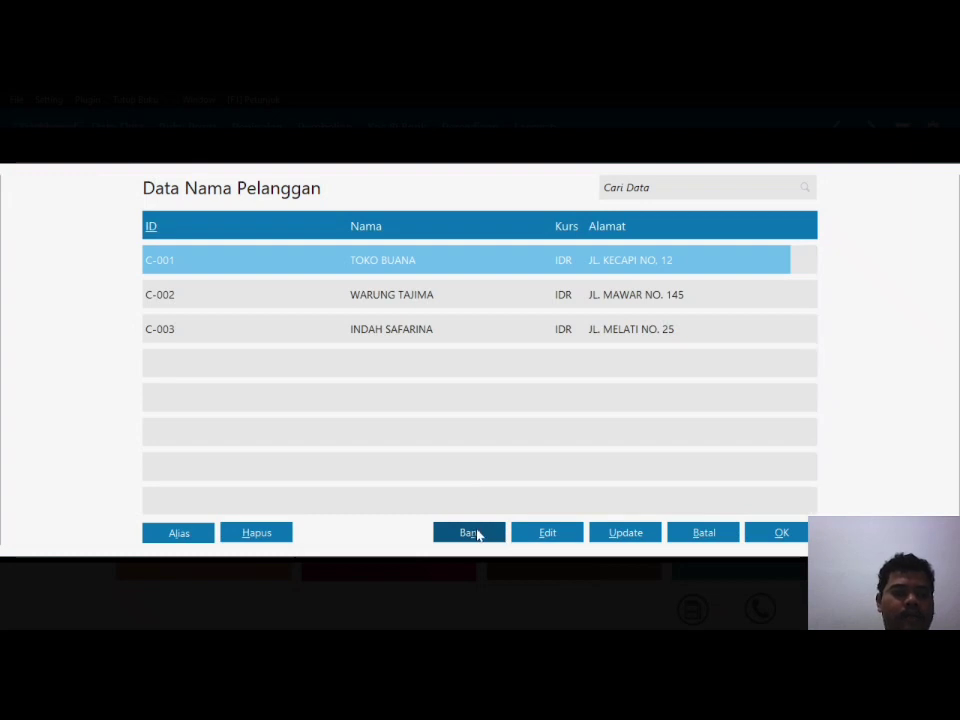
pyautogui.write('C-004')
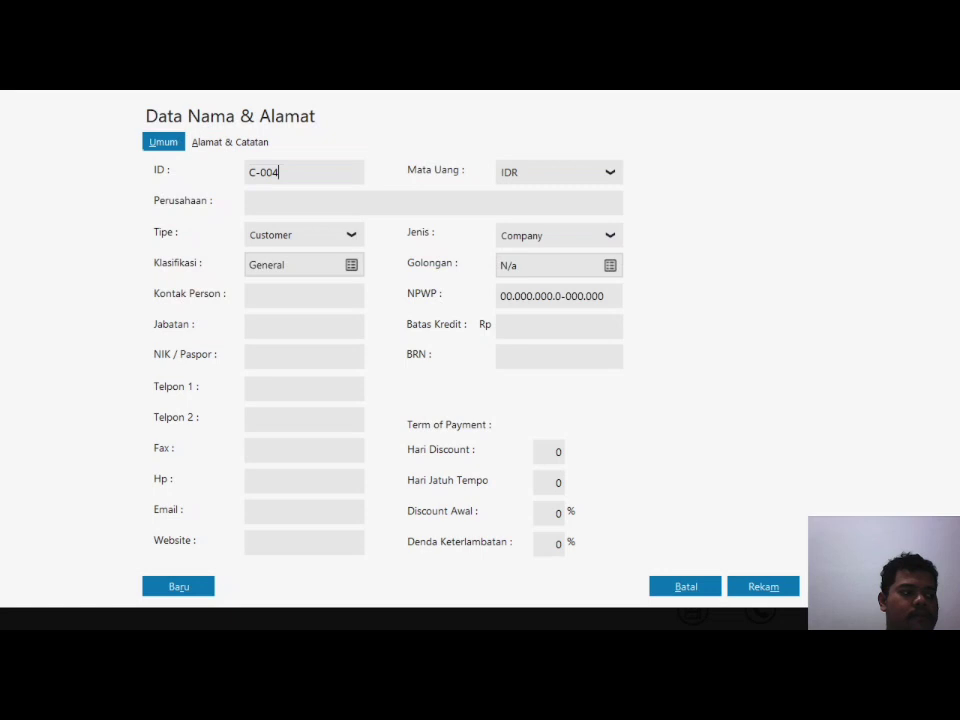
pyautogui.click(250, 203)
pyautogui.write('MEDIA NUSANTARA')
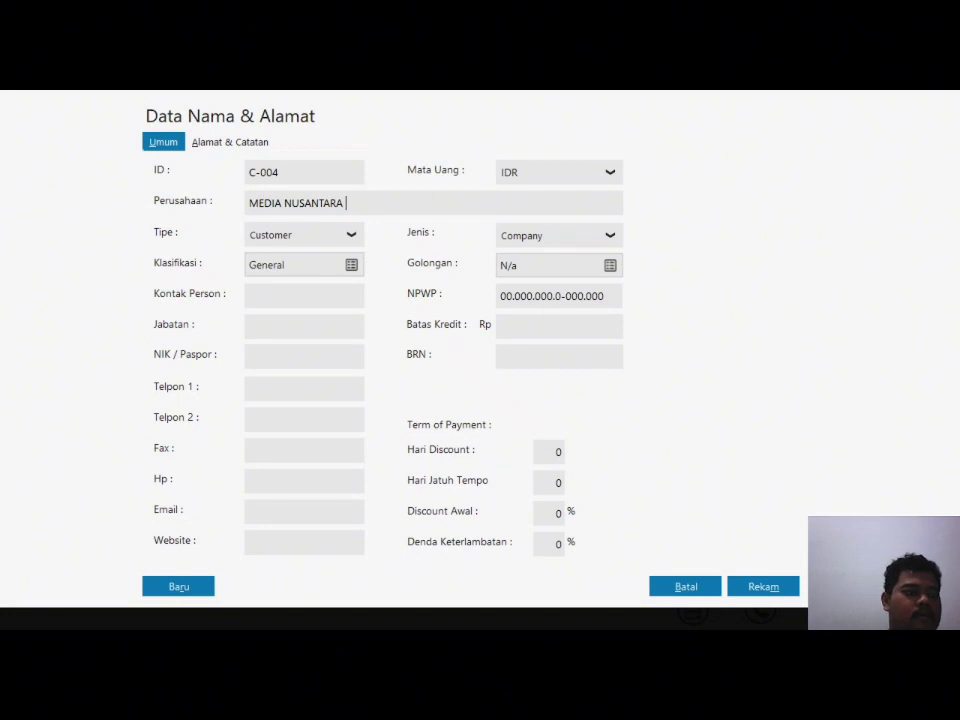
# Step: Enter MEDIA NUSANTARA's two-line address and save it despite the missing tax number
pyautogui.click(232, 146)
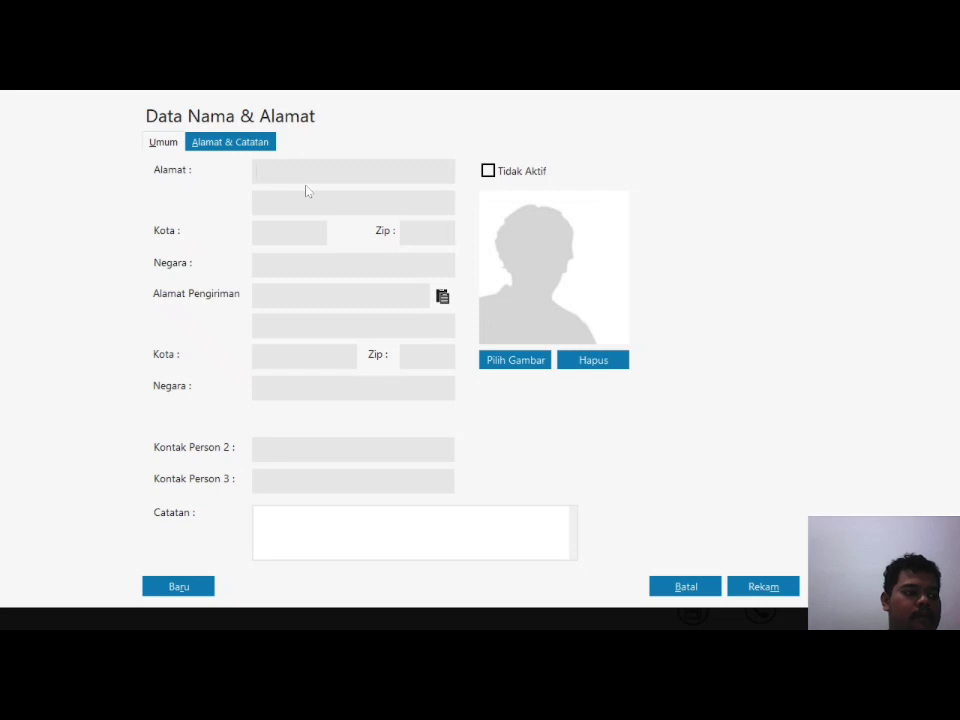
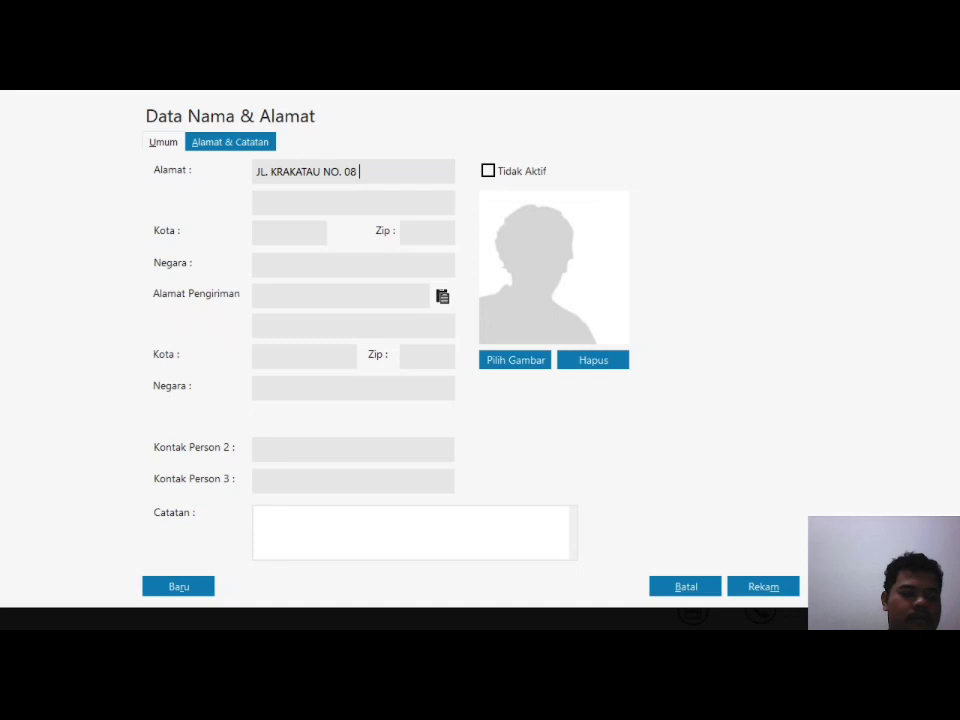
pyautogui.press('Tab')
pyautogui.write('SLIPI JAKARTA BARAT')
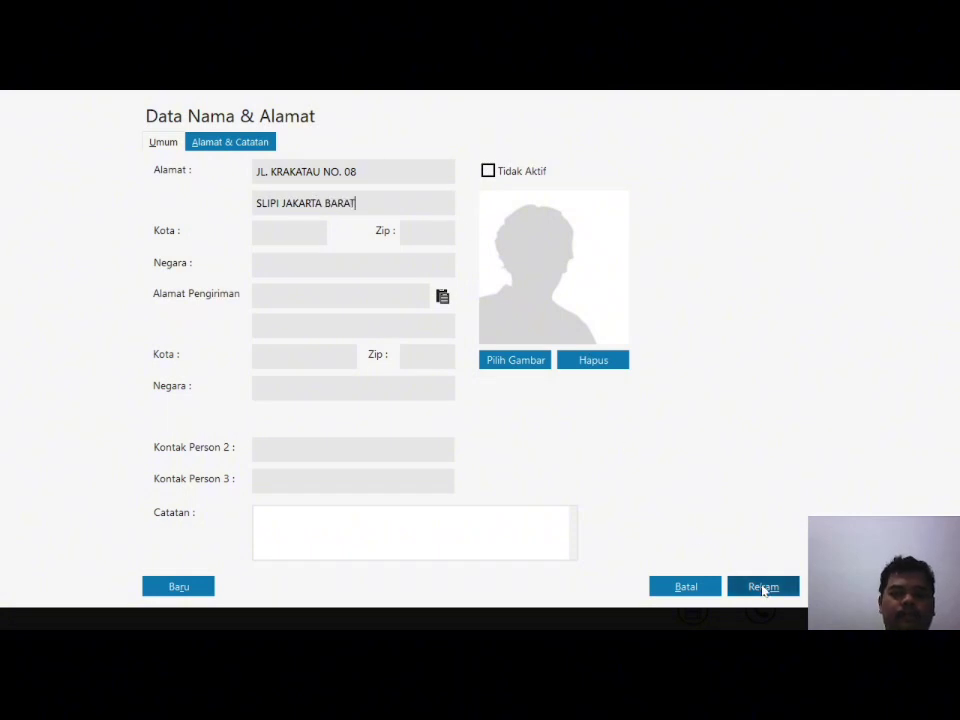
pyautogui.click(764, 589)
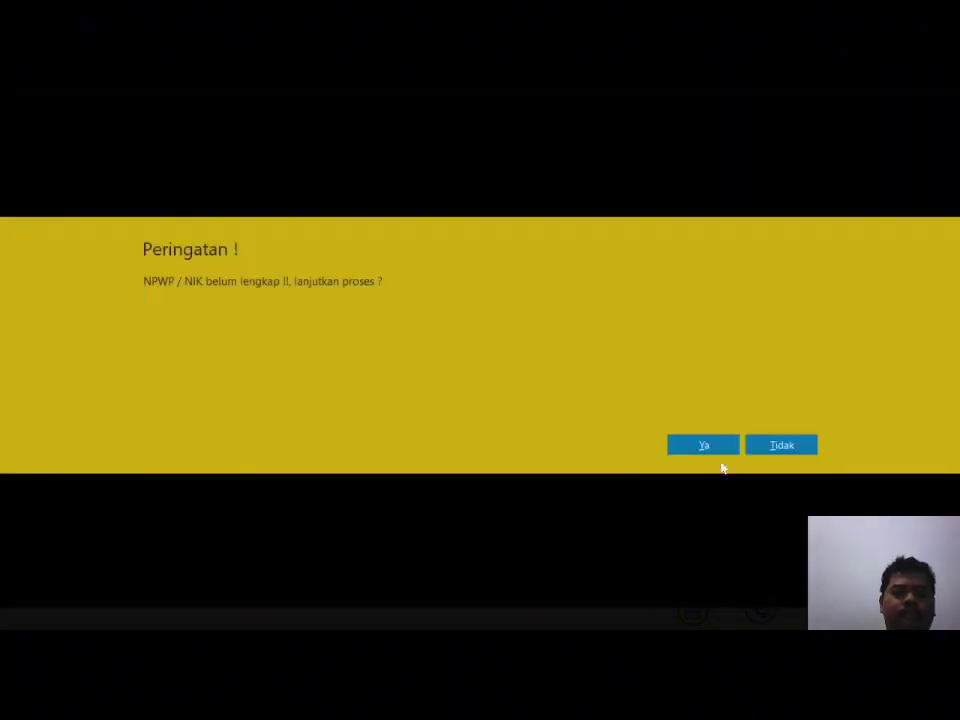
pyautogui.click(714, 451)
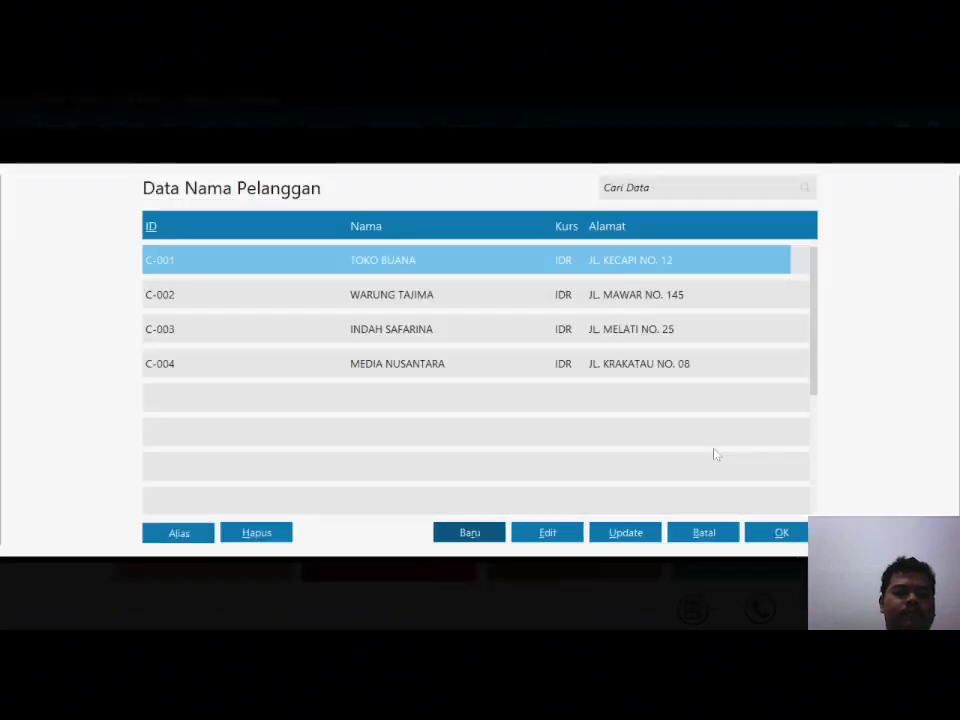
# Step: Cancel the receivable opening-balance entry and close its list
pyautogui.click(778, 535)
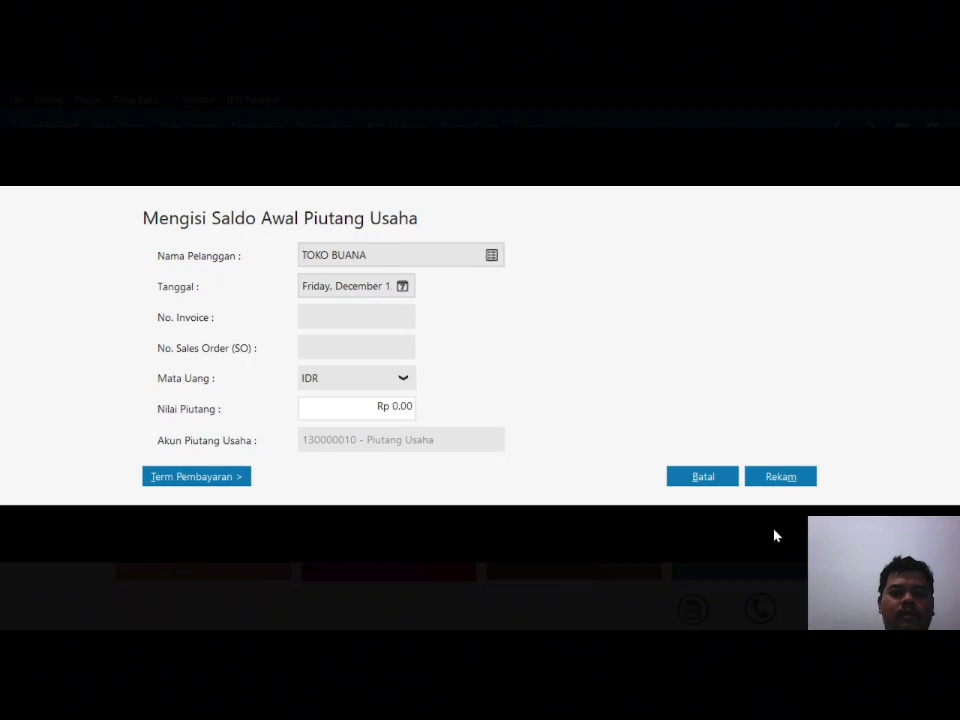
pyautogui.click(704, 477)
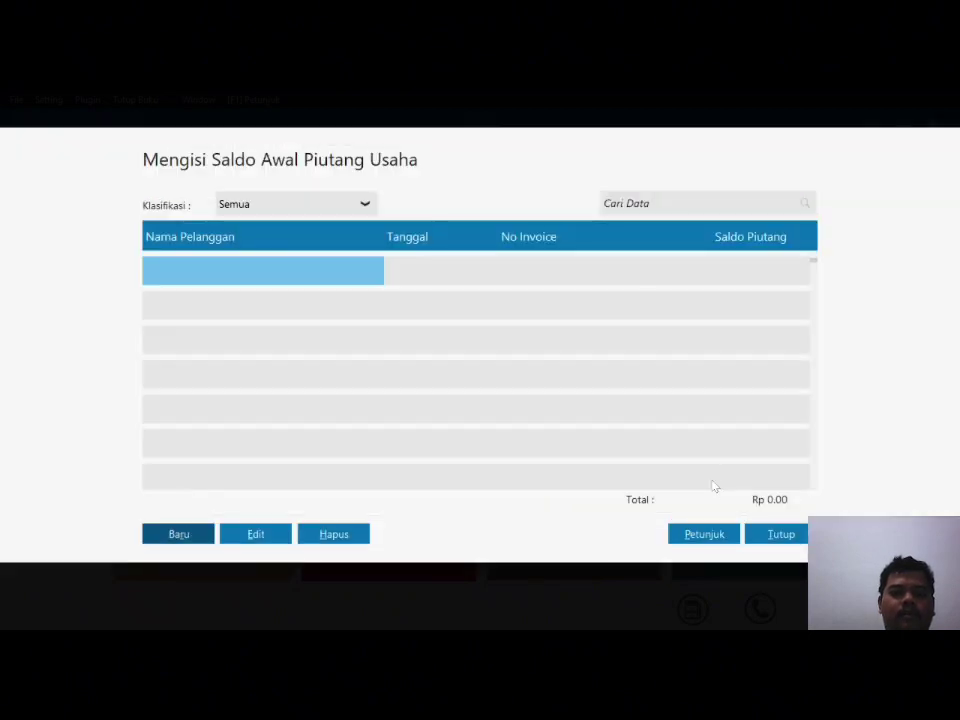
pyautogui.click(776, 535)
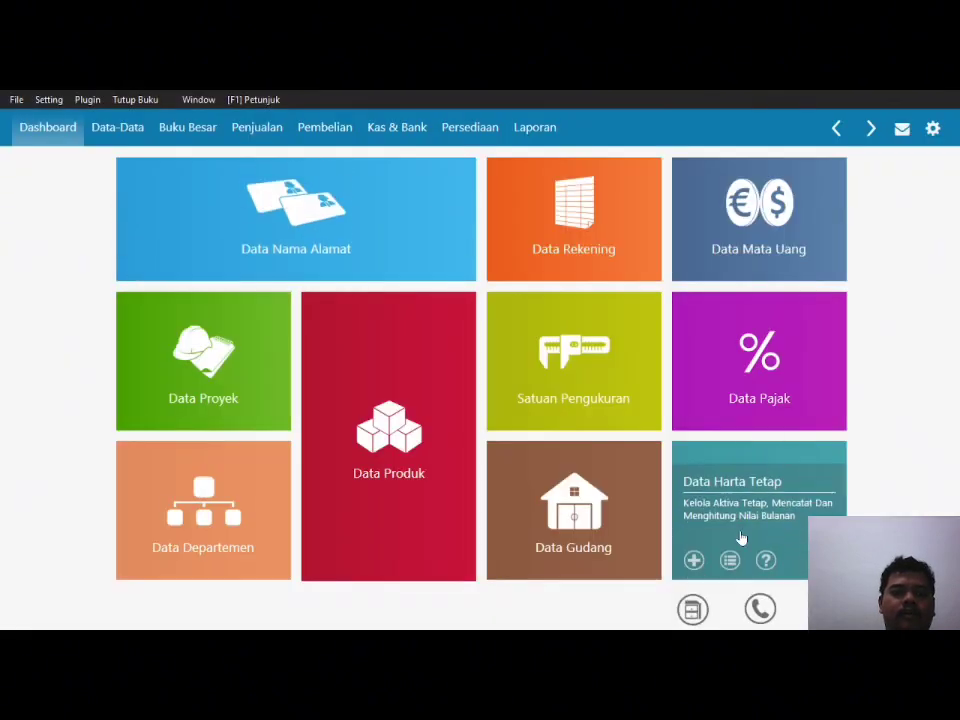
# Step: Open Saldo Awal Hutang Usaha from the Setting menu
pyautogui.click(49, 99)
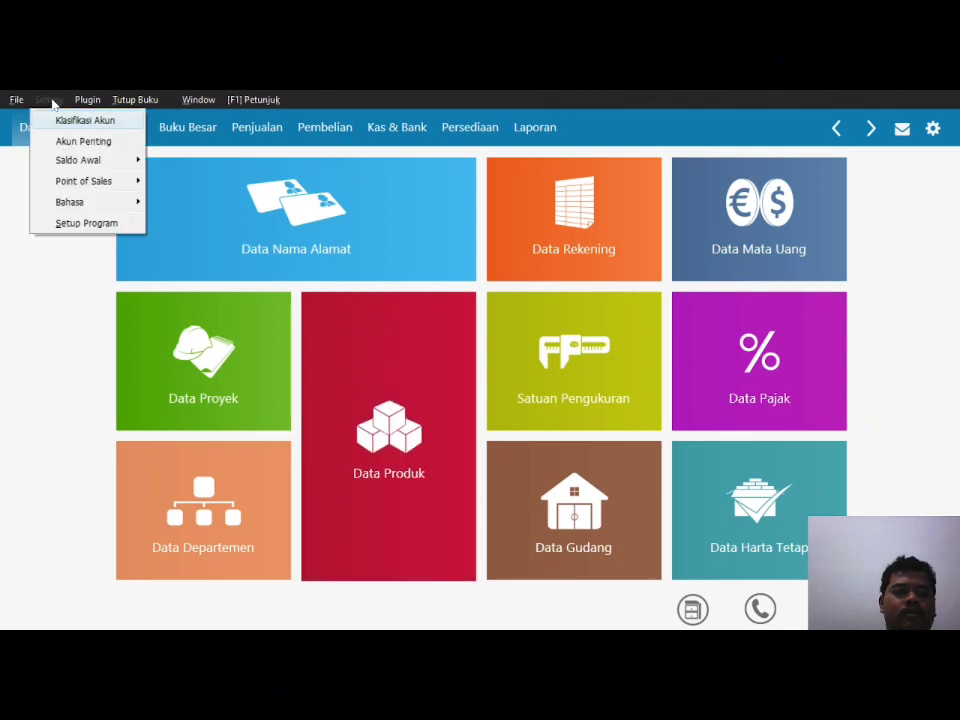
pyautogui.moveTo(80, 160)
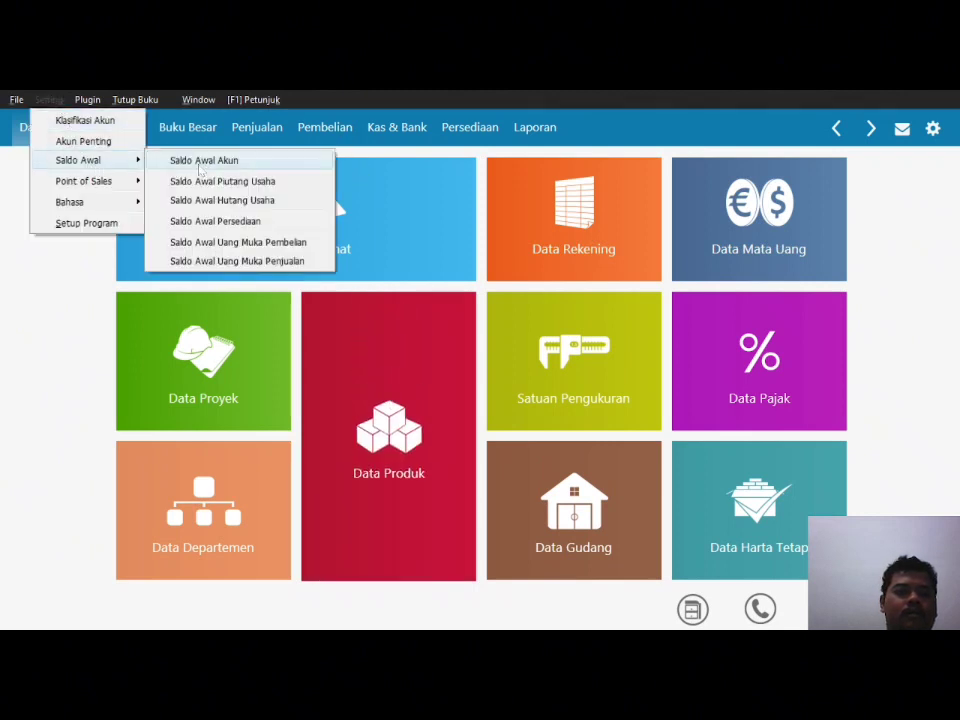
pyautogui.click(224, 201)
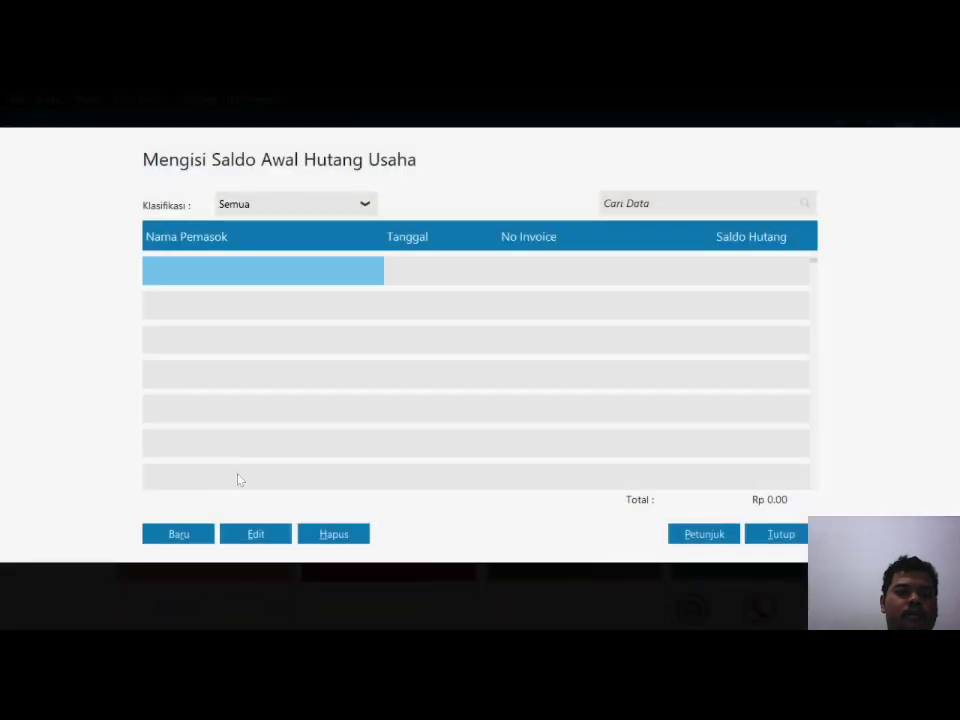
# Step: Start a payable opening-balance entry and create vendor V-001 named PT. GUDANG SEMBAKO
pyautogui.click(179, 537)
pyautogui.click(499, 259)
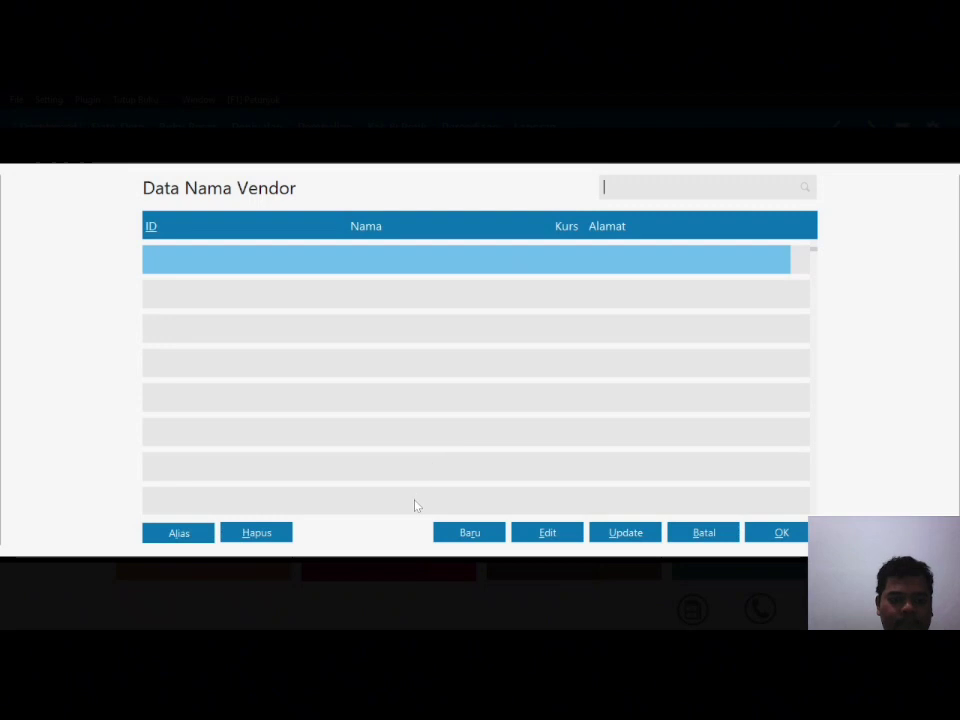
pyautogui.click(478, 538)
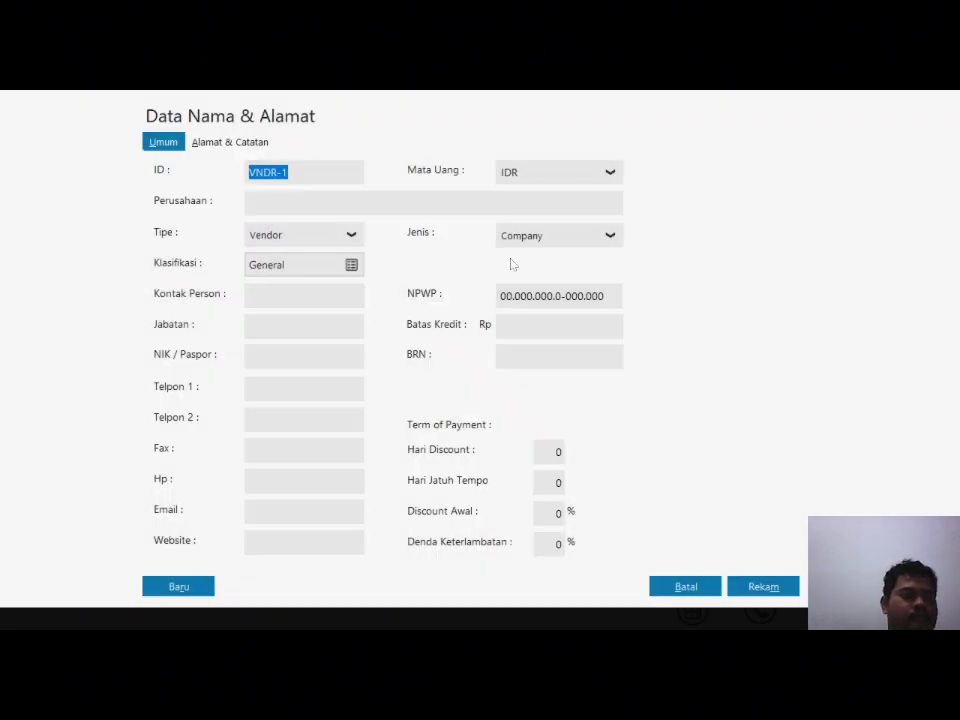
pyautogui.write('V-001')
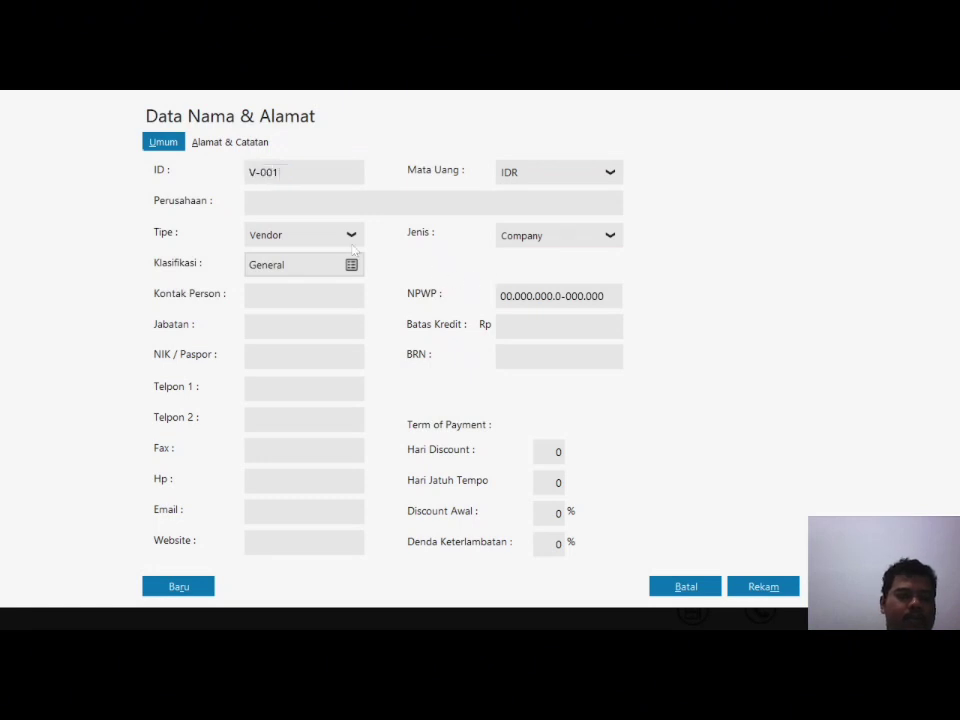
pyautogui.press('Tab')
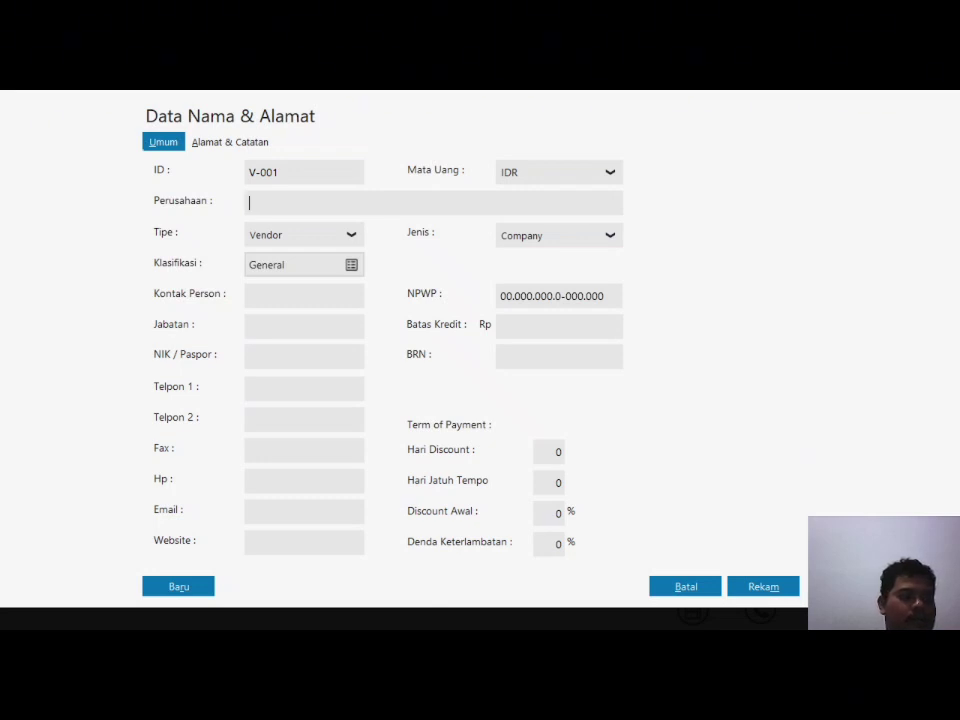
pyautogui.write('P')
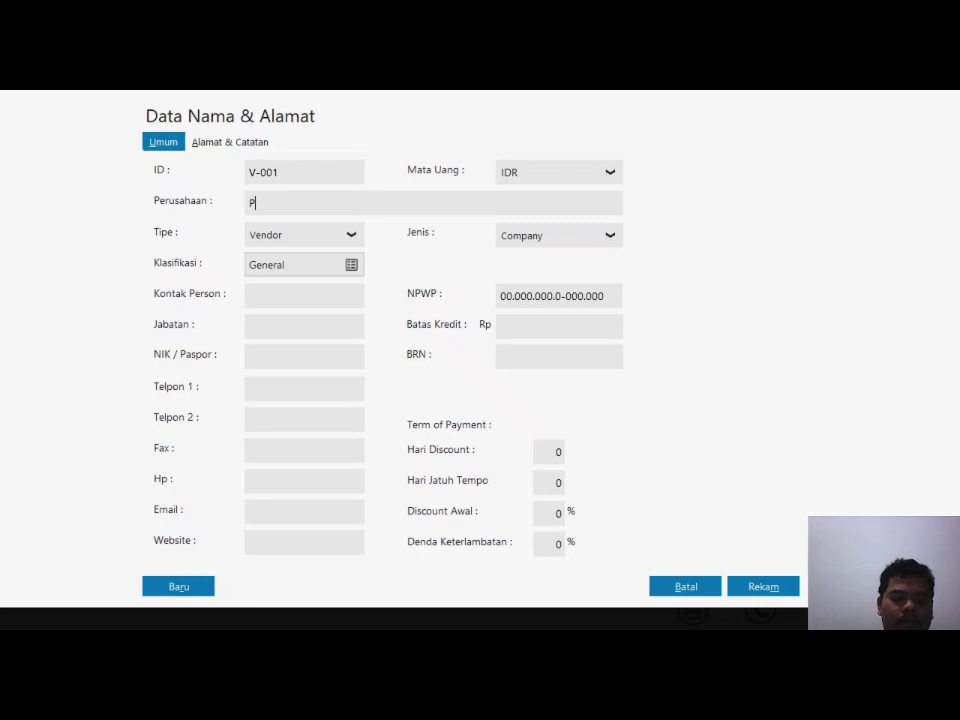
pyautogui.write('T. GUDANG ')
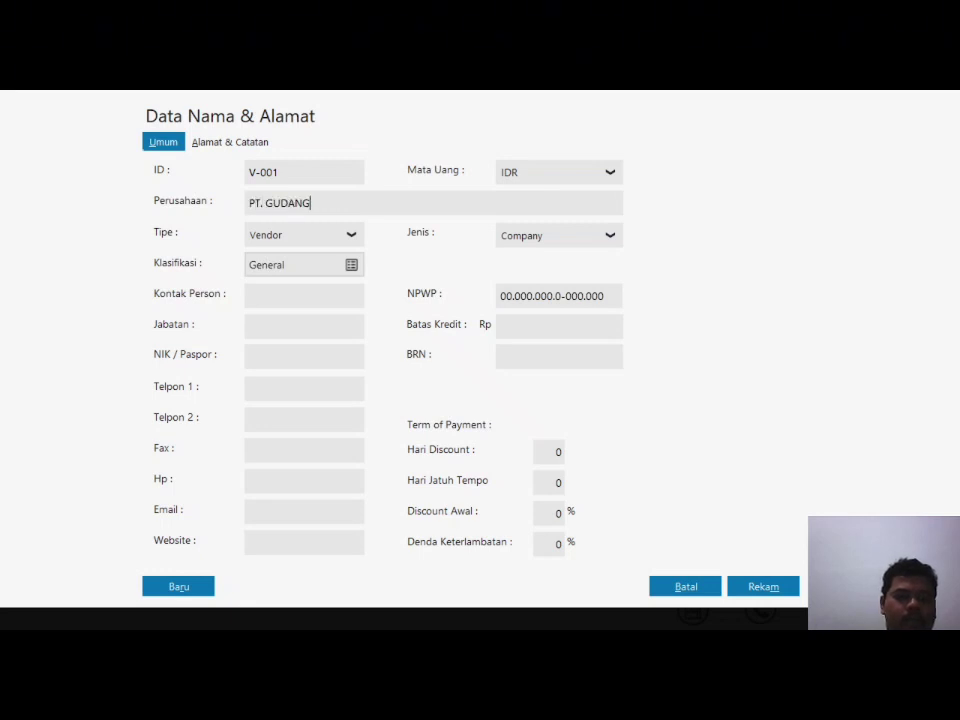
pyautogui.write('SEMBAKO')
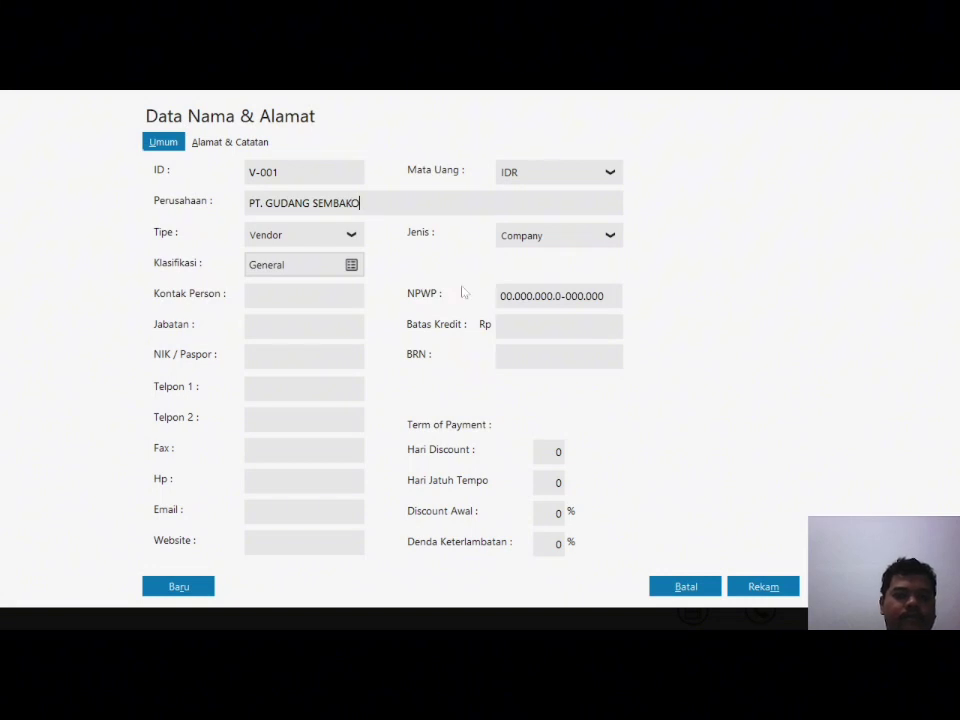
pyautogui.click(226, 143)
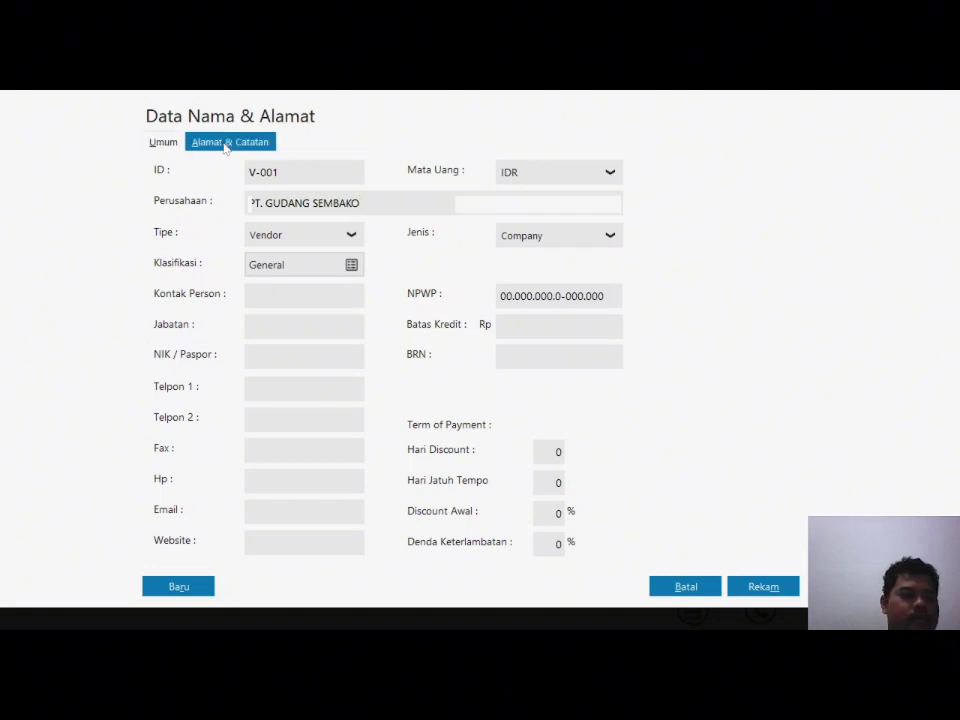
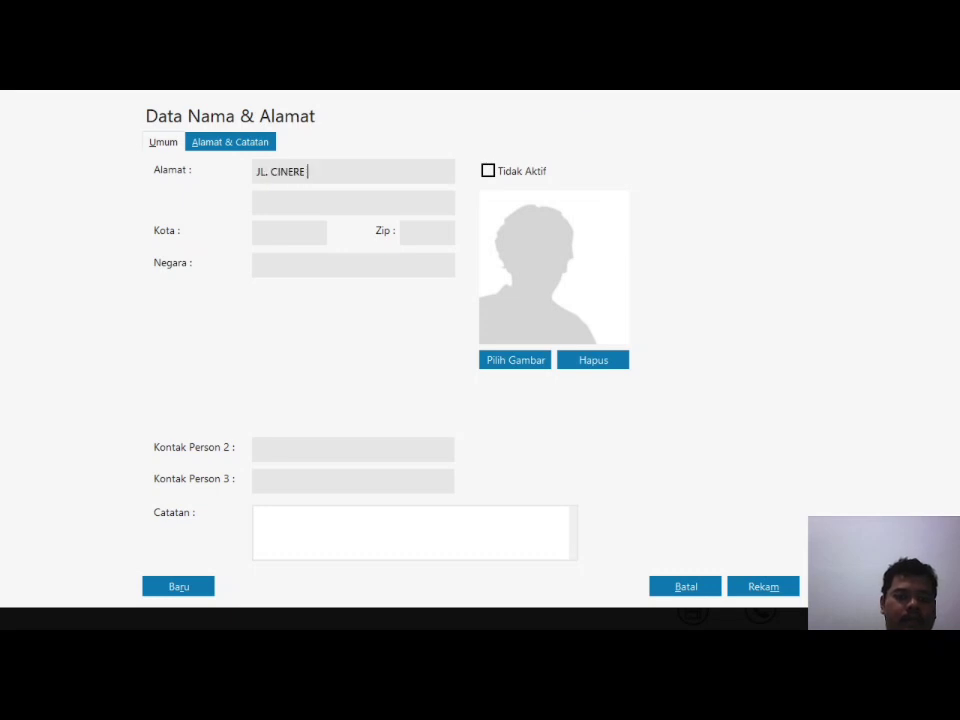
pyautogui.click(321, 198)
pyautogui.write('DEPOK')
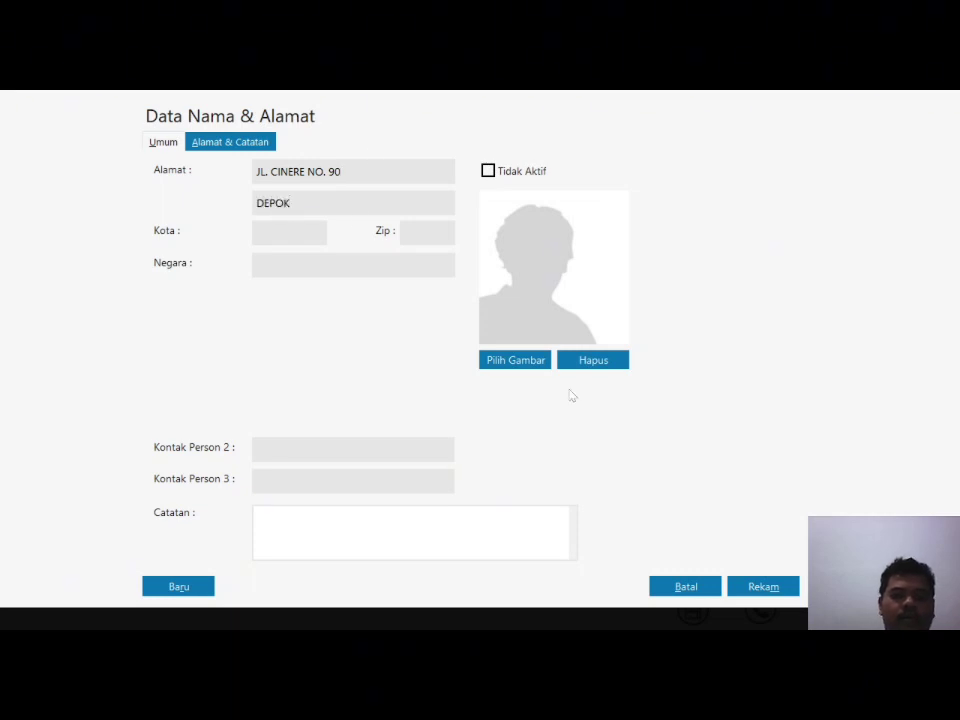
pyautogui.click(763, 588)
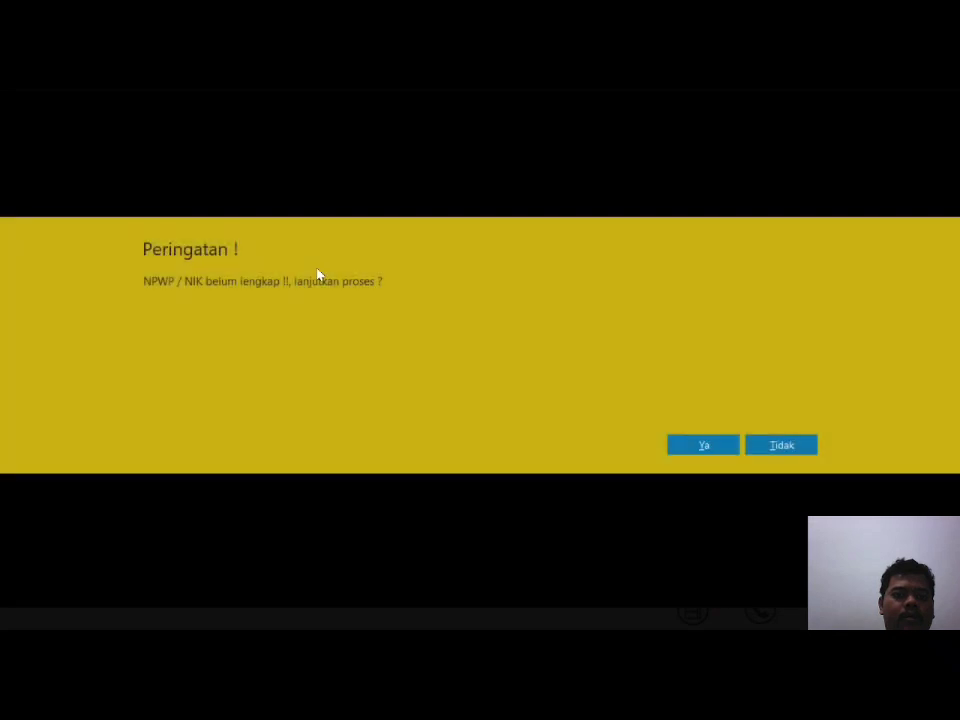
pyautogui.click(697, 447)
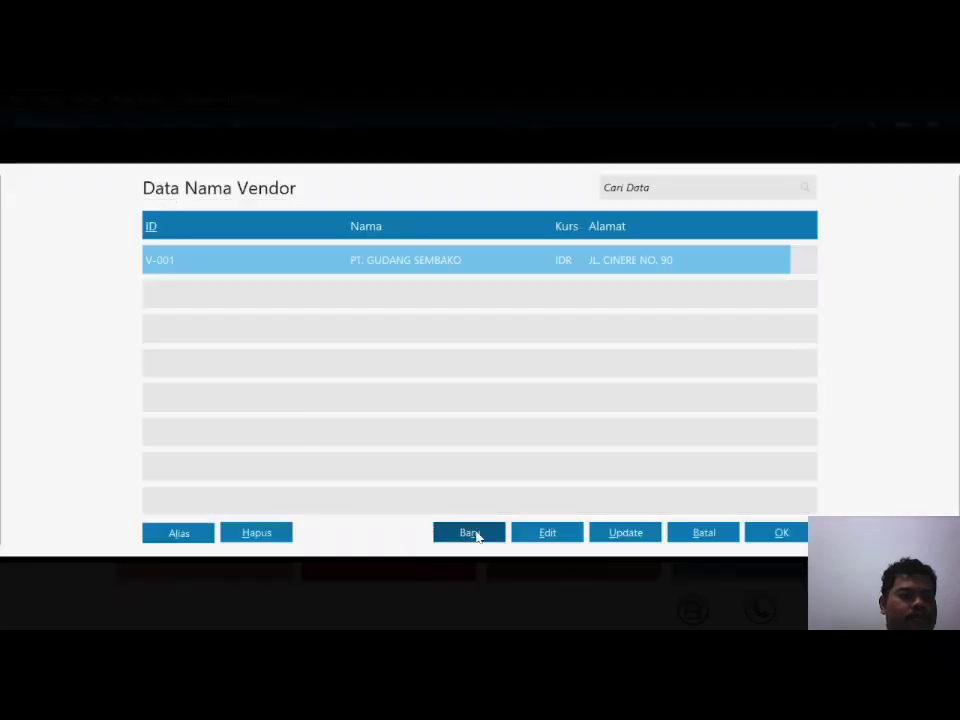
pyautogui.click(470, 533)
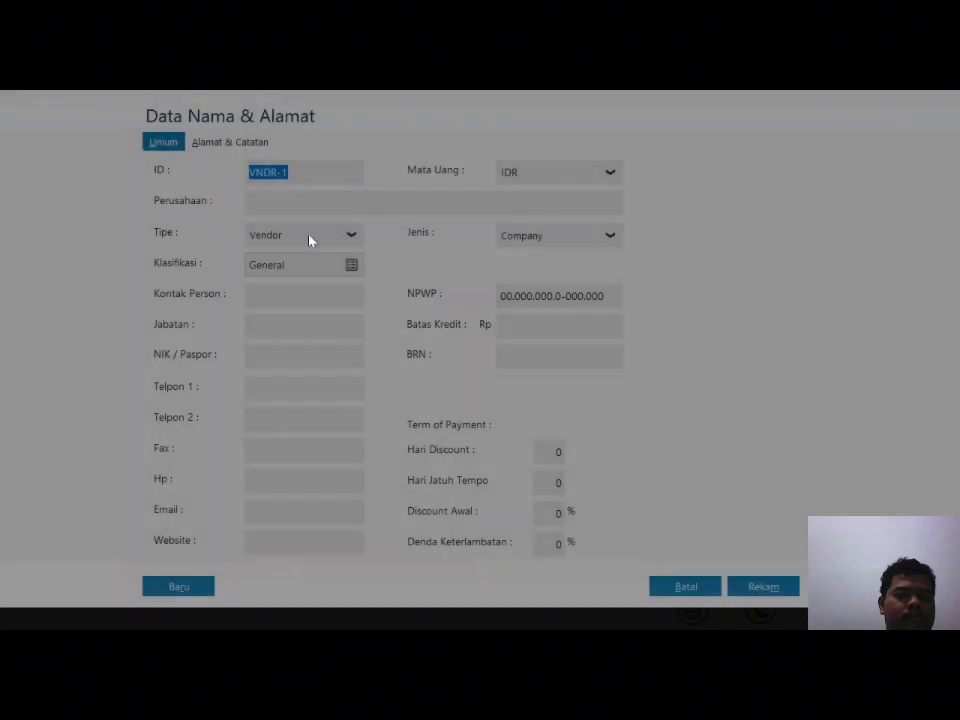
pyautogui.write('V-002')
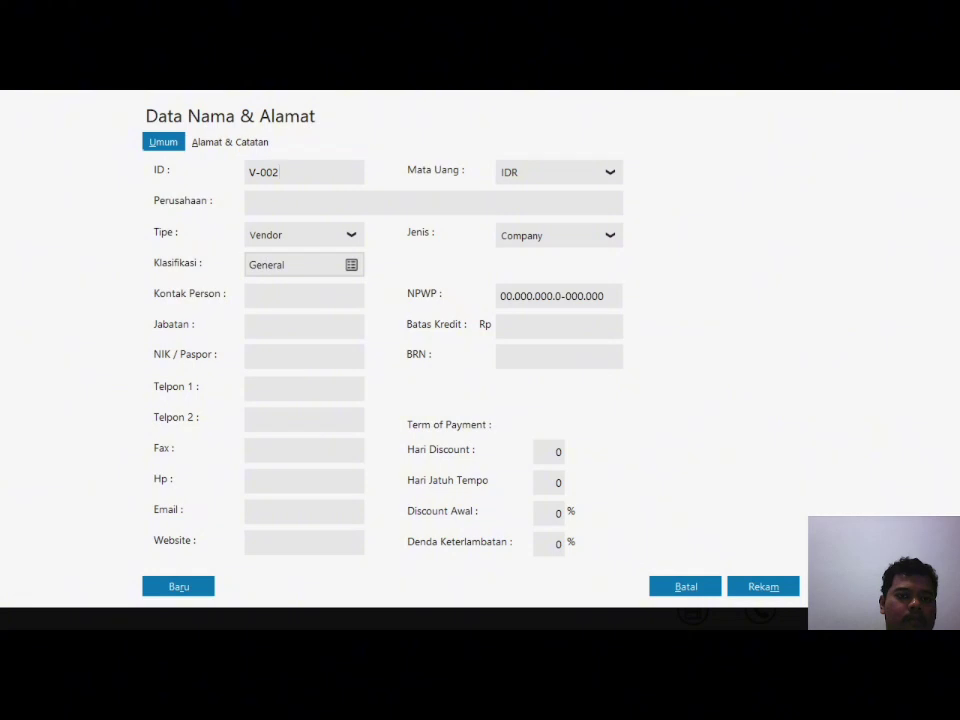
pyautogui.write('P')
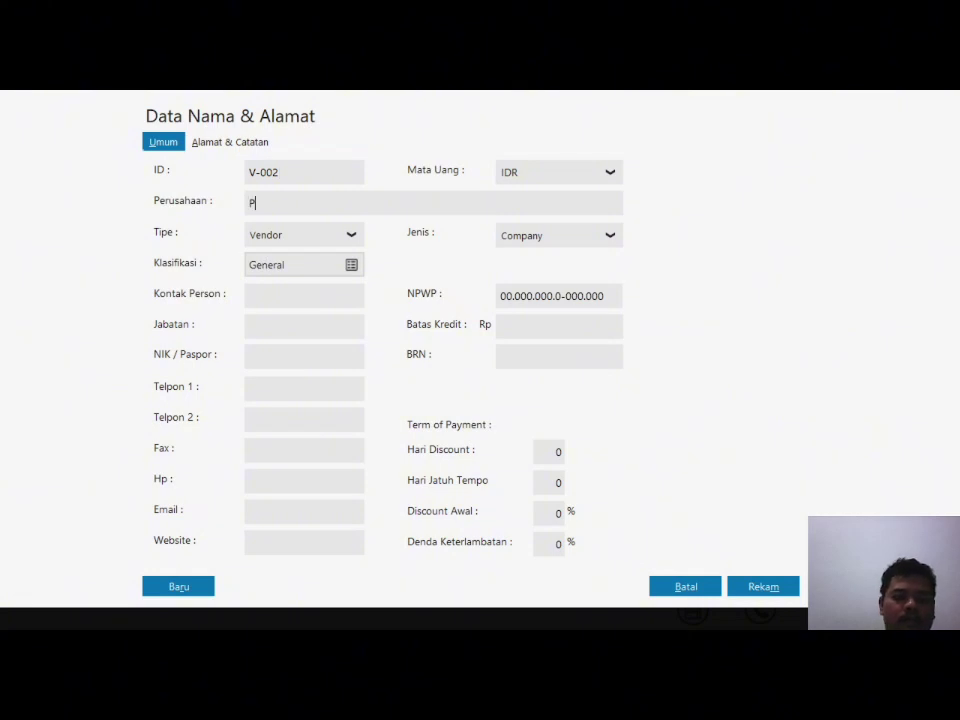
pyautogui.write('T. ORANGT')
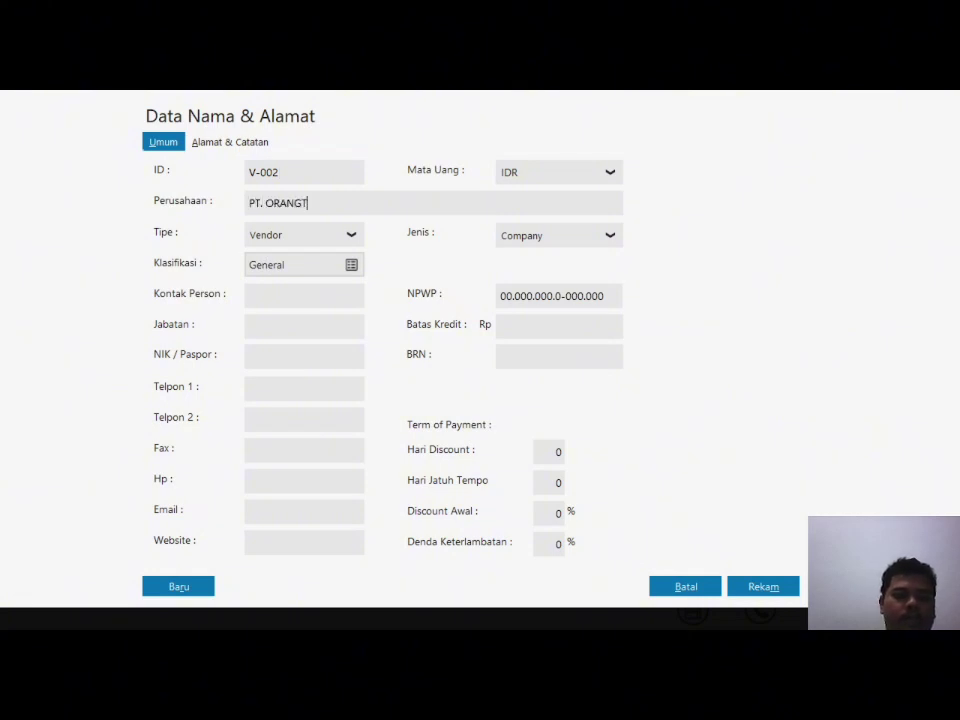
pyautogui.write('UA GROUP')
pyautogui.click(238, 142)
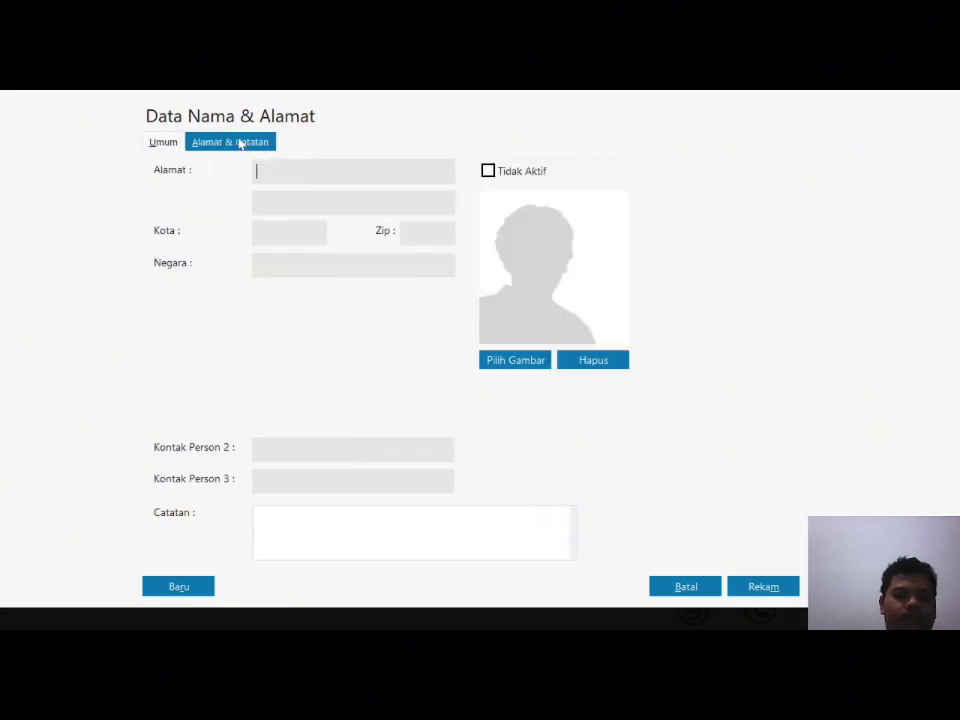
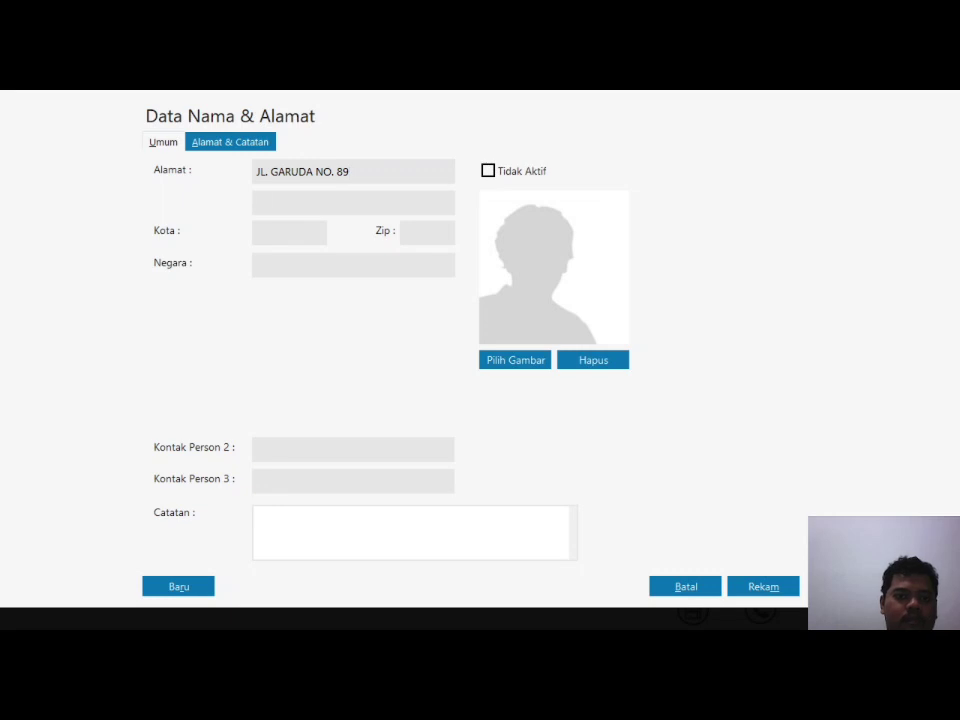
pyautogui.write('CAKUNG - JA')
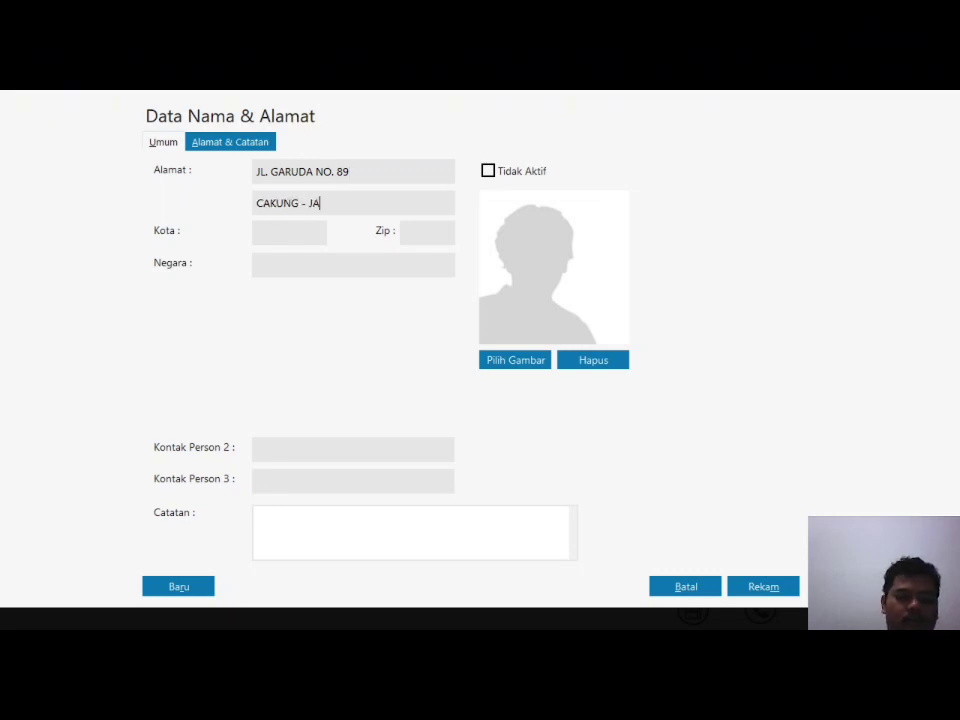
pyautogui.write('KARTA TIMUR')
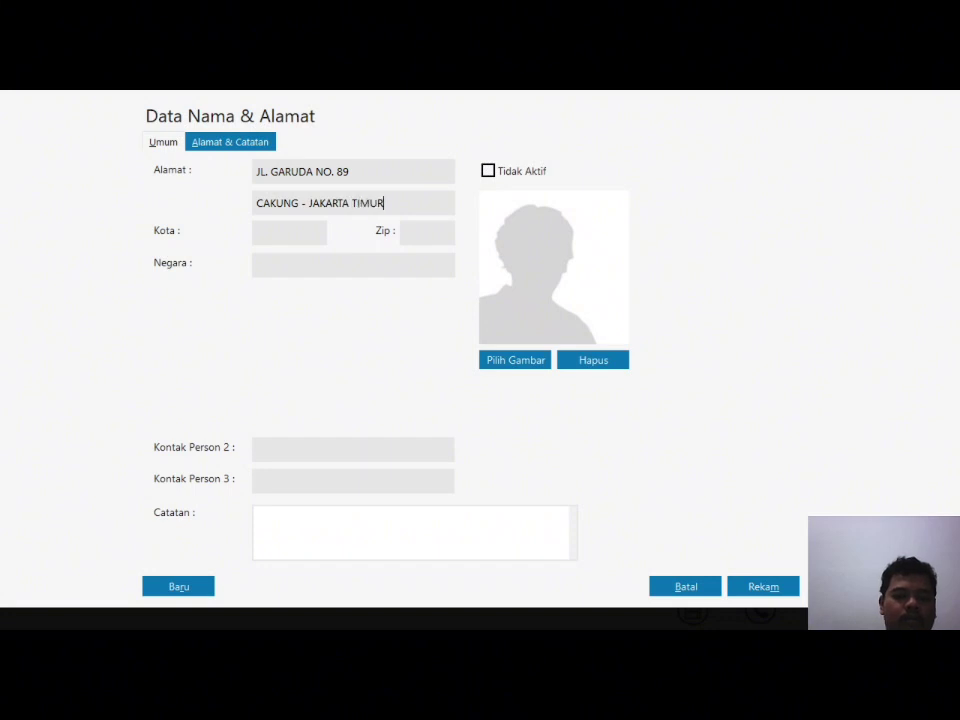
pyautogui.click(776, 587)
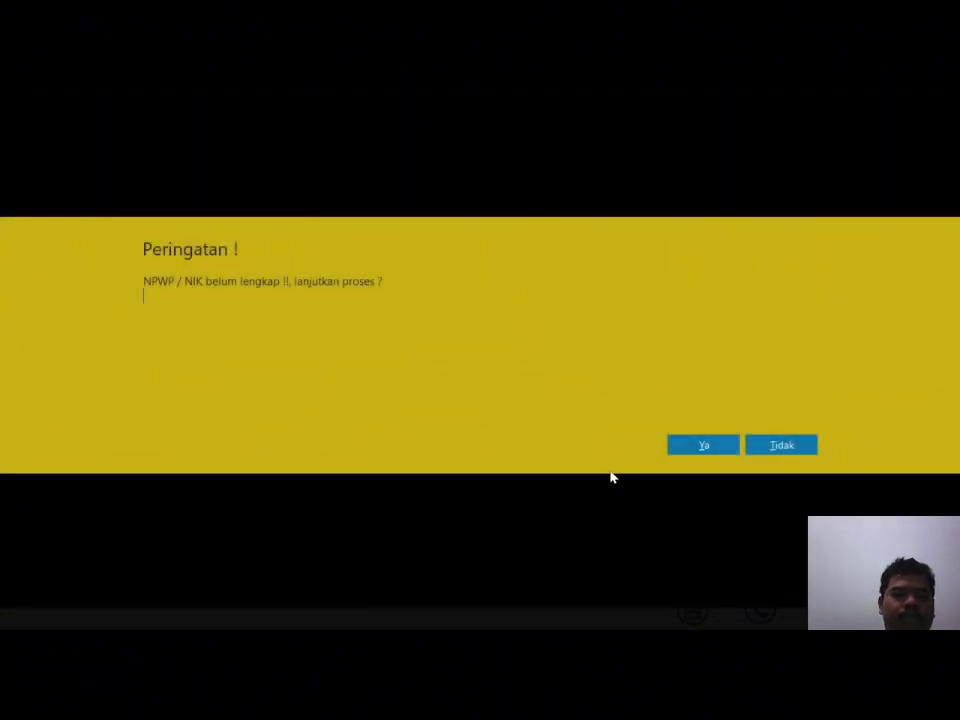
pyautogui.click(692, 446)
pyautogui.click(478, 534)
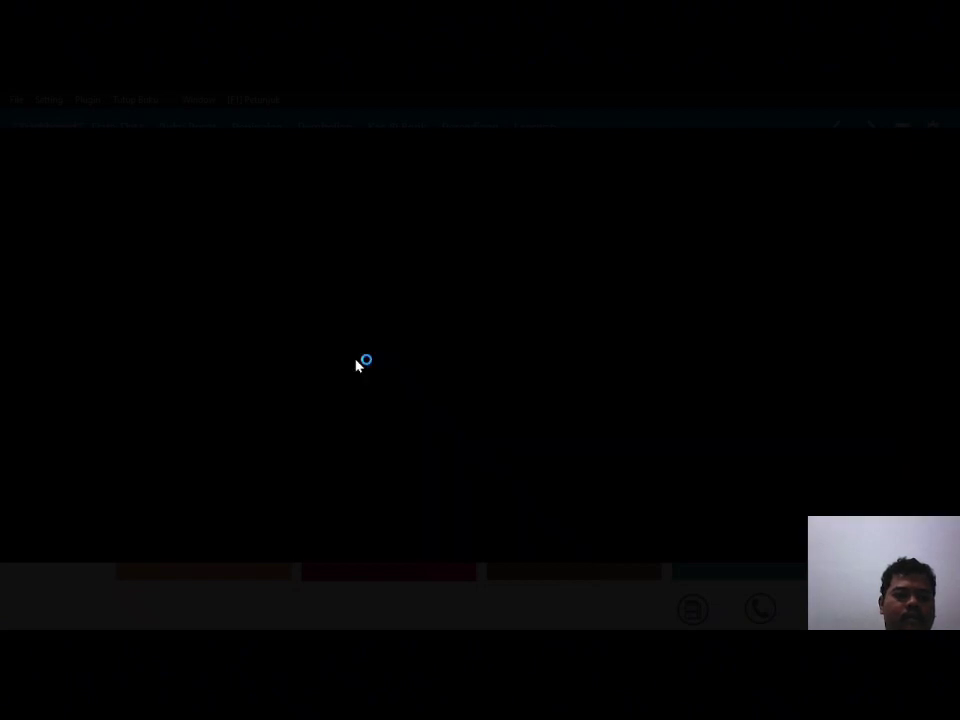
pyautogui.write('V-003')
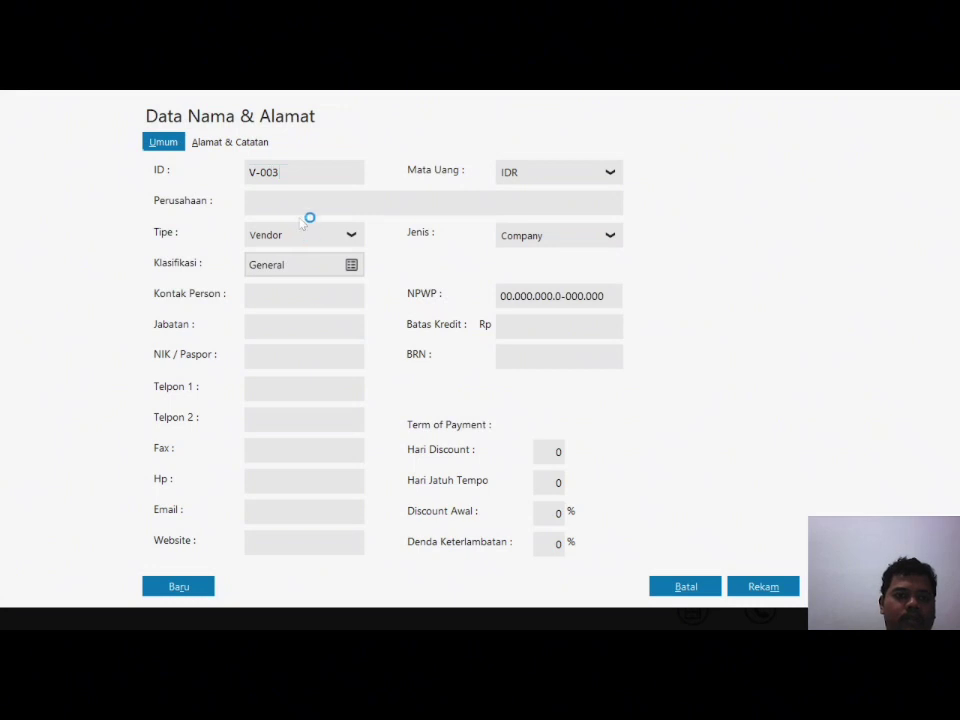
pyautogui.press('Tab')
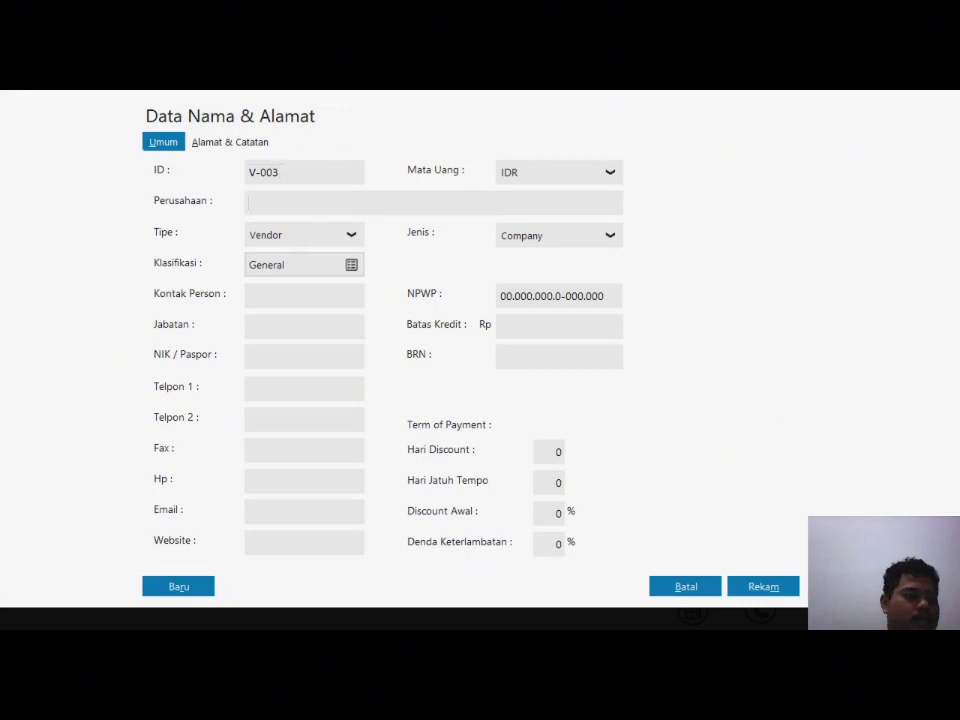
pyautogui.write('PT')
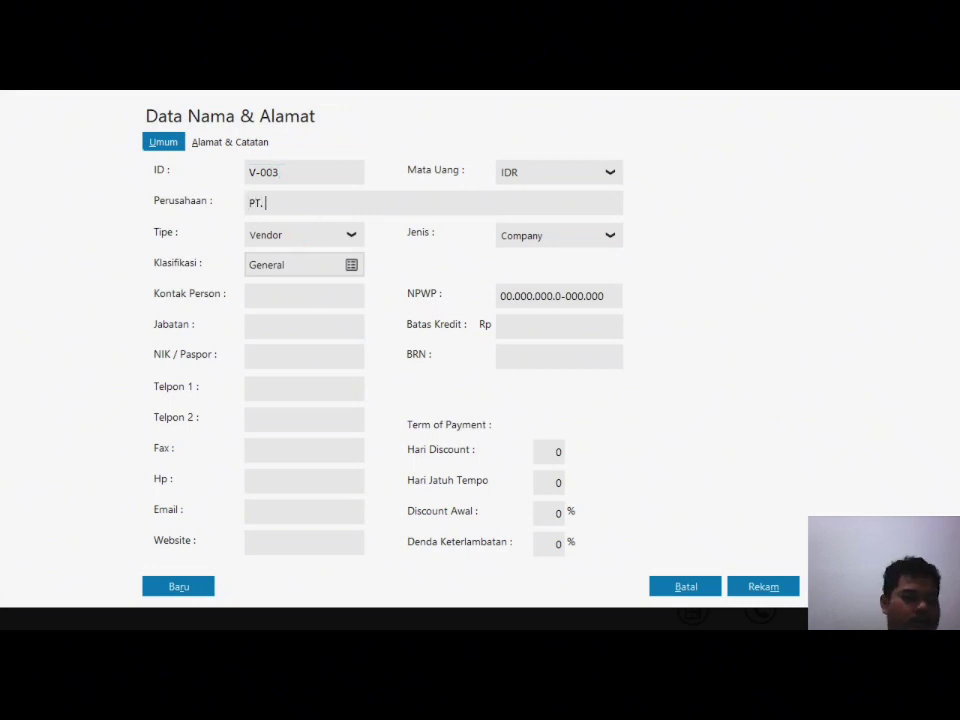
pyautogui.write('. BANGUN')
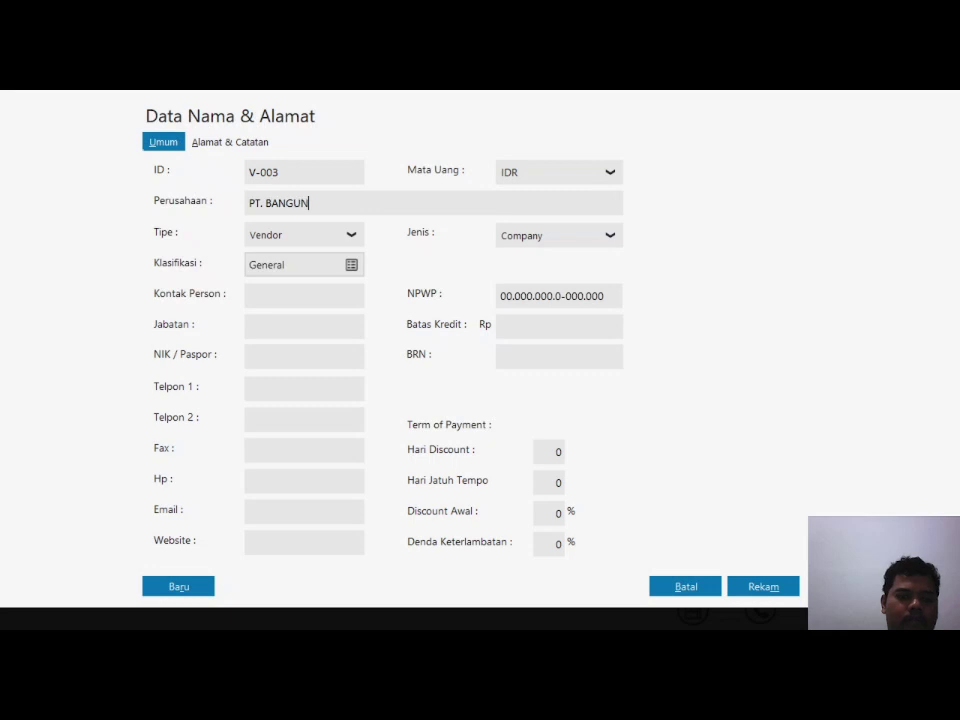
pyautogui.write(' MAKMUR')
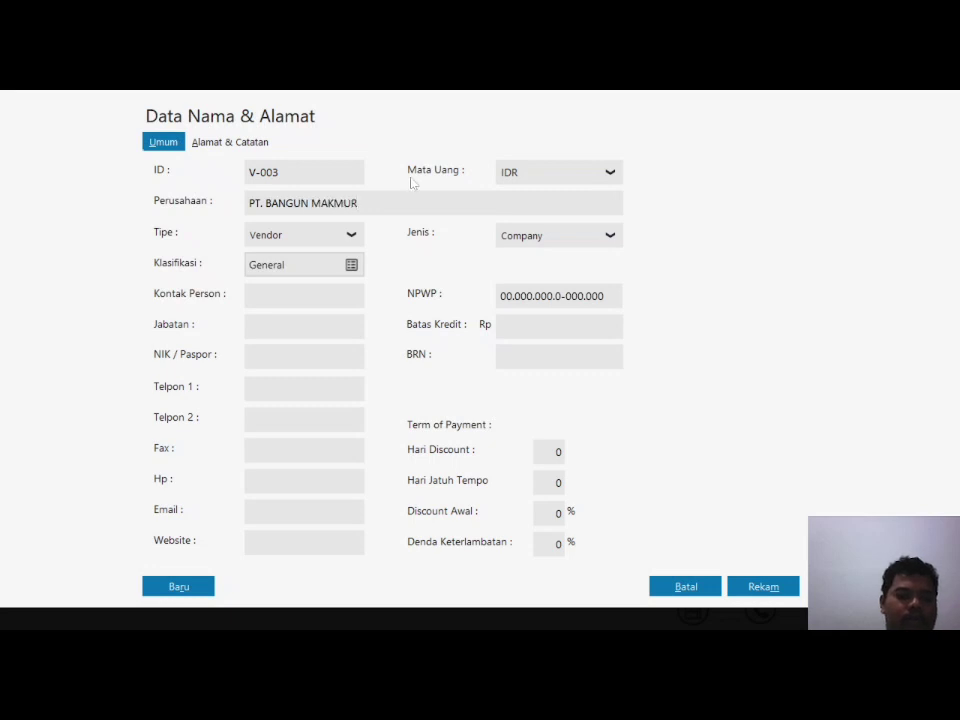
pyautogui.click(226, 142)
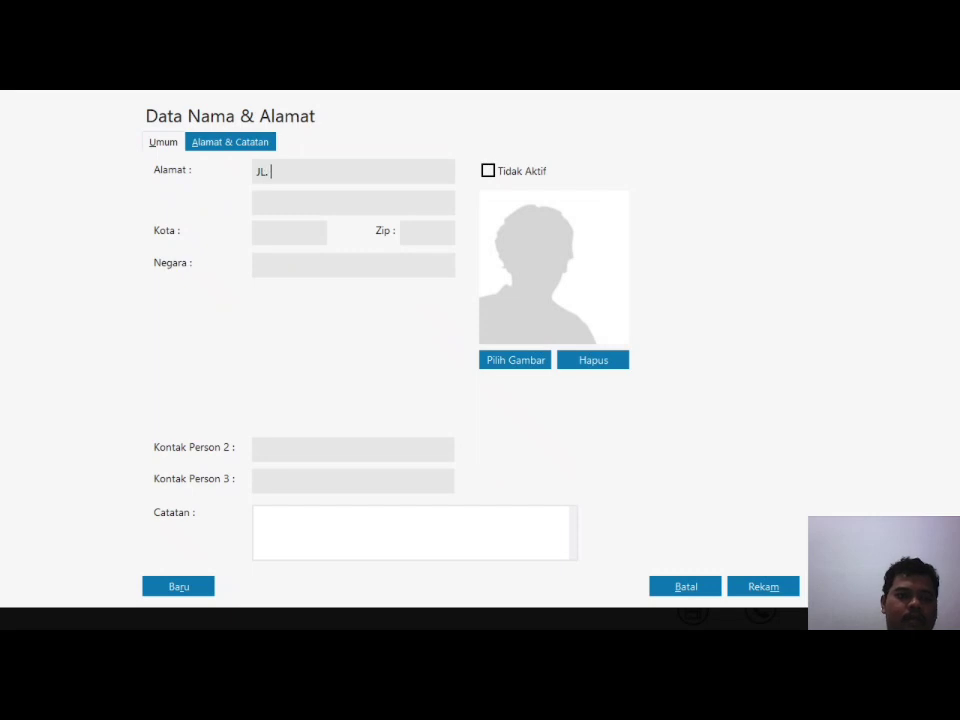
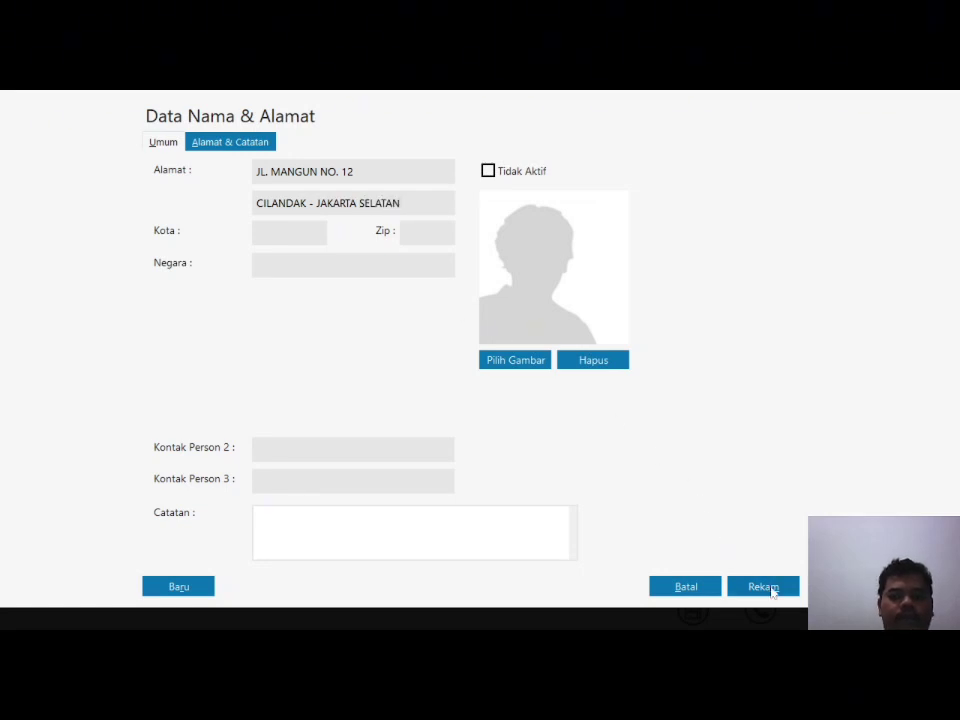
pyautogui.click(771, 590)
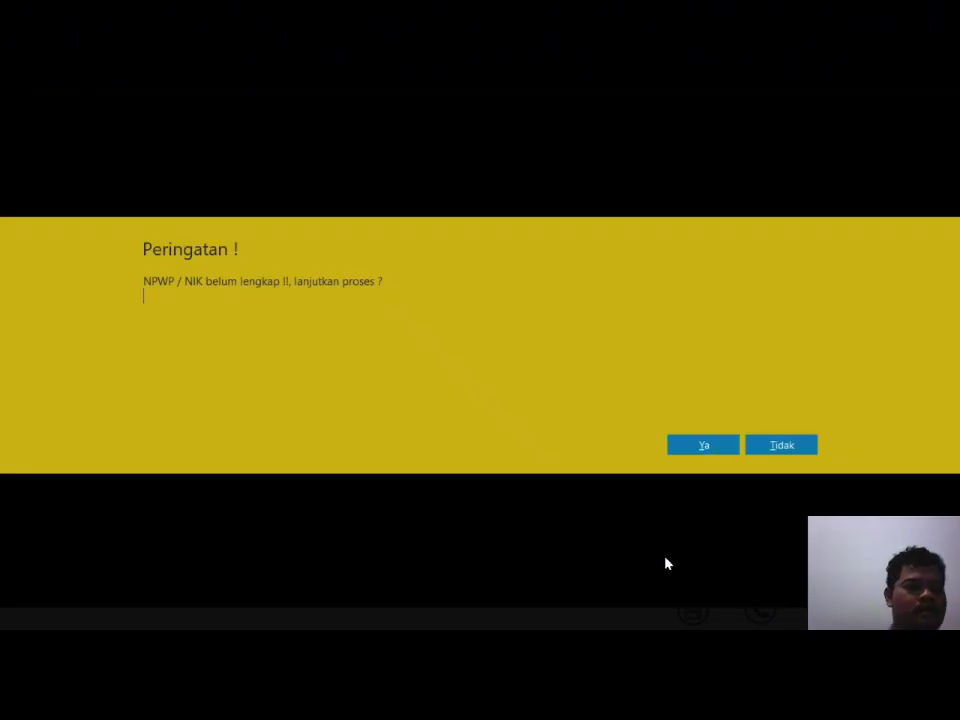
pyautogui.click(699, 444)
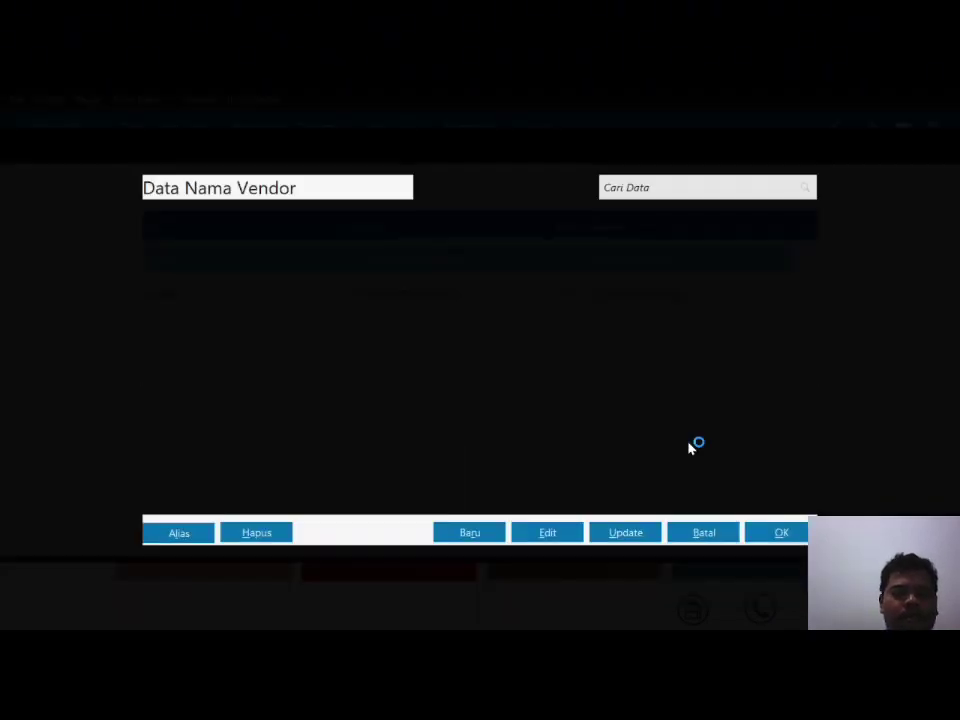
pyautogui.click(481, 537)
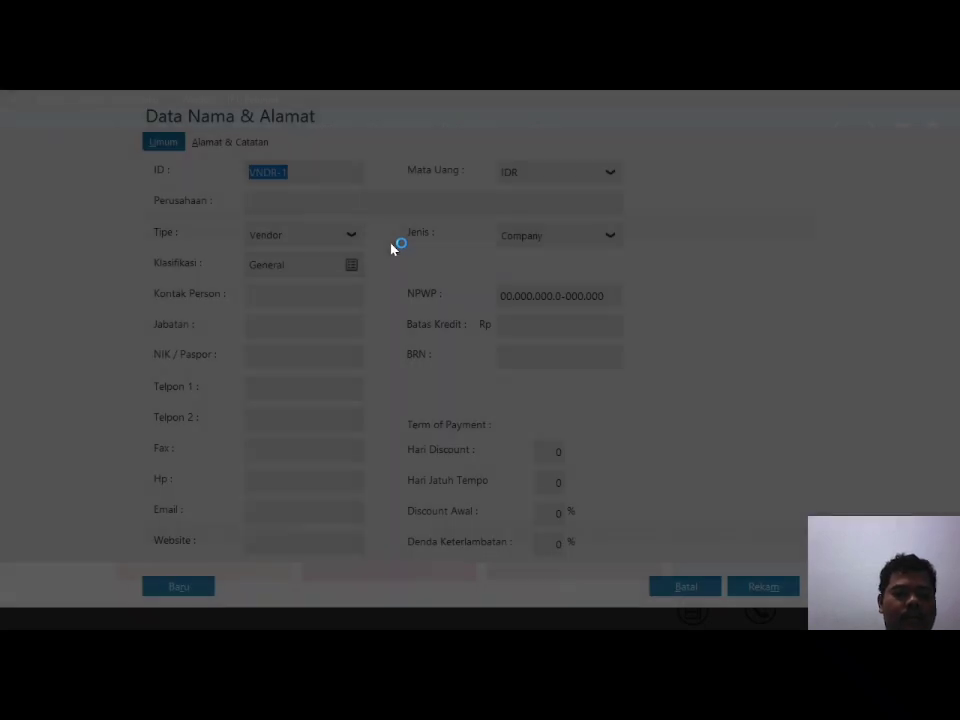
pyautogui.write('V-004')
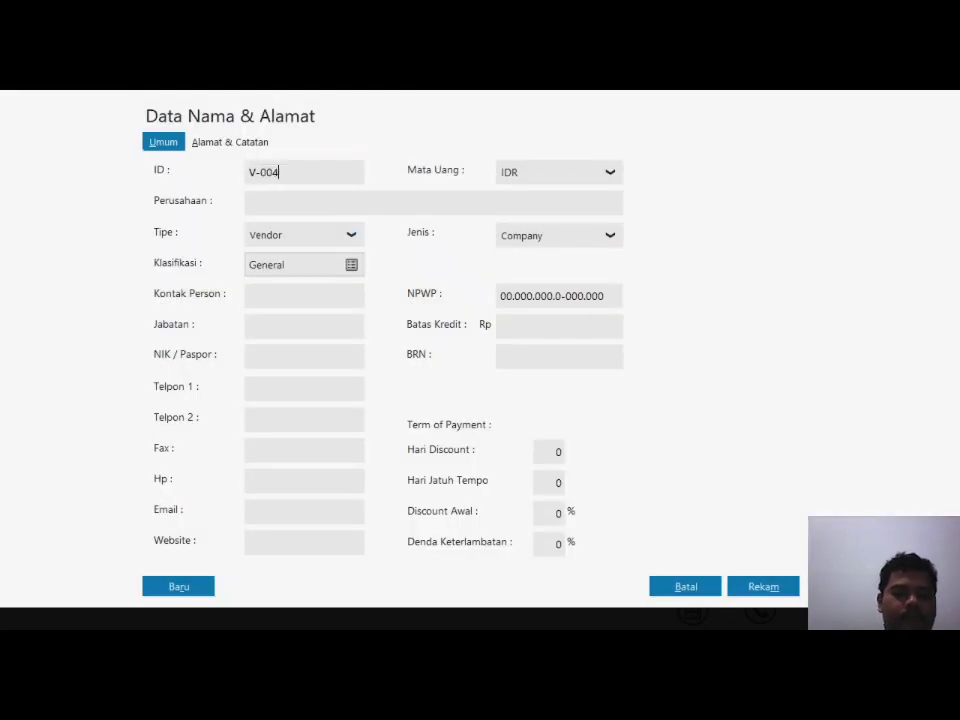
pyautogui.write('PT. PERSA')
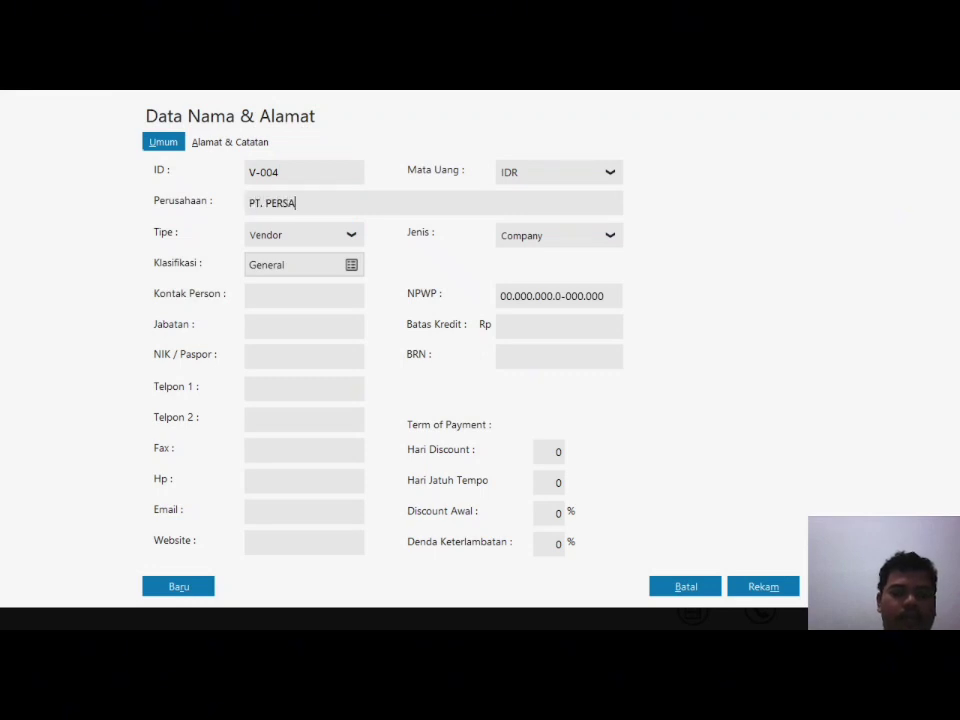
pyautogui.write('DA JAVA')
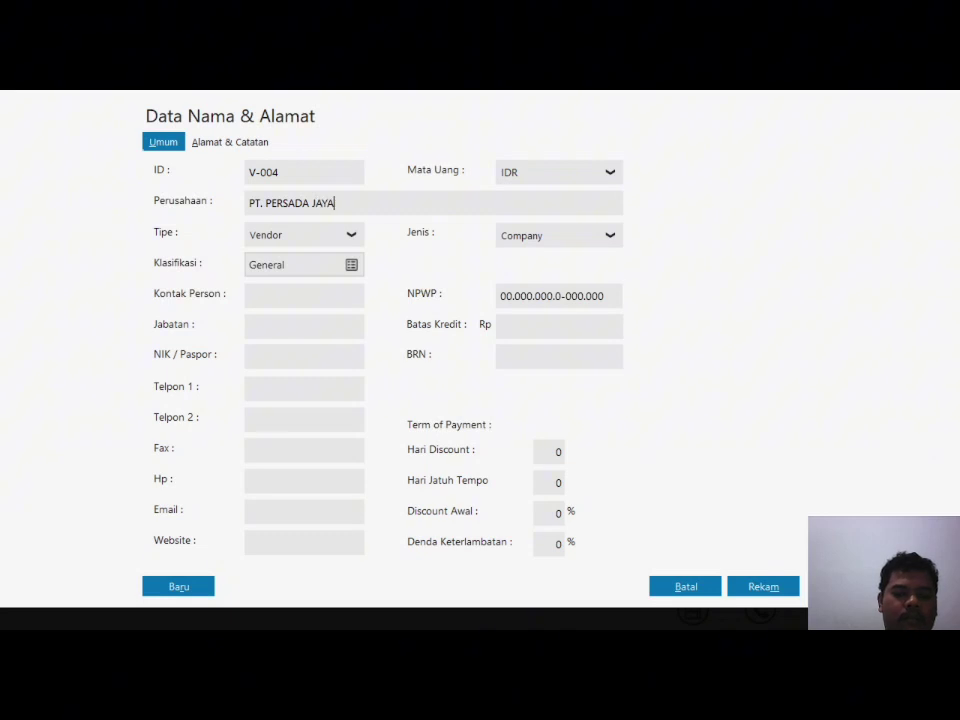
pyautogui.click(250, 143)
pyautogui.click(257, 170)
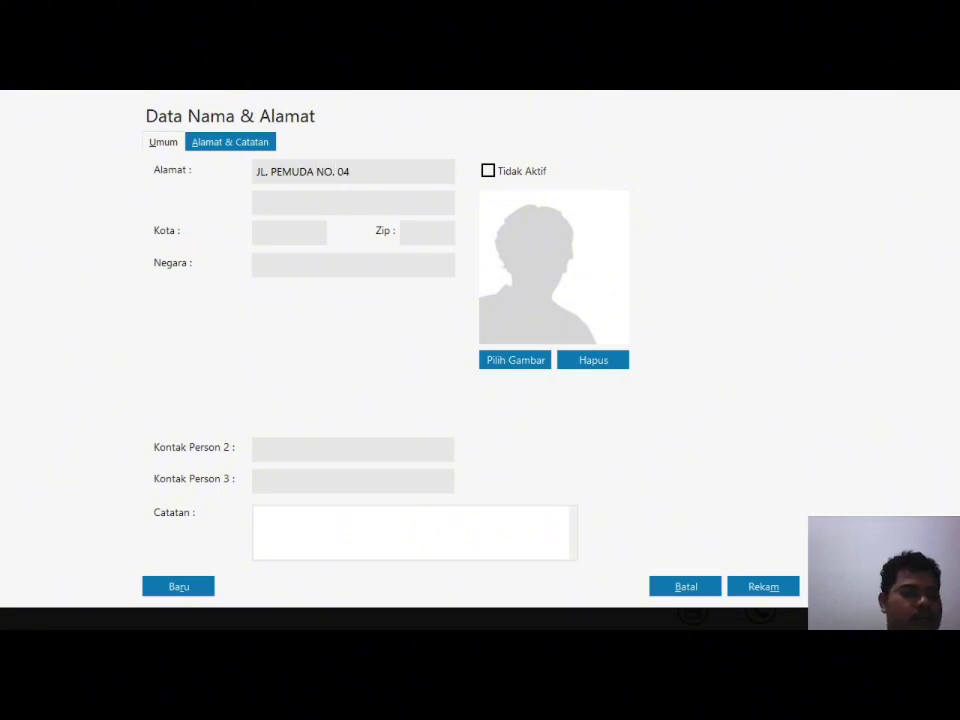
pyautogui.write('W')
pyautogui.press('BackSpace')
pyautogui.press('BackSpace')
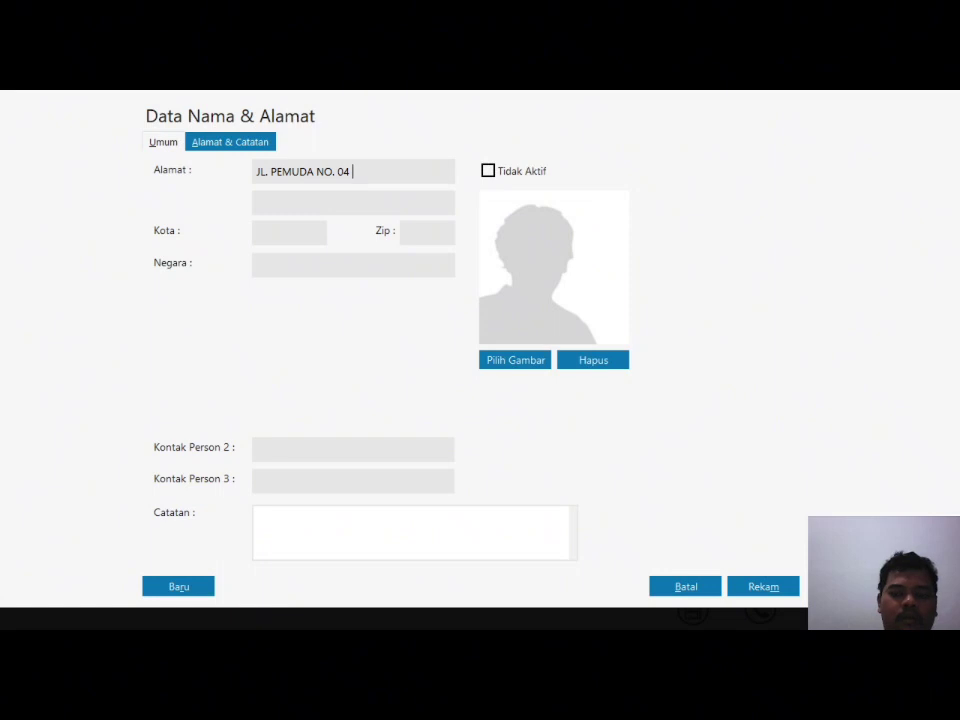
# Step: Add the second address line RAWAMANGUN - JAKARTA TIMUR and save the vendor without NPWP/NIK
pyautogui.click(328, 204)
pyautogui.write('Won')
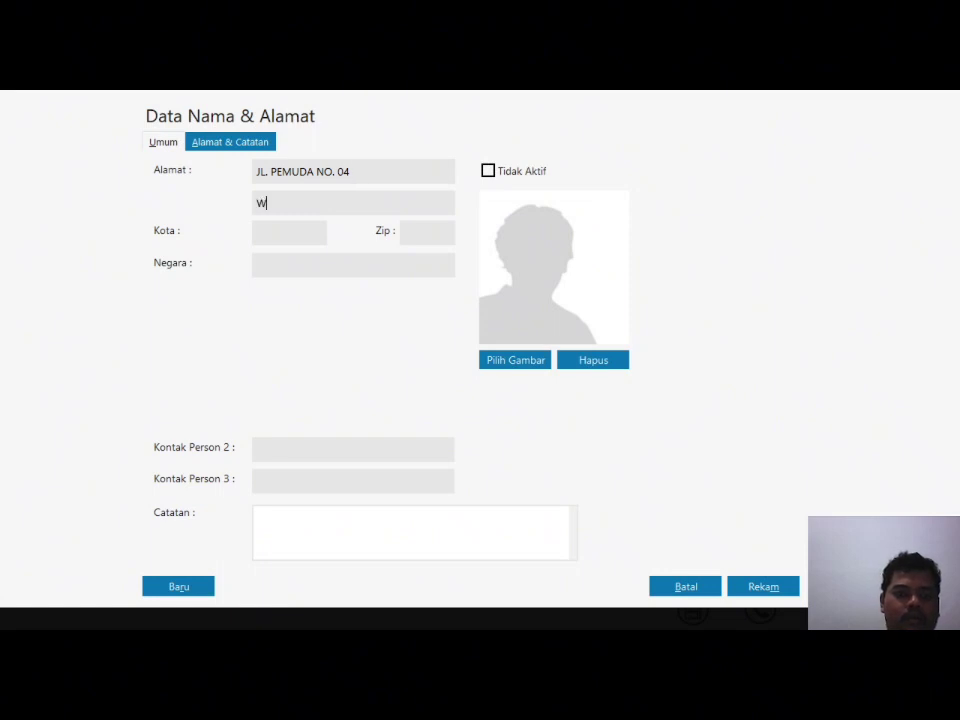
pyautogui.press('BackSpace')
pyautogui.press('BackSpace')
pyautogui.press('BackSpace')
pyautogui.write('RAWAMANGUN')
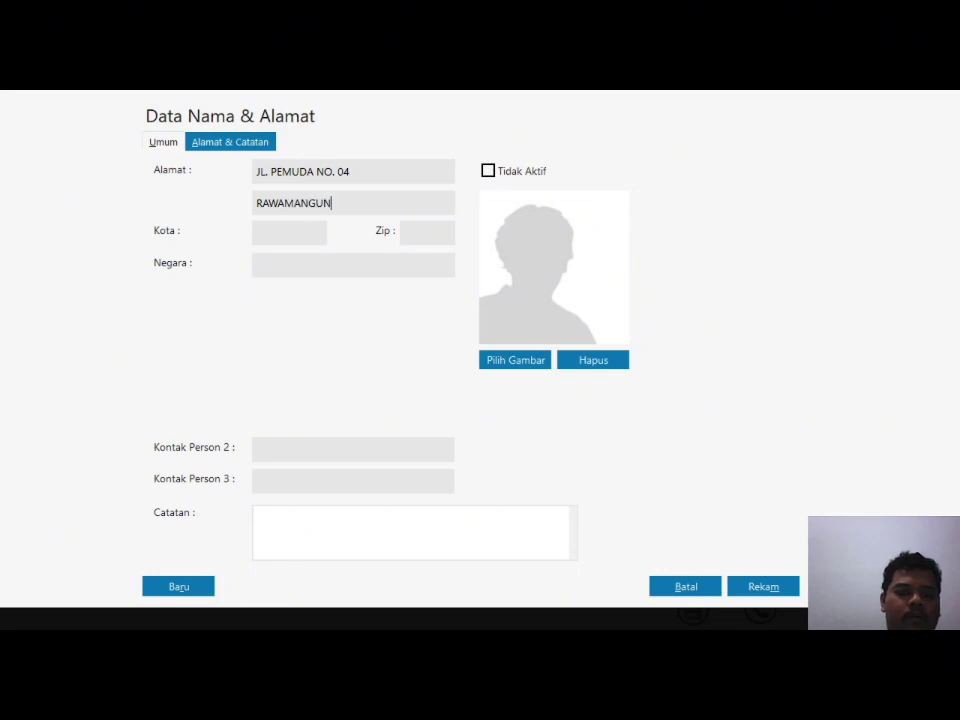
pyautogui.write(' - JAK')
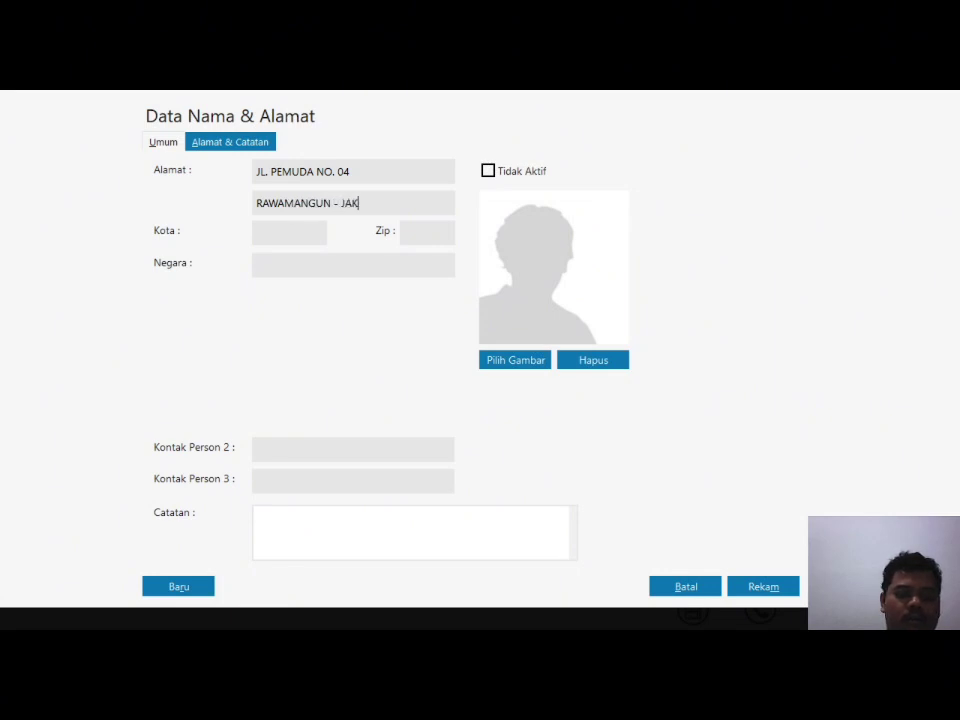
pyautogui.write('ARTA TIMUR')
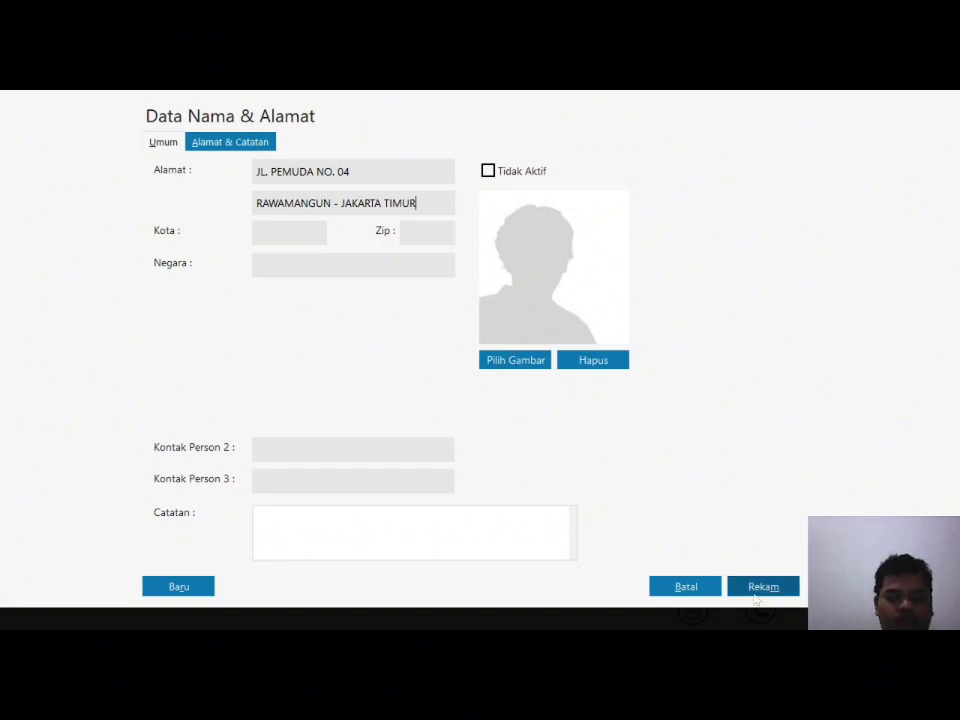
pyautogui.click(757, 590)
pyautogui.click(682, 448)
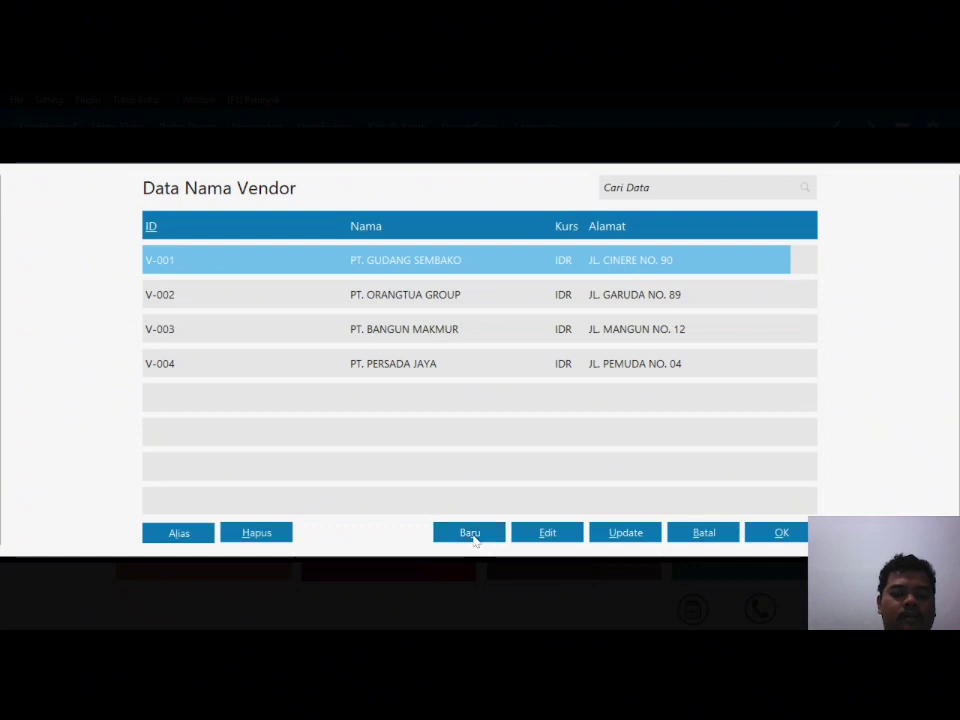
# Step: Create vendor V-005 with company name PT. MEDIA UTAMA
pyautogui.click(470, 533)
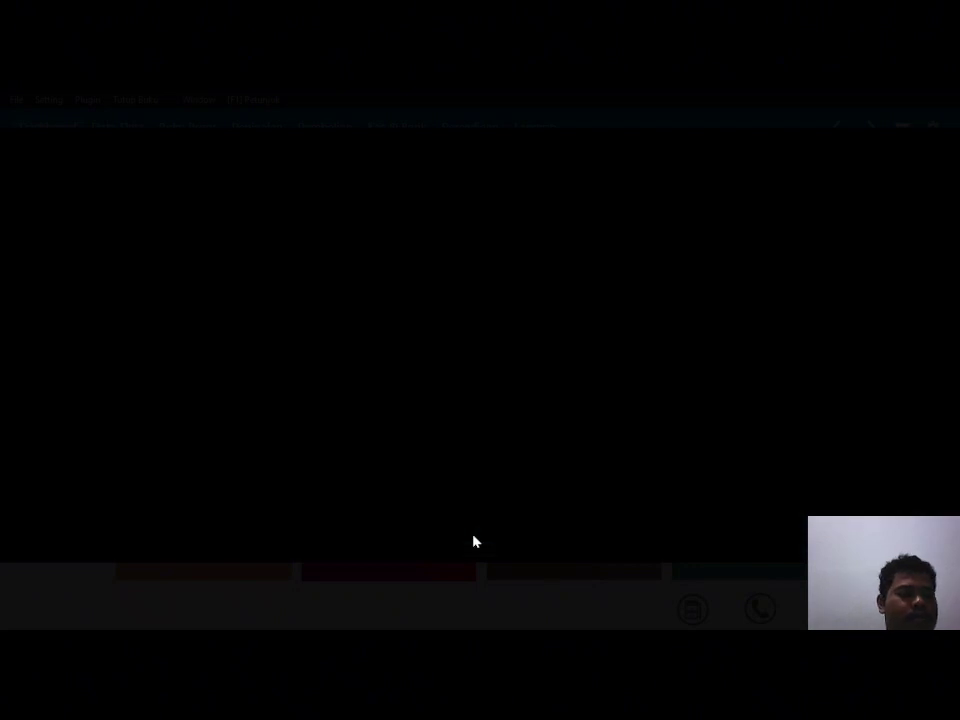
pyautogui.write('V-005')
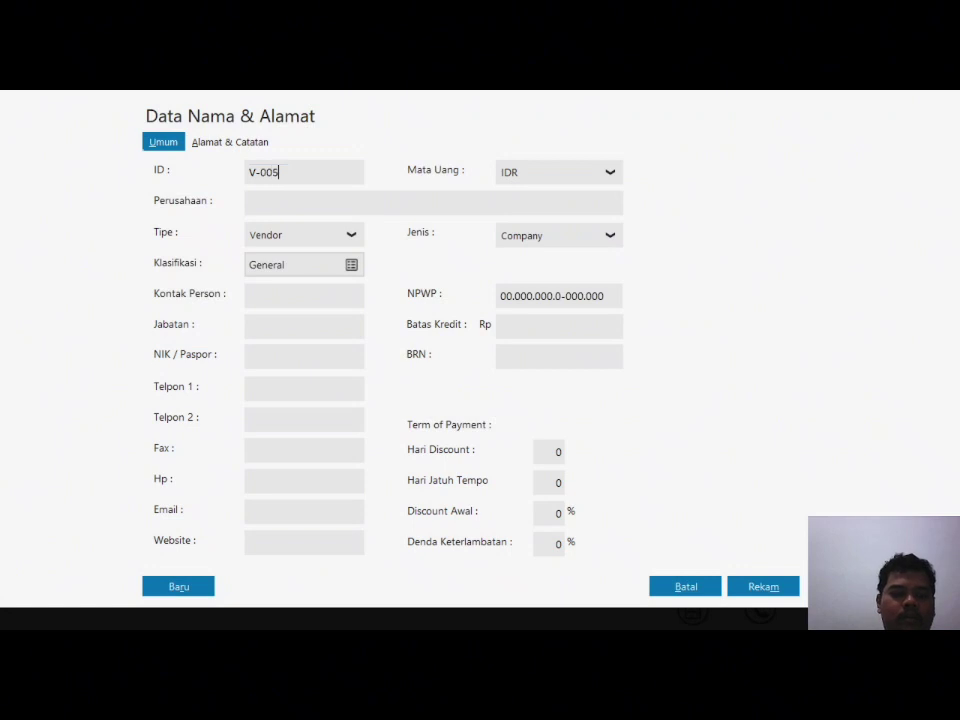
pyautogui.click(308, 203)
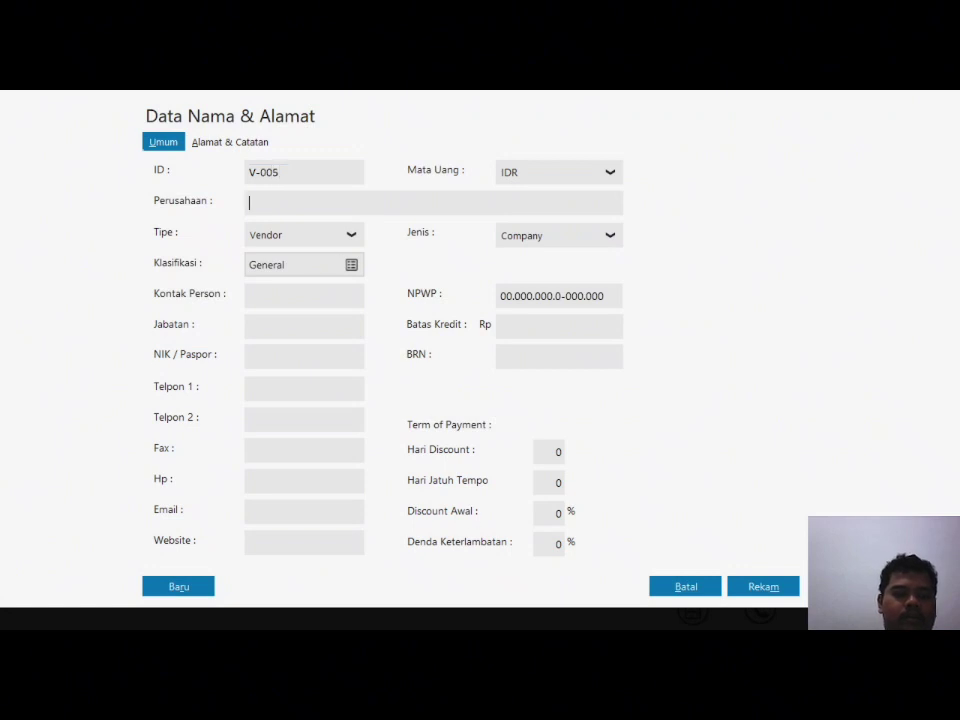
pyautogui.write('PT ')
pyautogui.write(' MEDIA UTAMA')
pyautogui.click(257, 142)
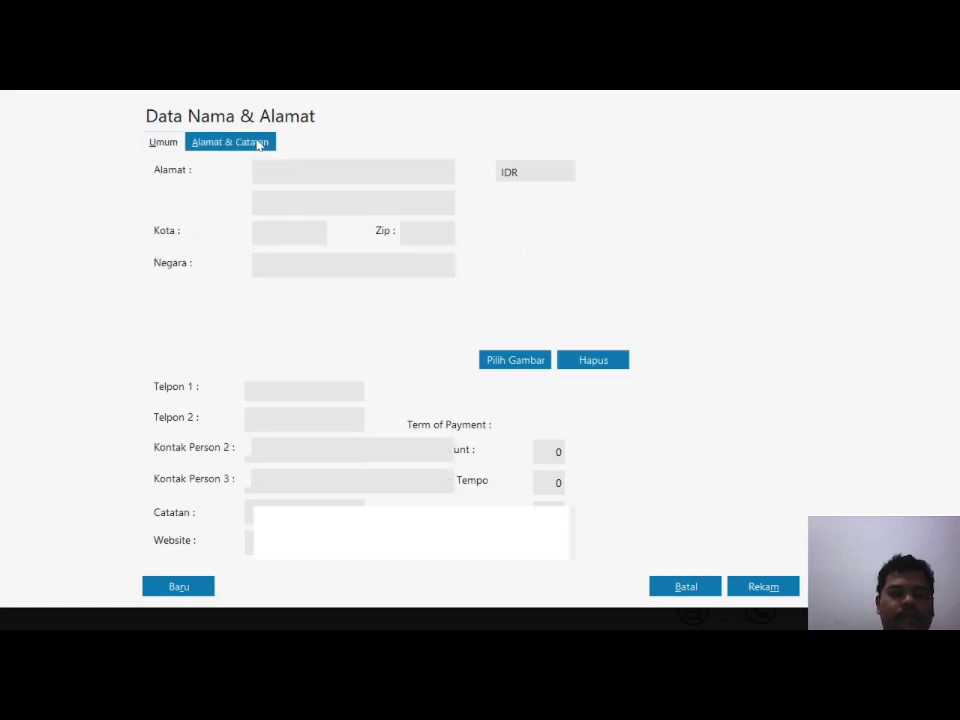
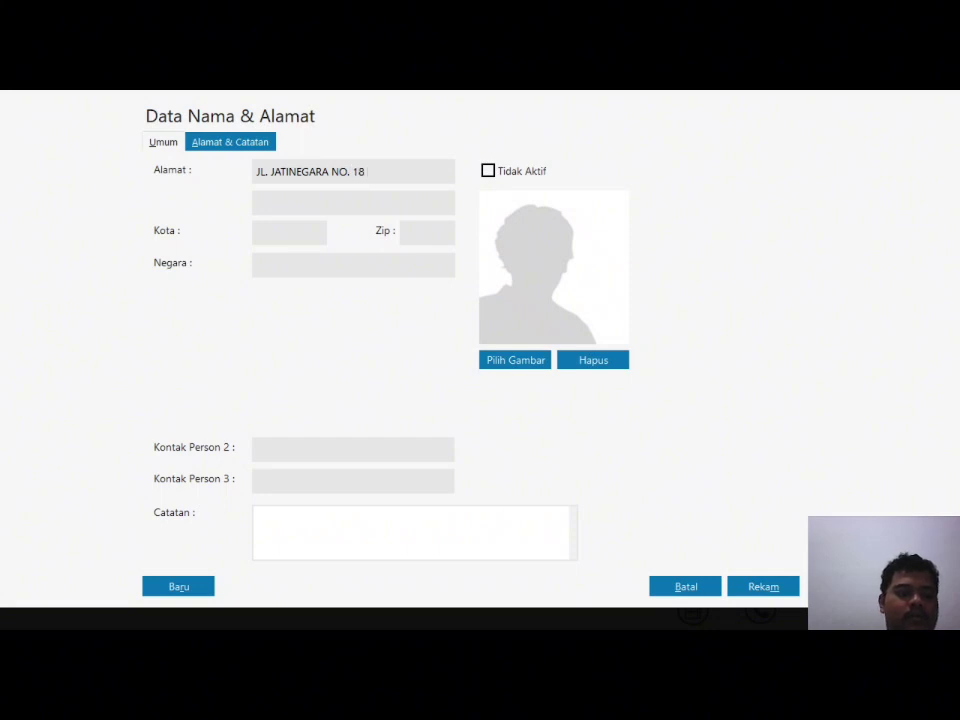
pyautogui.write('PO')
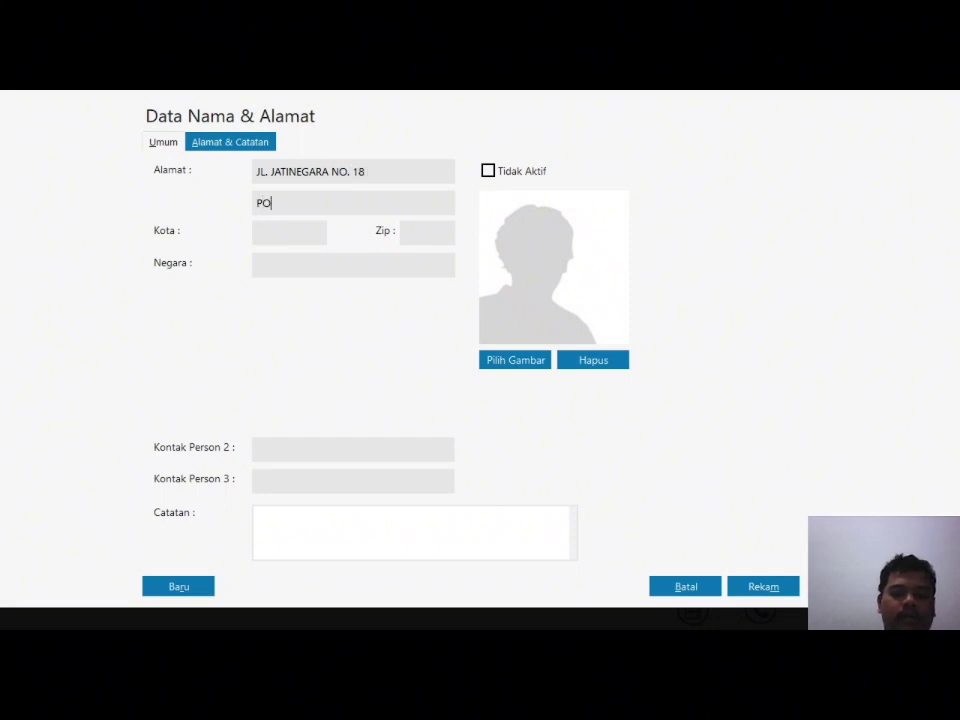
pyautogui.write('NDOK KOPI - JAKARTA TIMUR')
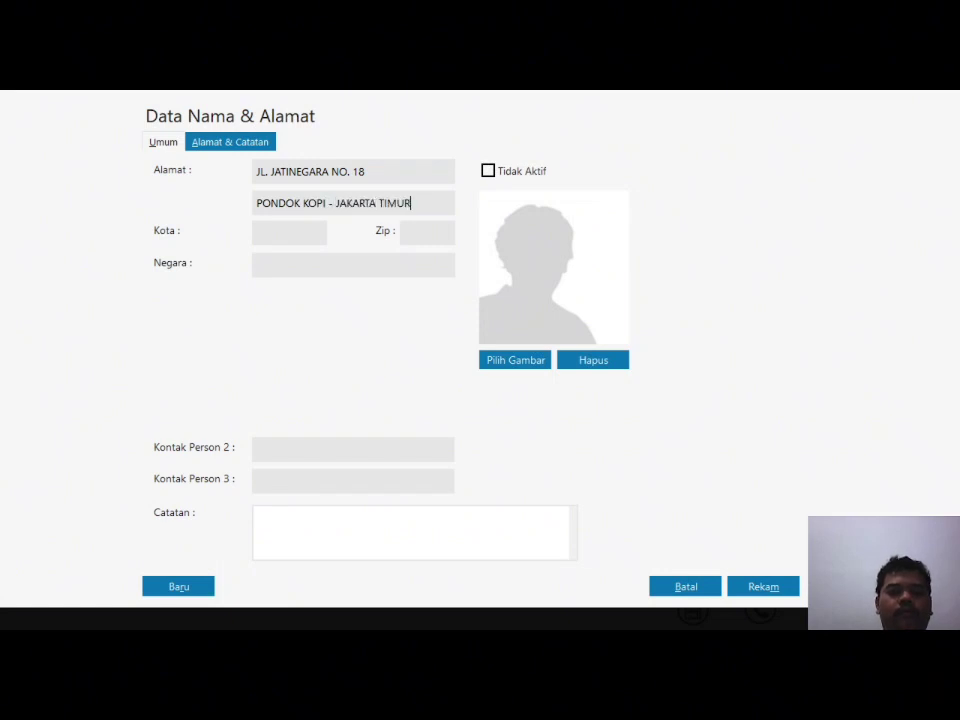
pyautogui.click(766, 587)
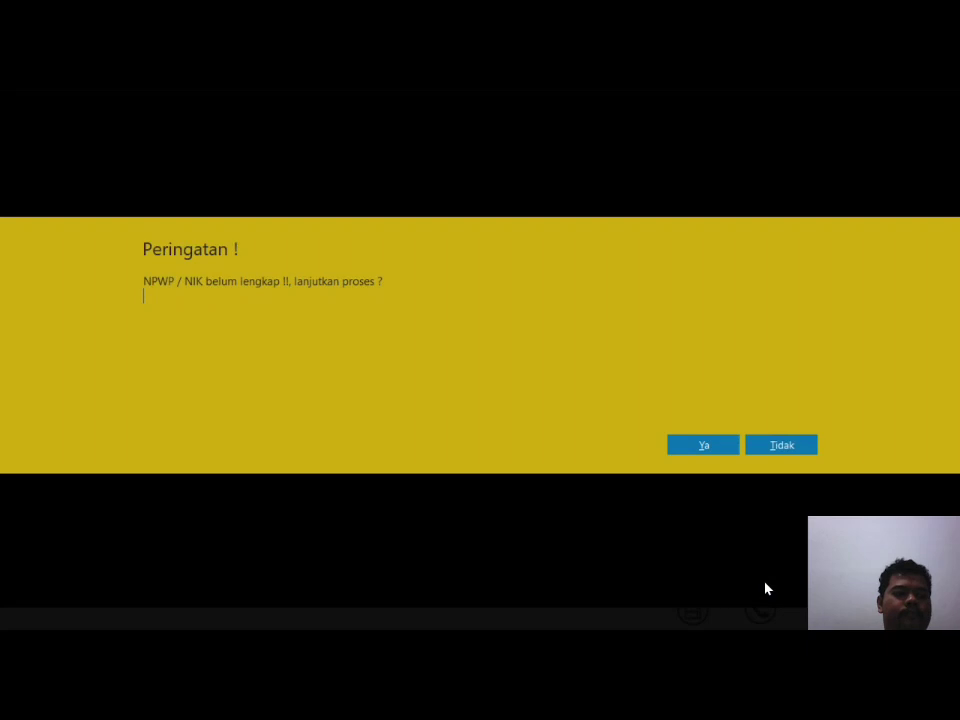
pyautogui.click(702, 446)
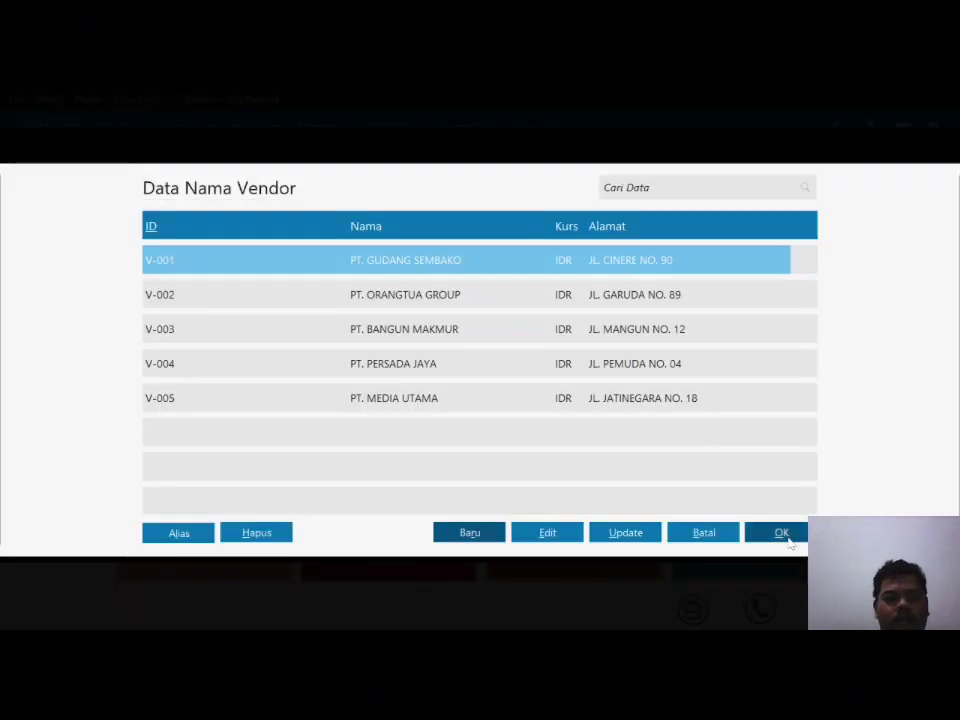
pyautogui.click(786, 536)
# Step: Cancel the payables opening balance and open the Persediaan product list
pyautogui.click(701, 476)
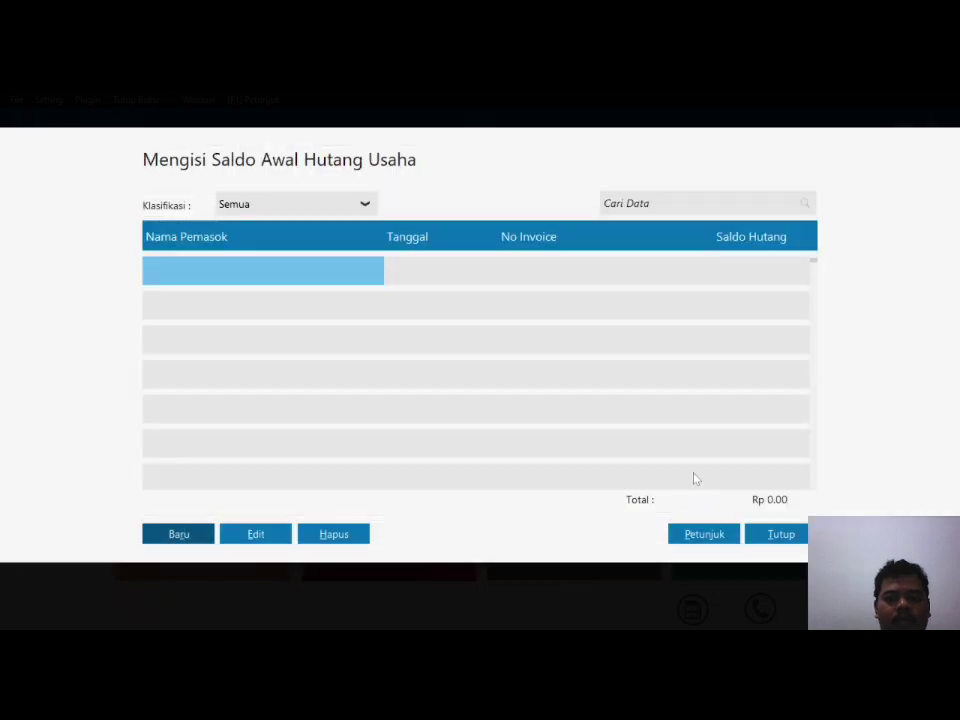
pyautogui.click(782, 535)
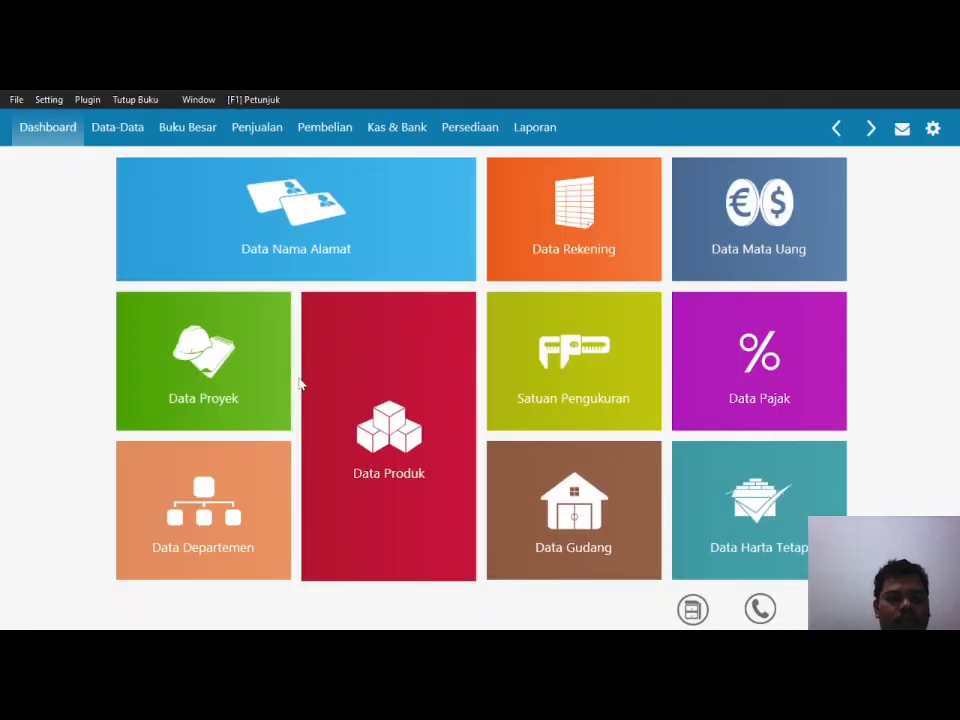
pyautogui.click(468, 136)
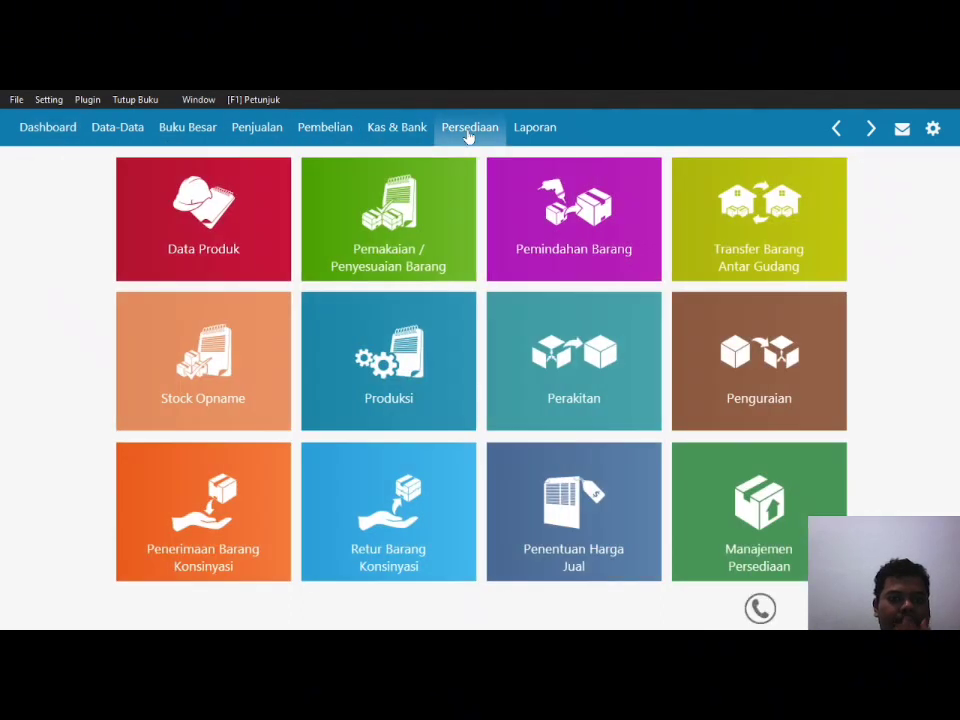
pyautogui.moveTo(174, 213)
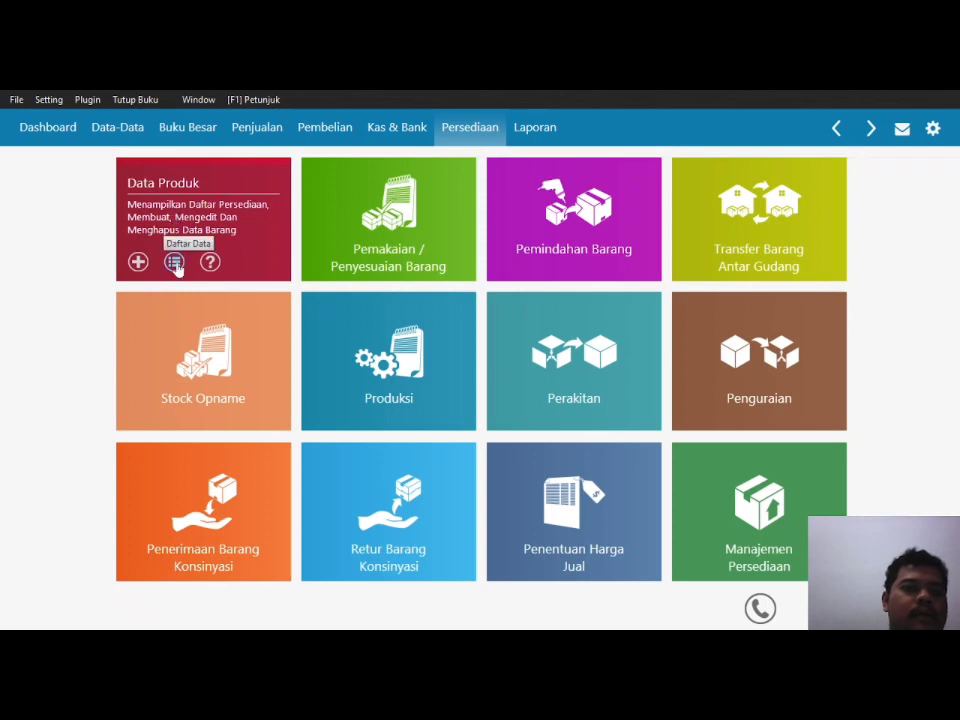
pyautogui.click(174, 261)
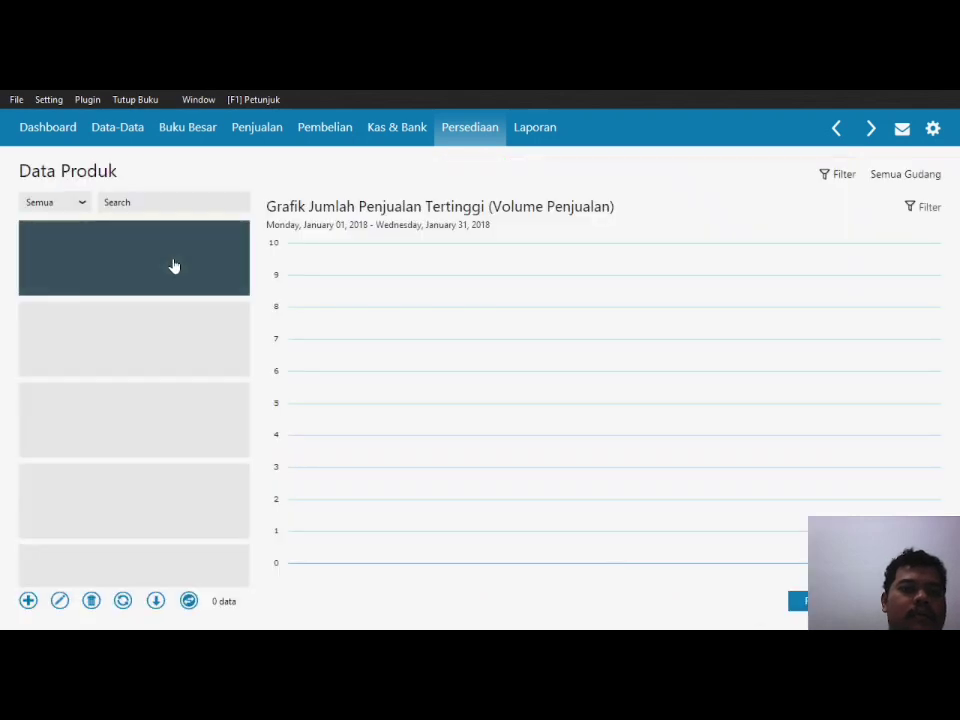
# Step: Add a new product with code BM-001
pyautogui.click(27, 603)
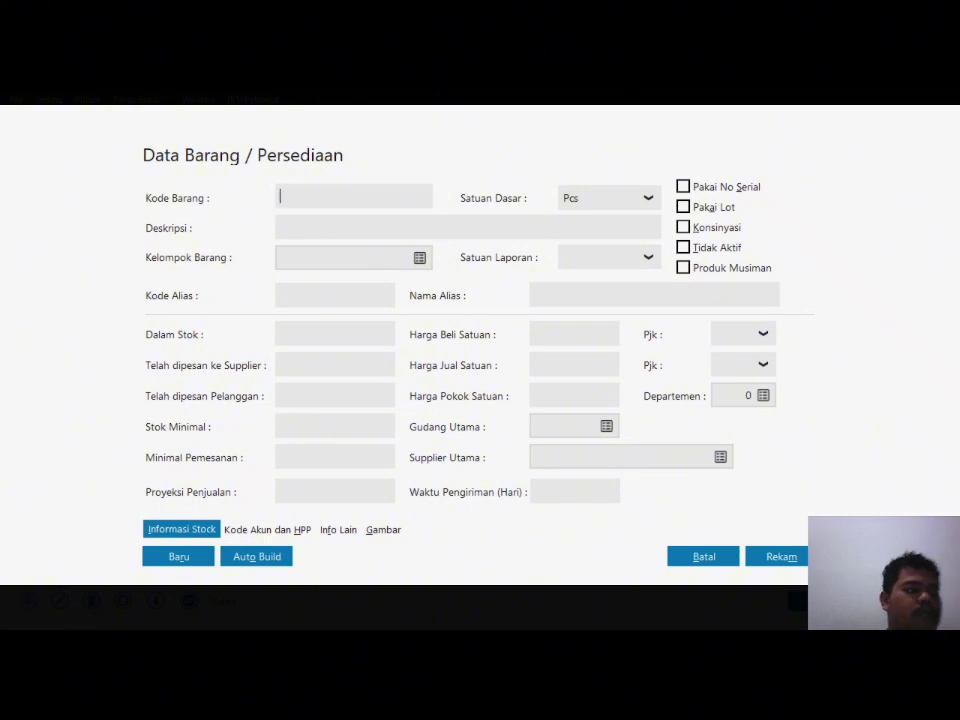
pyautogui.write('BM -001')
pyautogui.press('Tab')
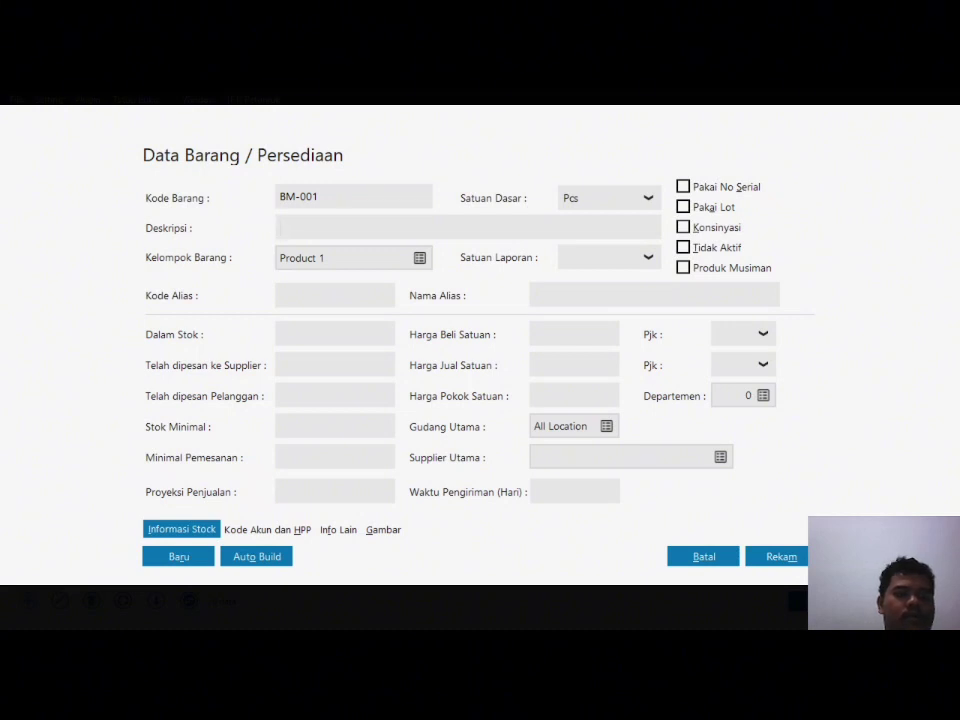
# Step: Discard the BM-001 item, close Data Produk, and open Kelompok Produk with Product 1 selected
pyautogui.click(712, 558)
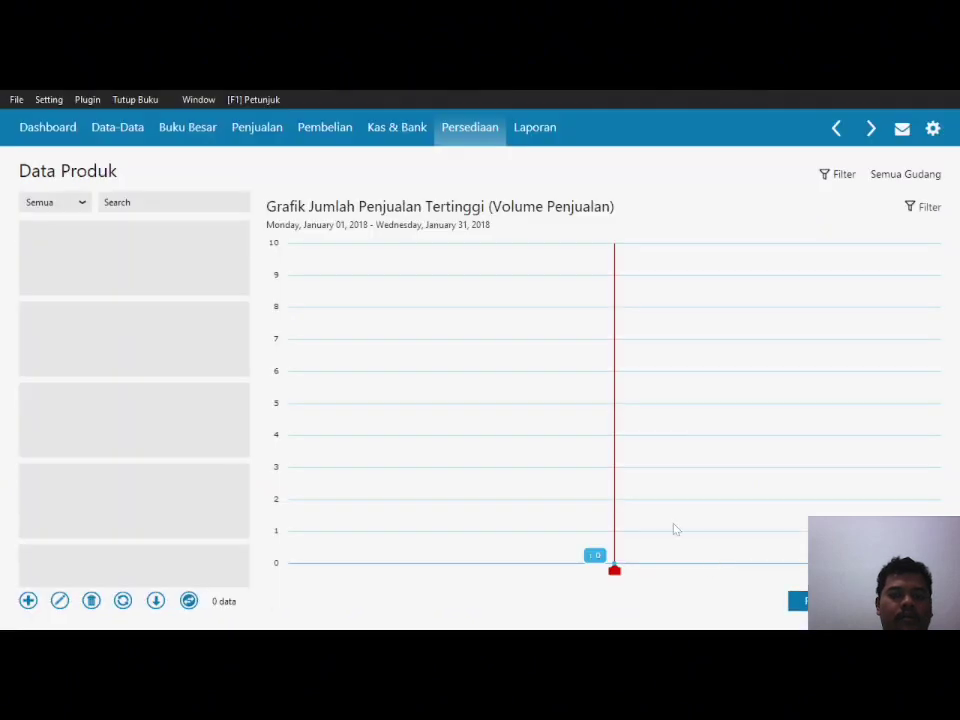
pyautogui.click(904, 601)
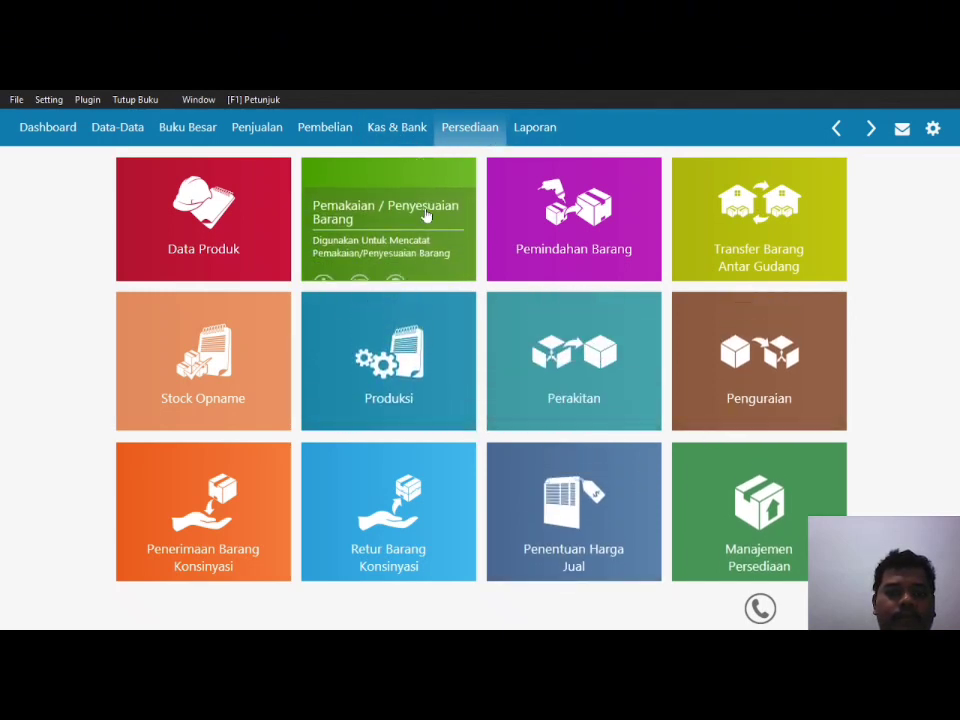
pyautogui.click(184, 129)
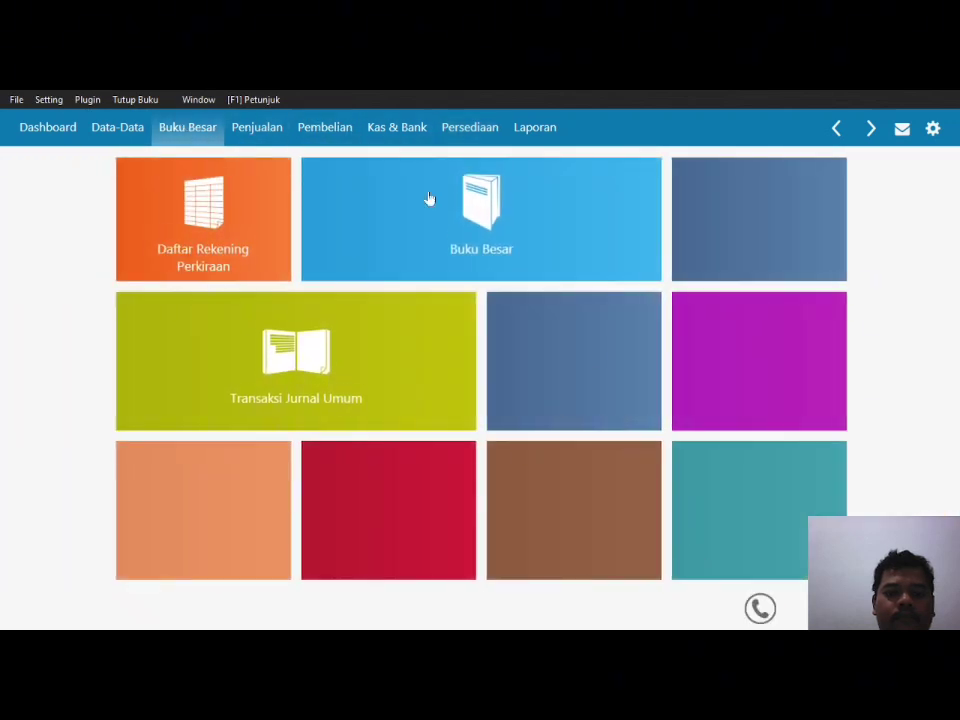
pyautogui.click(102, 130)
pyautogui.click(700, 607)
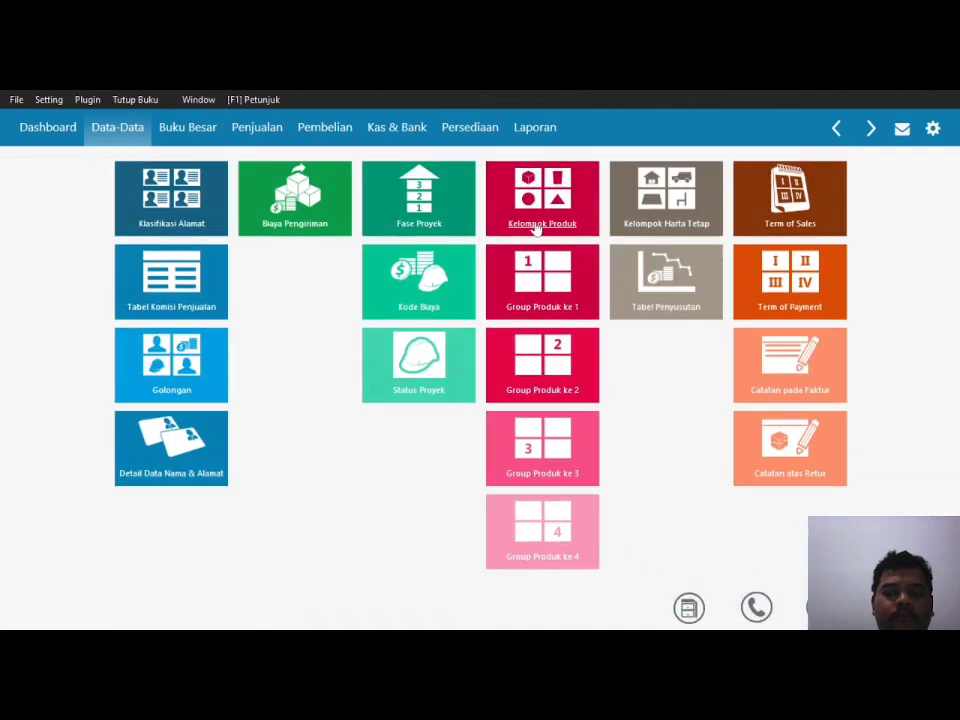
pyautogui.click(536, 226)
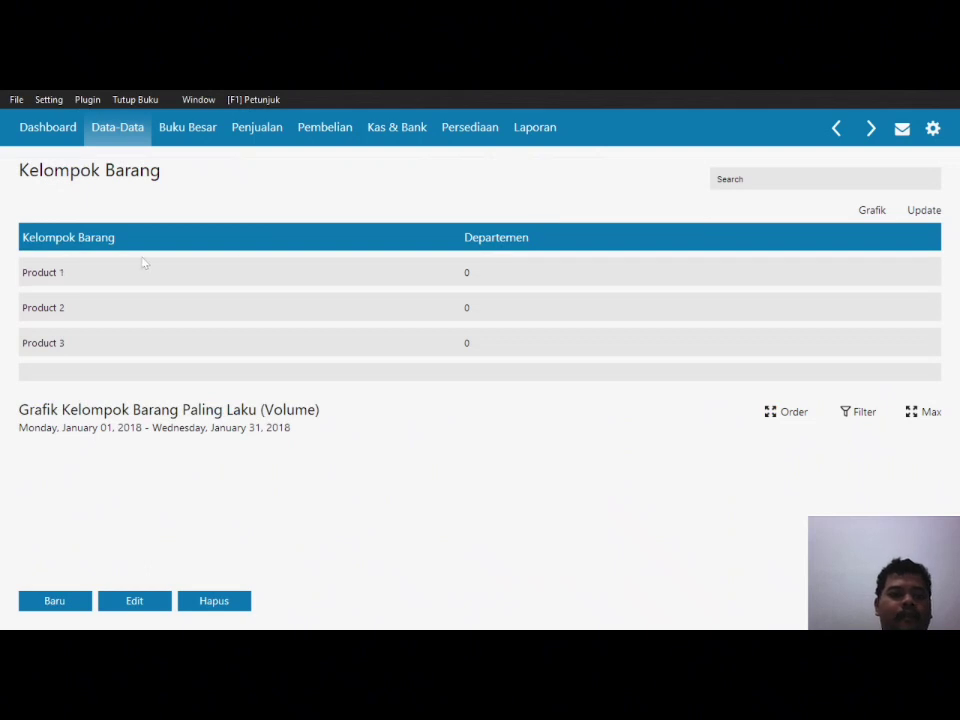
pyautogui.click(123, 272)
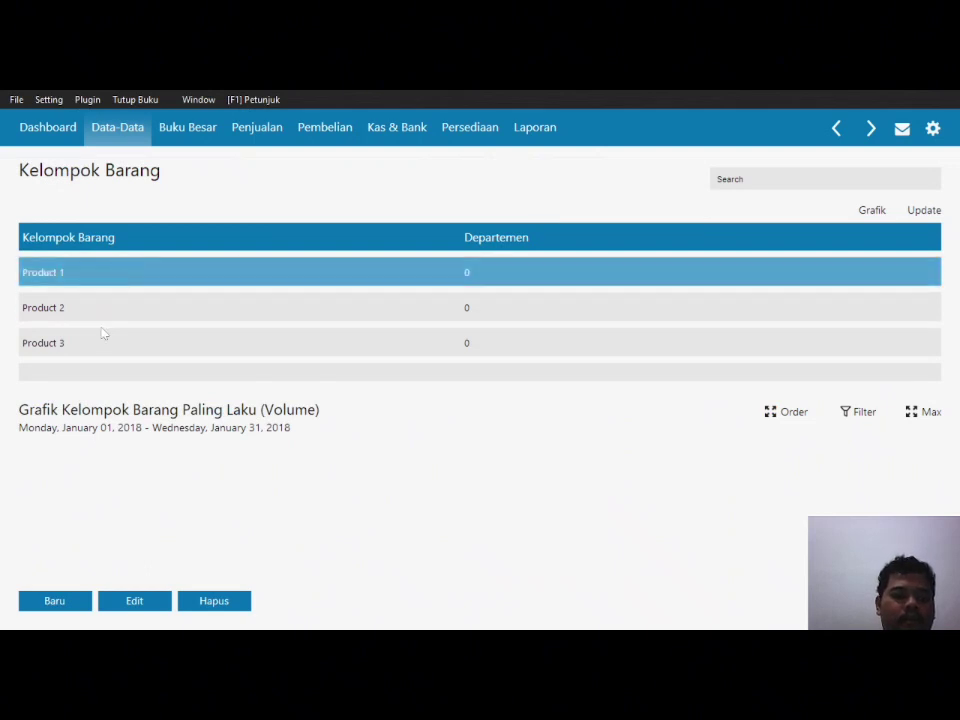
# Step: Rename group Product 1 to MAKANAN and start editing cost-of-sales account 510000010
pyautogui.click(134, 604)
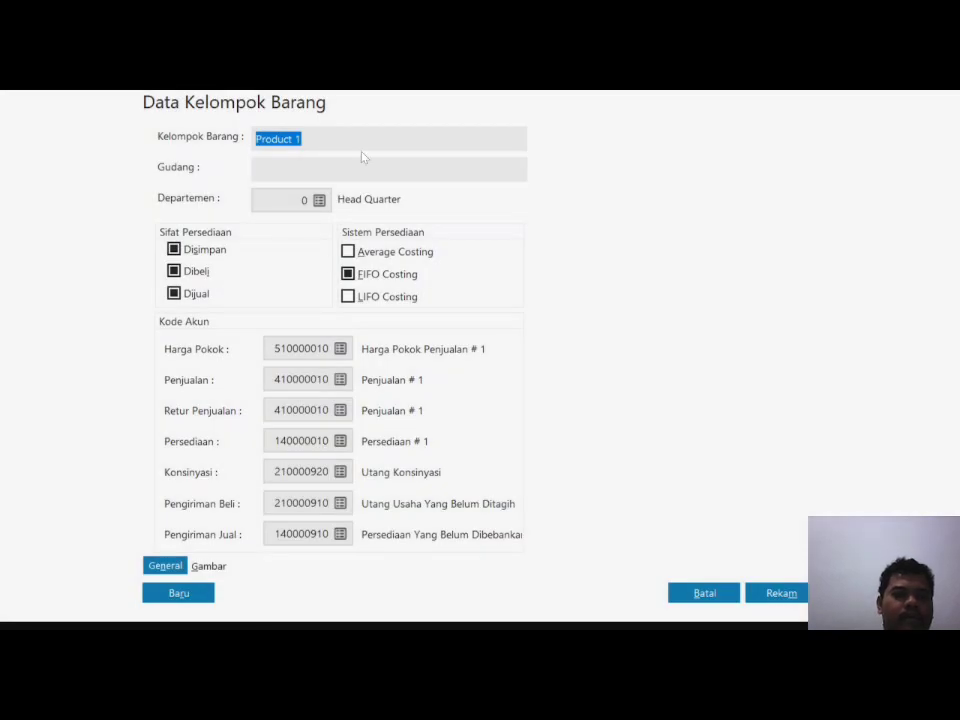
pyautogui.write('MAKANAN')
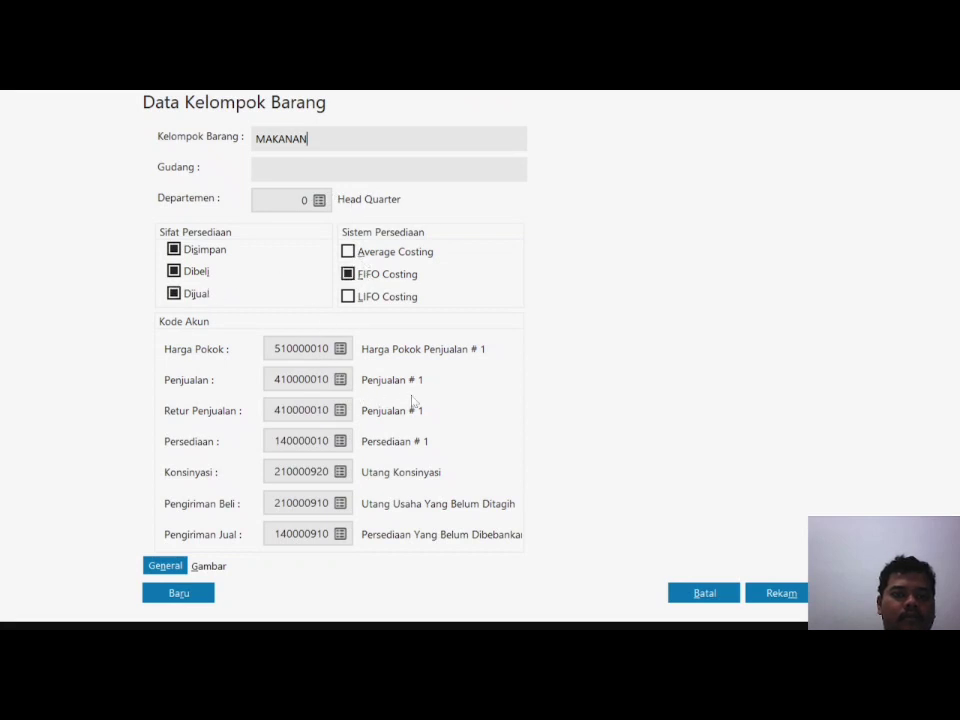
pyautogui.click(340, 349)
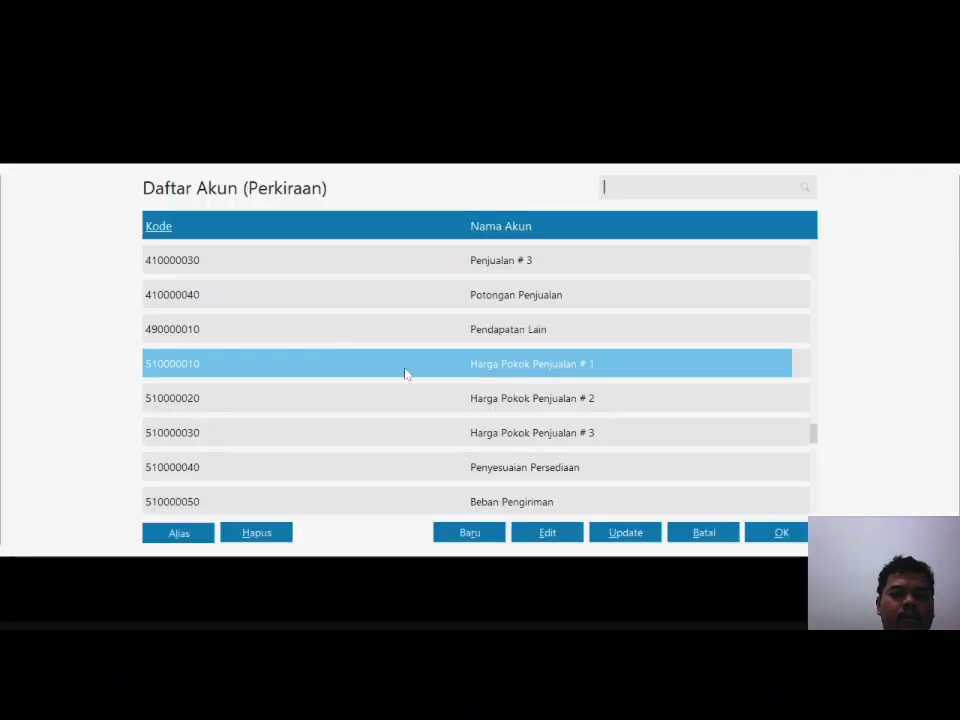
pyautogui.click(538, 533)
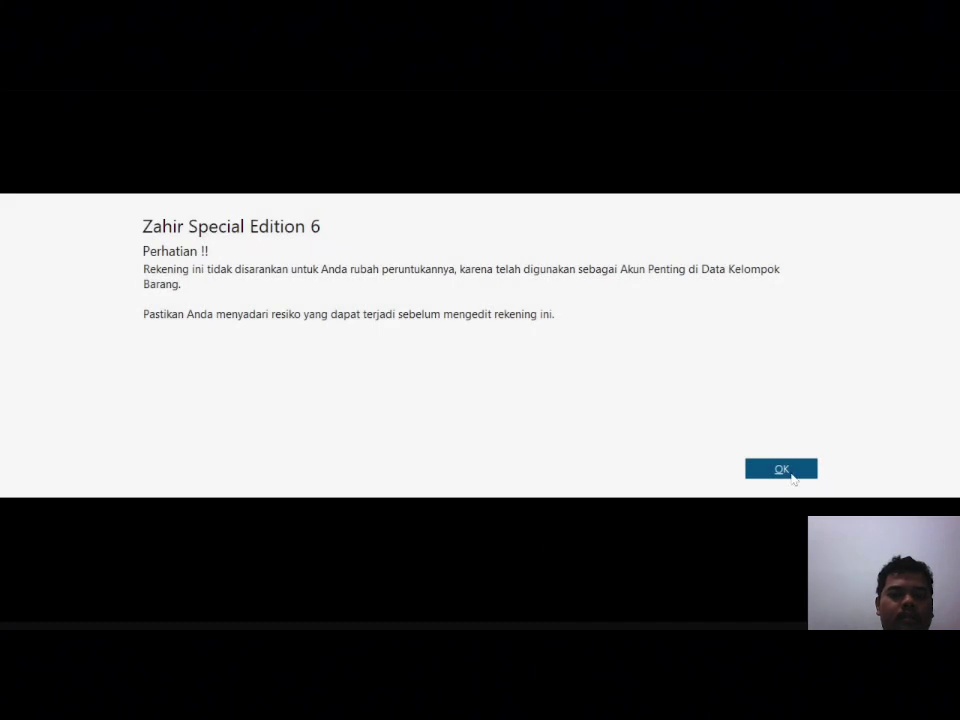
# Step: Replace '# 1' with 'Makanan' in cost-of-sales account 510000010's name and assign it to the group
pyautogui.click(792, 470)
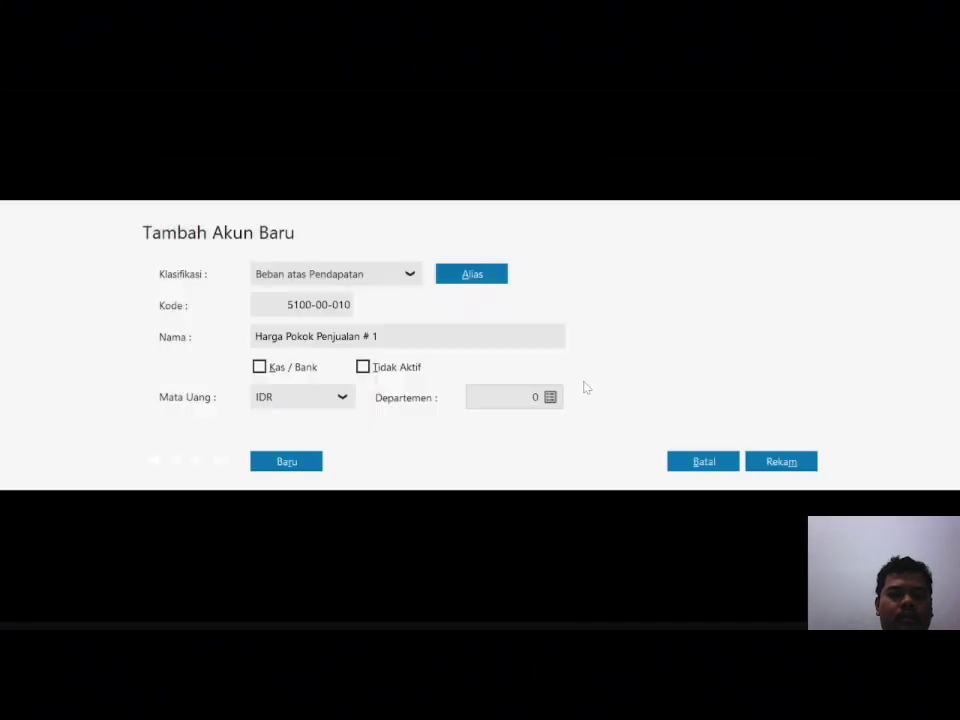
pyautogui.click(420, 337)
pyautogui.press('End')
pyautogui.press('BackSpace')
pyautogui.press('BackSpace')
pyautogui.press('BackSpace')
pyautogui.write('Makanan')
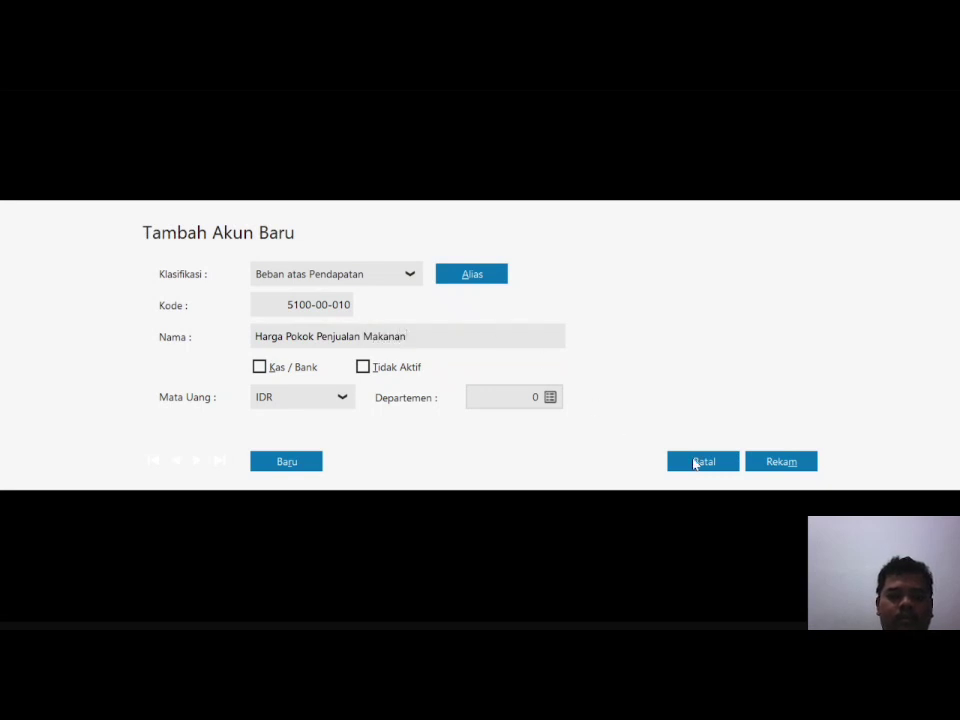
pyautogui.click(778, 461)
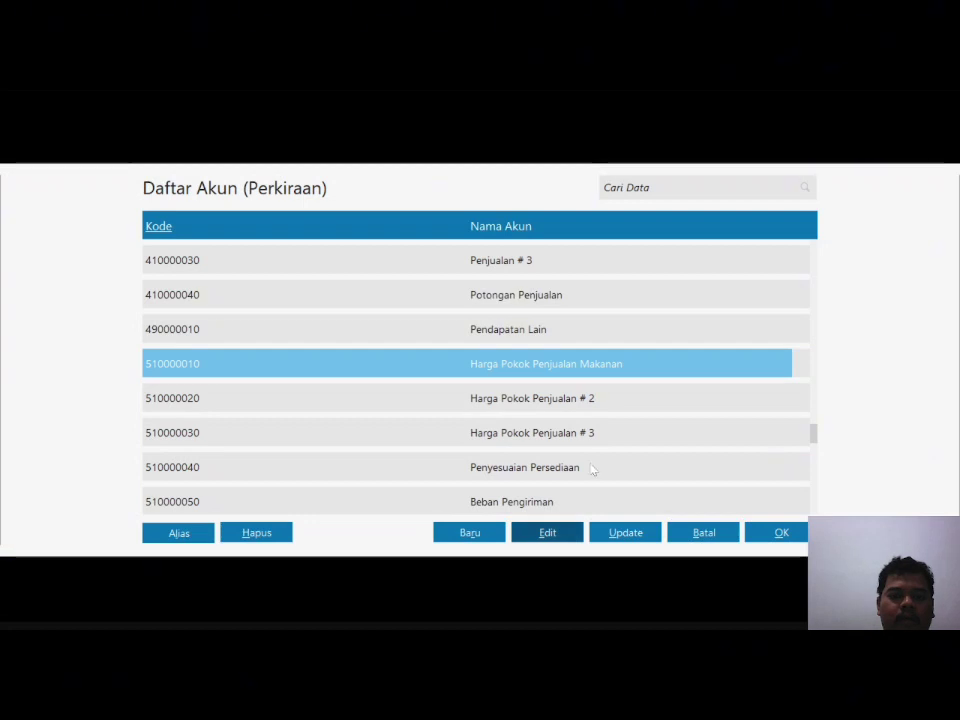
pyautogui.click(776, 536)
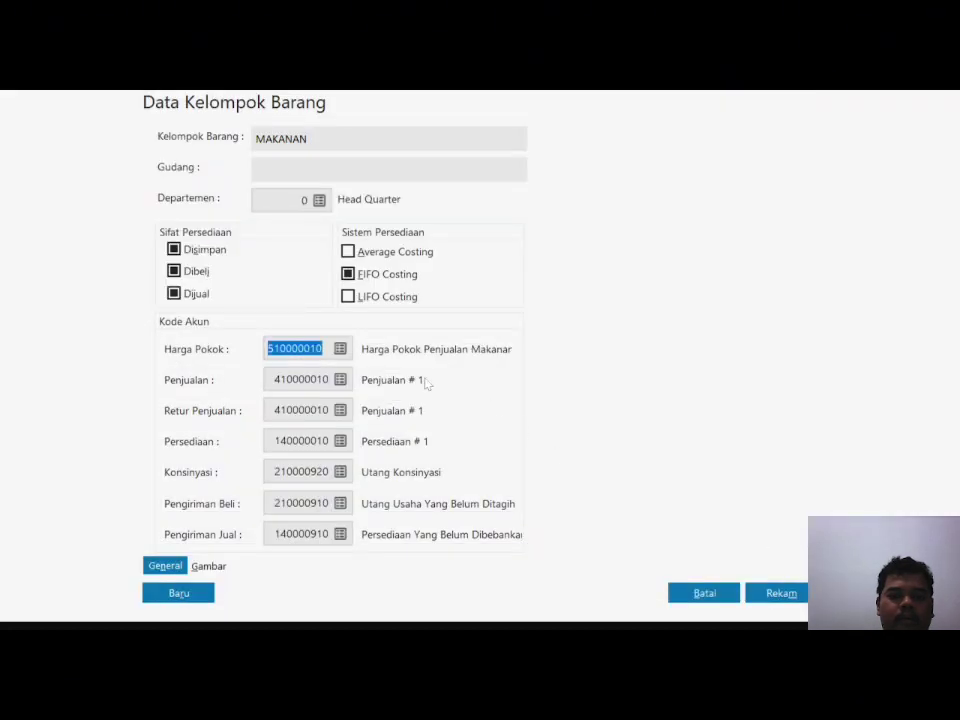
# Step: Rename sales account 4100-00-010 from Penjualan # 1 to Penjualan Makanan and save it
pyautogui.click(341, 381)
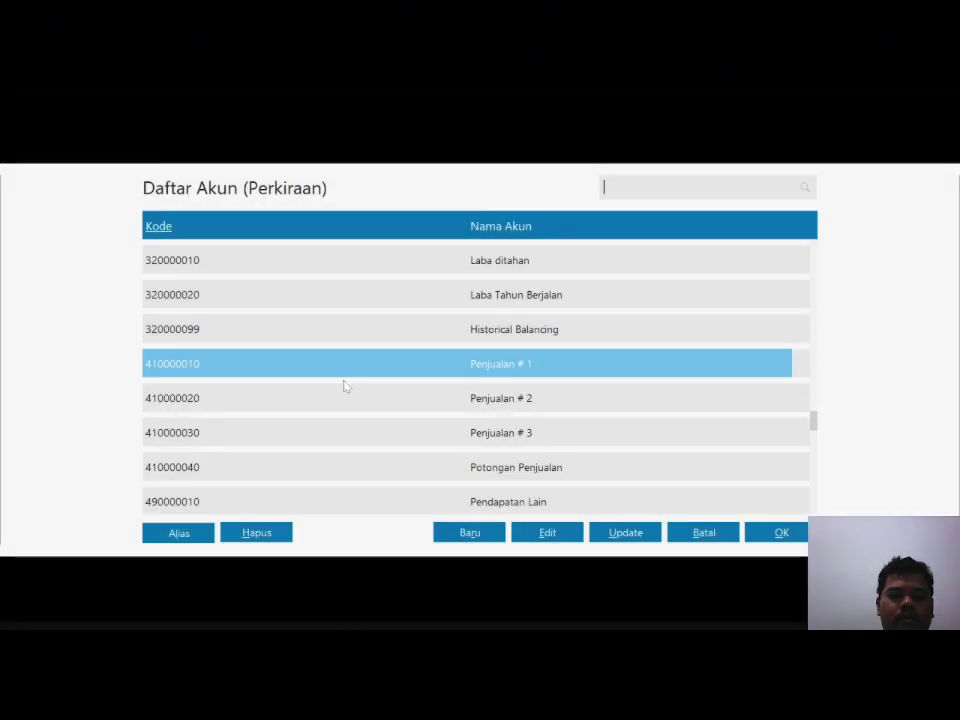
pyautogui.click(560, 537)
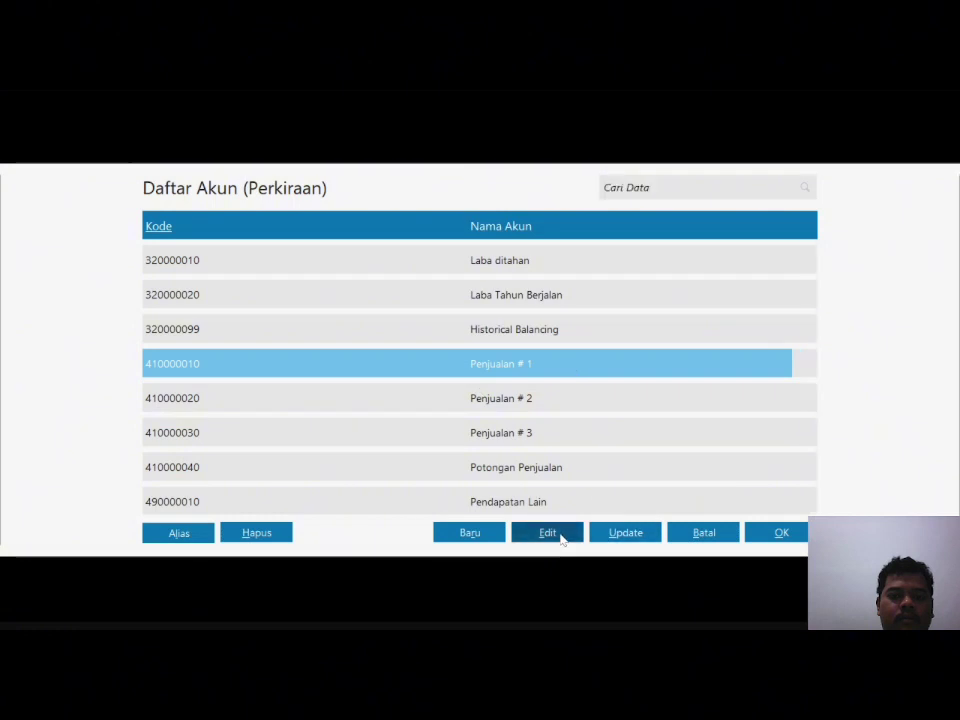
pyautogui.click(780, 470)
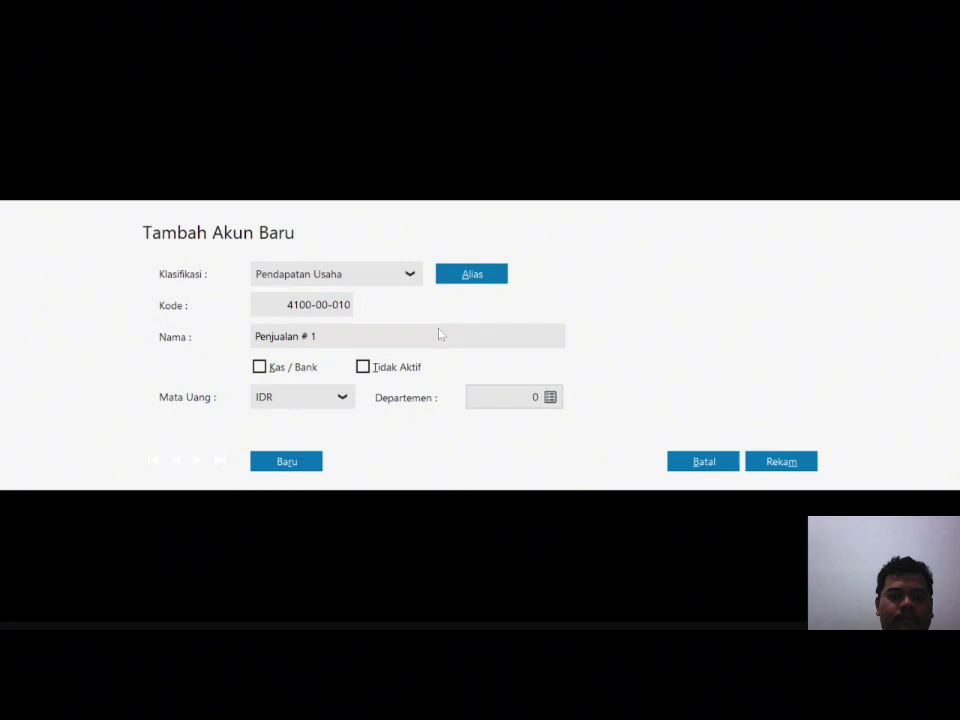
pyautogui.press('End')
pyautogui.press('BackSpace')
pyautogui.write('Makanan')
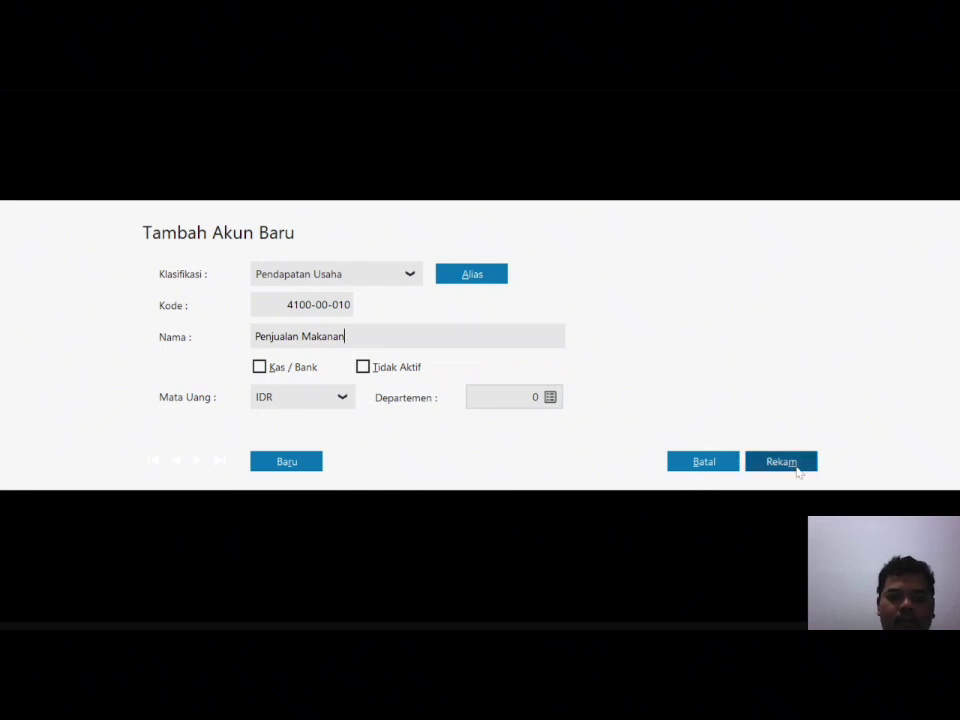
pyautogui.click(796, 463)
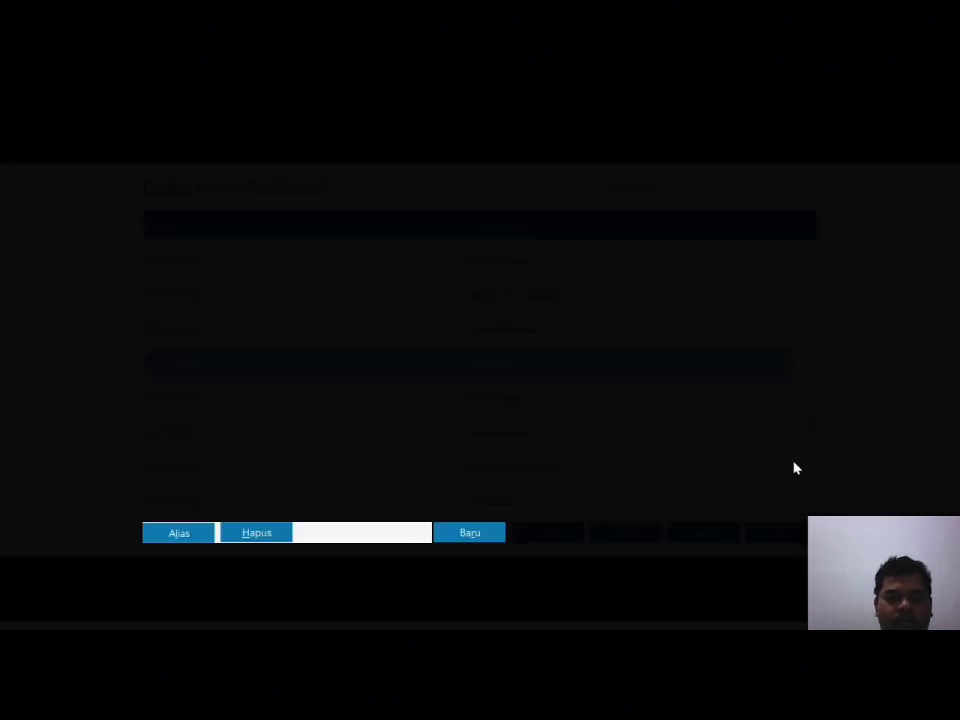
# Step: Set MAKANAN's sales-return account to Penjualan Makanan (410000010)
pyautogui.click(786, 534)
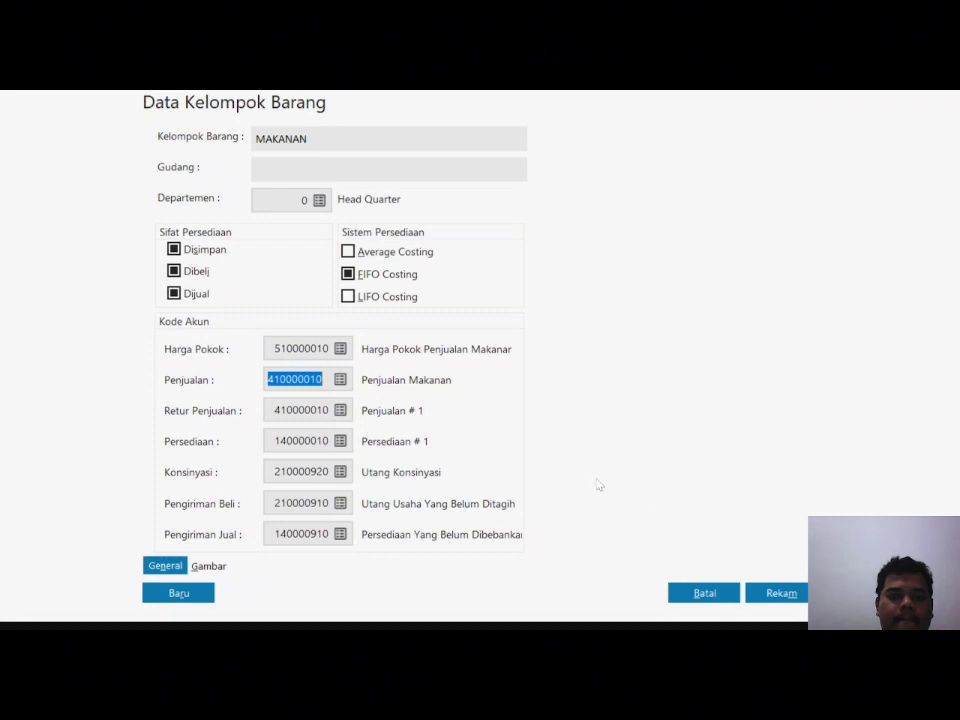
pyautogui.click(341, 411)
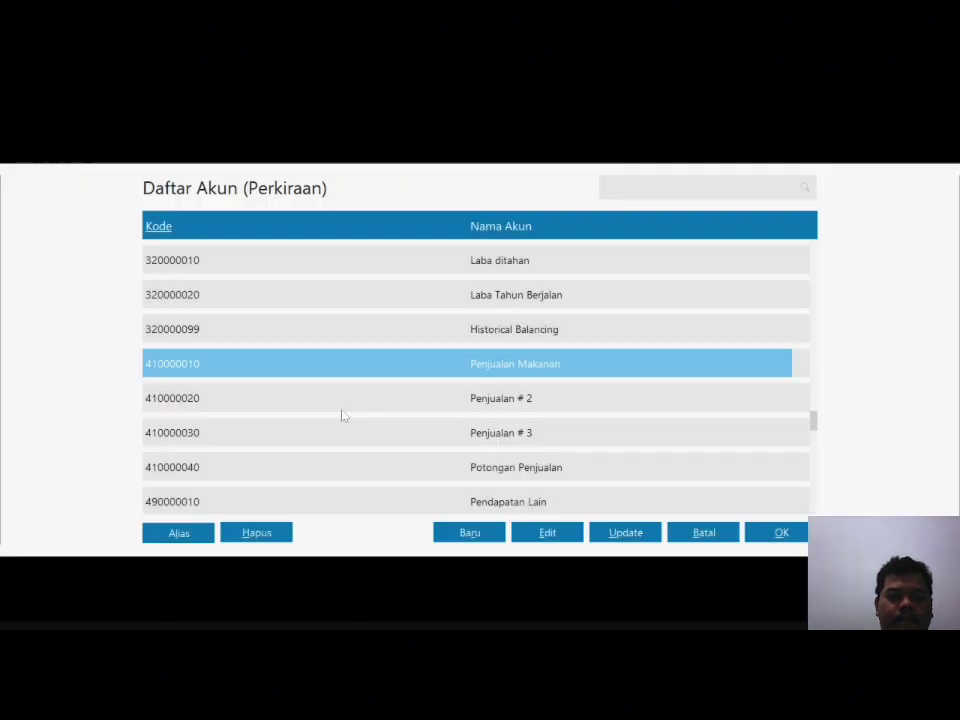
pyautogui.click(778, 532)
# Step: Rename inventory account 140000010 to Persediaan Makanan, assign it, and save the MAKANAN group
pyautogui.click(340, 442)
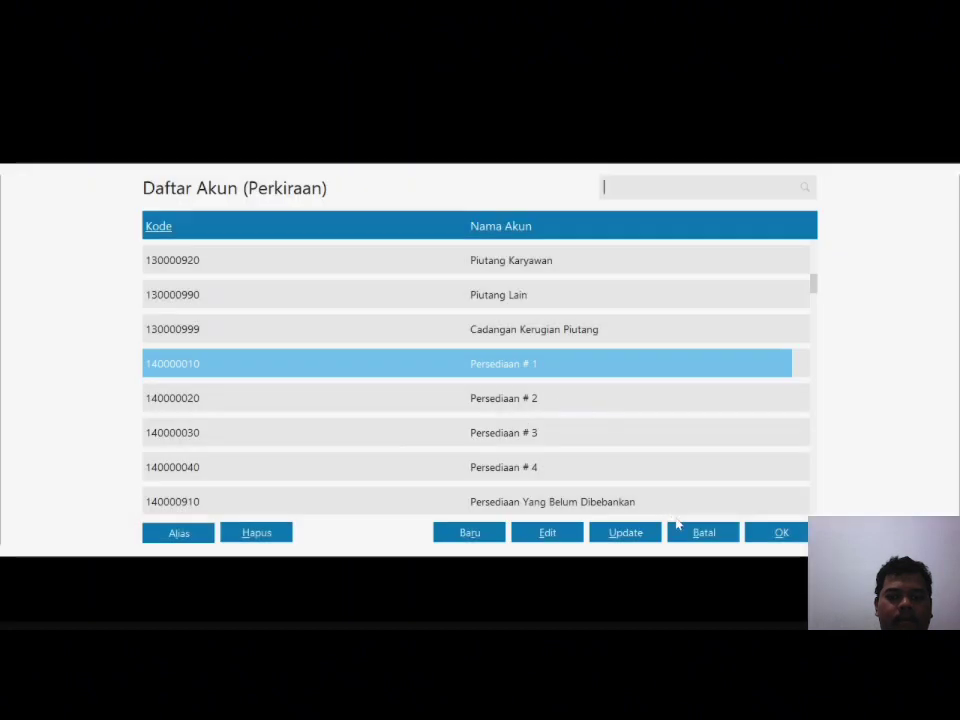
pyautogui.click(548, 533)
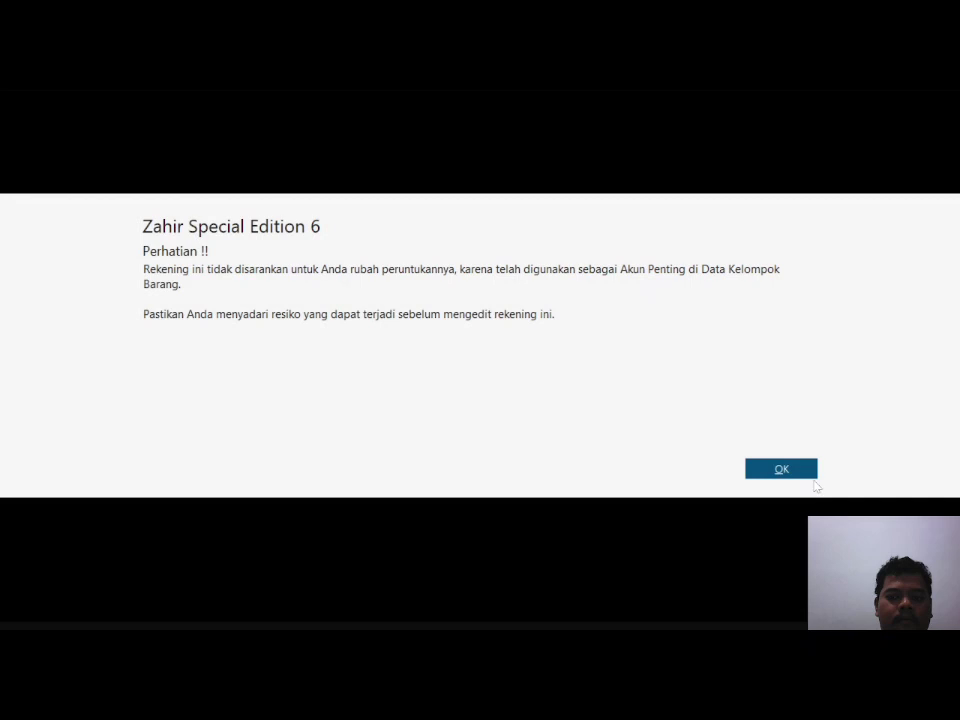
pyautogui.click(801, 472)
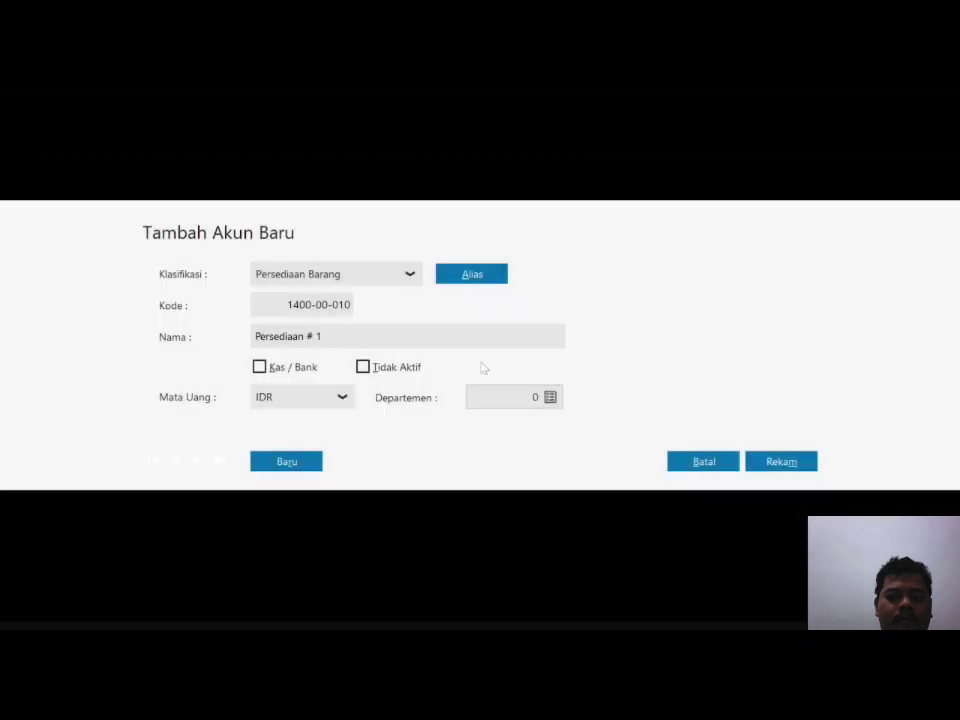
pyautogui.press('End')
pyautogui.press('BackSpace')
pyautogui.press('BackSpace')
pyautogui.press('BackSpace')
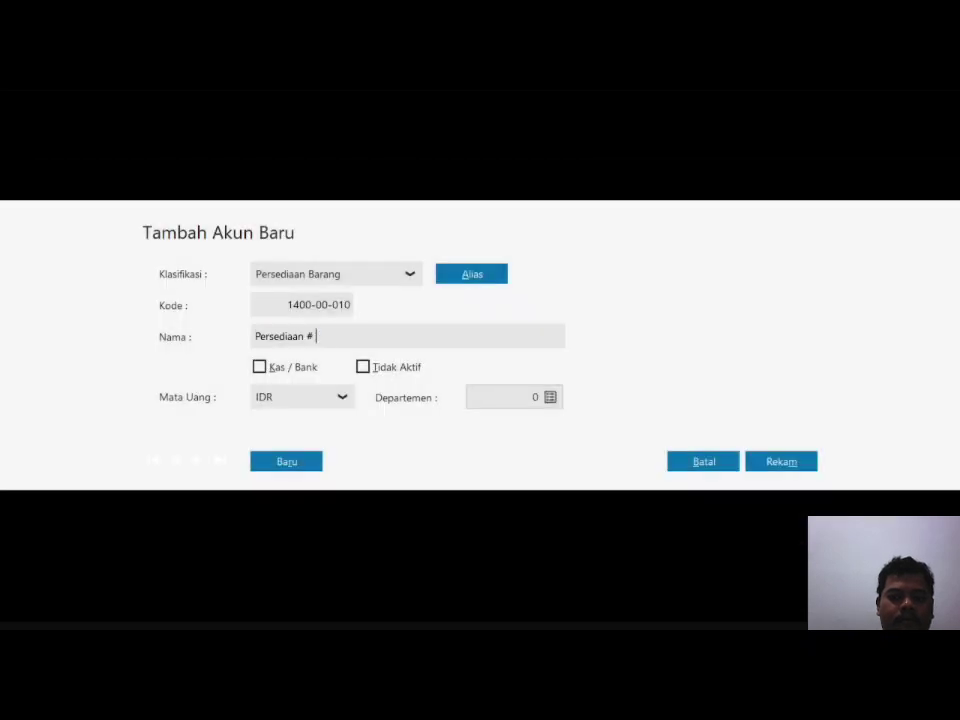
pyautogui.write('Makanan')
pyautogui.click(782, 461)
pyautogui.click(790, 535)
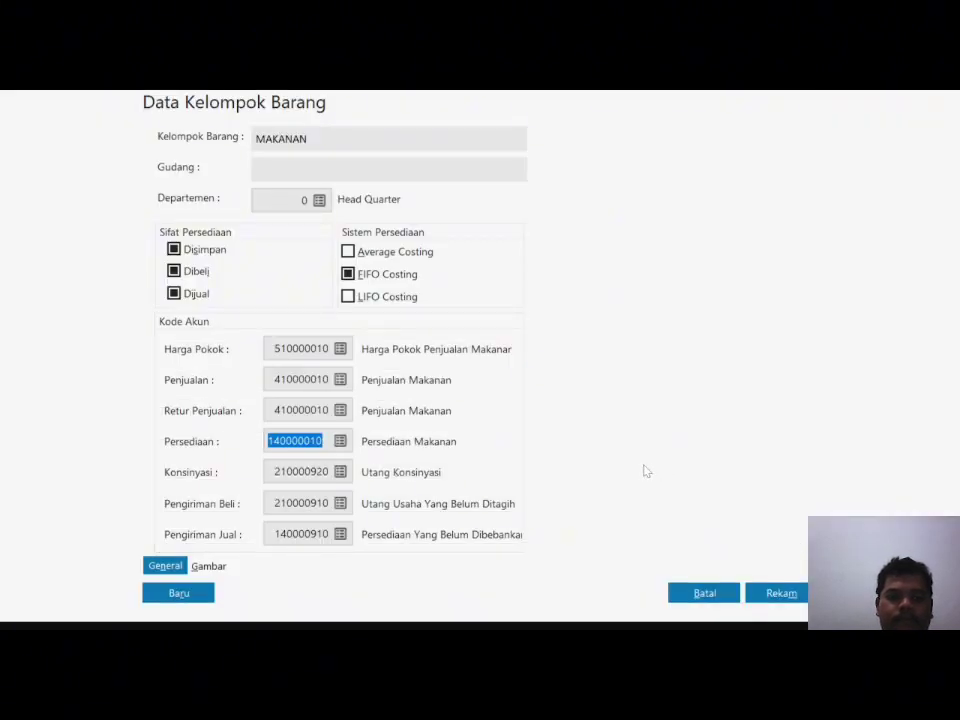
pyautogui.click(782, 594)
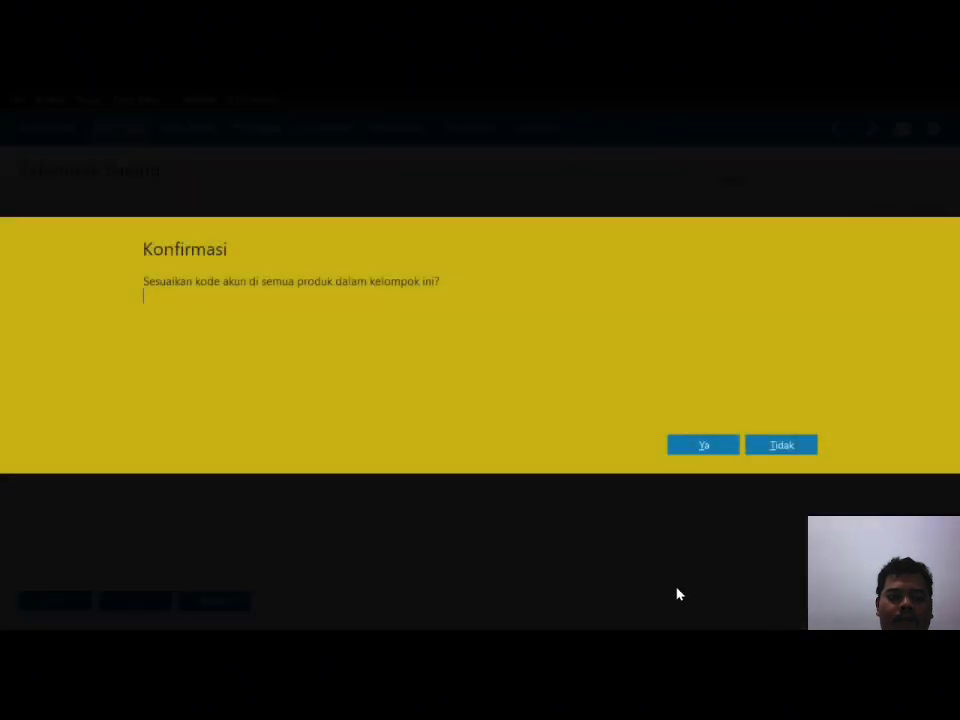
# Step: Apply the MAKANAN account codes to all group products, then open the Data Produk list
pyautogui.click(703, 446)
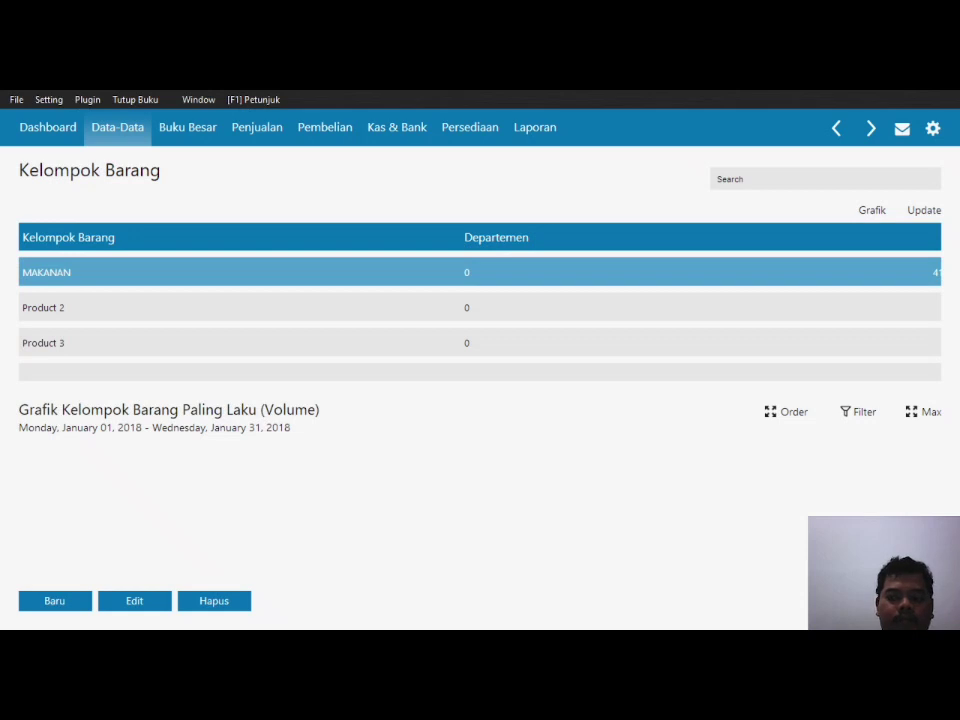
pyautogui.click(905, 601)
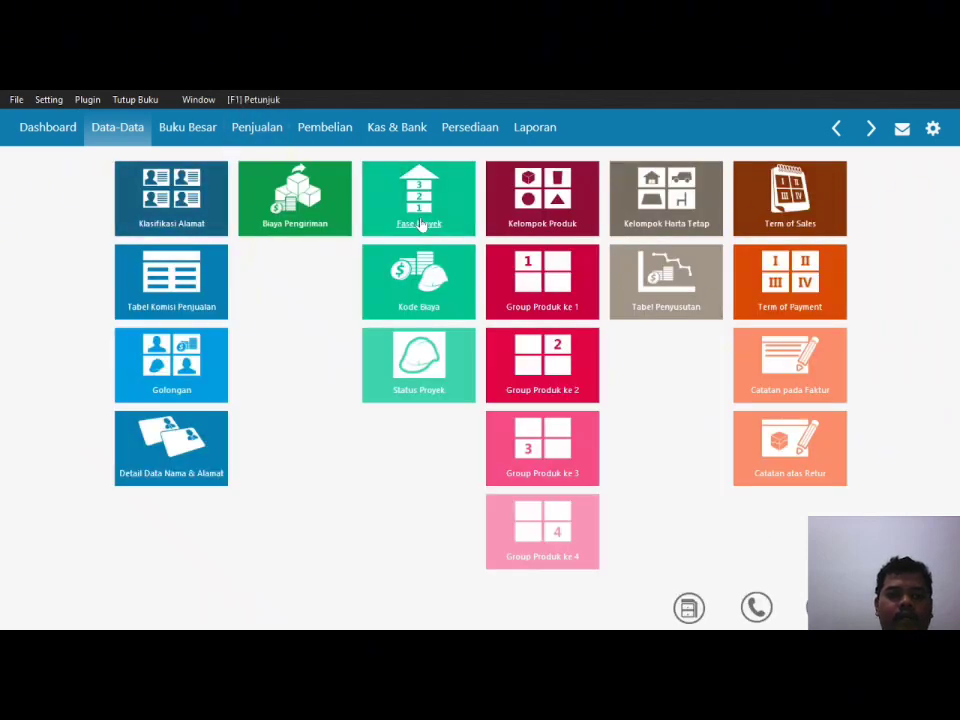
pyautogui.click(470, 132)
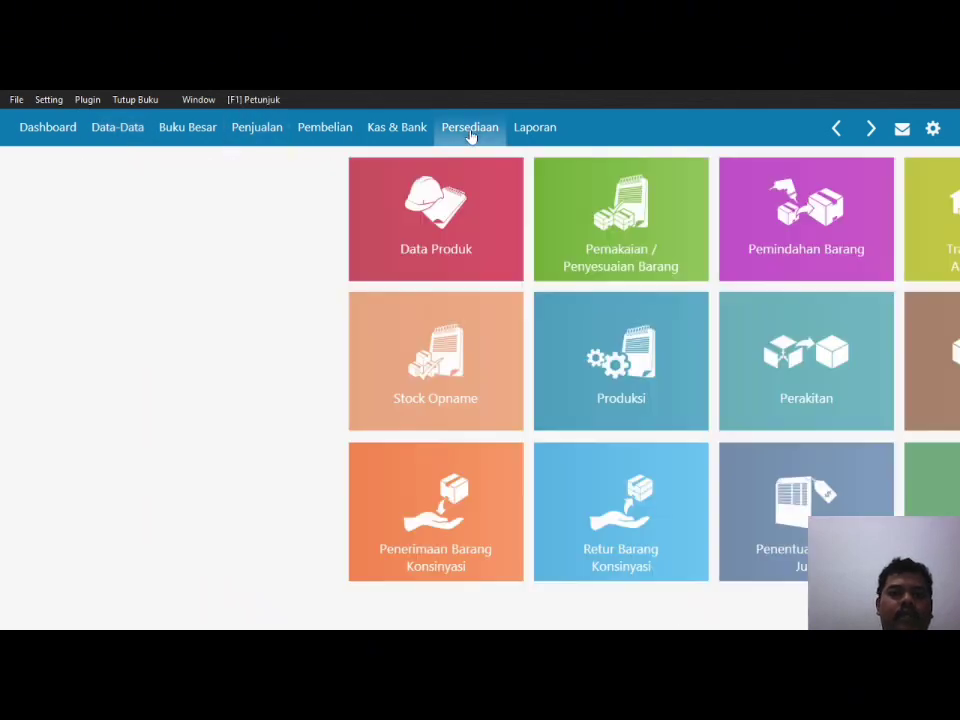
pyautogui.click(175, 262)
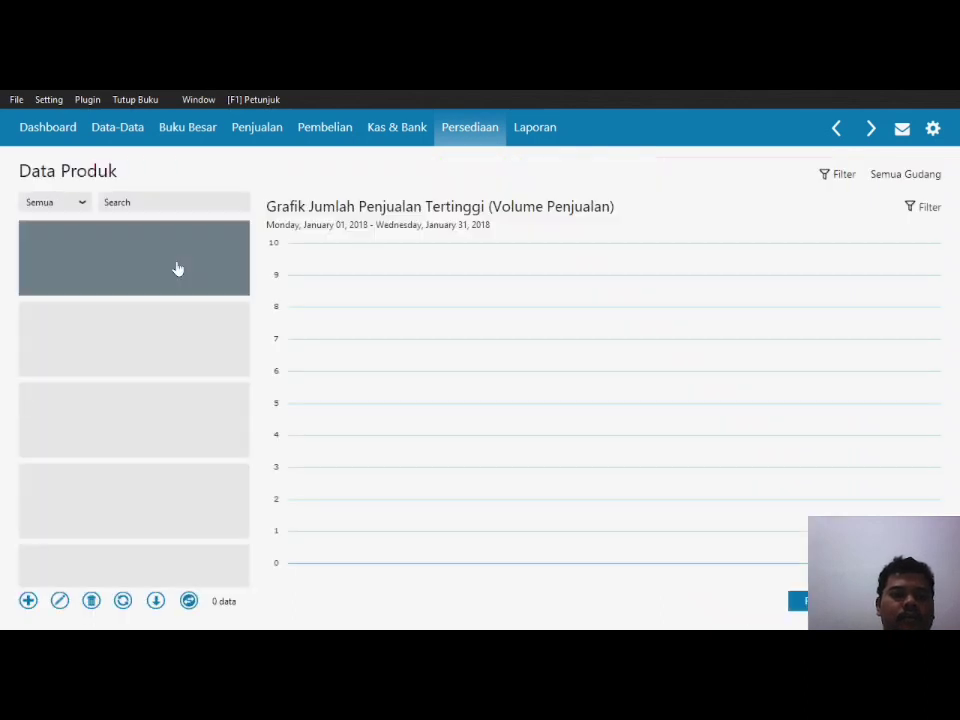
# Step: Enter product BM-001 'WAFER TANGO VANILA' in the MAKANAN group and save it
pyautogui.click(28, 602)
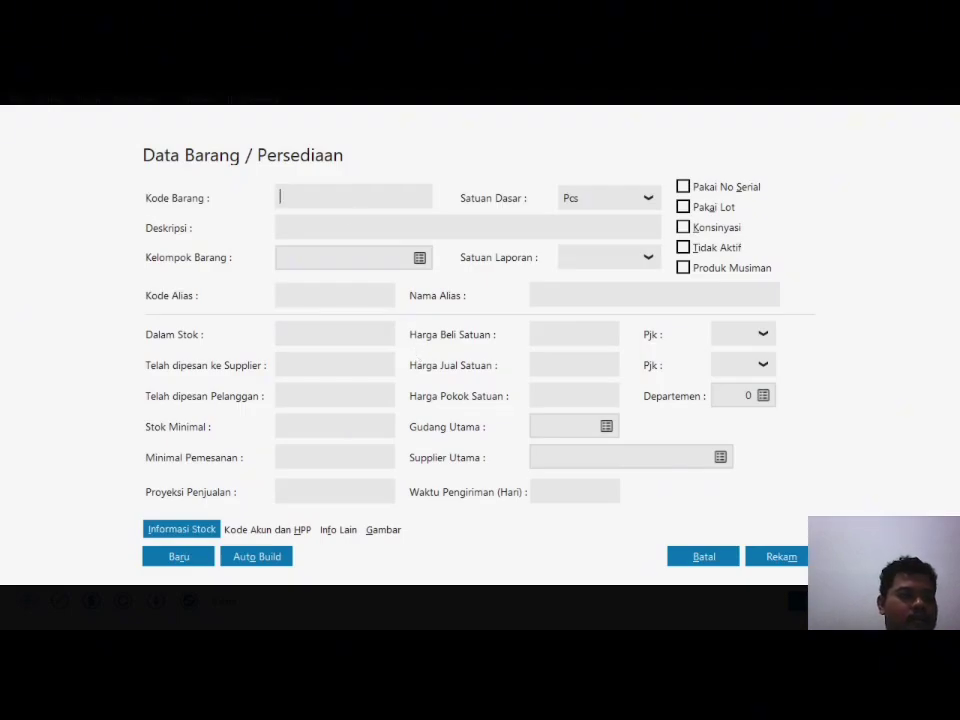
pyautogui.write('bm-001')
pyautogui.press('BackSpace')
pyautogui.press('BackSpace')
pyautogui.press('BackSpace')
pyautogui.press('BackSpace')
pyautogui.press('BackSpace')
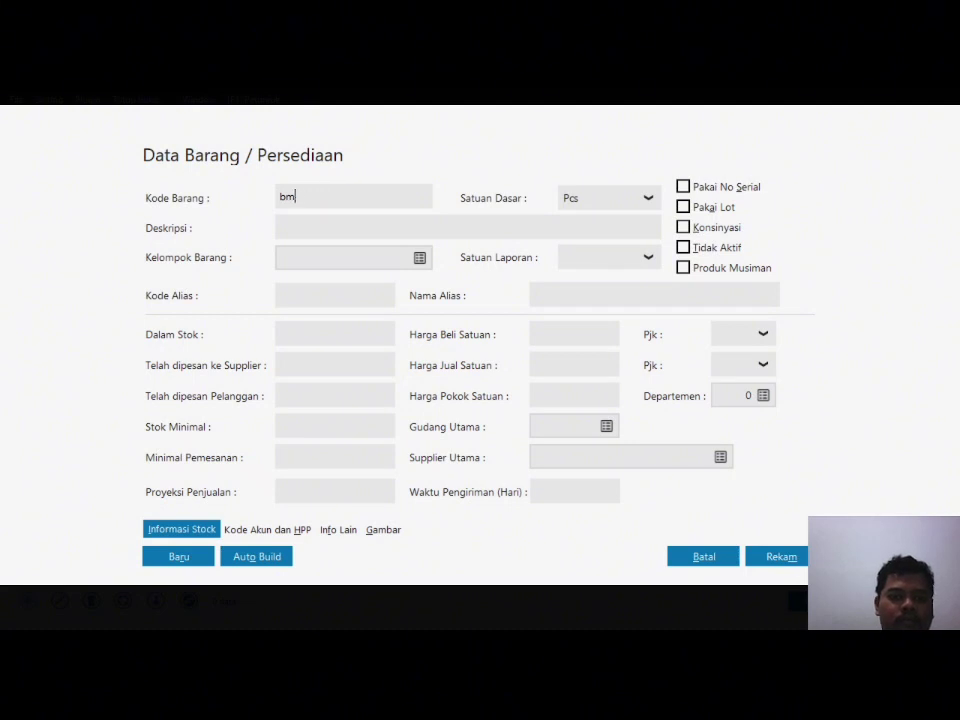
pyautogui.write('BM-001')
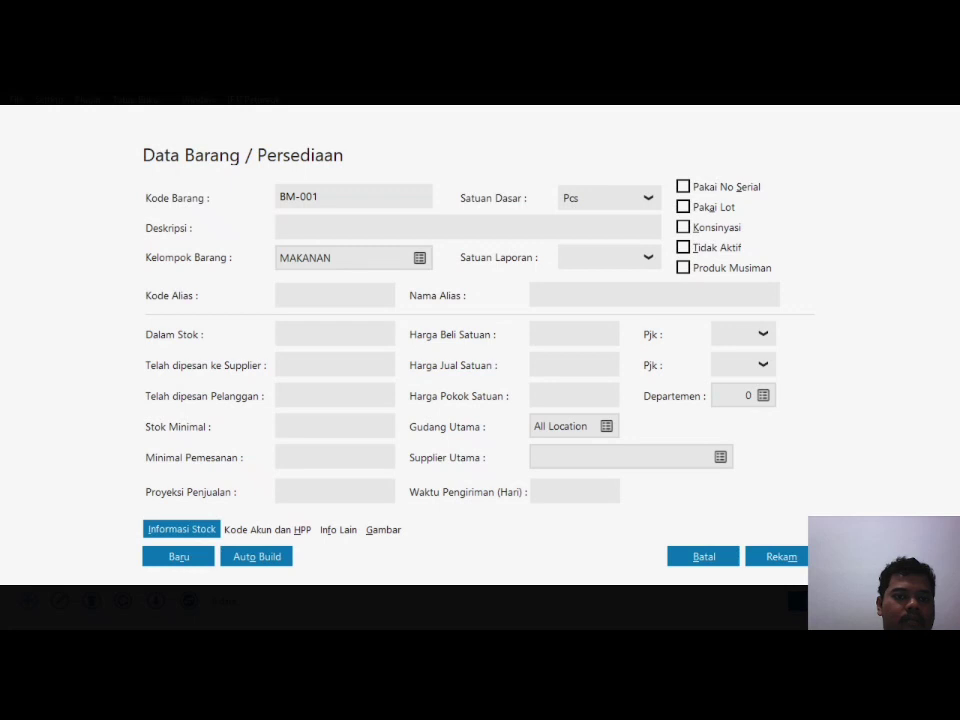
pyautogui.write('W')
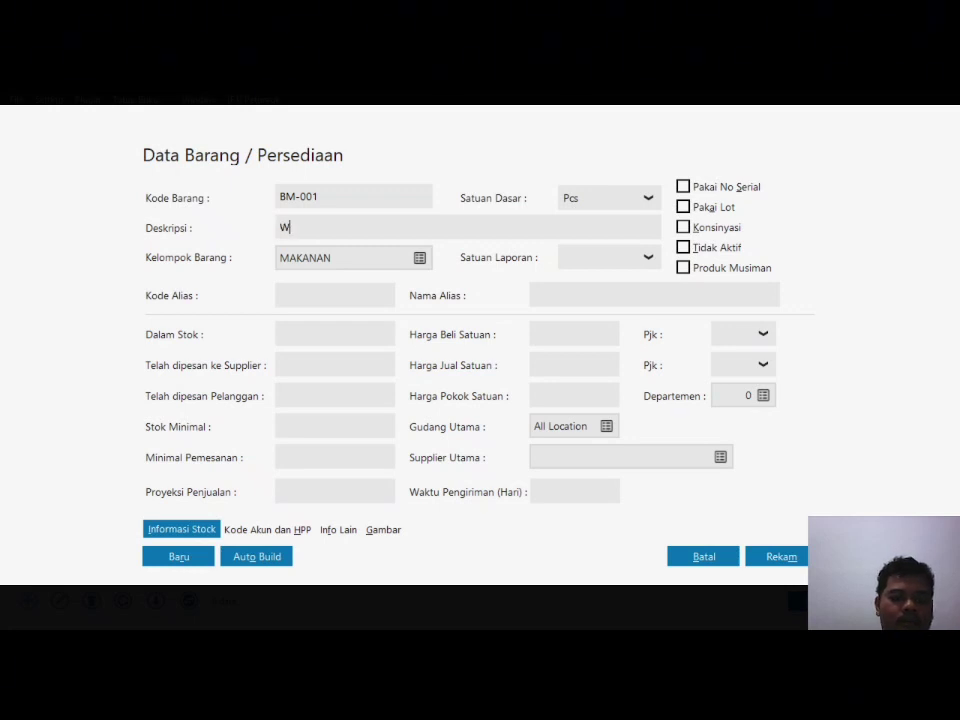
pyautogui.write('AFER TANGO')
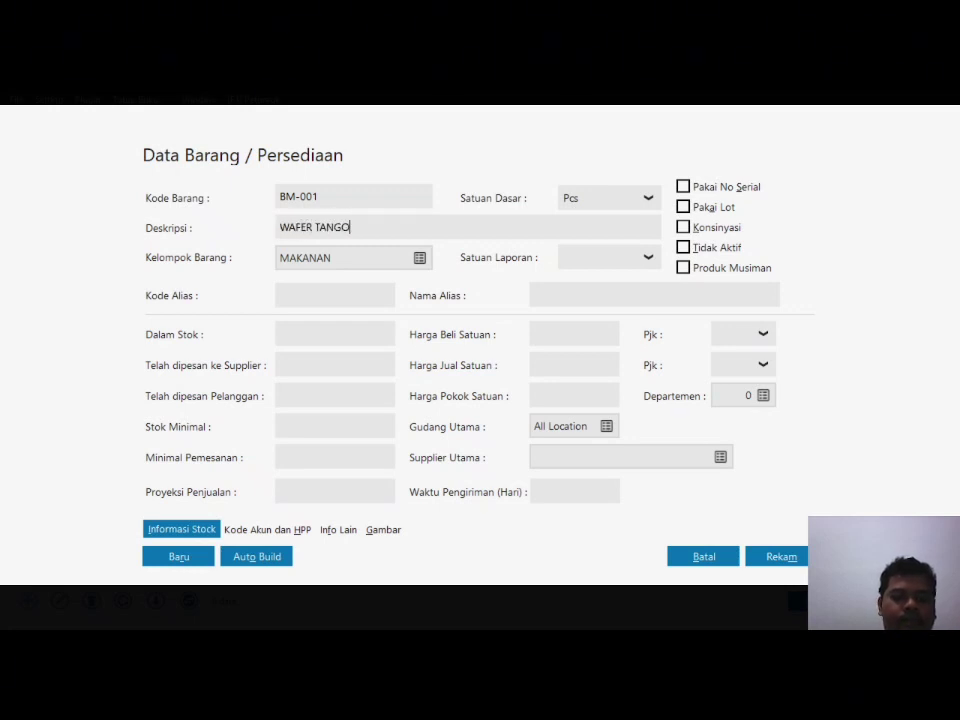
pyautogui.write(' VANILA')
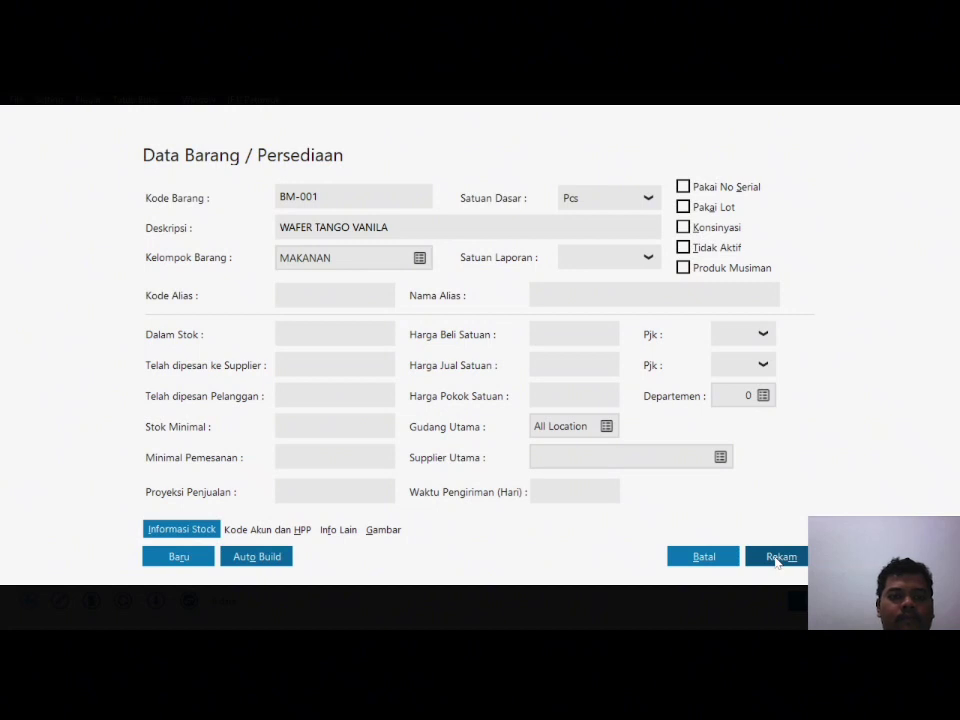
pyautogui.click(778, 558)
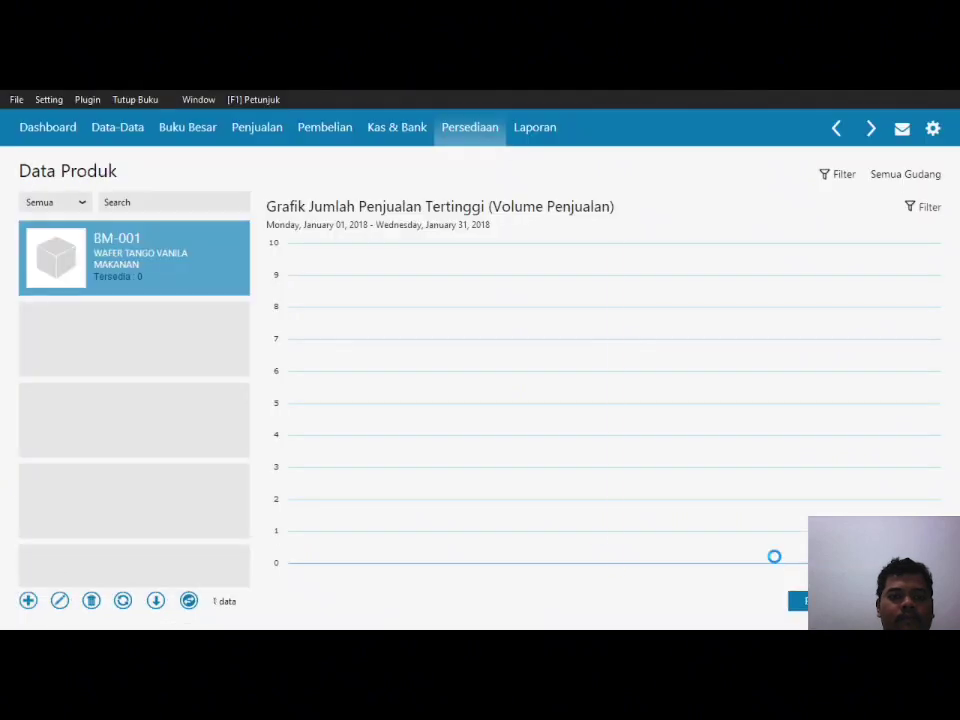
# Step: Save product BM-002 'OOPS WAFER COKELAT' with Pcs as the reporting unit
pyautogui.click(28, 601)
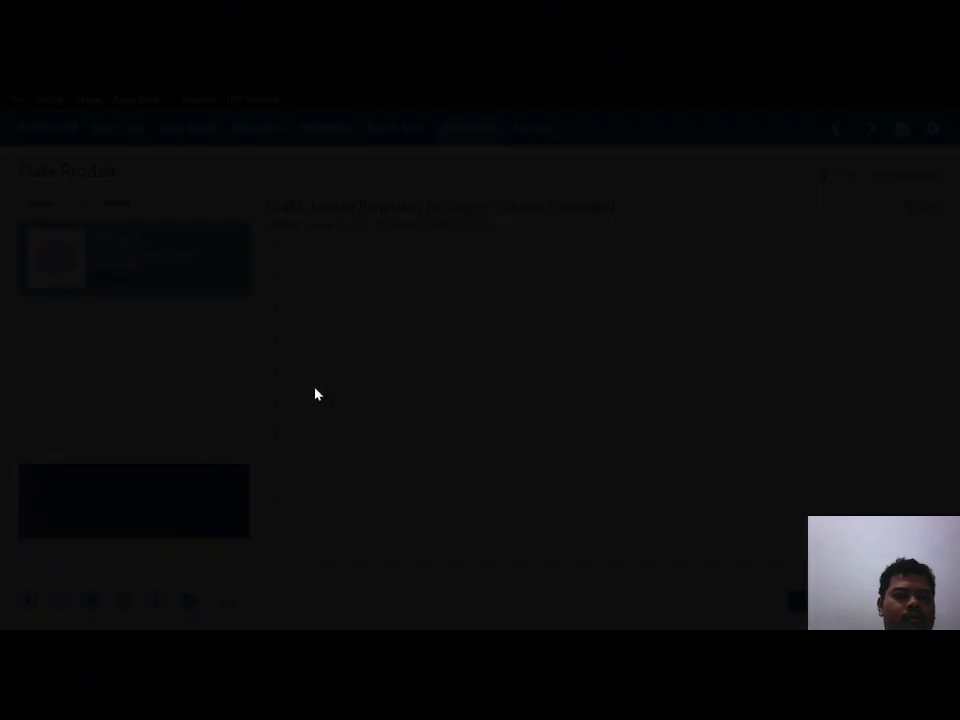
pyautogui.write('BM-002')
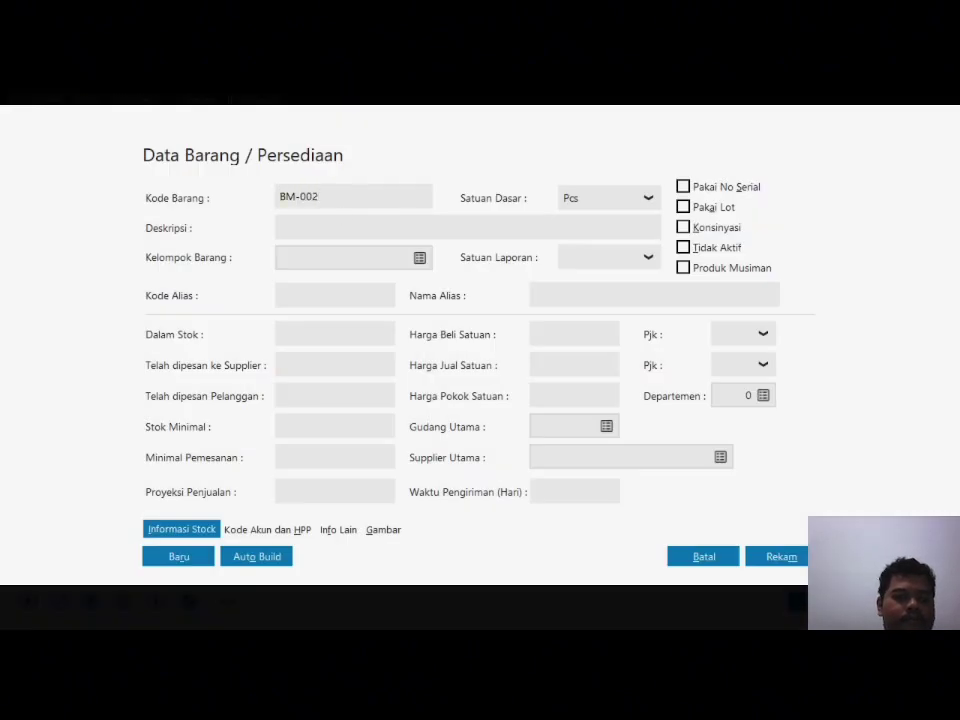
pyautogui.write('OOPS')
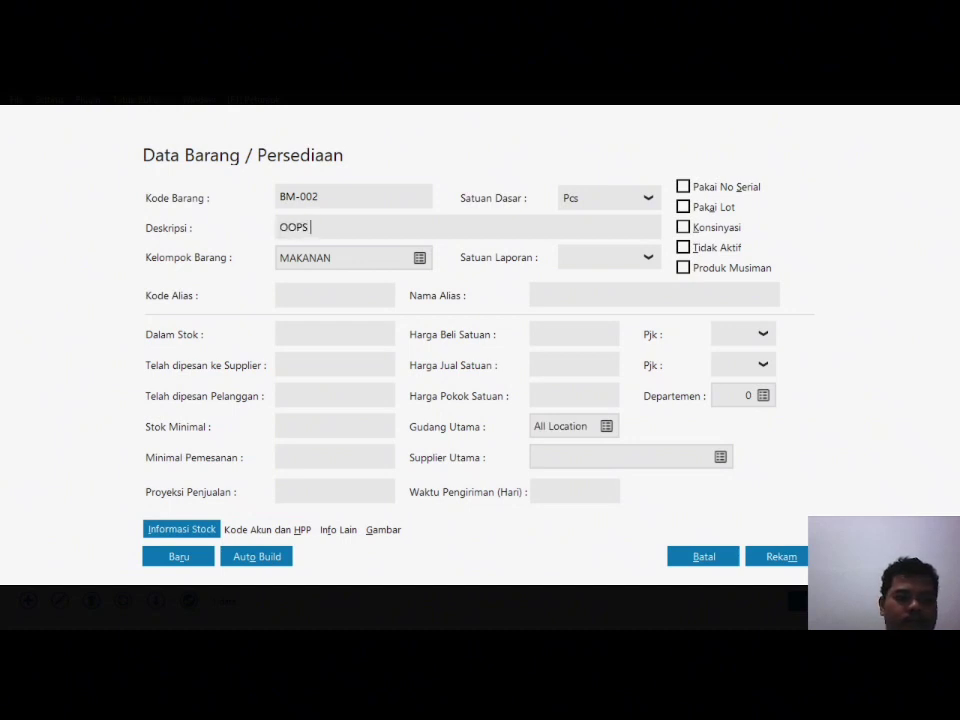
pyautogui.write(' WAFER C')
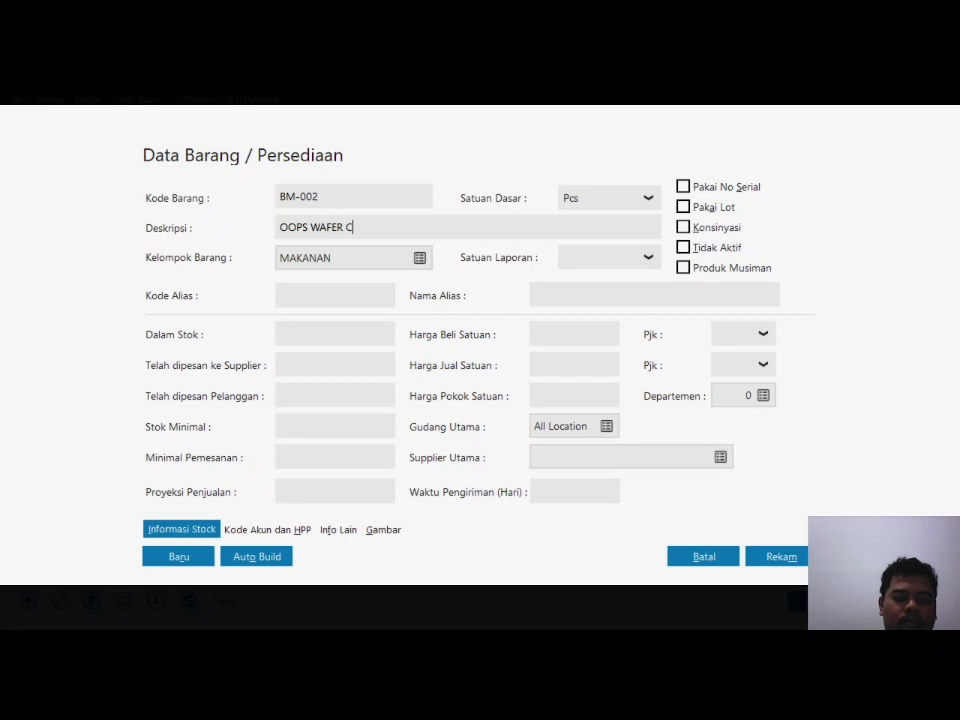
pyautogui.write('OKLAT')
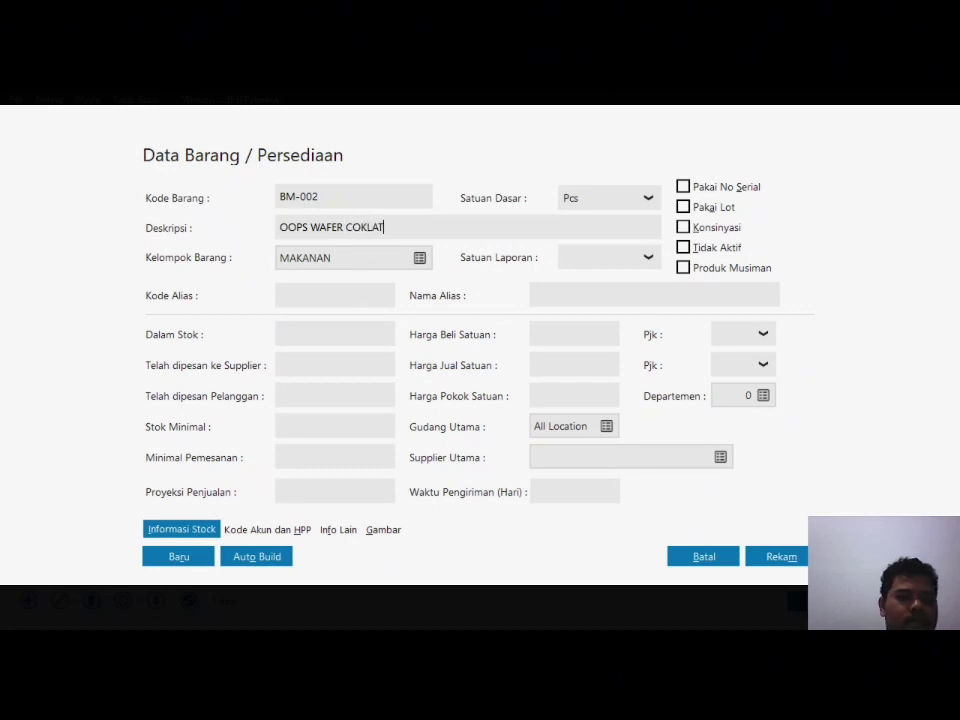
pyautogui.write('E')
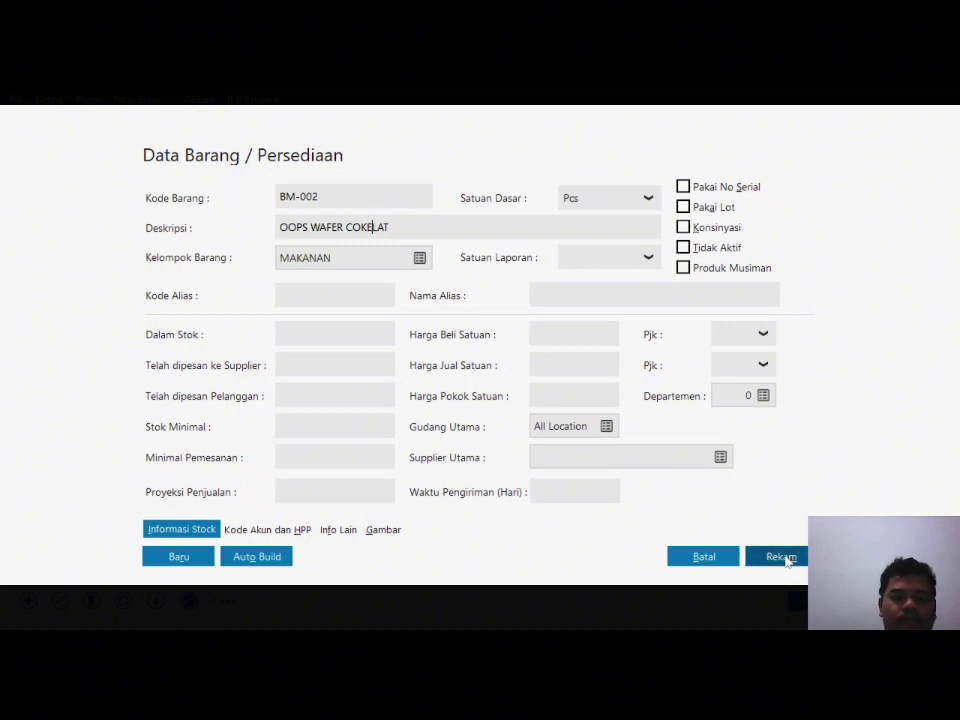
pyautogui.click(648, 258)
pyautogui.click(600, 283)
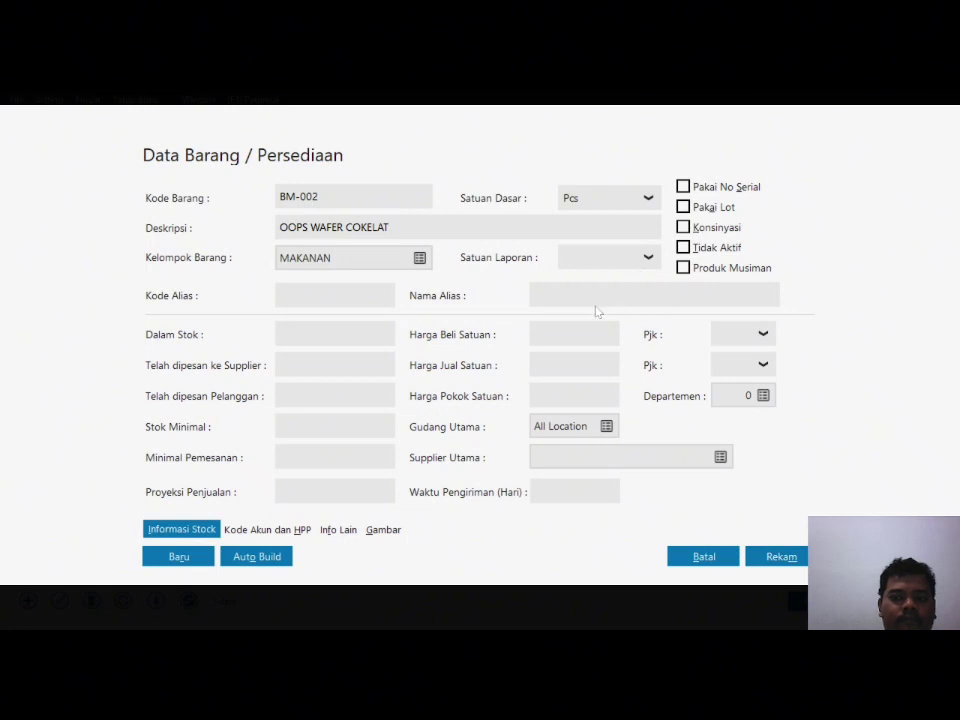
pyautogui.press('Down')
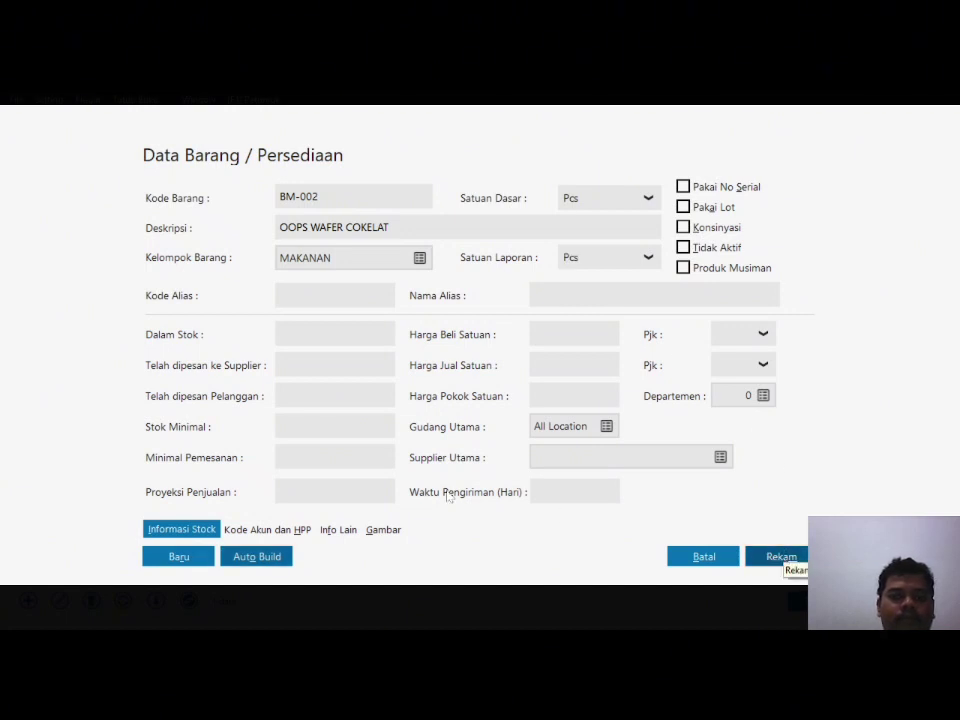
pyautogui.press('Return')
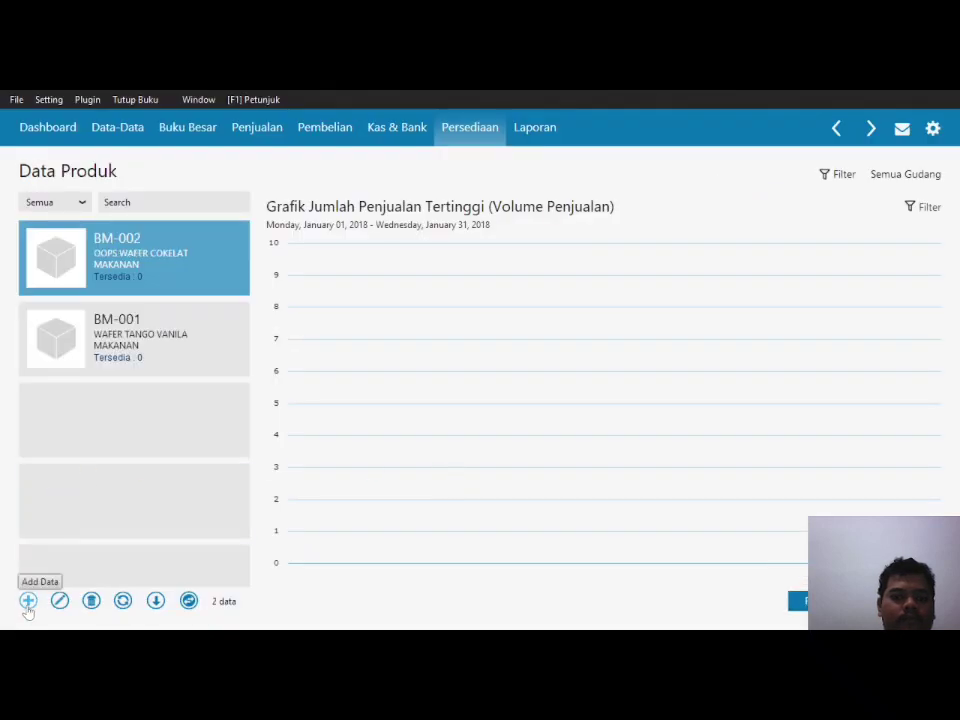
pyautogui.click(28, 604)
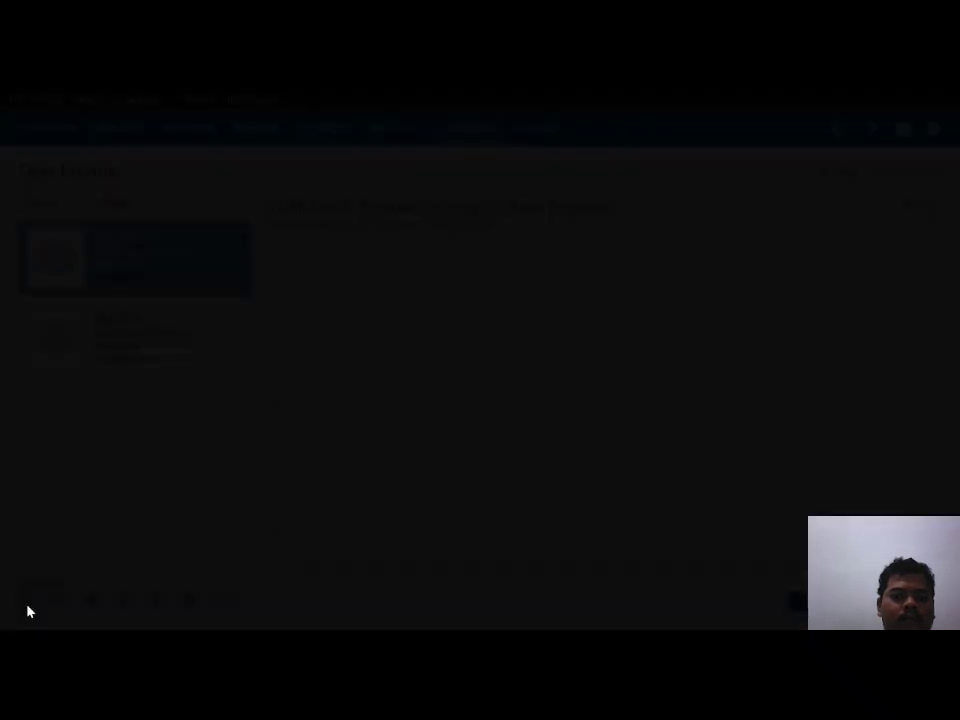
# Step: Fill in code BM-003, description 'KLOP BISKUIT' and reporting unit Pcs, then save
pyautogui.write('BM-003')
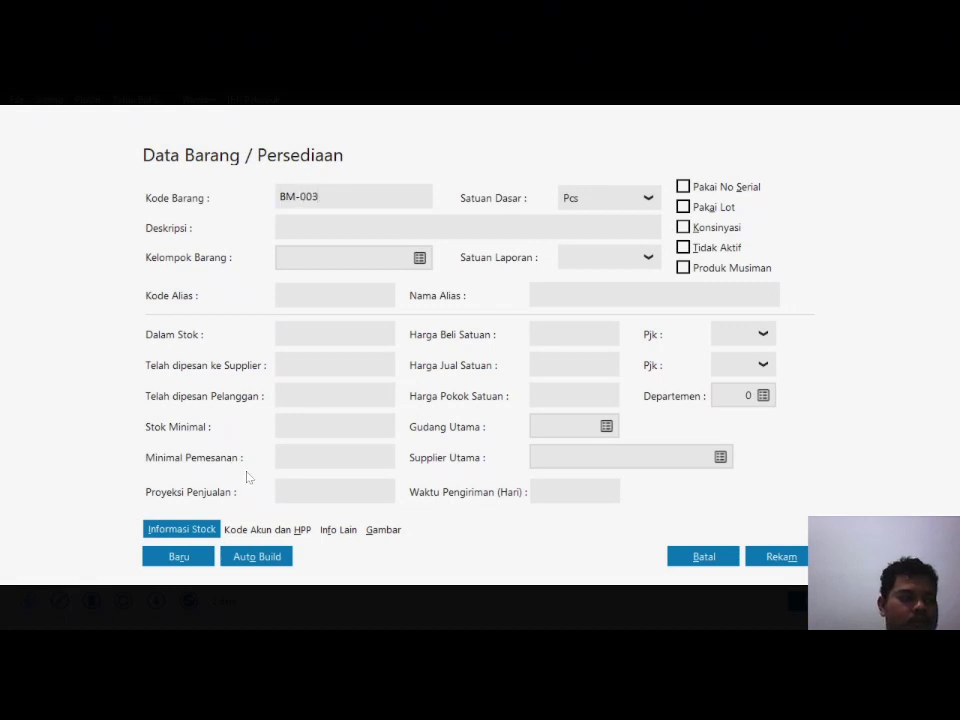
pyautogui.press('Tab')
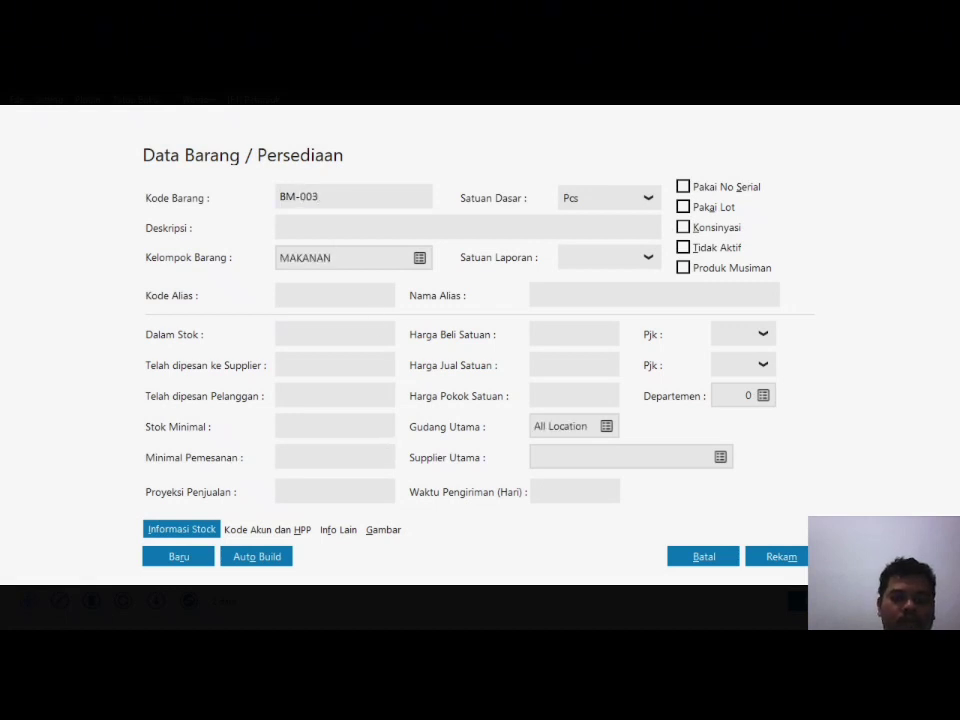
pyautogui.write('KLOP ')
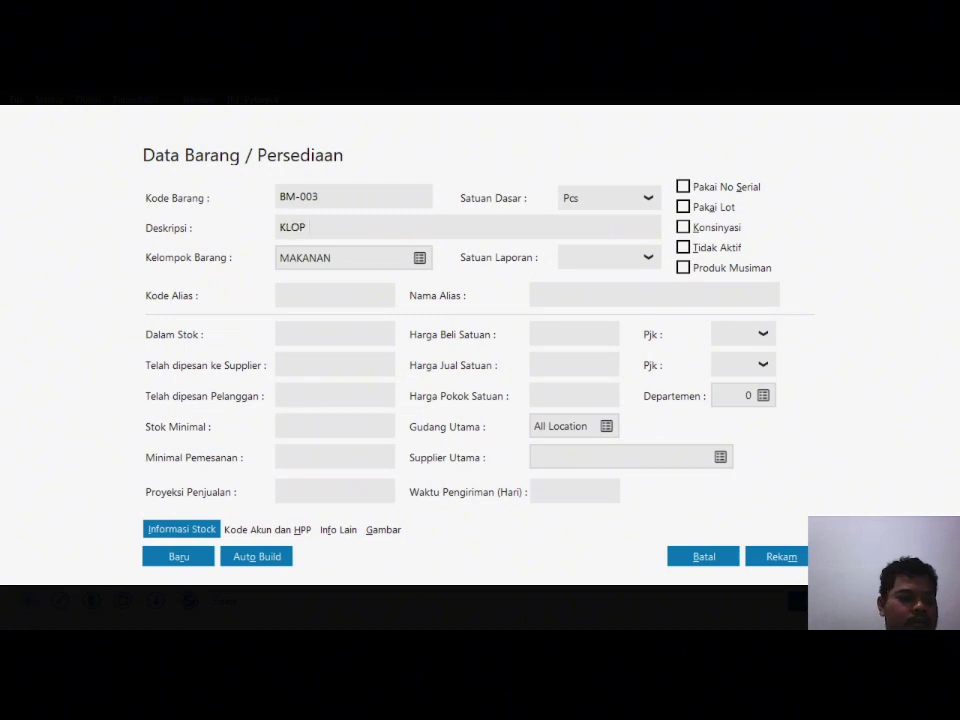
pyautogui.write('BISKUIT')
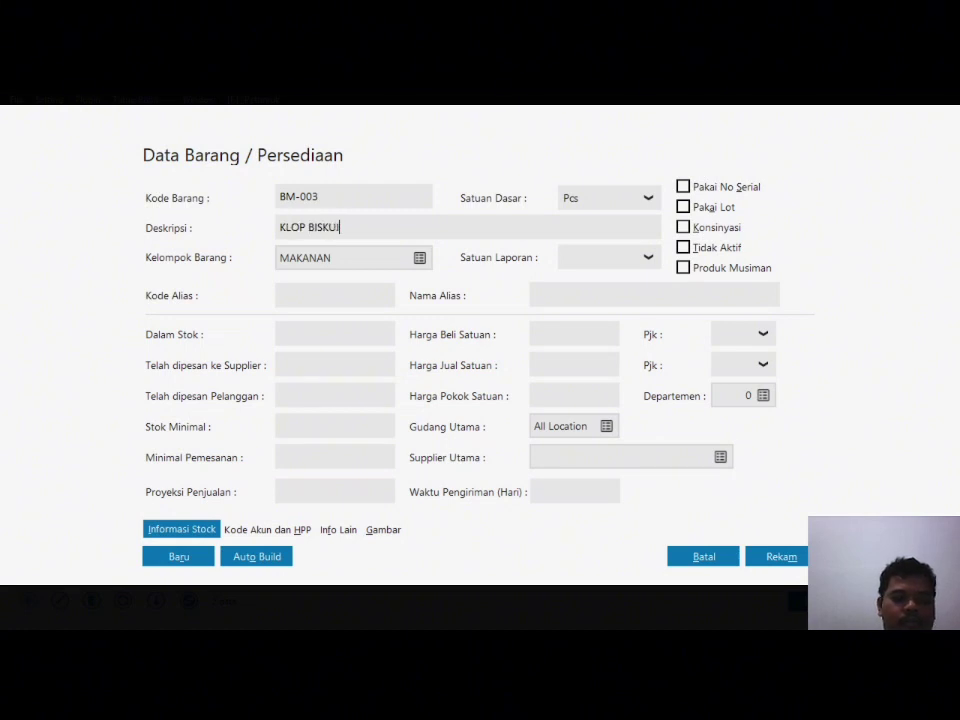
pyautogui.click(632, 264)
pyautogui.click(598, 309)
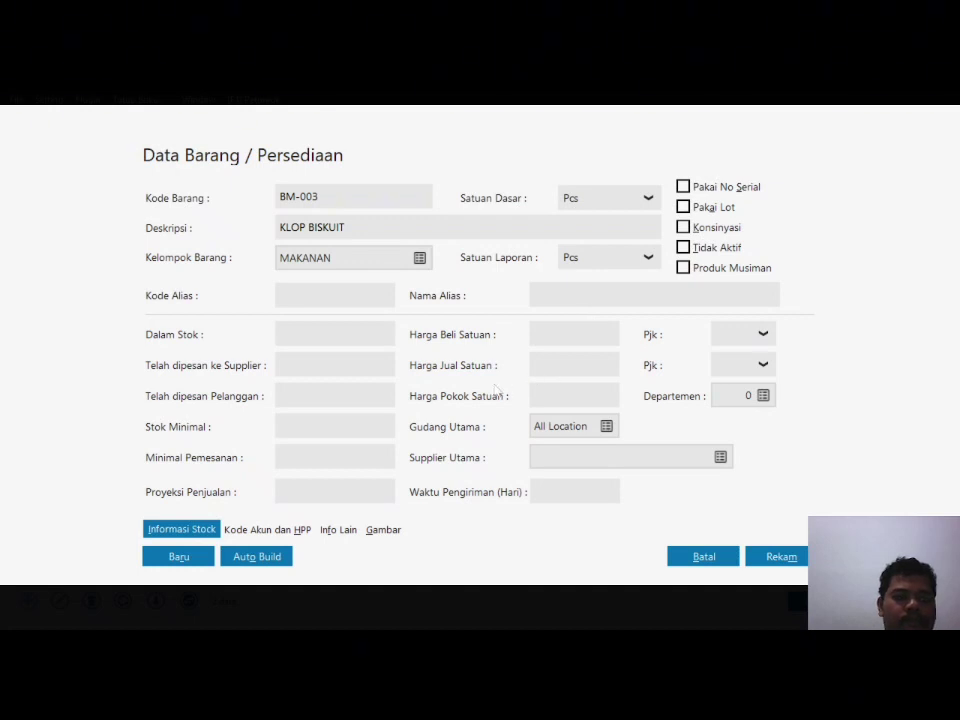
pyautogui.click(782, 558)
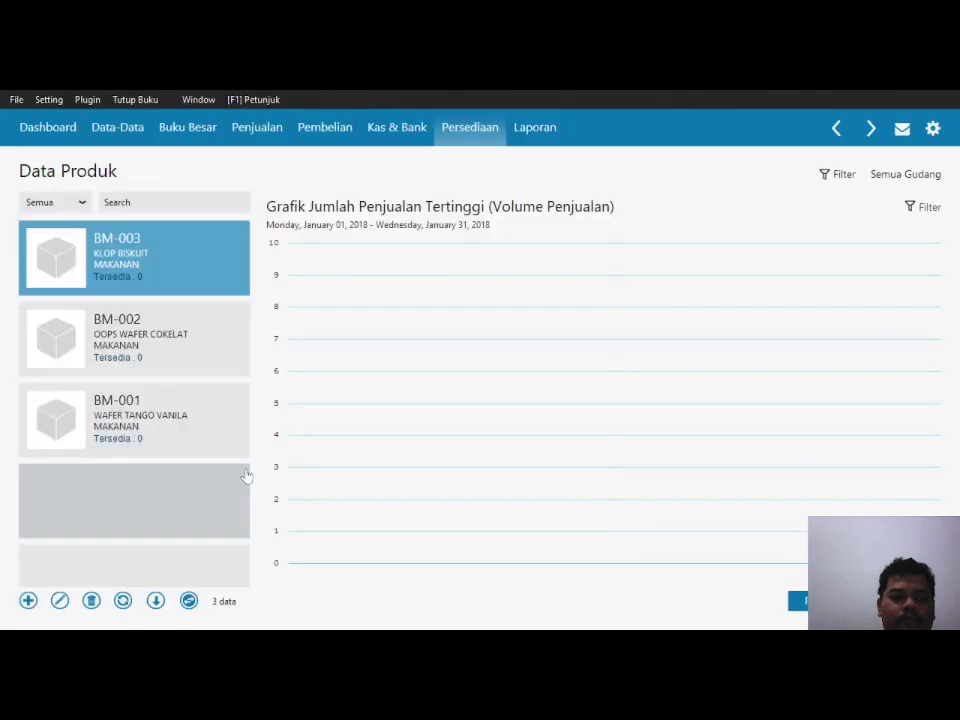
# Step: Save new product BM-004 'BISKUIT ROMA' with Pcs as the reporting unit
pyautogui.click(25, 604)
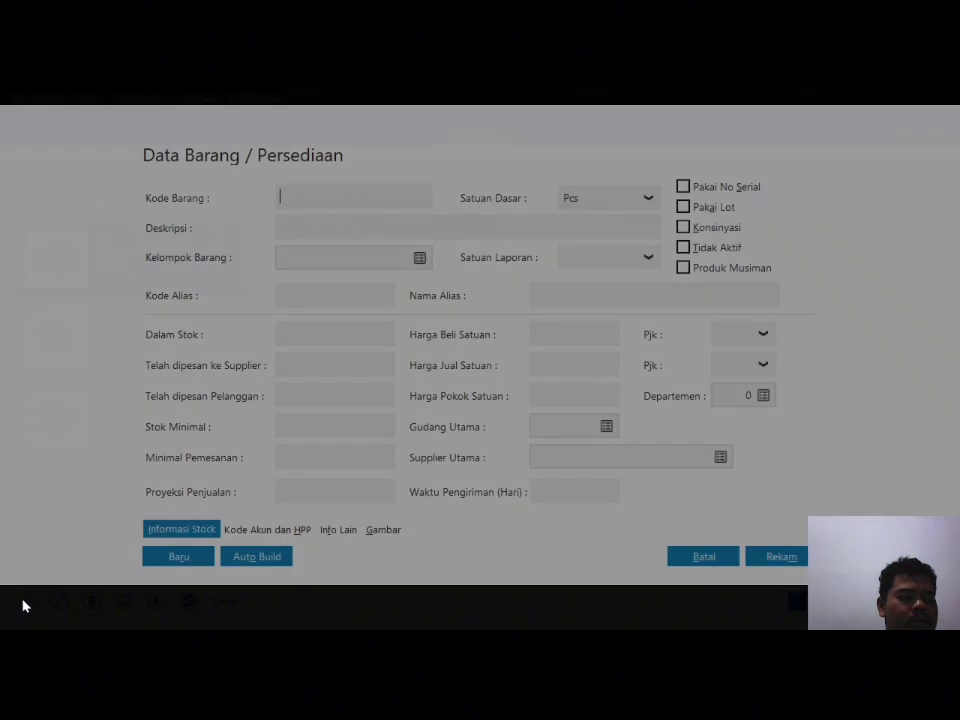
pyautogui.write('BM-004')
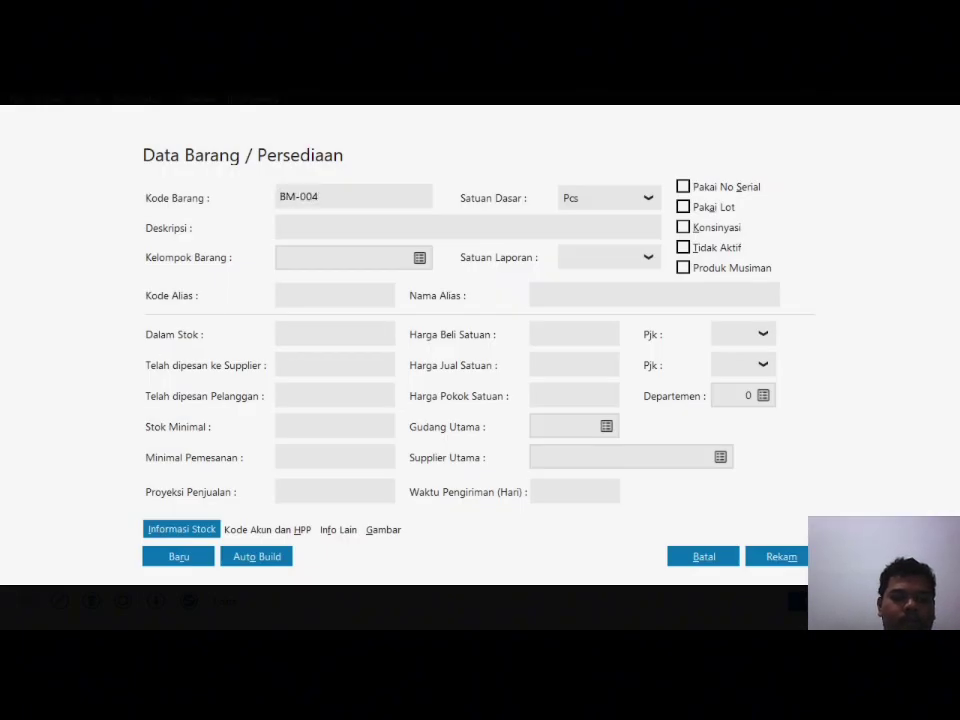
pyautogui.press('Tab')
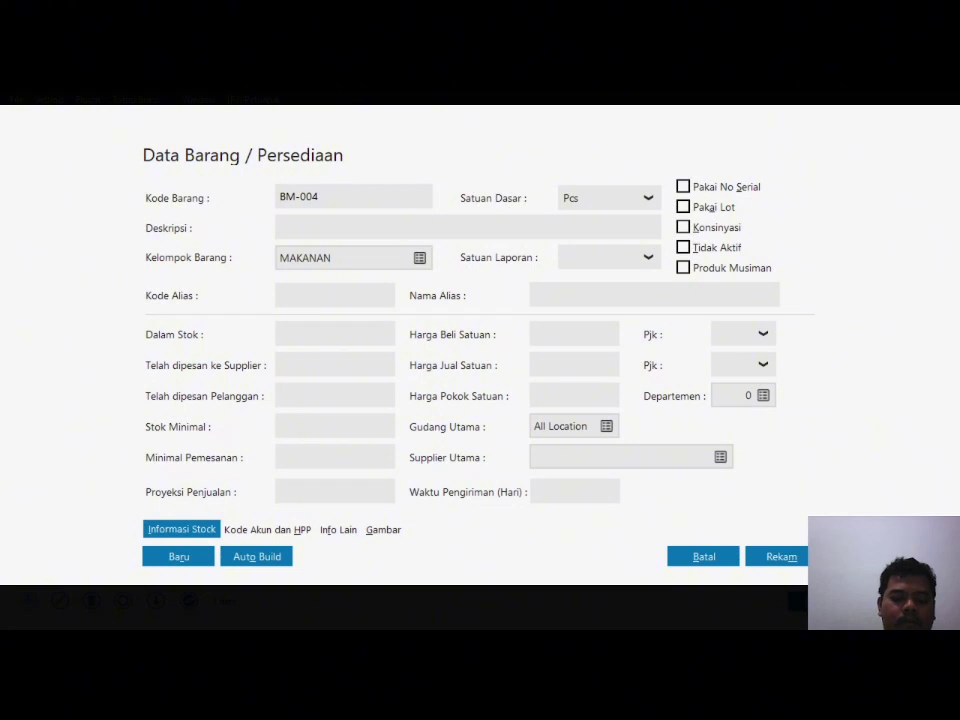
pyautogui.write('BISKUIT ROMA')
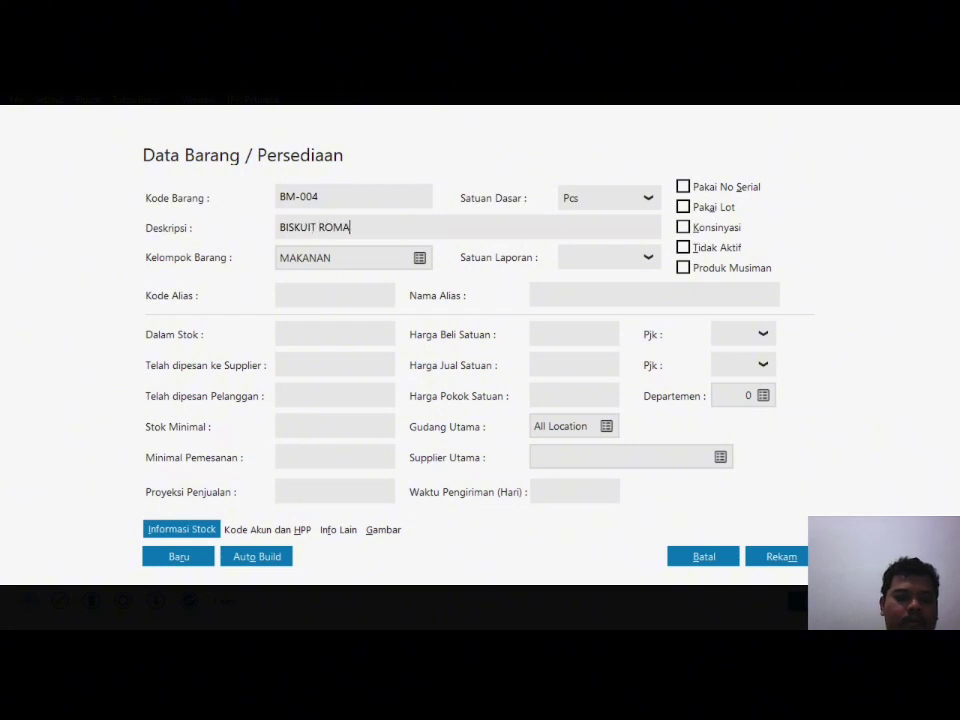
pyautogui.click(648, 260)
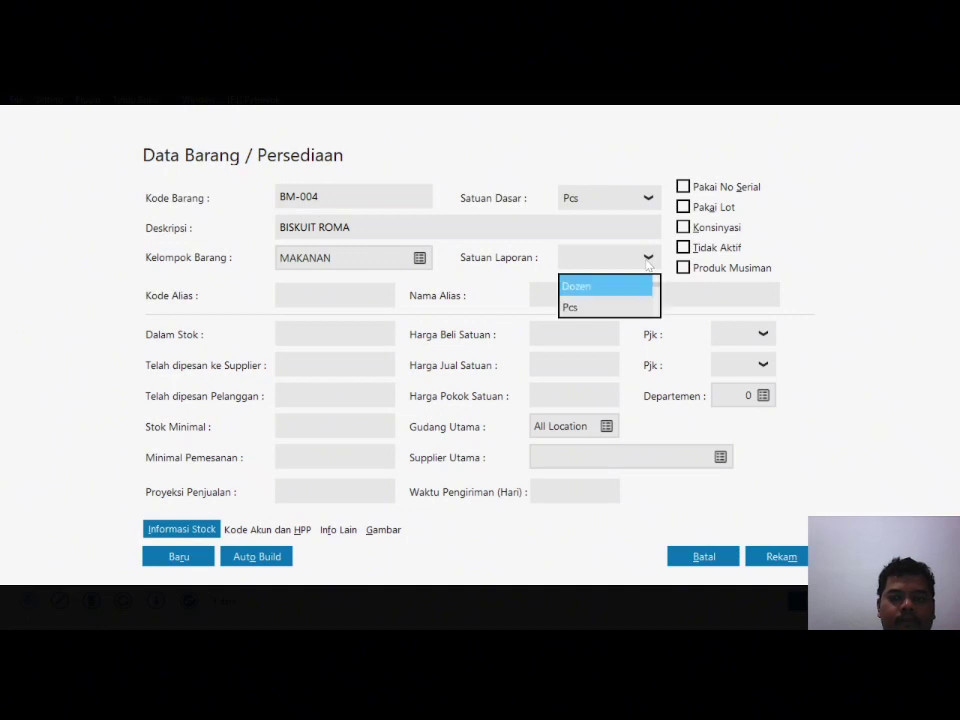
pyautogui.click(612, 313)
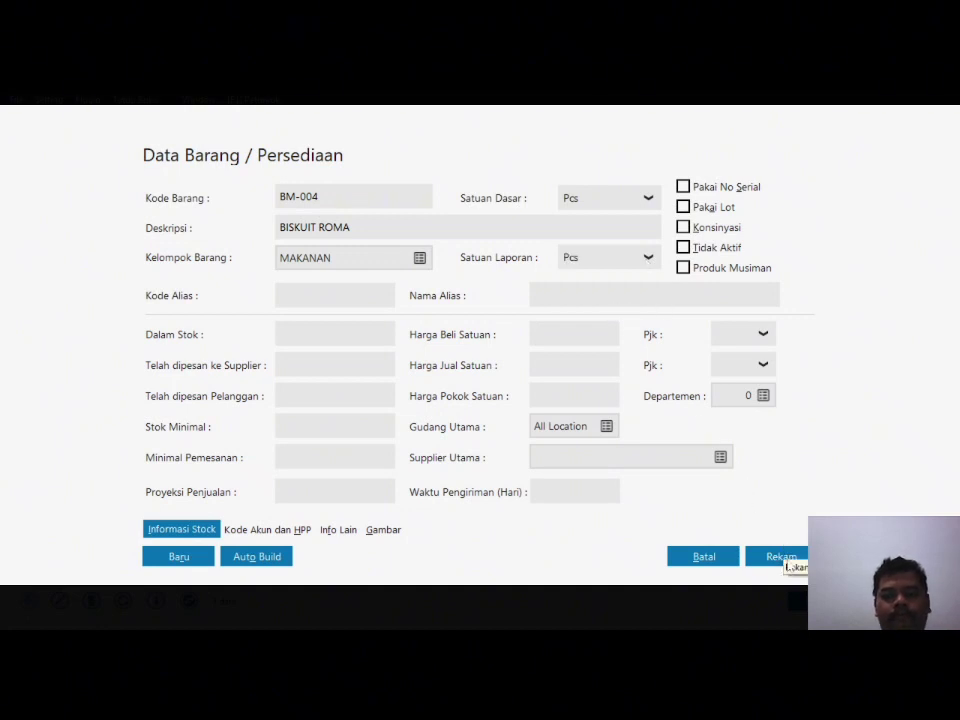
pyautogui.click(713, 551)
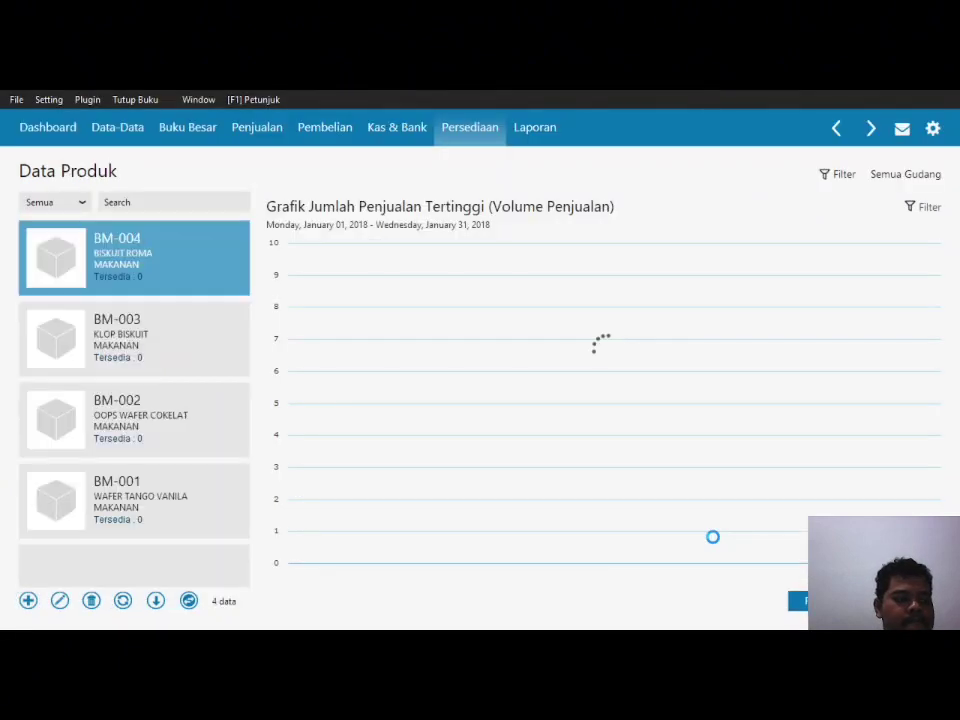
# Step: Enter BM-005 'ROTI COKELAT' with Pcs units, then return to the inventory menu
pyautogui.click(27, 601)
pyautogui.write('BM-005')
pyautogui.press('Tab')
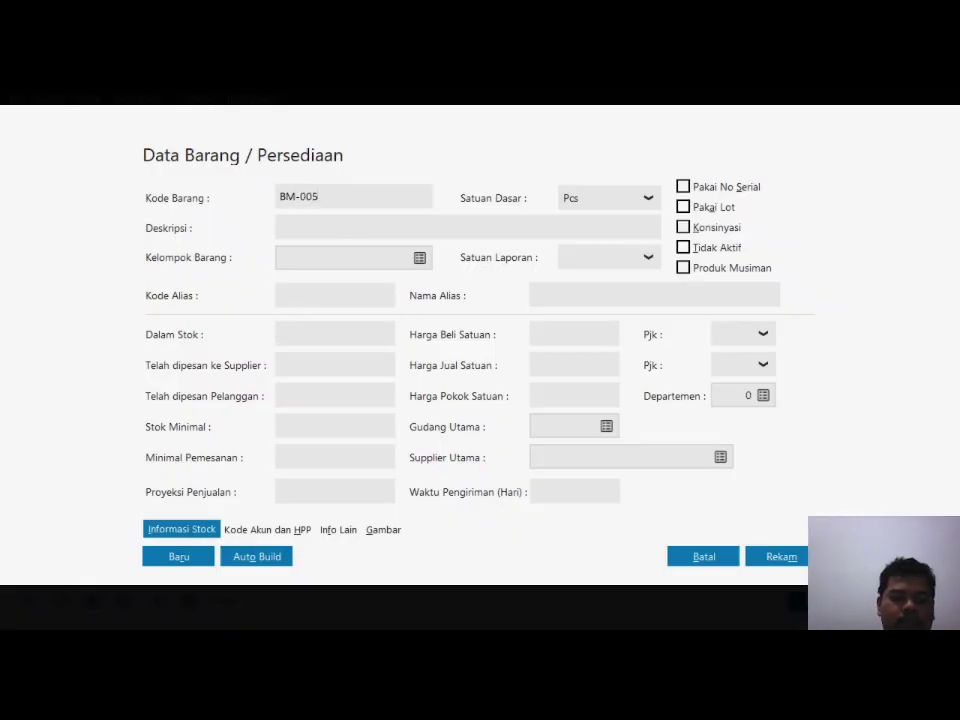
pyautogui.write('ROTI COKELAT')
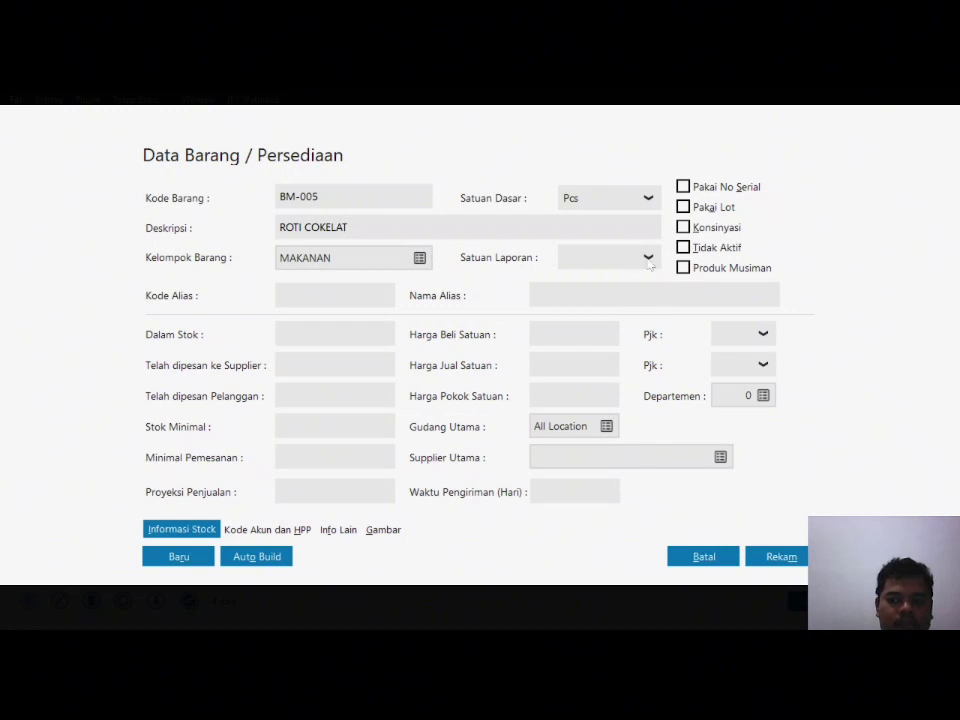
pyautogui.click(648, 258)
pyautogui.click(606, 313)
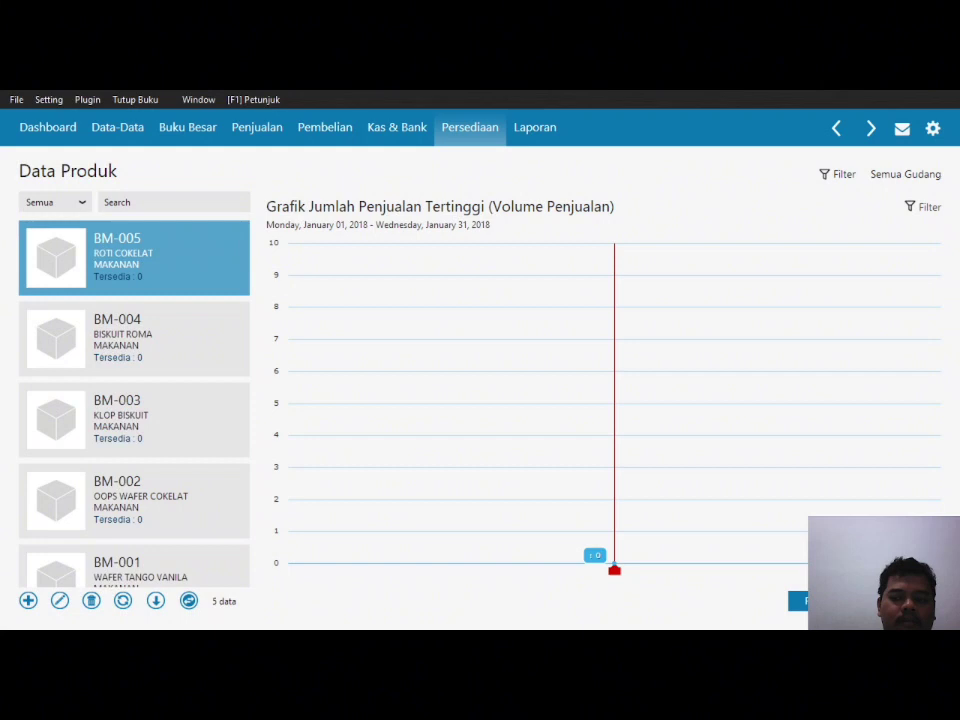
pyautogui.press('Escape')
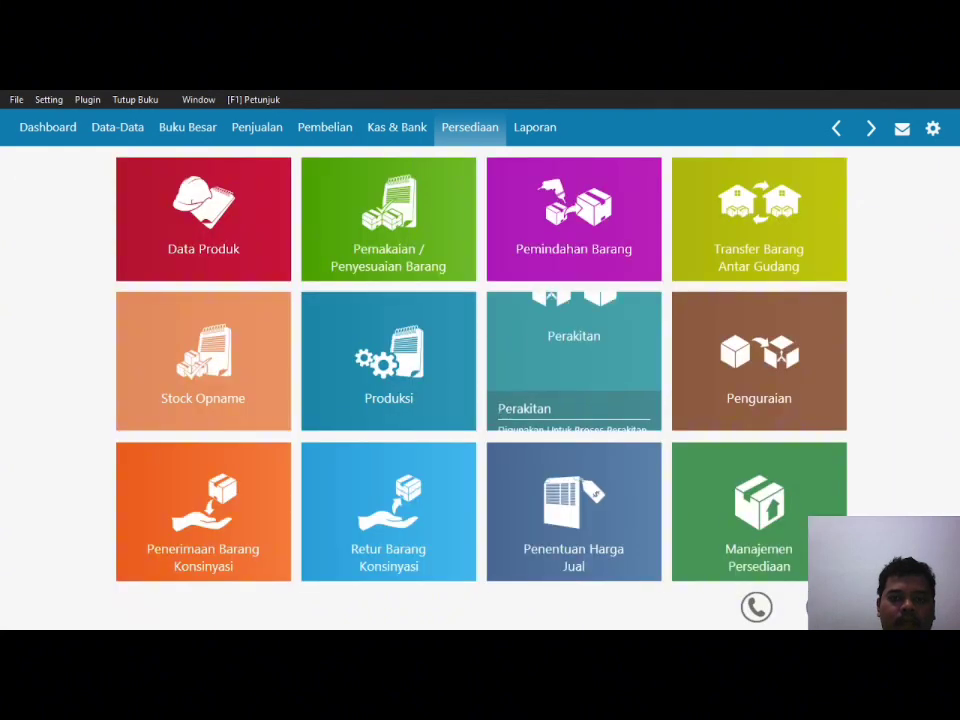
# Step: Rename the product group Product 2 to MINUMAN
pyautogui.click(124, 131)
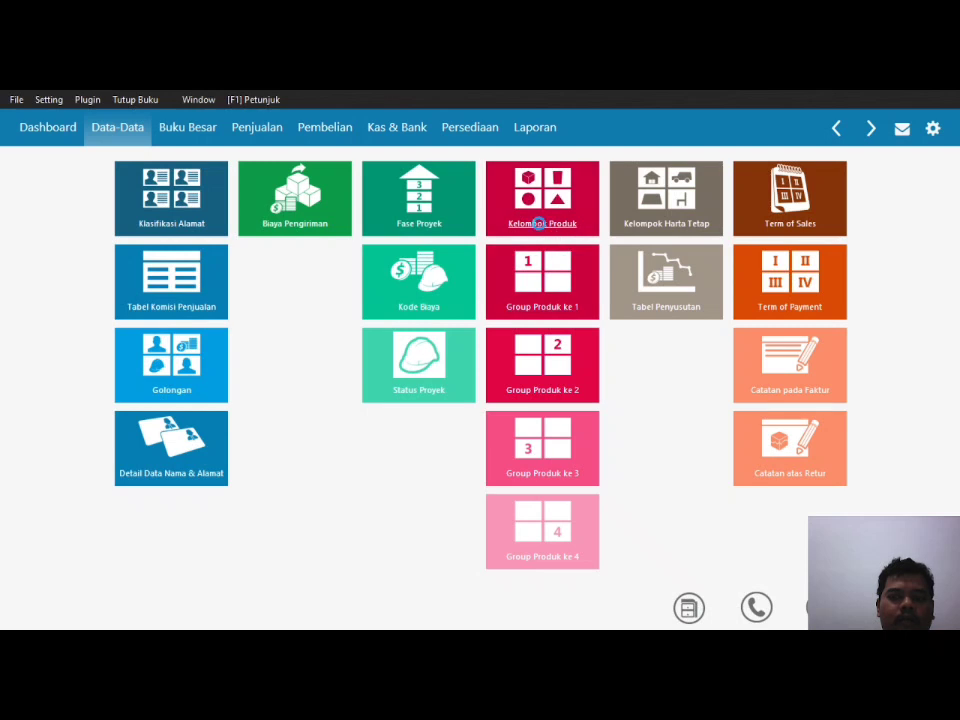
pyautogui.click(541, 224)
pyautogui.click(88, 300)
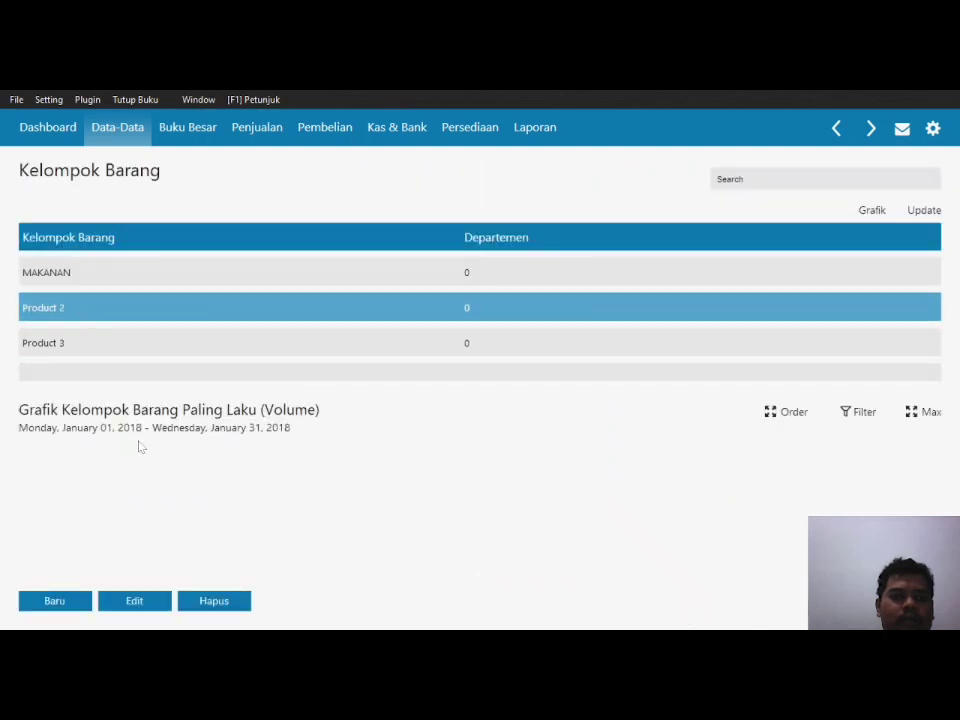
pyautogui.click(136, 604)
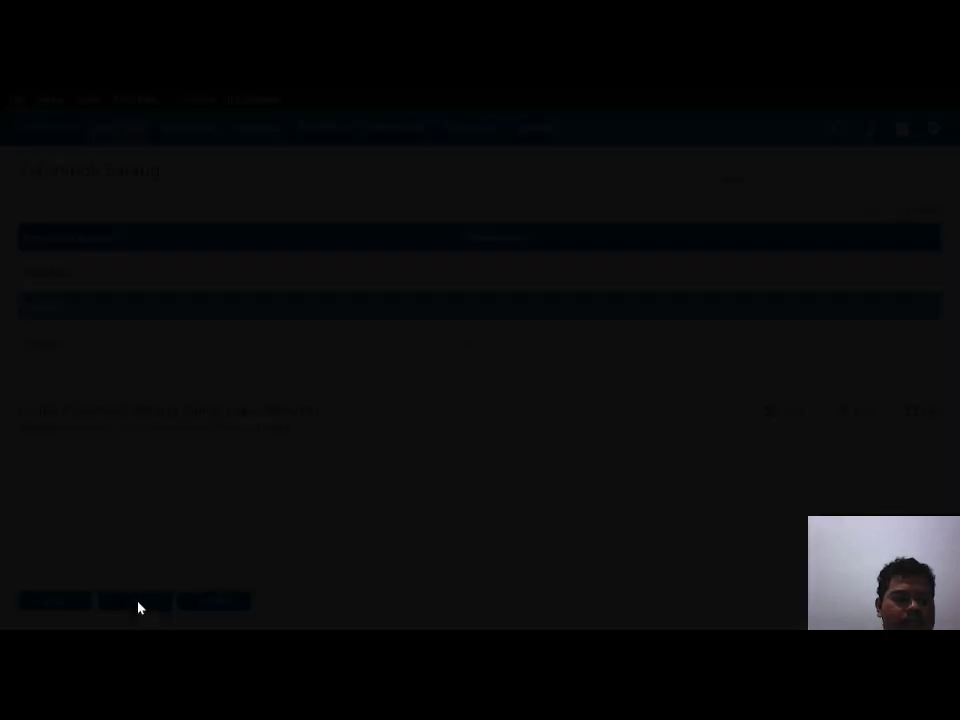
pyautogui.write('MINUMAN')
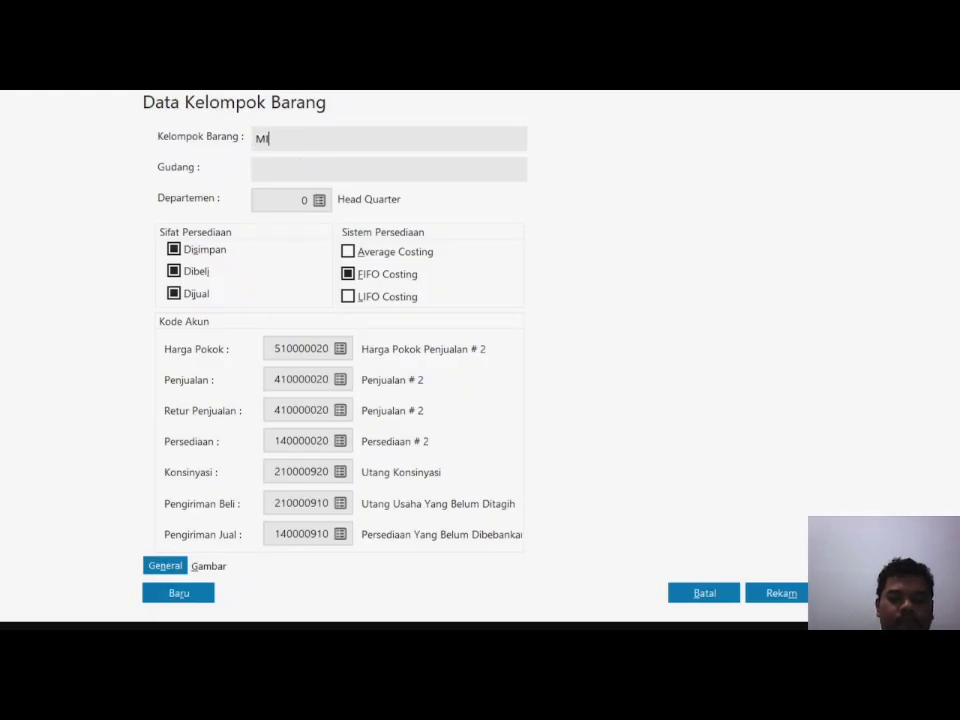
# Step: Rename cost-of-sales account 510000020 to 'Harga Pokok Penjualan Minuman' and save it
pyautogui.click(341, 349)
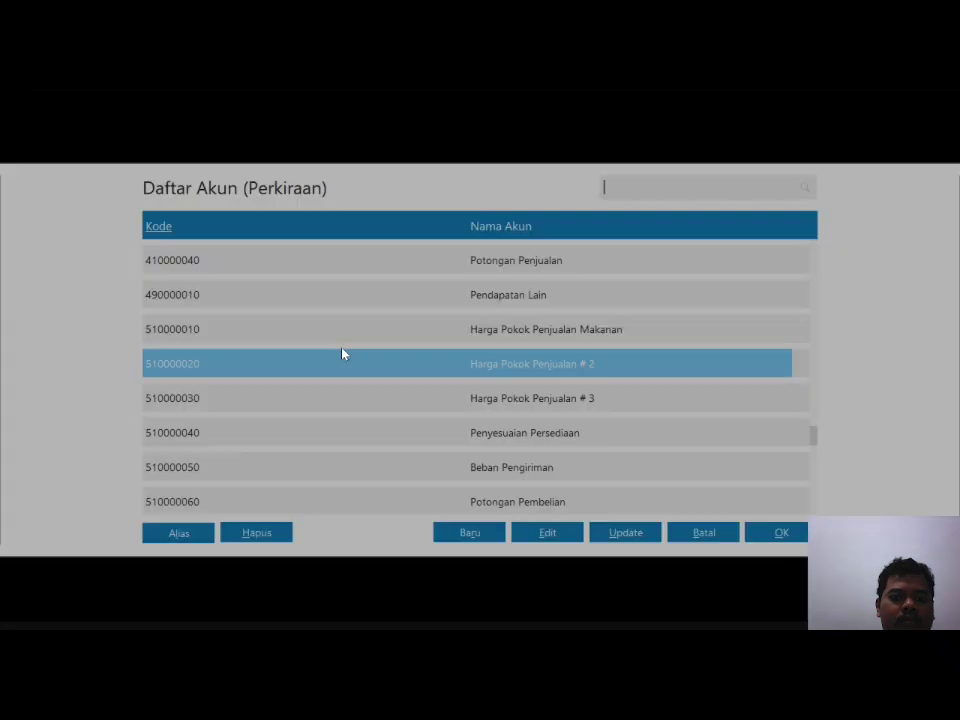
pyautogui.click(552, 536)
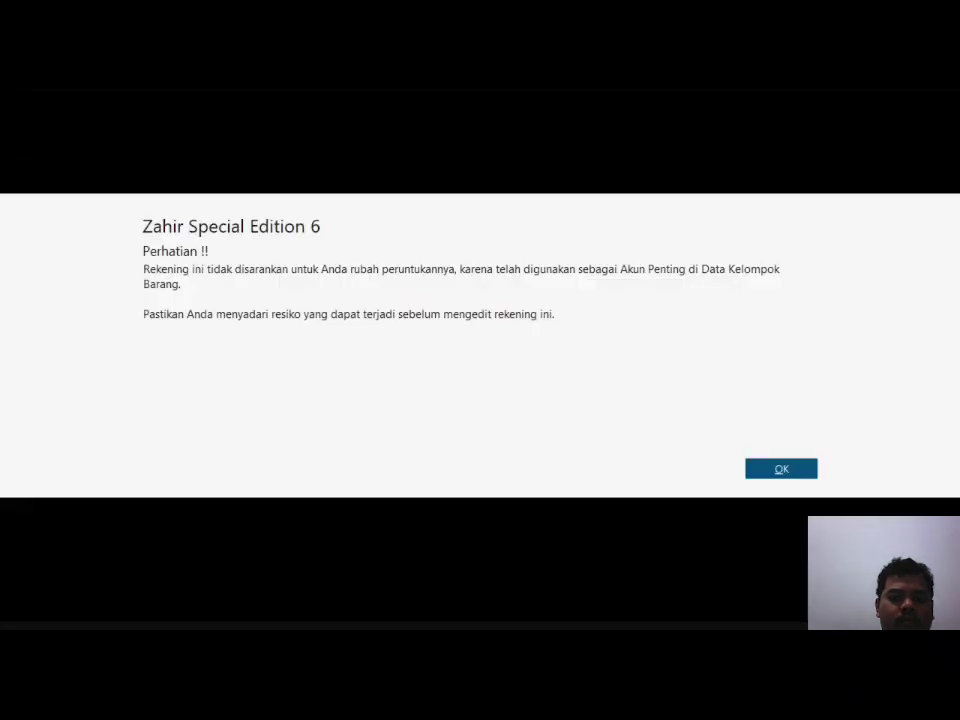
pyautogui.click(783, 470)
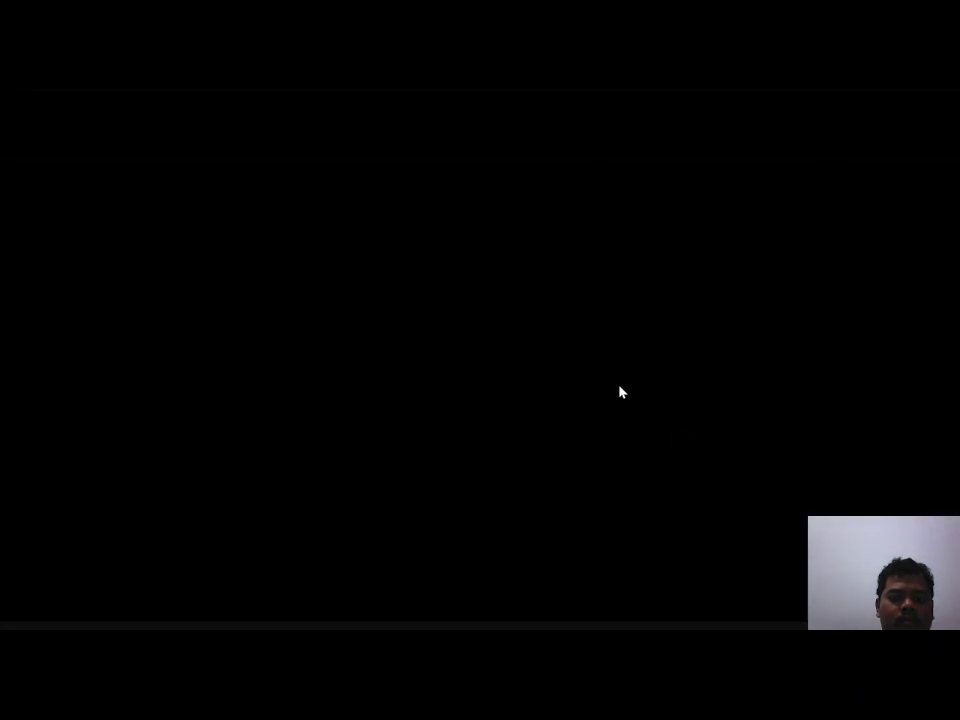
pyautogui.press('End')
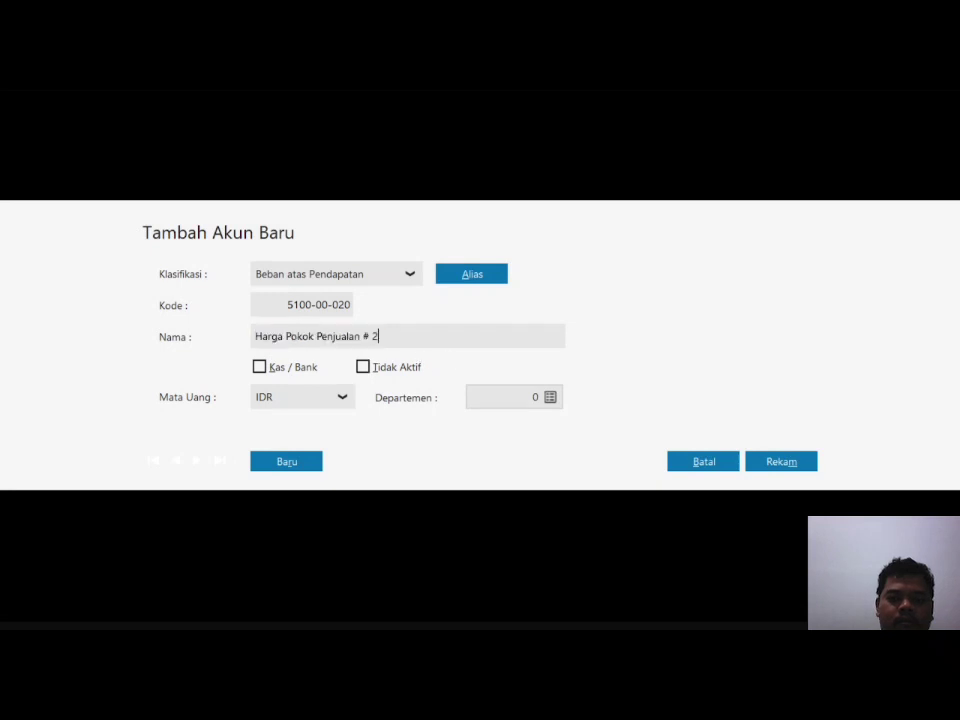
pyautogui.write('mINUM')
pyautogui.press('BackSpace')
pyautogui.press('BackSpace')
pyautogui.press('BackSpace')
pyautogui.press('BackSpace')
pyautogui.press('BackSpace')
pyautogui.write('Minuma')
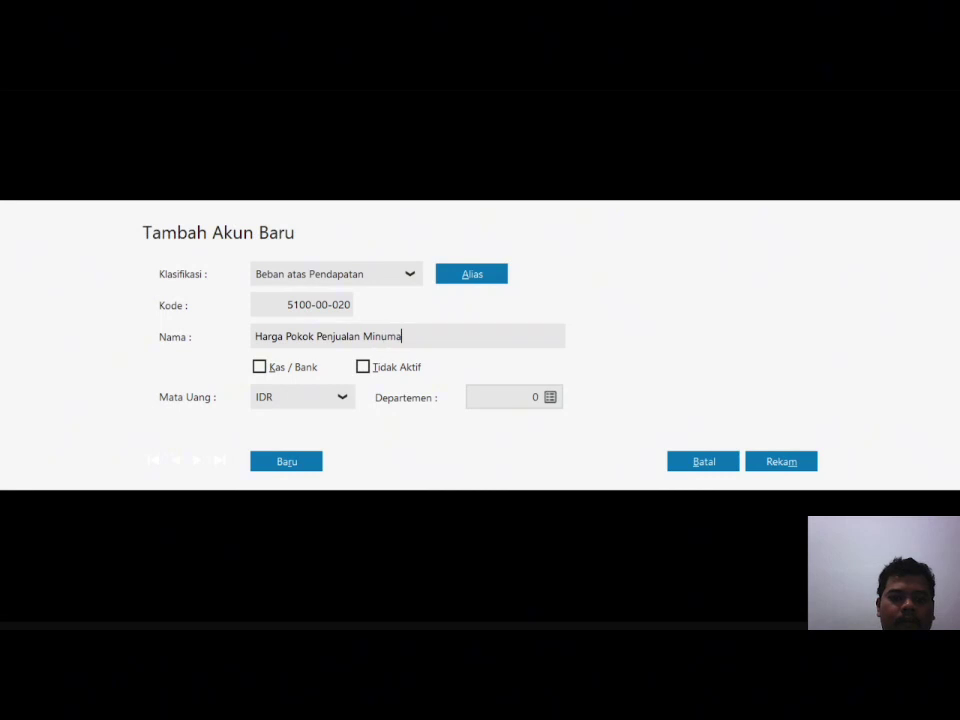
pyautogui.write('n')
pyautogui.click(763, 458)
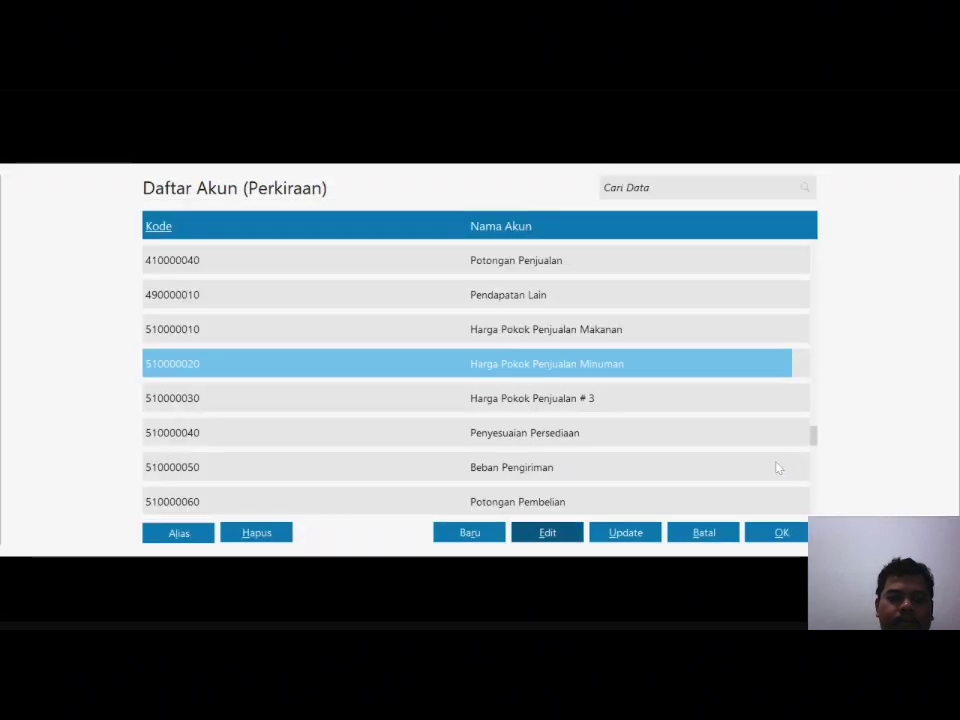
# Step: Assign 510000020 as cost of sales; rename 410000020 to 'Penjualan Minuman' and assign it for sales
pyautogui.click(778, 533)
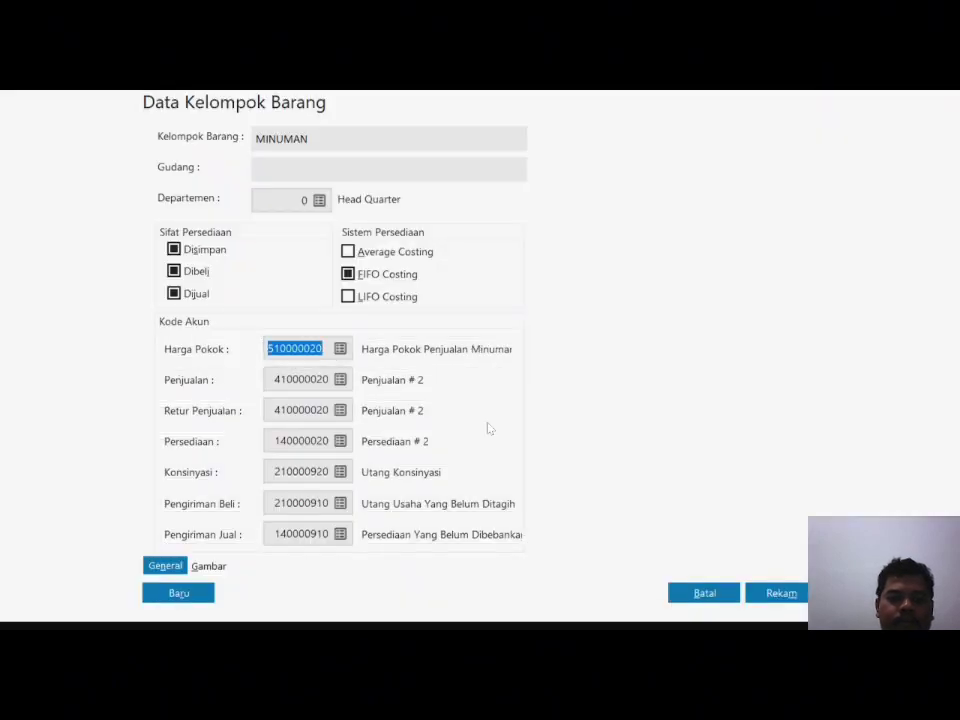
pyautogui.click(340, 383)
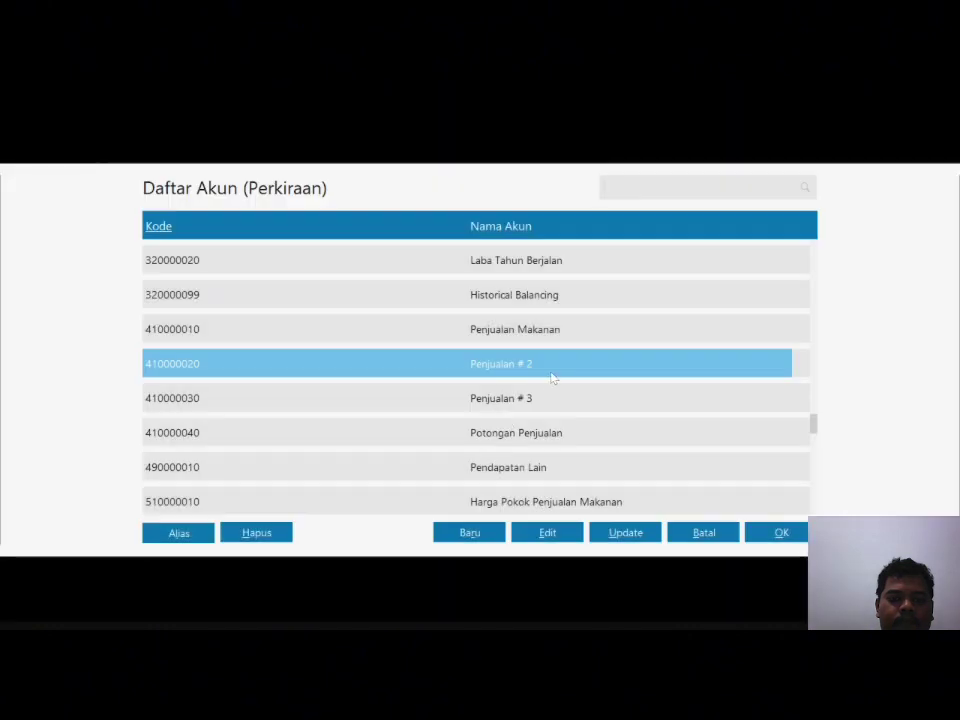
pyautogui.click(548, 532)
pyautogui.click(781, 467)
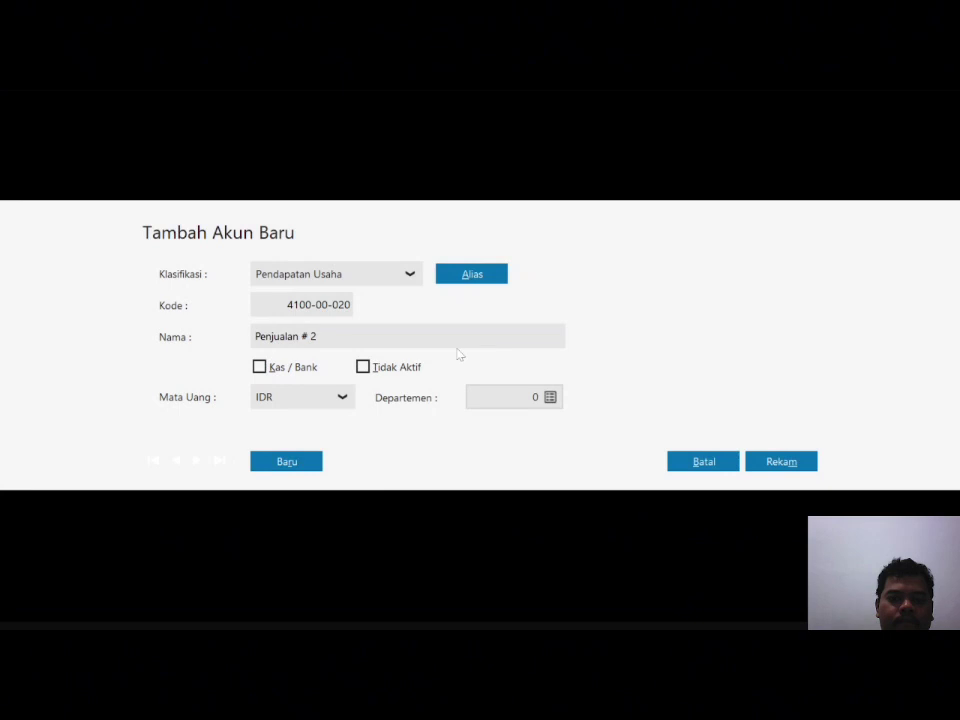
pyautogui.press('End')
pyautogui.press('BackSpace')
pyautogui.press('BackSpace')
pyautogui.press('BackSpace')
pyautogui.write('Minuam')
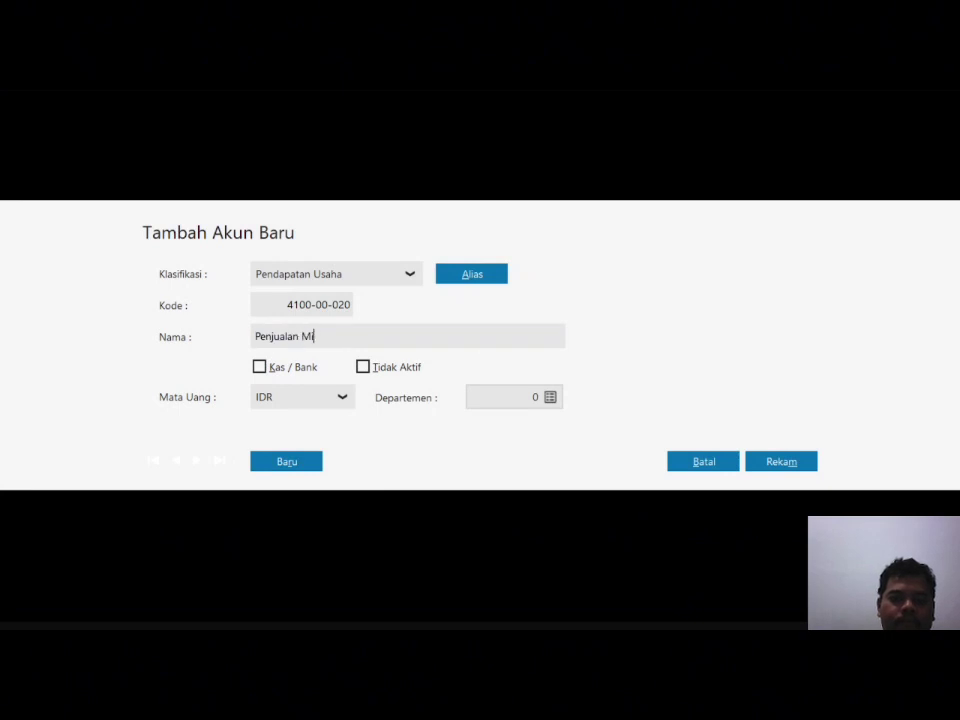
pyautogui.press('BackSpace')
pyautogui.press('BackSpace')
pyautogui.write('man')
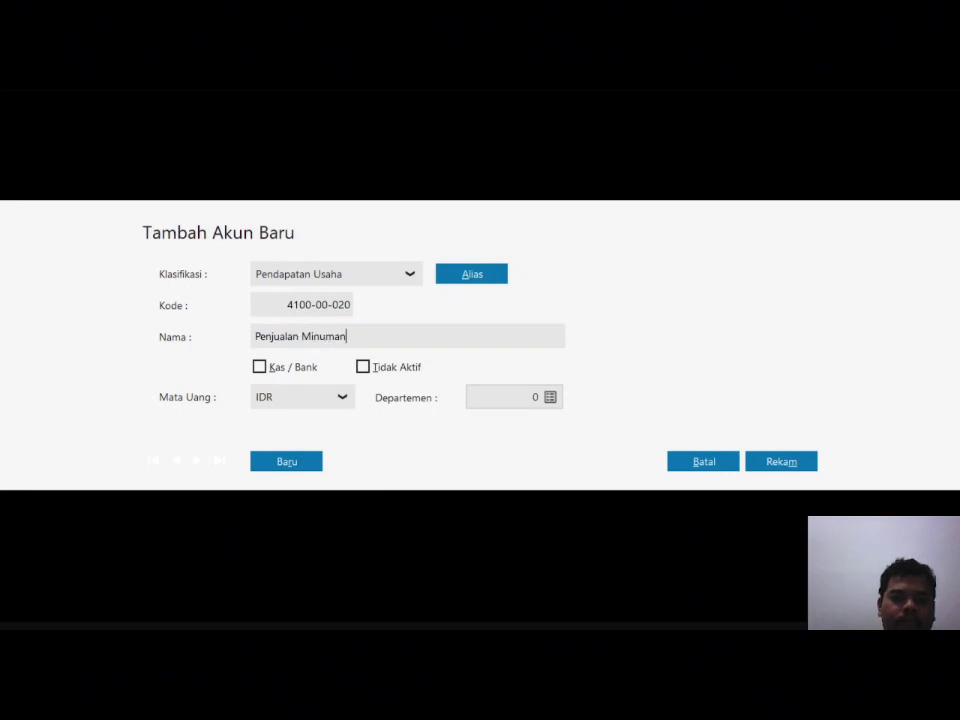
pyautogui.click(782, 462)
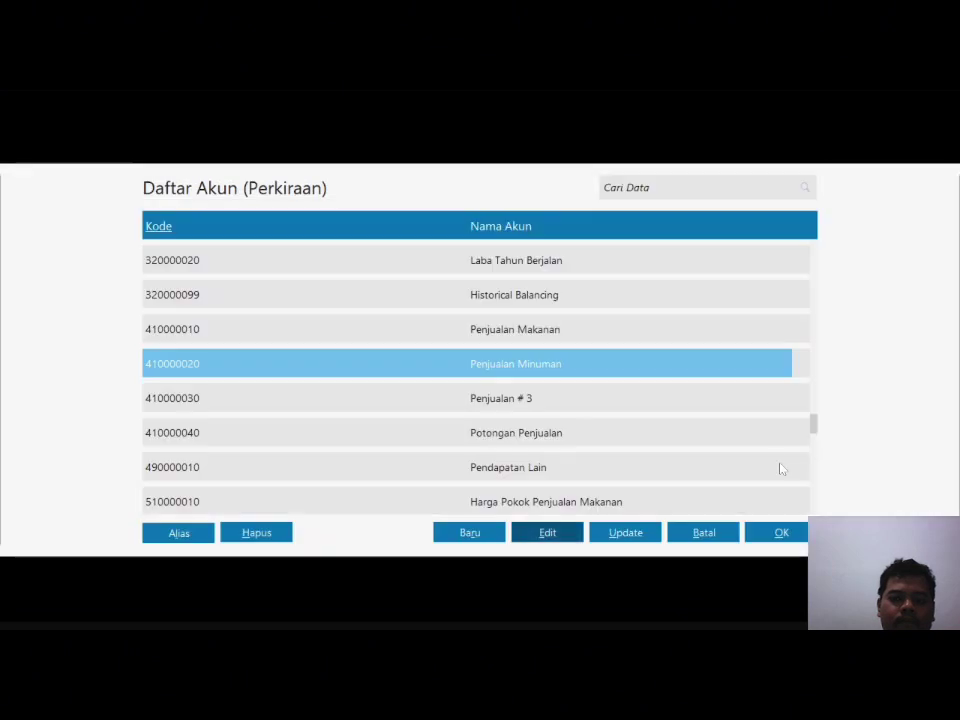
pyautogui.click(761, 538)
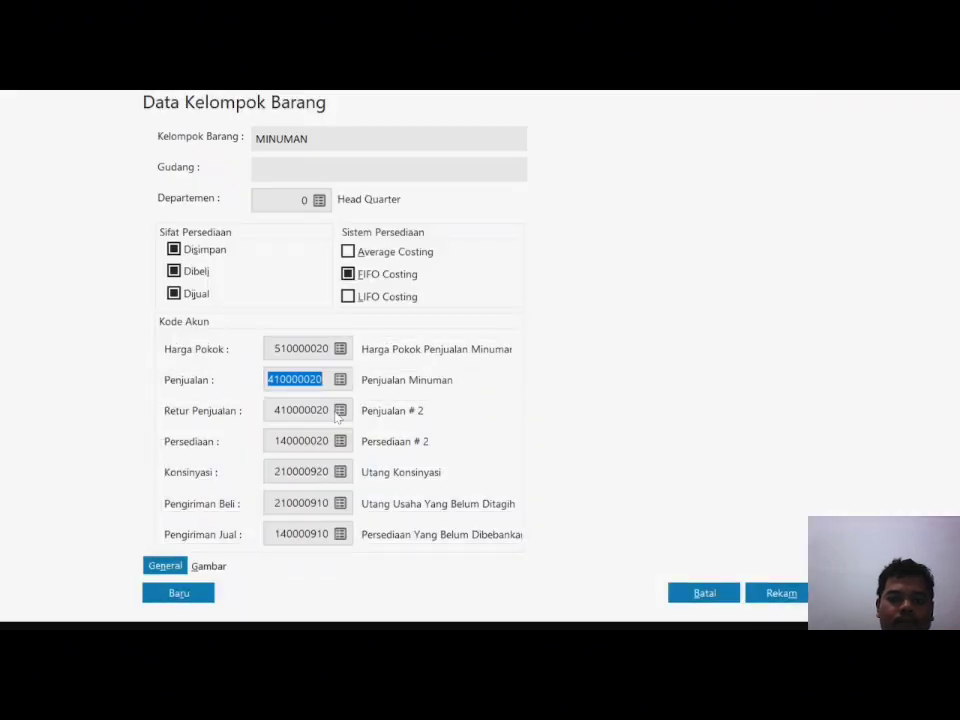
# Step: Use 410000020 for sales returns; rename Persediaan # 2 to 'Persediaan Minuman' as inventory account
pyautogui.click(336, 413)
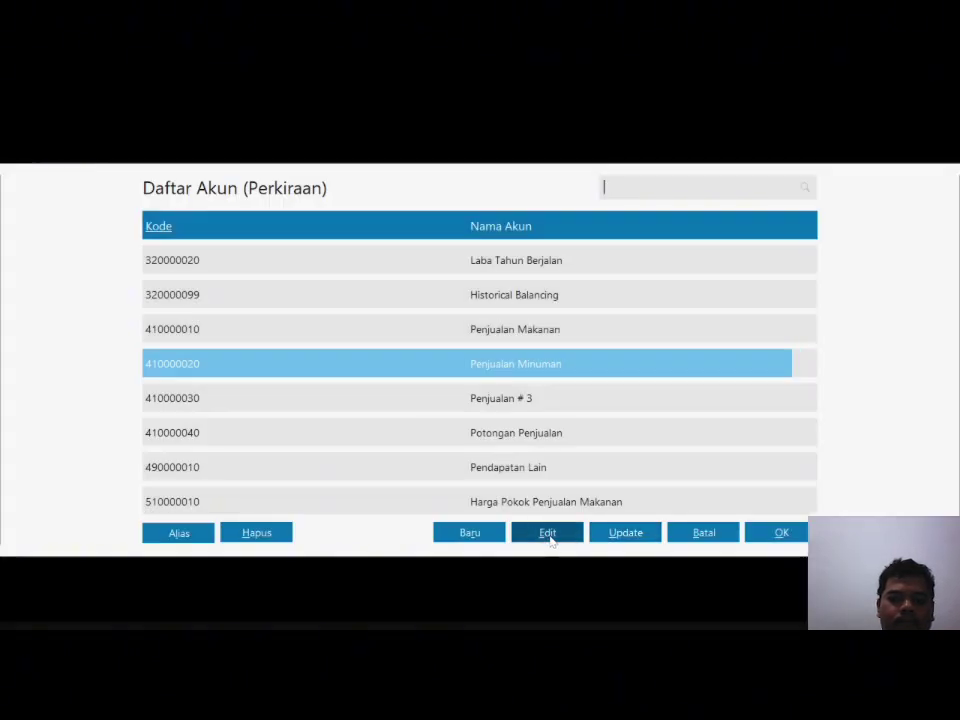
pyautogui.click(765, 538)
pyautogui.click(338, 440)
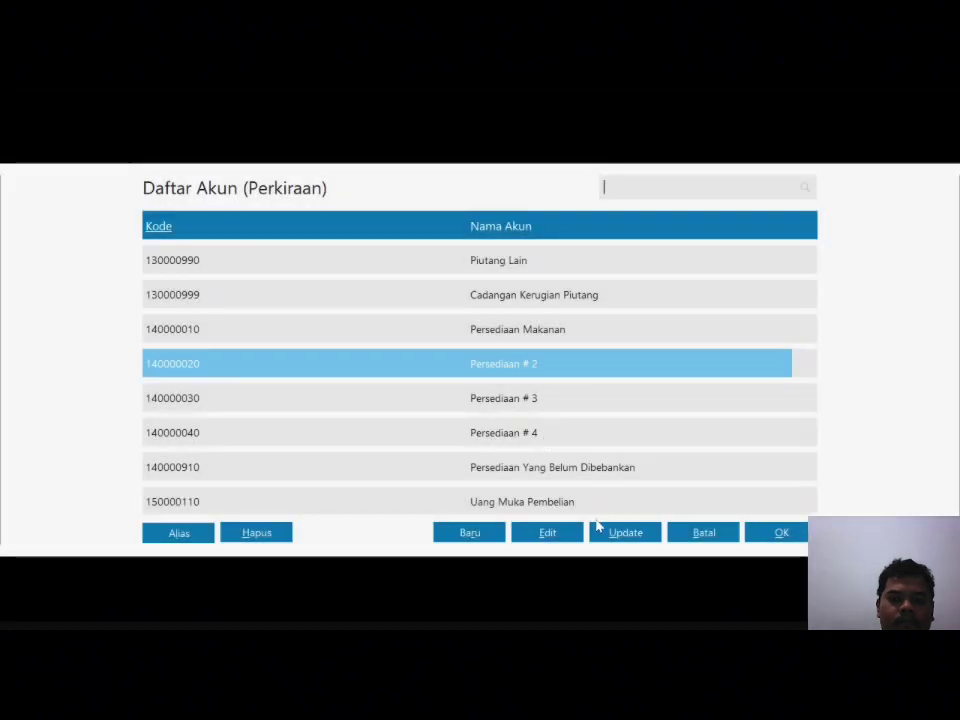
pyautogui.click(547, 532)
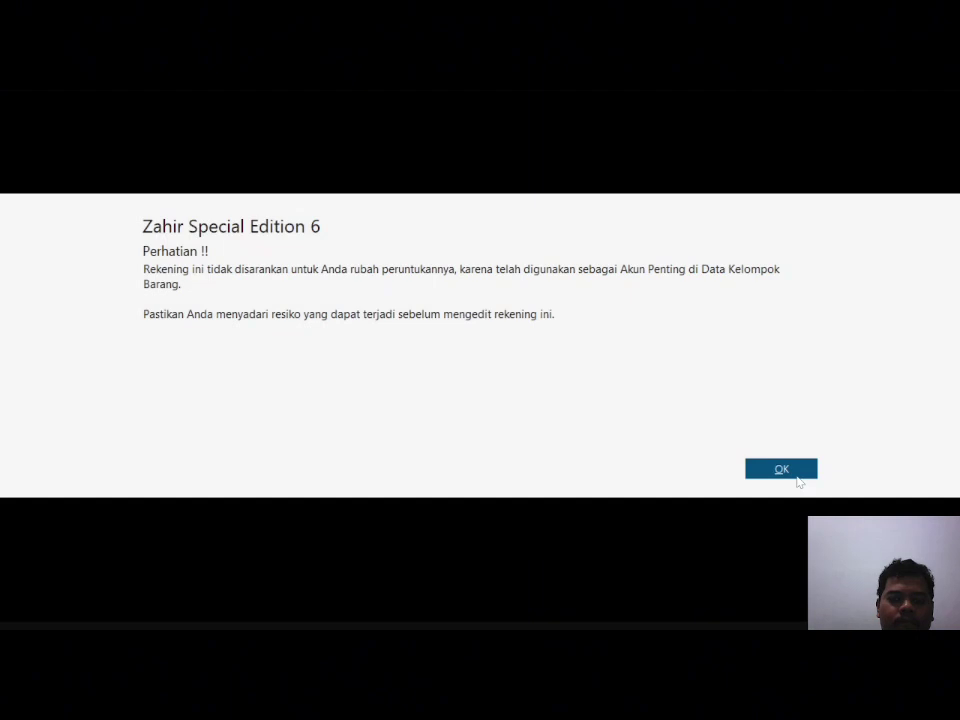
pyautogui.click(781, 469)
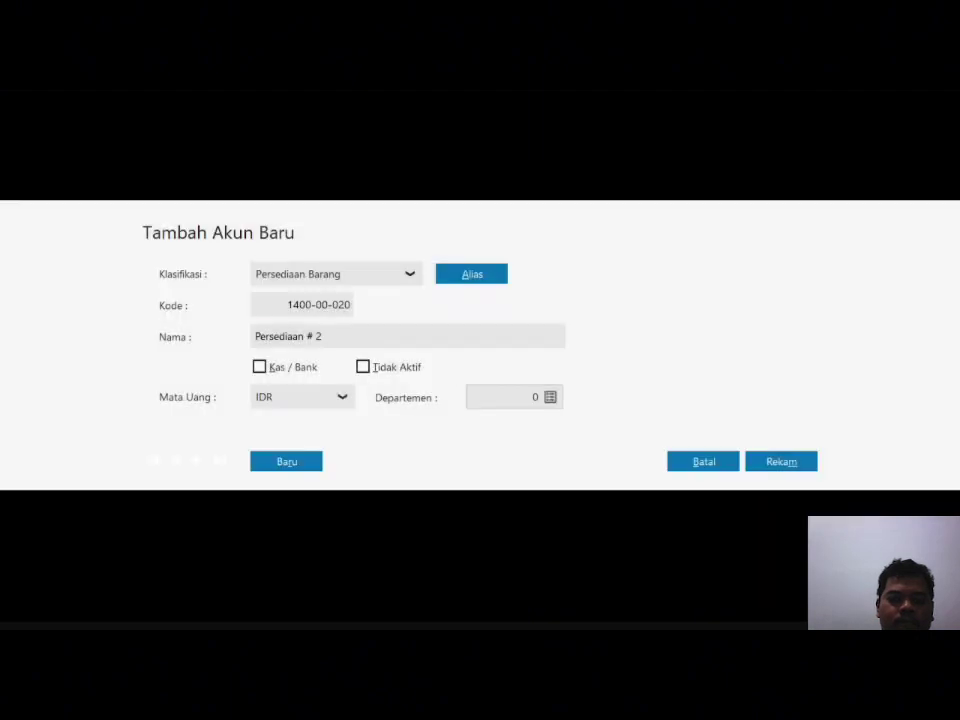
pyautogui.write('Minuman')
pyautogui.click(784, 461)
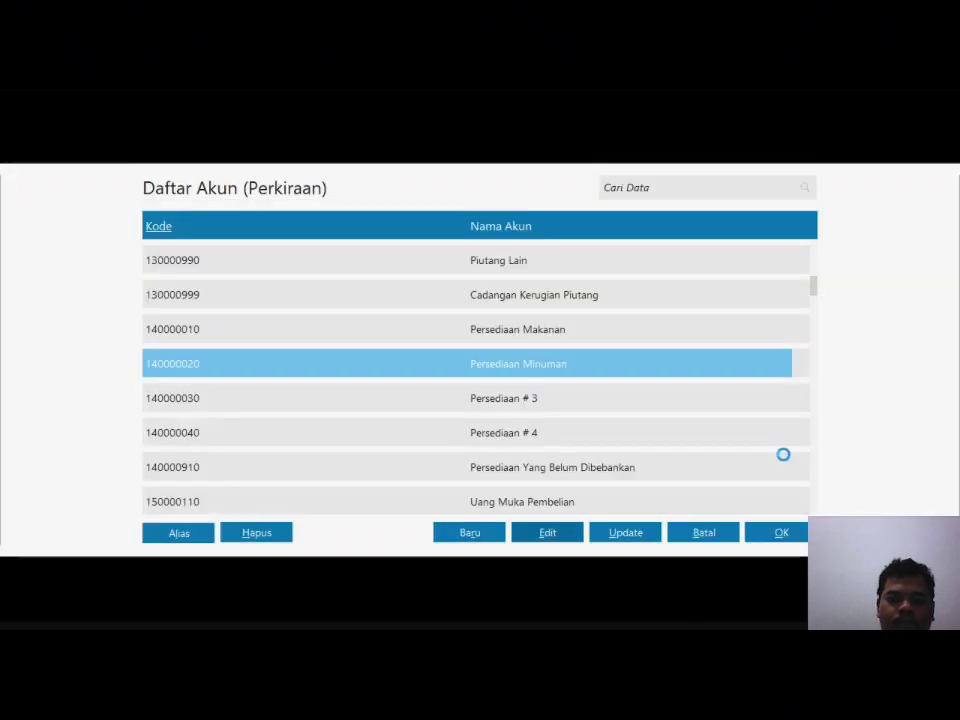
pyautogui.click(776, 531)
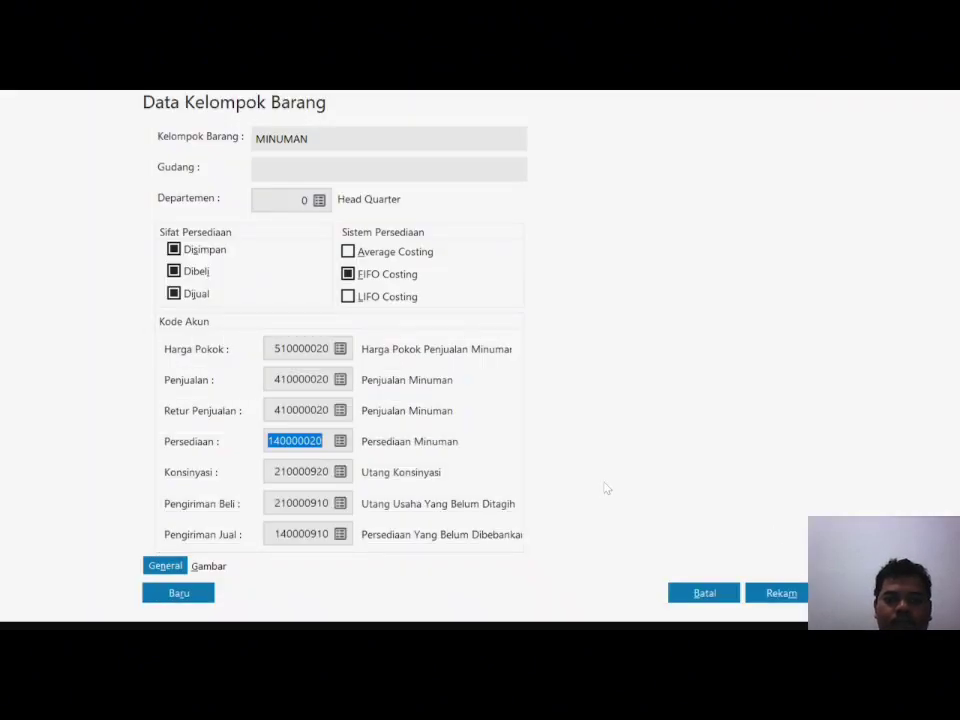
# Step: Save the MINUMAN group, apply its account codes to all products, and open inventory
pyautogui.click(787, 597)
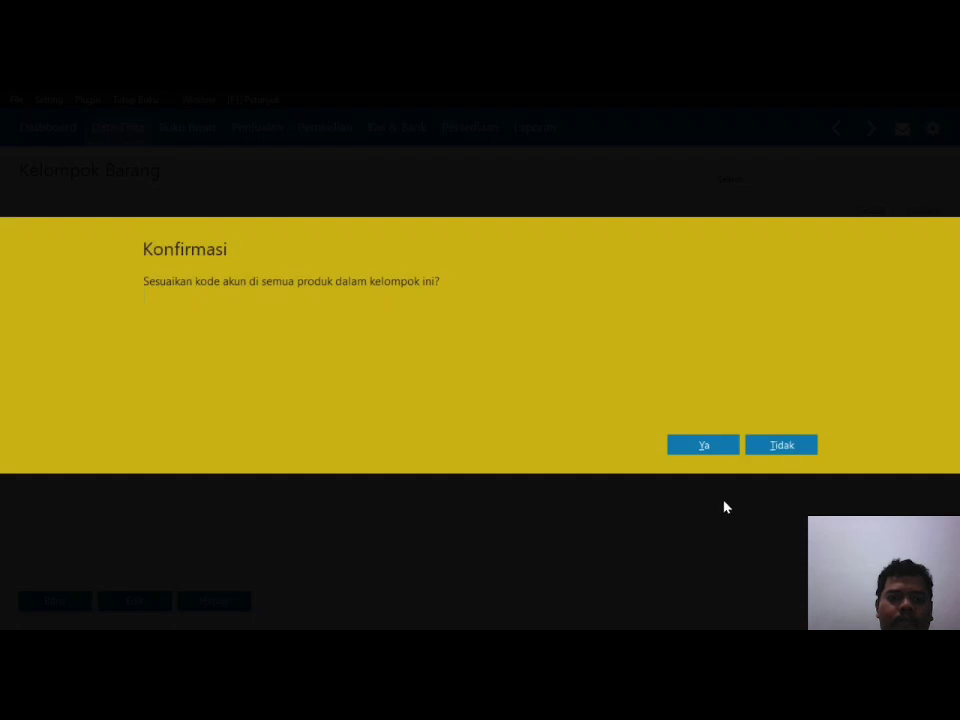
pyautogui.click(702, 447)
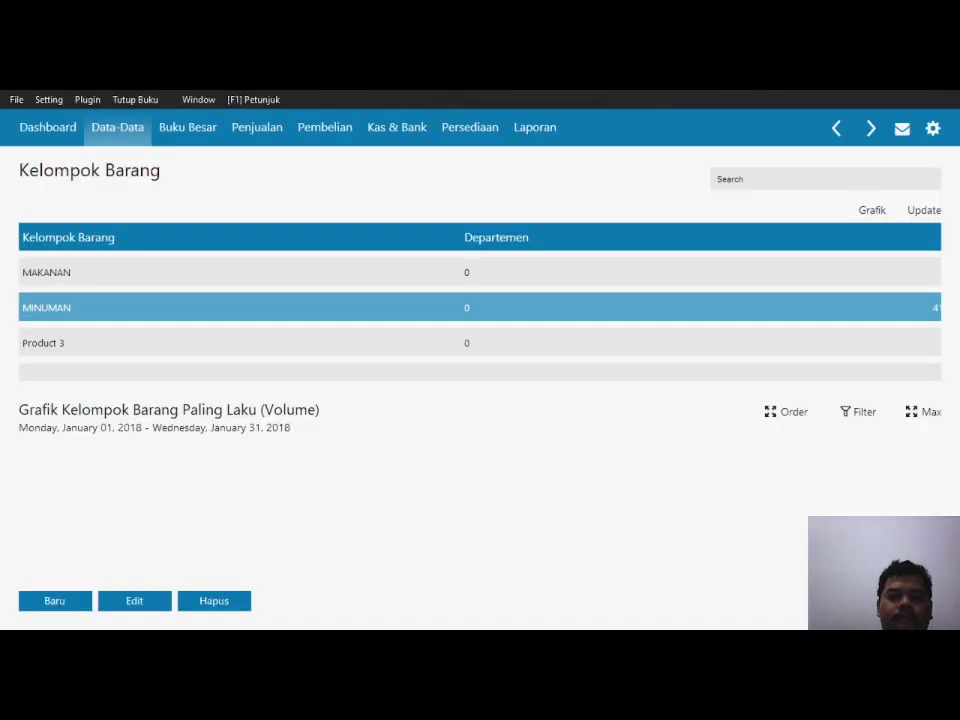
pyautogui.press('Escape')
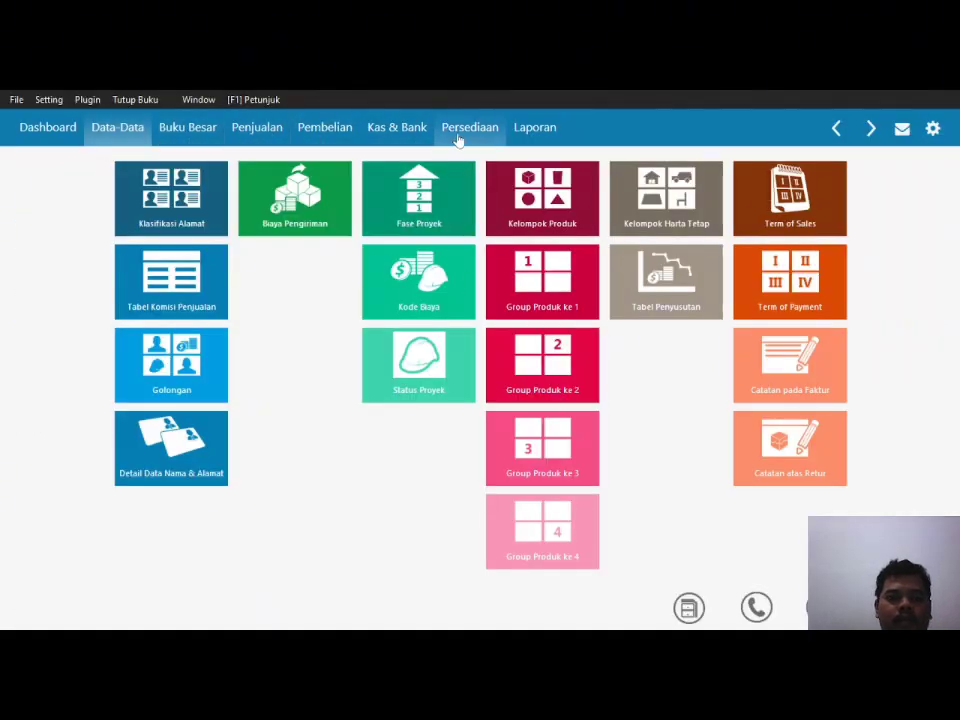
pyautogui.click(458, 137)
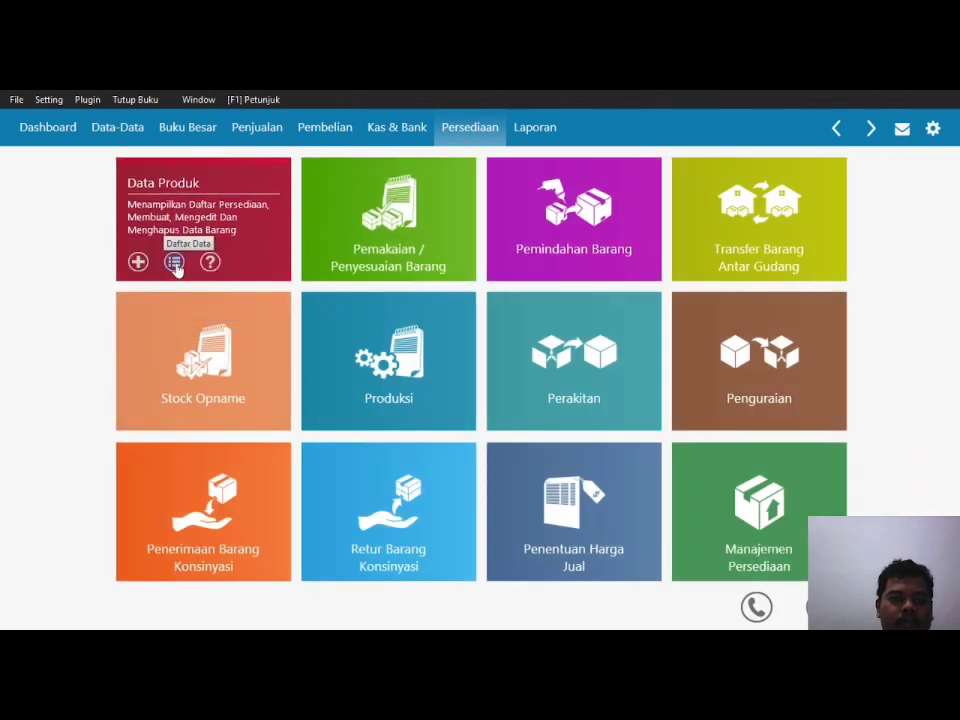
# Step: Enter product BMN-001 'TEH GELAS' in the MINUMAN group with Pcs as the reporting unit
pyautogui.click(175, 263)
pyautogui.scroll(-1, 150, 455)
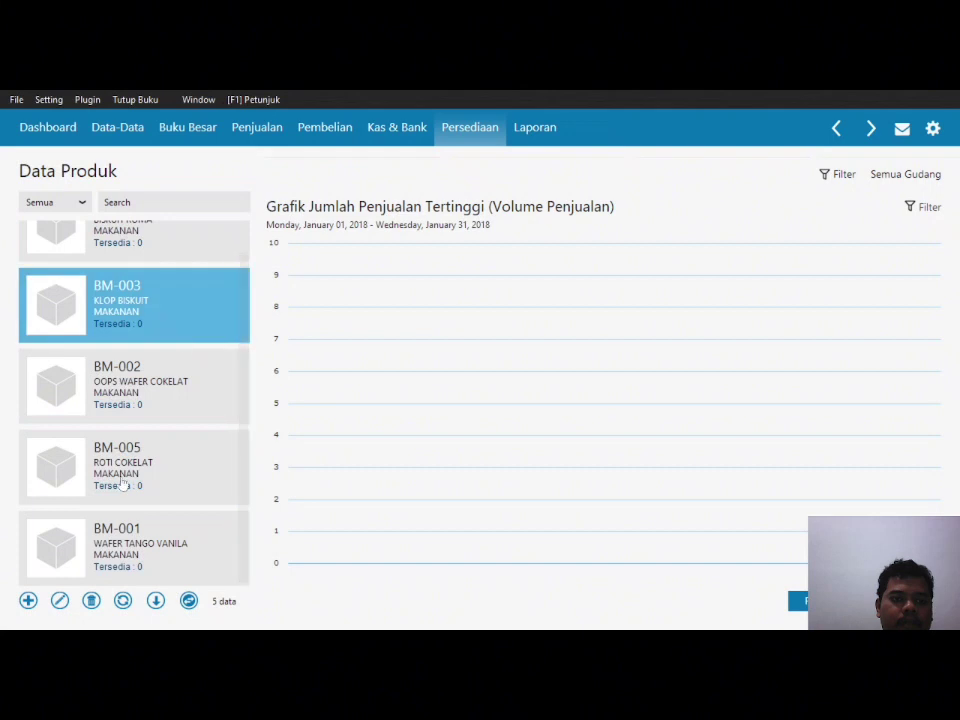
pyautogui.click(29, 601)
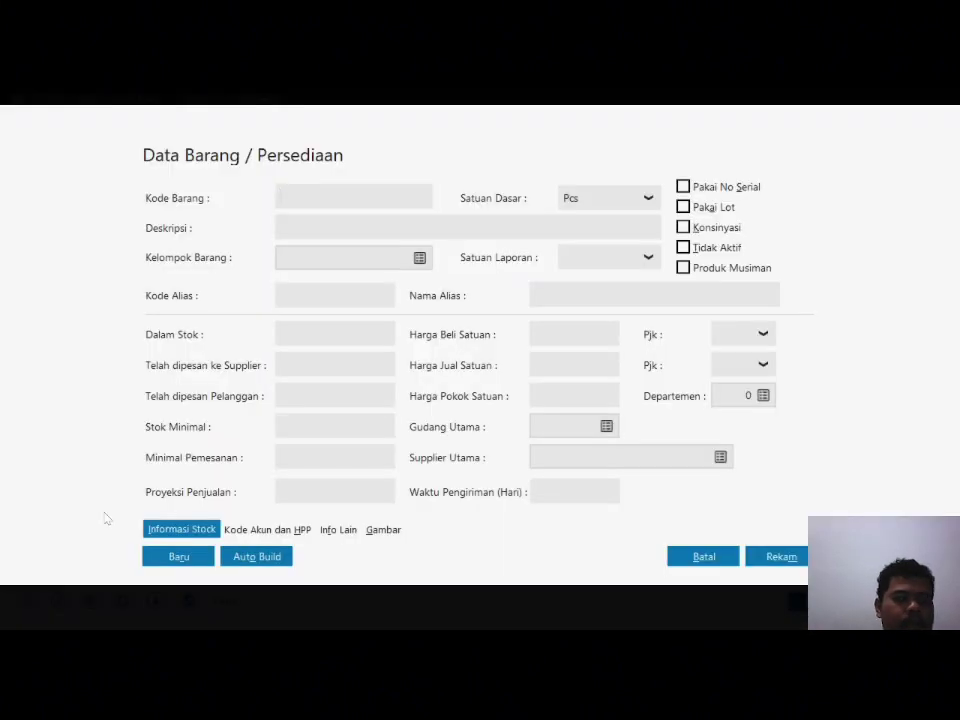
pyautogui.write('BMN-001')
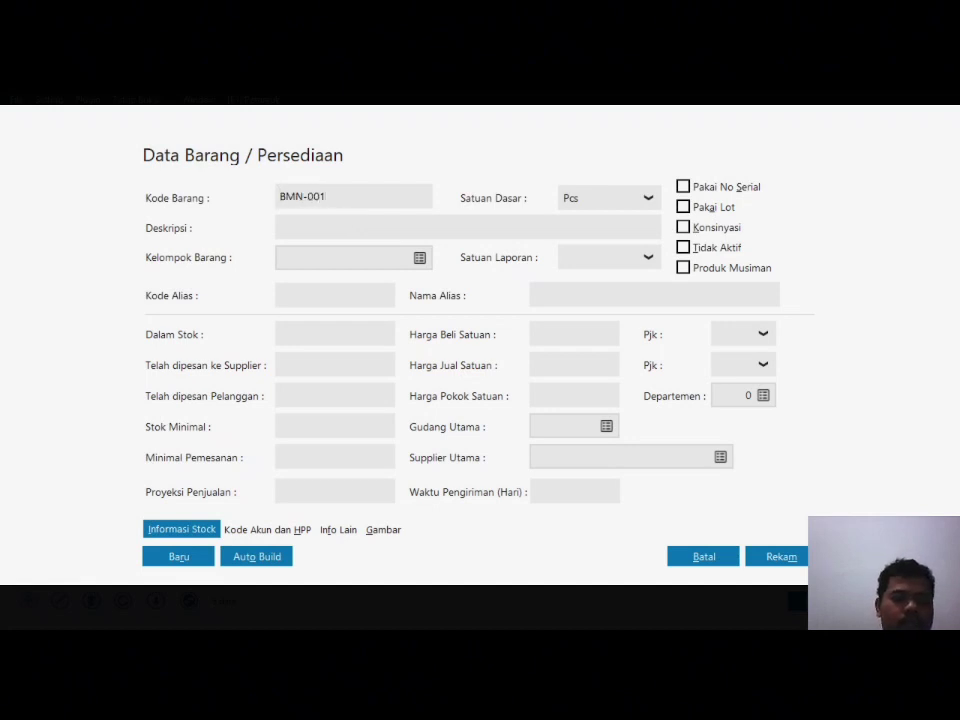
pyautogui.press('Tab')
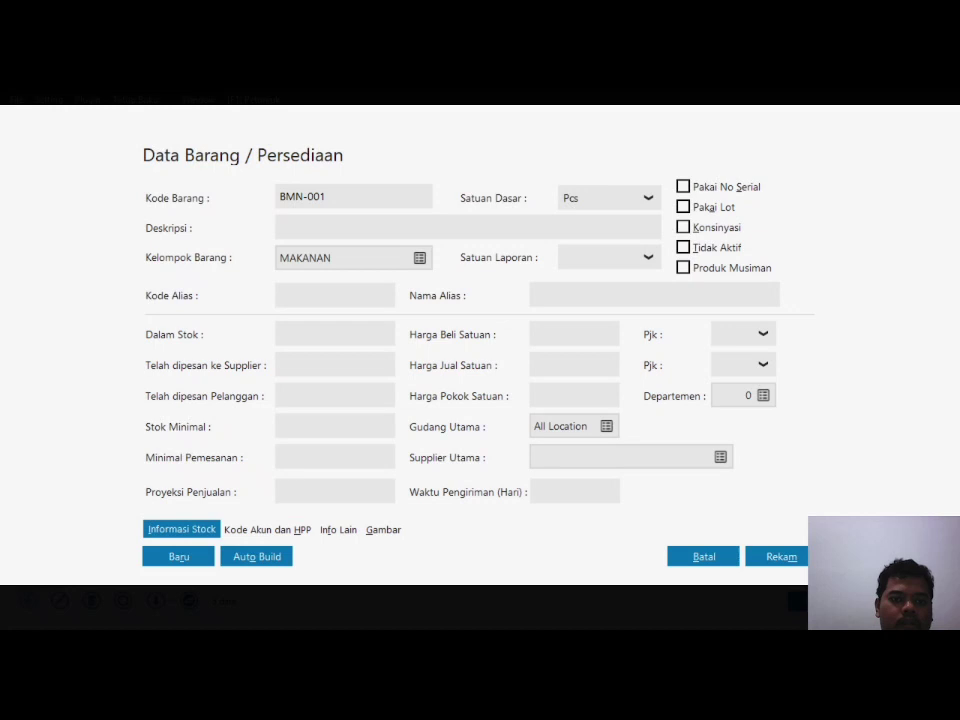
pyautogui.write('TEH GELAS')
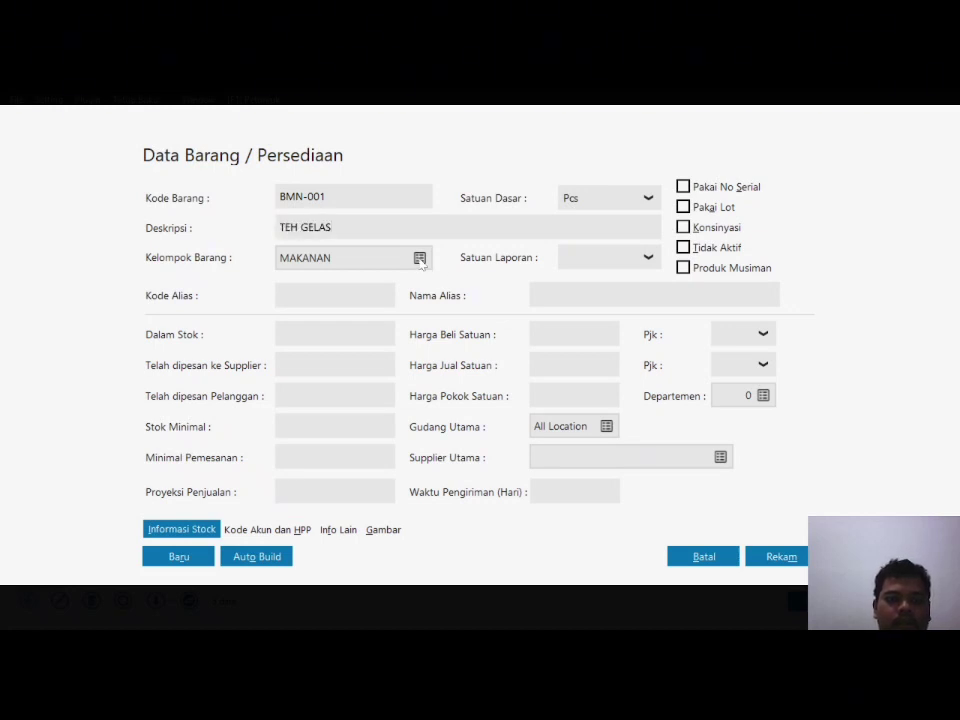
pyautogui.click(420, 258)
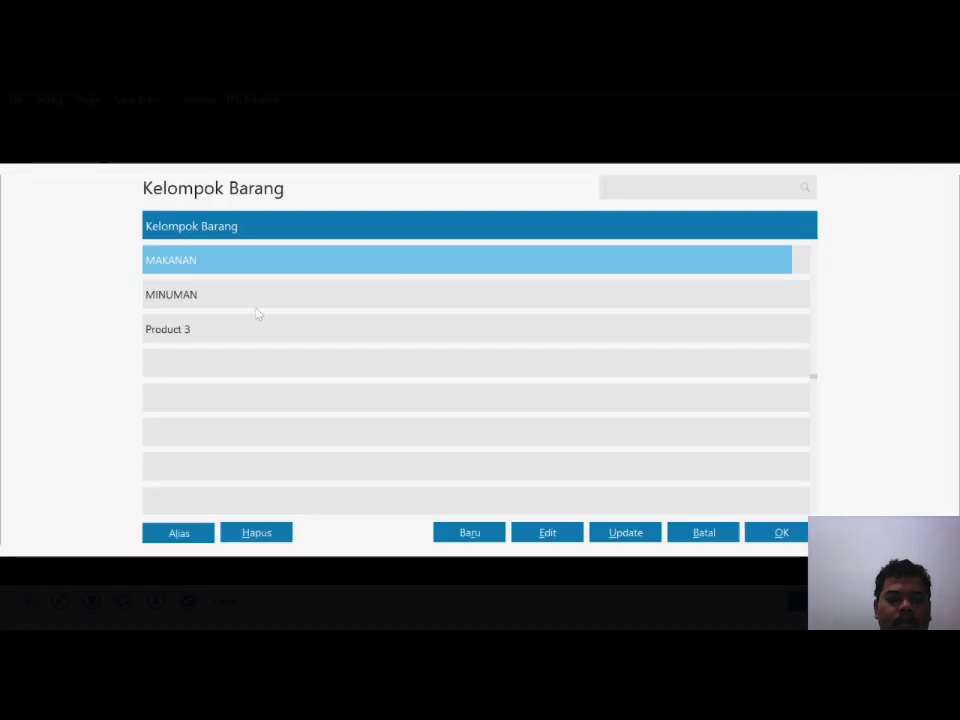
pyautogui.click(257, 296)
pyautogui.click(781, 533)
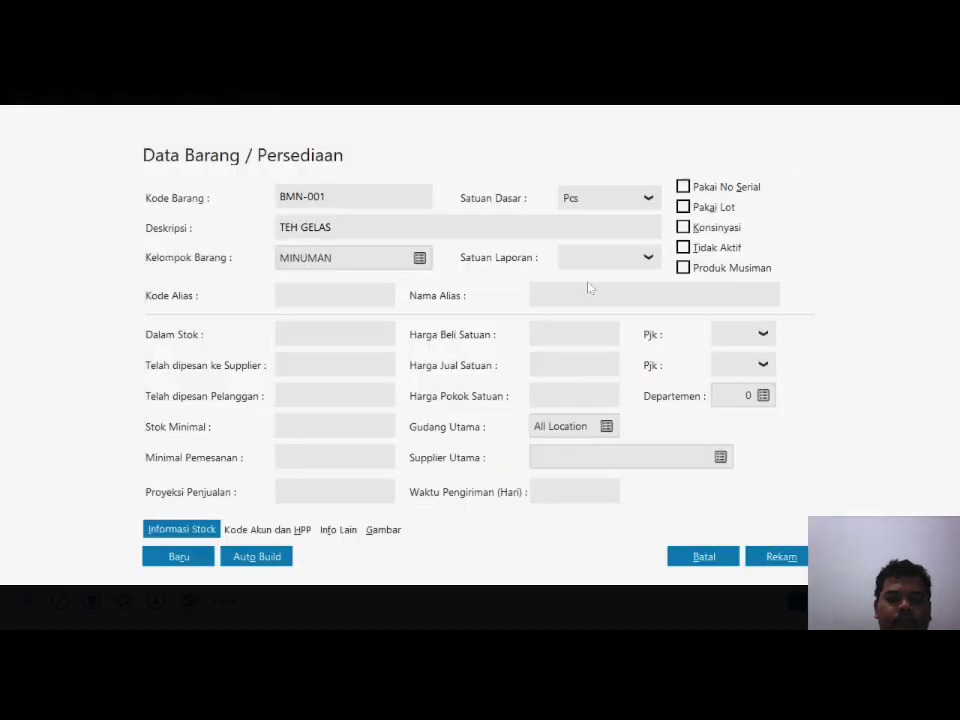
pyautogui.click(650, 263)
pyautogui.click(587, 309)
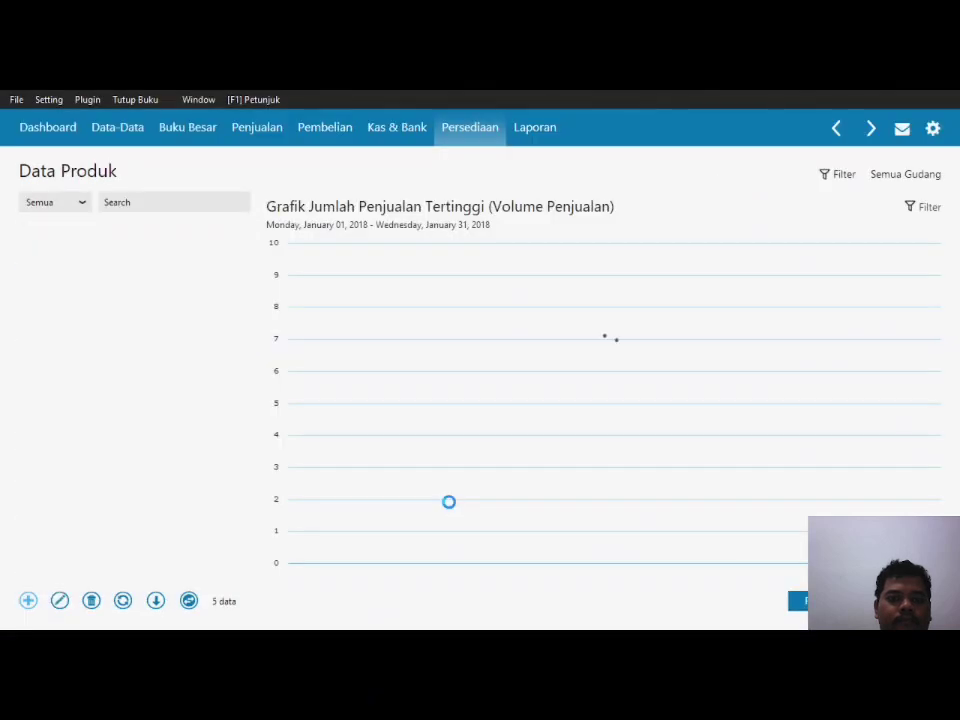
# Step: Enter product BMN-002 'VITA JELLY DRINK' and check its Pcs reporting unit
pyautogui.click(28, 601)
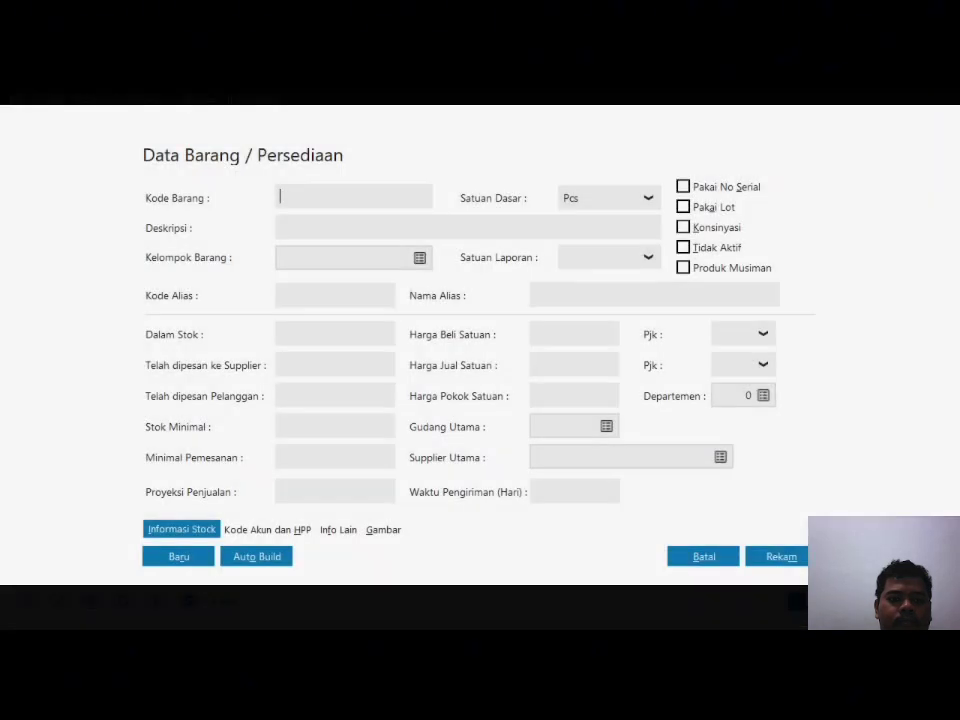
pyautogui.write('BMN-002')
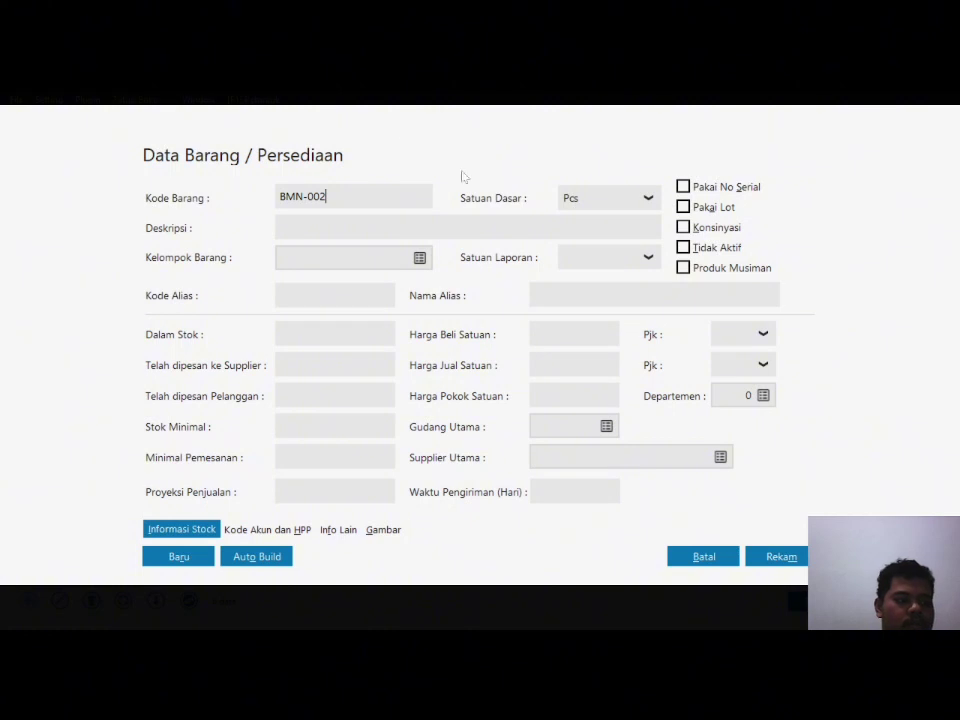
pyautogui.press('Tab')
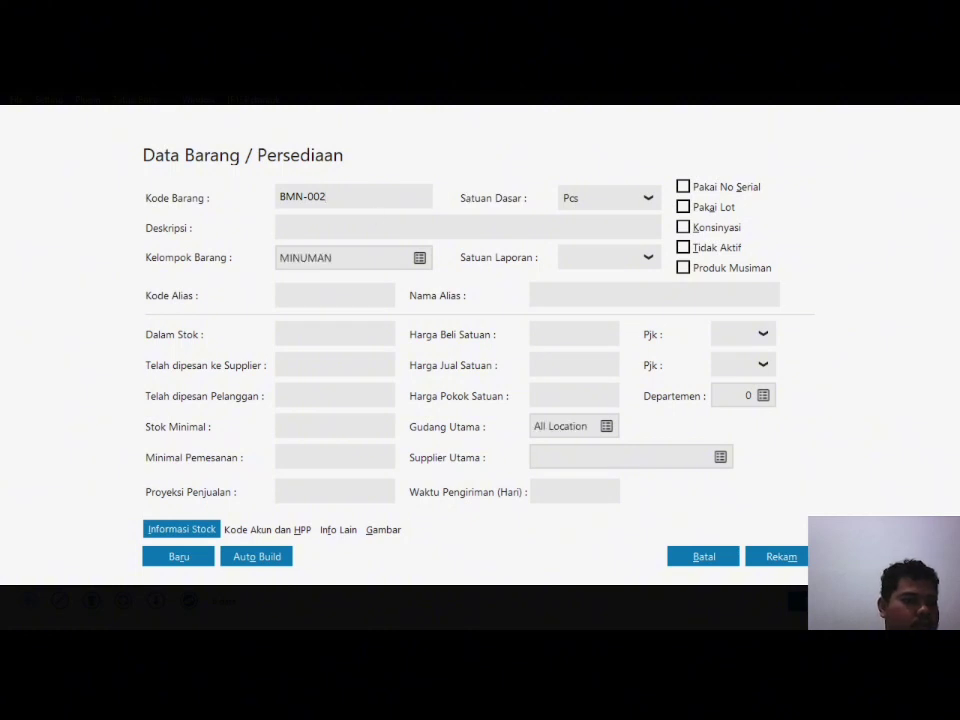
pyautogui.write('VIT')
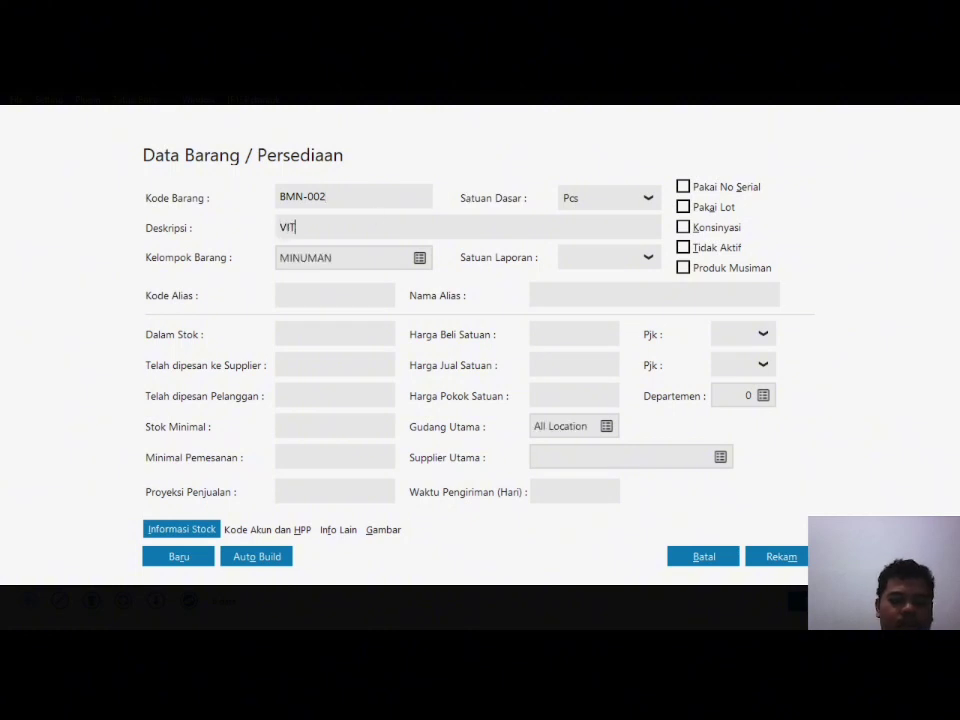
pyautogui.write('A JELLY DRINK')
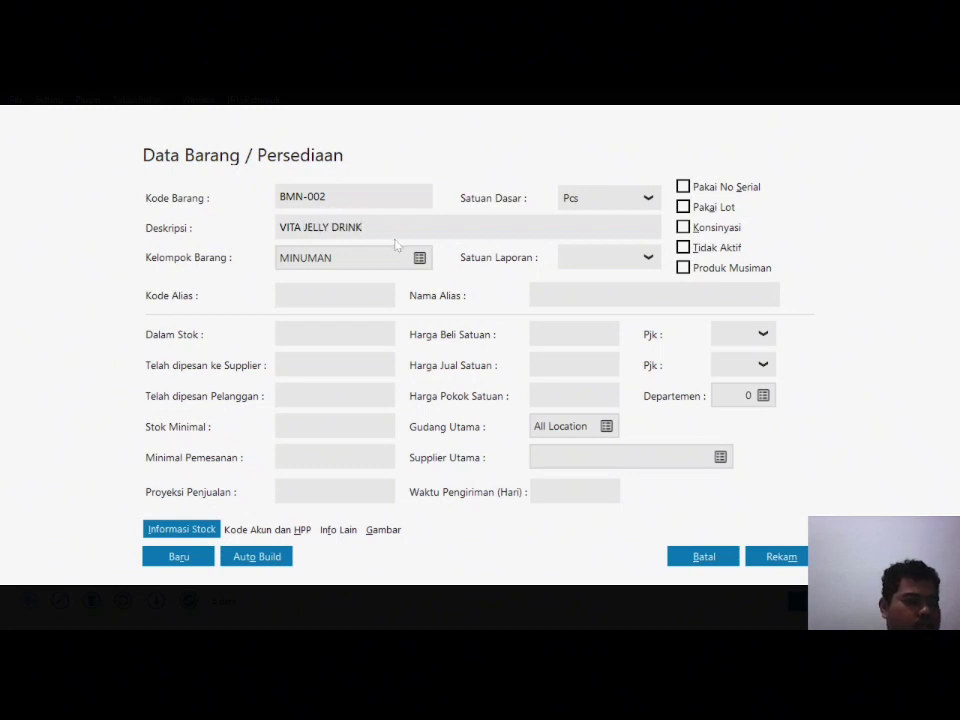
pyautogui.click(642, 260)
pyautogui.click(620, 314)
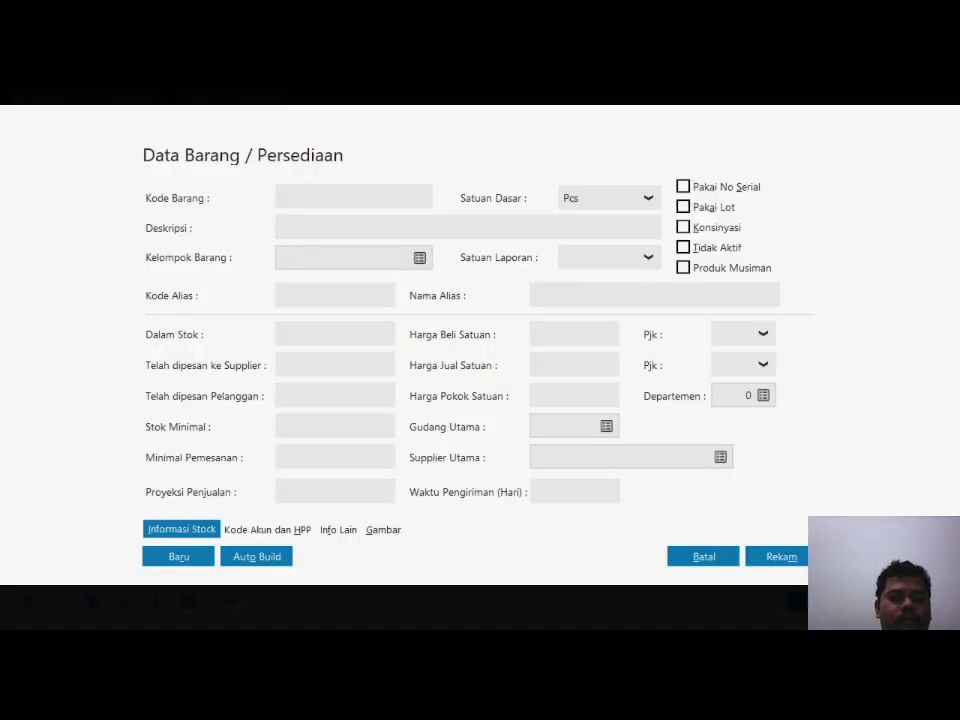
# Step: Enter product code BMN-003 with description VIT BOTOL 330ML and pick its reporting unit
pyautogui.write('BMN')
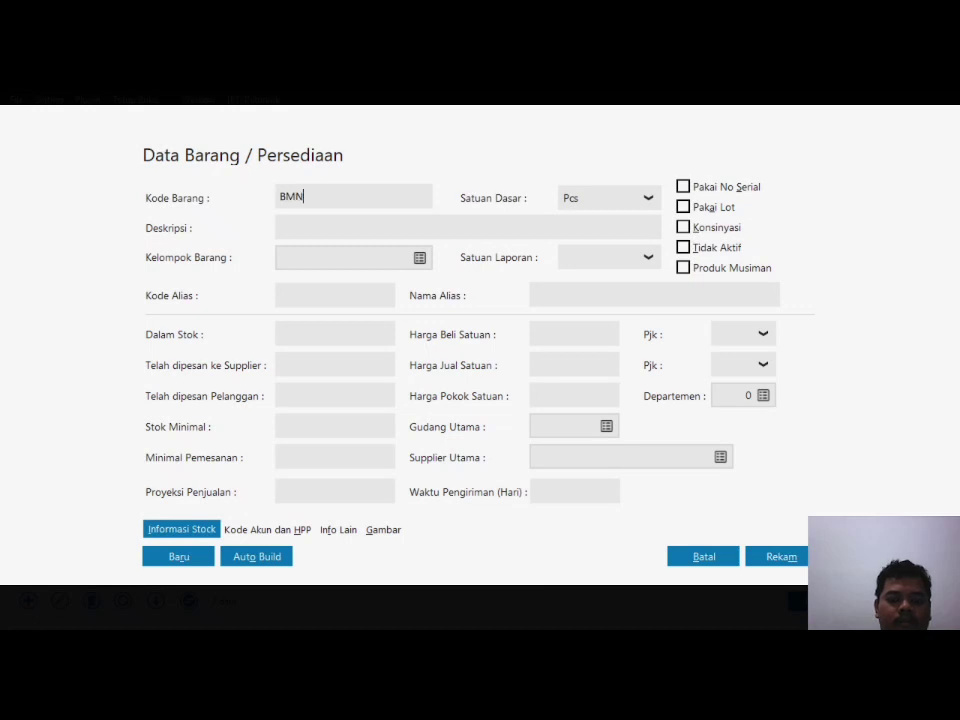
pyautogui.write('-003')
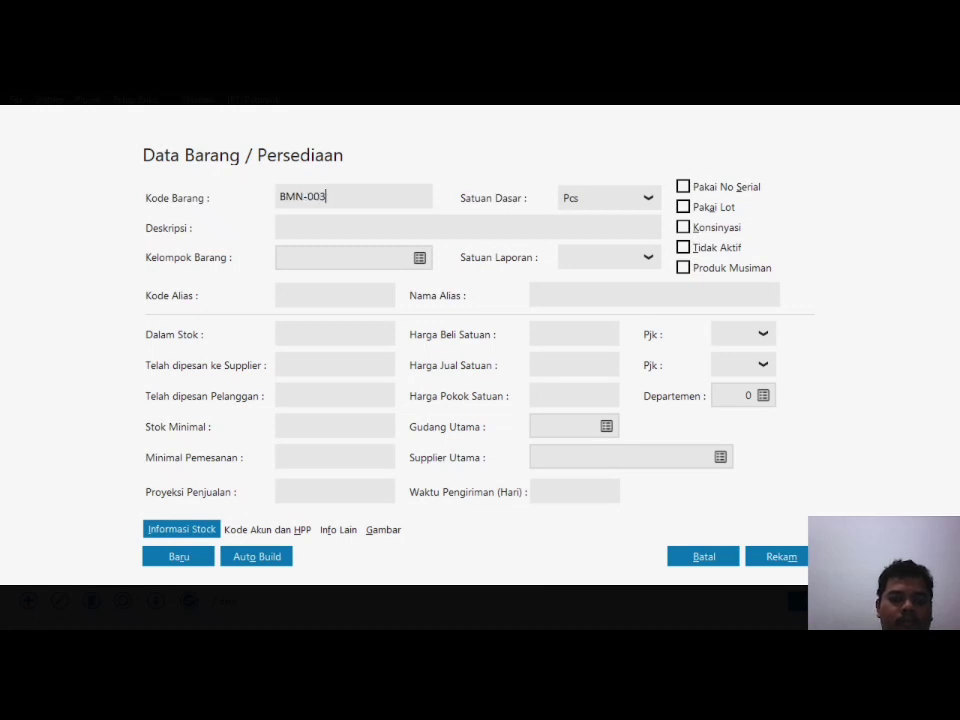
pyautogui.press('Tab')
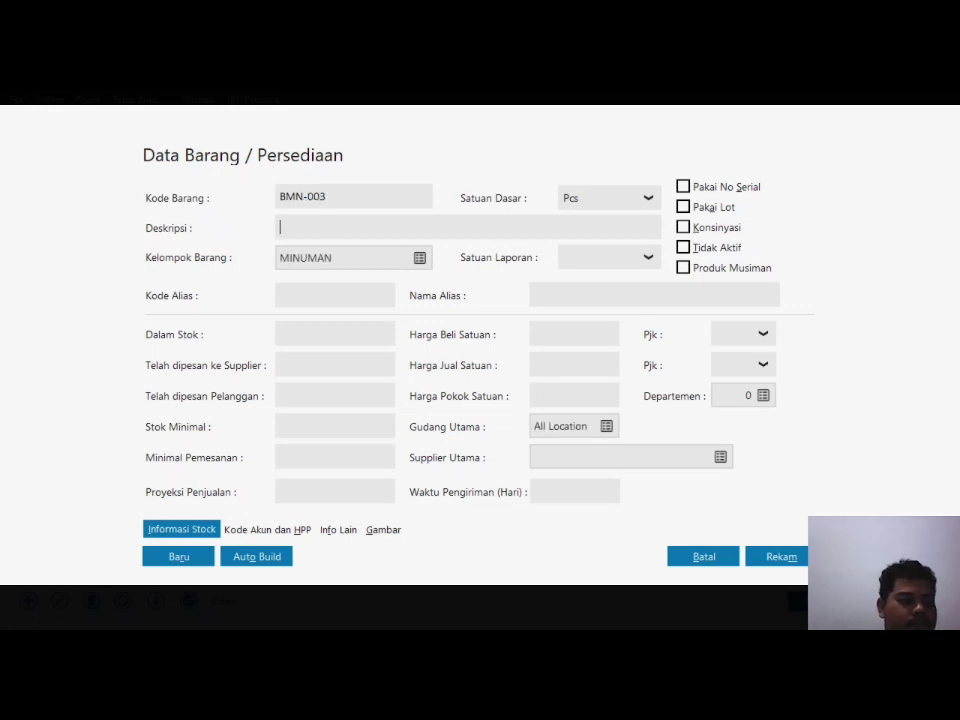
pyautogui.write('VIT BO')
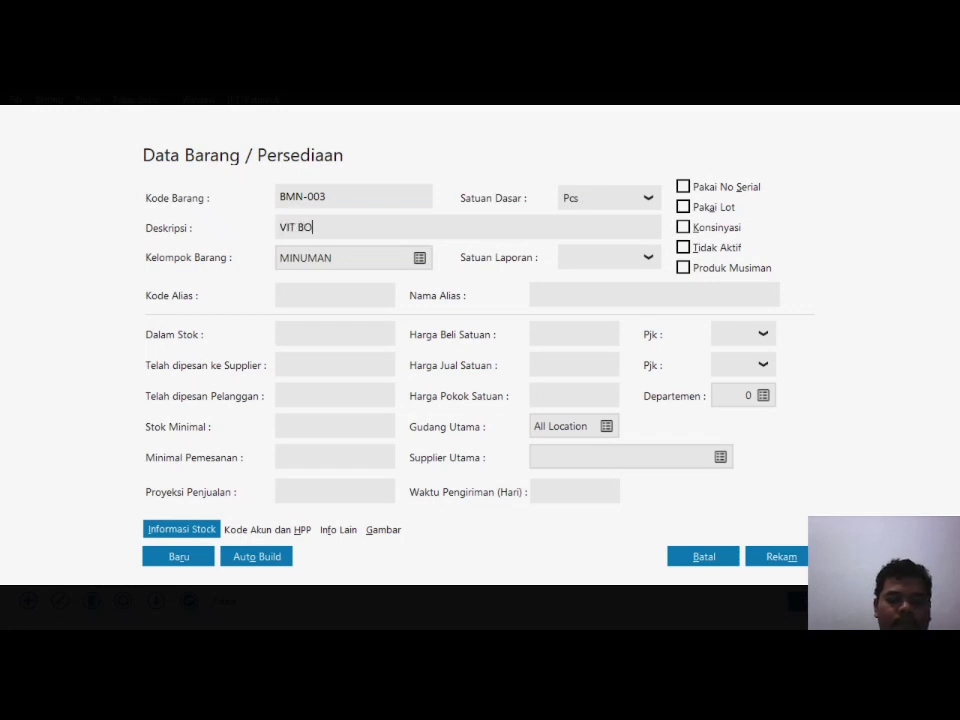
pyautogui.write('TOL 330ML')
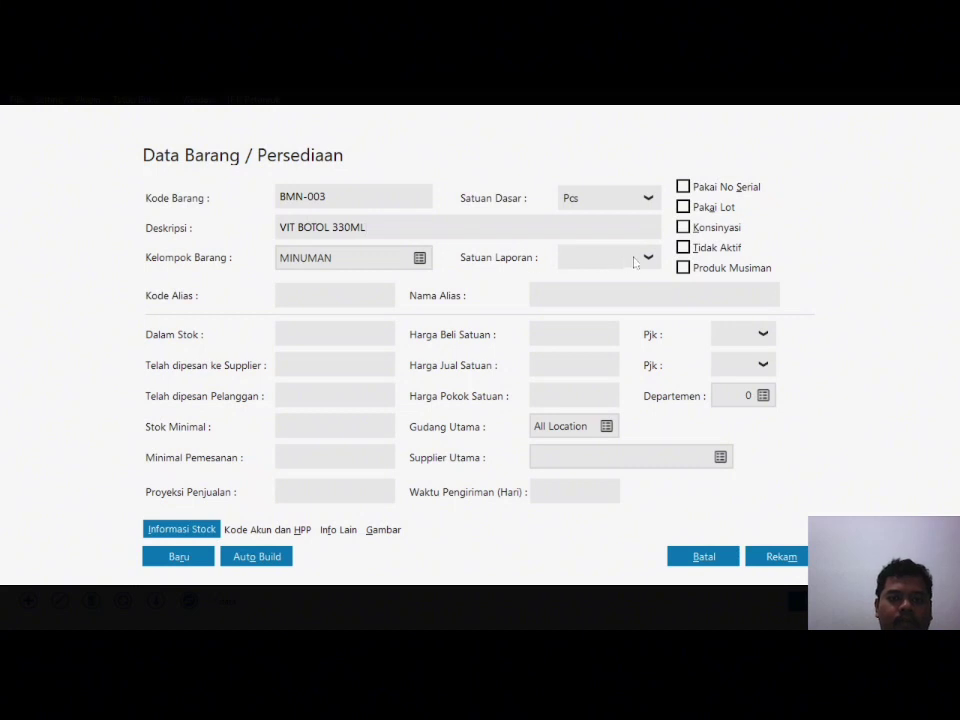
pyautogui.click(636, 261)
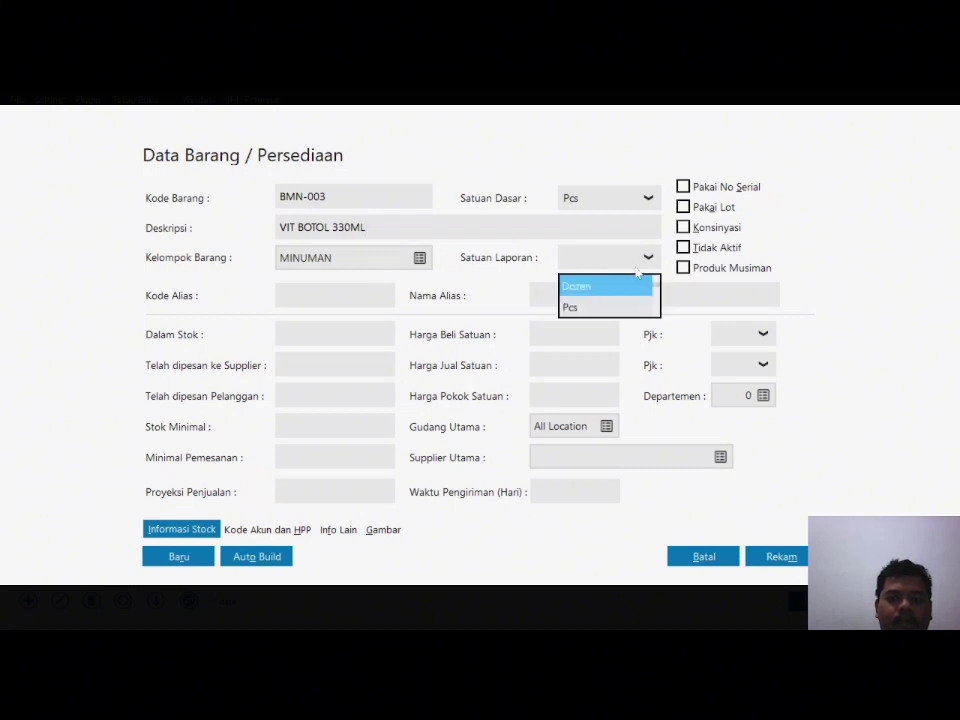
pyautogui.click(626, 336)
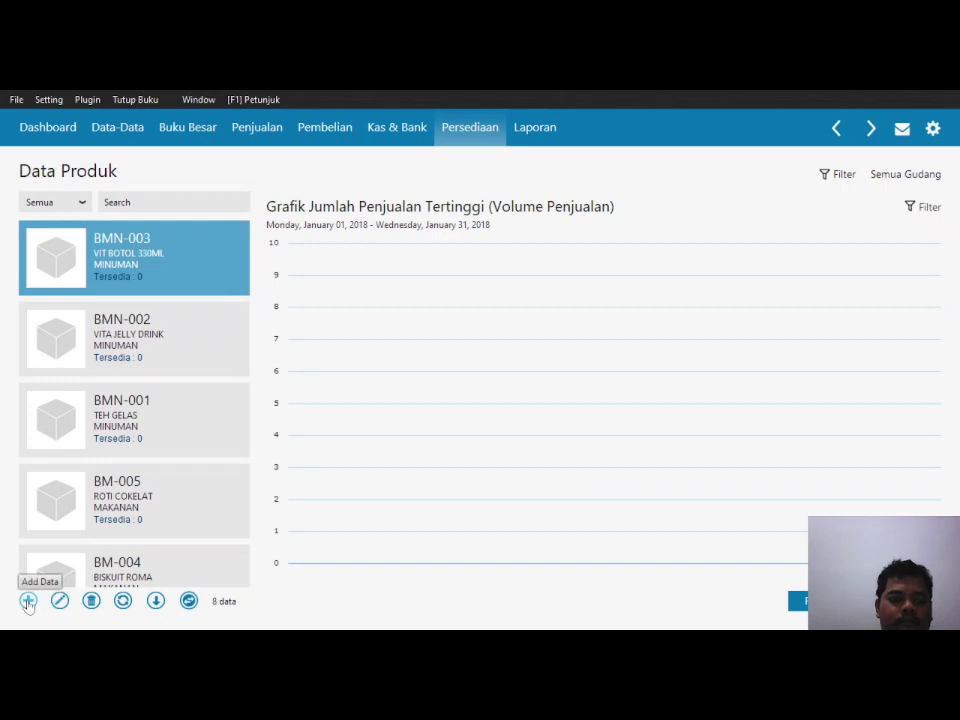
# Step: Create product BMN-004 COCA COLA in the MINUMAN group with Pcs as reporting unit and save it
pyautogui.click(28, 601)
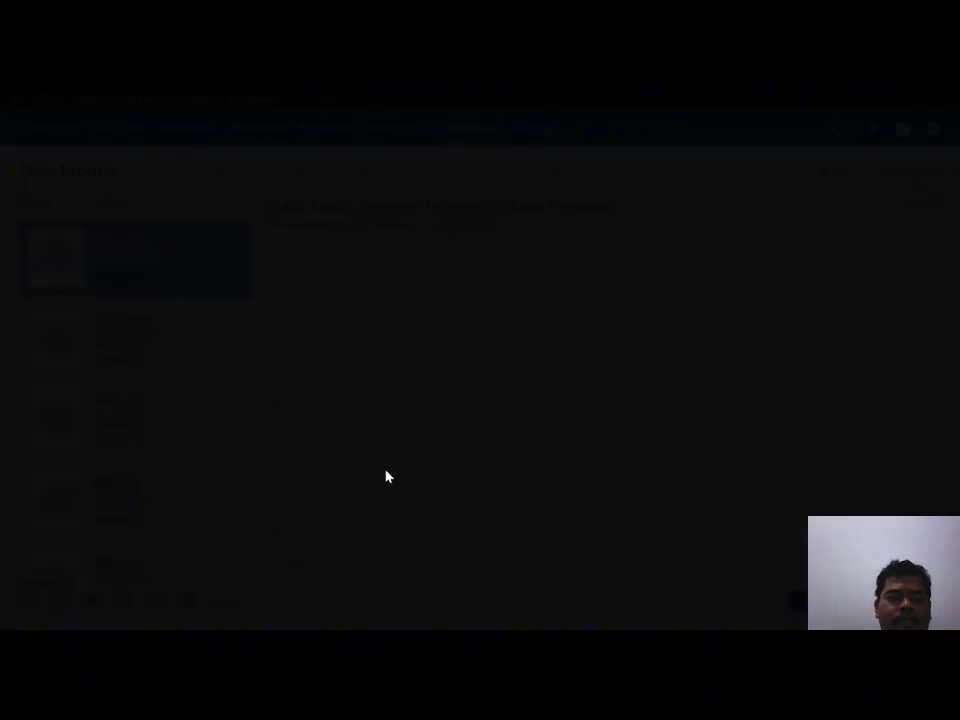
pyautogui.write('BMN')
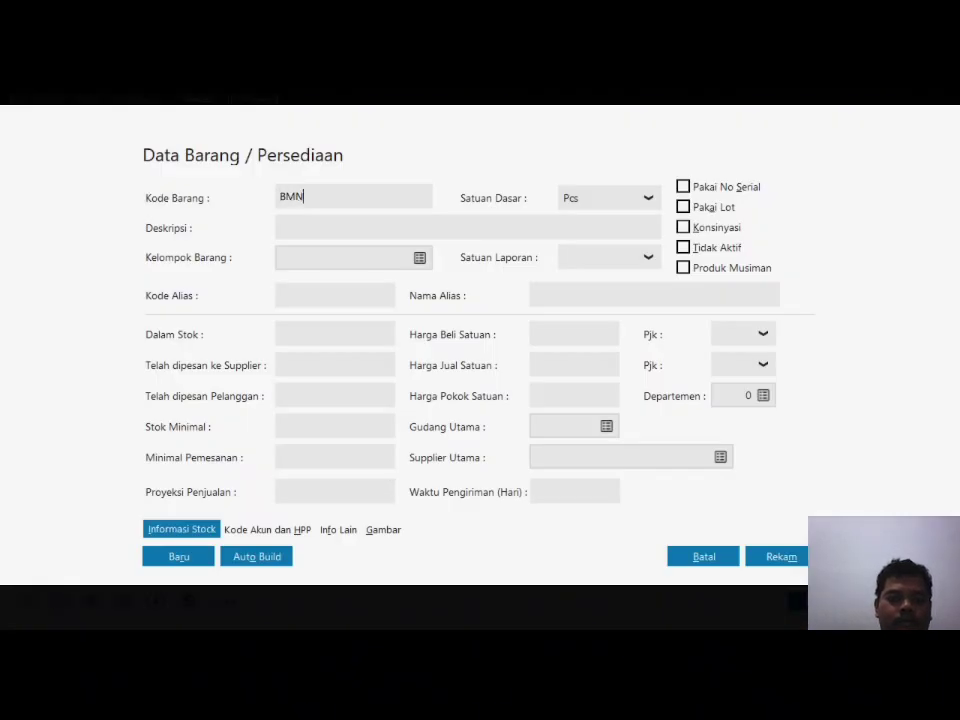
pyautogui.write('-004')
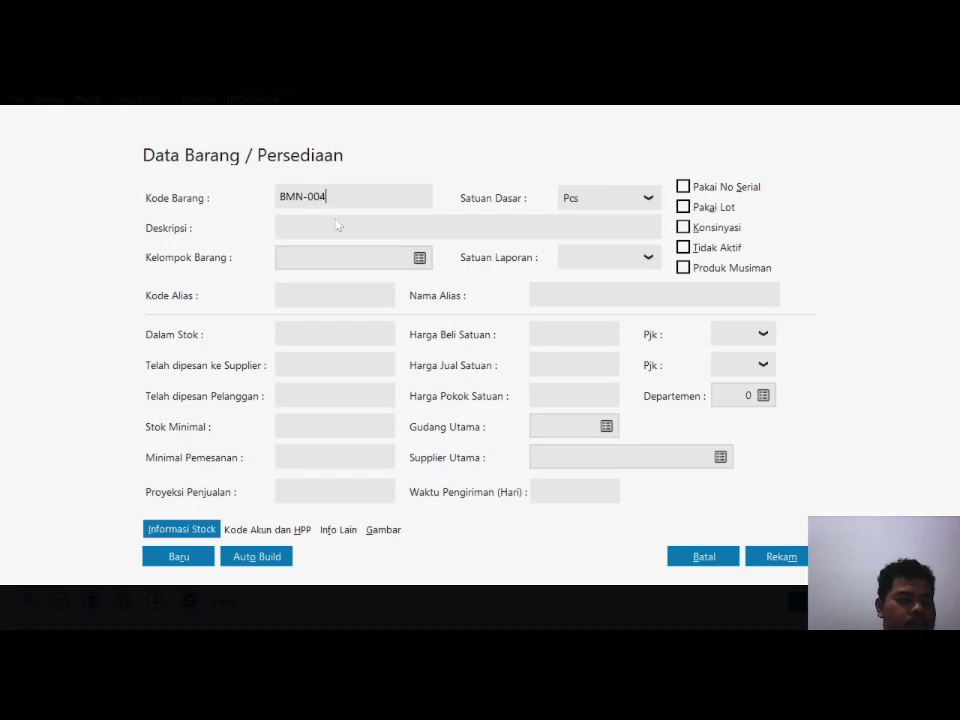
pyautogui.click(420, 258)
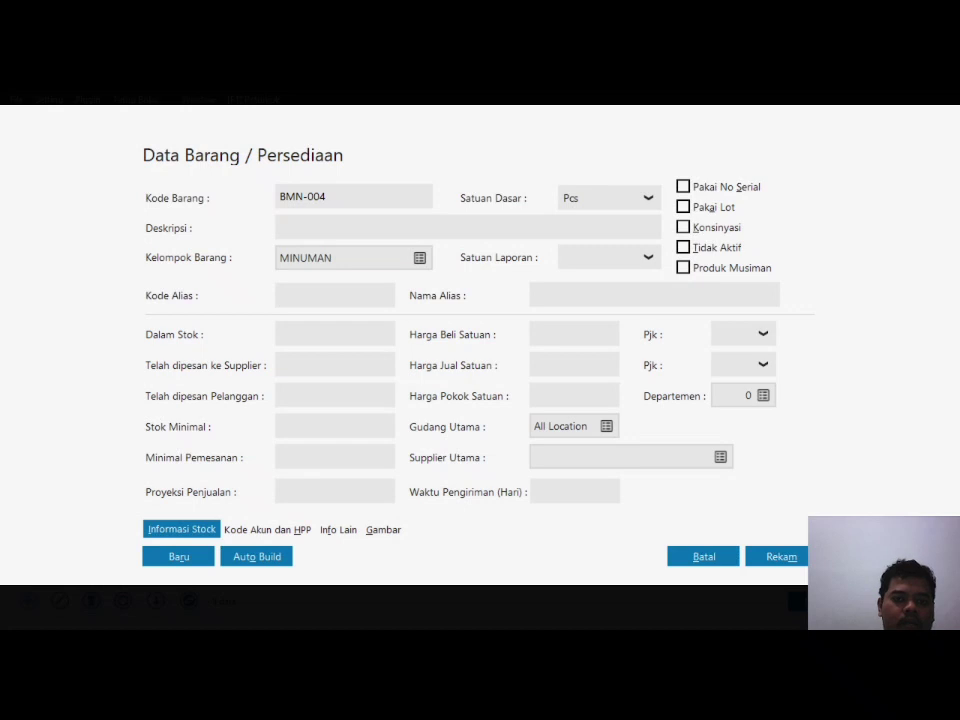
pyautogui.write('COCA COLA')
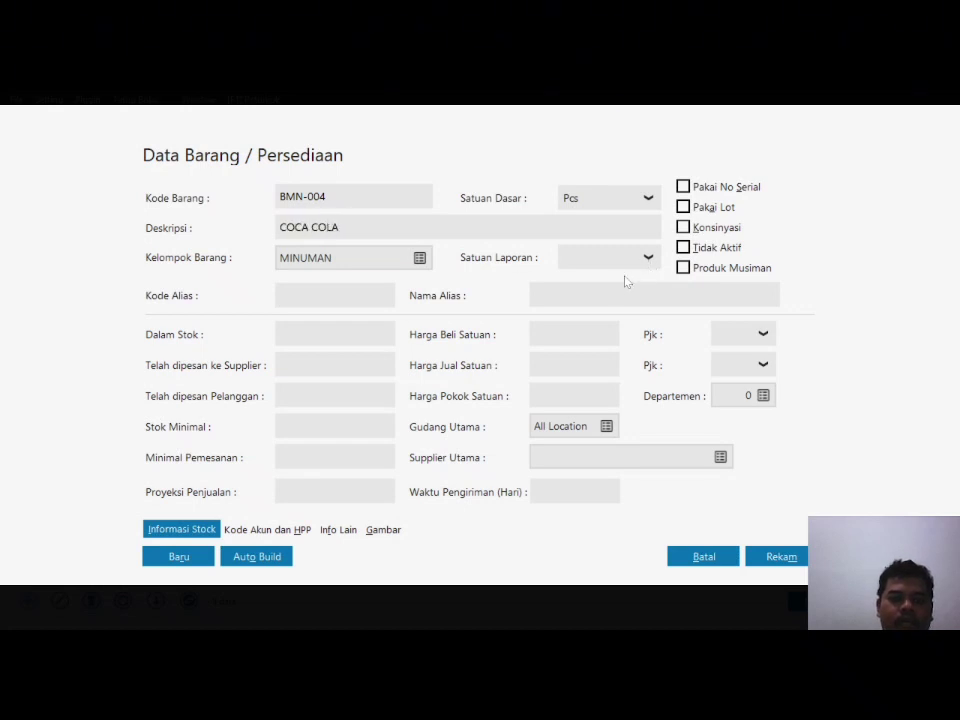
pyautogui.click(605, 258)
pyautogui.click(600, 283)
pyautogui.click(790, 557)
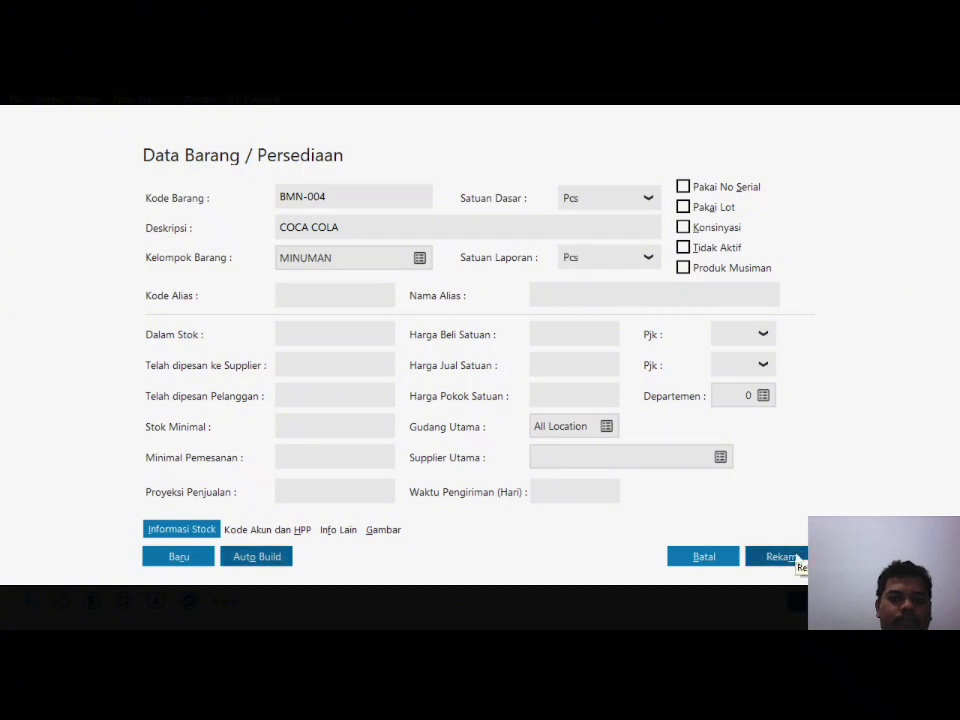
pyautogui.click(790, 557)
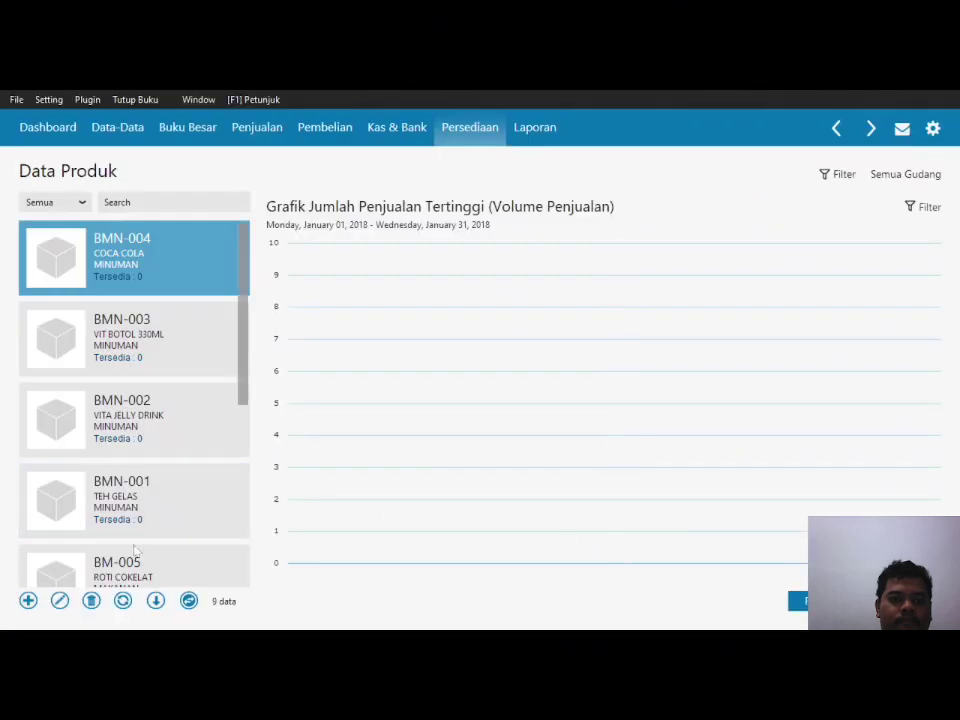
# Step: Save product BMN-005 FANTA with Pcs reporting unit, then close the product list
pyautogui.click(28, 601)
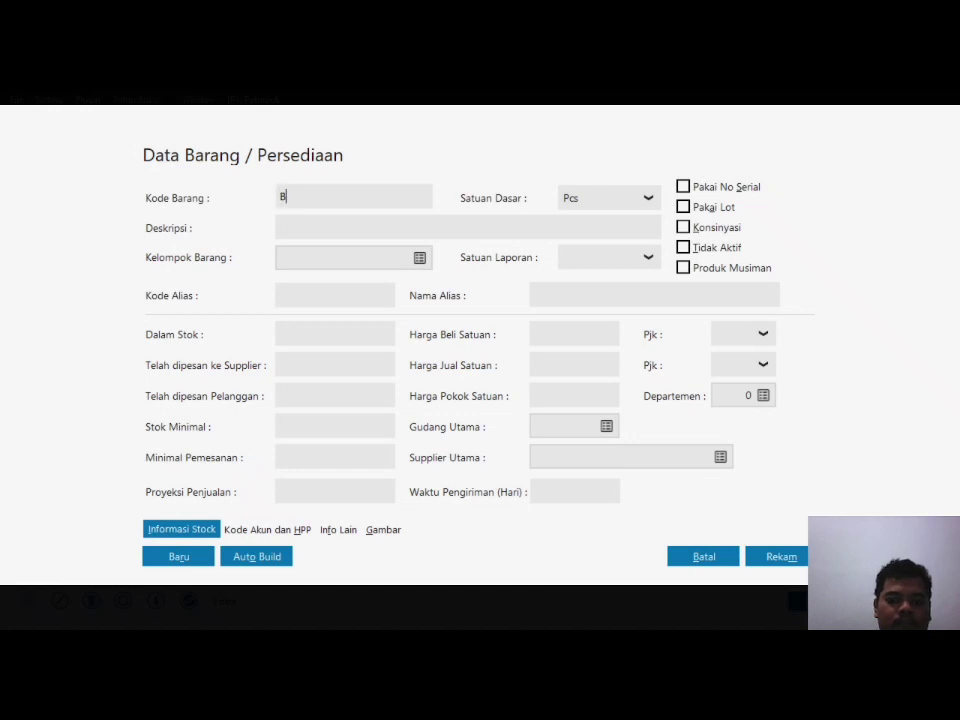
pyautogui.write('BMN-005')
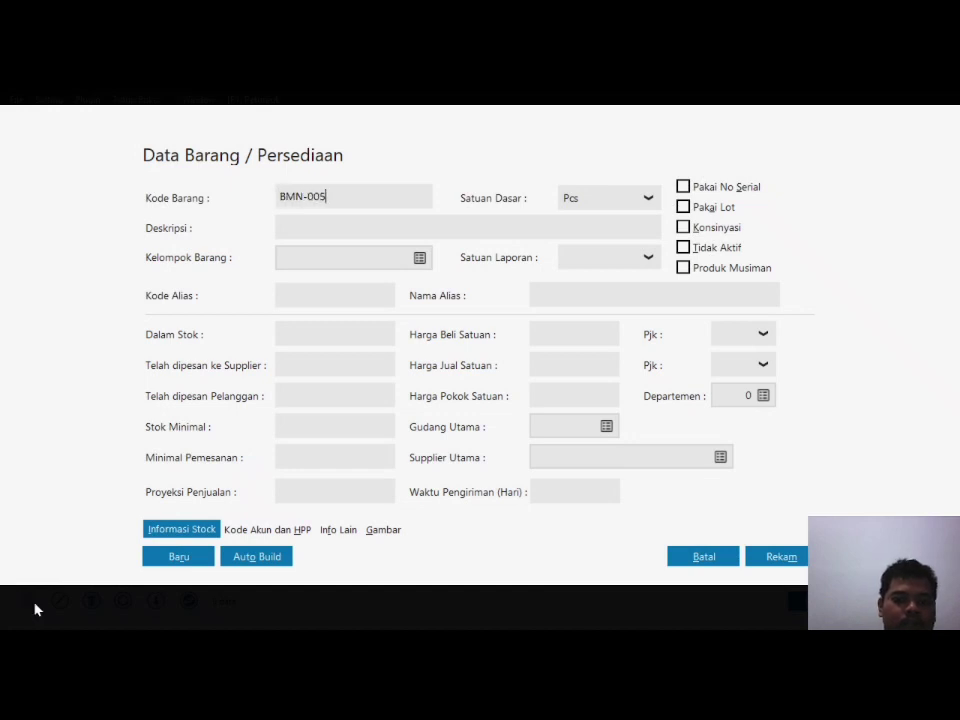
pyautogui.press('Tab')
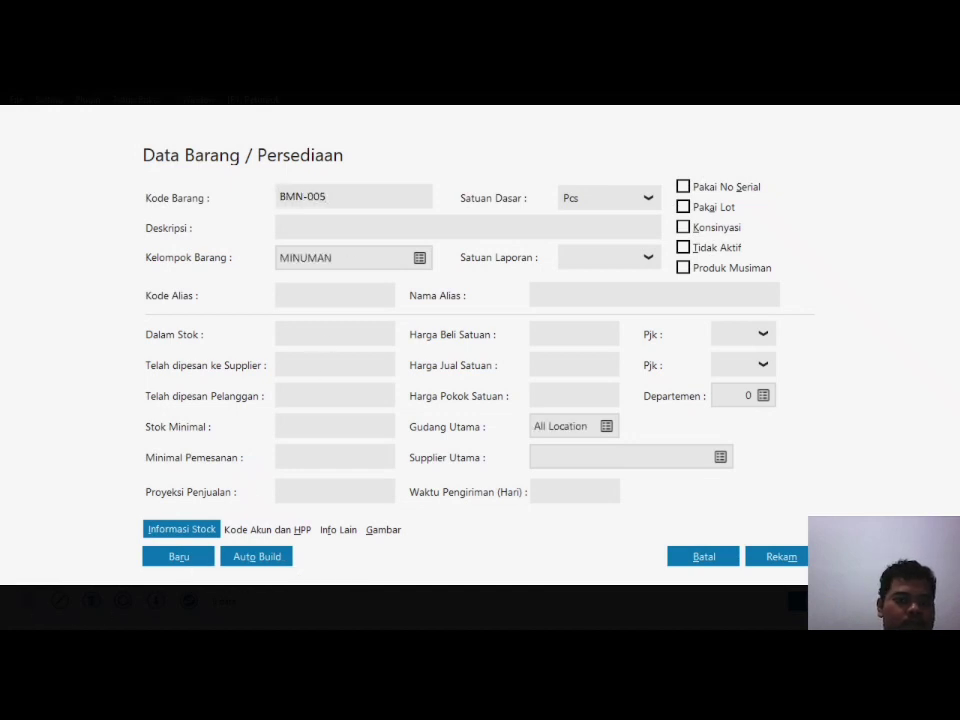
pyautogui.write('FANTA')
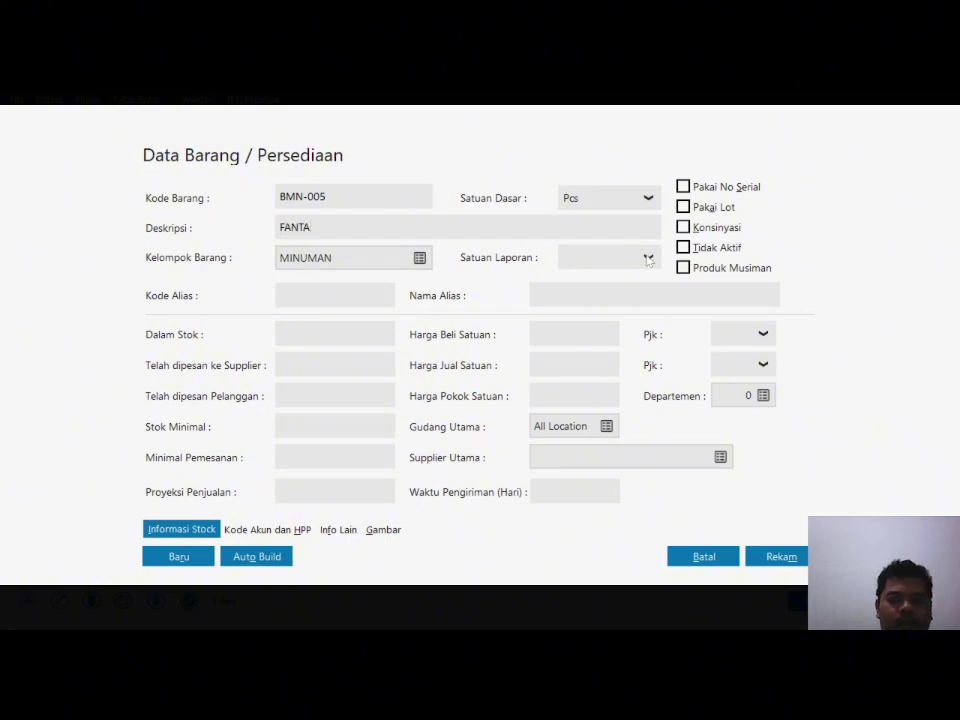
pyautogui.click(605, 258)
pyautogui.click(580, 283)
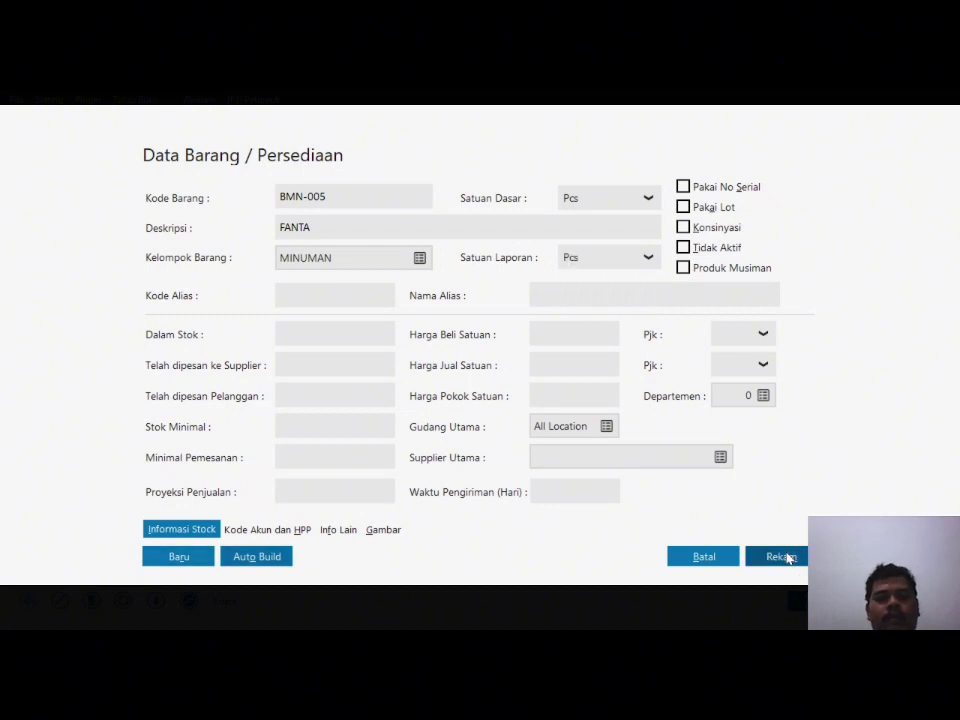
pyautogui.click(785, 556)
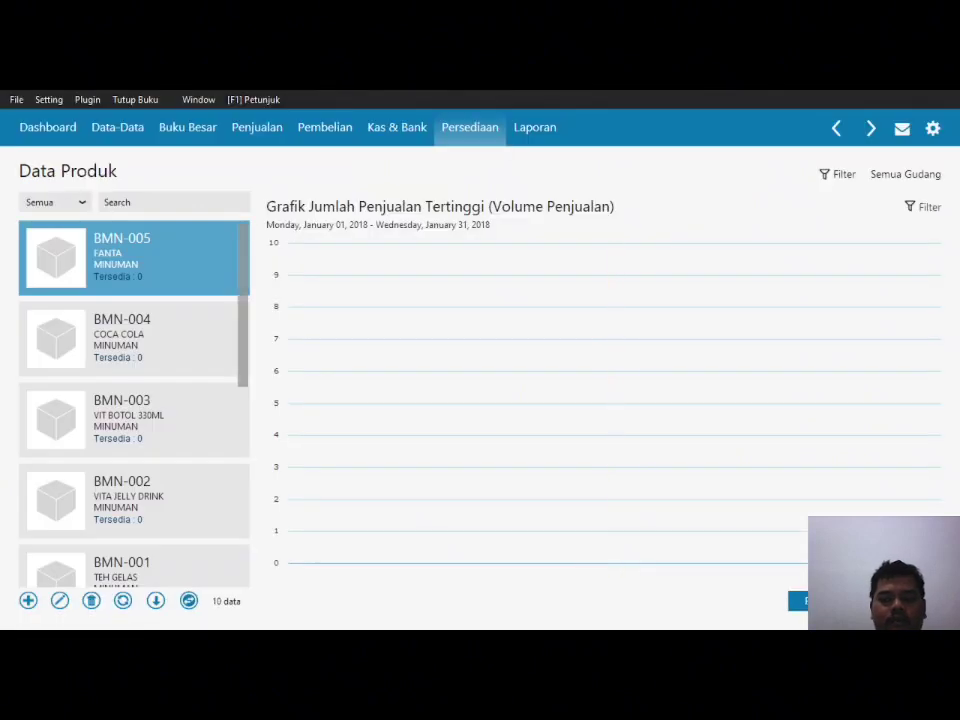
pyautogui.press('Escape')
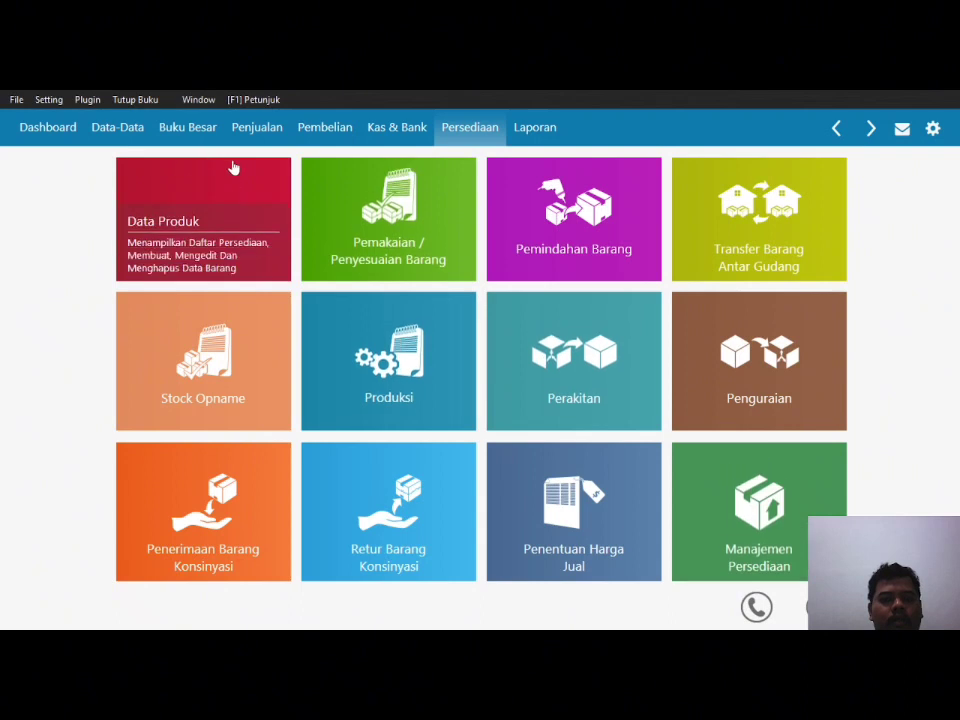
# Step: Go to Data-Data's main tiles and open the Data Harta Tetap list
pyautogui.click(124, 133)
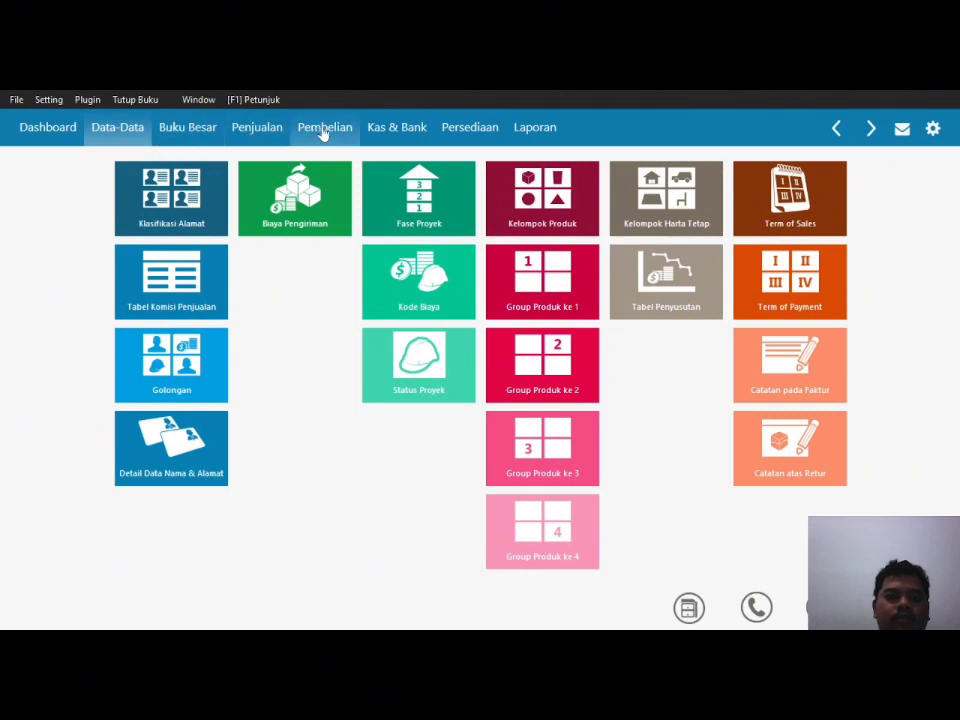
pyautogui.click(688, 607)
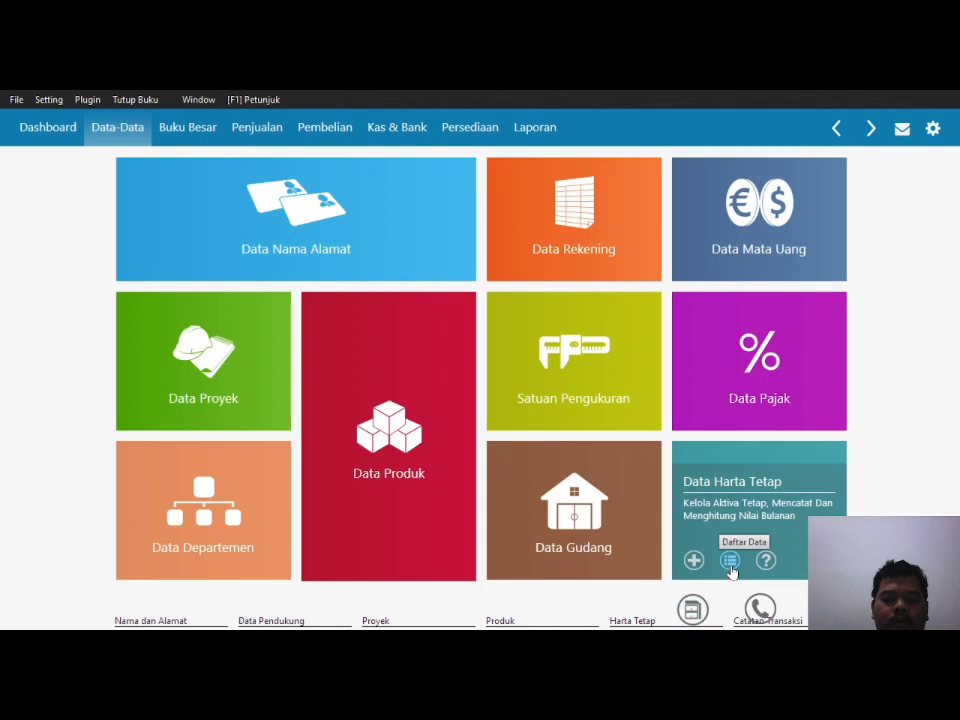
pyautogui.click(730, 560)
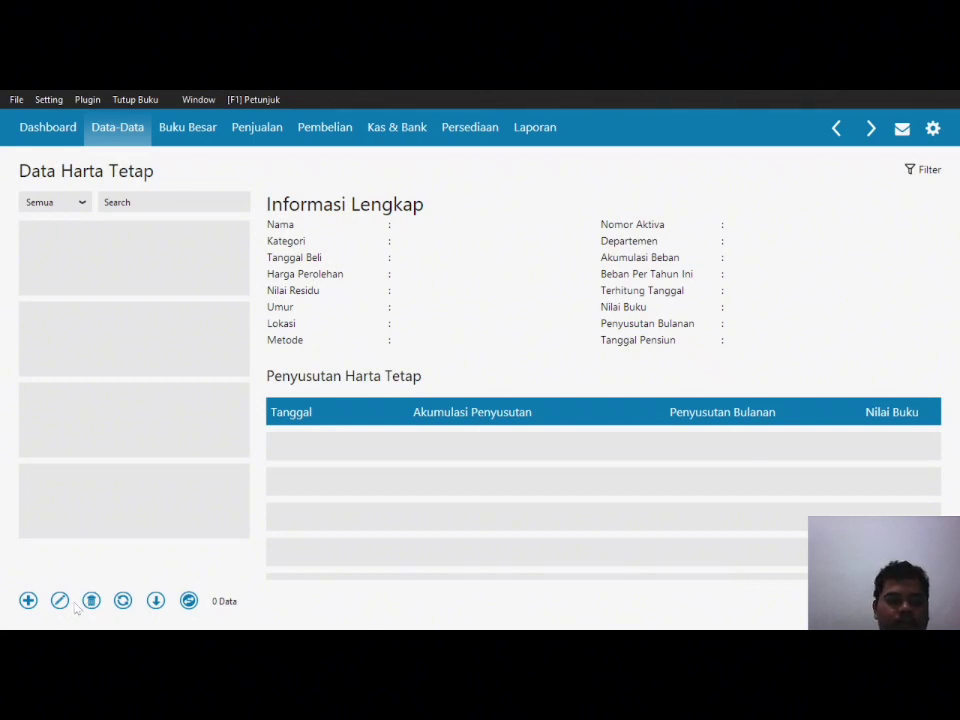
# Step: Create fixed asset 'MOBIL TOYOTA AVANZA' and assign it to the Kendaraan Roda Empat group
pyautogui.click(28, 601)
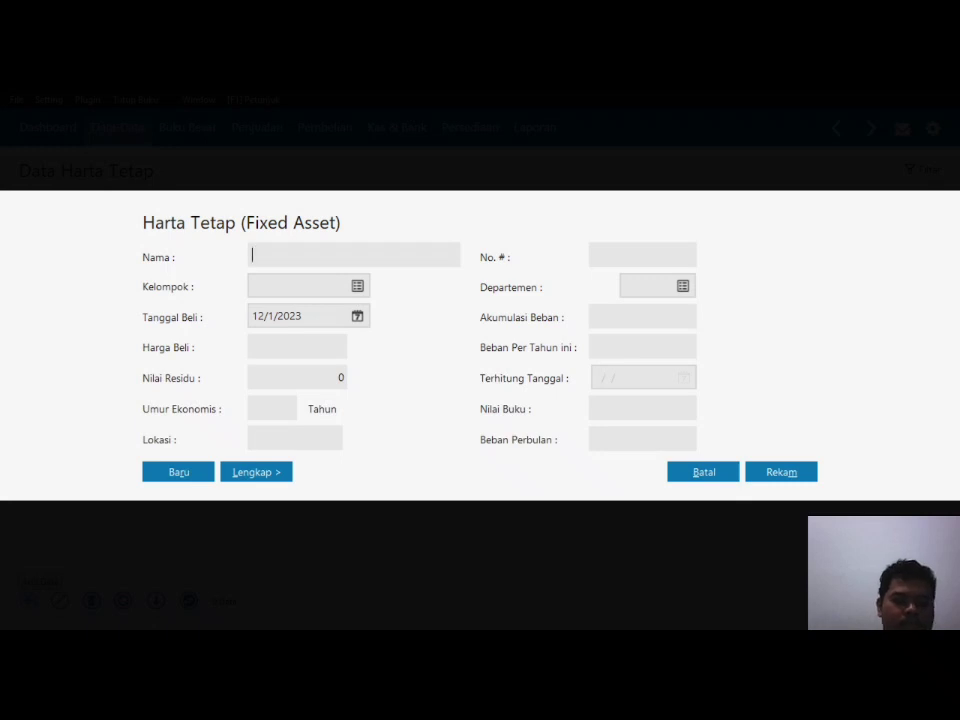
pyautogui.write('MOBIL TOYOTA AVA')
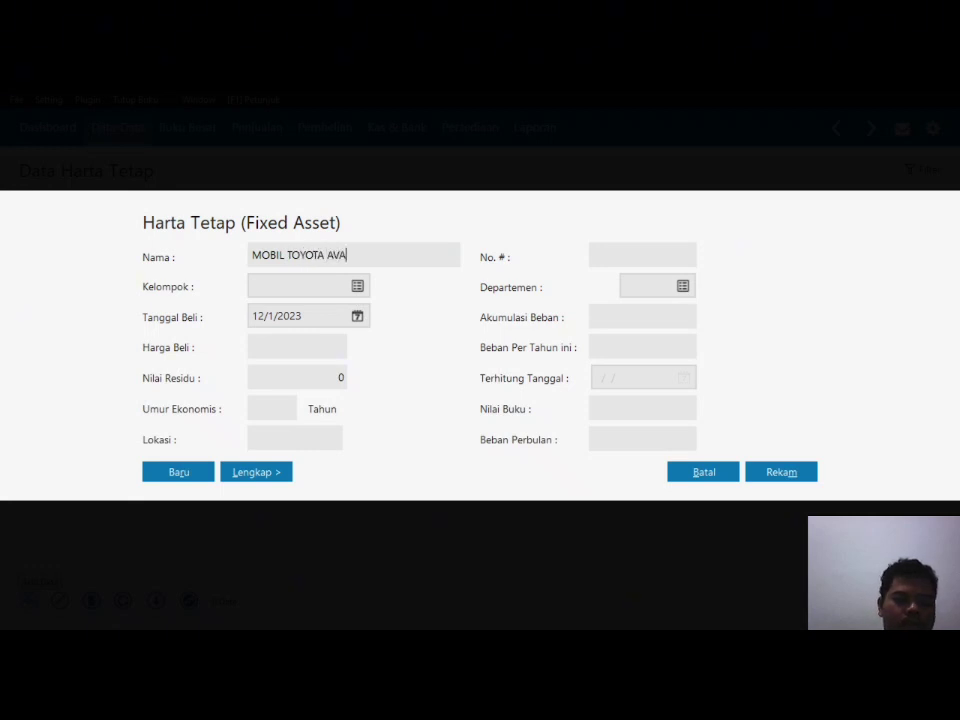
pyautogui.write('NZA')
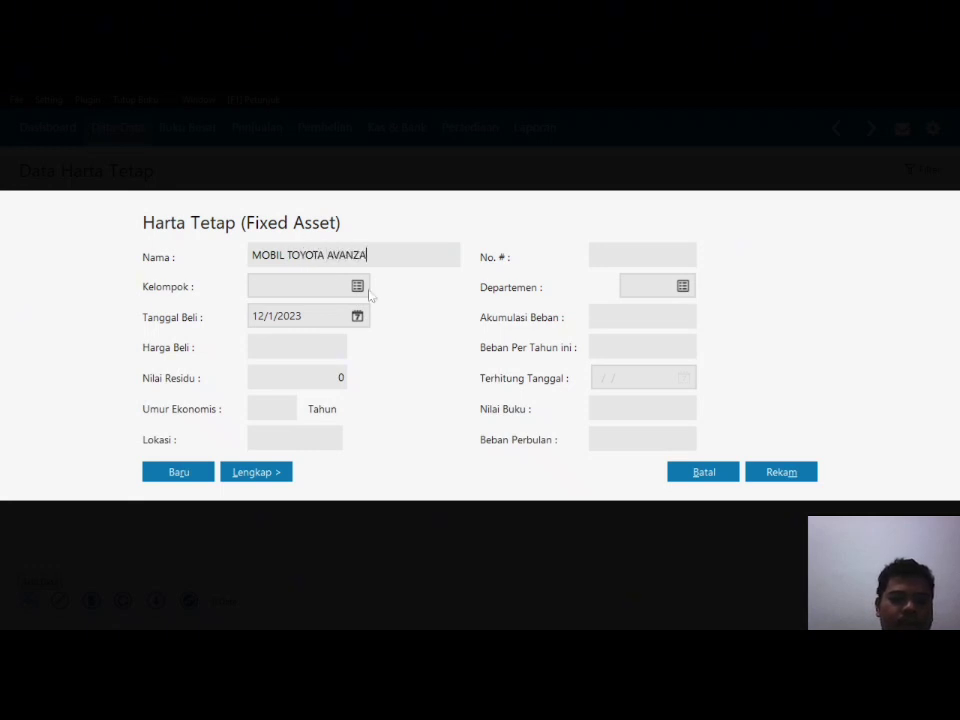
pyautogui.click(358, 287)
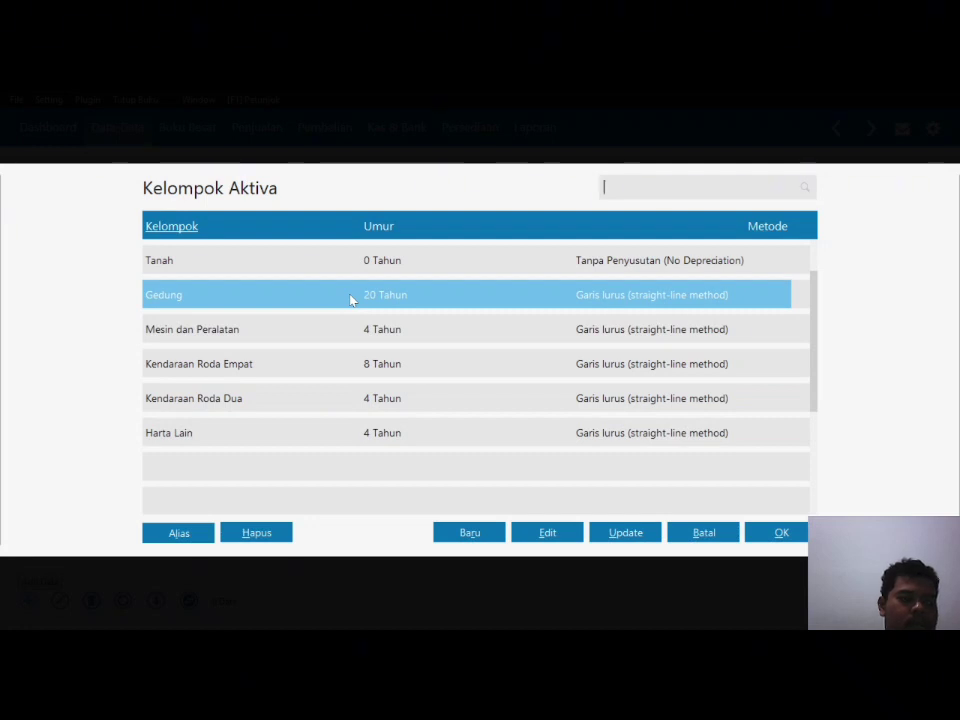
pyautogui.click(353, 366)
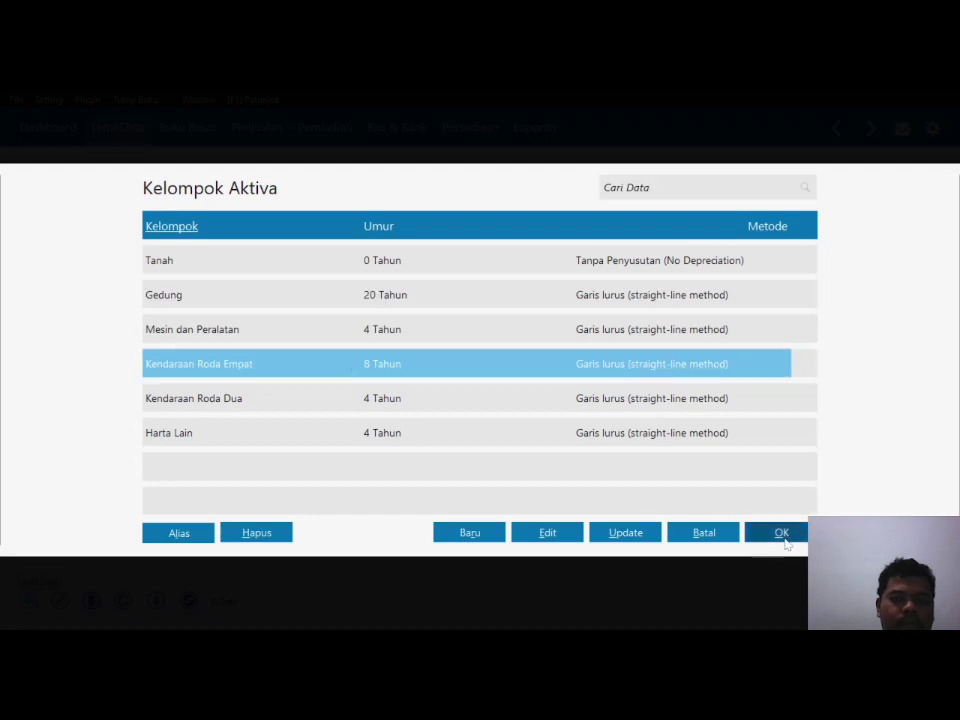
pyautogui.click(783, 533)
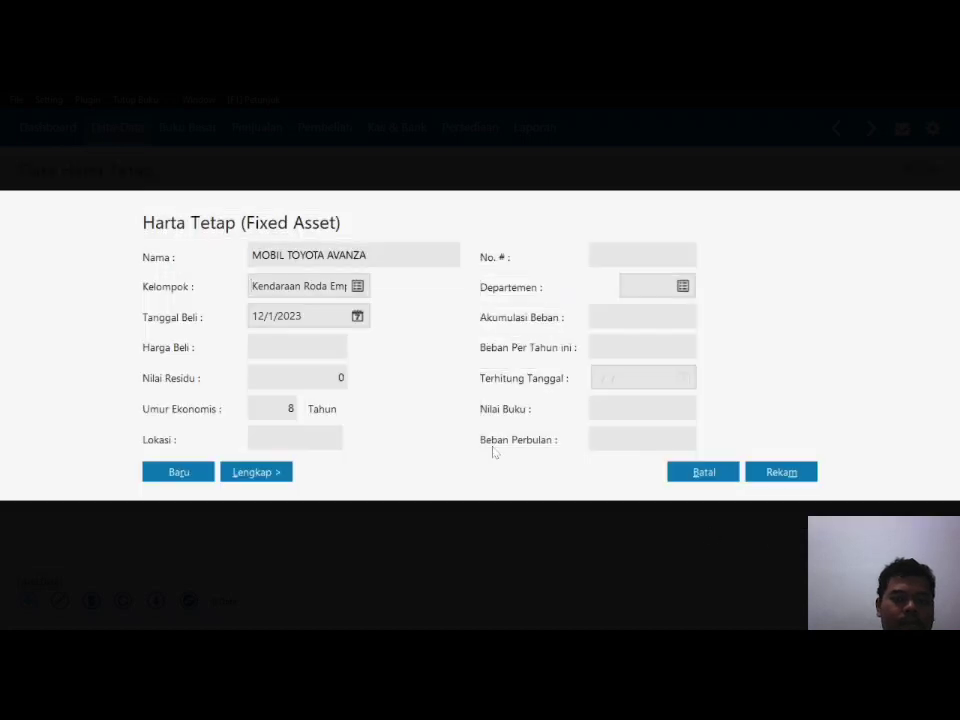
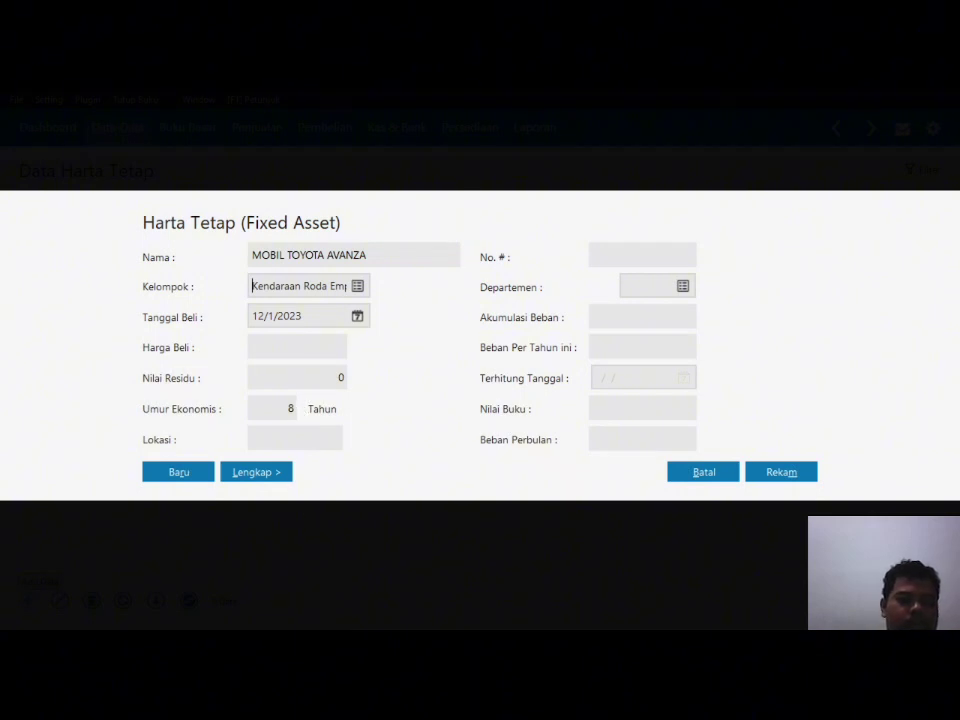
# Step: Set the MOBIL TOYOTA AVANZA purchase date to 3 January 2017
pyautogui.click(357, 316)
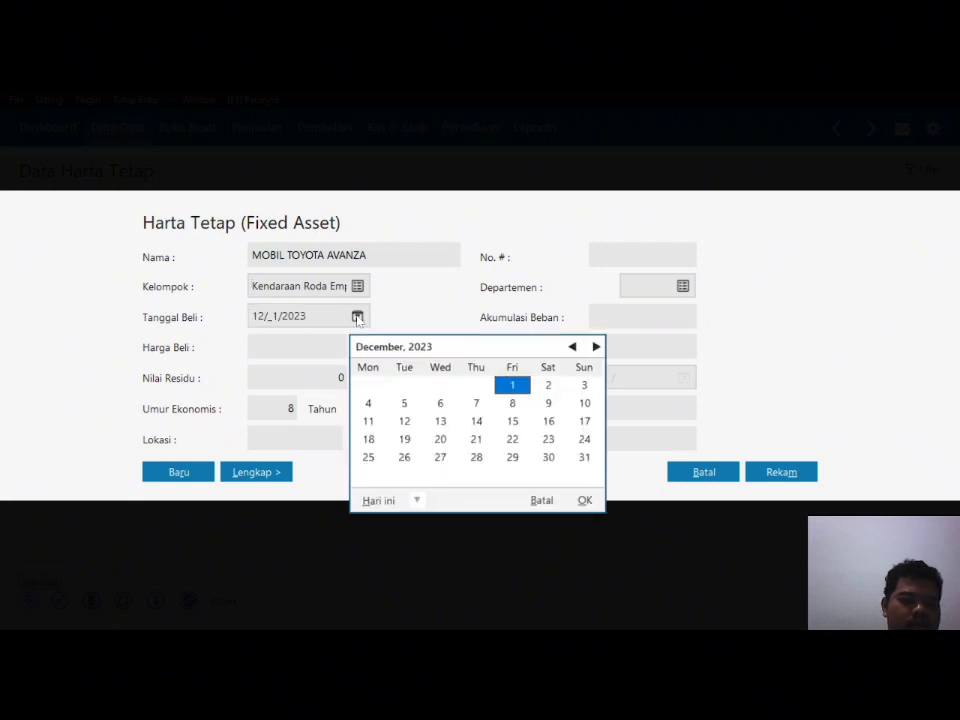
pyautogui.click(573, 347)
pyautogui.click(573, 347)
pyautogui.click(573, 347)
pyautogui.click(573, 347)
pyautogui.tripleClick(573, 347)
pyautogui.tripleClick(573, 347)
pyautogui.doubleClick(573, 347)
pyautogui.doubleClick(573, 347)
pyautogui.doubleClick(573, 347)
pyautogui.doubleClick(573, 347)
pyautogui.doubleClick(573, 347)
pyautogui.tripleClick(573, 347)
pyautogui.doubleClick(573, 347)
pyautogui.tripleClick(573, 347)
pyautogui.doubleClick(573, 347)
pyautogui.doubleClick(573, 347)
pyautogui.doubleClick(573, 347)
pyautogui.doubleClick(573, 347)
pyautogui.doubleClick(573, 347)
pyautogui.doubleClick(573, 347)
pyautogui.doubleClick(573, 347)
pyautogui.doubleClick(573, 347)
pyautogui.doubleClick(573, 347)
pyautogui.doubleClick(573, 347)
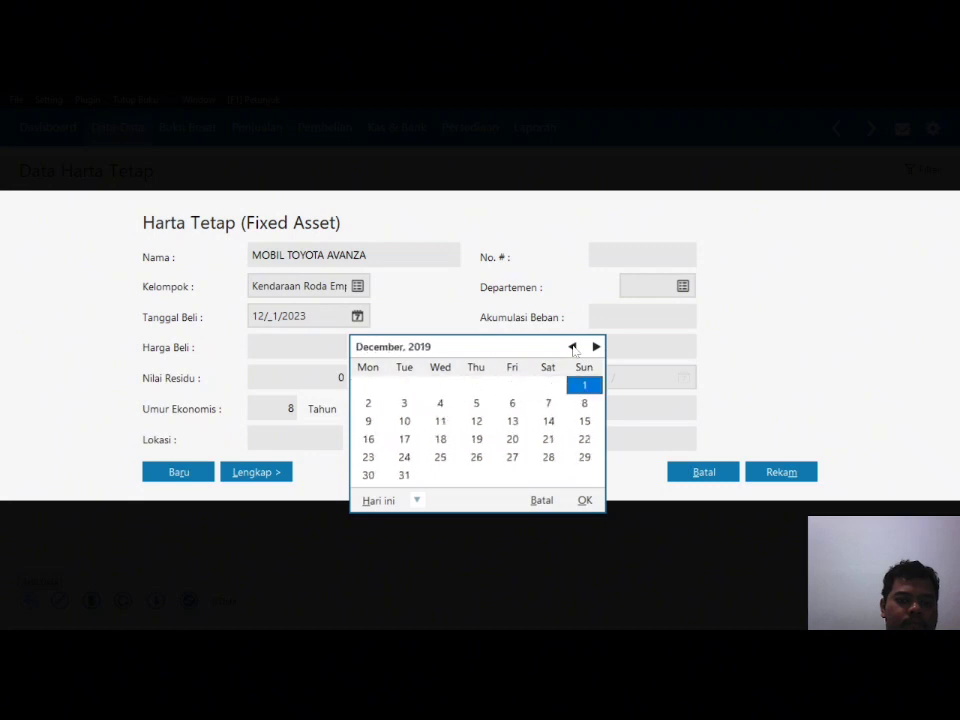
pyautogui.click(573, 347)
pyautogui.doubleClick(573, 347)
pyautogui.doubleClick(573, 347)
pyautogui.doubleClick(573, 347)
pyautogui.doubleClick(573, 347)
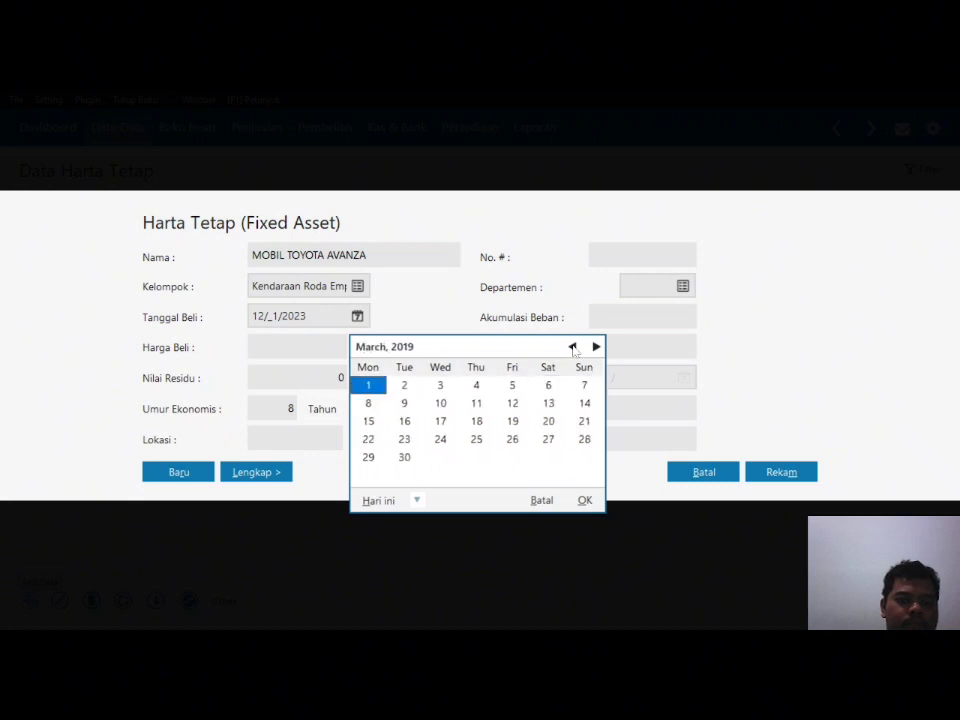
pyautogui.tripleClick(573, 347)
pyautogui.tripleClick(573, 347)
pyautogui.doubleClick(573, 347)
pyautogui.doubleClick(573, 347)
pyautogui.tripleClick(573, 347)
pyautogui.tripleClick(573, 347)
pyautogui.tripleClick(573, 347)
pyautogui.tripleClick(573, 347)
pyautogui.tripleClick(573, 347)
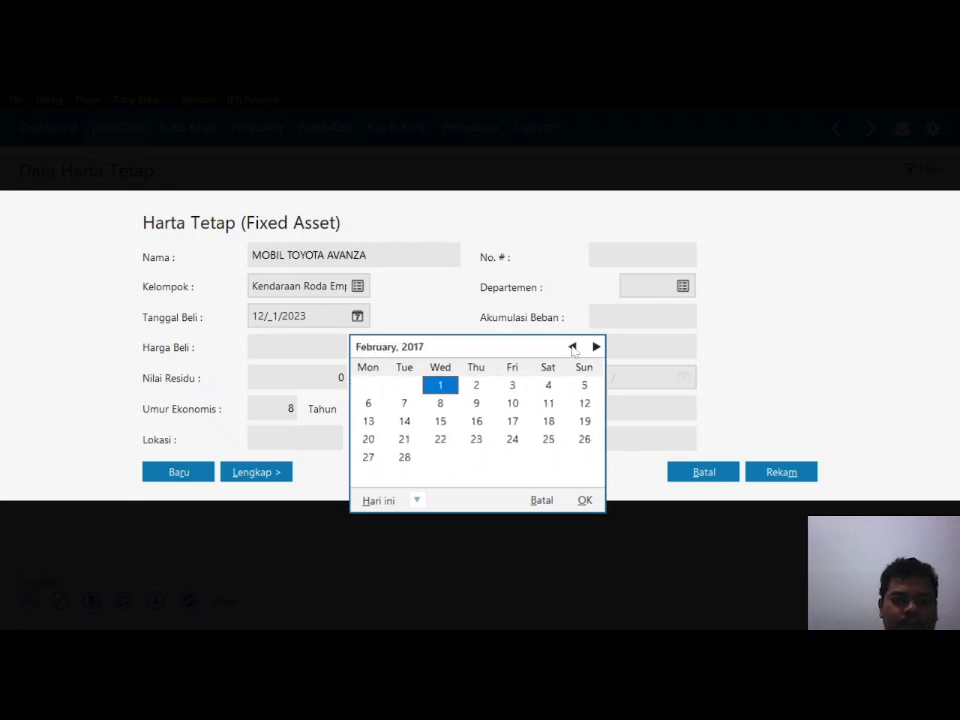
pyautogui.click(573, 347)
pyautogui.click(404, 403)
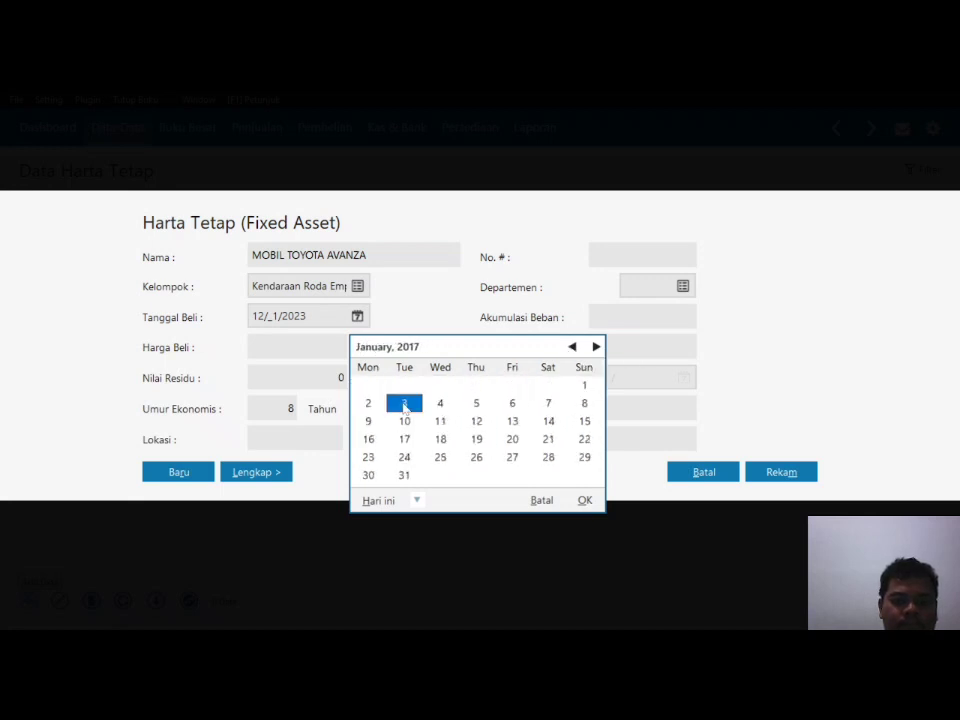
pyautogui.click(584, 500)
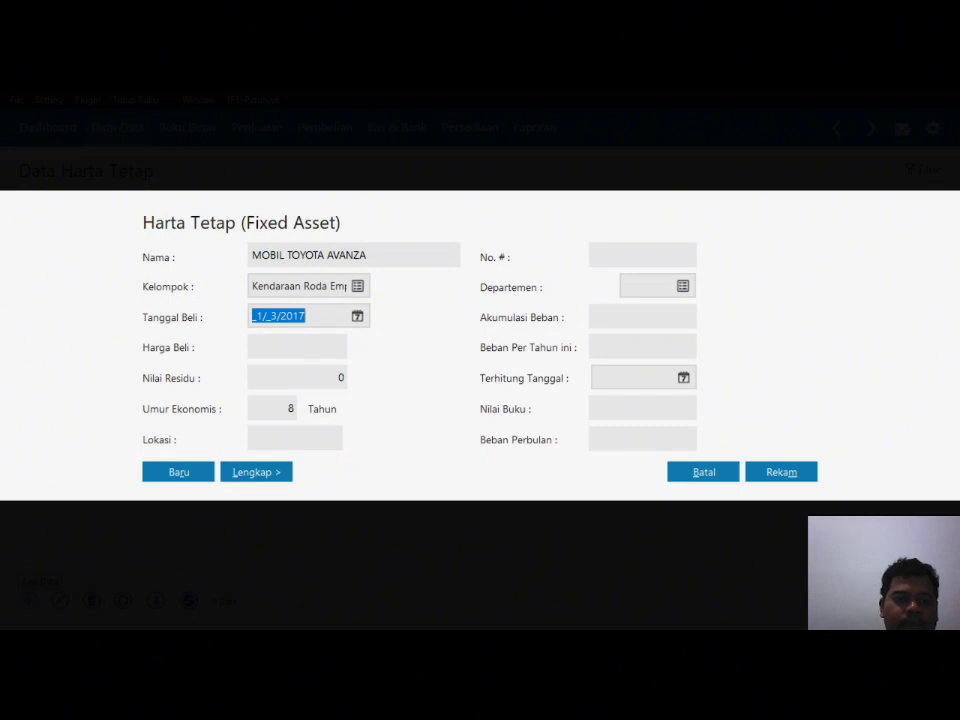
# Step: Enter a purchase price of 150,000,000 and a 10-year useful life
pyautogui.click(297, 346)
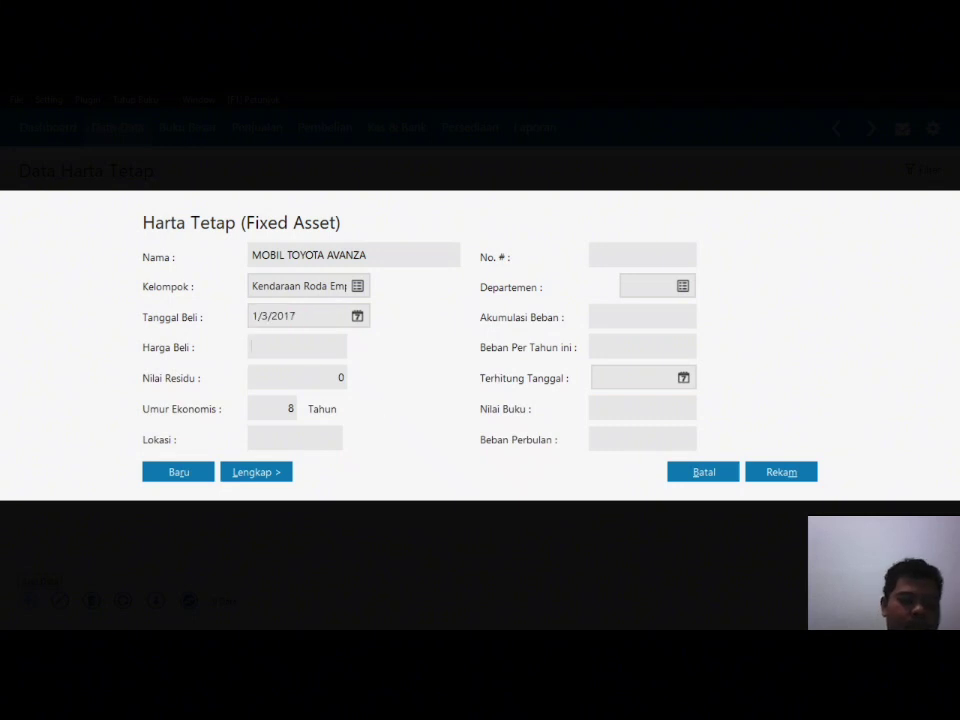
pyautogui.write('150000000')
pyautogui.press('Tab')
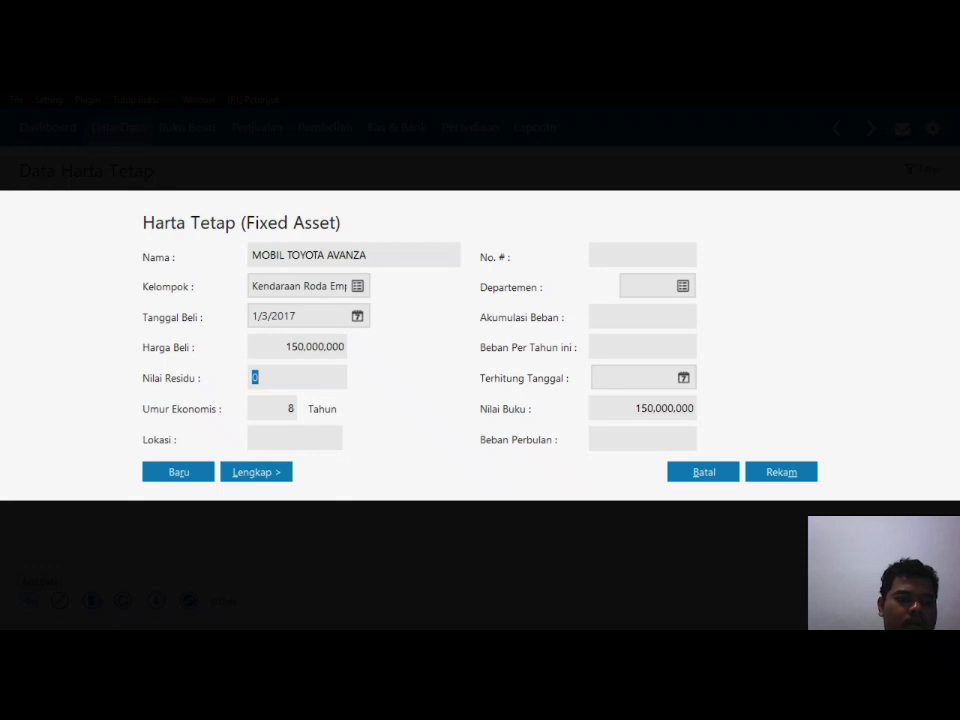
pyautogui.press('Tab')
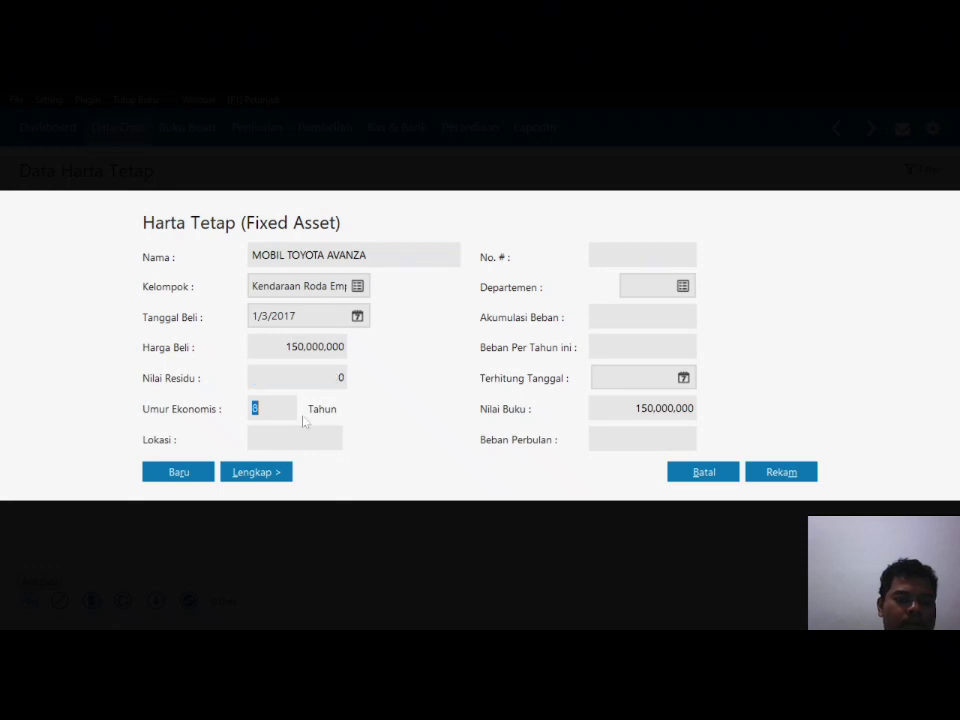
pyautogui.write('10')
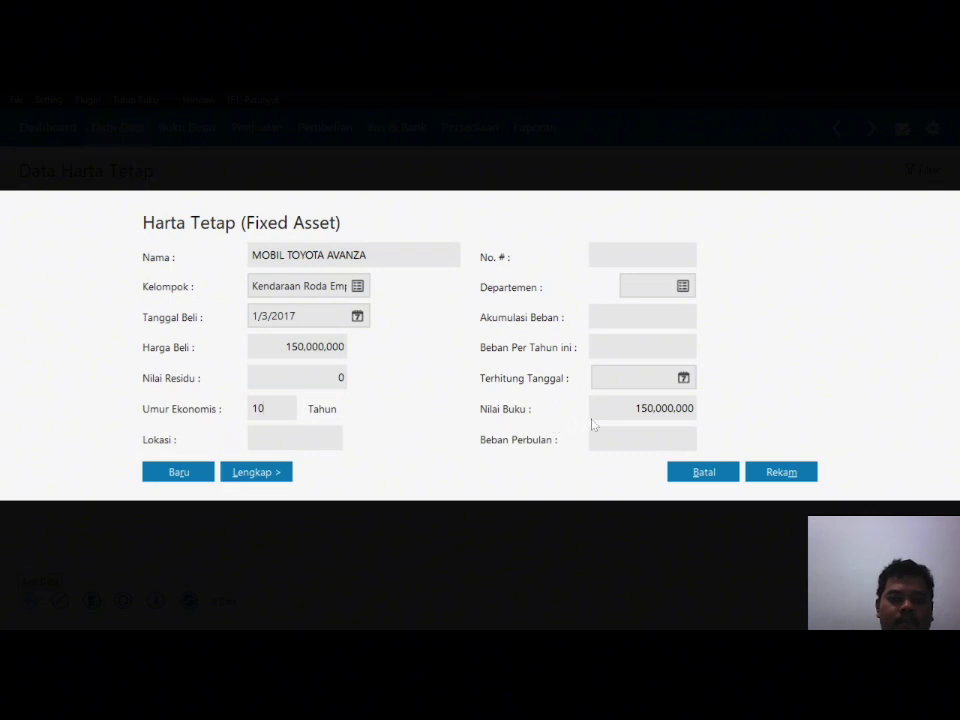
# Step: Save the asset with auto-calculated Rp 1,250,000 monthly depreciation and return to Data-Data
pyautogui.click(780, 474)
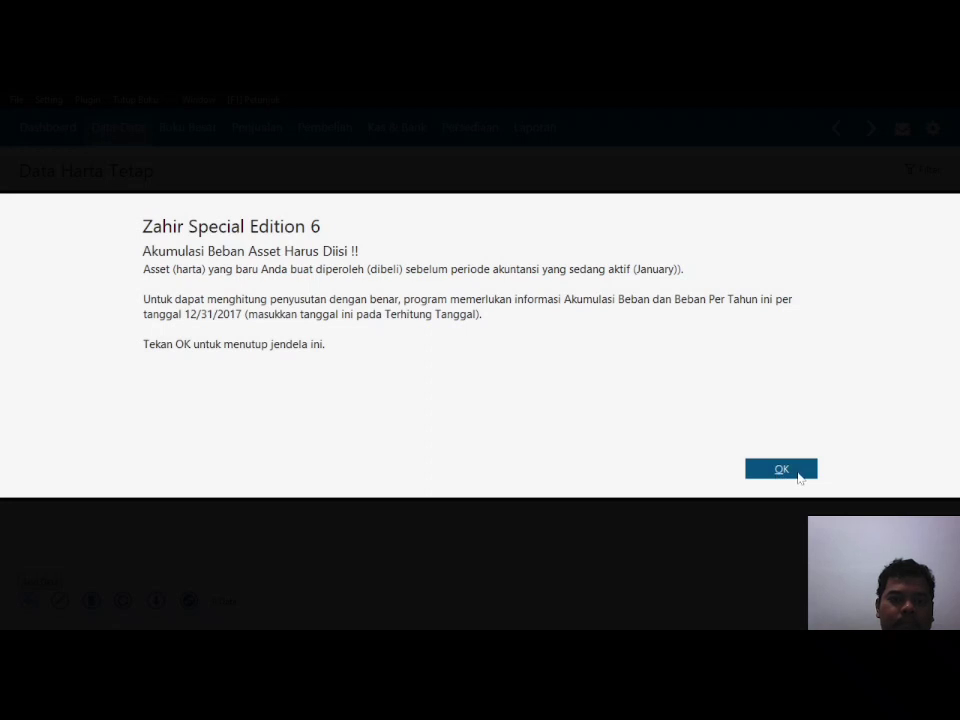
pyautogui.click(799, 478)
pyautogui.click(797, 476)
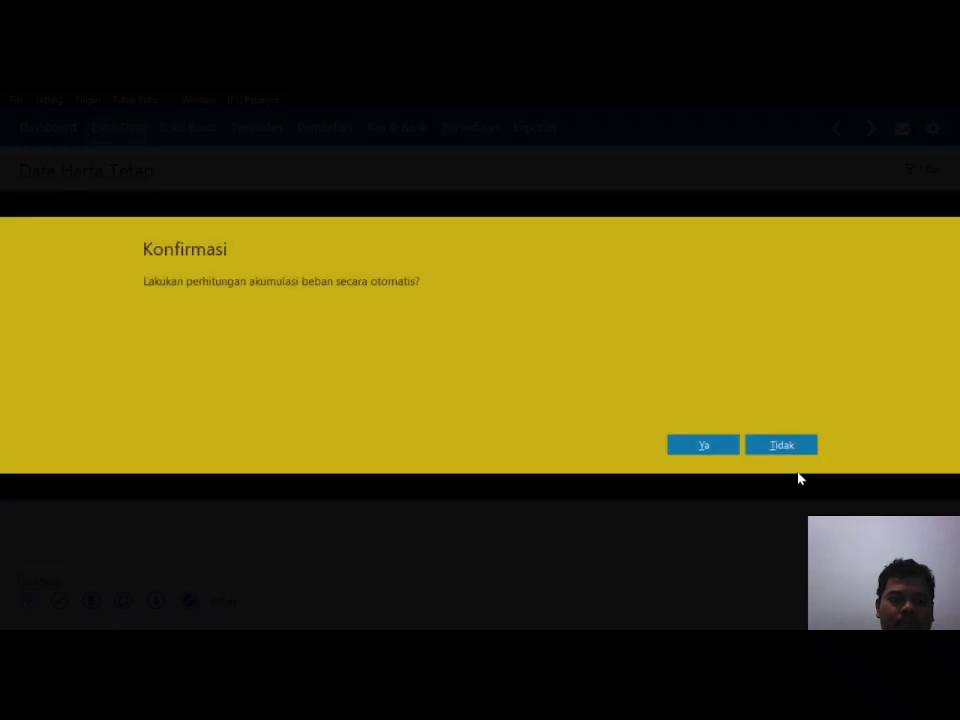
pyautogui.click(705, 448)
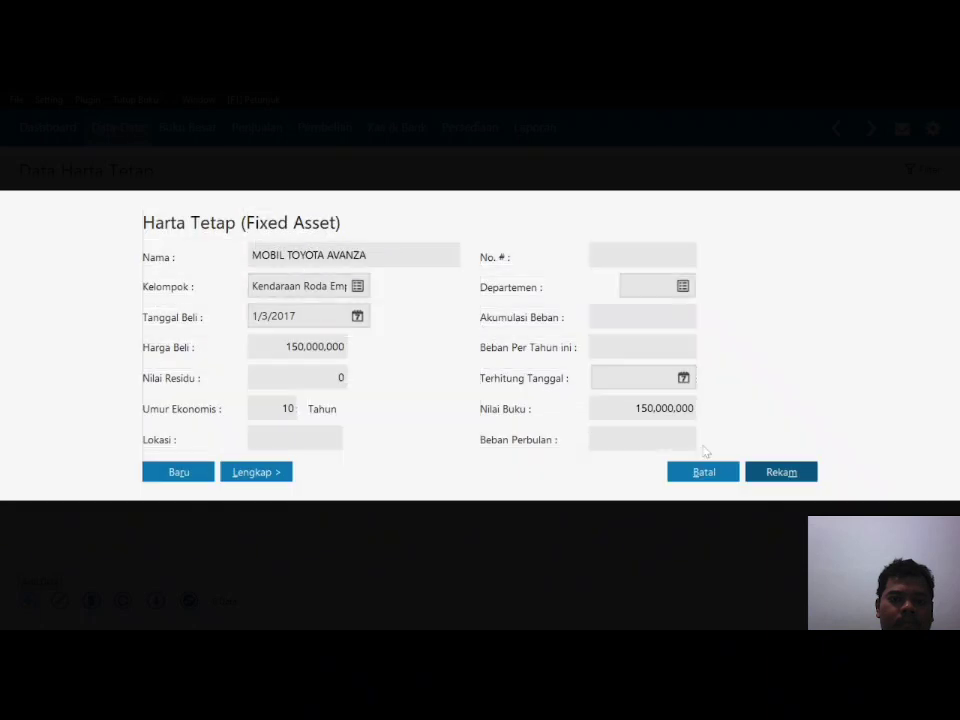
pyautogui.click(679, 487)
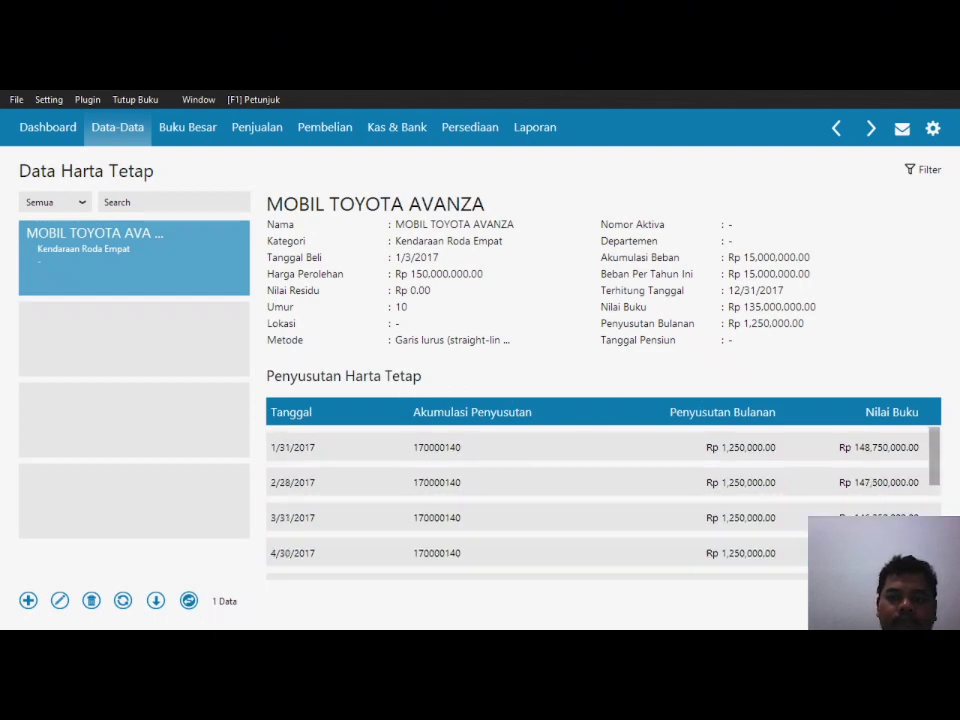
pyautogui.click(117, 127)
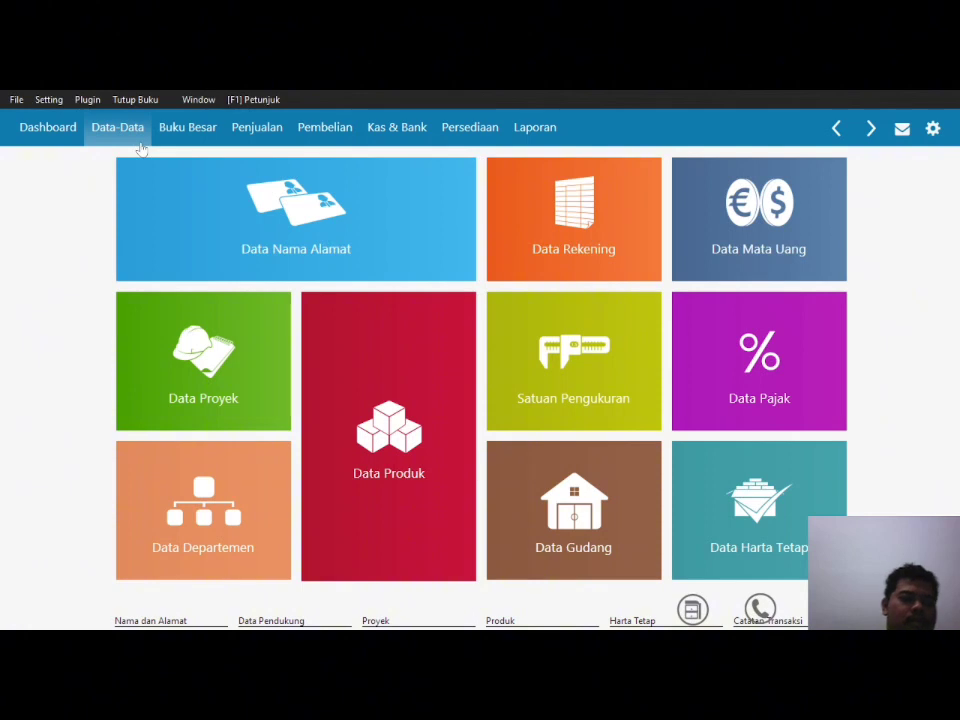
# Step: Open the Saldo Awal Akun opening-balance dialog from the Setting menu
pyautogui.click(47, 103)
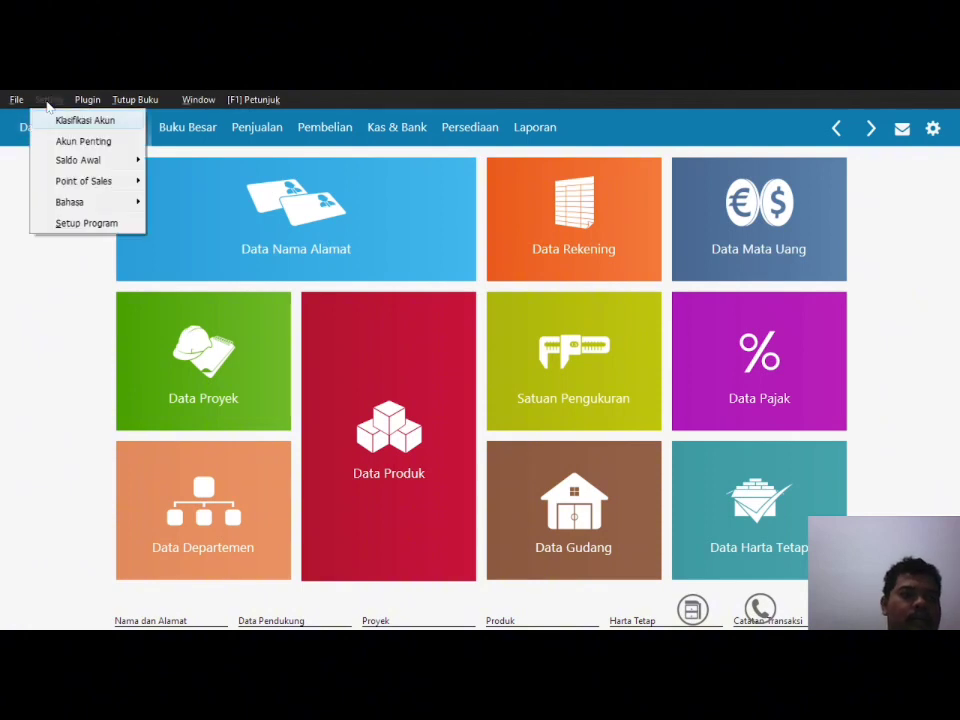
pyautogui.moveTo(102, 168)
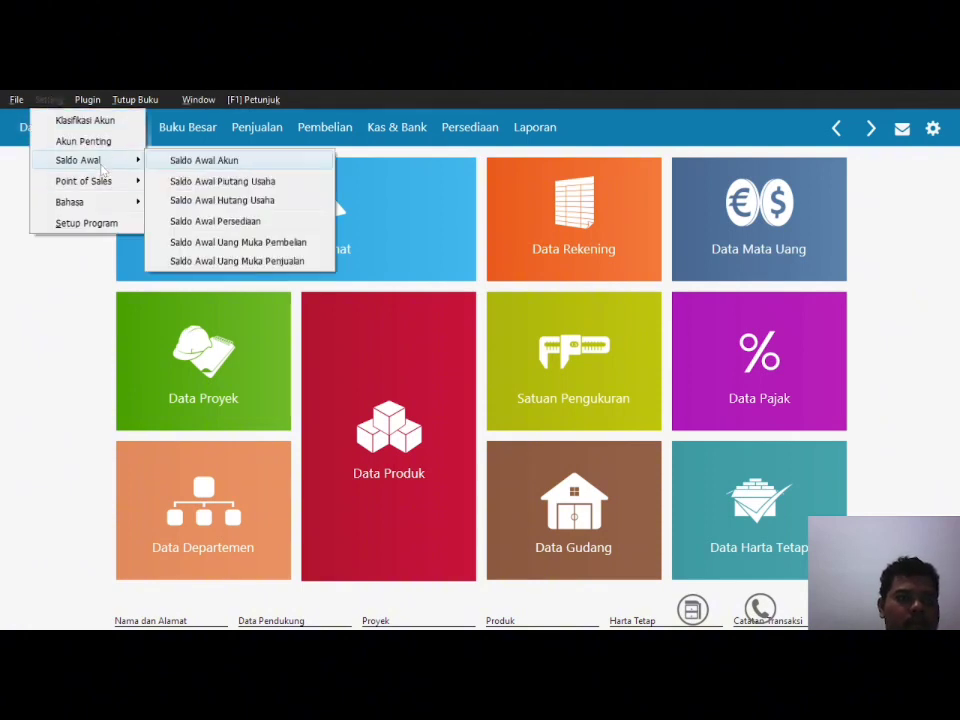
pyautogui.click(222, 160)
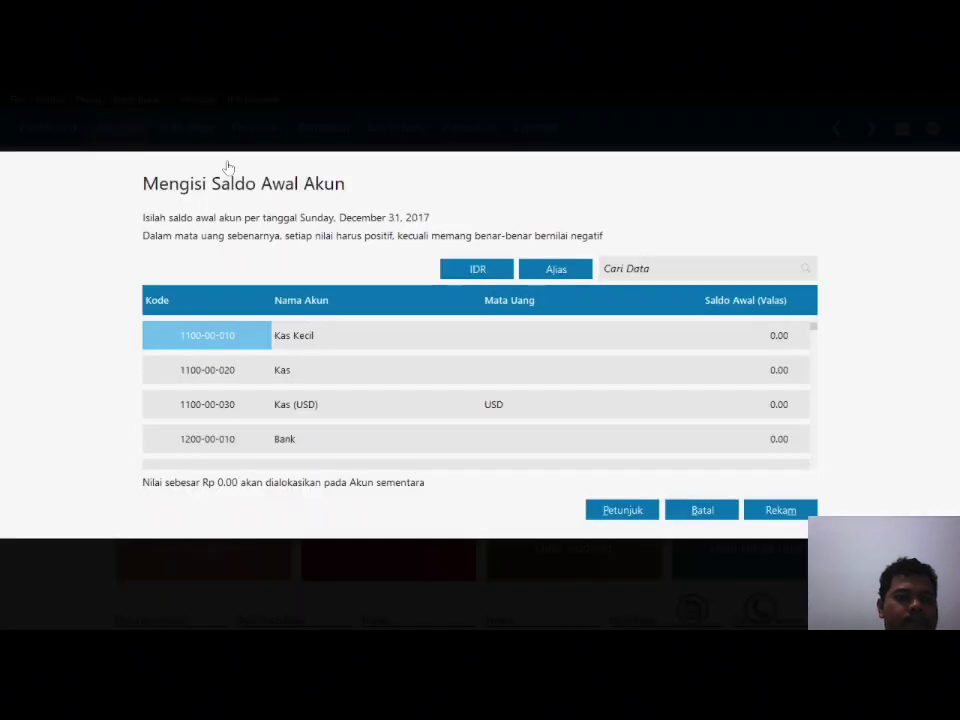
# Step: Enter opening balances of 8,500,000 for Kas and 250,000,000 for Bank
pyautogui.click(766, 342)
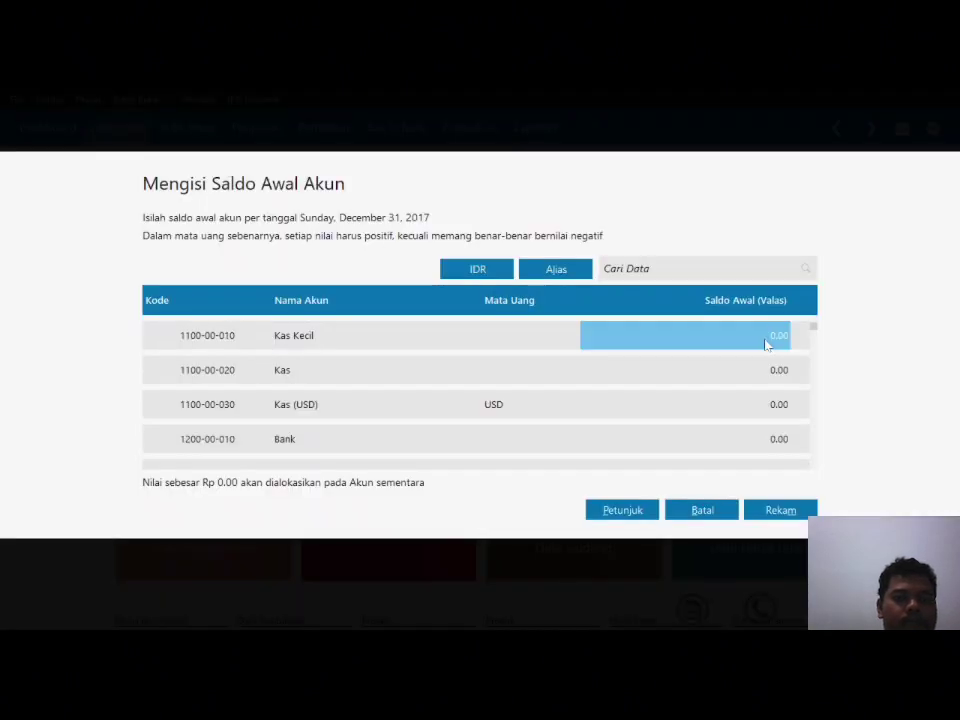
pyautogui.click(788, 384)
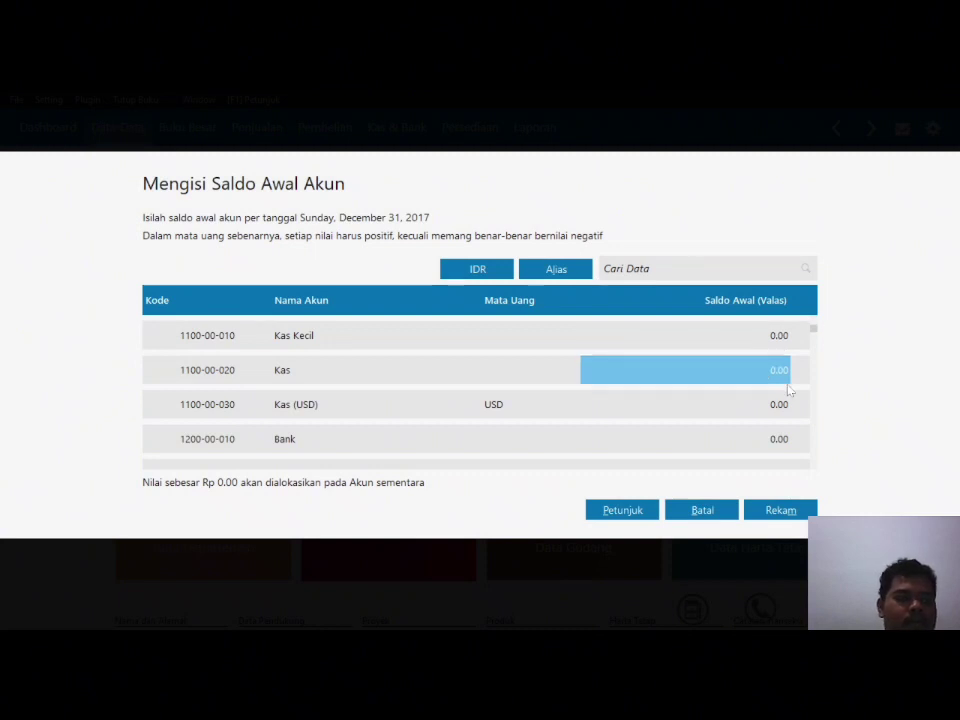
pyautogui.write('8500000')
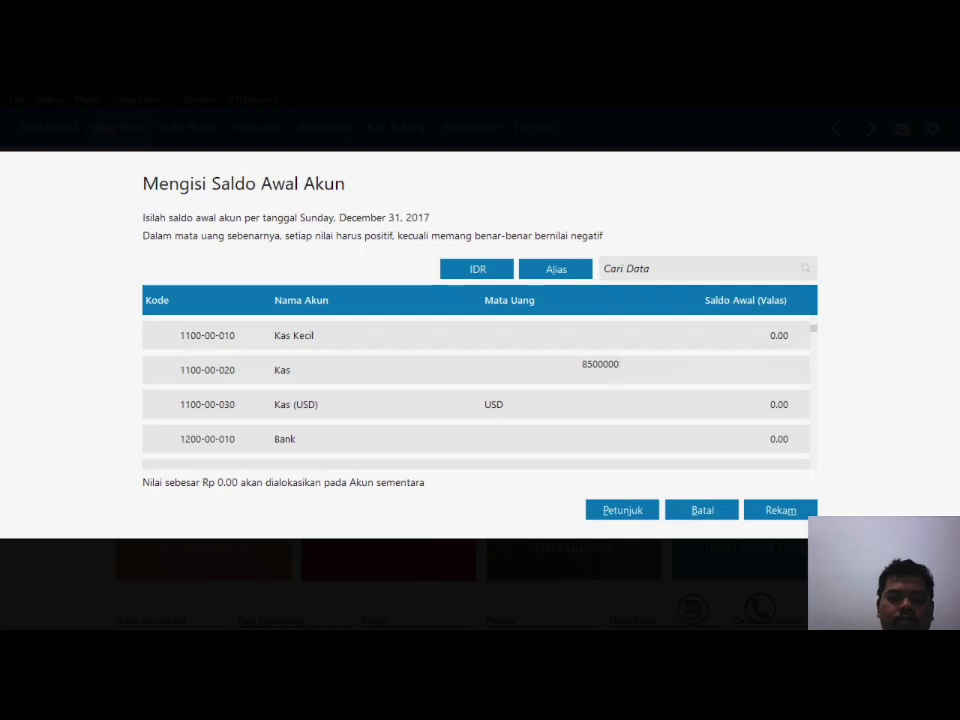
pyautogui.click(789, 392)
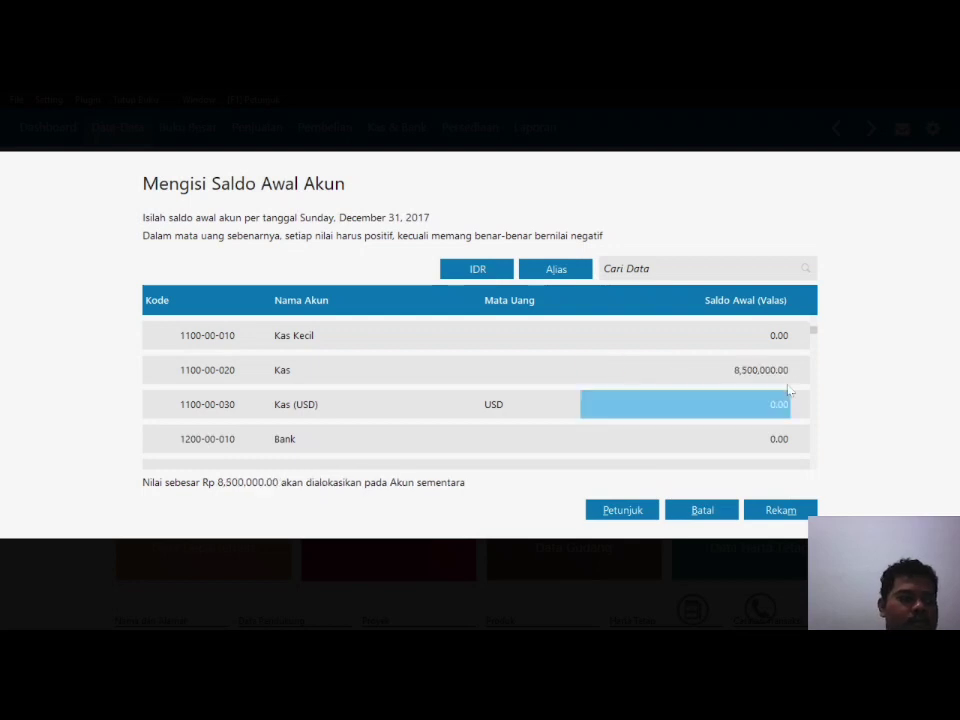
pyautogui.press('Down')
pyautogui.press('Down')
pyautogui.press('Up')
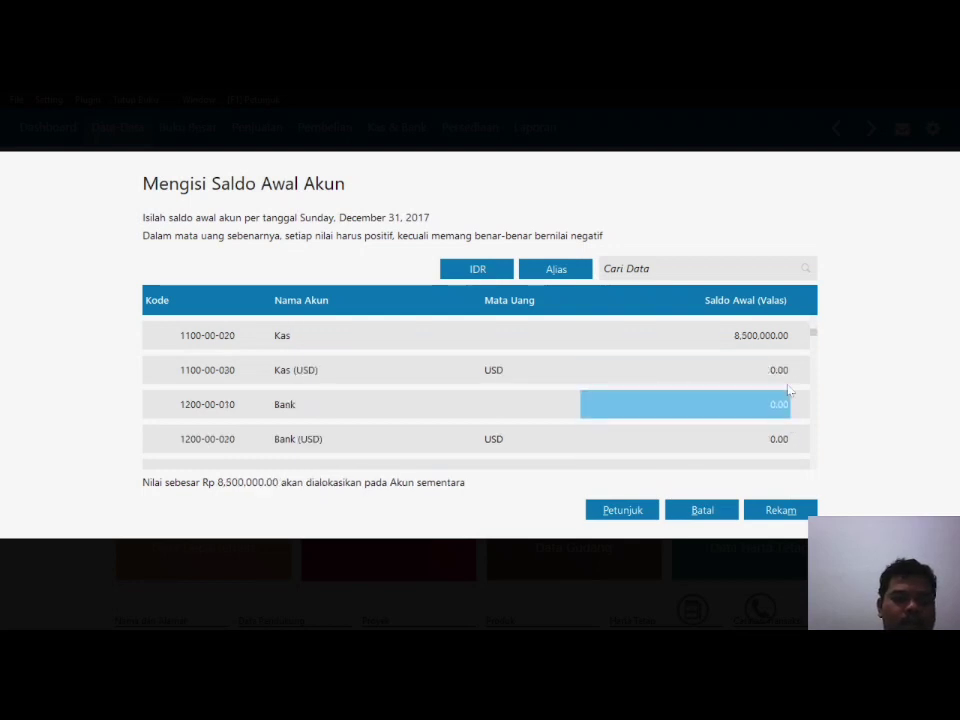
pyautogui.write('250,000,')
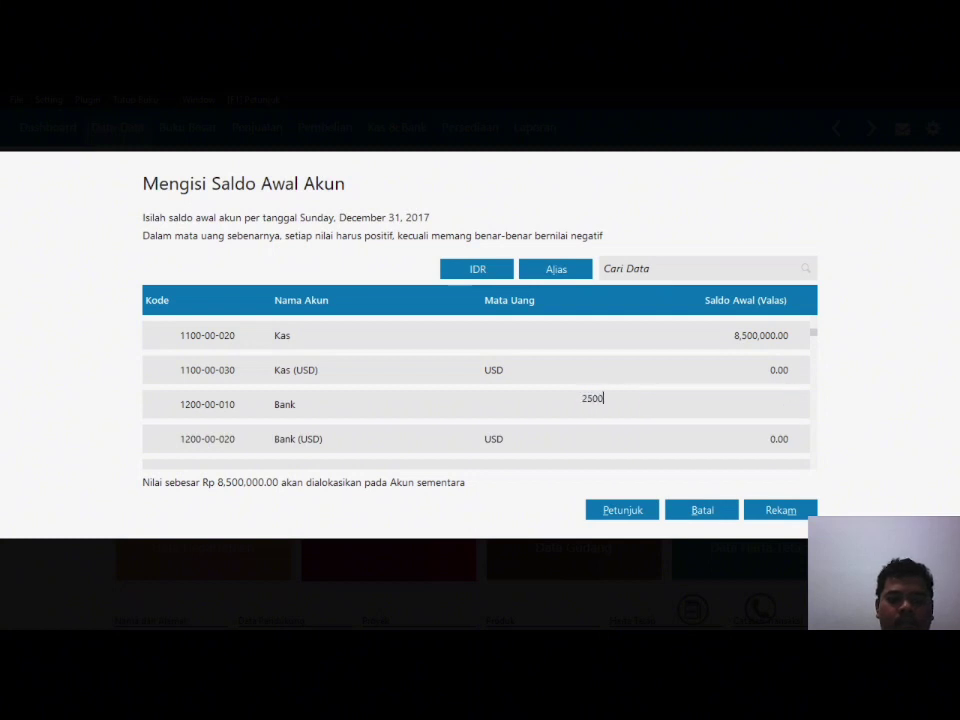
pyautogui.write('000')
pyautogui.hotkey('ctrl', 'a')
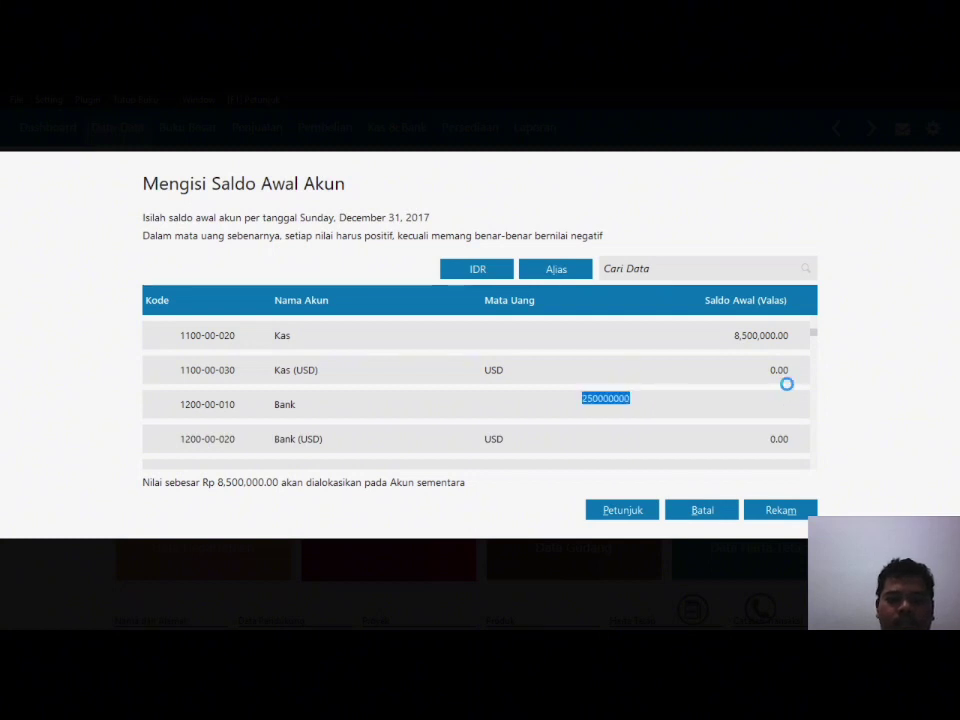
pyautogui.press('Down')
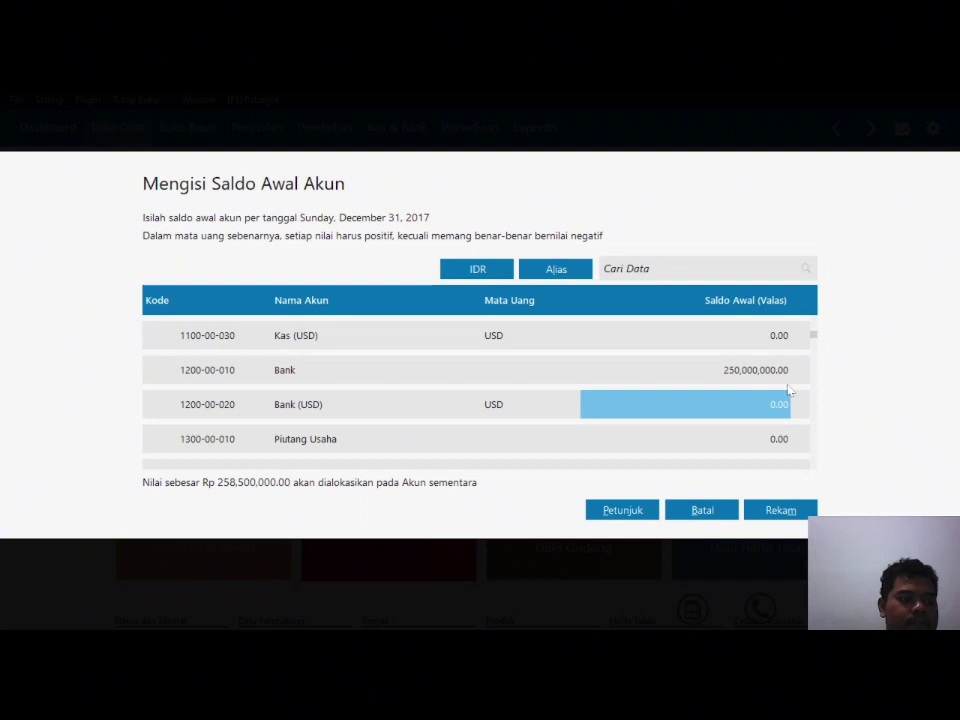
# Step: Enter 19,500,000 as the Piutang Usaha opening balance
pyautogui.press('Down')
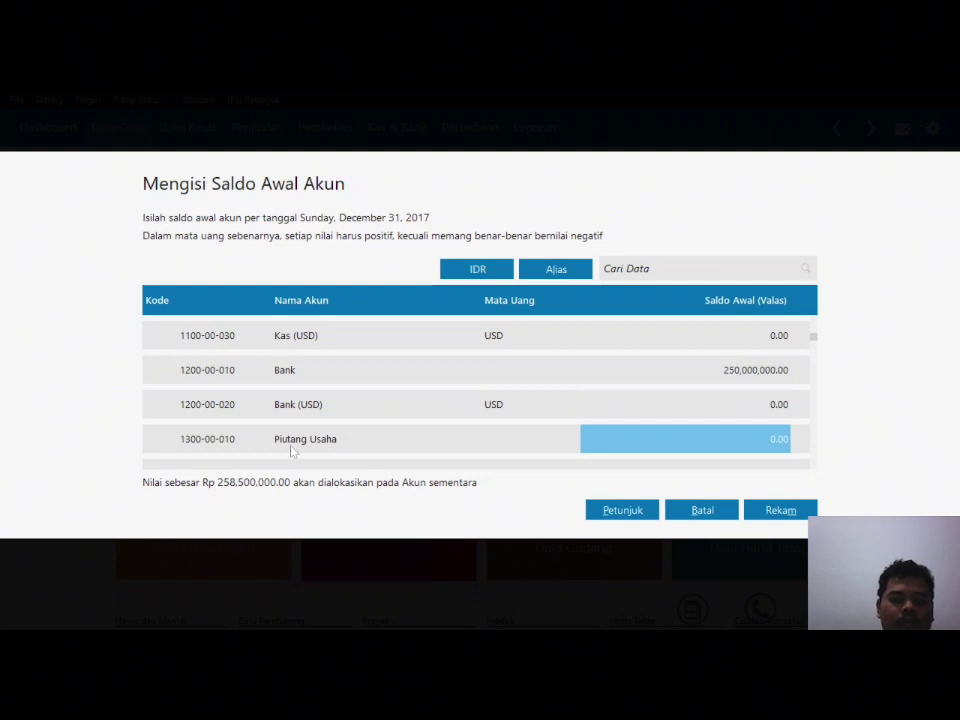
pyautogui.write('19500000')
pyautogui.press('Return')
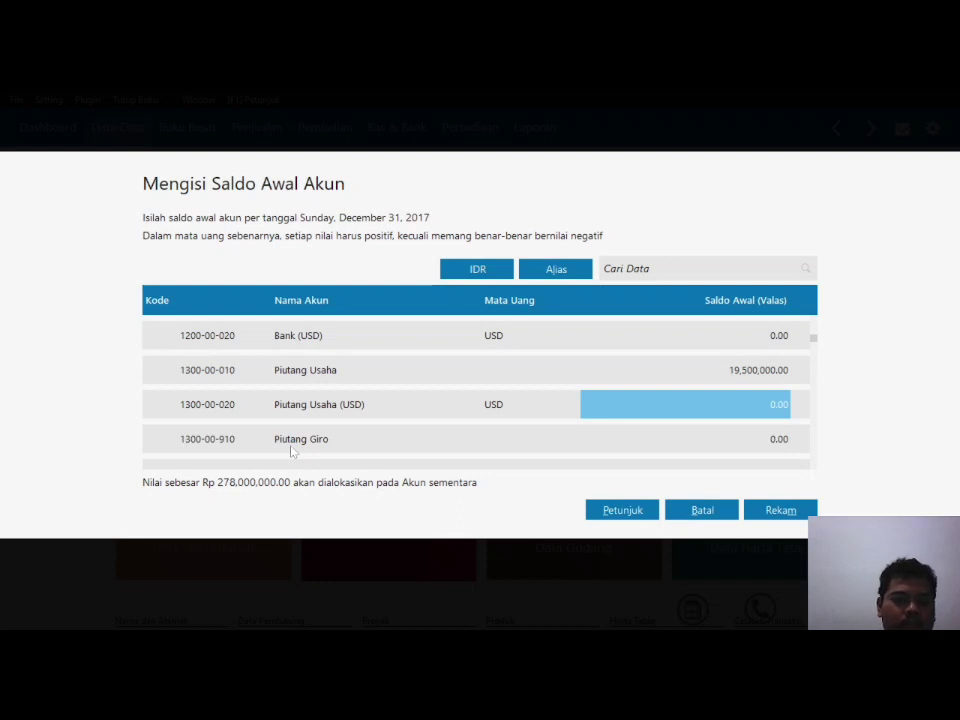
pyautogui.click(300, 340)
pyautogui.click(306, 374)
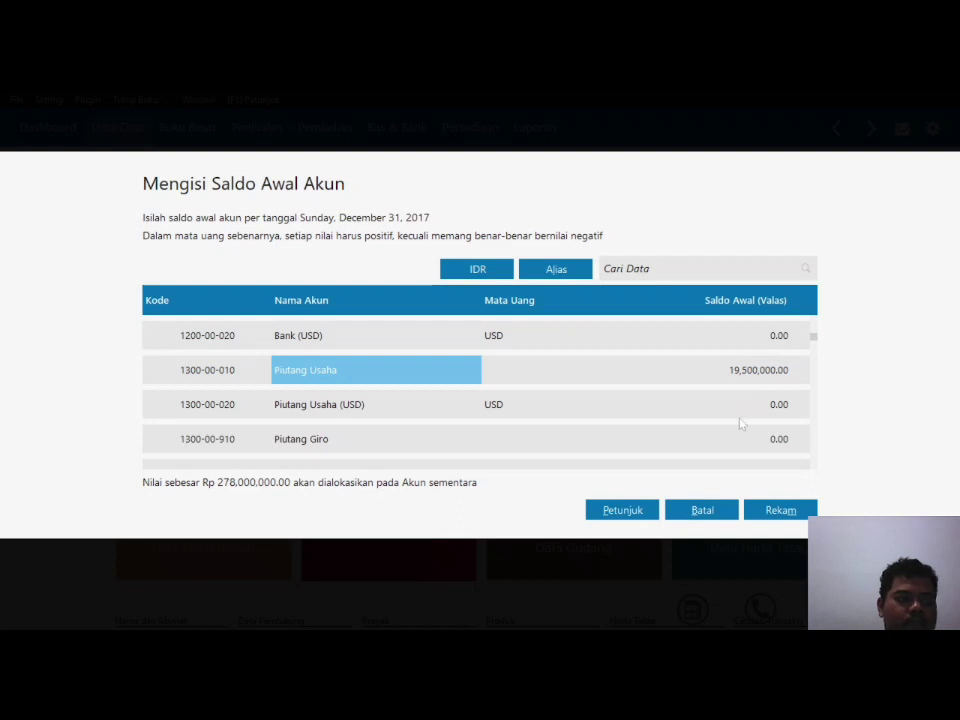
pyautogui.click(756, 448)
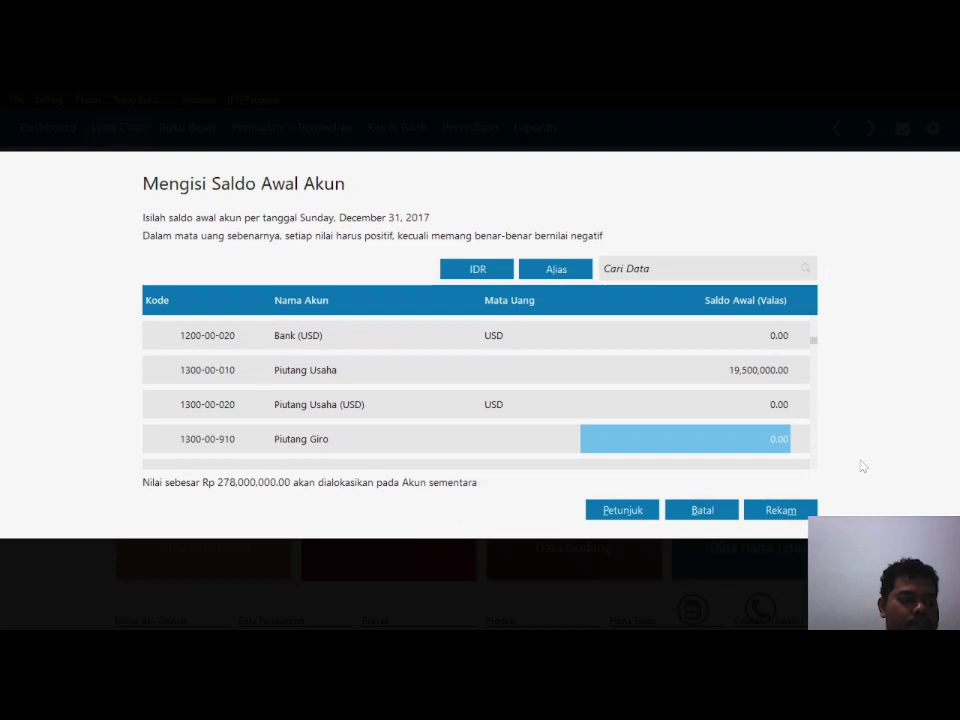
# Step: Enter Persediaan Makanan 18,000,000, Persediaan Minuman 25,000,000 and Asuransi Dibayar di Muka 3,325,000
pyautogui.press('Down')
pyautogui.press('Down')
pyautogui.press('Down')
pyautogui.press('Down')
pyautogui.press('Down')
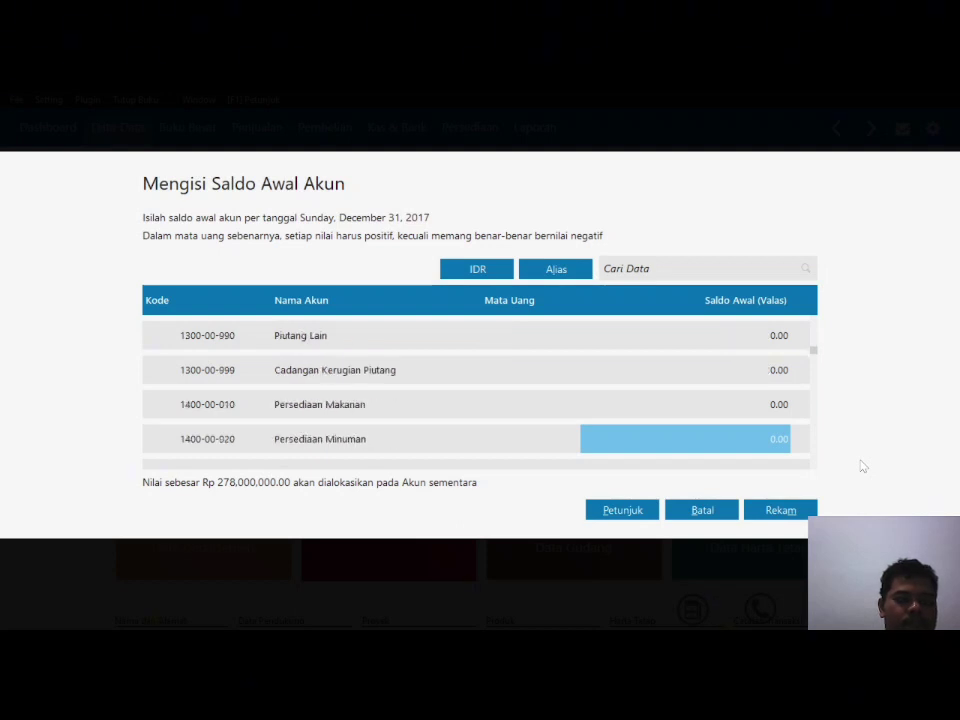
pyautogui.press('Up')
pyautogui.write('18000000')
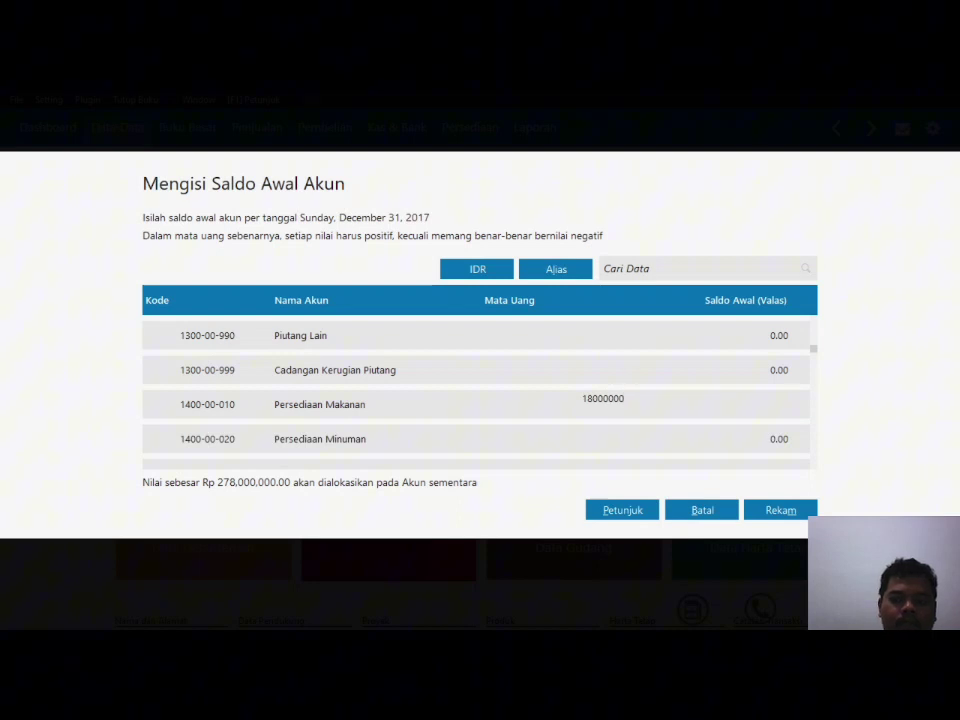
pyautogui.press('Return')
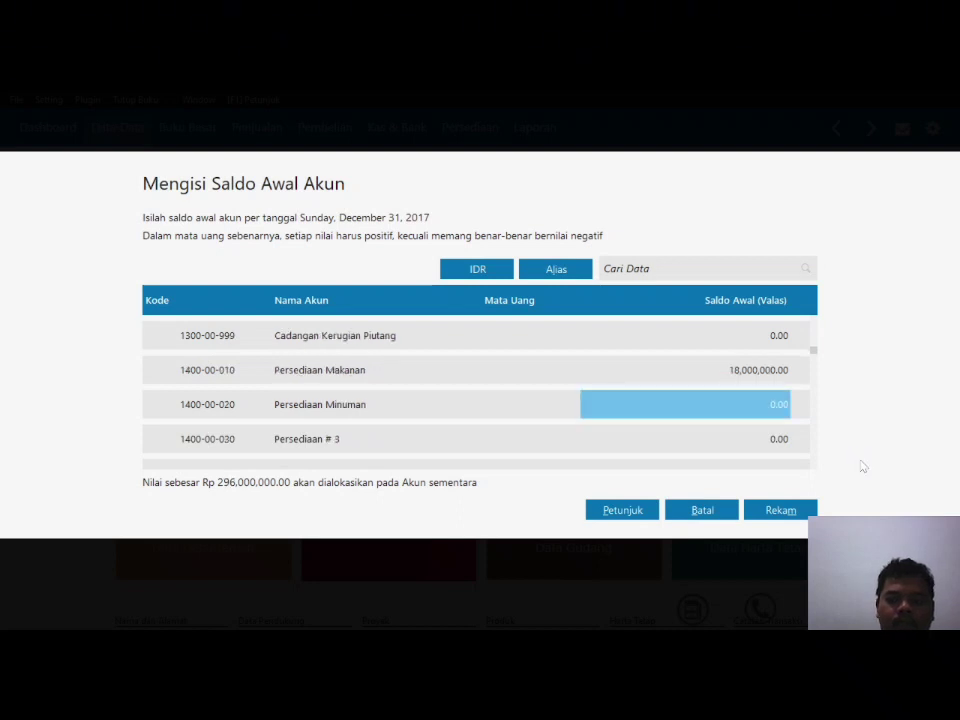
pyautogui.write('25000000')
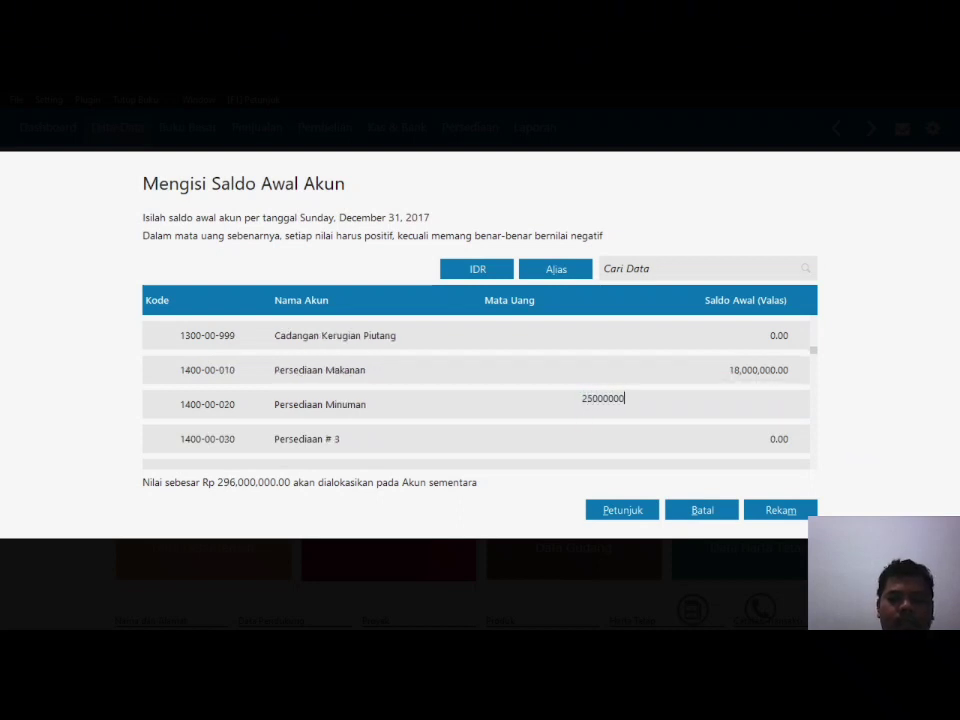
pyautogui.press('Return')
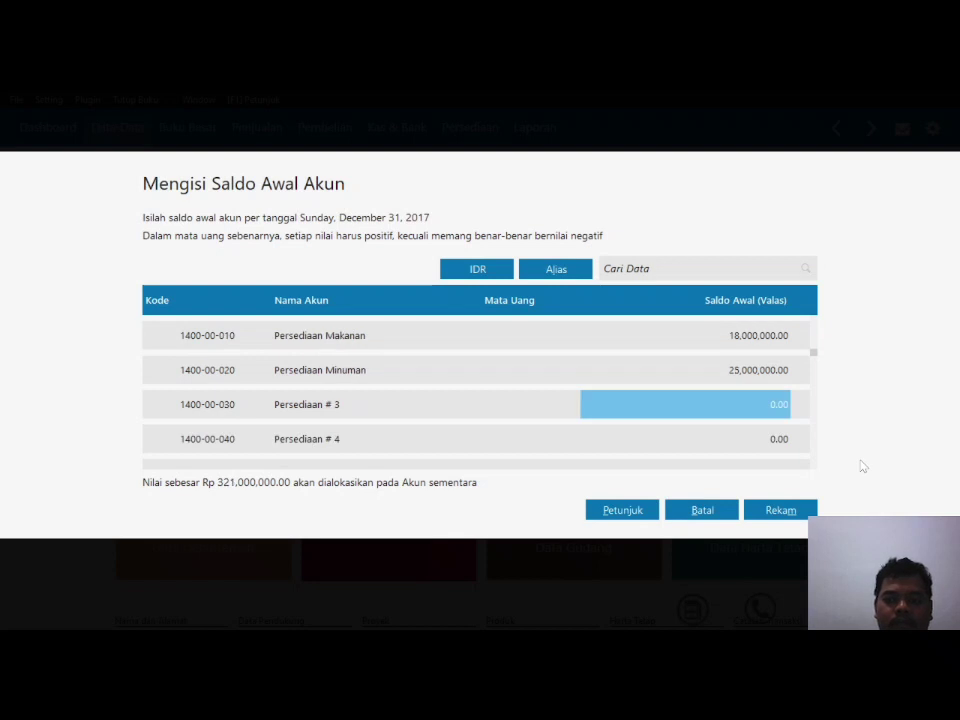
pyautogui.press('Return')
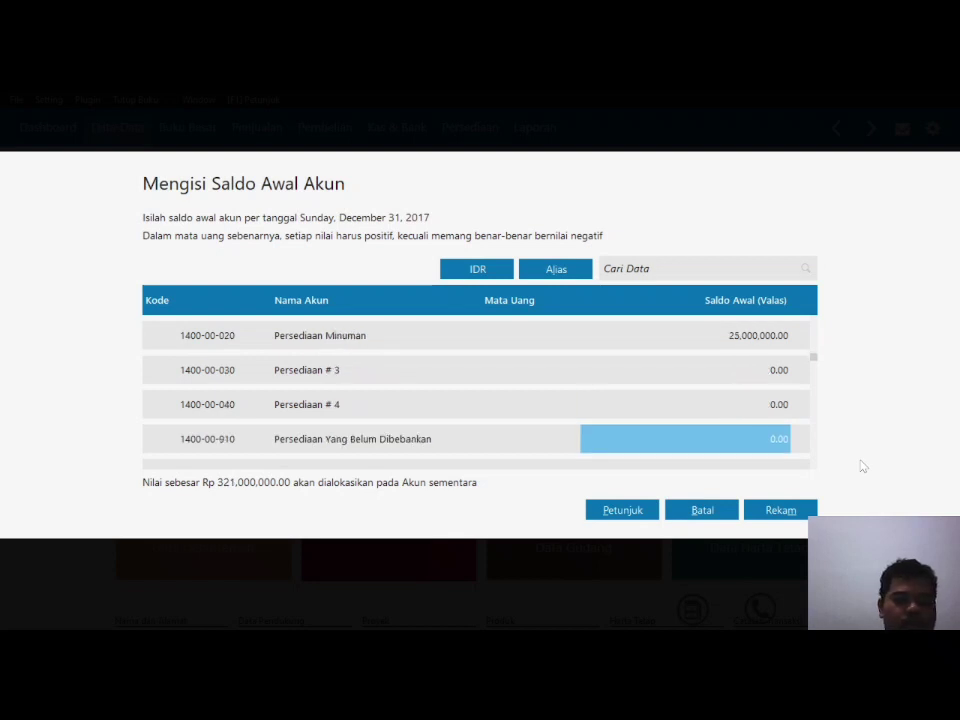
pyautogui.press('Return')
pyautogui.press('Return')
pyautogui.press('Up')
pyautogui.press('Up')
pyautogui.press('Up')
pyautogui.press('Up')
pyautogui.press('Up')
pyautogui.press('Up')
pyautogui.press('Up')
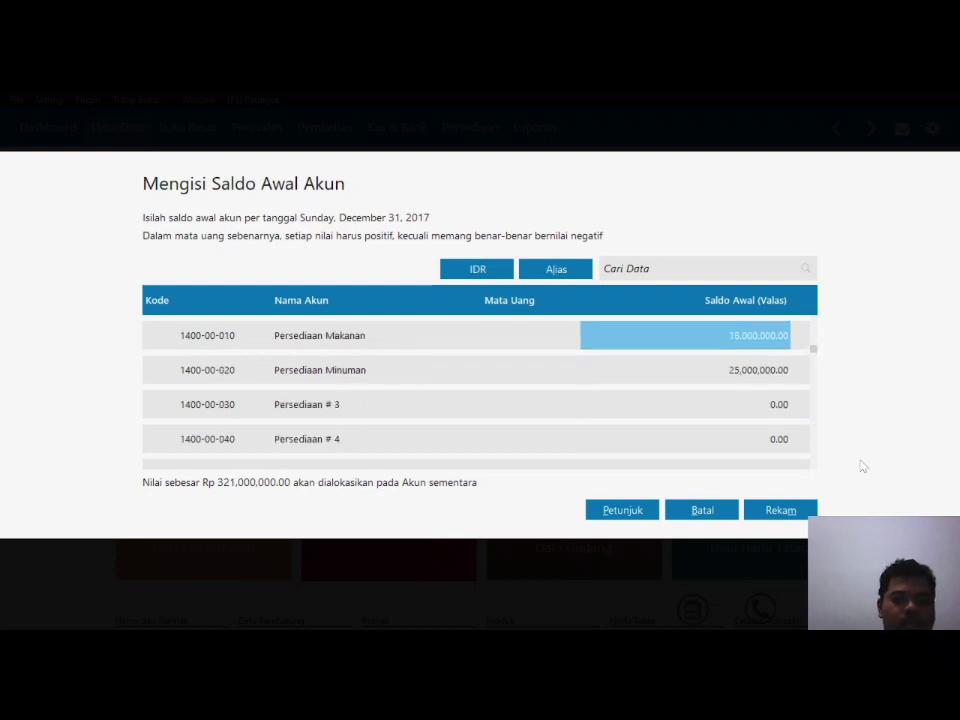
pyautogui.press('Down')
pyautogui.press('Down')
pyautogui.press('Down')
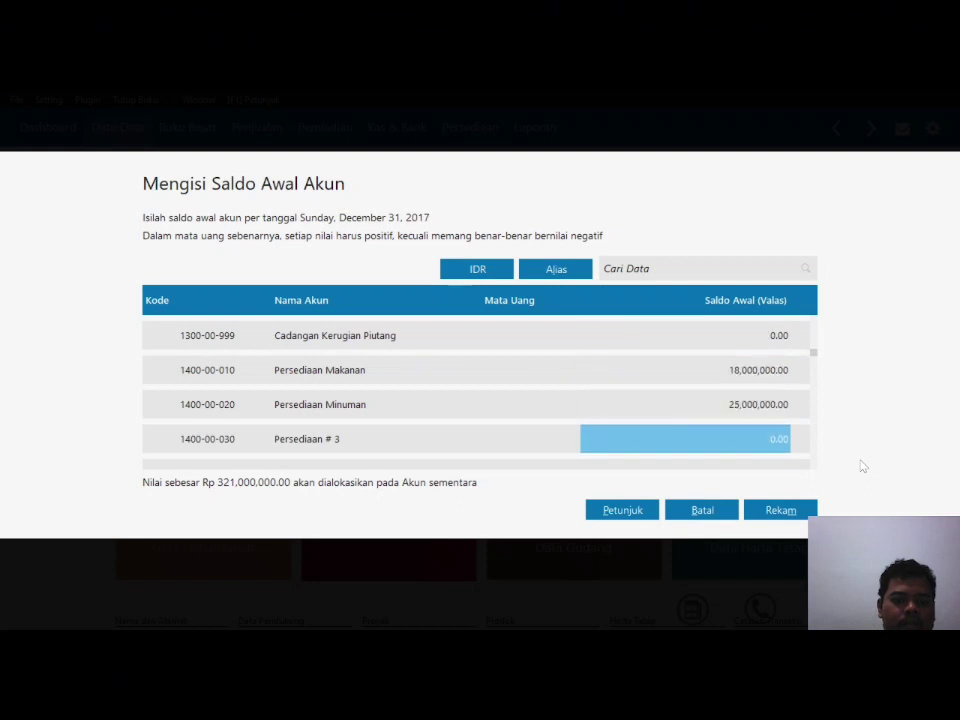
pyautogui.press('Down')
pyautogui.press('Down')
pyautogui.press('Down')
pyautogui.press('Down')
pyautogui.press('Down')
pyautogui.press('Down')
pyautogui.press('Down')
pyautogui.press('Down')
pyautogui.press('Down')
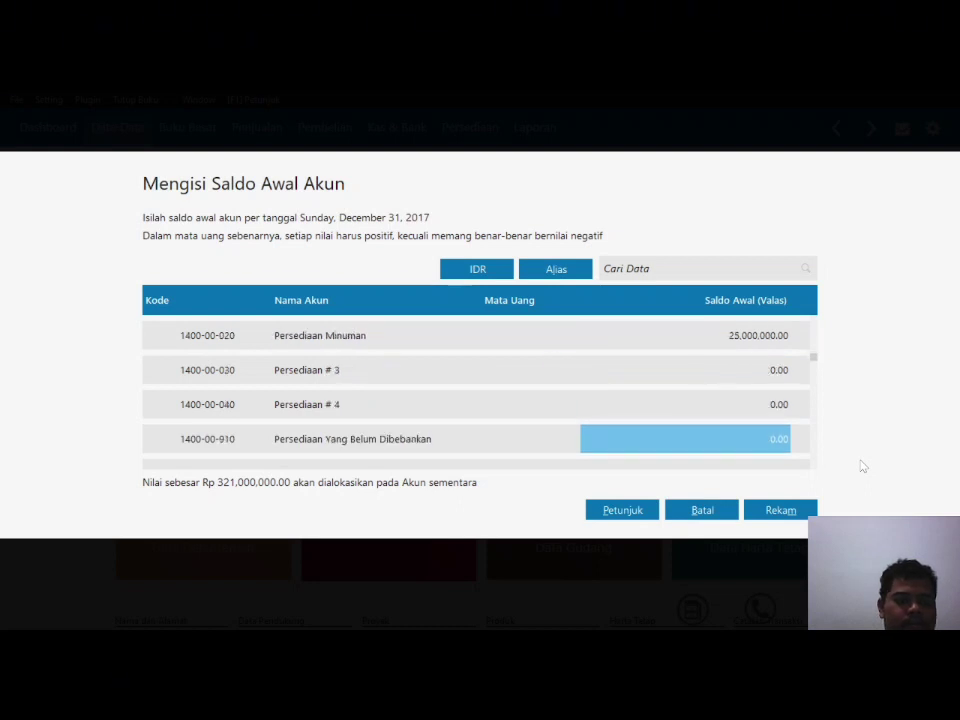
pyautogui.press('Down')
pyautogui.press('Down')
pyautogui.press('Down')
pyautogui.press('Down')
pyautogui.press('Down')
pyautogui.press('Down')
pyautogui.press('Down')
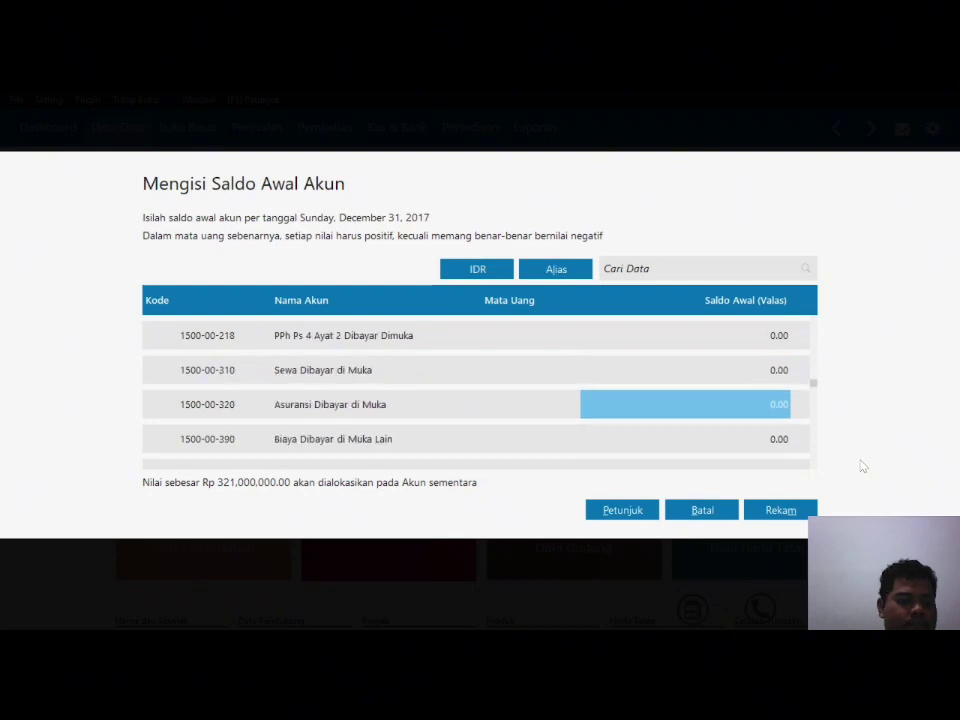
pyautogui.write('3325000')
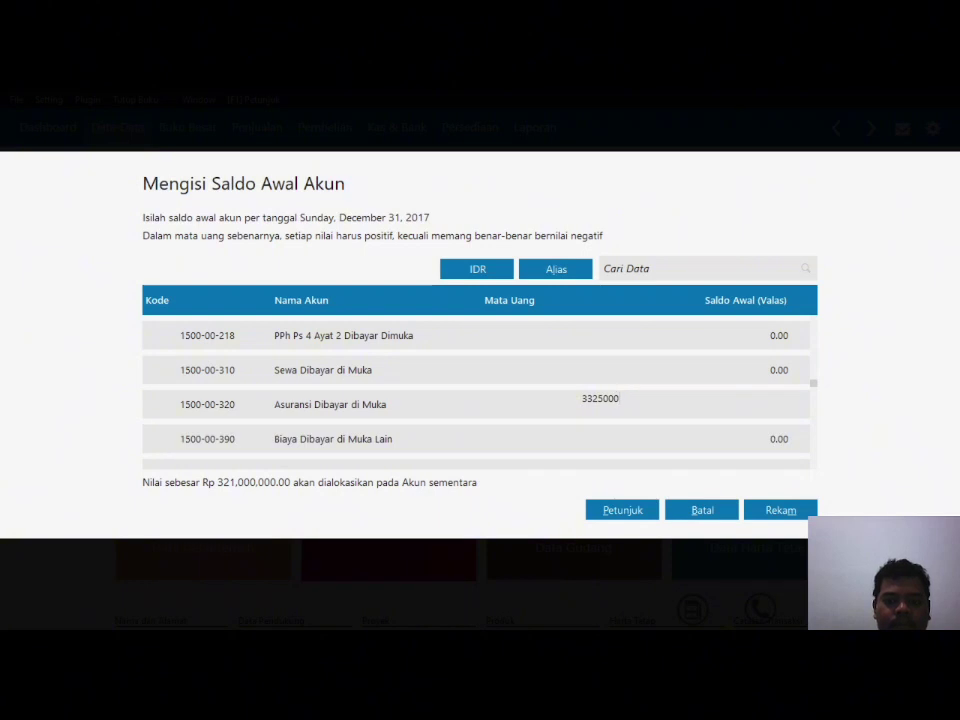
pyautogui.press('Return')
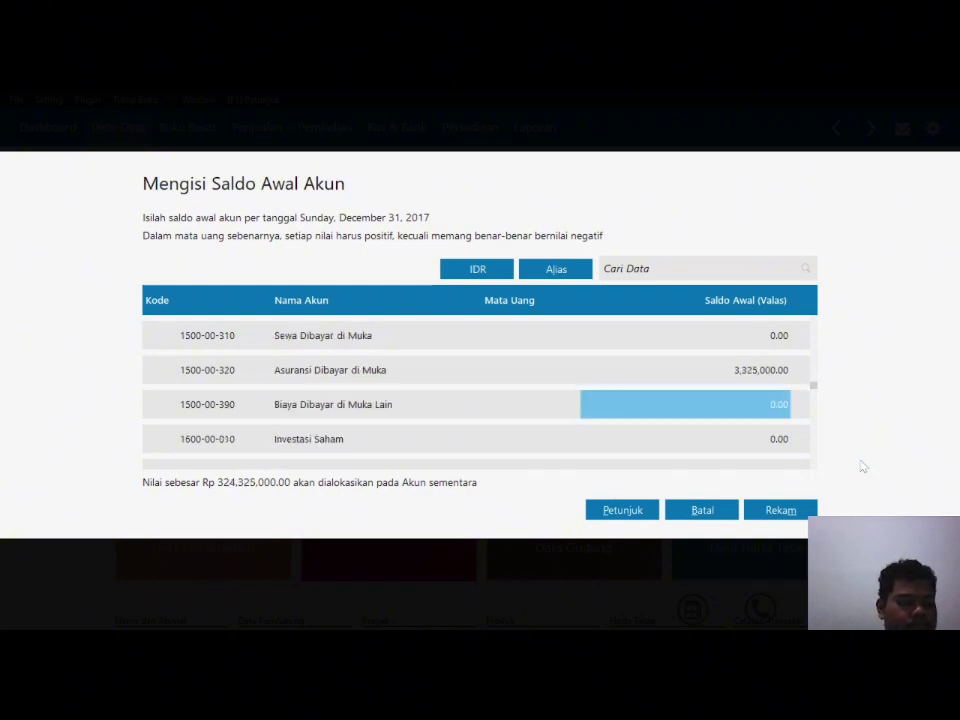
# Step: Set Kendaraan to 150,000,000 and its accumulated depreciation to -15,000,000
pyautogui.press('Return')
pyautogui.press('Return')
pyautogui.press('Return')
pyautogui.press('Return')
pyautogui.press('Return')
pyautogui.press('Return')
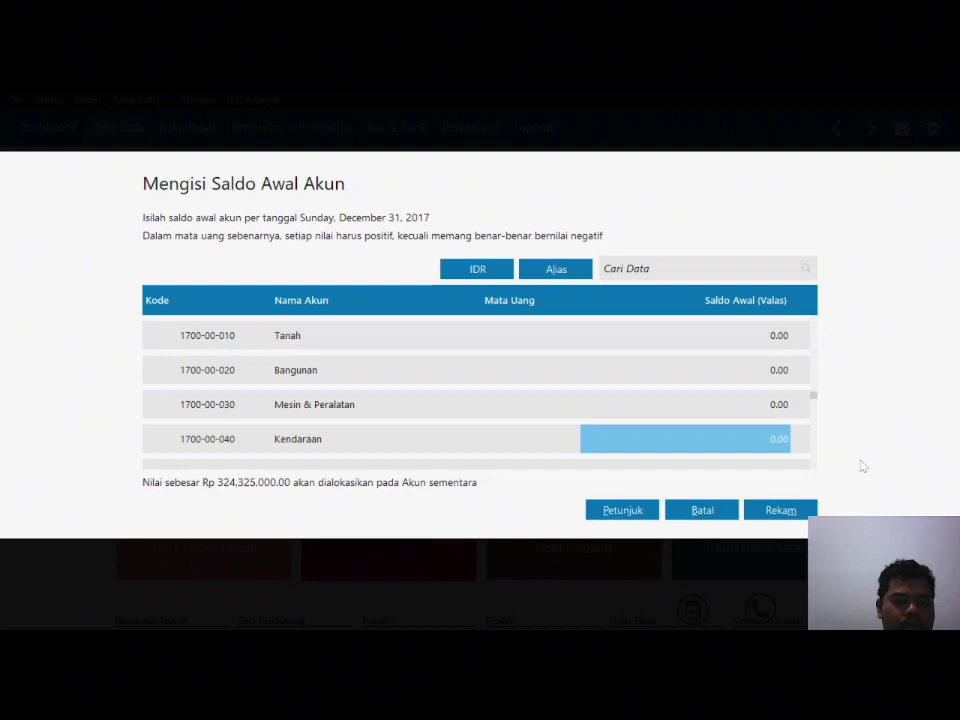
pyautogui.write('15000000')
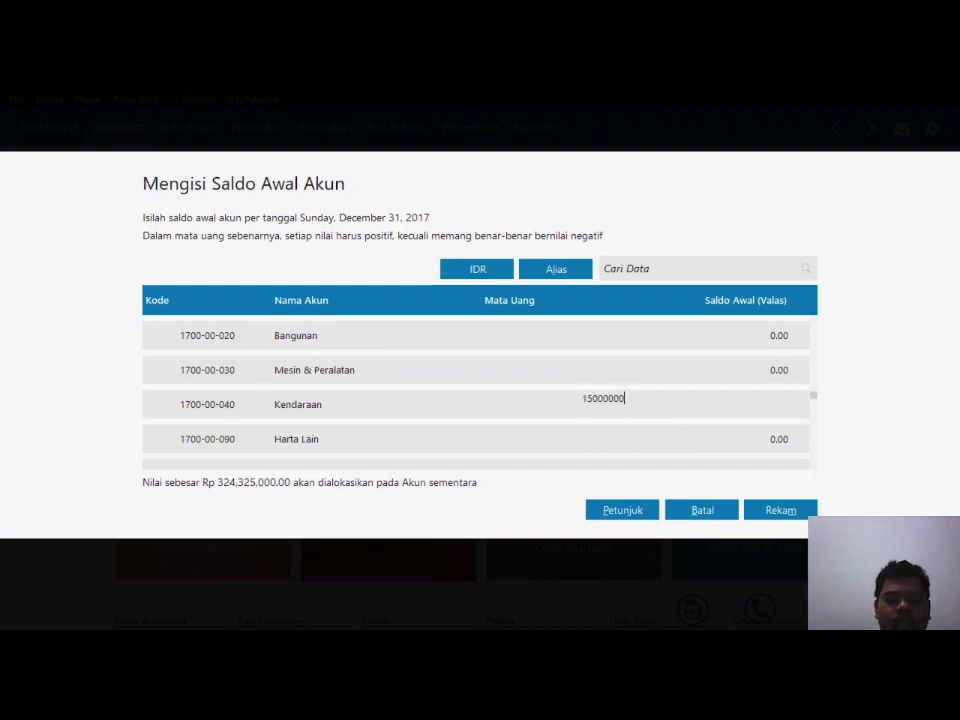
pyautogui.press('Return')
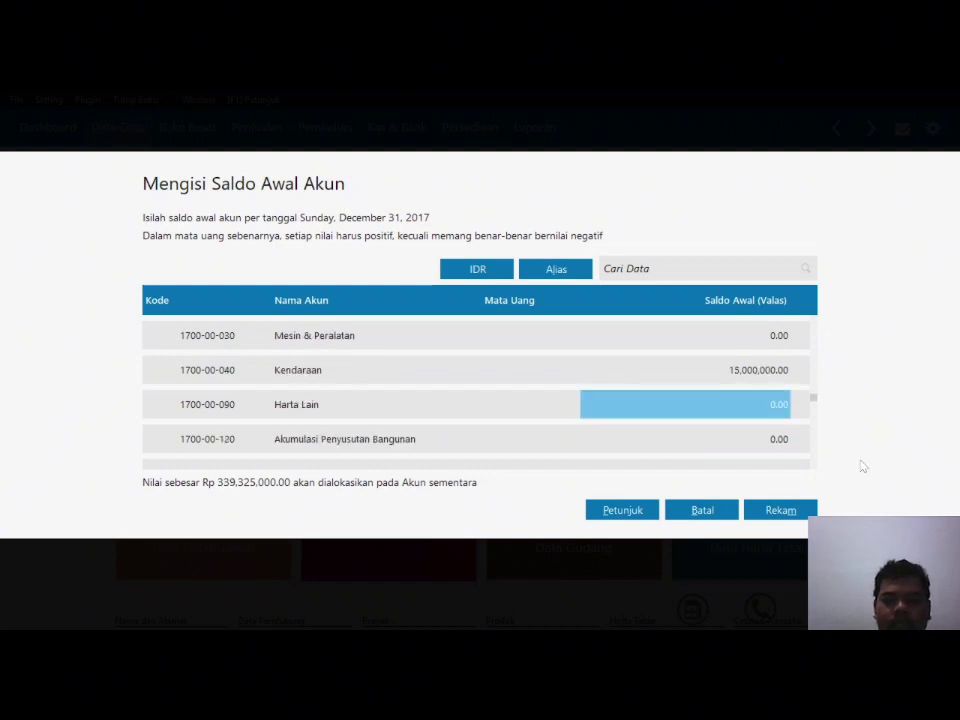
pyautogui.press('Up')
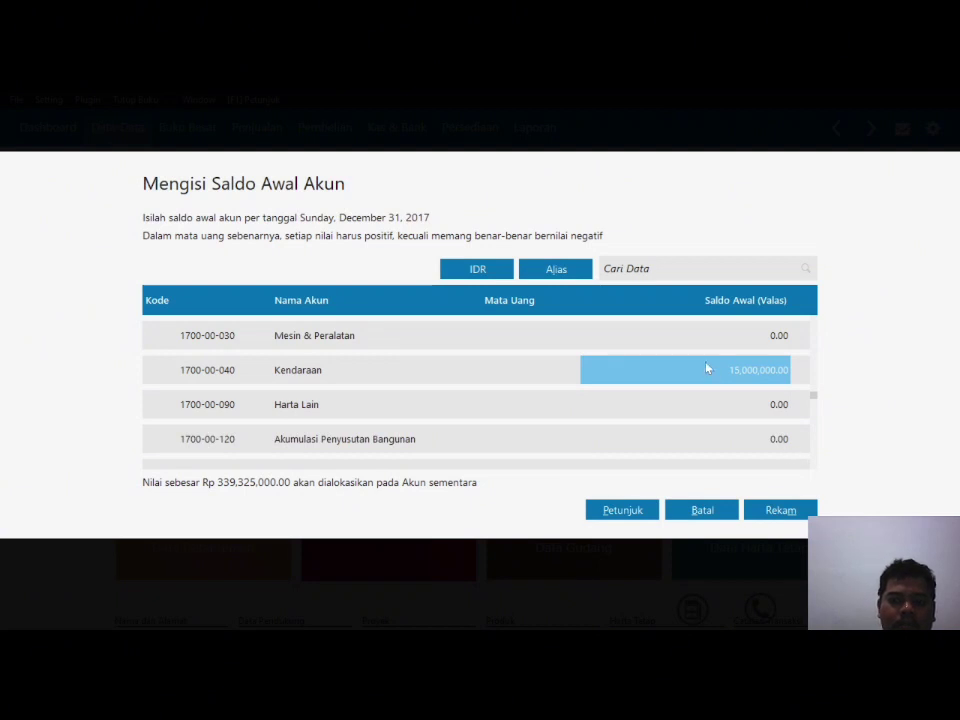
pyautogui.click(707, 368)
pyautogui.press('End')
pyautogui.write('0')
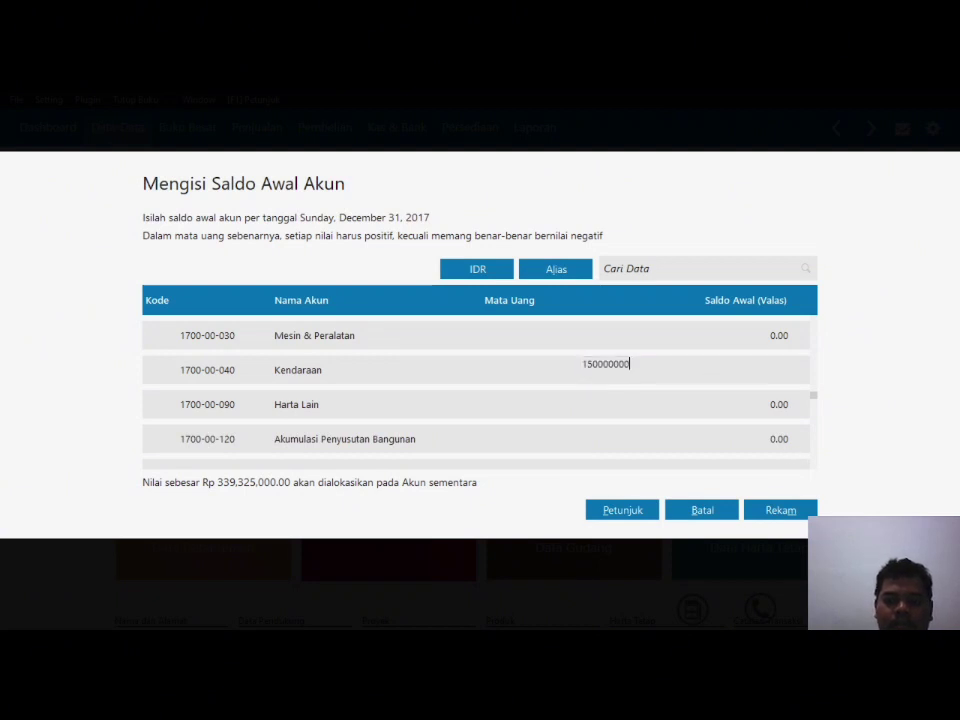
pyautogui.press('Return')
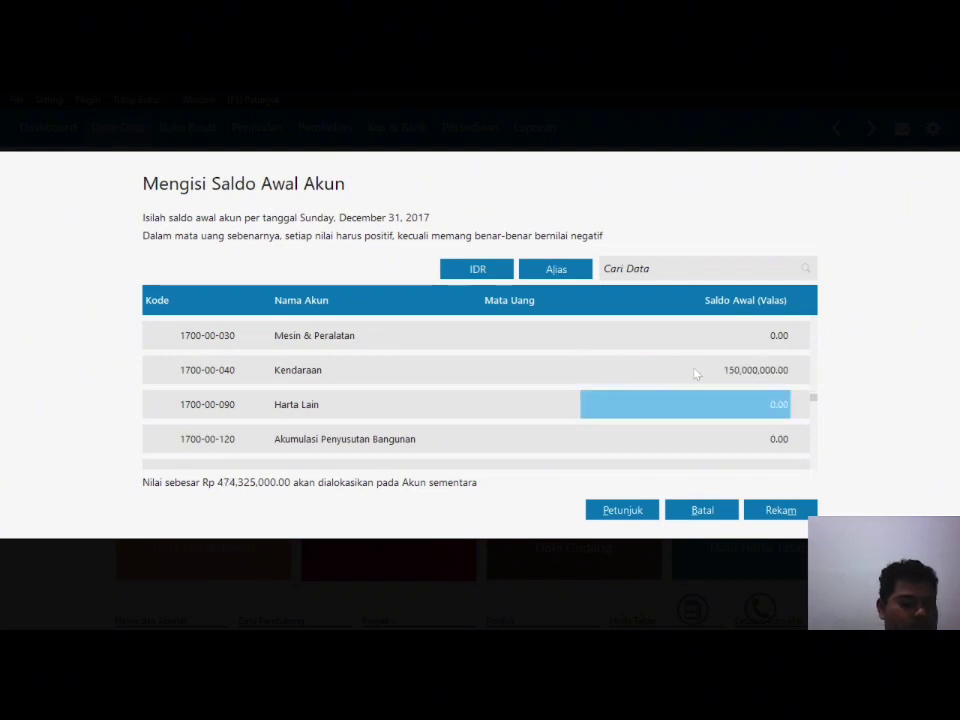
pyautogui.press('Down')
pyautogui.press('Down')
pyautogui.press('Down')
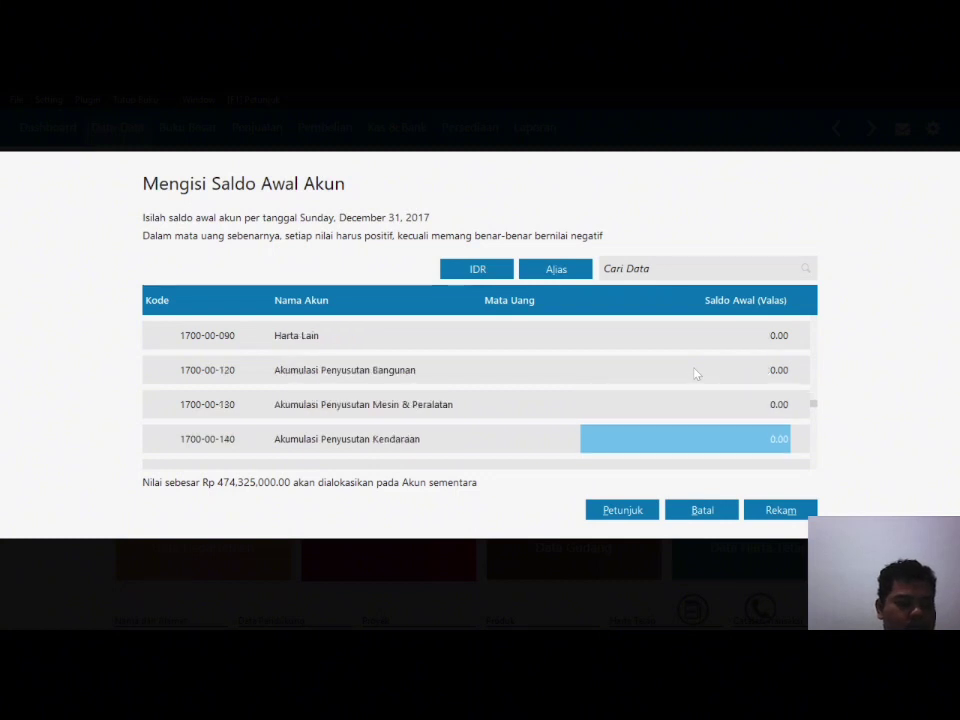
pyautogui.write('-15,000,00')
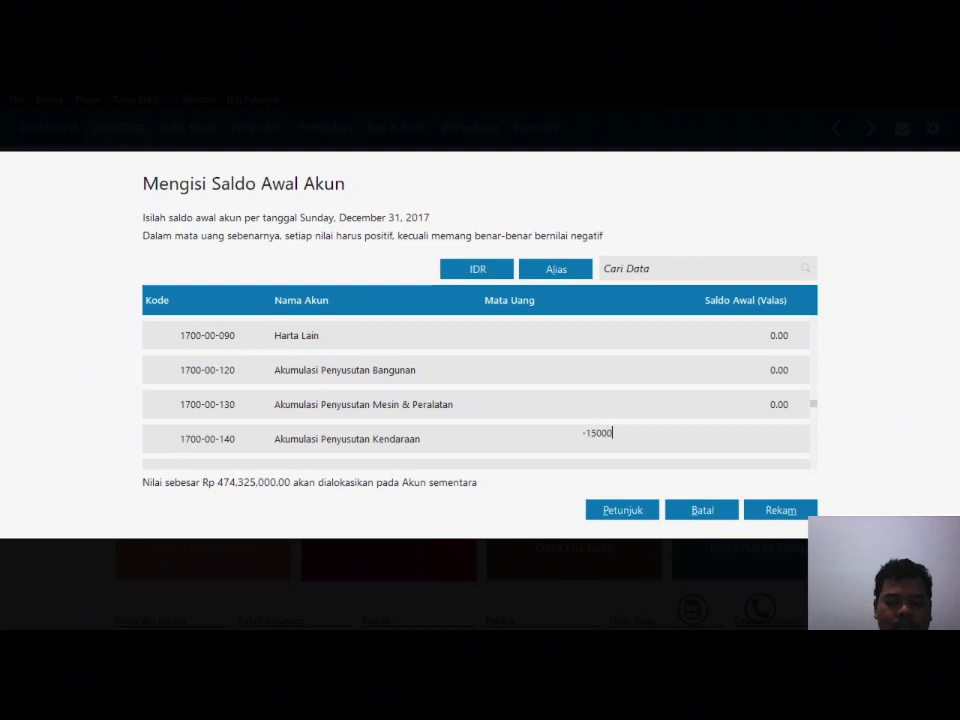
pyautogui.write('0')
pyautogui.press('Return')
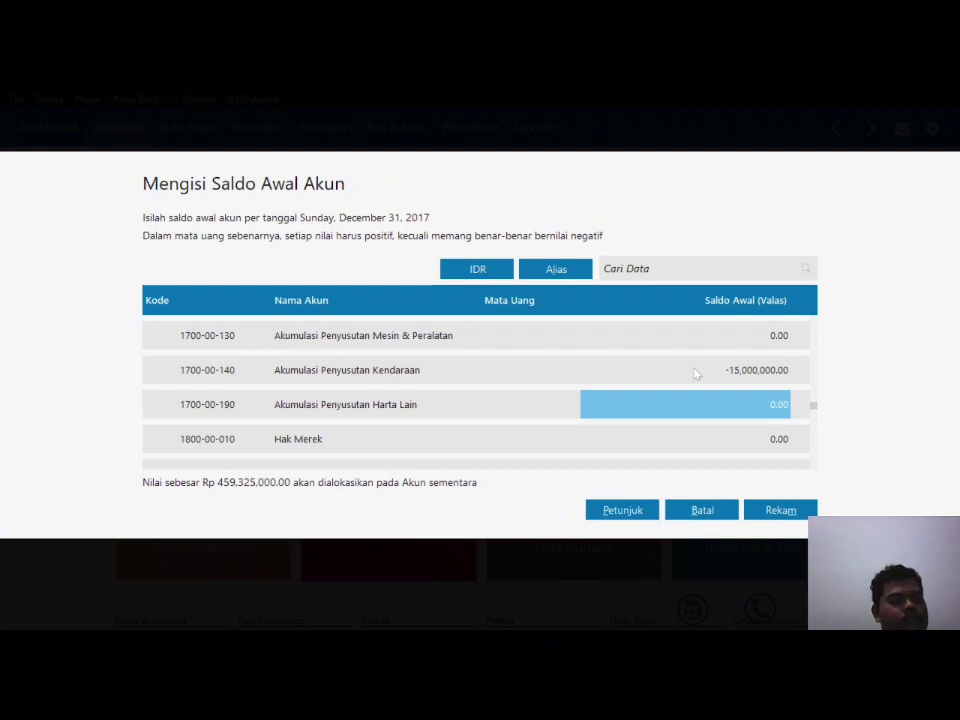
pyautogui.press('Down')
pyautogui.press('Down')
pyautogui.press('Down')
pyautogui.press('Down')
pyautogui.press('Down')
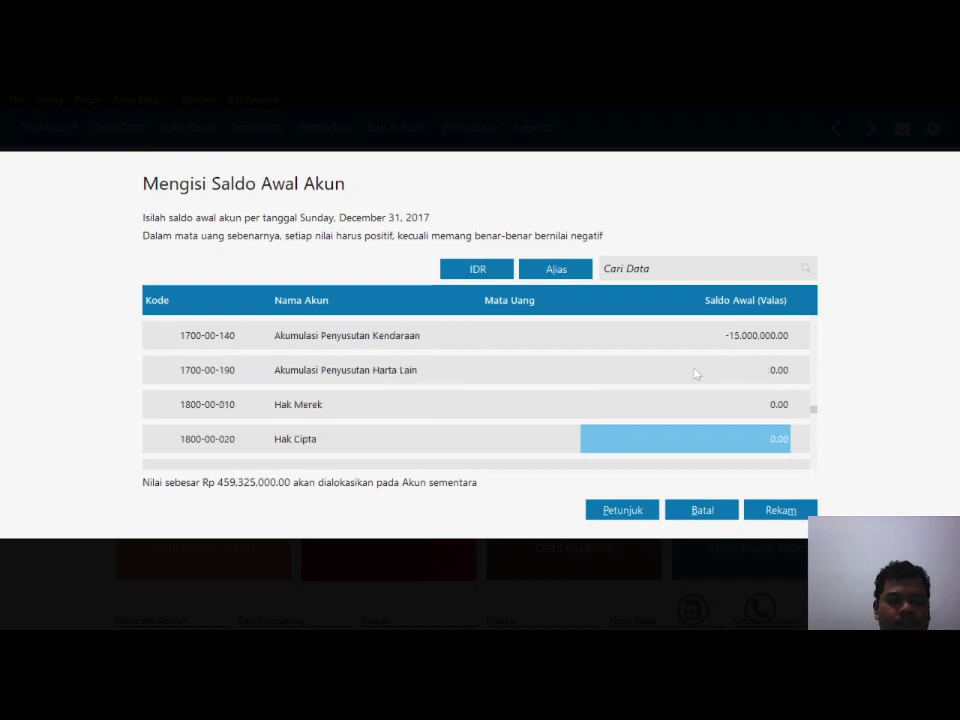
pyautogui.scroll(-1, 697, 373)
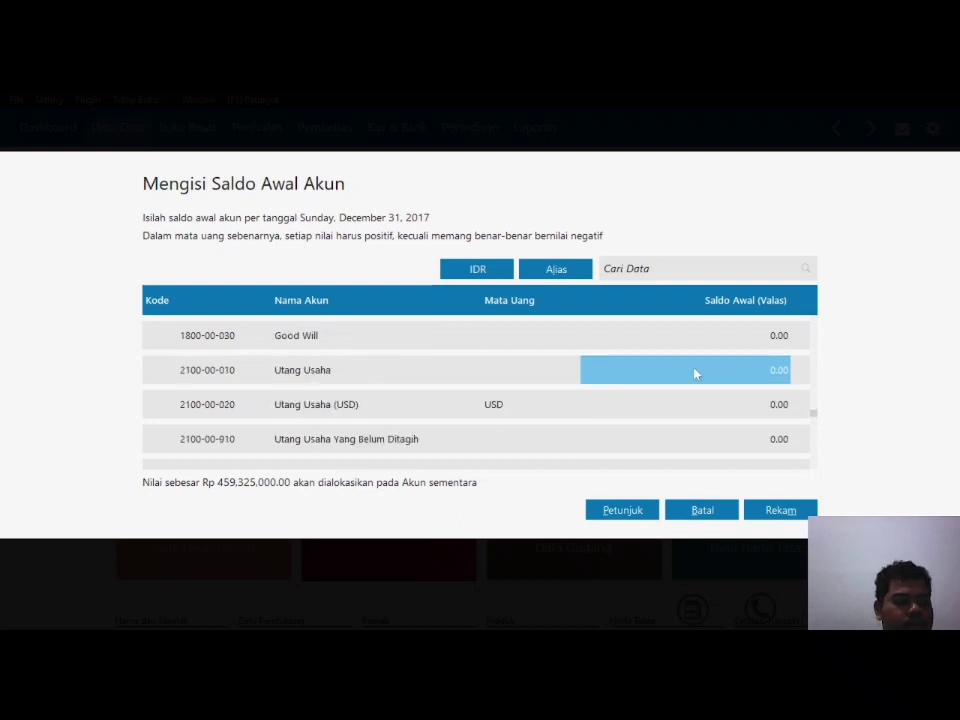
# Step: Enter Utang Usaha 66,000,000 and Utang Gaji & Upah 10,350,000 as opening balances
pyautogui.write('66000000')
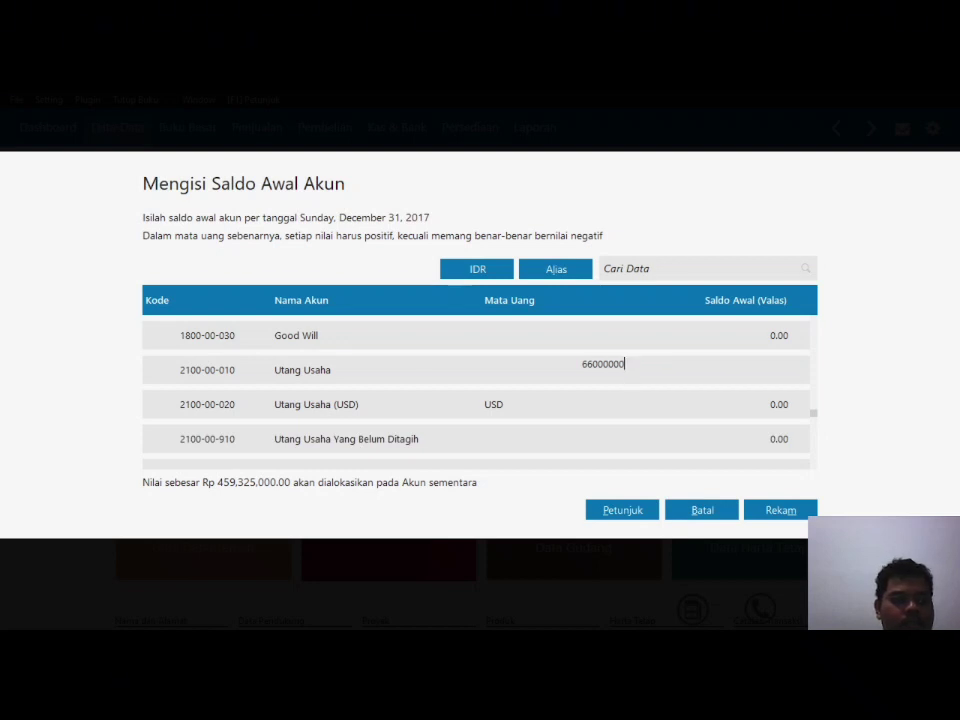
pyautogui.press('Return')
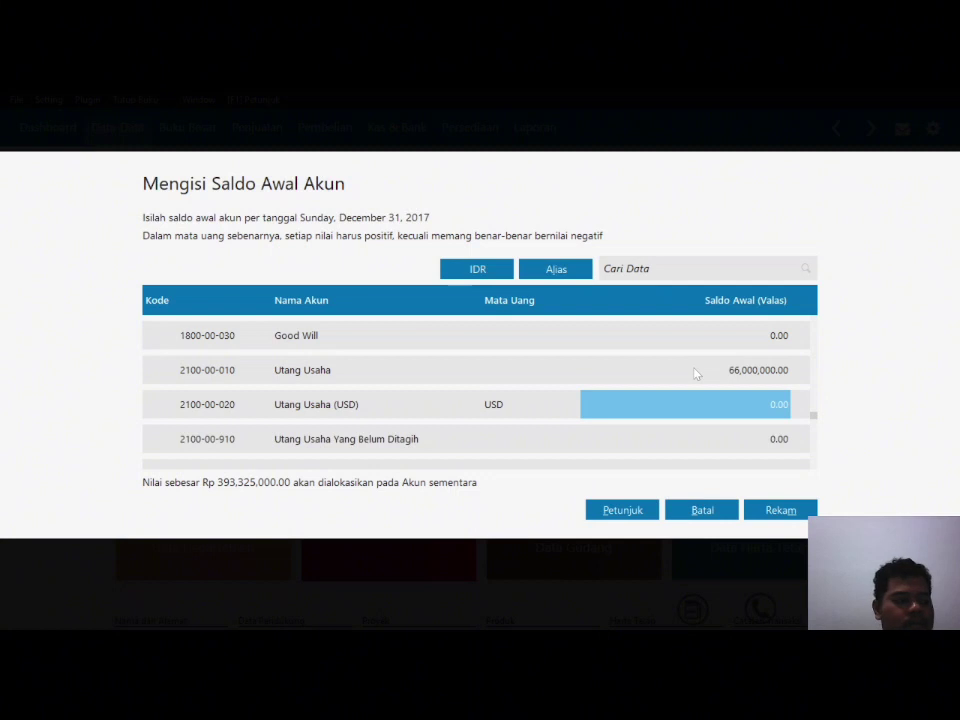
pyautogui.press('Return')
pyautogui.press('Return')
pyautogui.press('Return')
pyautogui.press('Return')
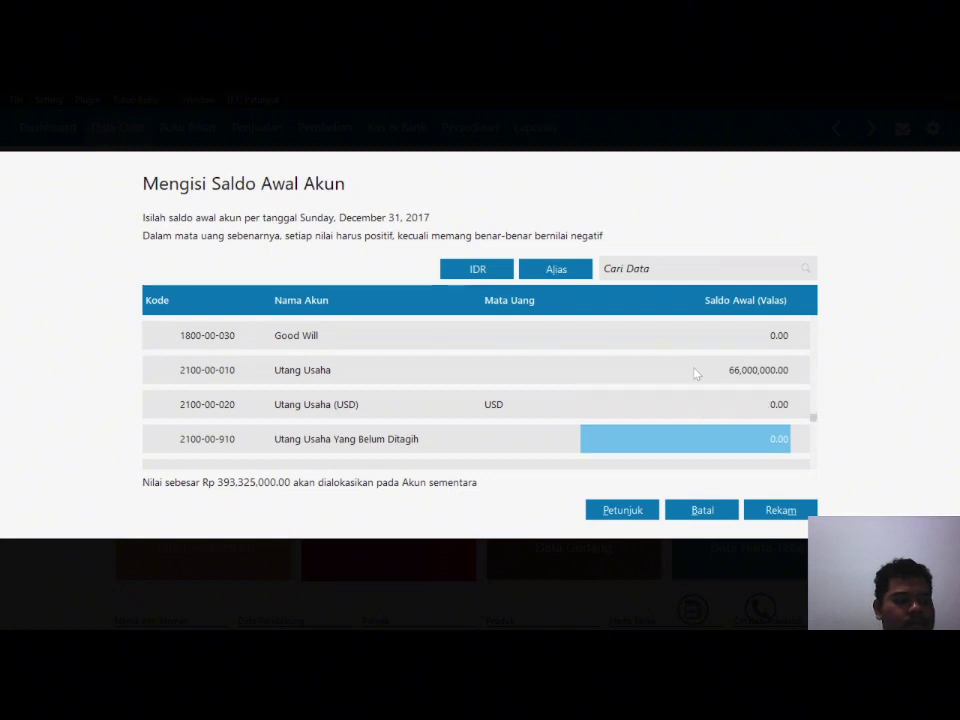
pyautogui.press('Return')
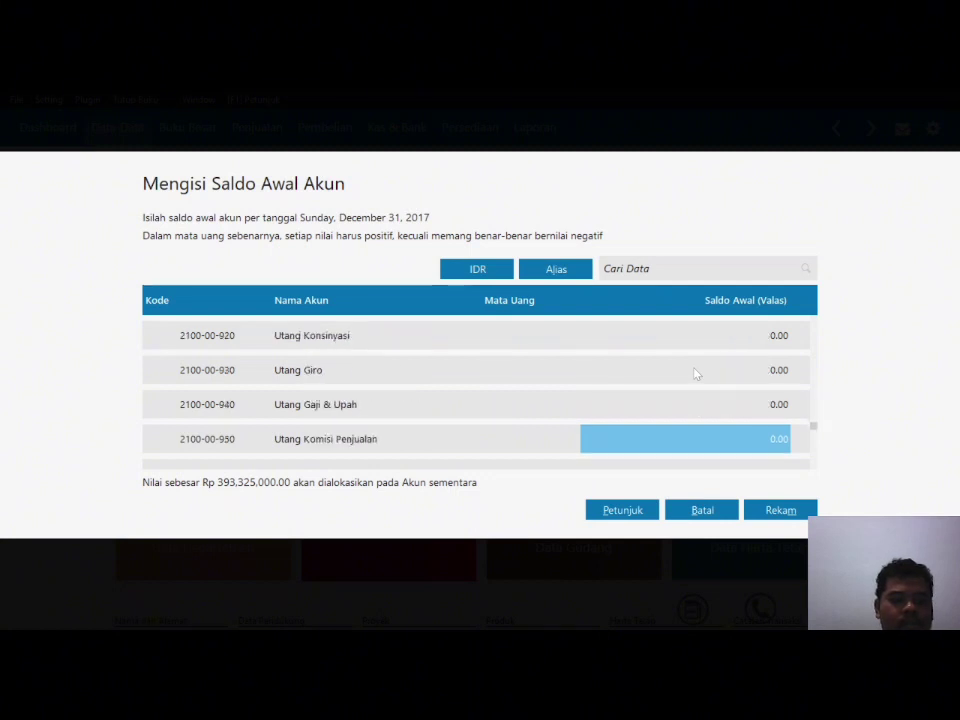
pyautogui.press('Up')
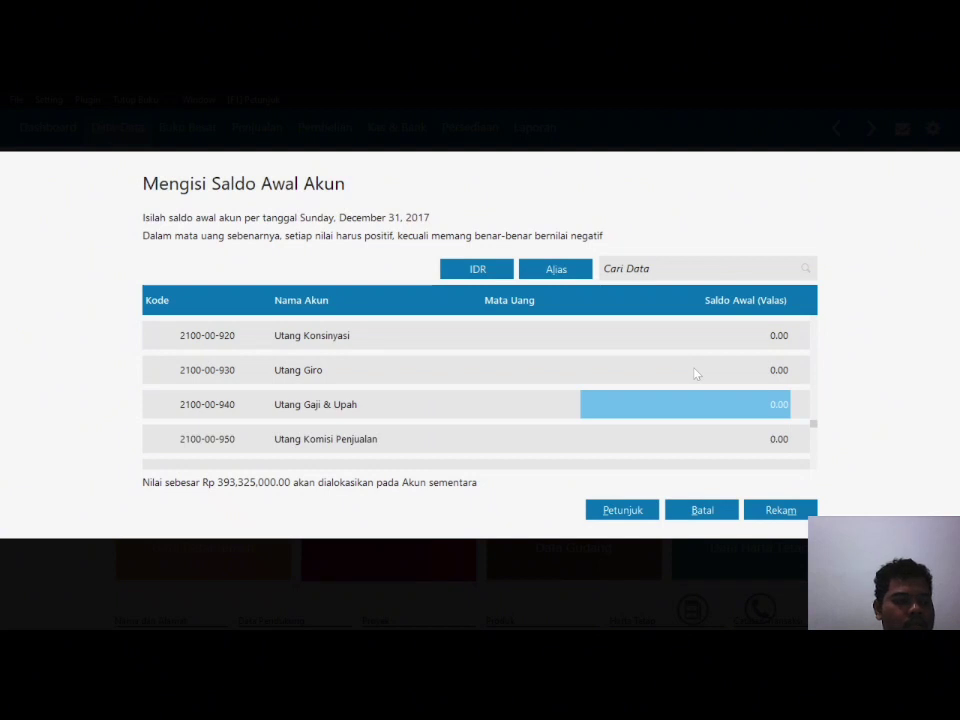
pyautogui.write('103500000')
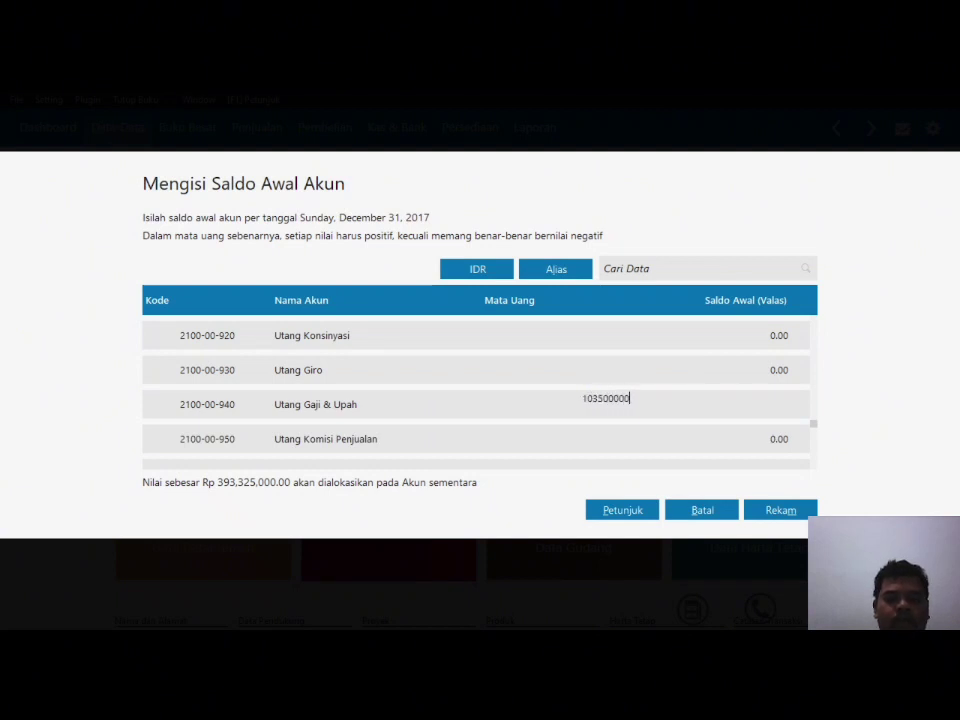
pyautogui.press('BackSpace')
pyautogui.press('Return')
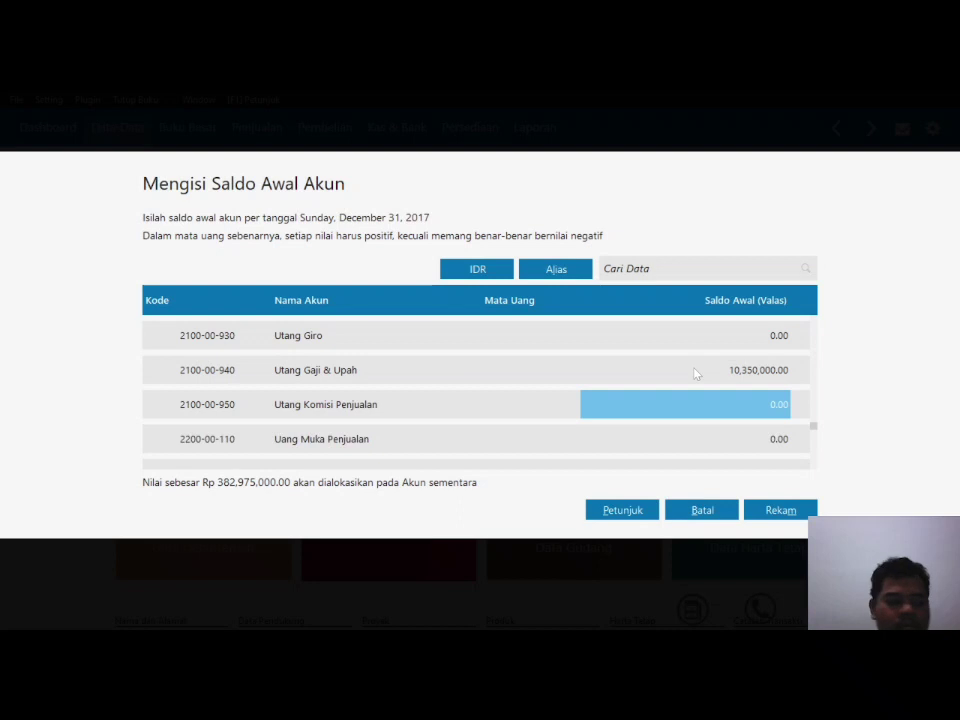
# Step: Enter 60,000,000 as the Utang Bank opening balance
pyautogui.press('Down')
pyautogui.press('Down')
pyautogui.press('Down')
pyautogui.press('Down')
pyautogui.press('Down')
pyautogui.press('Down')
pyautogui.press('Down')
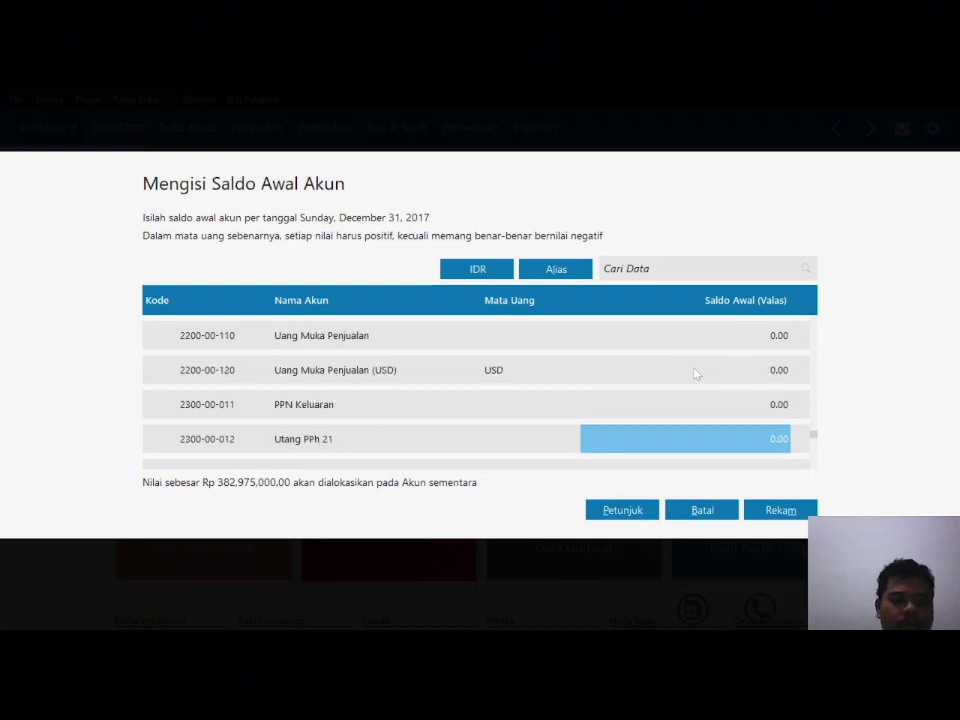
pyautogui.press('Down')
pyautogui.press('Down')
pyautogui.press('Down')
pyautogui.press('Down')
pyautogui.press('Down')
pyautogui.press('Down')
pyautogui.press('Up')
pyautogui.press('Up')
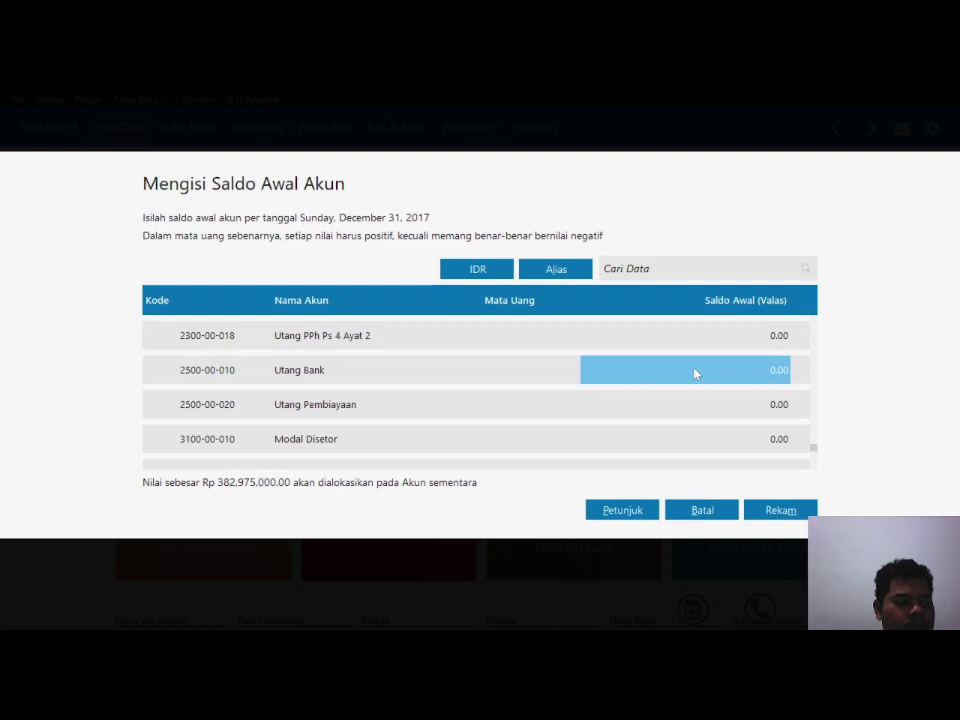
pyautogui.write('60000000')
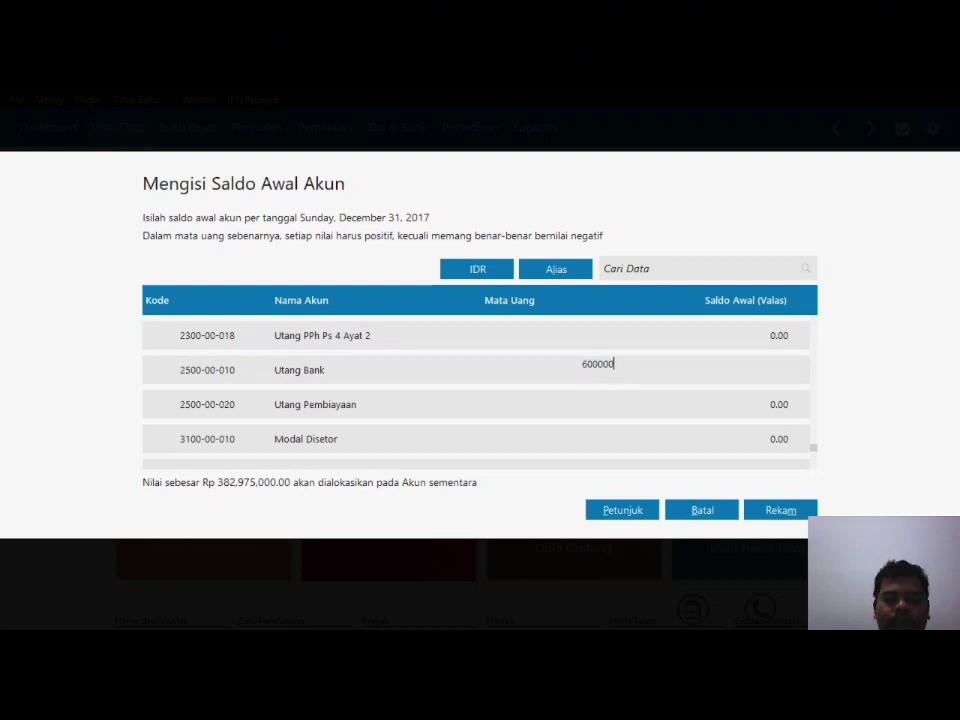
pyautogui.press('Return')
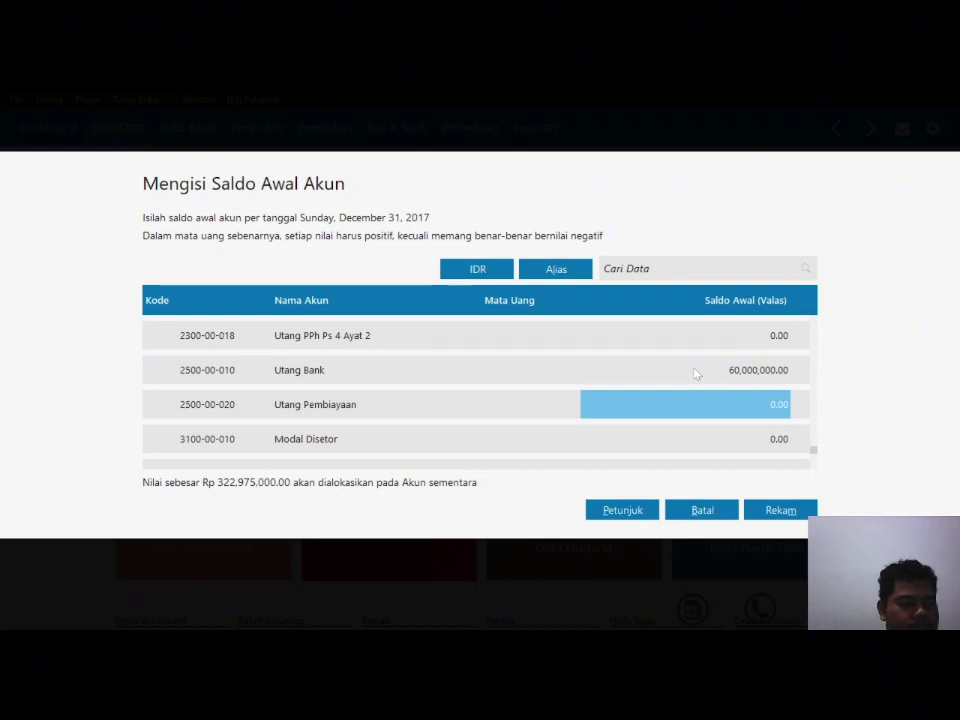
pyautogui.press('Down')
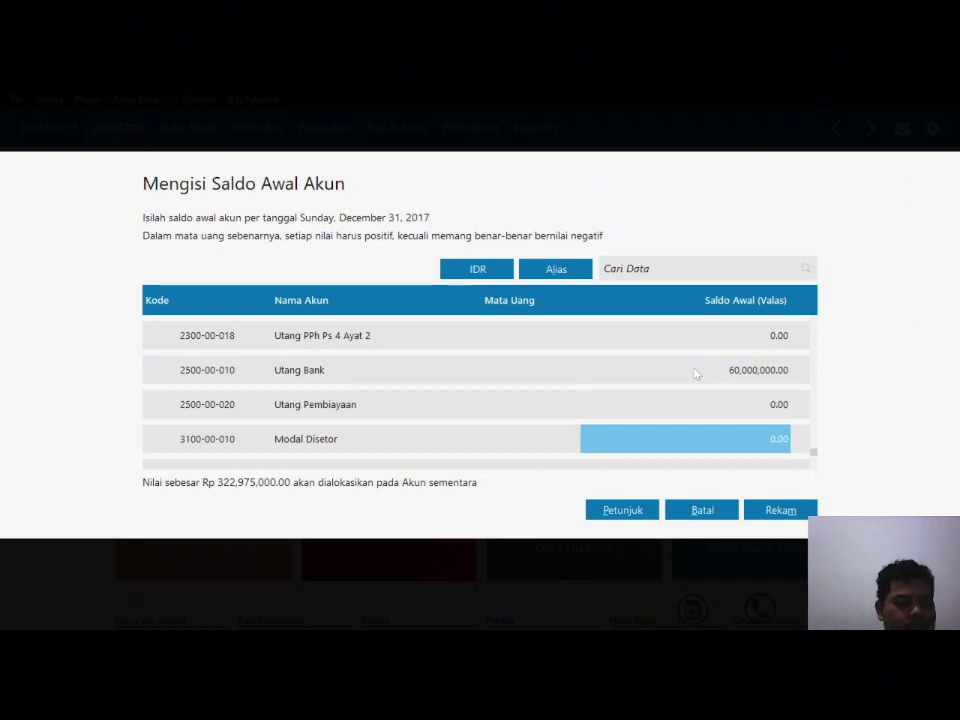
# Step: Enter Modal Disetor 230,000,000 and Laba ditahan 92,975,000, bringing the unallocated amount to Rp 0.00
pyautogui.write('230,000,00')
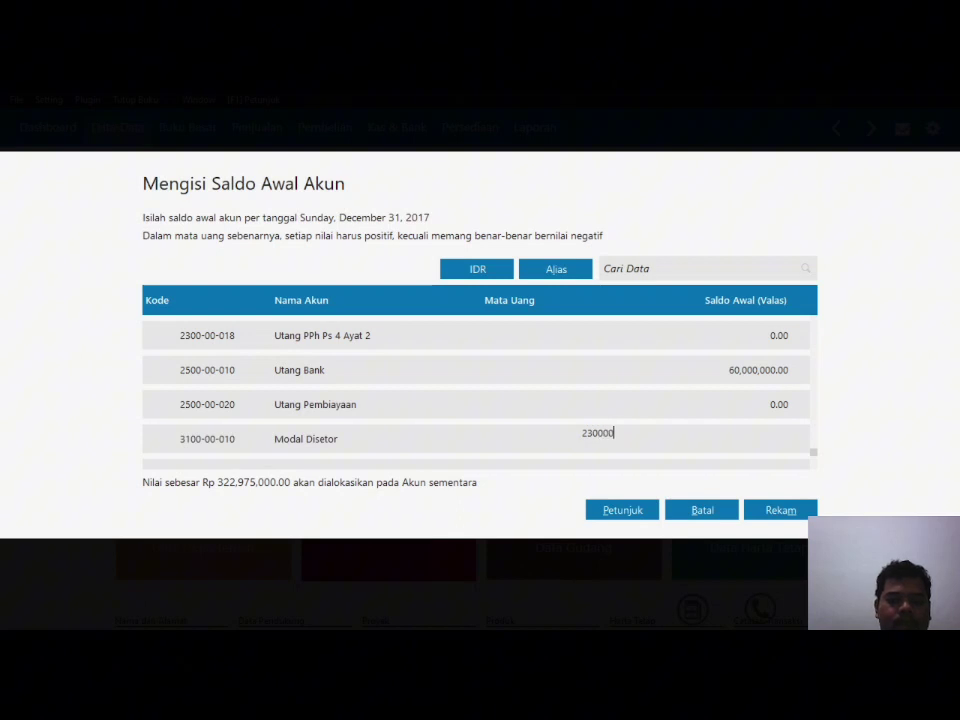
pyautogui.write('0')
pyautogui.press('Return')
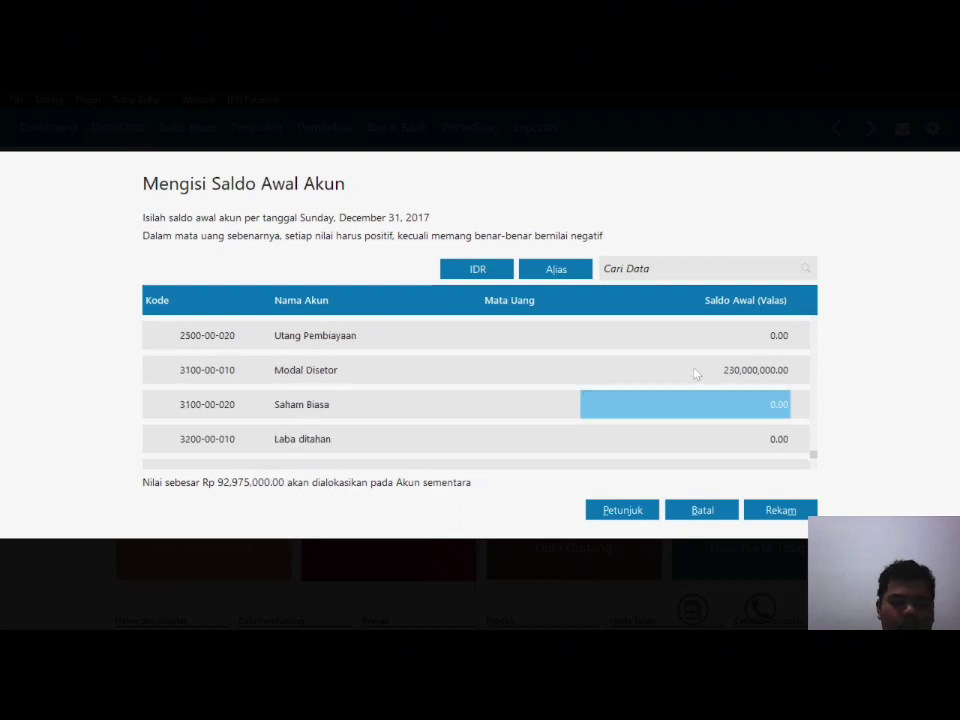
pyautogui.press('Down')
pyautogui.write('92')
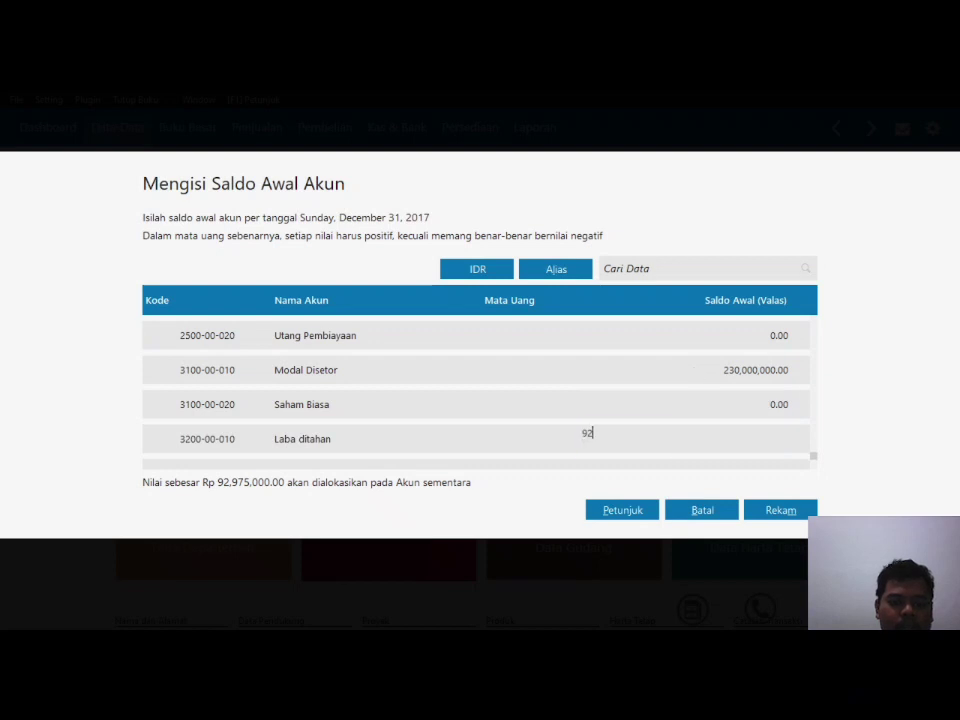
pyautogui.write('975000')
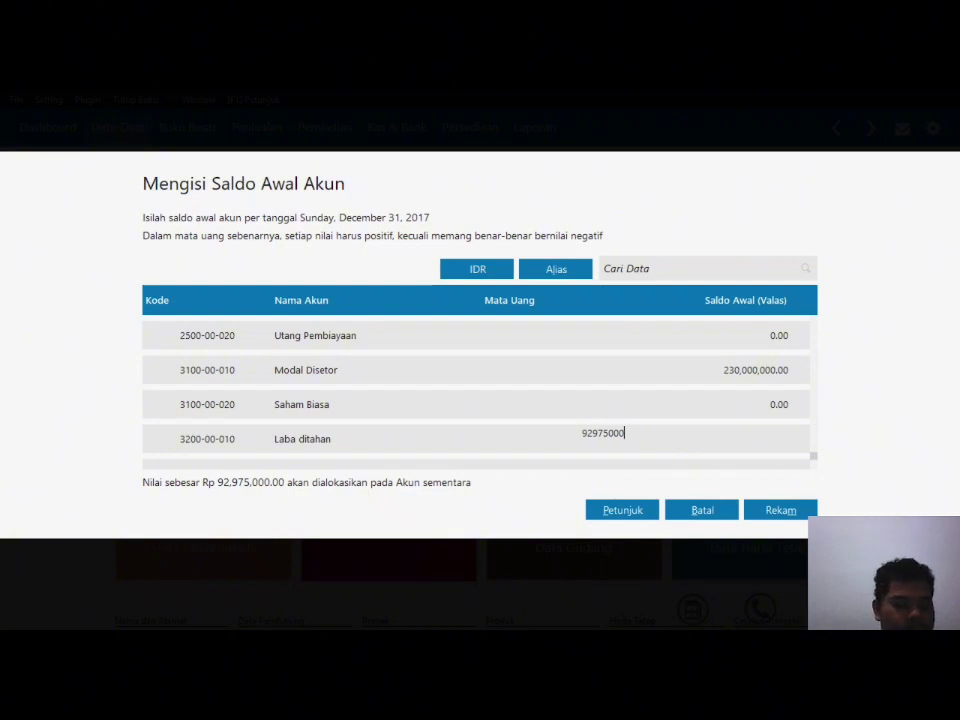
pyautogui.press('Return')
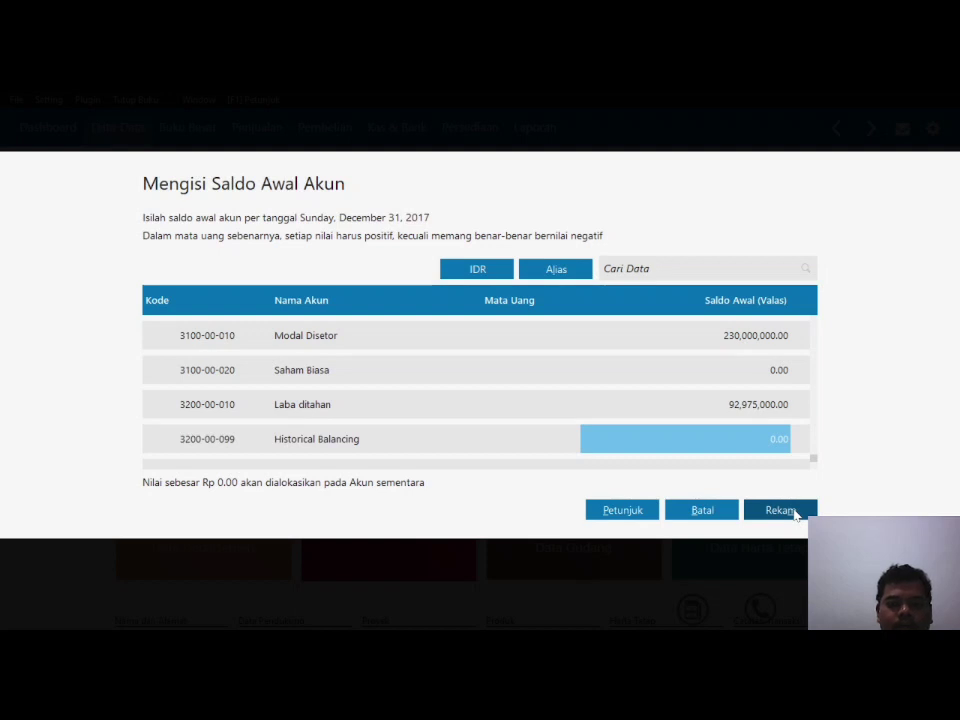
# Step: Save the account opening balances and open Saldo Awal Piutang Usaha from the Setting menu
pyautogui.click(779, 510)
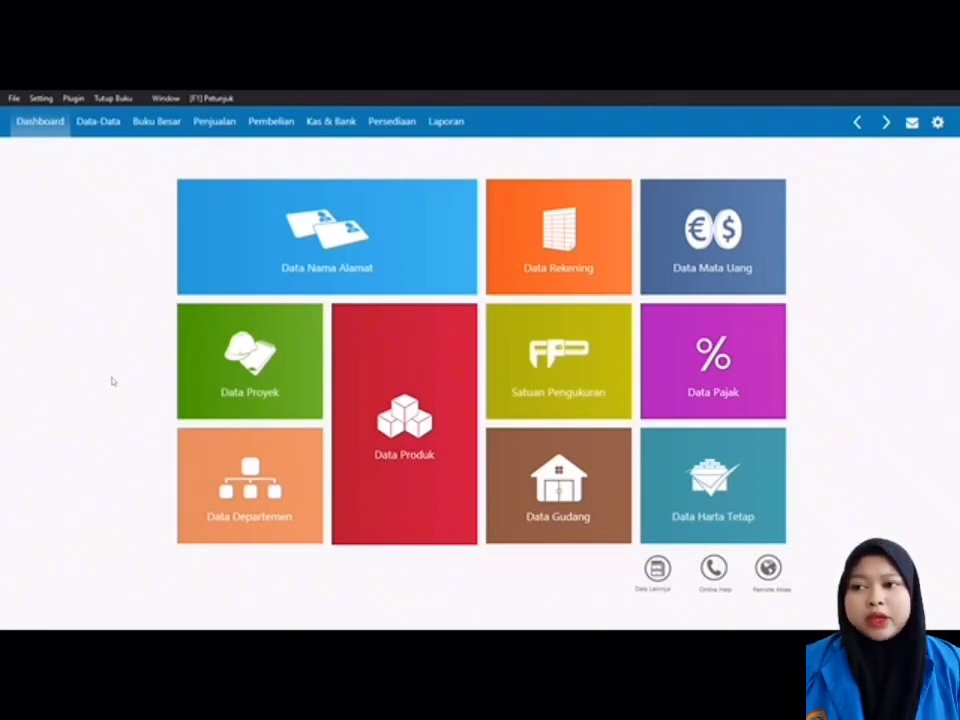
pyautogui.click(45, 99)
pyautogui.moveTo(93, 151)
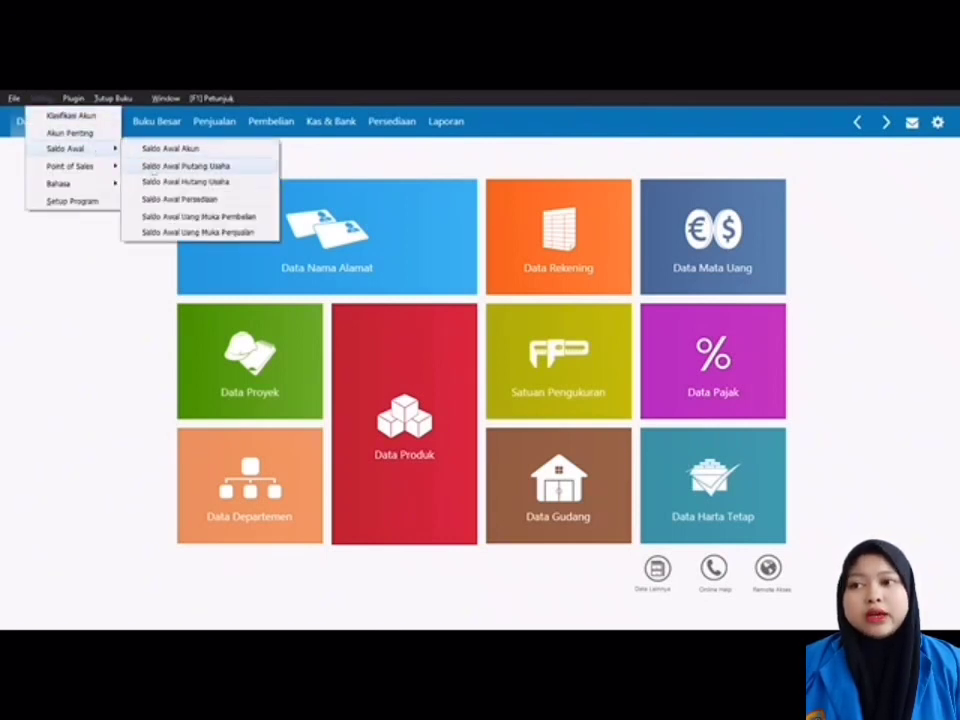
pyautogui.click(153, 169)
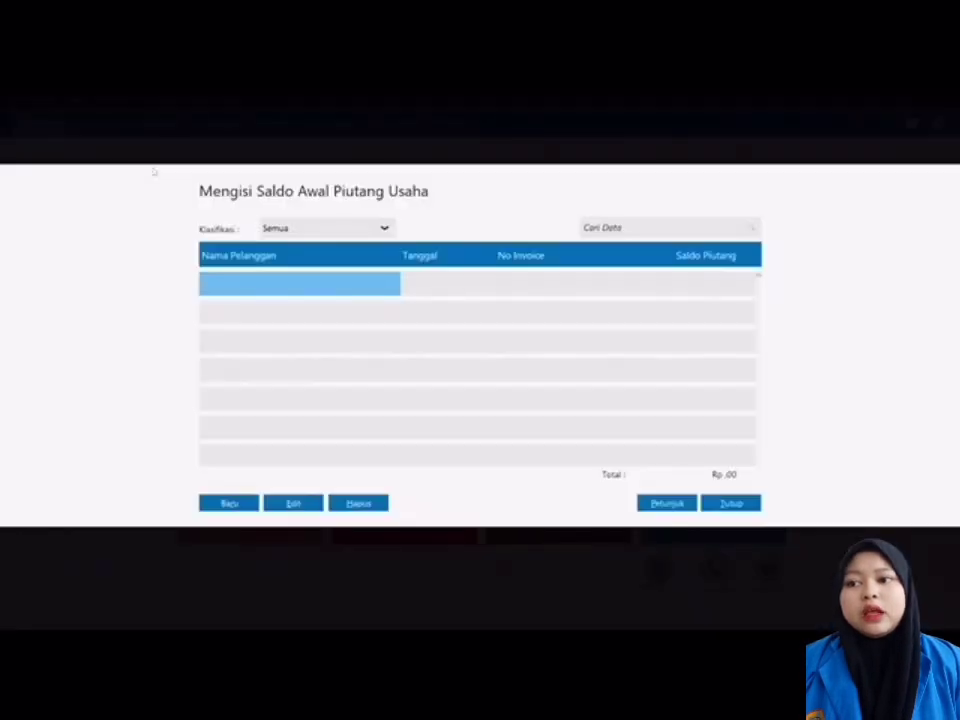
# Step: Start a TOKO BUANA receivable, invoice INV-01 dated 27/12/2017, for Rp 5,000,000
pyautogui.click(230, 503)
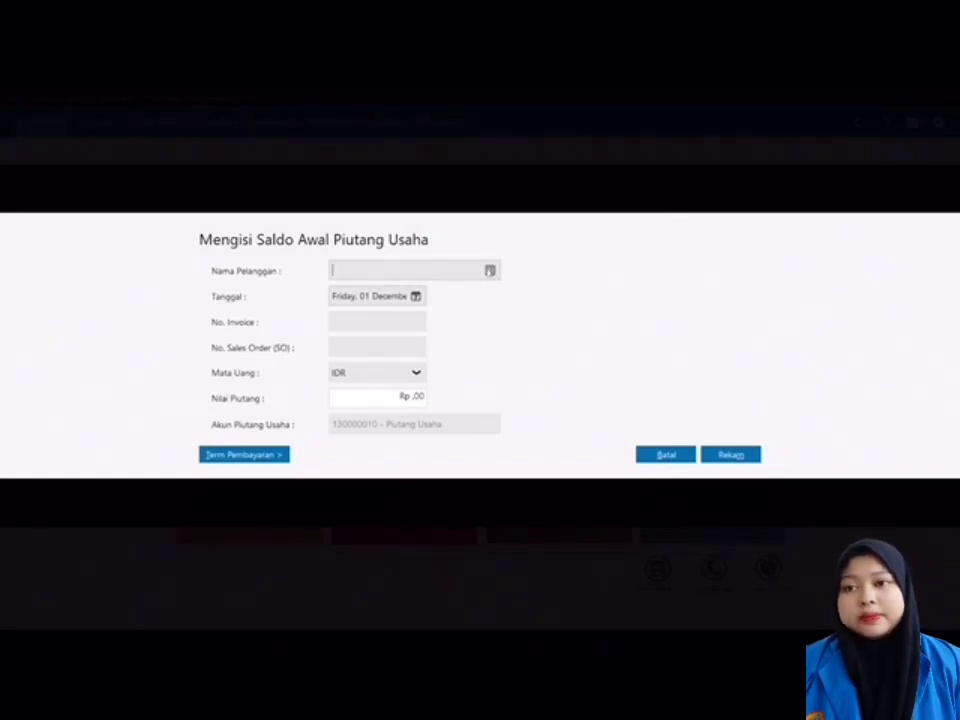
pyautogui.click(490, 270)
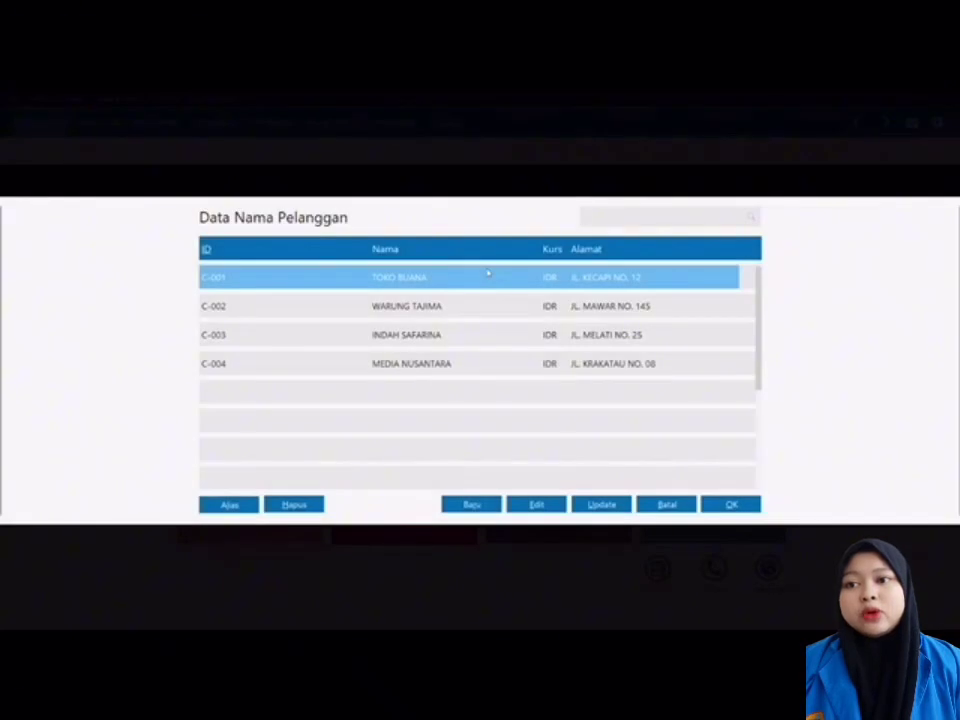
pyautogui.doubleClick(482, 276)
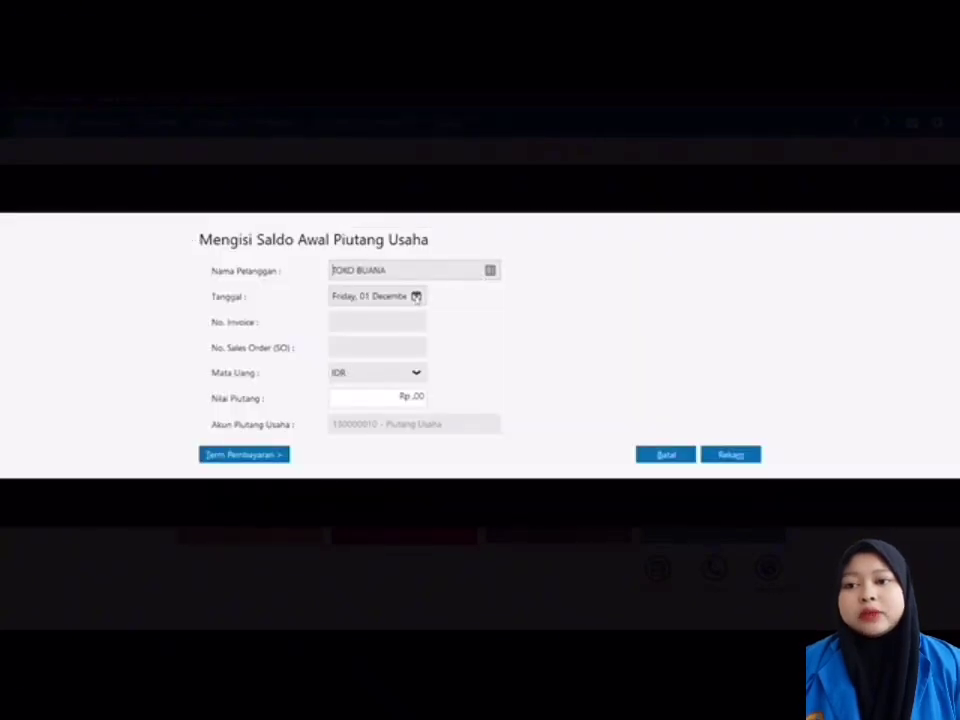
pyautogui.click(416, 297)
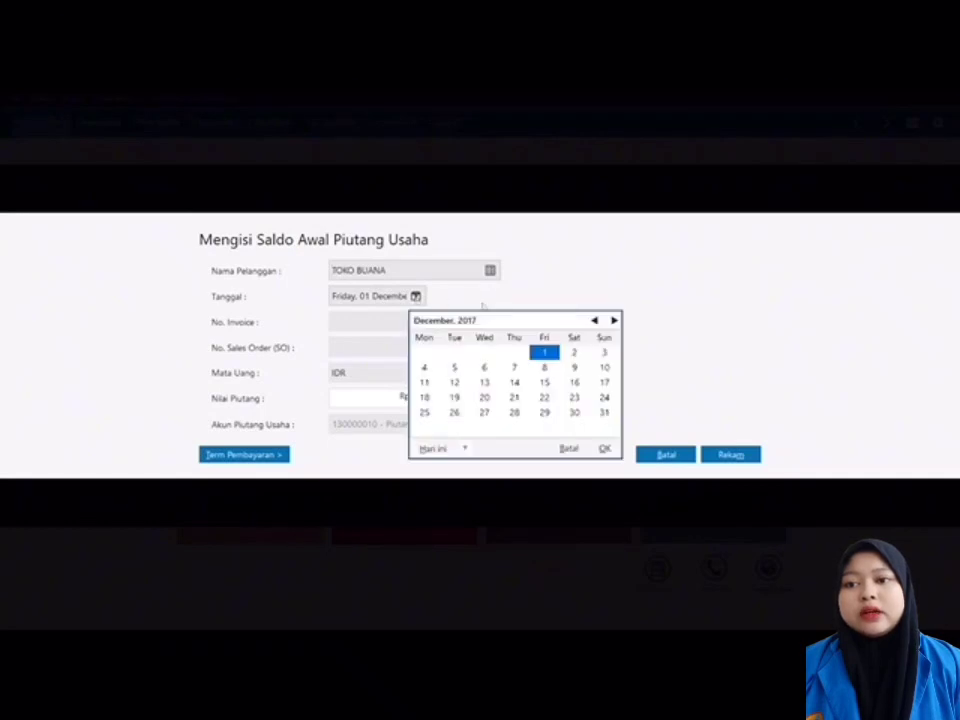
pyautogui.click(484, 412)
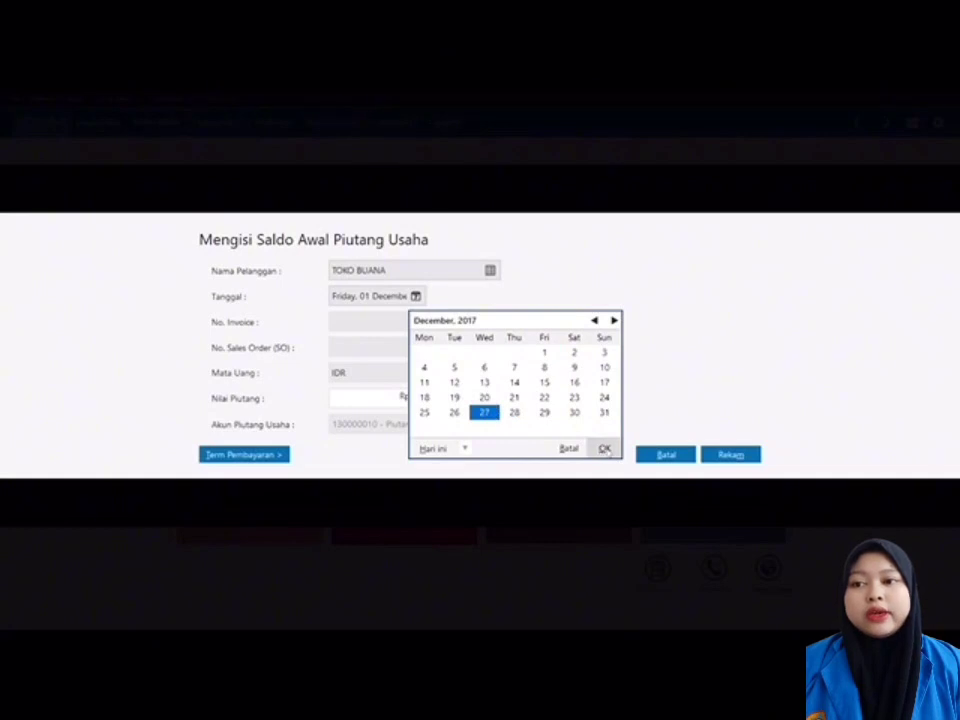
pyautogui.click(605, 448)
pyautogui.write('IN')
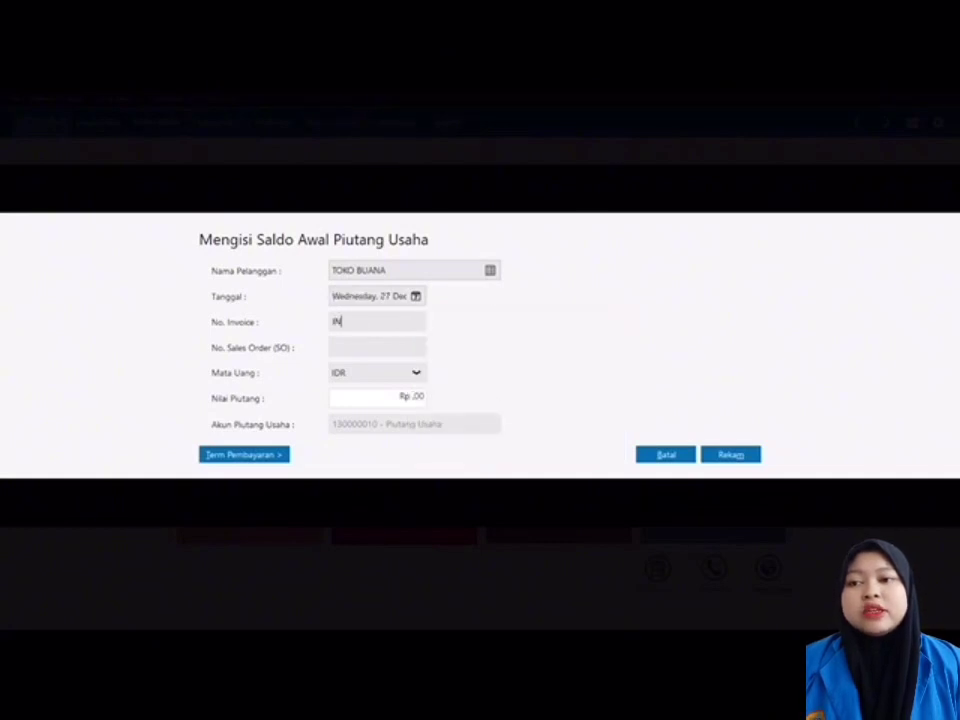
pyautogui.write('V-01')
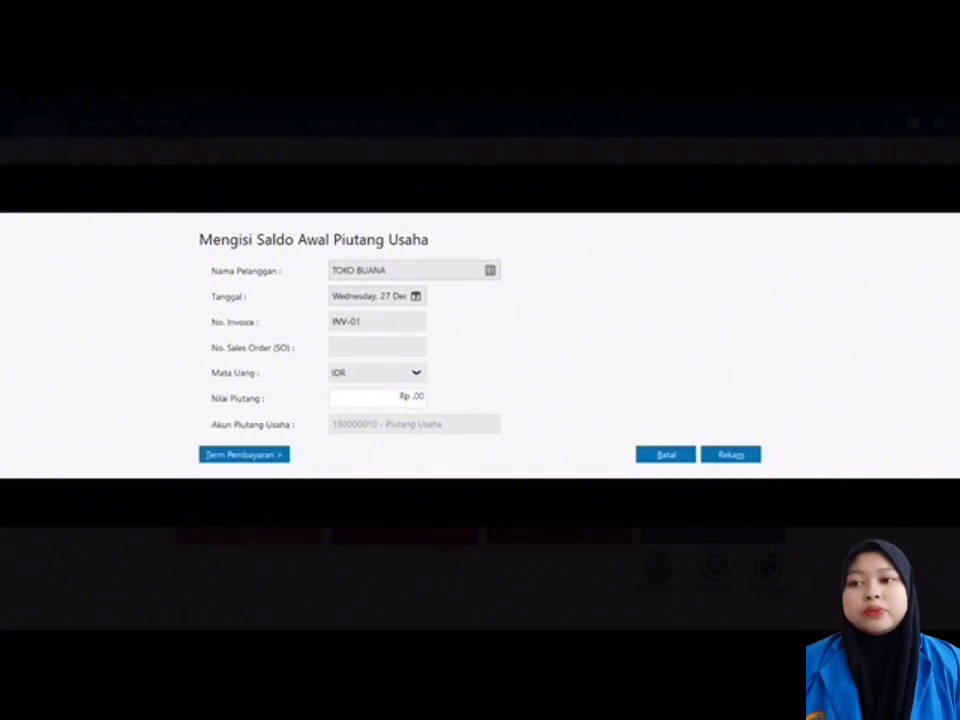
pyautogui.click(394, 398)
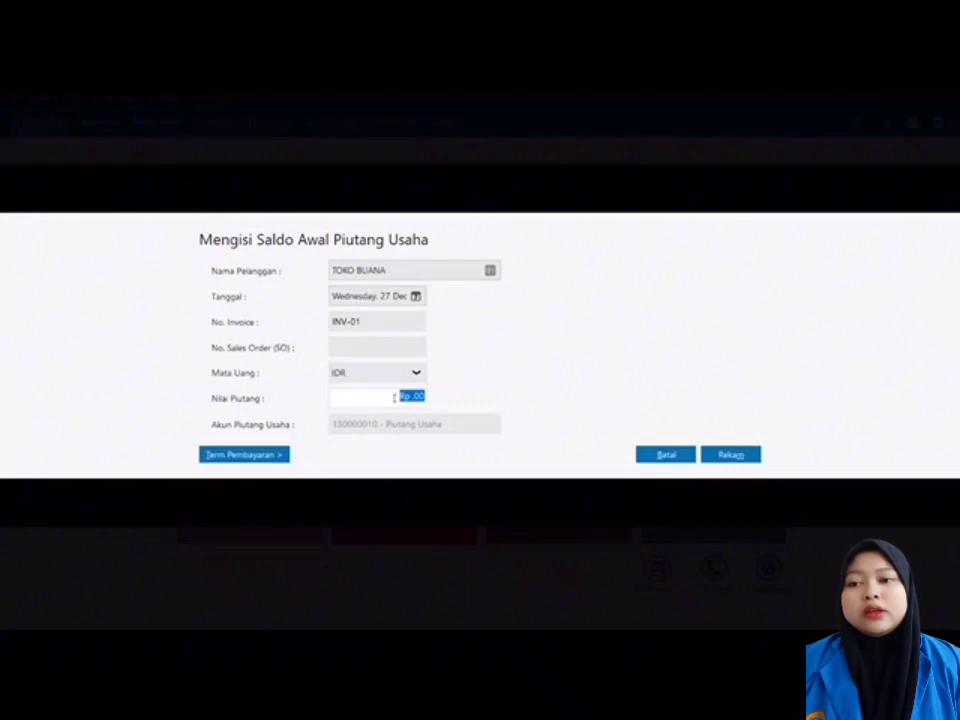
pyautogui.write('5')
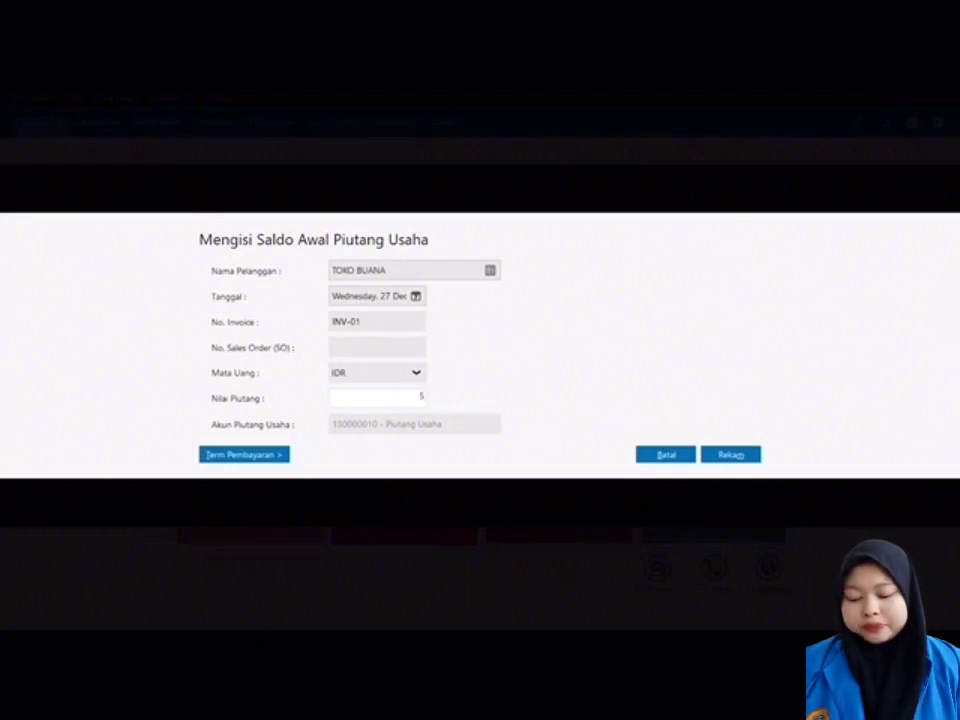
pyautogui.write('0000')
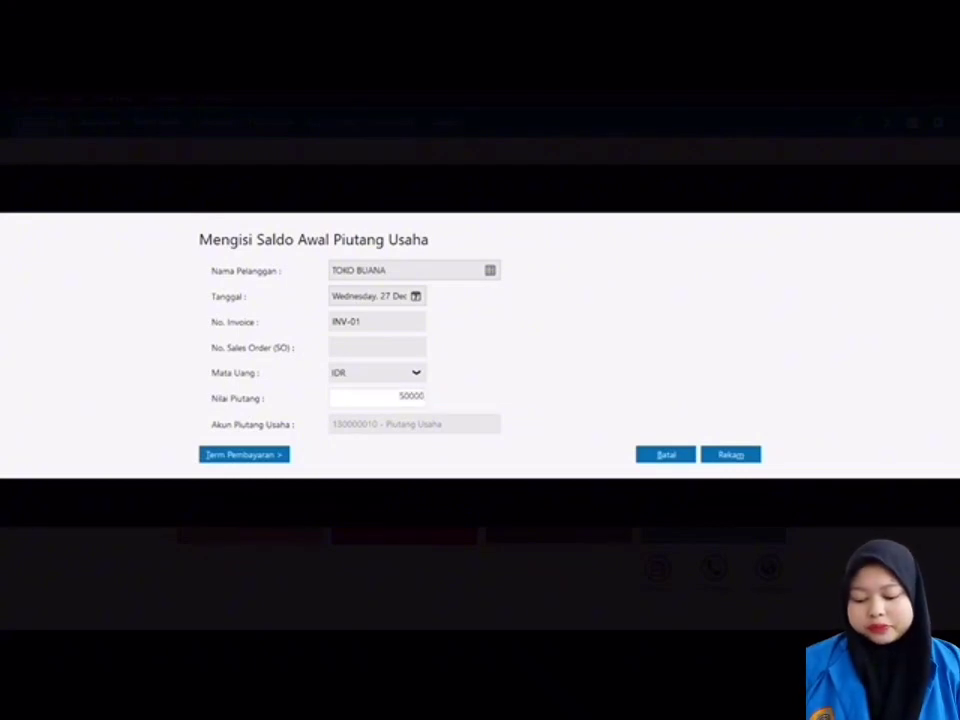
pyautogui.write('00')
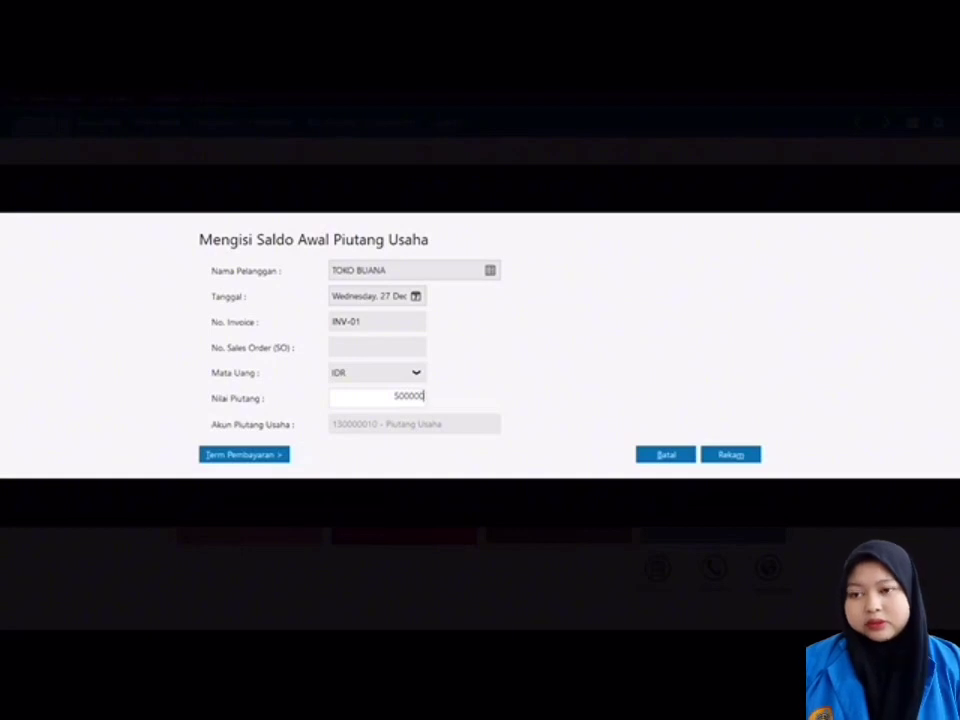
# Step: Set terms of 10 discount days, 30 due days and 2% discount, then save
pyautogui.click(278, 456)
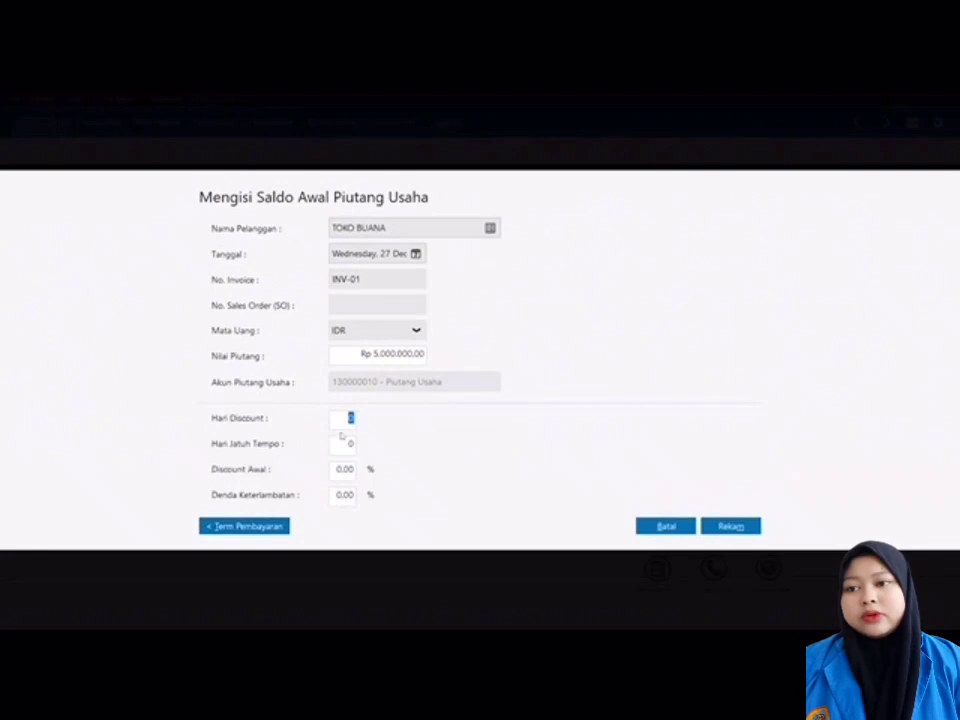
pyautogui.write('10')
pyautogui.press('Tab')
pyautogui.write('30')
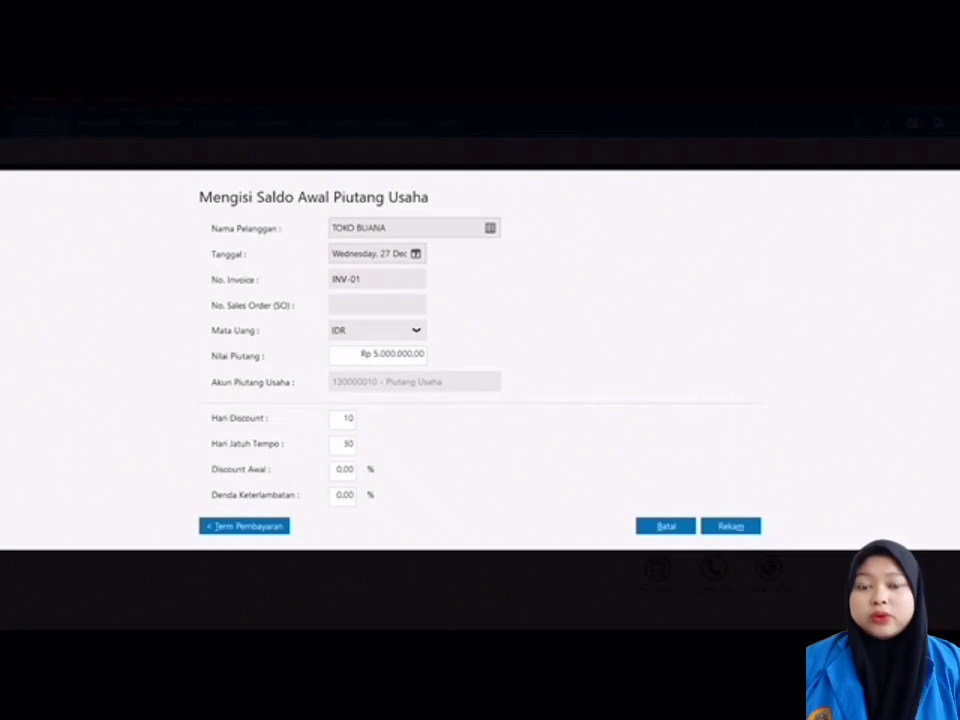
pyautogui.click(345, 469)
pyautogui.write('2')
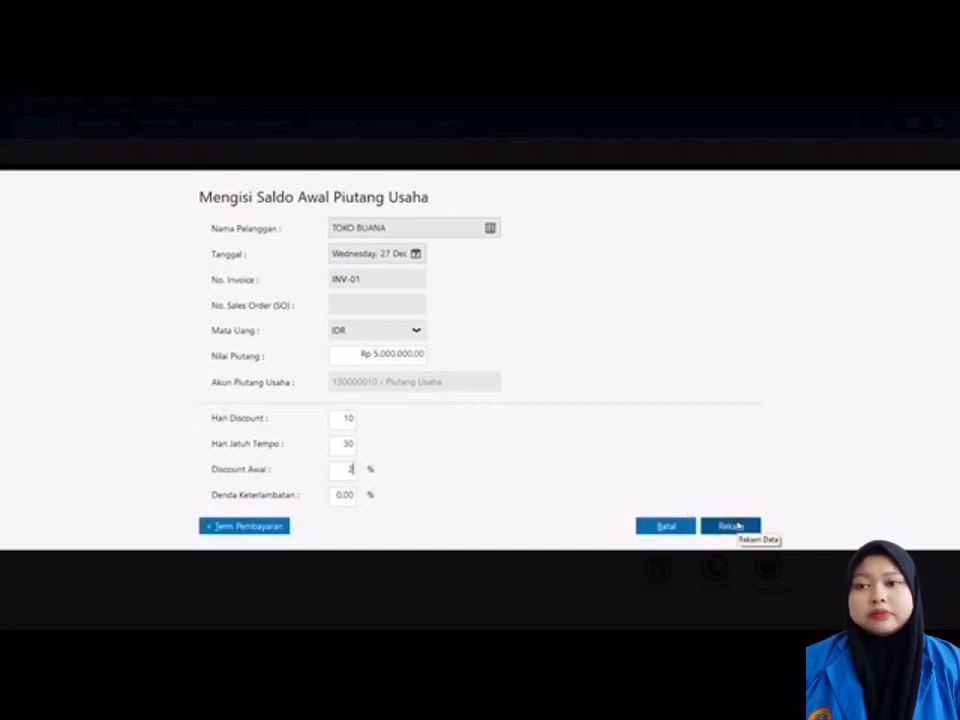
pyautogui.click(735, 526)
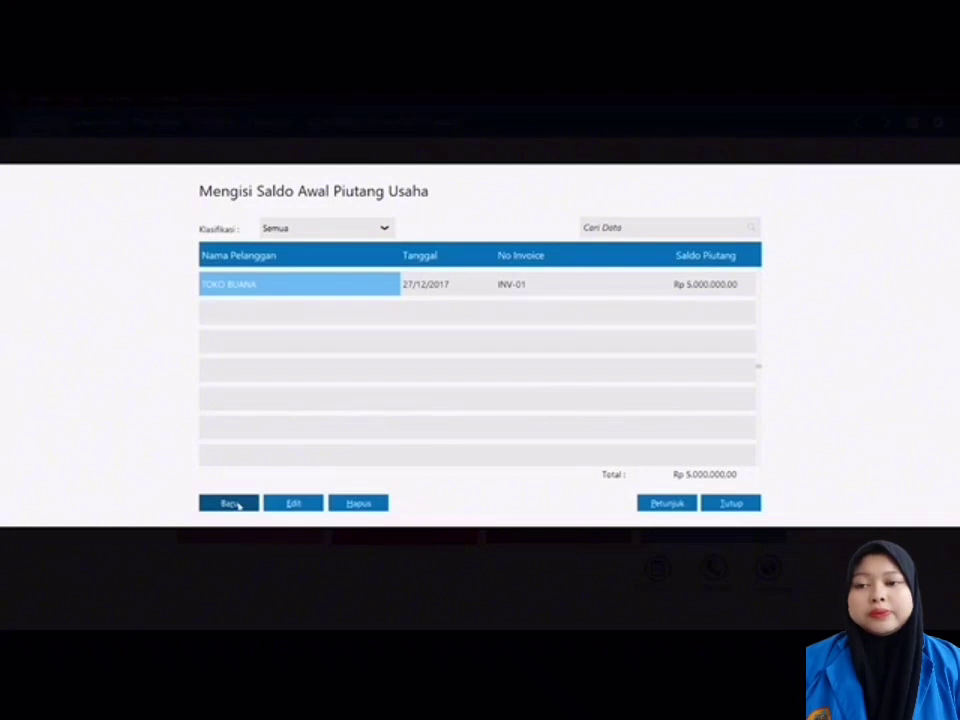
# Step: Add a receivable for WARUNG TAJIMA dated 30 December 2017, invoice INV-02, Rp 3.500.000
pyautogui.click(237, 505)
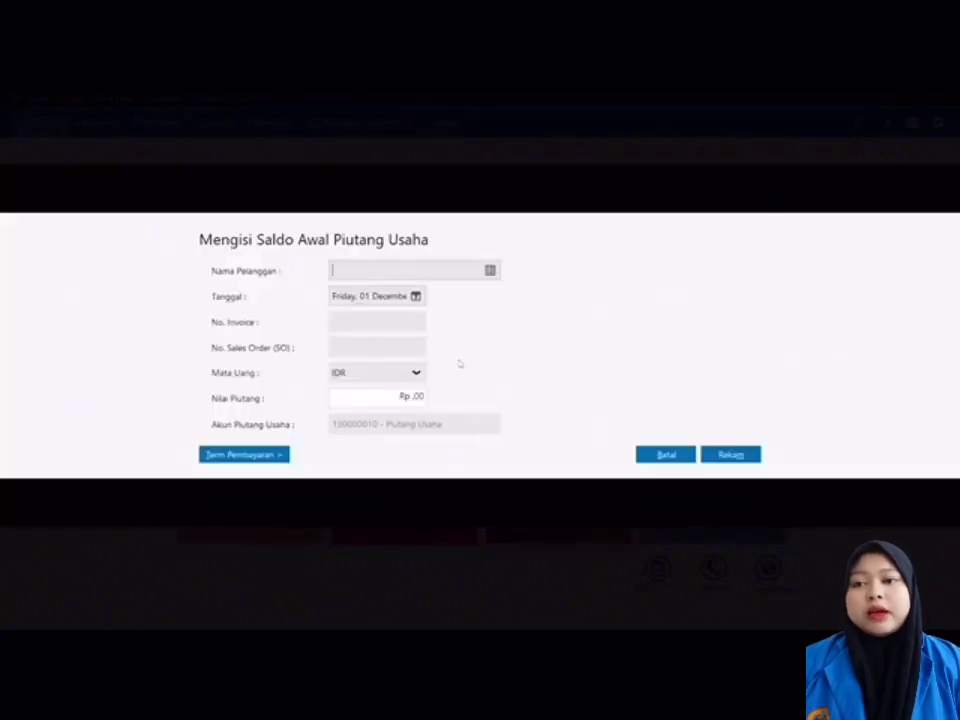
pyautogui.click(490, 271)
pyautogui.click(467, 305)
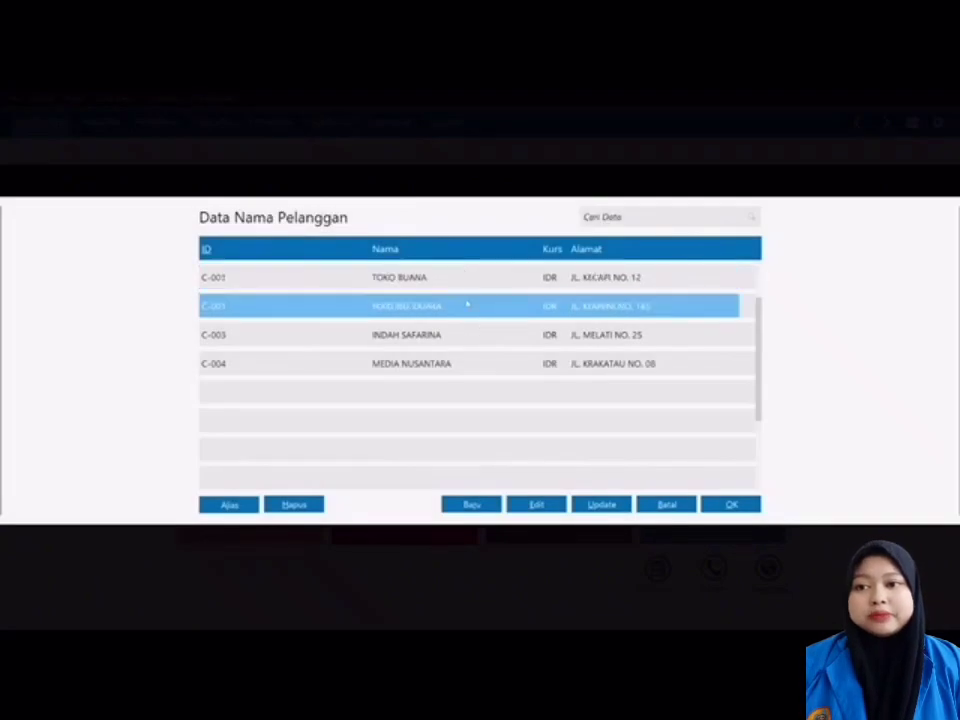
pyautogui.doubleClick(467, 305)
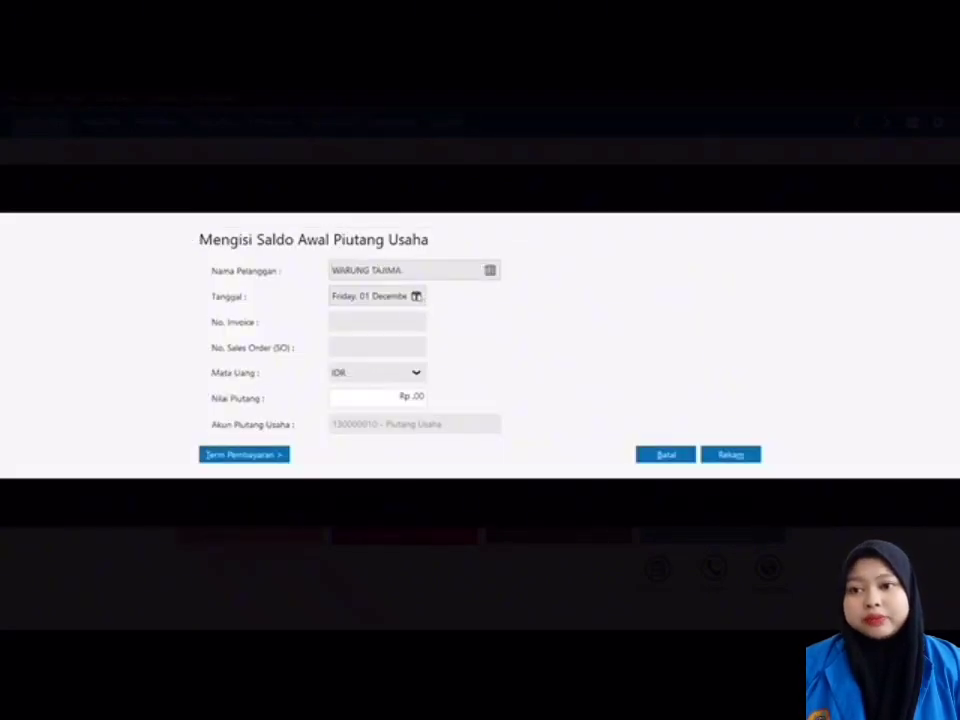
pyautogui.click(417, 297)
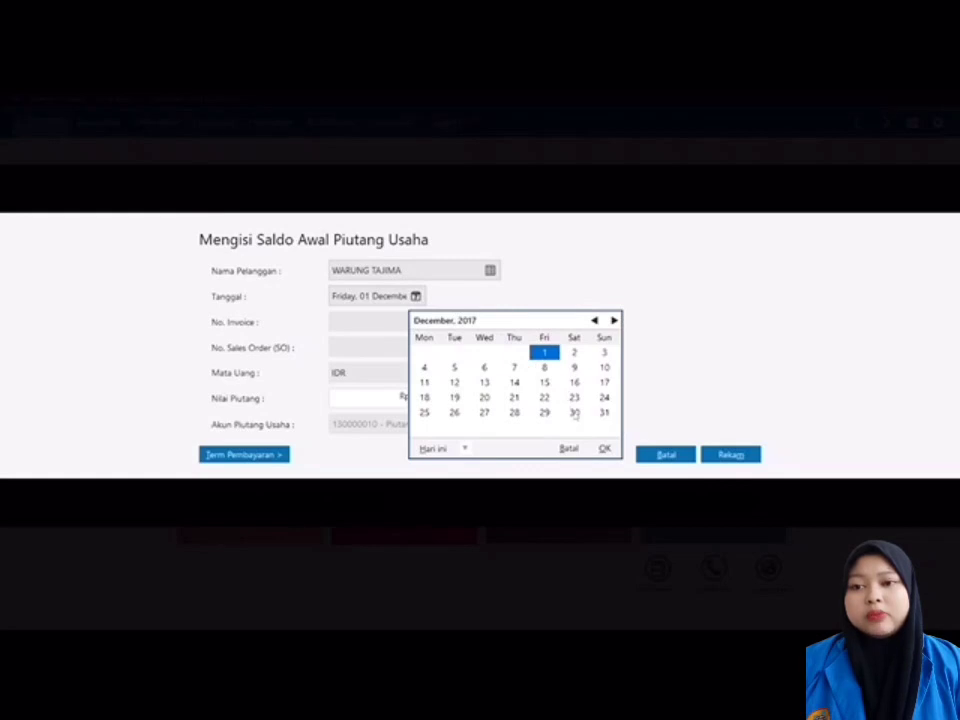
pyautogui.click(575, 413)
pyautogui.click(604, 449)
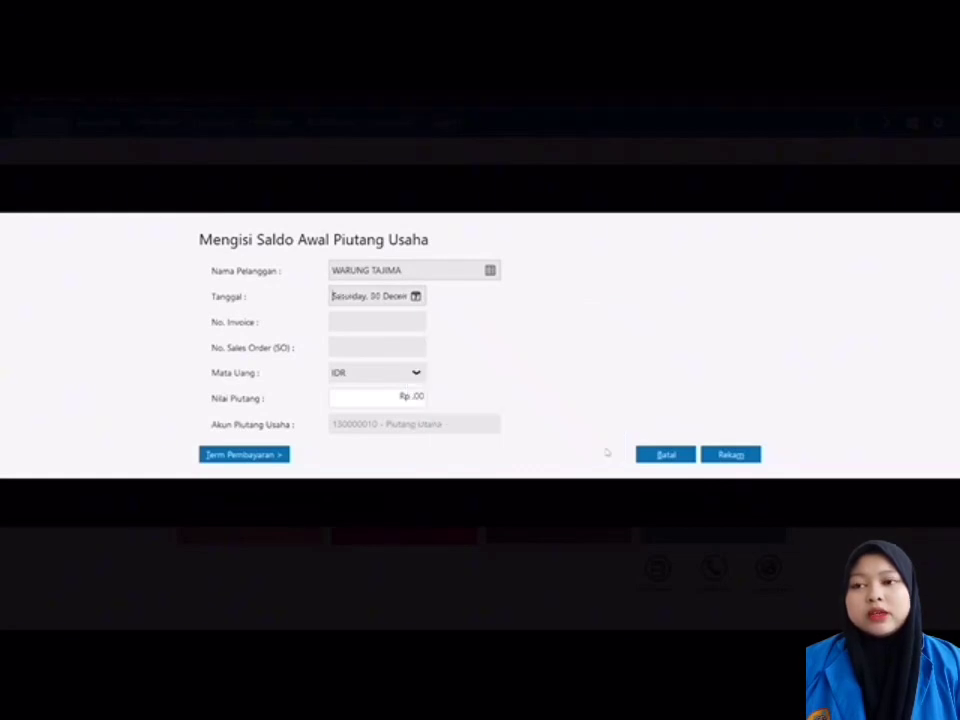
pyautogui.click(388, 325)
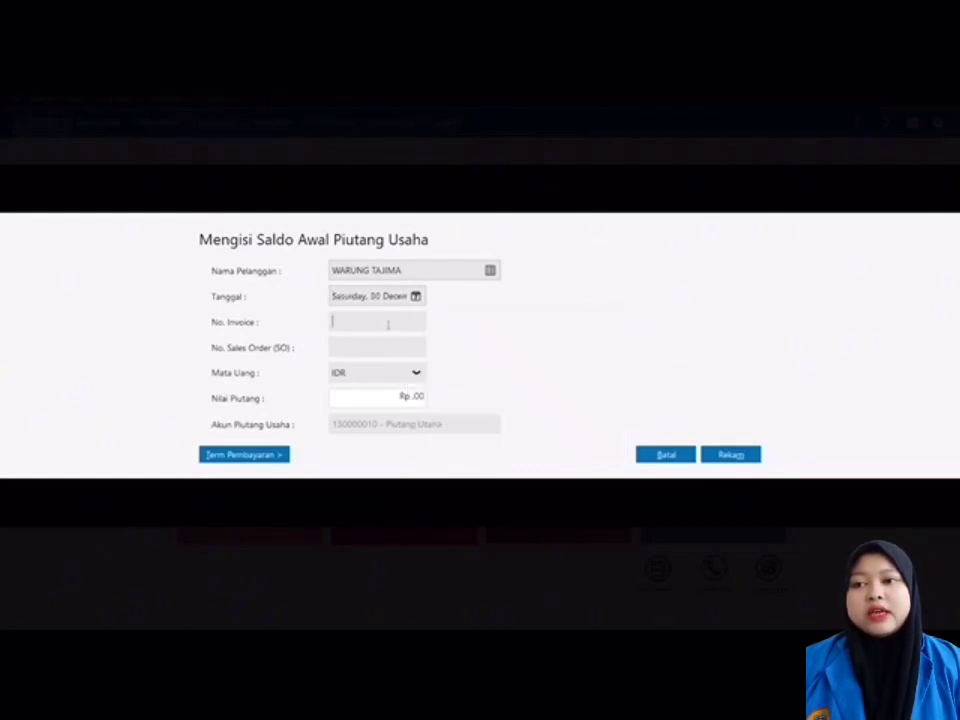
pyautogui.write('INV')
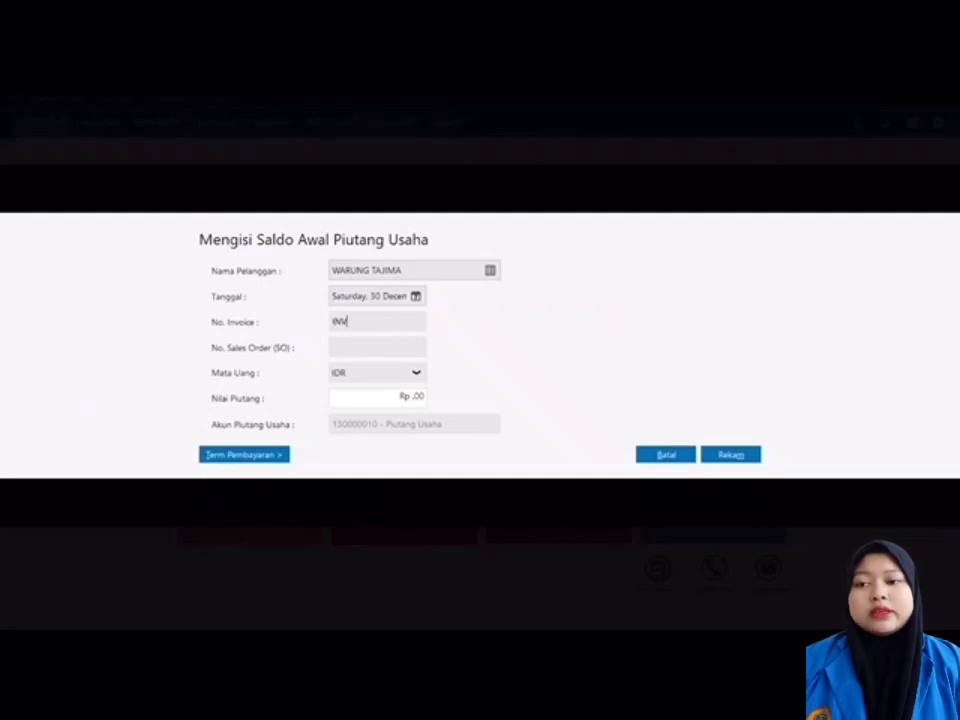
pyautogui.write('-02')
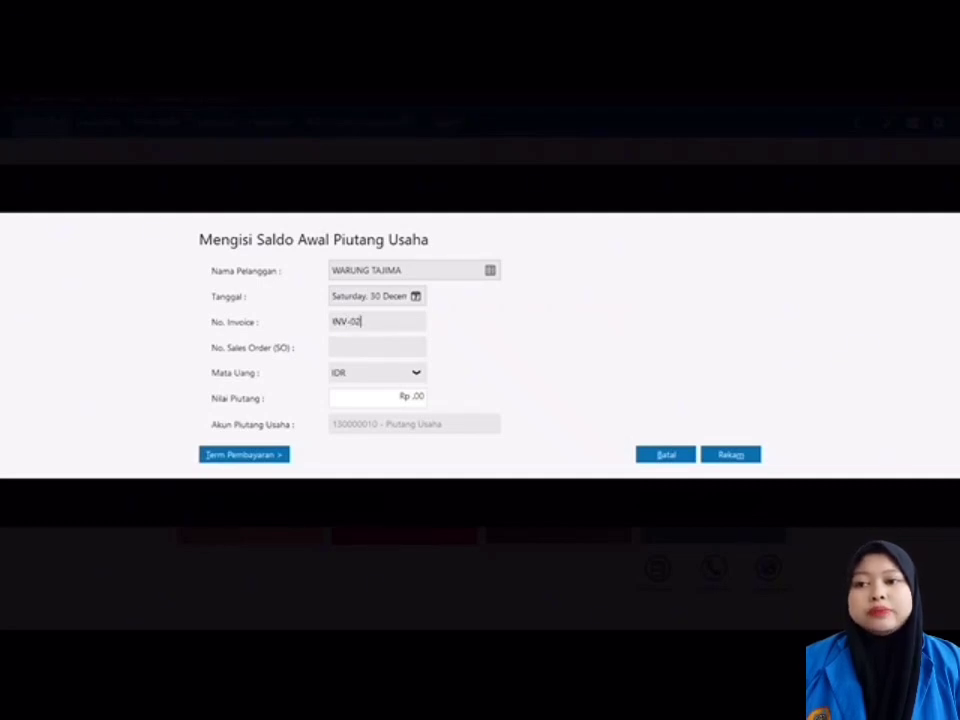
pyautogui.click(418, 399)
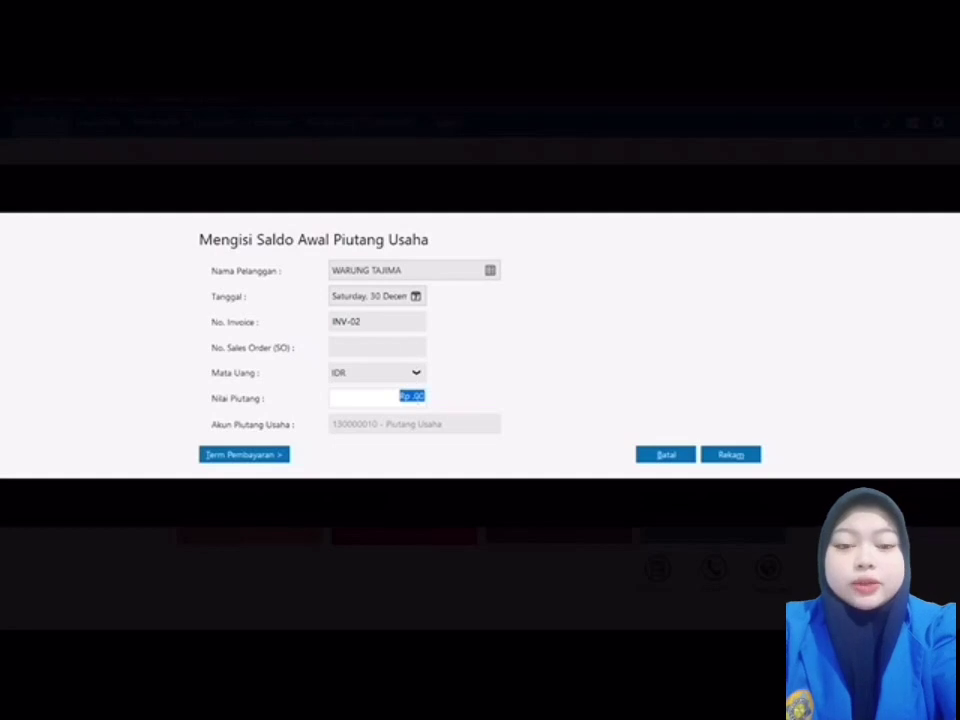
pyautogui.press('BackSpace')
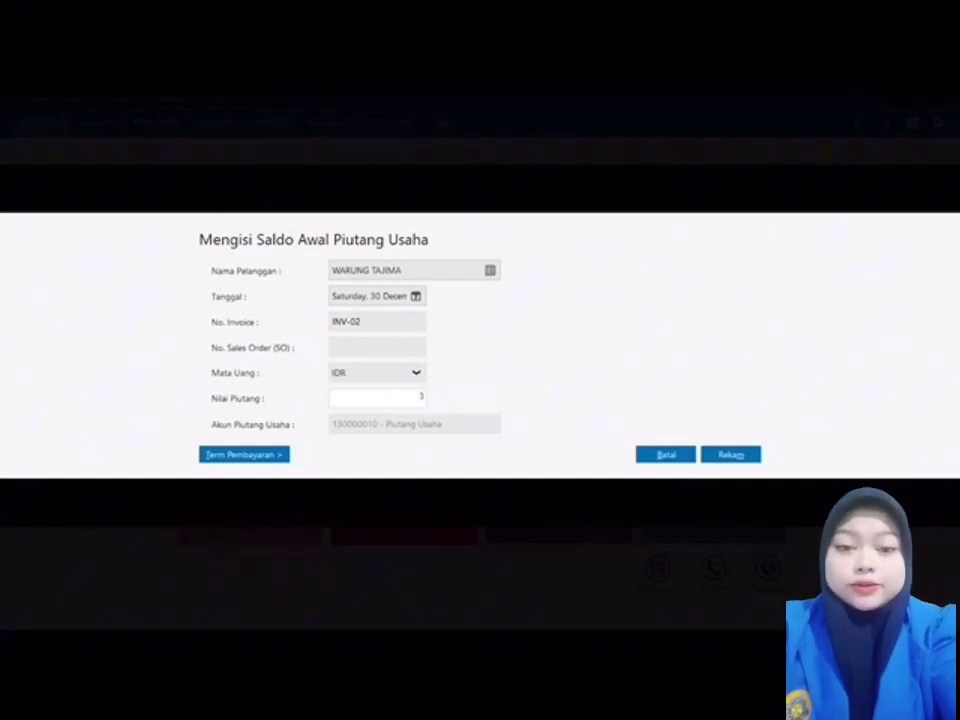
pyautogui.write('3500000')
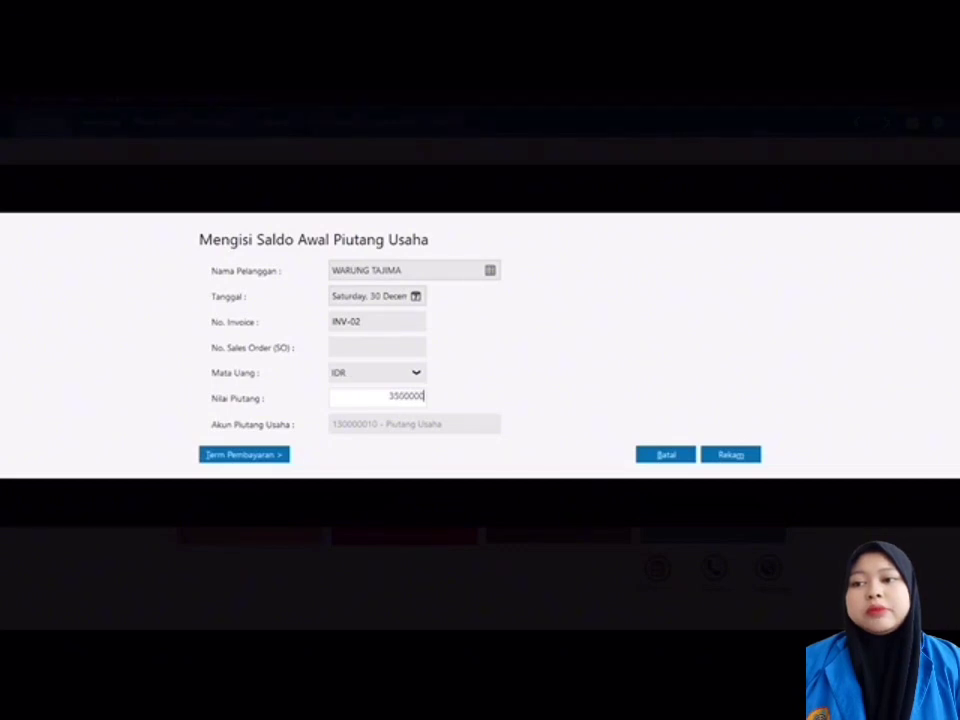
# Step: Set payment terms to 10 discount days, 30 due days and 2% early discount, then save
pyautogui.click(280, 455)
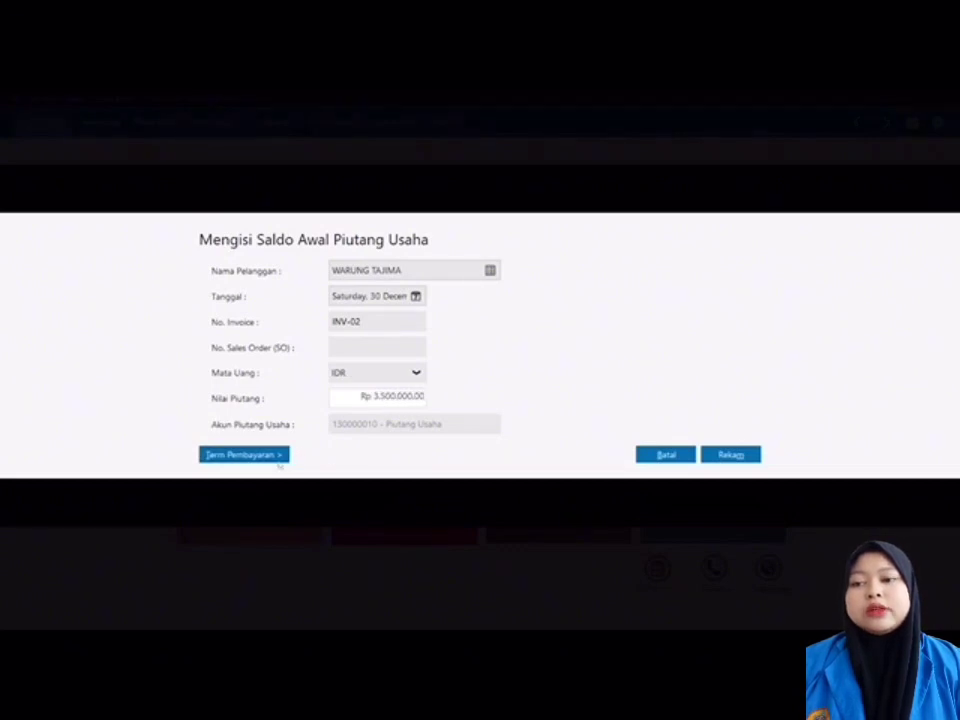
pyautogui.write('10')
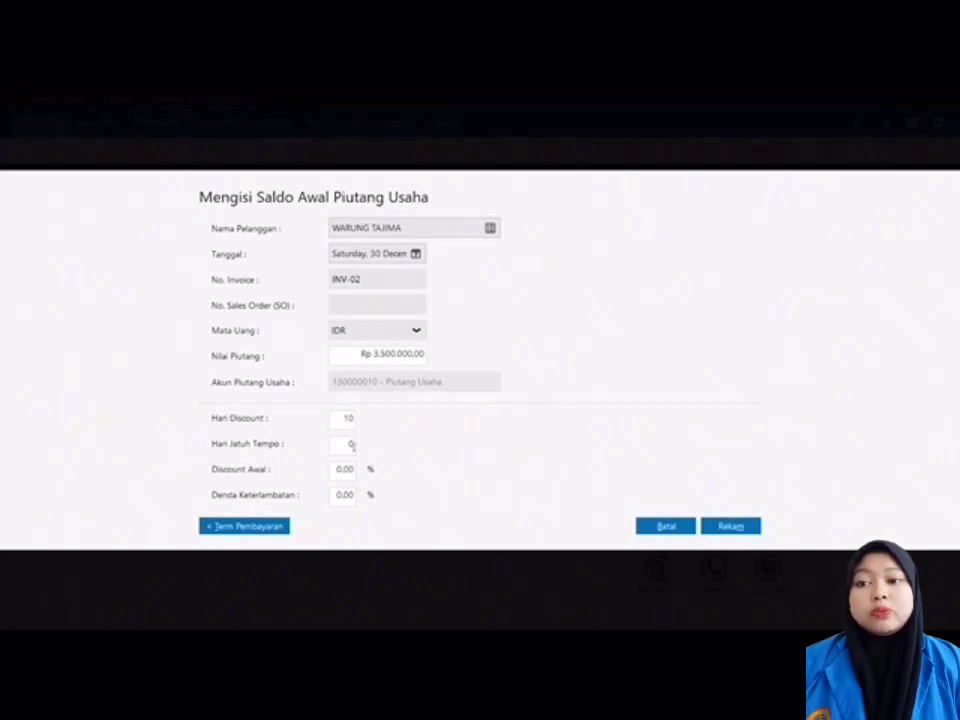
pyautogui.click(353, 446)
pyautogui.write('3')
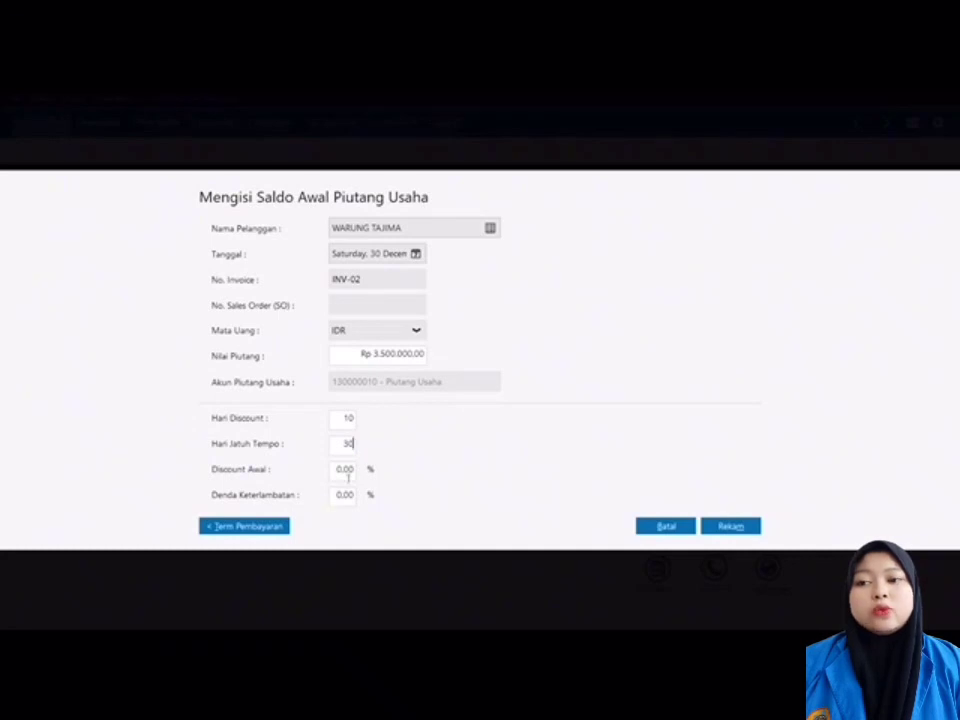
pyautogui.click(345, 470)
pyautogui.write('2')
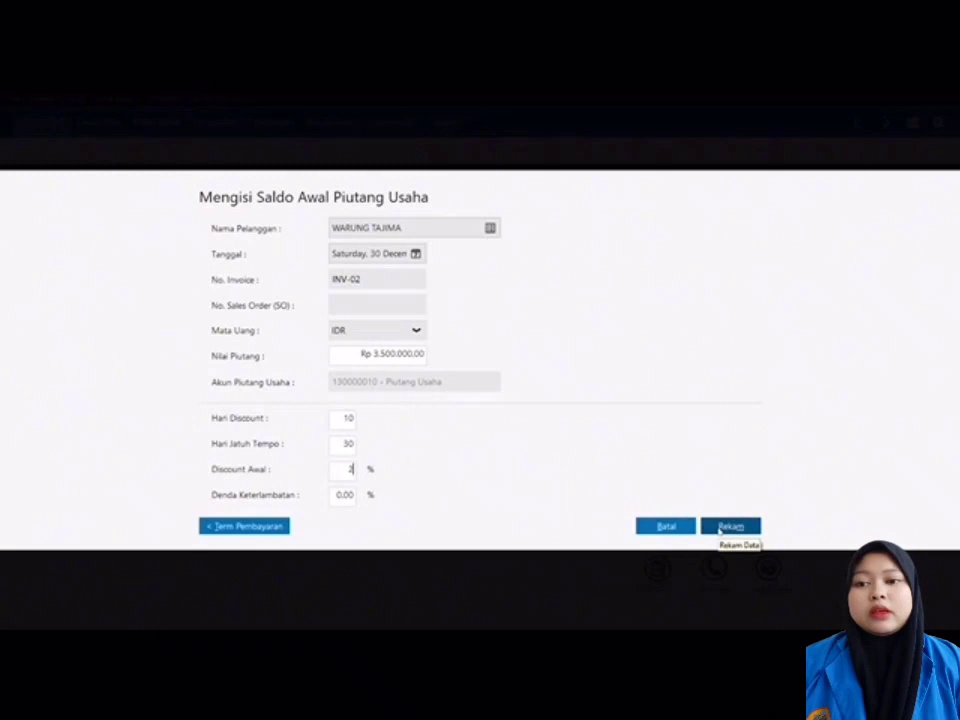
pyautogui.click(728, 527)
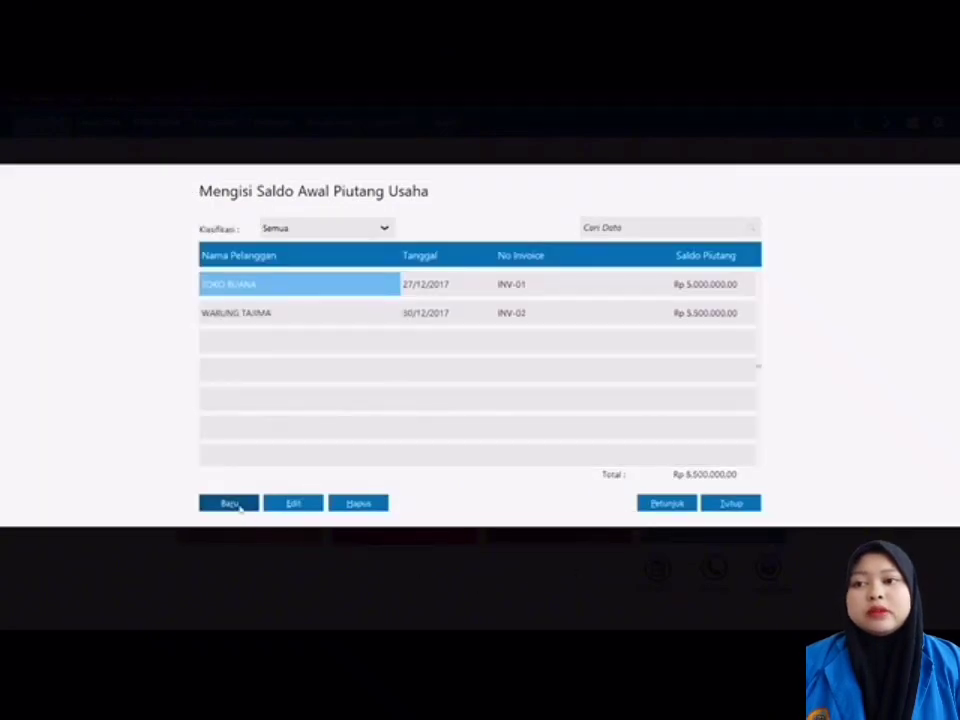
# Step: Add a receivable for TOKO BUANA dated 31 December 2017, invoice INV-03, Rp 2.500.000
pyautogui.click(231, 504)
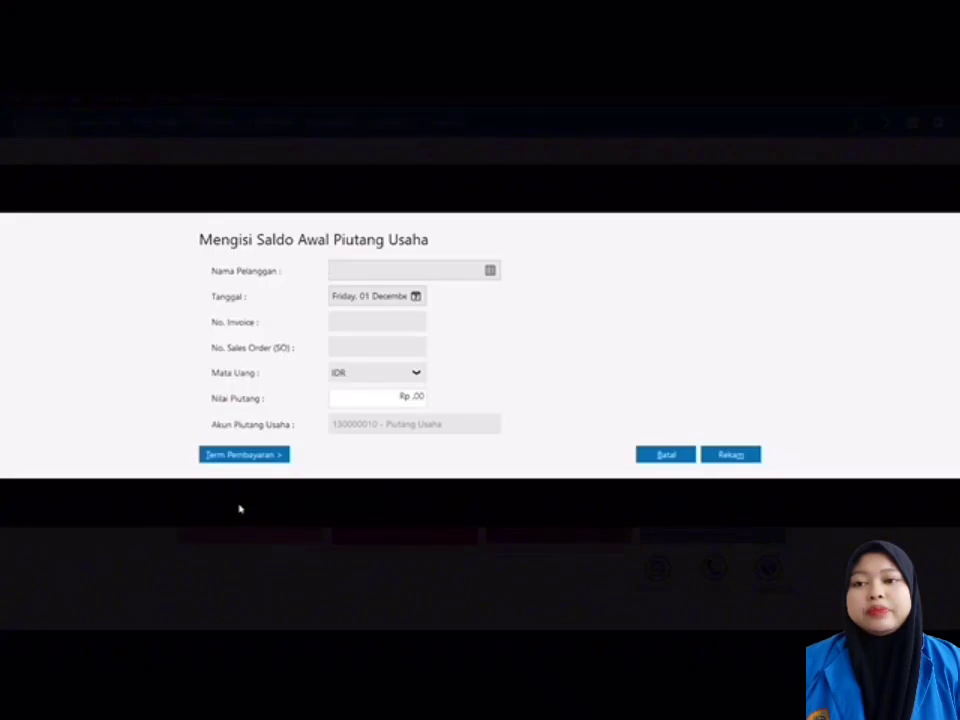
pyautogui.click(490, 270)
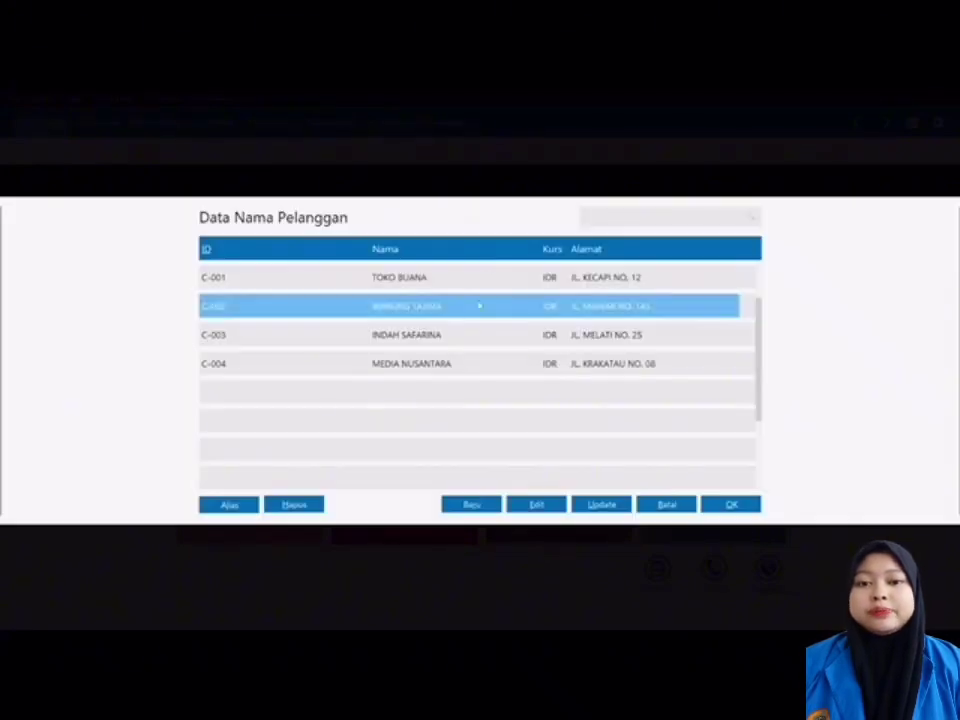
pyautogui.doubleClick(462, 280)
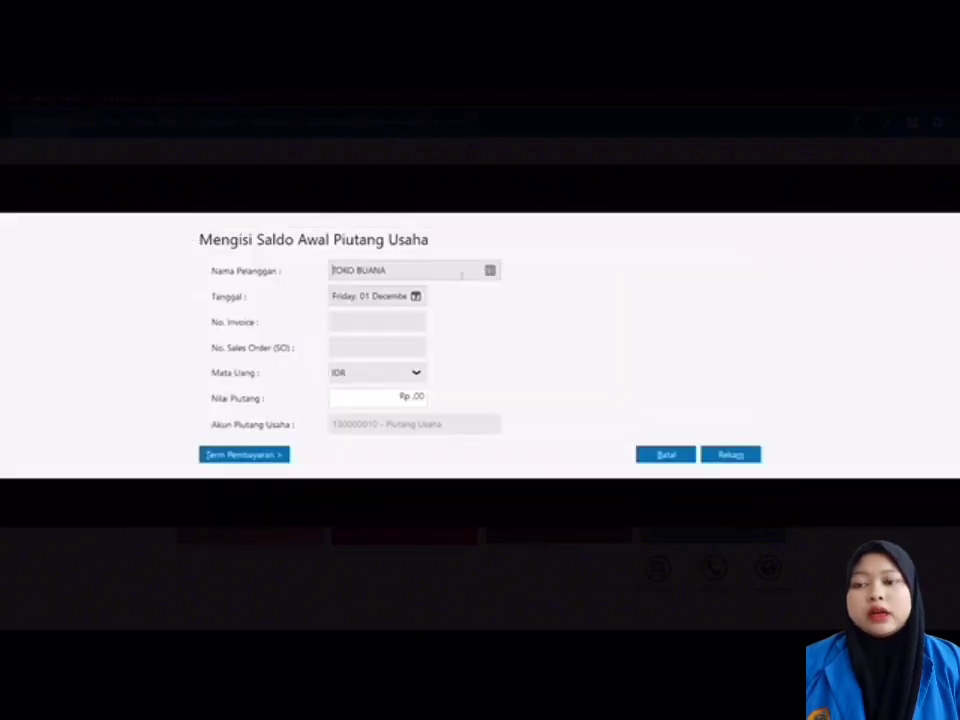
pyautogui.click(415, 296)
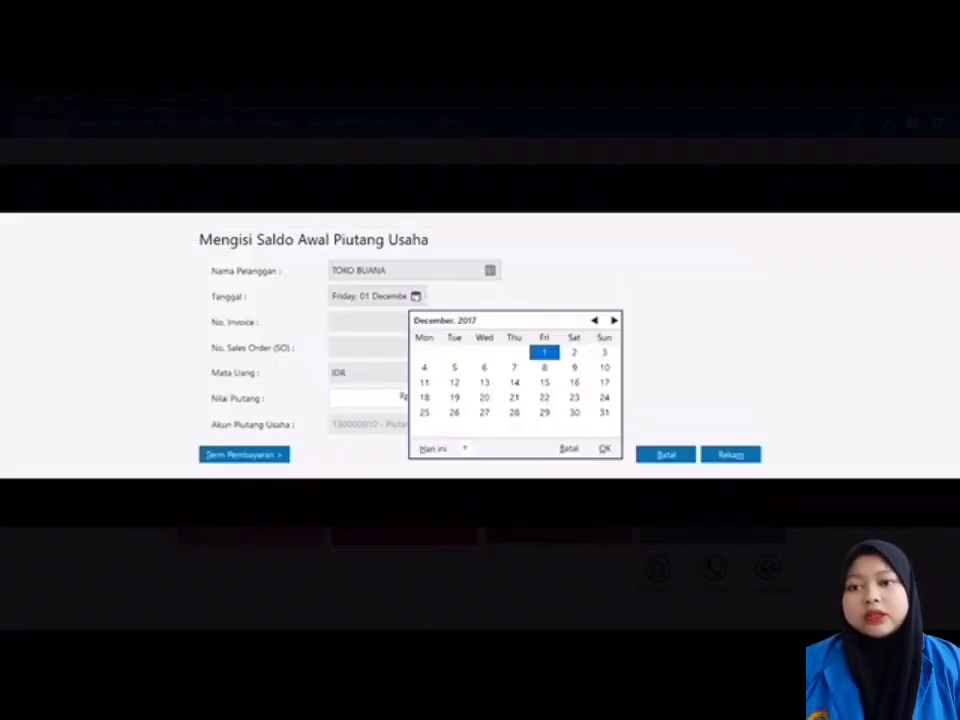
pyautogui.click(604, 413)
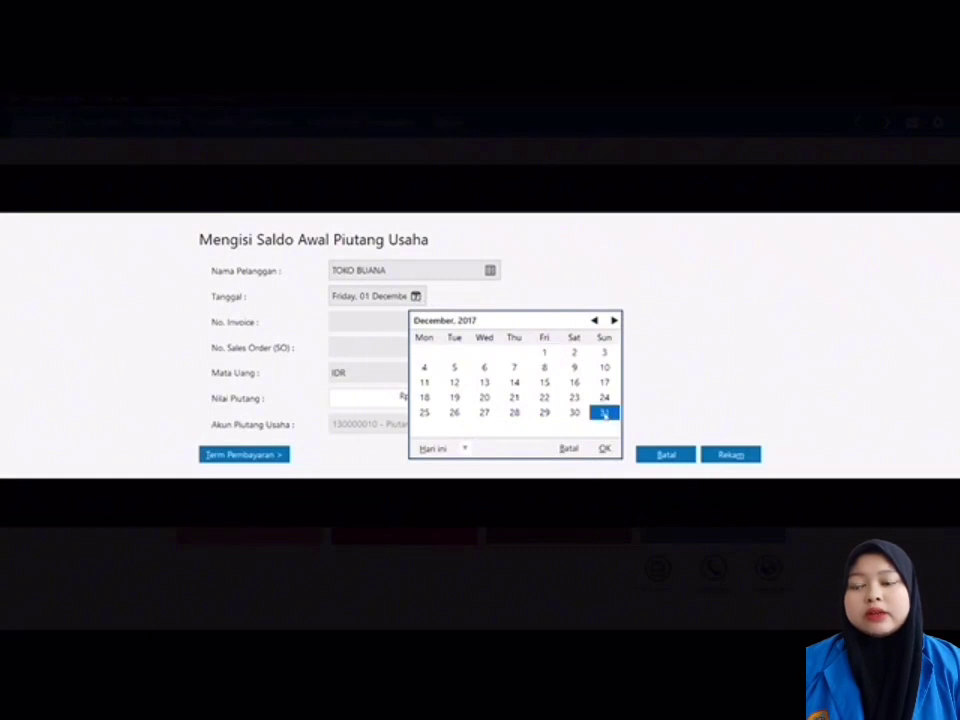
pyautogui.click(604, 448)
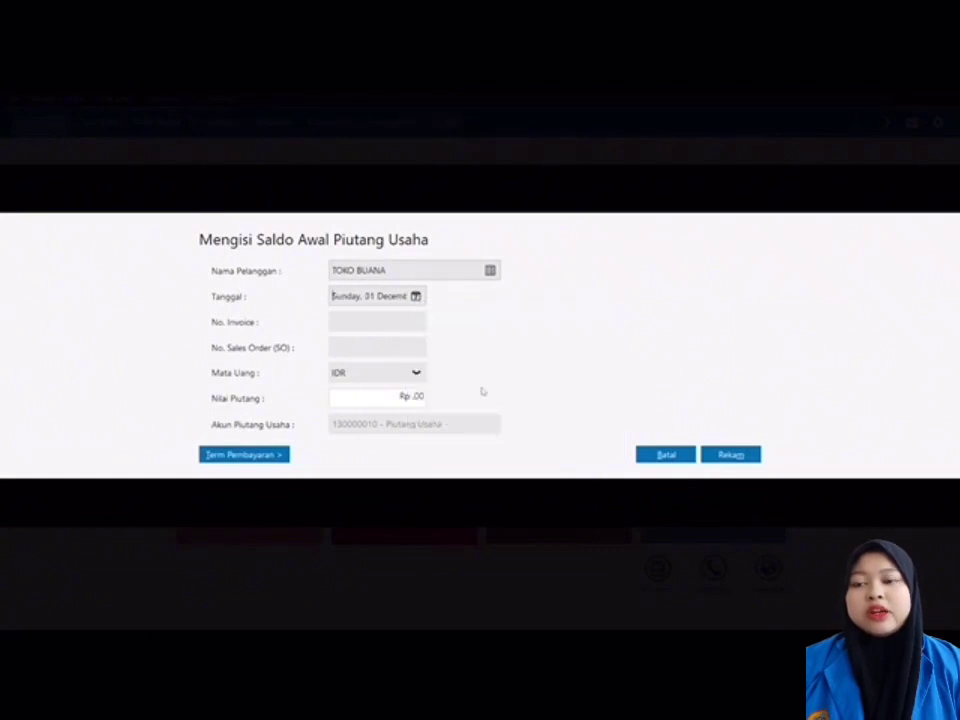
pyautogui.click(411, 326)
pyautogui.write('I')
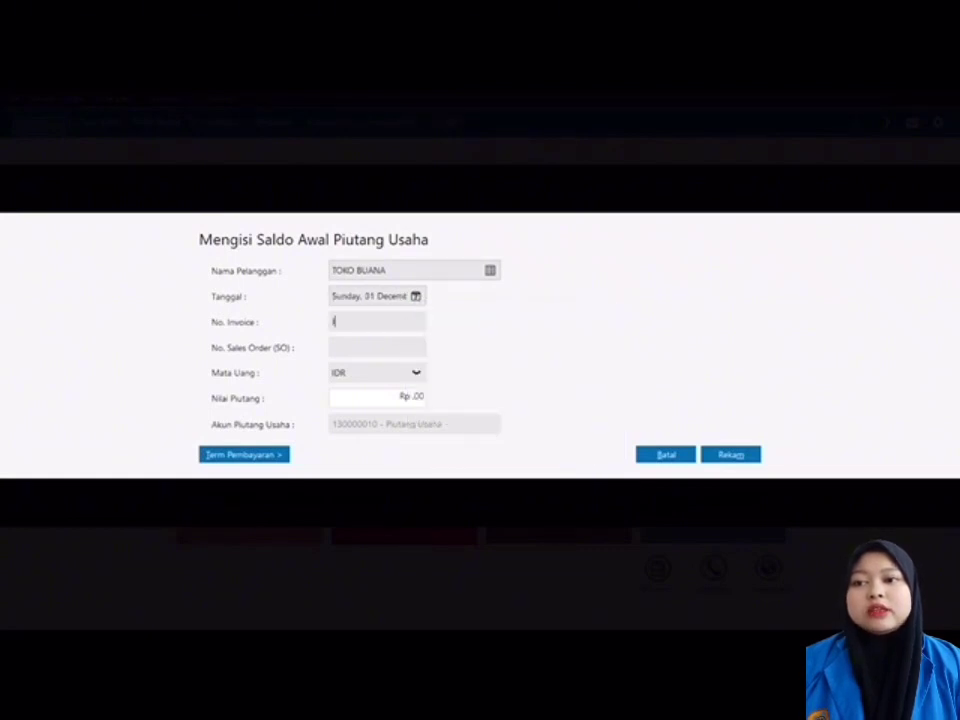
pyautogui.write('NV-03')
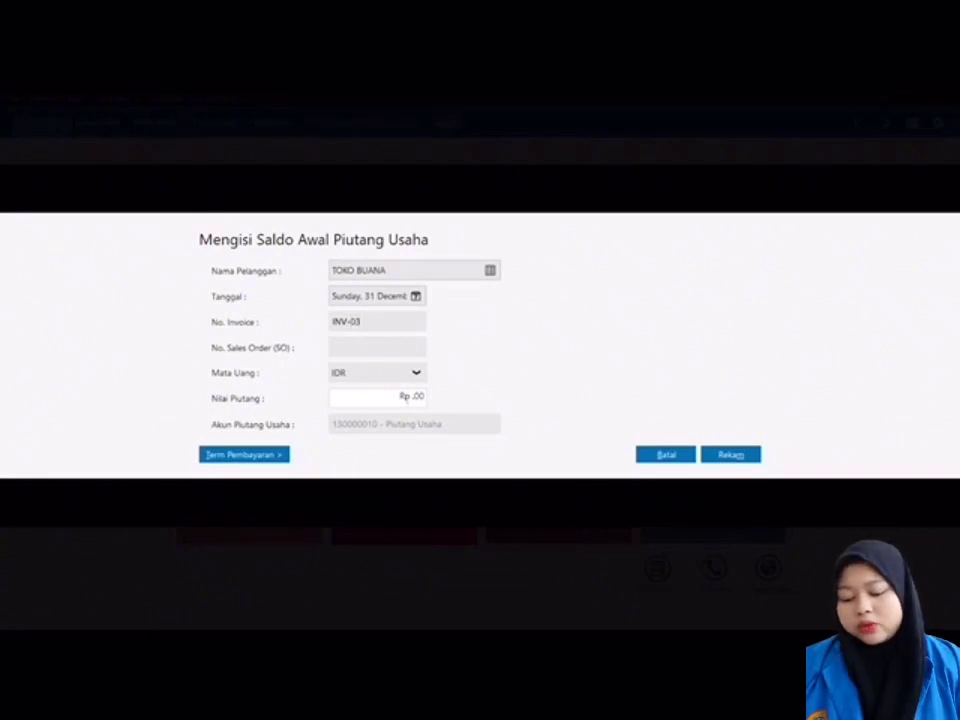
pyautogui.click(375, 397)
pyautogui.write('3500000')
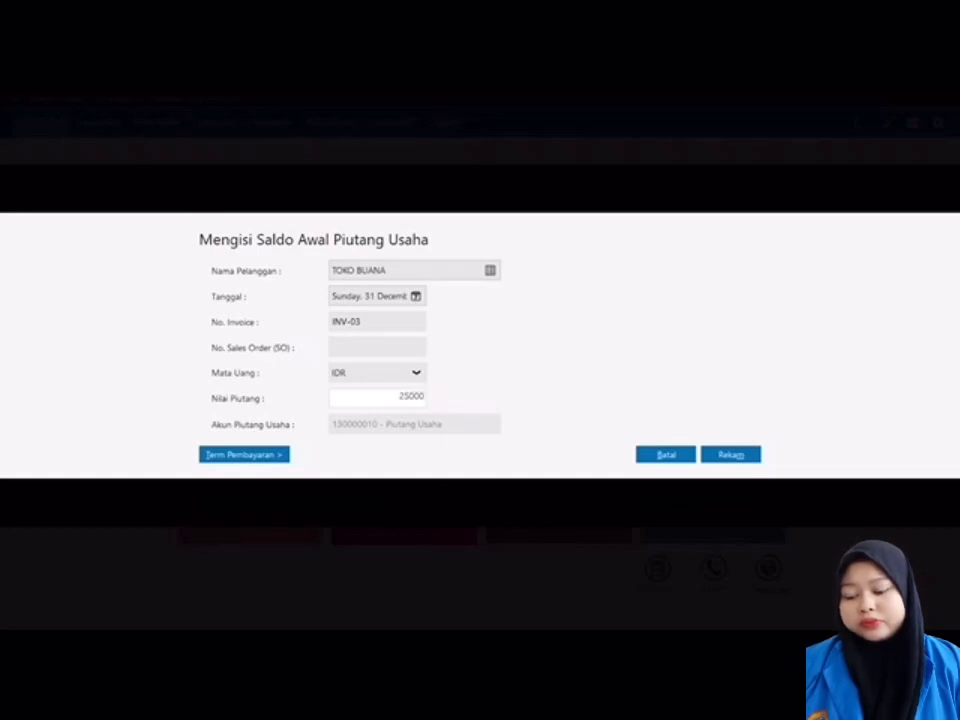
# Step: Set terms to 10 discount days, 30 due days and 2% discount, save, and start a blank entry
pyautogui.click(255, 456)
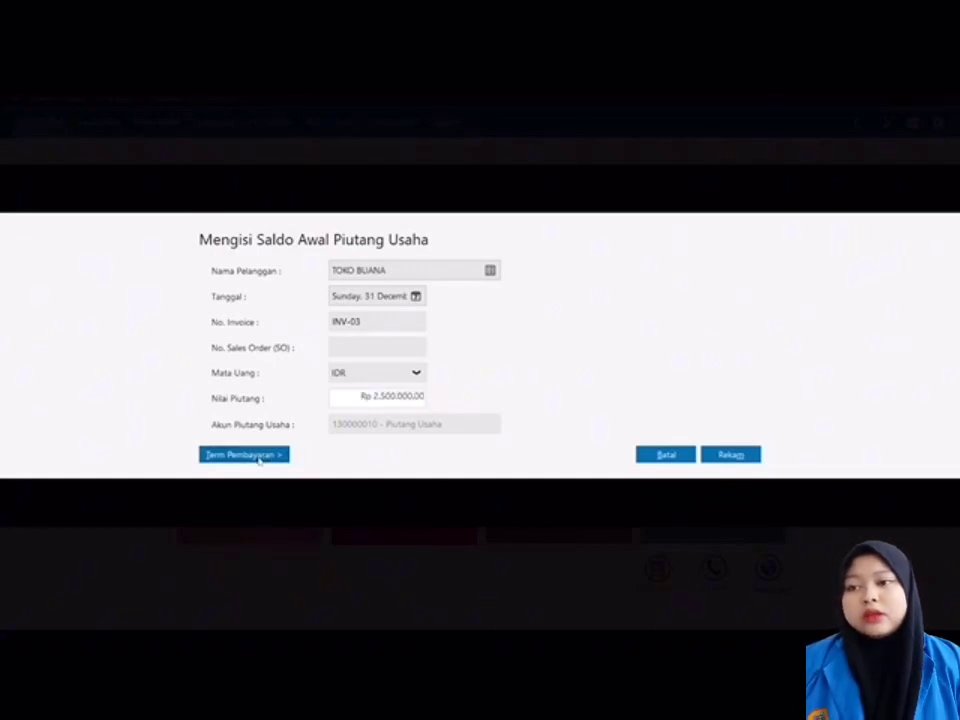
pyautogui.write('10')
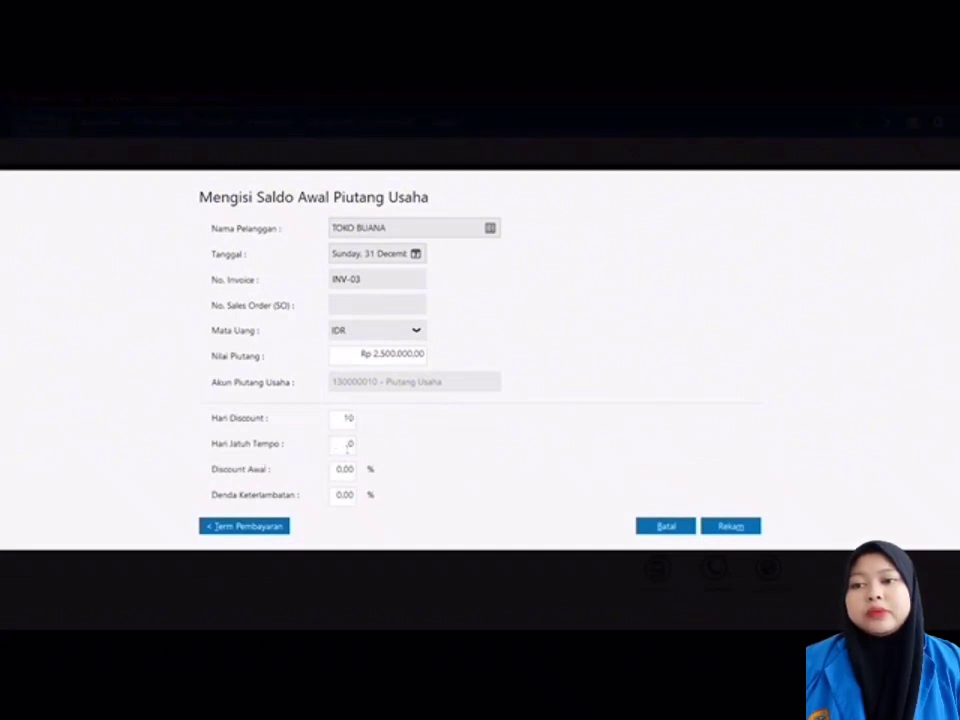
pyautogui.doubleClick(352, 446)
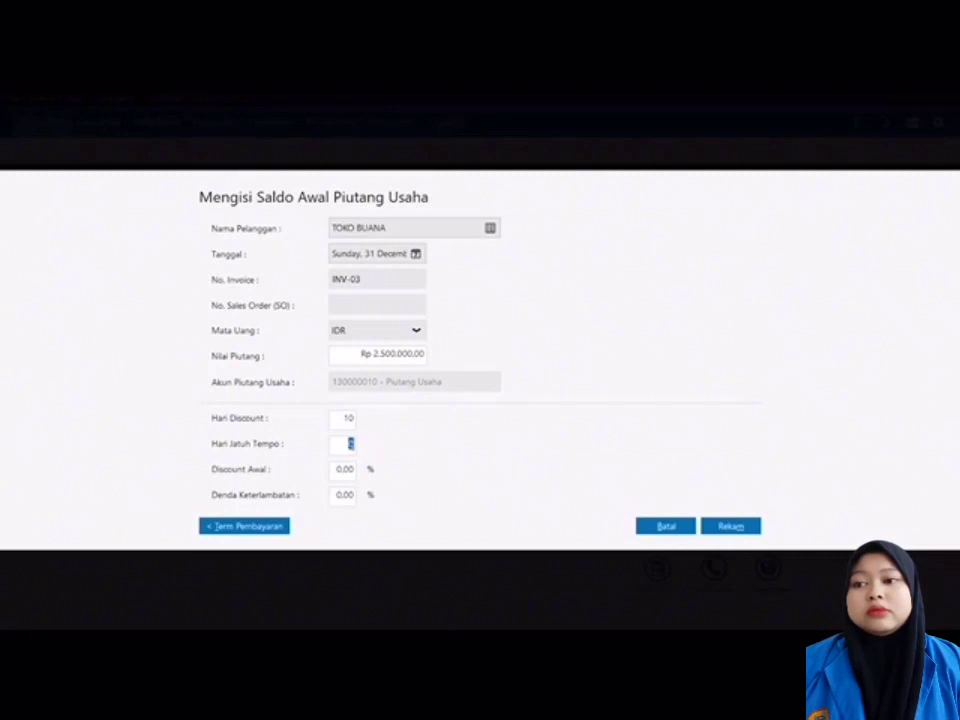
pyautogui.write('3')
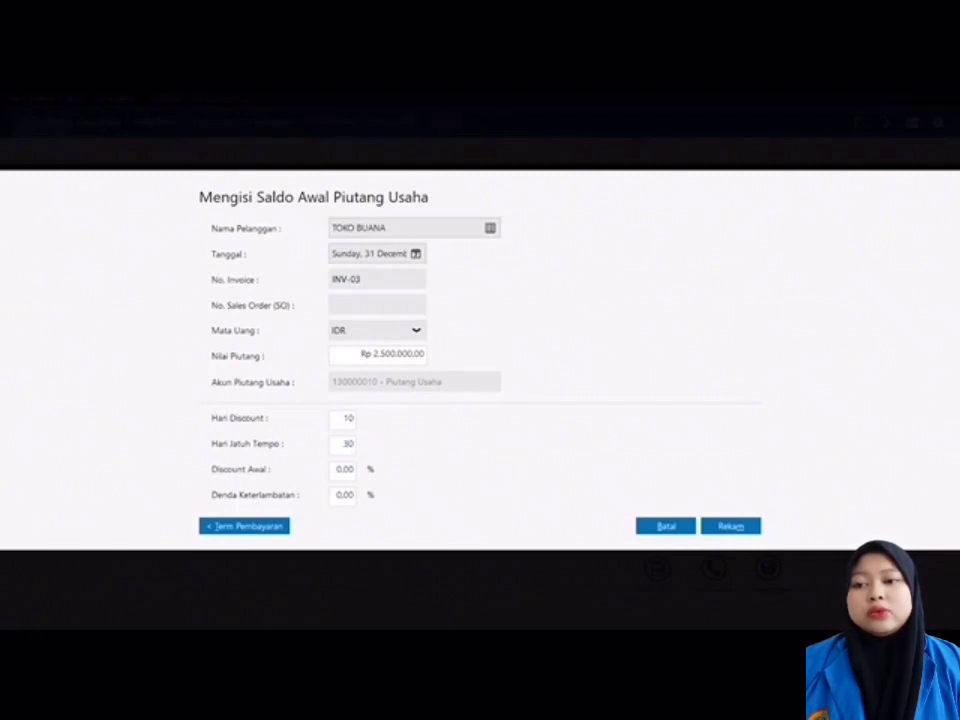
pyautogui.press('Tab')
pyautogui.write('2')
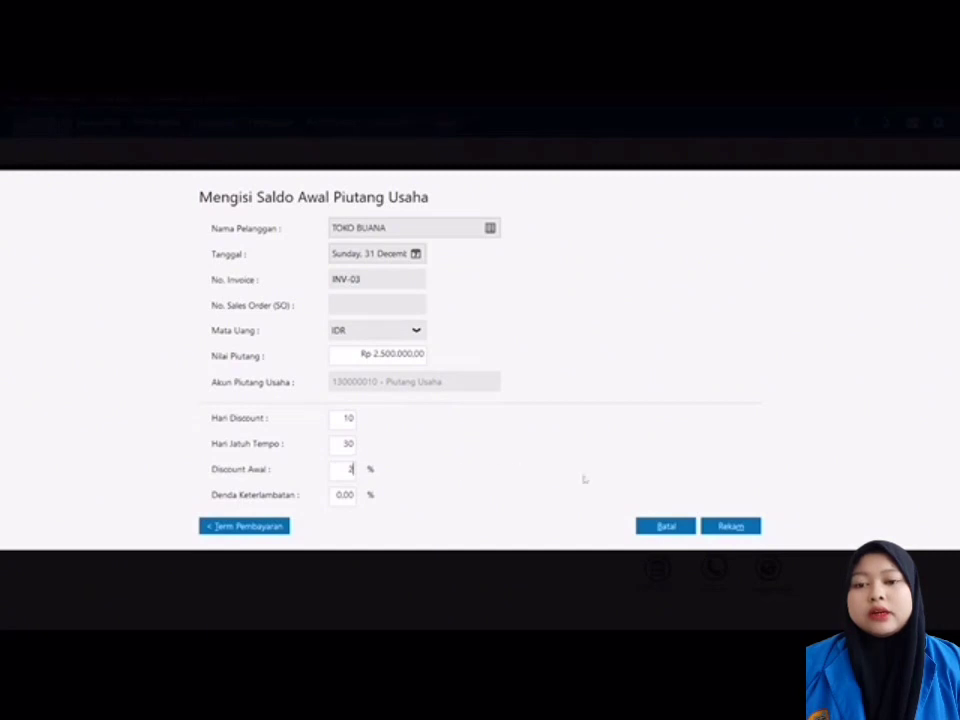
pyautogui.click(729, 526)
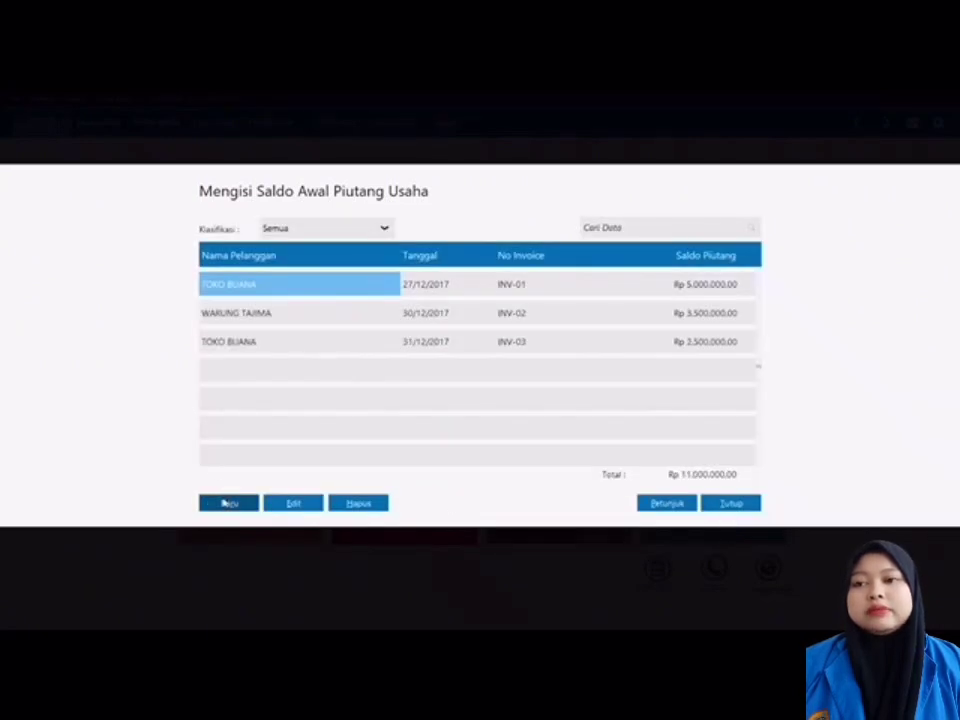
pyautogui.click(225, 503)
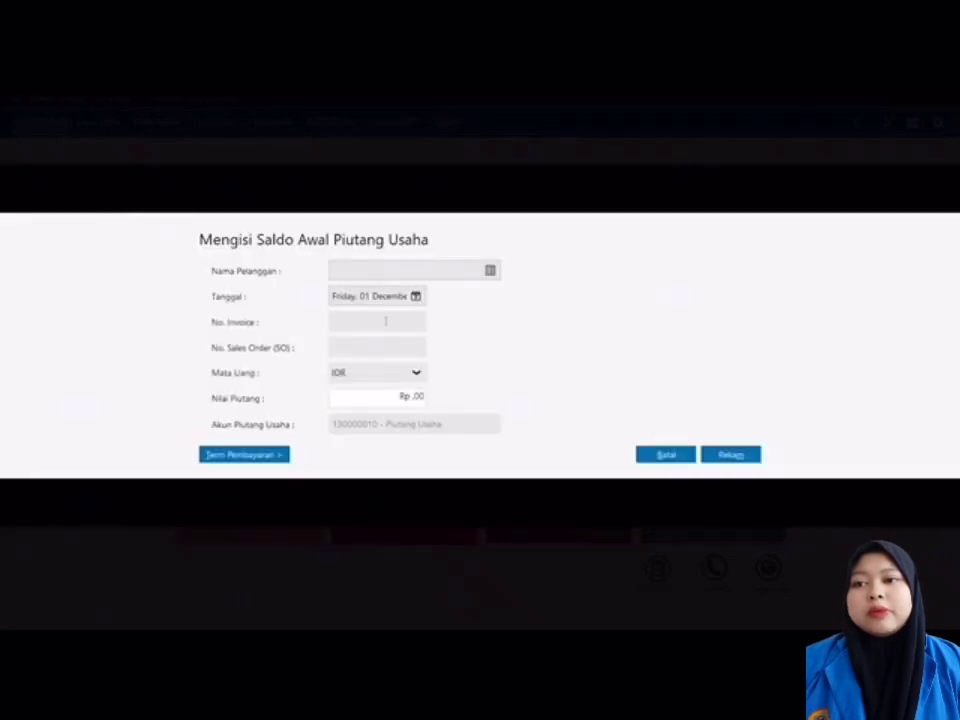
pyautogui.click(490, 271)
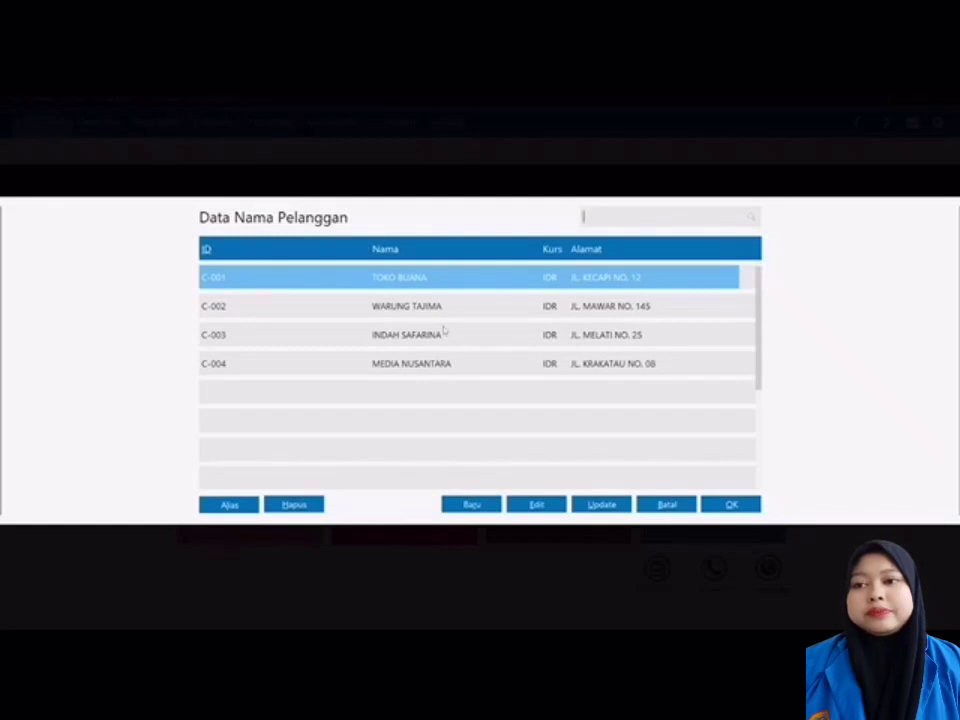
pyautogui.doubleClick(443, 333)
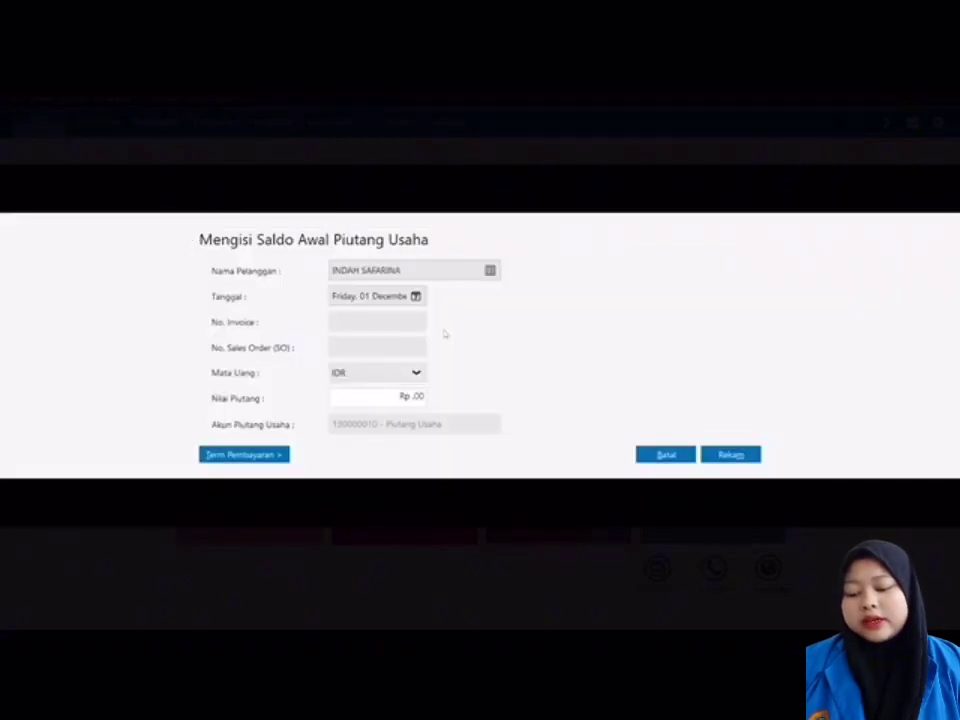
pyautogui.click(416, 296)
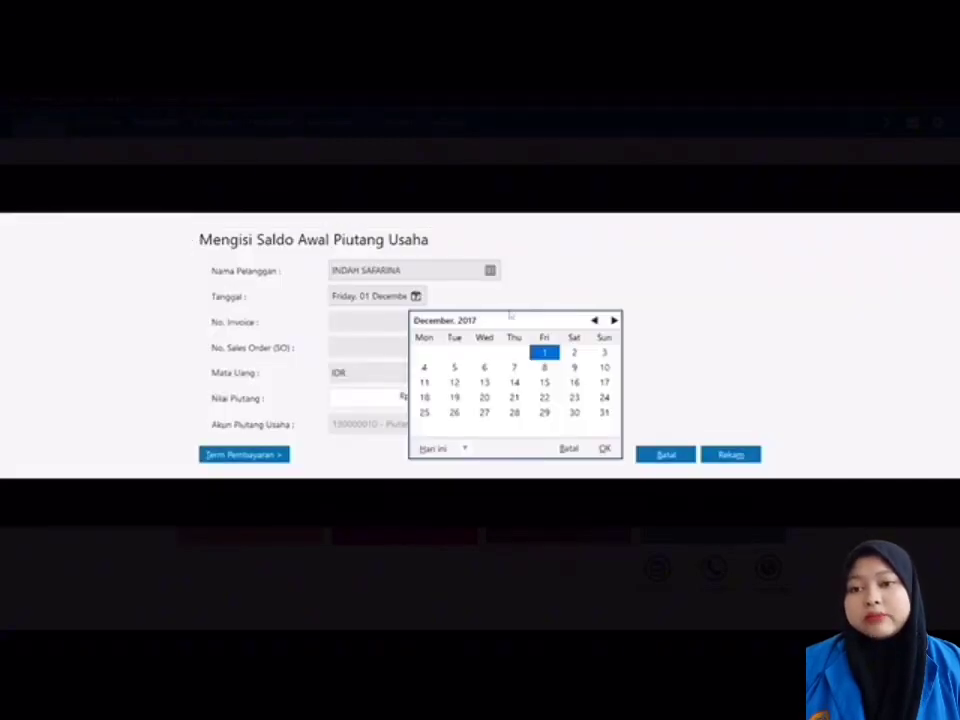
pyautogui.click(604, 448)
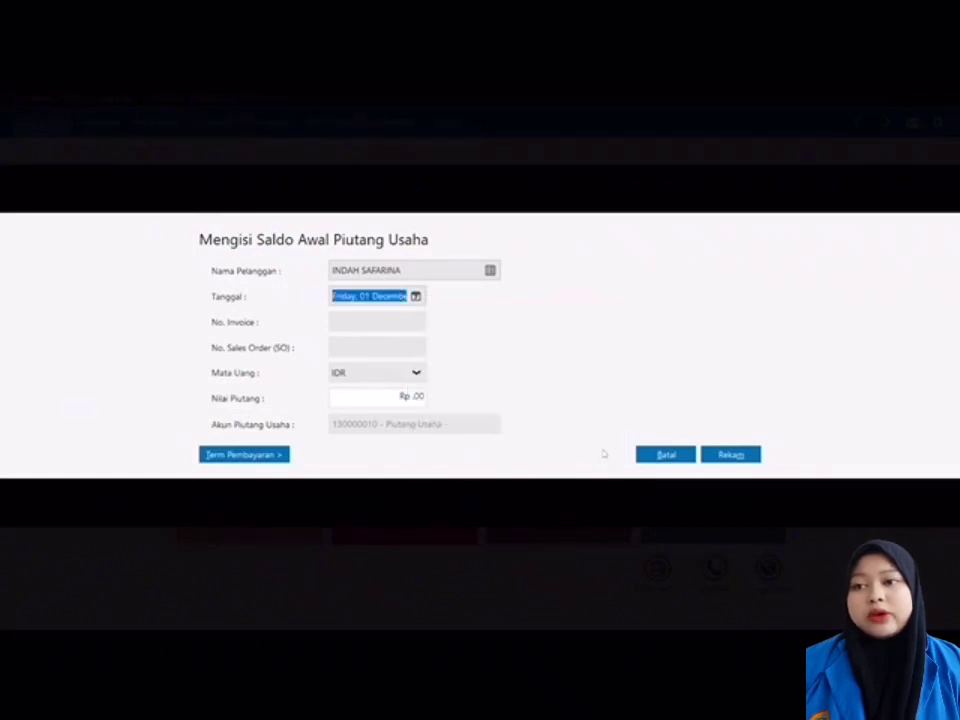
pyautogui.click(358, 327)
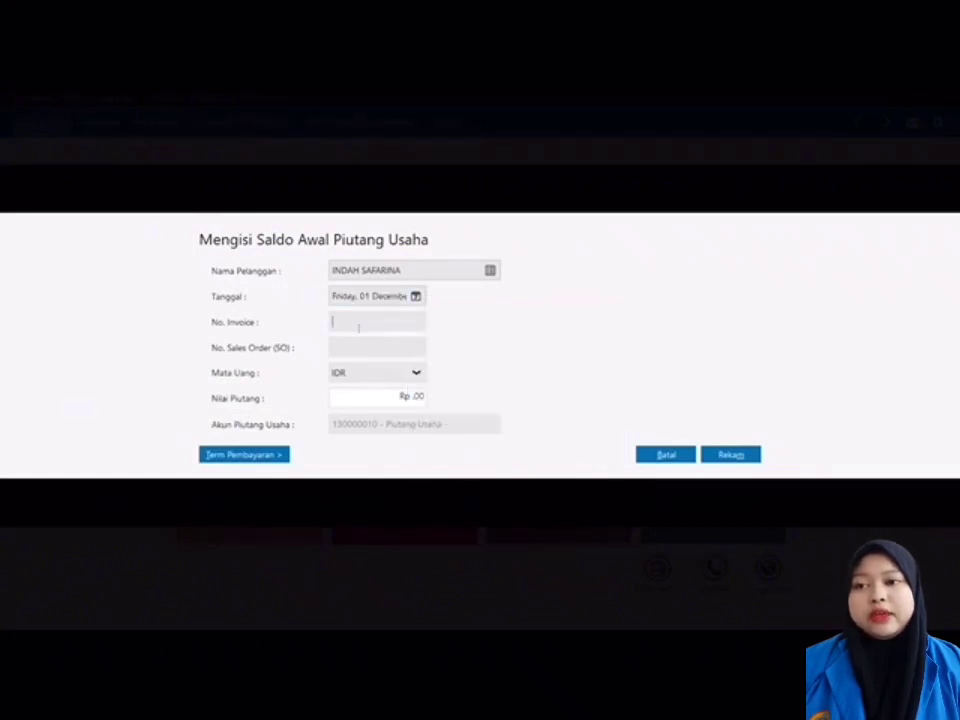
pyautogui.write('INV-04')
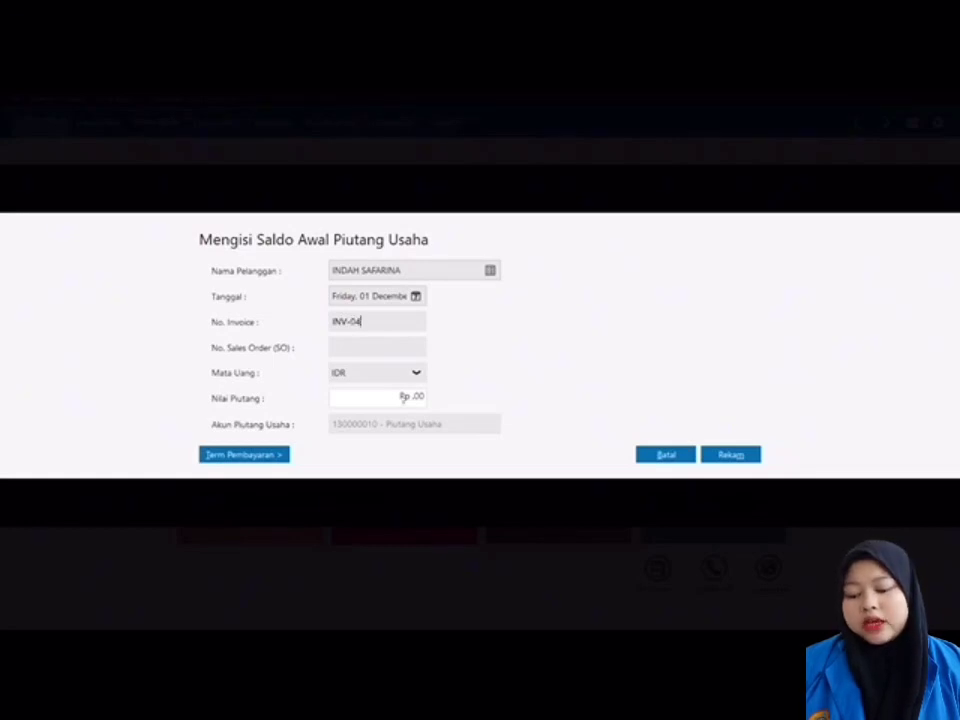
pyautogui.click(404, 398)
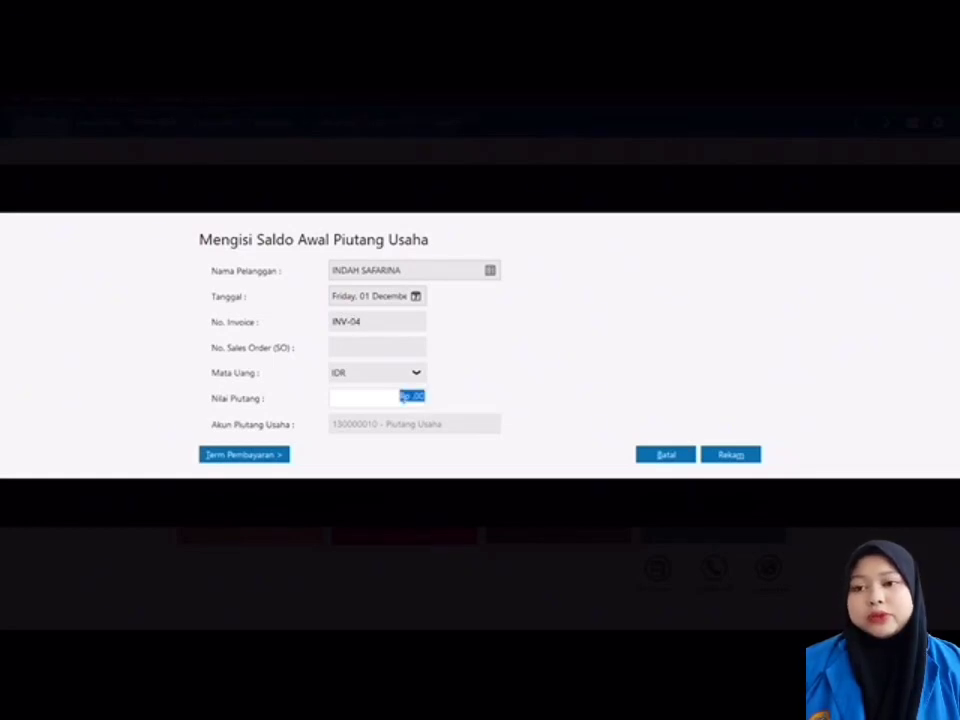
pyautogui.write('4500')
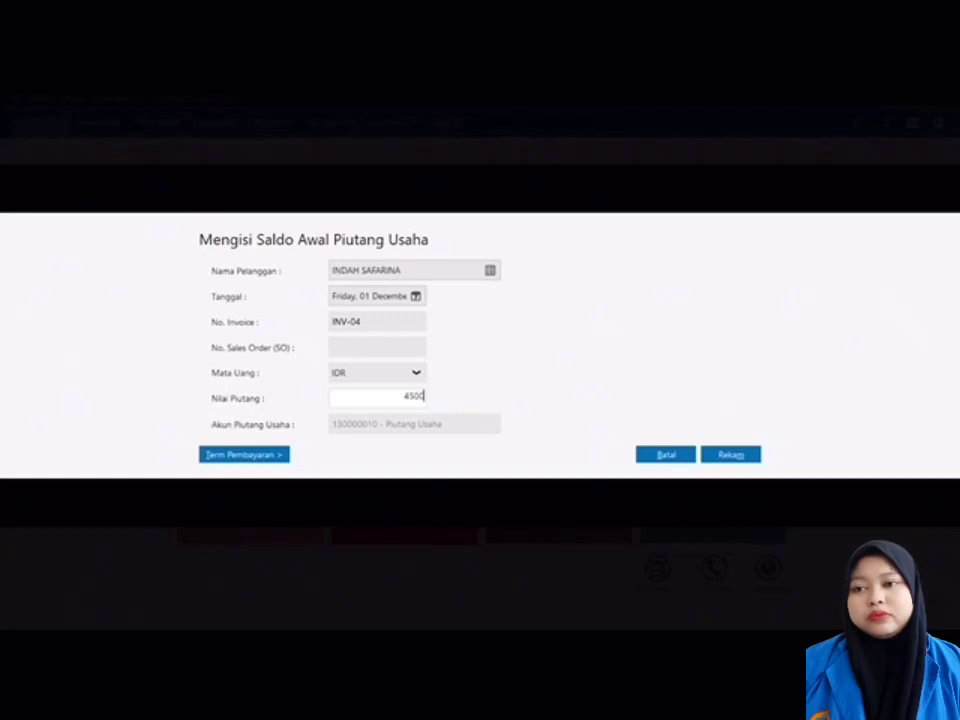
pyautogui.write('000')
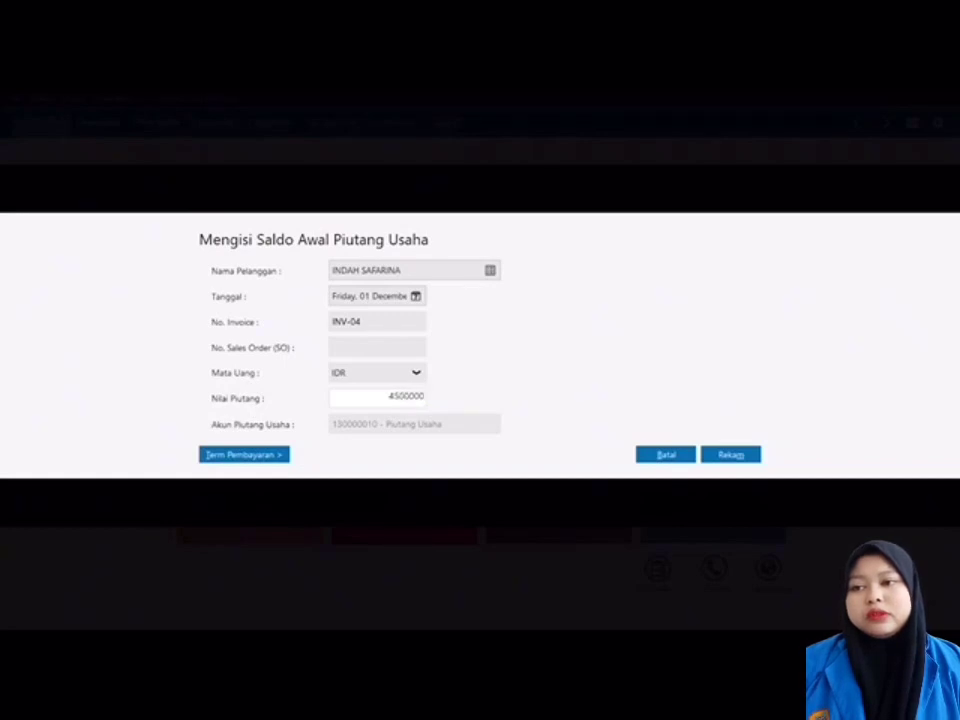
# Step: Set 10 discount days, 30 due days and 2% discount, save, and start a new entry
pyautogui.click(281, 455)
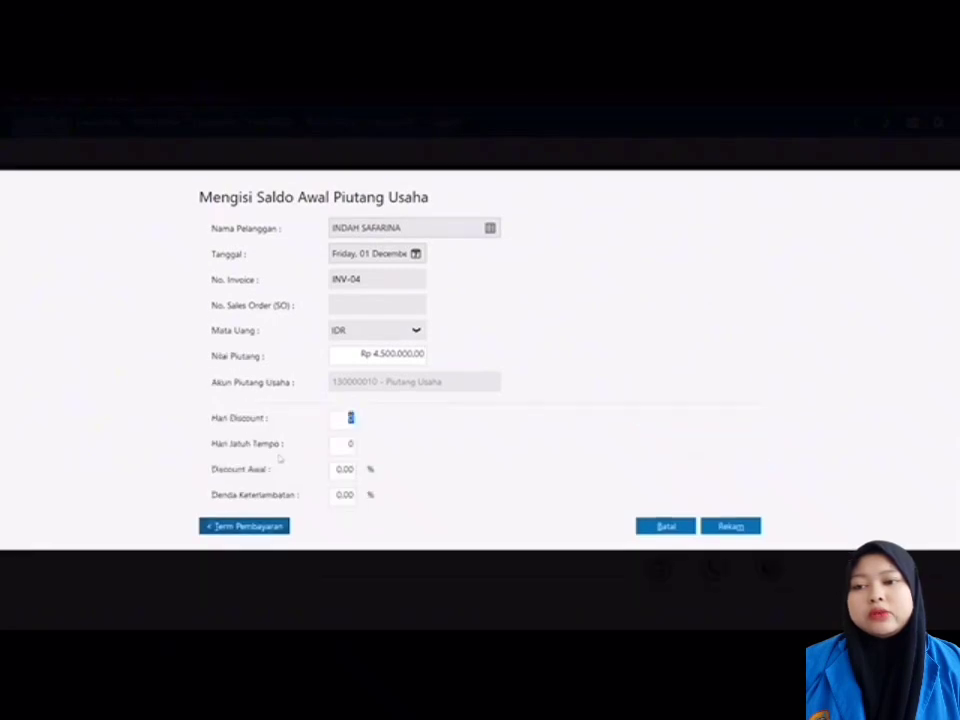
pyautogui.write('1')
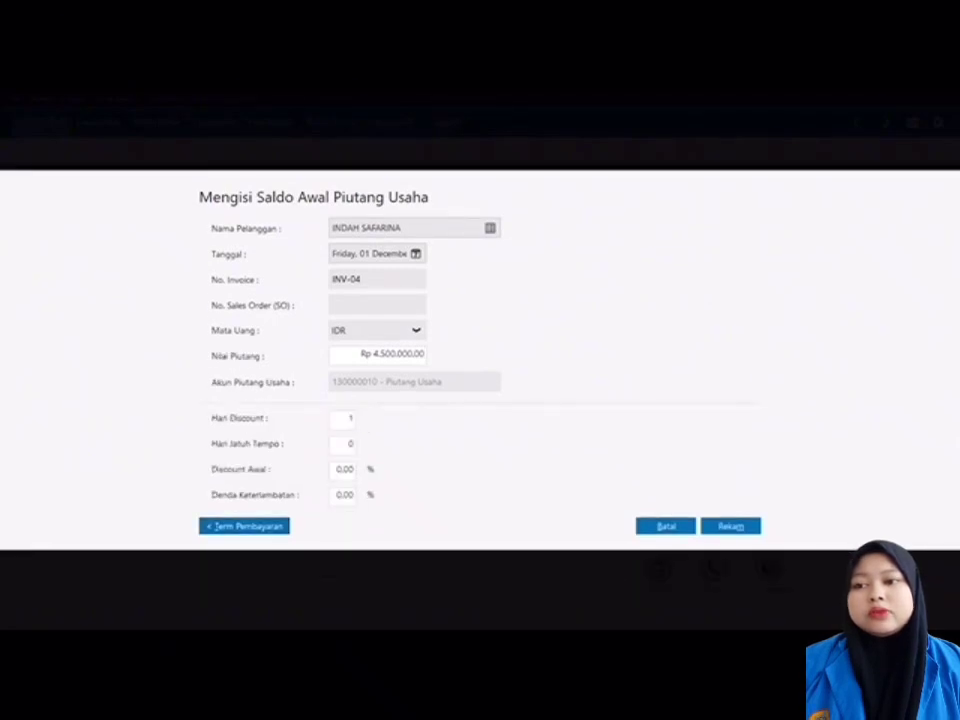
pyautogui.write('0')
pyautogui.click(351, 443)
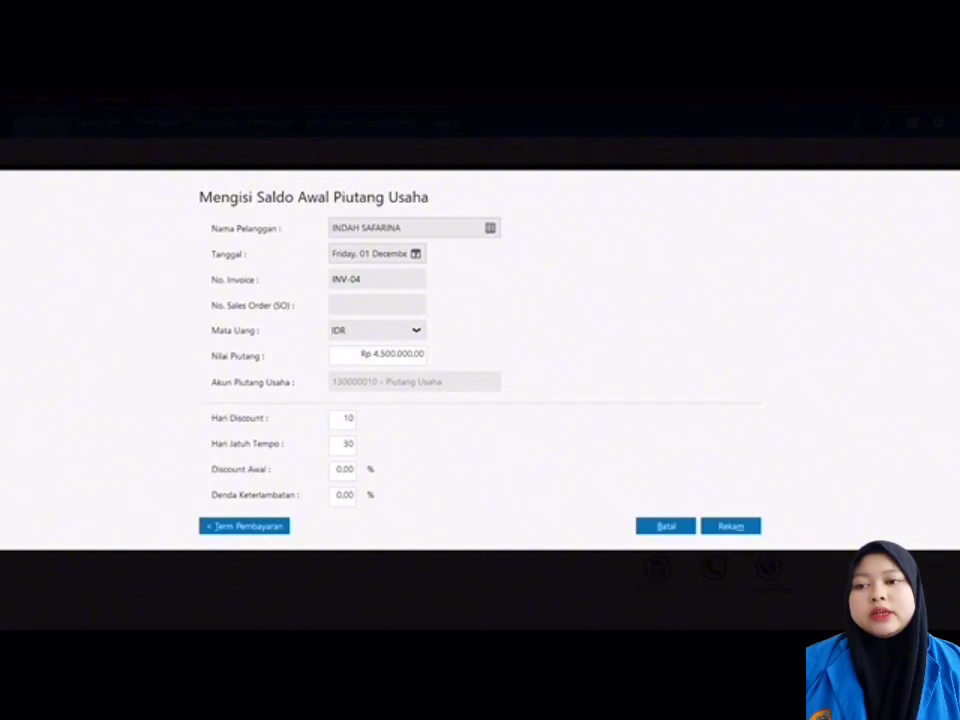
pyautogui.press('Tab')
pyautogui.write('2')
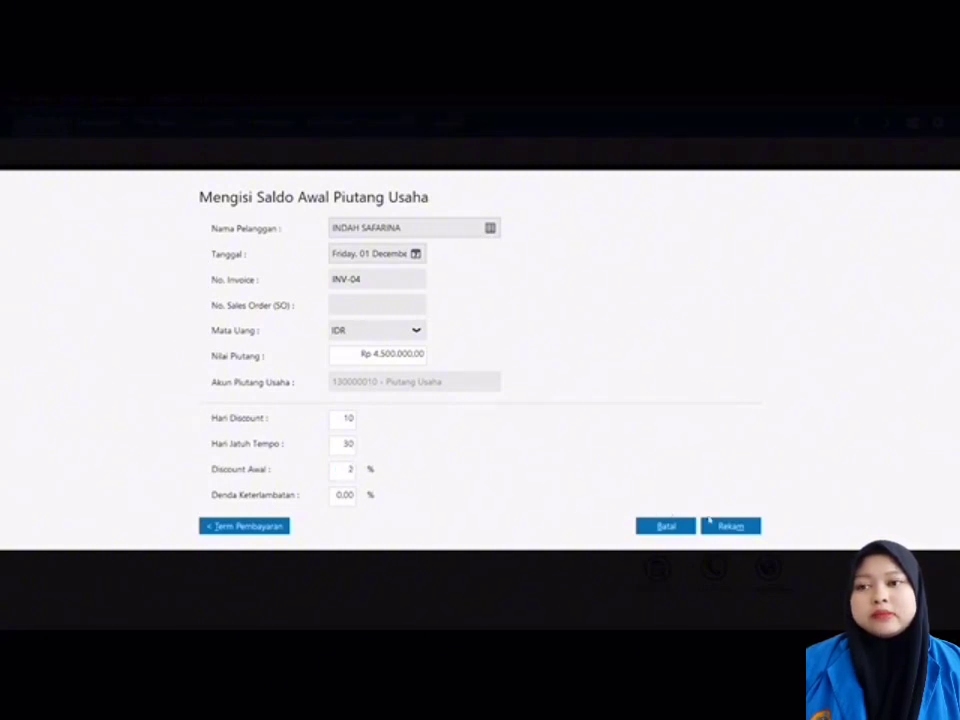
pyautogui.click(719, 524)
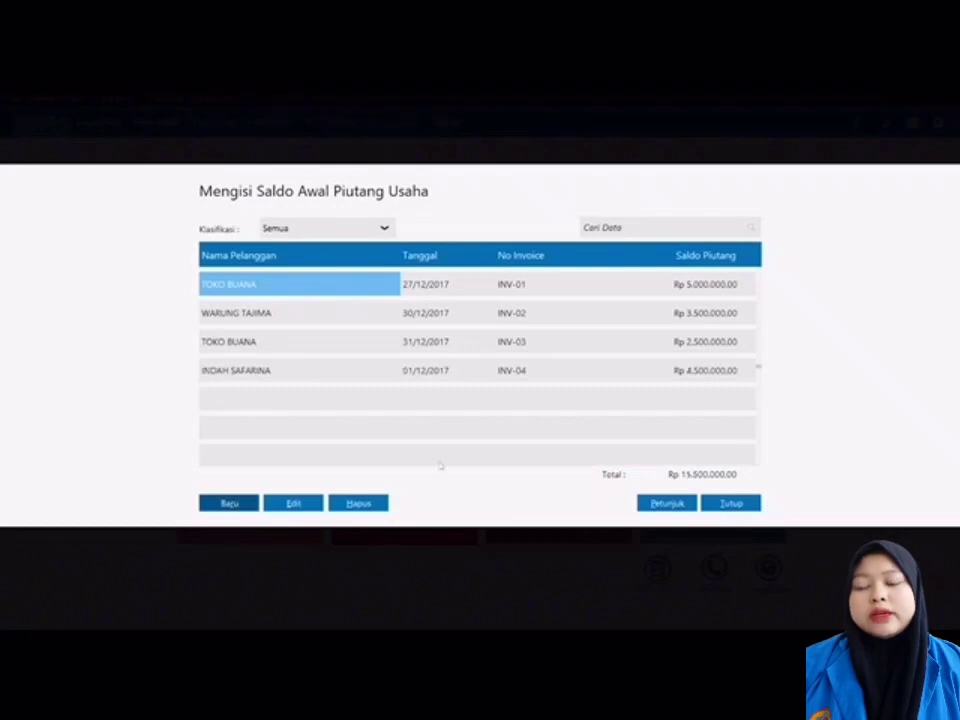
pyautogui.click(226, 503)
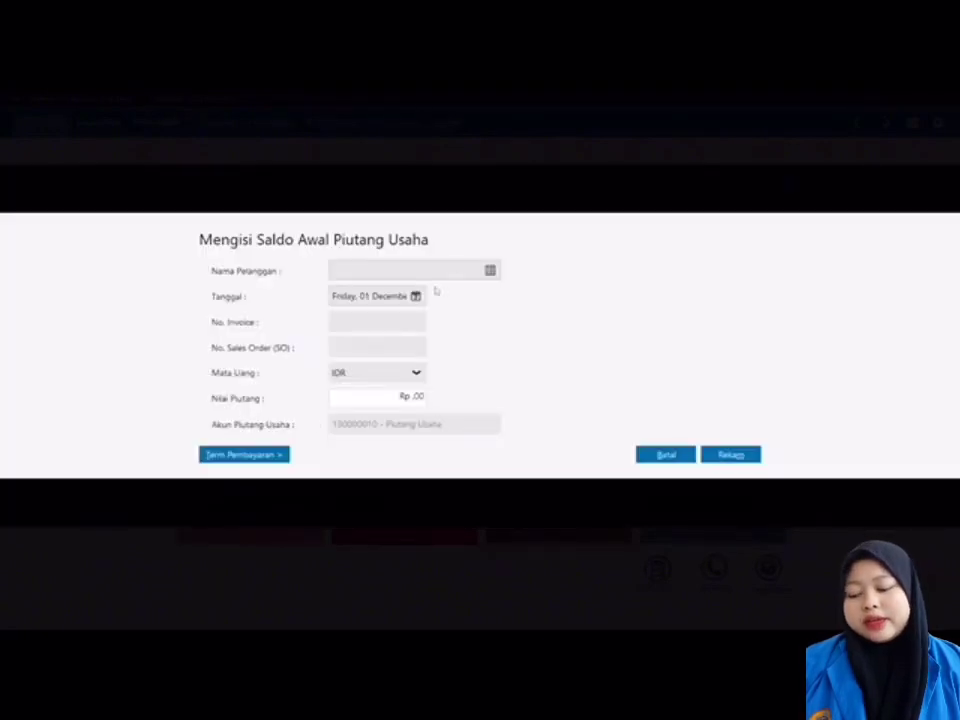
# Step: Pick MEDIA NUSANTARA, date 30 November 2017, invoice INV-05 for Rp 4.000.000
pyautogui.click(490, 270)
pyautogui.doubleClick(420, 368)
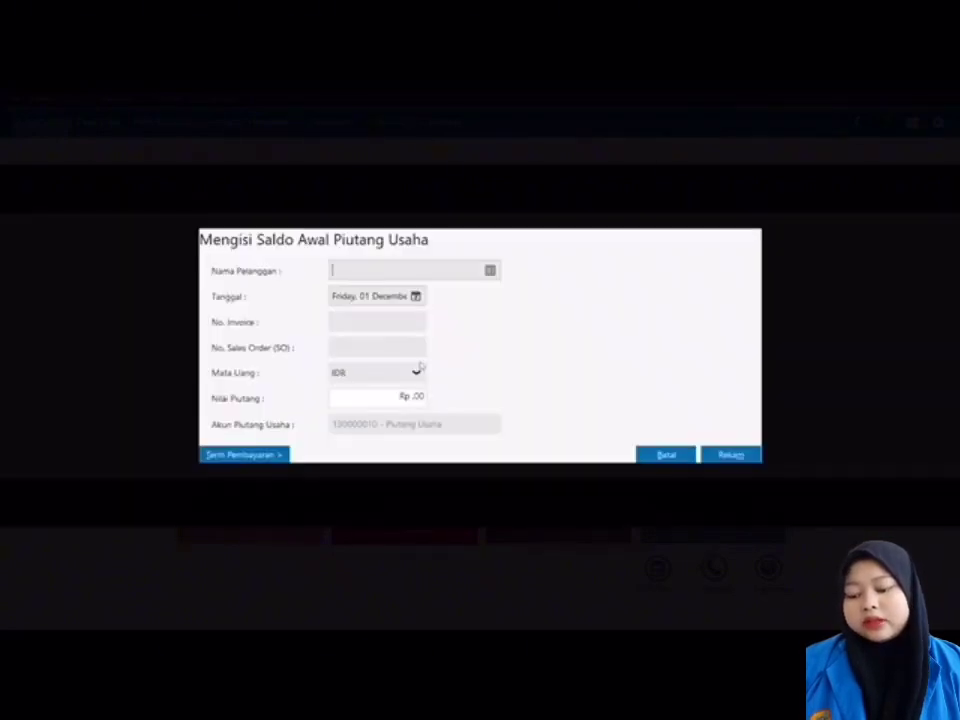
pyautogui.click(415, 296)
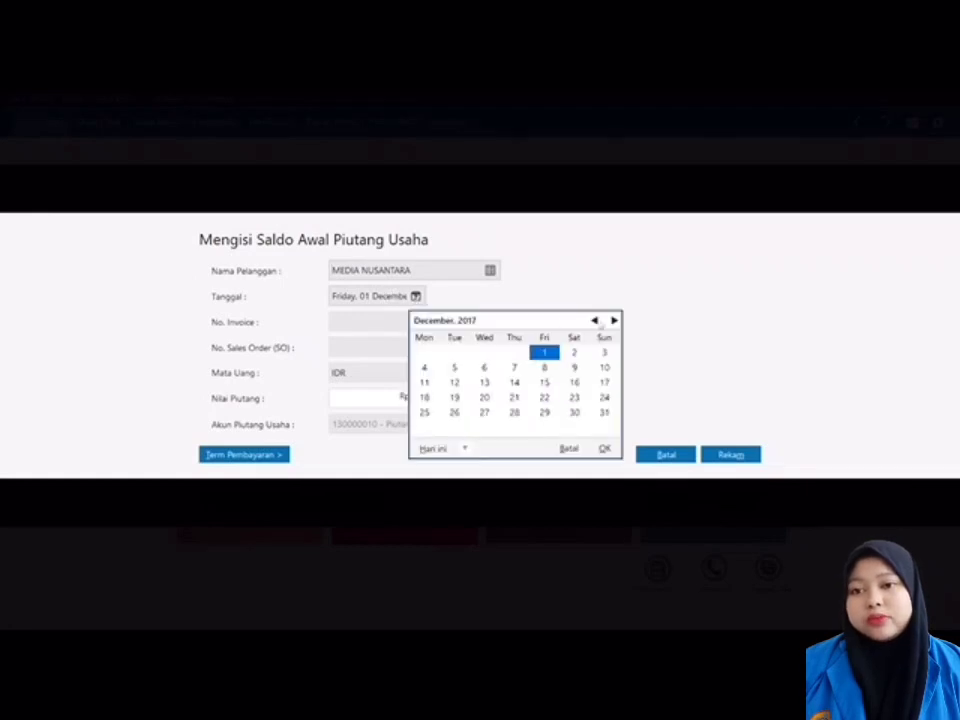
pyautogui.click(595, 320)
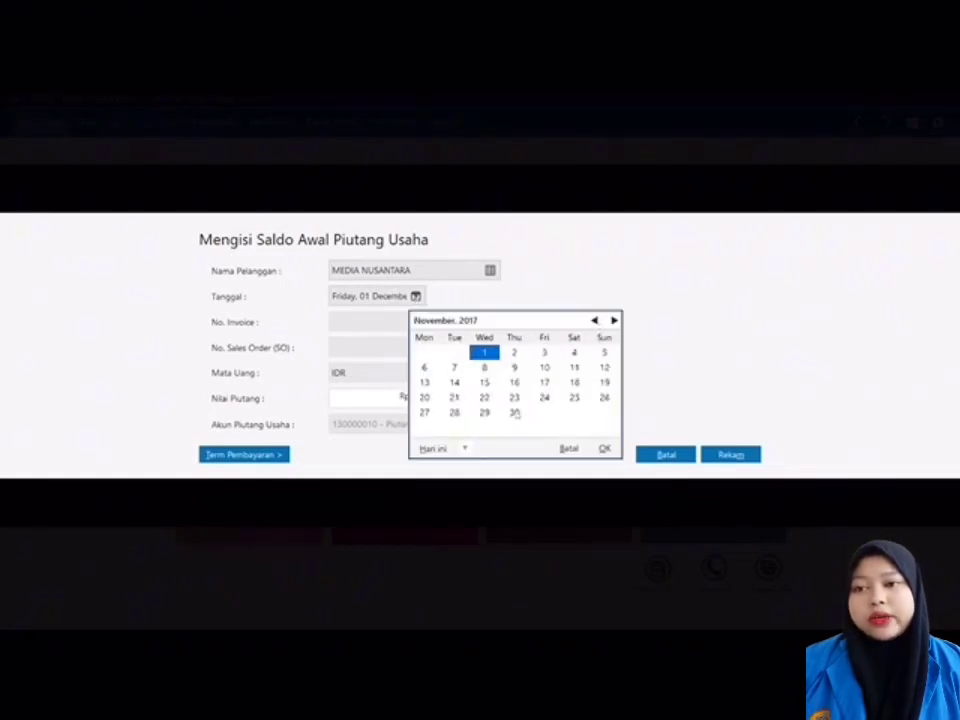
pyautogui.click(515, 412)
pyautogui.click(604, 448)
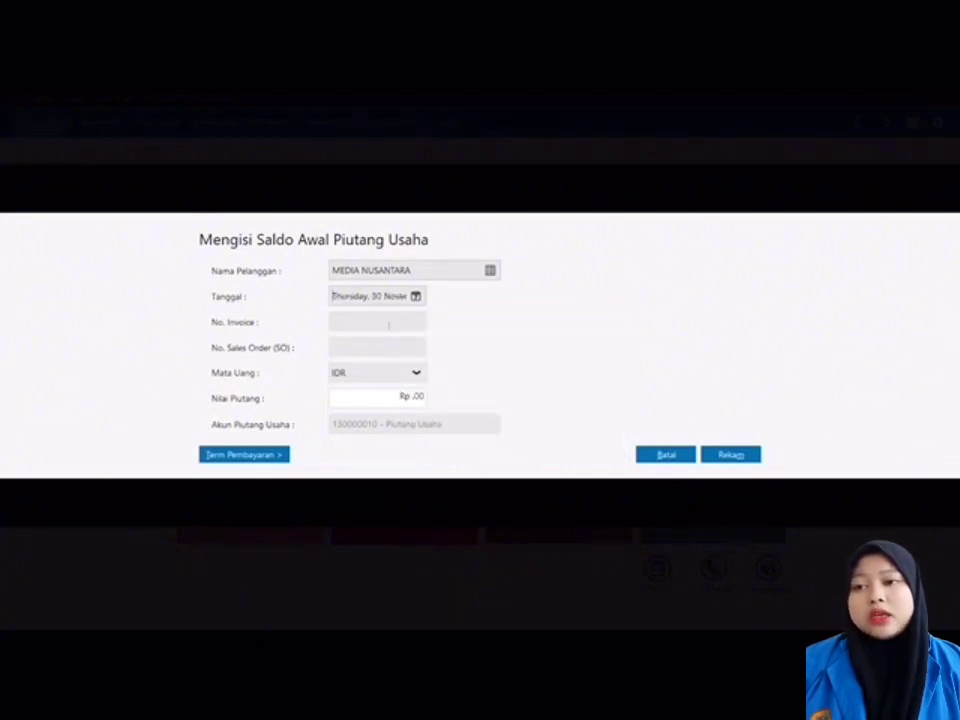
pyautogui.click(370, 318)
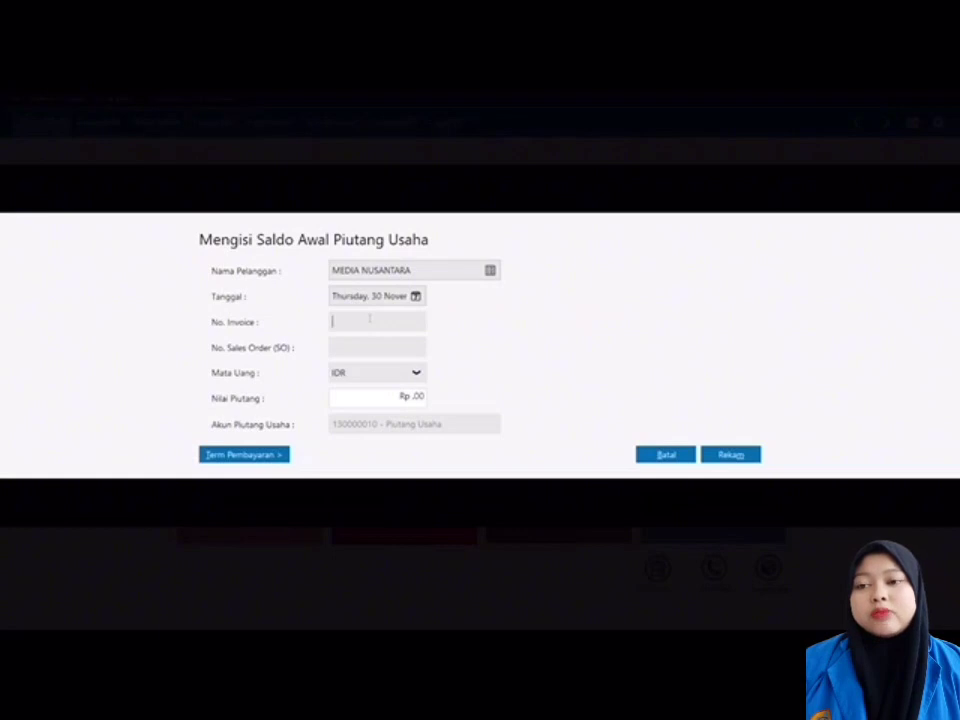
pyautogui.write('INV-')
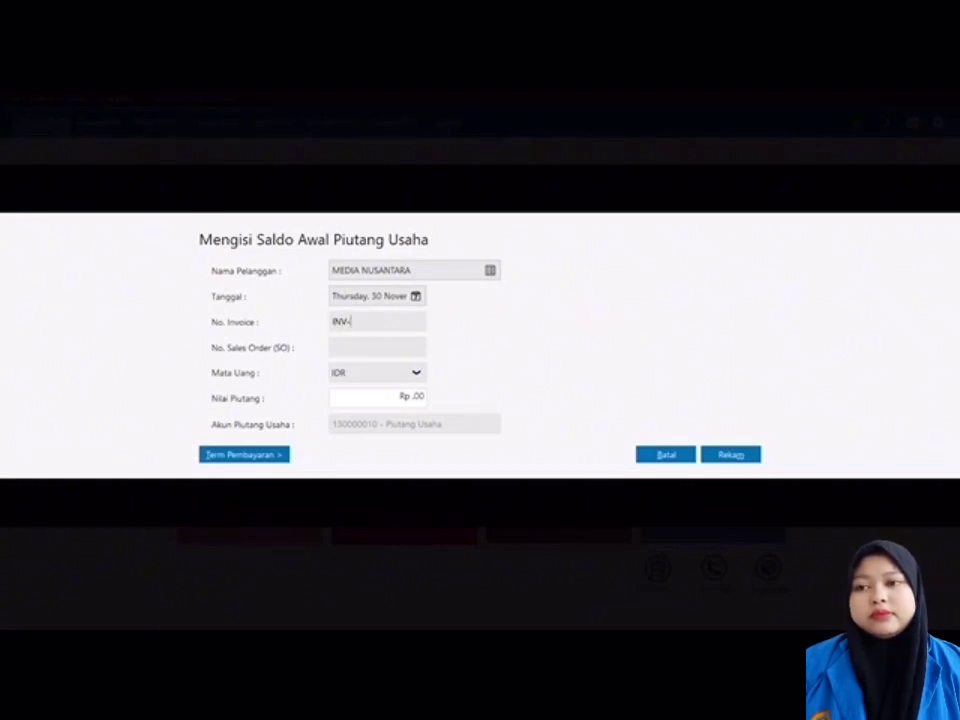
pyautogui.write('05')
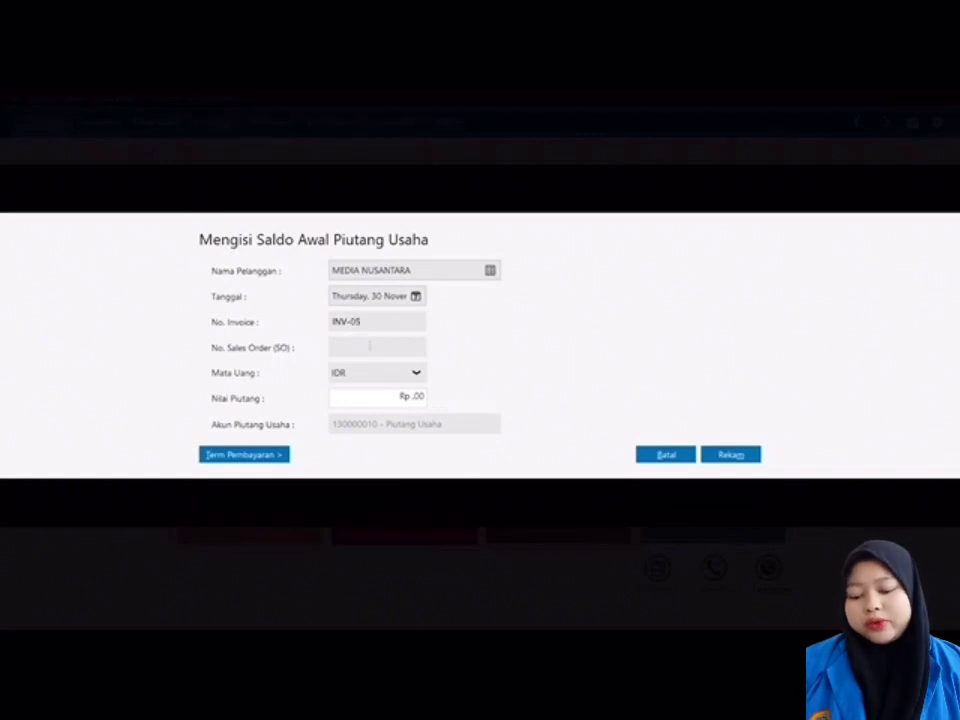
pyautogui.click(393, 396)
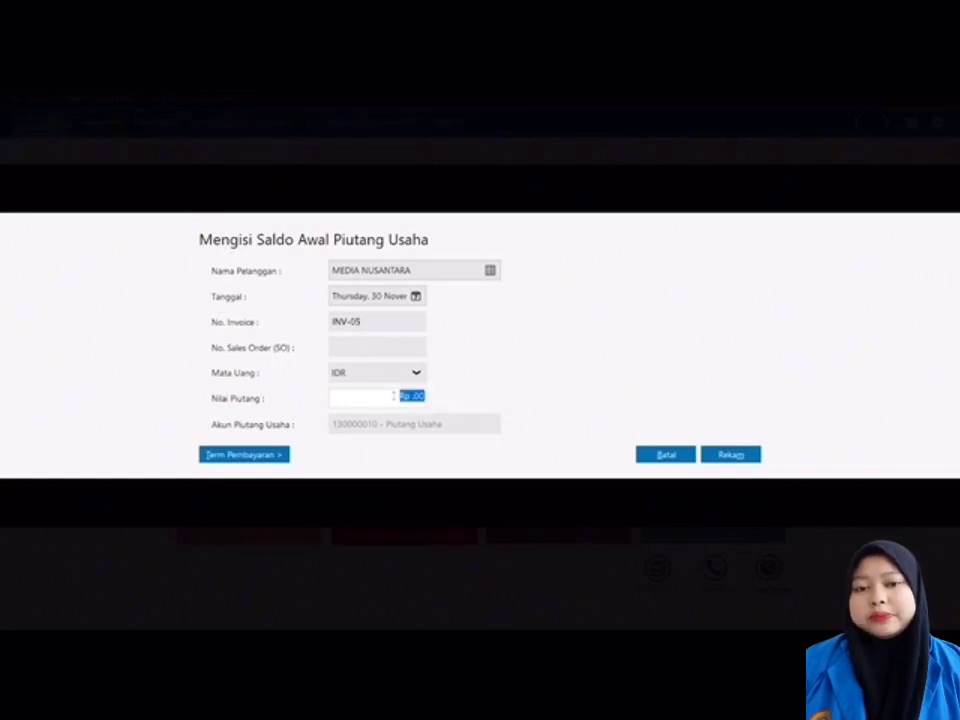
pyautogui.write('4000000')
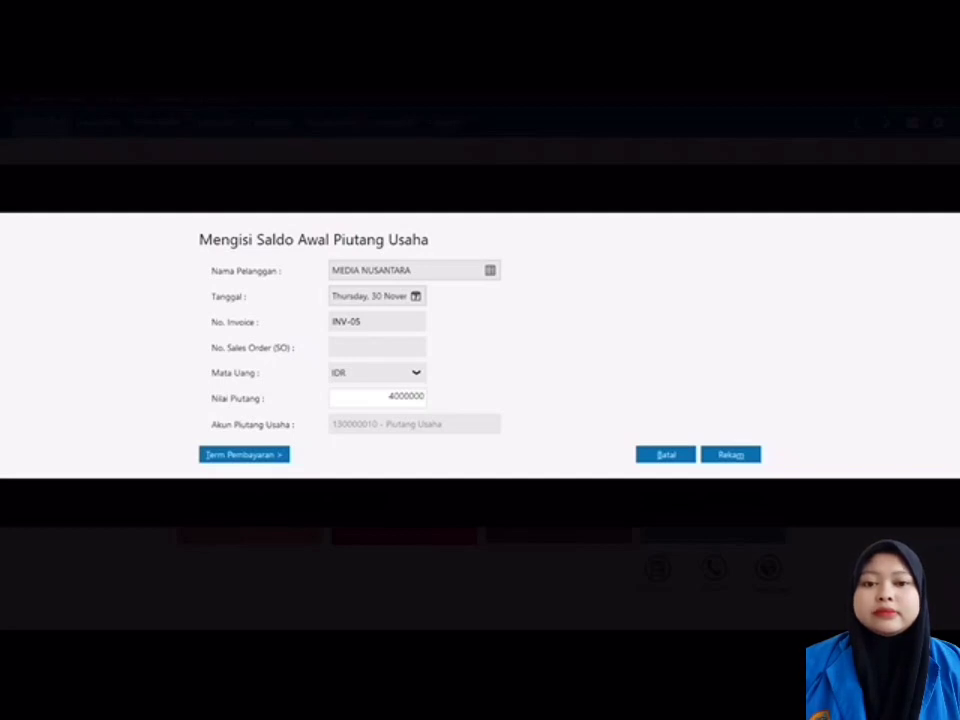
# Step: Apply 10 discount days, 30 due days and 2% discount, save, and close the receivables list
pyautogui.click(282, 454)
pyautogui.write('1')
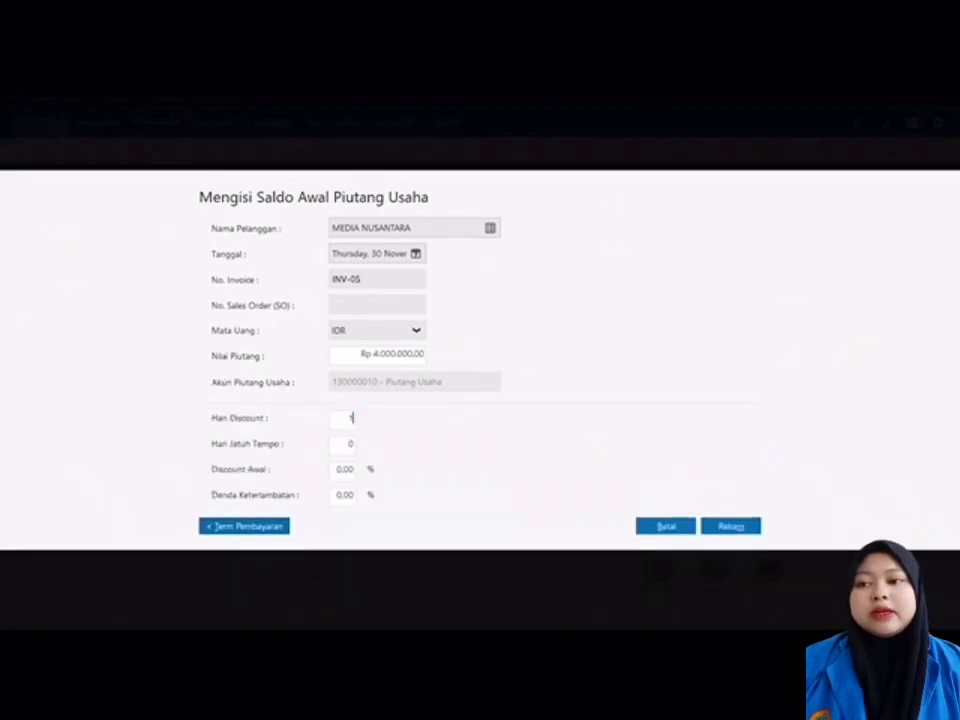
pyautogui.write('0')
pyautogui.click(350, 444)
pyautogui.write('3')
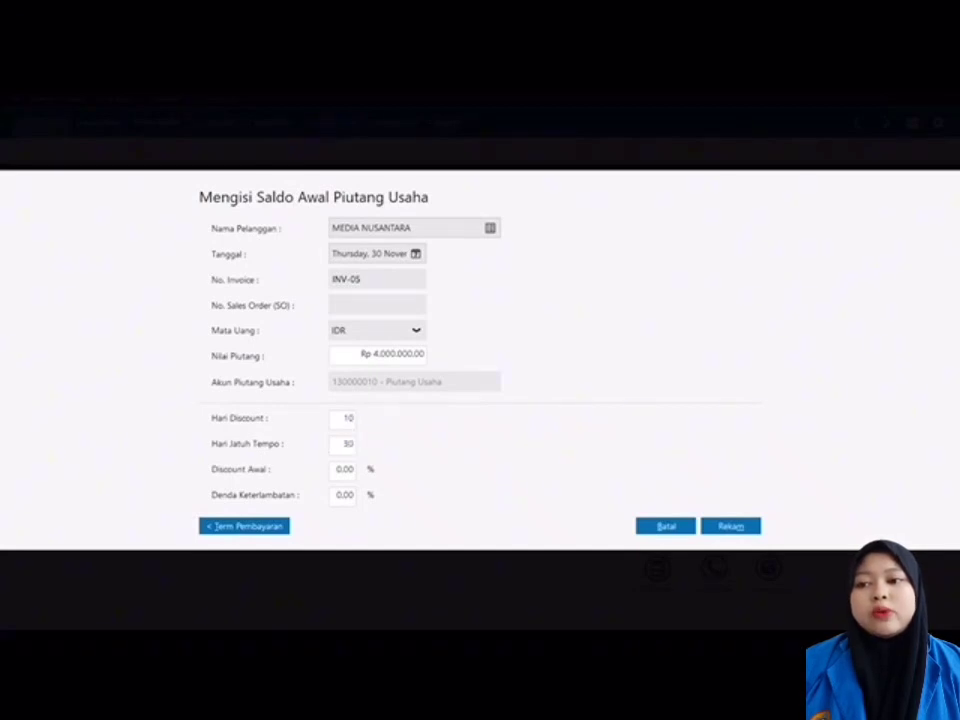
pyautogui.write('0')
pyautogui.press('Tab')
pyautogui.write('2')
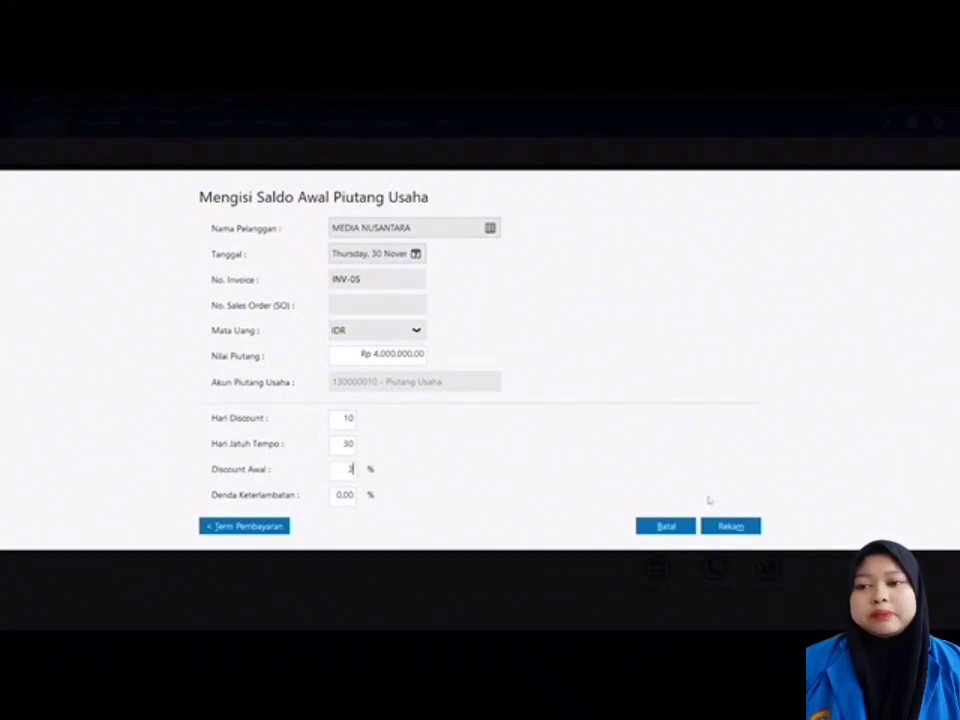
pyautogui.click(731, 526)
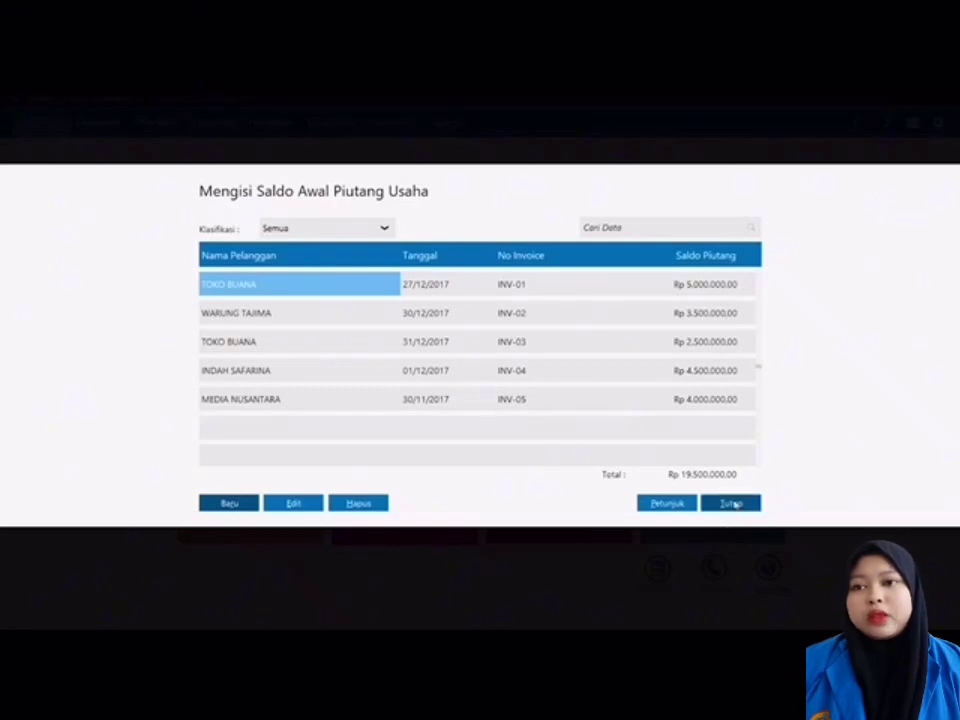
pyautogui.click(733, 503)
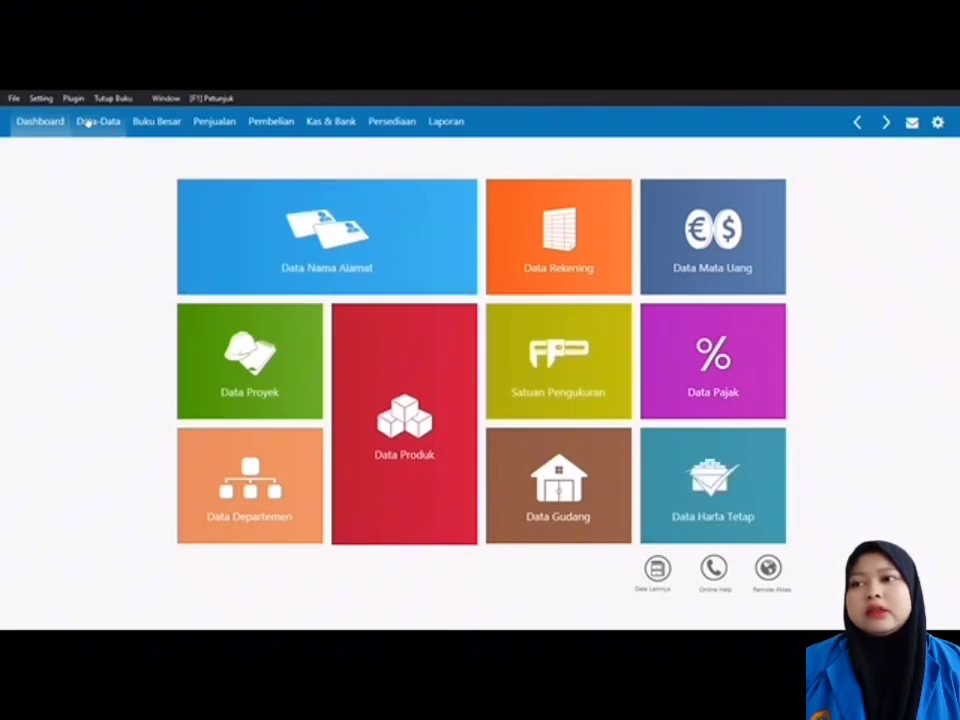
# Step: Go to Setting > Saldo Awal > Saldo Awal Hutang Usaha and begin a new payable entry
pyautogui.click(47, 99)
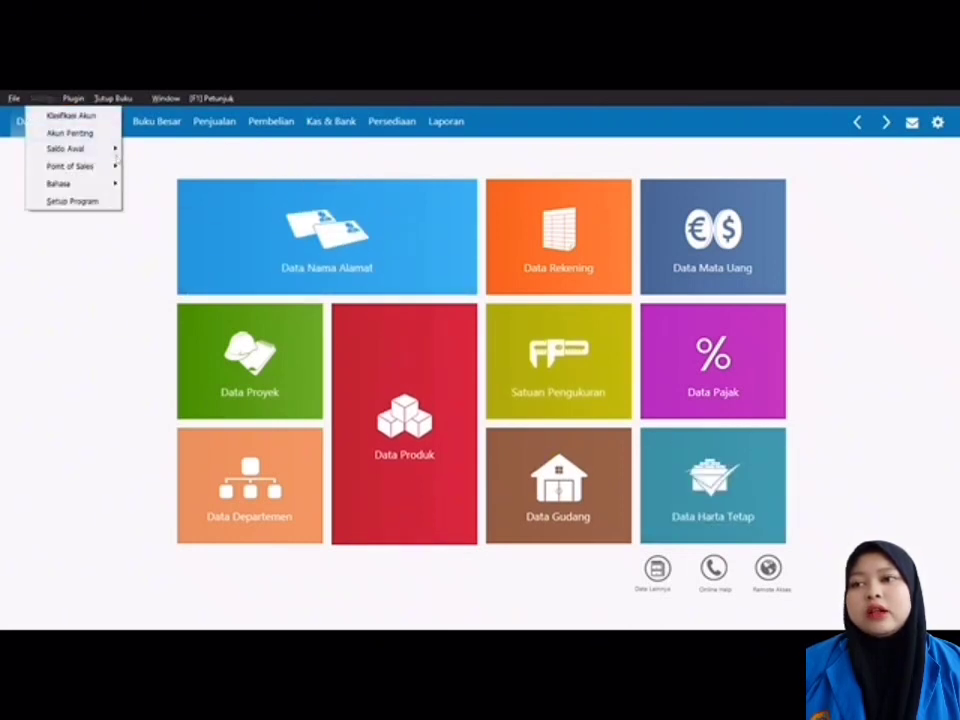
pyautogui.moveTo(70, 148)
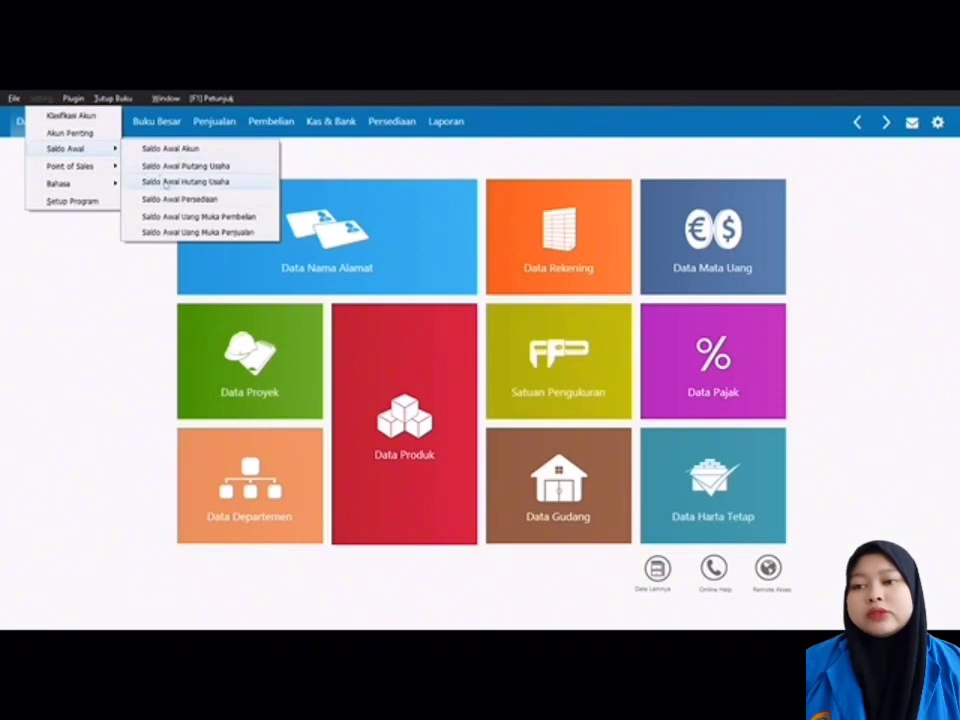
pyautogui.click(166, 183)
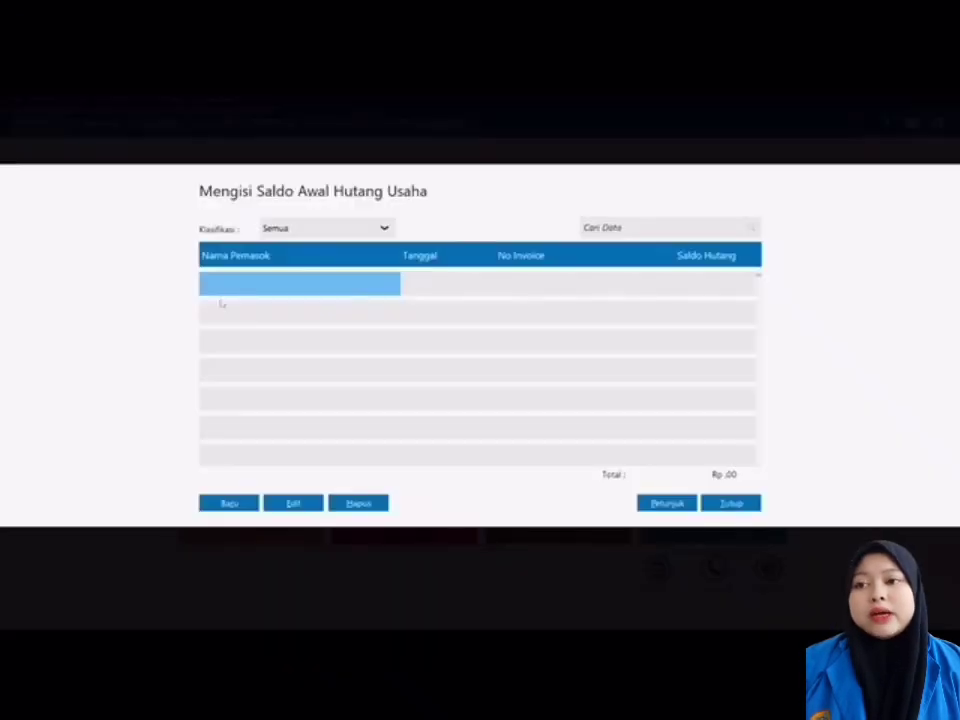
pyautogui.click(229, 503)
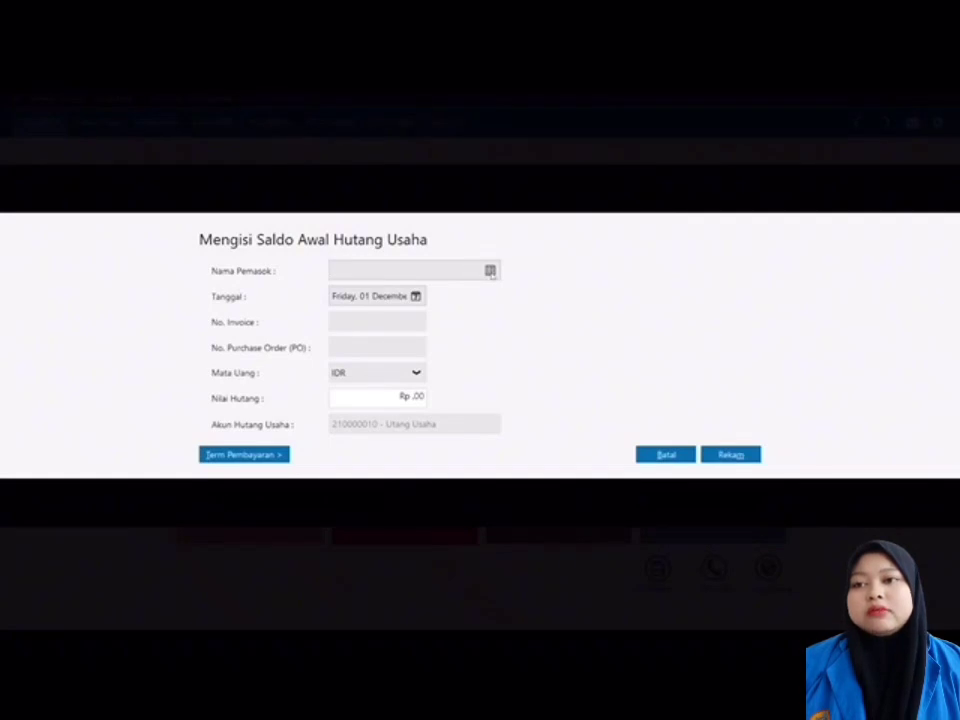
# Step: Select PT. GUDANG SEMBAKO, date 20 December, invoice INV-01, amount Rp 30.000.000
pyautogui.click(490, 271)
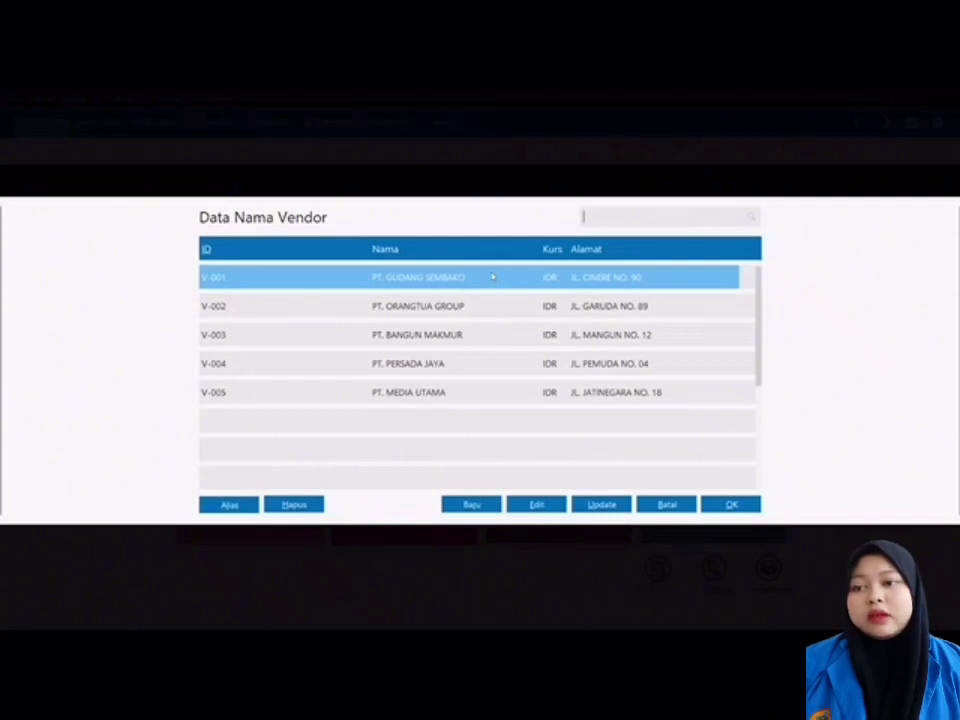
pyautogui.doubleClick(493, 277)
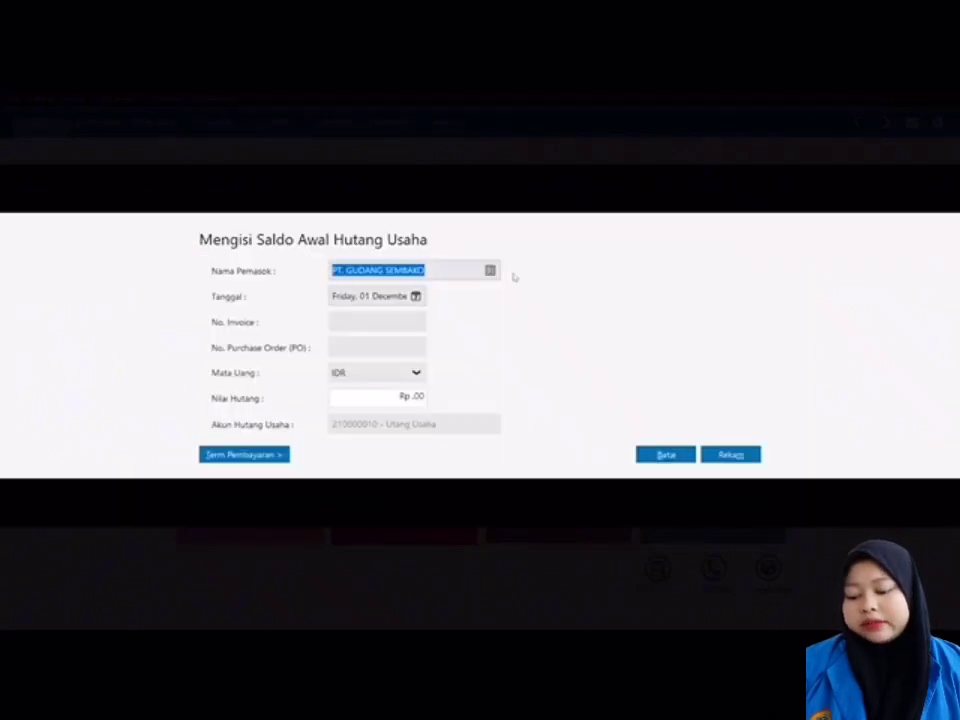
pyautogui.click(415, 297)
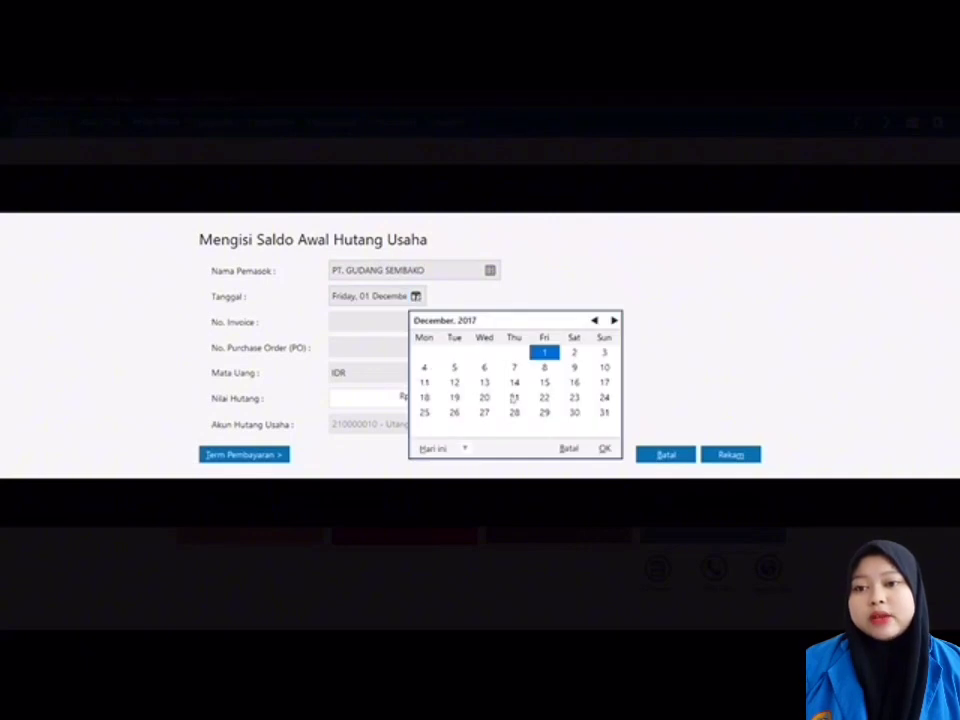
pyautogui.click(485, 397)
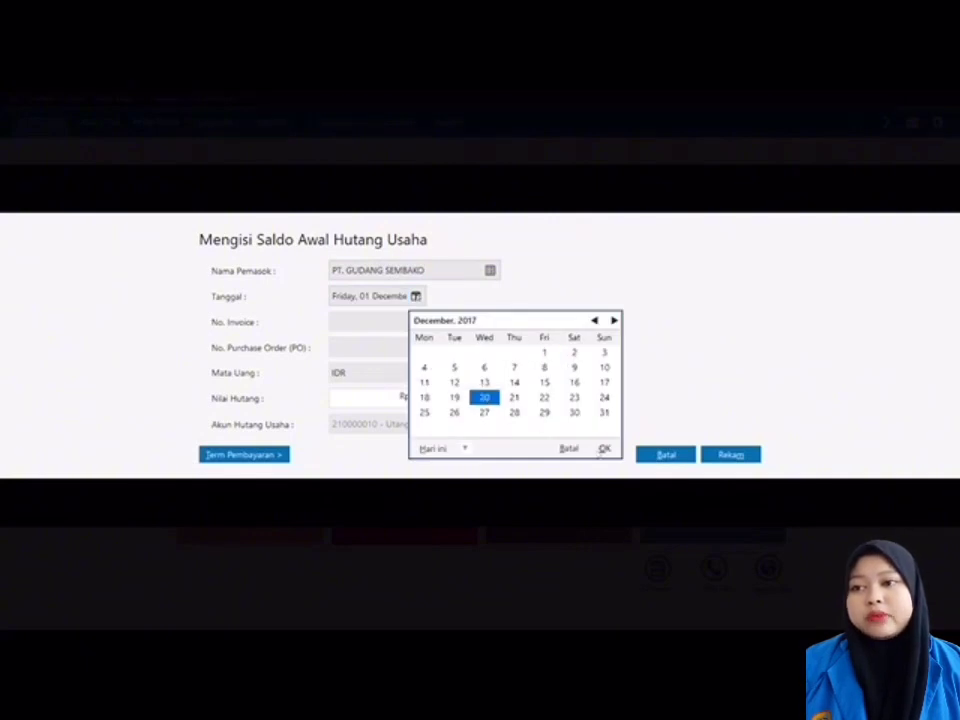
pyautogui.click(604, 449)
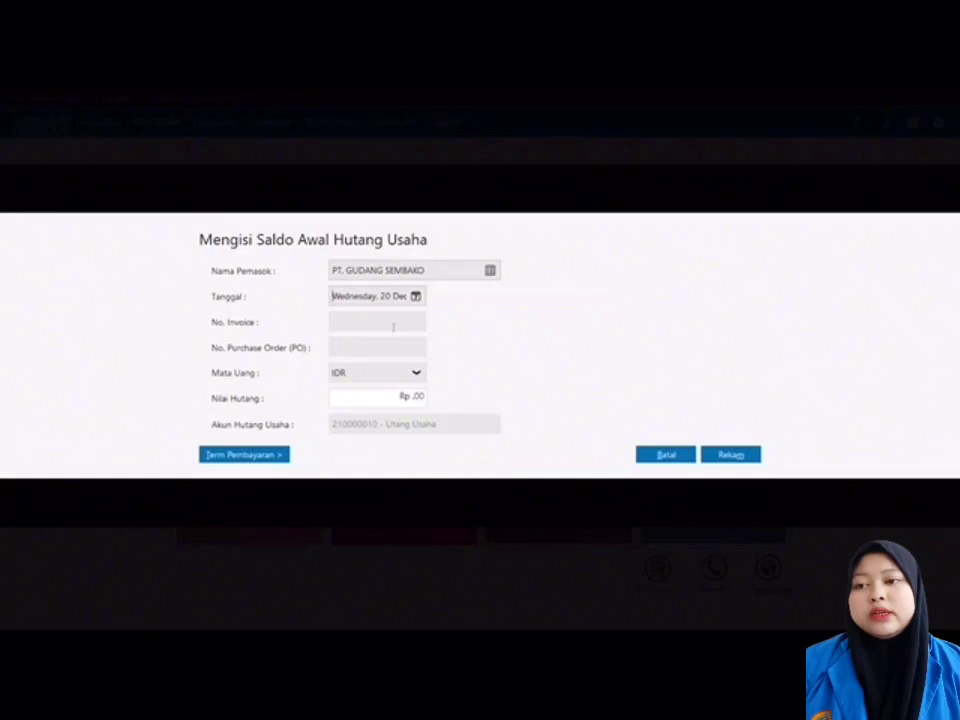
pyautogui.write('INV-01')
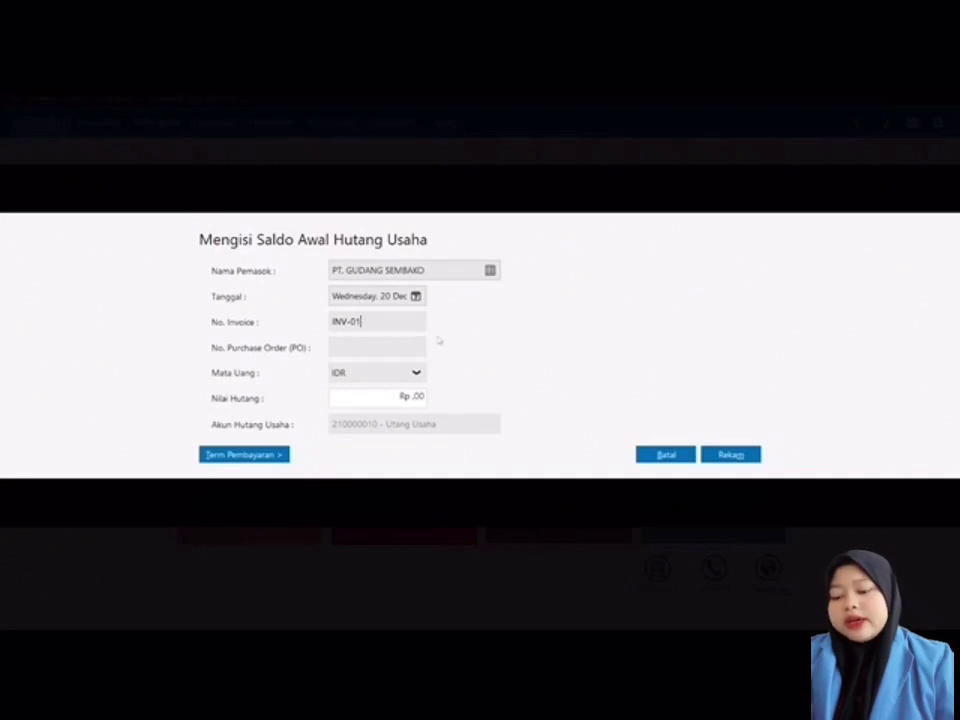
pyautogui.click(421, 397)
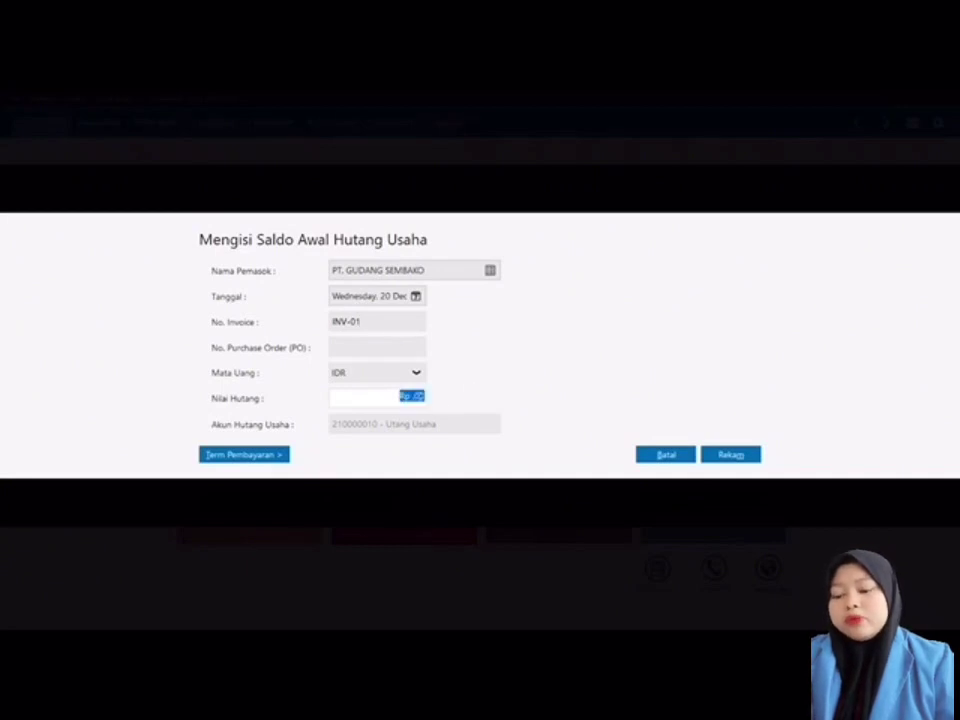
pyautogui.write('30000000')
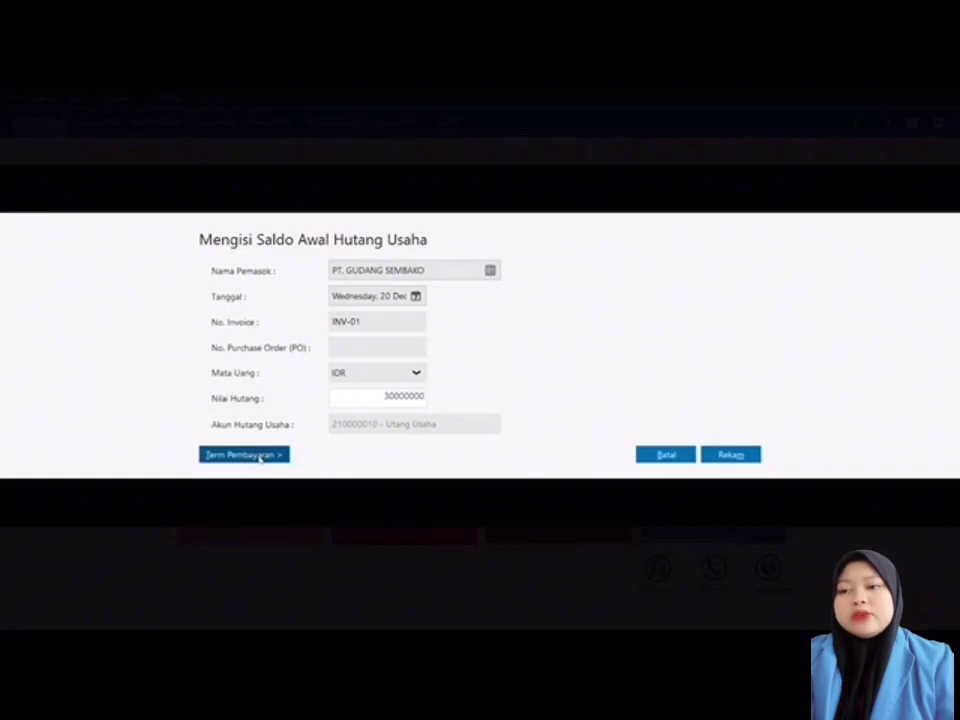
# Step: Set terms to 10 discount days, 30 due days and 2% discount, then save the payable
pyautogui.click(260, 454)
pyautogui.write('10')
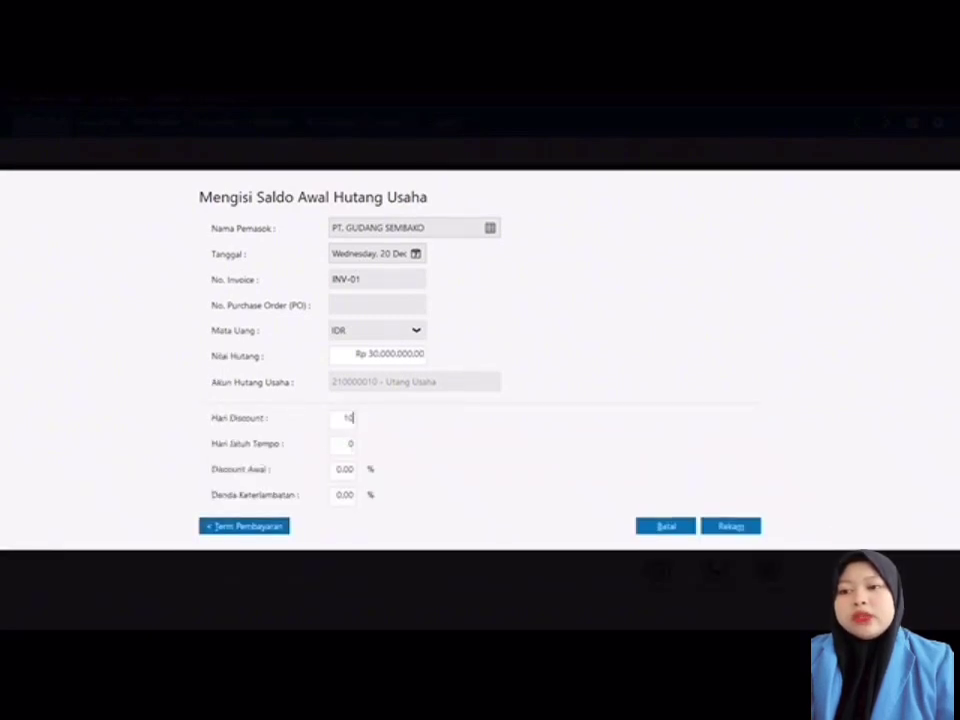
pyautogui.click(350, 443)
pyautogui.write('3')
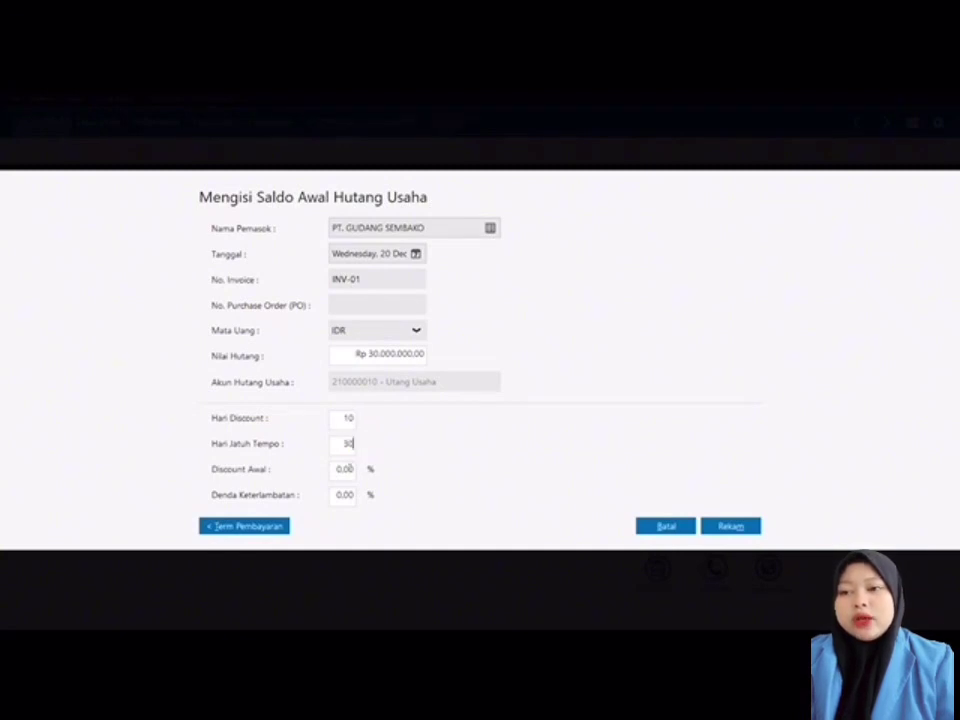
pyautogui.click(344, 468)
pyautogui.write('2')
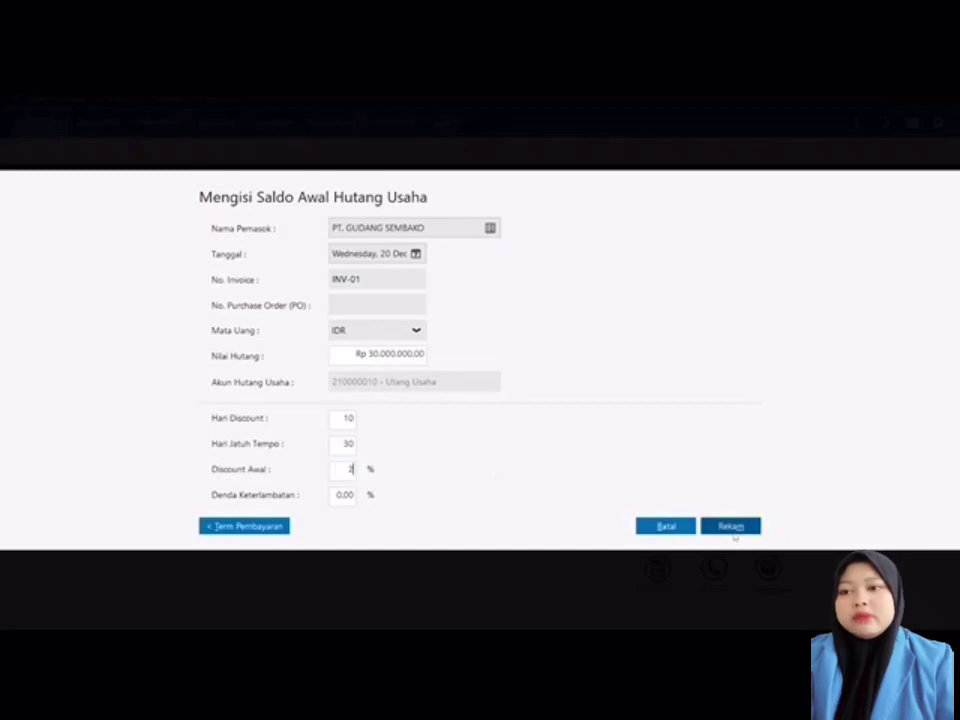
pyautogui.click(732, 529)
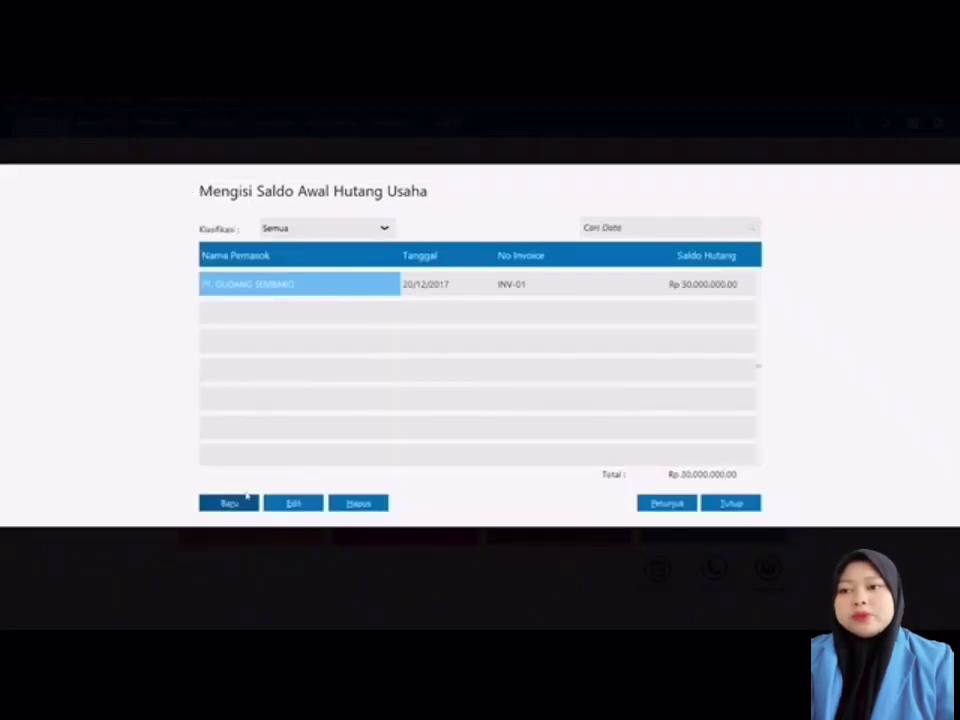
# Step: Add a payable for PT. ORANGTUA GROUP dated 30 December 2017, invoice INV-02, Rp 25.000.000
pyautogui.click(231, 507)
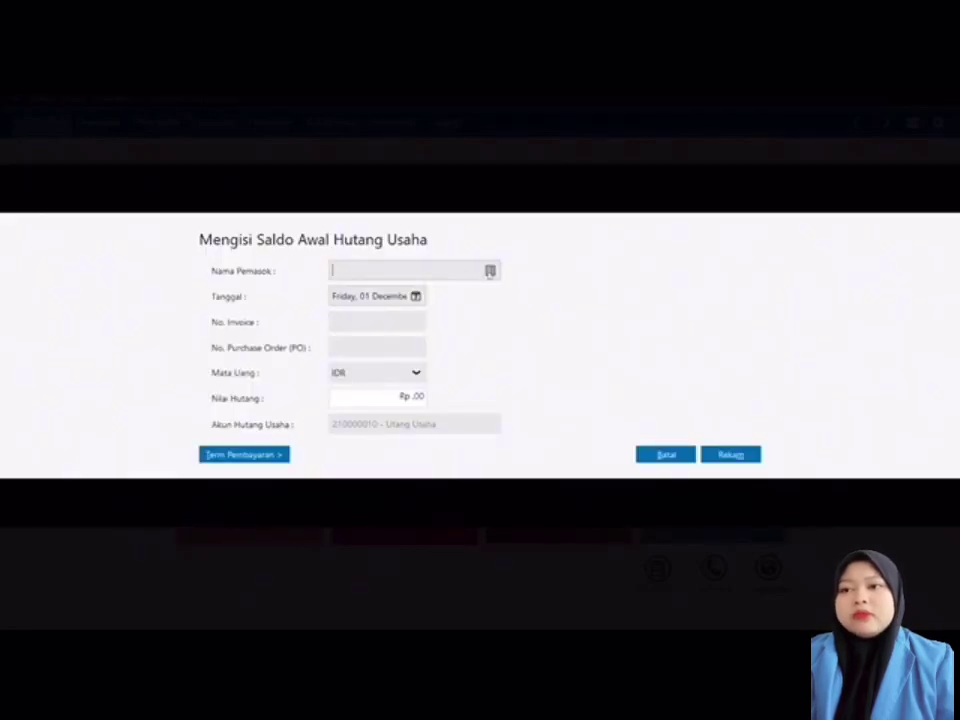
pyautogui.click(489, 270)
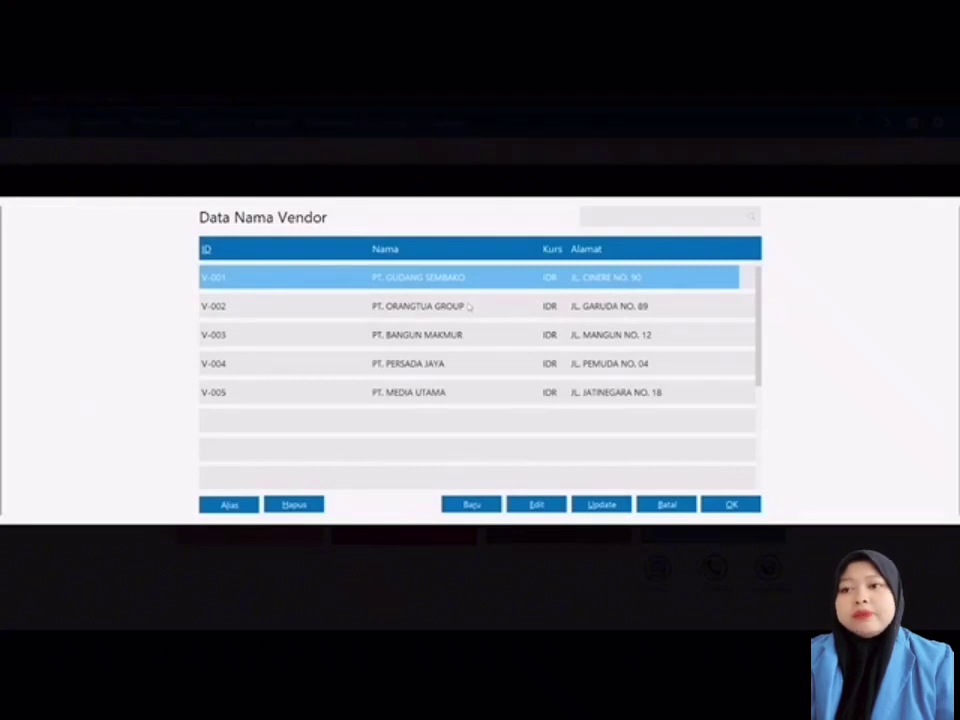
pyautogui.doubleClick(468, 307)
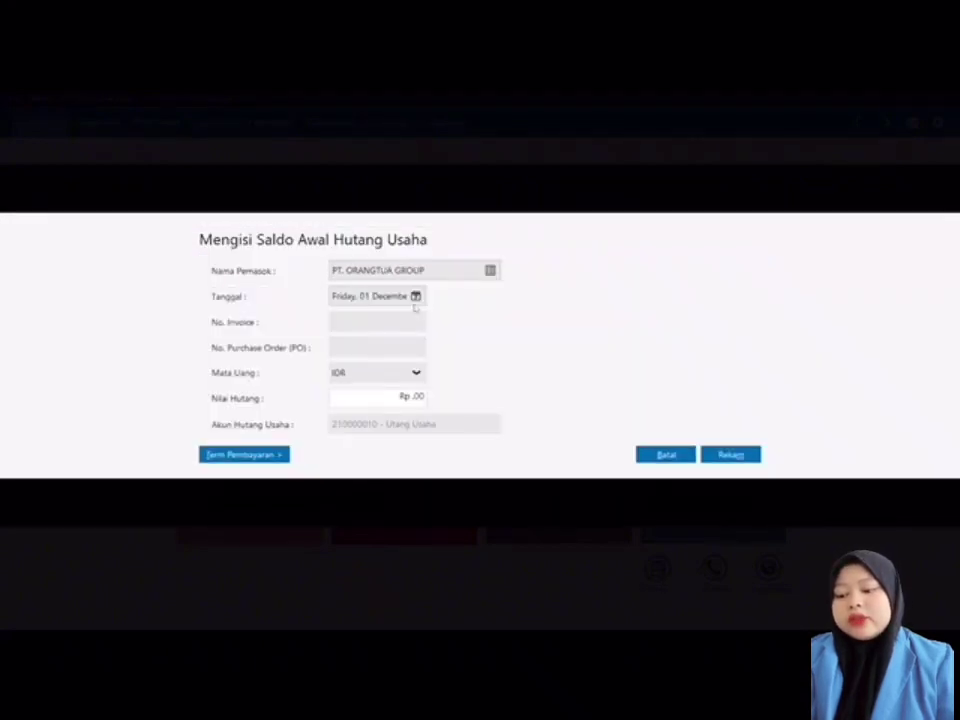
pyautogui.click(416, 297)
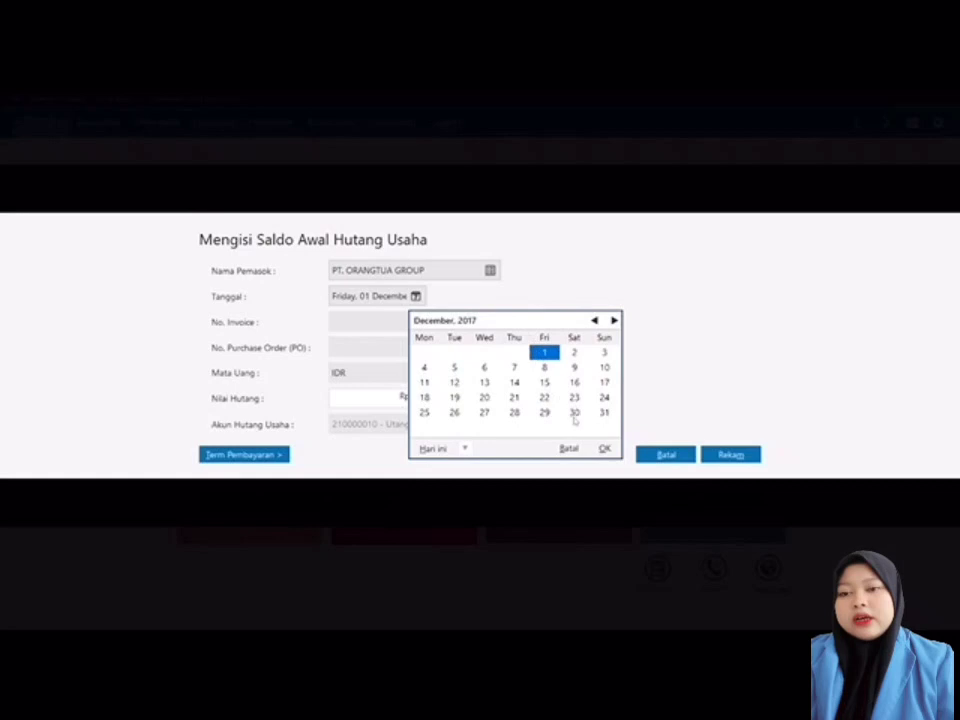
pyautogui.click(574, 412)
pyautogui.click(604, 448)
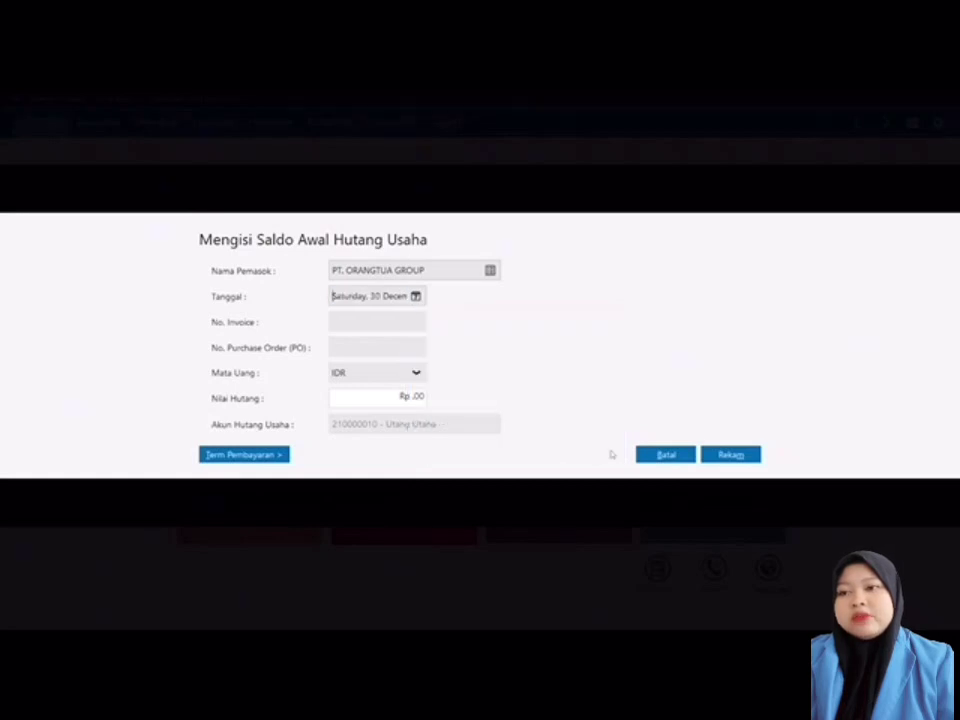
pyautogui.click(398, 321)
pyautogui.write('INV')
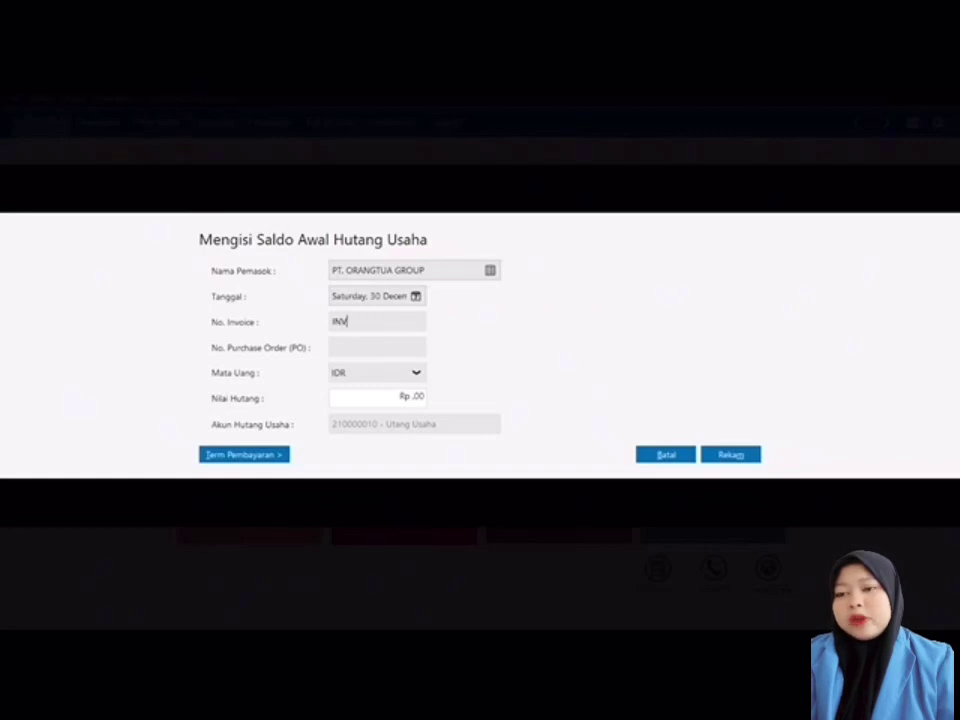
pyautogui.write('-02')
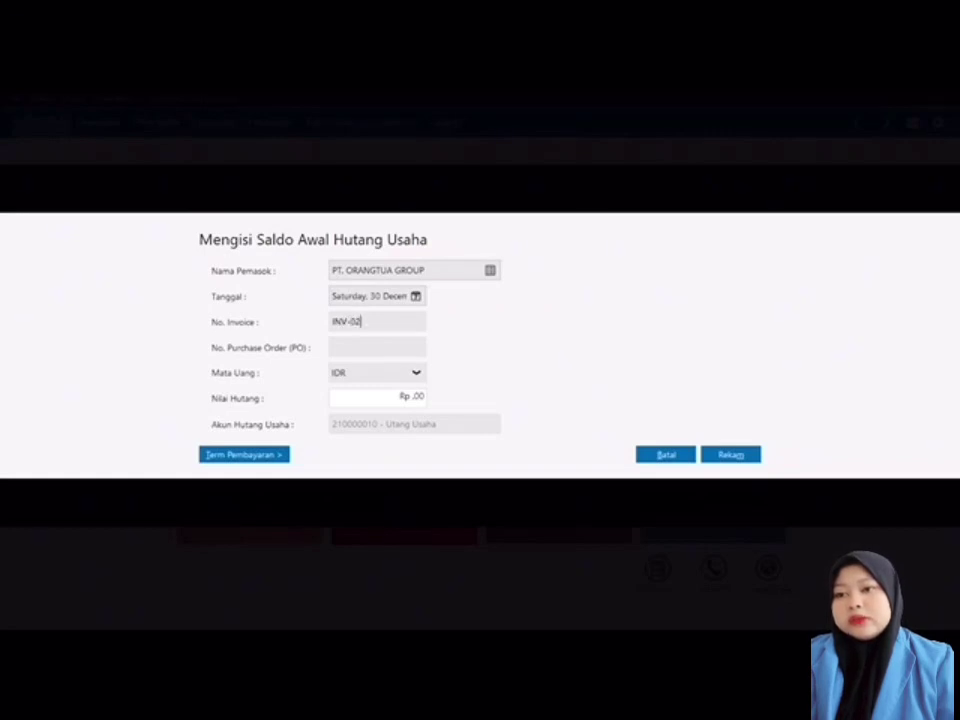
pyautogui.click(400, 395)
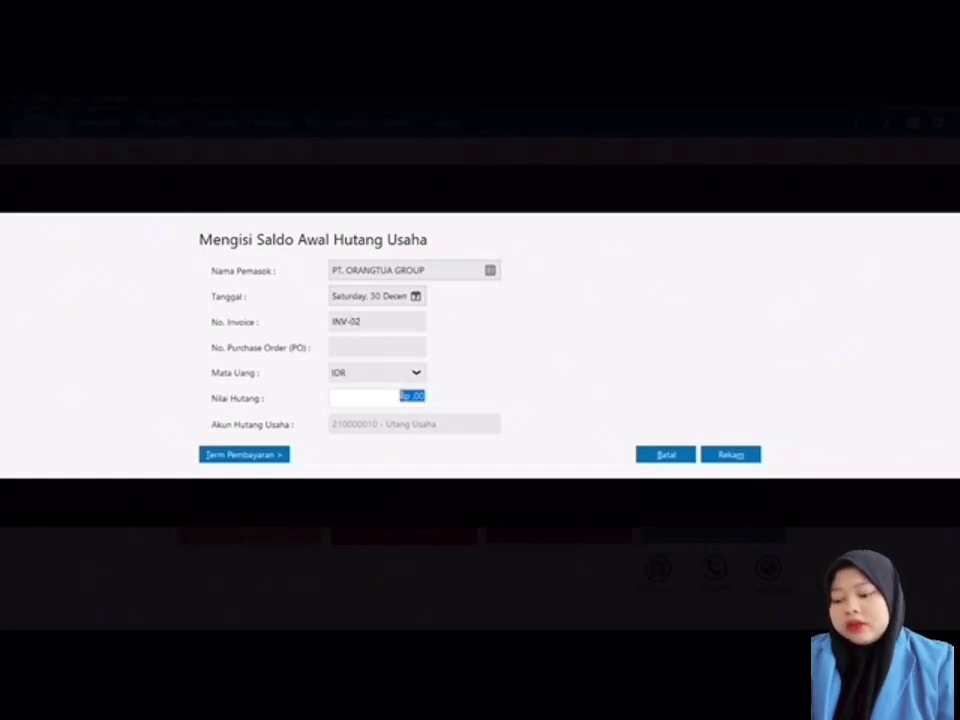
pyautogui.write('2')
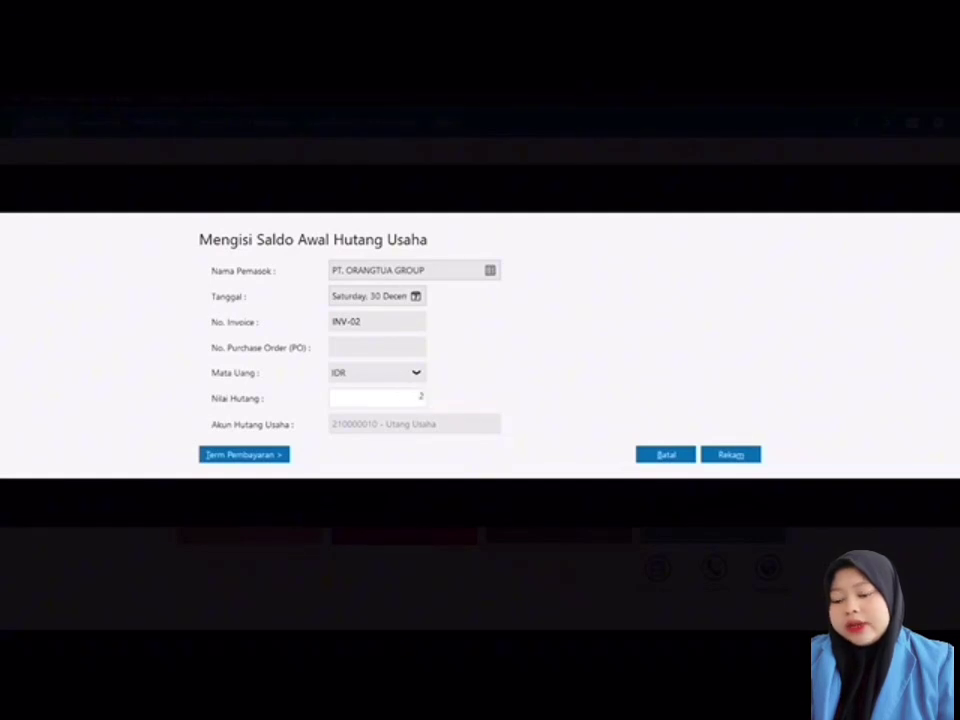
pyautogui.write('50000')
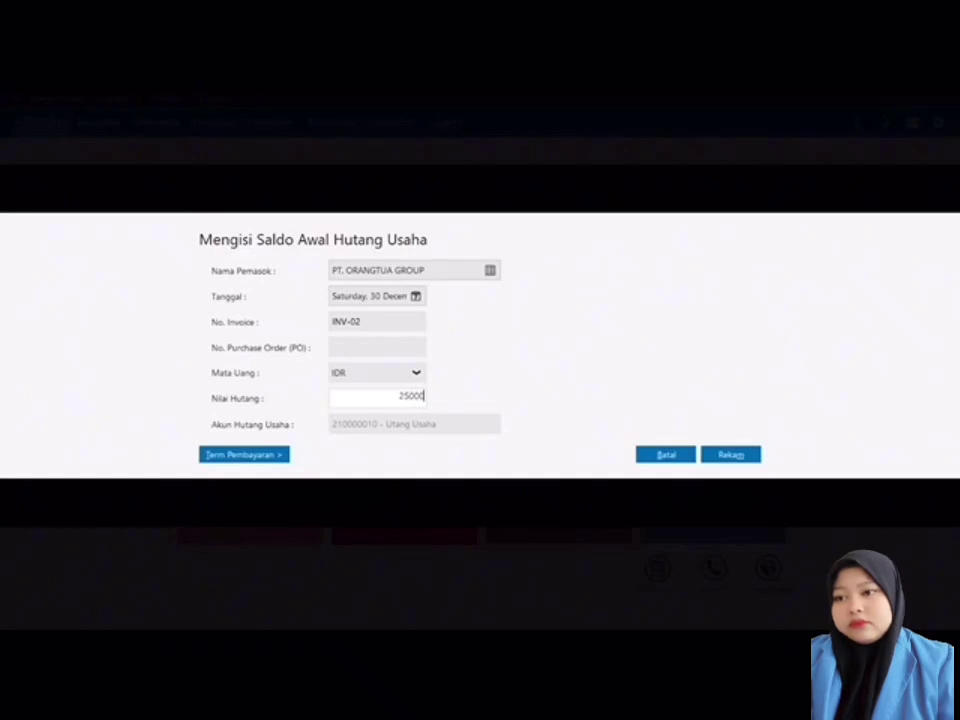
pyautogui.write('00')
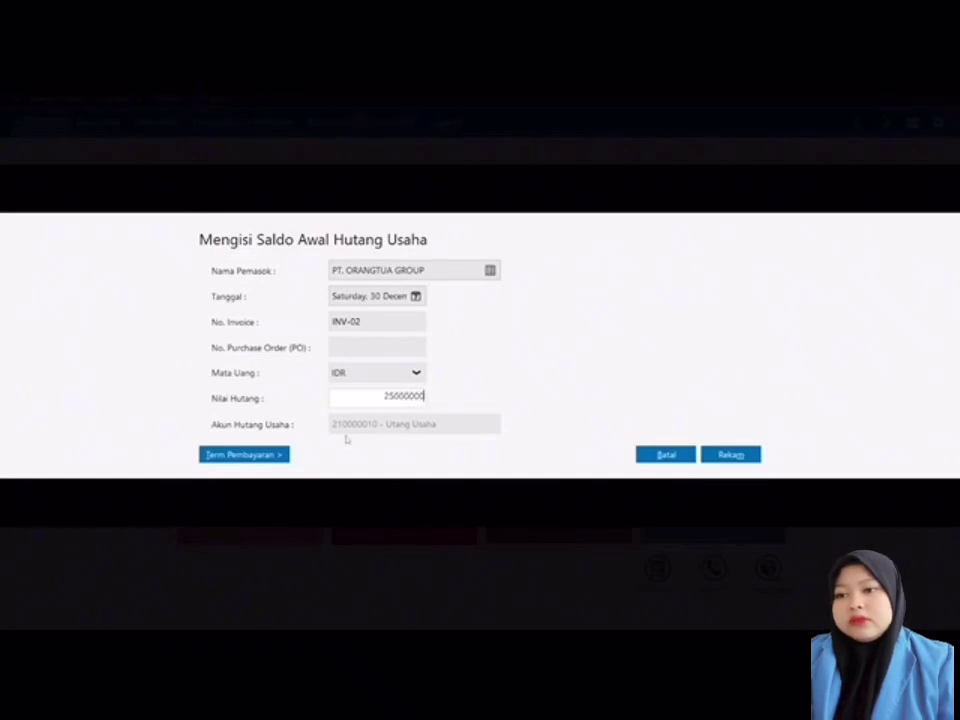
# Step: Set terms to 10 discount days, 30-day due and 2% discount, then save
pyautogui.click(281, 454)
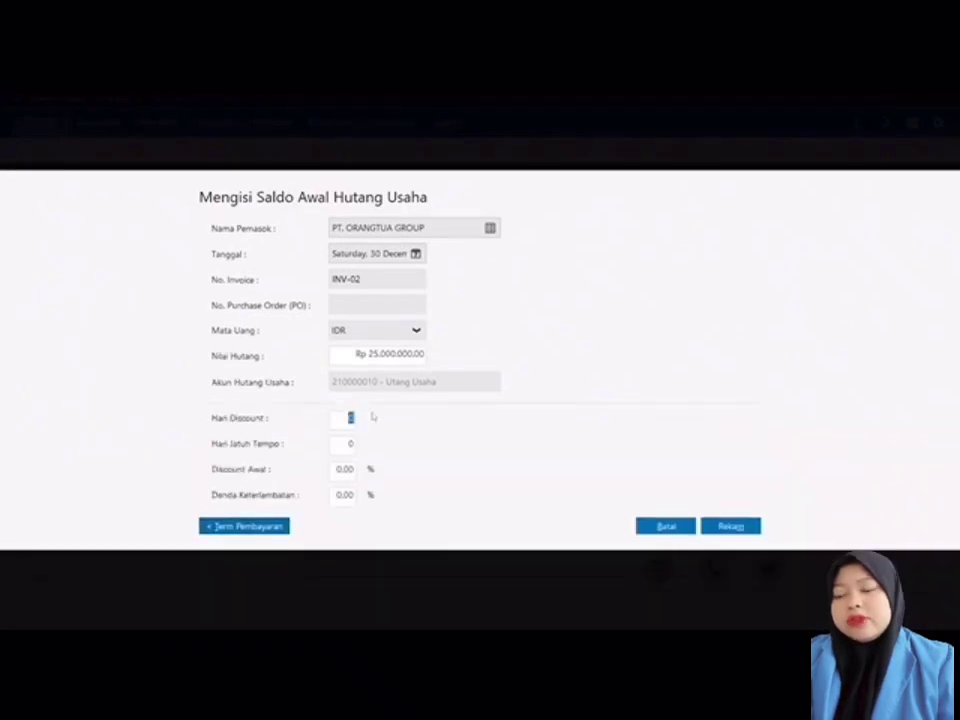
pyautogui.write('10')
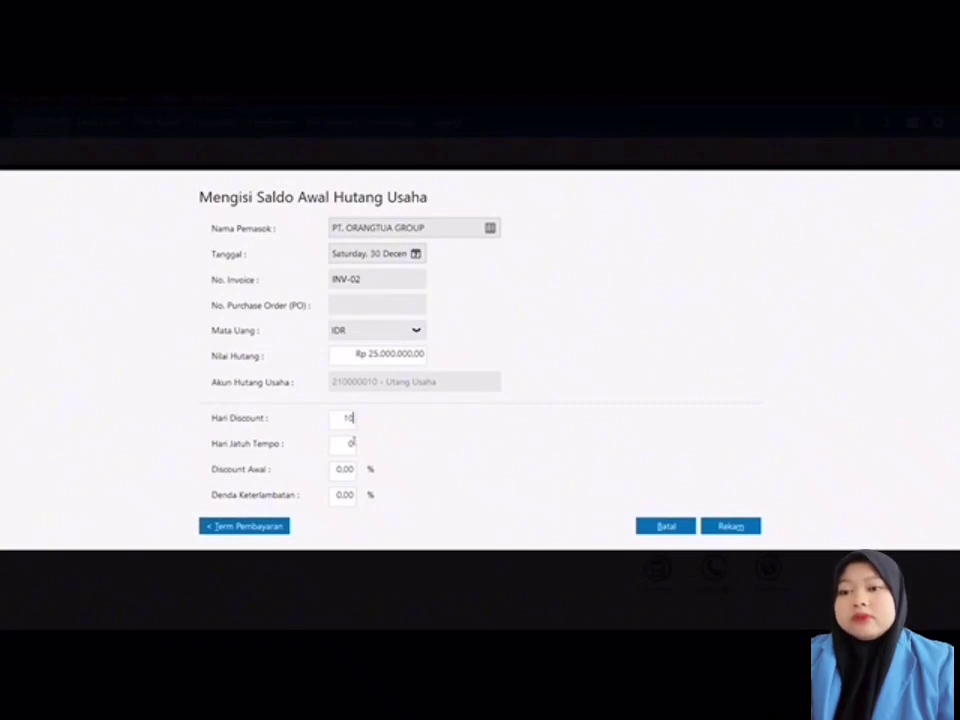
pyautogui.press('Tab')
pyautogui.write('2')
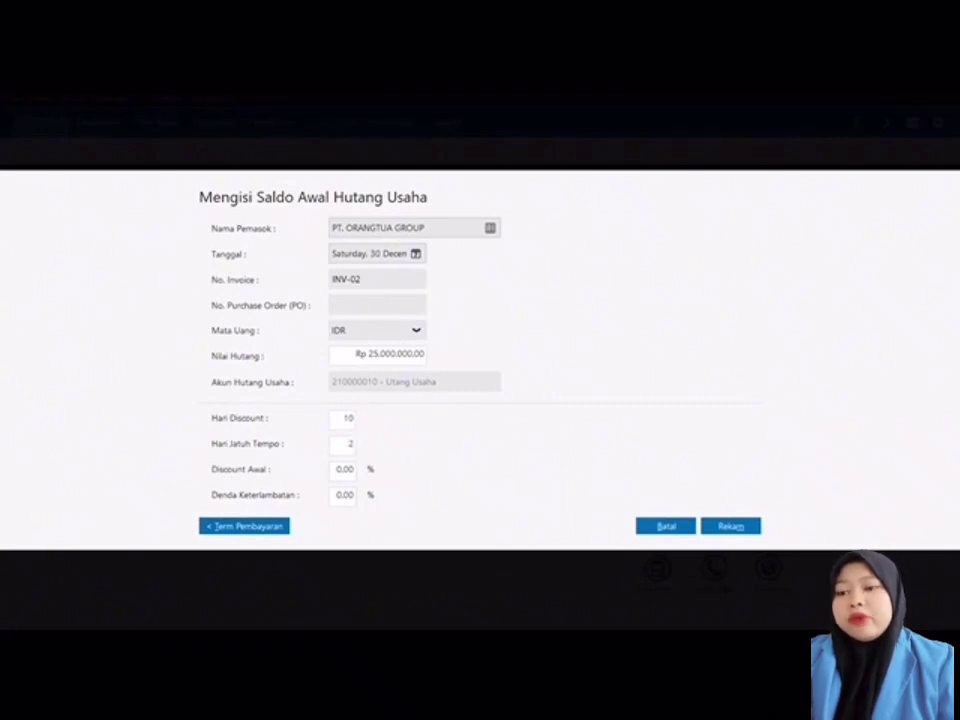
pyautogui.write('30')
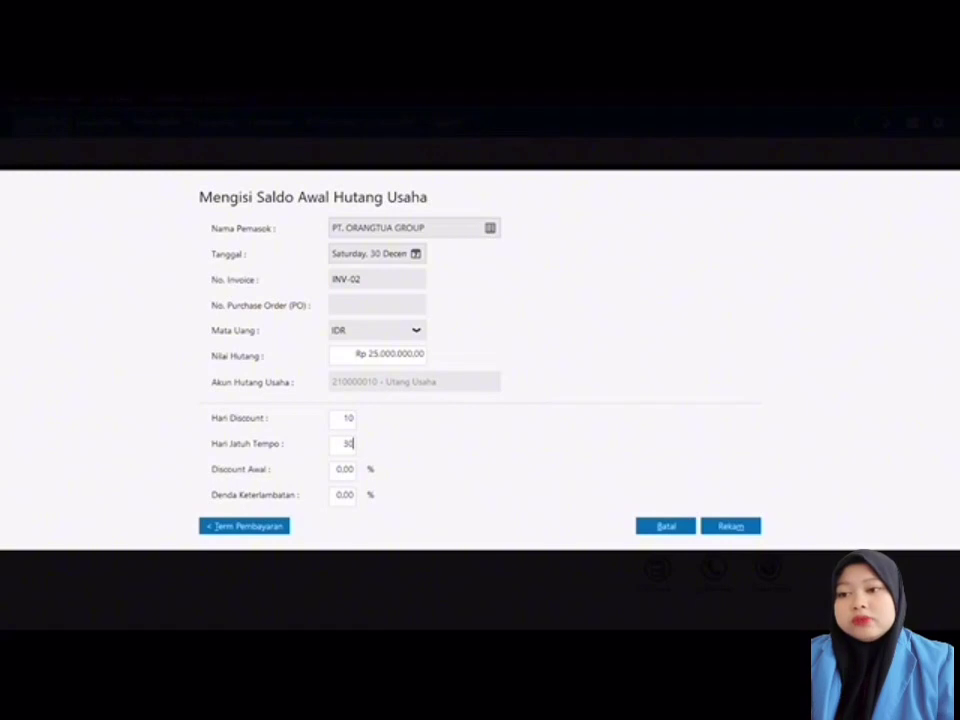
pyautogui.press('Tab')
pyautogui.write('2')
pyautogui.click(731, 525)
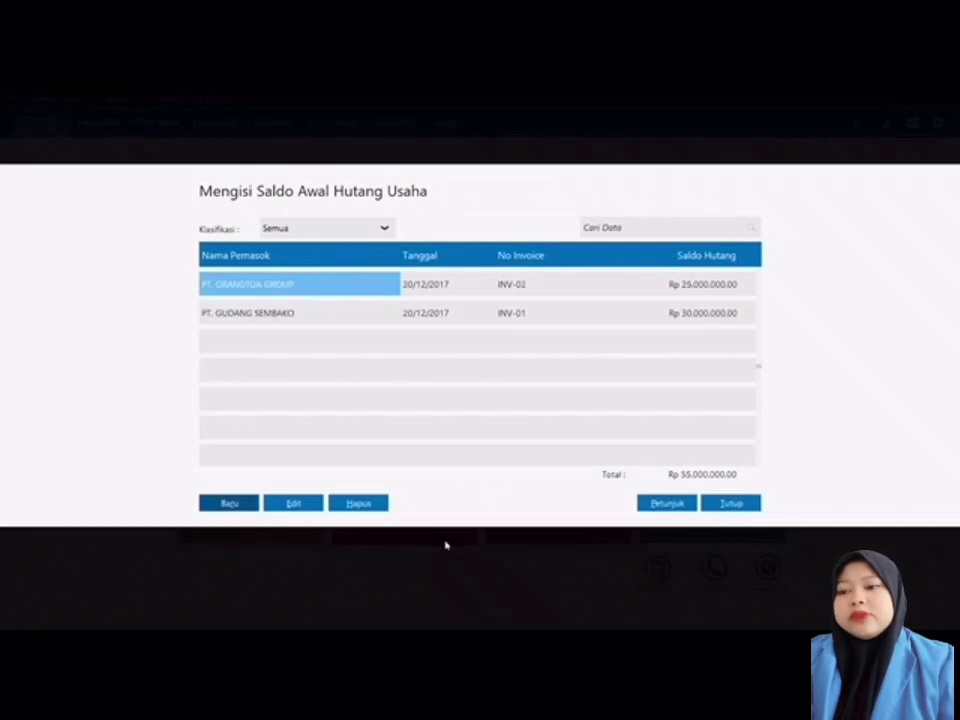
# Step: Add a payable for PT. BANGUN MAKMUR dated 15 November 2017, invoice INV-03, Rp 2.000.000
pyautogui.click(238, 505)
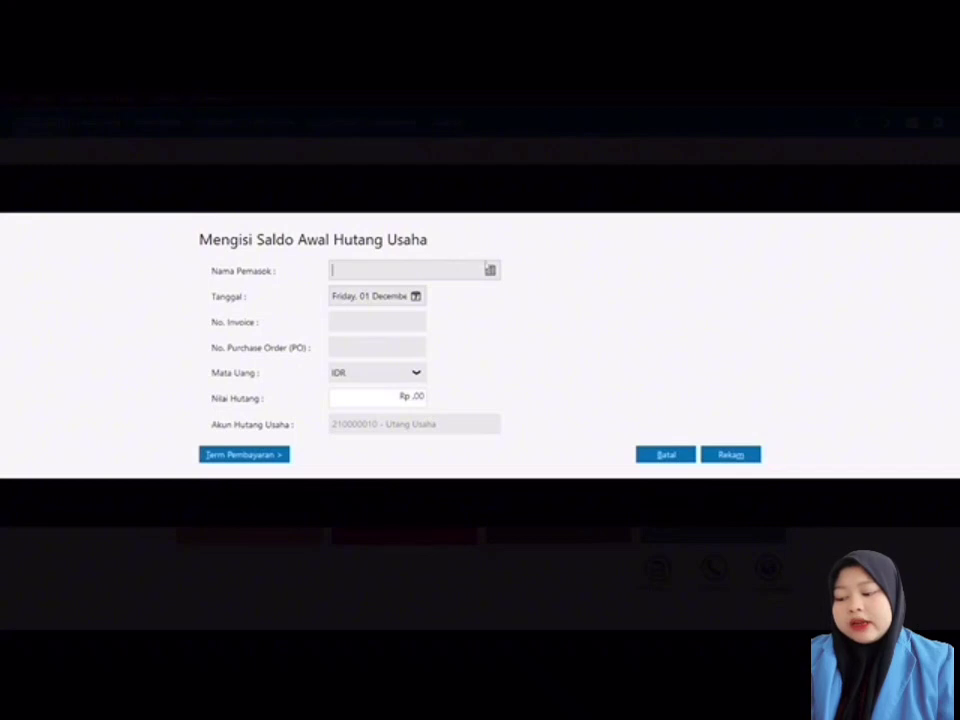
pyautogui.click(491, 271)
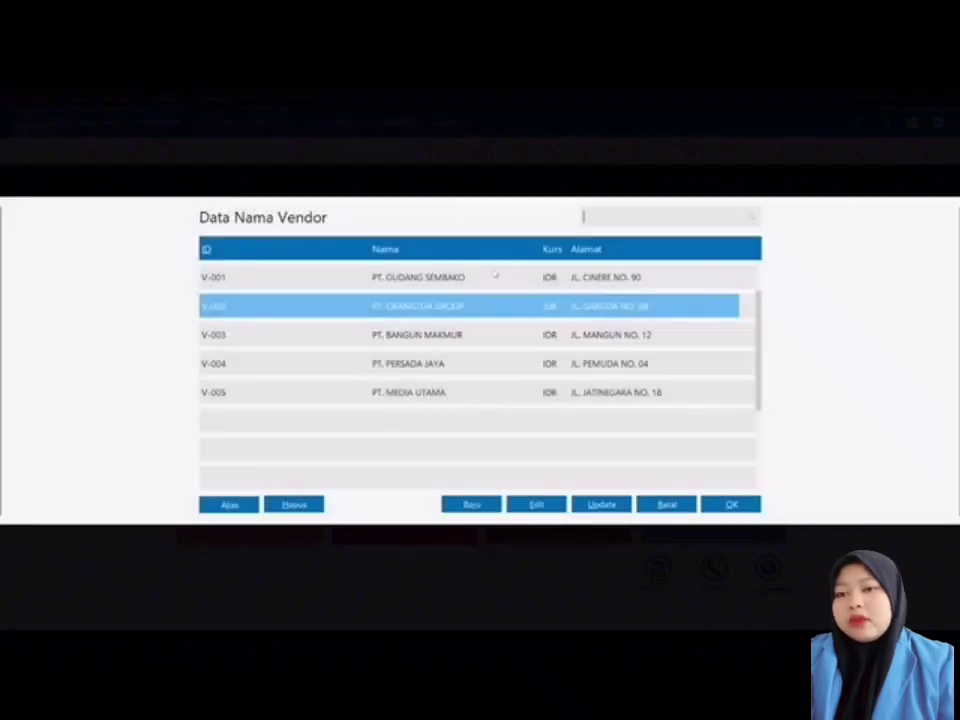
pyautogui.doubleClick(467, 334)
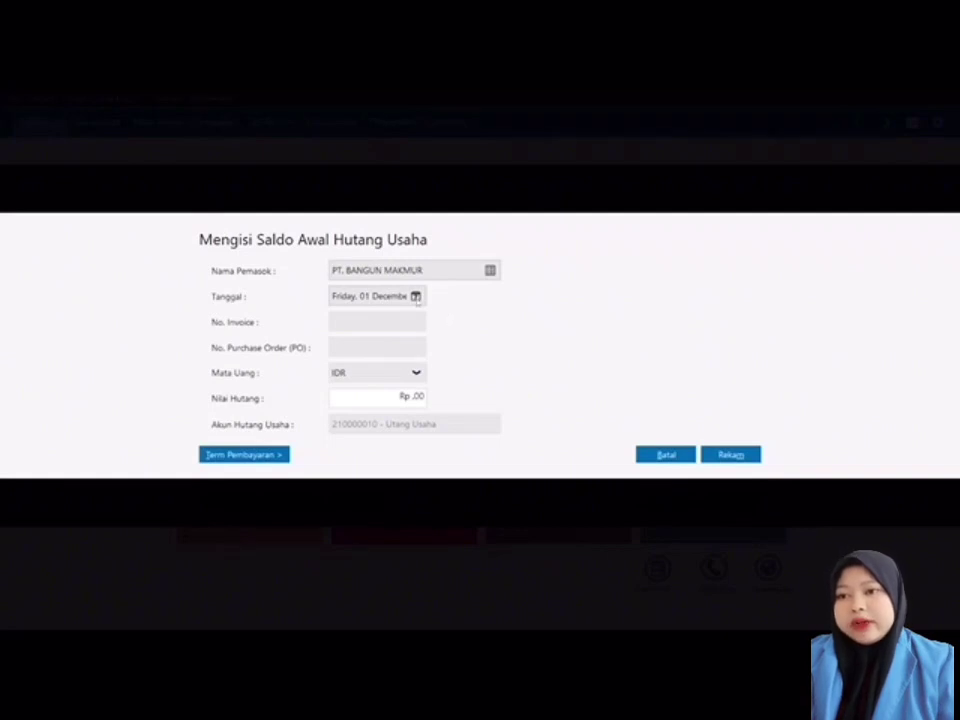
pyautogui.click(417, 297)
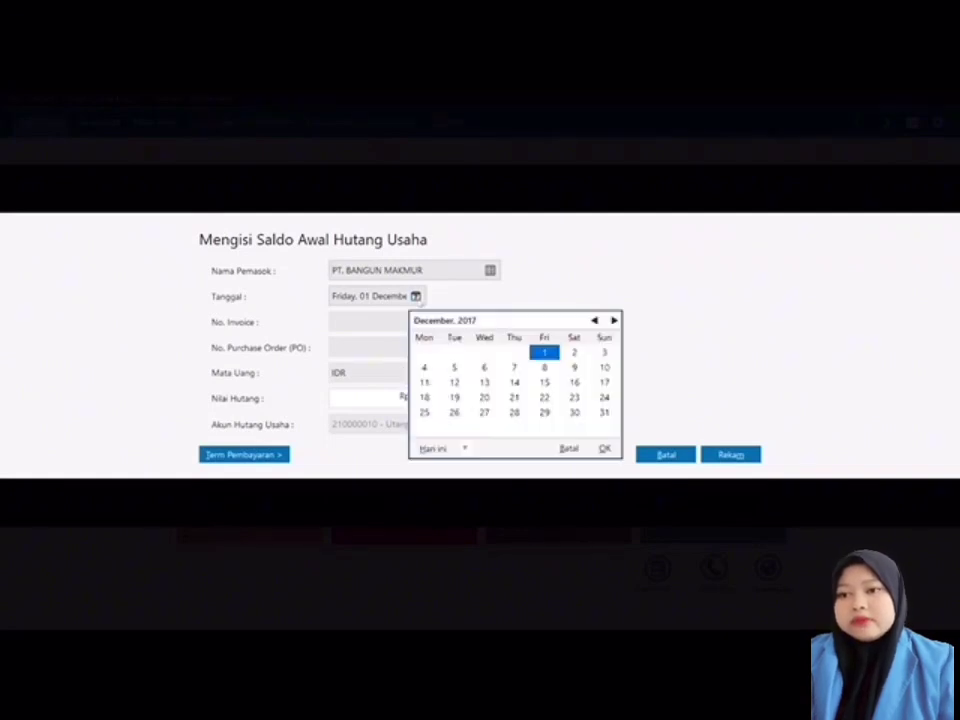
pyautogui.click(594, 321)
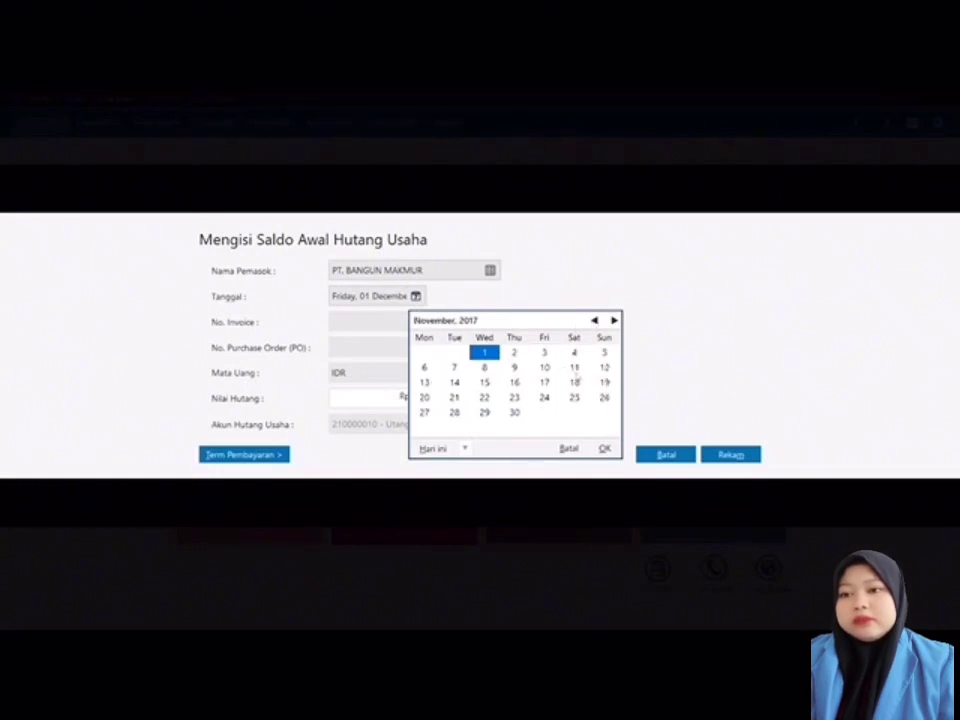
pyautogui.click(485, 383)
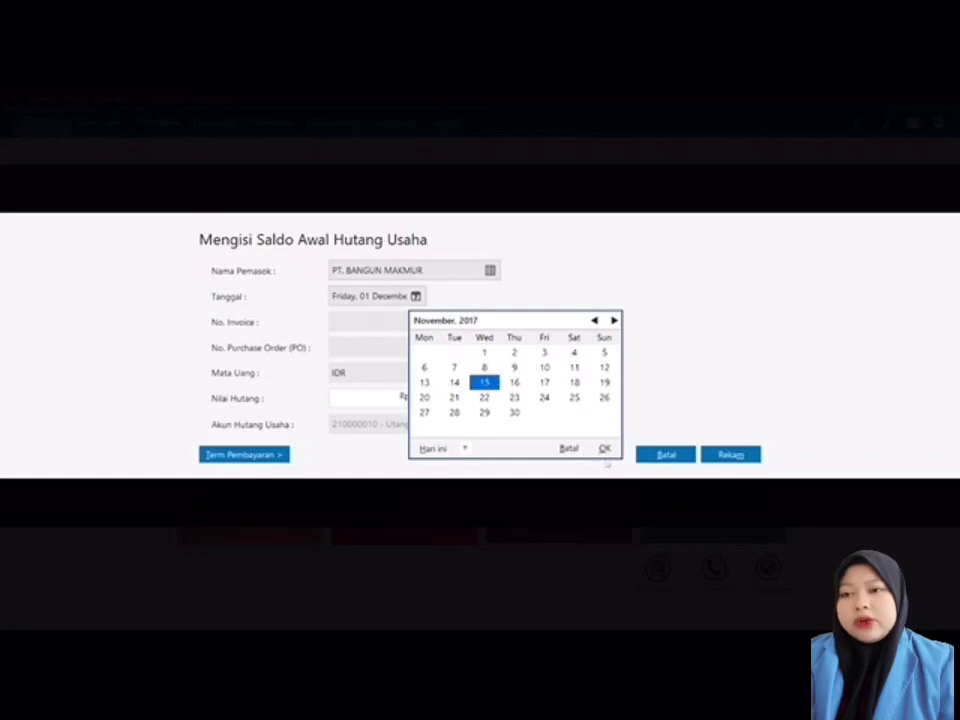
pyautogui.click(605, 450)
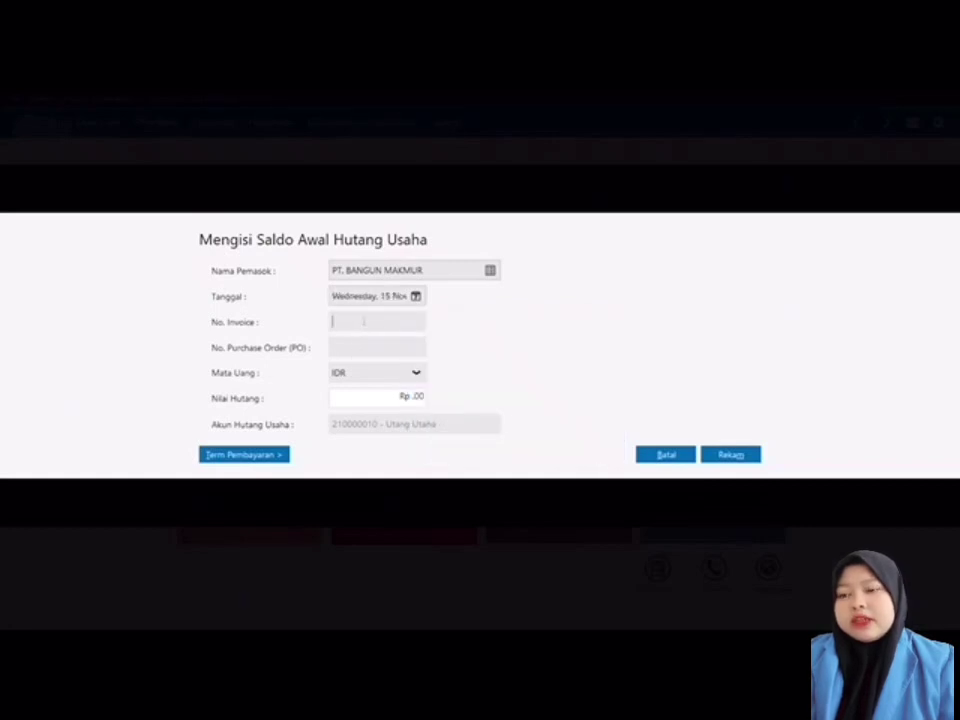
pyautogui.click(364, 321)
pyautogui.write('INV')
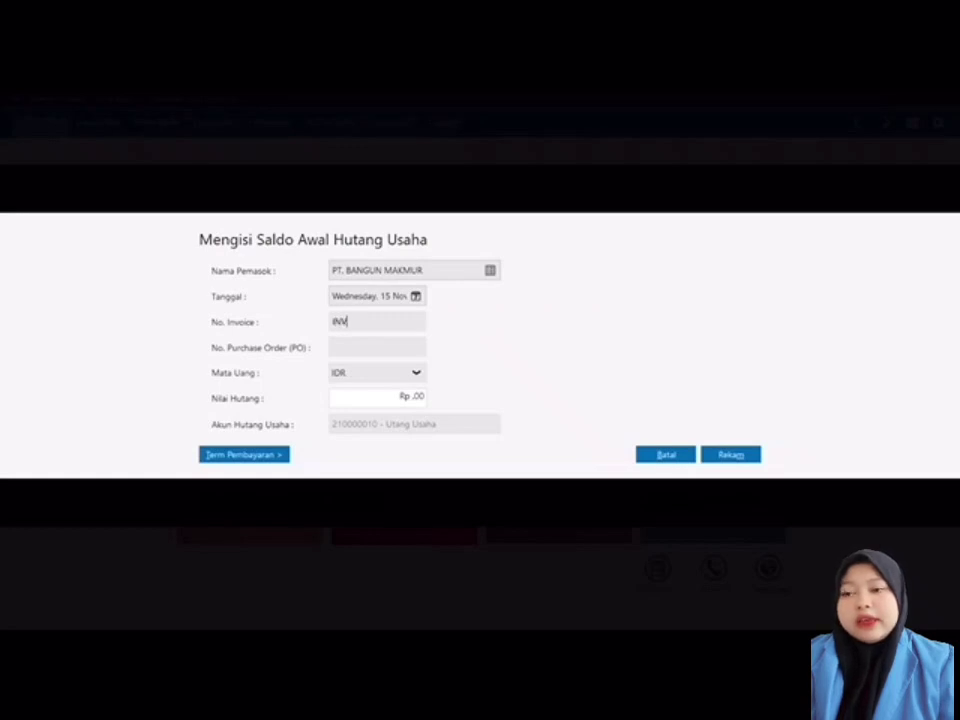
pyautogui.write('-03')
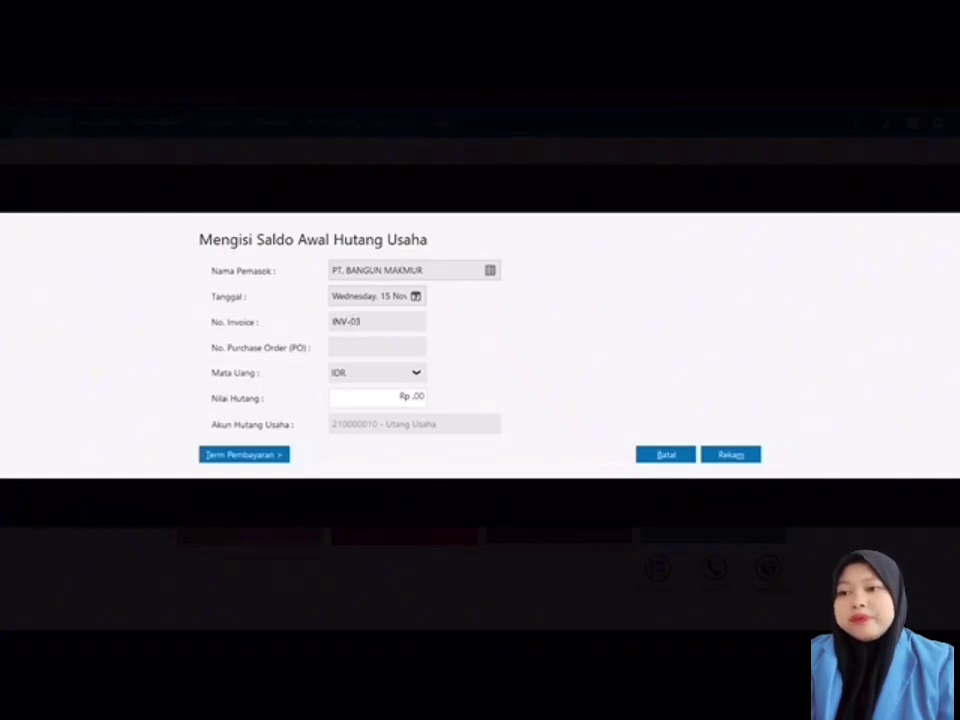
pyautogui.click(403, 397)
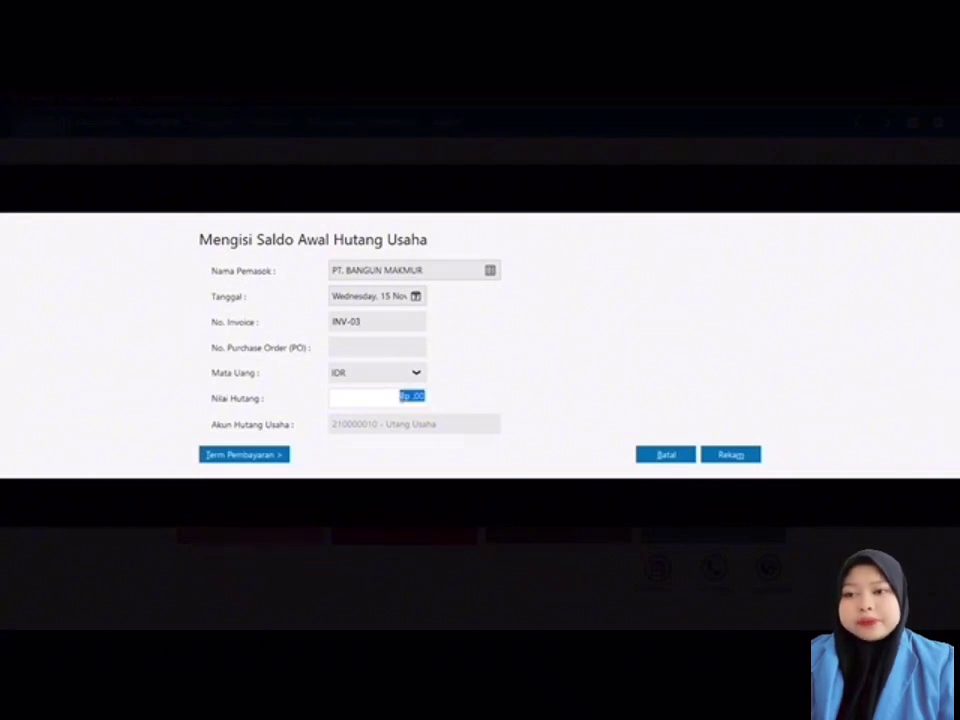
pyautogui.write('2000000')
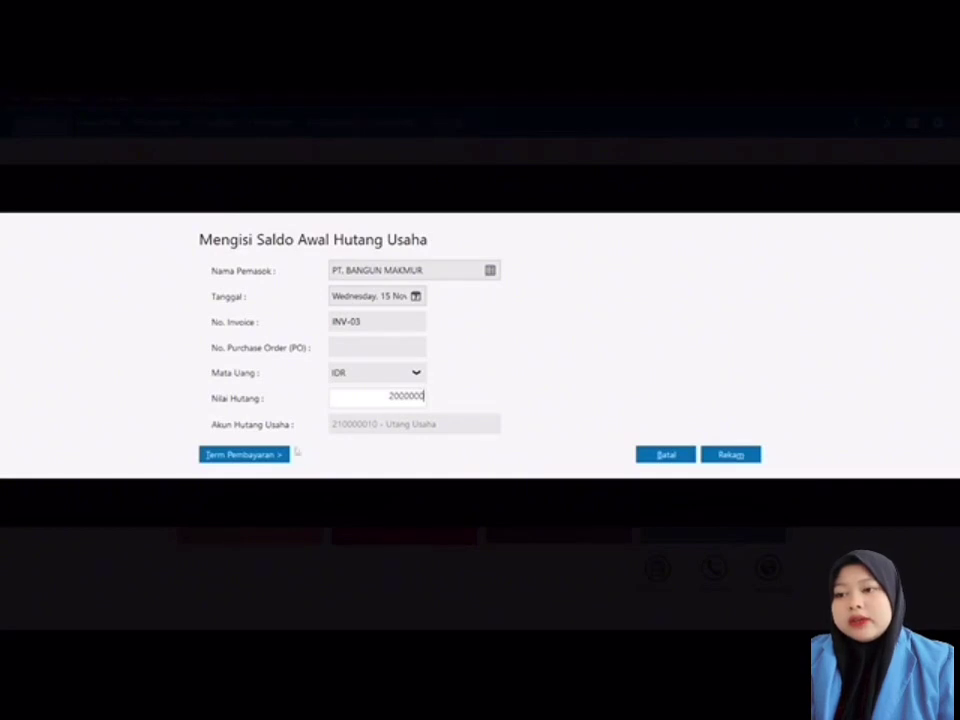
# Step: Set terms to 10 discount days, 30 due days and 2% discount, then save
pyautogui.click(266, 455)
pyautogui.write('10')
pyautogui.click(350, 444)
pyautogui.write('30')
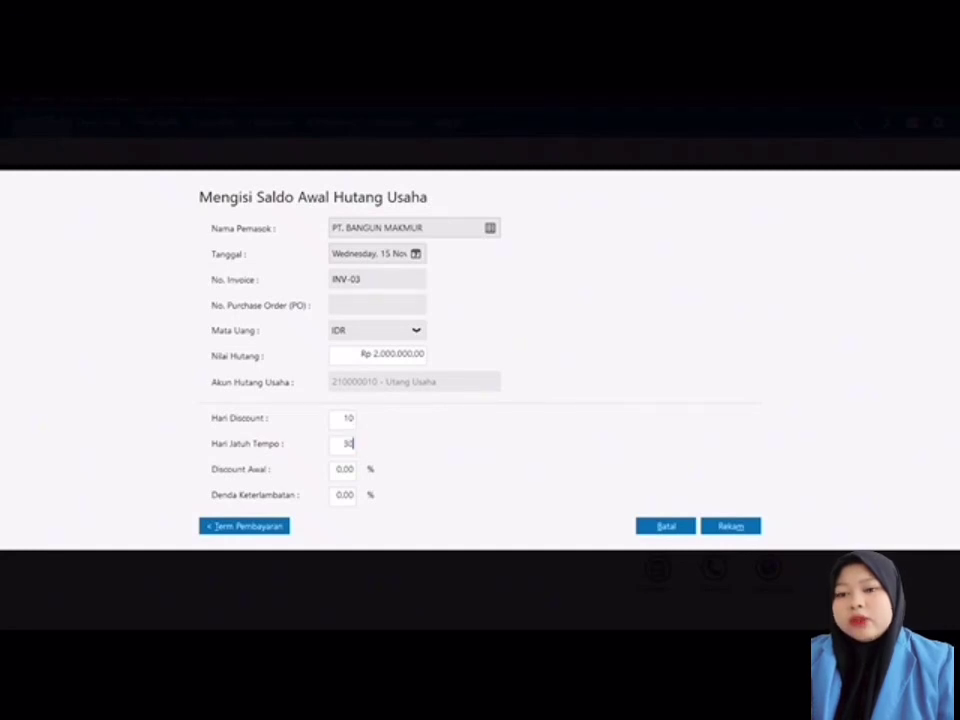
pyautogui.press('Tab')
pyautogui.write('2')
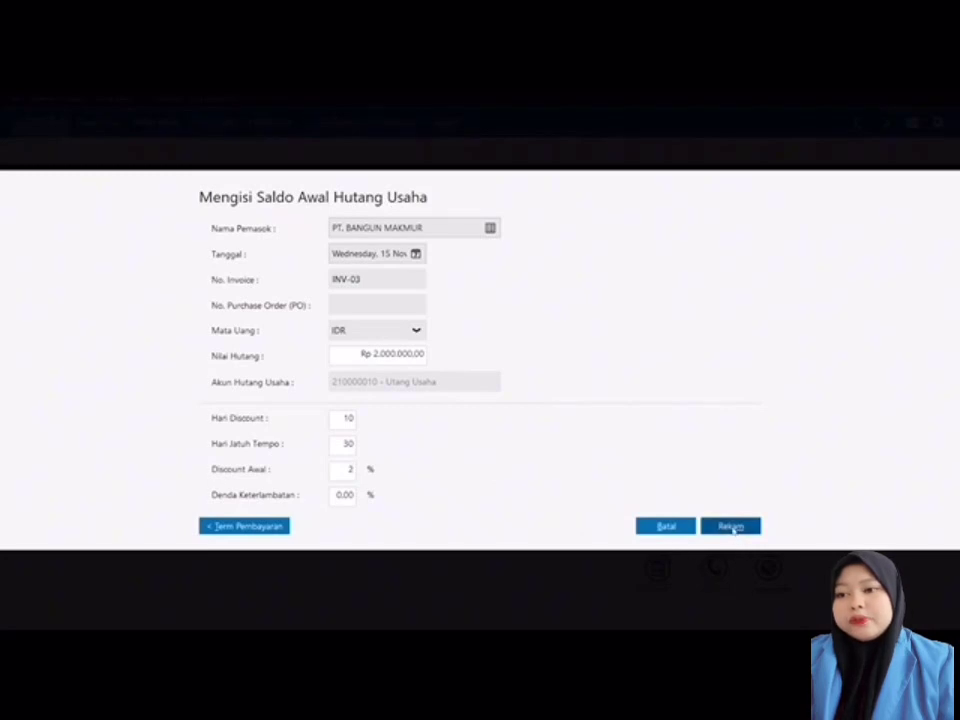
pyautogui.click(731, 527)
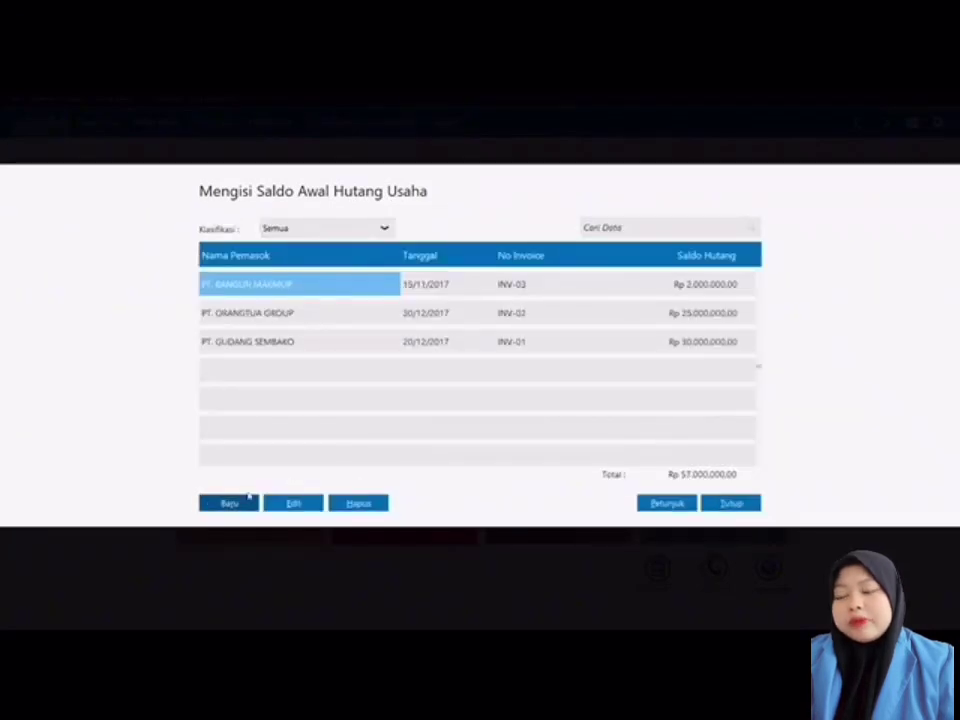
# Step: Enter a PT. PERSADA JAYA opening payable INV-04 dated 30/11/2017 for Rp 5.000.000
pyautogui.click(231, 502)
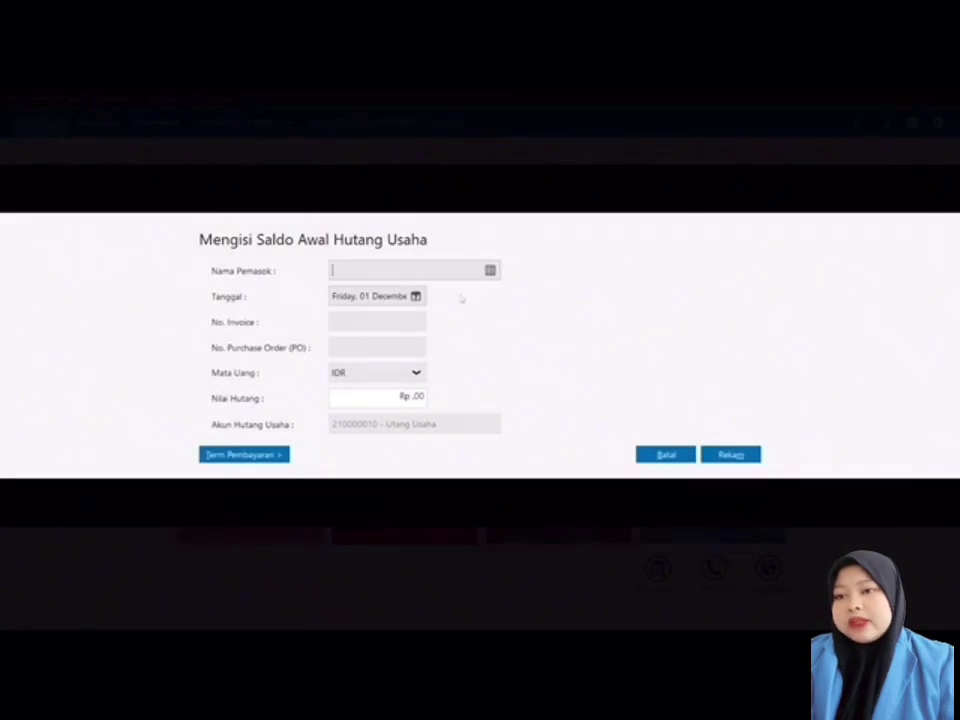
pyautogui.click(490, 270)
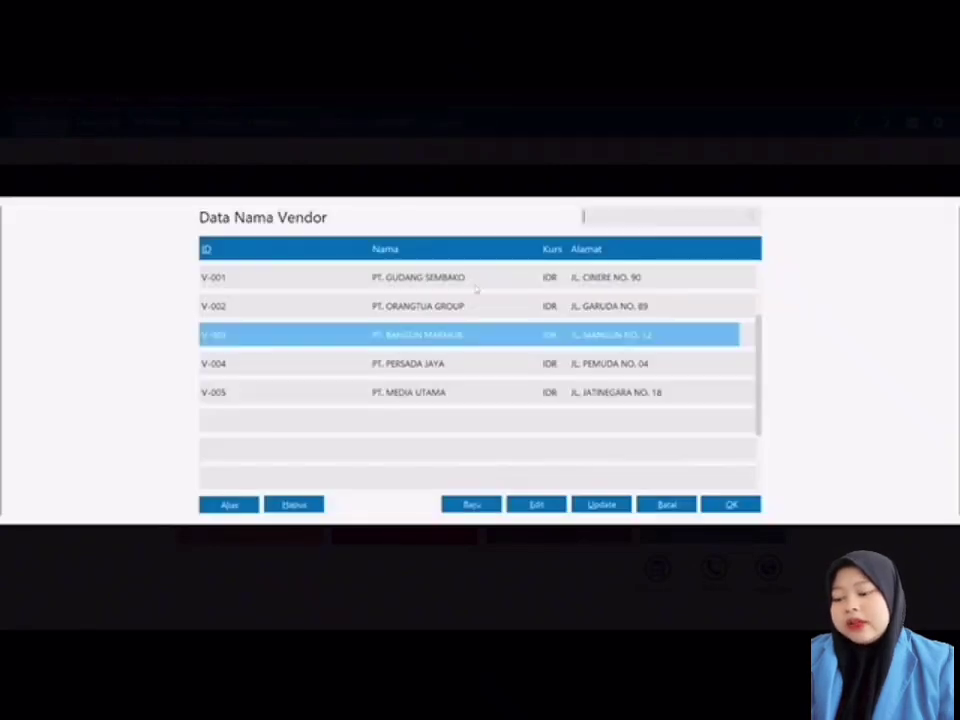
pyautogui.doubleClick(433, 366)
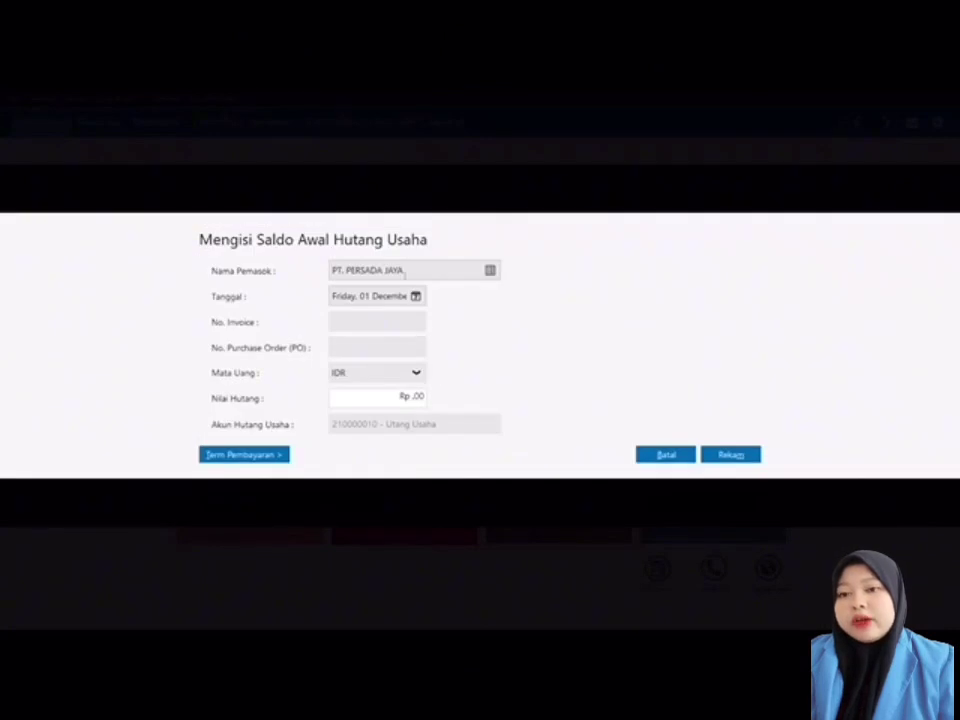
pyautogui.click(415, 296)
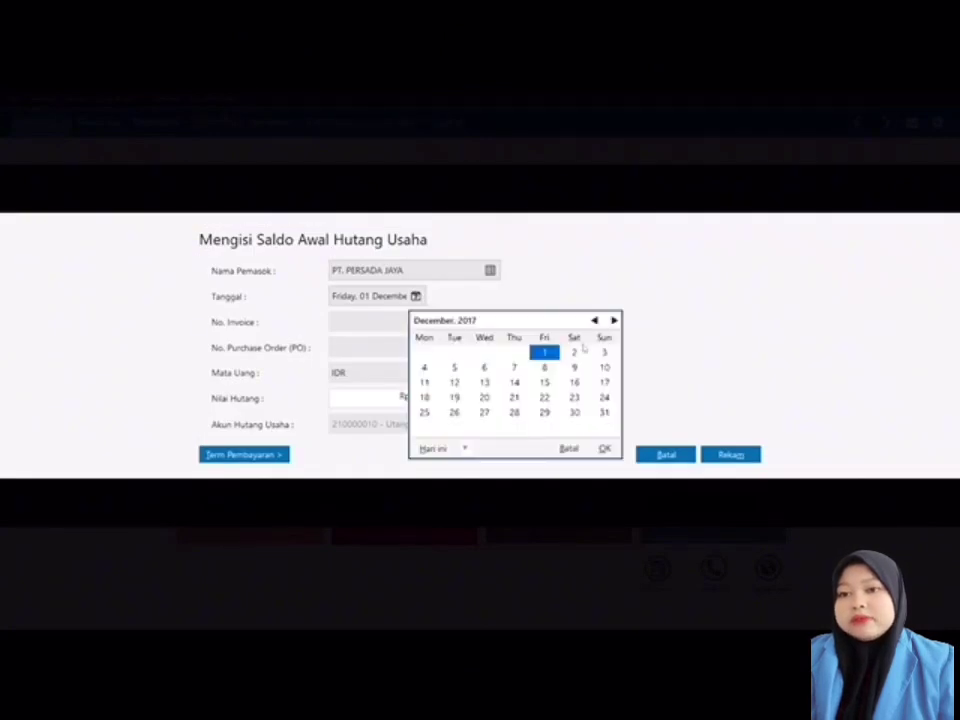
pyautogui.click(594, 320)
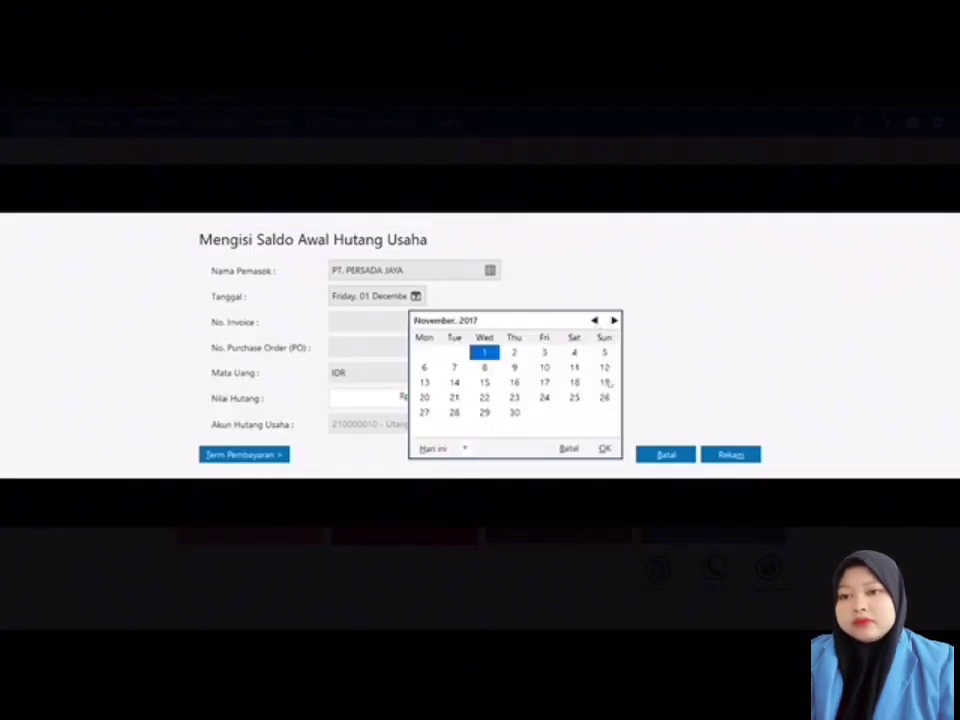
pyautogui.click(514, 411)
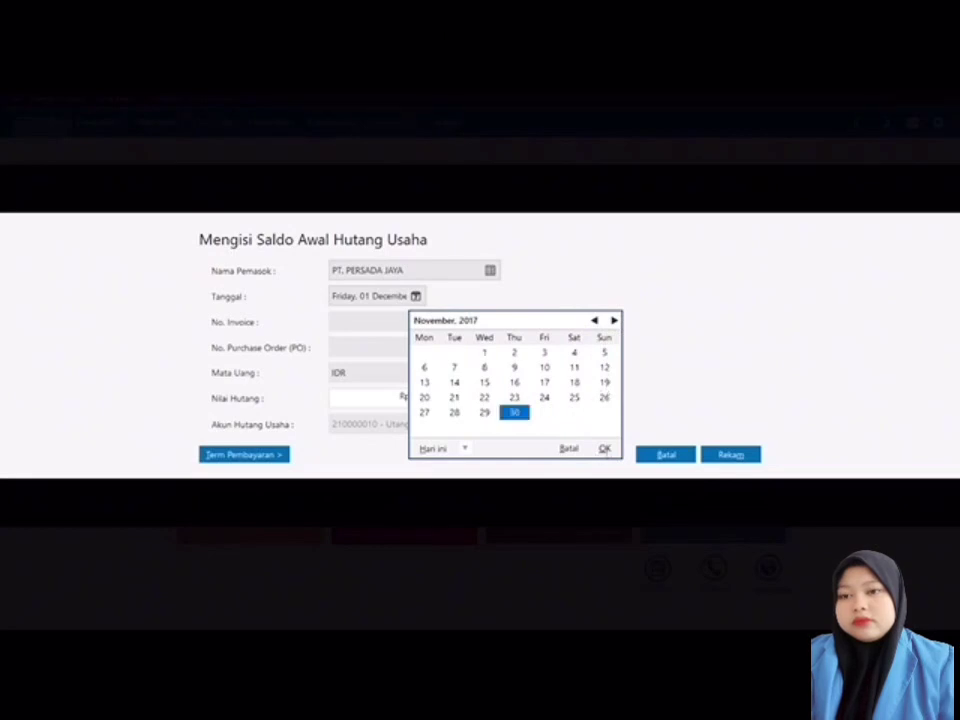
pyautogui.click(604, 448)
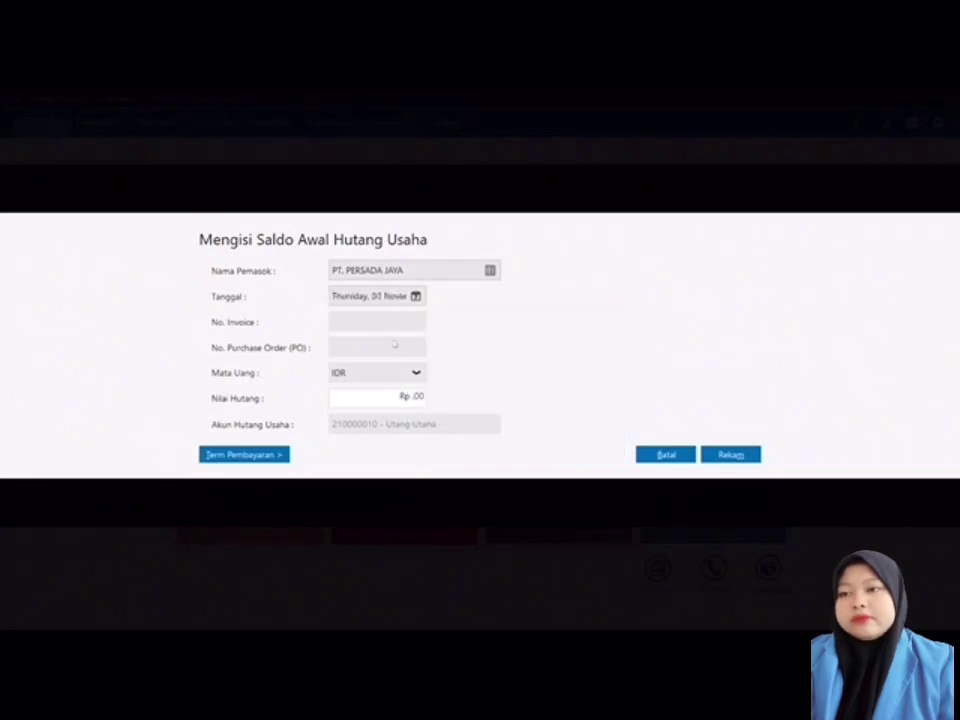
pyautogui.write('IN')
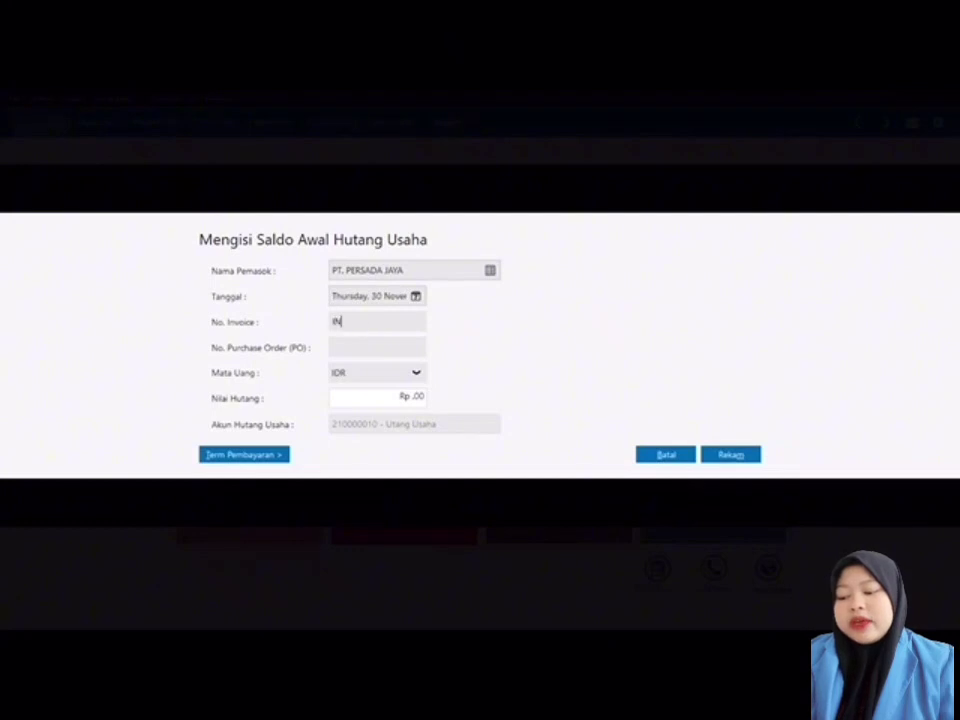
pyautogui.write('V-04')
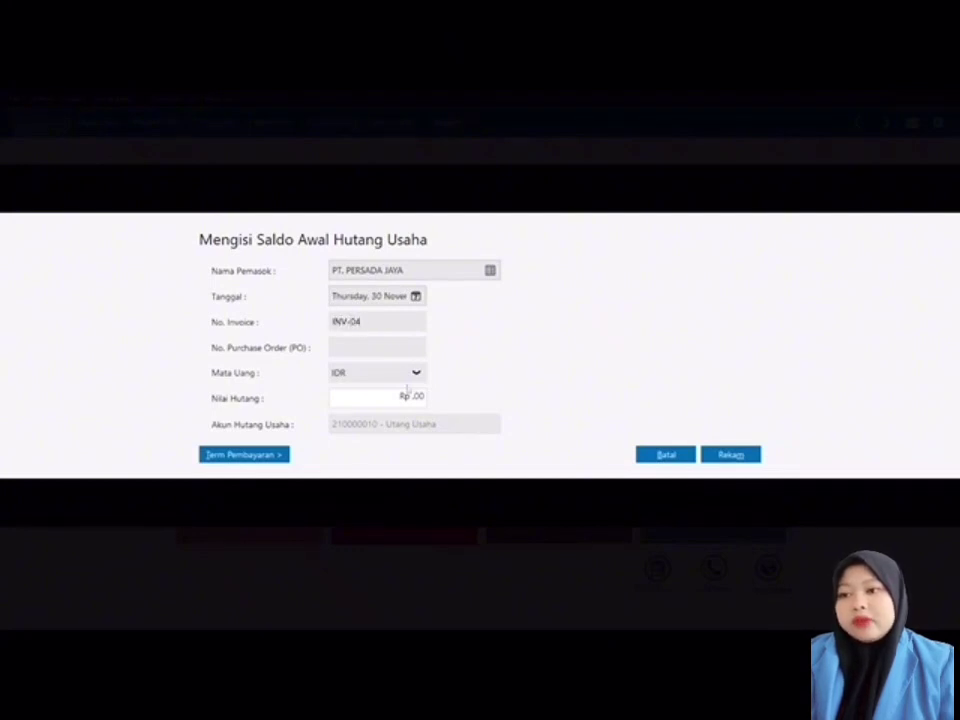
pyautogui.click(410, 397)
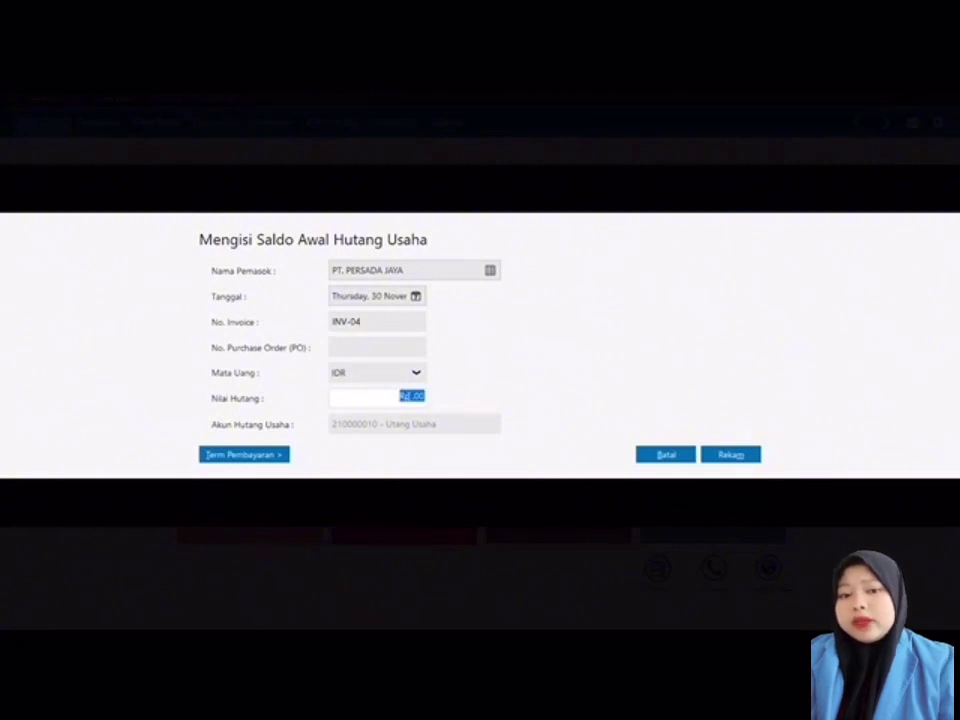
pyautogui.write('5')
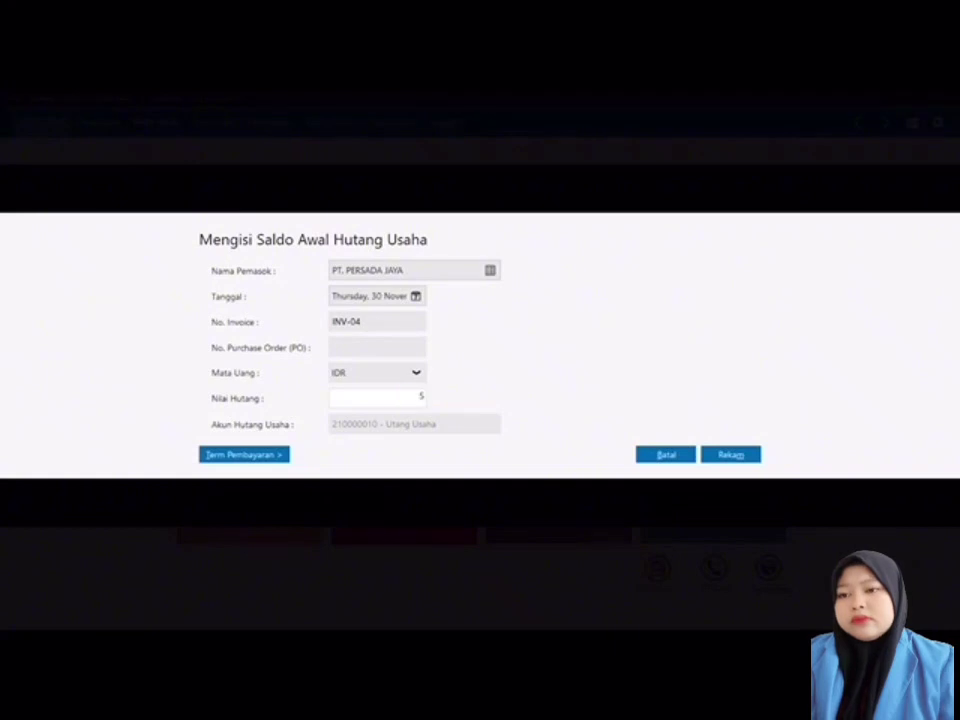
pyautogui.write('000000')
# Step: Set its payment terms to 10 discount days and 30 days due, then save it
pyautogui.click(285, 453)
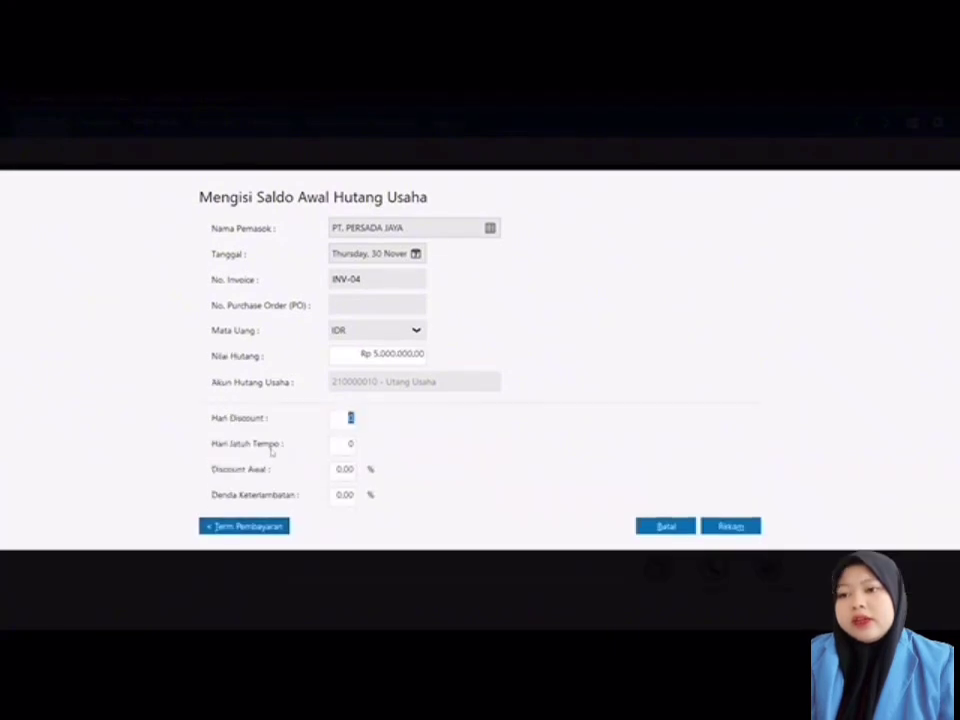
pyautogui.write('1')
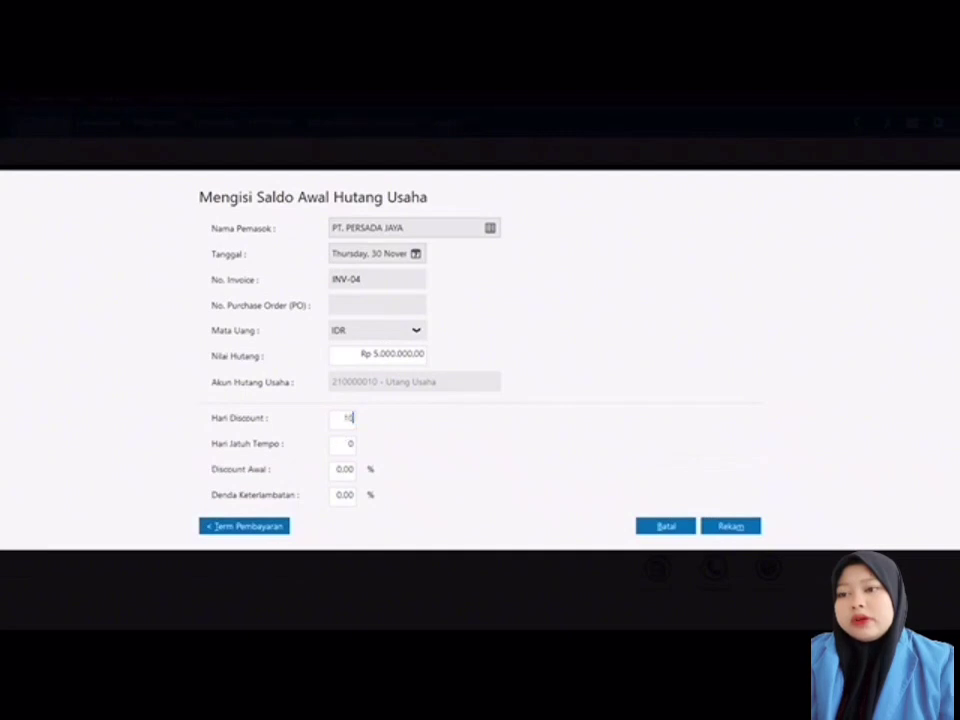
pyautogui.click(349, 444)
pyautogui.write('30')
pyautogui.press('Tab')
pyautogui.write('3')
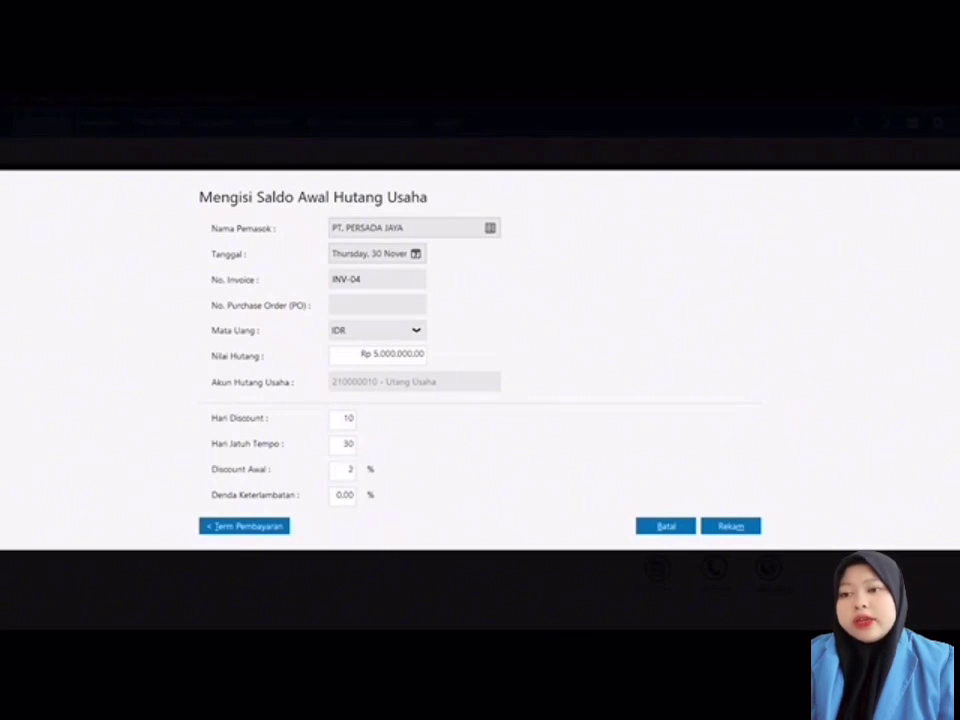
pyautogui.click(727, 522)
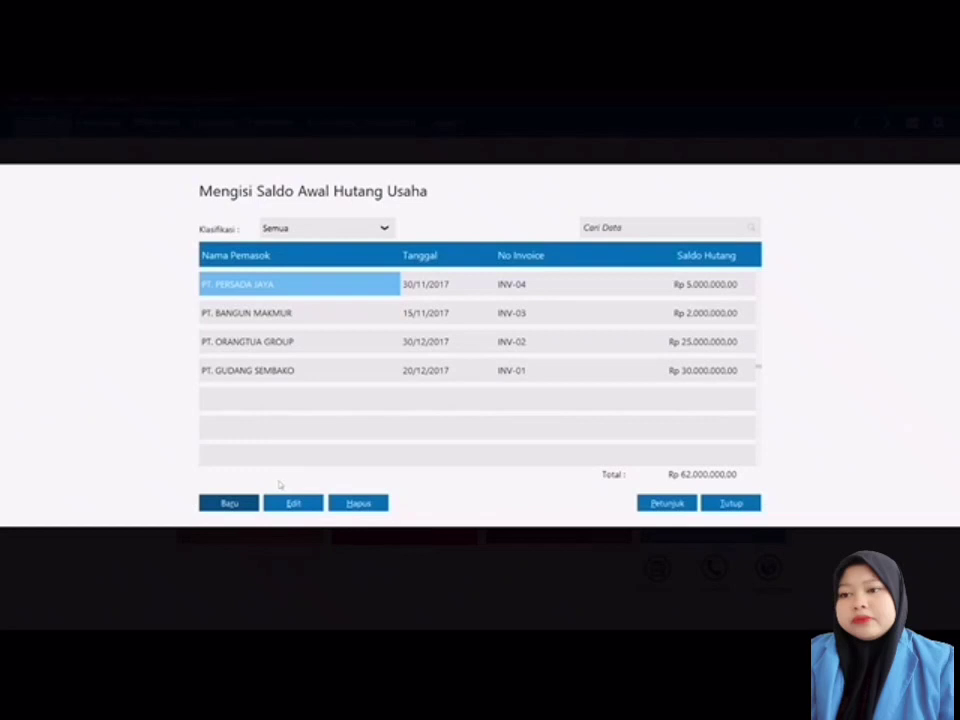
# Step: Enter a PT. MEDIA UTAMA opening payable INV-05 dated 1 December 2017 for Rp 4.000.000
pyautogui.click(249, 507)
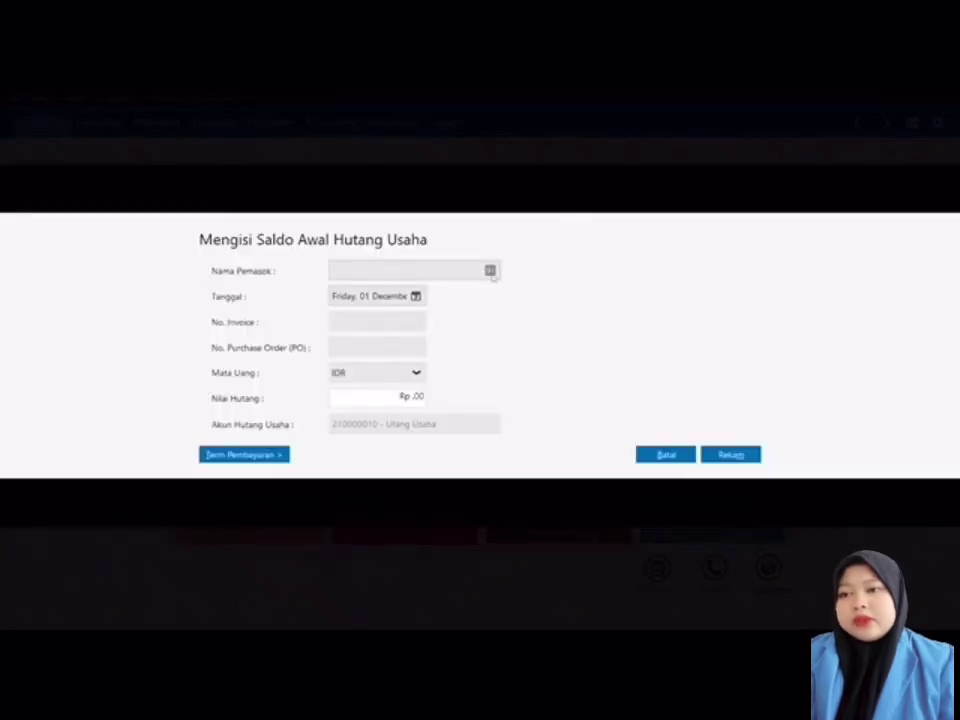
pyautogui.click(491, 271)
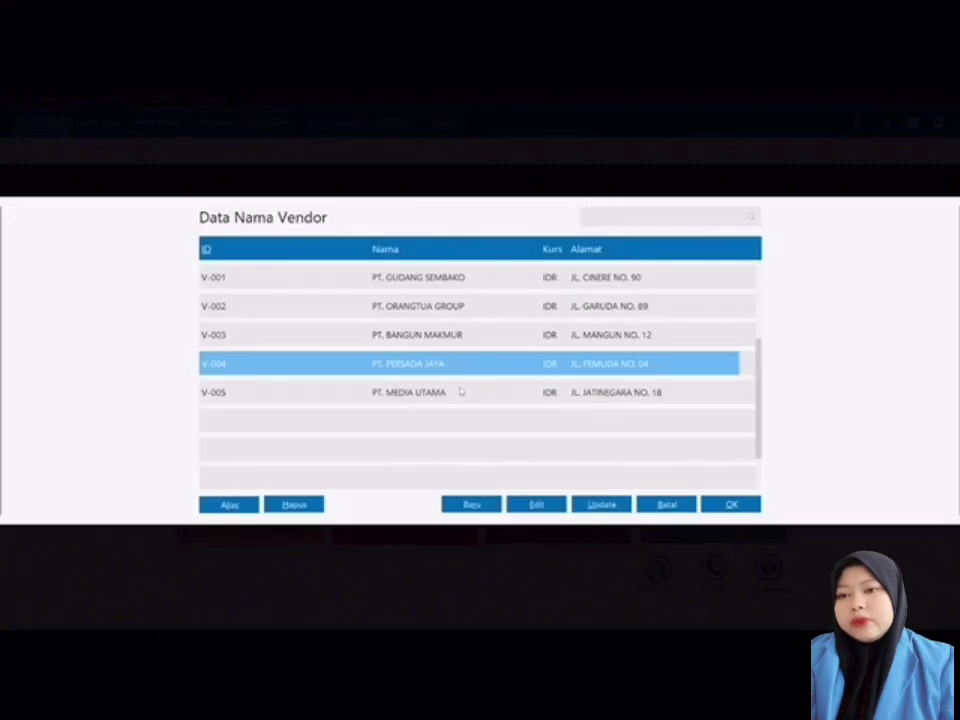
pyautogui.doubleClick(459, 391)
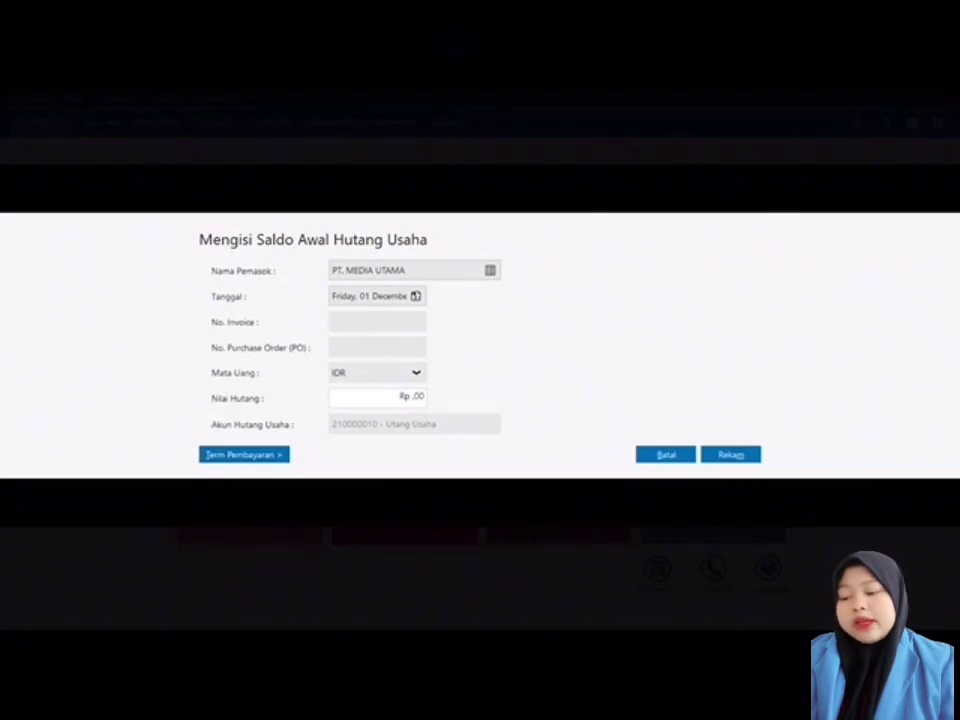
pyautogui.click(415, 296)
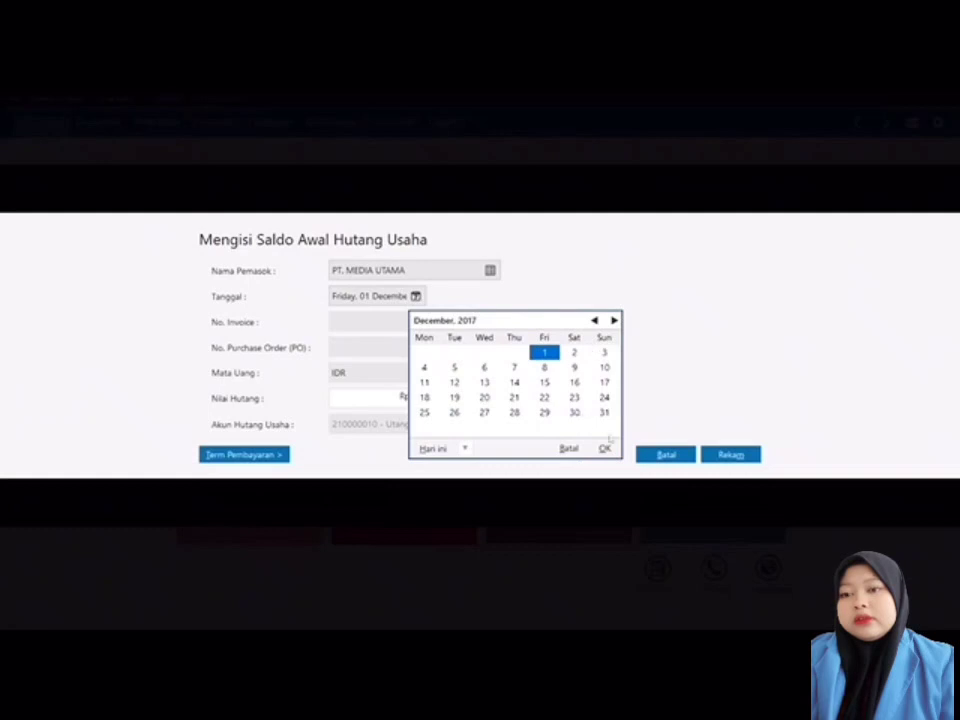
pyautogui.click(604, 448)
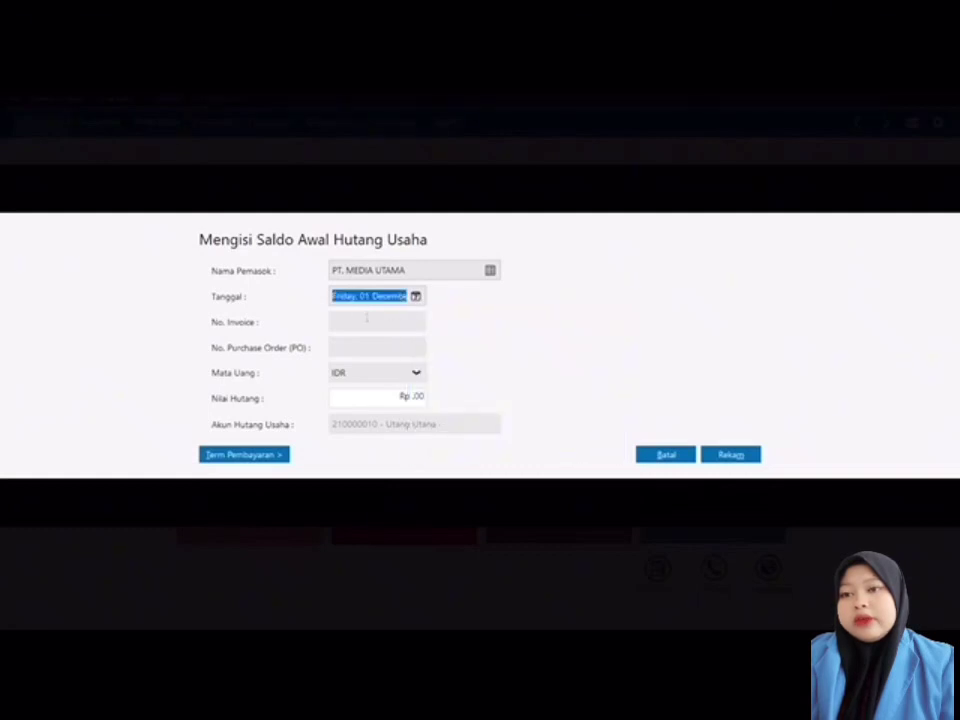
pyautogui.click(367, 318)
pyautogui.write('I')
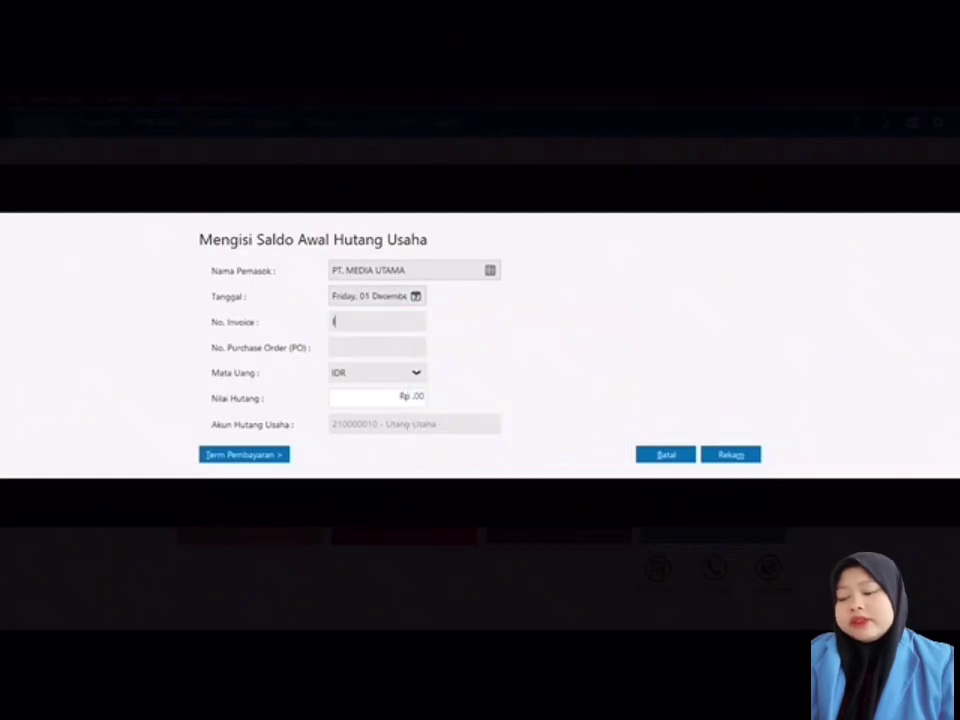
pyautogui.write('NV-05')
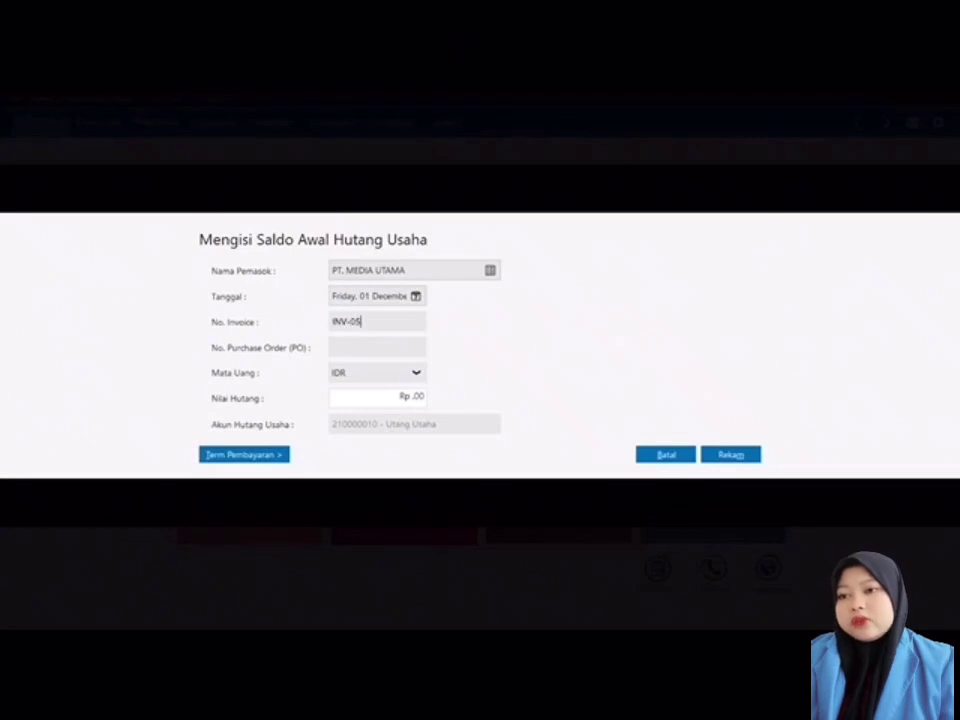
pyautogui.click(401, 399)
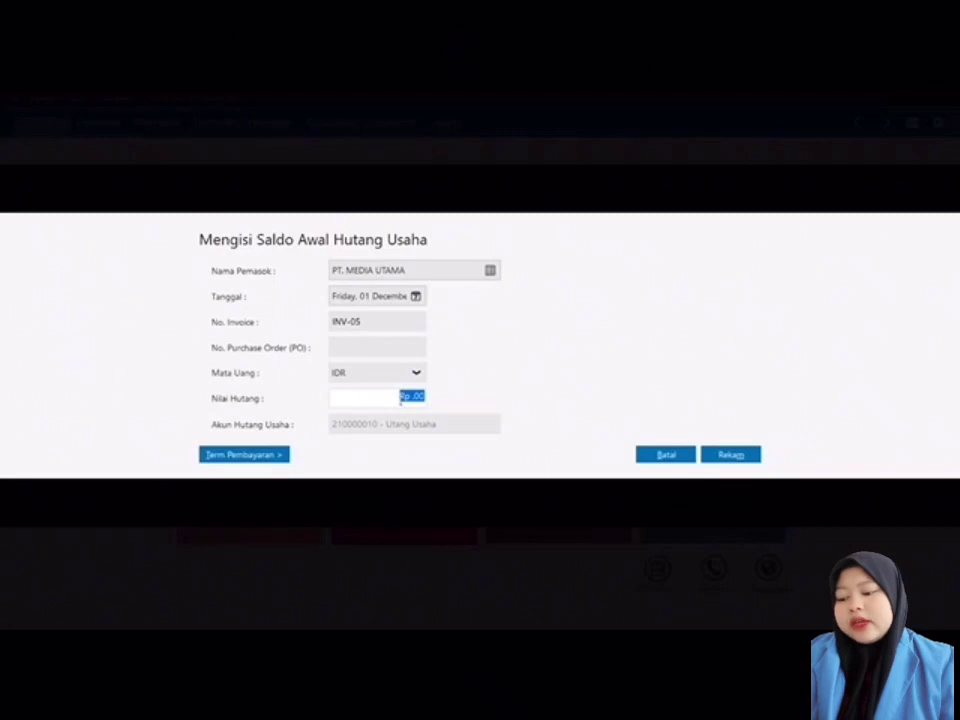
pyautogui.write('4.000.')
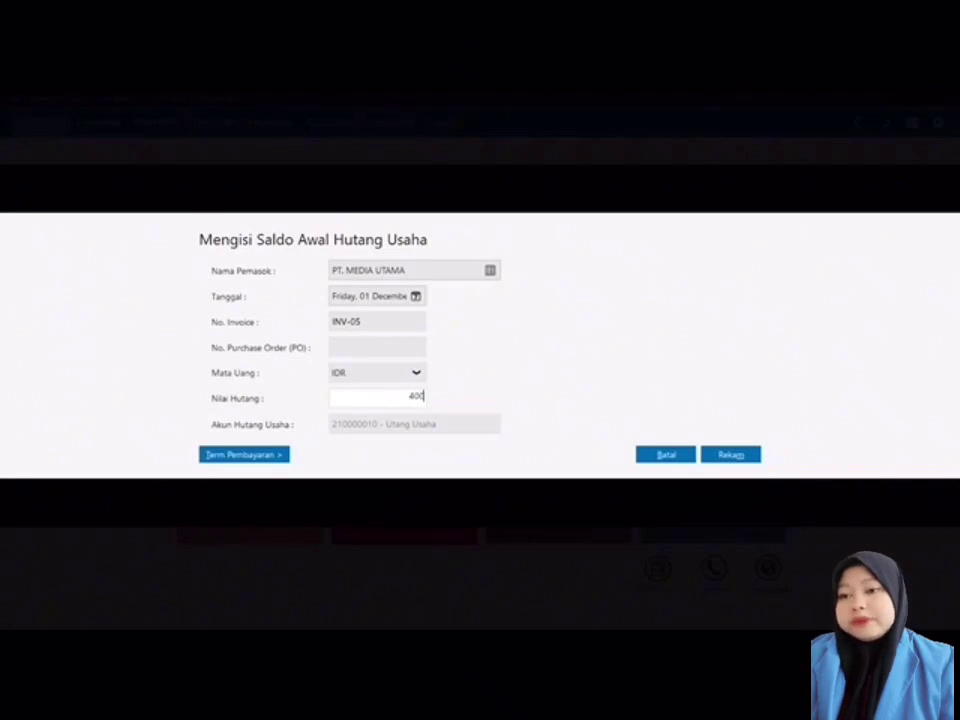
pyautogui.write('0000')
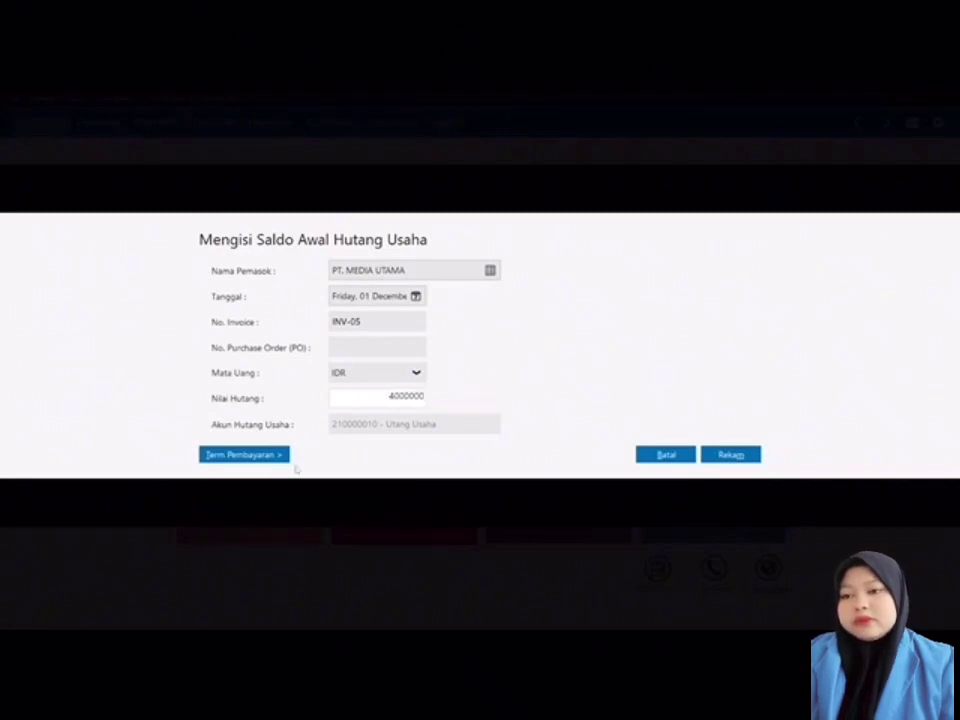
# Step: Set its terms to 30 days due with early discount 2, then save it
pyautogui.click(270, 456)
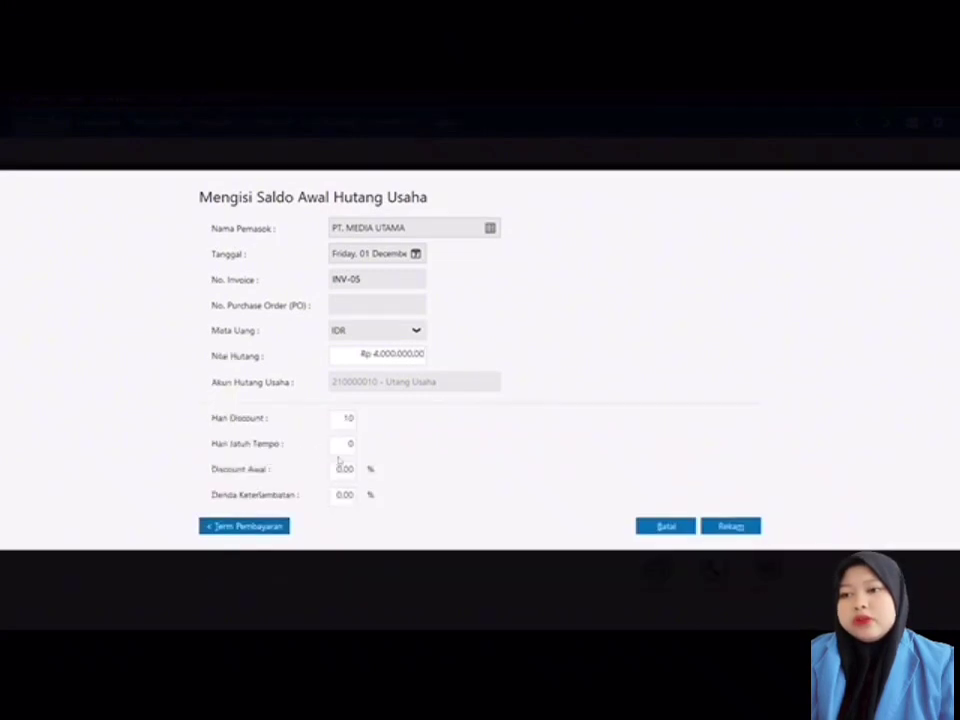
pyautogui.doubleClick(350, 443)
pyautogui.write('3')
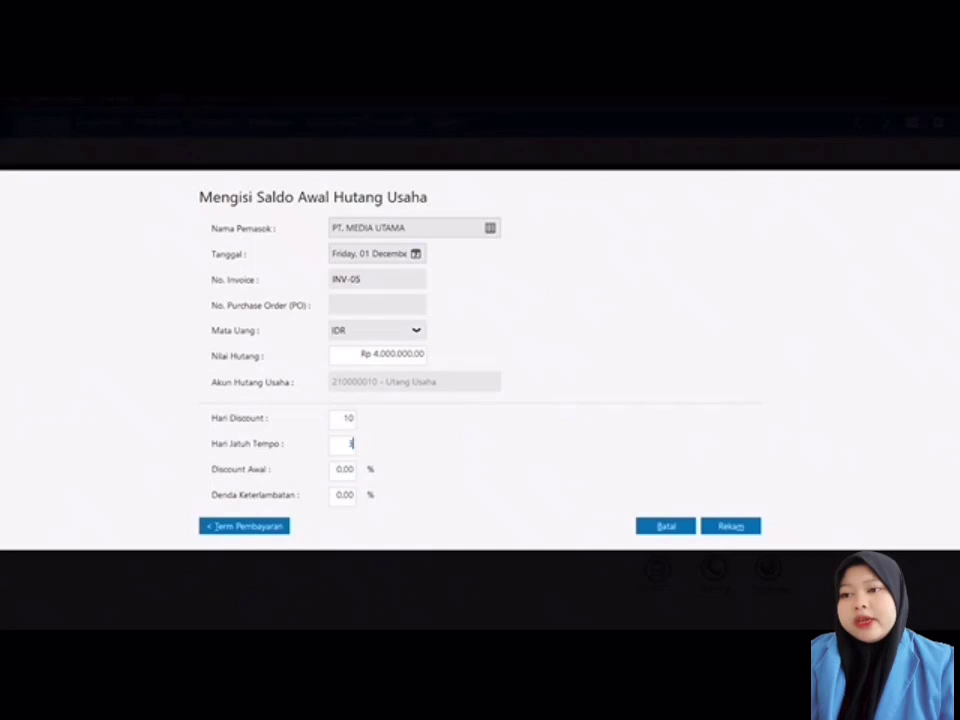
pyautogui.write('0')
pyautogui.doubleClick(345, 469)
pyautogui.write('2')
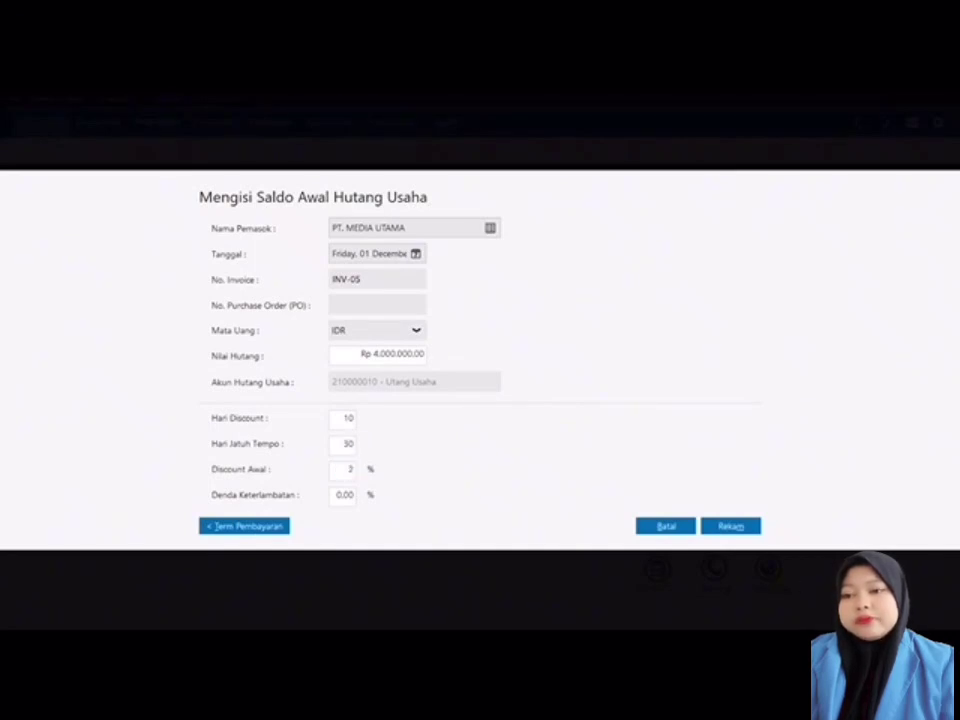
pyautogui.click(736, 528)
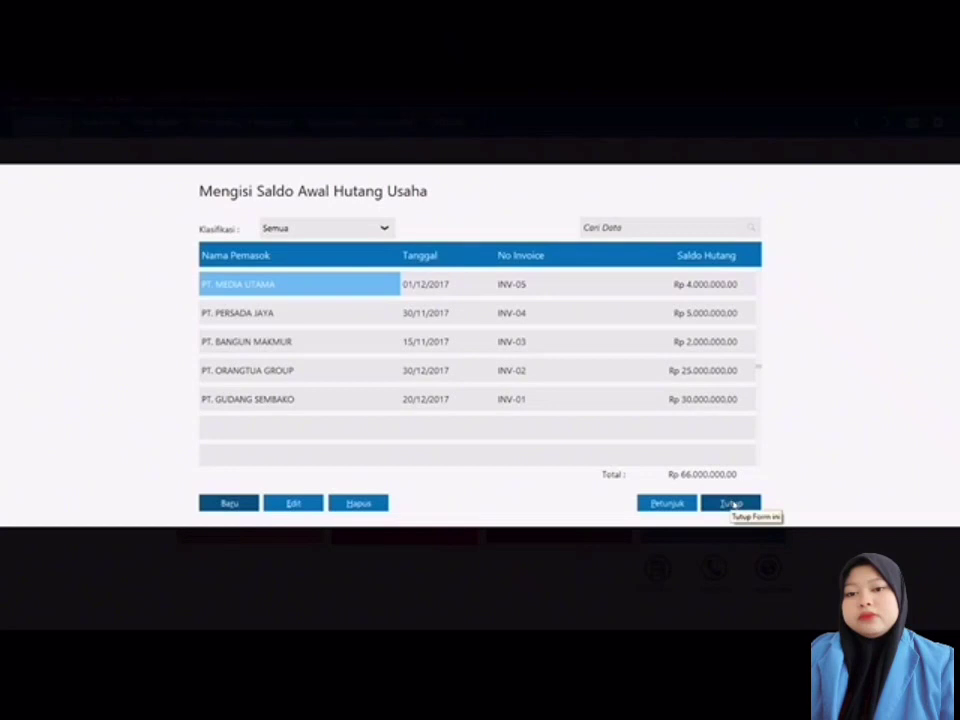
# Step: Close the payables form and open Setting > Saldo Awal > Saldo Awal Persediaan
pyautogui.click(732, 503)
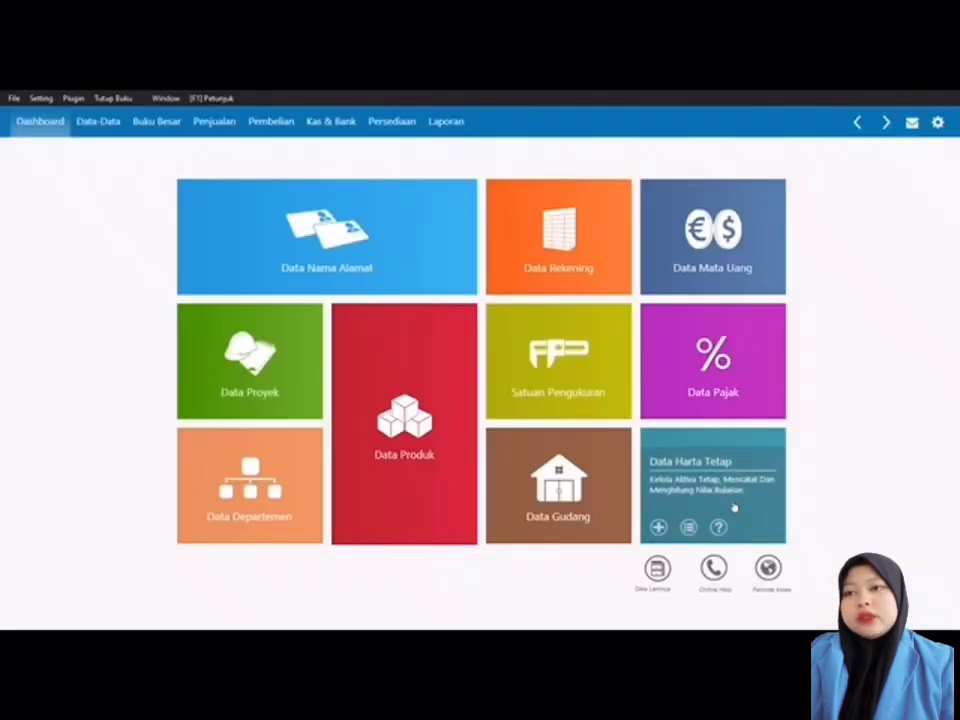
pyautogui.click(41, 99)
pyautogui.moveTo(96, 155)
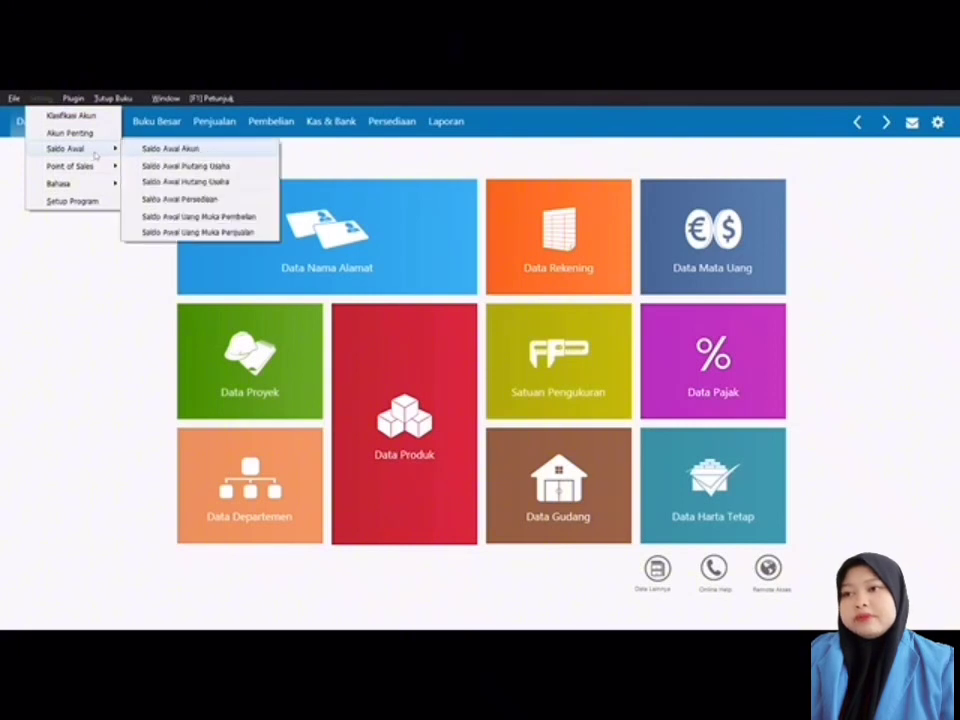
pyautogui.click(190, 201)
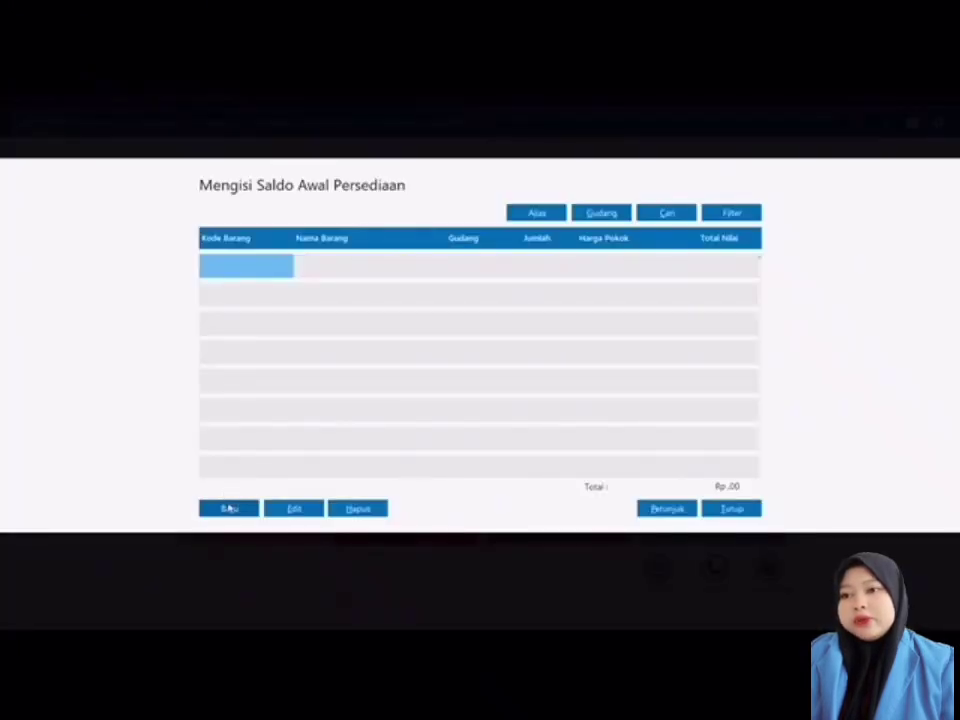
# Step: Record BM-001 WAFER TANGO VANILA opening stock of 1.000 units at 8.000 each
pyautogui.click(229, 509)
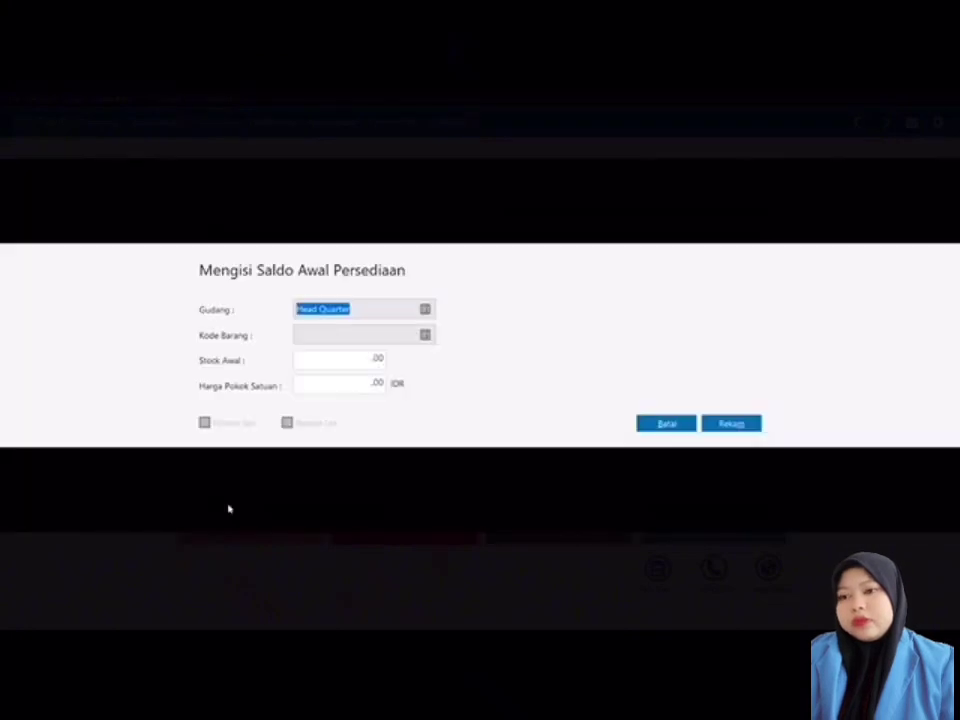
pyautogui.click(425, 335)
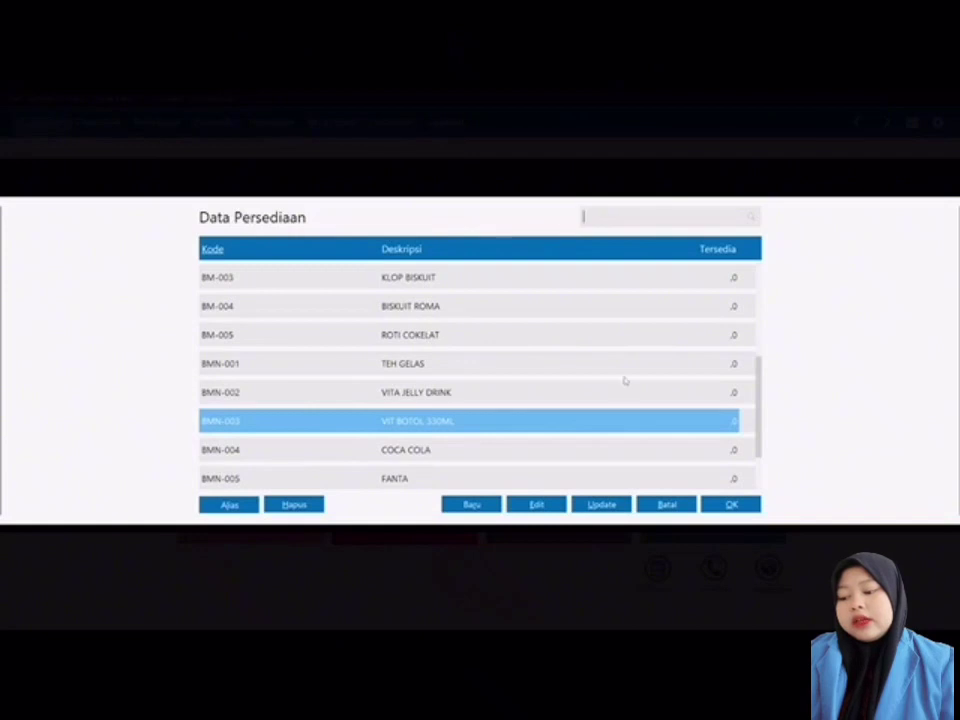
pyautogui.moveTo(760, 416); pyautogui.dragTo(765, 300)
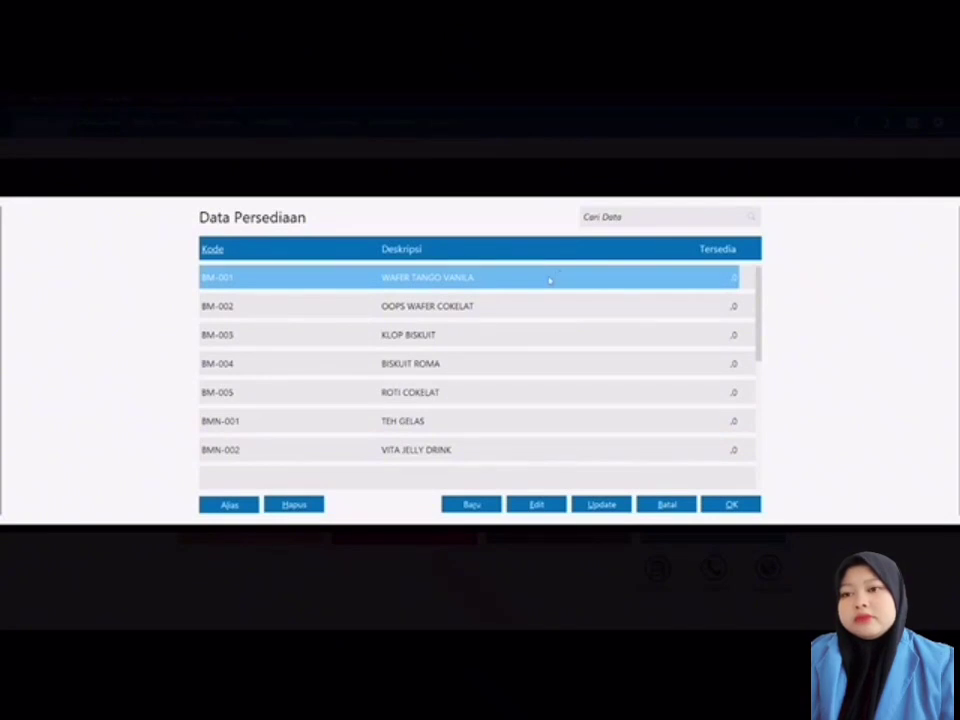
pyautogui.doubleClick(549, 280)
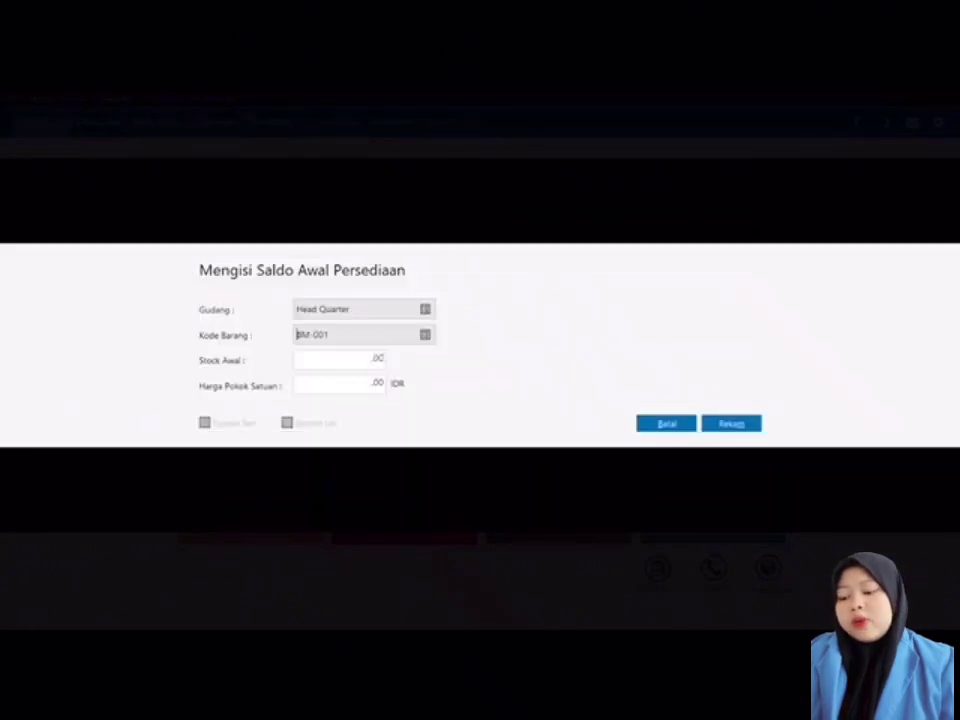
pyautogui.press('Tab')
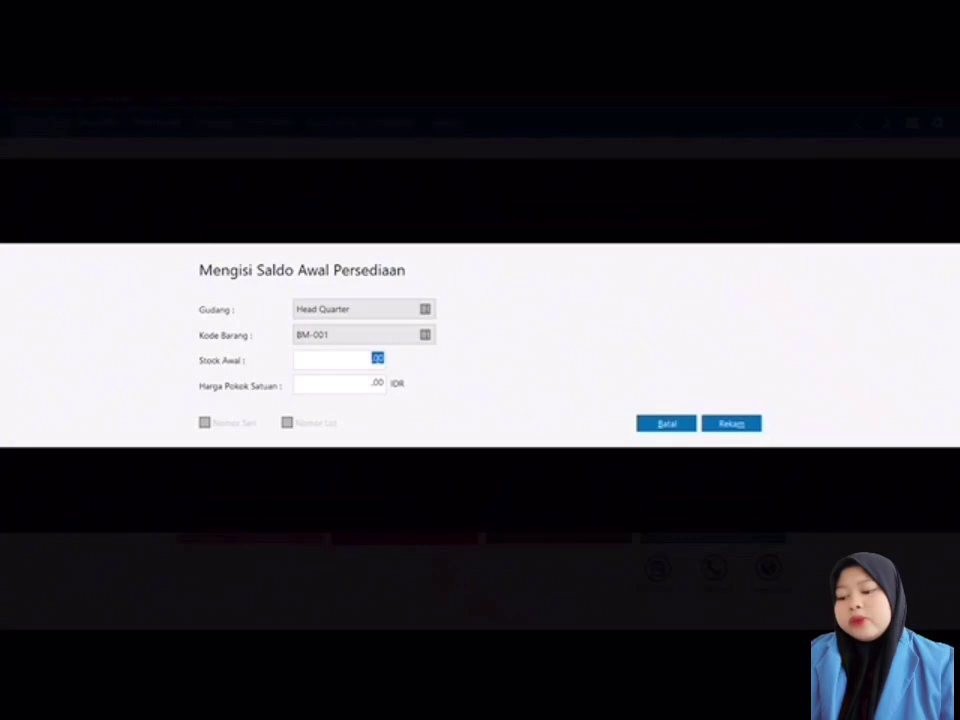
pyautogui.write('1000')
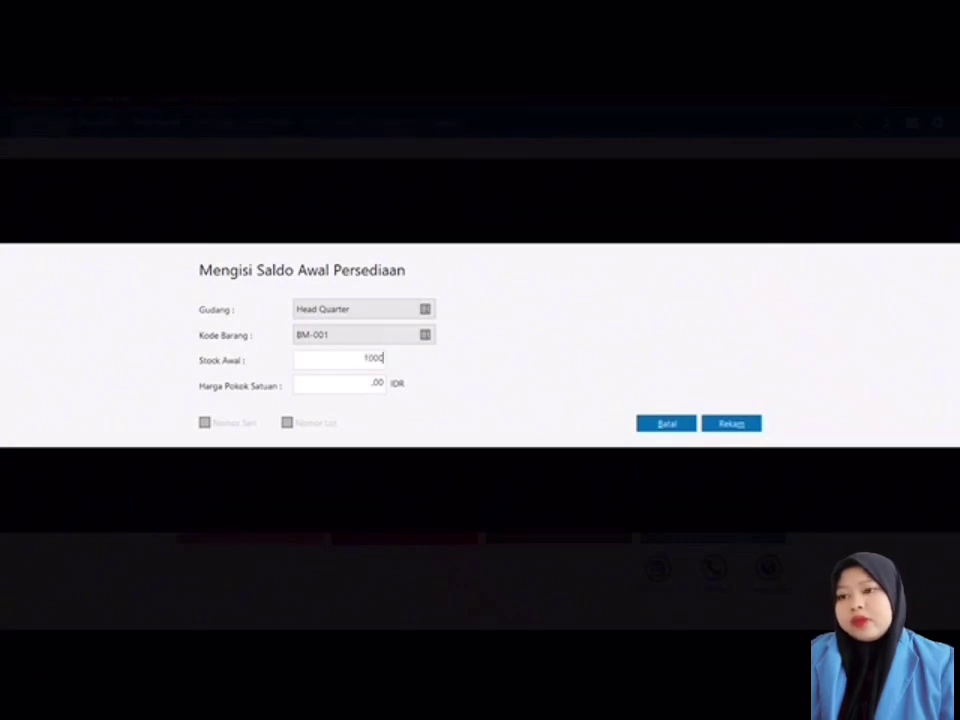
pyautogui.click(377, 388)
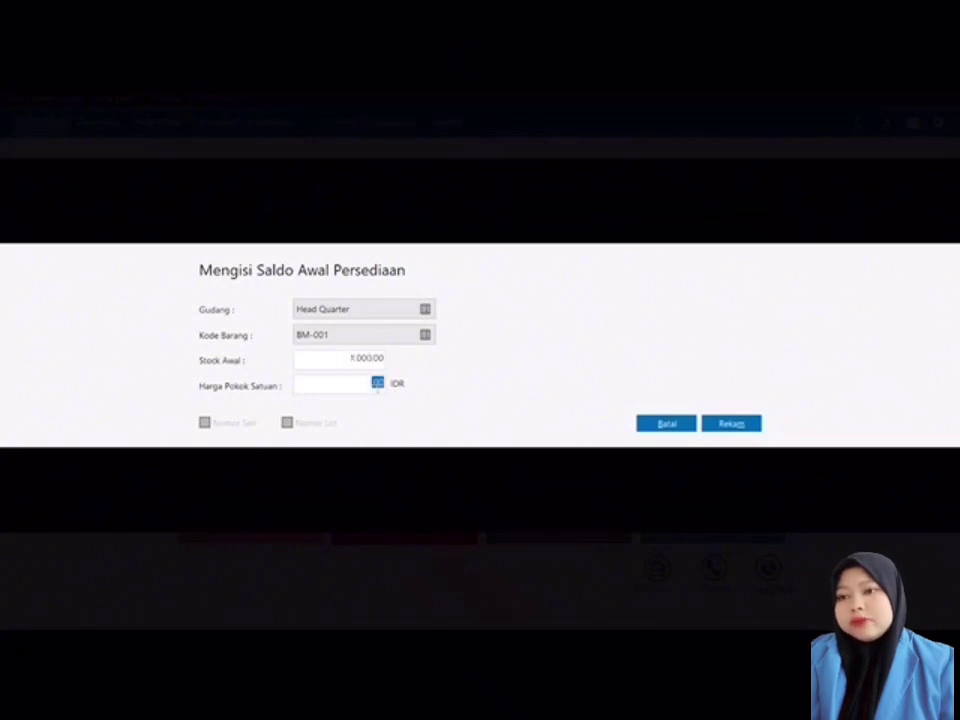
pyautogui.write('6.')
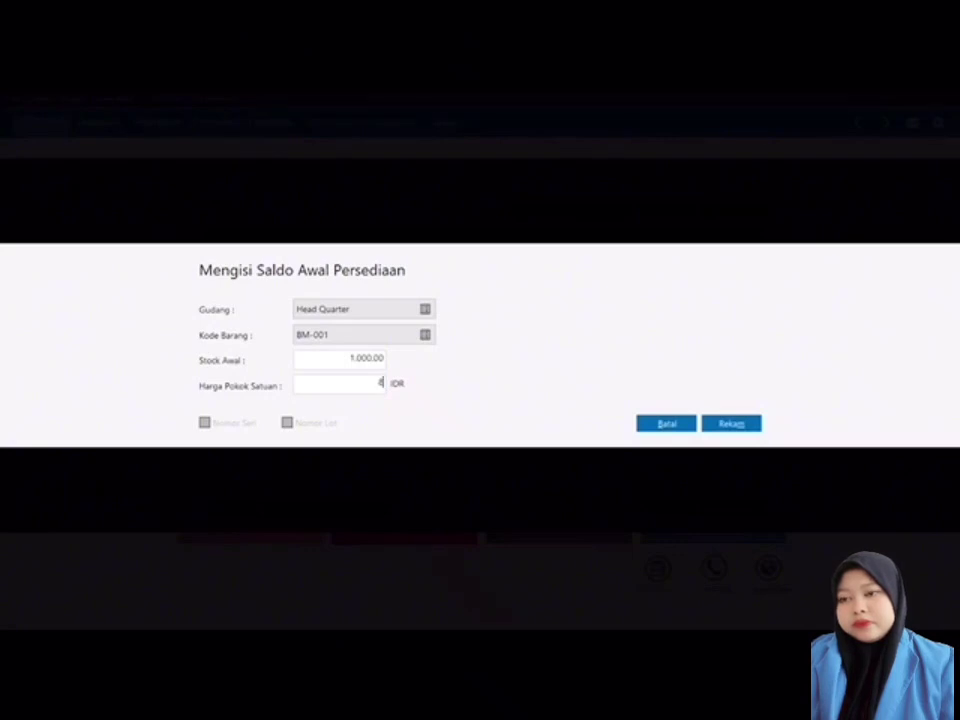
pyautogui.write('000')
pyautogui.click(729, 424)
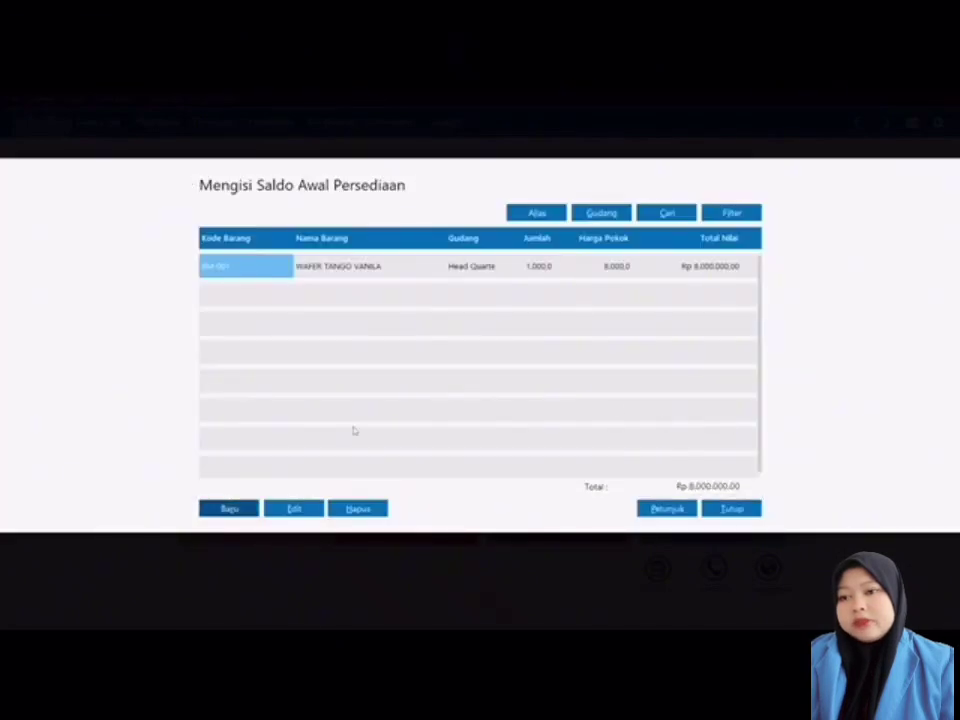
# Step: Record BM-002 OOPS WAFER COKELAT opening stock of 10.000 units at 500 each
pyautogui.click(229, 509)
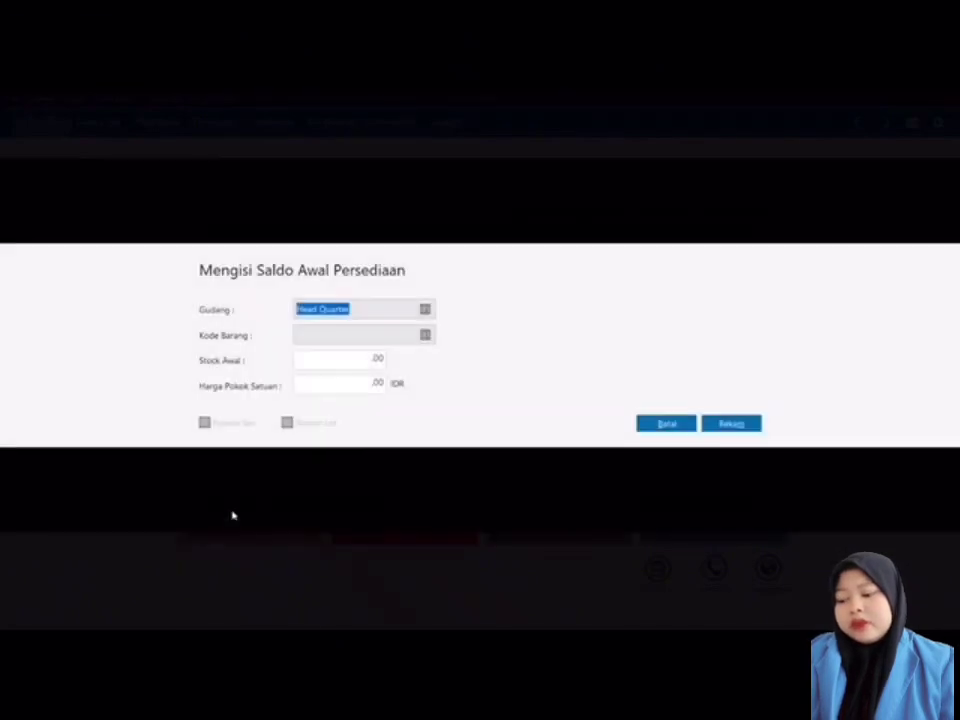
pyautogui.click(424, 335)
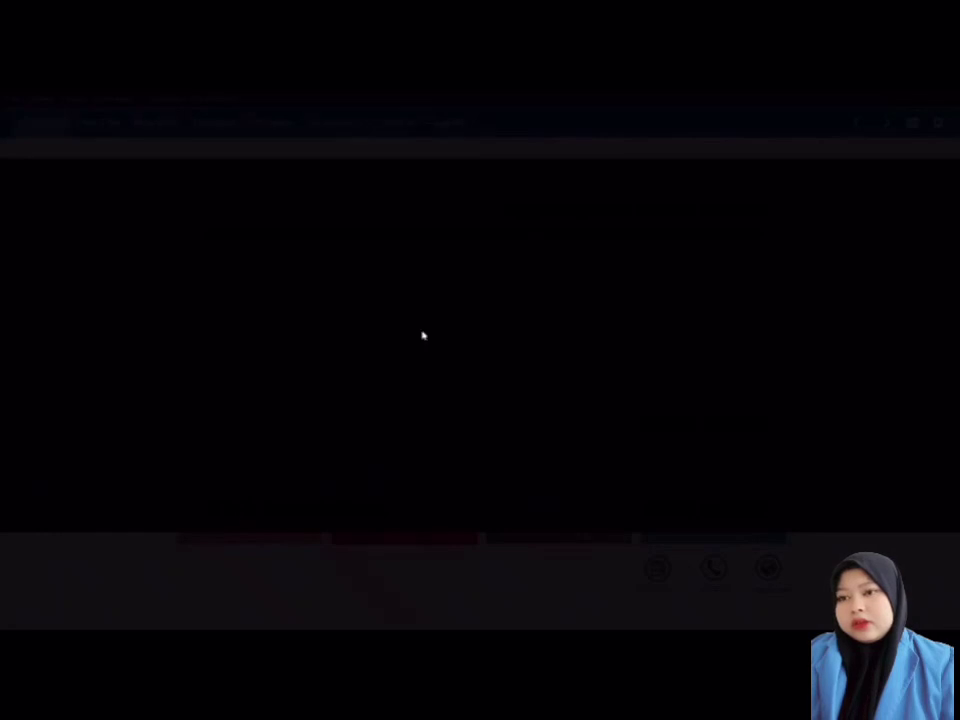
pyautogui.doubleClick(428, 306)
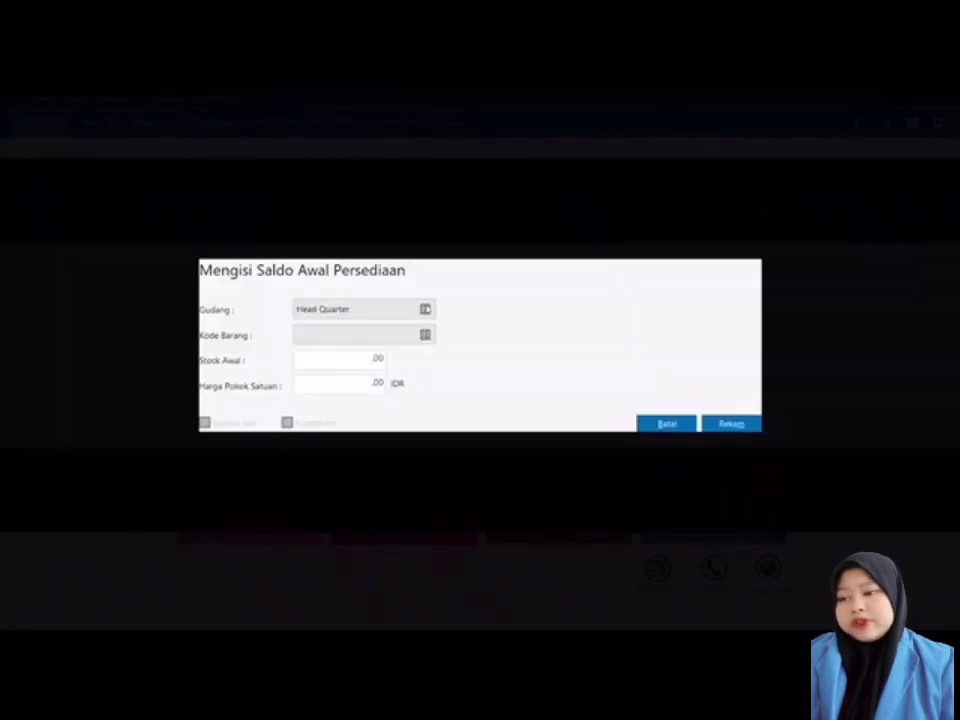
pyautogui.press('Tab')
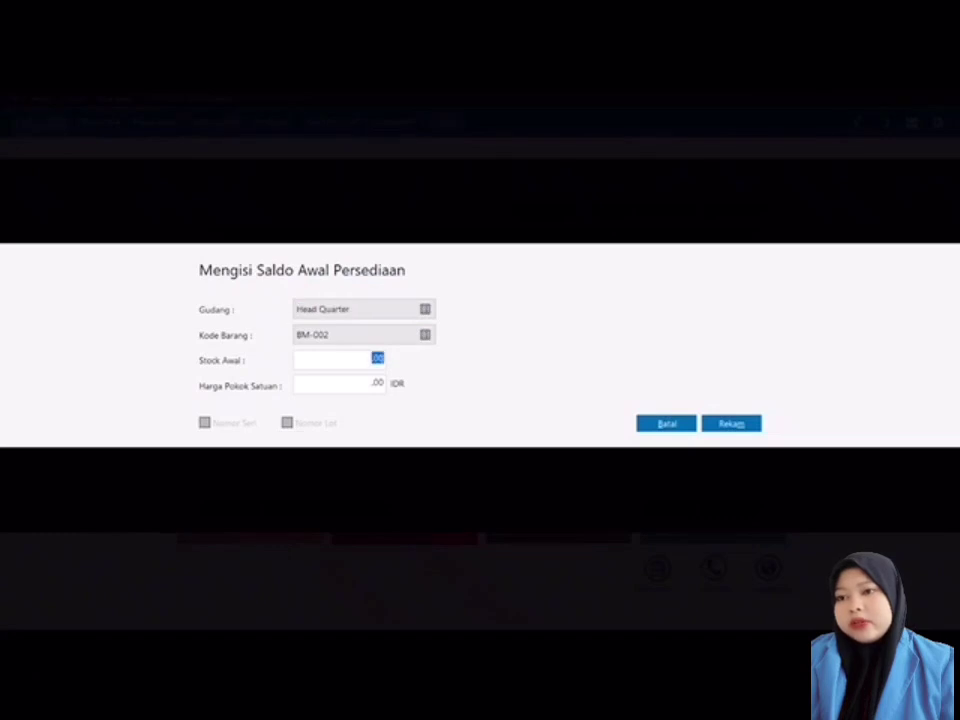
pyautogui.write('1')
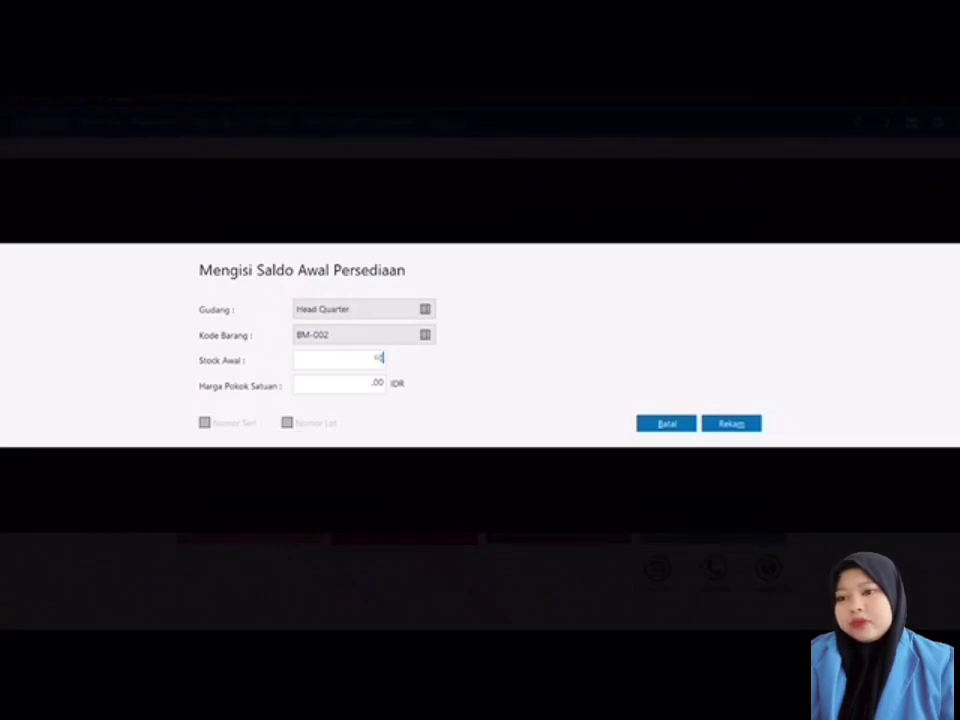
pyautogui.write('0000')
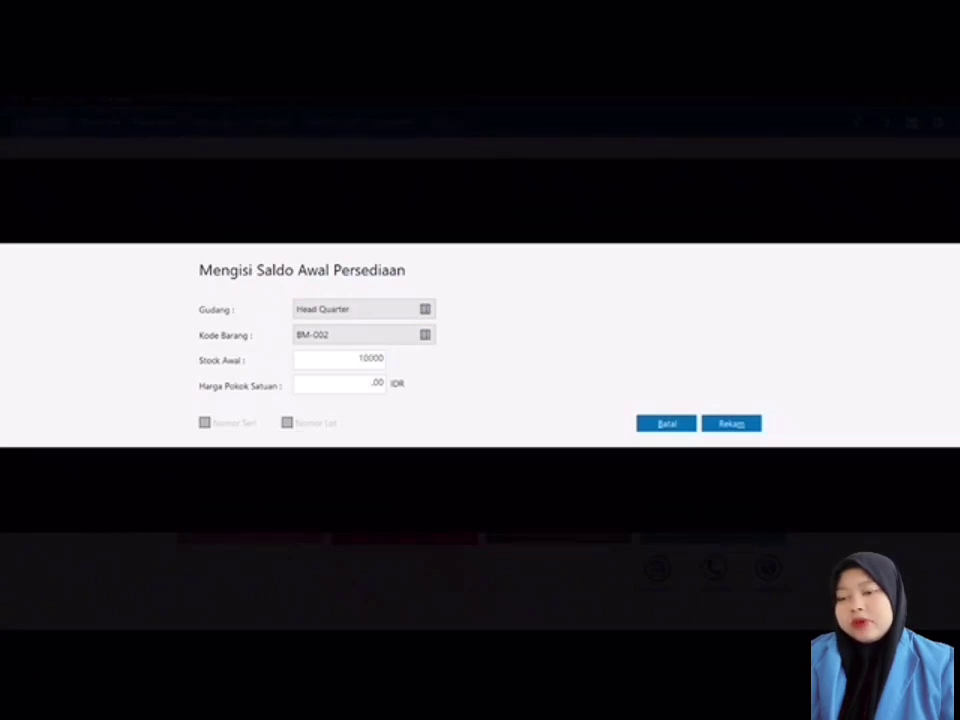
pyautogui.press('Tab')
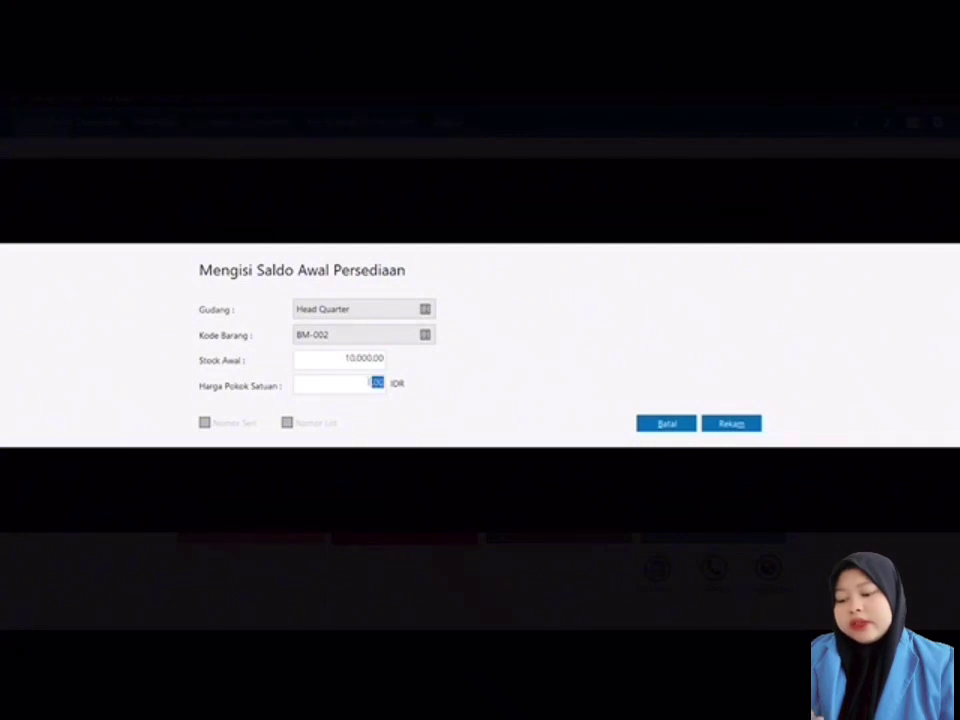
pyautogui.write('500')
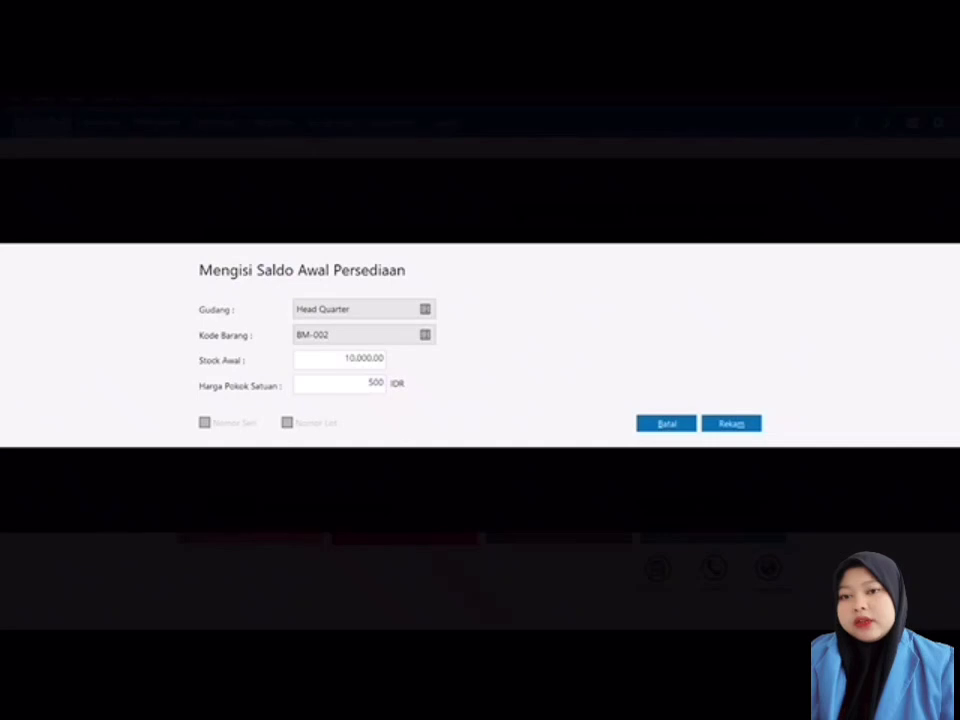
pyautogui.click(731, 424)
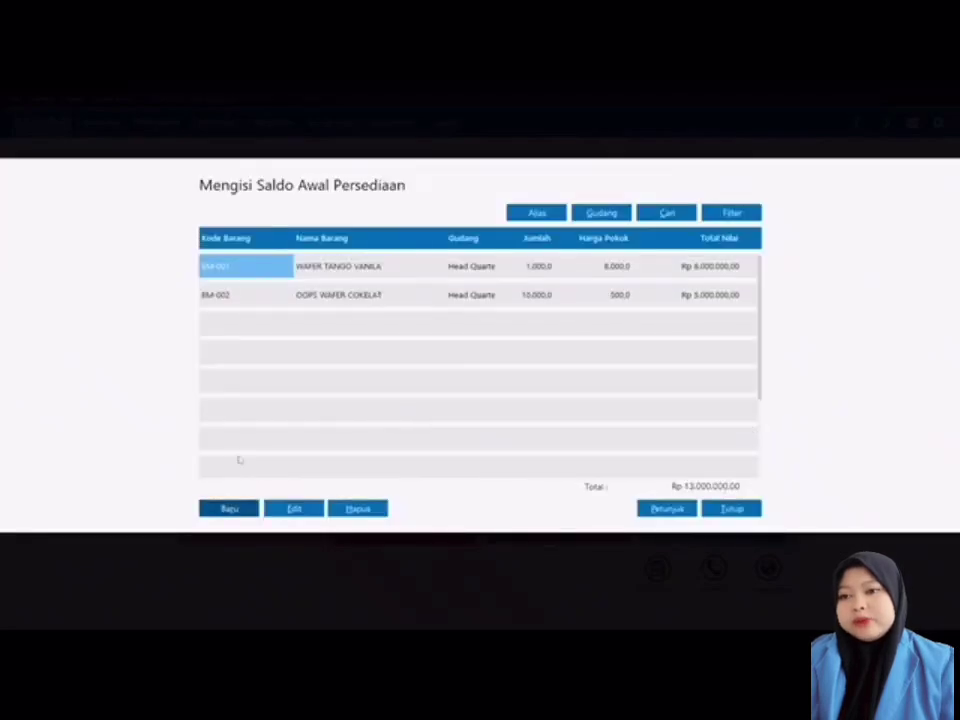
# Step: Record BM-003 KLOP BISKUIT opening stock of 10.000 units at 500 each
pyautogui.click(231, 509)
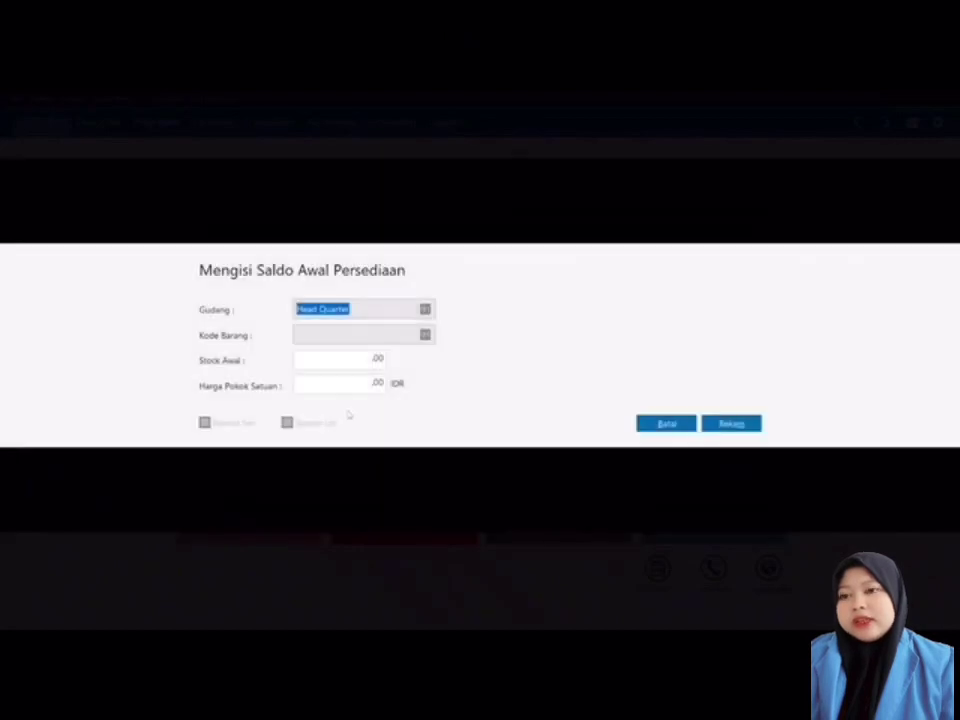
pyautogui.click(425, 335)
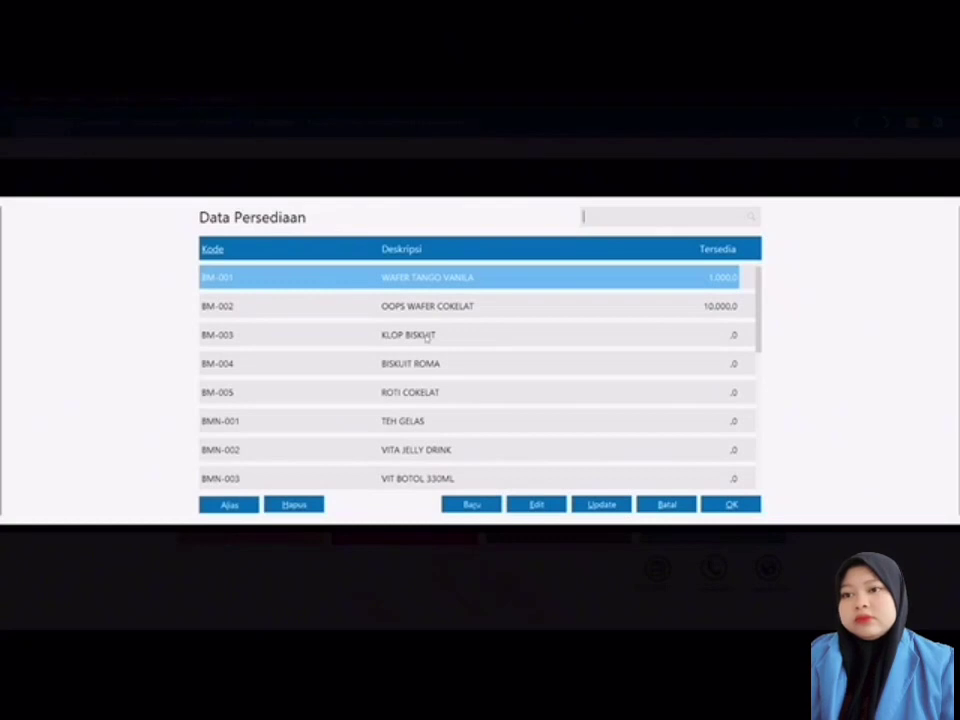
pyautogui.doubleClick(427, 336)
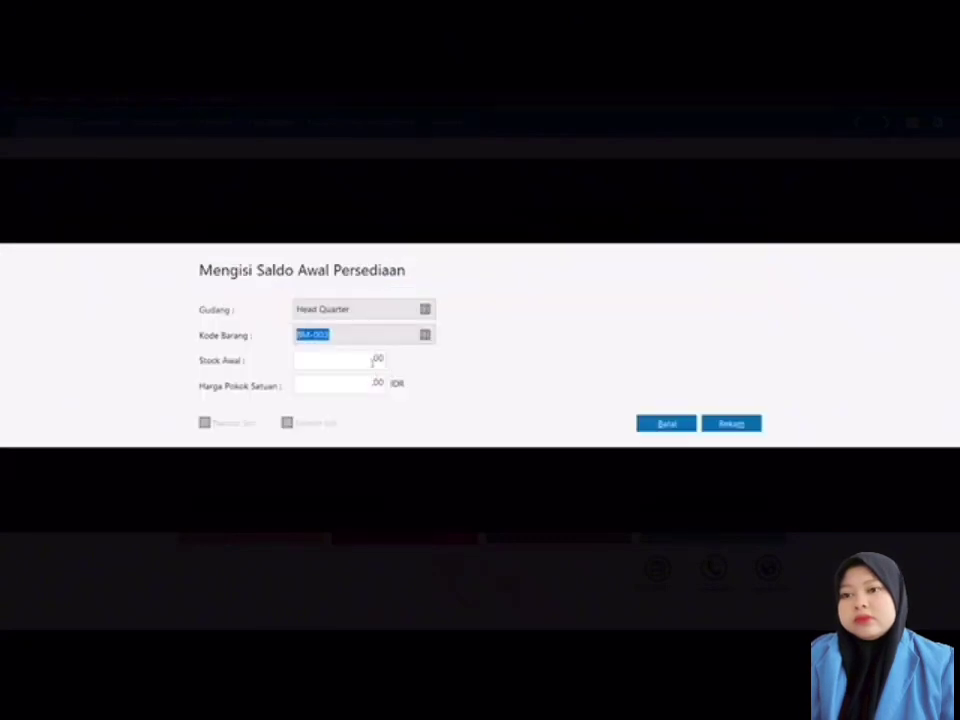
pyautogui.click(374, 360)
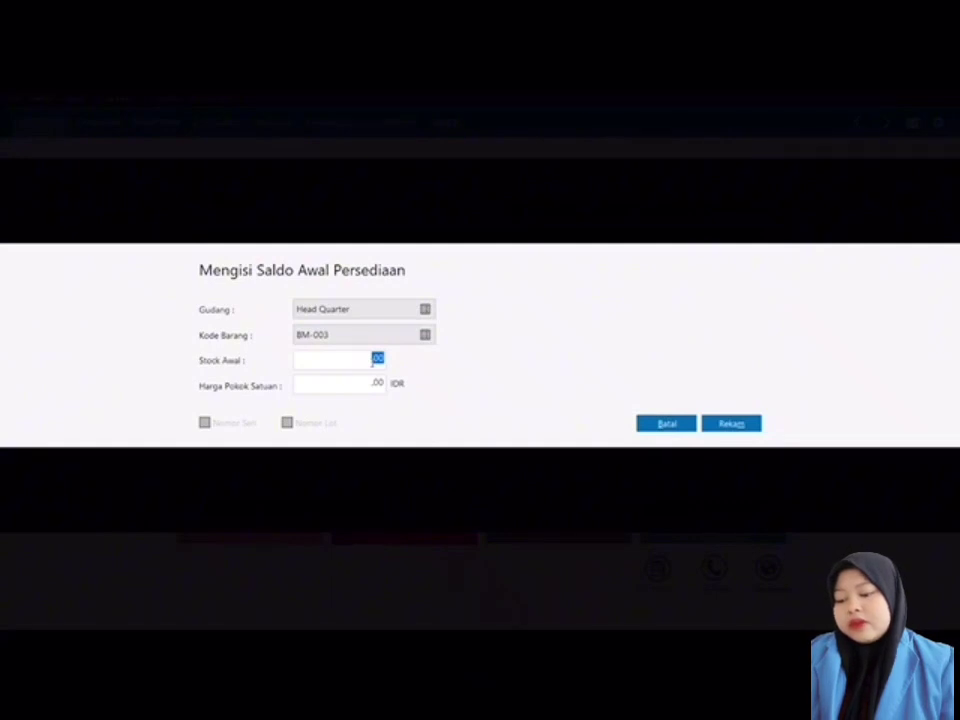
pyautogui.write('10000')
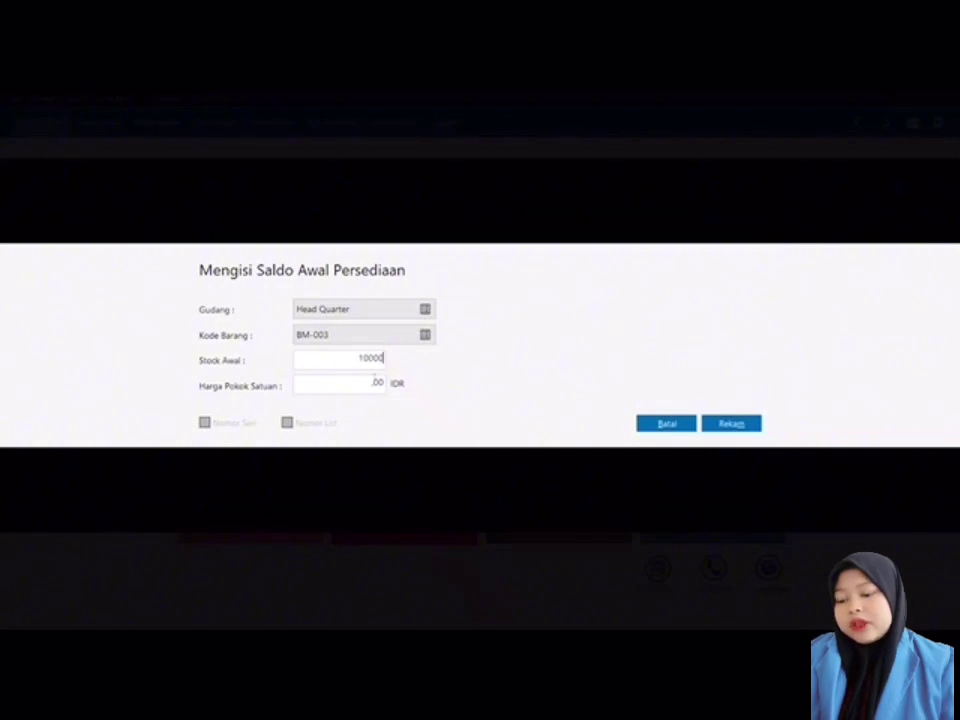
pyautogui.click(374, 385)
pyautogui.write('500')
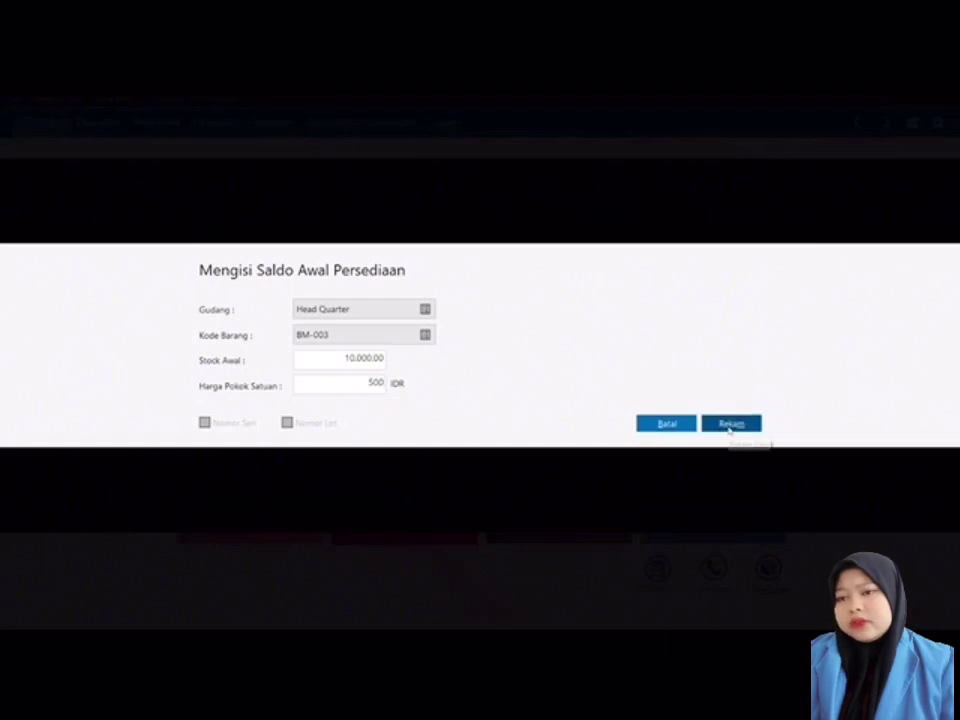
pyautogui.click(731, 424)
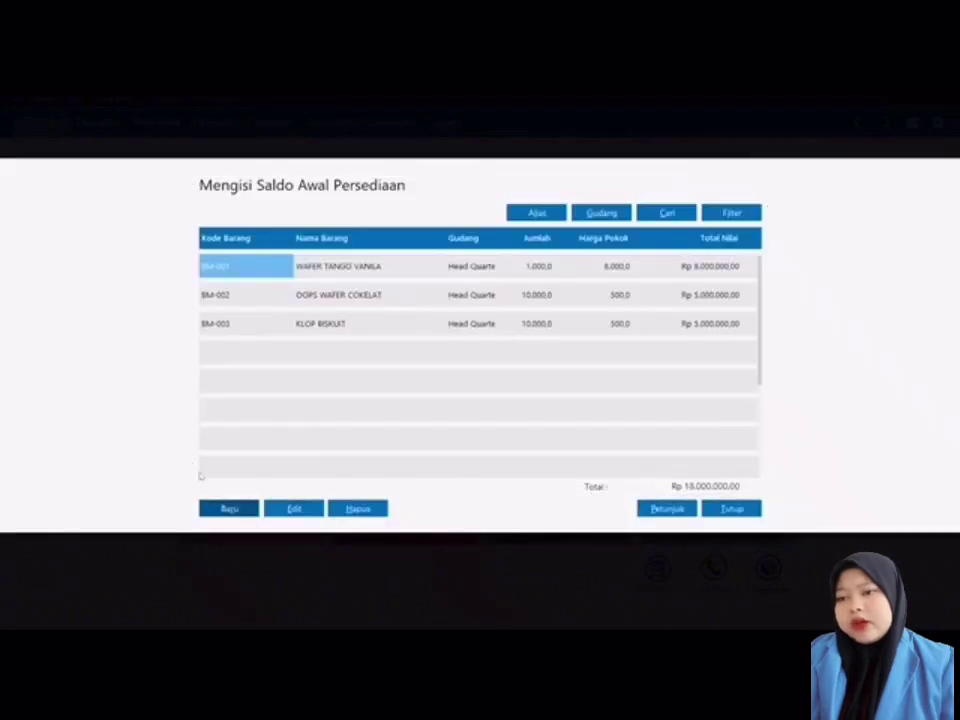
pyautogui.click(229, 509)
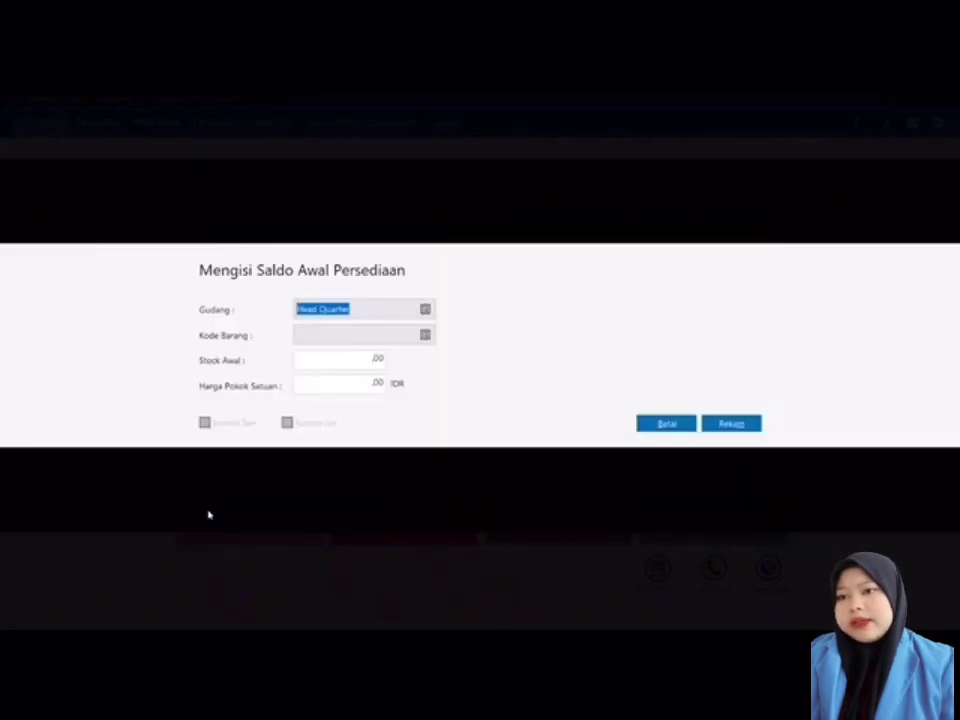
# Step: Record BMN-001 TEH GELAS opening stock of 5.000 units at 1.000 each
pyautogui.click(425, 336)
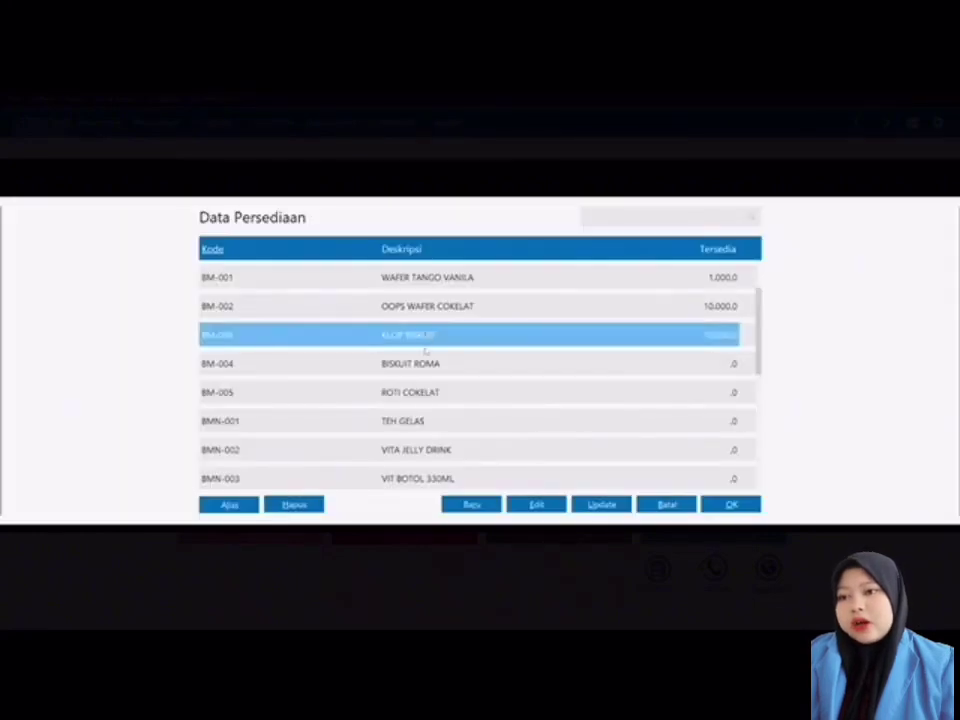
pyautogui.doubleClick(415, 421)
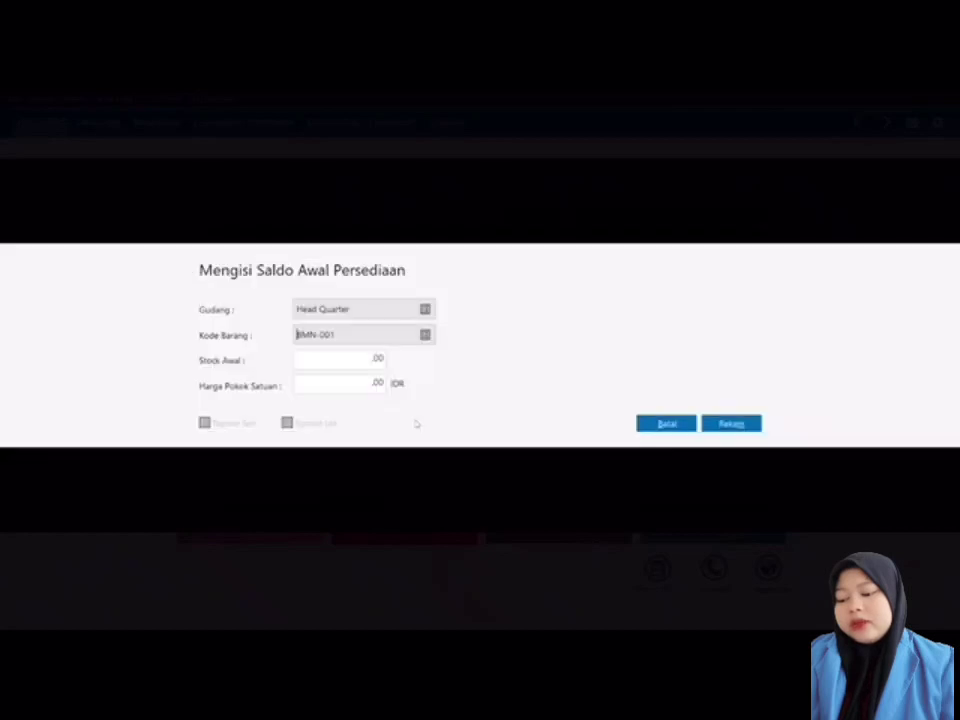
pyautogui.click(378, 359)
pyautogui.write('5000')
pyautogui.press('Tab')
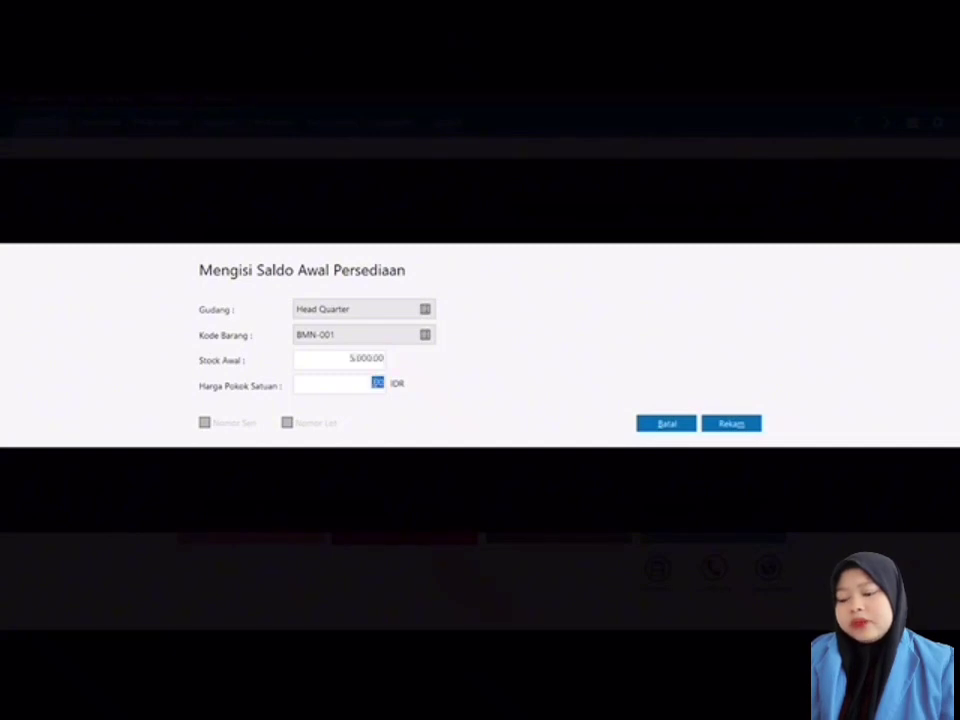
pyautogui.write('1000')
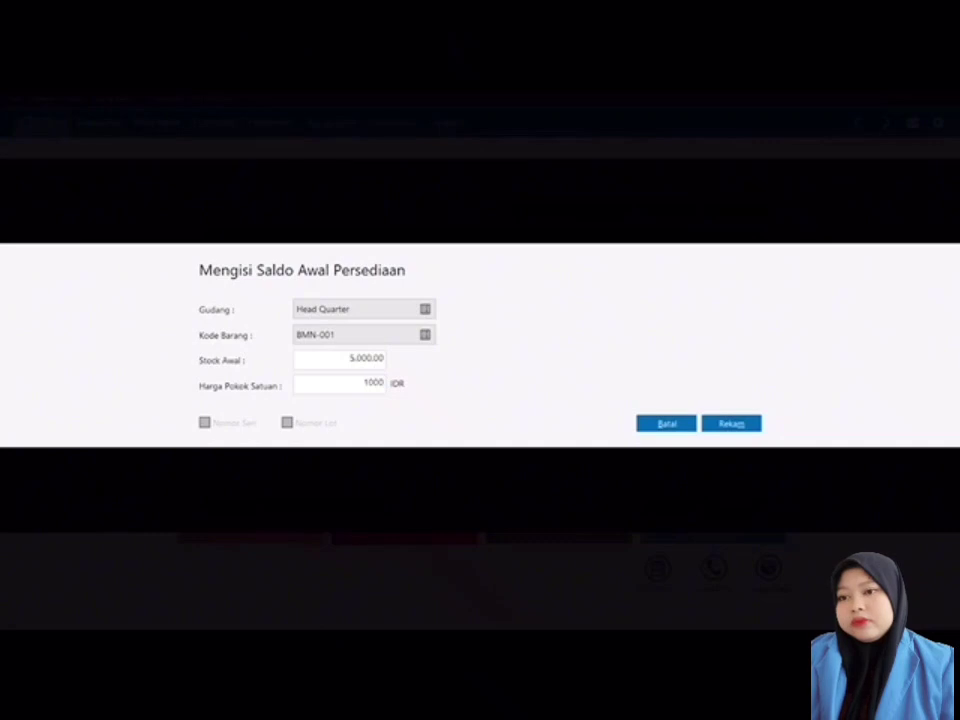
pyautogui.click(720, 422)
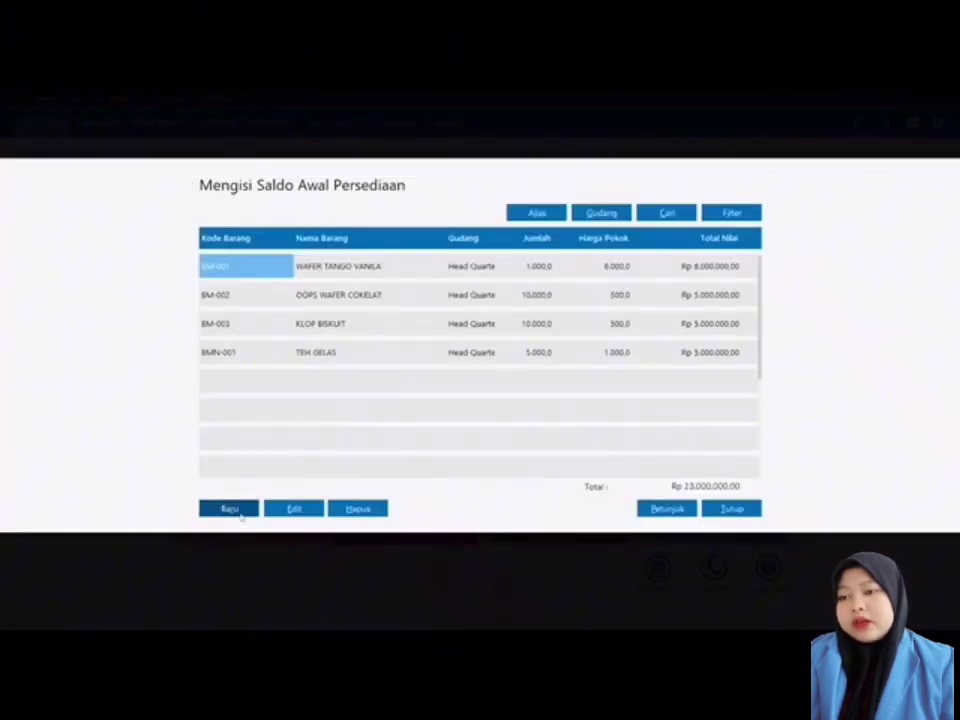
# Step: Record BMN-002 VITA JELLY DRINK opening stock of 5.000 units at 1.500 each
pyautogui.click(232, 509)
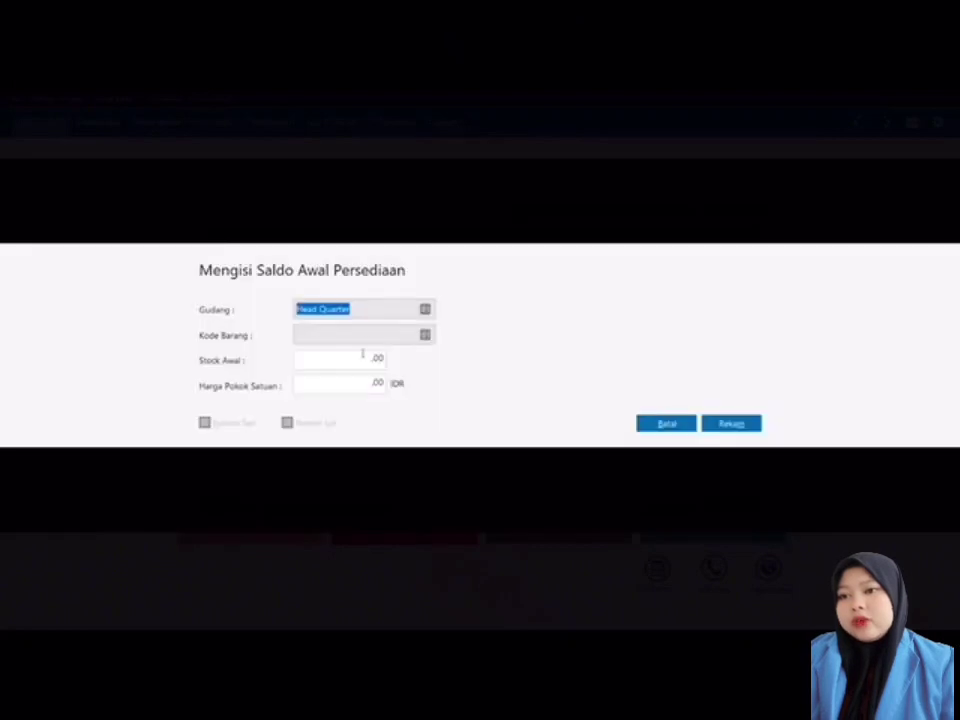
pyautogui.click(427, 336)
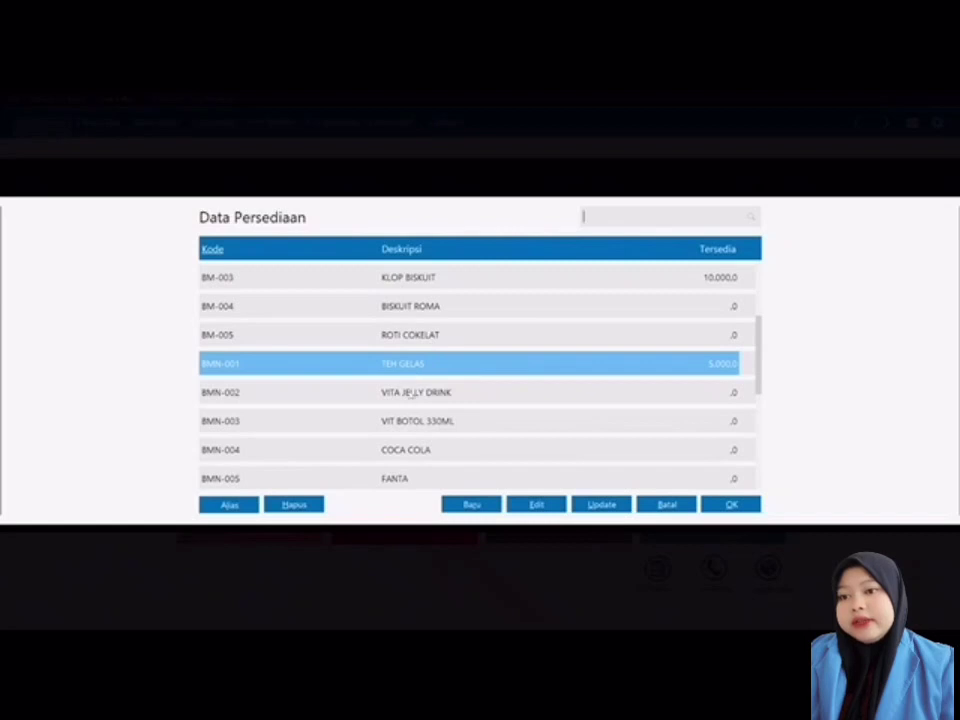
pyautogui.doubleClick(410, 393)
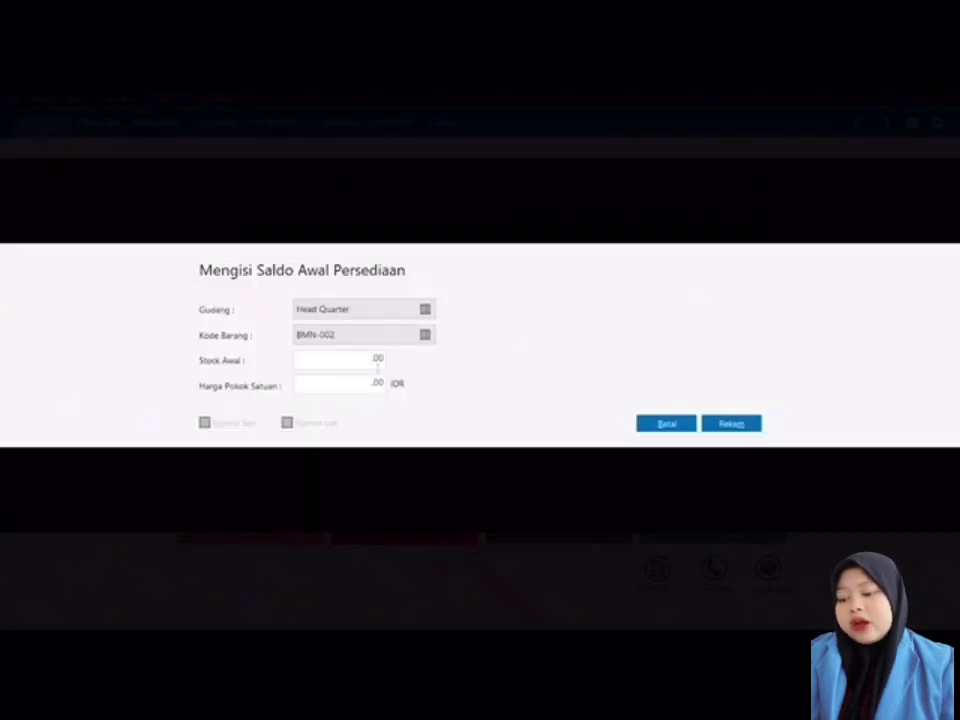
pyautogui.click(377, 362)
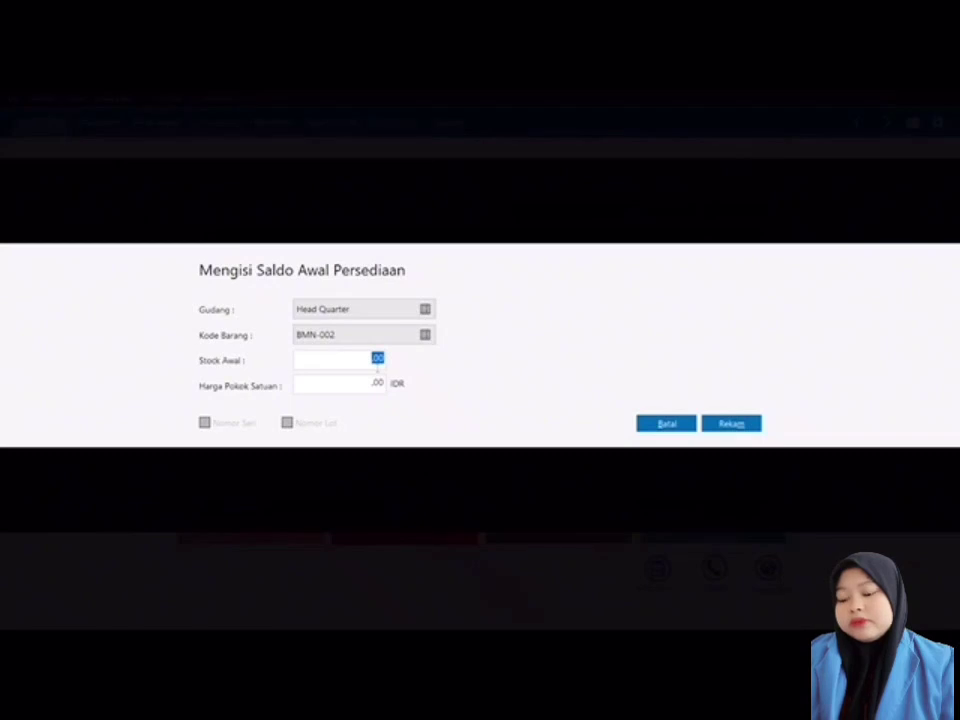
pyautogui.write('5.00')
pyautogui.write('0')
pyautogui.click(377, 382)
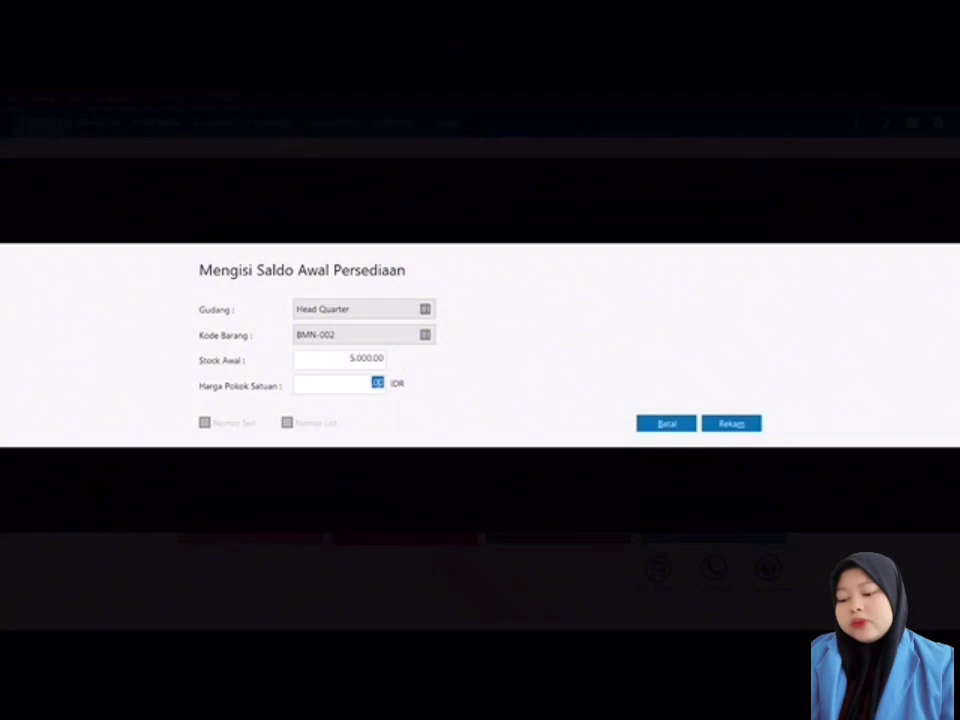
pyautogui.write('1')
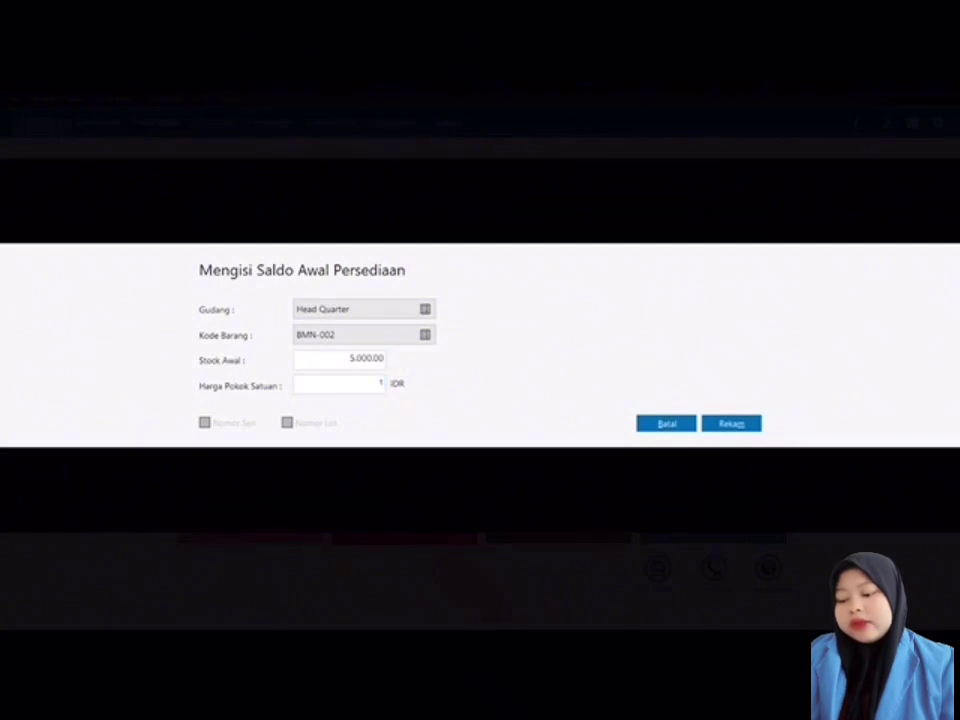
pyautogui.write('500')
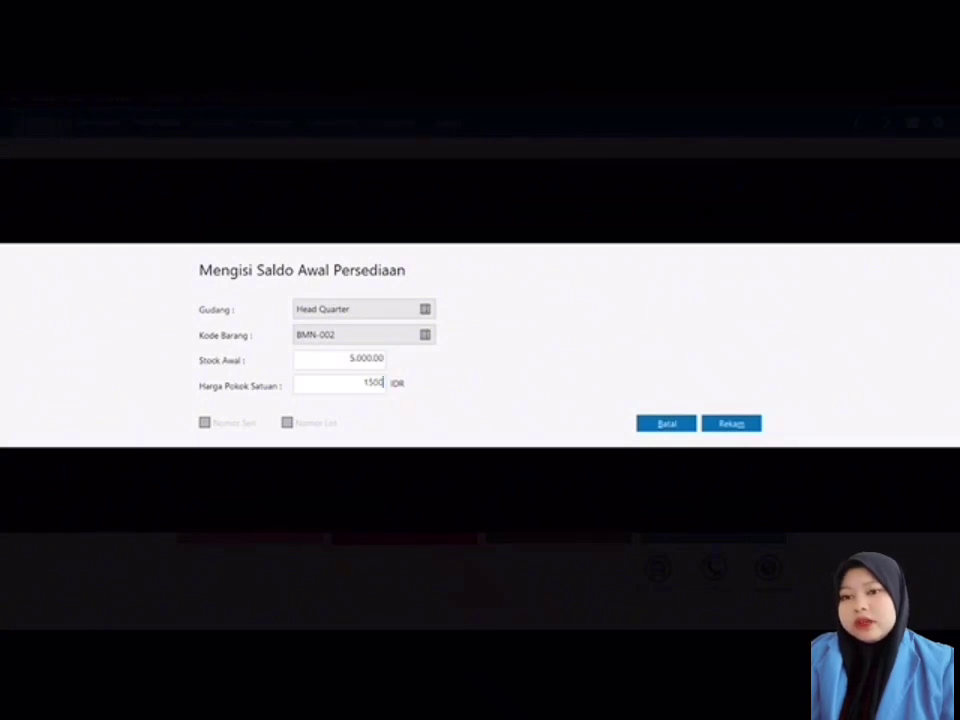
pyautogui.click(731, 424)
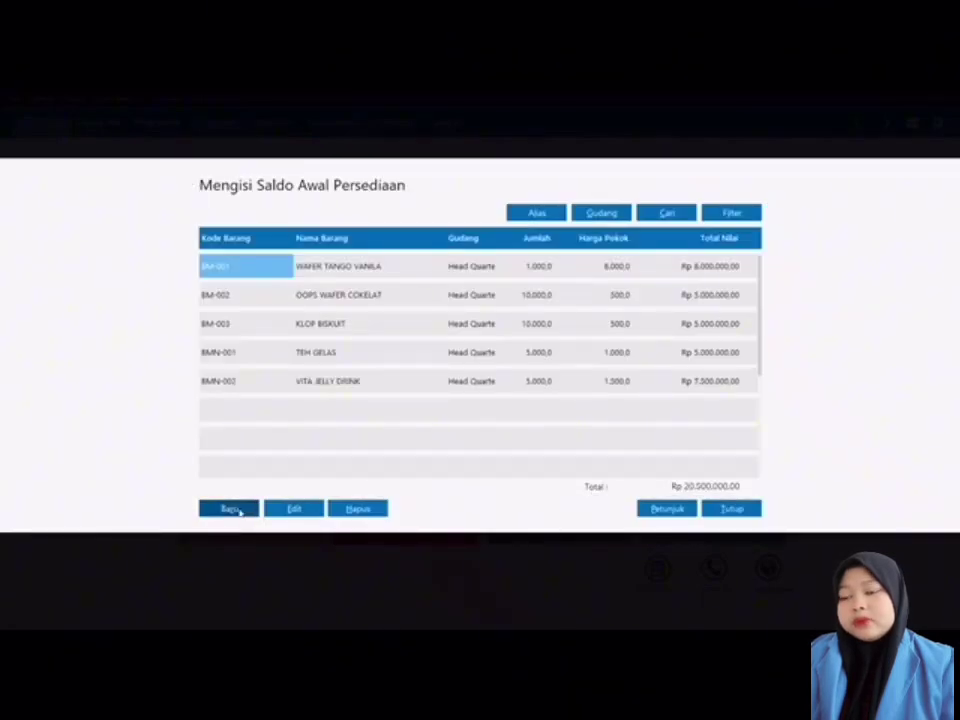
# Step: Record BMN-003 VIT BOTOL 330ML opening stock of 5.000 units at 2.500 each
pyautogui.click(230, 509)
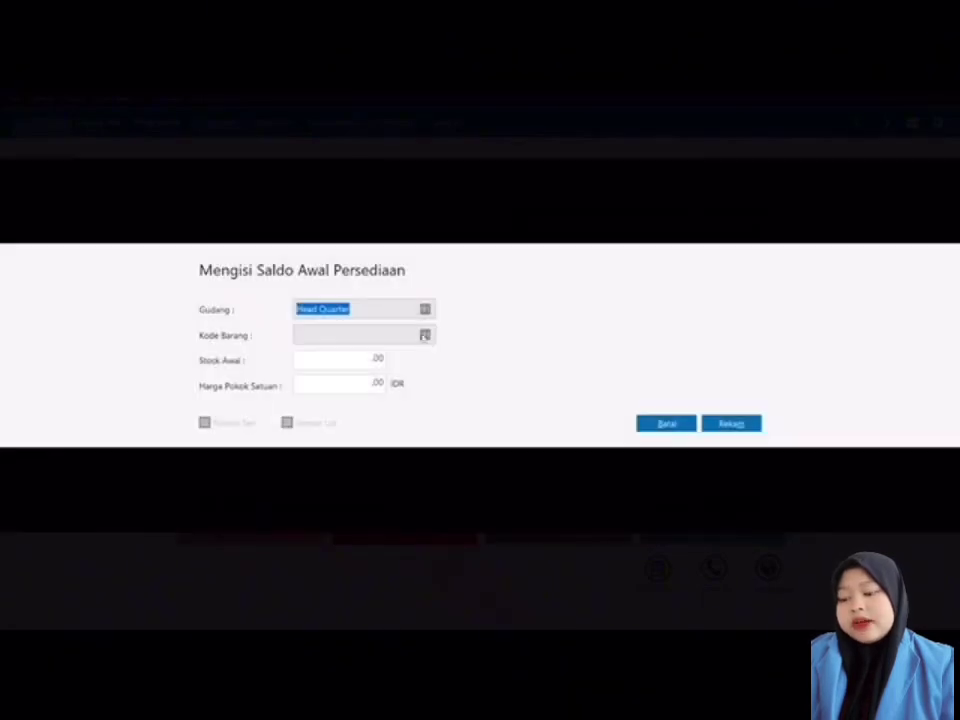
pyautogui.click(425, 336)
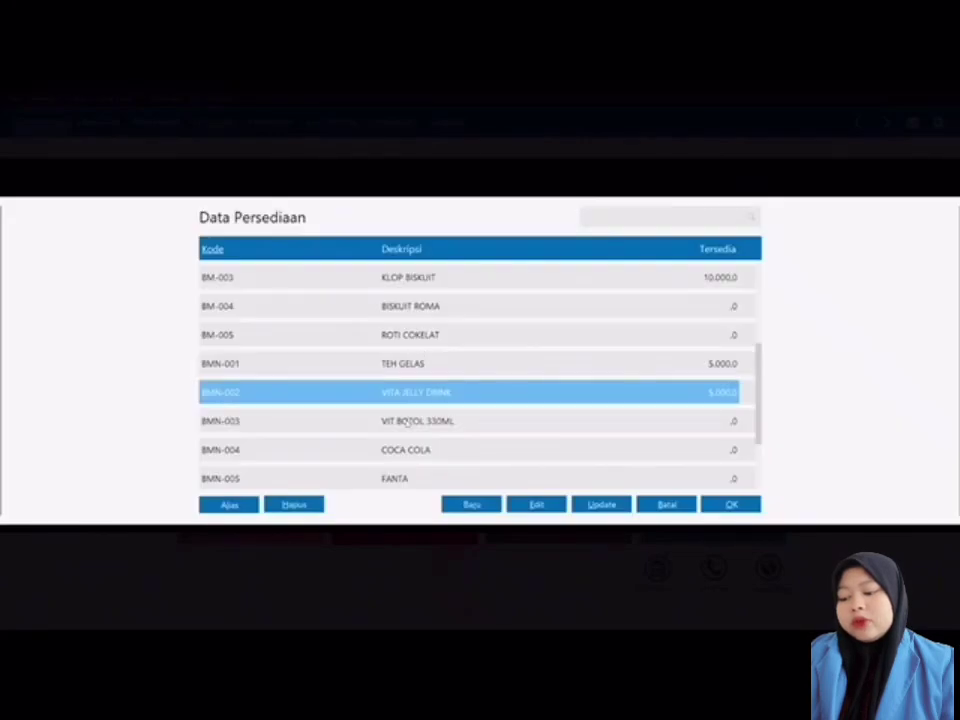
pyautogui.doubleClick(403, 422)
pyautogui.press('Tab')
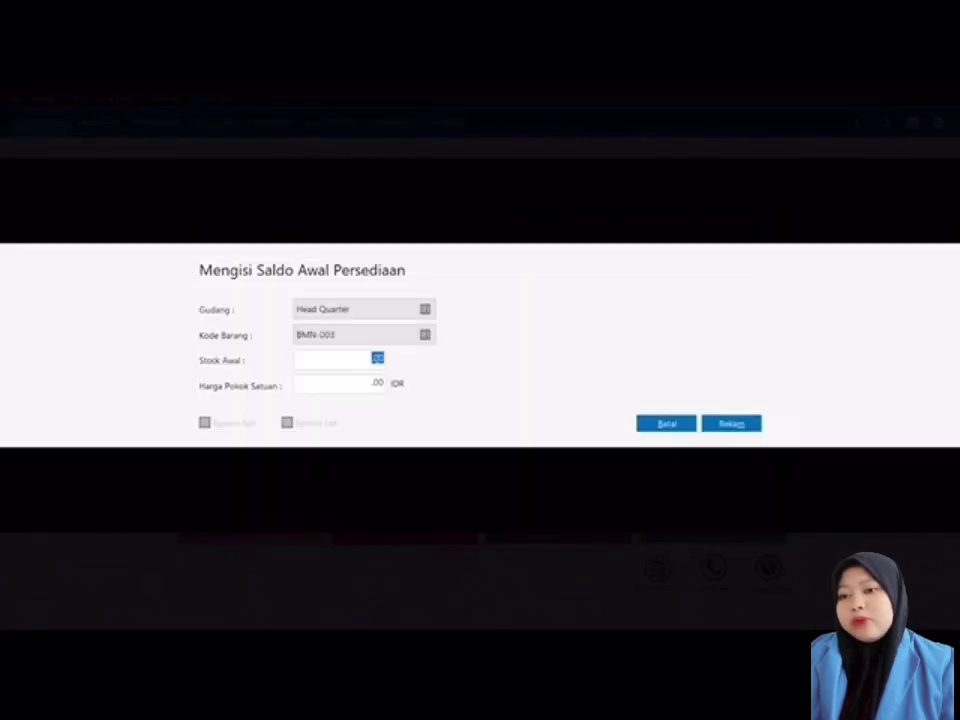
pyautogui.write('5')
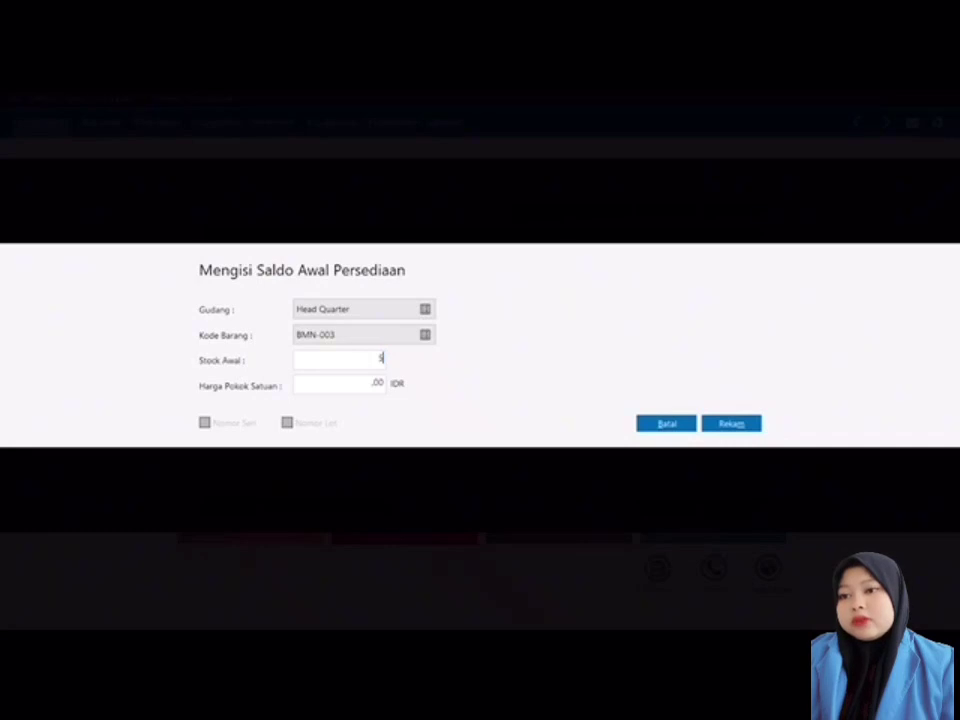
pyautogui.write('000')
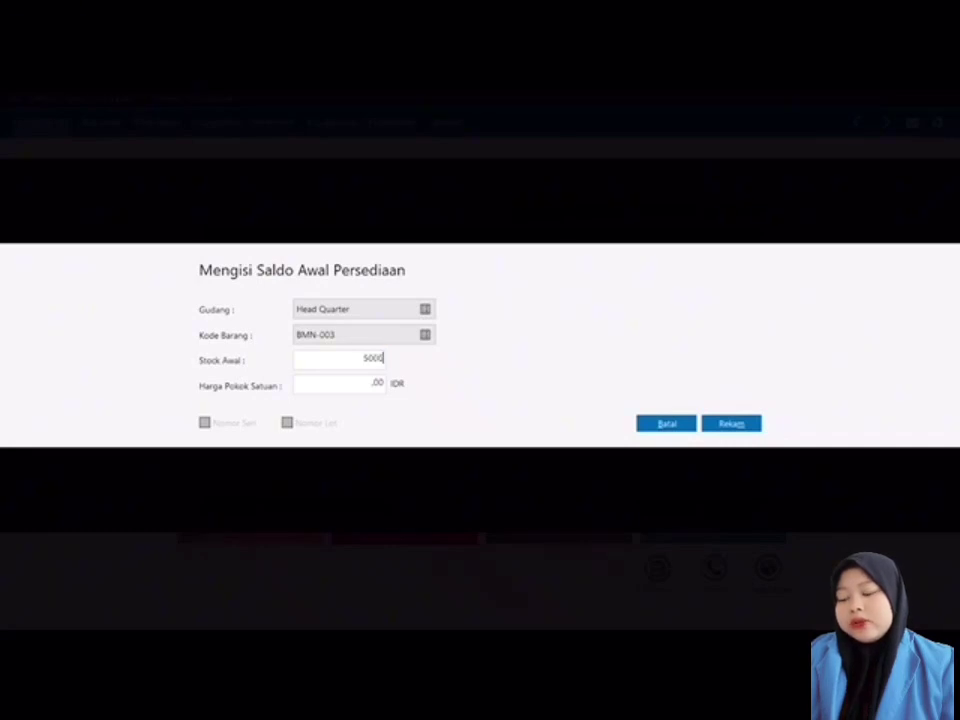
pyautogui.press('Tab')
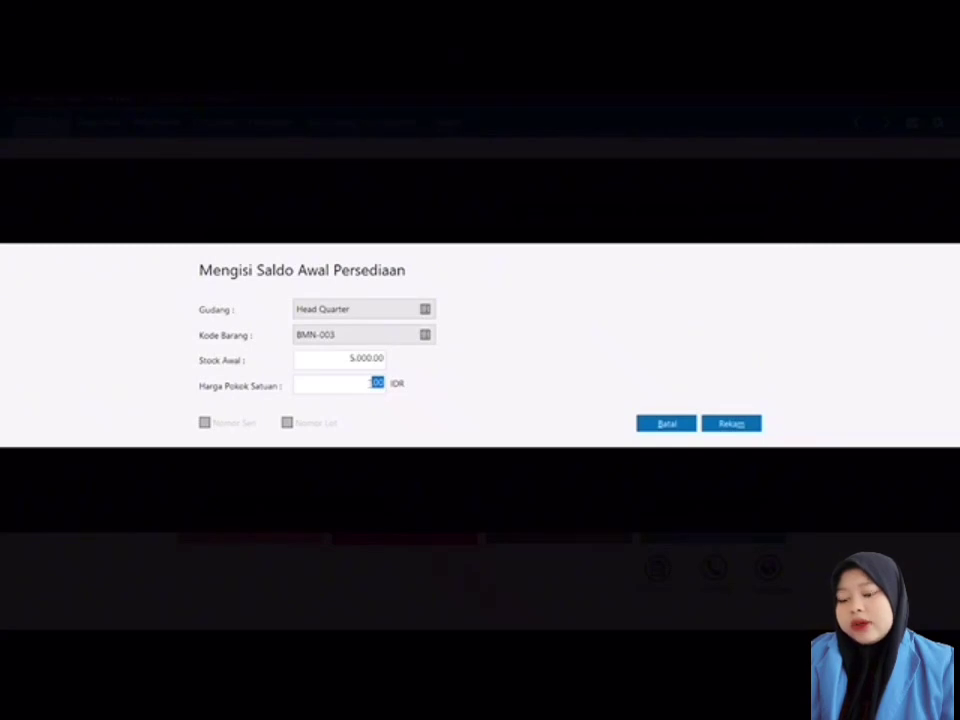
pyautogui.write('2500')
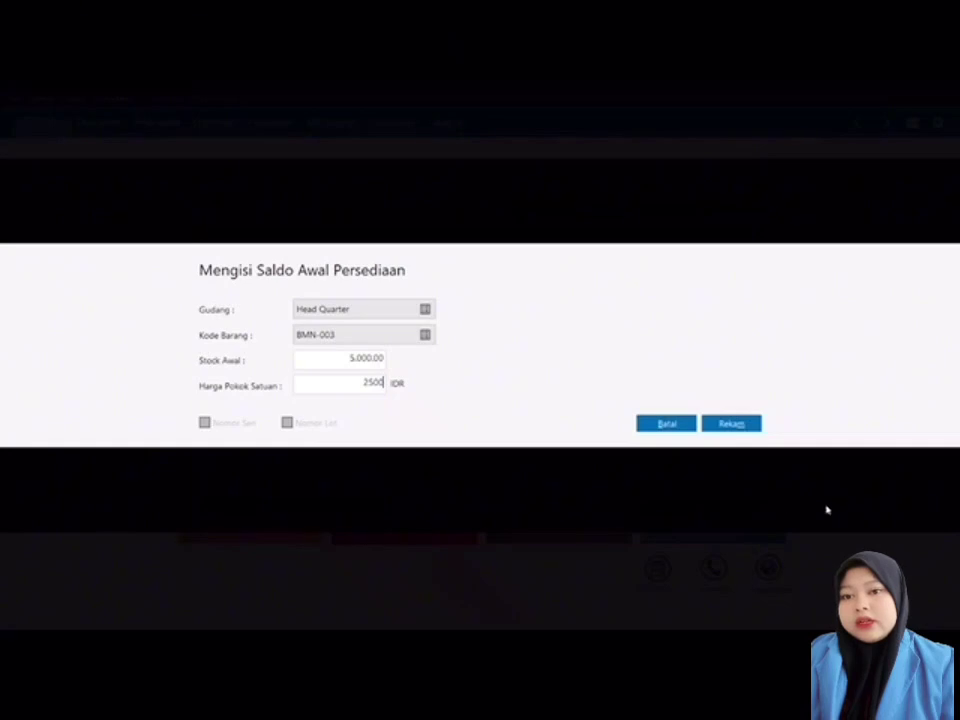
pyautogui.click(735, 424)
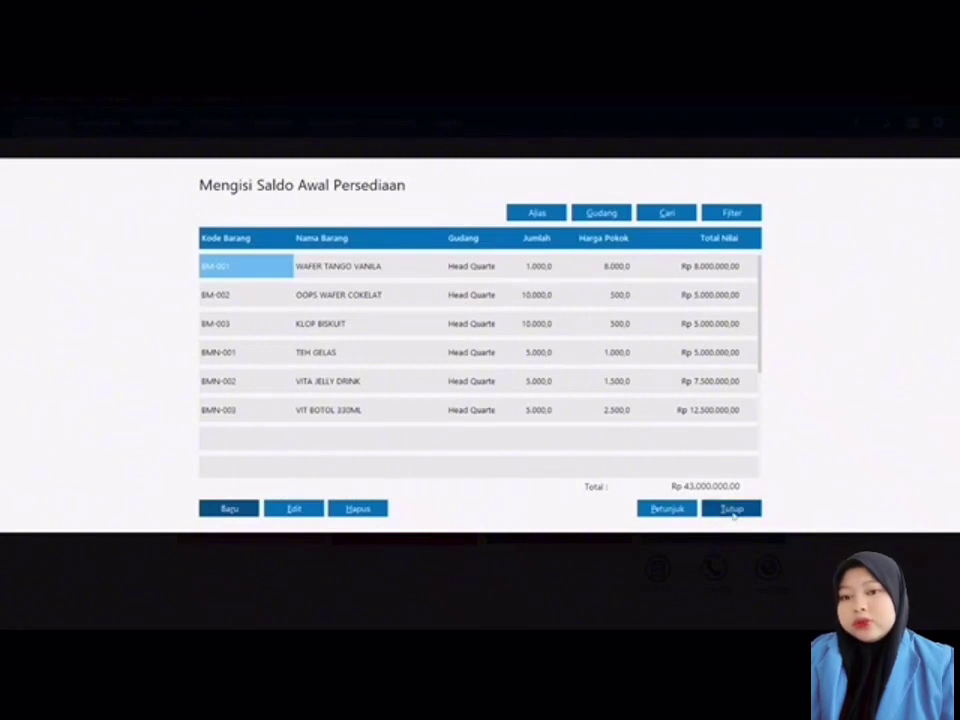
# Step: Close the inventory list, accept the ending-balance recalculation, and switch to Kas & Bank
pyautogui.click(736, 511)
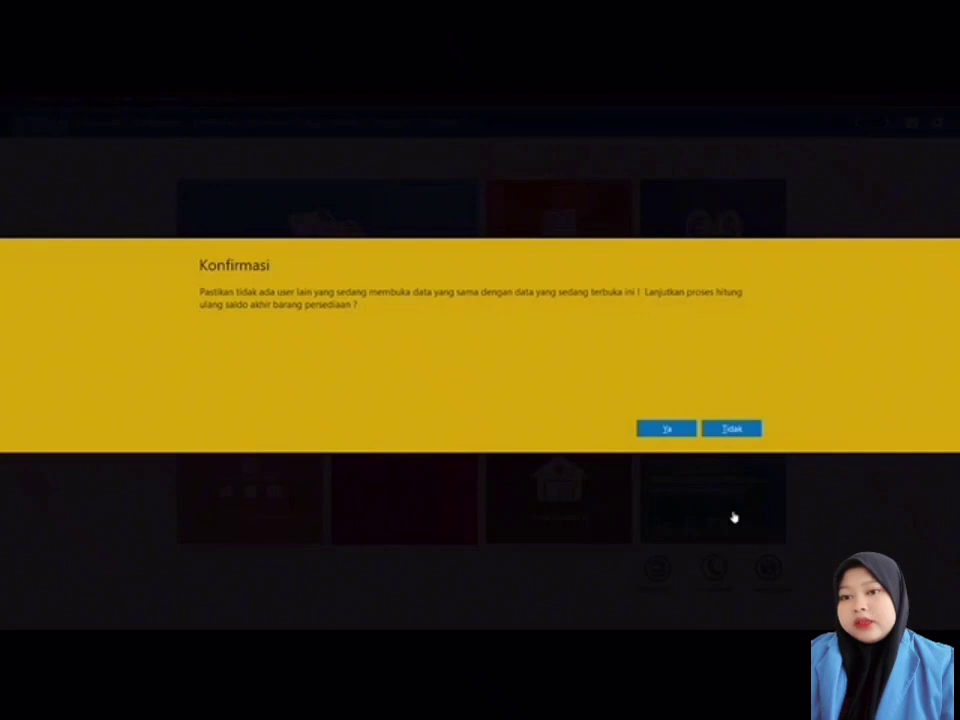
pyautogui.click(666, 429)
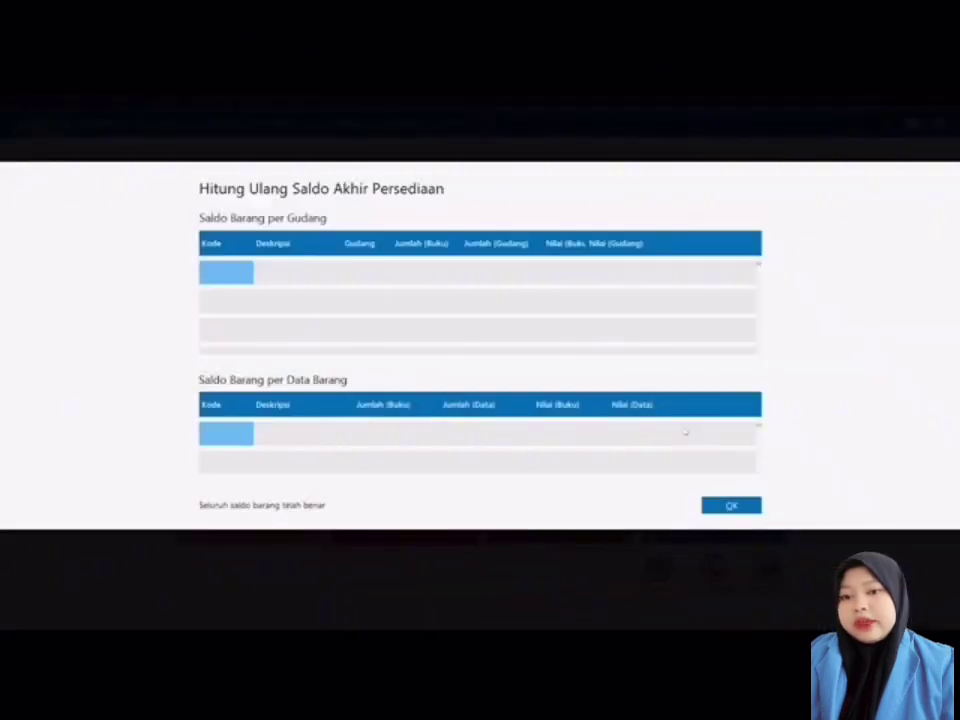
pyautogui.click(745, 506)
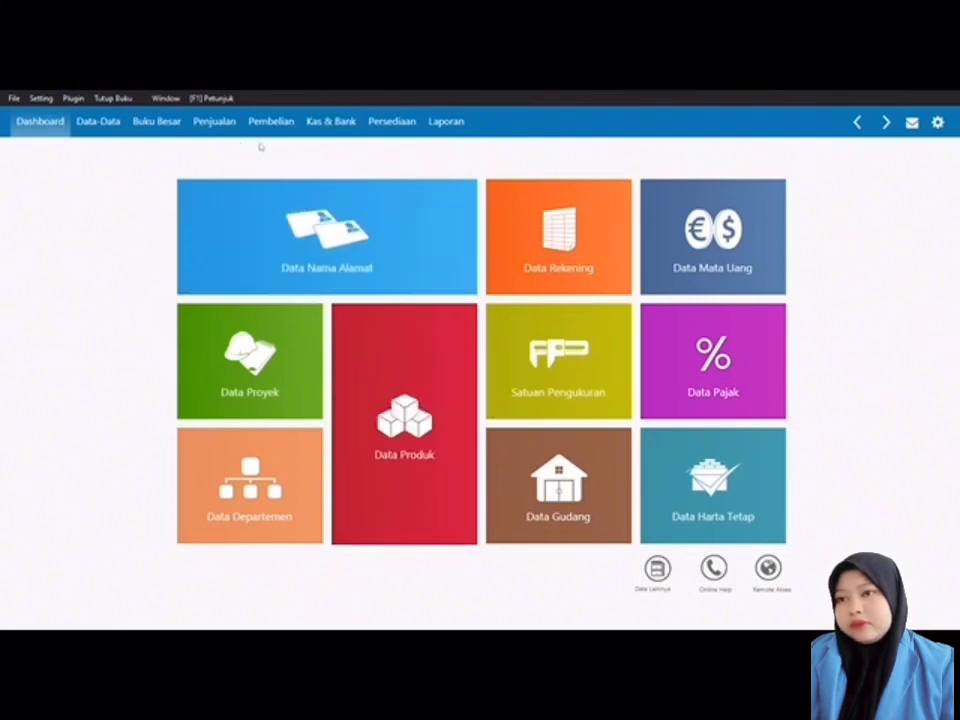
pyautogui.click(337, 129)
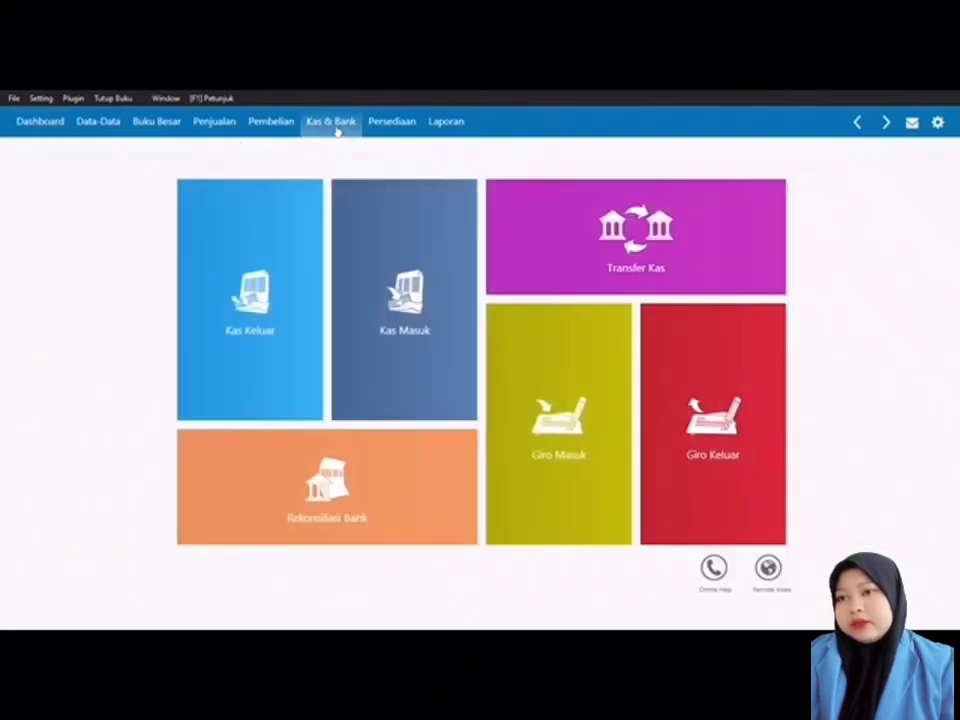
# Step: Start a new Kas Keluar (cash-out) transaction
pyautogui.moveTo(270, 248)
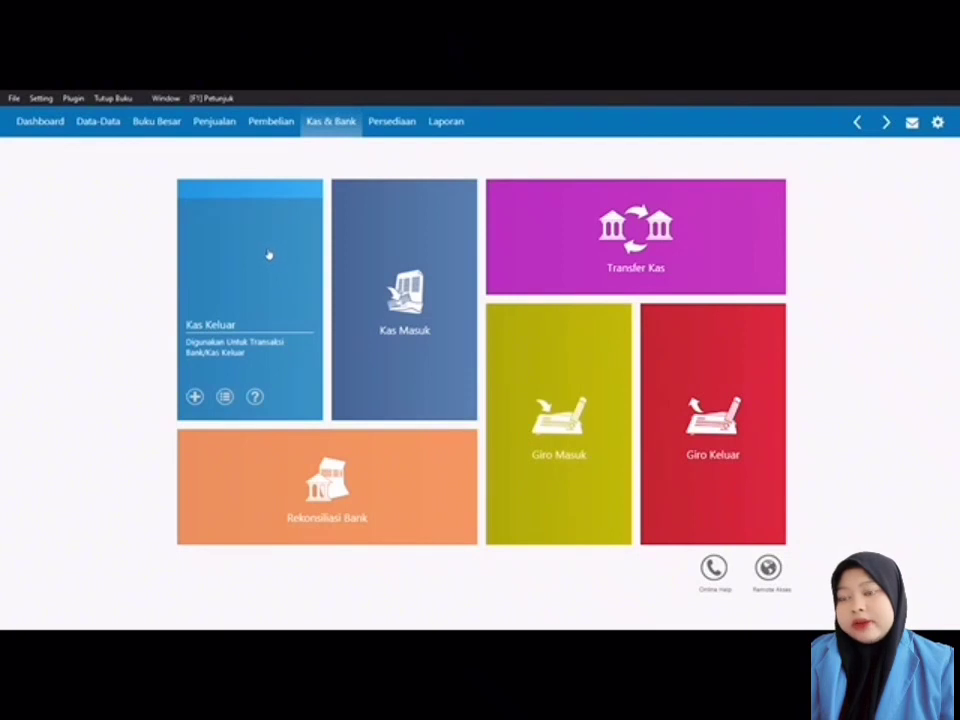
pyautogui.click(265, 248)
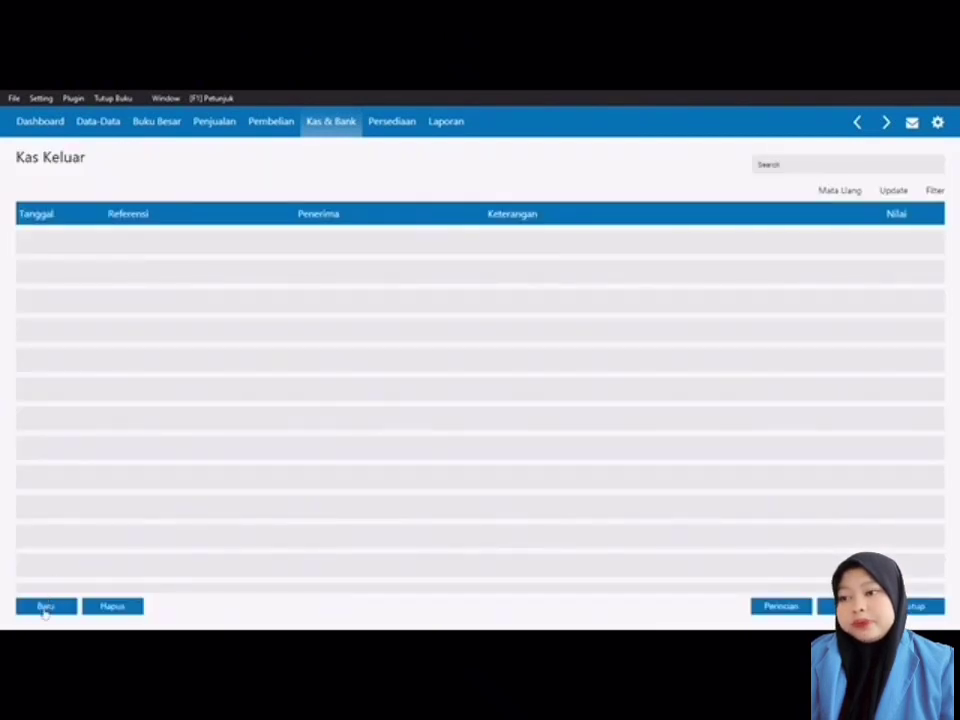
pyautogui.click(46, 607)
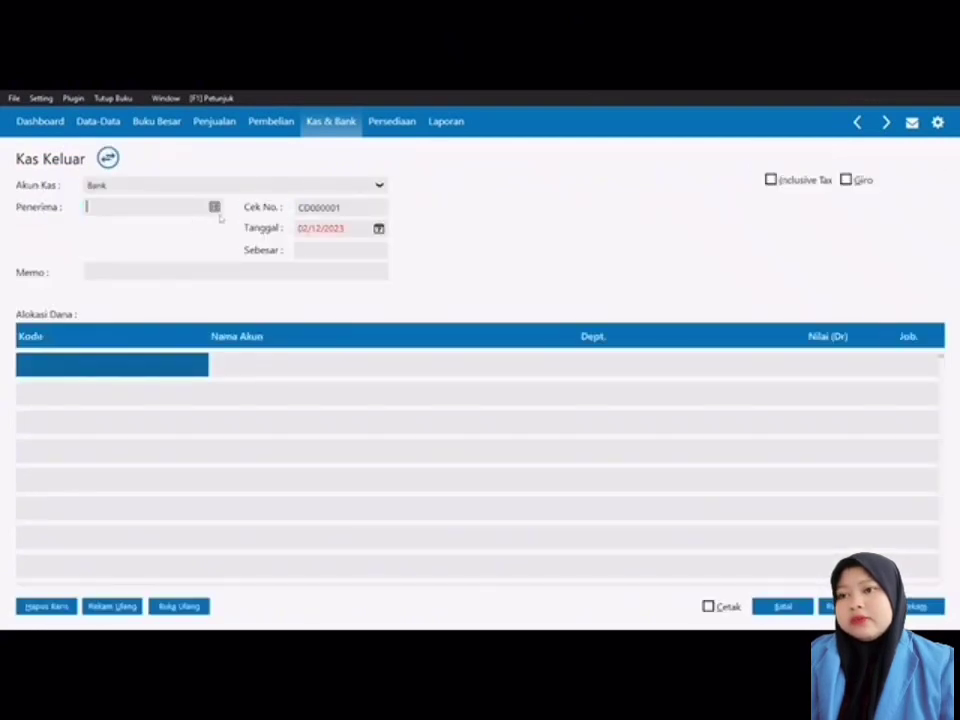
# Step: Add a new recipient in Data Nama with type Others and begin replacing its ID
pyautogui.click(214, 207)
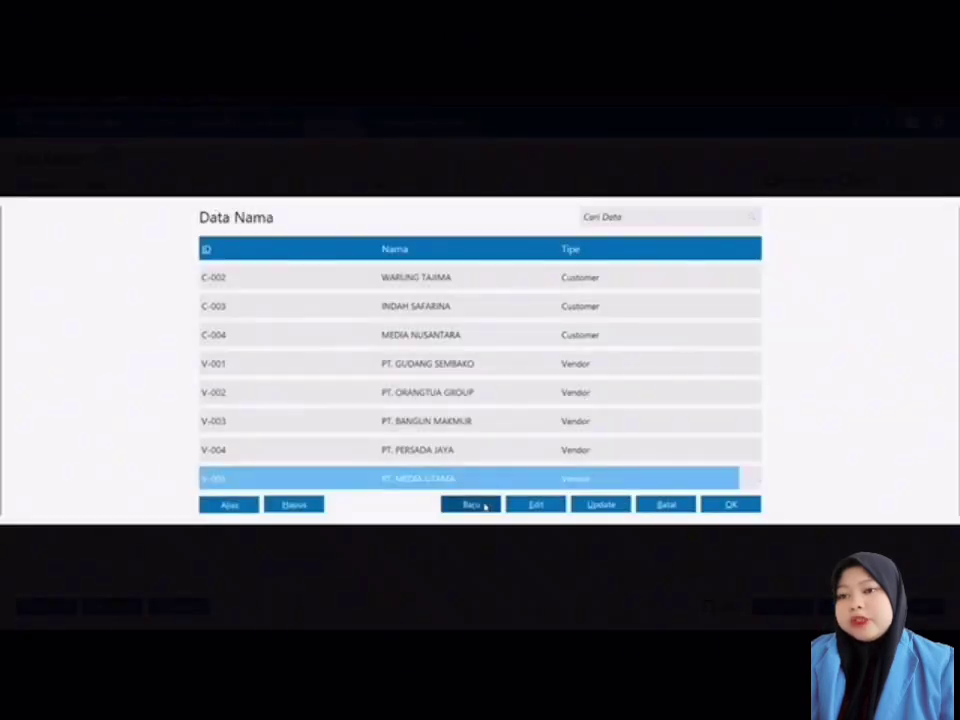
pyautogui.click(470, 505)
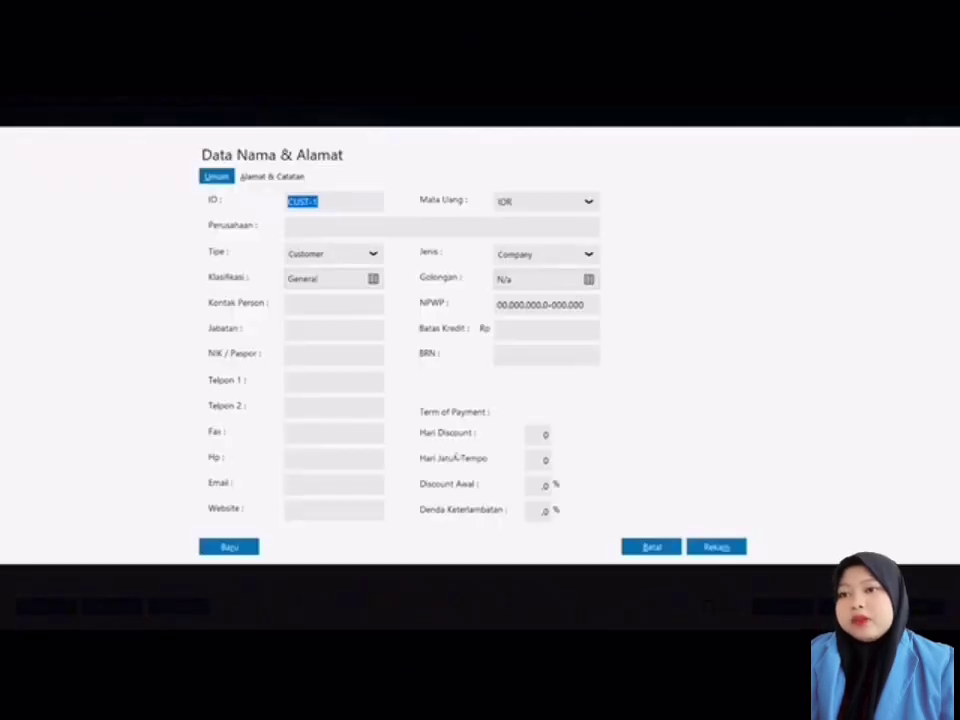
pyautogui.click(373, 255)
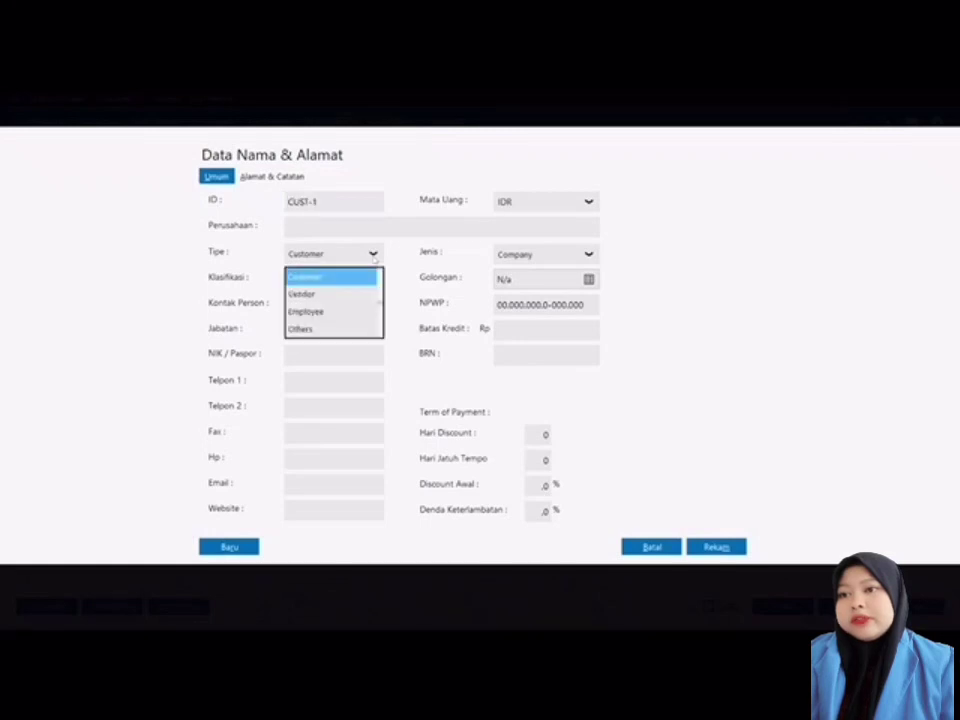
pyautogui.click(336, 329)
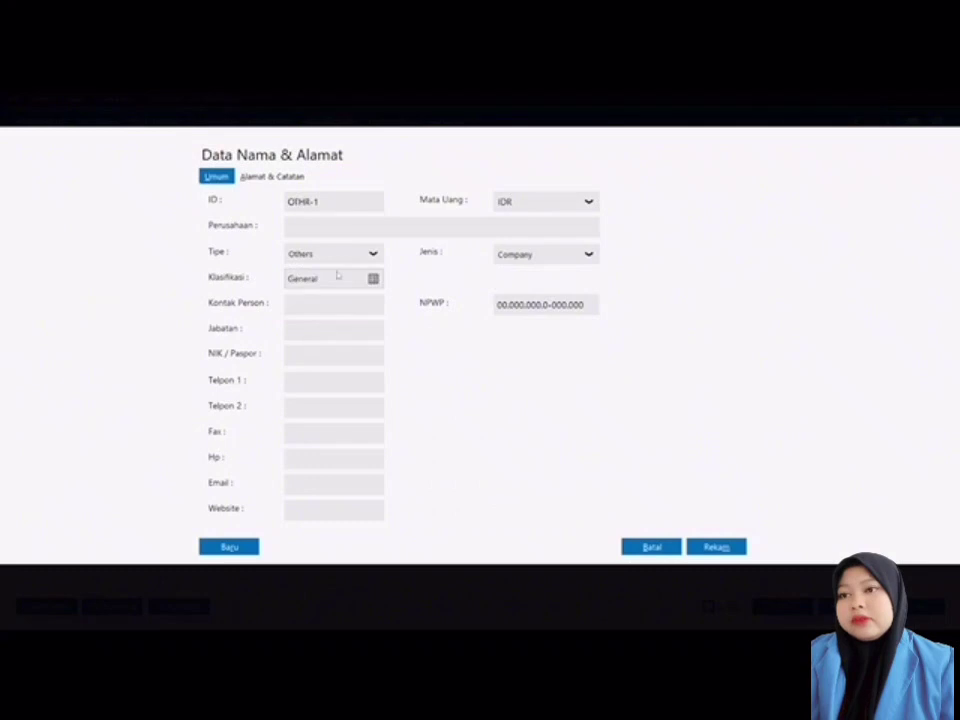
pyautogui.click(324, 205)
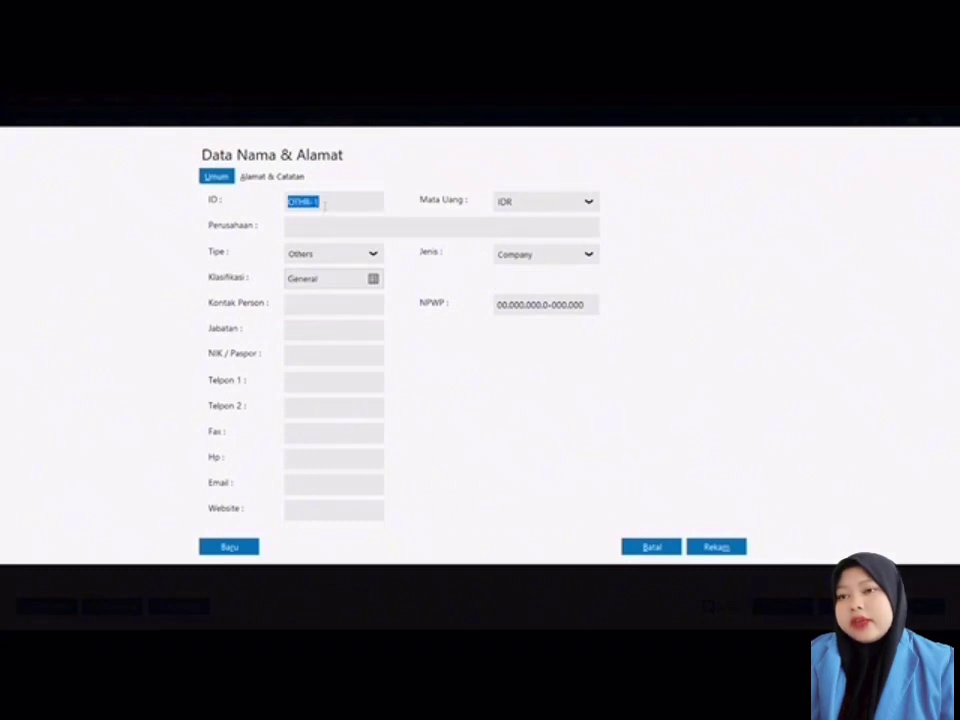
pyautogui.press('BackSpace')
pyautogui.write('C-')
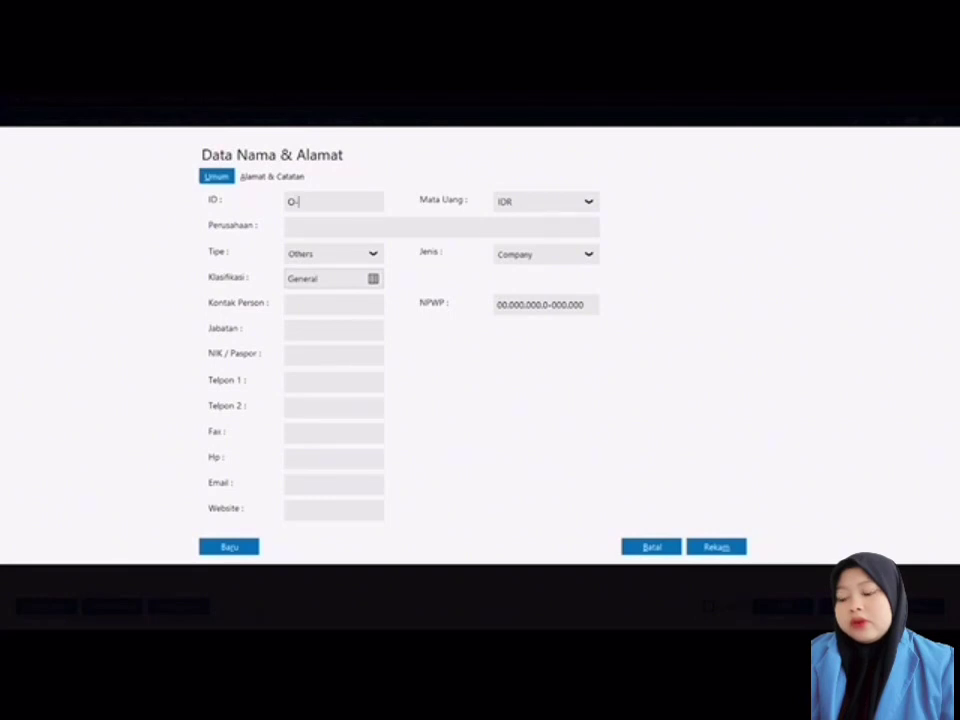
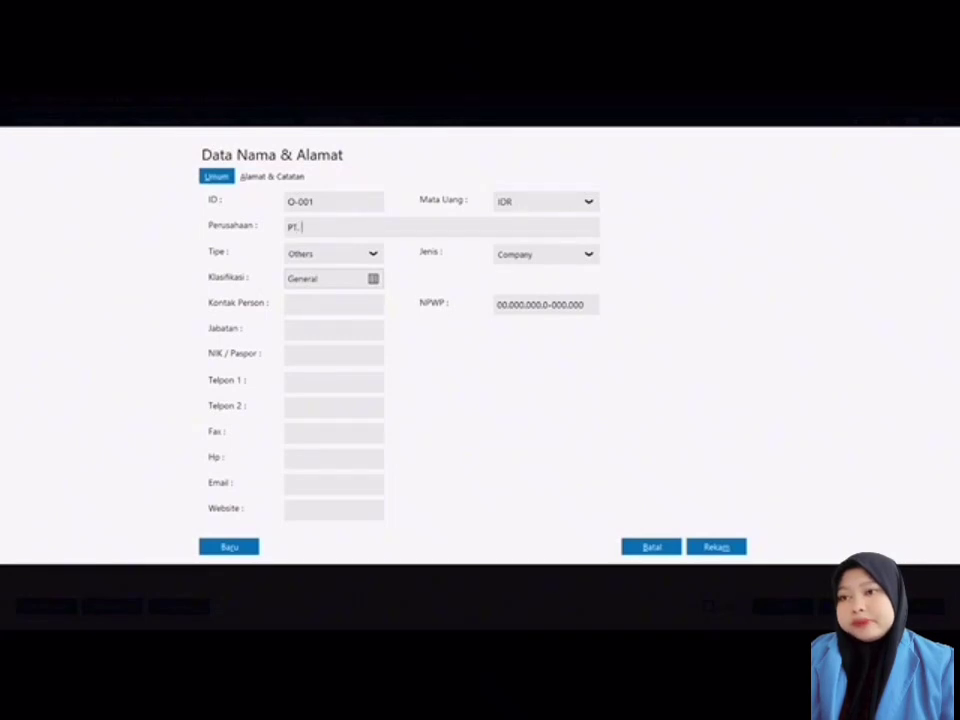
# Step: Save PT. INDAH PROPERTY as new Others contact O-001 and choose it as the cash-out recipient
pyautogui.write('NDAH PRO')
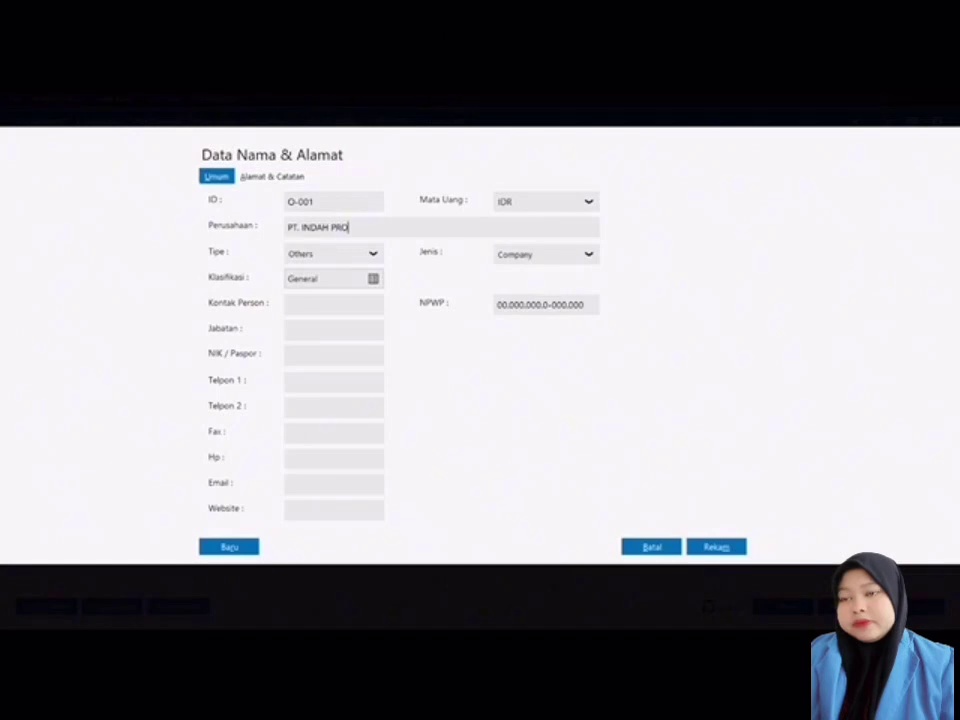
pyautogui.write('PERTY')
pyautogui.click(729, 547)
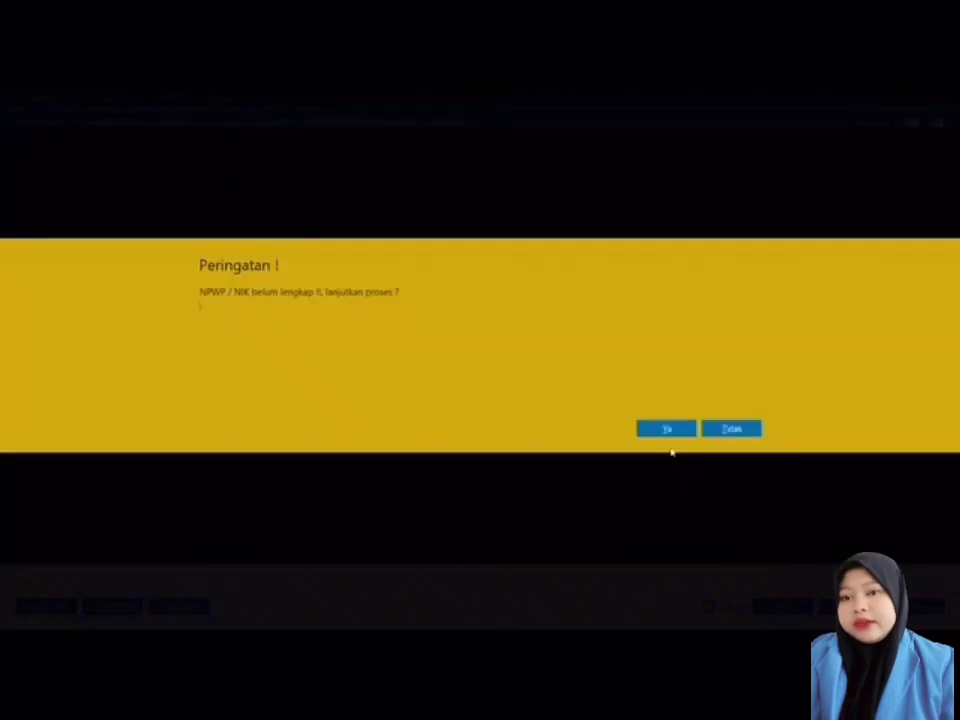
pyautogui.click(668, 429)
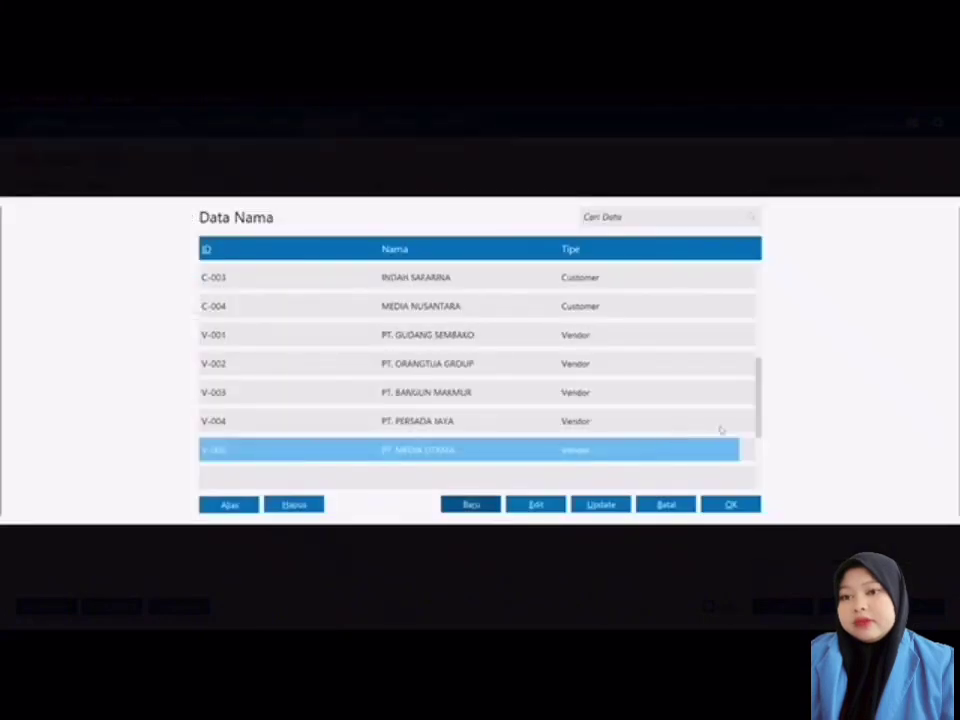
pyautogui.moveTo(759, 425); pyautogui.dragTo(767, 476)
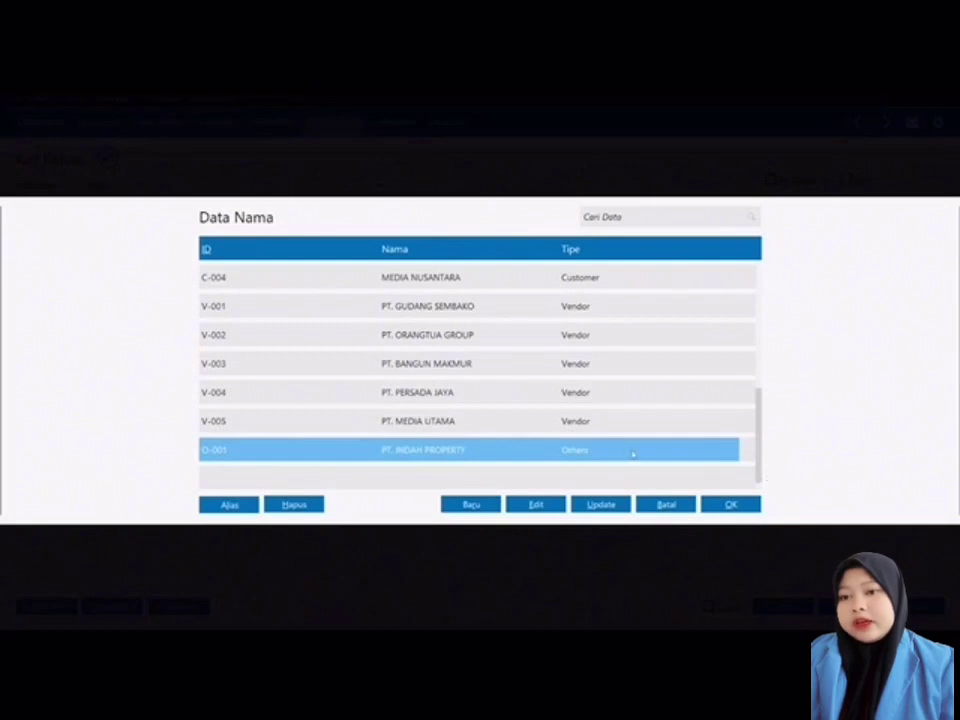
pyautogui.doubleClick(632, 454)
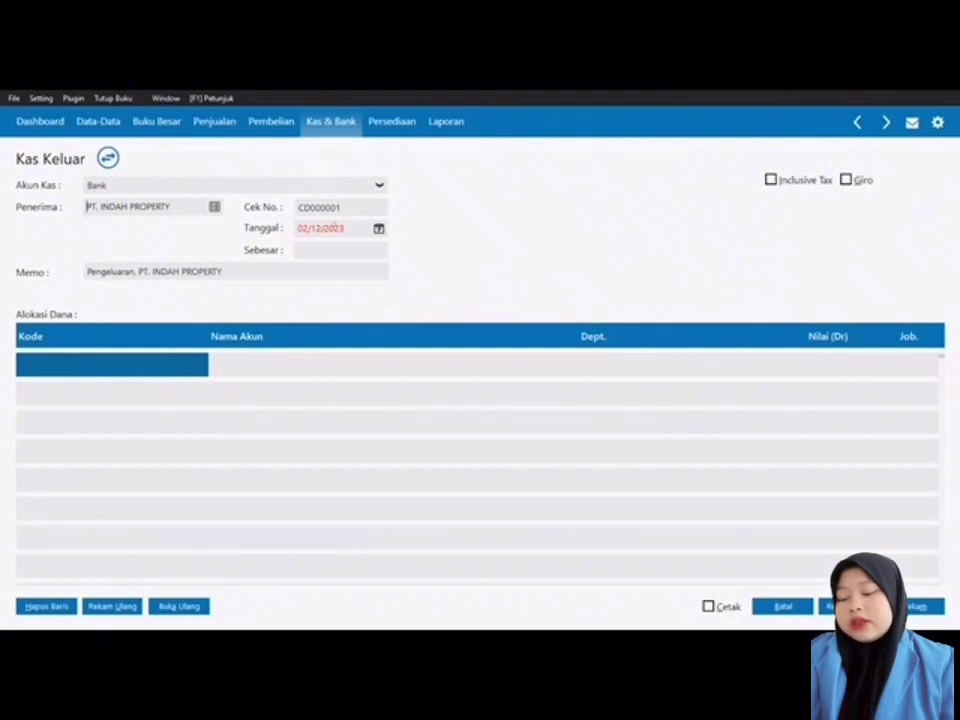
# Step: Date the disbursement 01/01/2018 and bring up the account list for the first allocation line
pyautogui.click(330, 228)
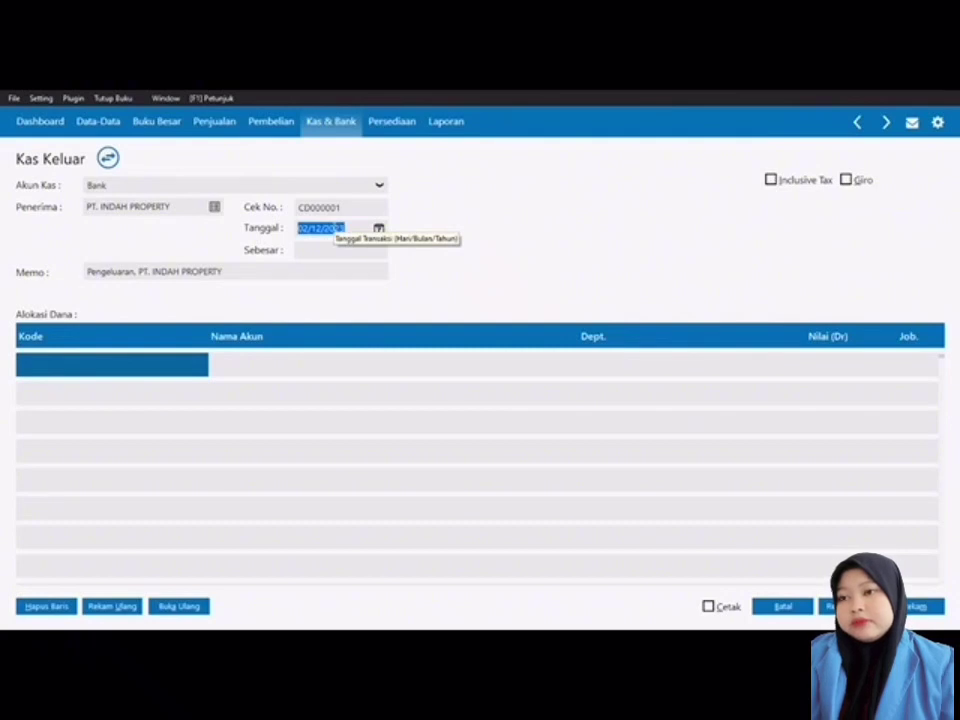
pyautogui.write('01/0')
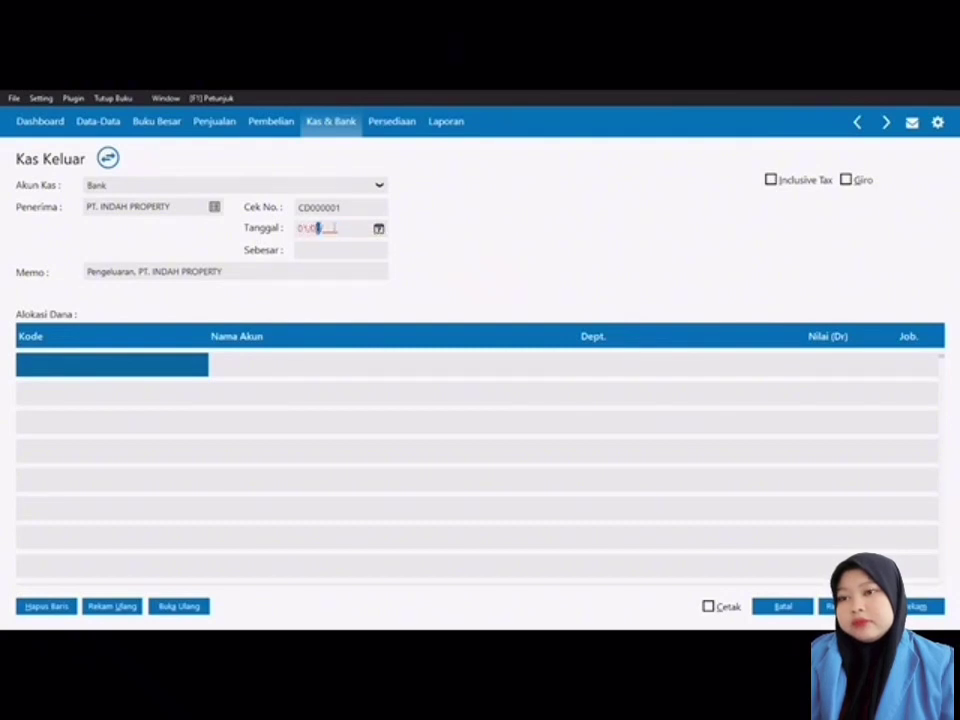
pyautogui.write('1/2')
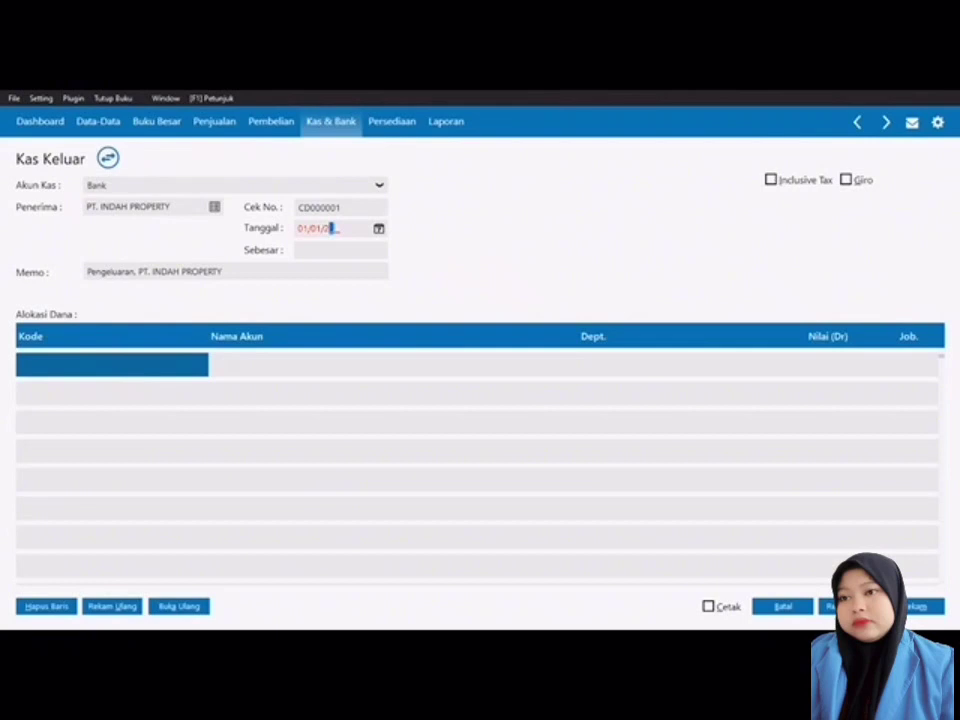
pyautogui.write('0')
pyautogui.write('2')
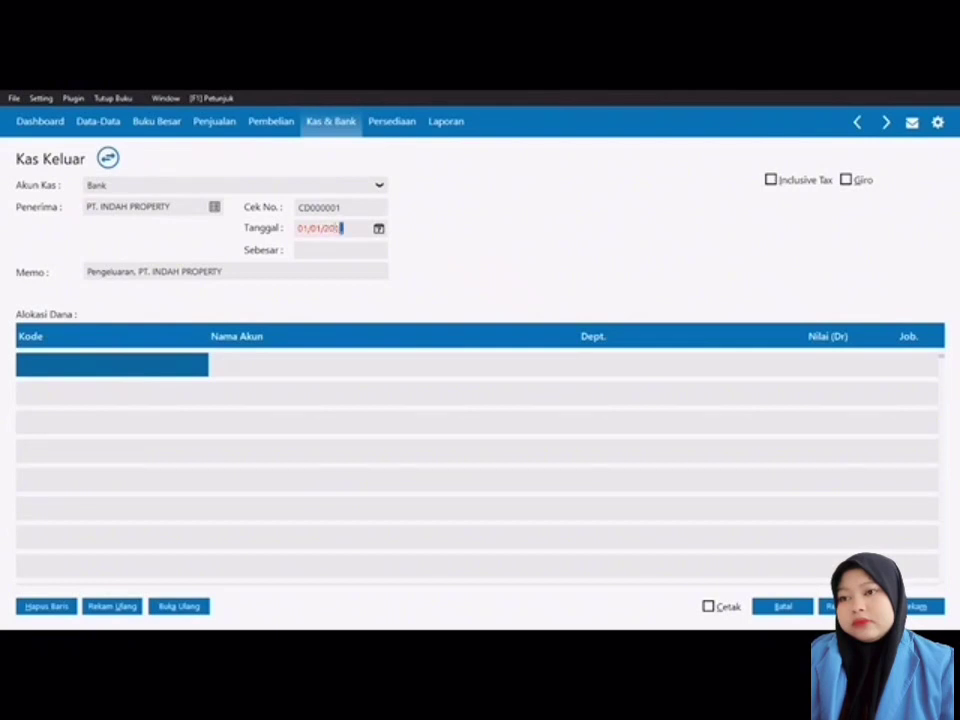
pyautogui.click(148, 364)
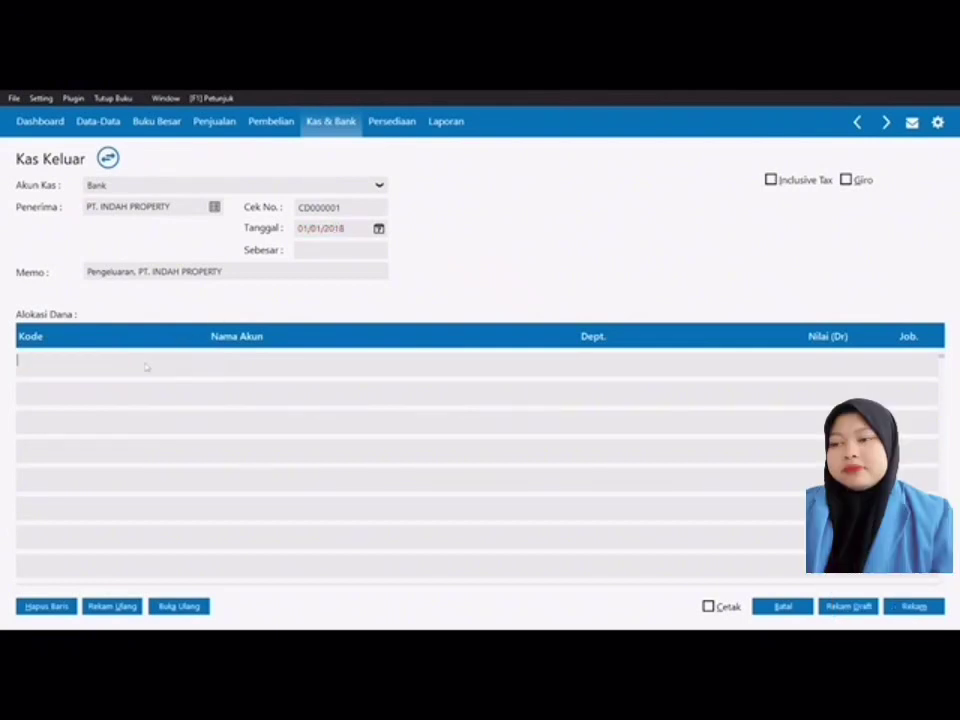
pyautogui.doubleClick(56, 368)
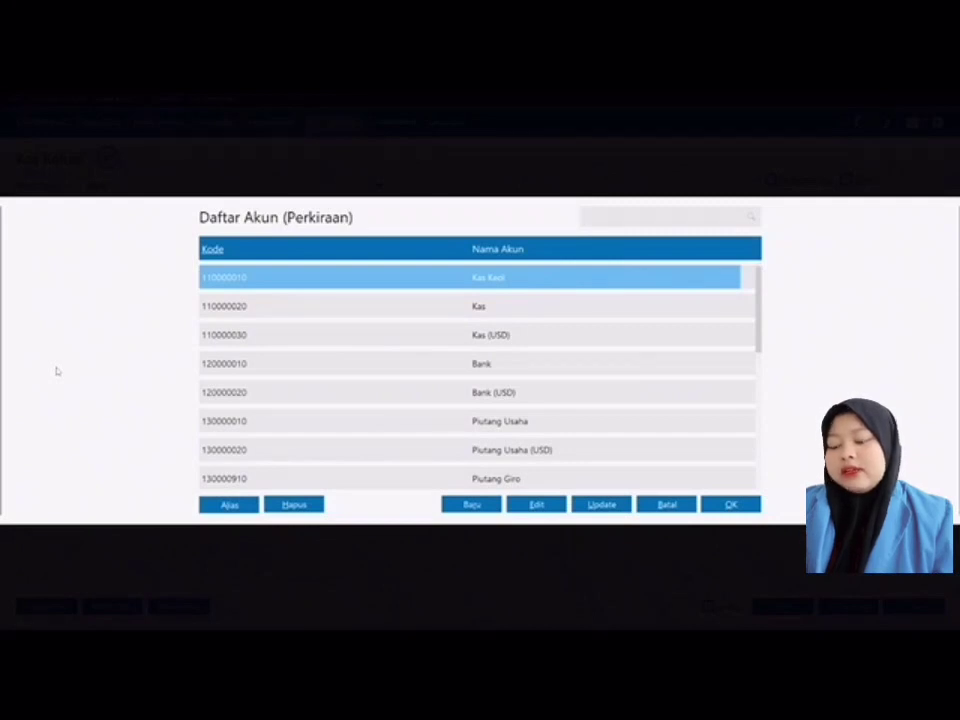
# Step: Select account 150000310 Sewa Dibayar di Muka for the first allocation line
pyautogui.press('Down')
pyautogui.press('Down')
pyautogui.press('Down')
pyautogui.press('Down')
pyautogui.press('Down')
pyautogui.press('Down')
pyautogui.press('Down')
pyautogui.press('Down')
pyautogui.press('Down')
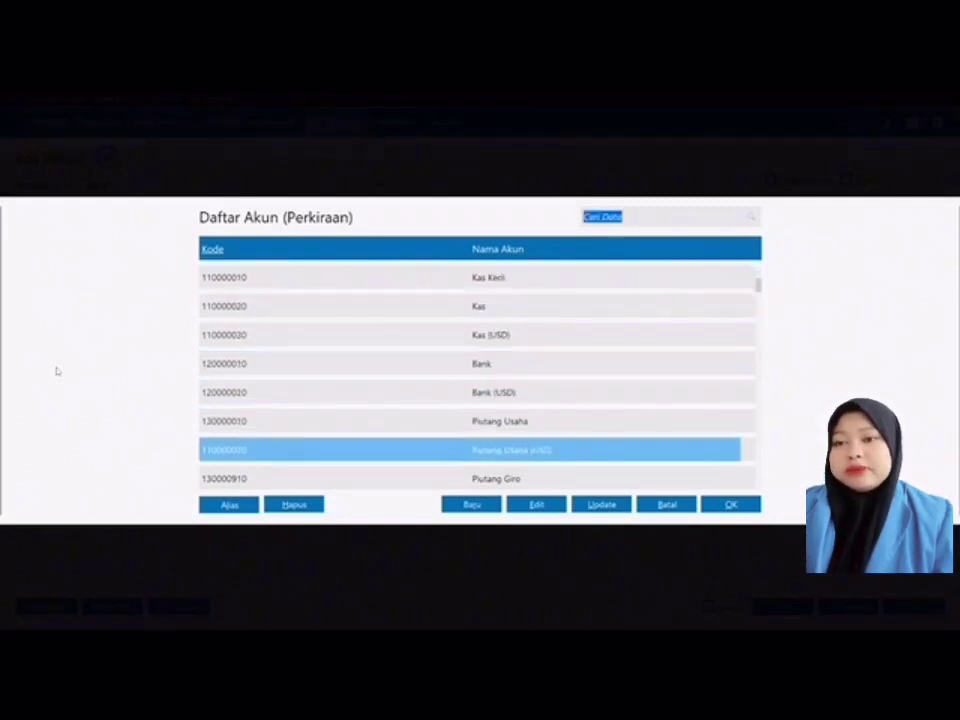
pyautogui.press('Down')
pyautogui.press('Down')
pyautogui.press('Down')
pyautogui.press('Down')
pyautogui.press('Down')
pyautogui.press('Down')
pyautogui.press('Down')
pyautogui.press('Down')
pyautogui.press('Down')
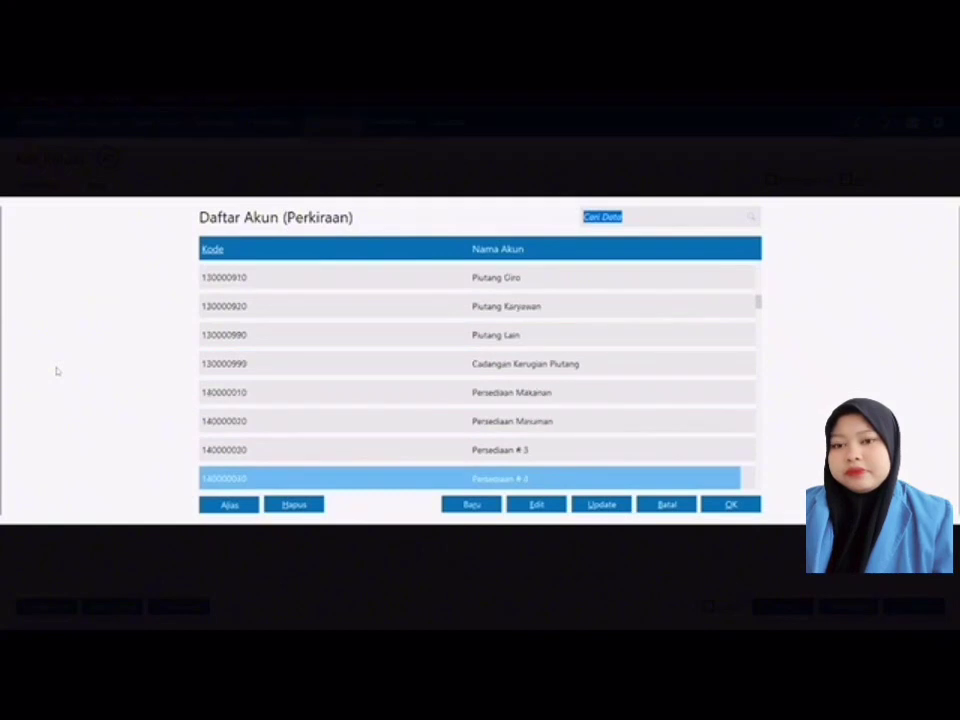
pyautogui.press('Down')
pyautogui.press('Down')
pyautogui.press('Down')
pyautogui.press('Down')
pyautogui.press('Down')
pyautogui.press('Down')
pyautogui.press('Down')
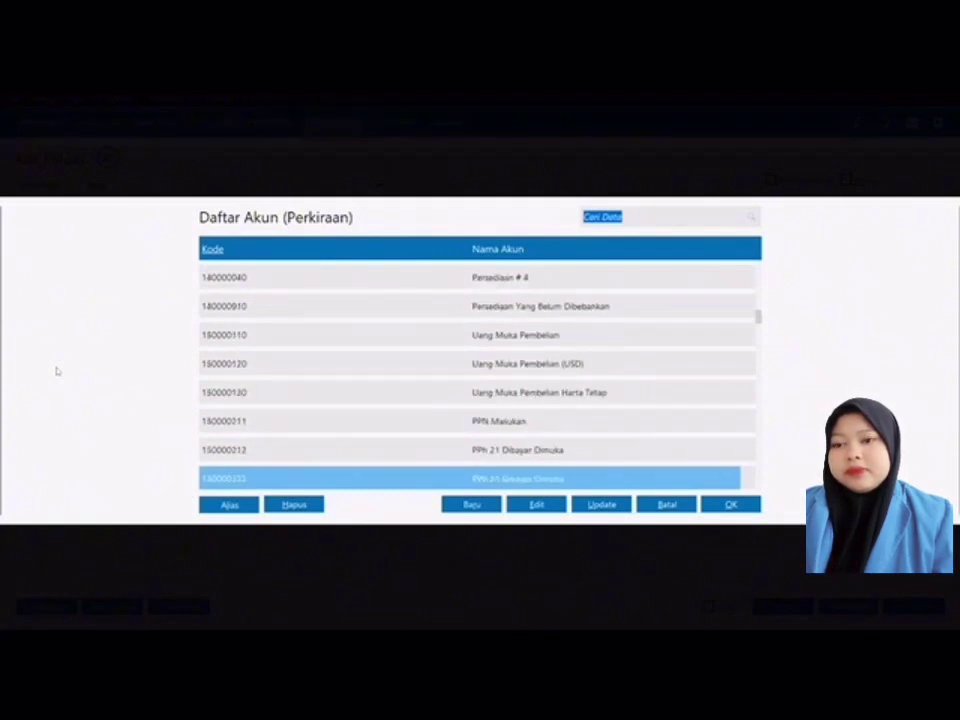
pyautogui.press('Down')
pyautogui.press('Down')
pyautogui.press('Down')
pyautogui.press('Down')
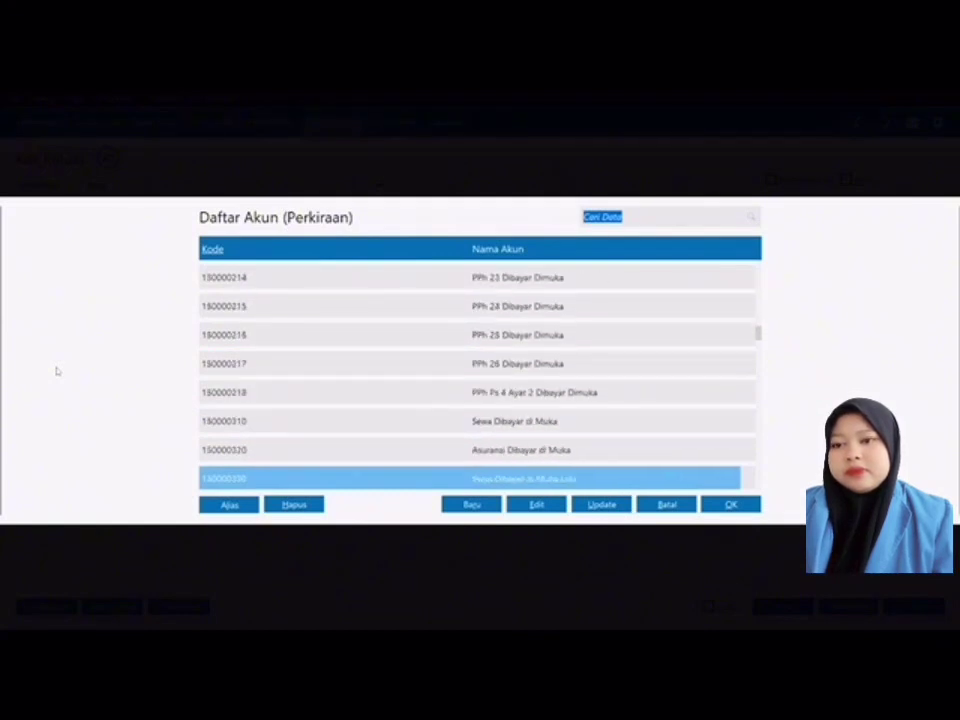
pyautogui.press('Up')
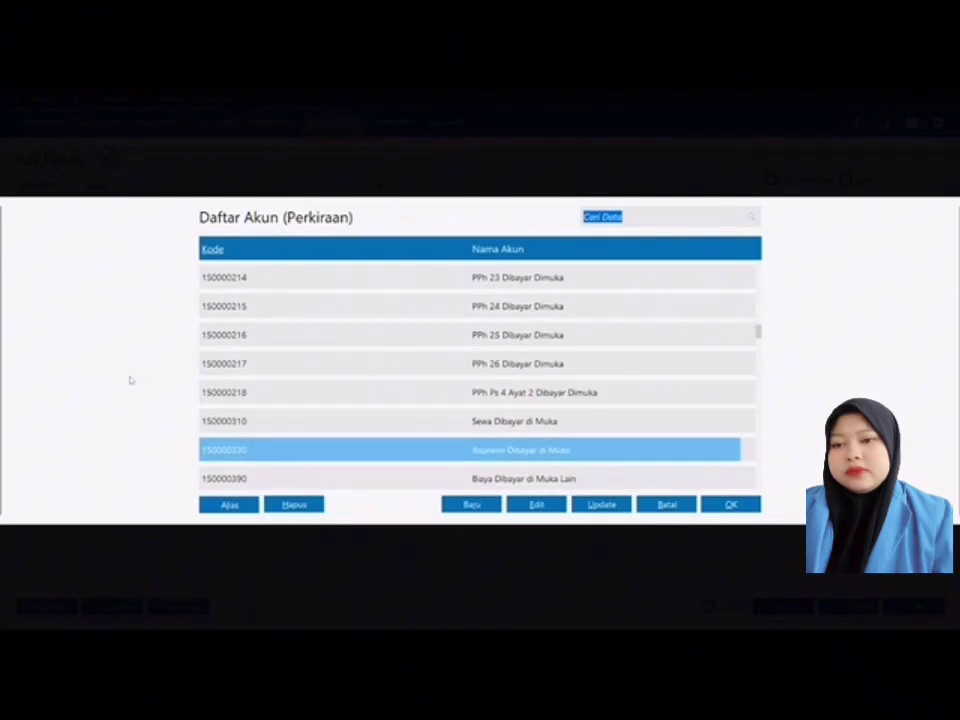
pyautogui.press('Up')
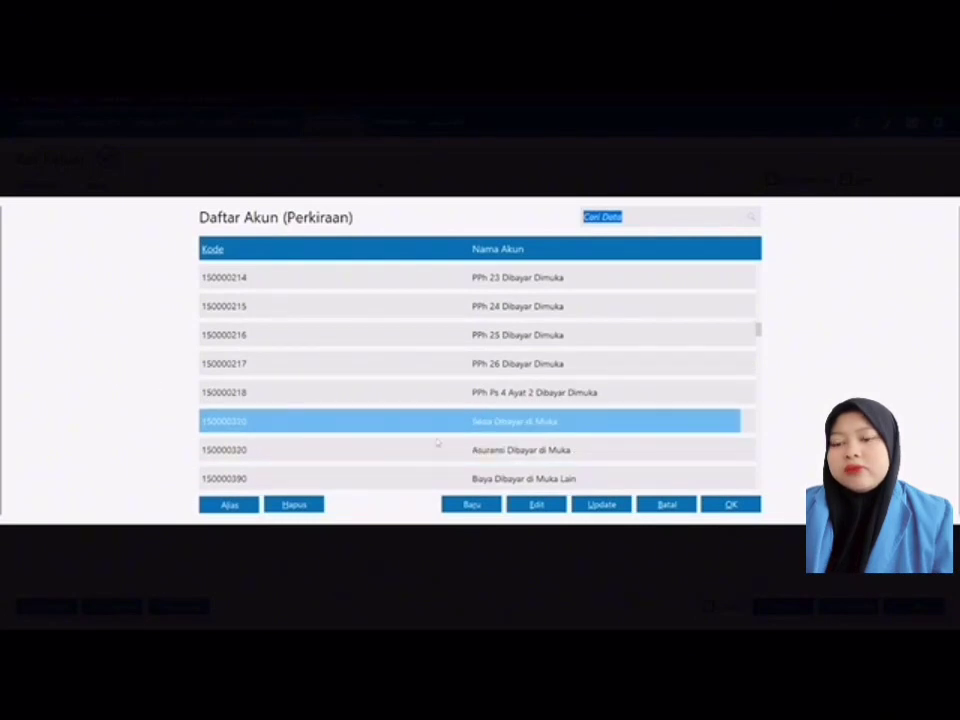
pyautogui.click(731, 505)
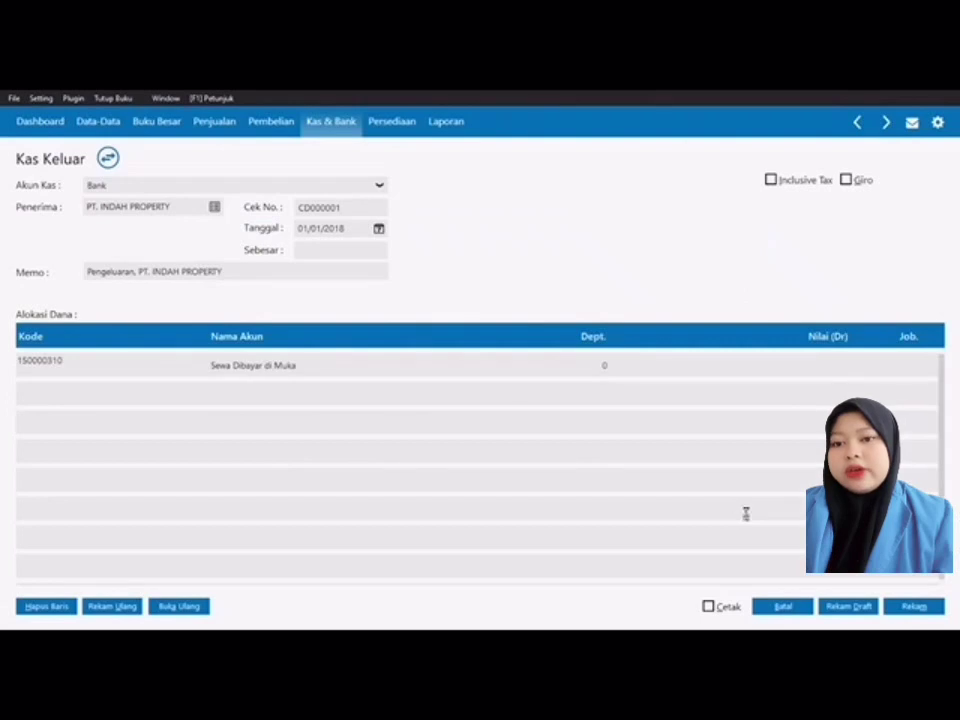
# Step: Enter a debit of Rp 30.000.000 on the prepaid rent line
pyautogui.click(810, 364)
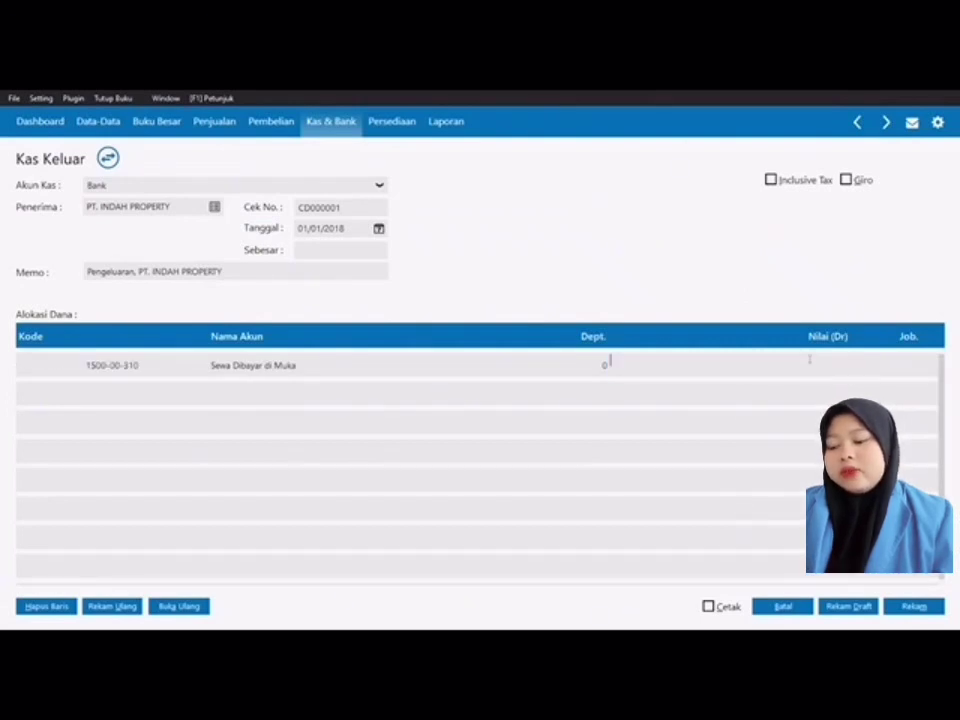
pyautogui.write('30')
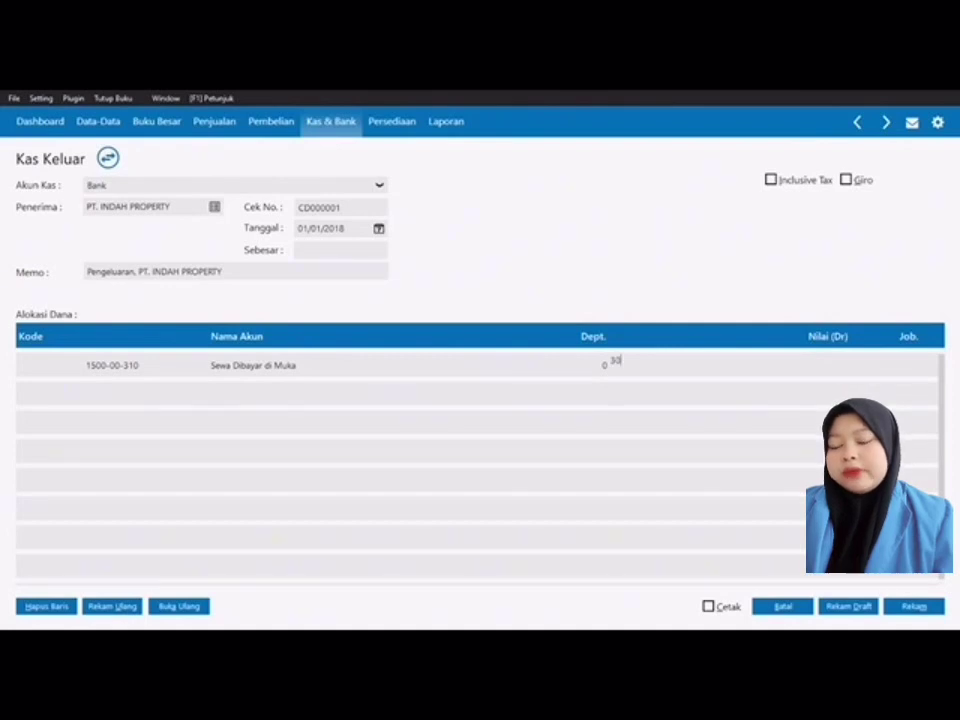
pyautogui.write('00000')
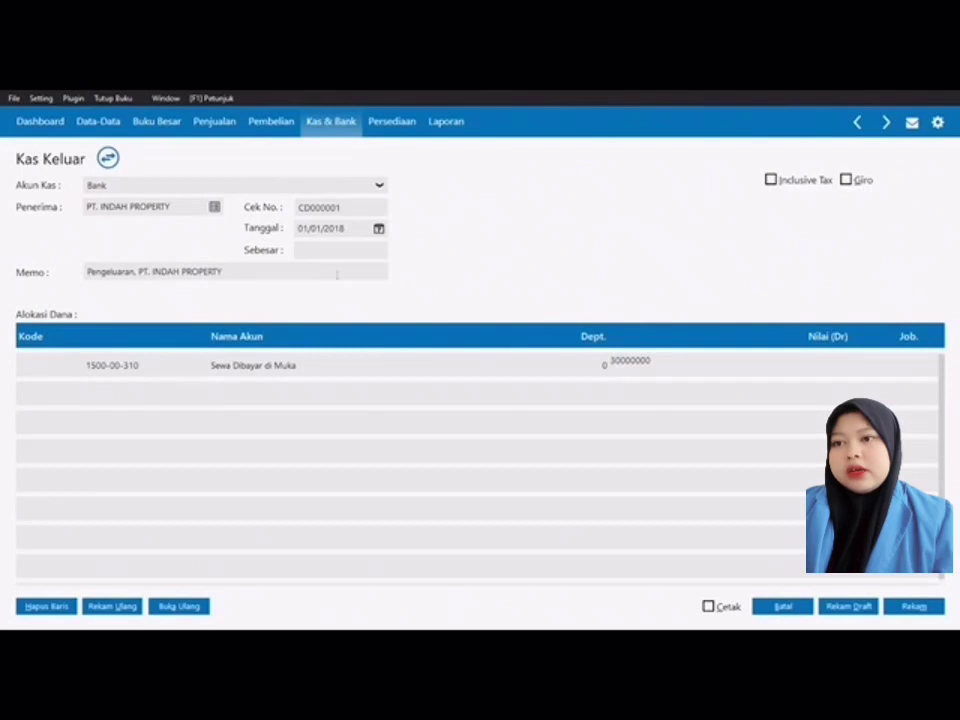
pyautogui.click(328, 251)
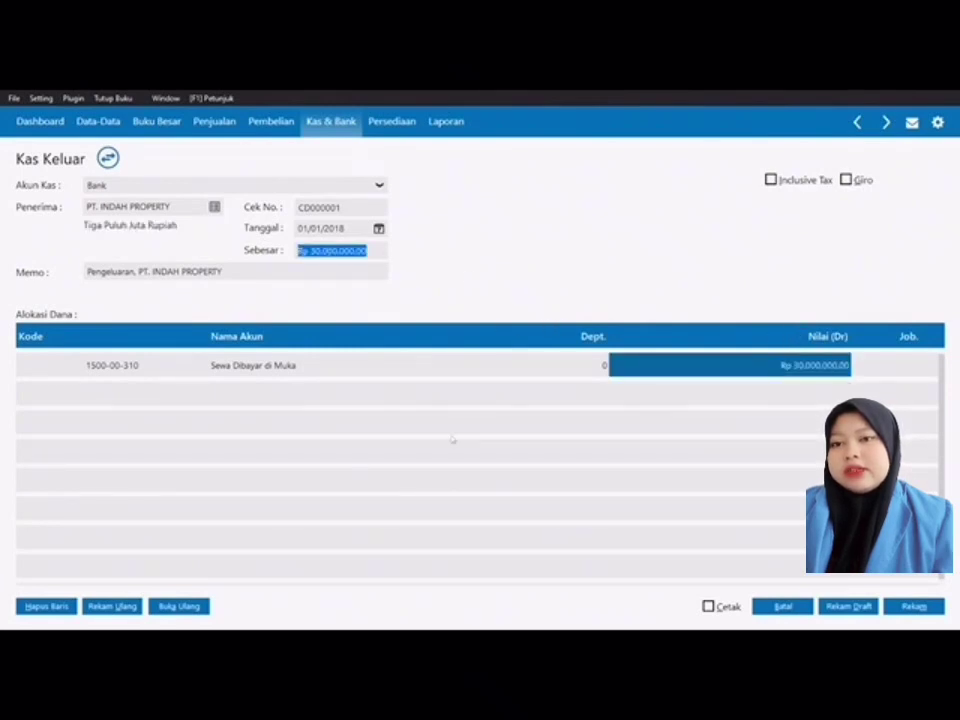
pyautogui.click(894, 370)
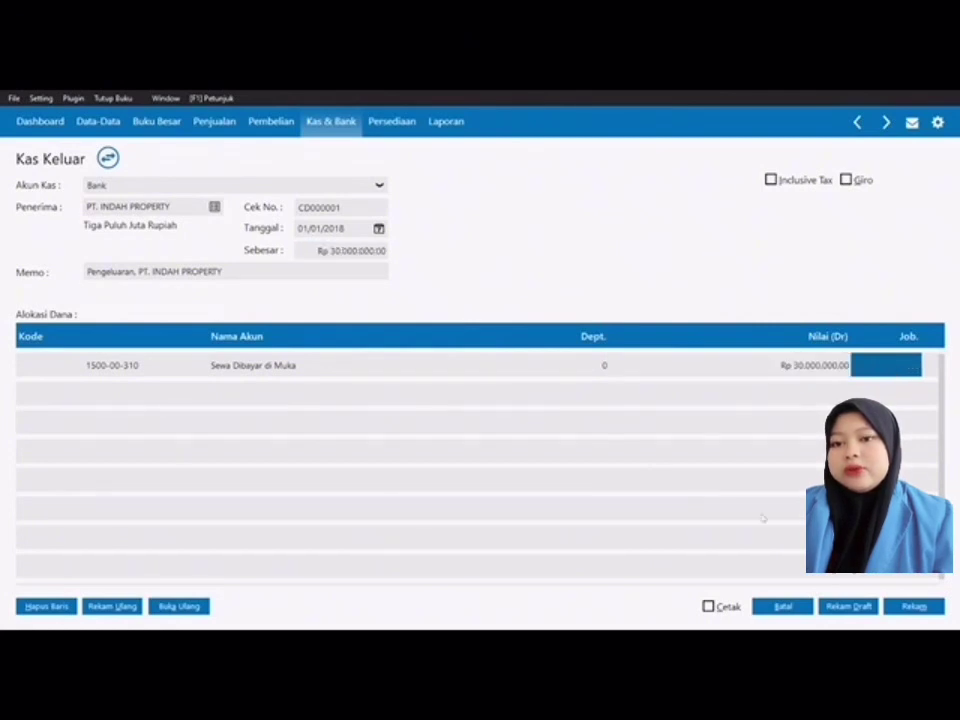
# Step: Save disbursement CD000001 and return to the Kas & Bank menu
pyautogui.click(915, 606)
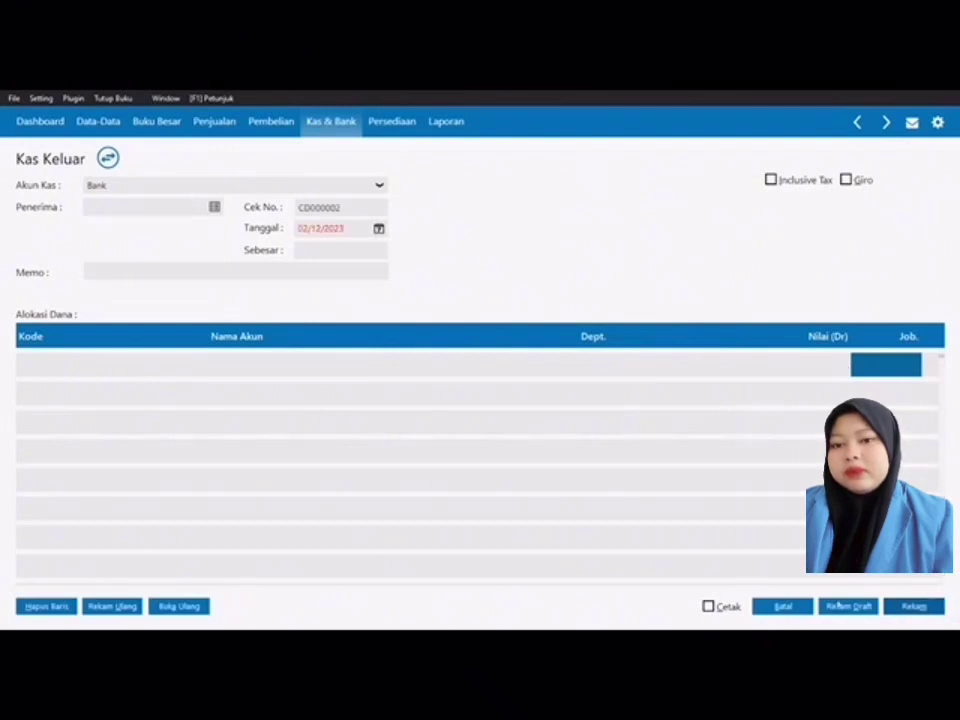
pyautogui.click(782, 607)
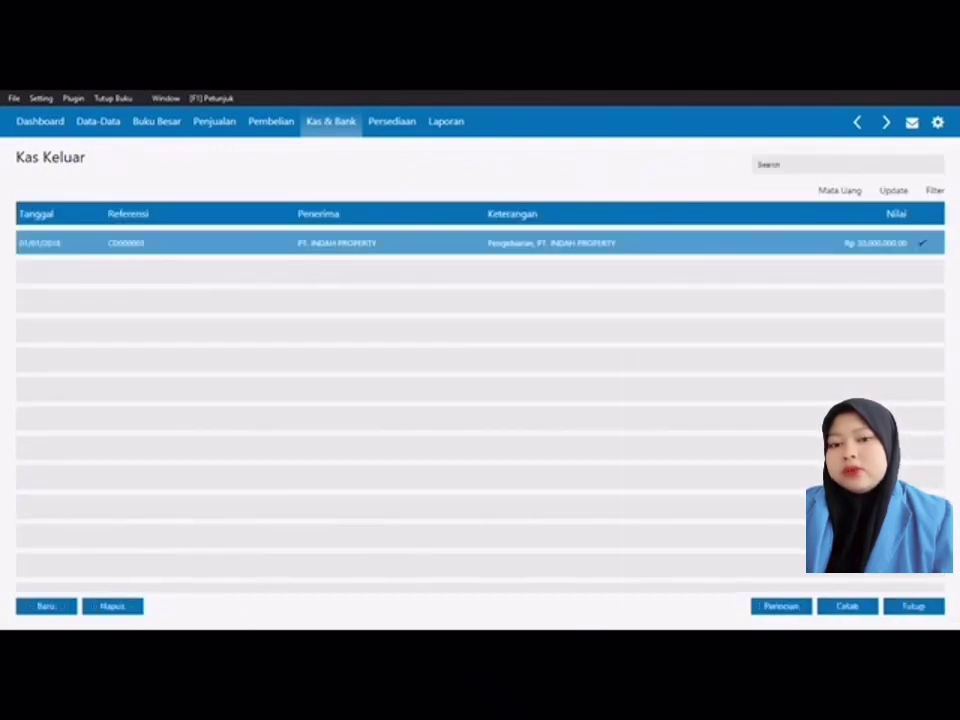
pyautogui.click(915, 606)
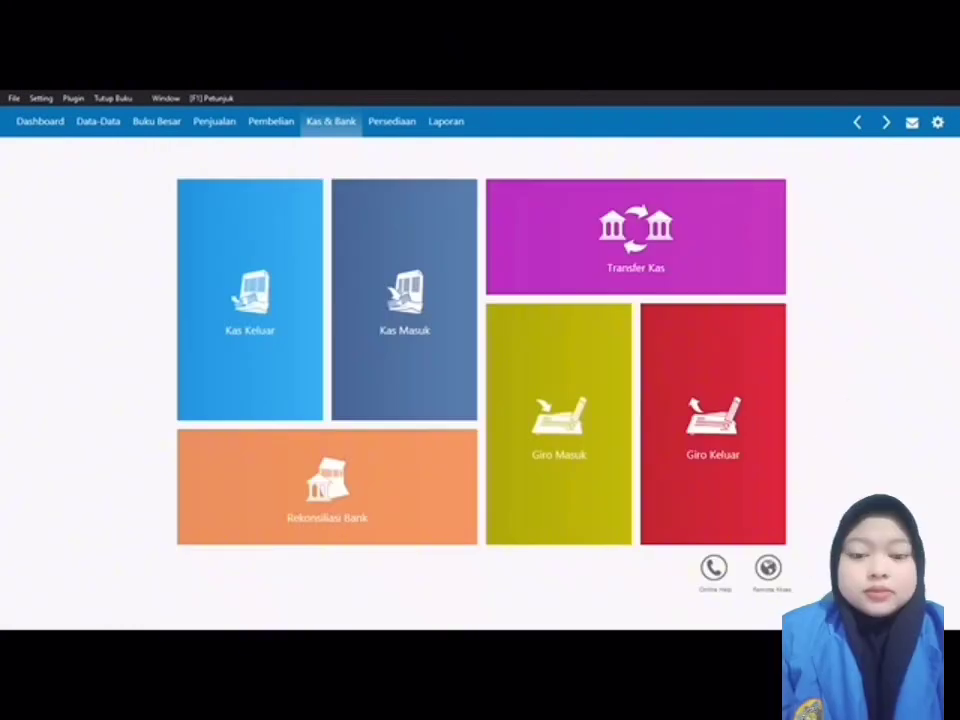
# Step: Go to Pembelian and start a new Invoice Pembelian (Penerimaan Barang) form
pyautogui.moveTo(404, 300)
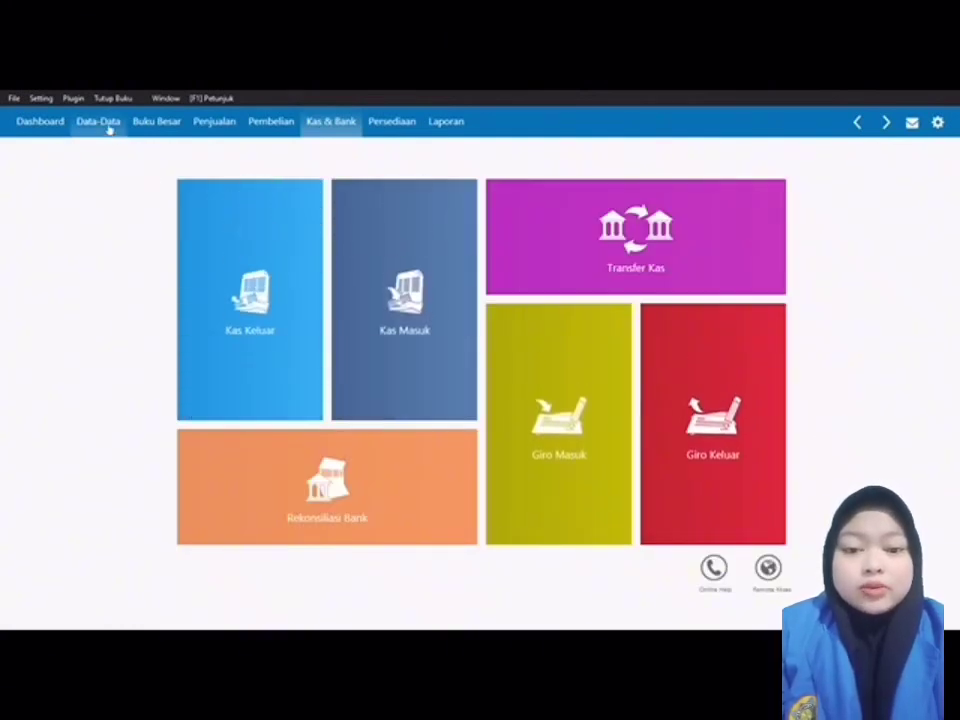
pyautogui.click(109, 128)
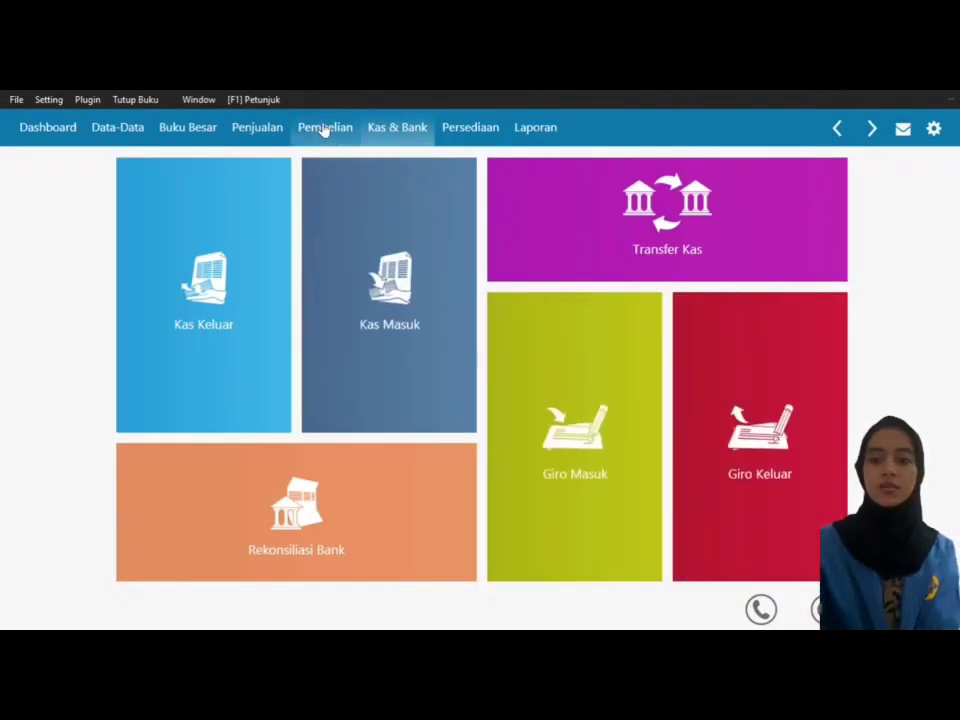
pyautogui.click(323, 129)
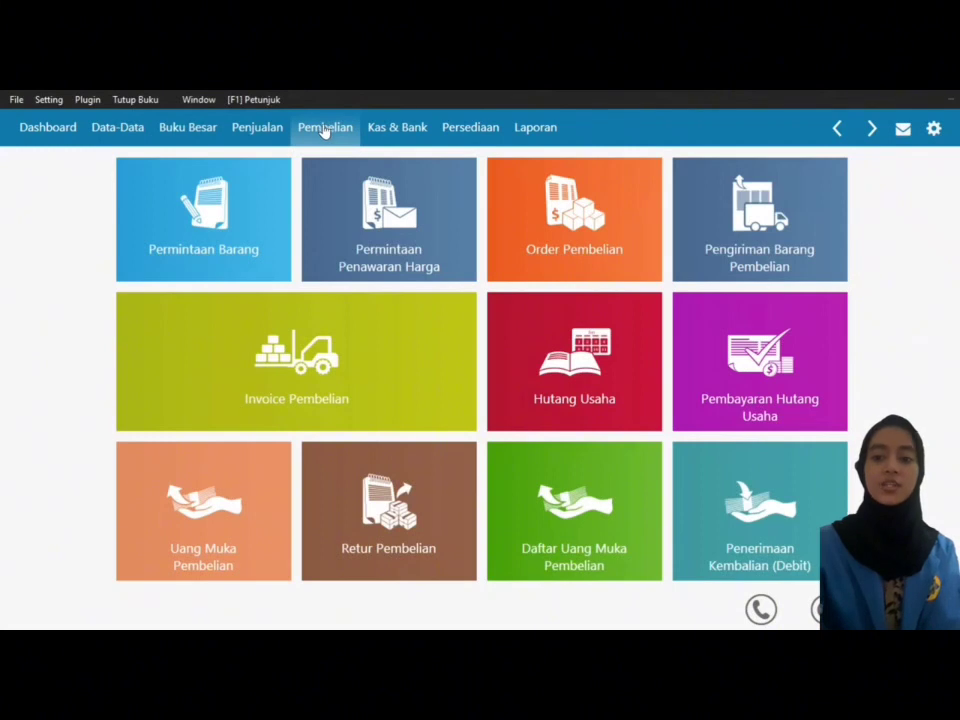
pyautogui.moveTo(319, 364)
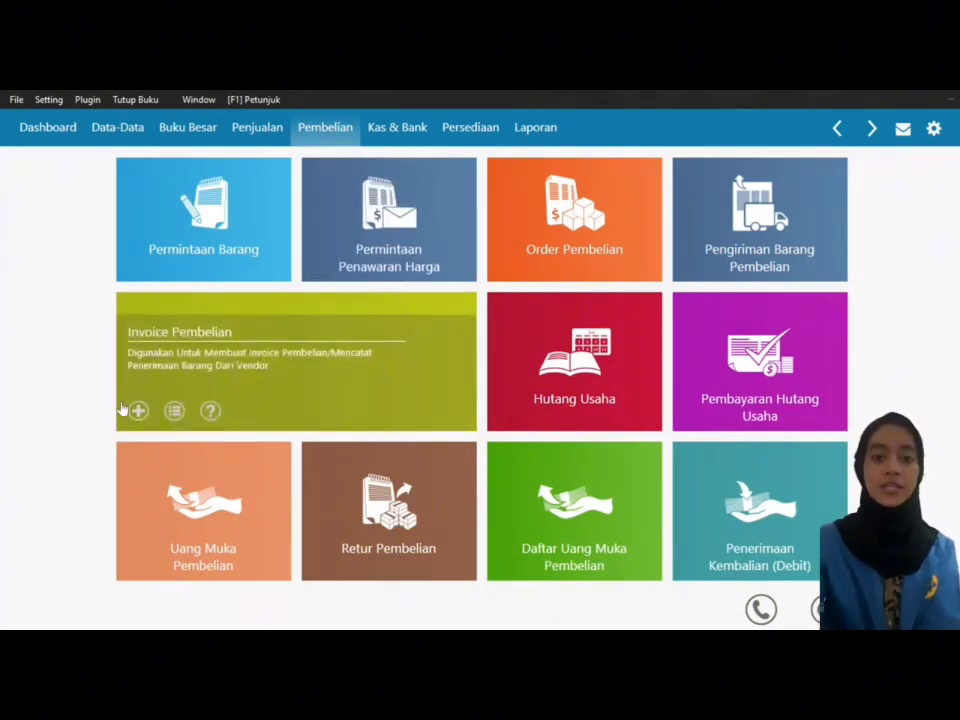
pyautogui.click(137, 411)
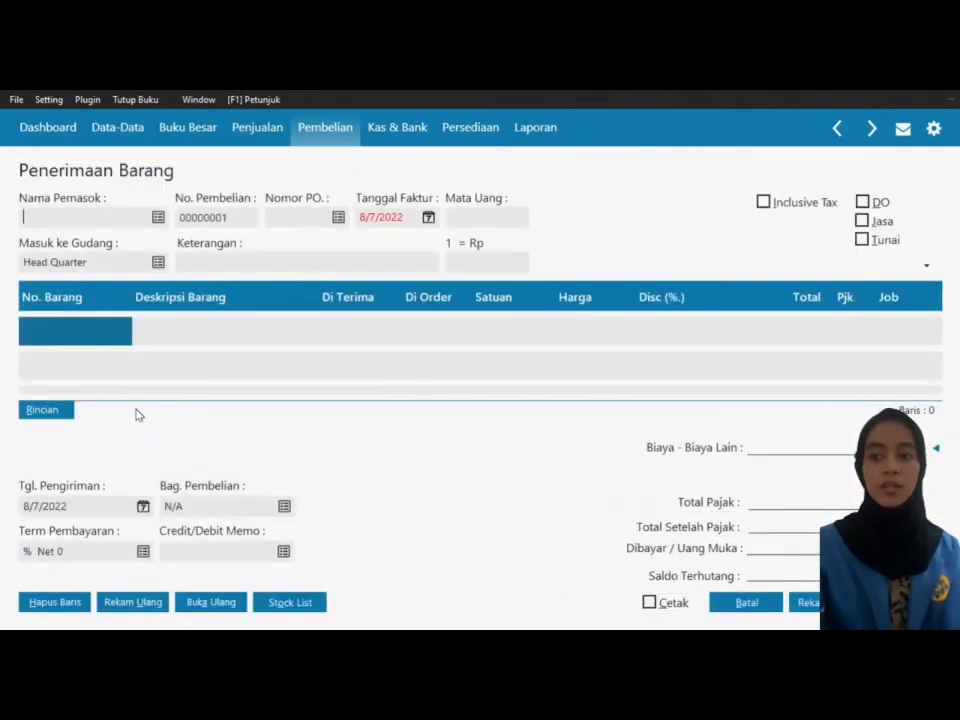
# Step: Tick Jasa and Tunai on the purchase form and bring up the Data Nama Vendor list
pyautogui.click(872, 221)
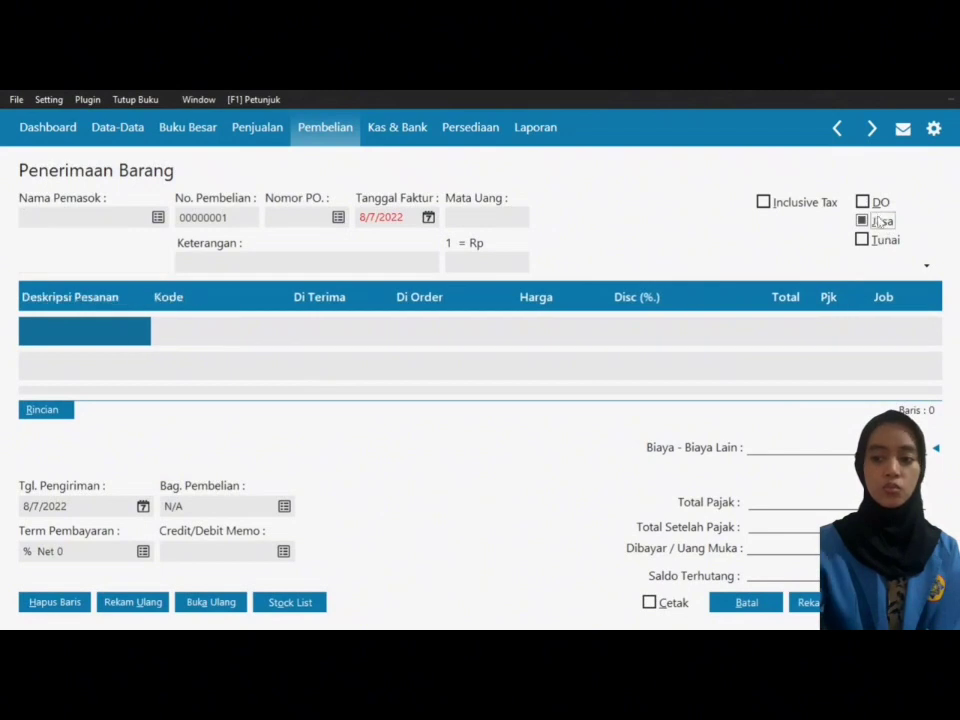
pyautogui.click(888, 242)
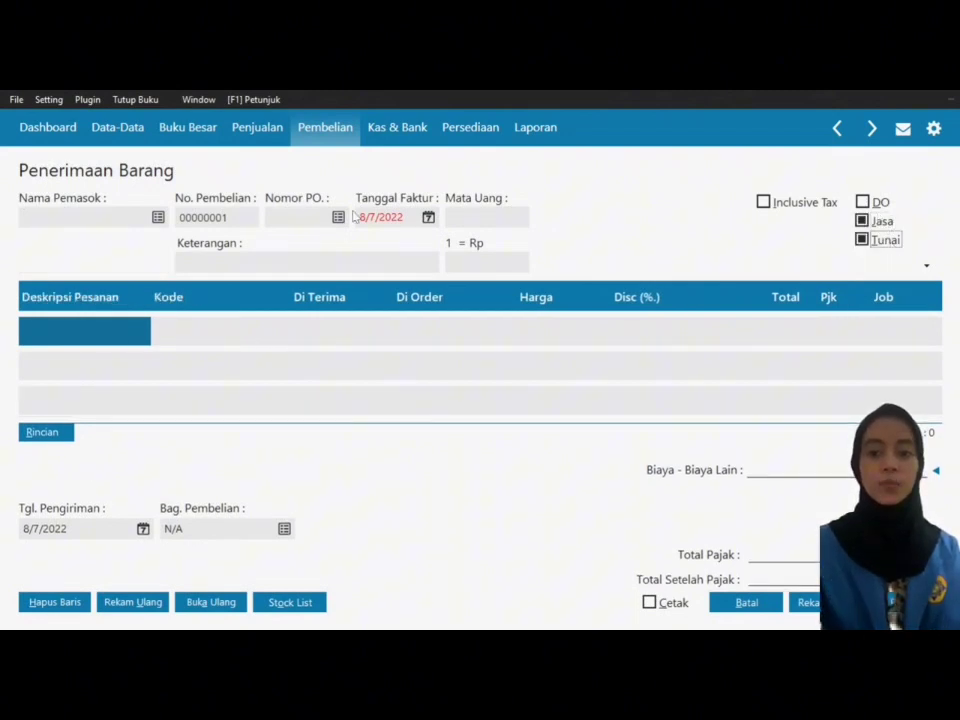
pyautogui.click(158, 218)
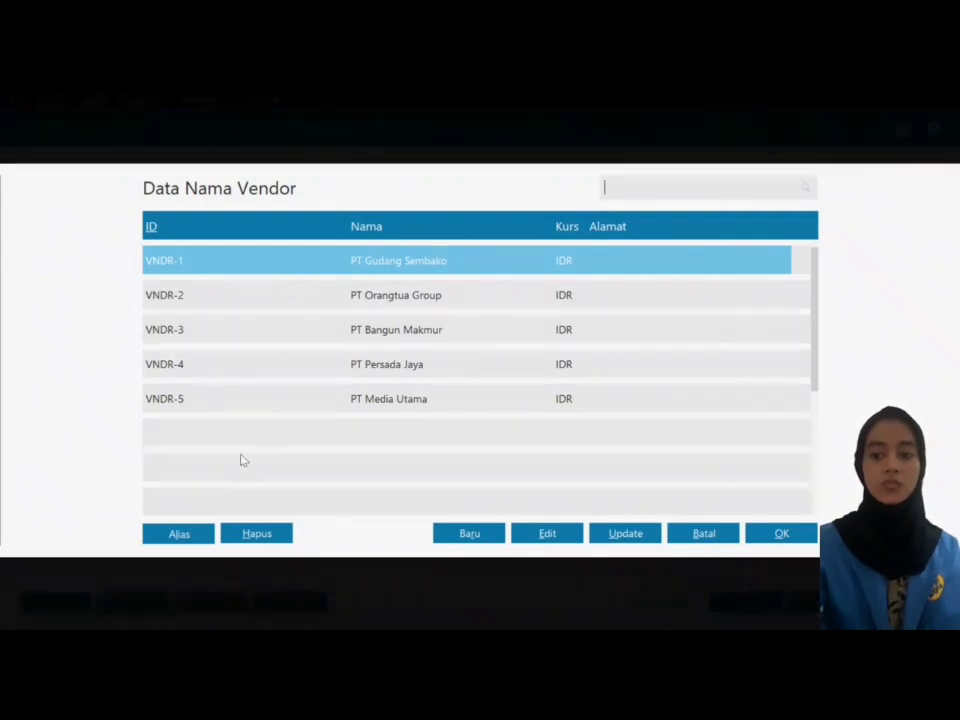
# Step: Create vendor VNDR-6 'PT Farseka Utama' and set it as the invoice's supplier
pyautogui.click(458, 544)
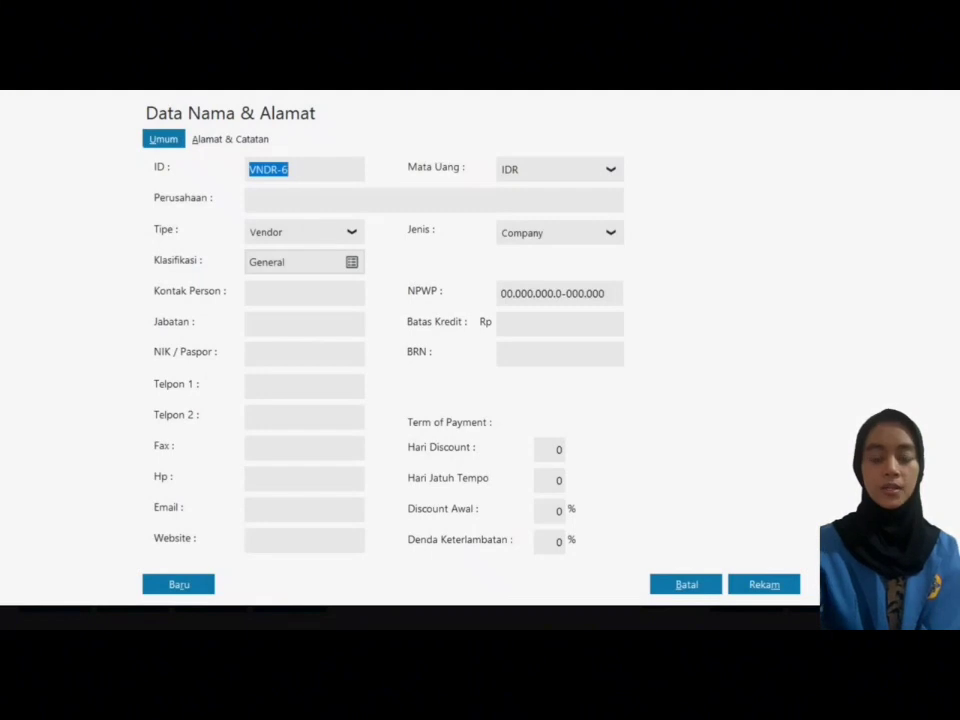
pyautogui.click(302, 197)
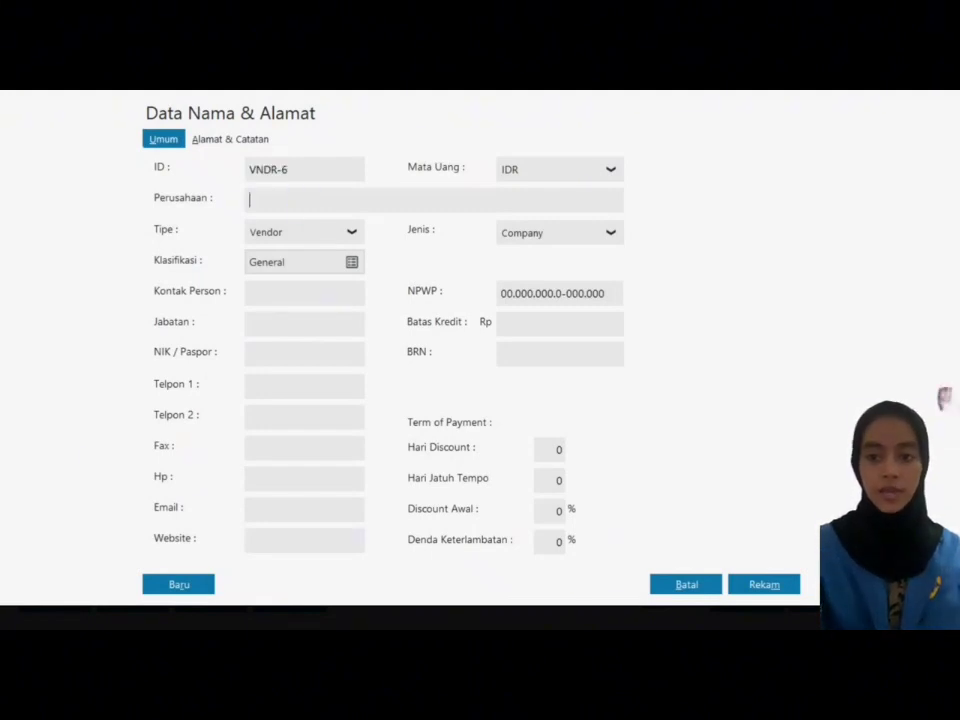
pyautogui.write('PT Farseka U')
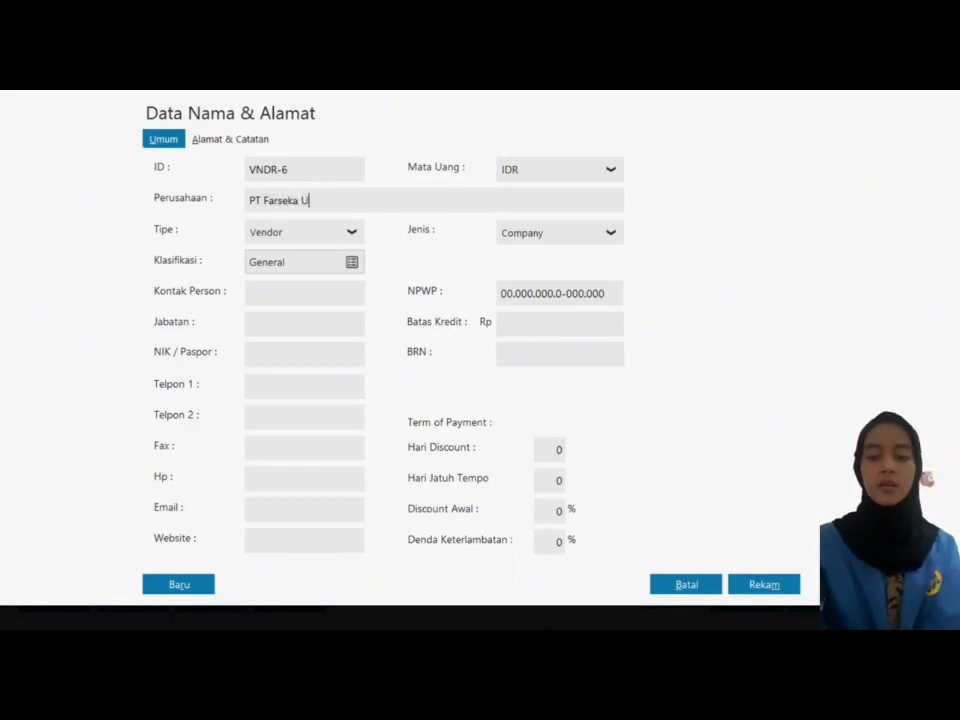
pyautogui.write('tama')
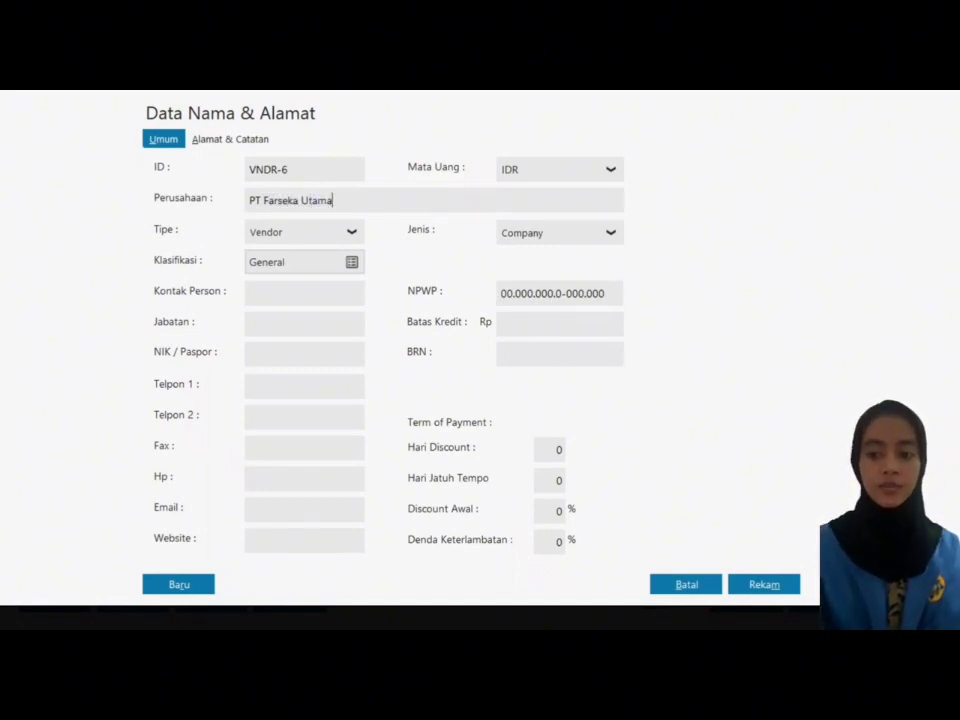
pyautogui.click(764, 585)
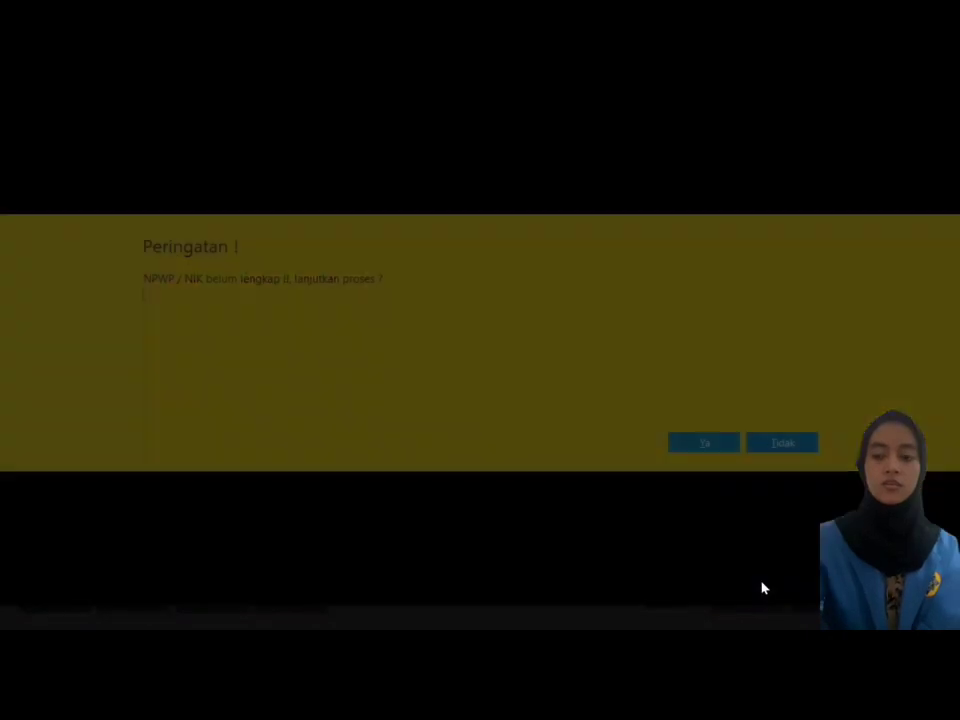
pyautogui.click(688, 446)
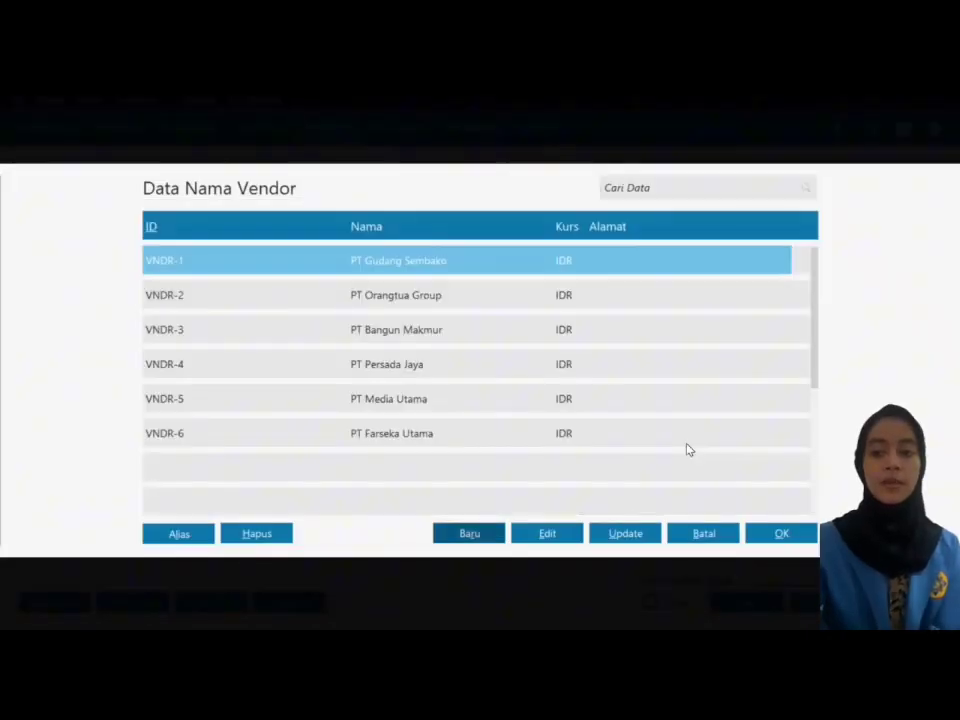
pyautogui.click(505, 442)
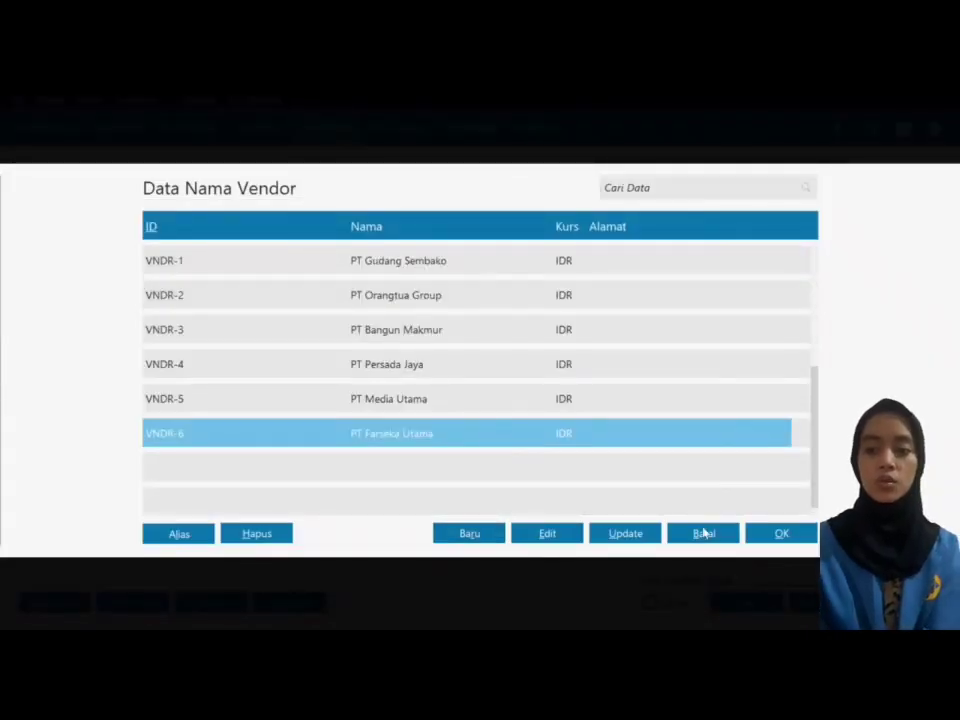
pyautogui.click(784, 540)
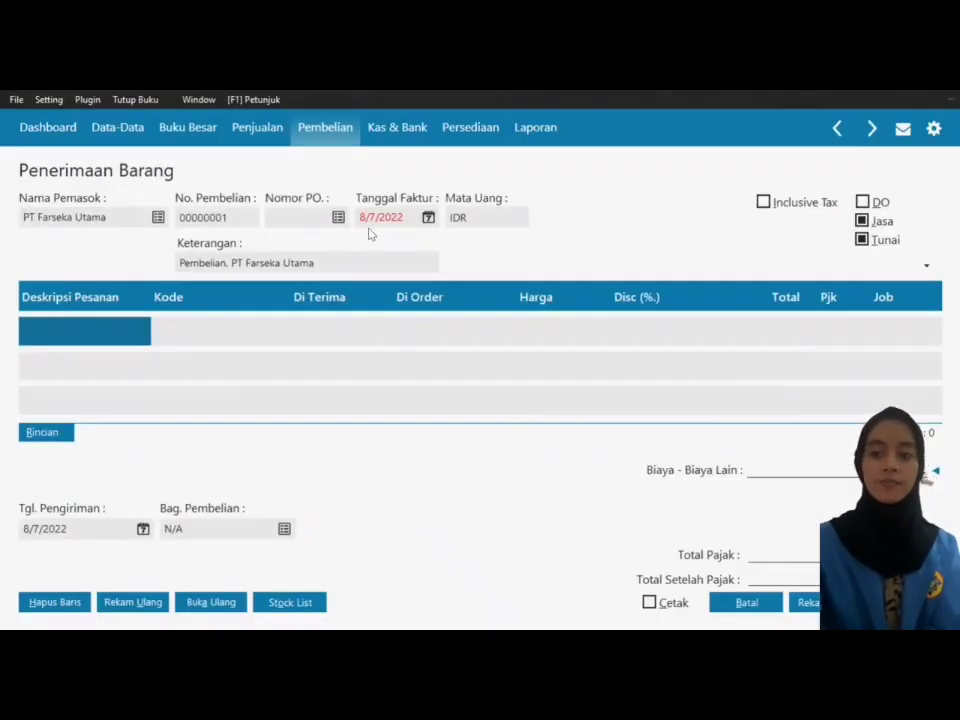
# Step: Date the invoice 2 January 2018 and describe the first line as 'Printer HP Inkjet'
pyautogui.click(428, 218)
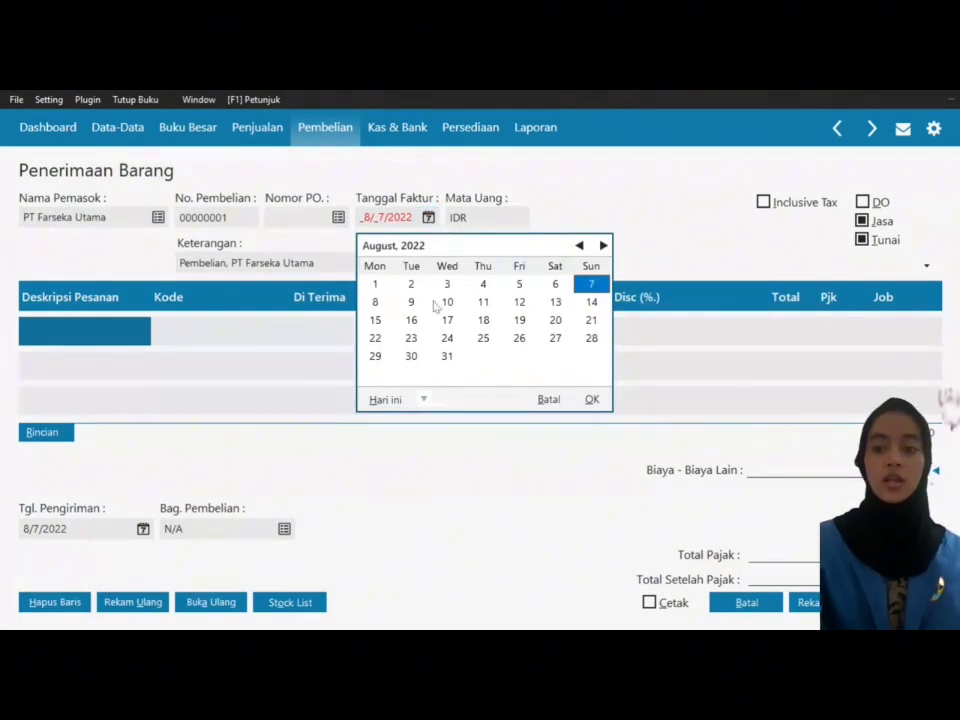
pyautogui.click(424, 399)
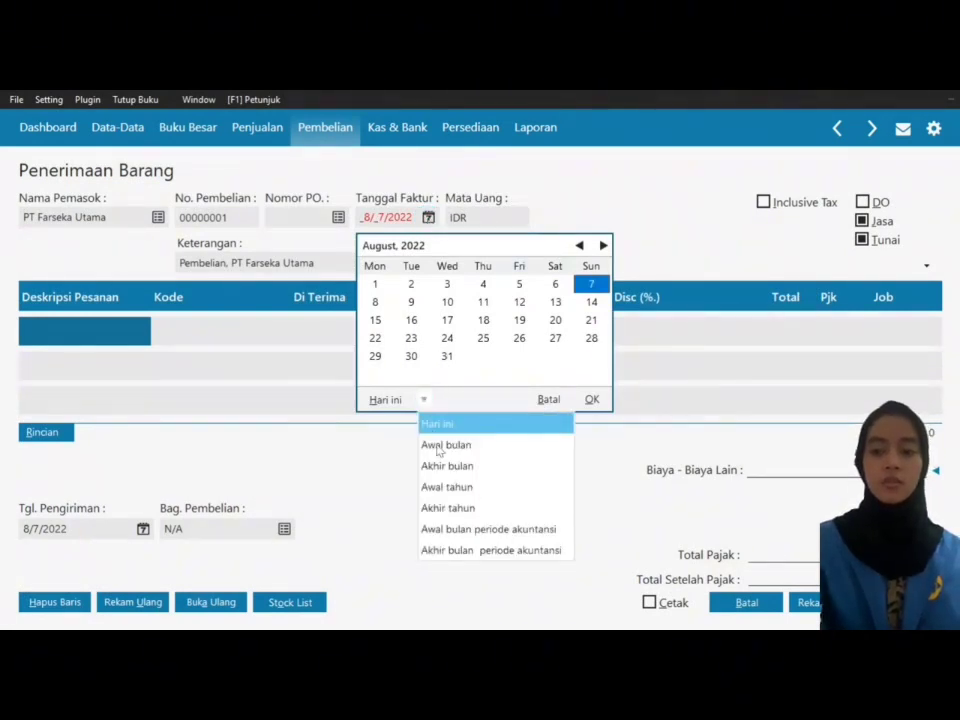
pyautogui.click(479, 529)
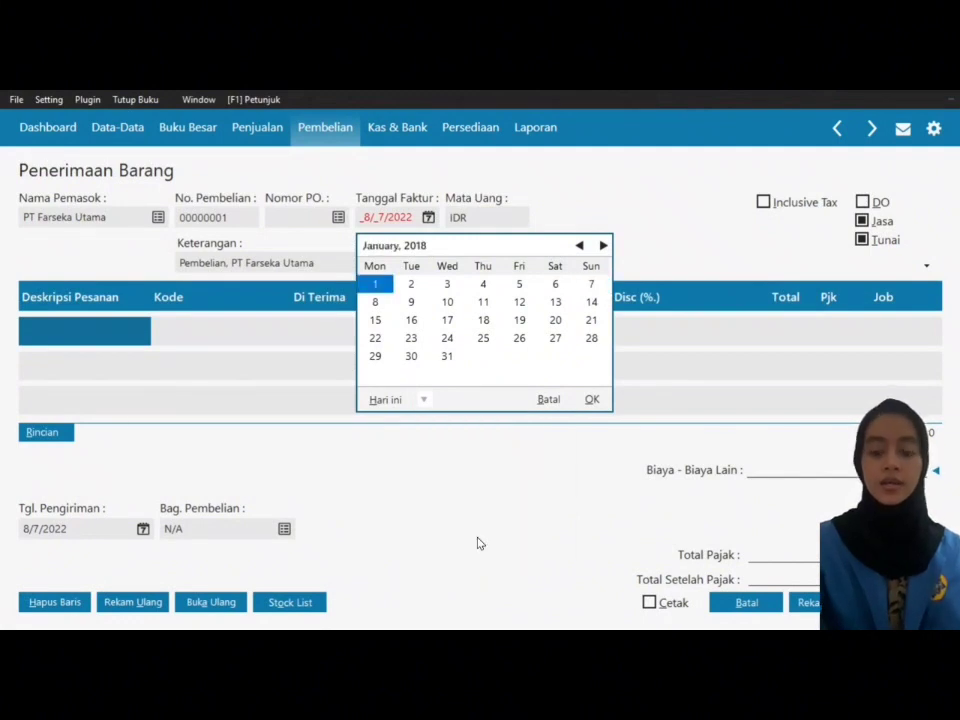
pyautogui.click(412, 285)
pyautogui.click(591, 399)
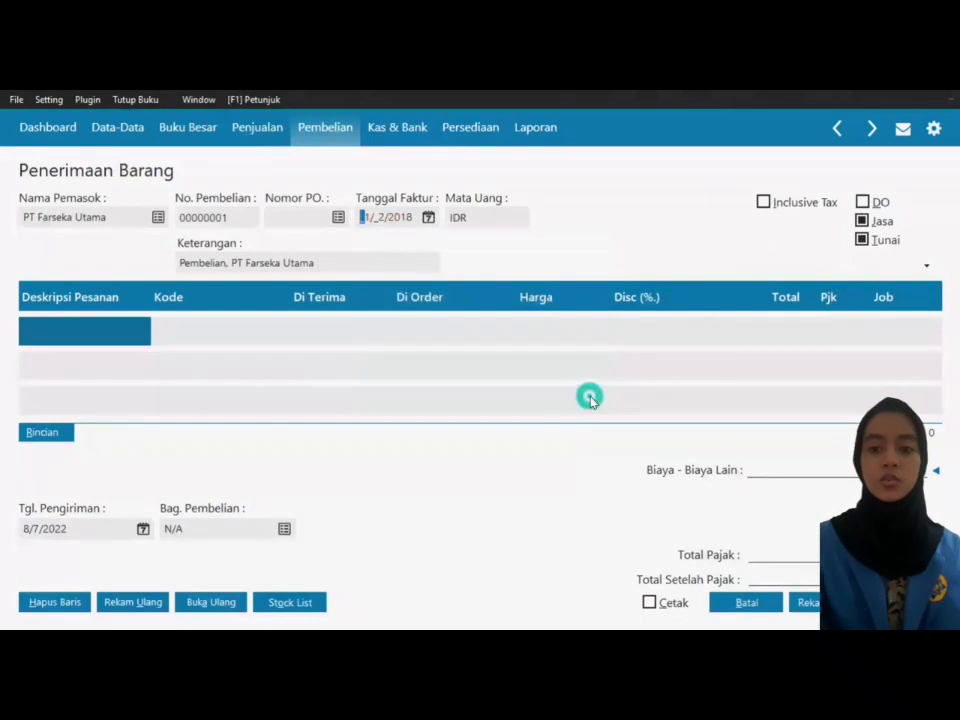
pyautogui.click(62, 328)
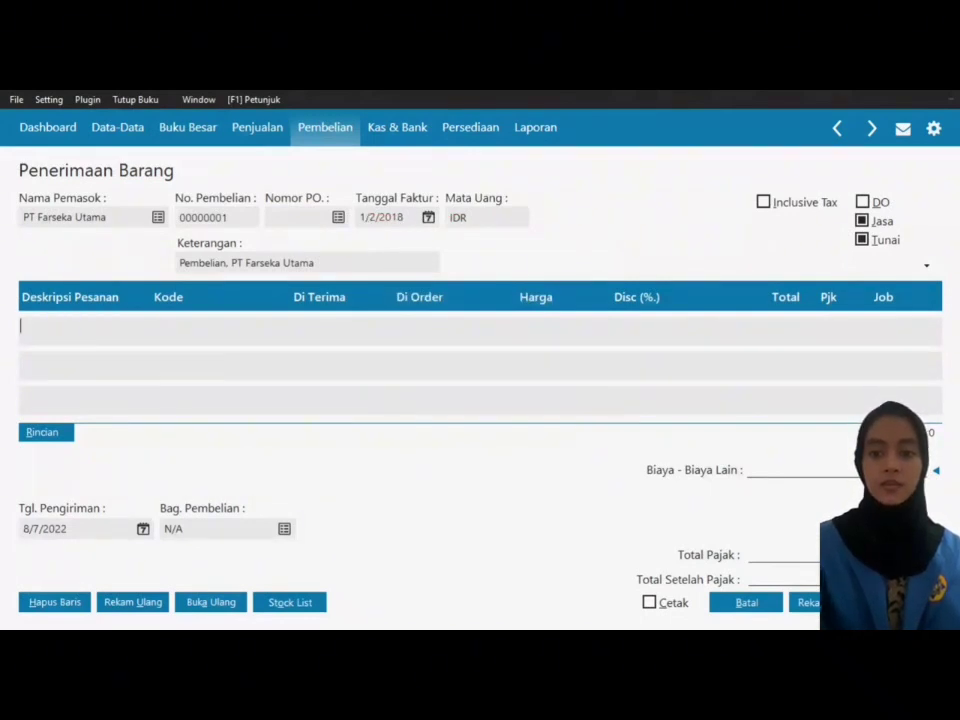
pyautogui.write('Printer HP Inkjet')
# Step: Give the Printer HP Inkjet line account Mesin & Peralatan (1700-00-030) and received quantity 1
pyautogui.press('Tab')
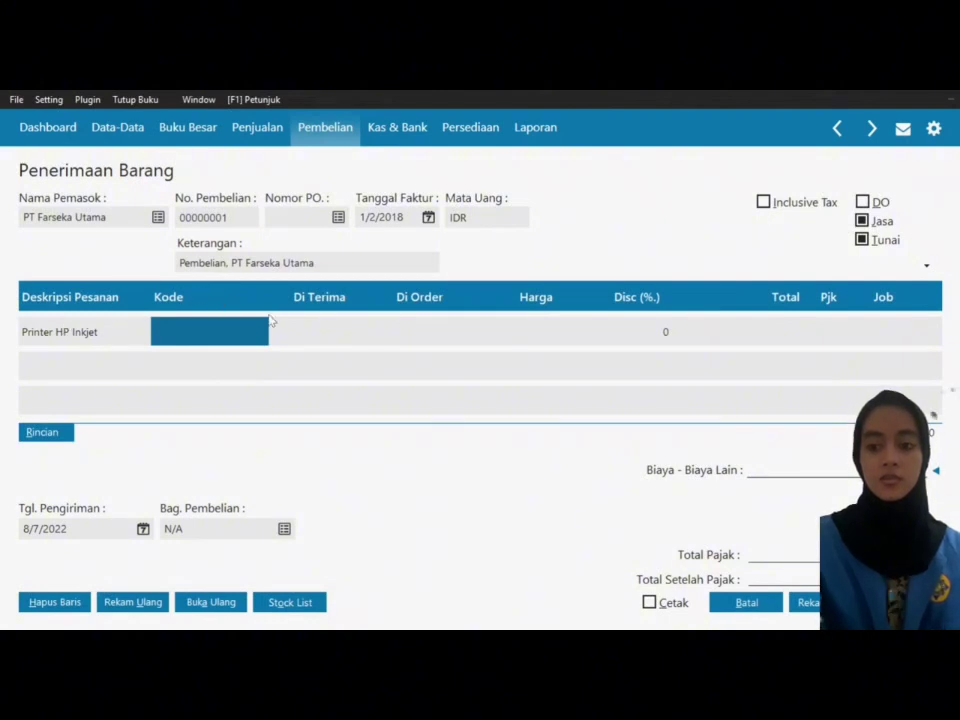
pyautogui.doubleClick(213, 331)
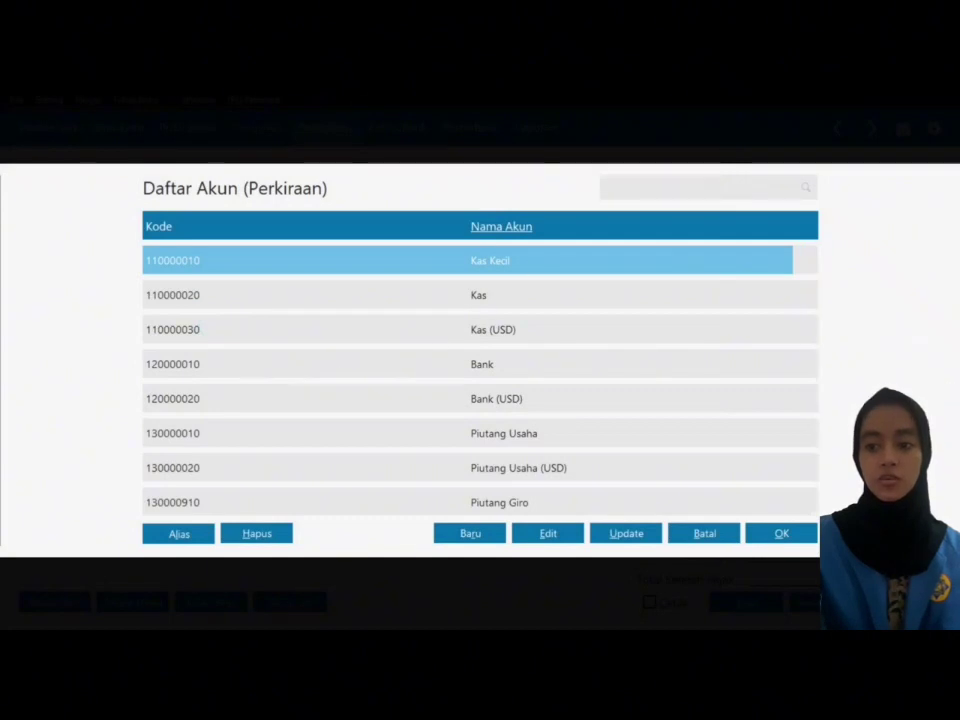
pyautogui.write('m')
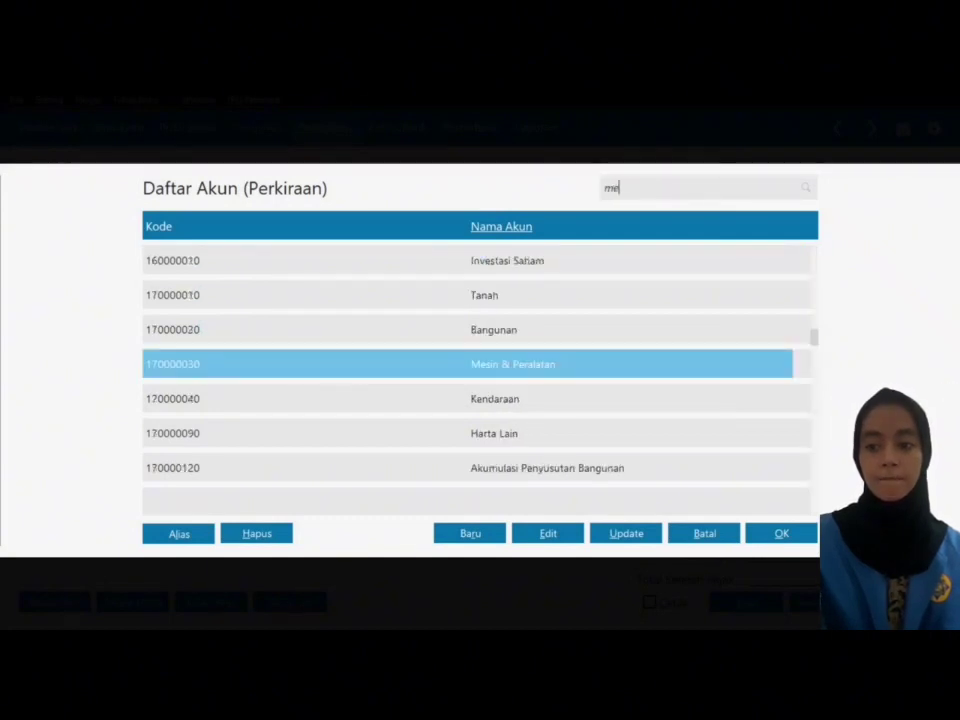
pyautogui.write('e')
pyautogui.click(778, 534)
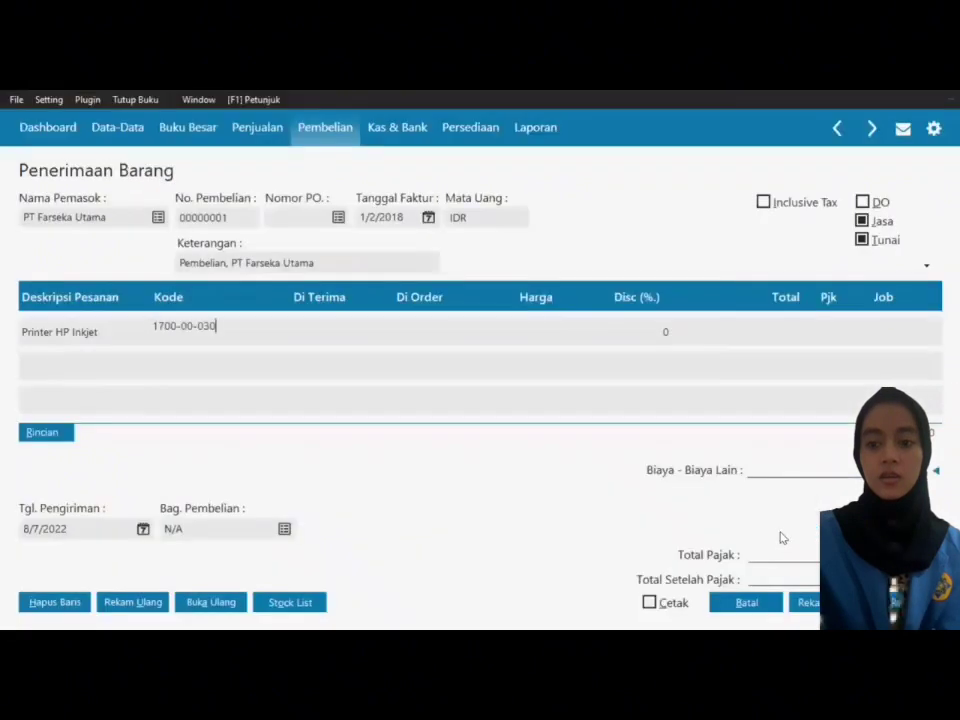
pyautogui.click(322, 327)
pyautogui.write('1')
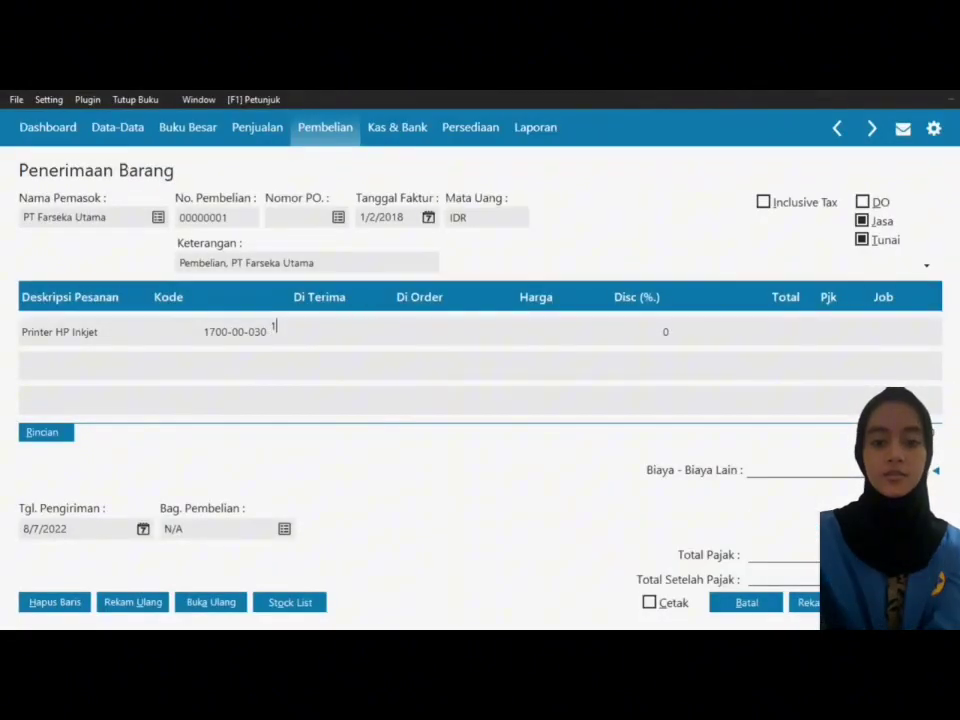
pyautogui.click(422, 327)
# Step: Set the Printer HP Inkjet line's price to 500,000 and apply VAT
pyautogui.click(549, 336)
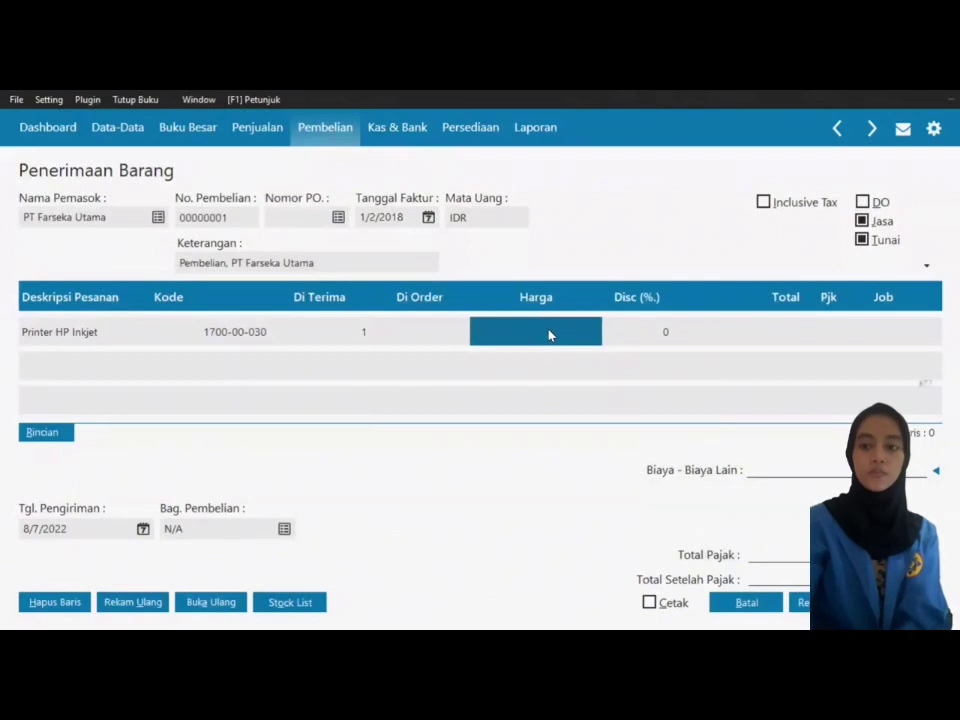
pyautogui.write('500')
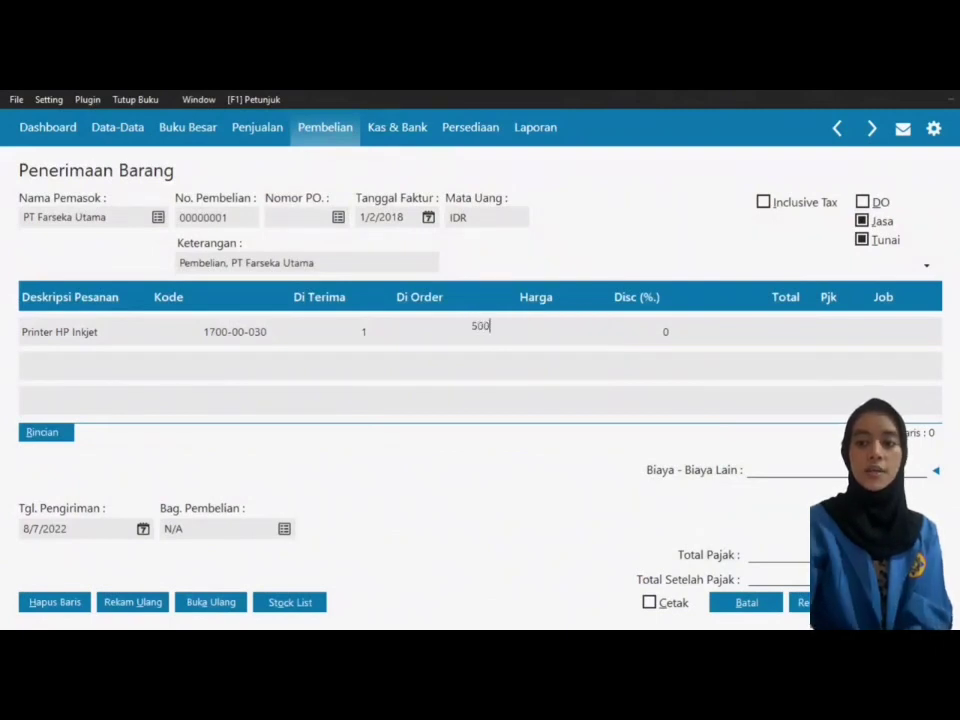
pyautogui.write('000')
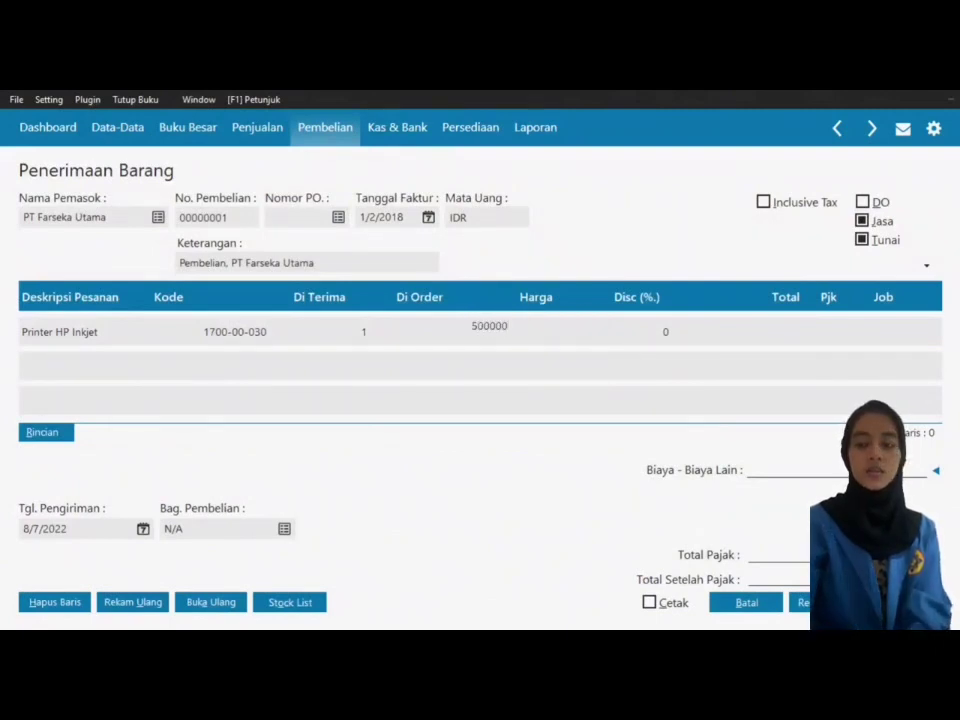
pyautogui.press('Tab')
pyautogui.click(823, 332)
pyautogui.click(823, 332)
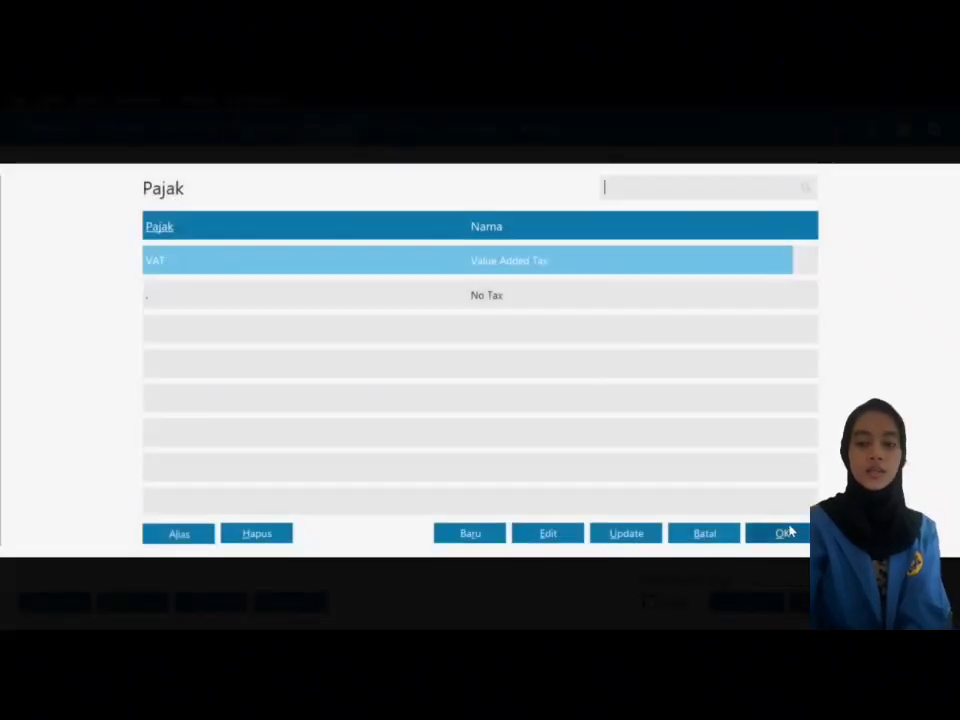
pyautogui.click(785, 533)
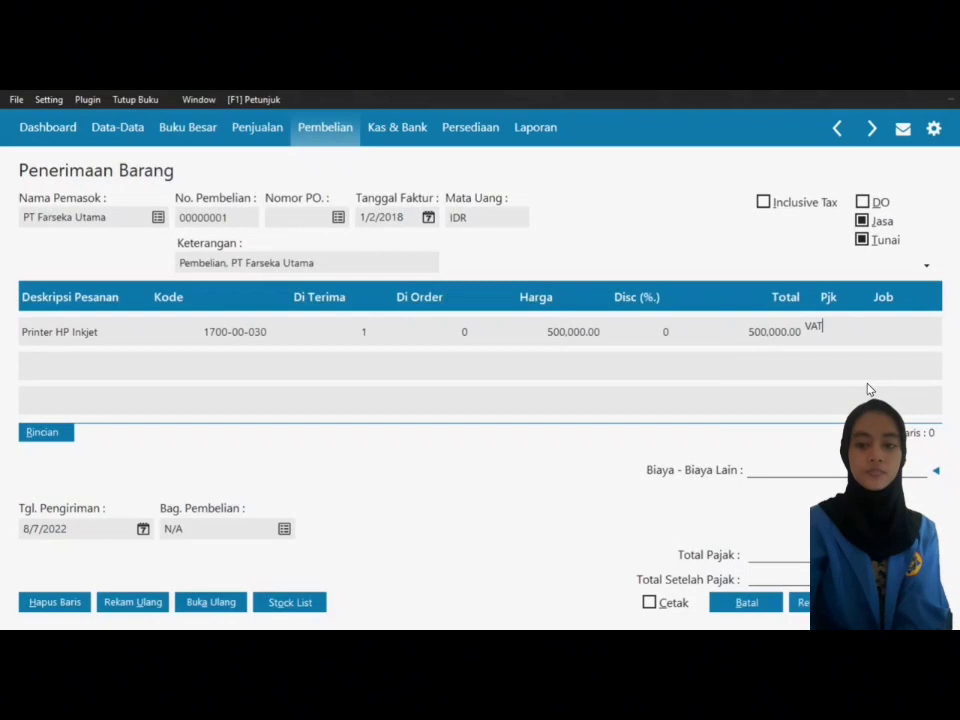
# Step: Start a second invoice line described as 'Laptop Acer'
pyautogui.press('Tab')
pyautogui.press('Tab')
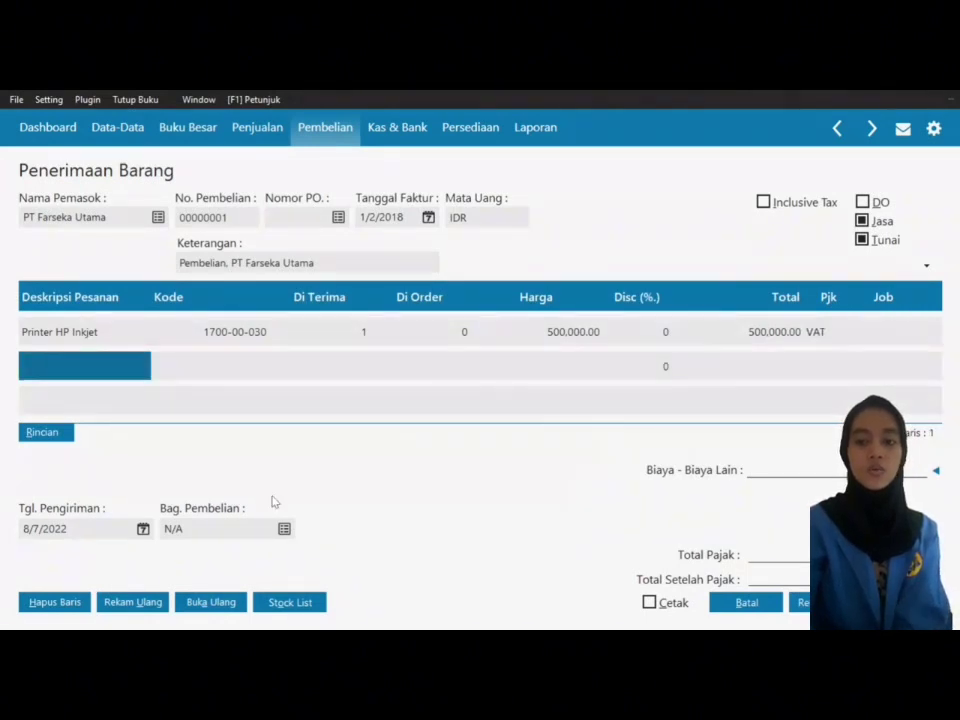
pyautogui.write('Laptop Acer')
pyautogui.press('Tab')
# Step: Give Laptop Acer account Mesin & Peralatan, quantity 1, price 3,000,000 and VAT, then add a third row
pyautogui.doubleClick(213, 365)
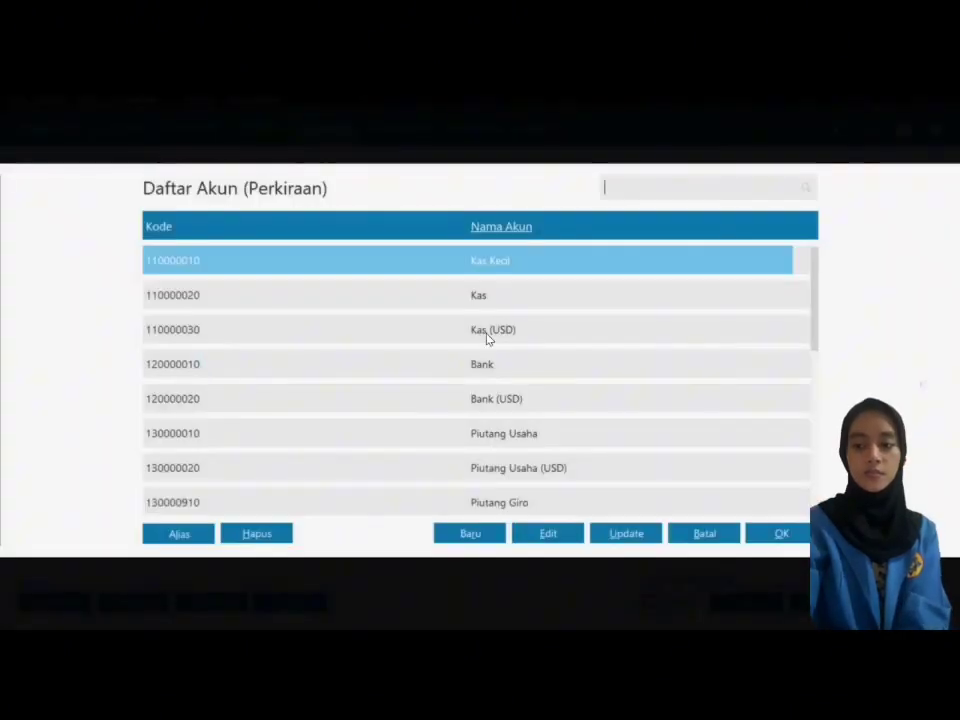
pyautogui.write('me')
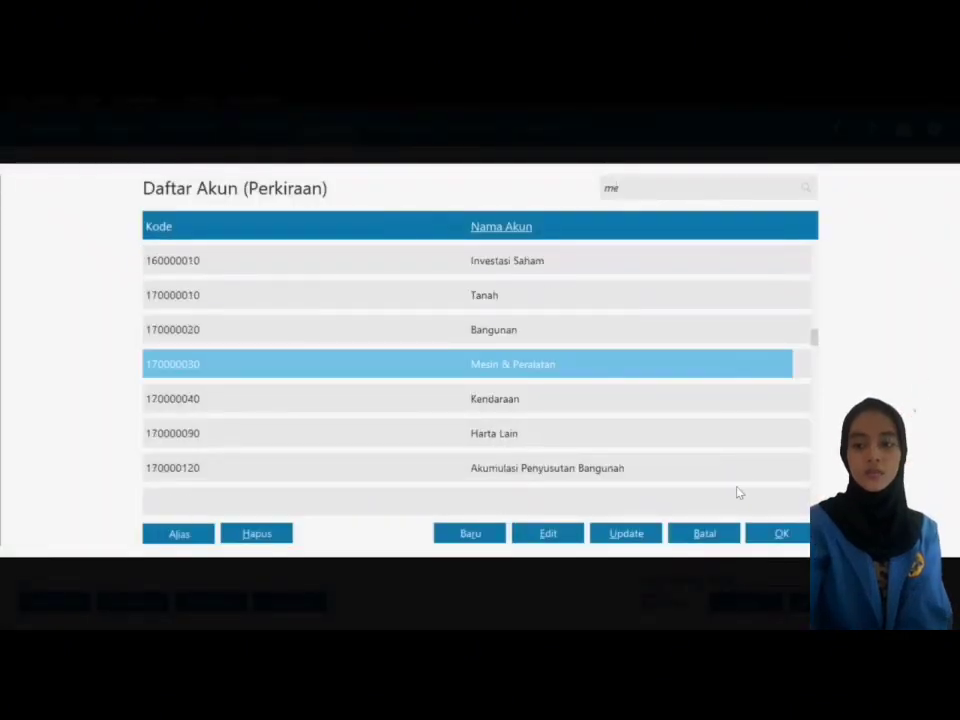
pyautogui.click(793, 535)
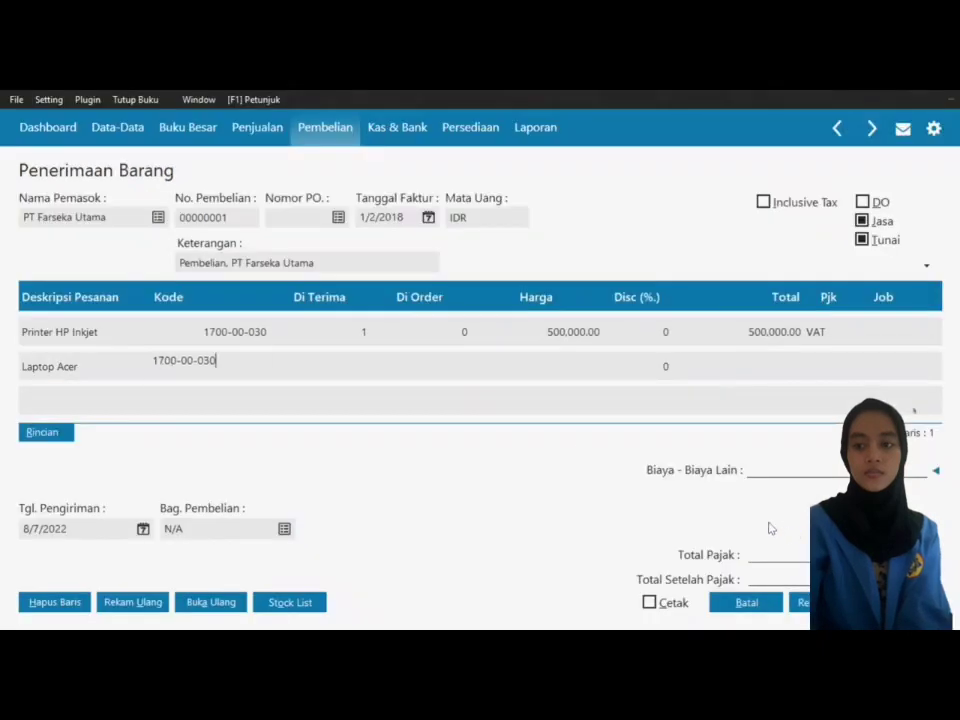
pyautogui.click(348, 366)
pyautogui.write('1')
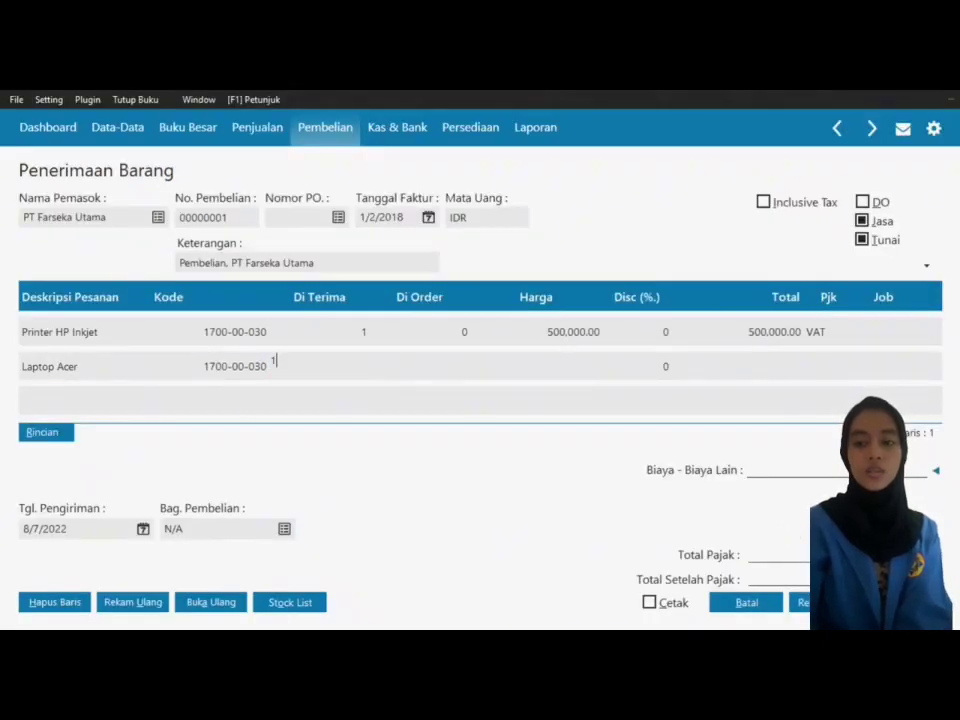
pyautogui.click(574, 365)
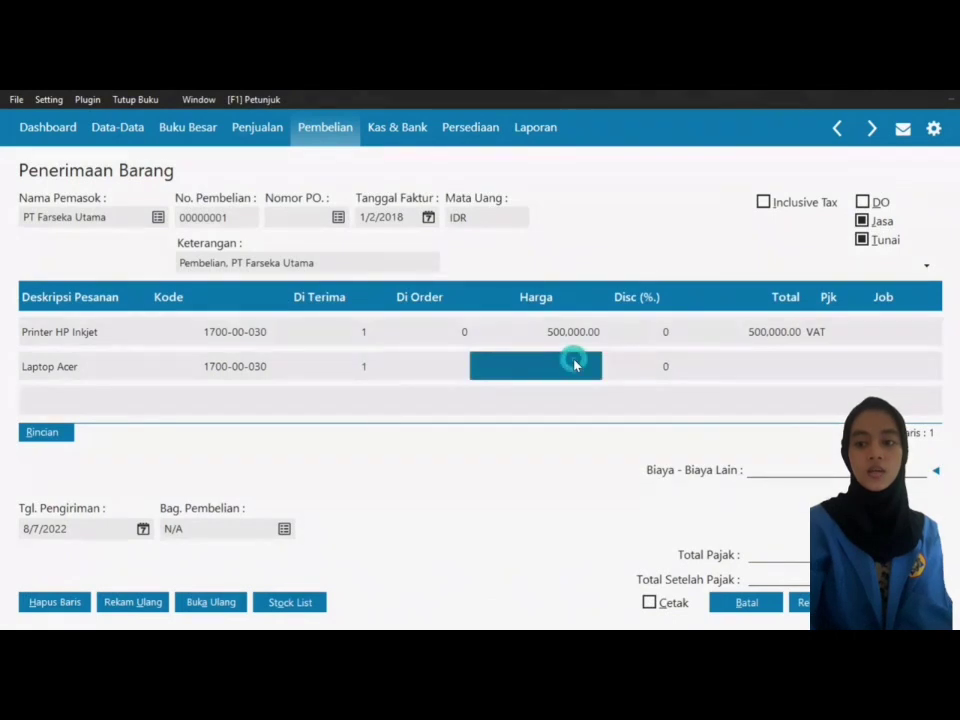
pyautogui.write('3,000,0')
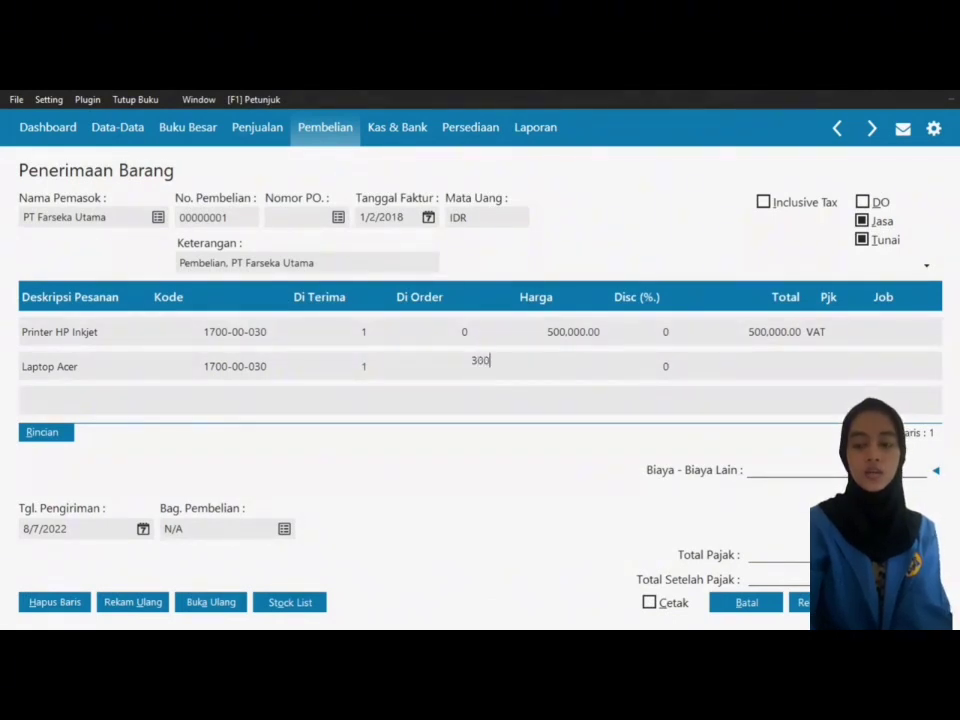
pyautogui.write('0000')
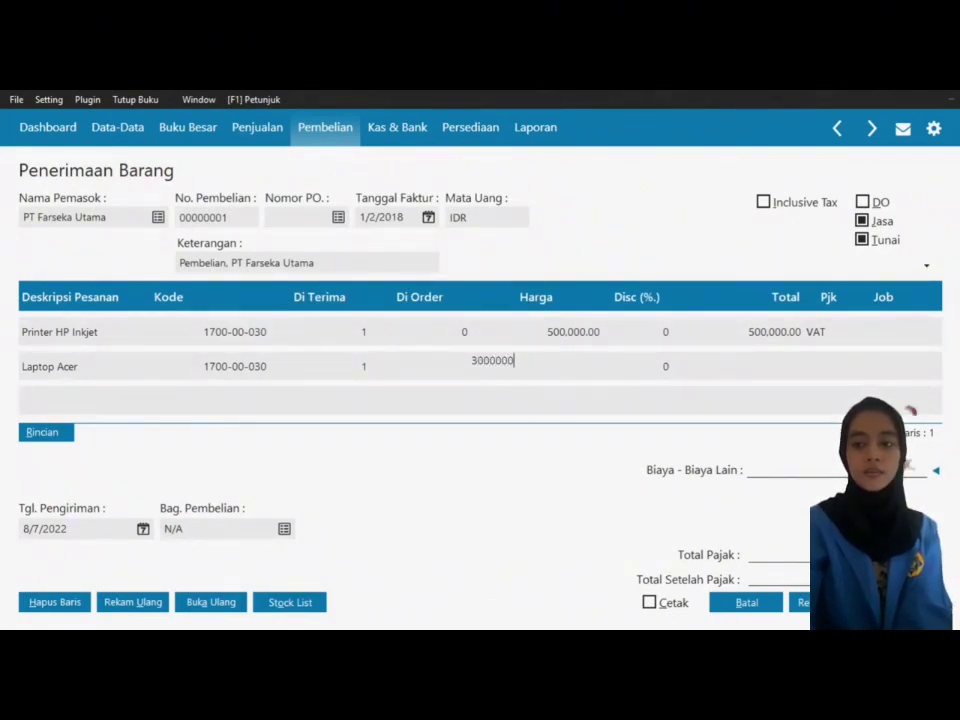
pyautogui.press('Return')
pyautogui.press('Return')
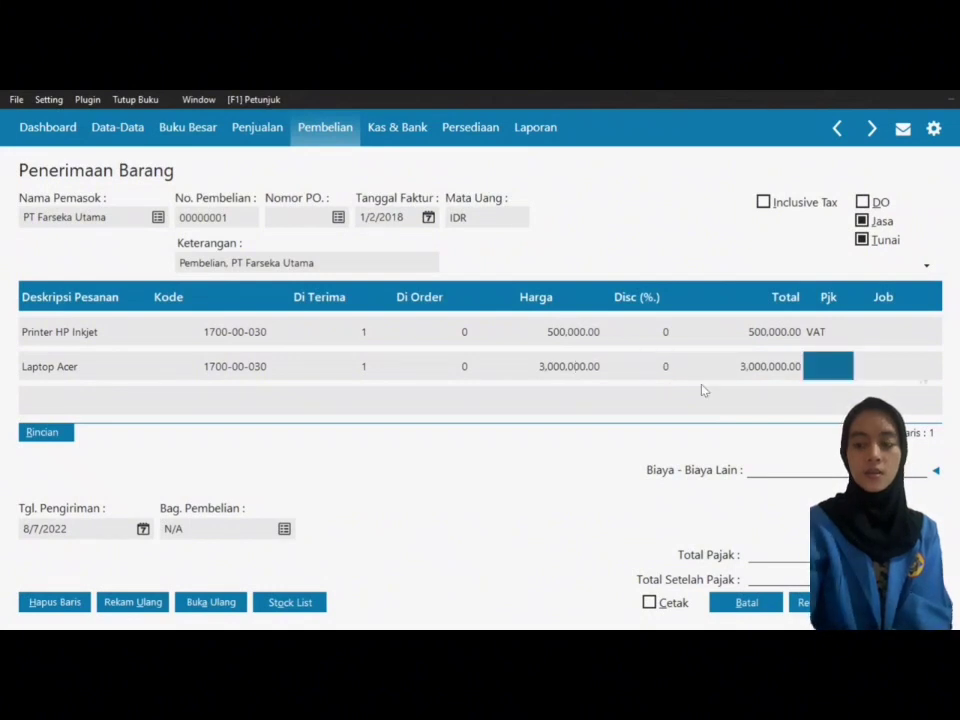
pyautogui.doubleClick(836, 372)
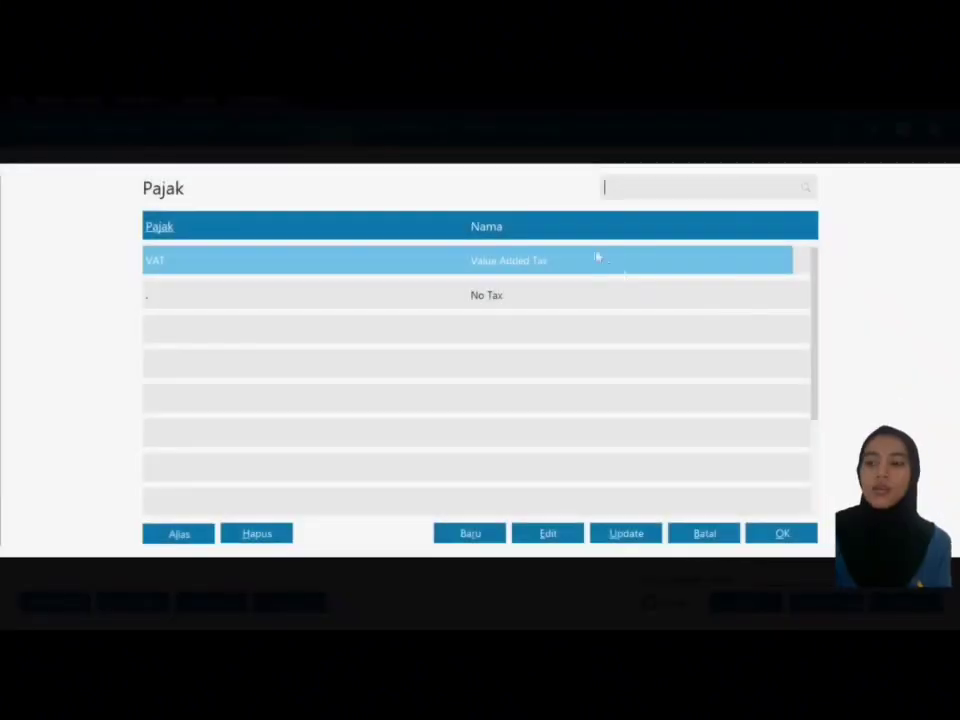
pyautogui.click(780, 535)
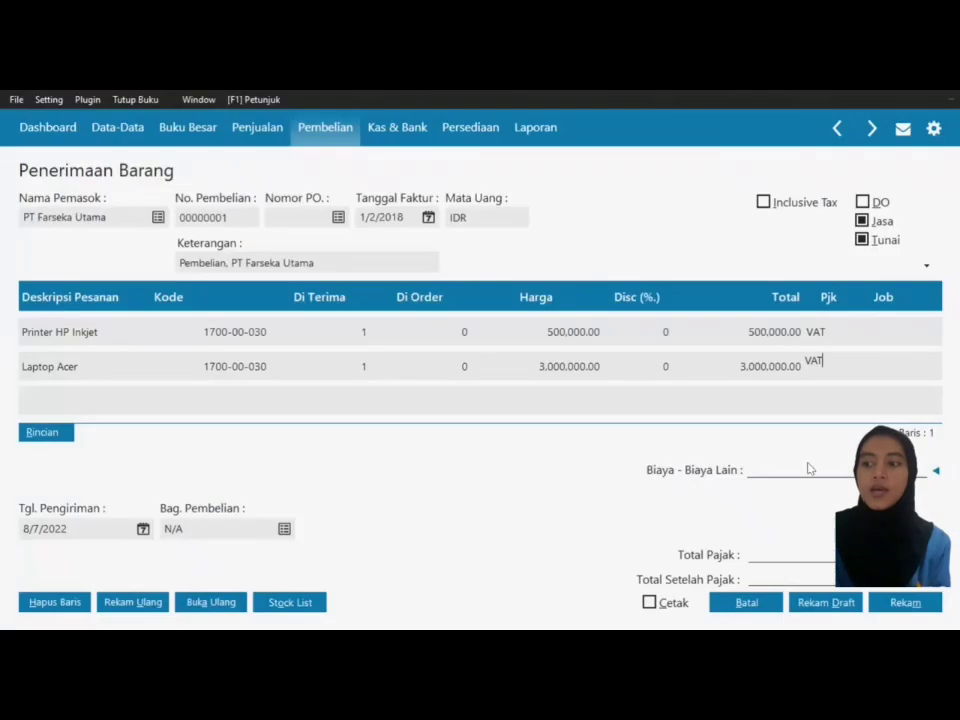
pyautogui.press('Return')
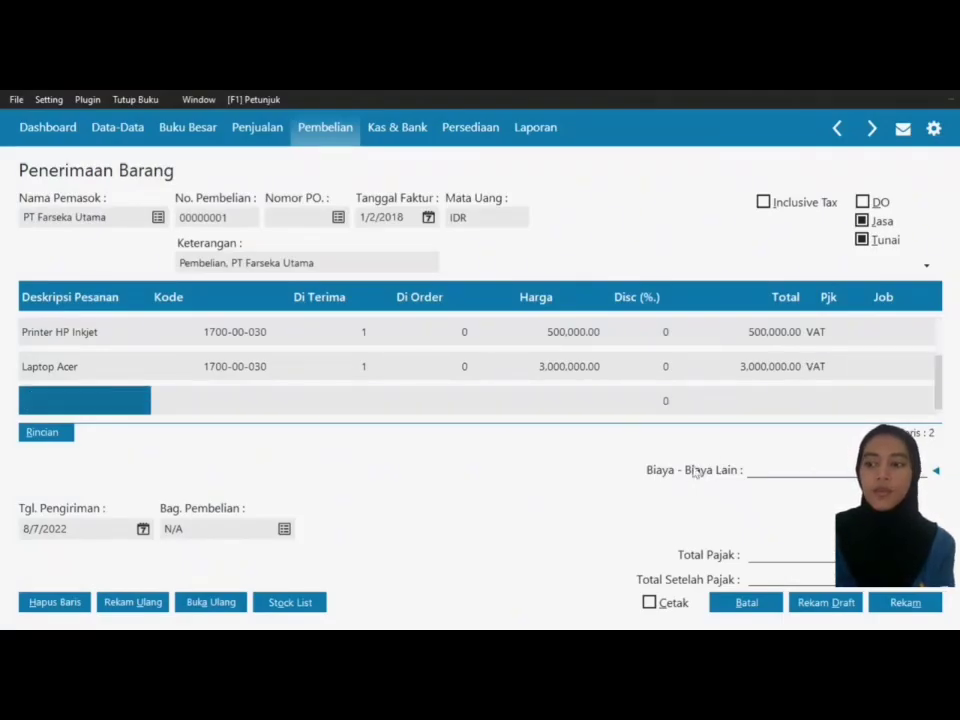
# Step: Add an AC 1/2 pk line on Mesin & Peralatan (1700-00-030): quantity 1, price 1,500,000, VAT
pyautogui.write('AC ')
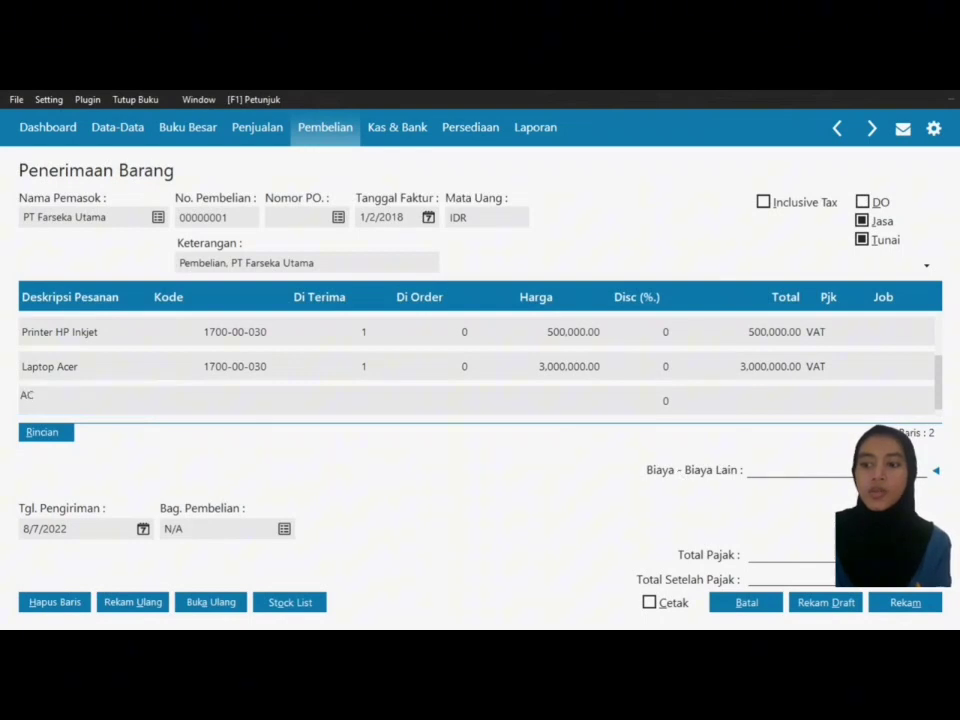
pyautogui.write('1/2 ')
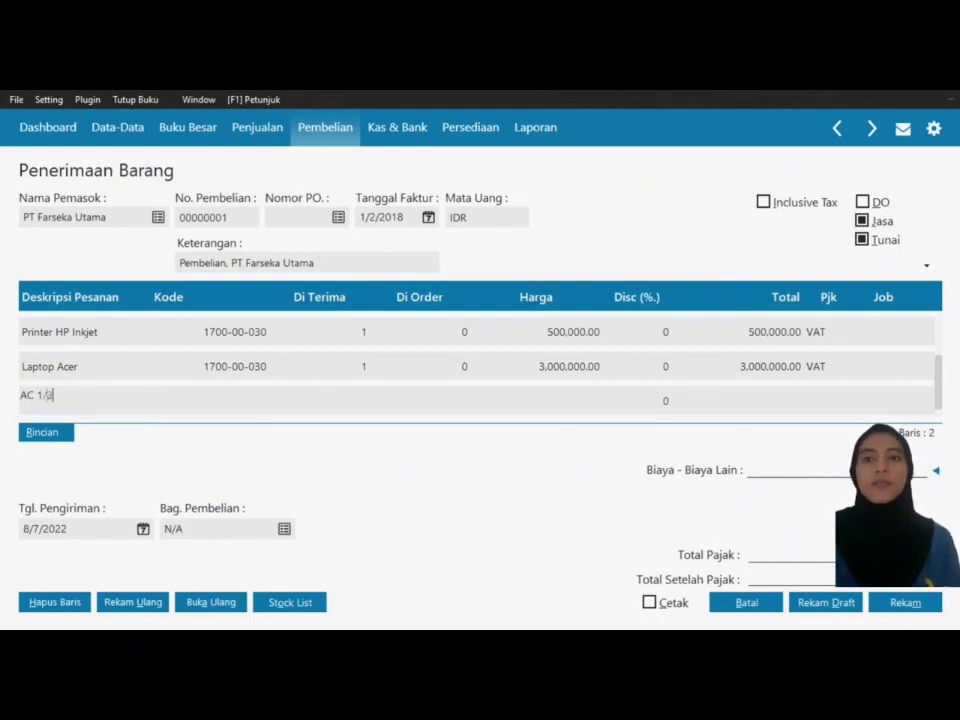
pyautogui.write('pk')
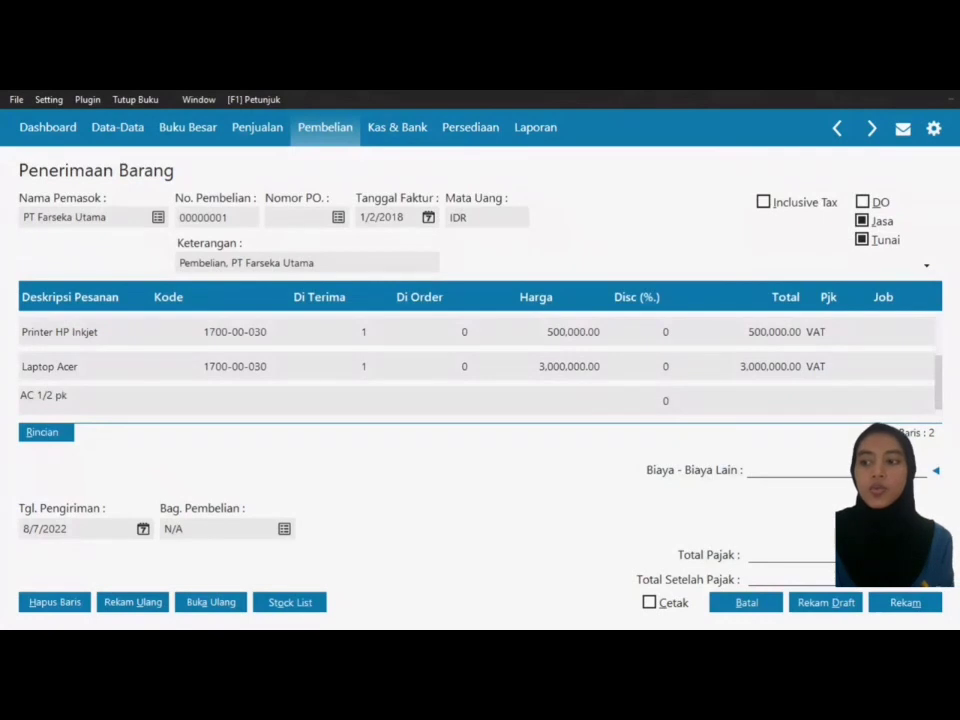
pyautogui.press('Return')
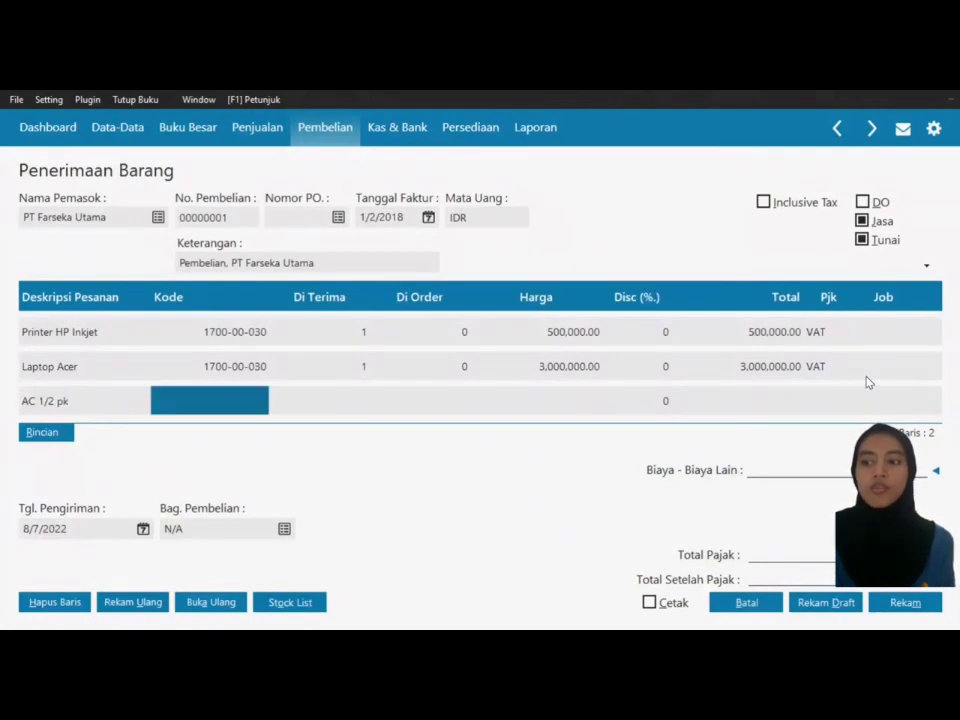
pyautogui.write('me')
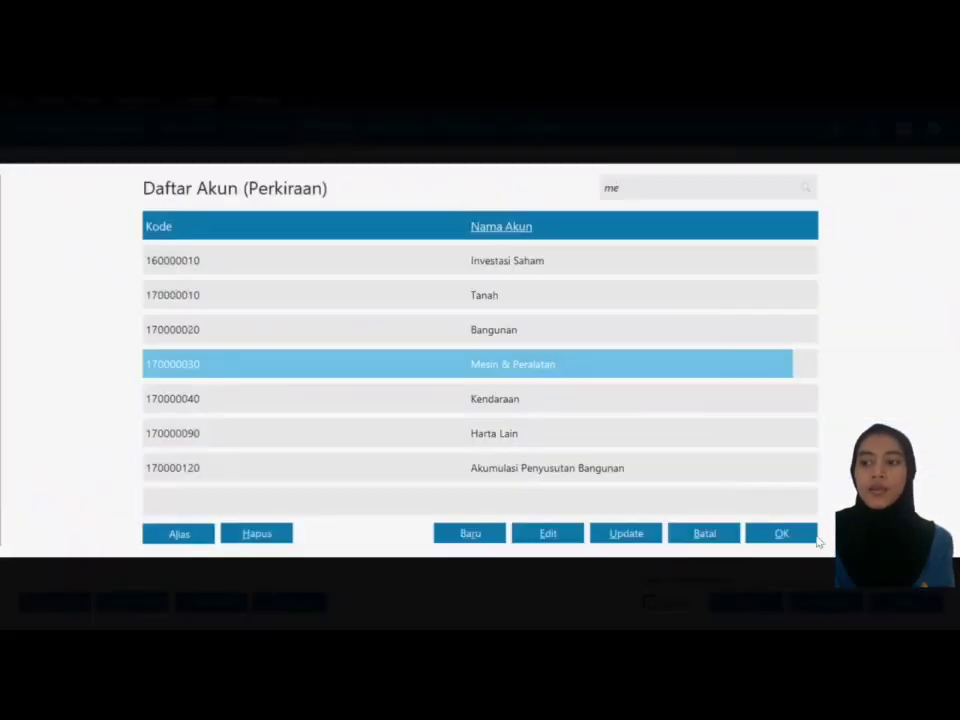
pyautogui.click(805, 536)
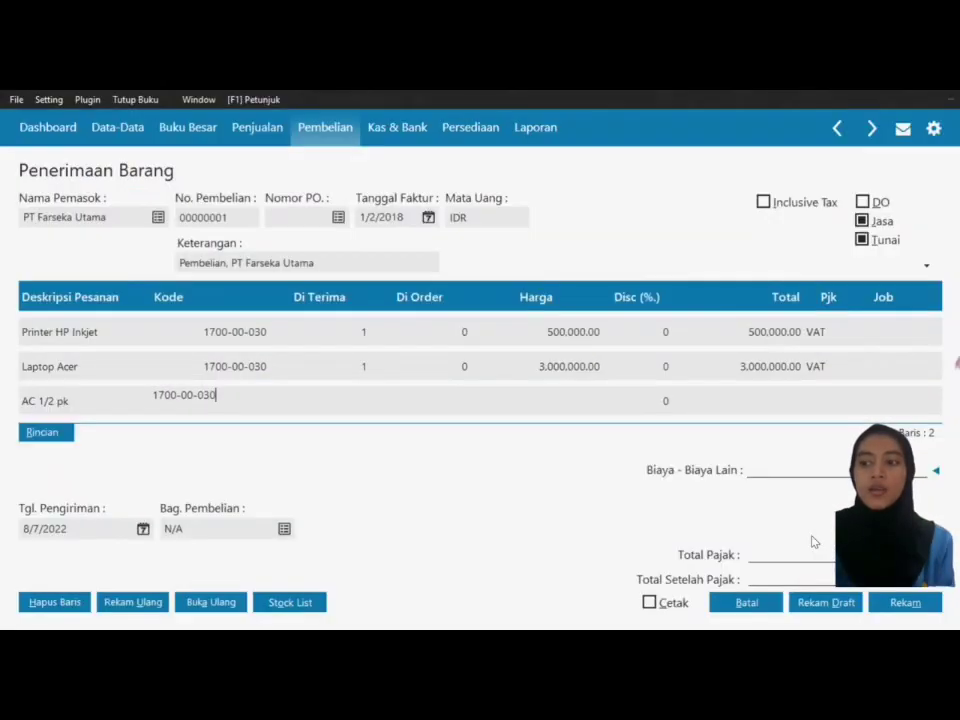
pyautogui.click(354, 400)
pyautogui.write('1')
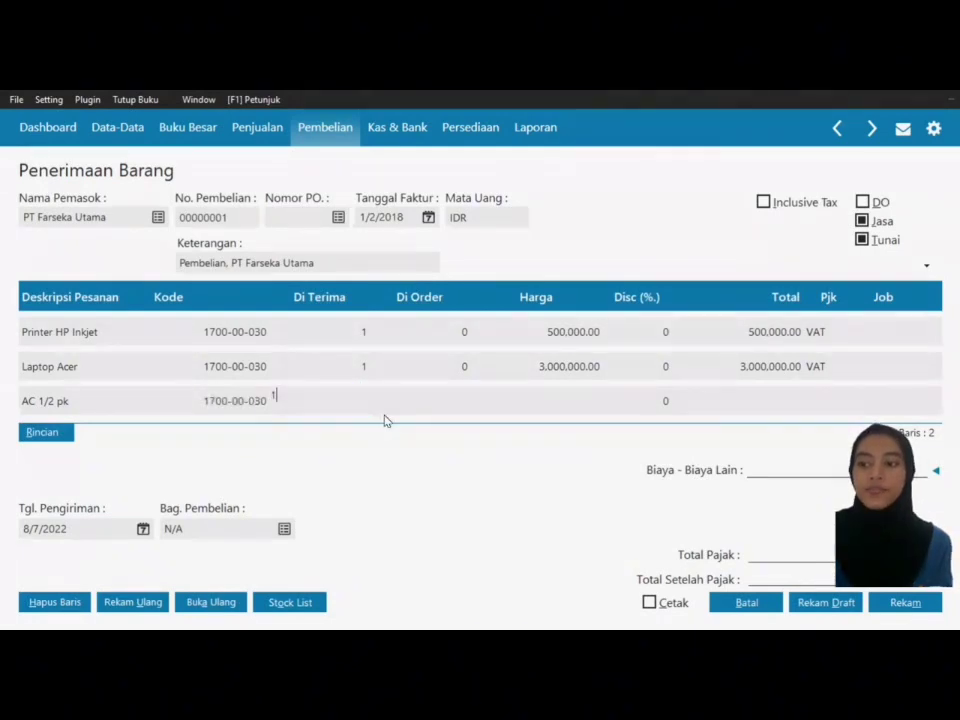
pyautogui.press('Tab')
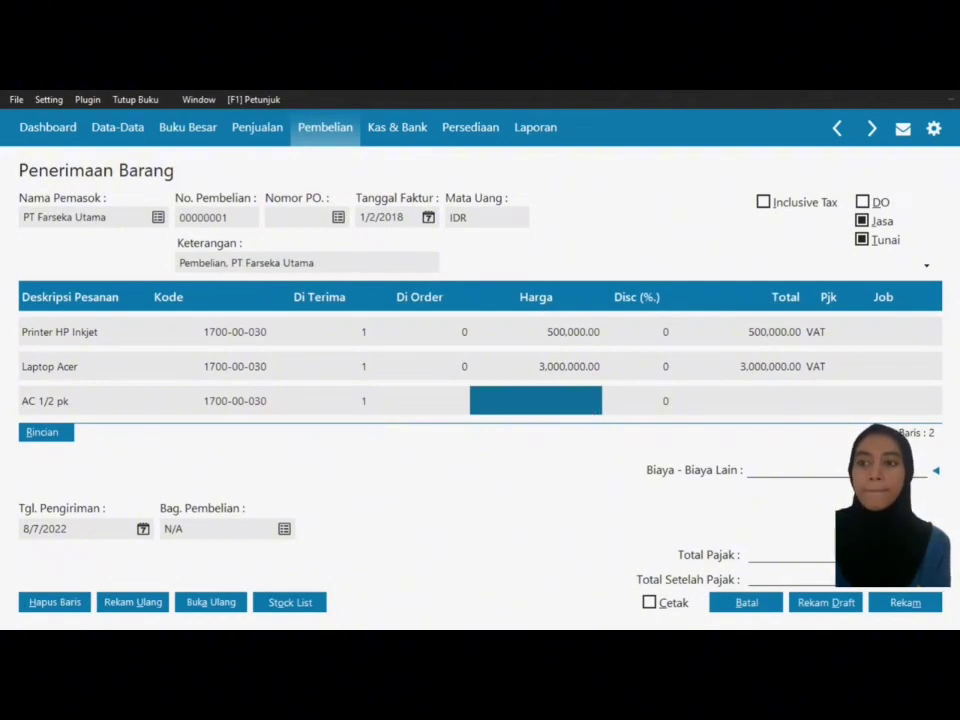
pyautogui.write('1500000')
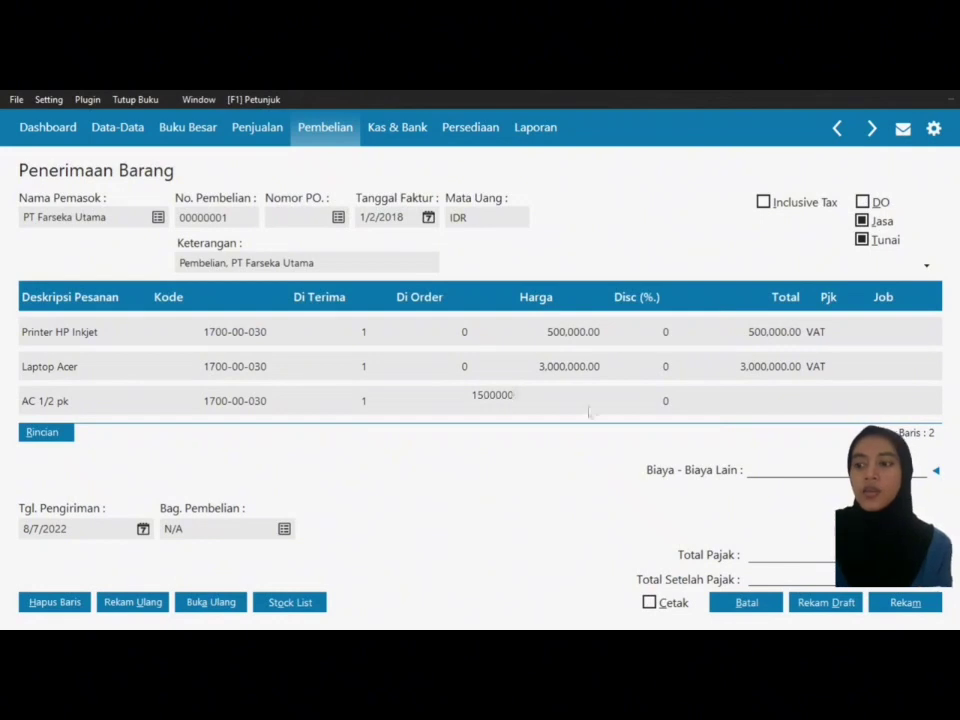
pyautogui.press('Tab')
pyautogui.press('Tab')
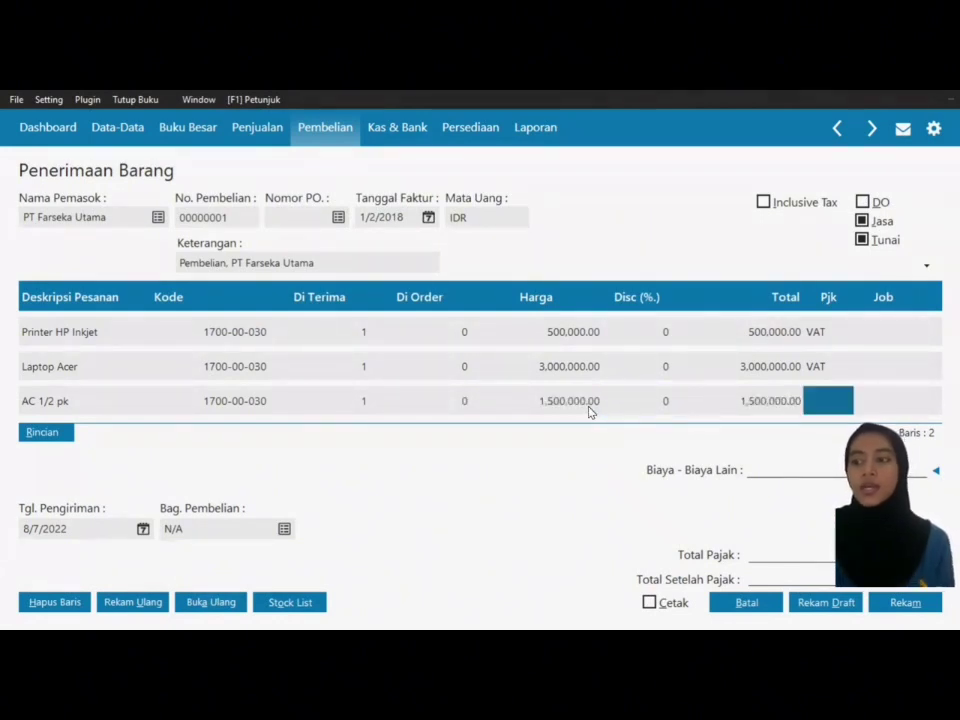
pyautogui.click(806, 401)
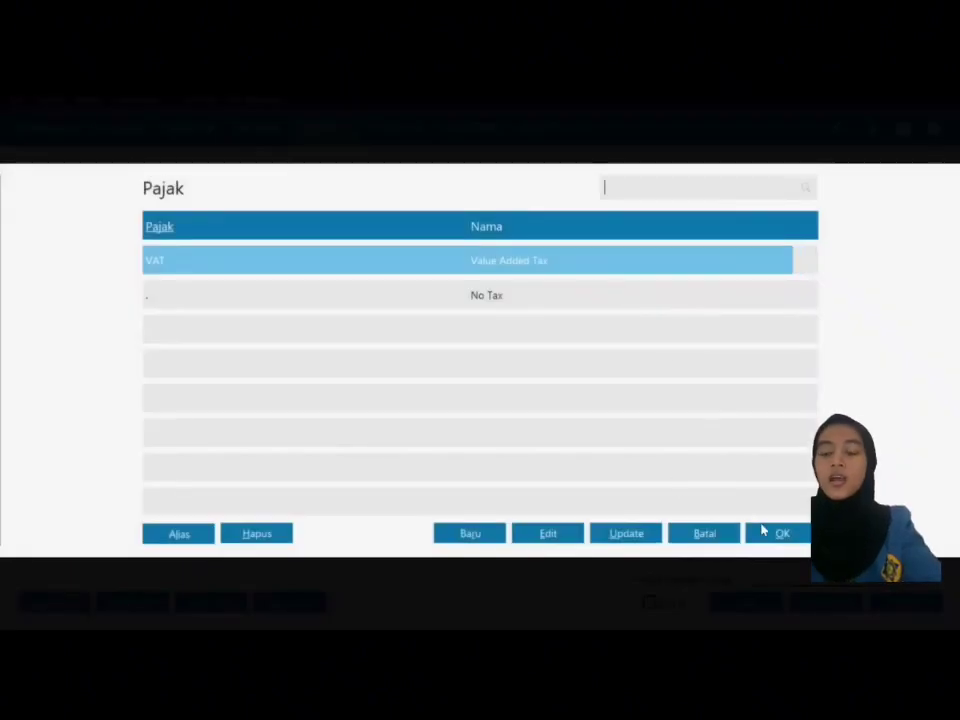
pyautogui.click(764, 533)
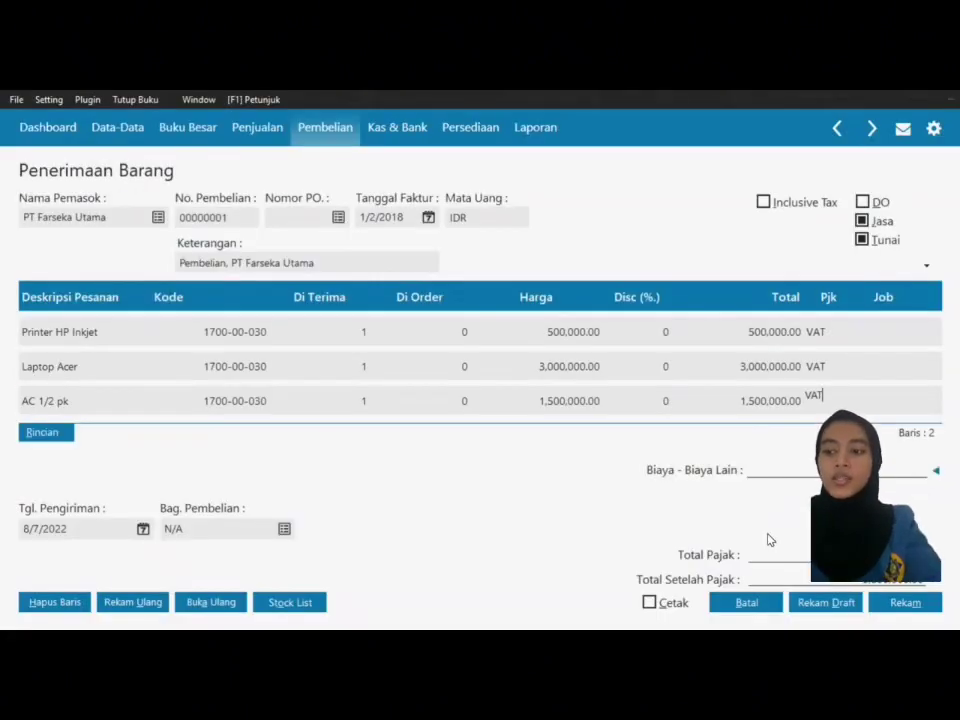
# Step: Set the delivery date to 1/2/2018, save the goods receipt and close the form
pyautogui.click(143, 531)
pyautogui.click(200, 504)
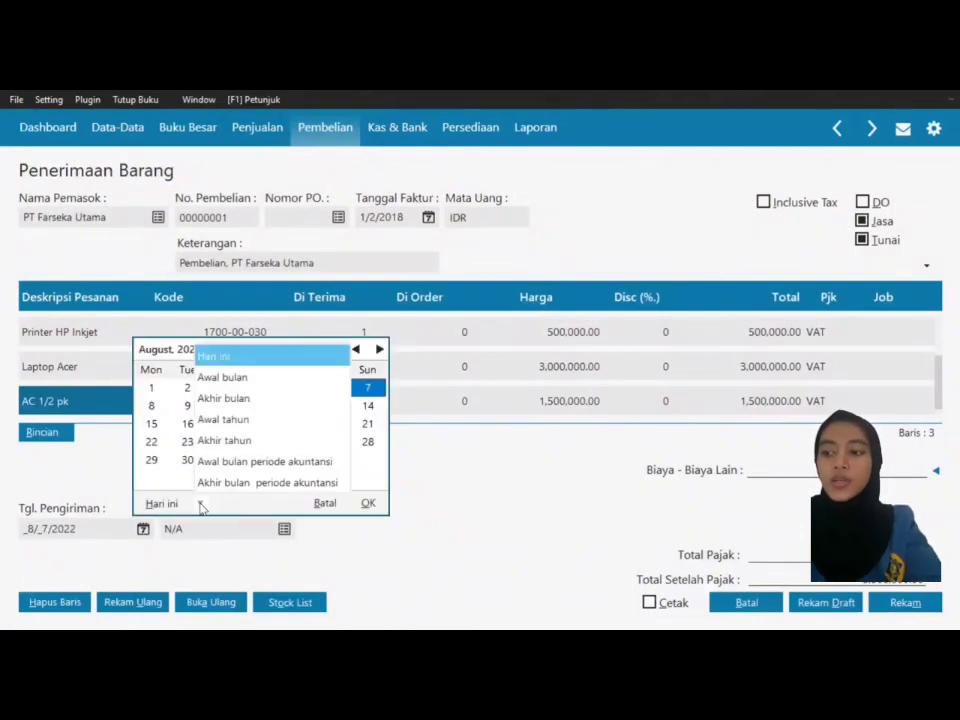
pyautogui.click(250, 482)
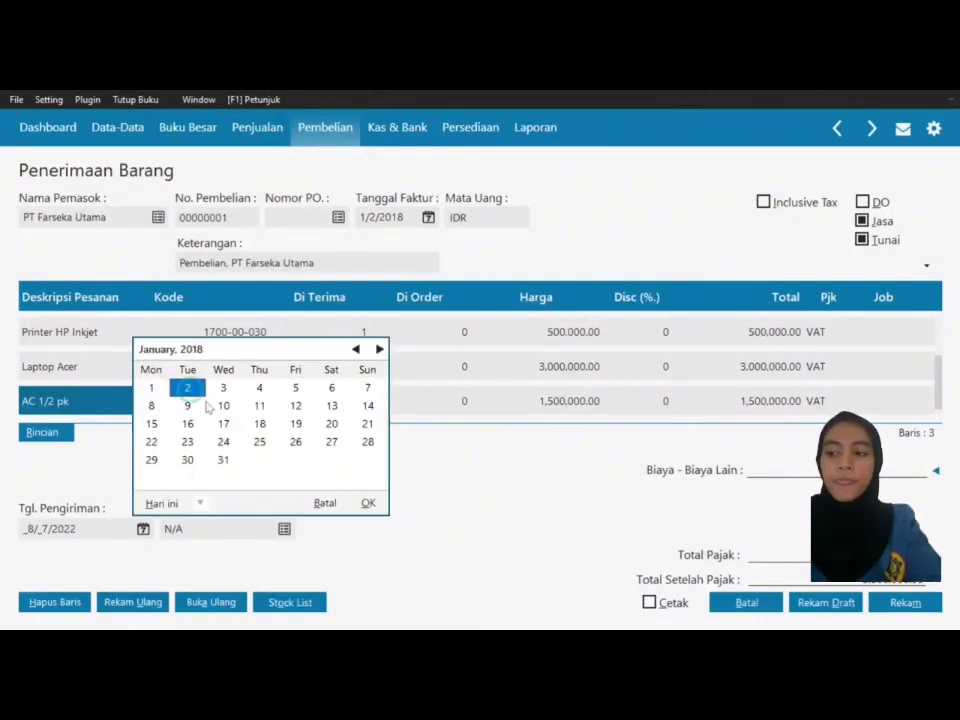
pyautogui.click(367, 503)
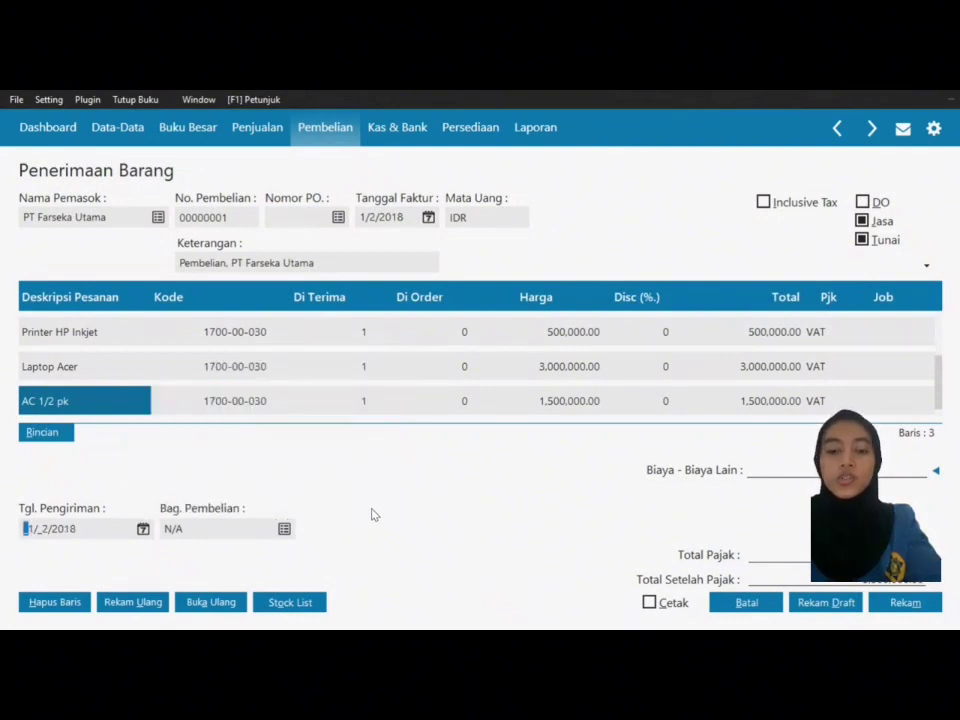
pyautogui.click(904, 612)
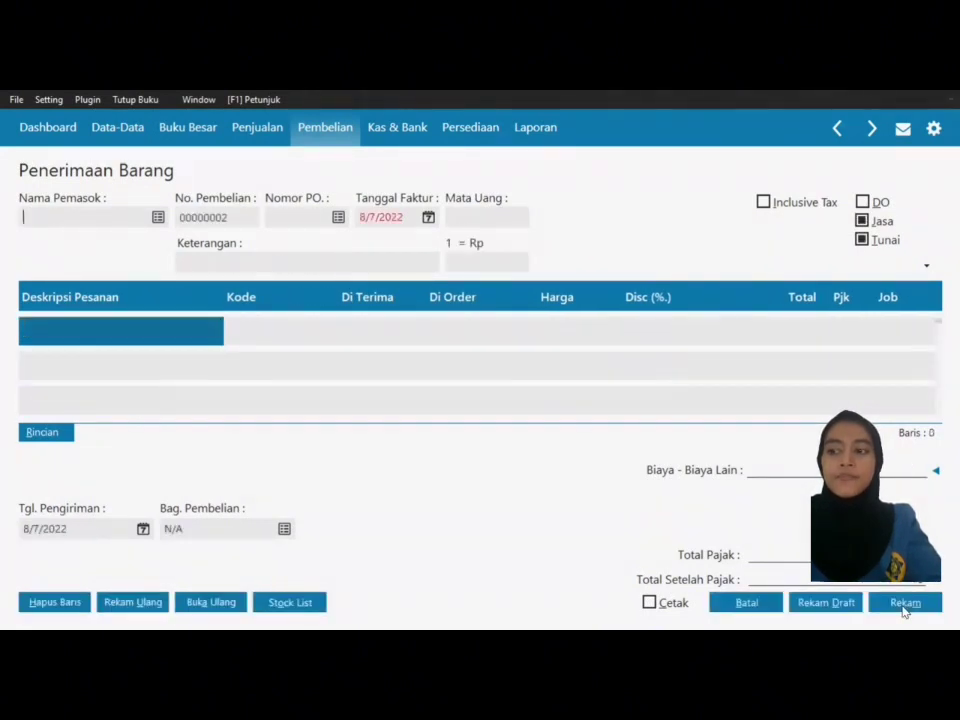
pyautogui.click(755, 606)
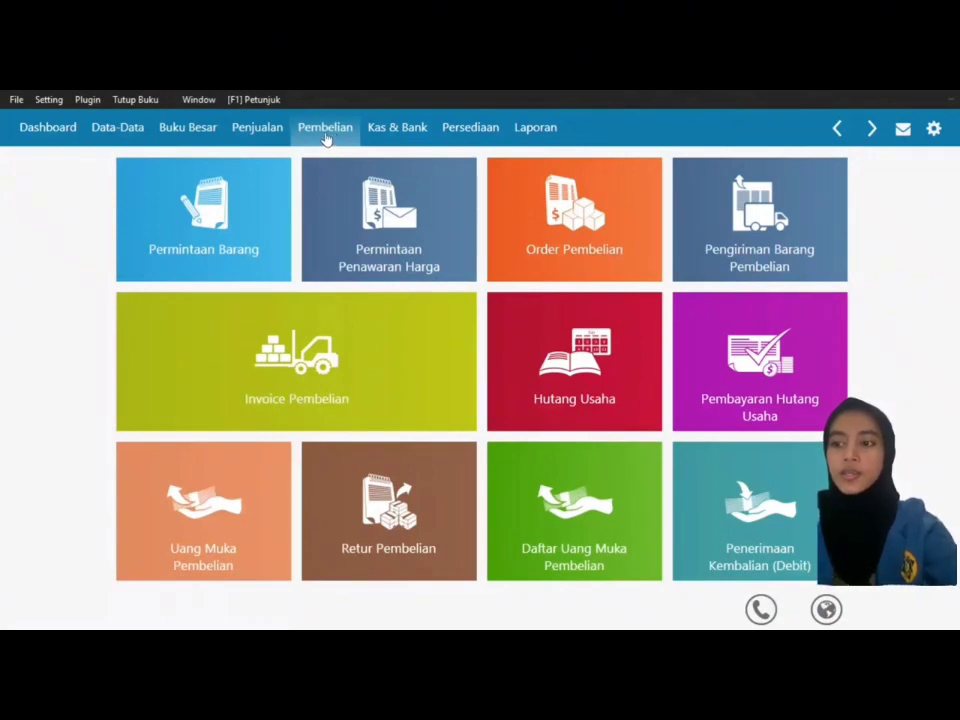
# Step: Enable 'Akun penting boleh digunakan dalam transaksi' in Setup's general transaction settings and save
pyautogui.click(44, 102)
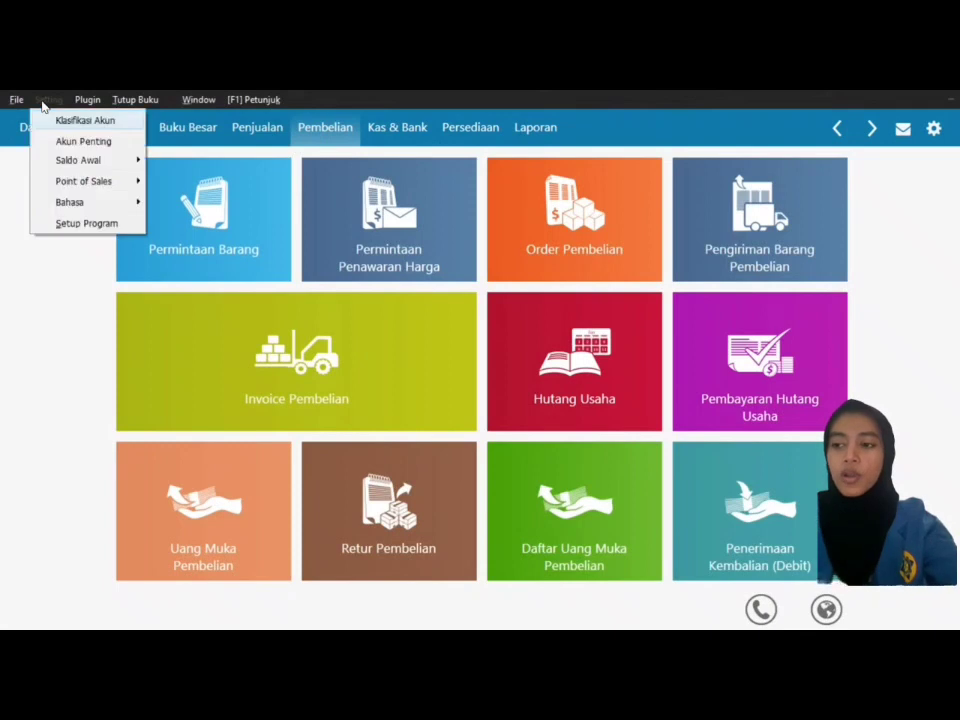
pyautogui.click(85, 226)
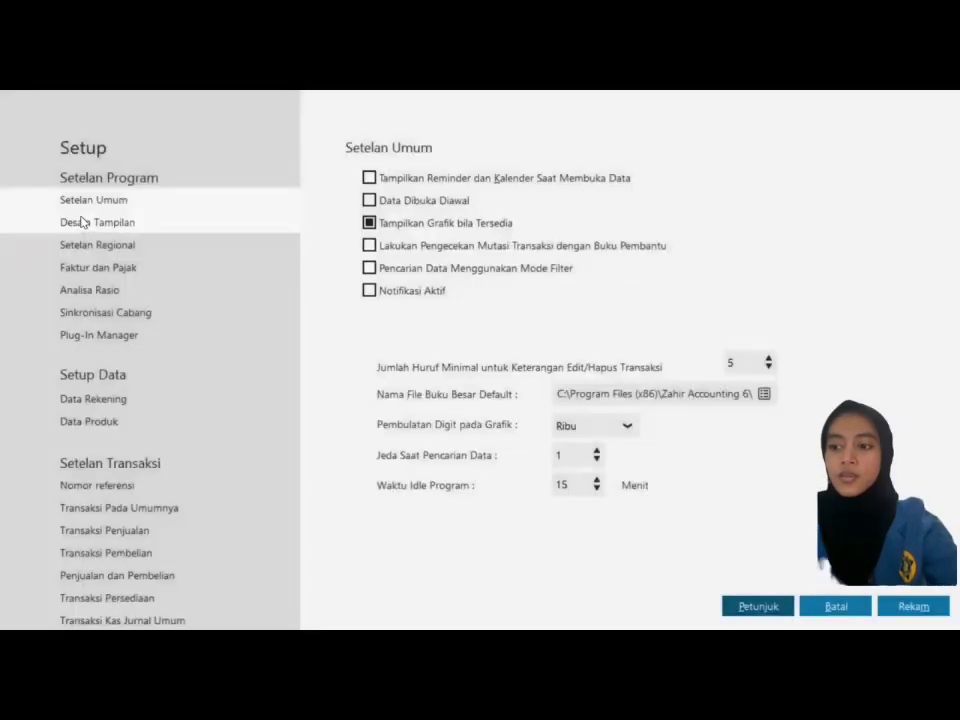
pyautogui.click(162, 512)
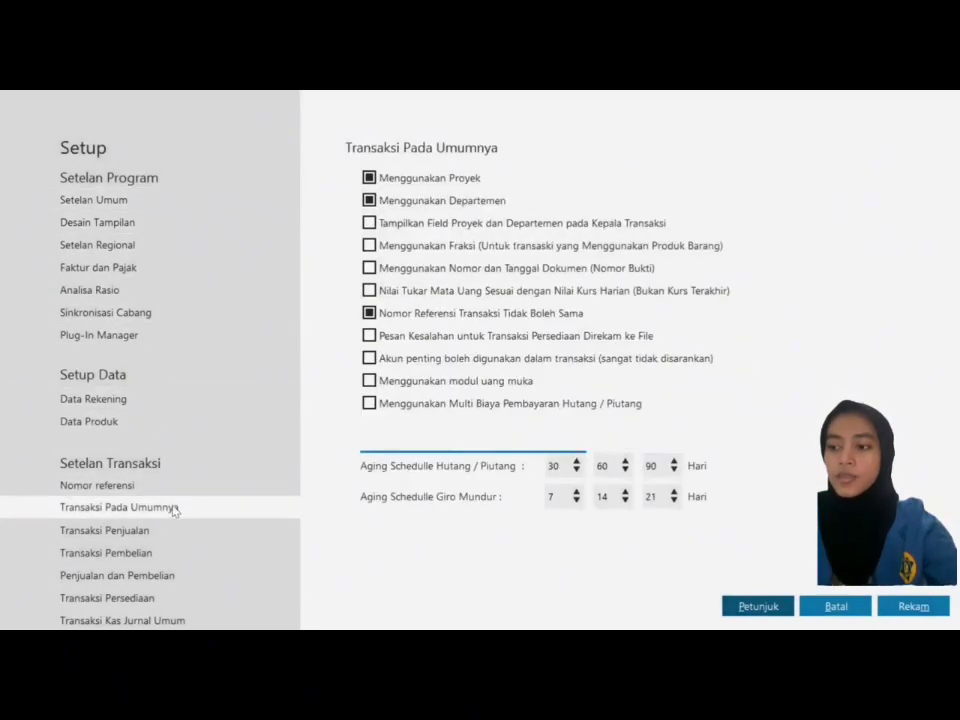
pyautogui.click(506, 358)
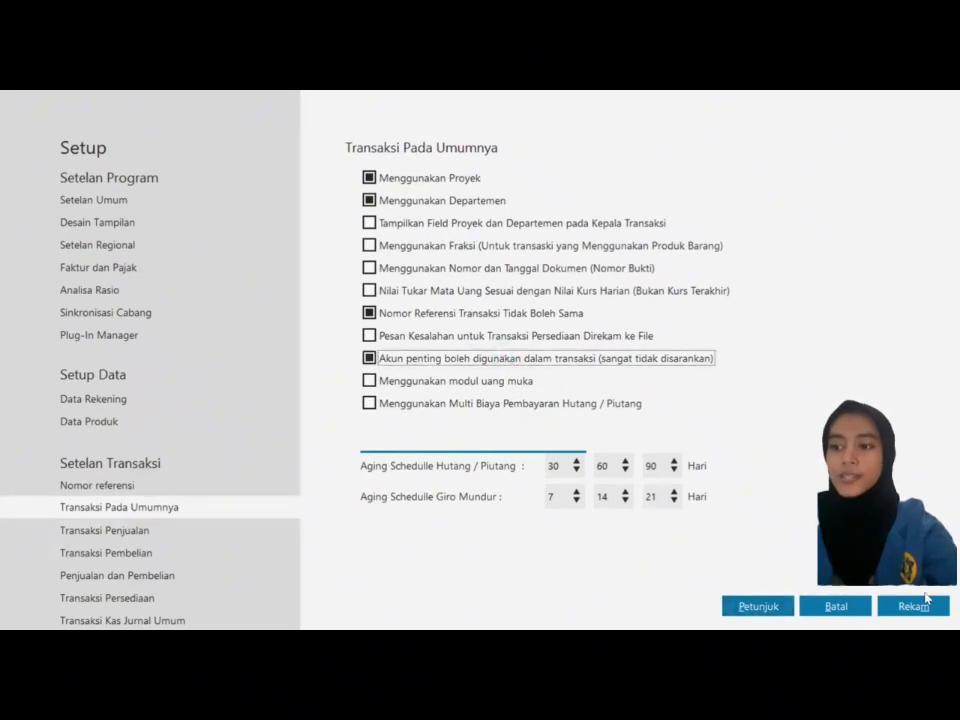
pyautogui.click(926, 598)
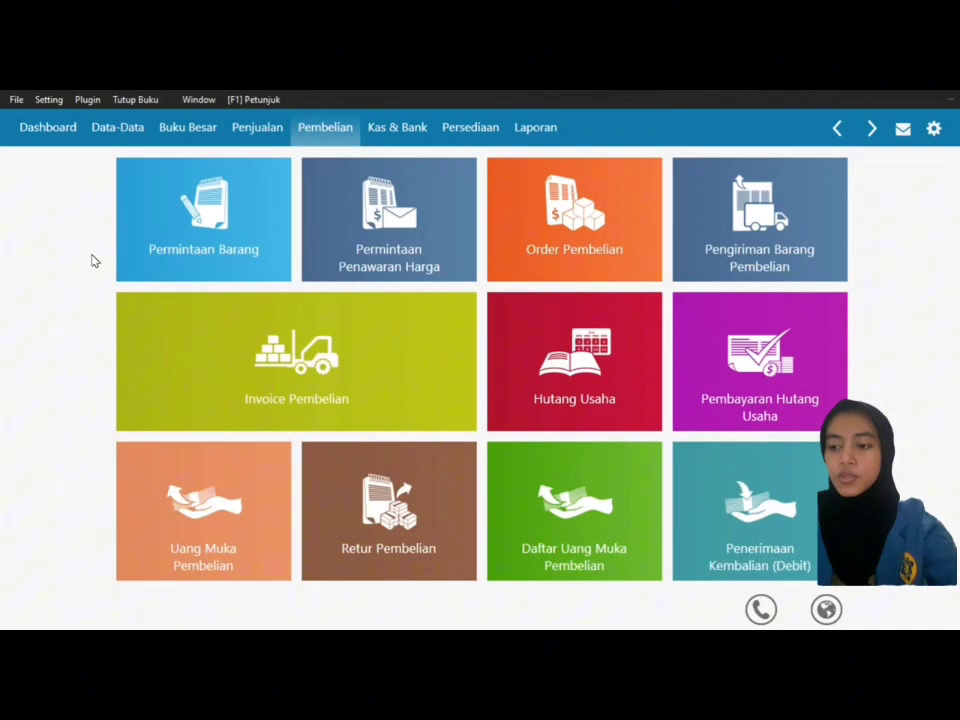
# Step: Start a new purchase down payment paid from Bank to vendor PT Orangtua Group
pyautogui.moveTo(180, 548)
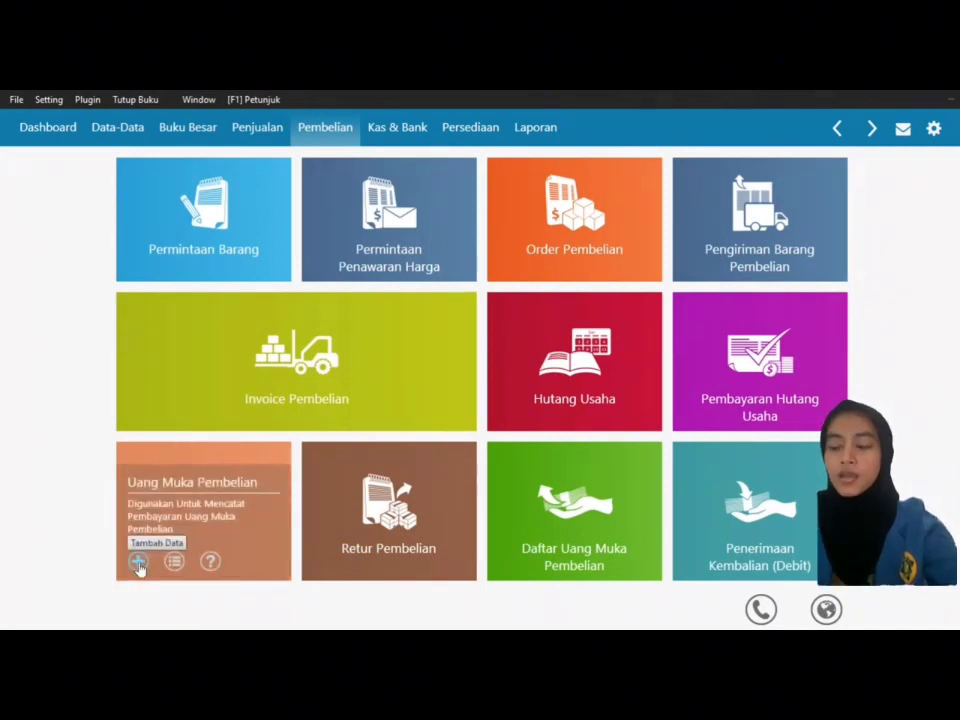
pyautogui.click(138, 562)
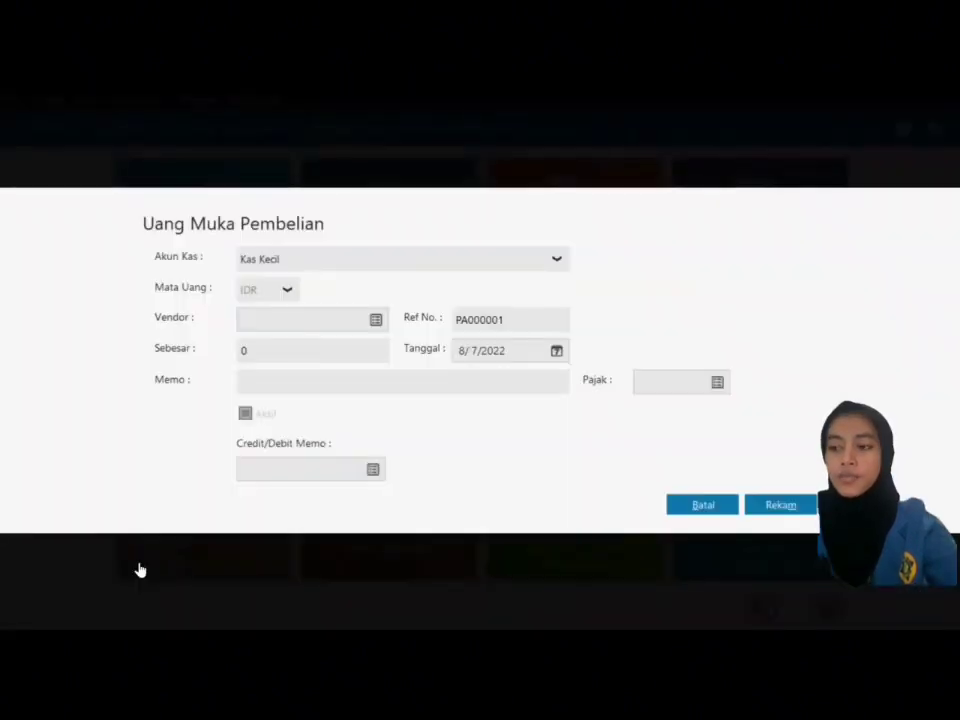
pyautogui.click(375, 264)
pyautogui.click(336, 348)
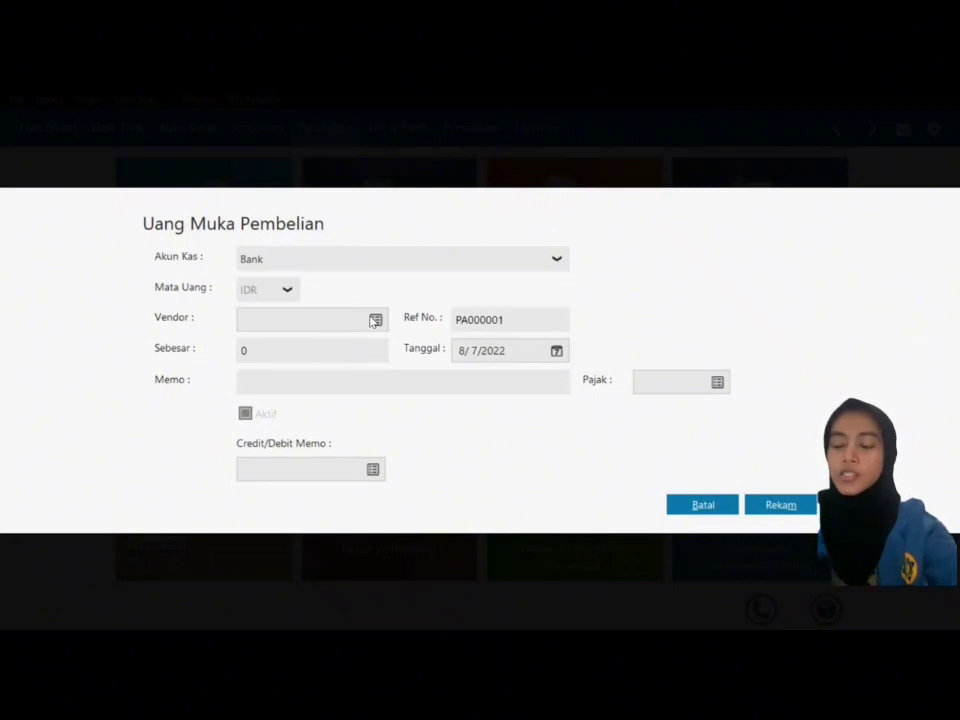
pyautogui.click(376, 320)
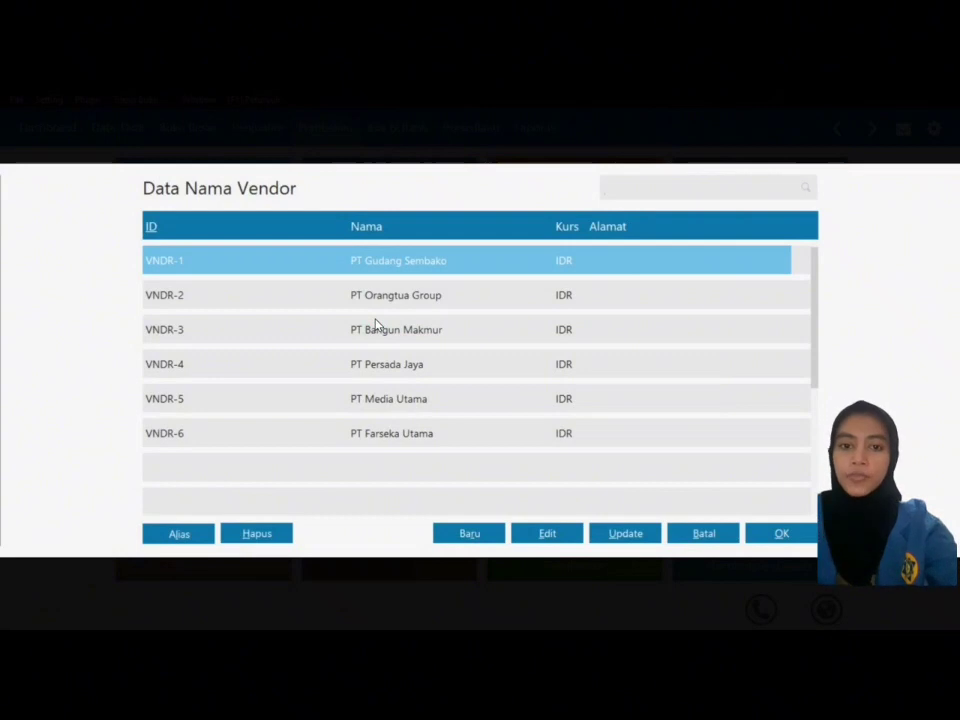
pyautogui.click(441, 298)
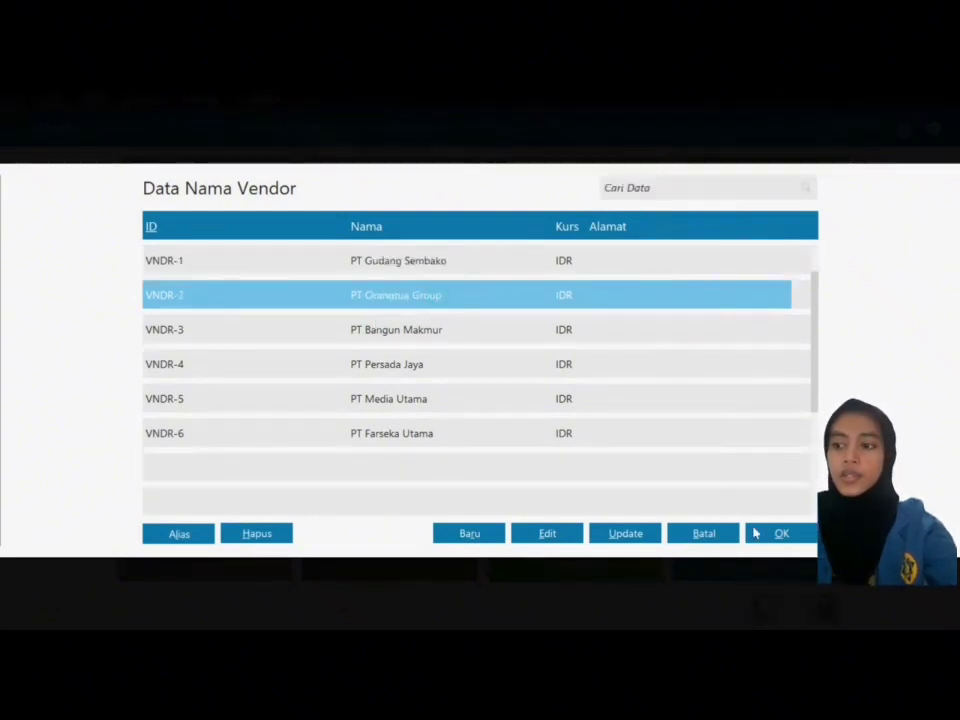
pyautogui.click(758, 534)
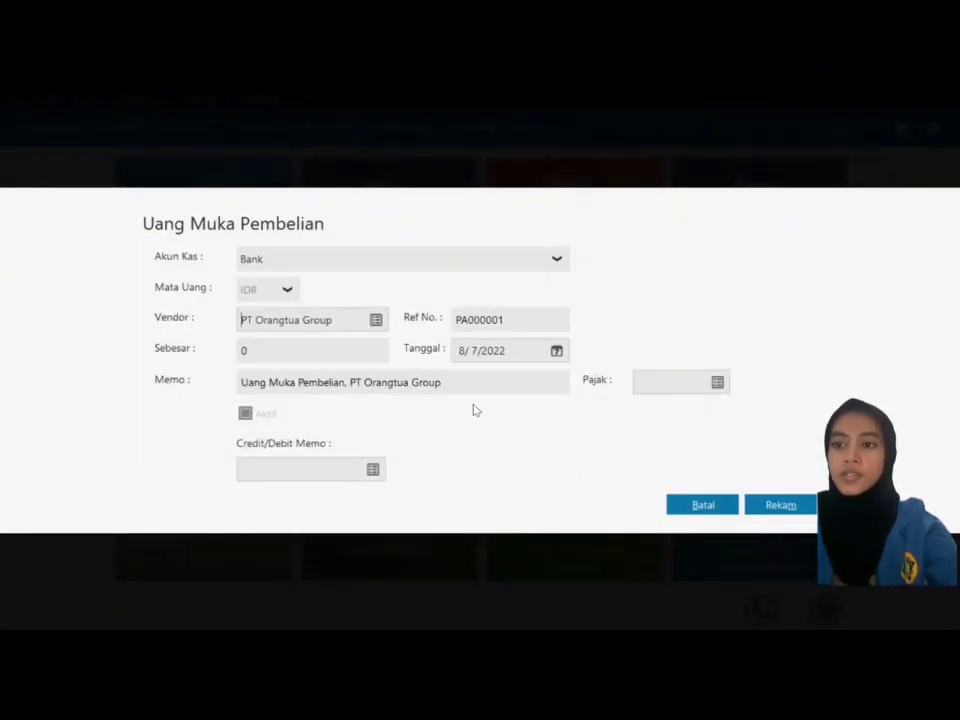
# Step: Enter the 2,050,000 amount, date it 1/5/2018, and save the down payment
pyautogui.click(321, 349)
pyautogui.write('2050000')
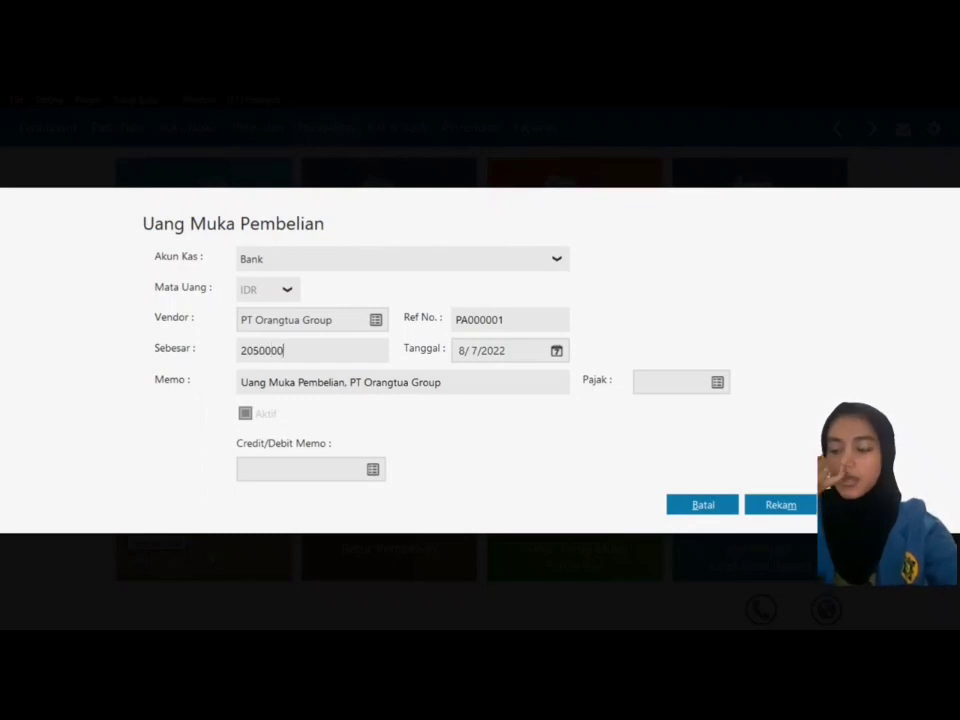
pyautogui.click(557, 352)
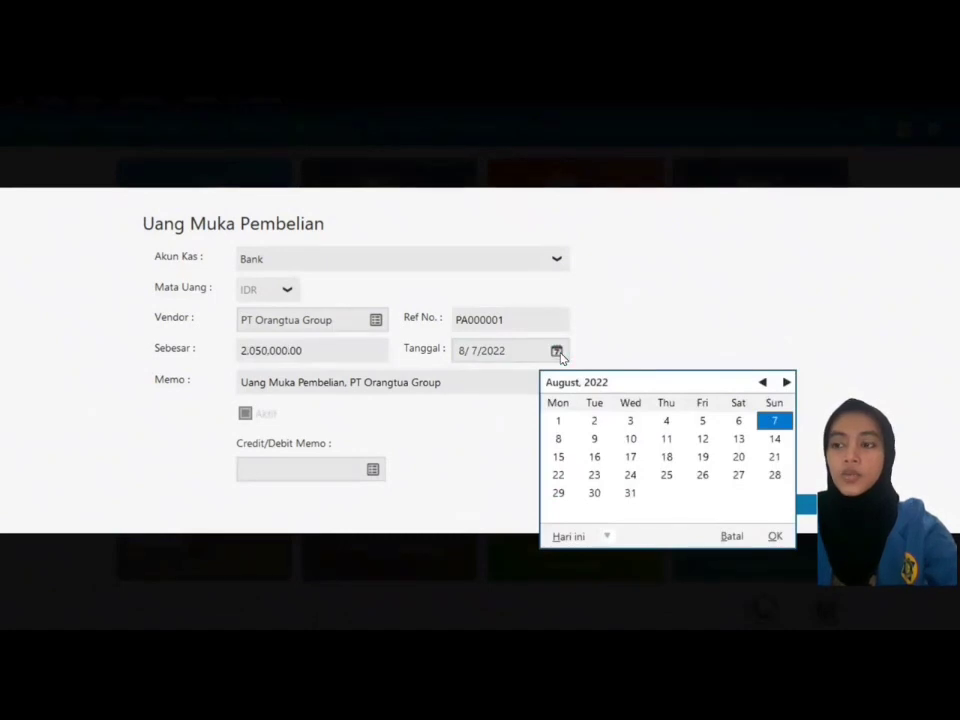
pyautogui.click(606, 537)
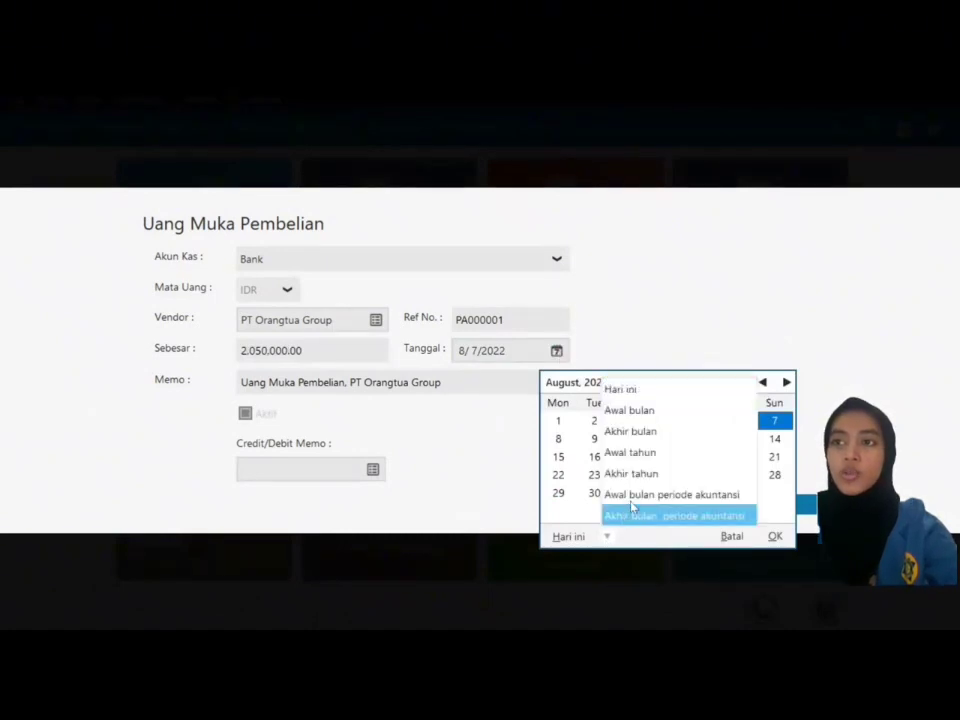
pyautogui.click(632, 512)
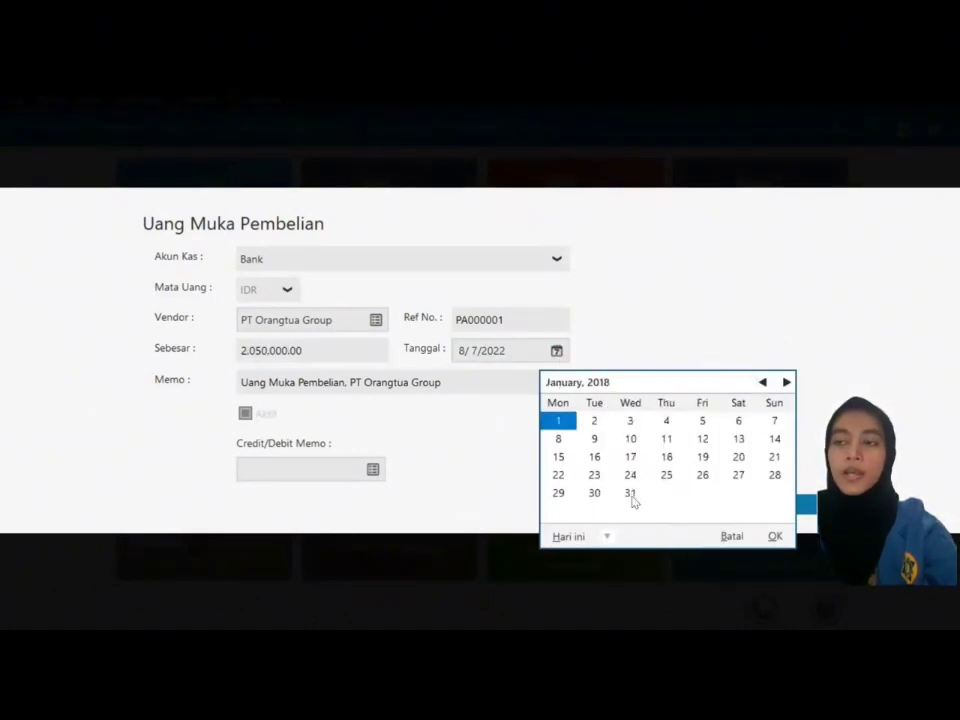
pyautogui.click(703, 422)
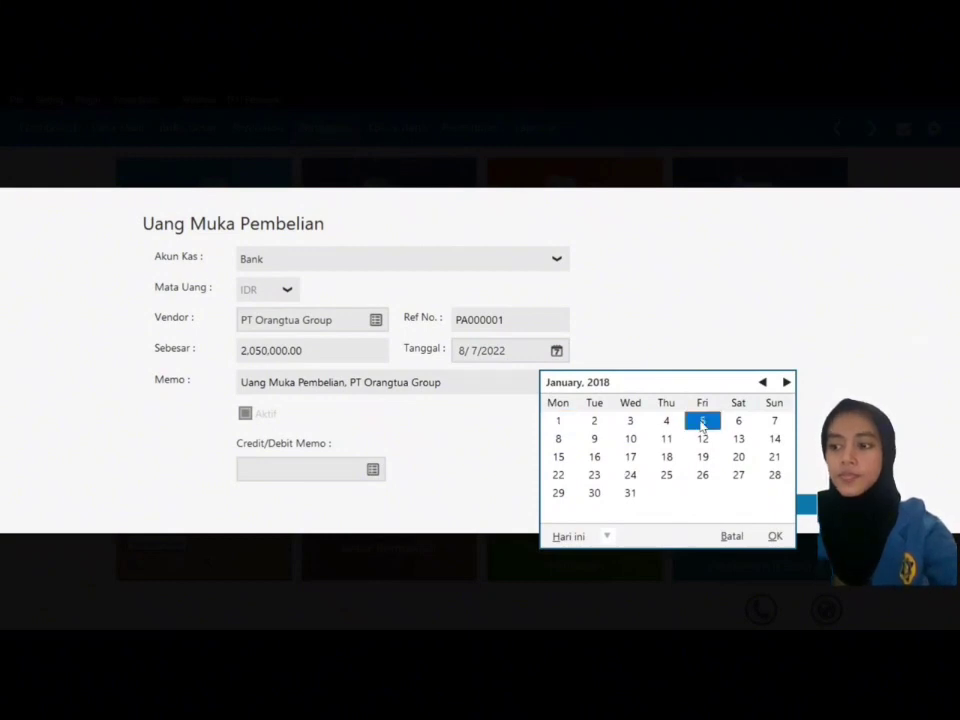
pyautogui.click(772, 537)
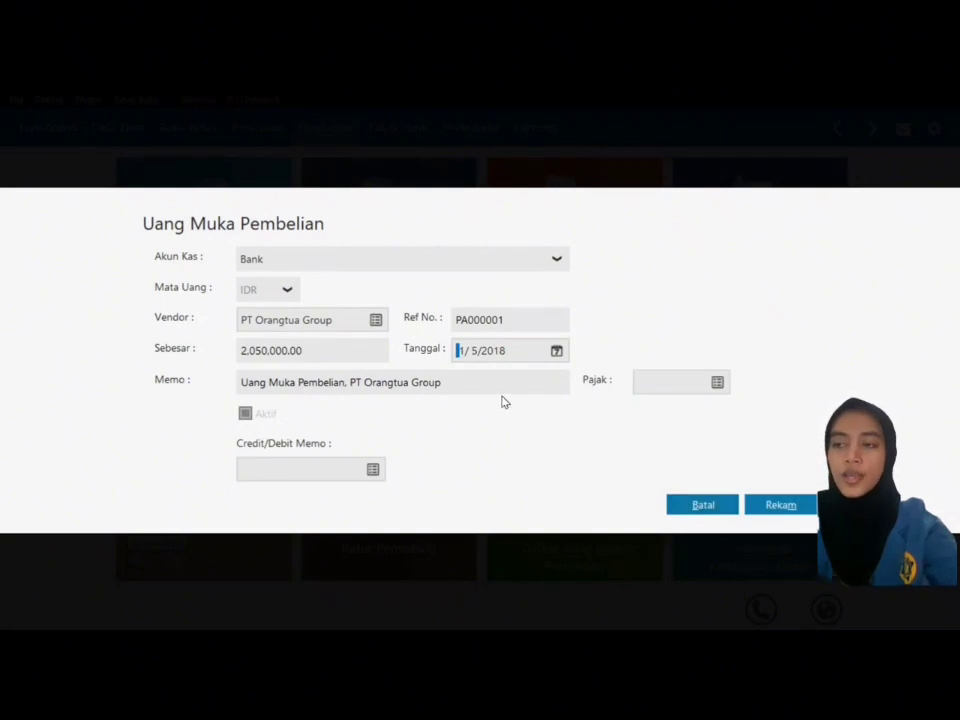
pyautogui.click(776, 509)
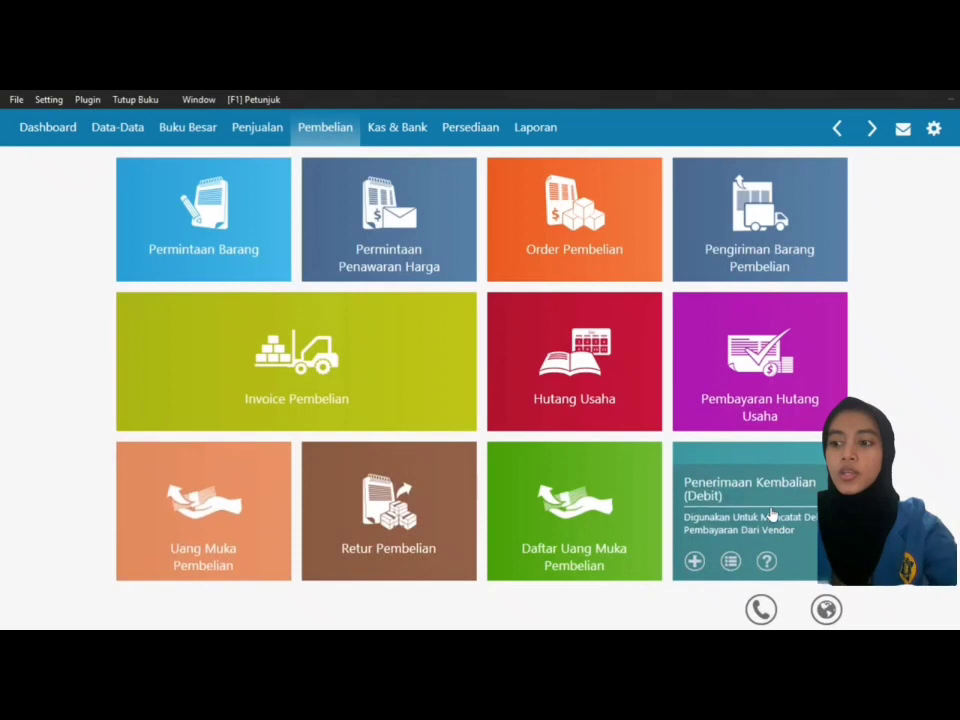
# Step: Start a new Invoice Pembelian and set it to goods rather than services
pyautogui.moveTo(245, 487)
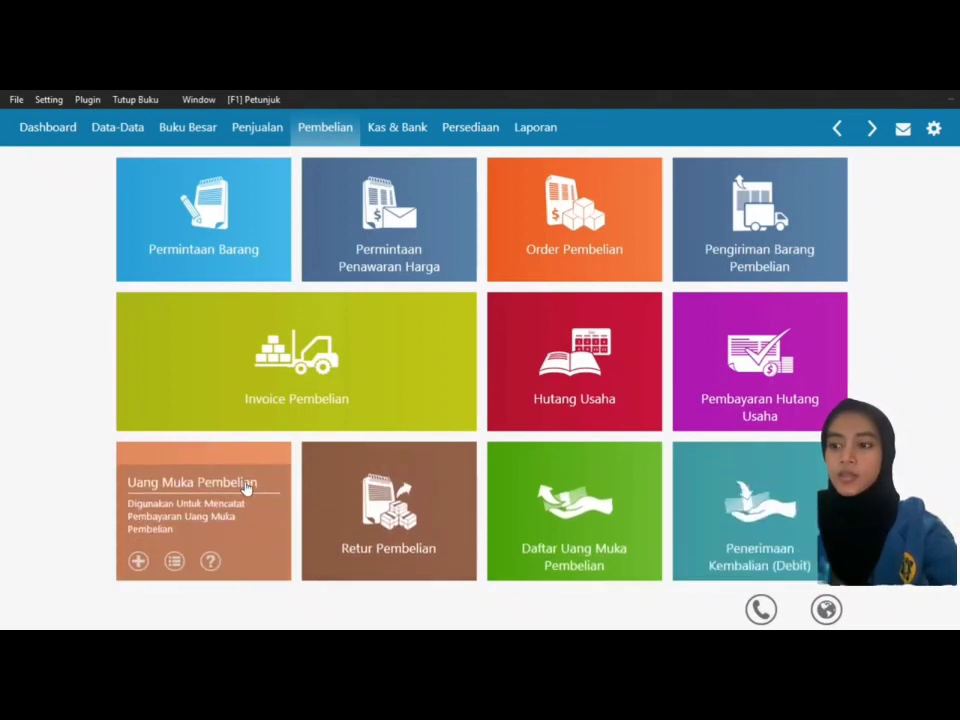
pyautogui.moveTo(264, 419)
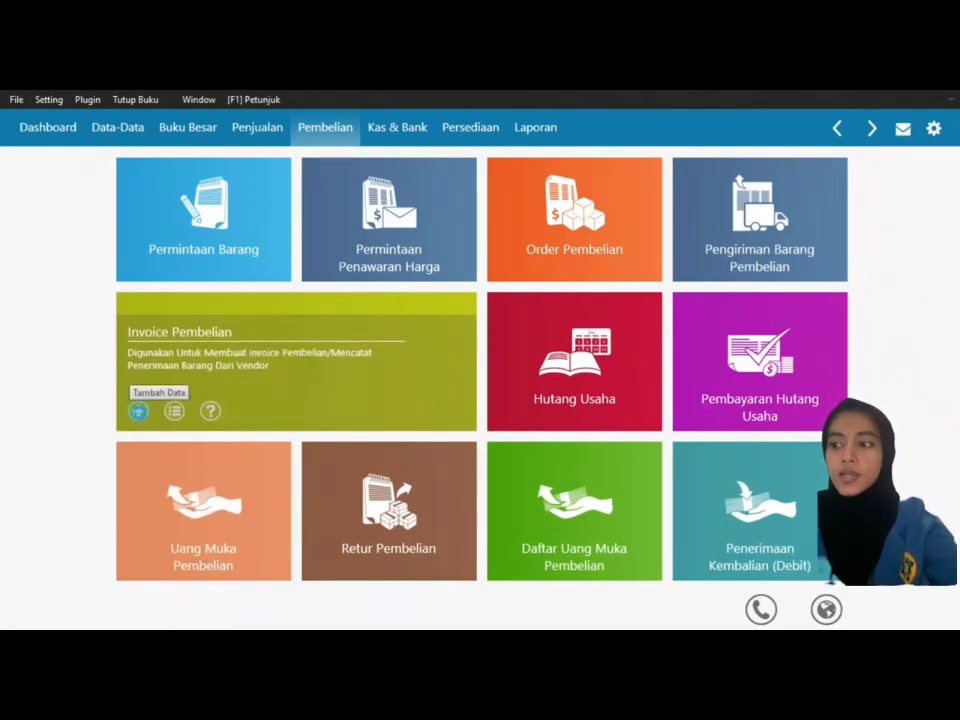
pyautogui.click(138, 411)
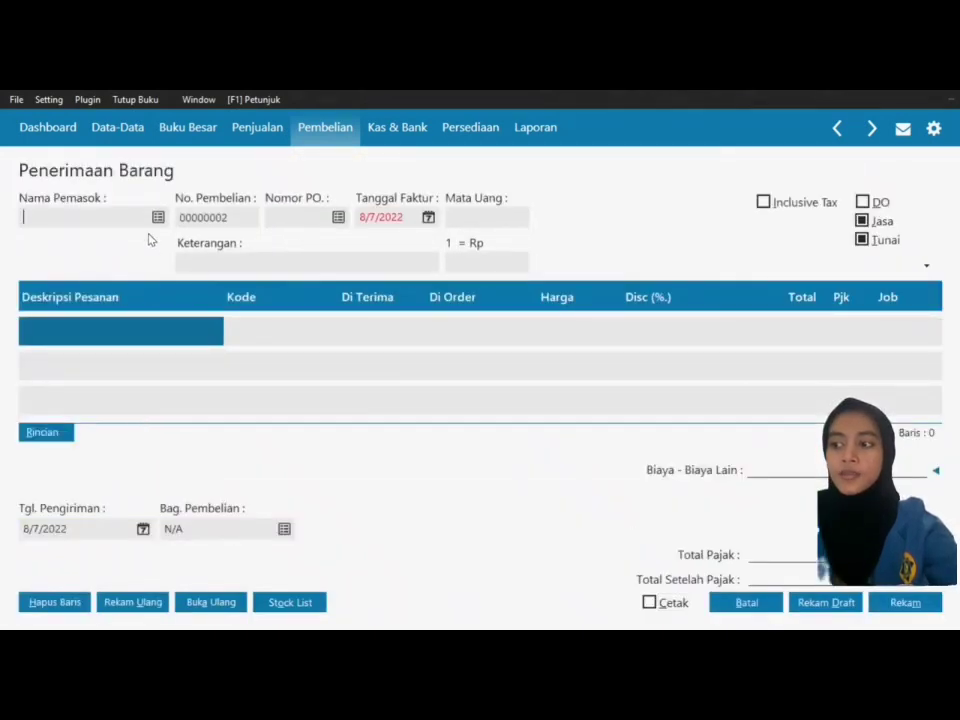
pyautogui.click(886, 223)
# Step: Make the invoice on credit, choose supplier PT Orangtua Group, and date it 1/5/2018
pyautogui.click(886, 242)
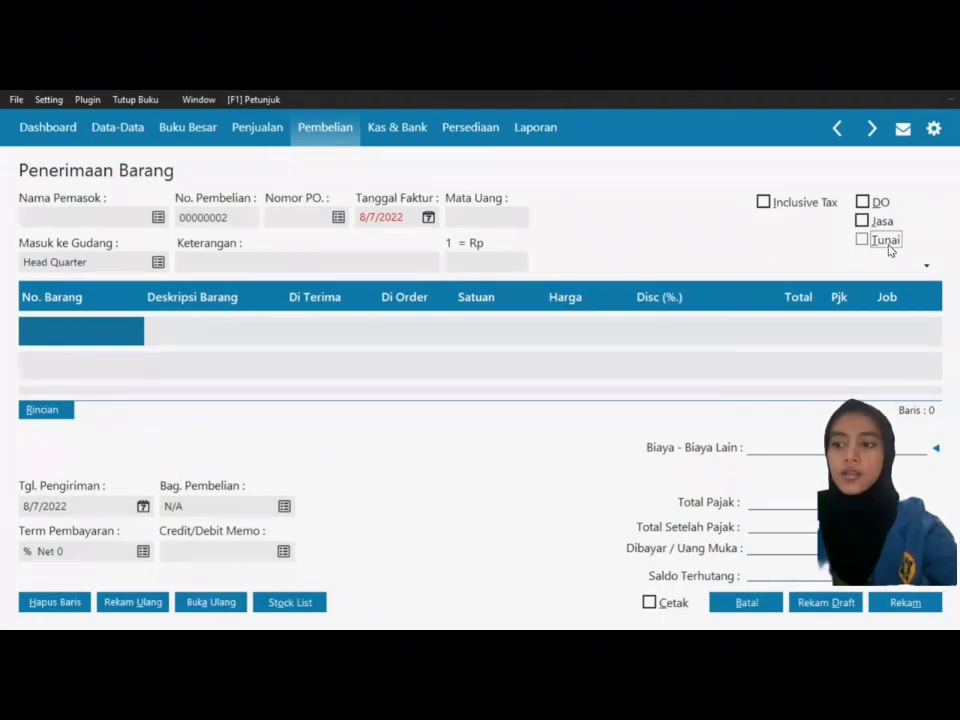
pyautogui.click(158, 217)
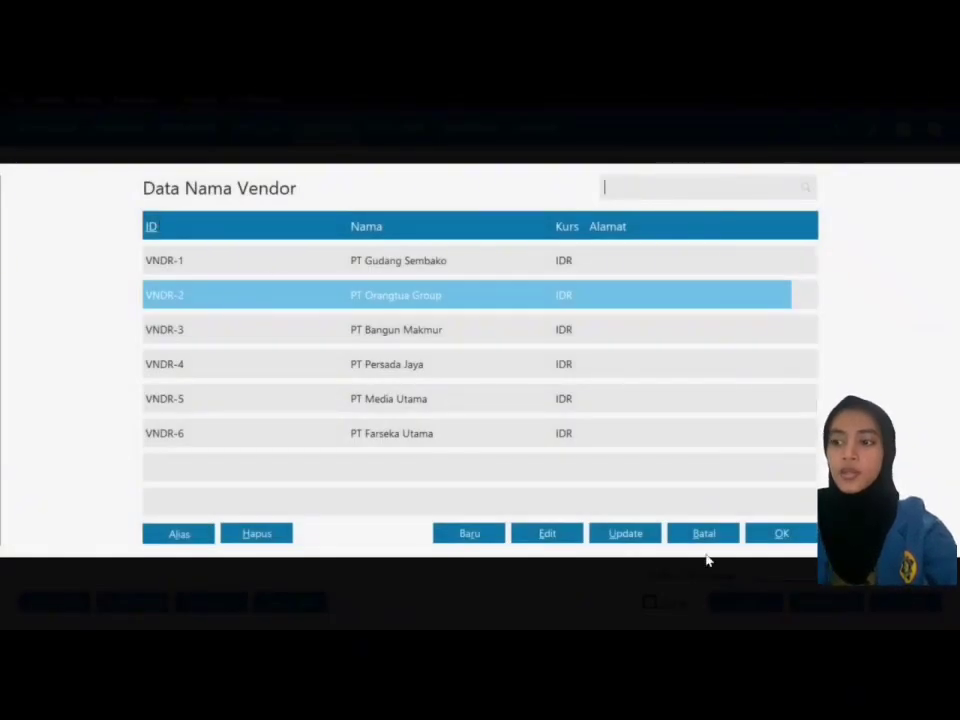
pyautogui.click(797, 536)
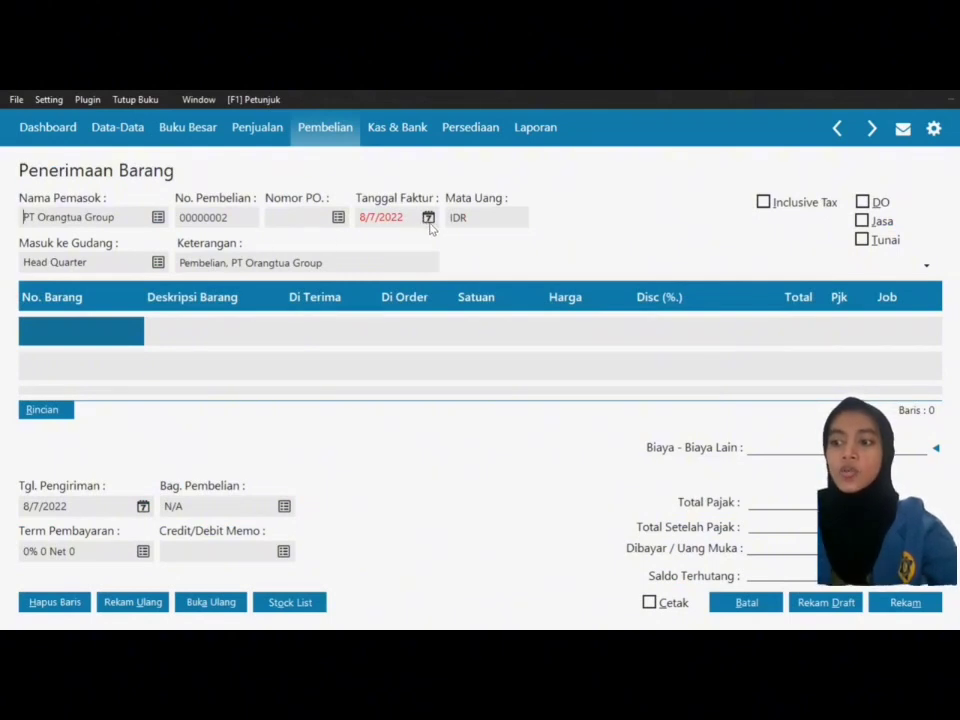
pyautogui.click(428, 218)
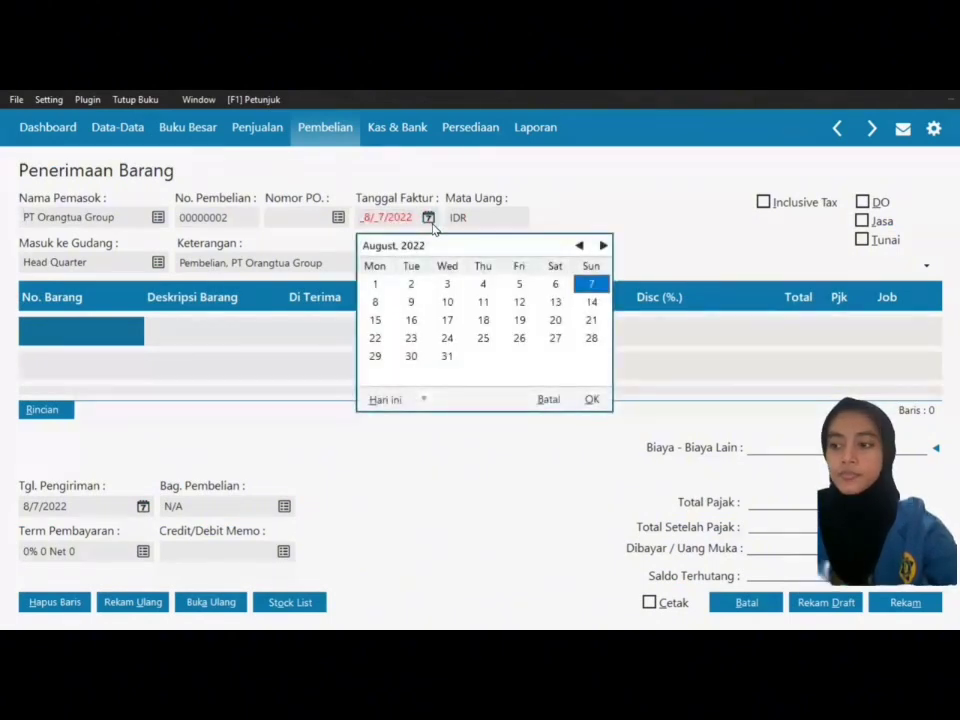
pyautogui.click(424, 399)
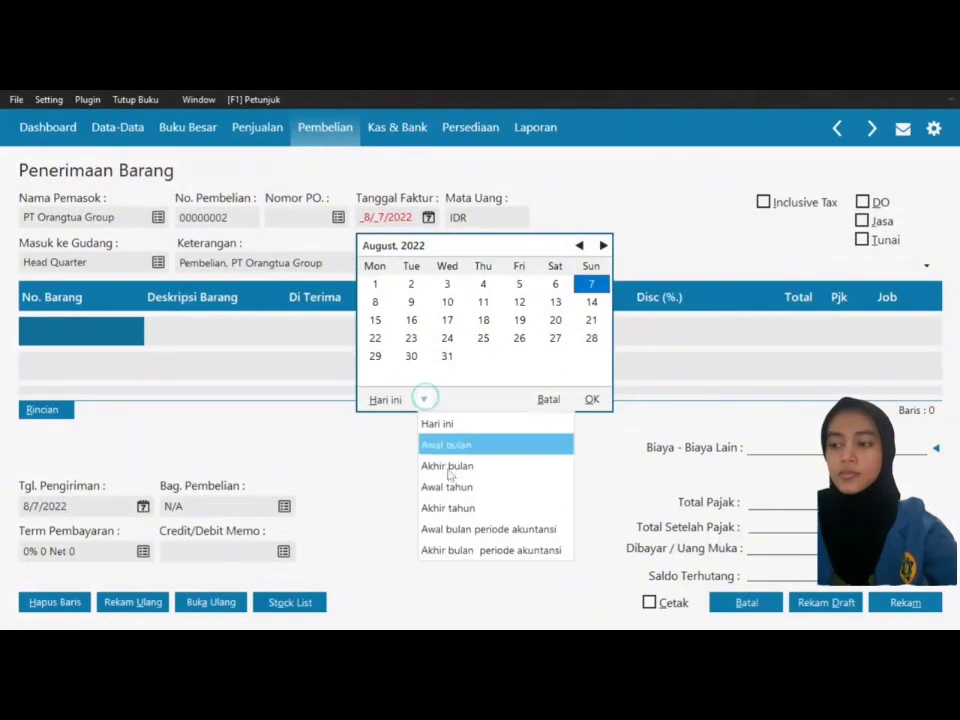
pyautogui.click(474, 528)
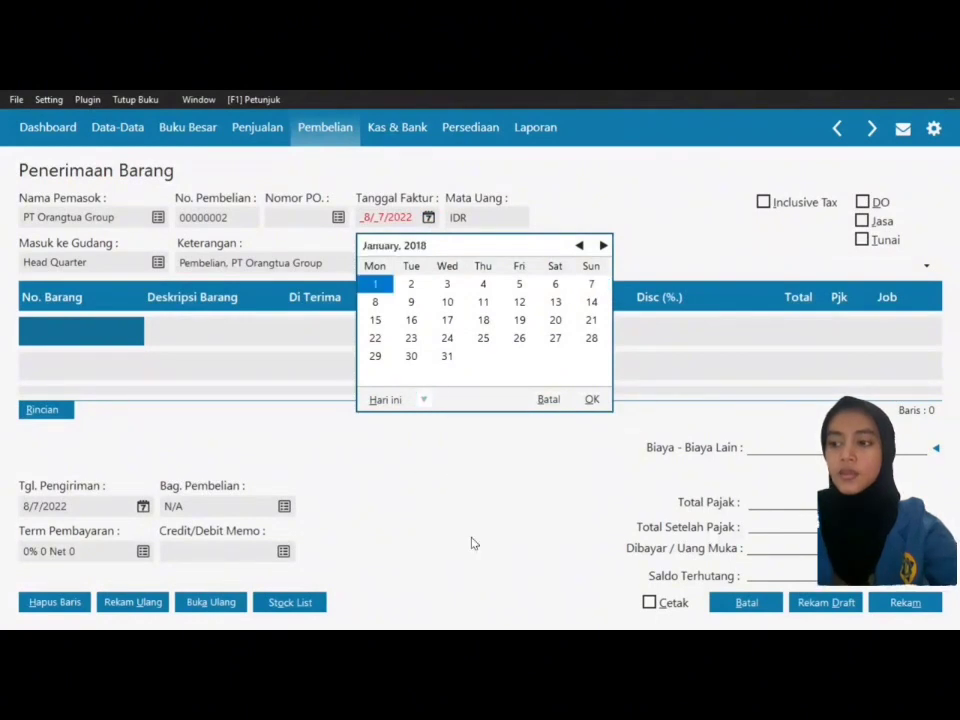
pyautogui.click(519, 286)
pyautogui.click(592, 399)
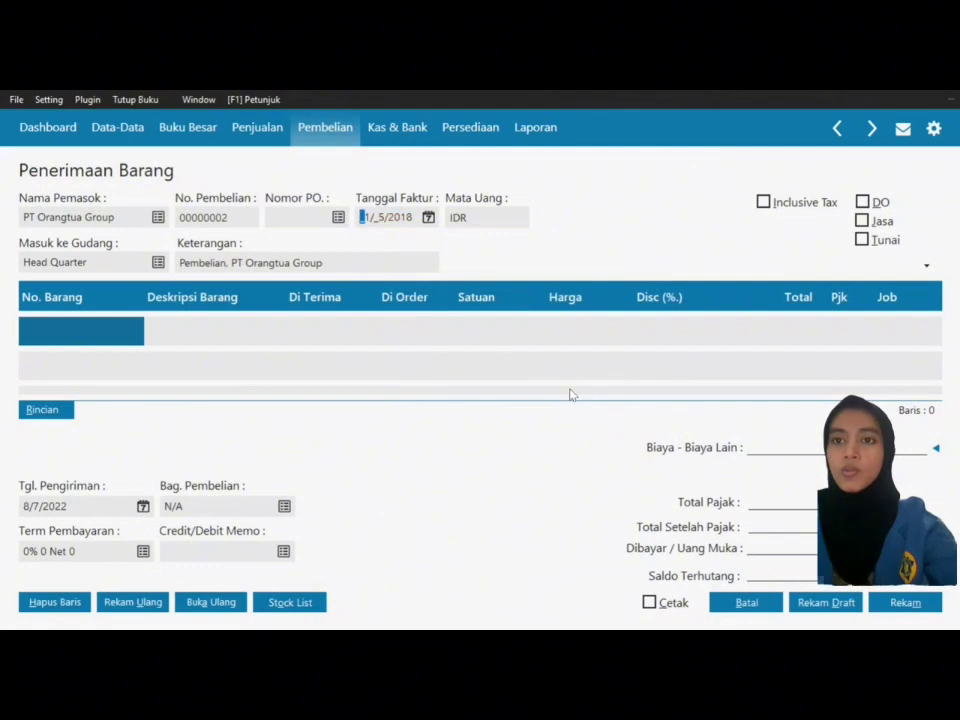
# Step: Set the first line to Wafer Tango Vanila (BM 001), 500 at 8,000, with VAT
pyautogui.doubleClick(71, 331)
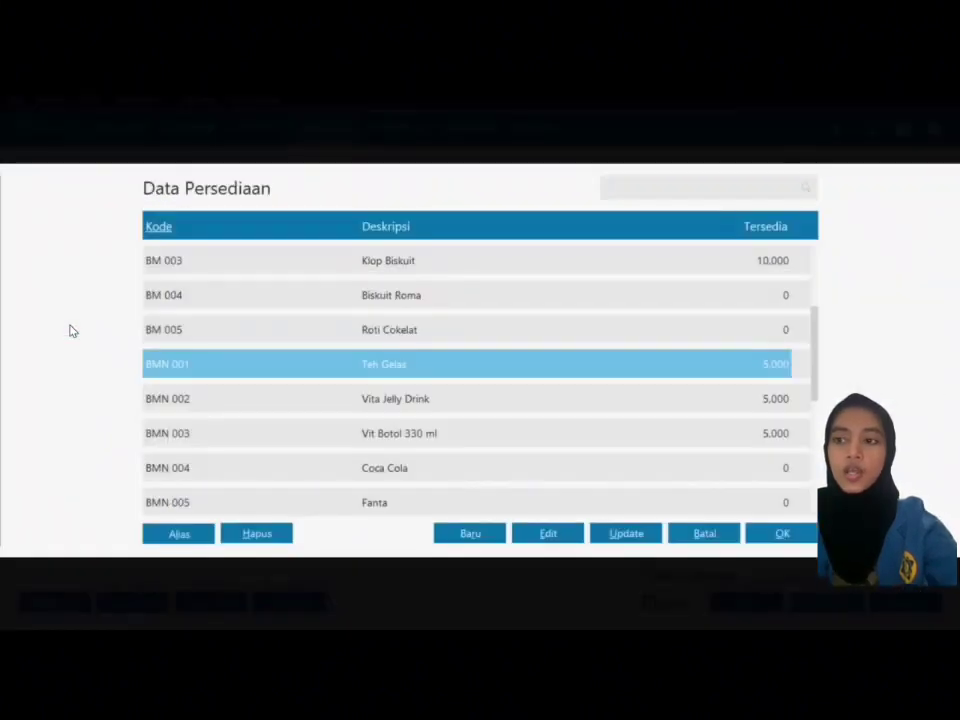
pyautogui.press('Up')
pyautogui.press('Up')
pyautogui.press('Up')
pyautogui.press('Up')
pyautogui.press('Up')
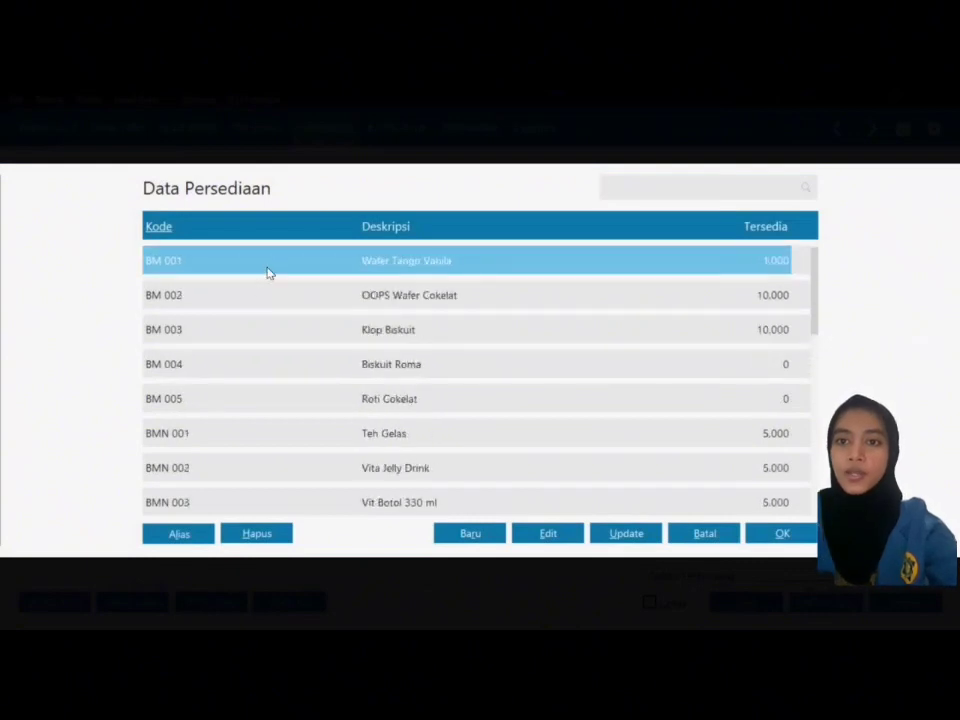
pyautogui.click(783, 536)
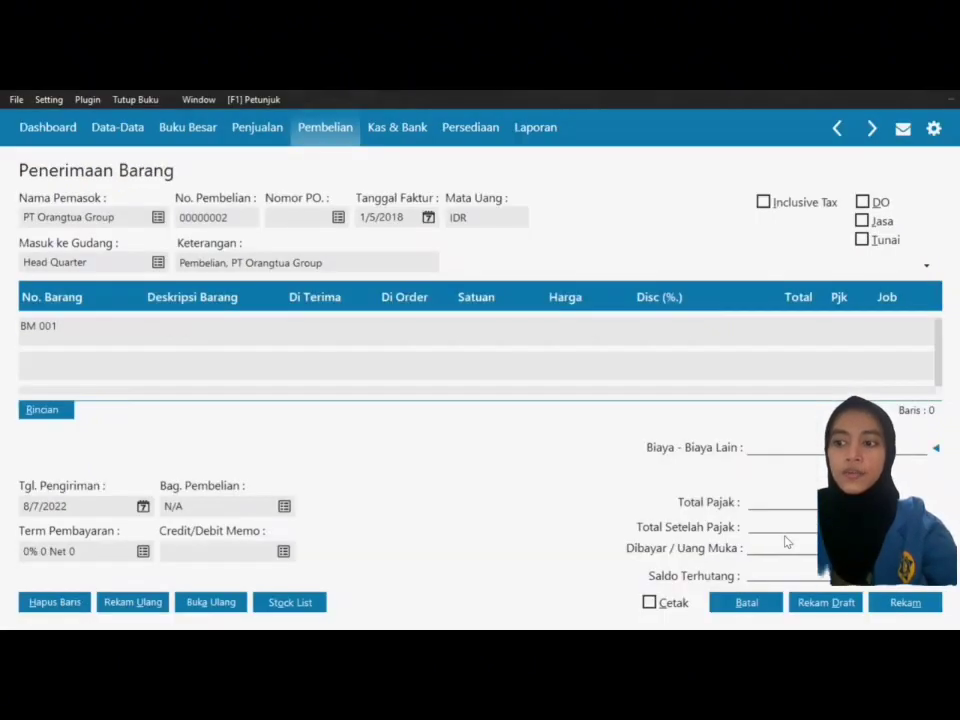
pyautogui.click(315, 335)
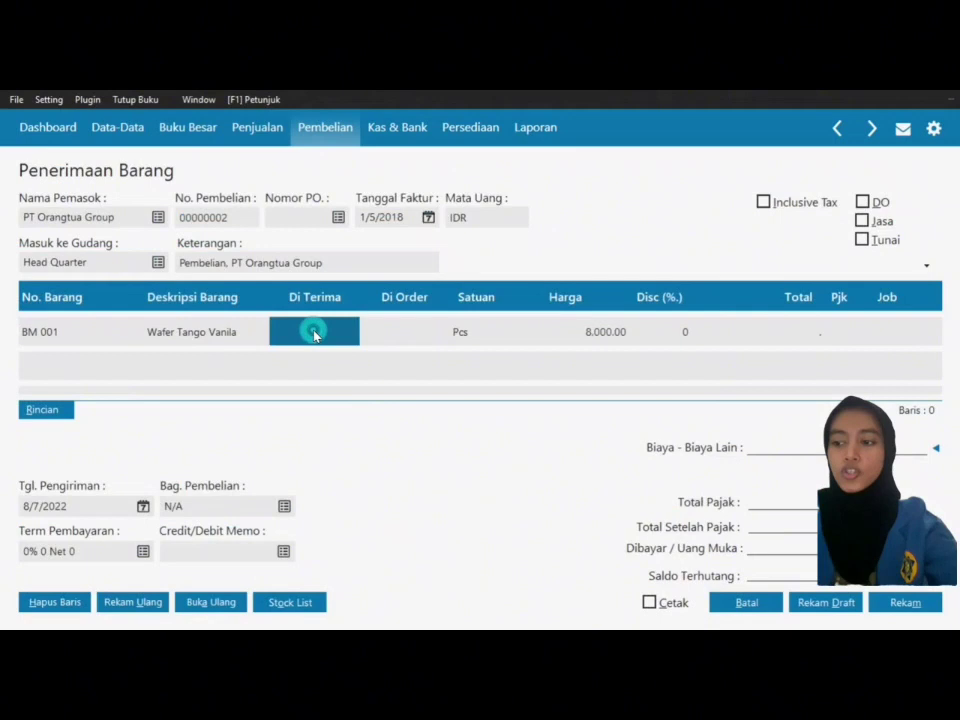
pyautogui.write('500')
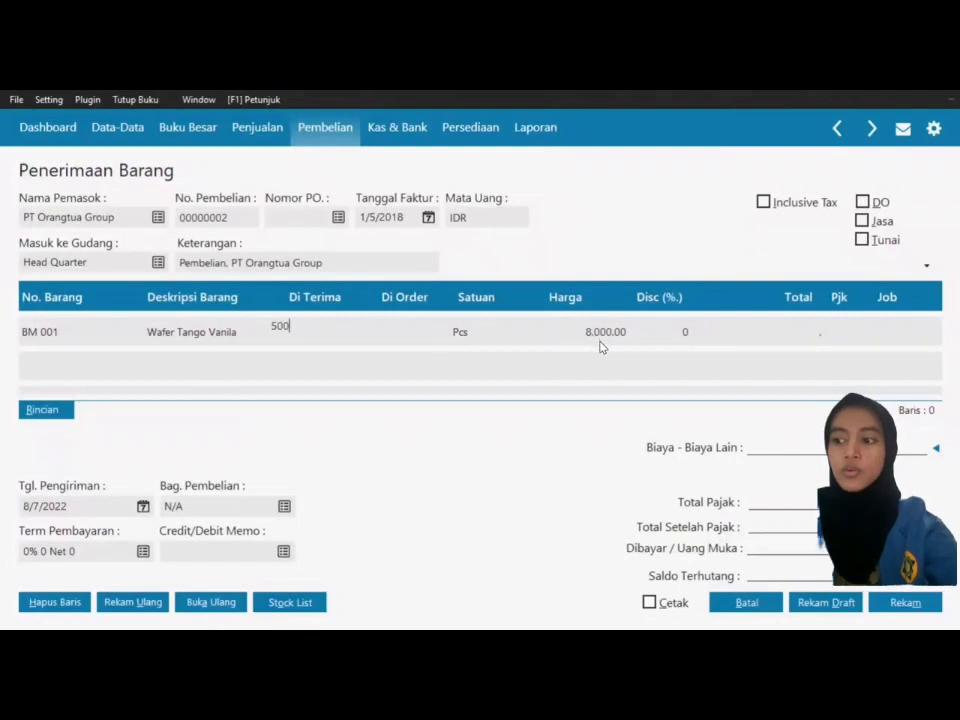
pyautogui.click(600, 345)
pyautogui.press('Tab')
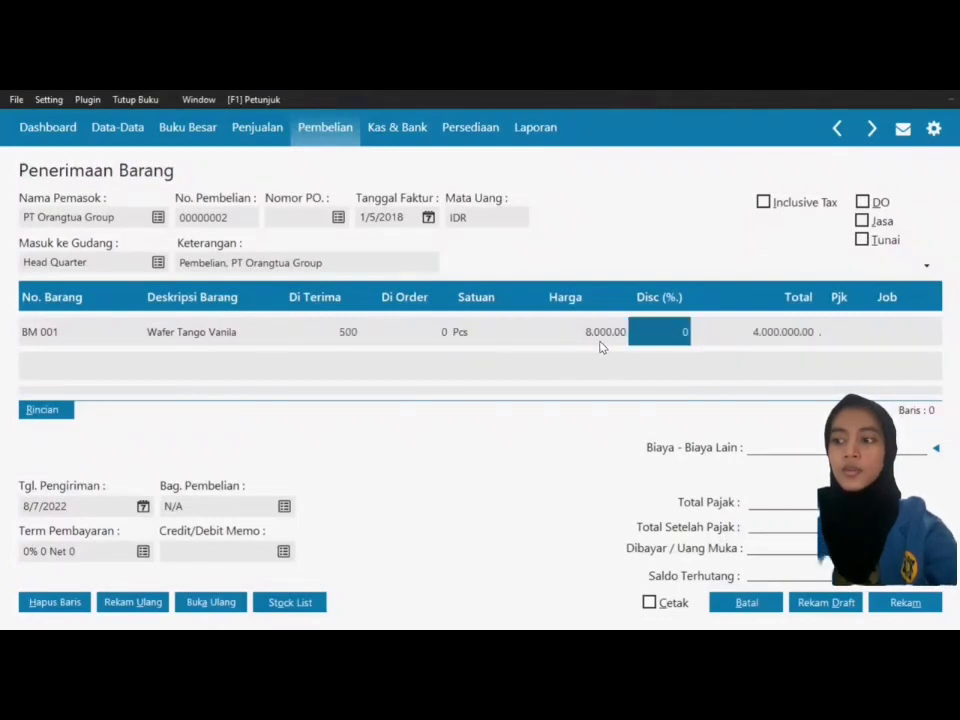
pyautogui.press('Tab')
pyautogui.press('Tab')
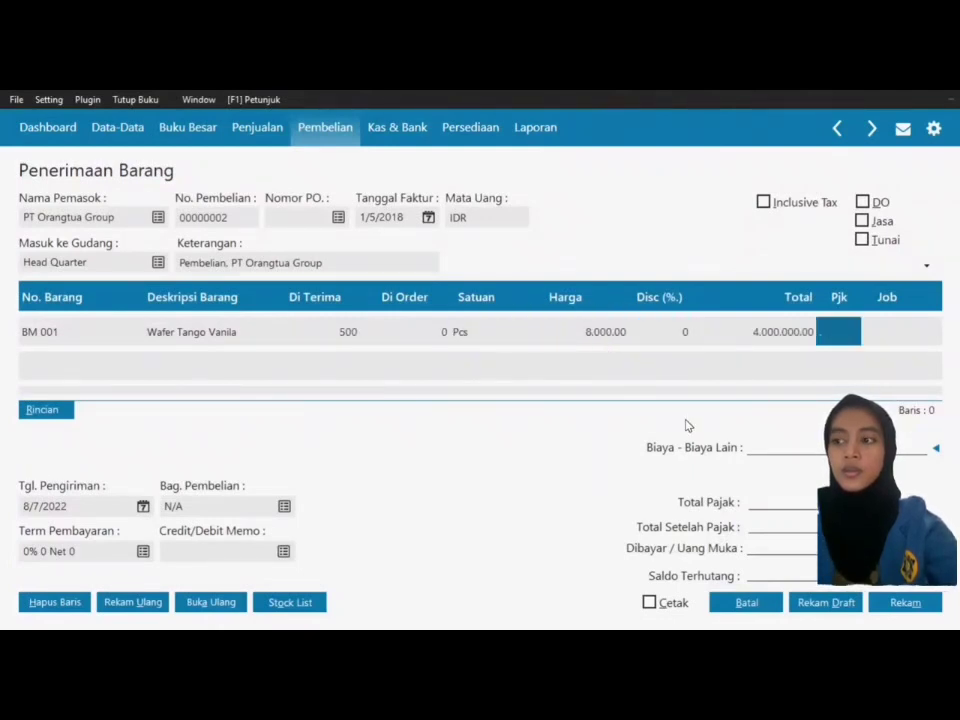
pyautogui.doubleClick(834, 336)
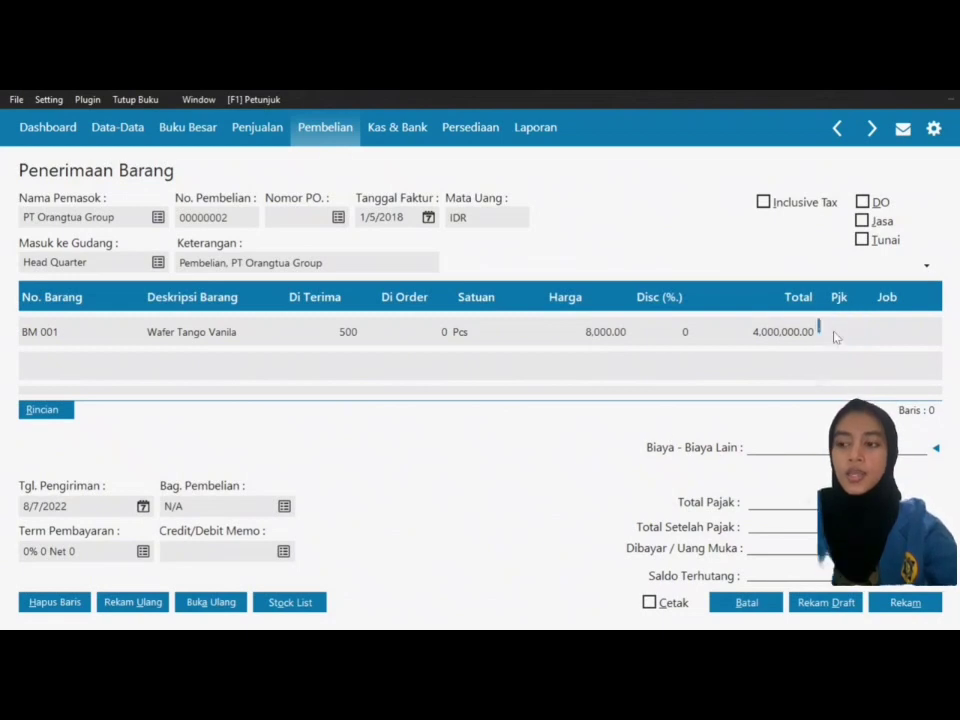
pyautogui.click(789, 536)
pyautogui.press('Tab')
pyautogui.press('Tab')
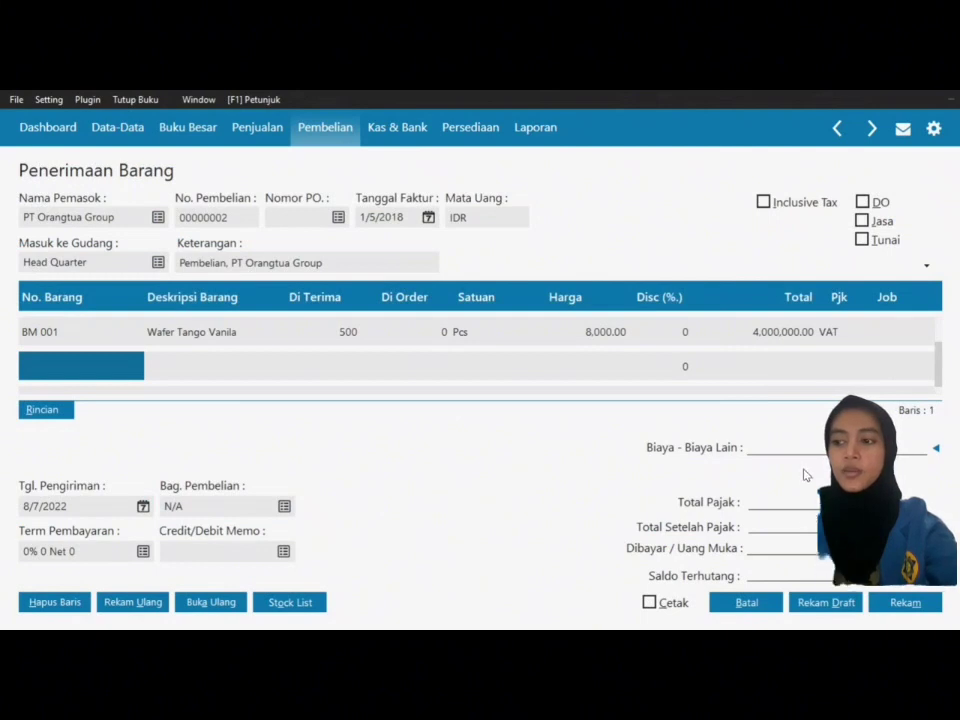
# Step: Add a Biskuit Roma line: 600 Pcs at 5,000 with VAT
pyautogui.doubleClick(66, 368)
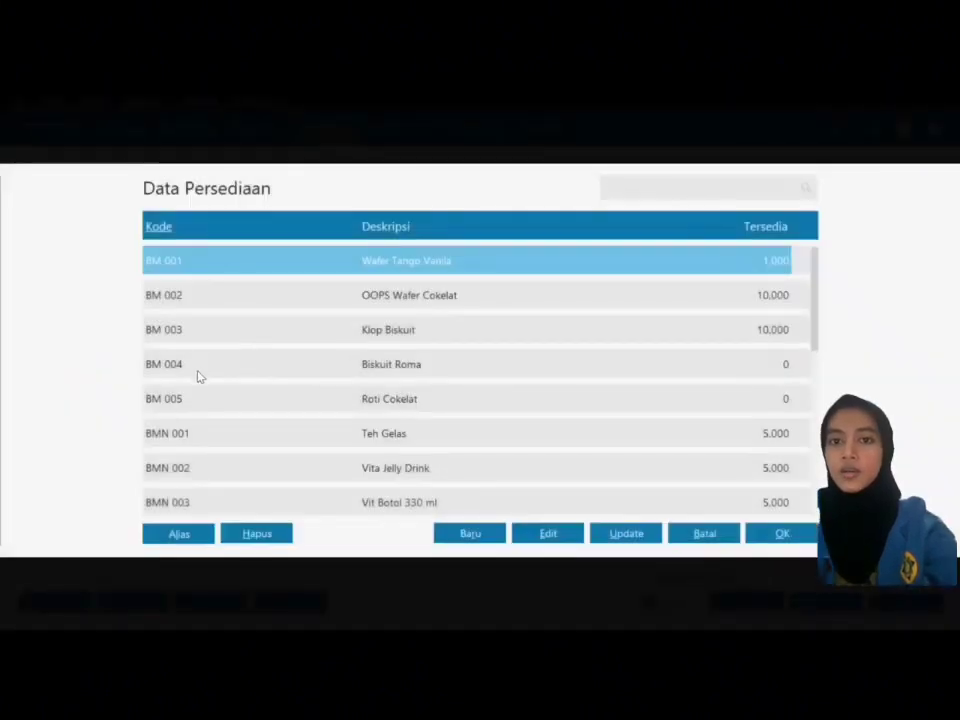
pyautogui.click(198, 372)
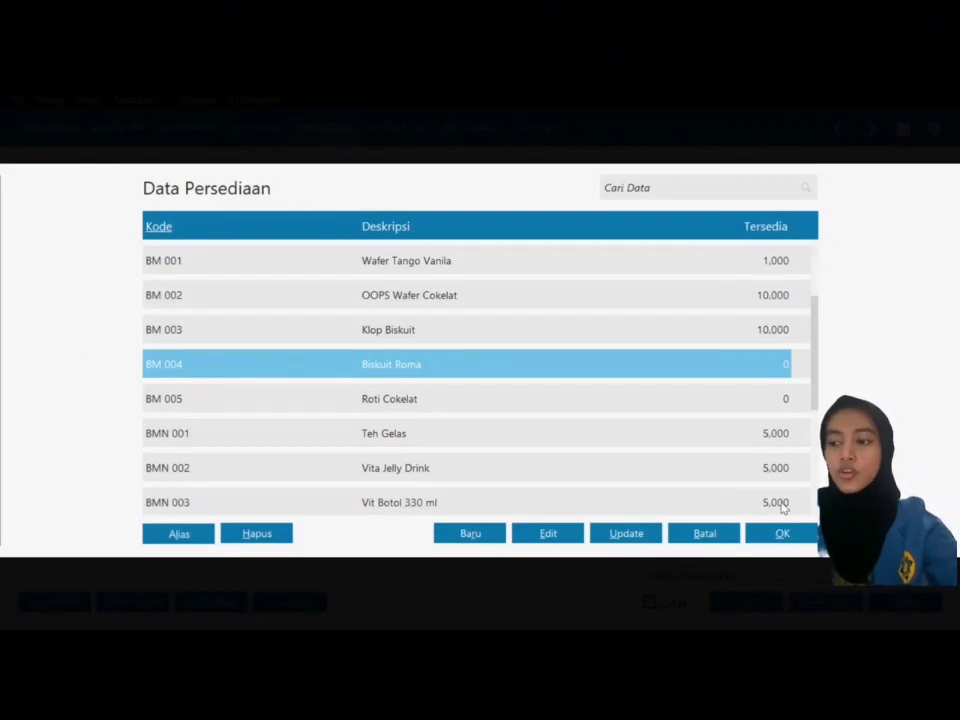
pyautogui.click(783, 537)
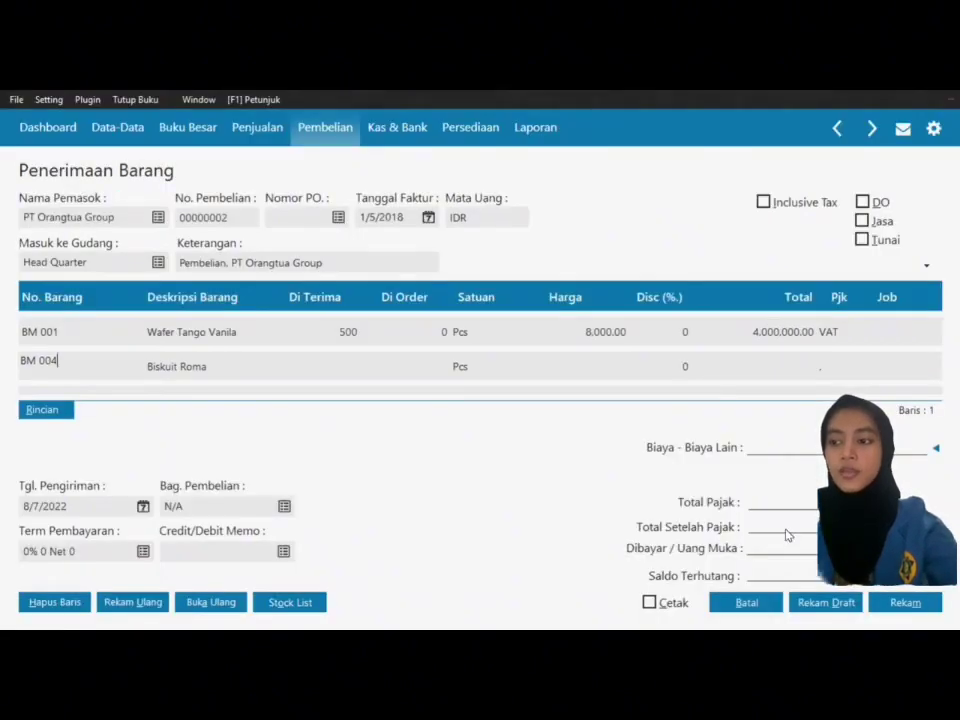
pyautogui.write('600')
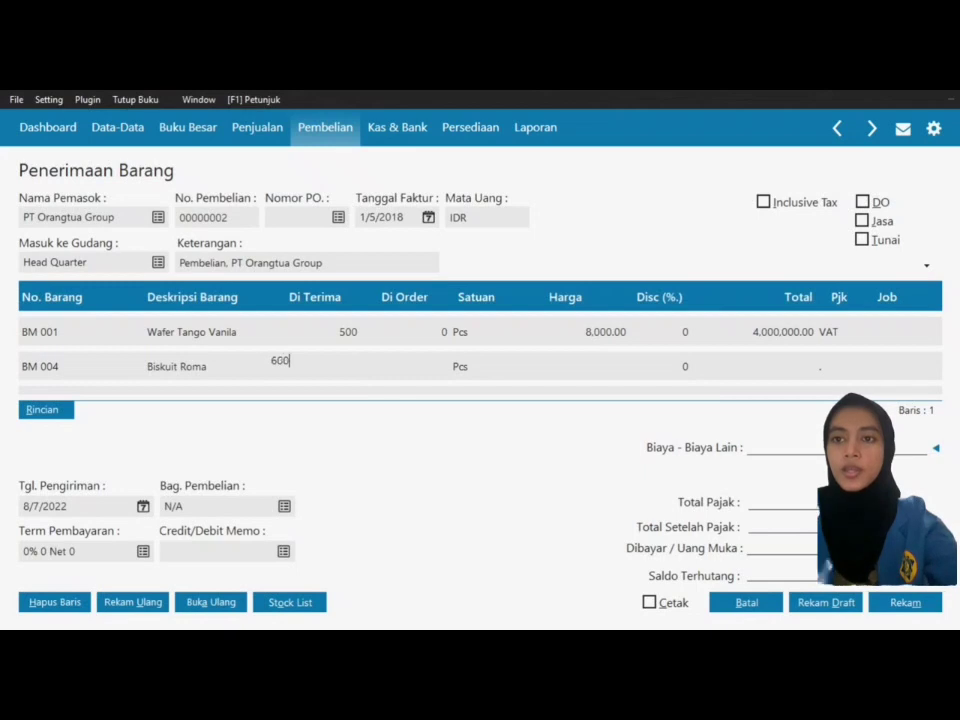
pyautogui.press('Tab')
pyautogui.write('5.')
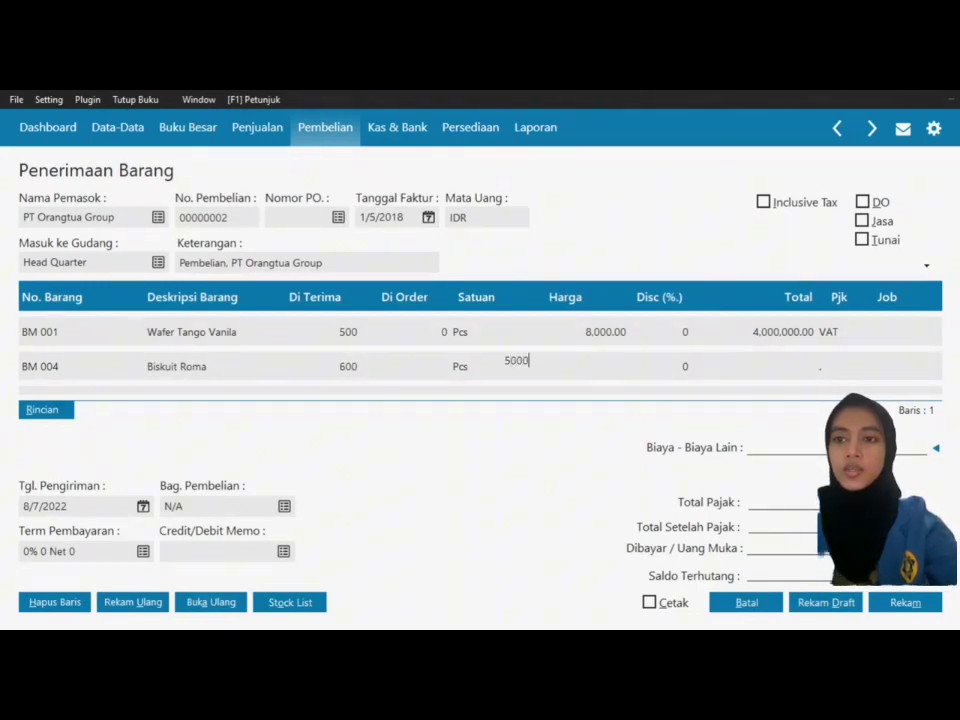
pyautogui.write('000')
pyautogui.press('Tab')
pyautogui.press('Tab')
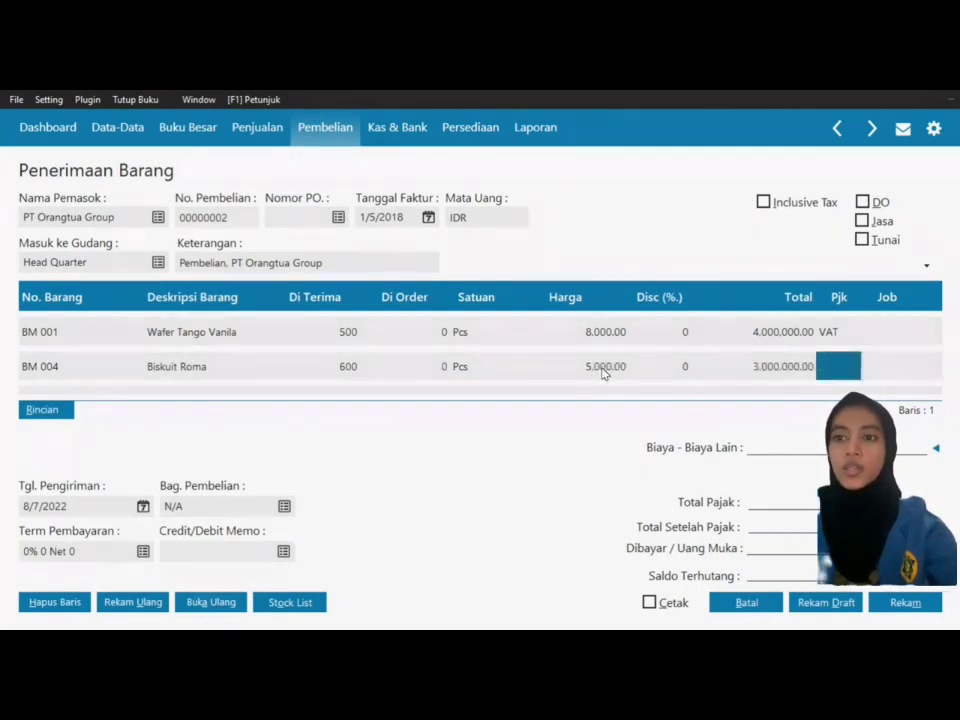
pyautogui.click(836, 376)
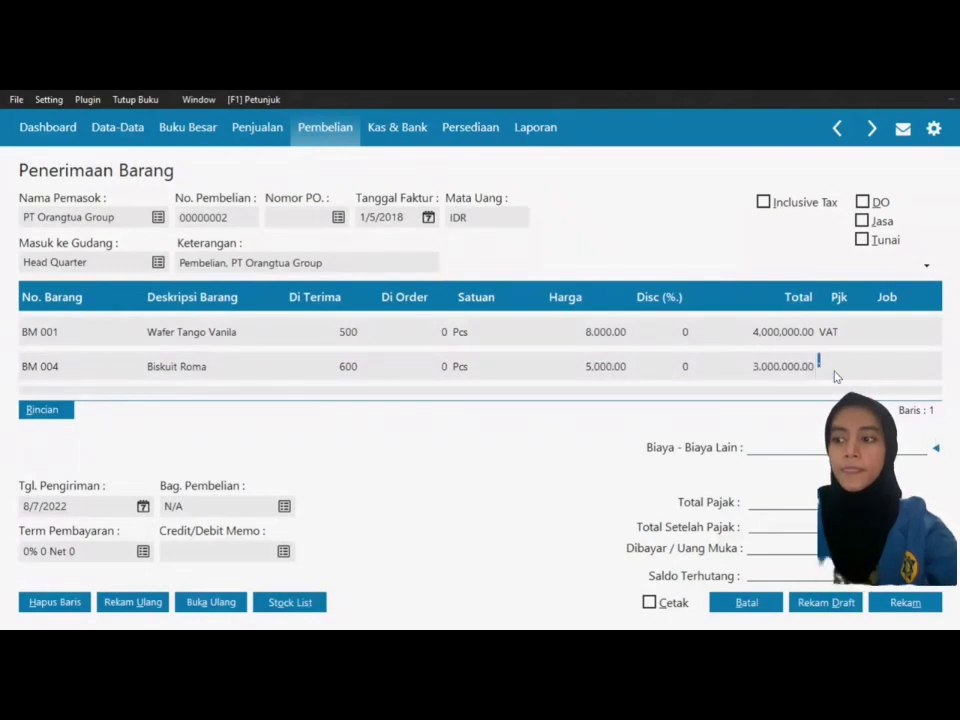
pyautogui.click(836, 376)
pyautogui.click(551, 266)
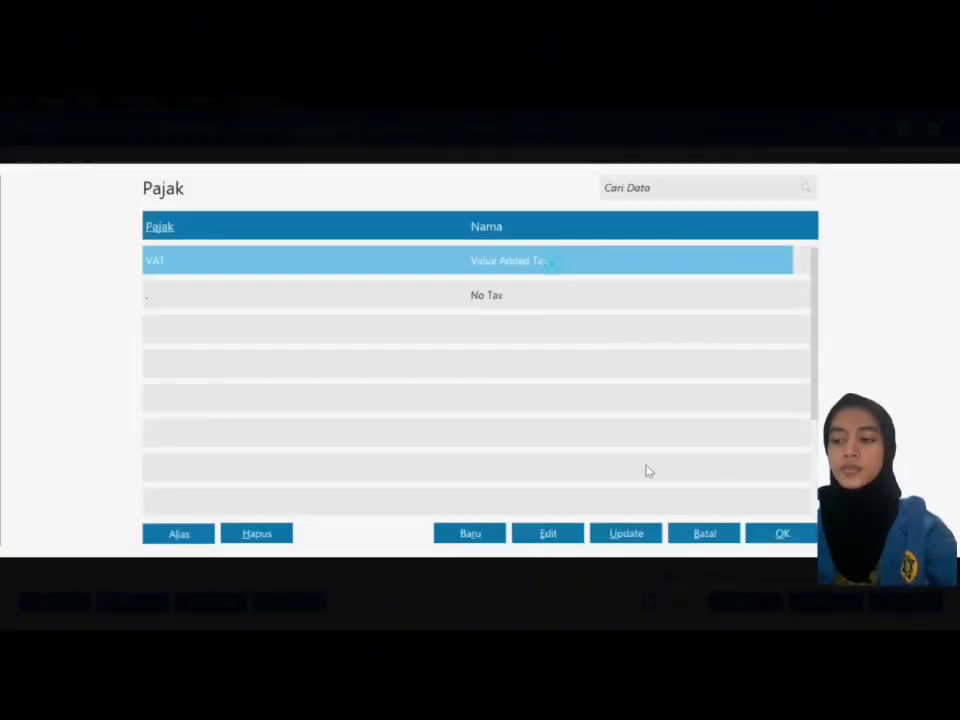
pyautogui.click(782, 534)
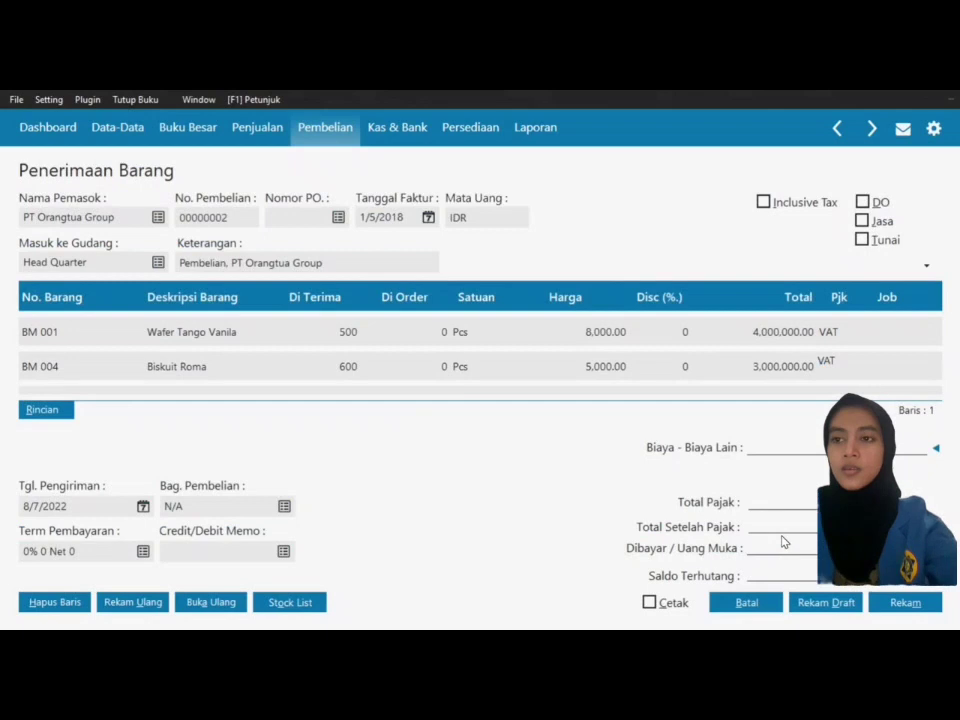
pyautogui.press('Return')
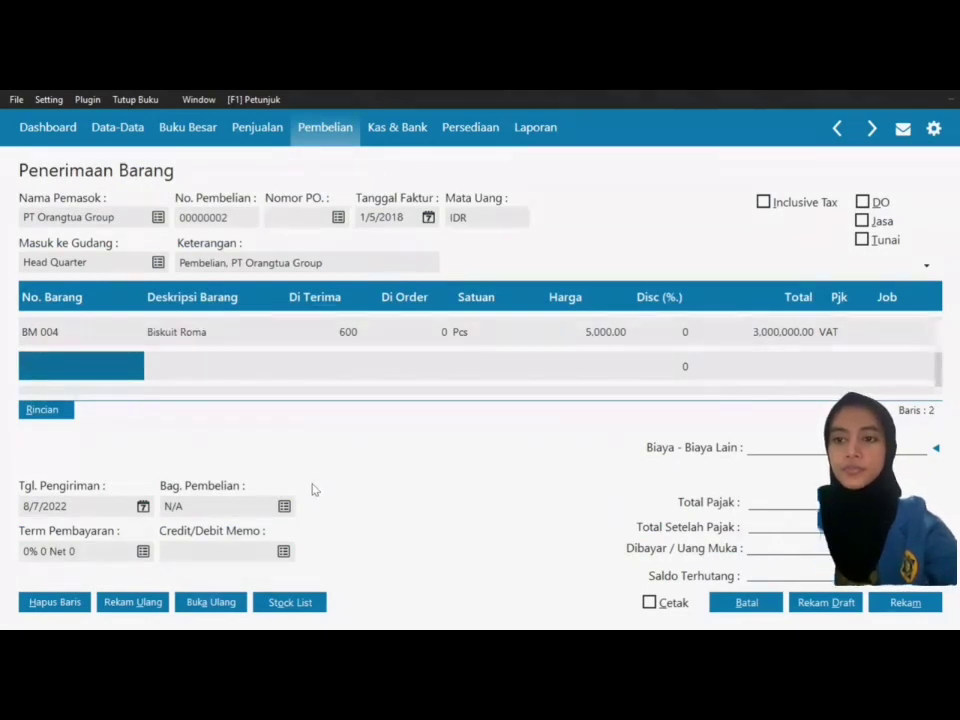
# Step: Add a Fanta (BMN 005) line: 700 Pcs at 5,000 with VAT, totalling 3,500,000
pyautogui.doubleClick(62, 367)
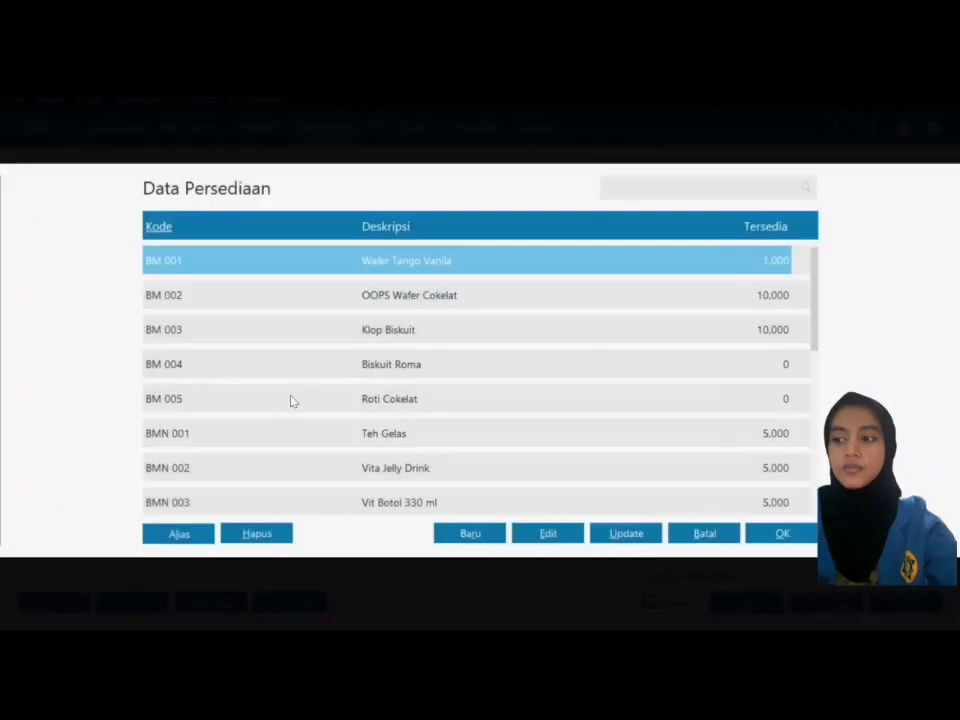
pyautogui.press('Down')
pyautogui.press('Down')
pyautogui.press('Down')
pyautogui.press('Down')
pyautogui.press('Down')
pyautogui.press('Down')
pyautogui.press('Down')
pyautogui.press('Down')
pyautogui.press('Down')
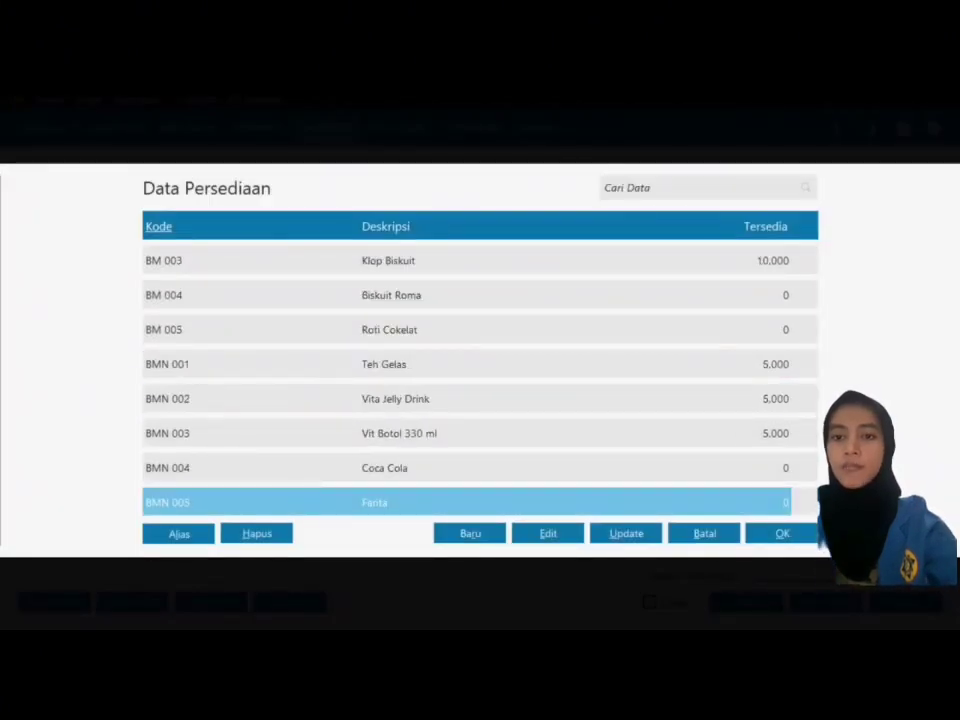
pyautogui.click(812, 540)
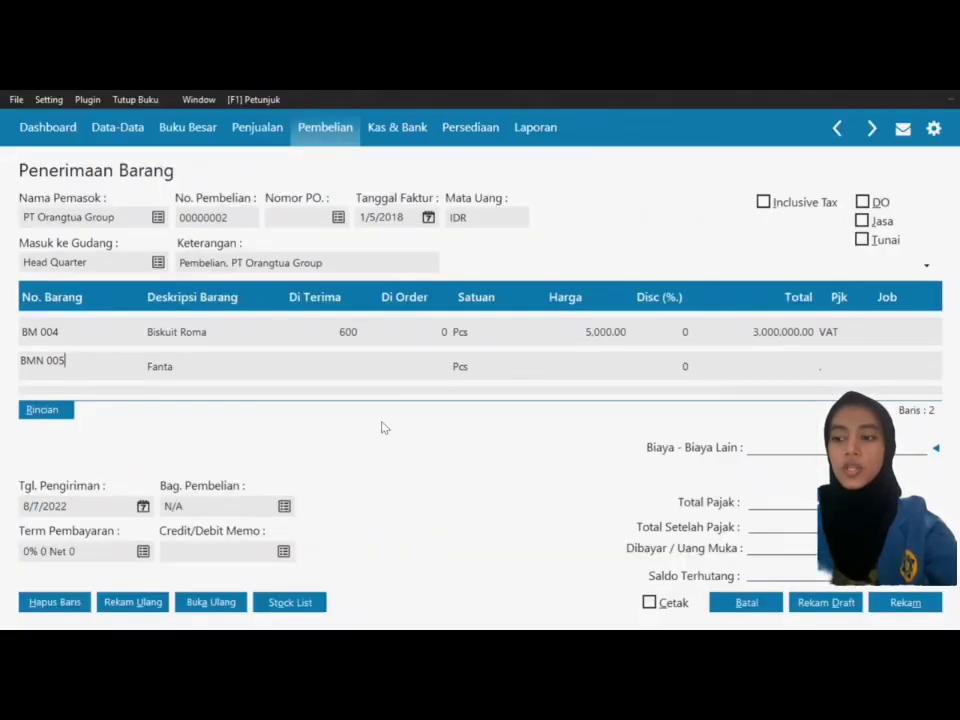
pyautogui.click(332, 358)
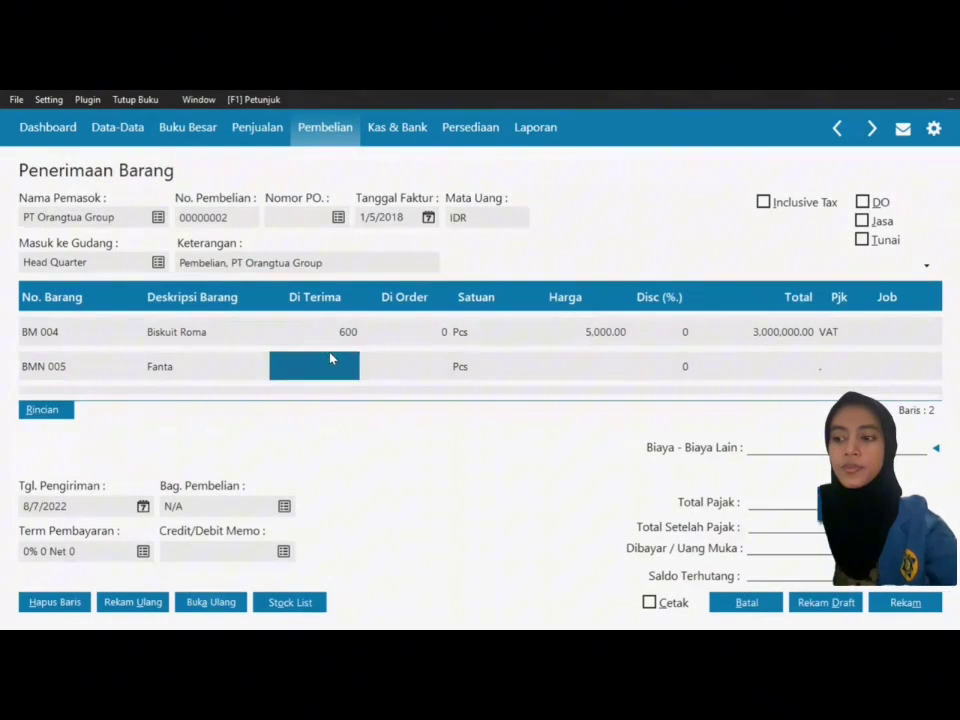
pyautogui.write('700')
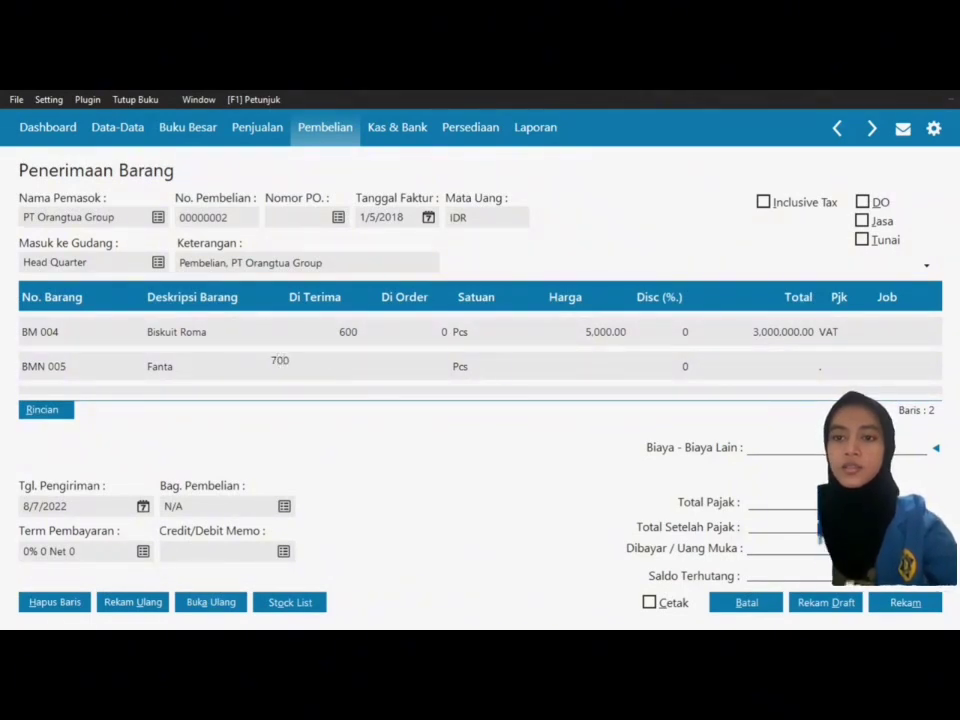
pyautogui.press('Return')
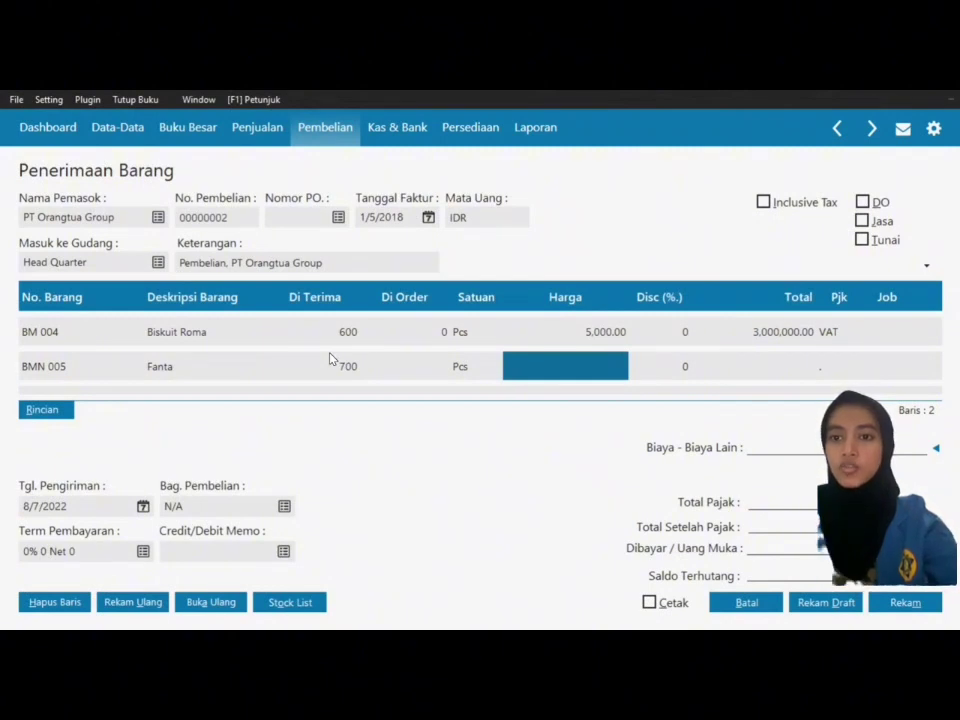
pyautogui.write('5000')
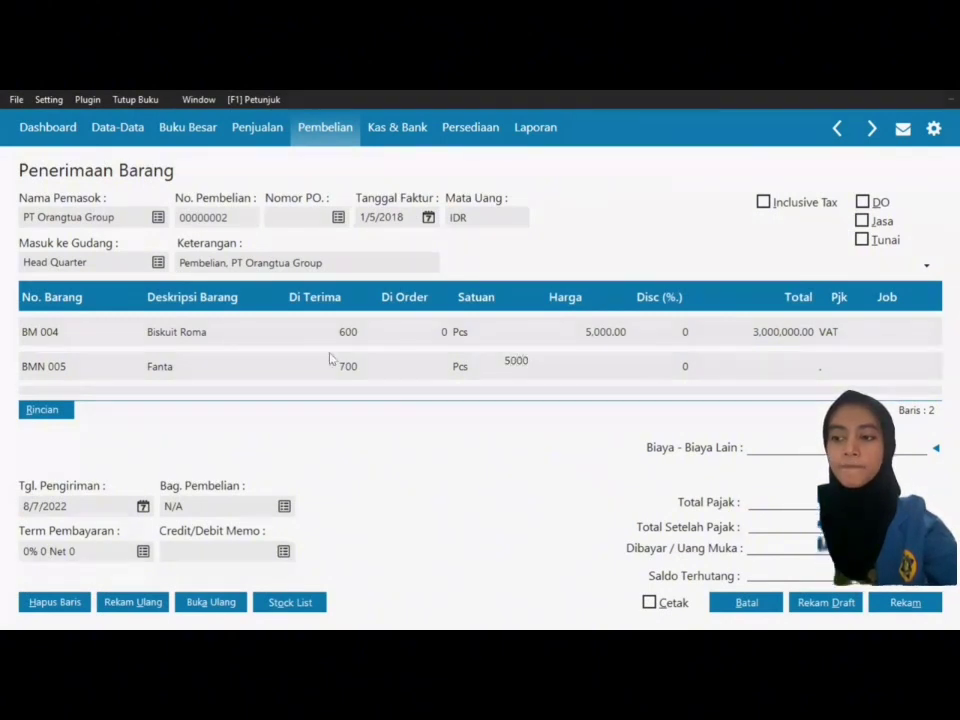
pyautogui.press('Return')
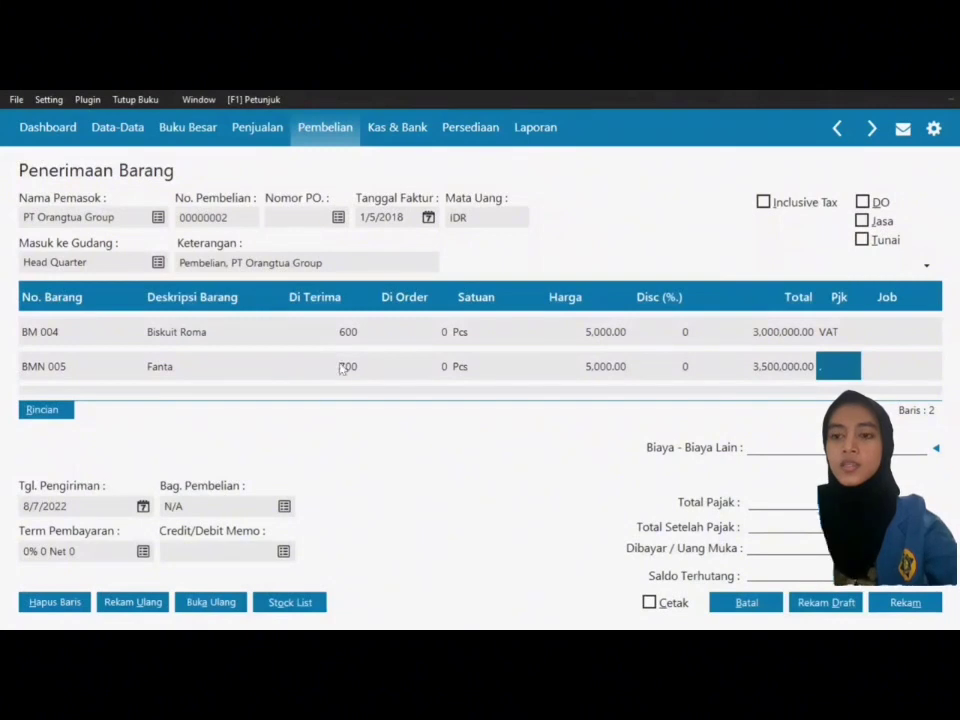
pyautogui.click(844, 368)
pyautogui.click(539, 261)
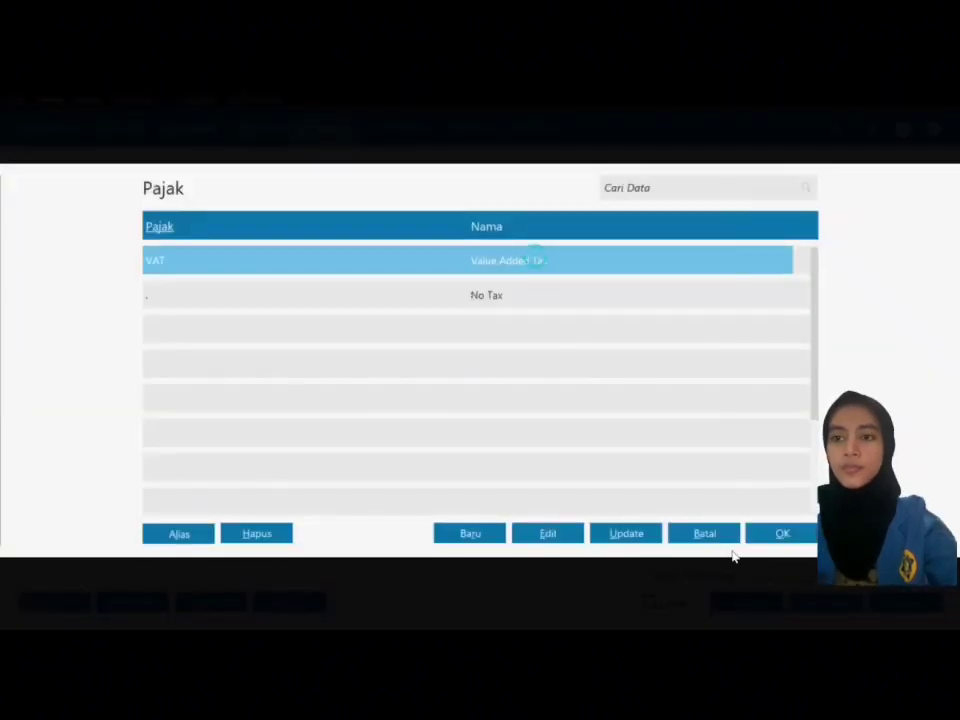
pyautogui.click(782, 533)
pyautogui.press('Tab')
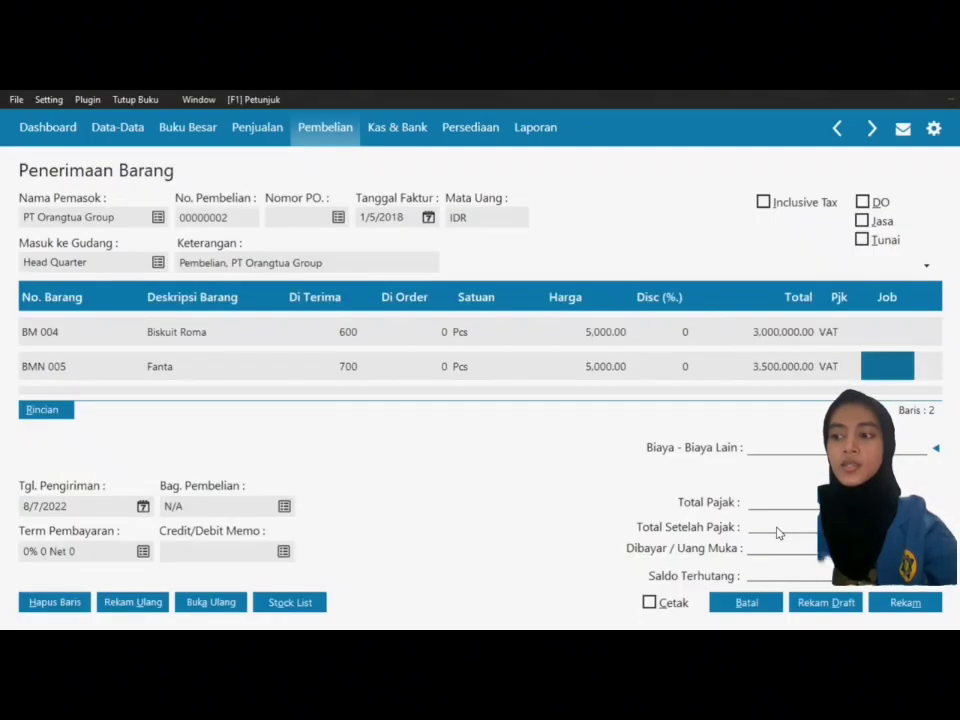
pyautogui.press('Tab')
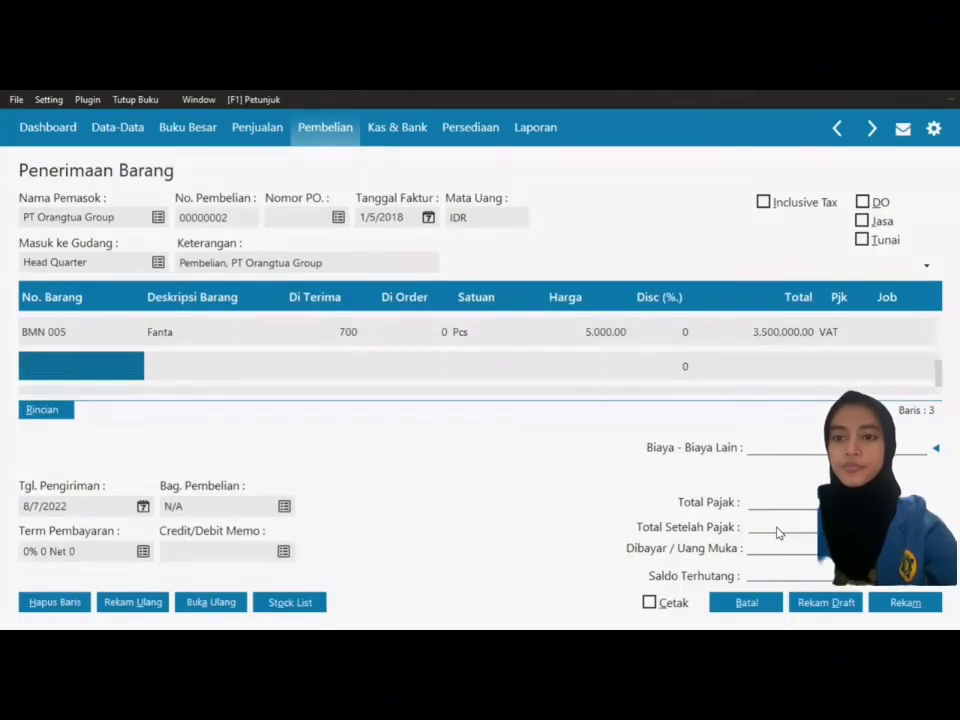
# Step: Add a Roti Cokelat (BM 005) line: 400 Pcs at 5,000 with VAT, totalling 2,000,000
pyautogui.doubleClick(66, 368)
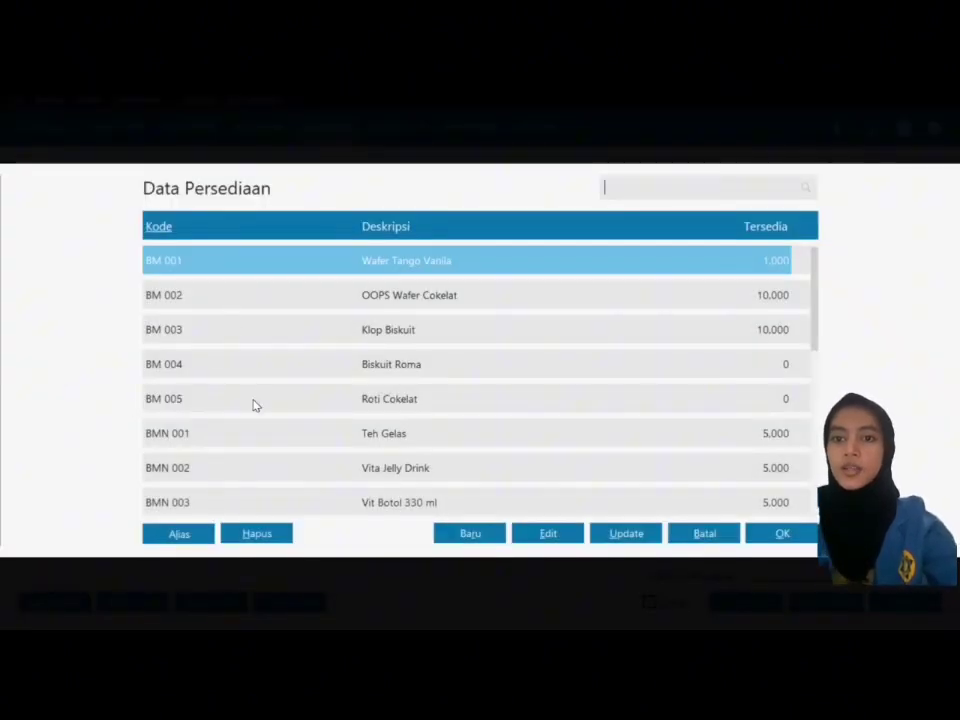
pyautogui.click(253, 404)
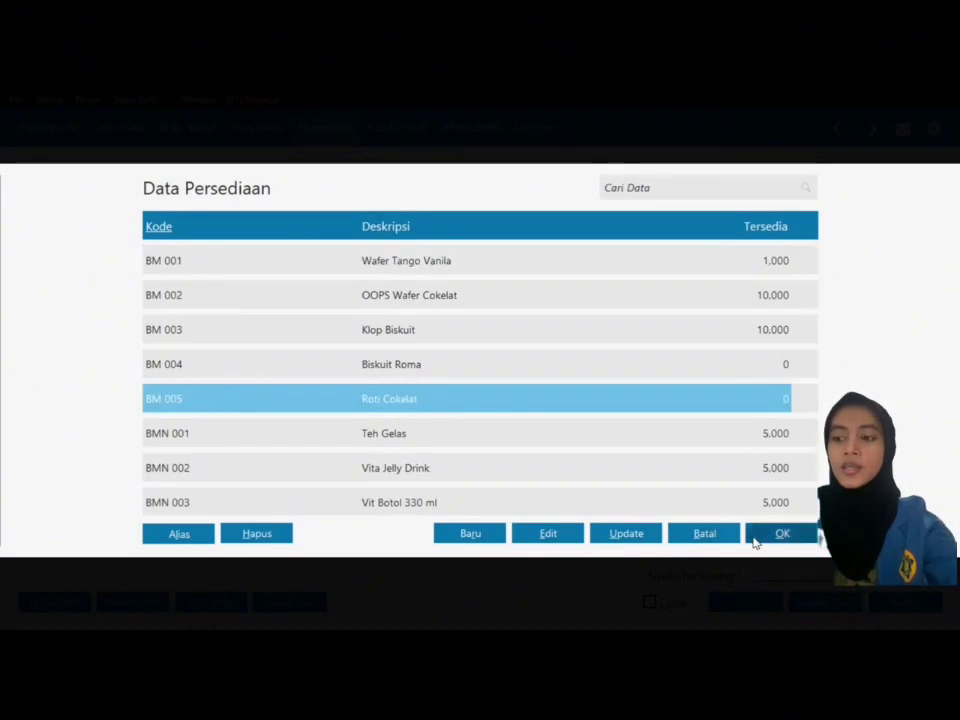
pyautogui.click(755, 539)
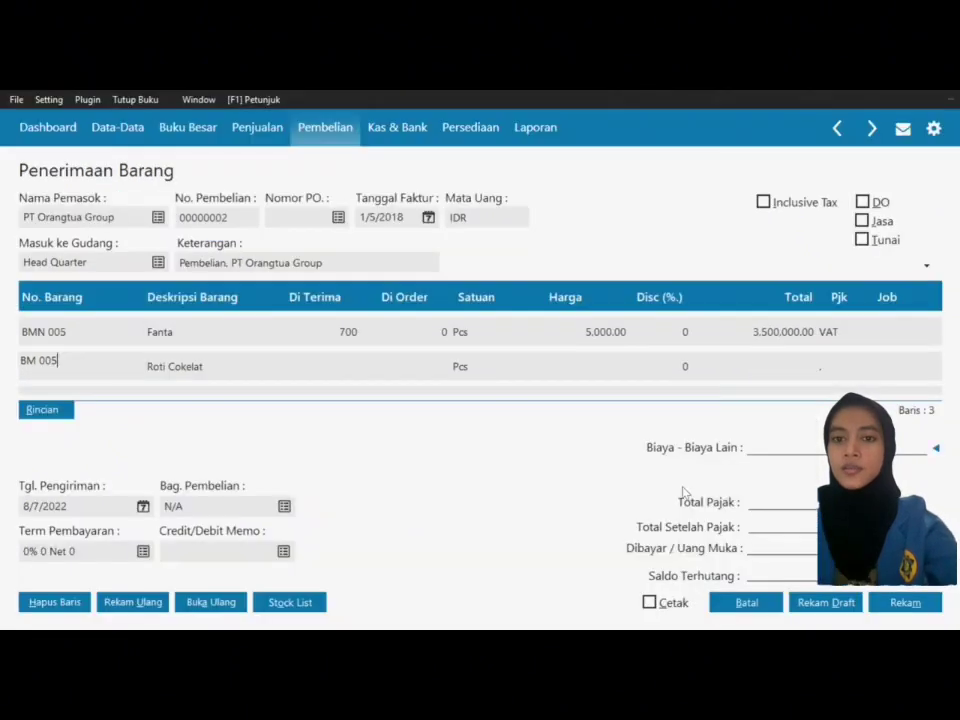
pyautogui.click(337, 366)
pyautogui.write('400')
pyautogui.press('Tab')
pyautogui.press('Tab')
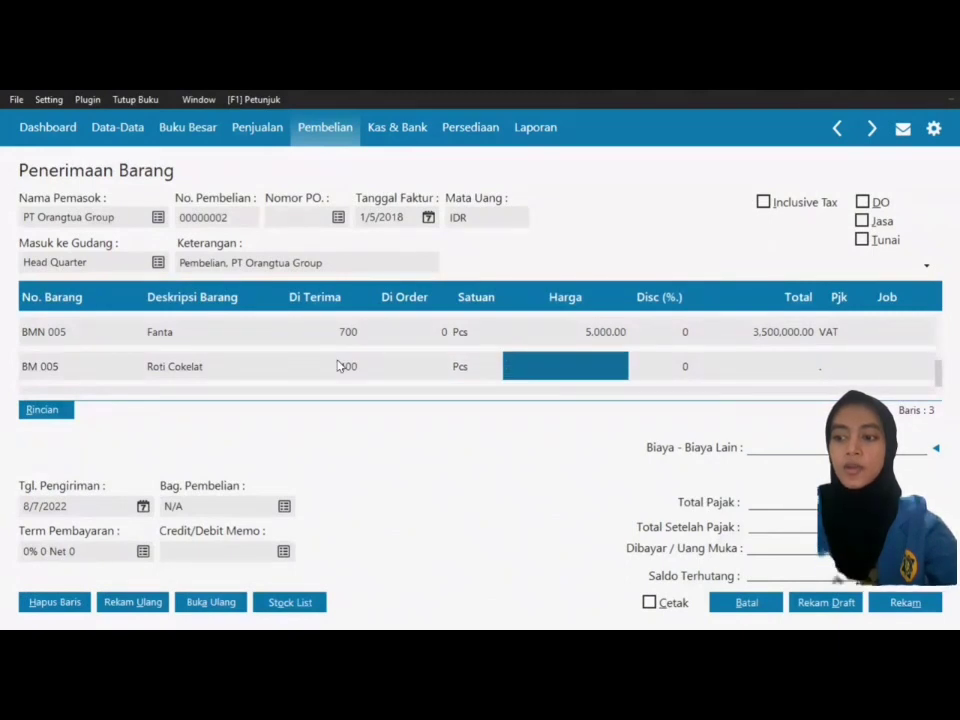
pyautogui.write('5000')
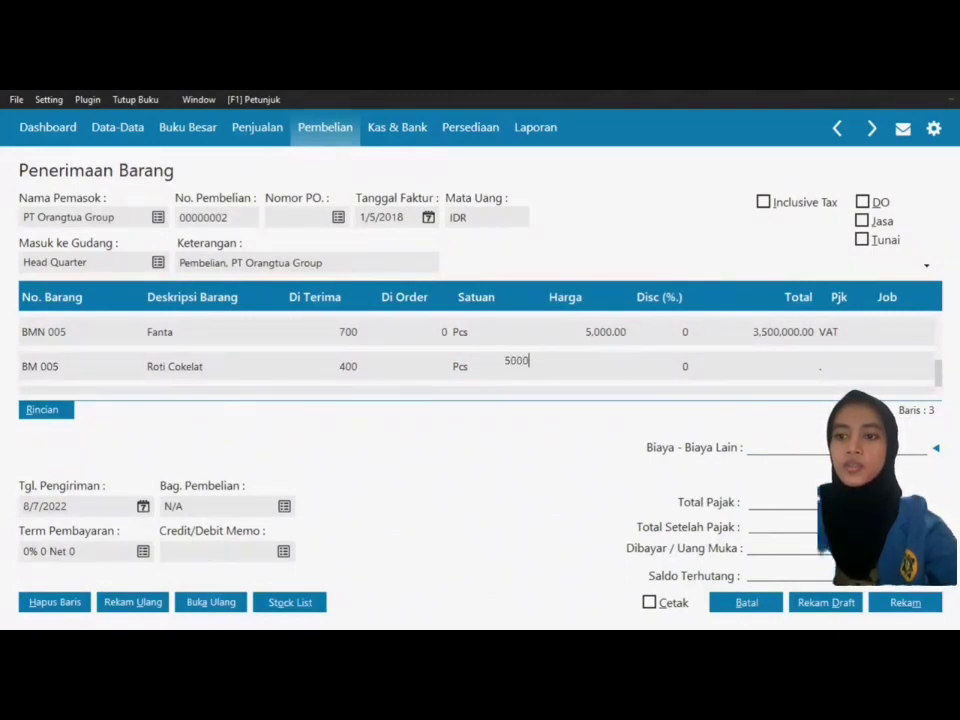
pyautogui.press('Tab')
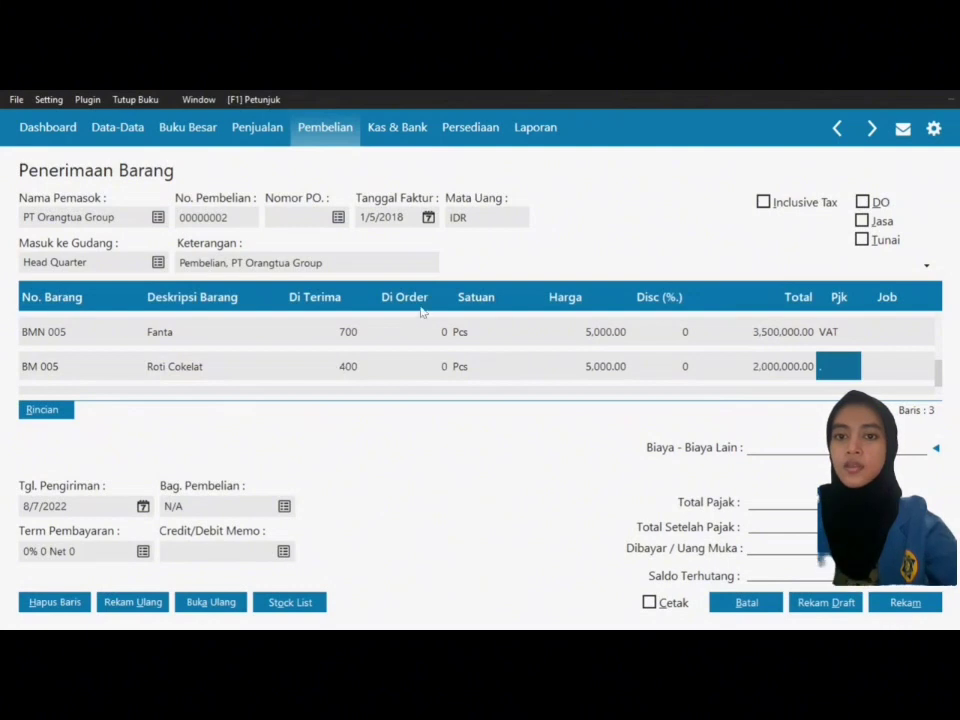
pyautogui.doubleClick(843, 373)
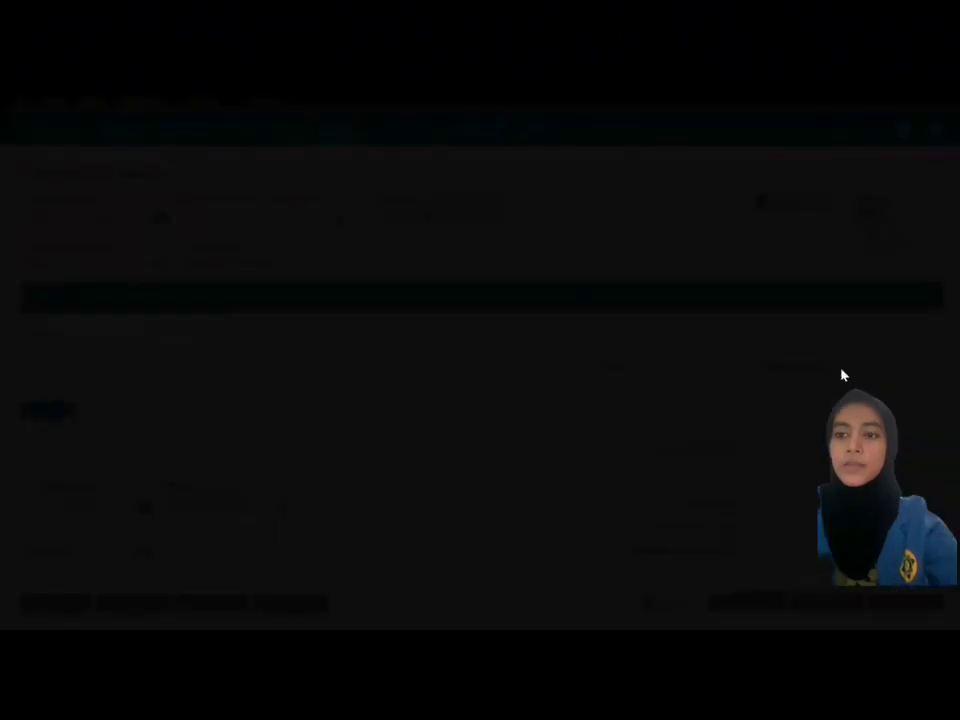
pyautogui.click(354, 260)
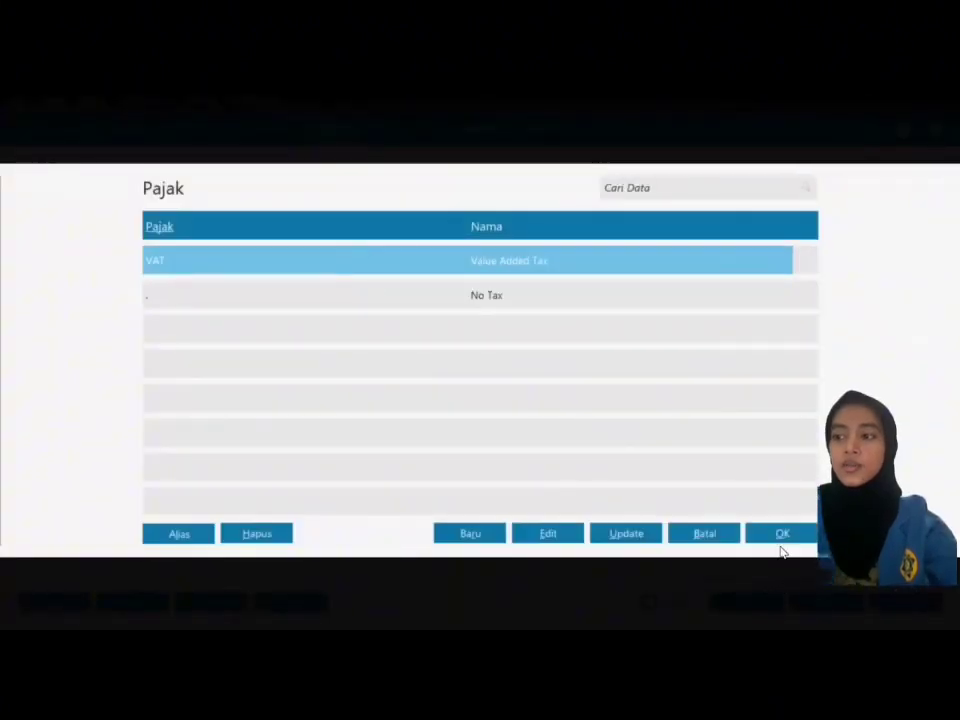
pyautogui.click(782, 538)
pyautogui.press('Tab')
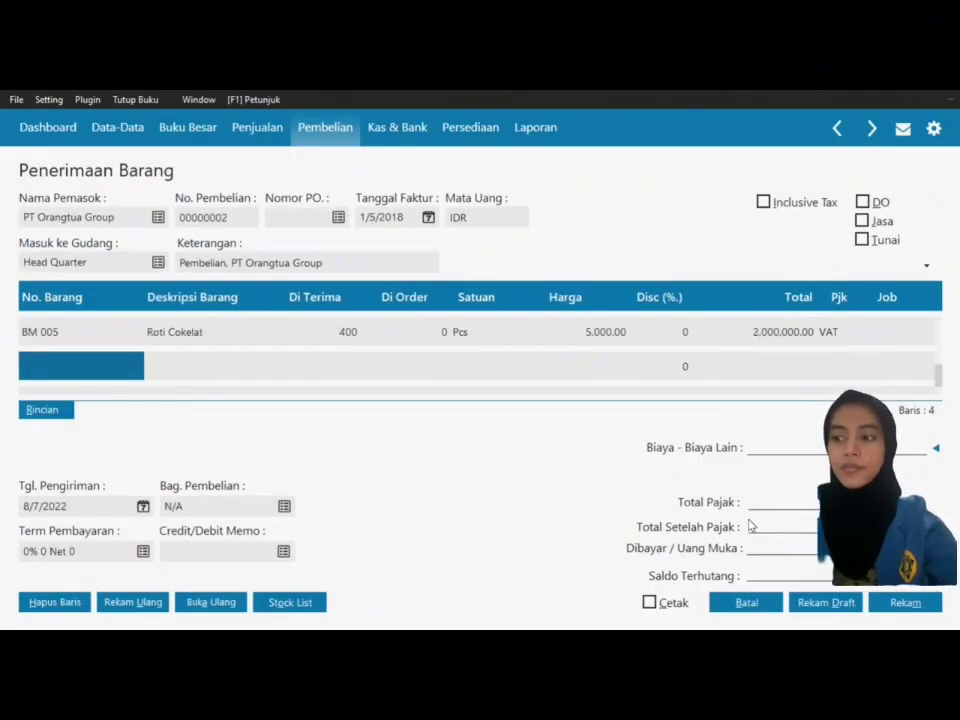
# Step: Add a Coca Cola (BMN 004) line: 500 Pcs at 6,000 with VAT; after-tax total 17,050,000
pyautogui.doubleClick(92, 372)
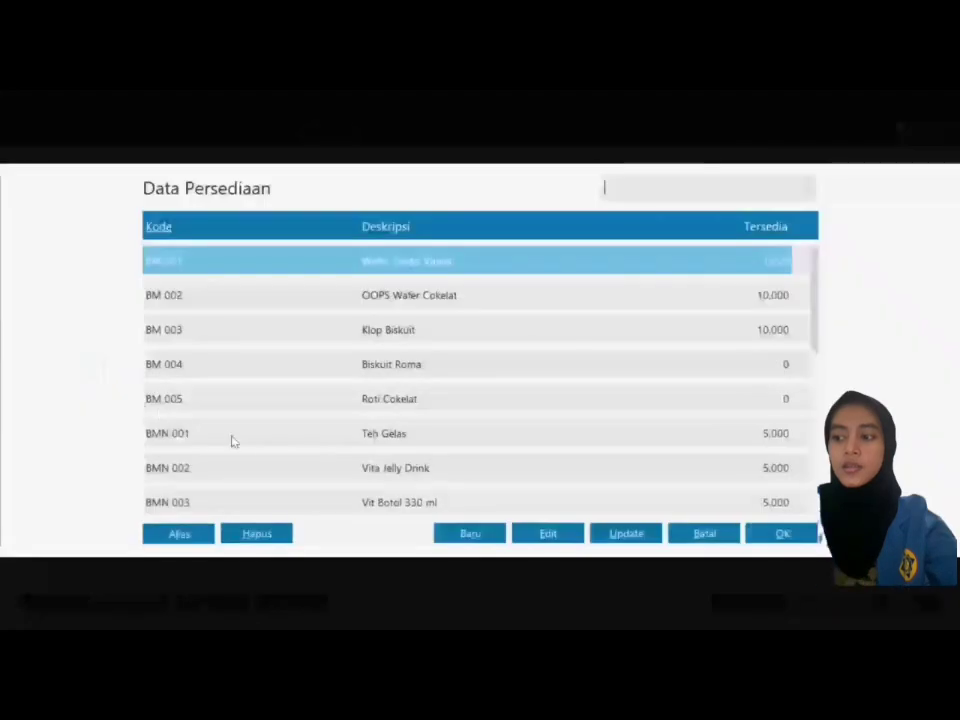
pyautogui.press('Down')
pyautogui.press('Down')
pyautogui.press('Down')
pyautogui.press('Down')
pyautogui.press('Down')
pyautogui.press('Down')
pyautogui.press('Down')
pyautogui.press('Down')
pyautogui.press('Down')
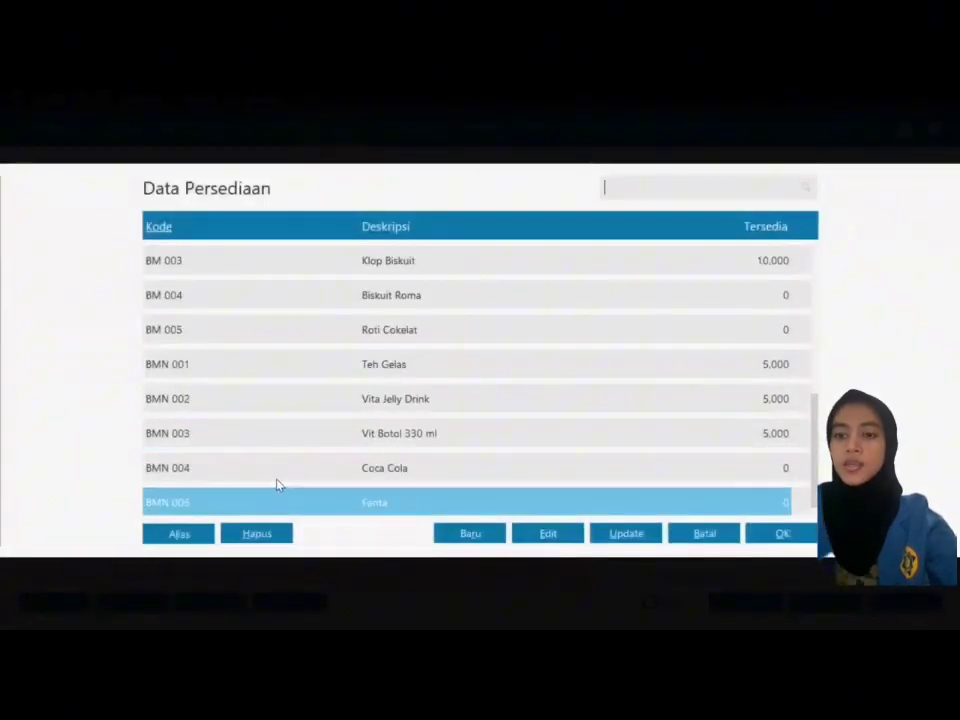
pyautogui.click(338, 466)
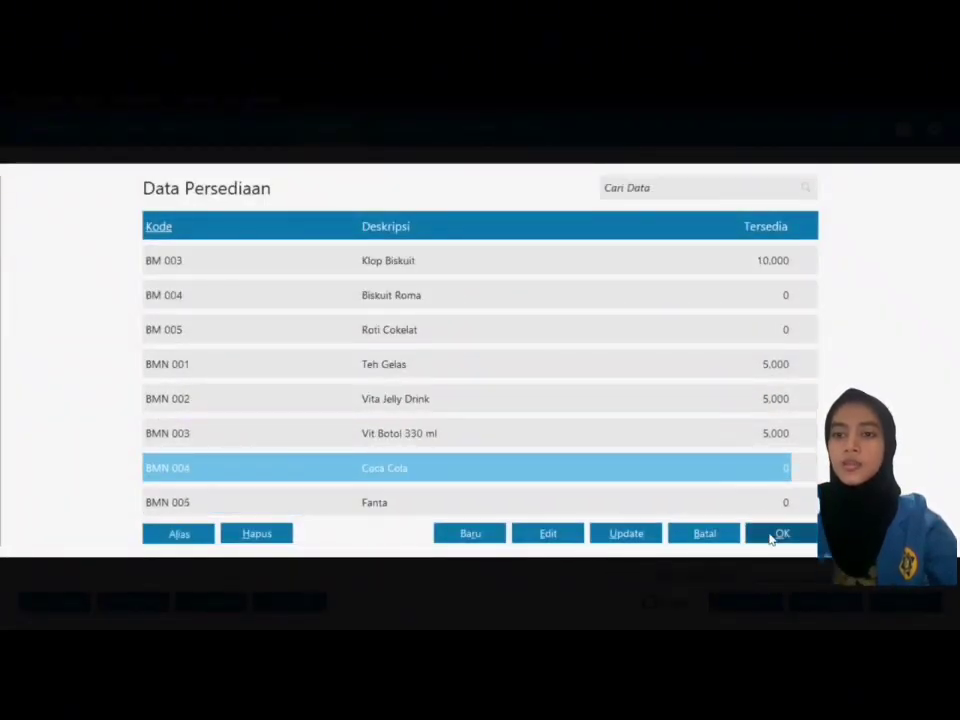
pyautogui.click(778, 535)
pyautogui.click(335, 366)
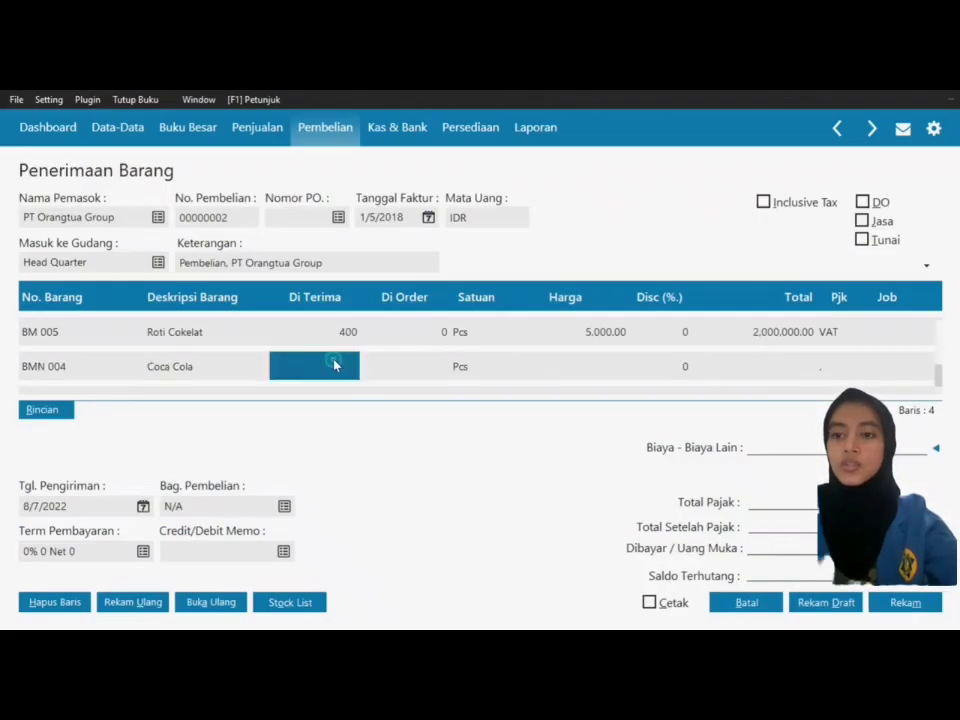
pyautogui.write('500')
pyautogui.press('Tab')
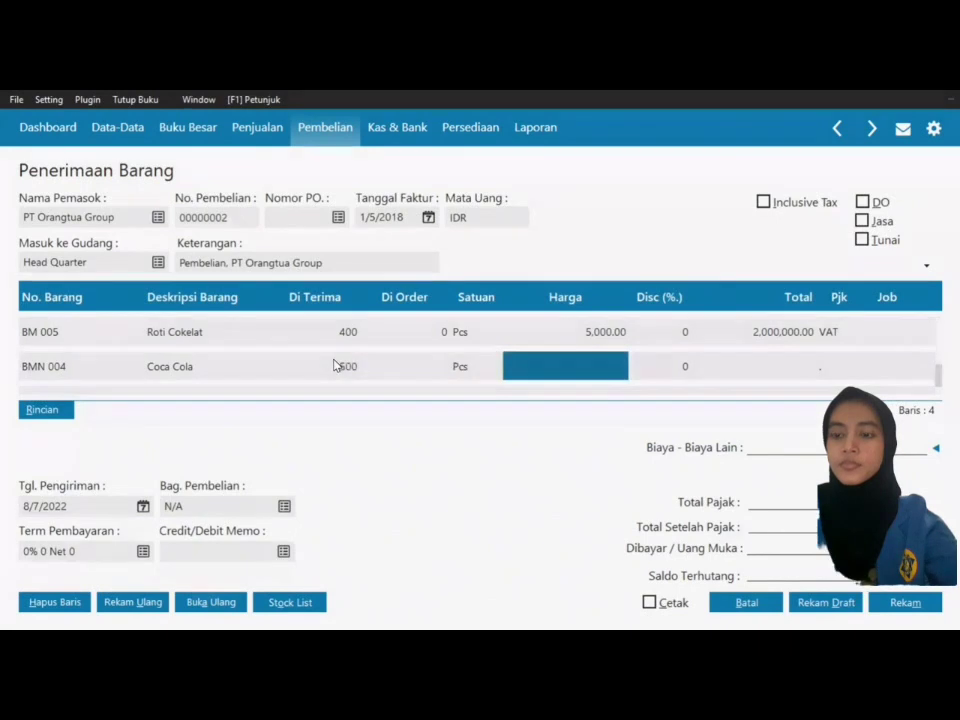
pyautogui.write('6,00')
pyautogui.write('000')
pyautogui.press('Tab')
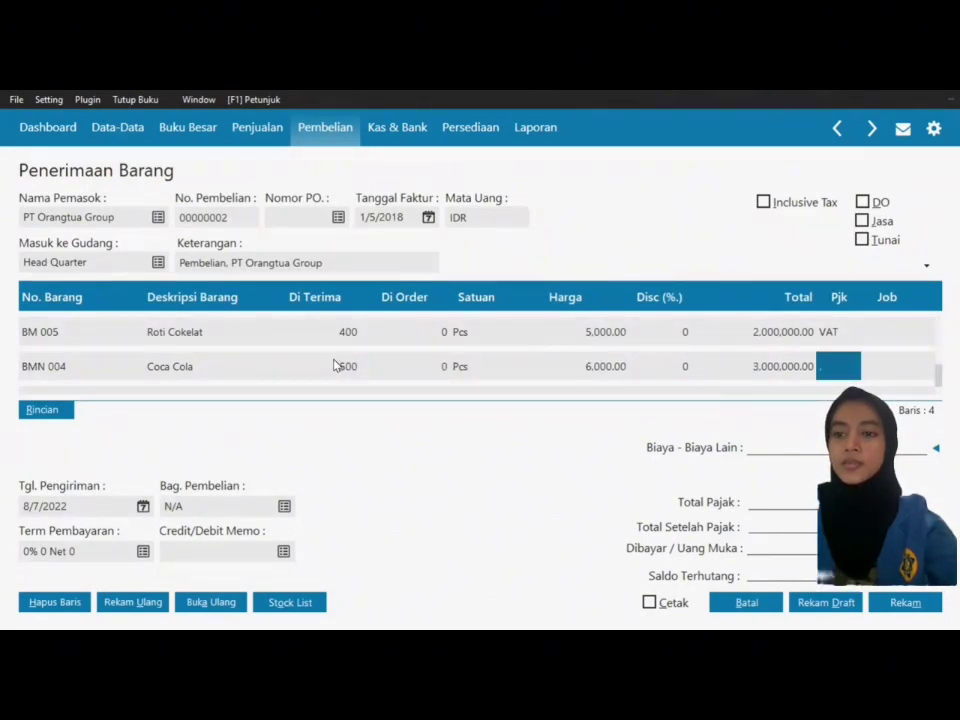
pyautogui.click(839, 371)
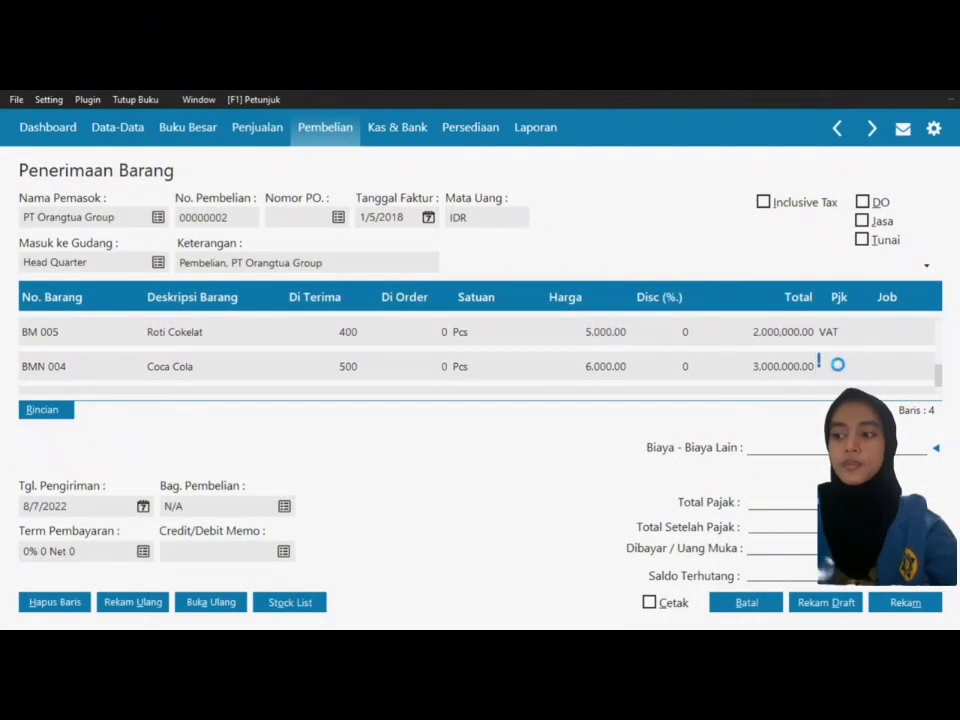
pyautogui.click(557, 268)
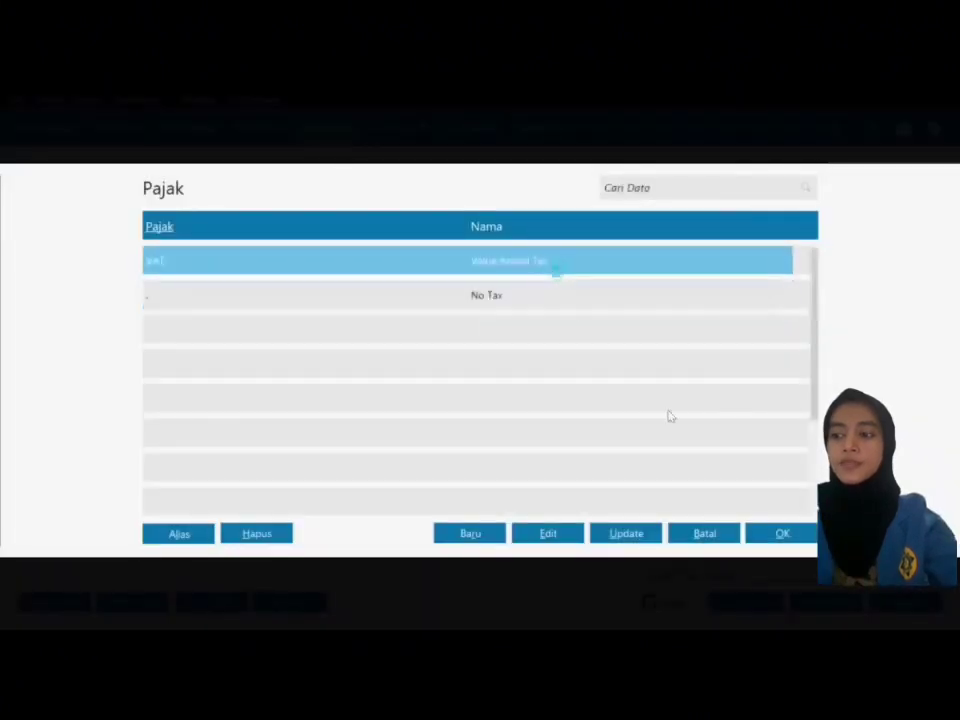
pyautogui.click(784, 533)
pyautogui.press('Return')
pyautogui.press('Return')
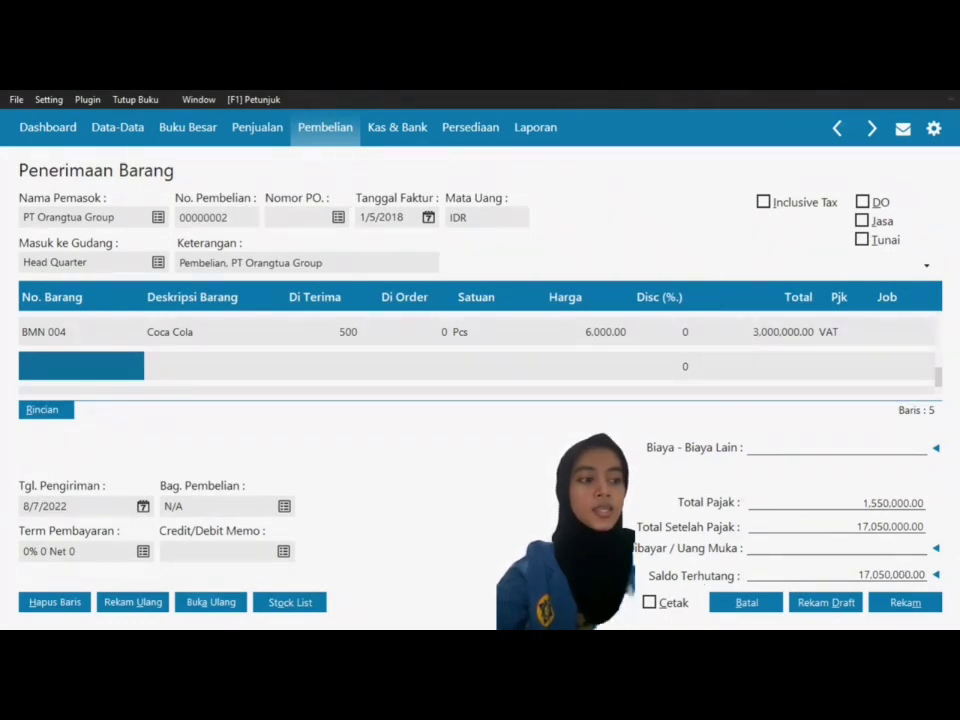
# Step: Enter 100,000 in Biaya Lain and apply down payment PA000001 of 2,050,000, leaving 15,100,000 owed
pyautogui.press('Up')
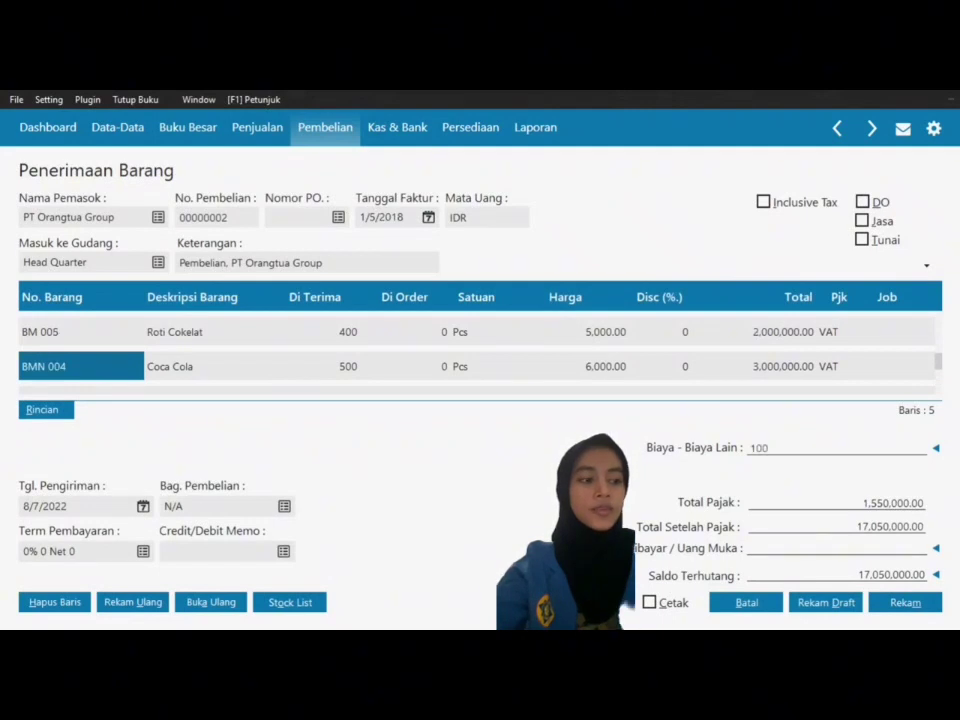
pyautogui.press('Tab')
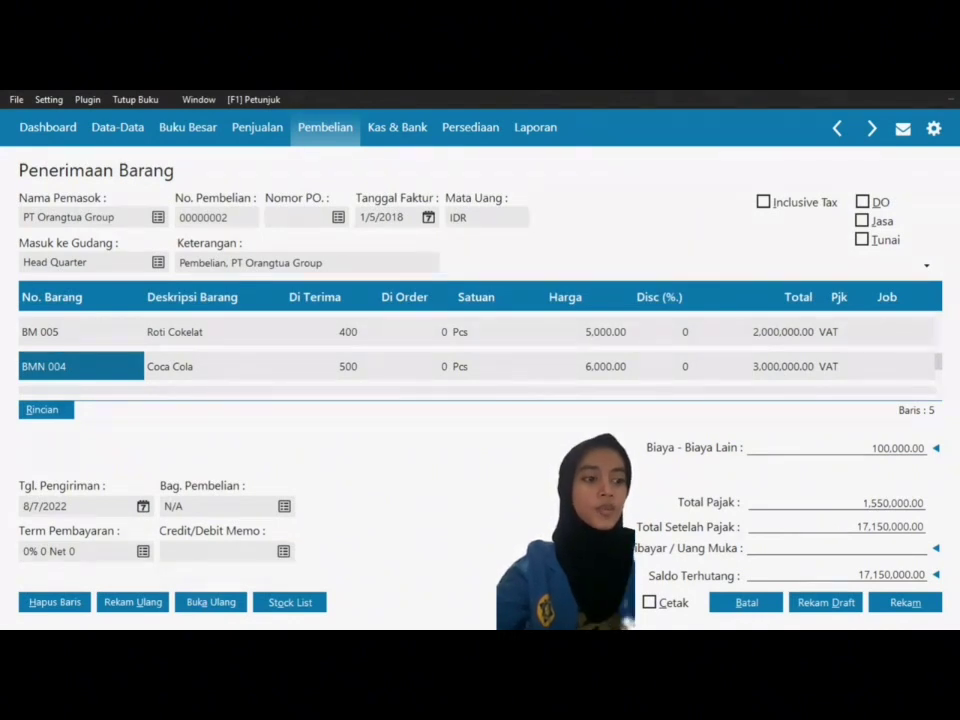
pyautogui.click(809, 548)
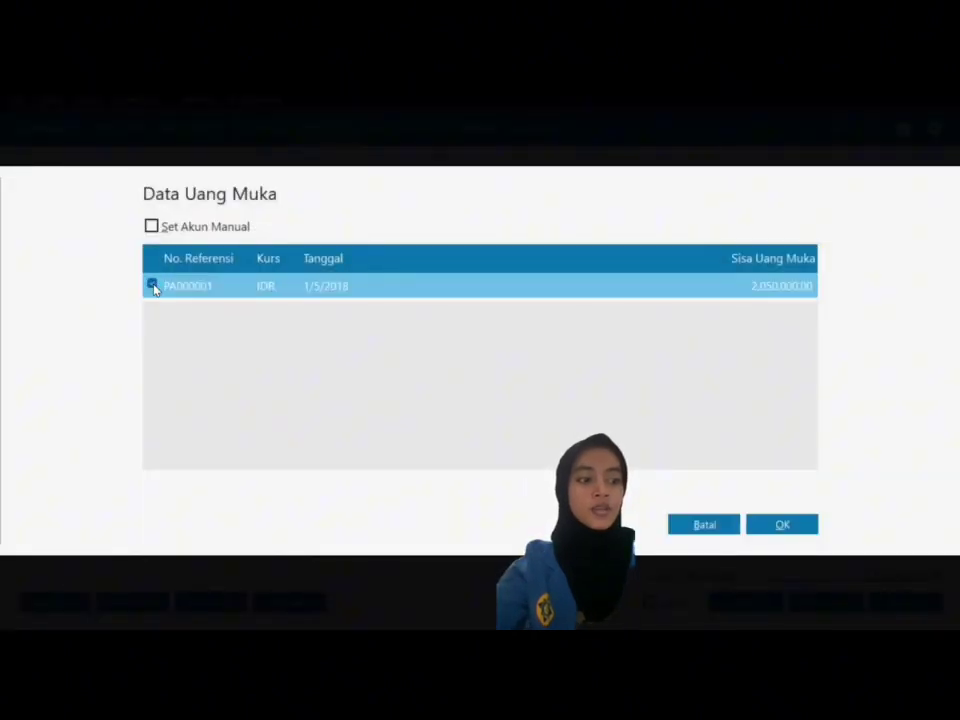
pyautogui.click(779, 525)
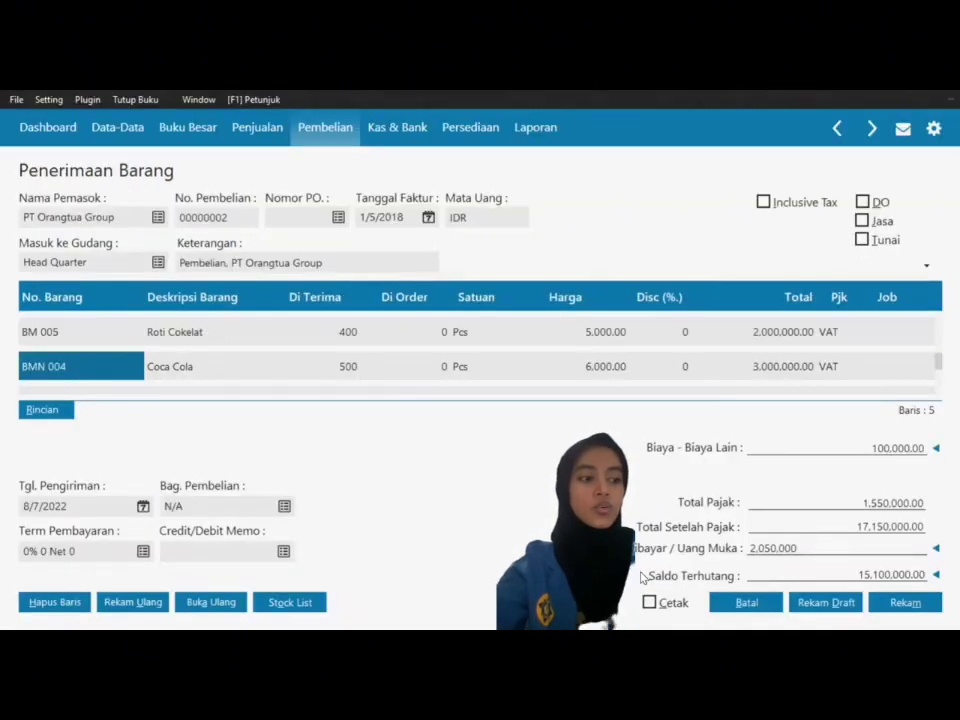
pyautogui.press('Tab')
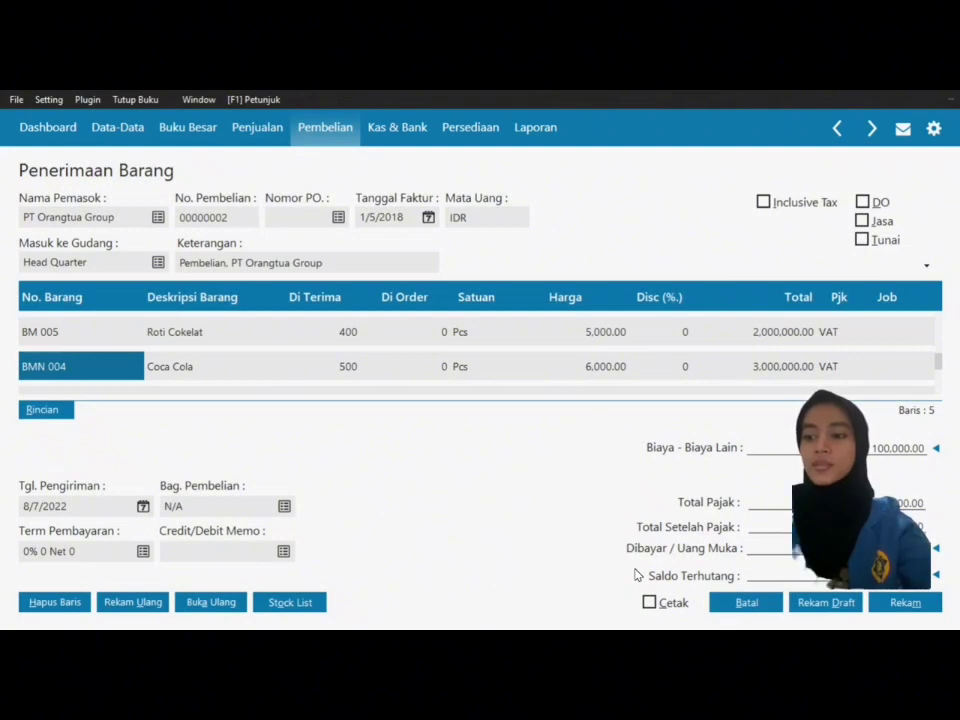
# Step: Set the delivery date (Tgl. Pengiriman) to 1/5/2018
pyautogui.click(143, 507)
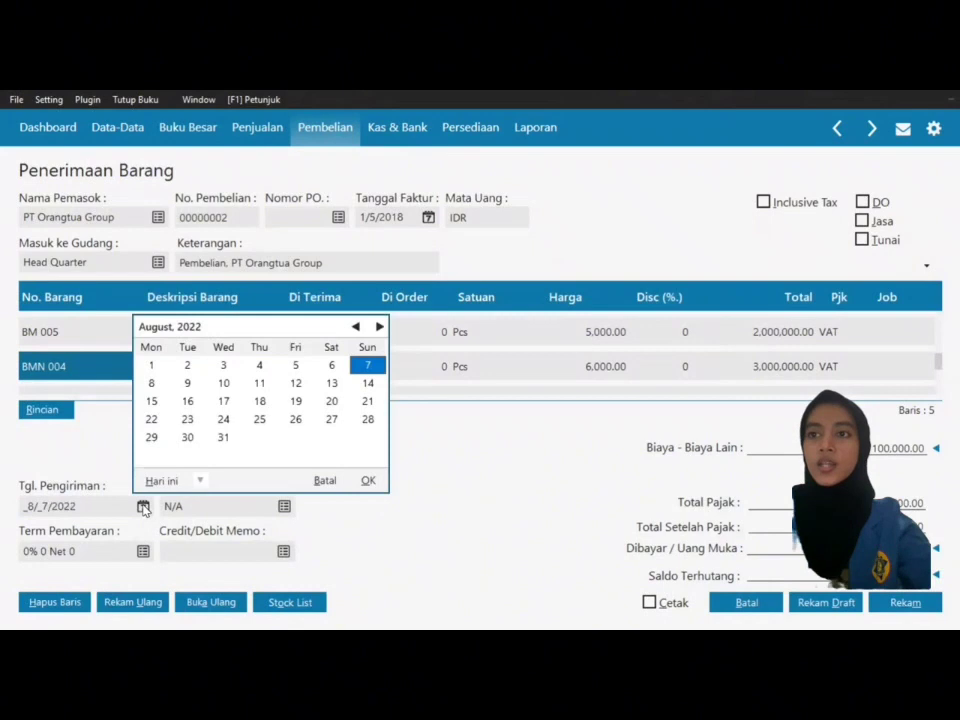
pyautogui.click(199, 481)
pyautogui.click(228, 445)
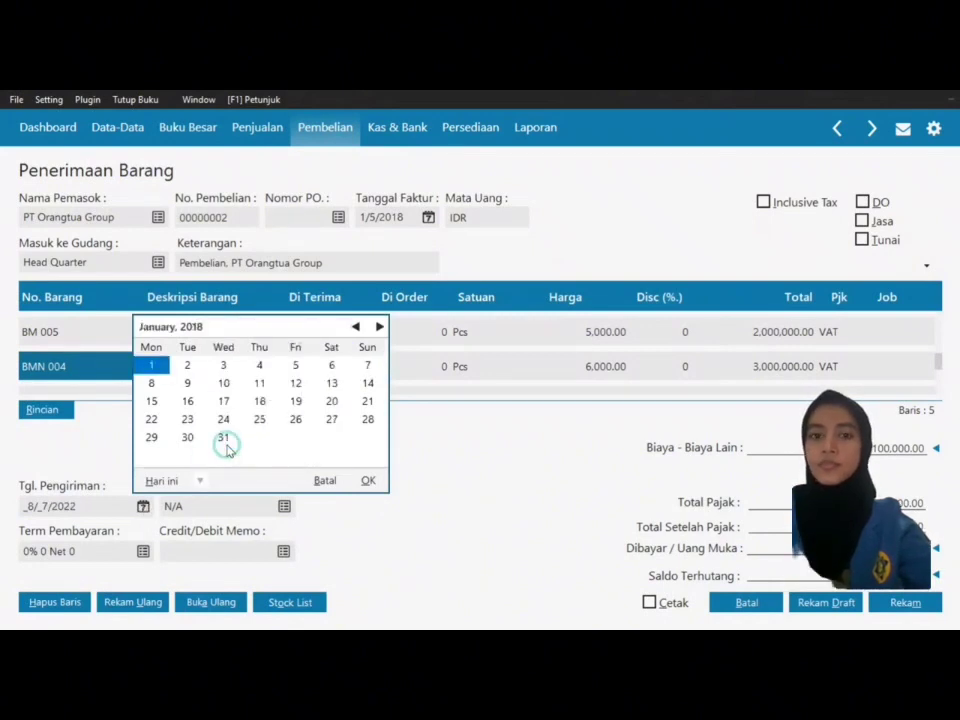
pyautogui.click(295, 366)
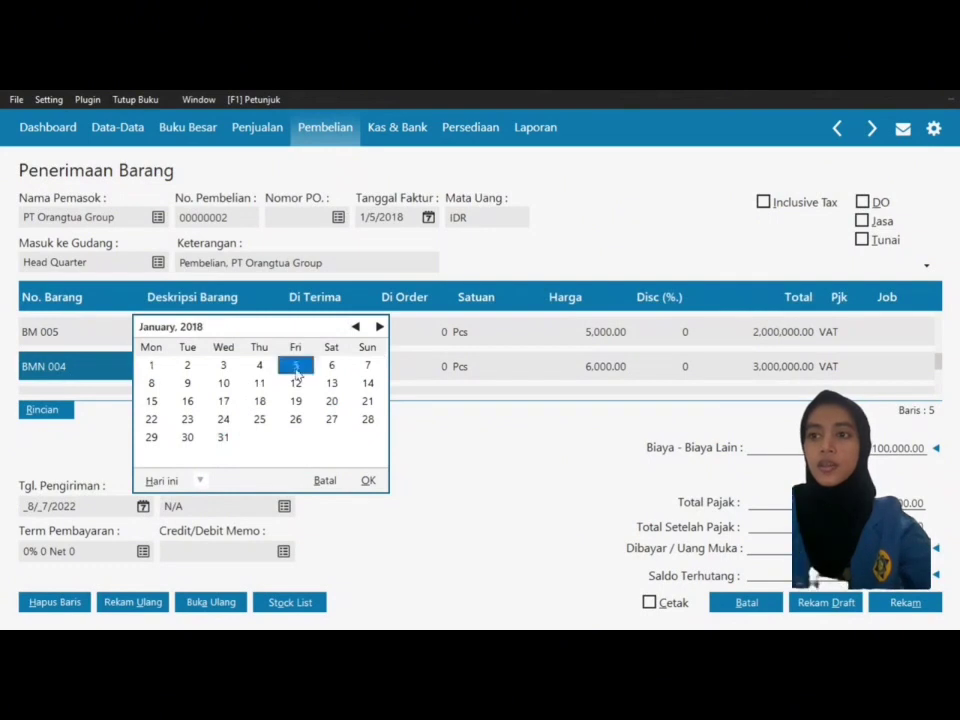
pyautogui.click(368, 480)
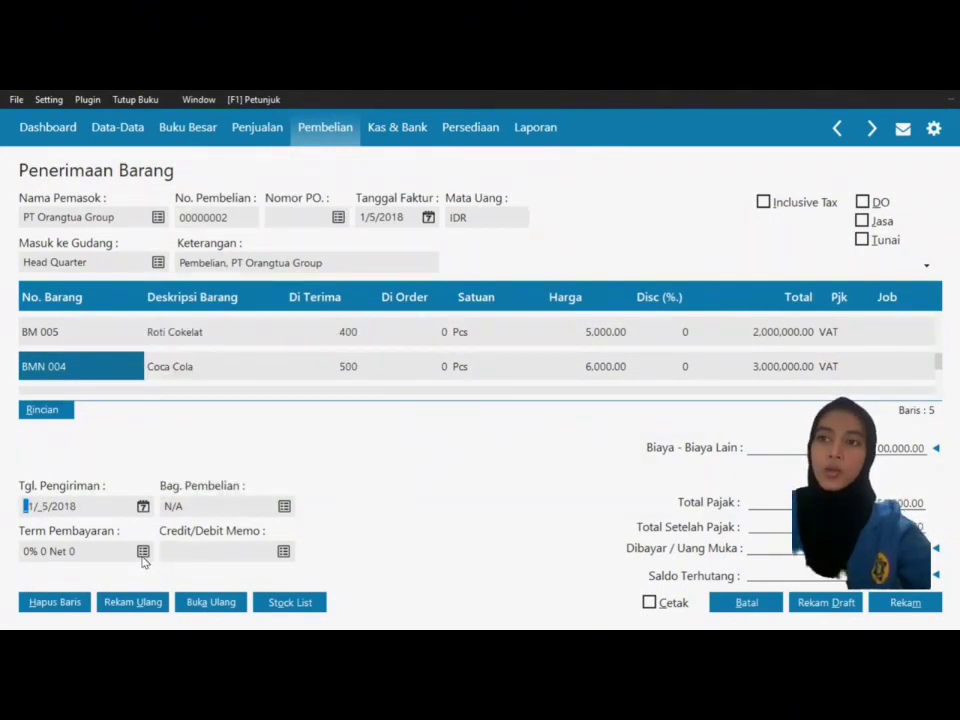
# Step: Set payment terms to 2% 10 Net 30 and save the goods receipt
pyautogui.click(142, 555)
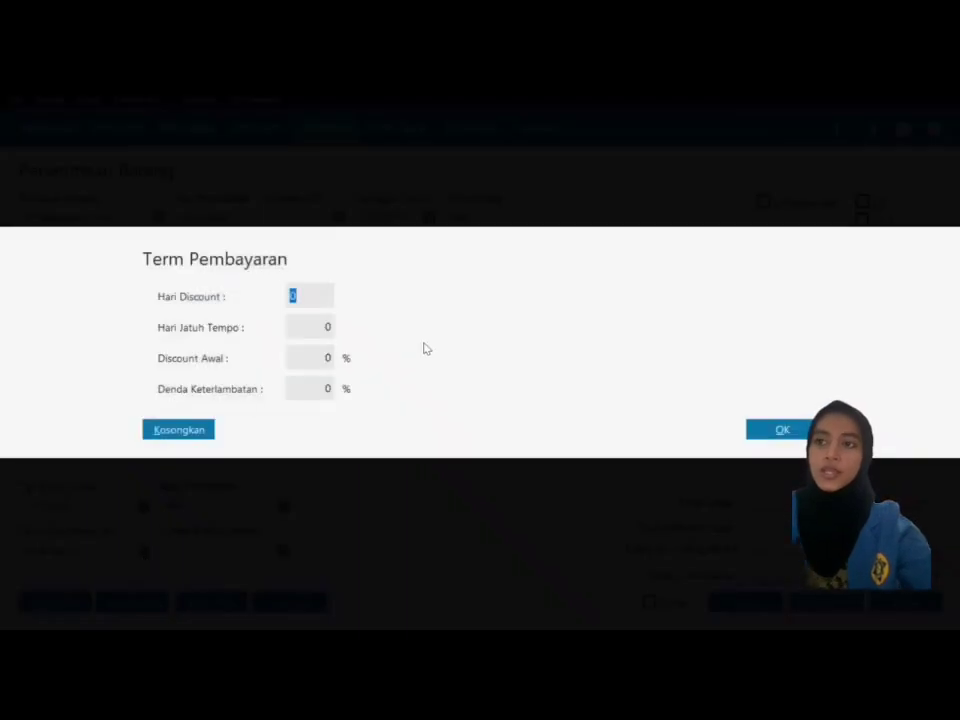
pyautogui.write('1')
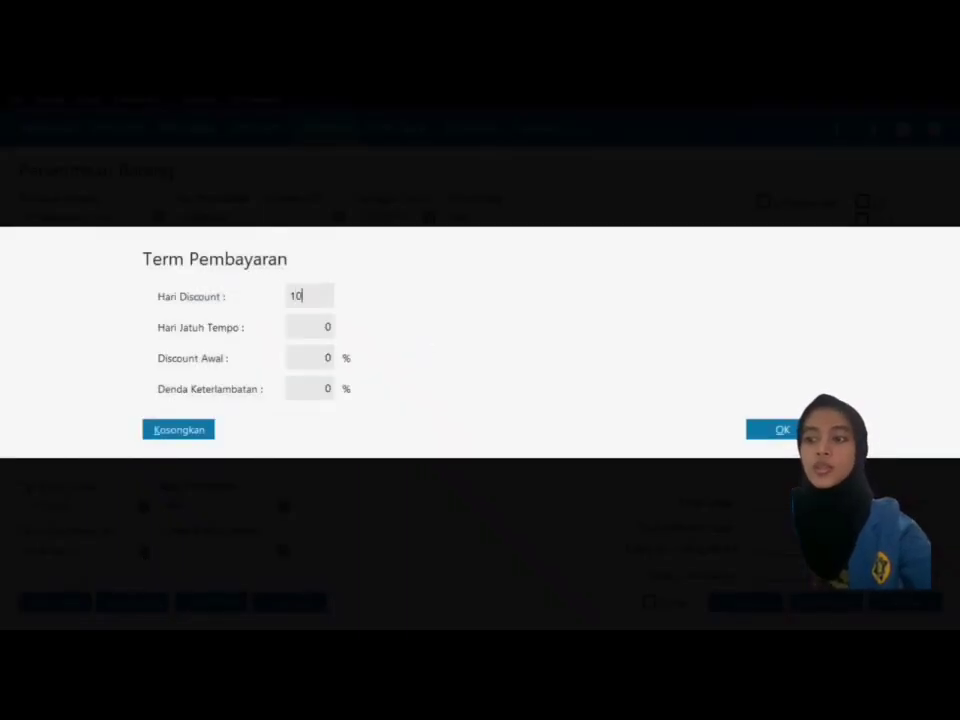
pyautogui.write('0')
pyautogui.click(289, 324)
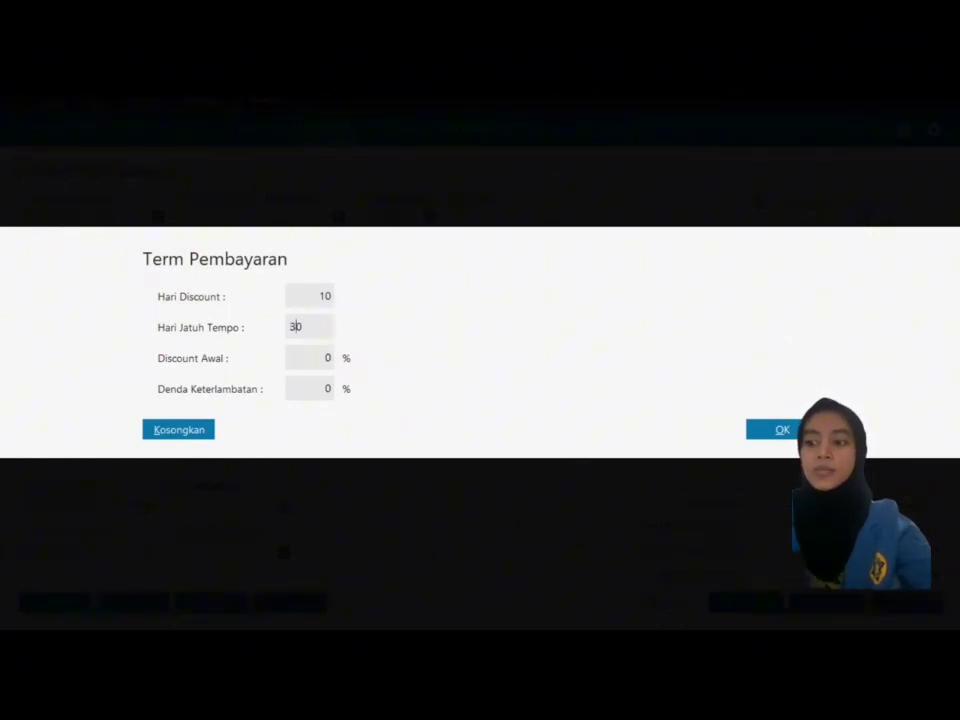
pyautogui.click(299, 355)
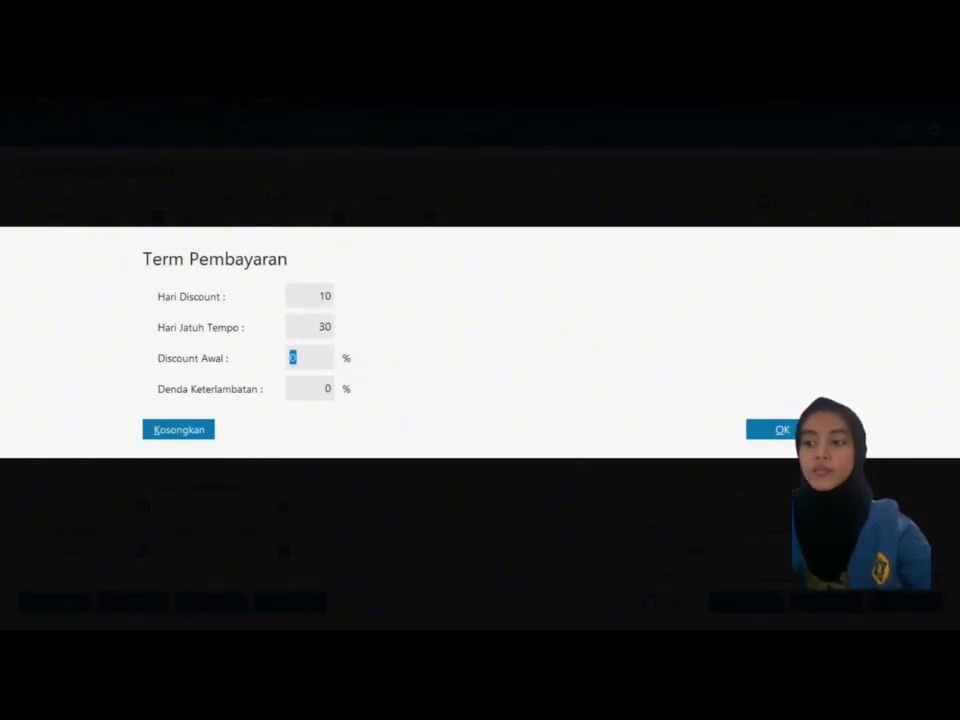
pyautogui.click(779, 430)
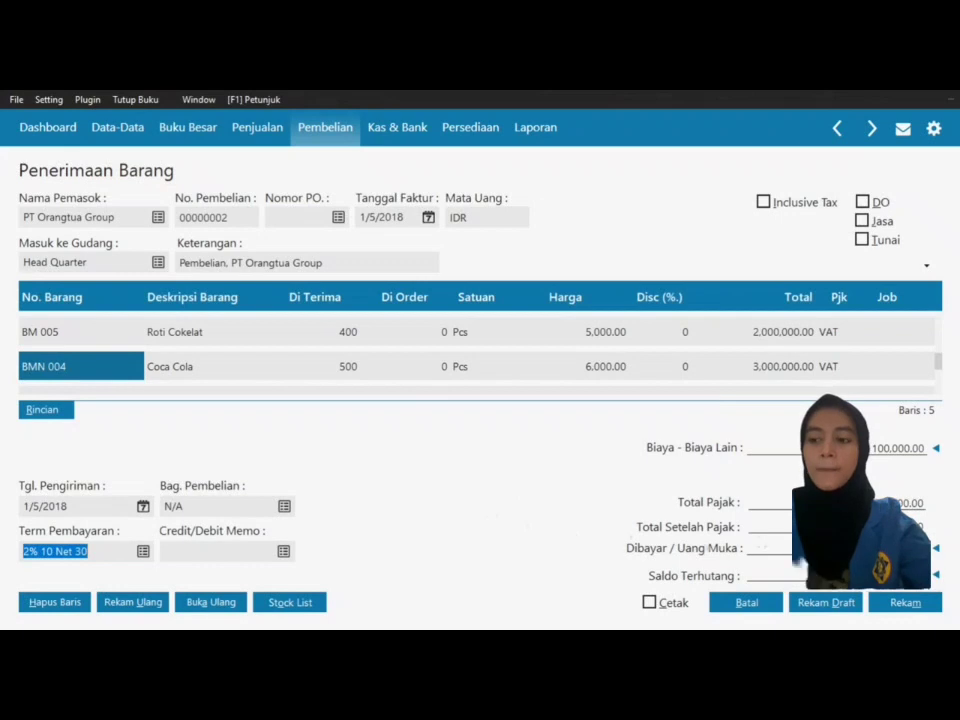
pyautogui.click(890, 606)
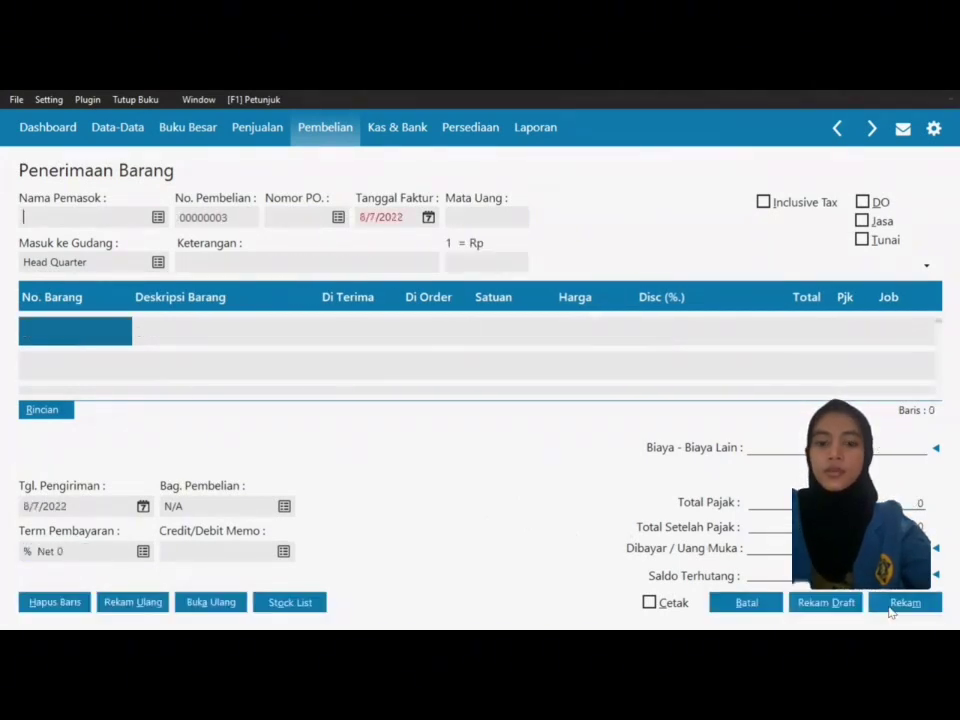
# Step: Close the goods receipt and start a new receivable payment from Toko Buana
pyautogui.click(750, 605)
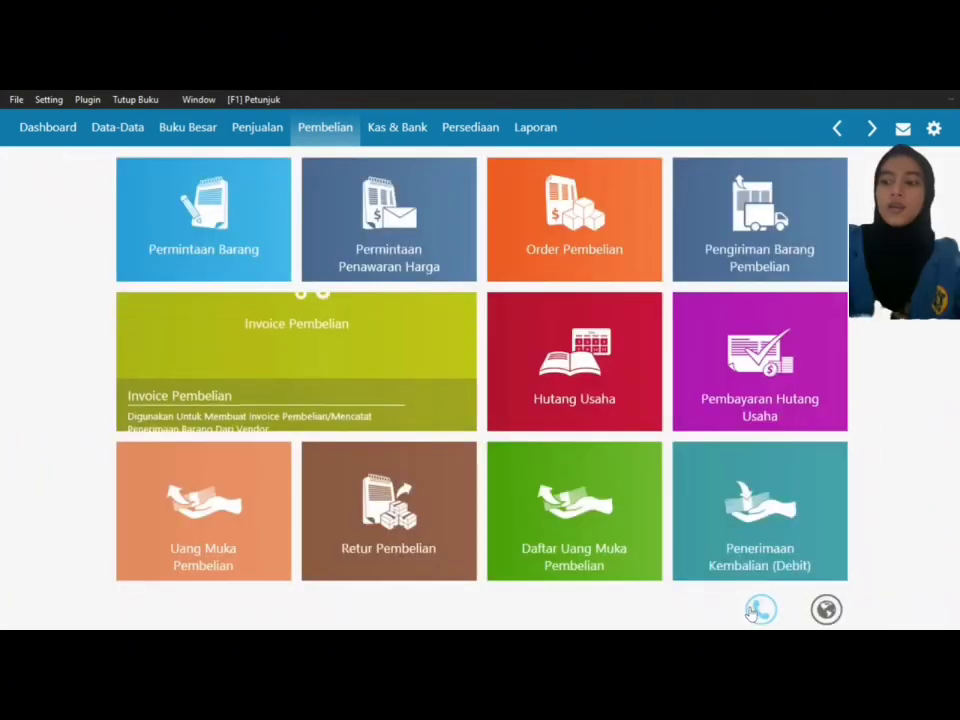
pyautogui.moveTo(534, 466)
pyautogui.click(262, 128)
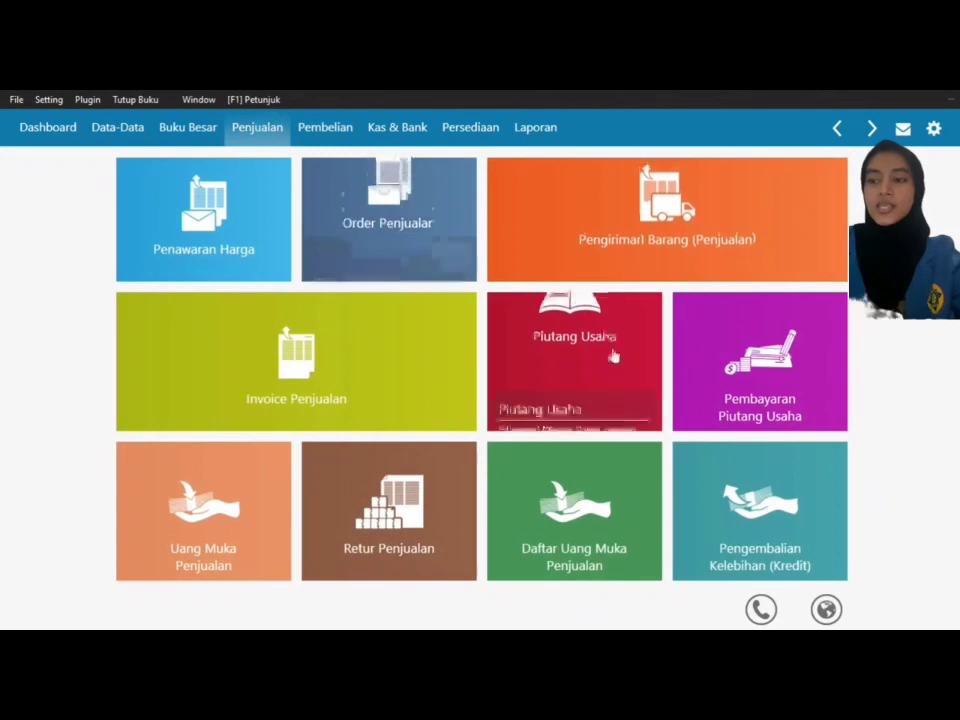
pyautogui.moveTo(678, 398)
pyautogui.click(694, 412)
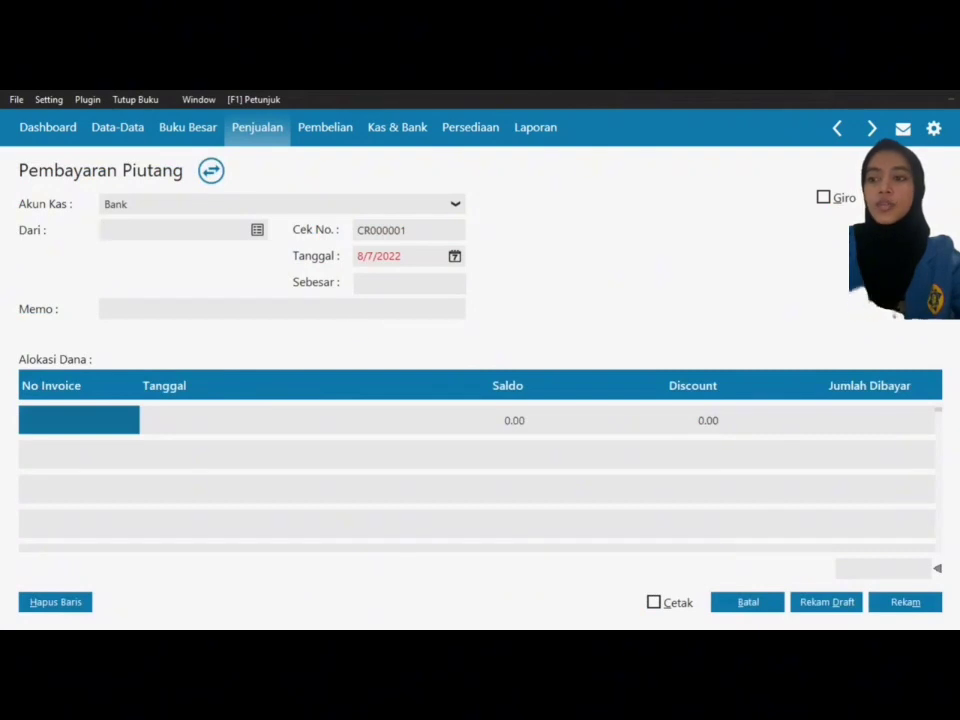
pyautogui.click(258, 231)
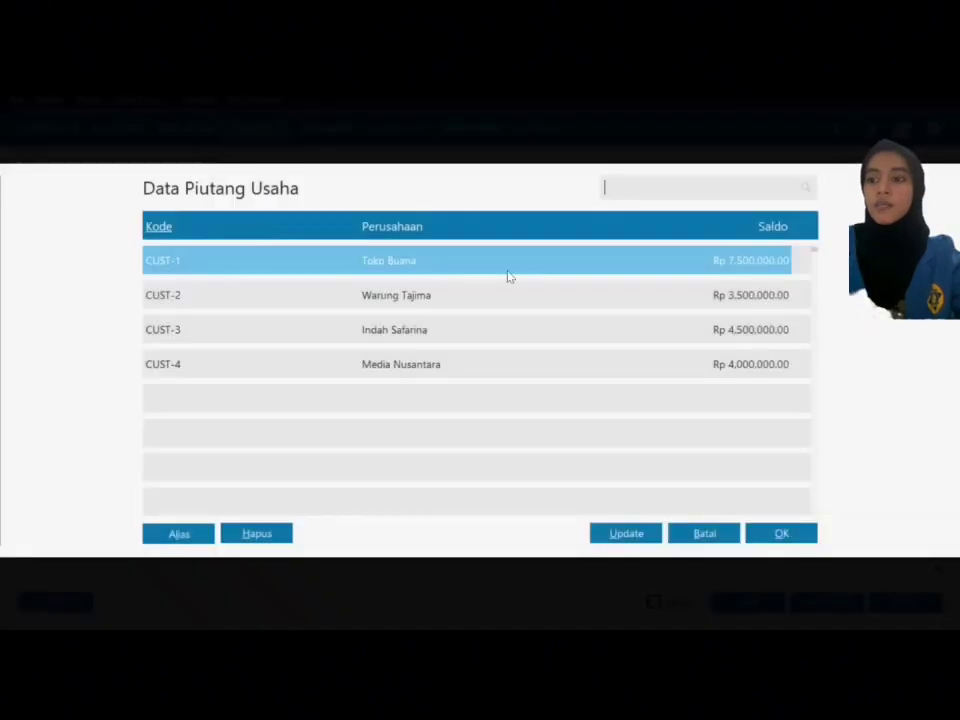
pyautogui.click(779, 535)
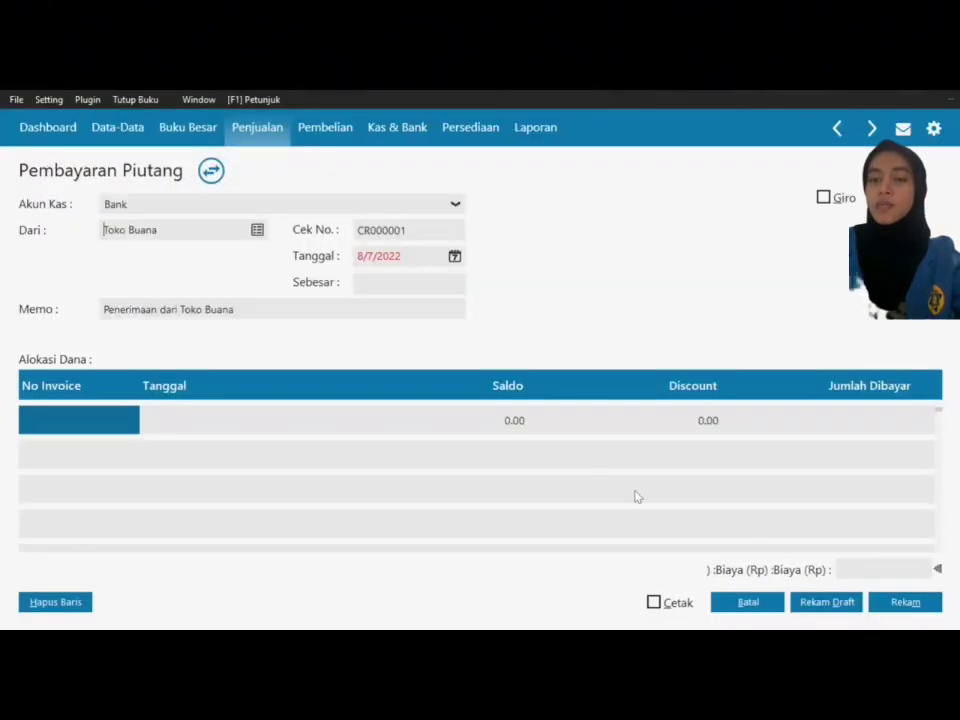
# Step: Date the receivable payment 1/7/2018
pyautogui.click(455, 258)
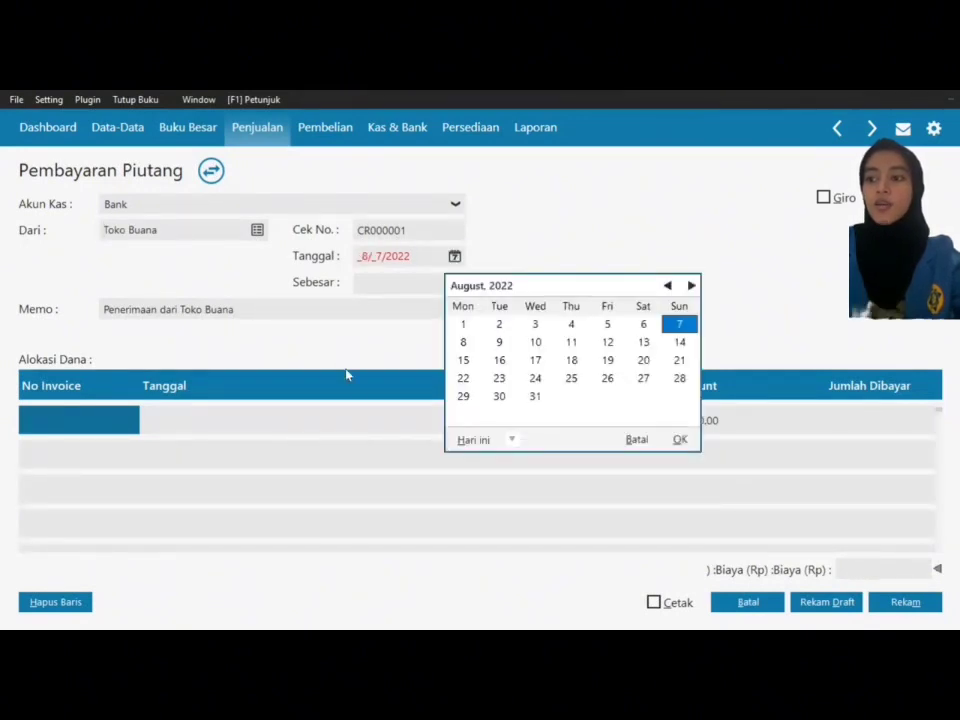
pyautogui.click(511, 440)
pyautogui.click(531, 420)
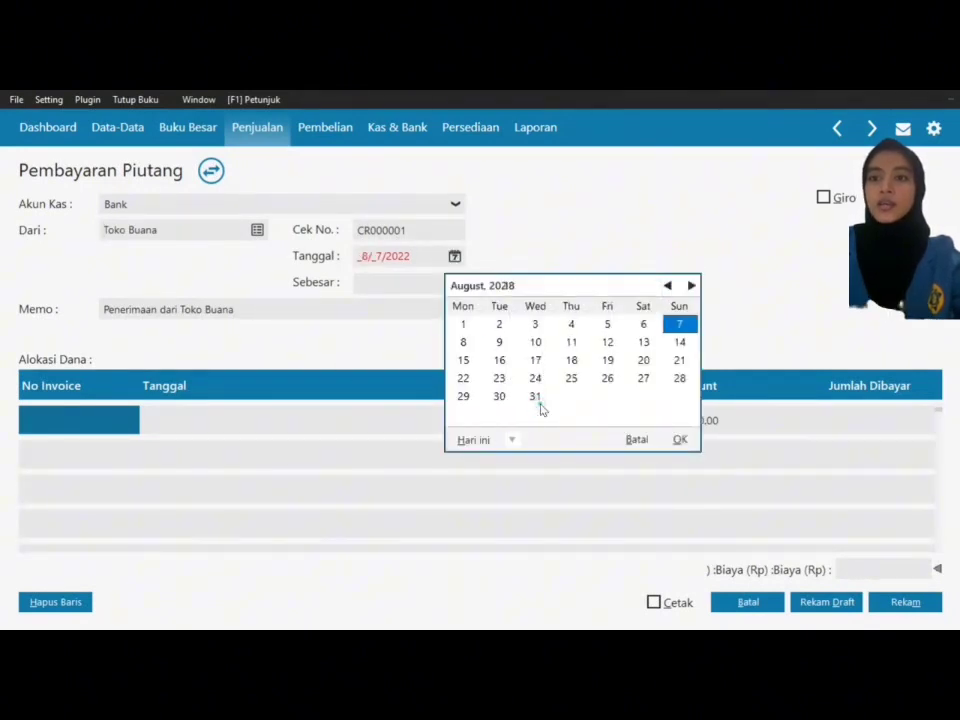
pyautogui.click(680, 325)
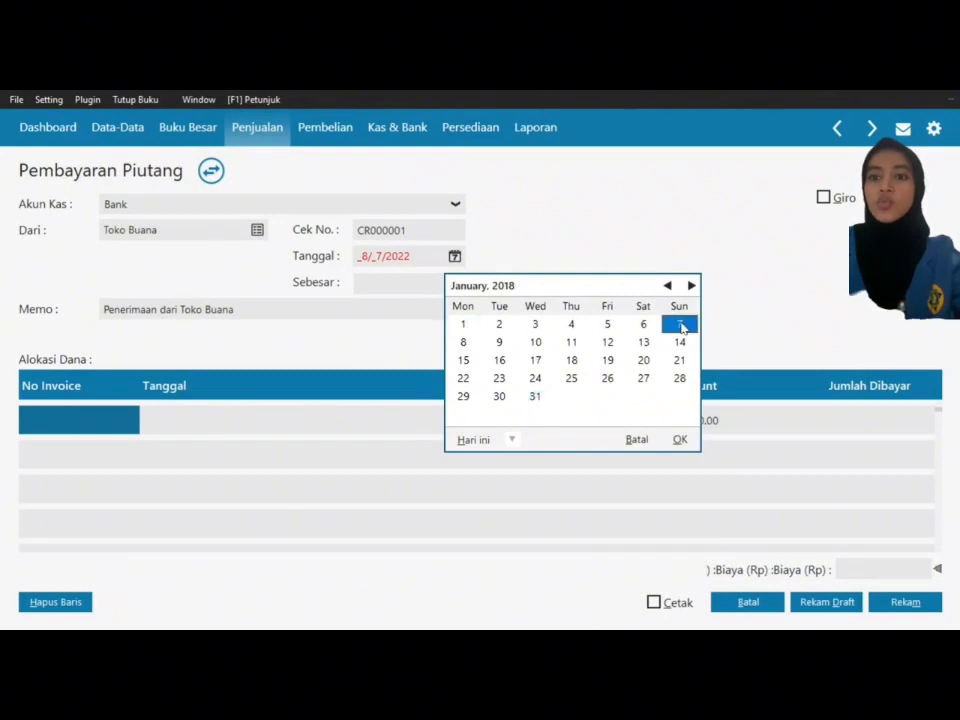
pyautogui.click(680, 439)
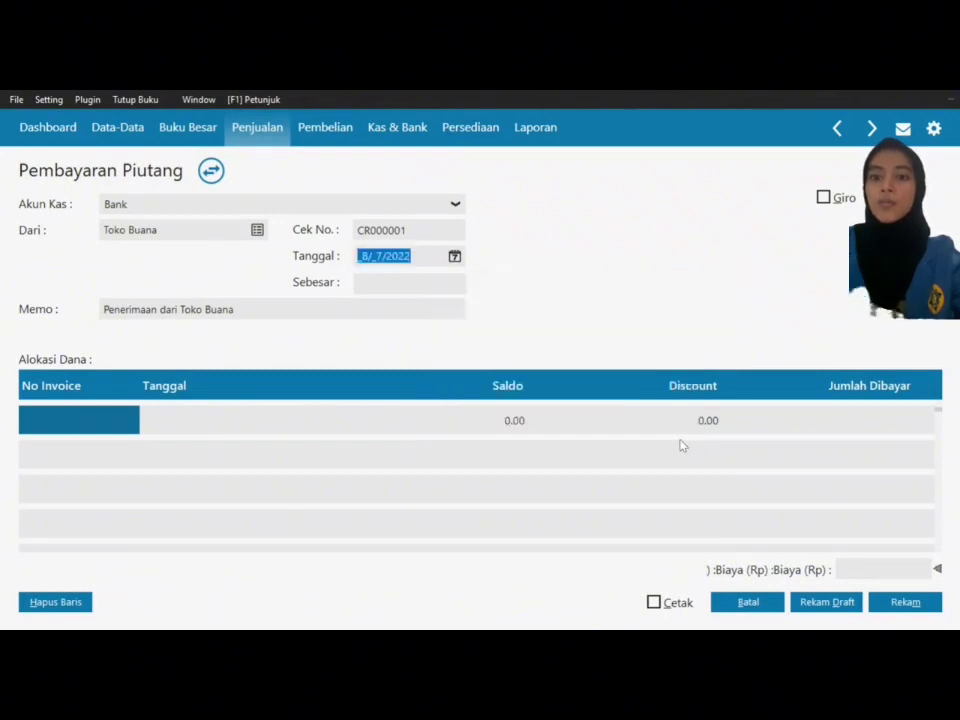
# Step: Allocate a 1,000,000 payment to Toko Buana's invoice INV 01
pyautogui.doubleClick(85, 420)
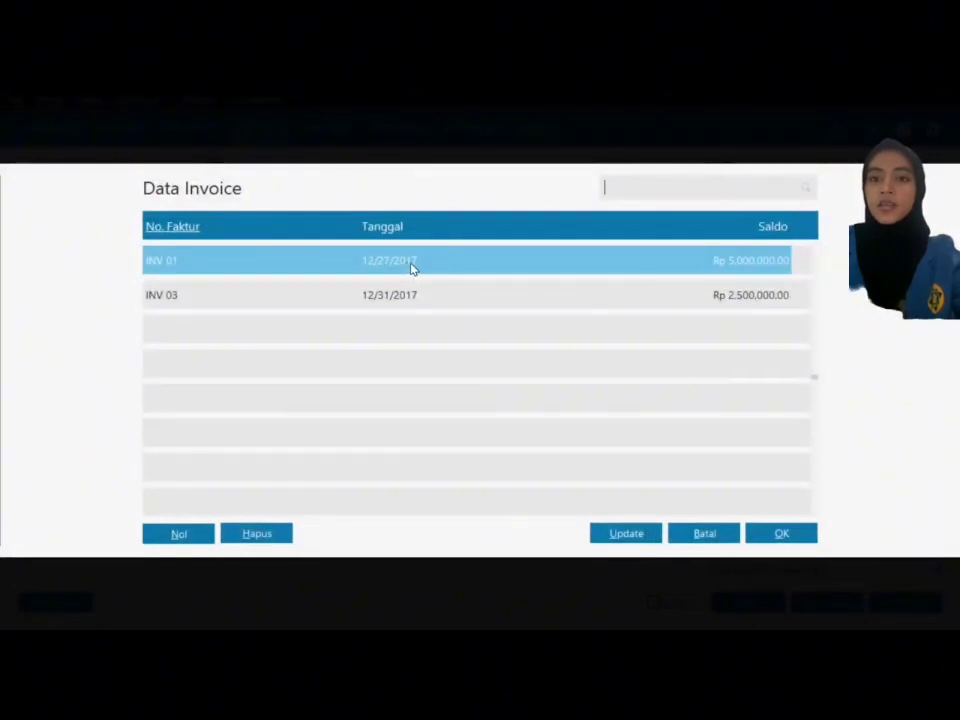
pyautogui.click(795, 538)
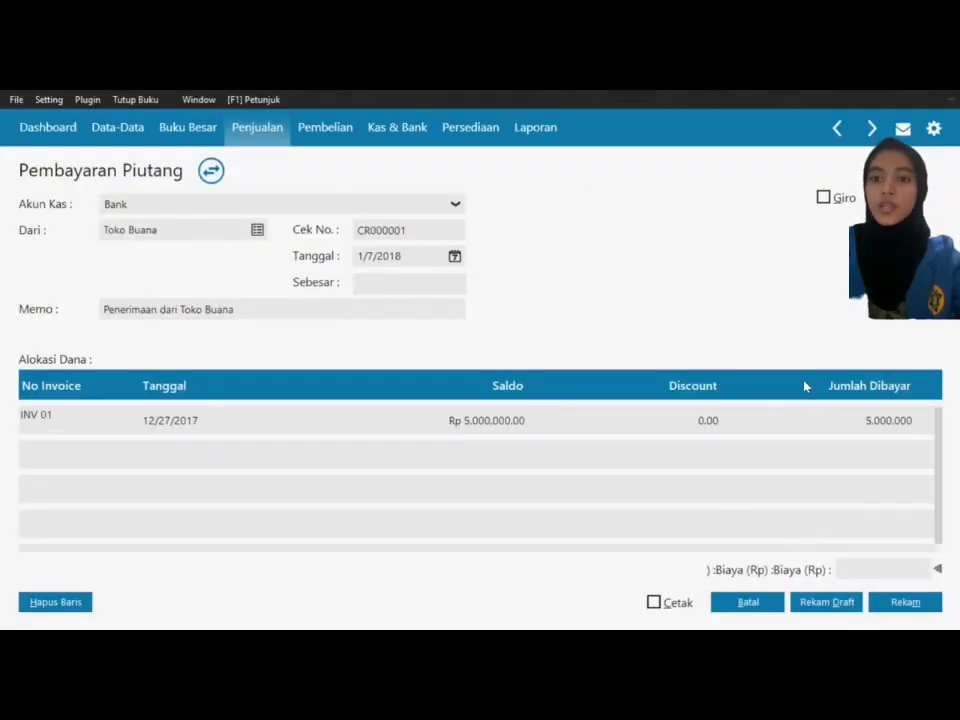
pyautogui.click(897, 425)
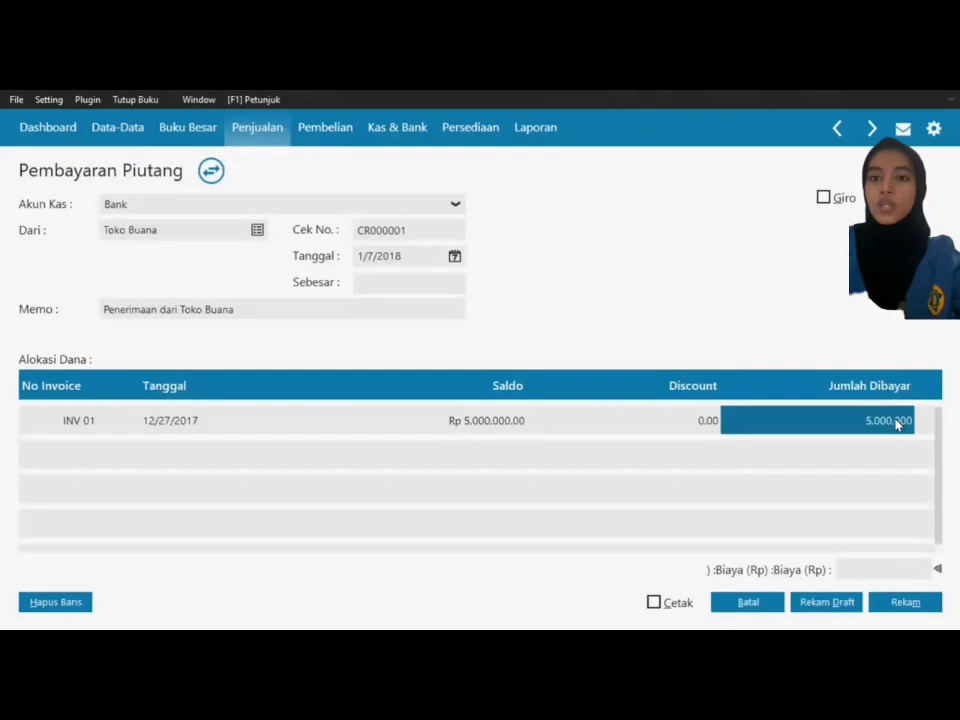
pyautogui.write('100000')
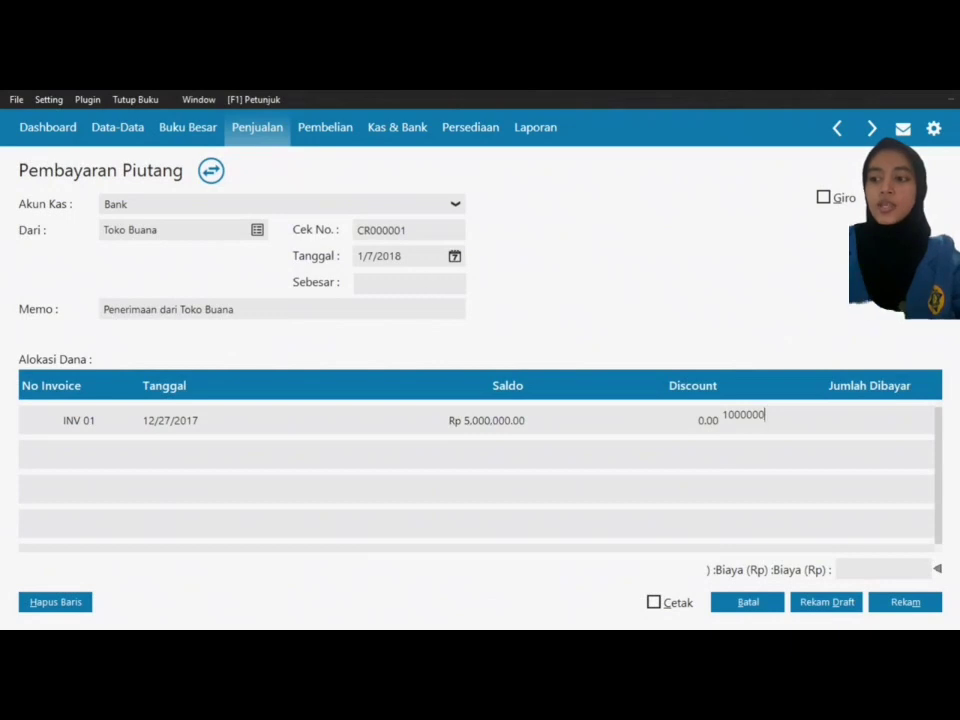
pyautogui.click(420, 284)
pyautogui.press('Tab')
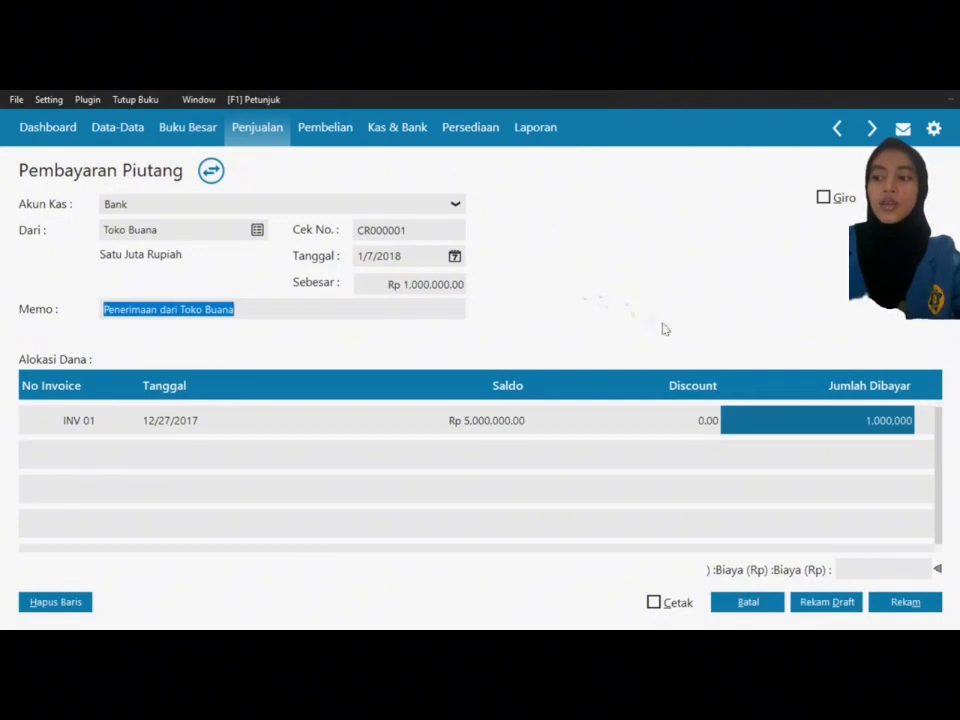
# Step: Save payment CR000001, close the form and show the Data-Data menu
pyautogui.click(915, 606)
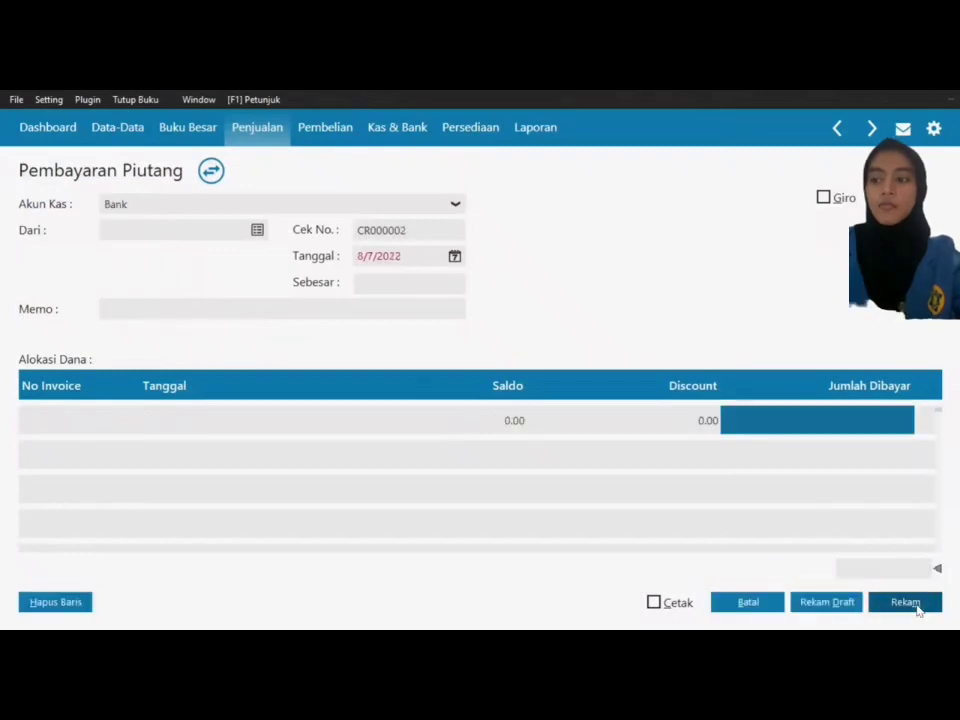
pyautogui.click(753, 605)
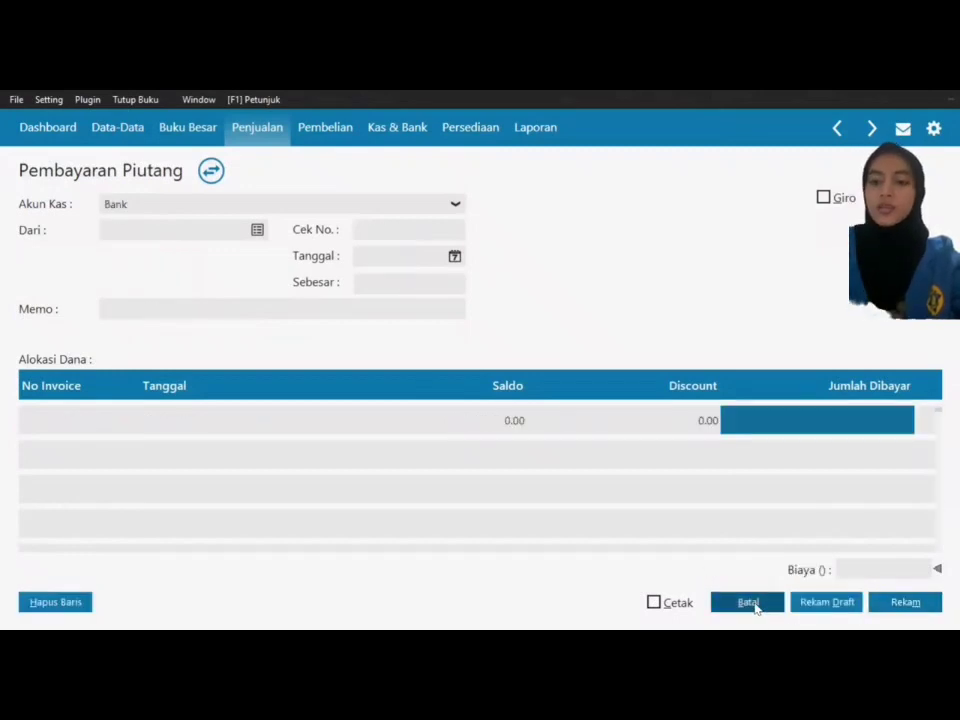
pyautogui.click(837, 128)
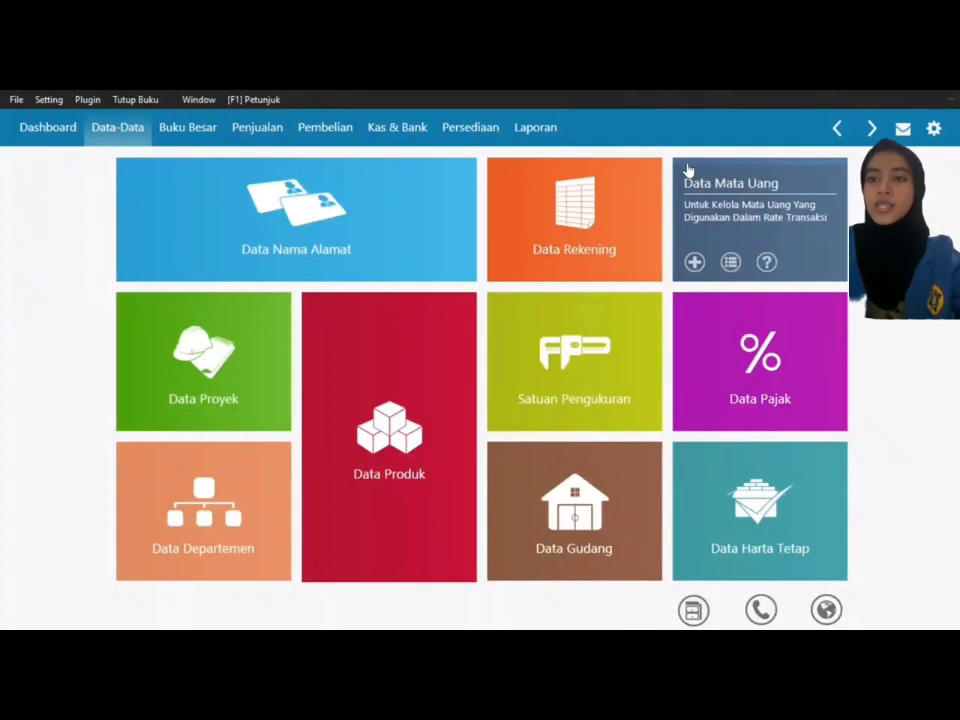
# Step: Start a new sales invoice from the Penjualan section
pyautogui.click(261, 130)
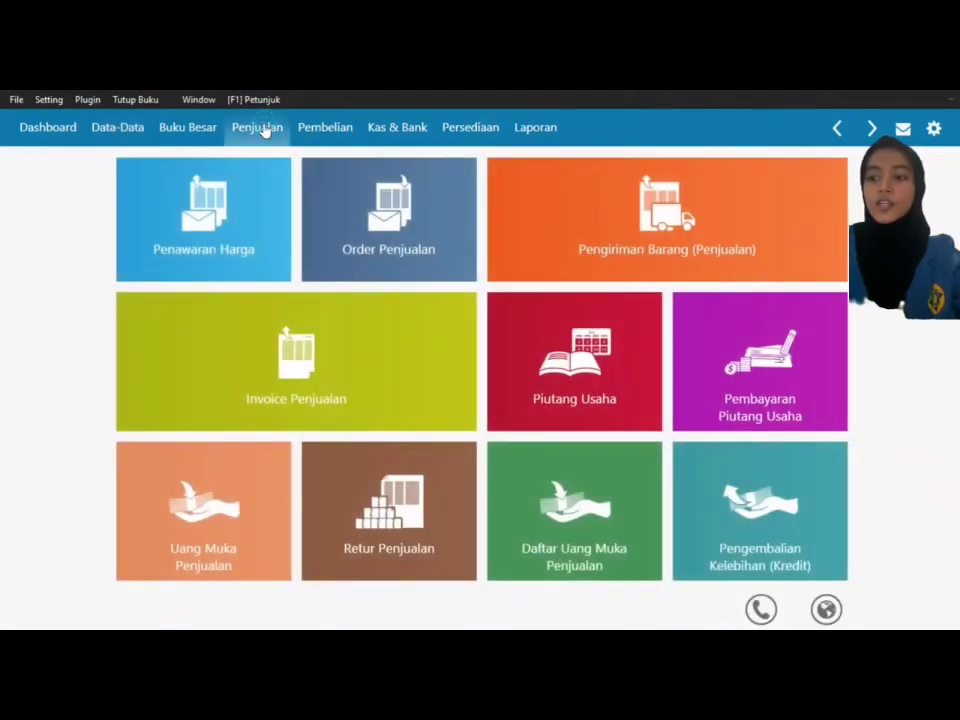
pyautogui.moveTo(129, 369)
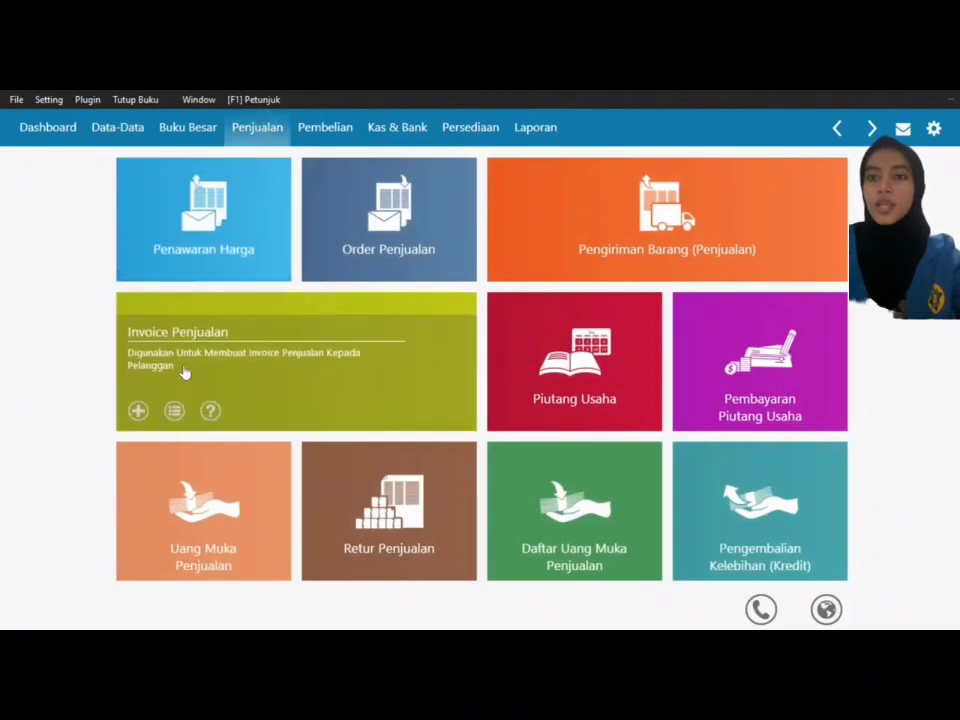
pyautogui.click(138, 411)
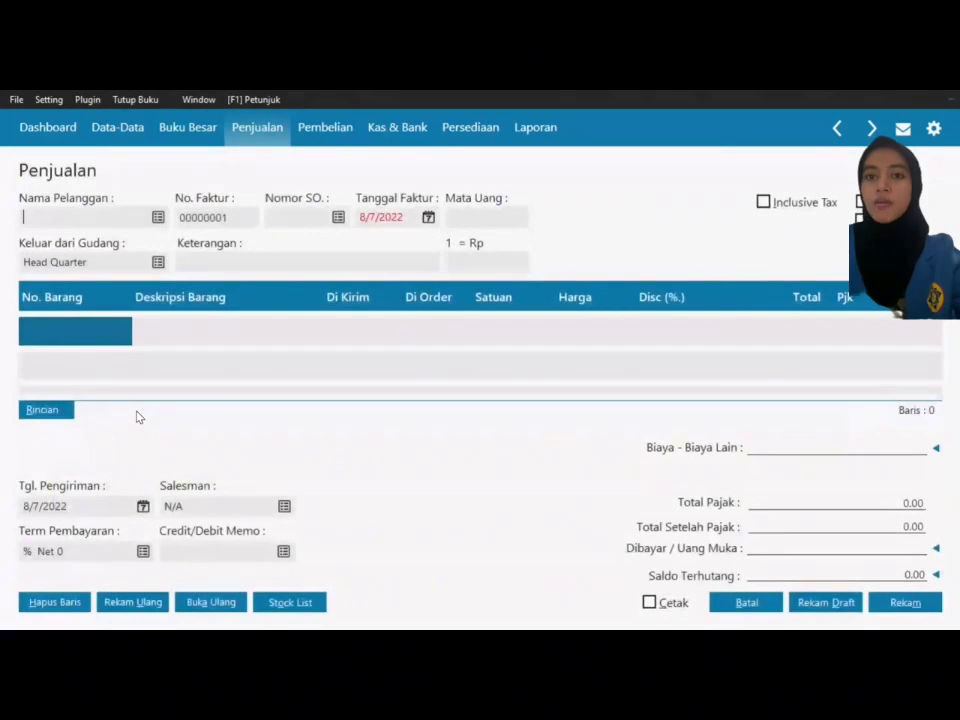
# Step: Register new customer Abadi Teleshop as CUST-6 and set it as the invoice customer
pyautogui.click(157, 218)
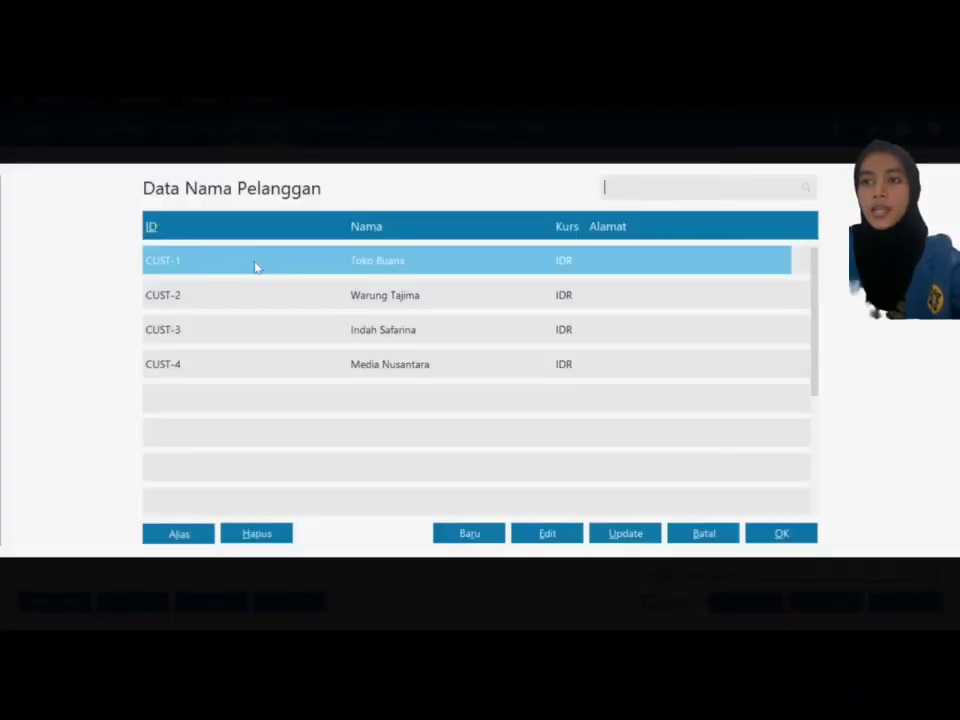
pyautogui.click(489, 534)
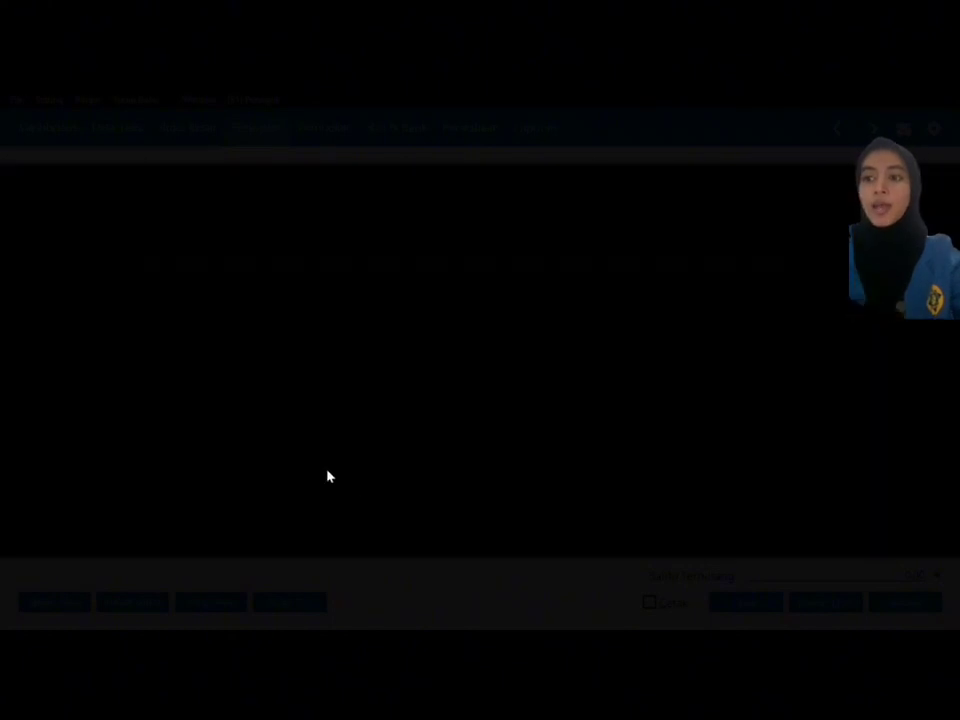
pyautogui.click(327, 200)
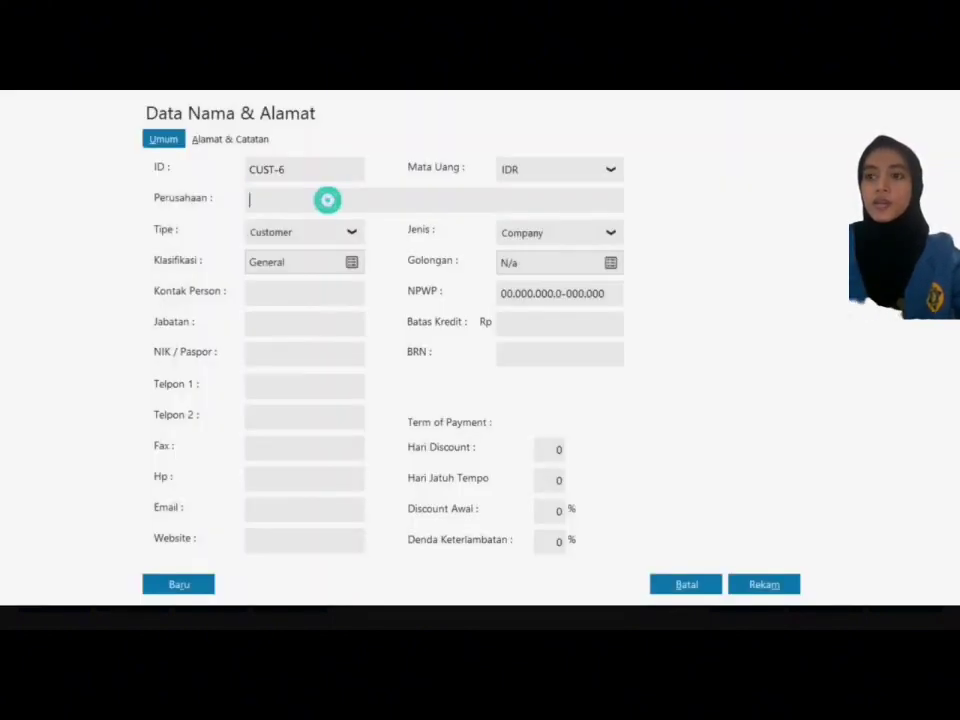
pyautogui.write('Abadi Teleshop')
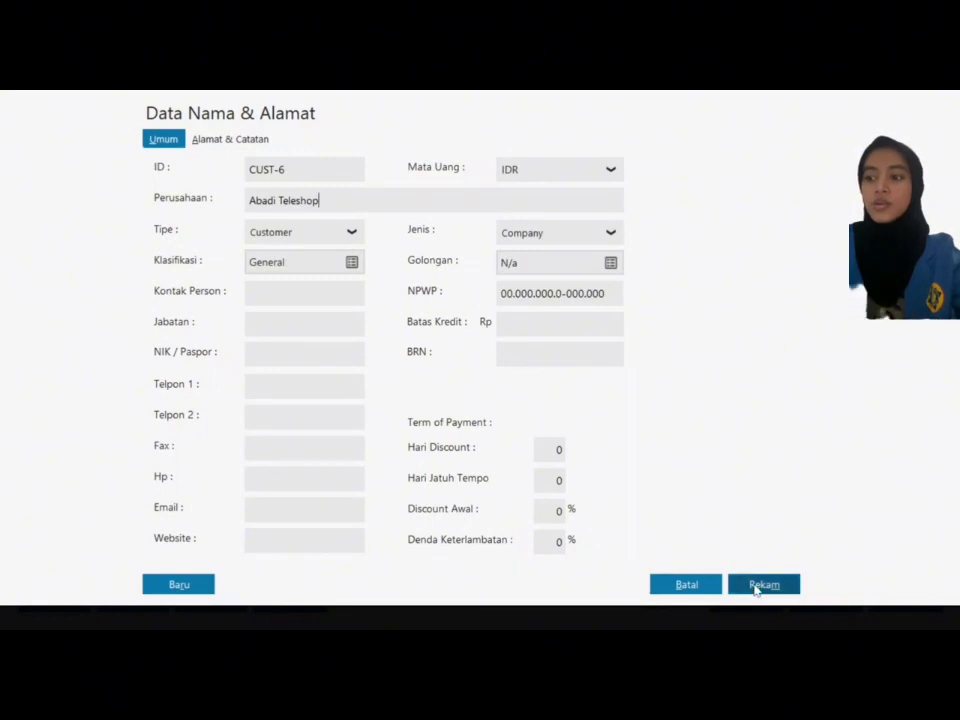
pyautogui.click(757, 583)
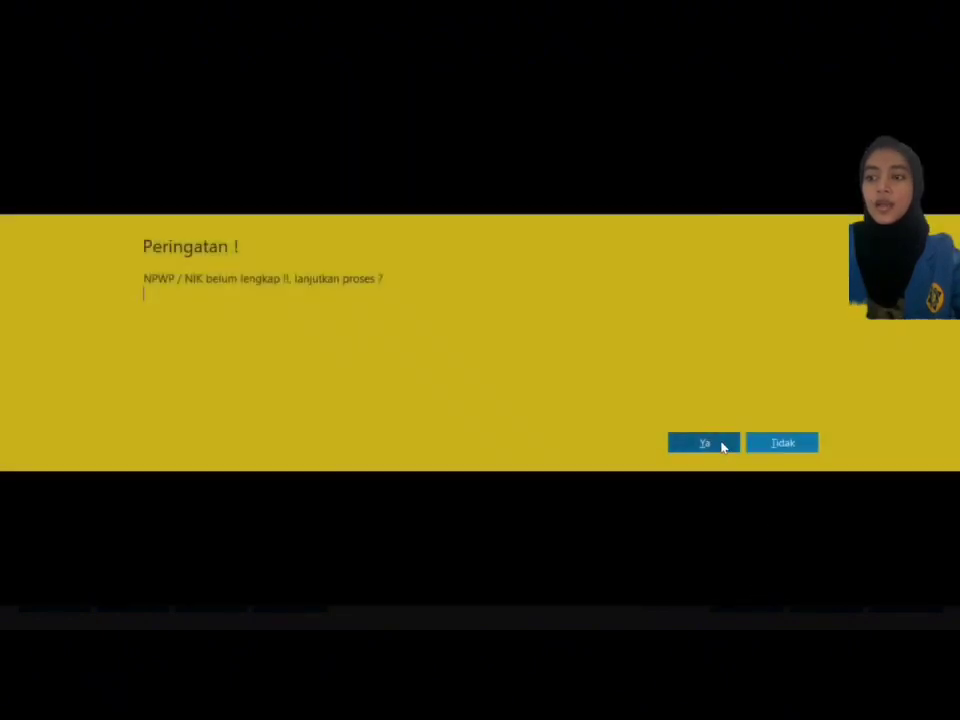
pyautogui.click(724, 443)
pyautogui.click(795, 540)
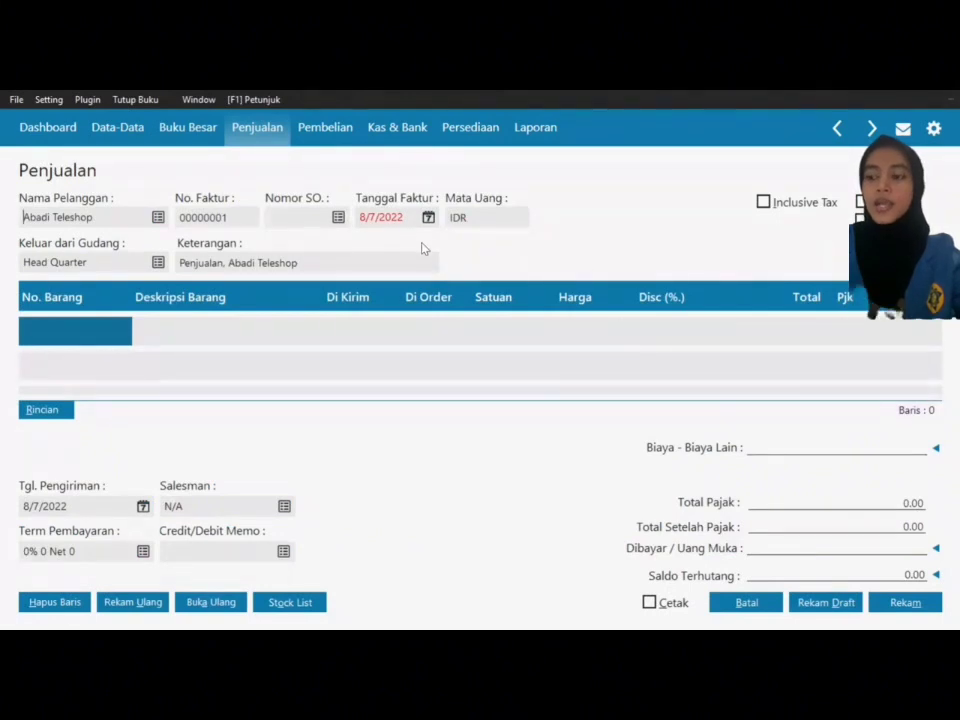
# Step: Date the invoice 1/7/2018 and mark it as a cash service sale (Jasa, Tunai)
pyautogui.click(429, 217)
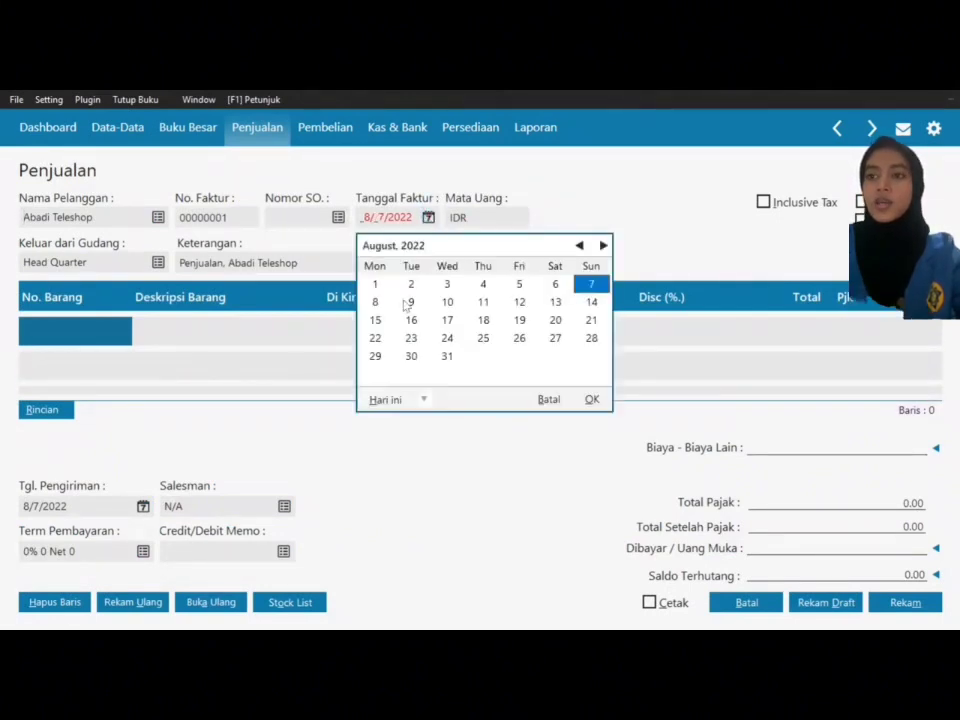
pyautogui.click(422, 400)
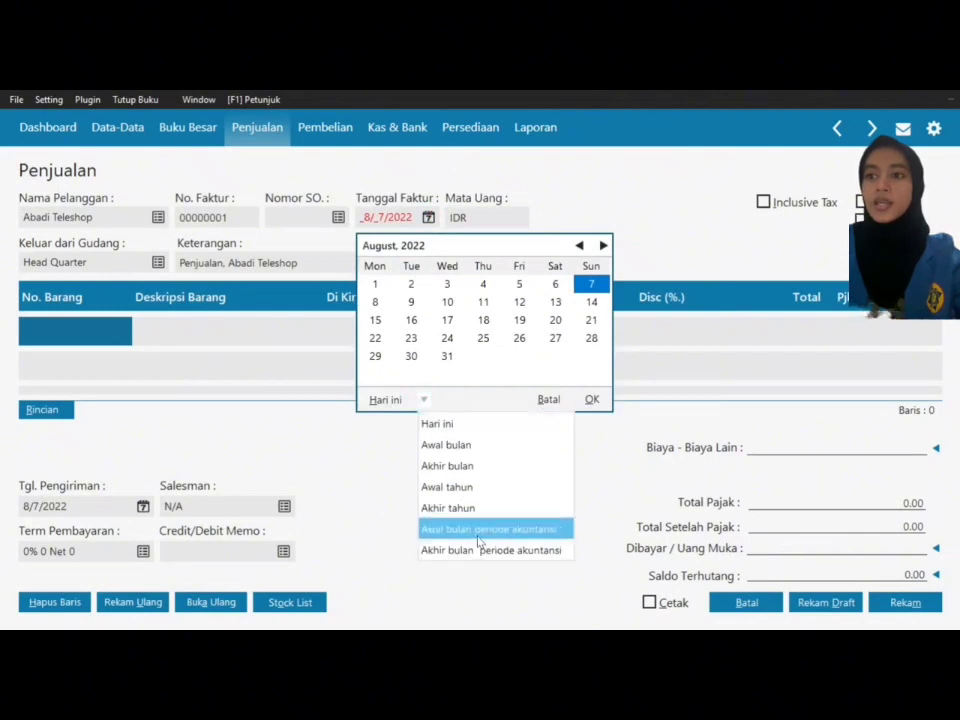
pyautogui.click(478, 527)
pyautogui.click(591, 284)
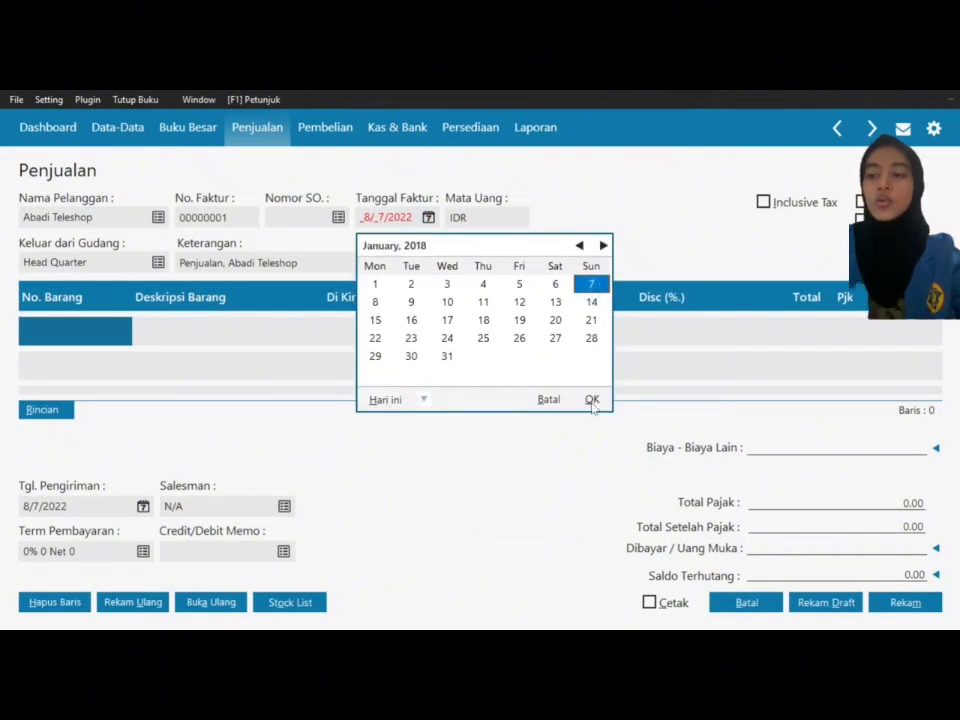
pyautogui.click(592, 399)
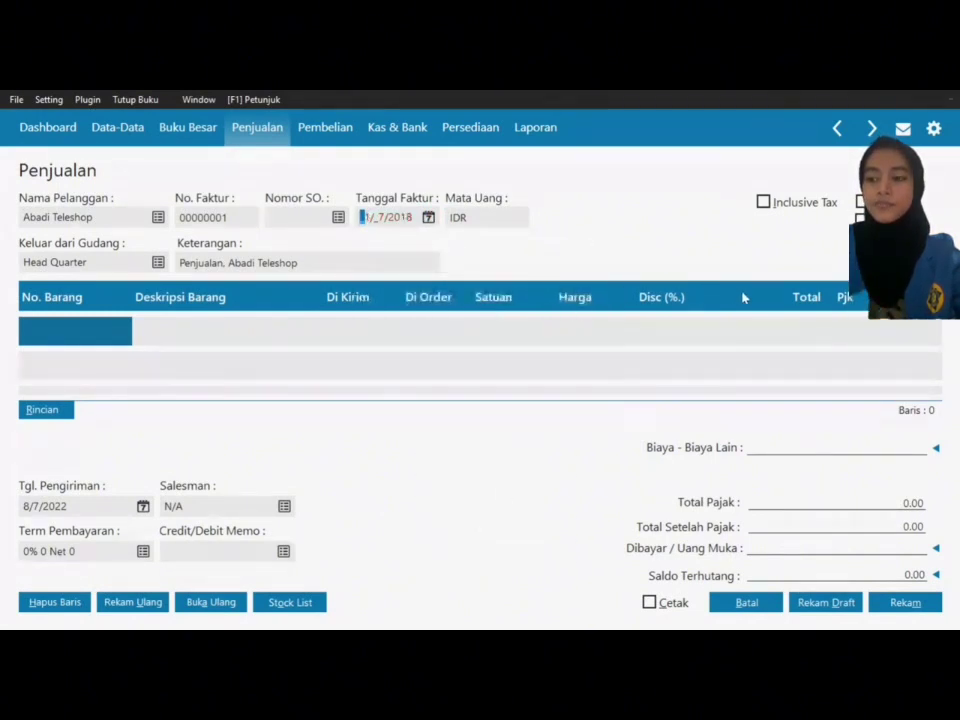
pyautogui.click(864, 221)
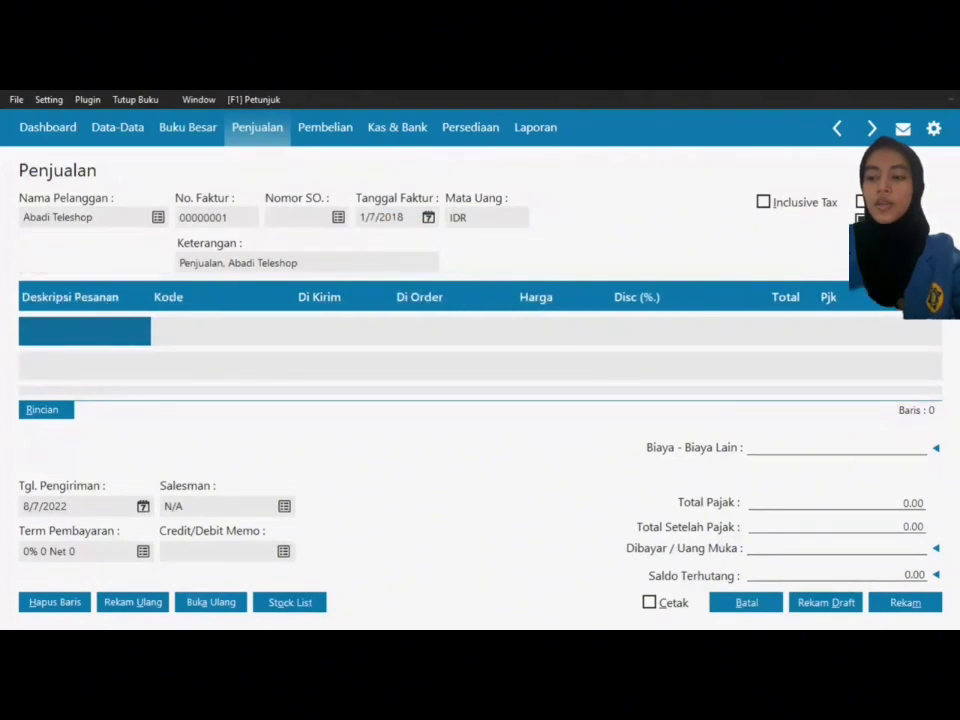
pyautogui.click(872, 241)
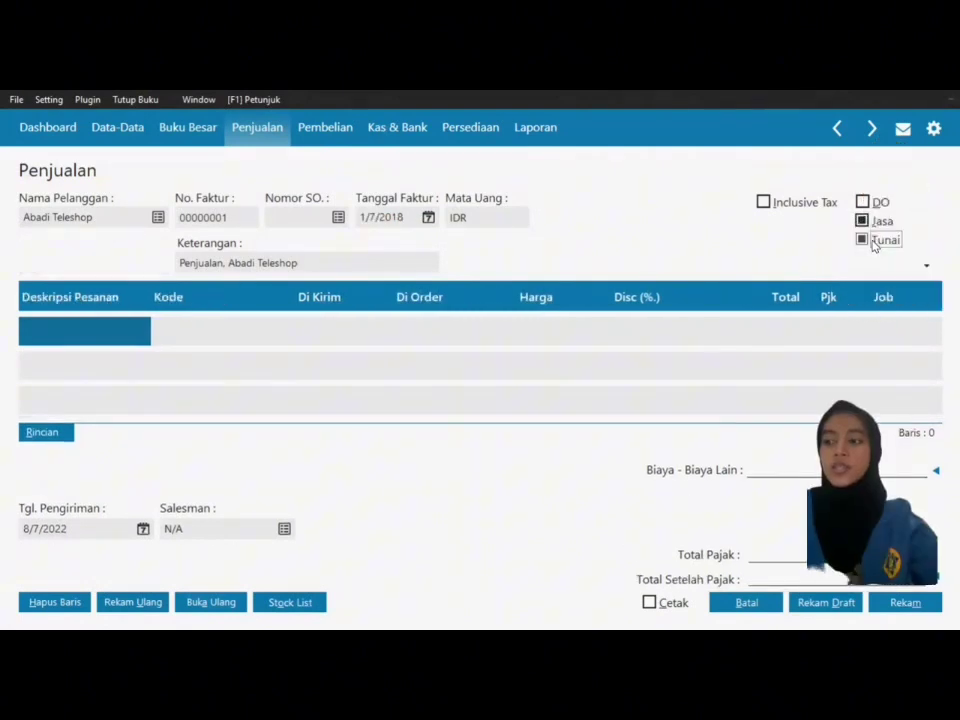
# Step: Enter 'Pend Jasa Pembungkusan' as the first line's description
pyautogui.click(105, 329)
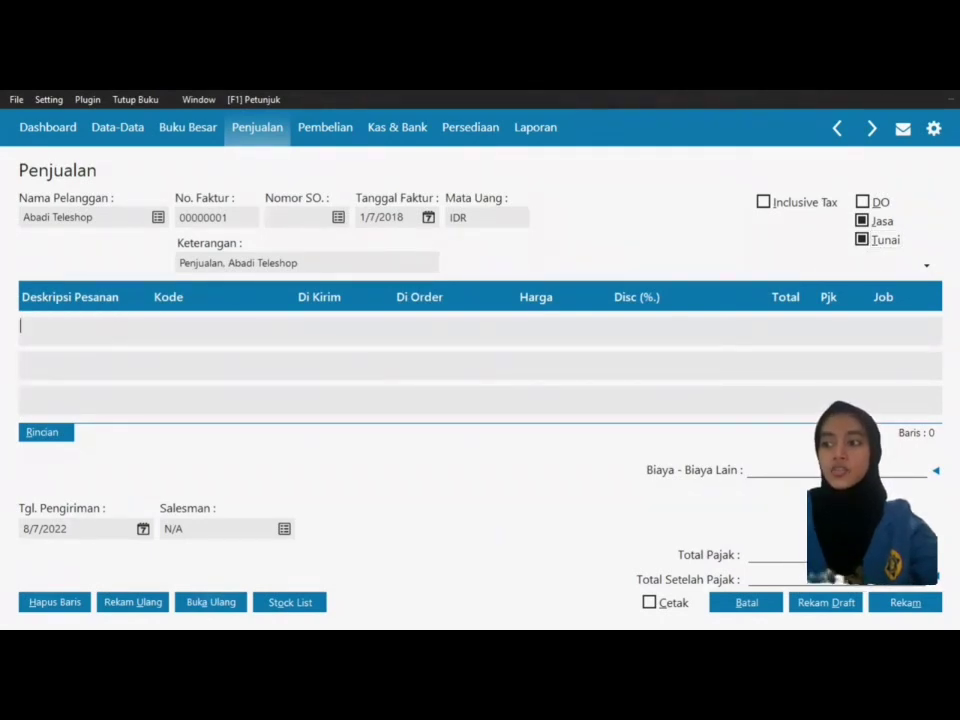
pyautogui.write('Pend Ja')
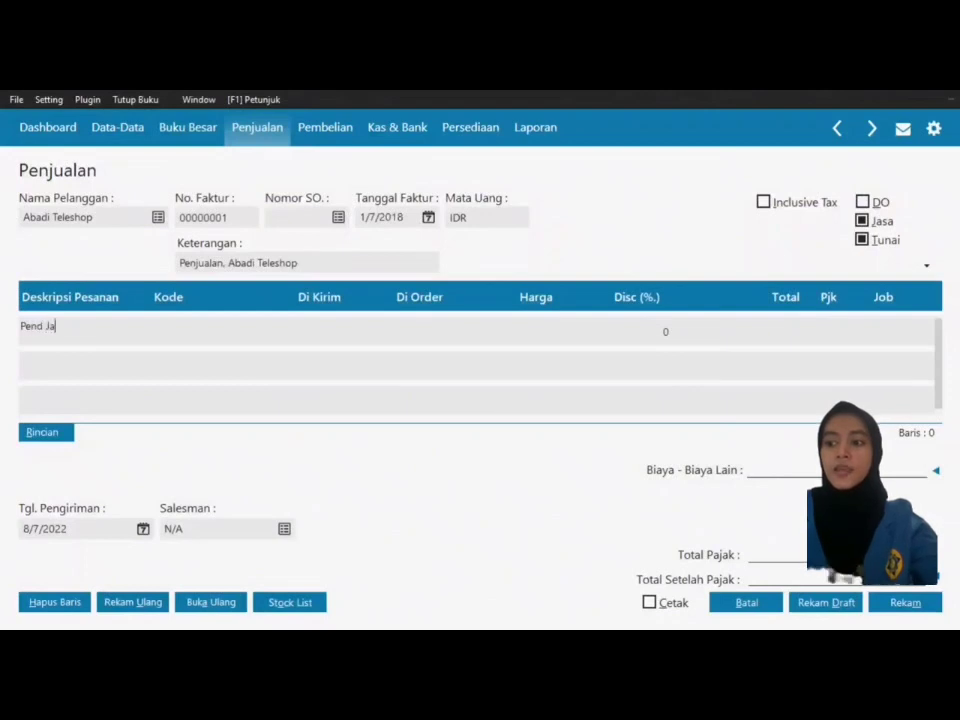
pyautogui.write('sa Pemmb')
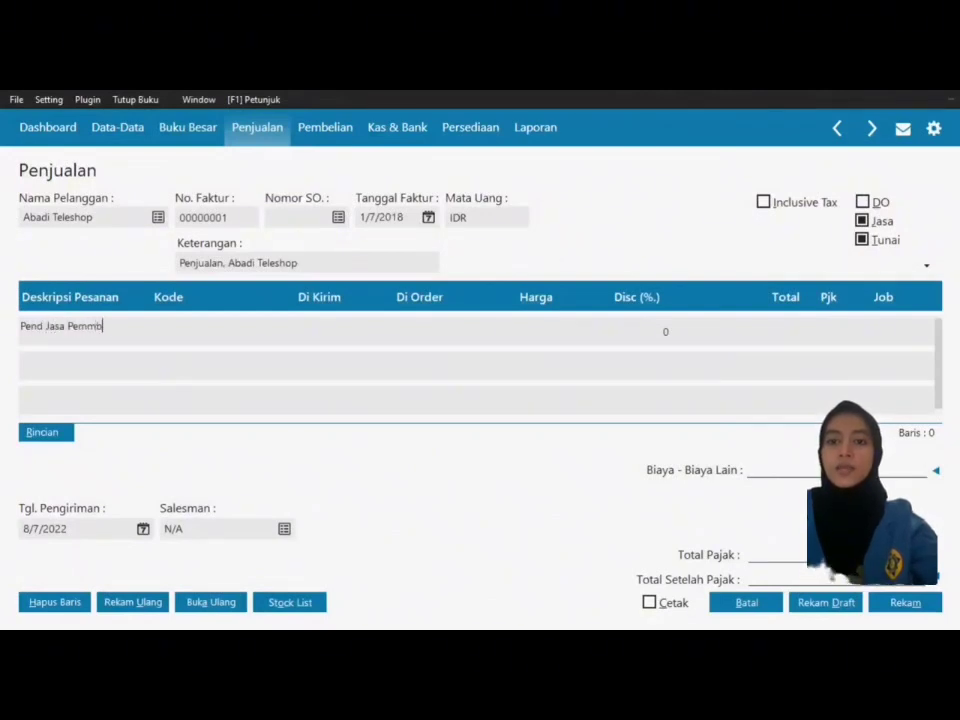
pyautogui.write('ukusan')
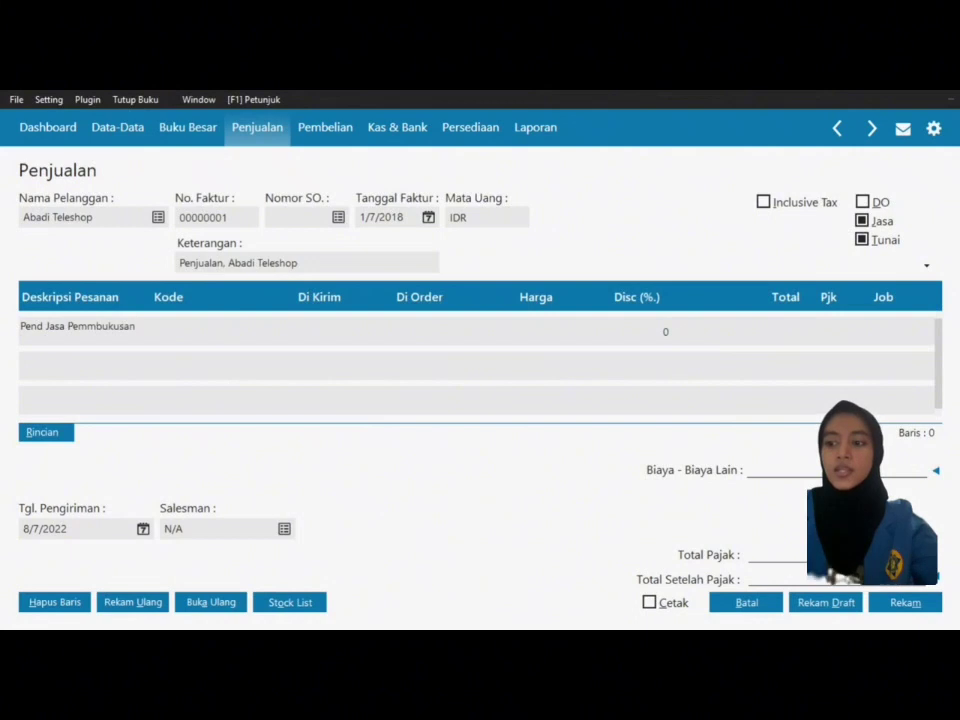
pyautogui.press('BackSpace')
pyautogui.press('BackSpace')
pyautogui.press('BackSpace')
pyautogui.press('BackSpace')
pyautogui.press('BackSpace')
pyautogui.press('BackSpace')
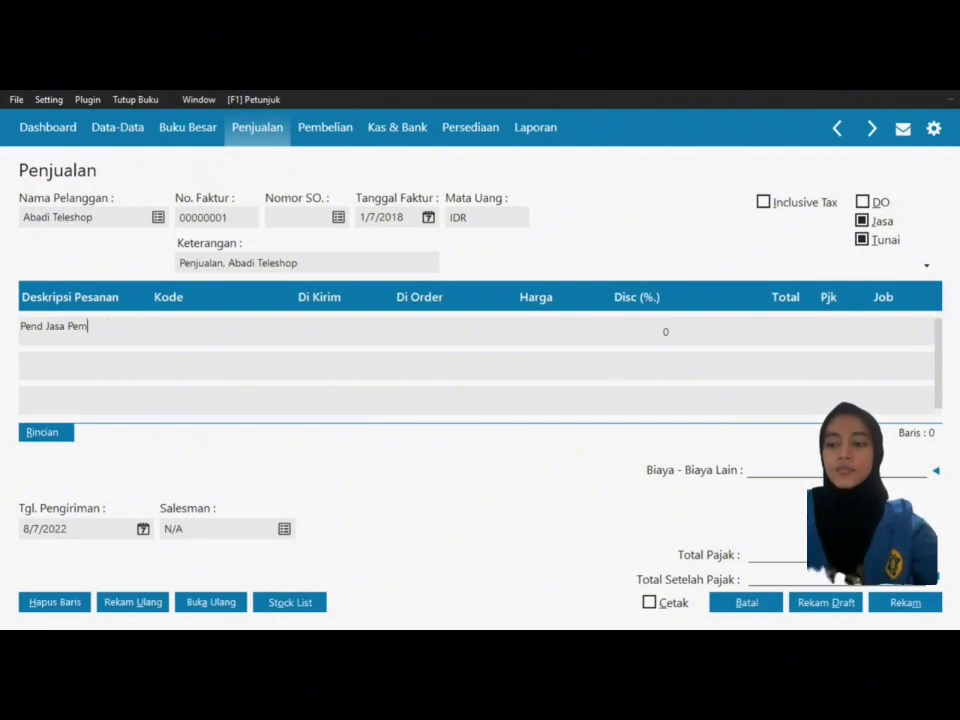
pyautogui.write('bungkusan')
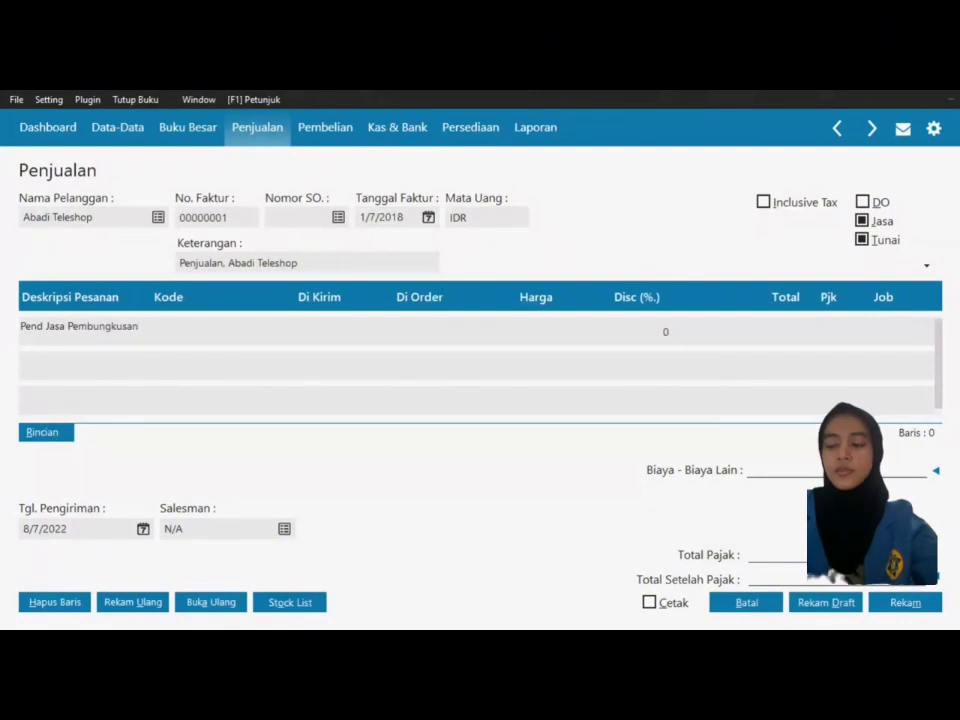
pyautogui.press('Tab')
# Step: Assign account Pendapatan Lain (4900-00-010) to the first invoice line
pyautogui.click(199, 336)
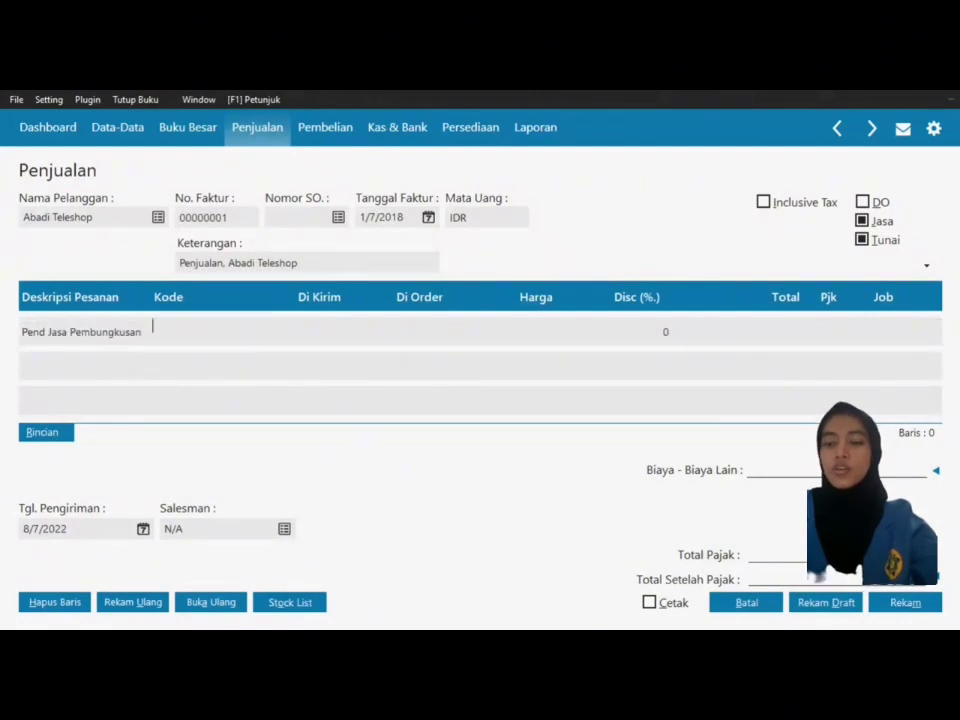
pyautogui.press('Return')
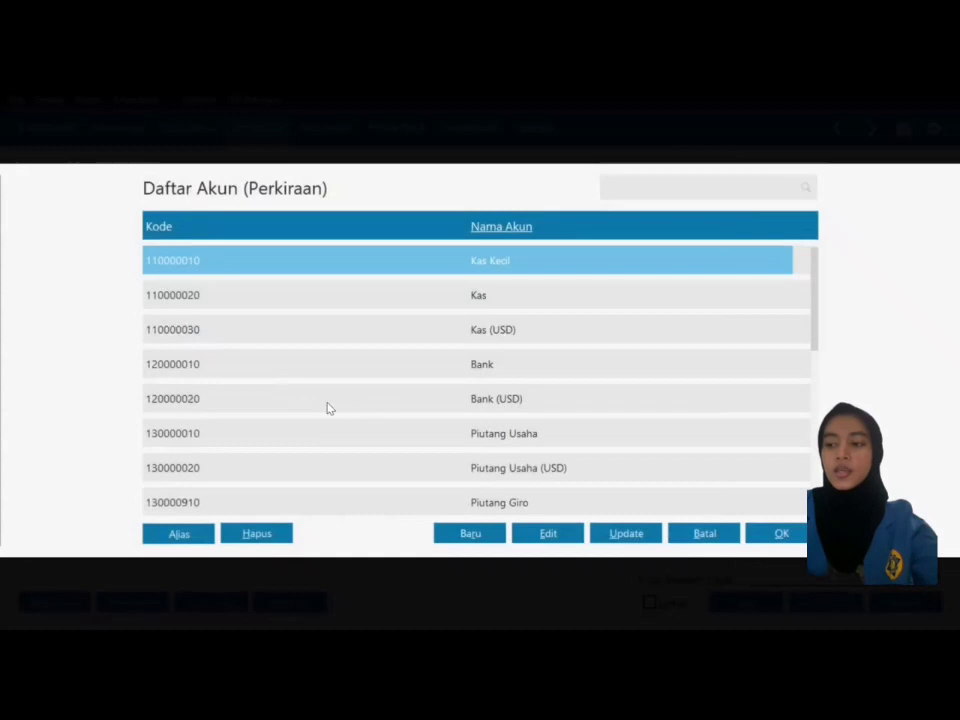
pyautogui.write('pen')
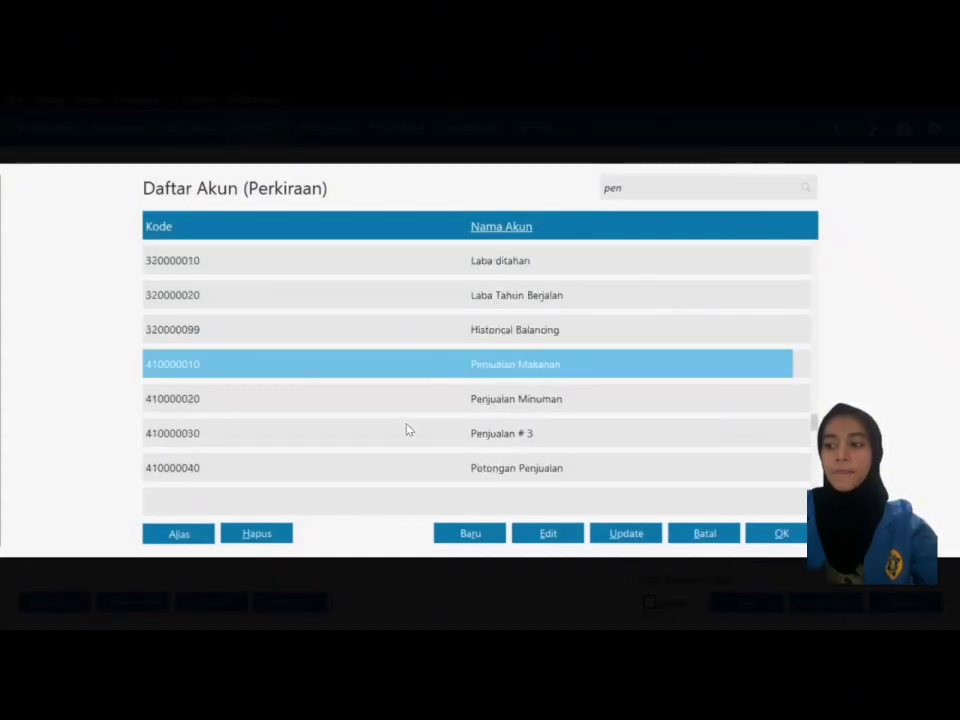
pyautogui.press('Down')
pyautogui.press('Down')
pyautogui.press('Down')
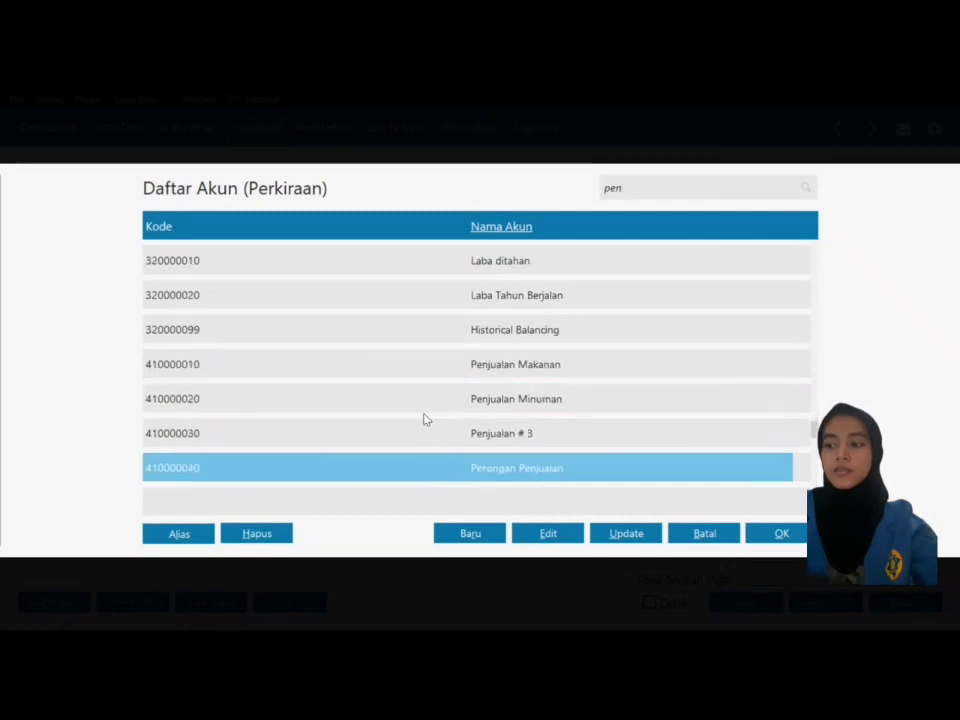
pyautogui.press('Down')
pyautogui.press('Down')
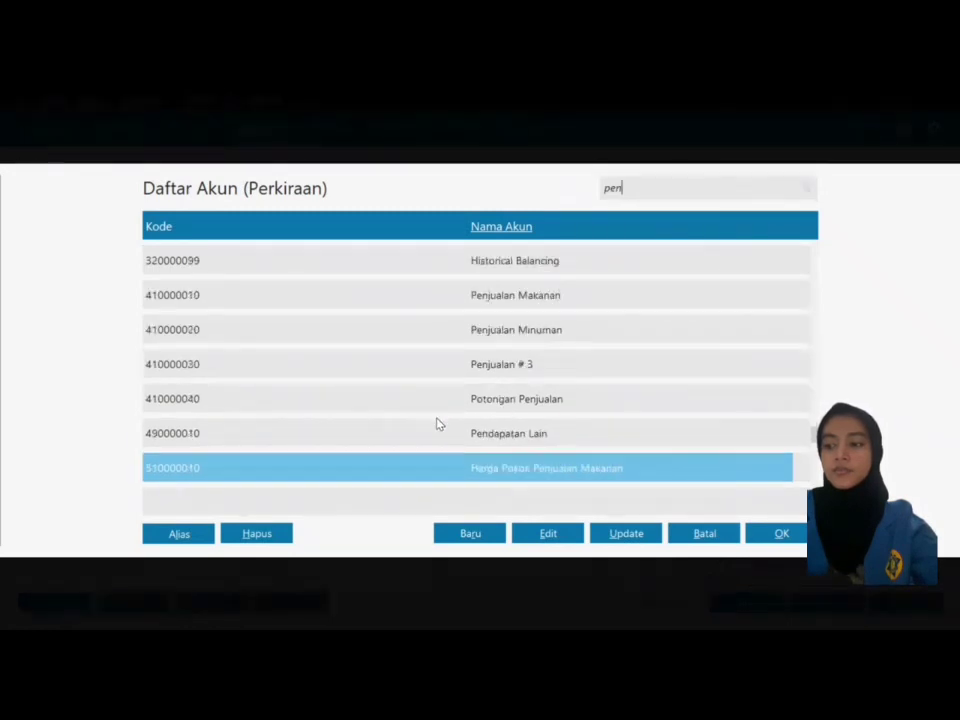
pyautogui.click(515, 437)
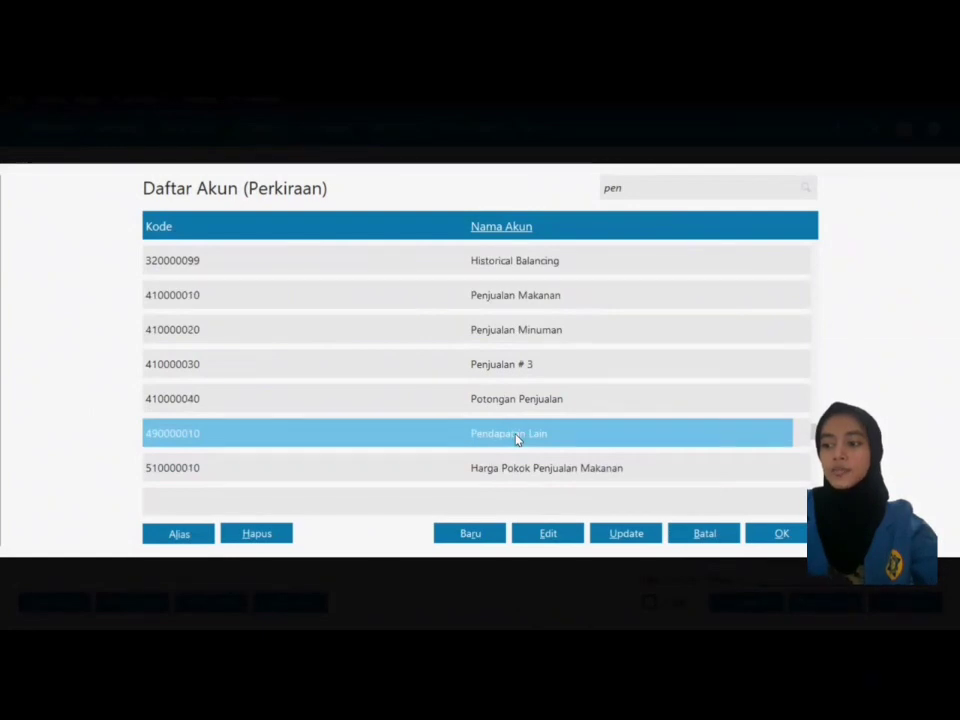
pyautogui.click(769, 541)
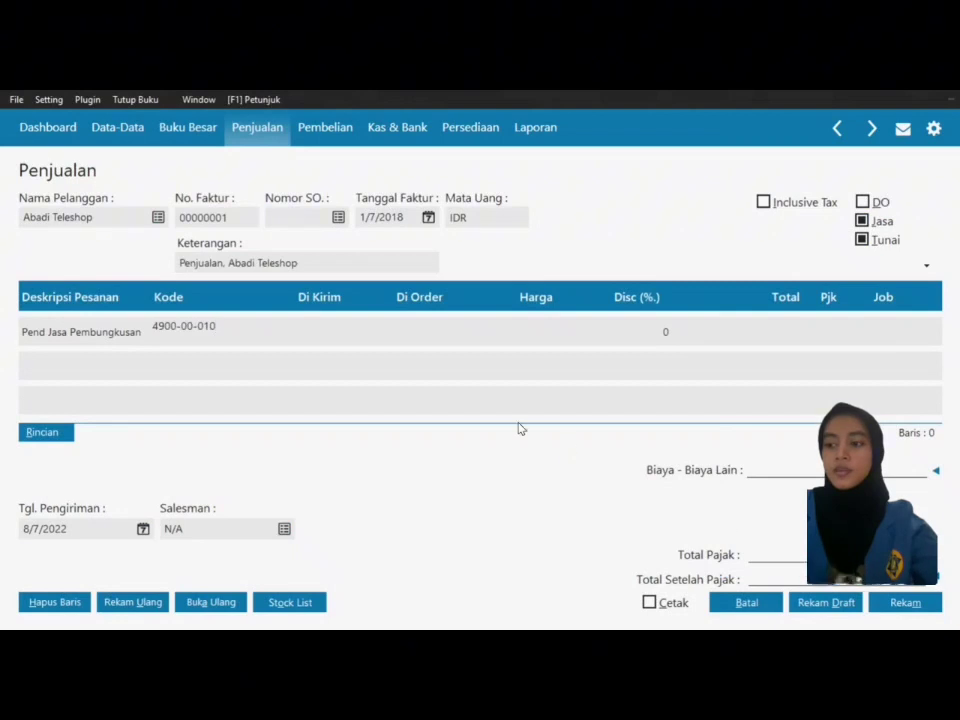
# Step: Set the line's quantity to 5 at a price of 100,000, totalling 500,000
pyautogui.click(320, 331)
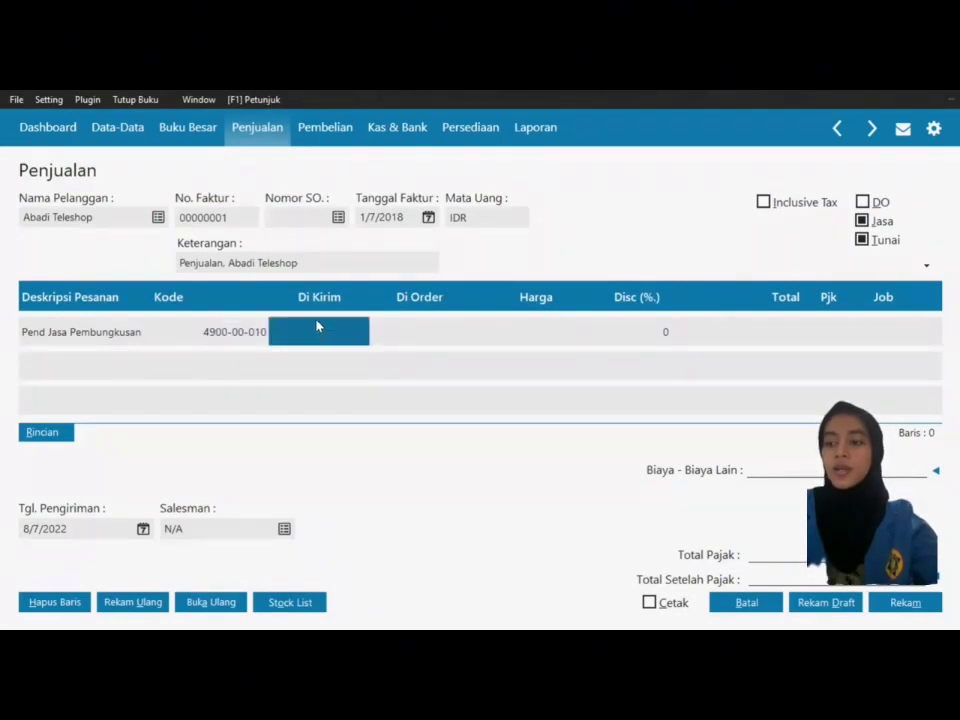
pyautogui.write('5')
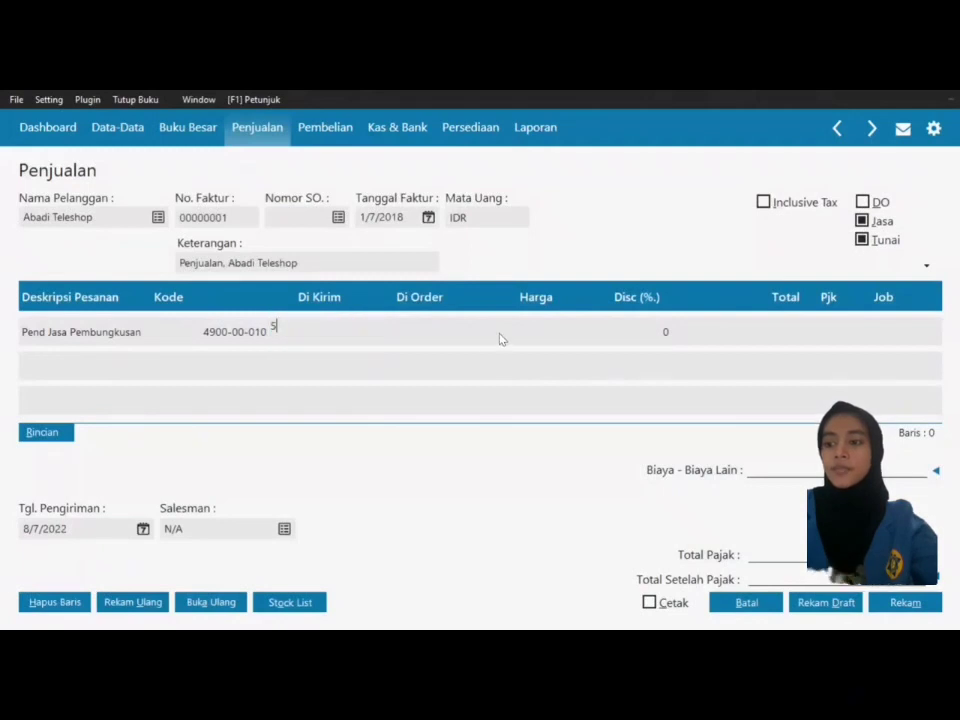
pyautogui.click(557, 326)
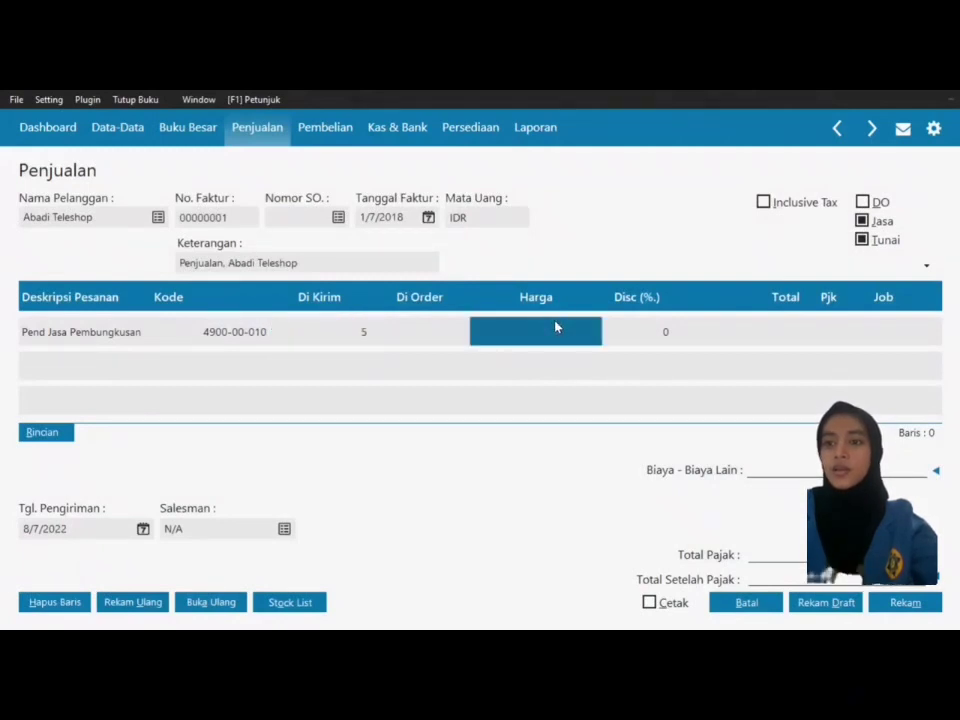
pyautogui.write('100000')
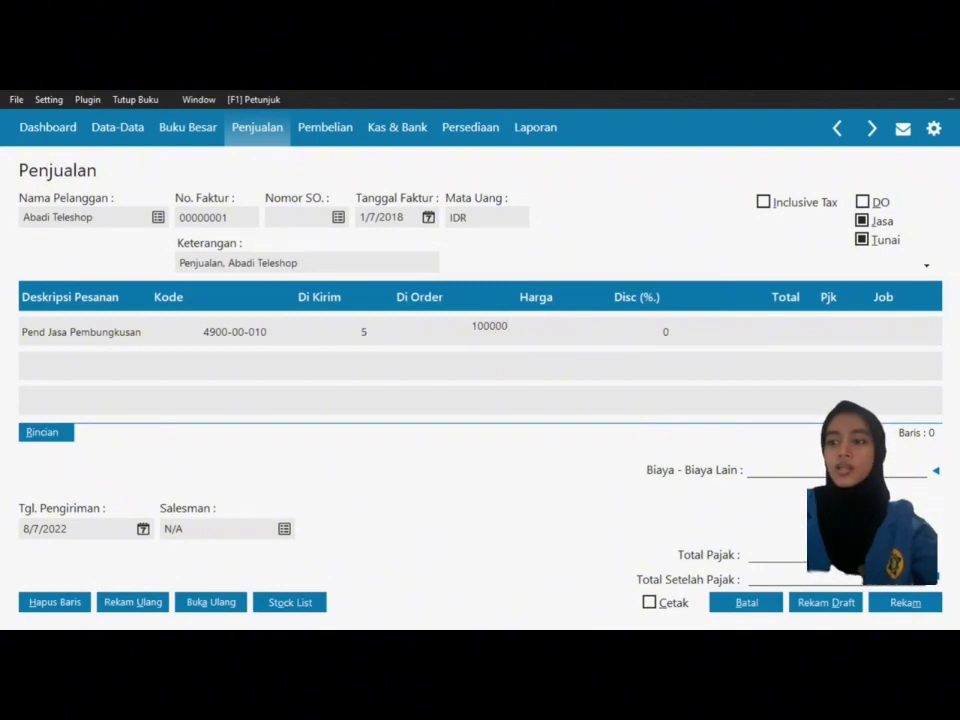
pyautogui.press('Tab')
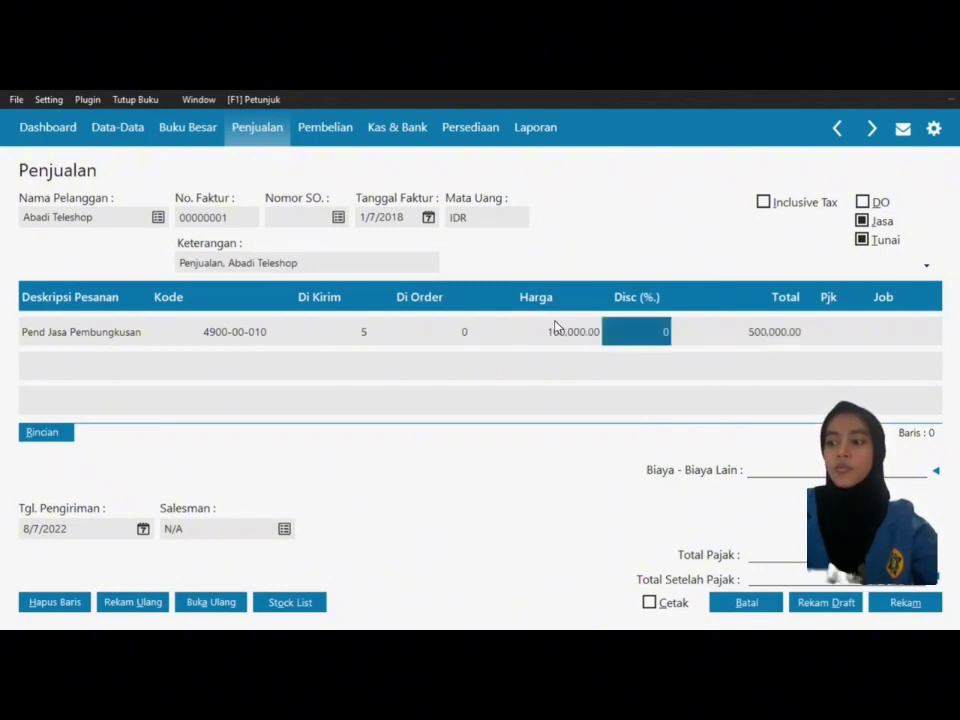
pyautogui.press('Tab')
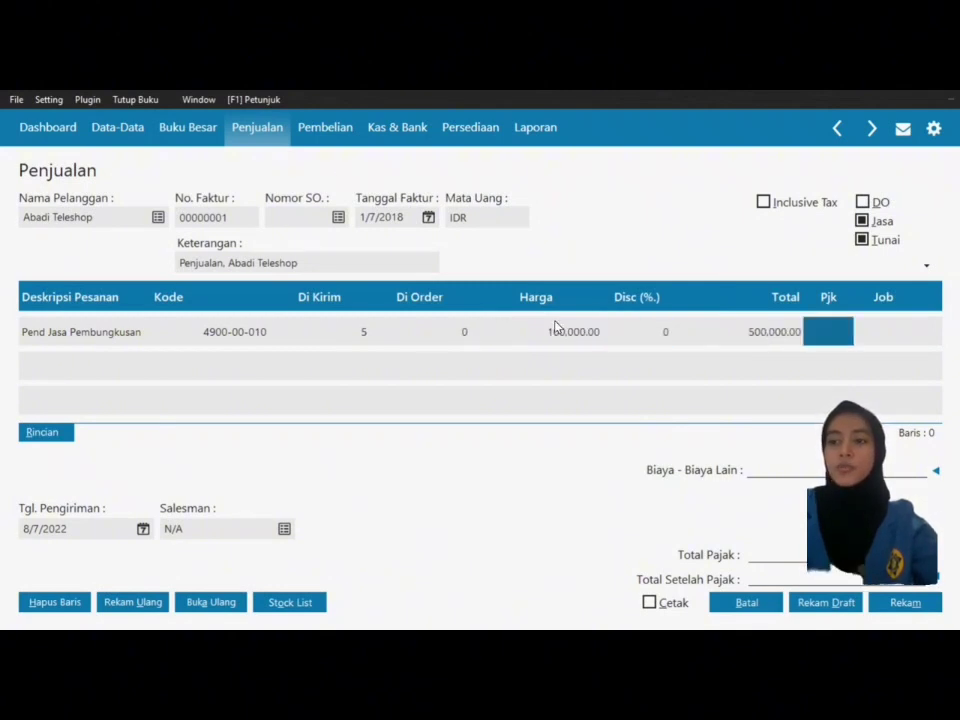
# Step: Apply the VAT tax code to the line
pyautogui.click(821, 335)
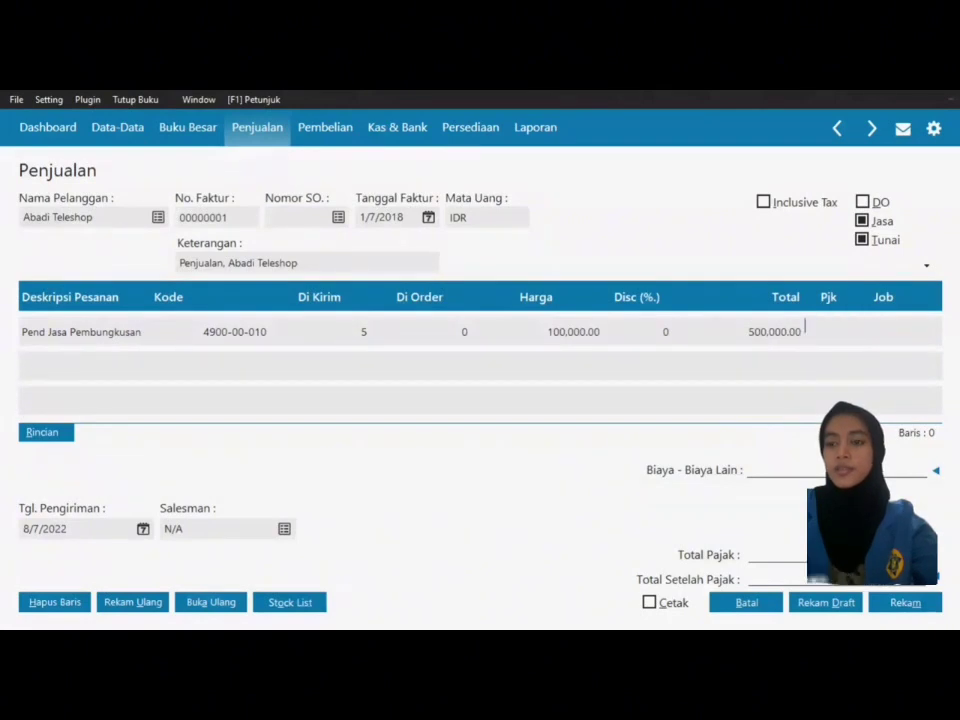
pyautogui.doubleClick(821, 330)
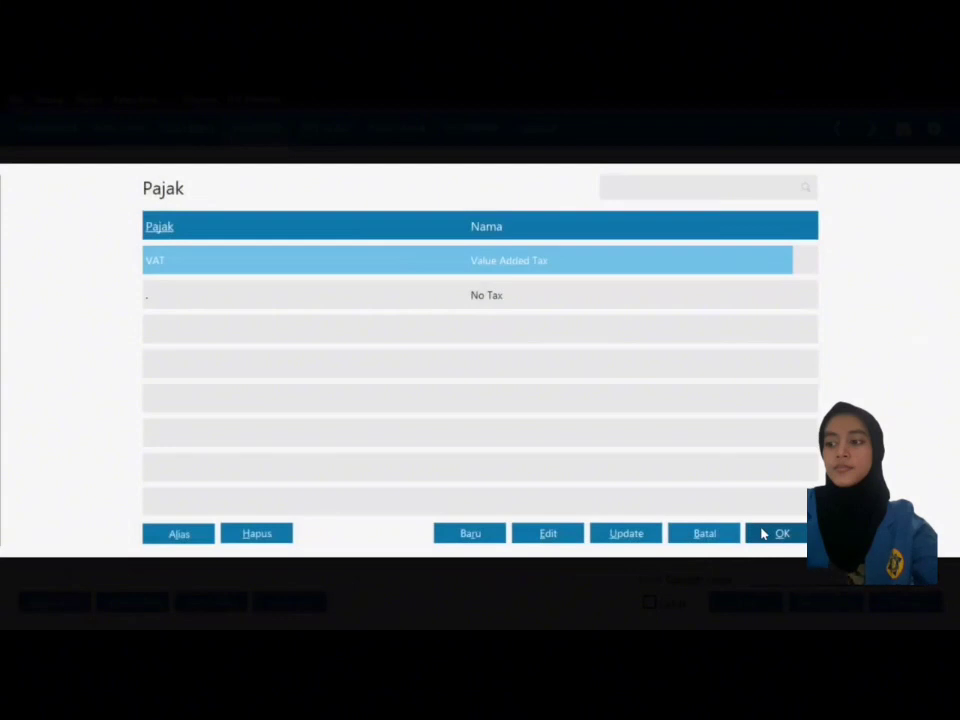
pyautogui.click(760, 531)
# Step: Commit the VAT line, set delivery date 1/7/2018 and save the Abadi Teleshop invoice
pyautogui.press('Return')
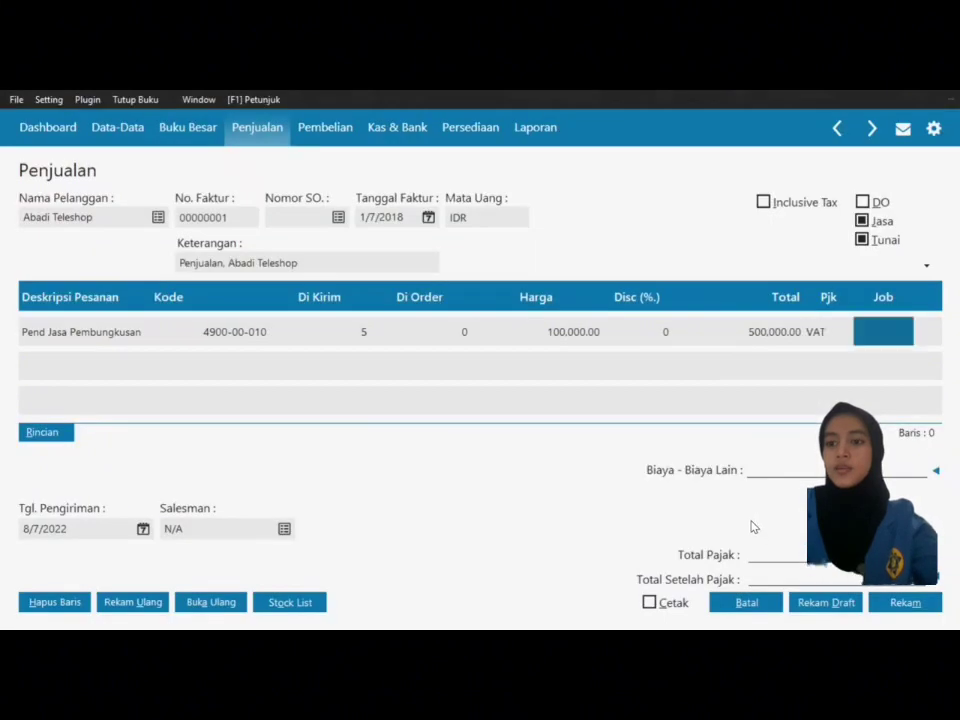
pyautogui.press('Return')
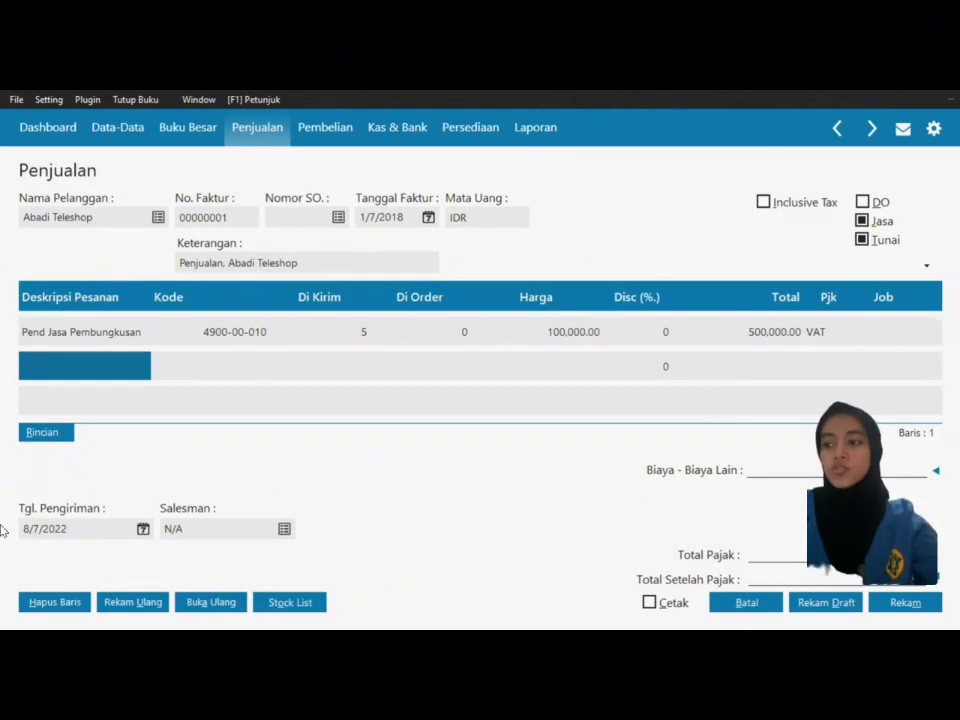
pyautogui.click(143, 529)
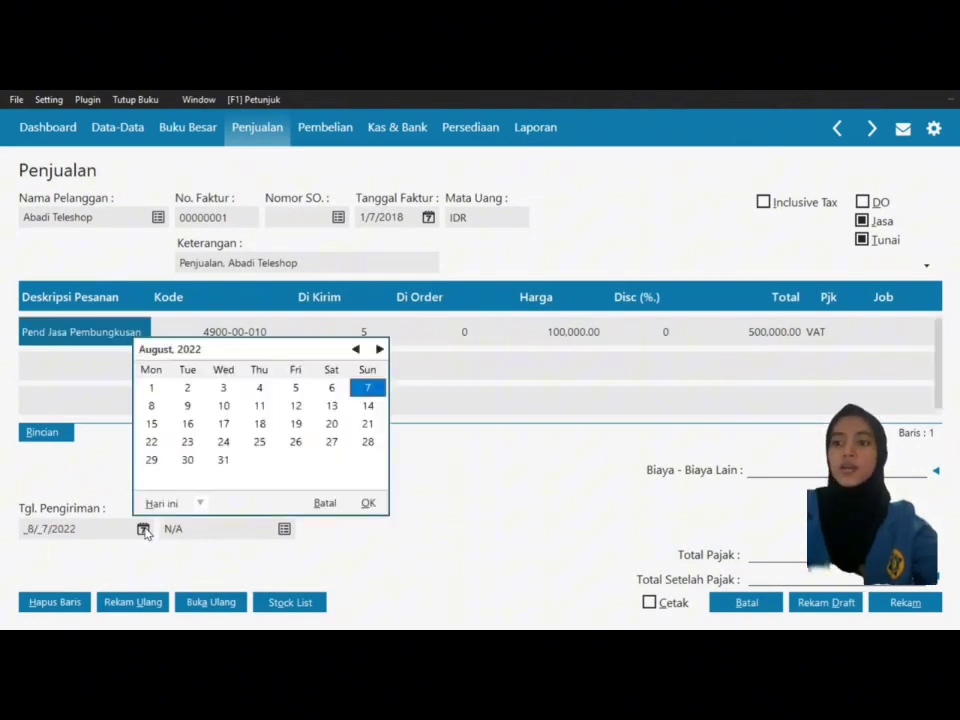
pyautogui.click(202, 504)
pyautogui.click(225, 461)
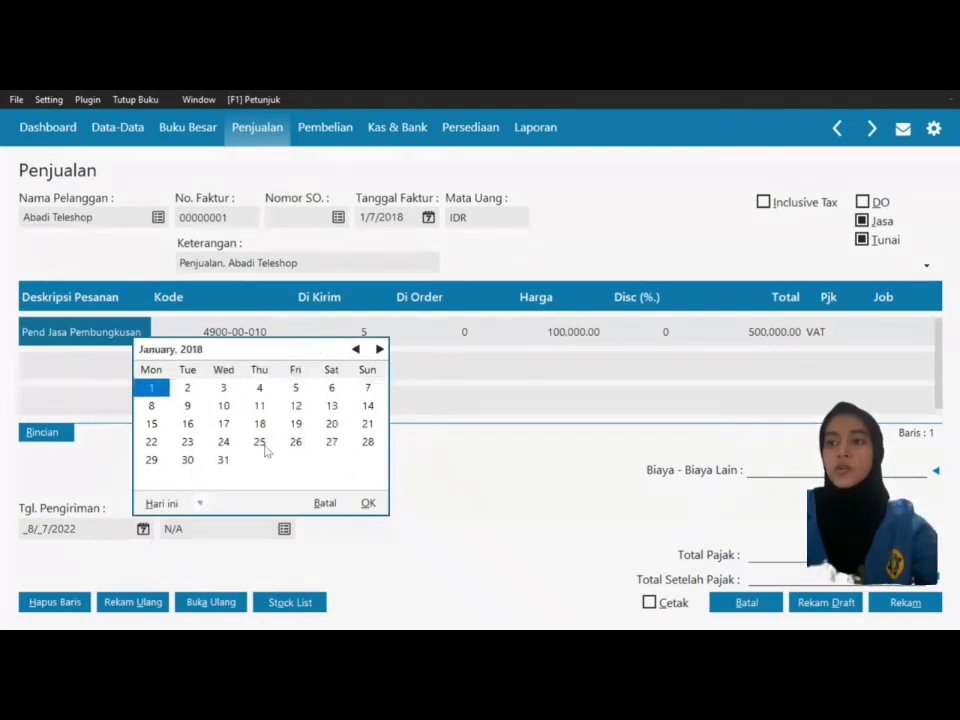
pyautogui.click(368, 388)
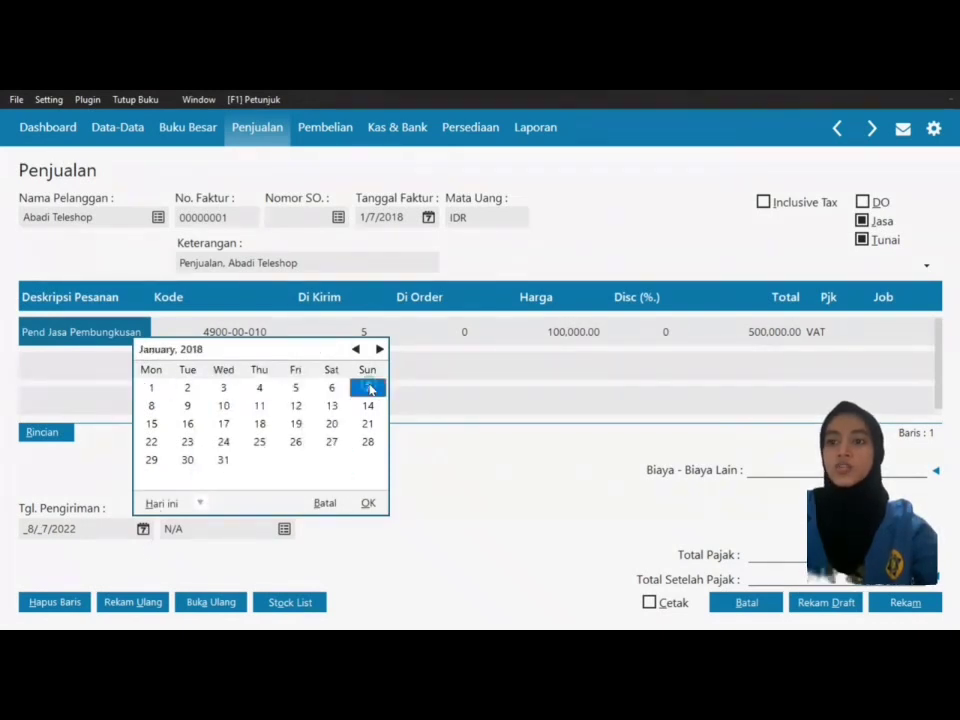
pyautogui.click(368, 503)
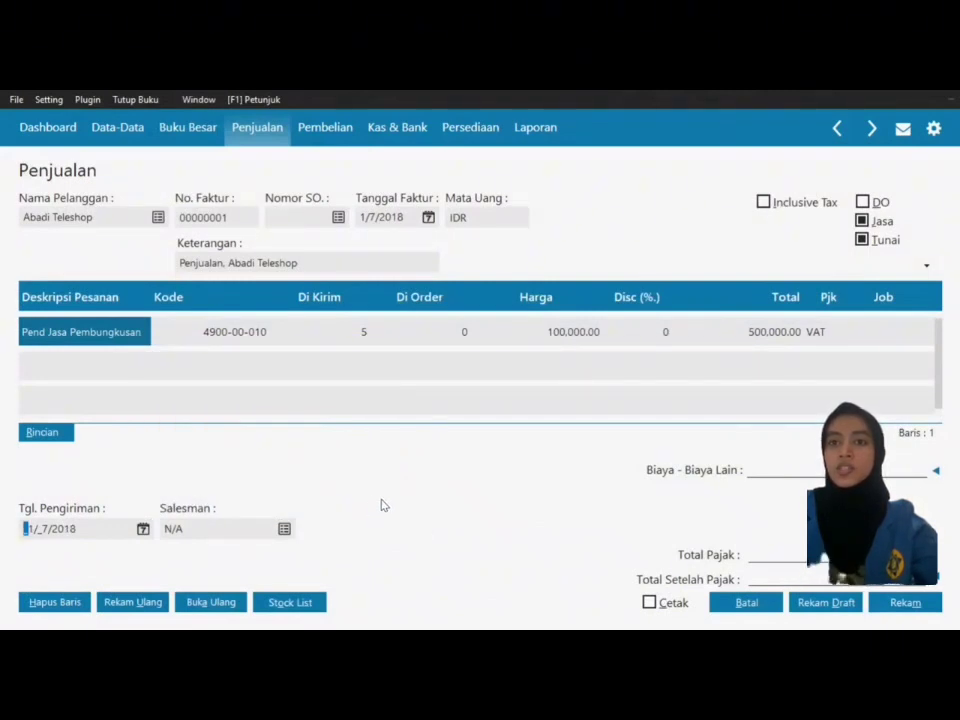
pyautogui.click(905, 603)
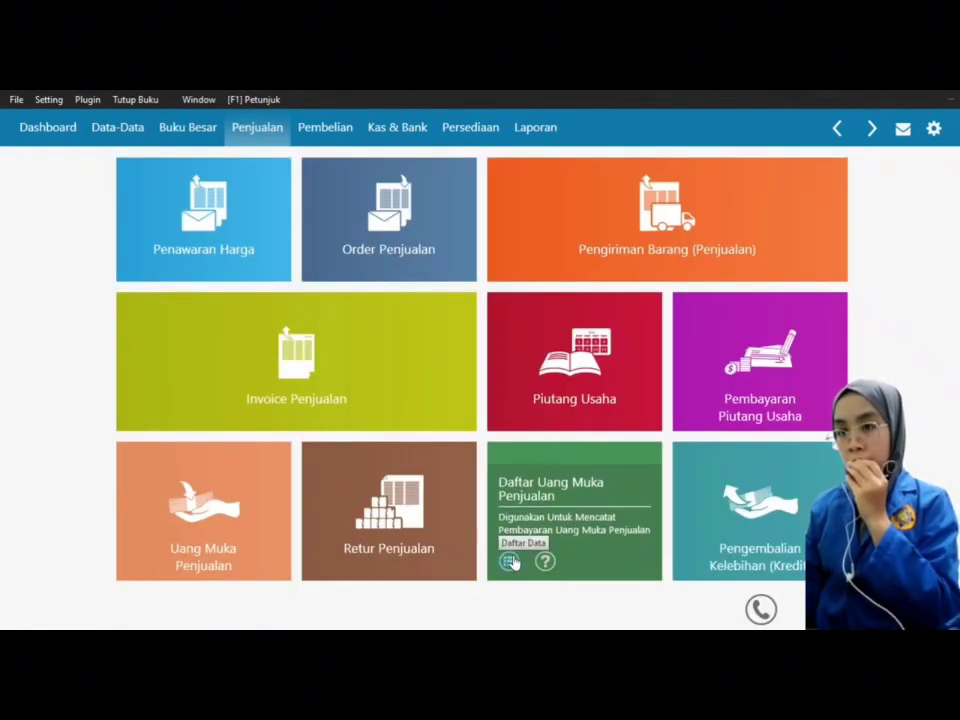
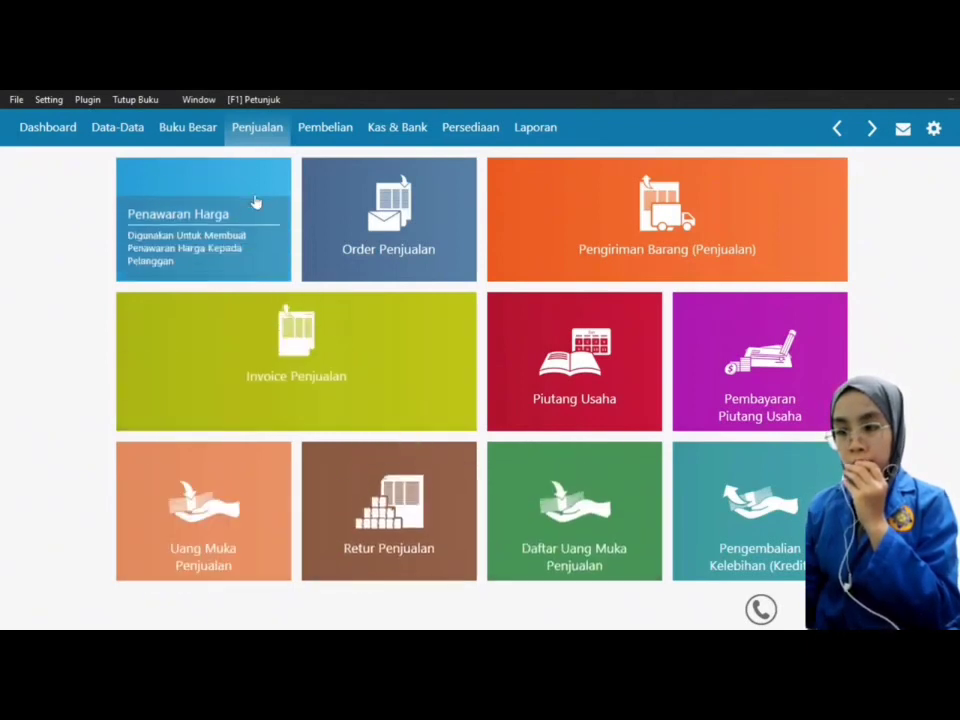
# Step: Start a supplier payment to PT Gudang Sembako dated 1/8/2018
pyautogui.click(334, 137)
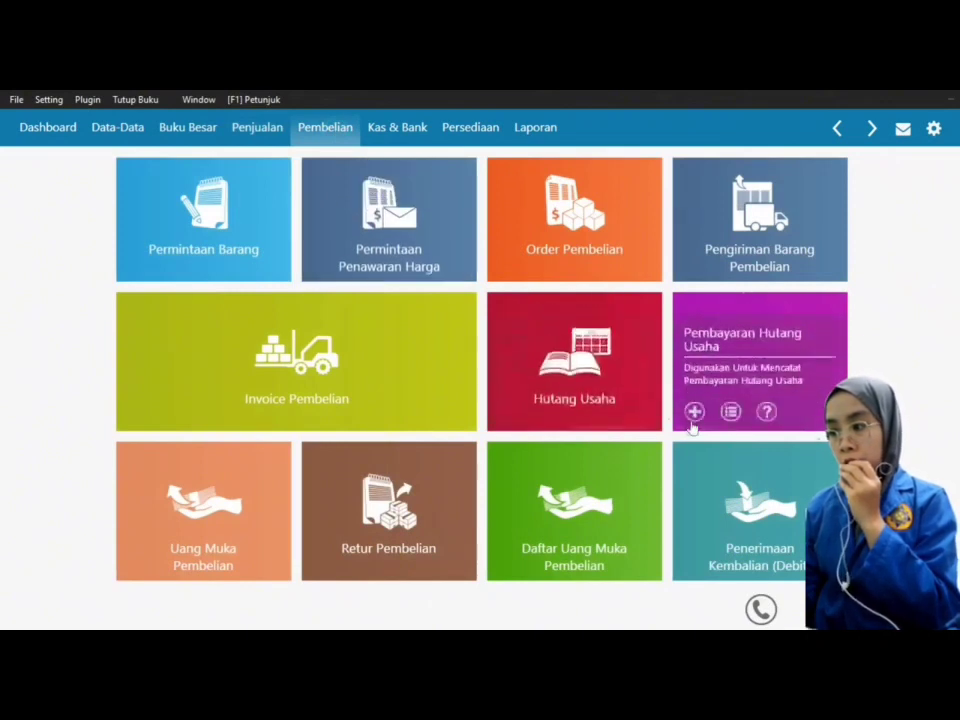
pyautogui.click(693, 416)
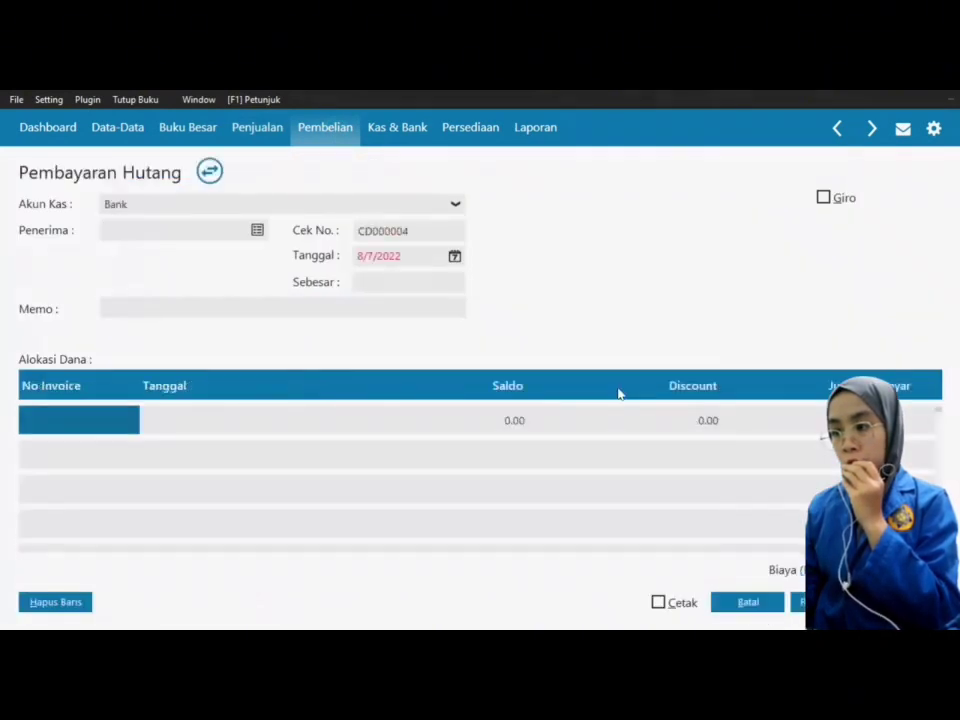
pyautogui.click(257, 231)
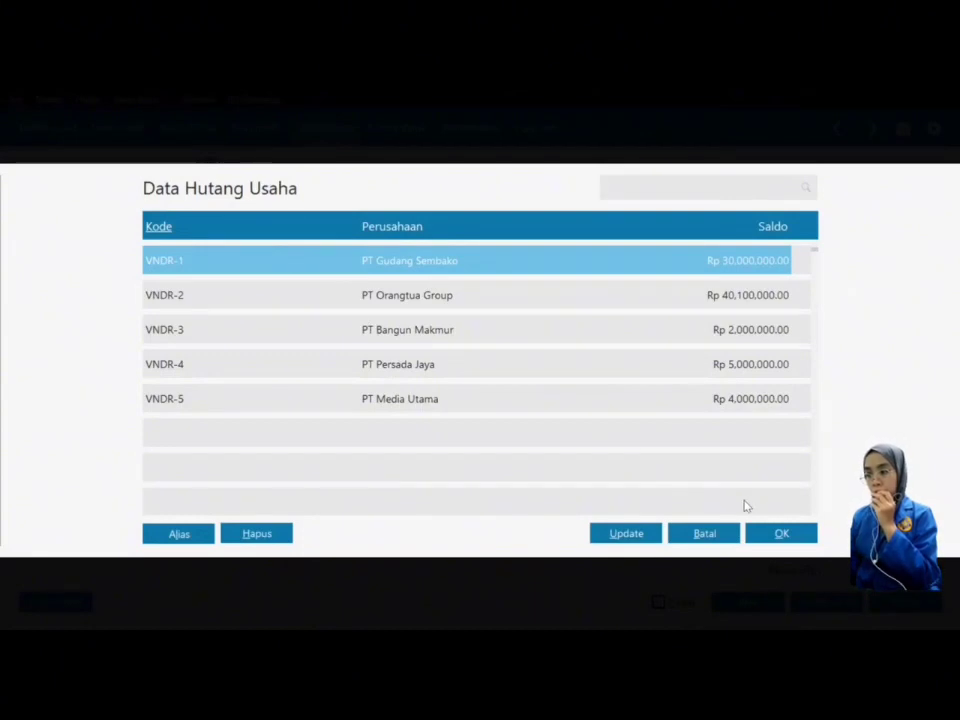
pyautogui.click(777, 534)
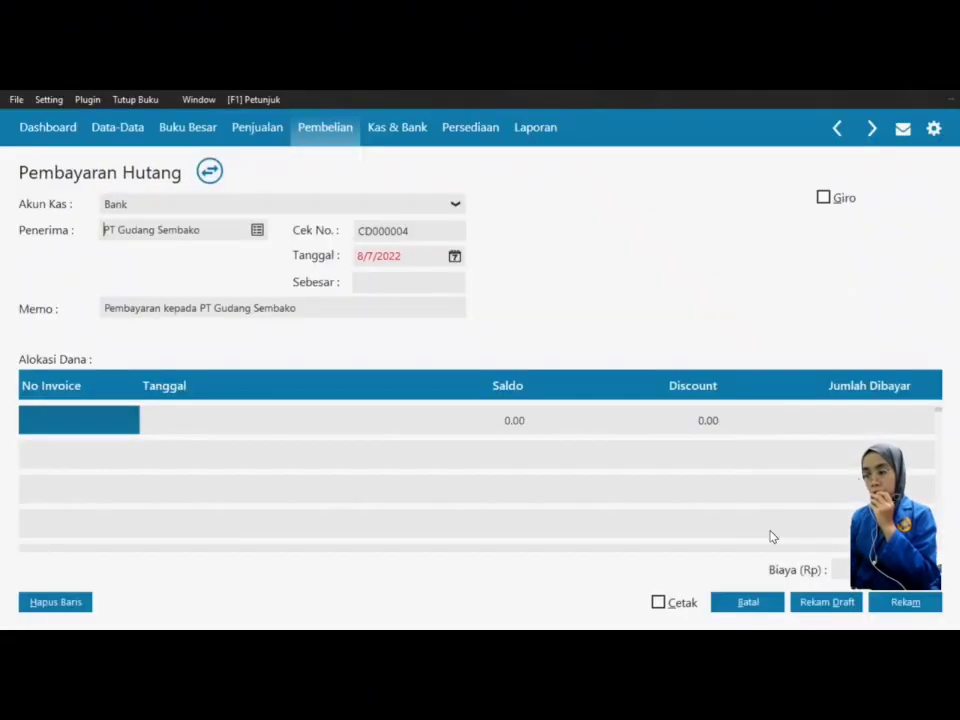
pyautogui.click(454, 256)
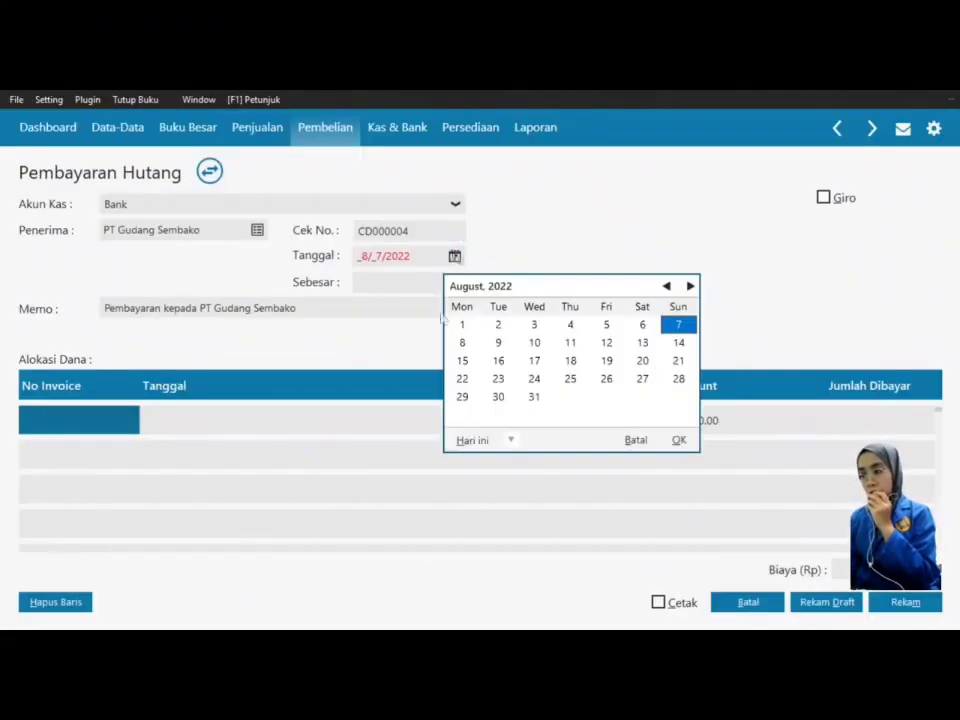
pyautogui.click(510, 440)
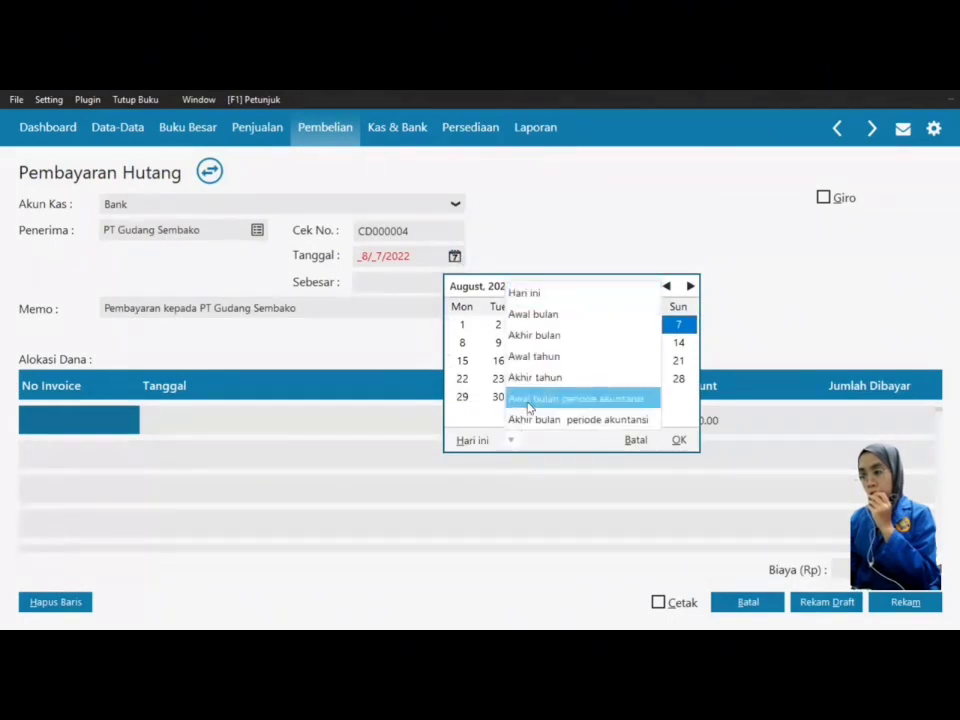
pyautogui.click(531, 398)
pyautogui.click(461, 342)
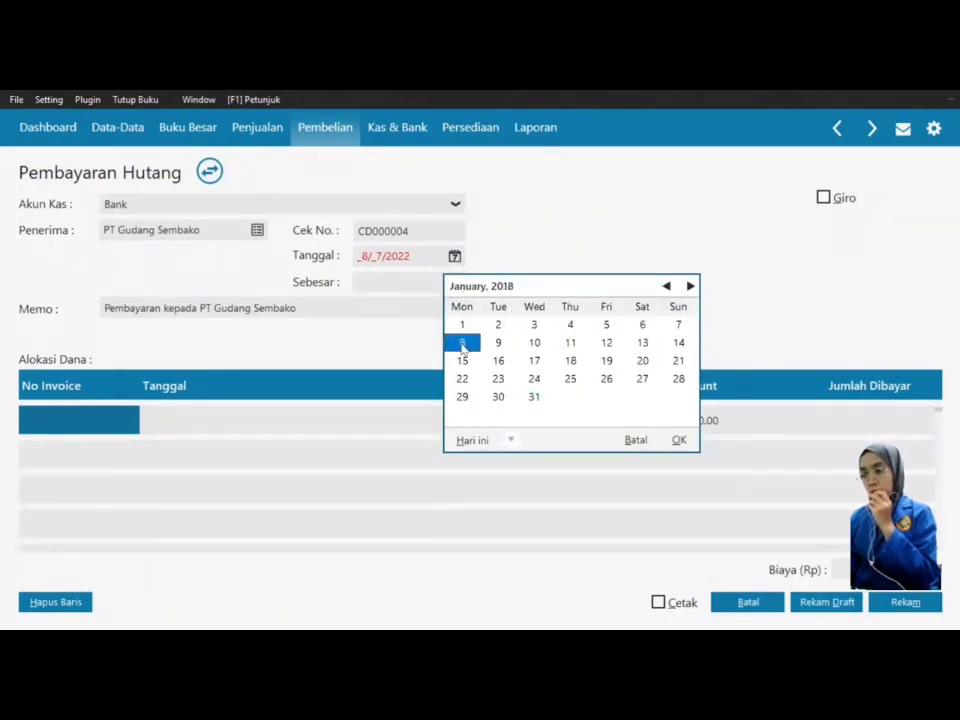
pyautogui.click(678, 442)
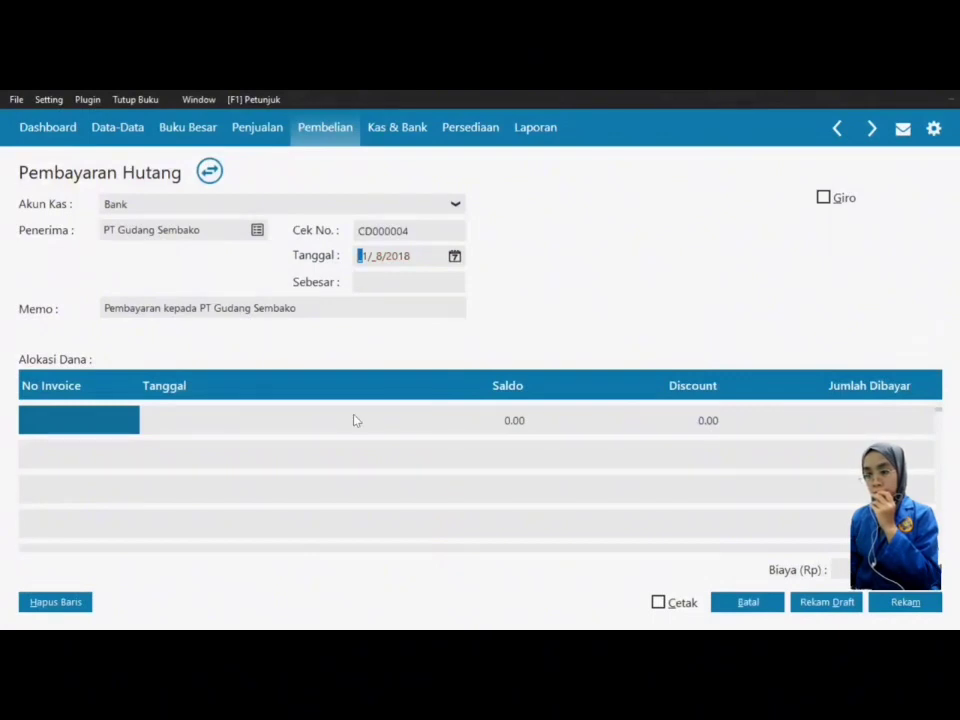
# Step: Allocate 20,000,000 to invoice INV 01 and save the payment
pyautogui.doubleClick(127, 433)
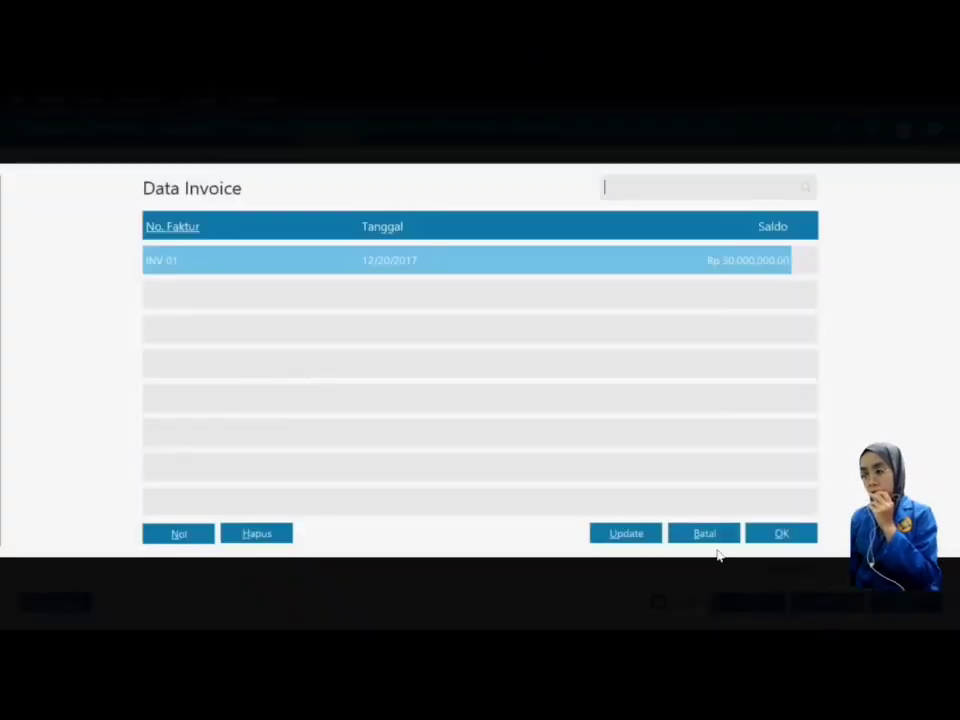
pyautogui.click(775, 536)
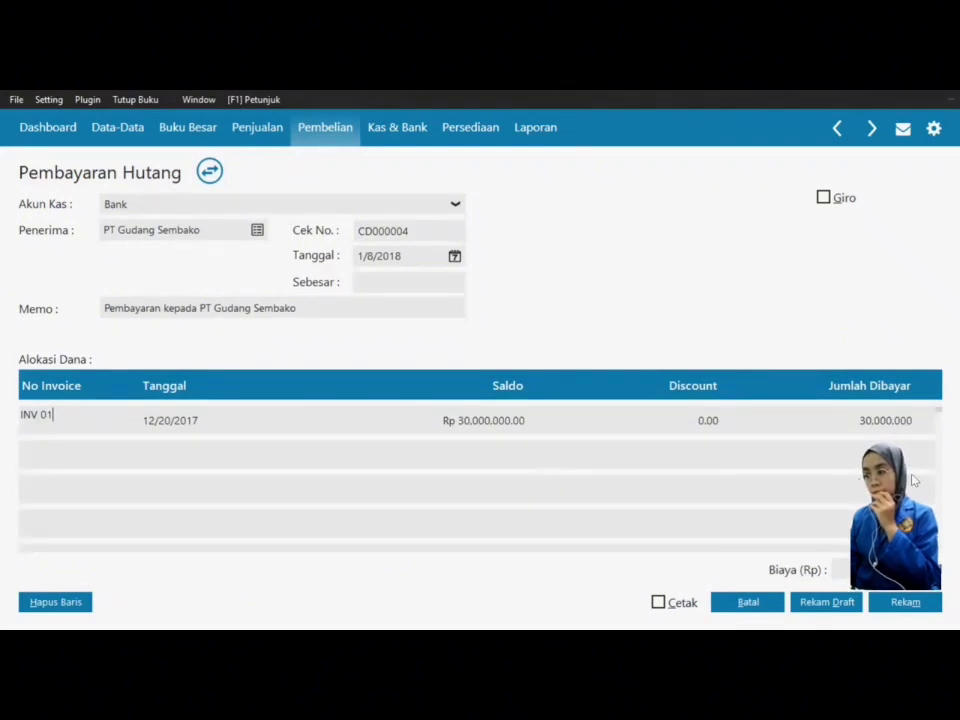
pyautogui.click(877, 428)
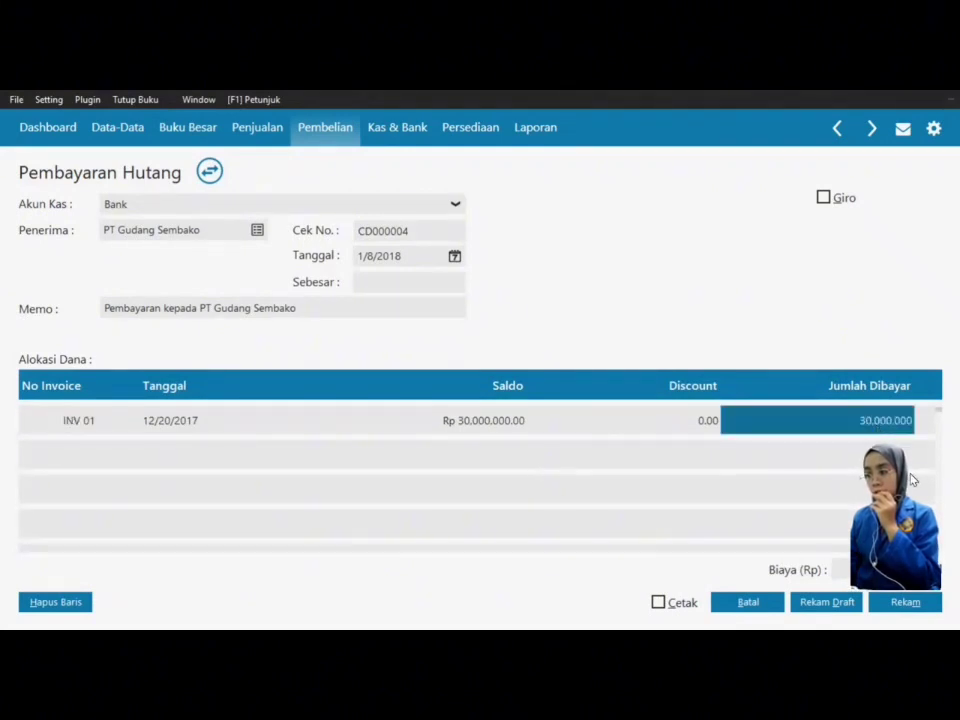
pyautogui.write('2000000')
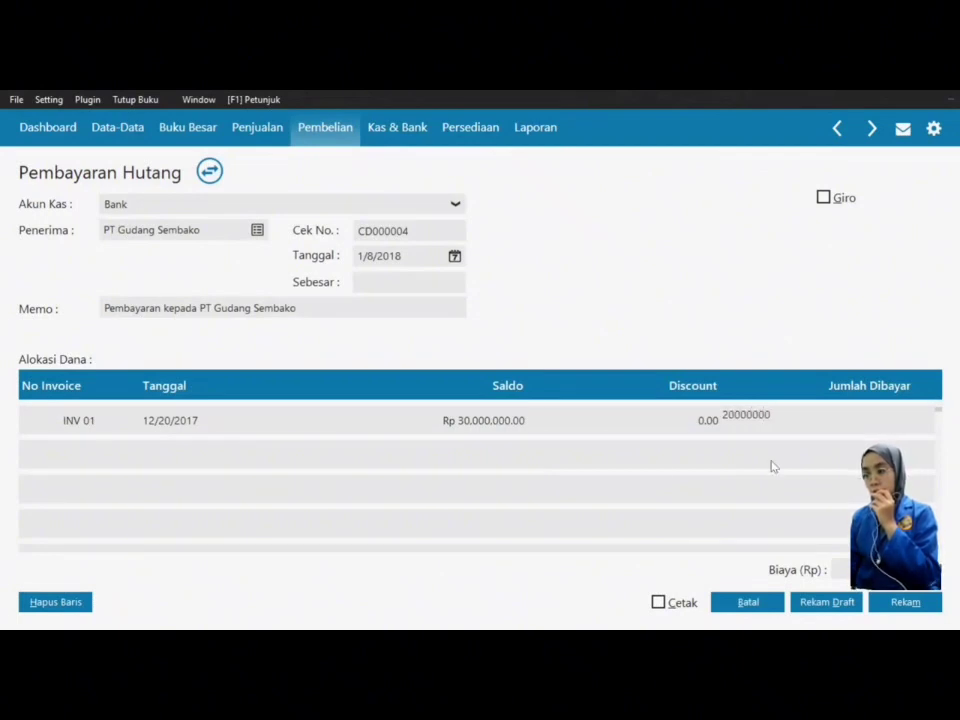
pyautogui.press('Return')
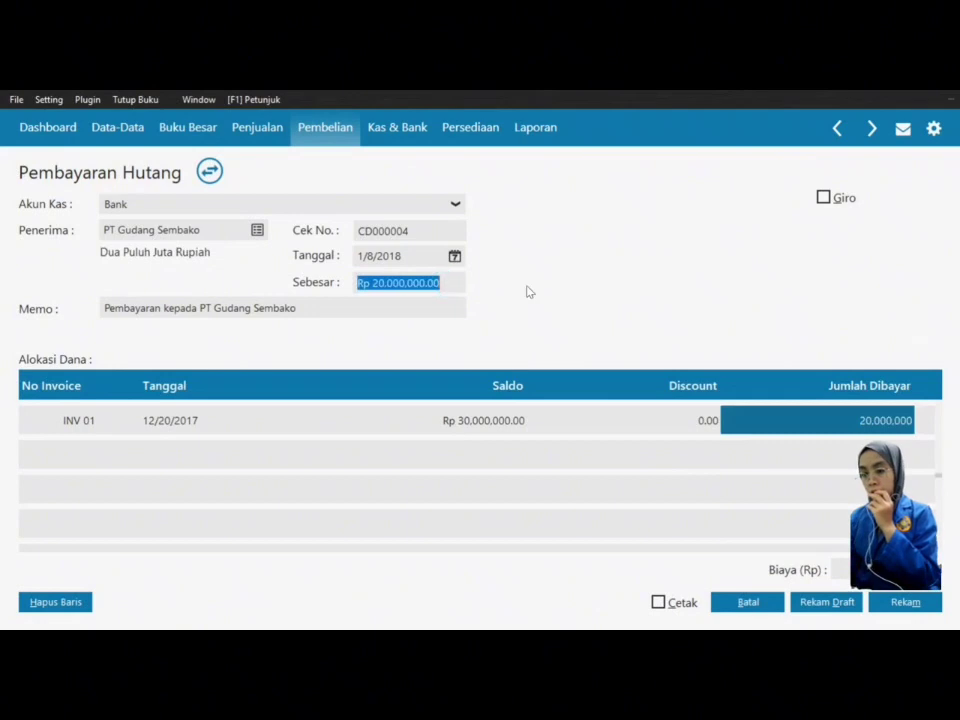
pyautogui.press('Tab')
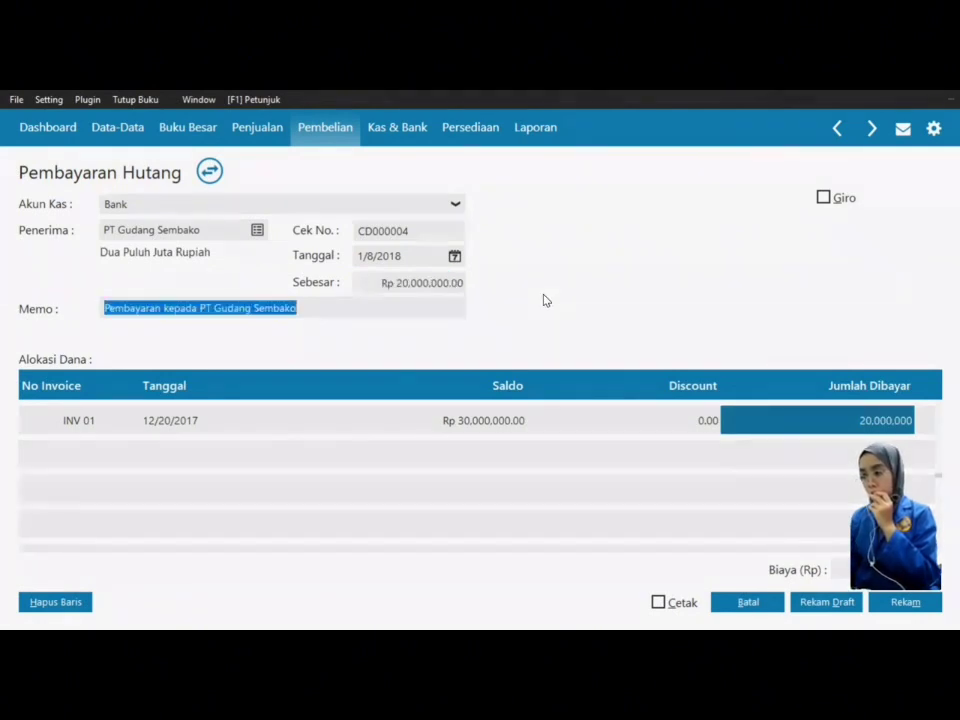
pyautogui.click(918, 607)
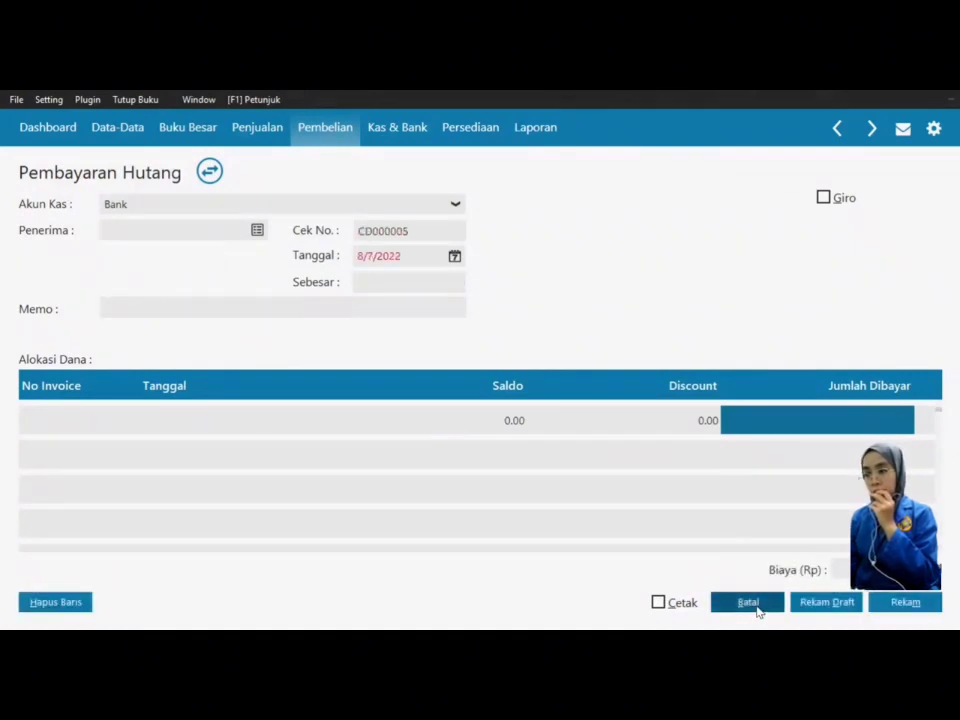
# Step: Close the blank supplier payment and start new Bank cash receipt CR000002
pyautogui.click(757, 605)
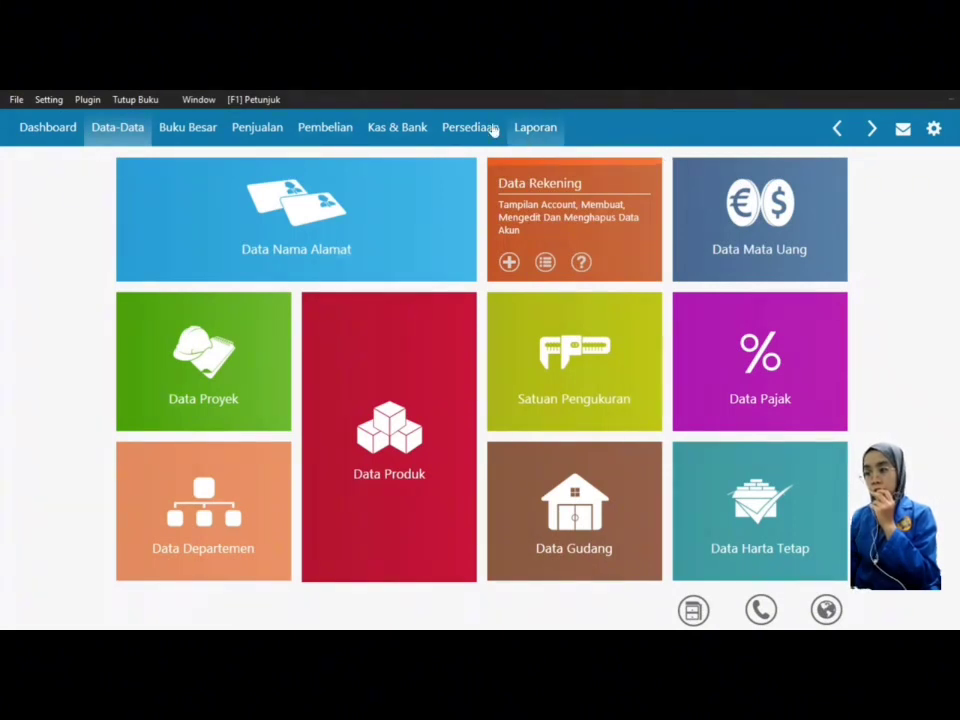
pyautogui.click(399, 140)
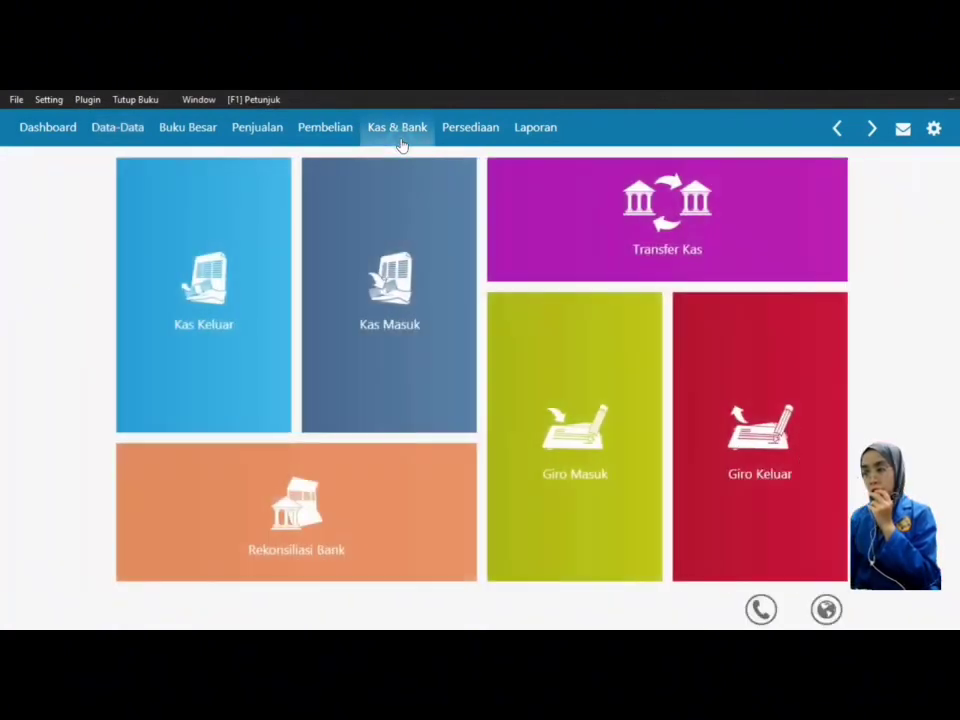
pyautogui.moveTo(334, 294)
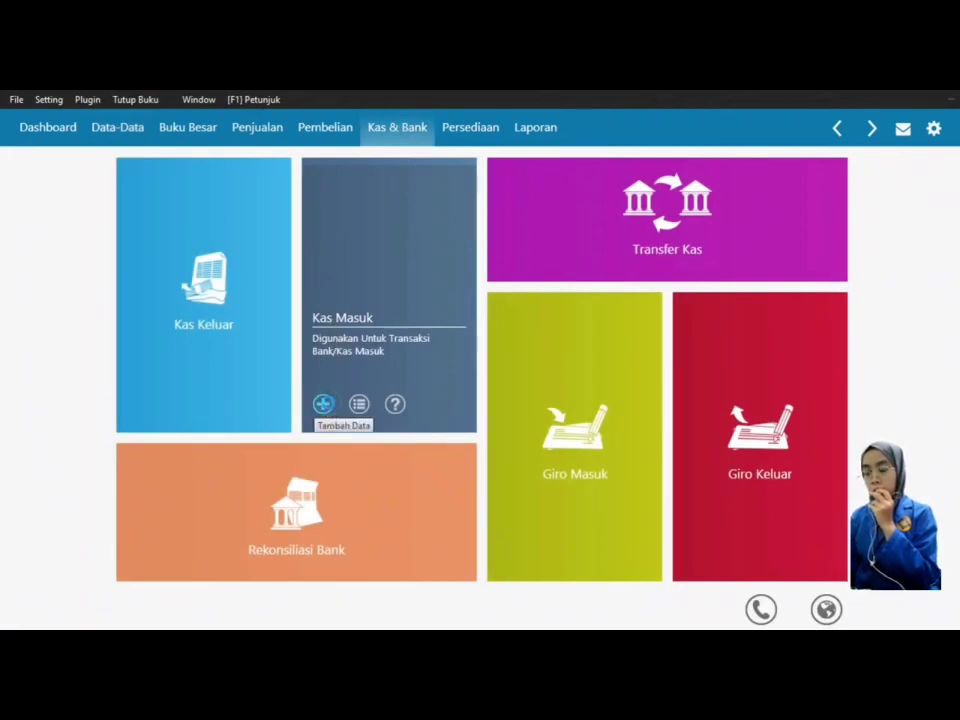
pyautogui.click(323, 404)
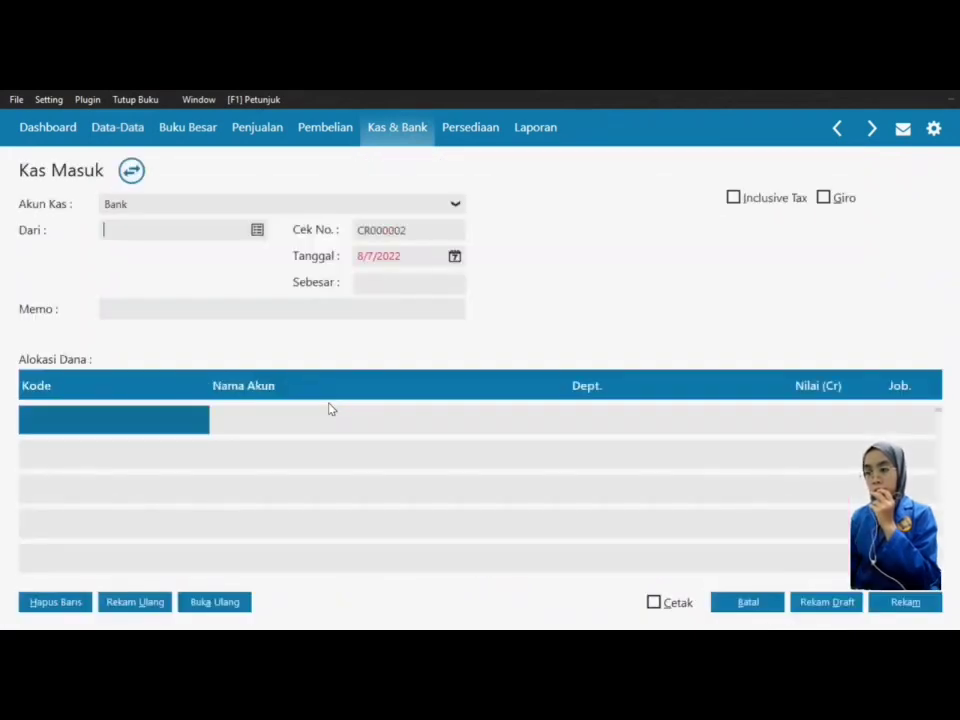
pyautogui.click(257, 232)
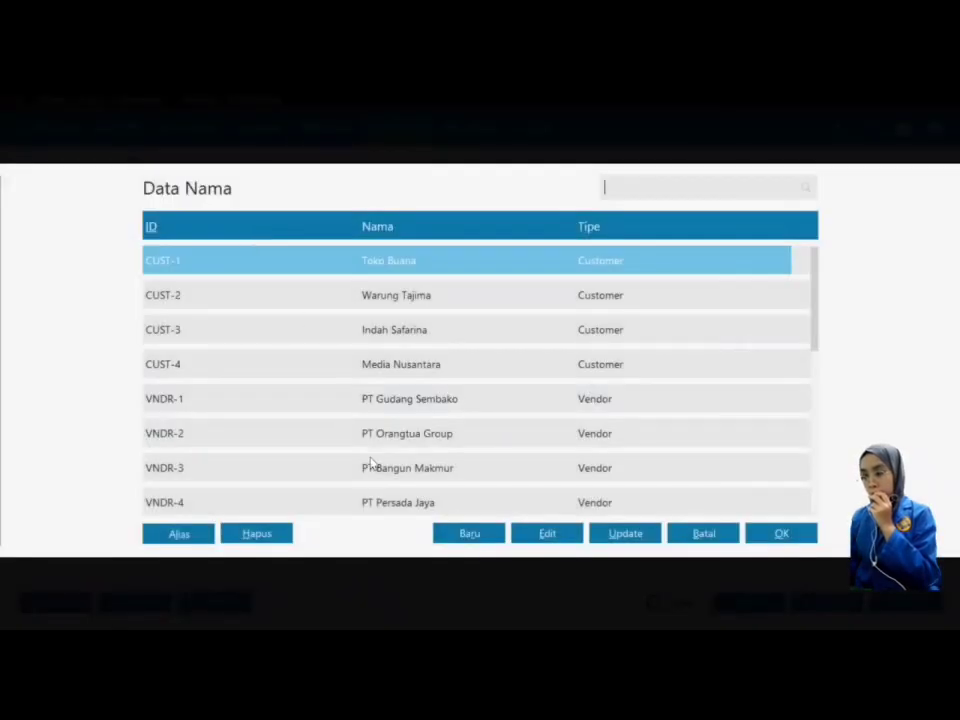
# Step: Create a new name record 'Bank BCA' of type Others and make it the receipt's payer
pyautogui.press('Down')
pyautogui.press('Down')
pyautogui.press('Down')
pyautogui.press('Down')
pyautogui.press('Down')
pyautogui.press('Down')
pyautogui.press('Down')
pyautogui.press('Down')
pyautogui.press('Down')
pyautogui.press('Down')
pyautogui.press('Down')
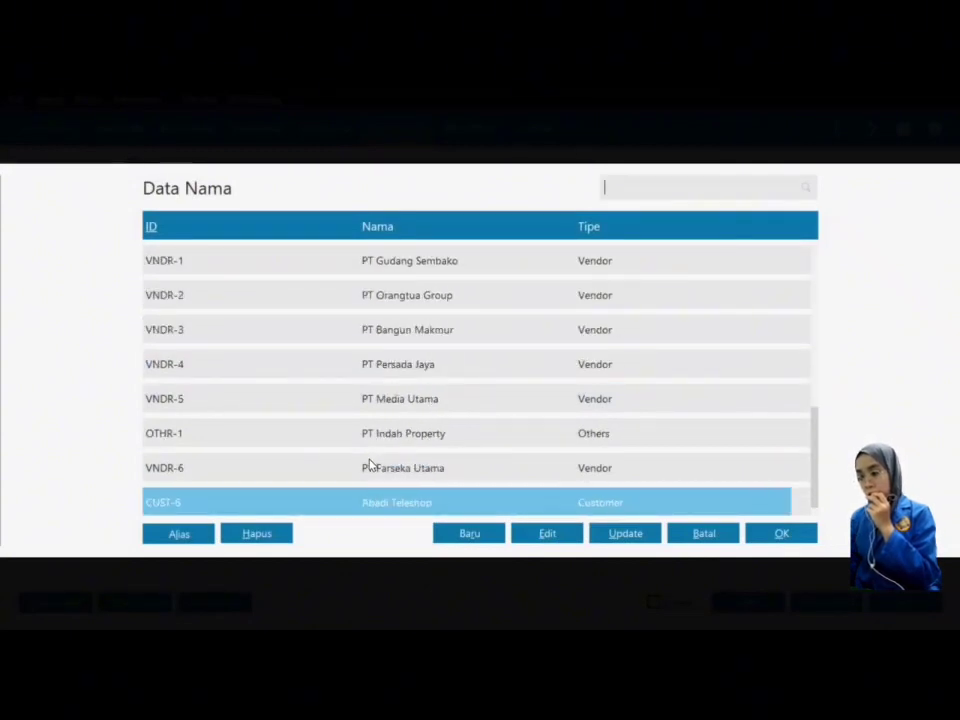
pyautogui.click(469, 534)
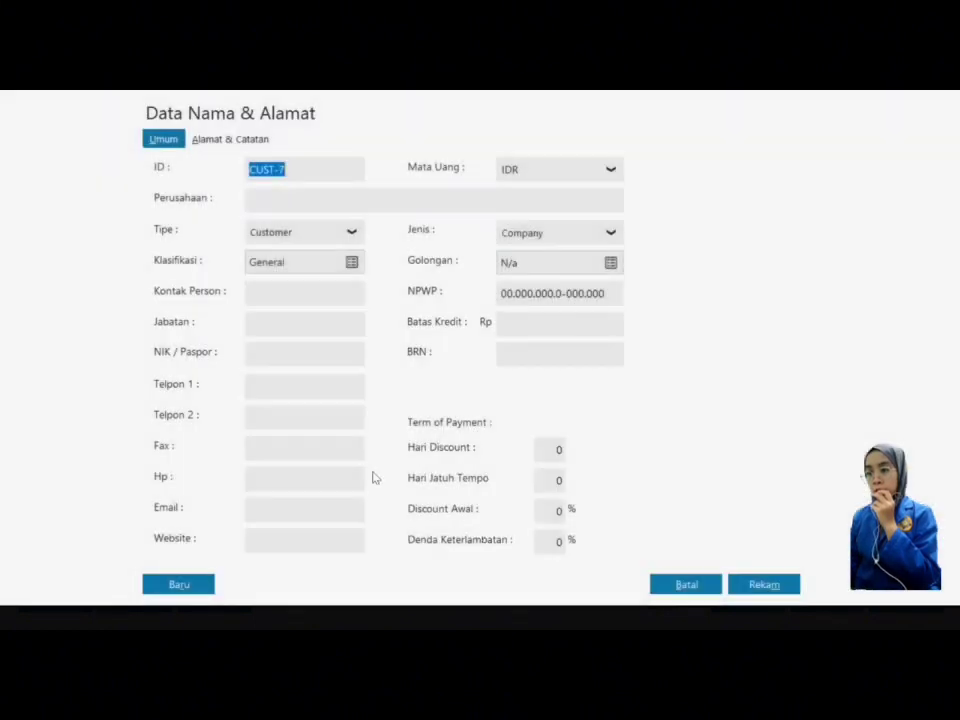
pyautogui.click(323, 235)
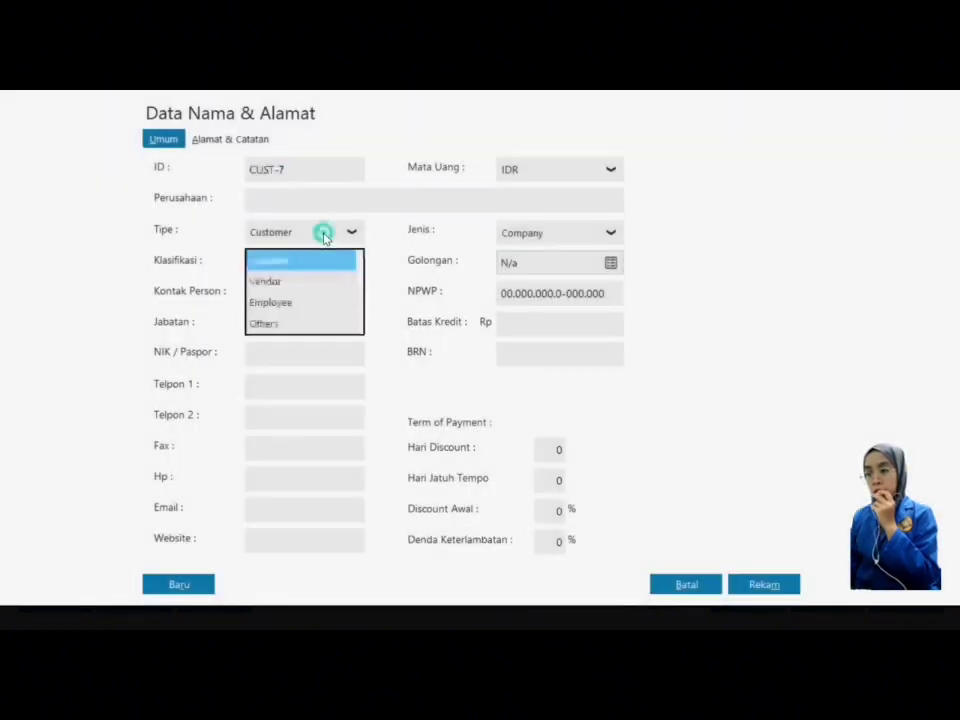
pyautogui.click(321, 323)
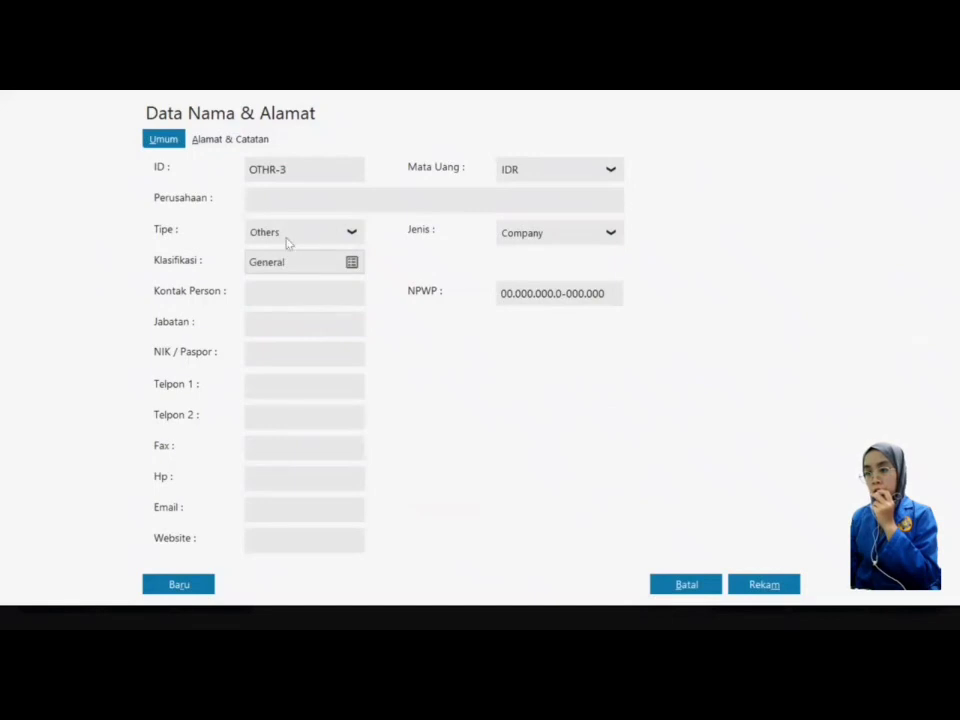
pyautogui.click(295, 190)
pyautogui.click(300, 196)
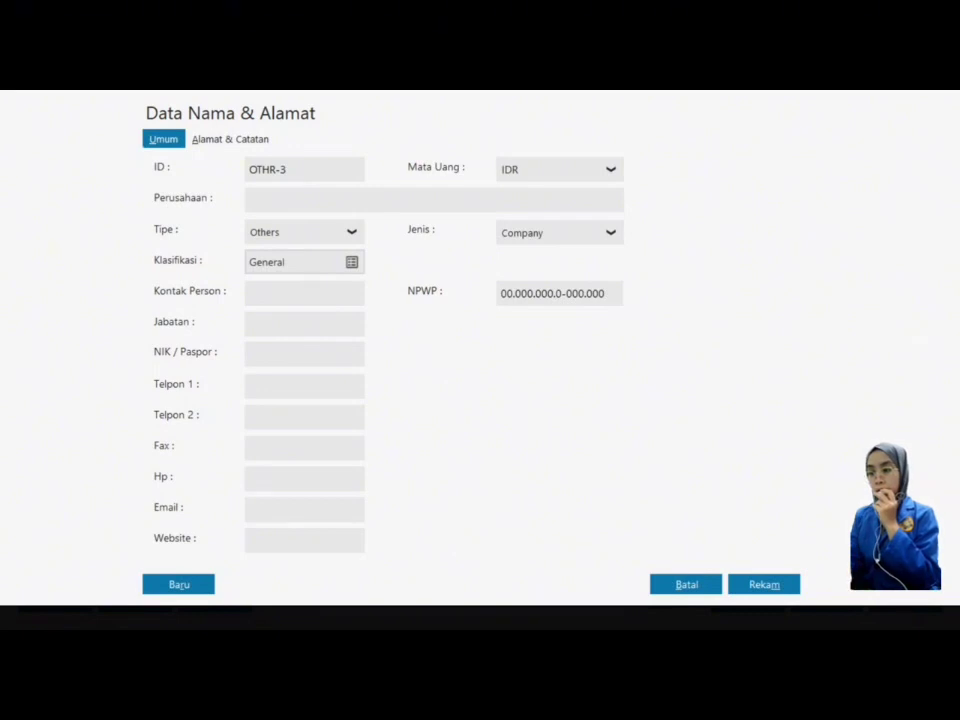
pyautogui.write('Bank BCA')
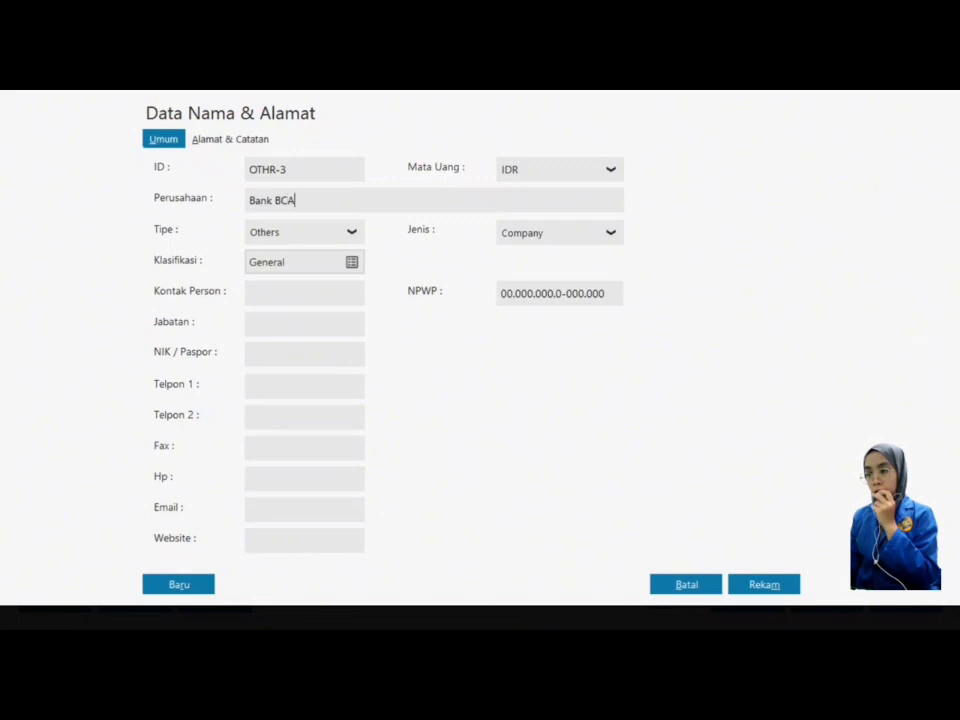
pyautogui.click(768, 587)
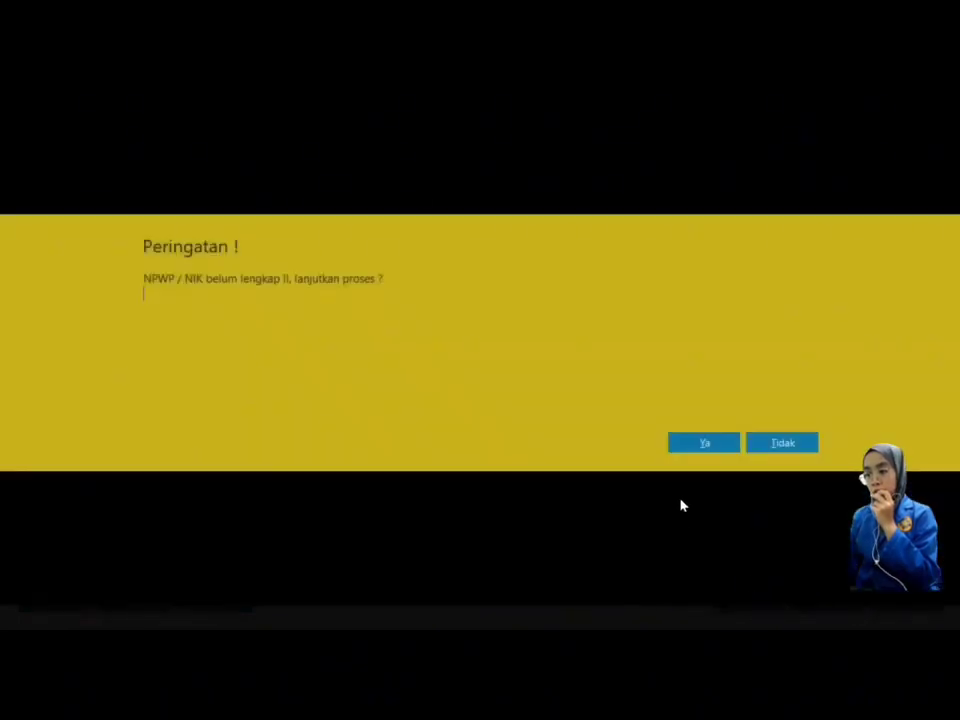
pyautogui.click(708, 448)
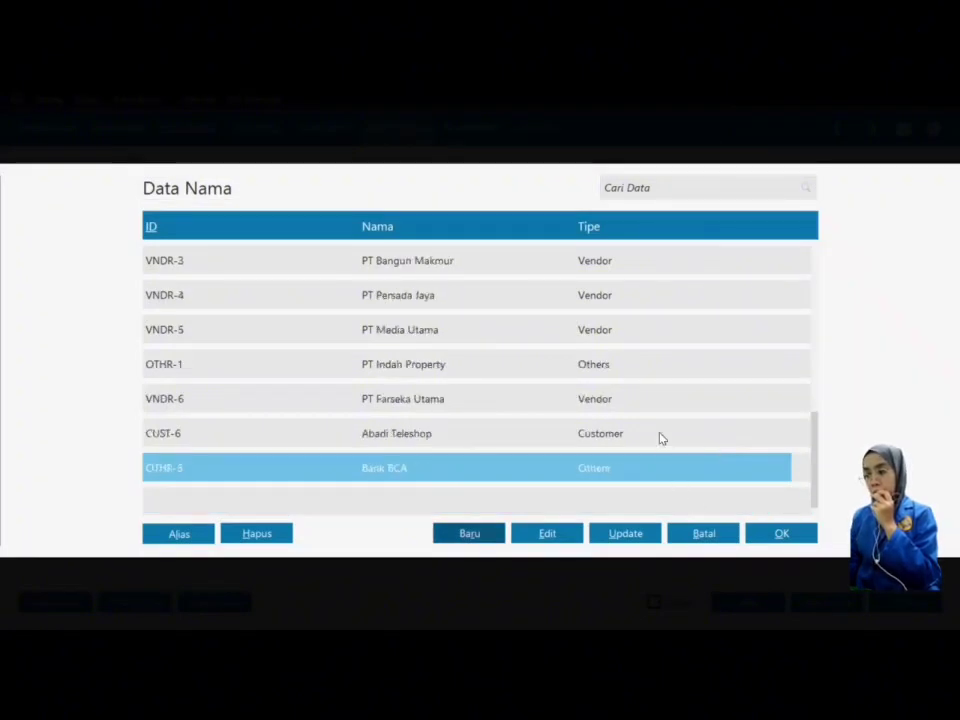
pyautogui.click(777, 536)
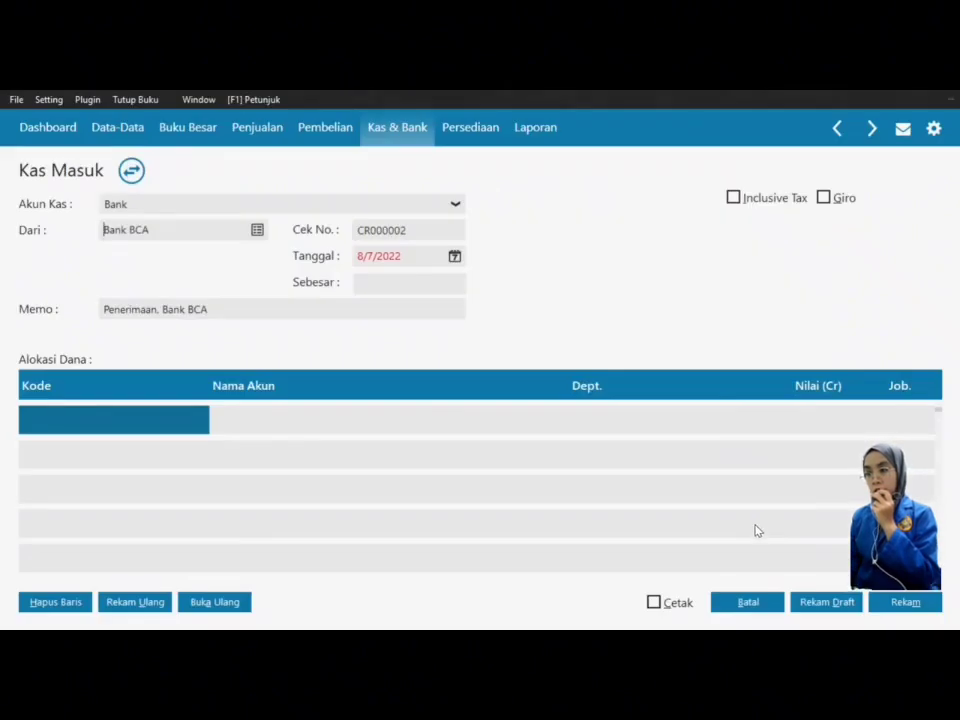
# Step: Date the cash receipt 10 January 2018
pyautogui.click(455, 257)
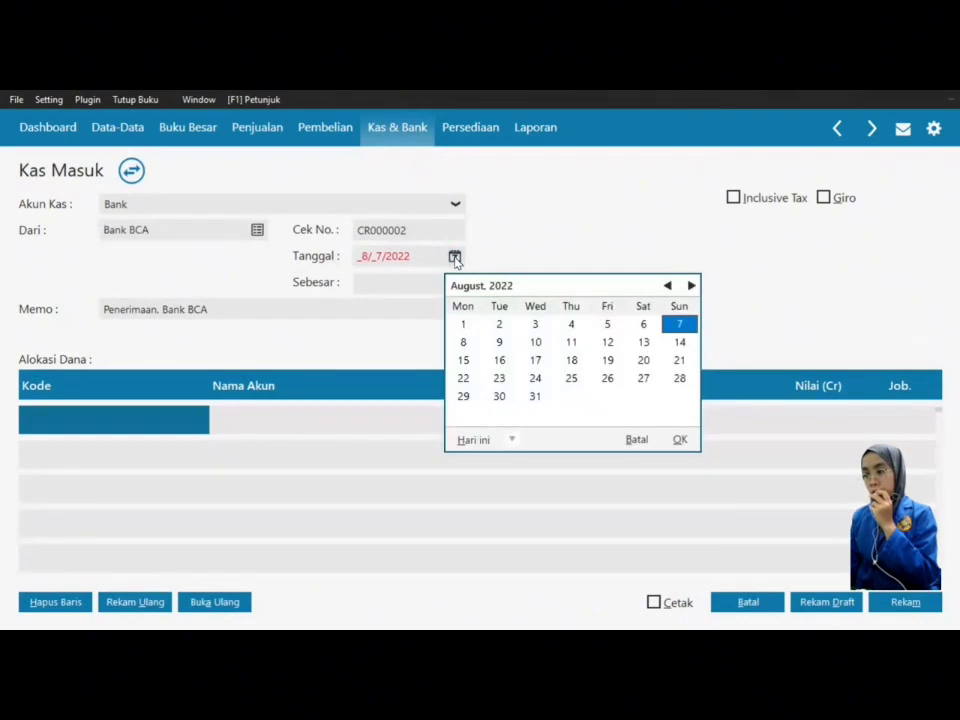
pyautogui.click(511, 440)
pyautogui.click(534, 400)
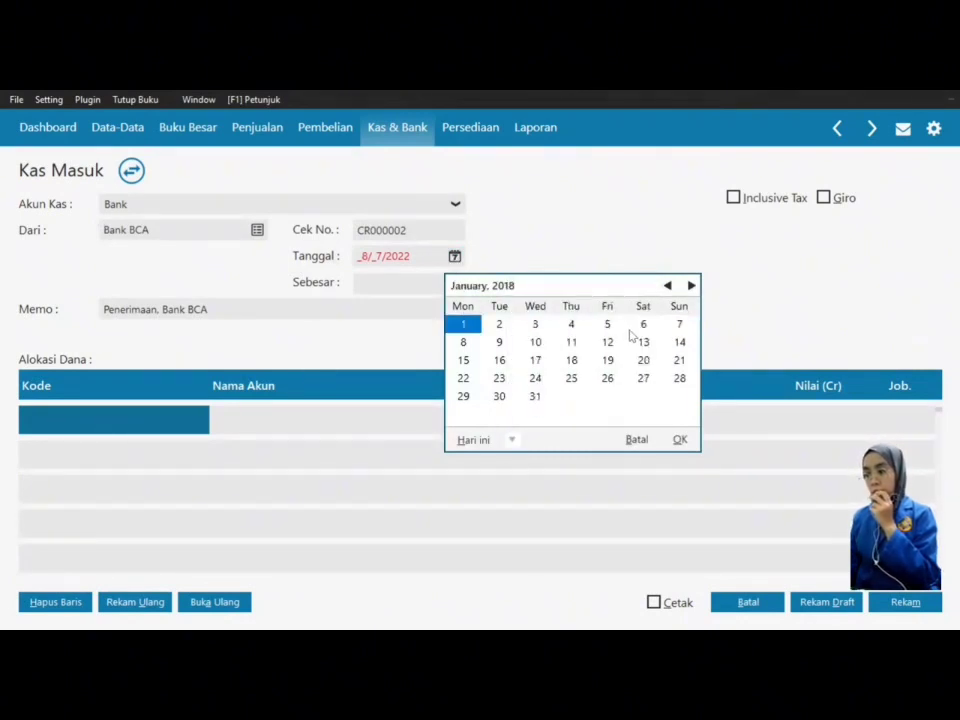
pyautogui.click(538, 343)
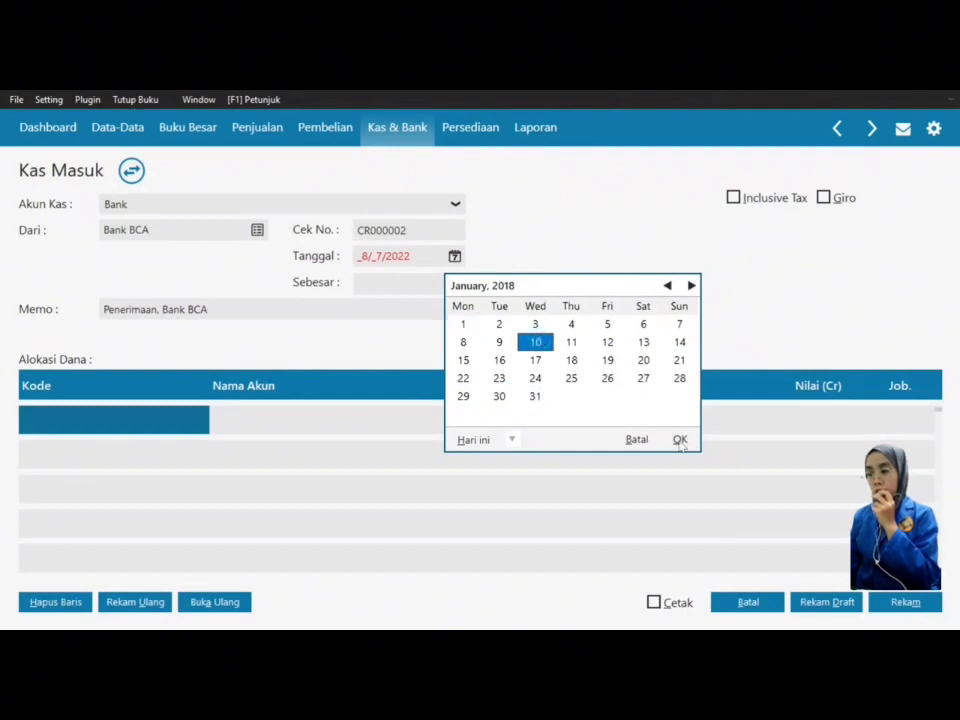
pyautogui.click(678, 439)
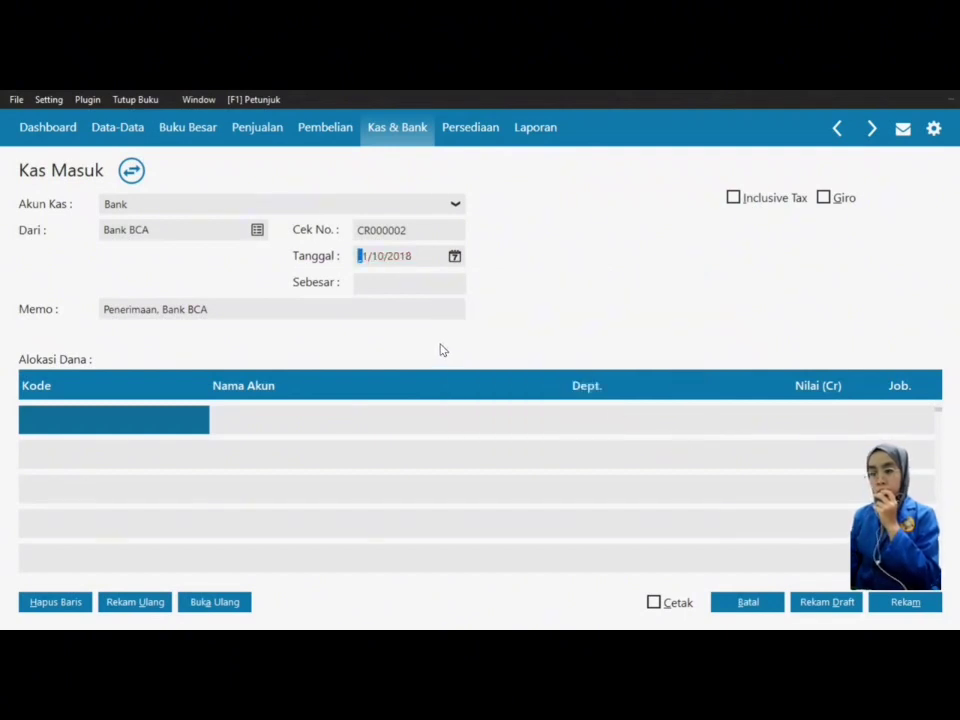
# Step: Rename account 810000010 to Pendapatan Bunga Bank and assign it to the allocation line
pyautogui.click(82, 419)
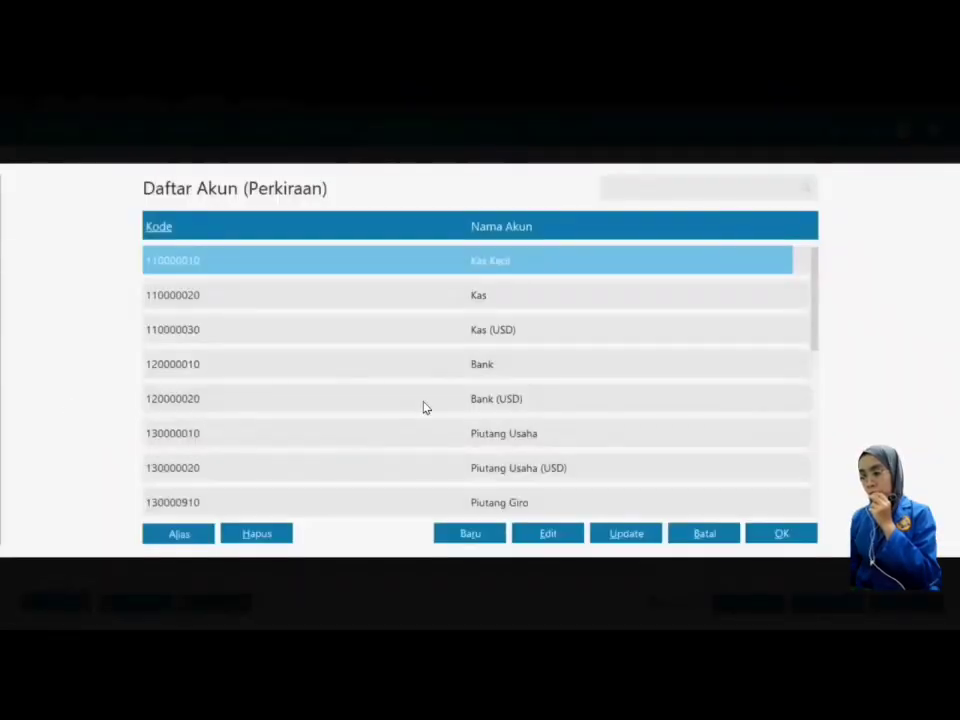
pyautogui.click(551, 434)
pyautogui.moveTo(814, 271); pyautogui.dragTo(806, 500)
pyautogui.click(673, 460)
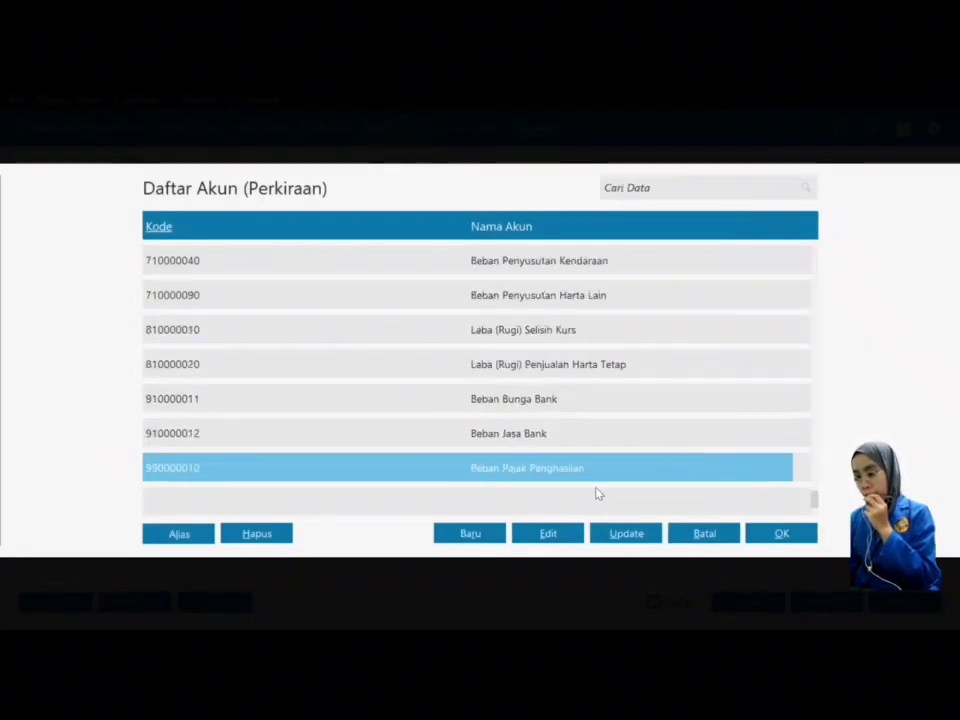
pyautogui.press('Up')
pyautogui.press('Up')
pyautogui.press('Up')
pyautogui.press('Up')
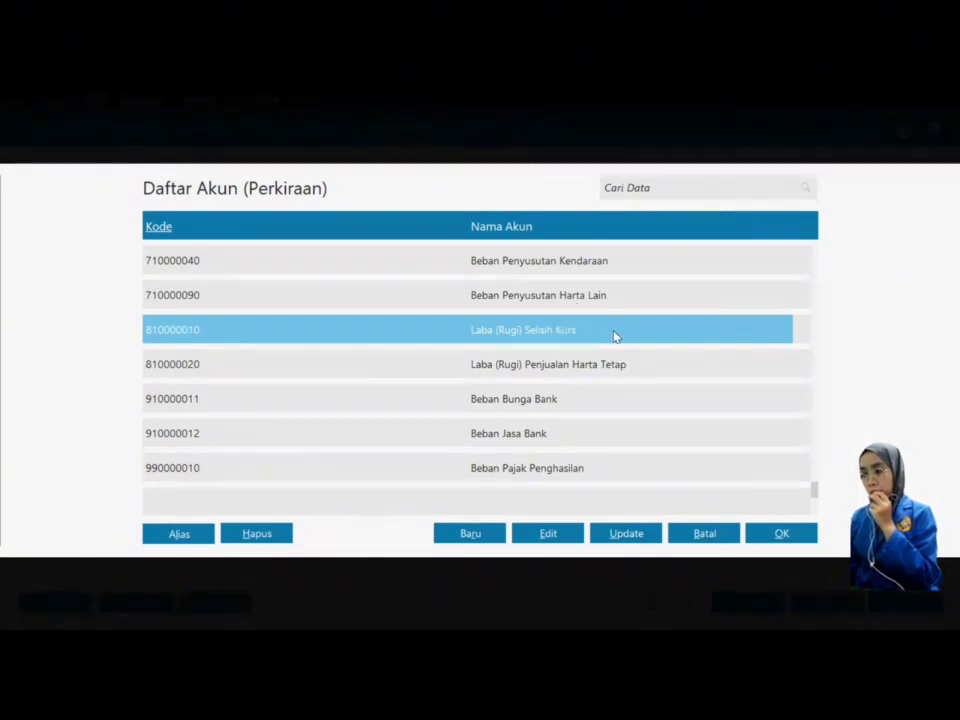
pyautogui.click(567, 537)
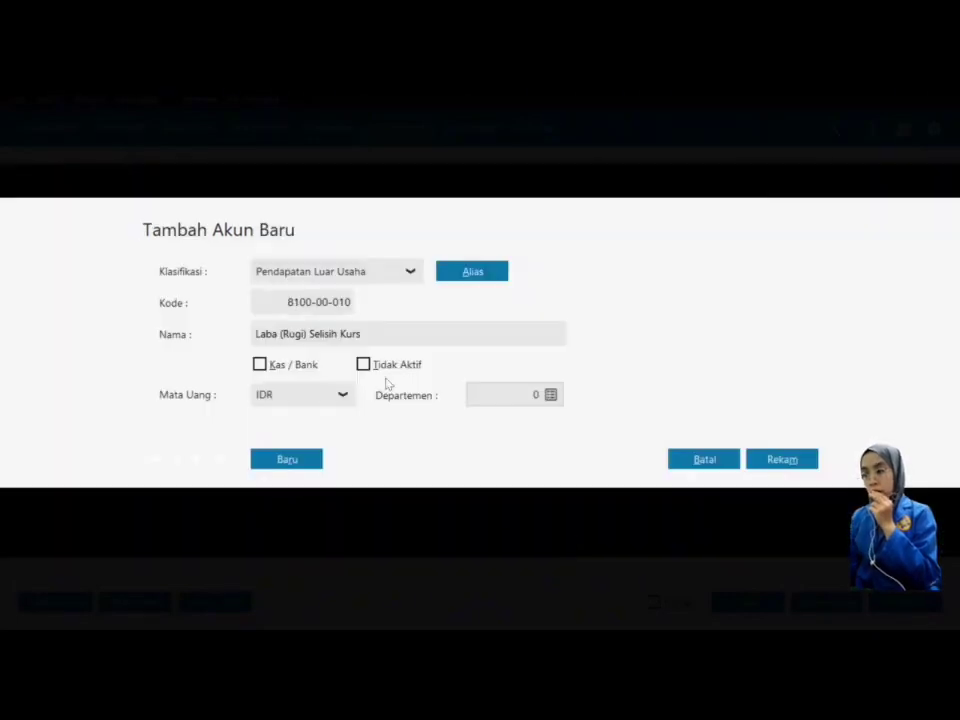
pyautogui.click(369, 333)
pyautogui.hotkey('ctrl', 'a')
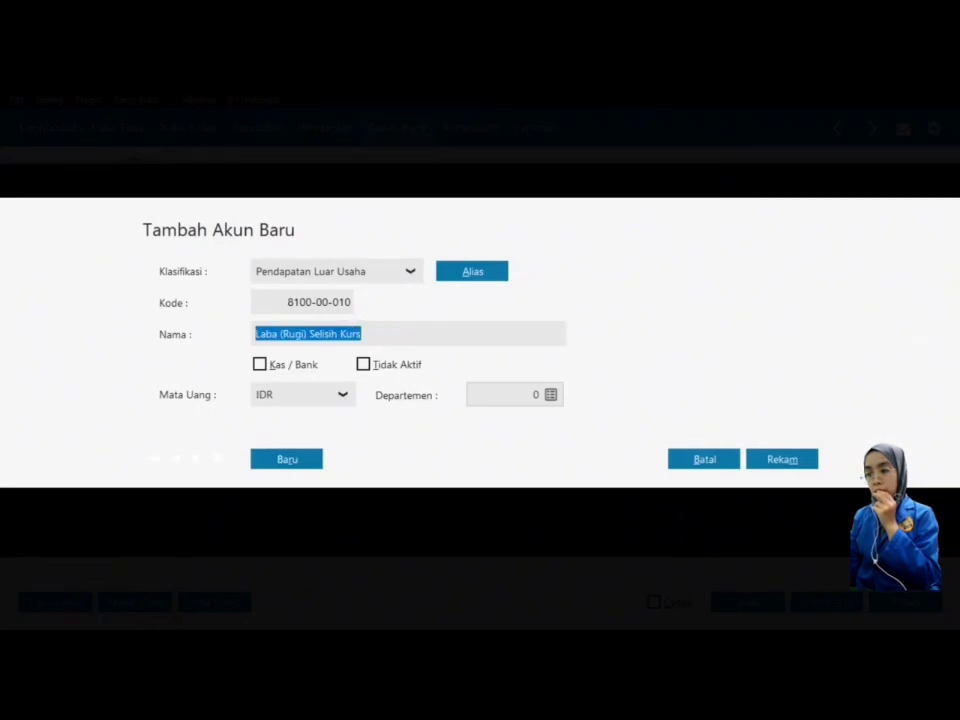
pyautogui.write('Pend')
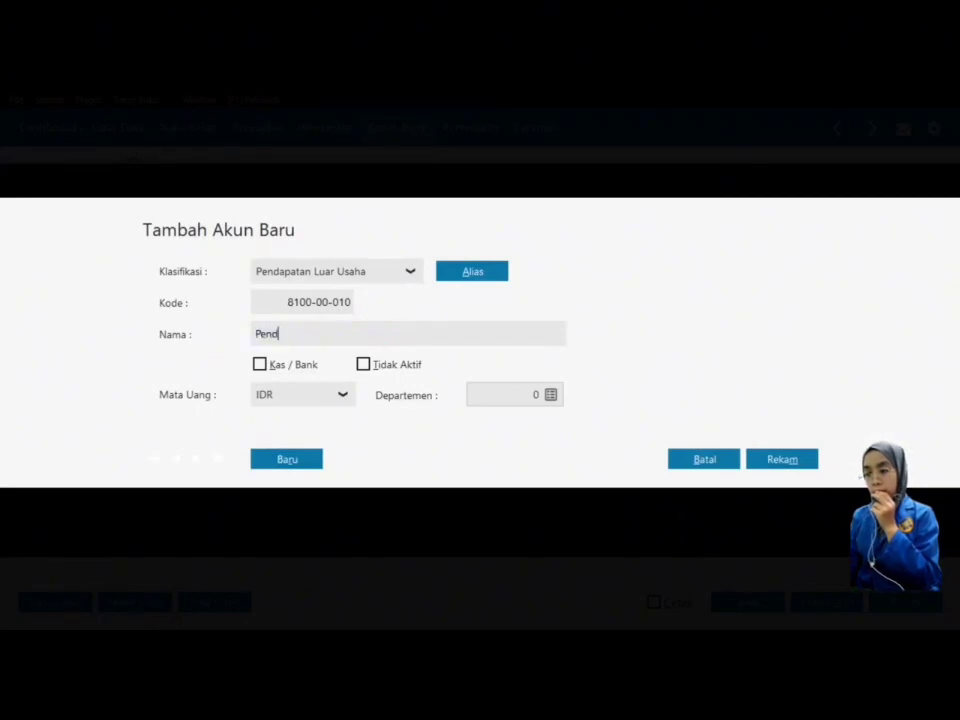
pyautogui.write('apatan Bunga Bank')
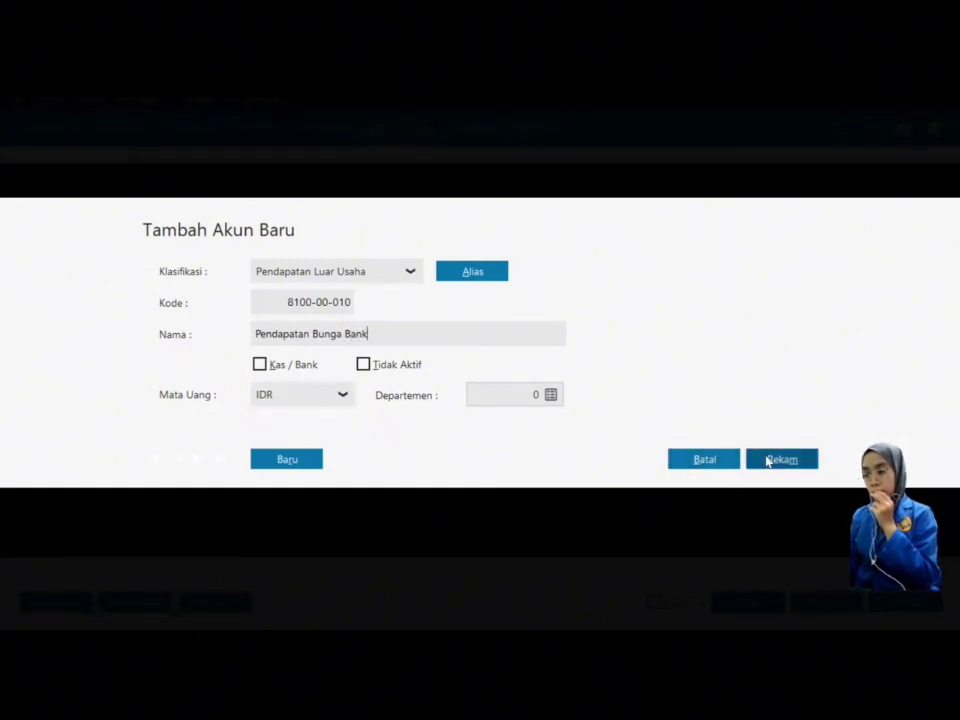
pyautogui.click(768, 460)
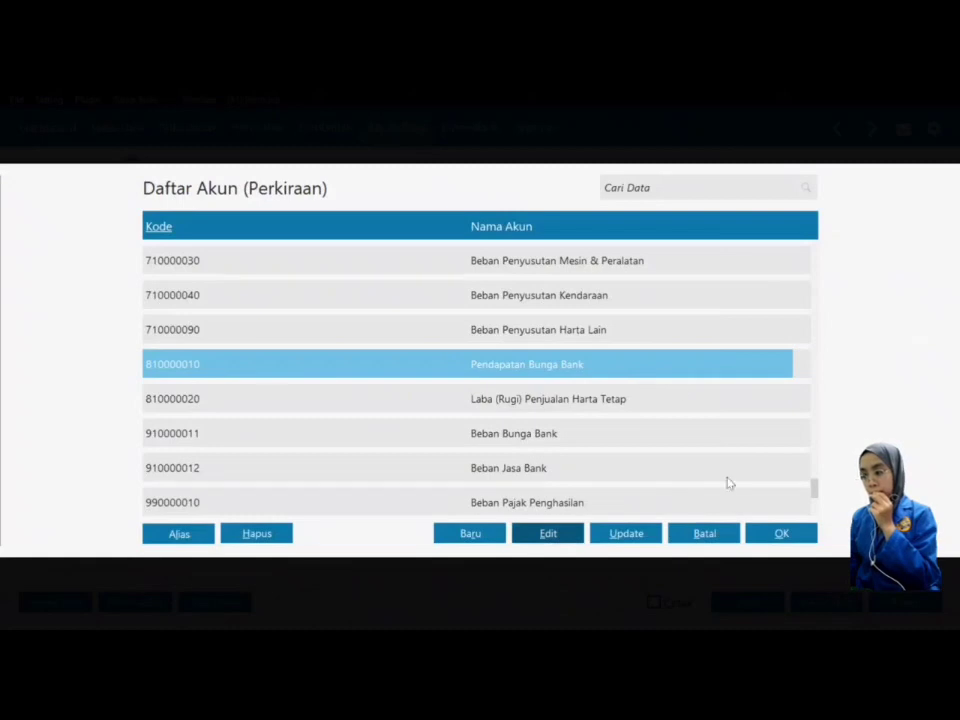
pyautogui.click(776, 535)
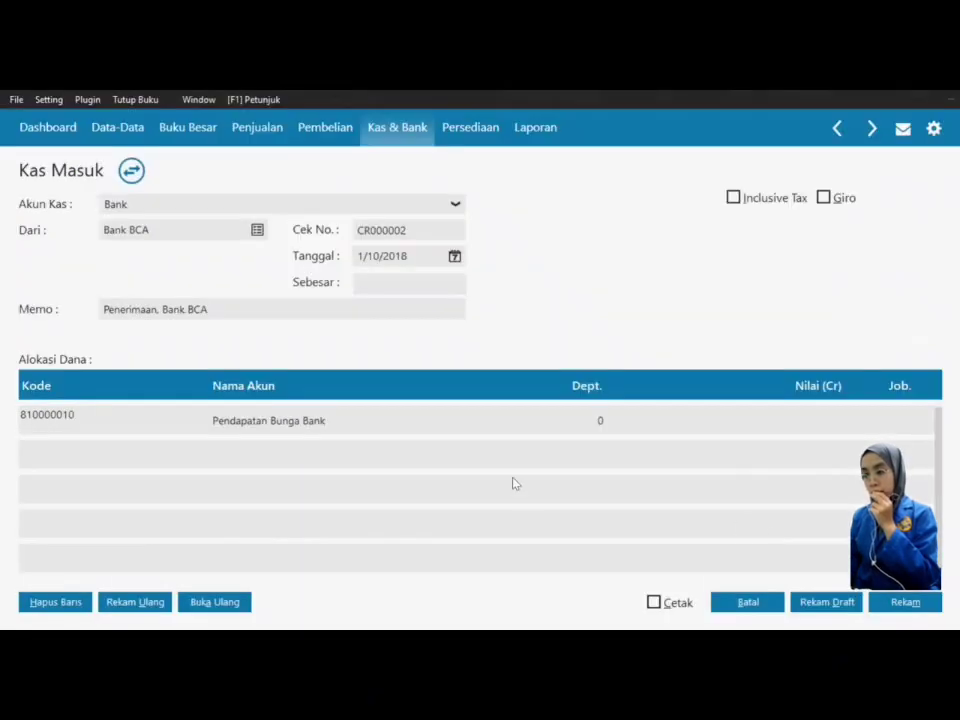
# Step: Credit 3,100,000 to Pendapatan Bunga Bank, fill the receipt total and save it
pyautogui.click(831, 421)
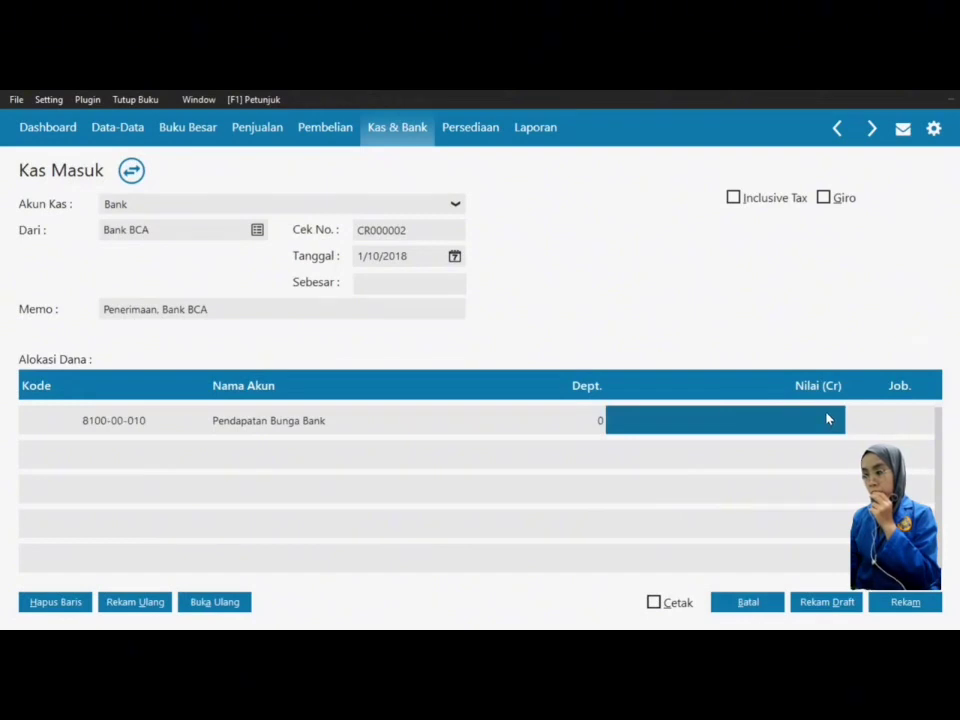
pyautogui.write('3100000')
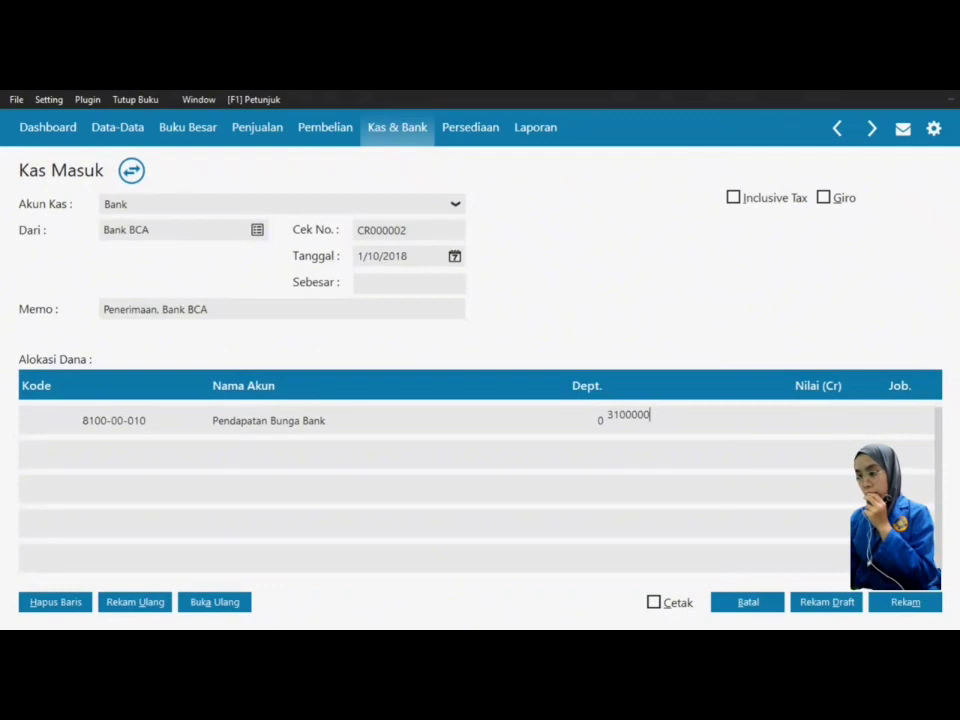
pyautogui.press('Tab')
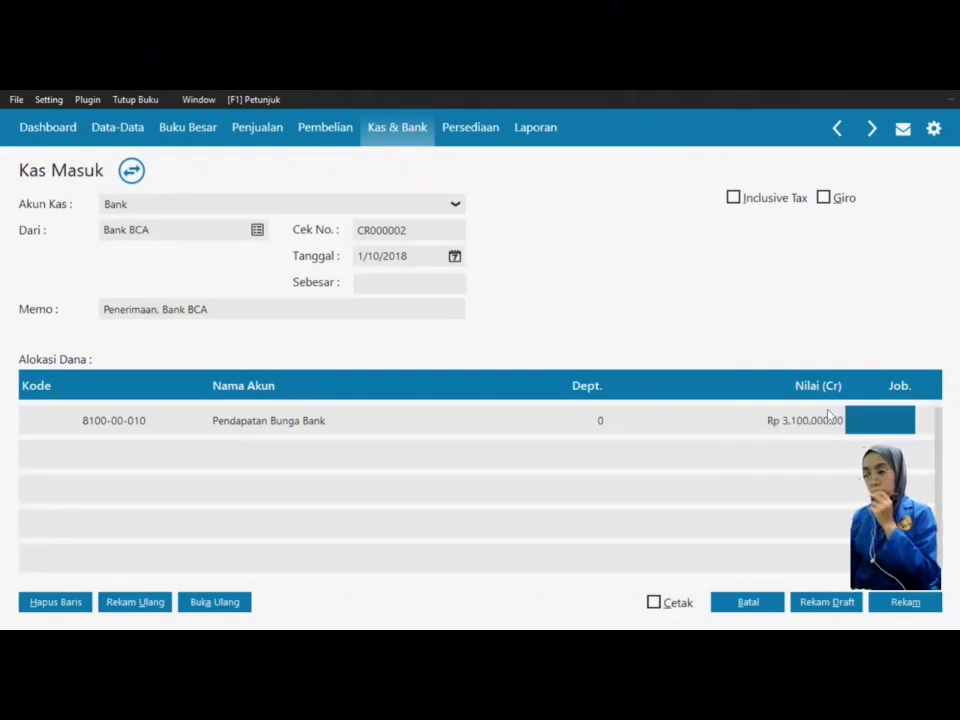
pyautogui.click(408, 283)
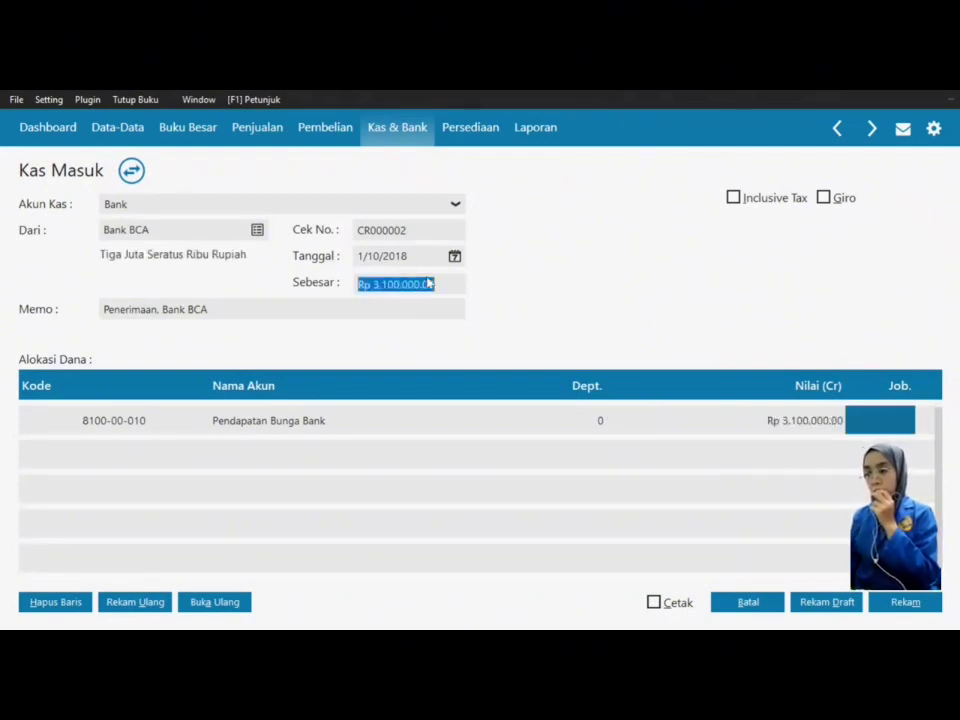
pyautogui.press('Tab')
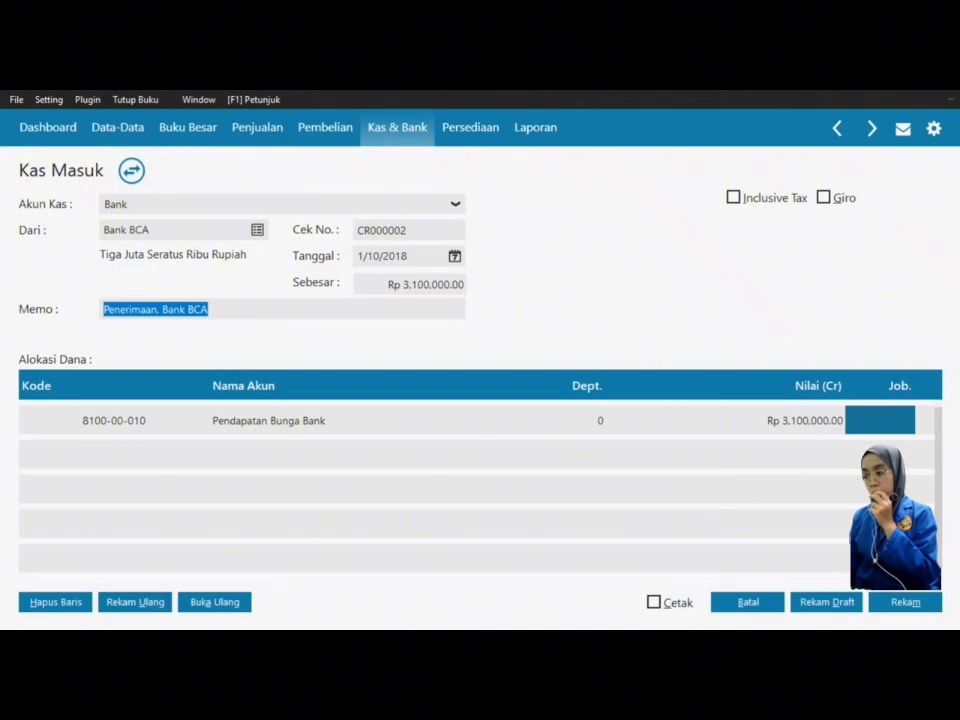
pyautogui.click(907, 602)
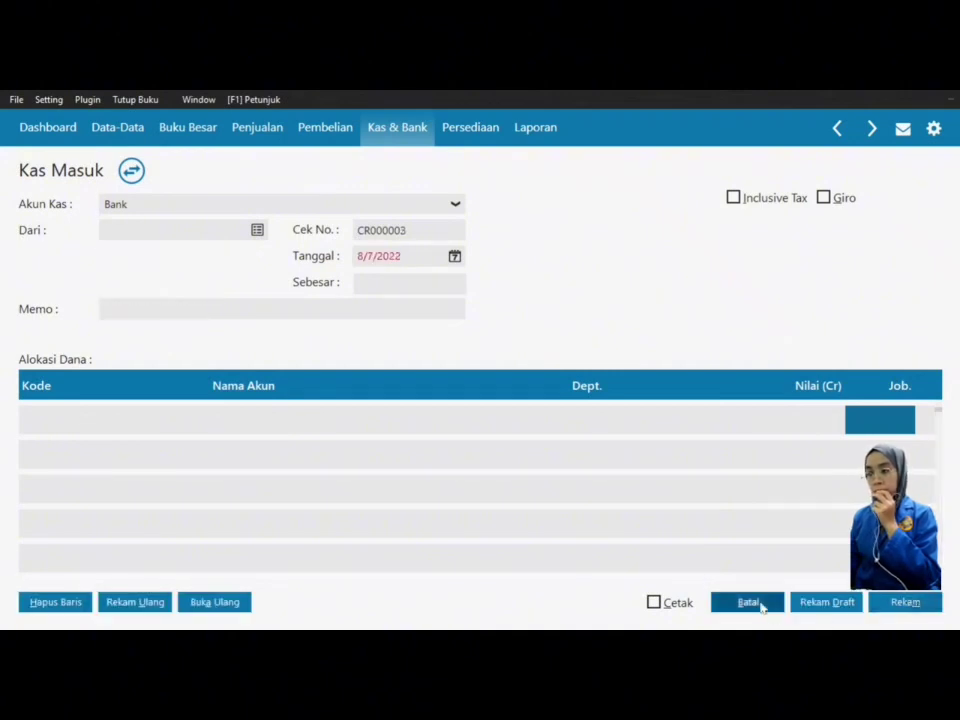
# Step: Close the blank cash receipt and go to the Penjualan section
pyautogui.click(748, 602)
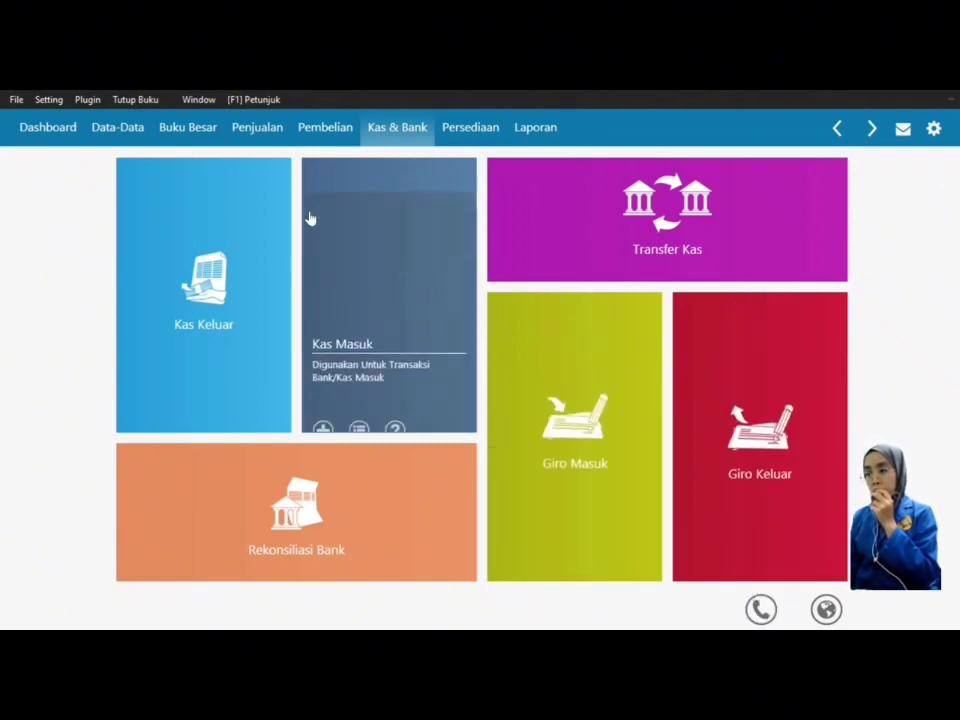
pyautogui.click(270, 131)
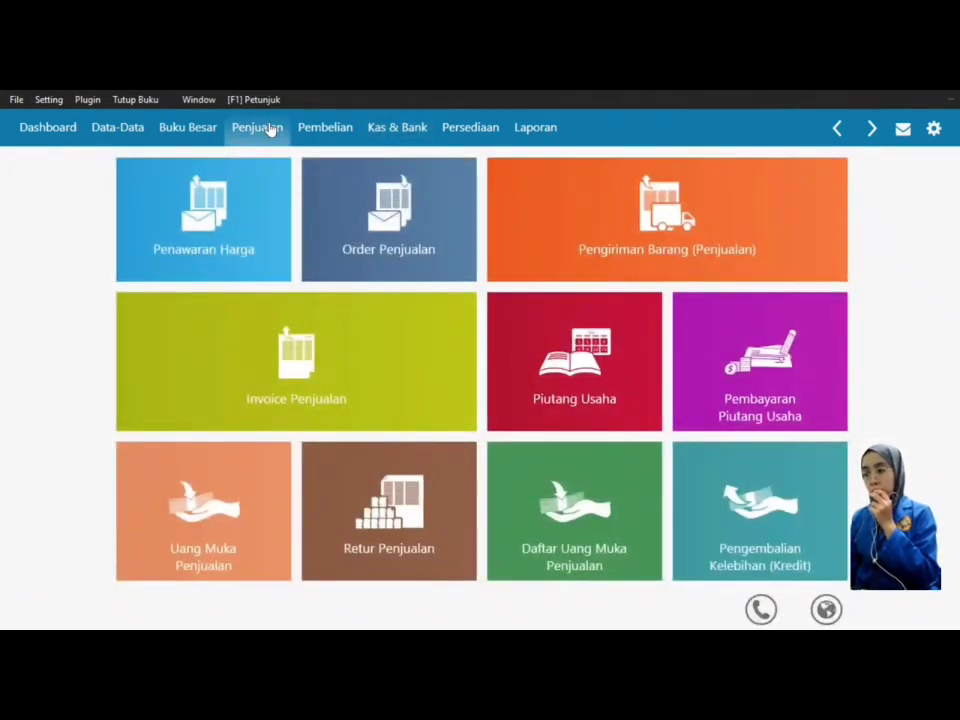
pyautogui.moveTo(178, 516)
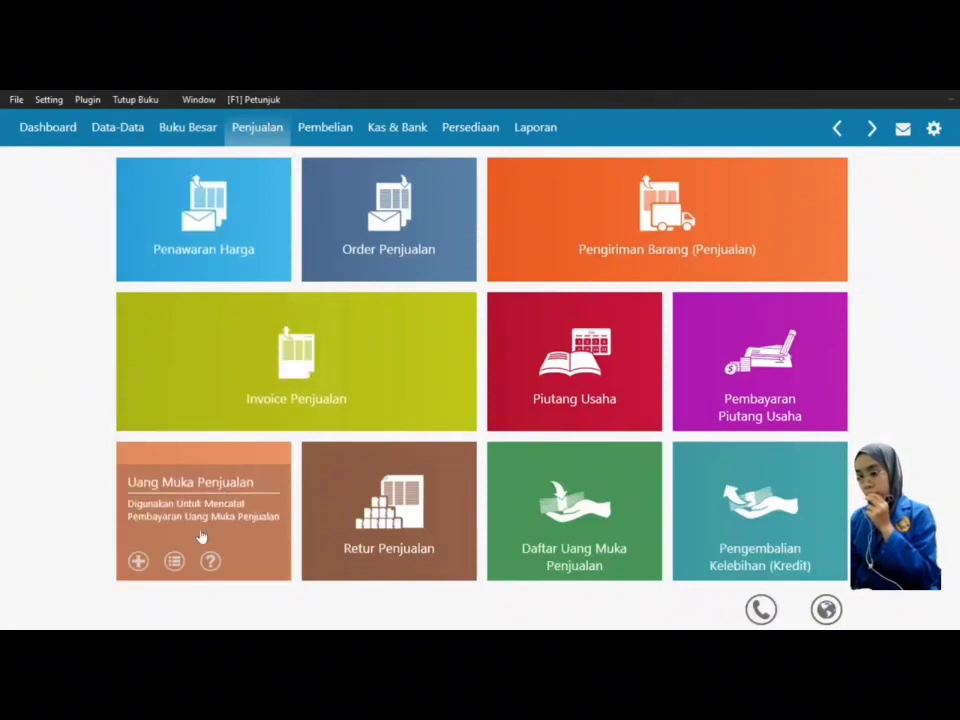
# Step: Start a sales down payment into Bank from Toko Buana for 3,000,000
pyautogui.click(140, 563)
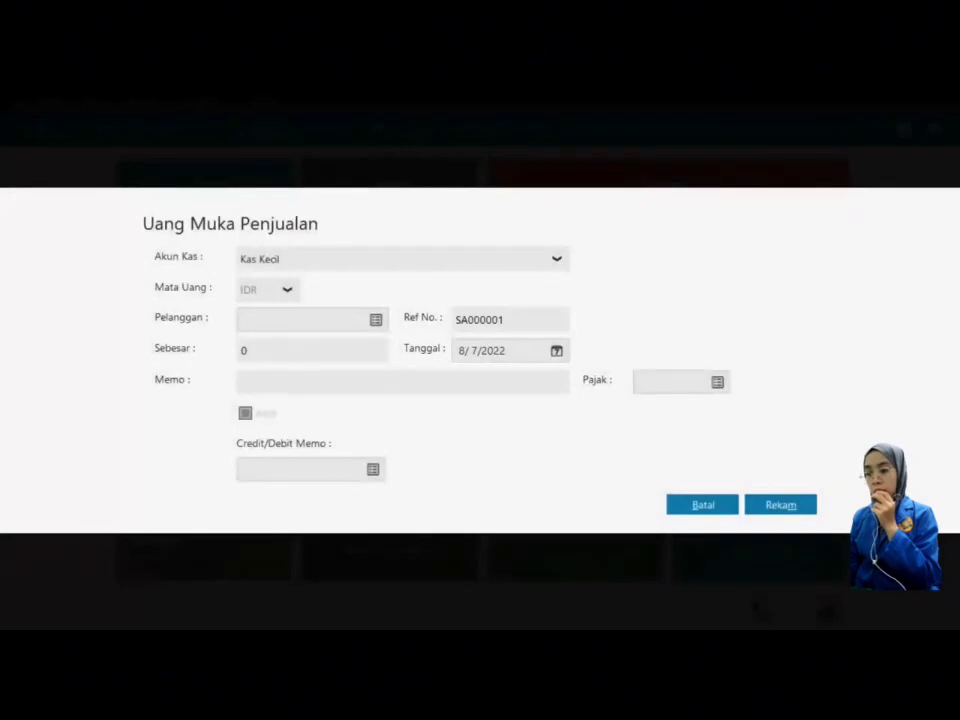
pyautogui.click(448, 258)
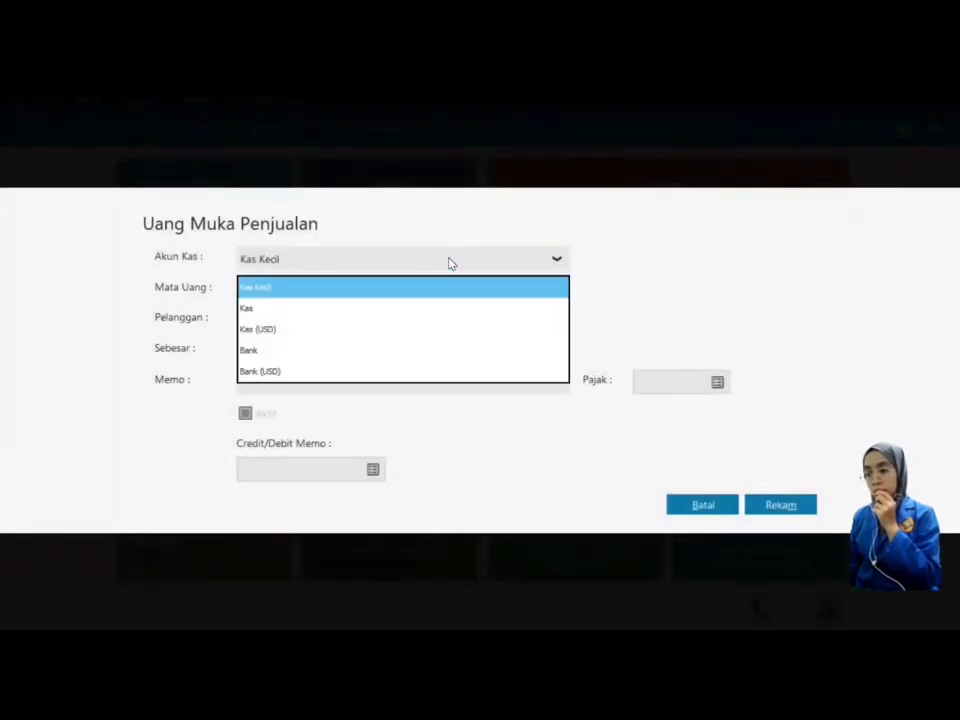
pyautogui.click(340, 352)
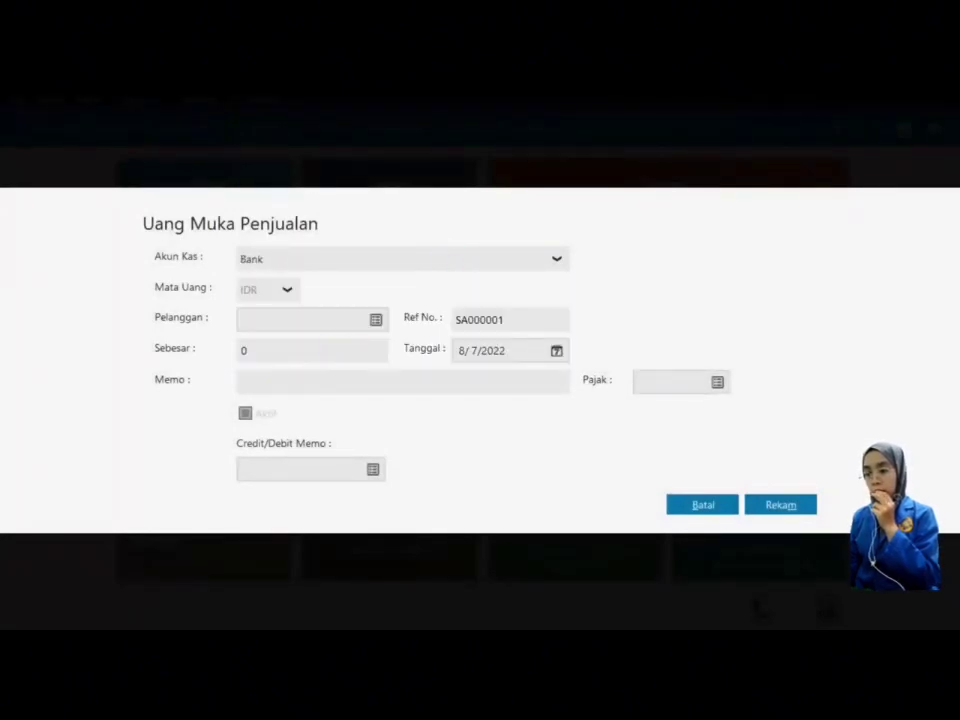
pyautogui.click(376, 320)
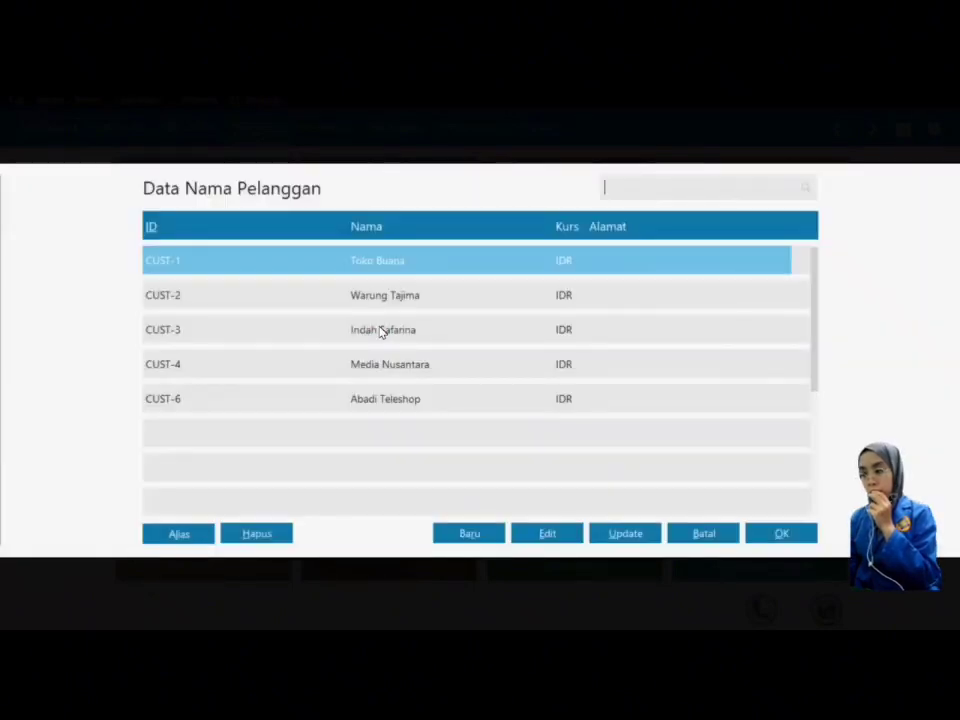
pyautogui.click(782, 534)
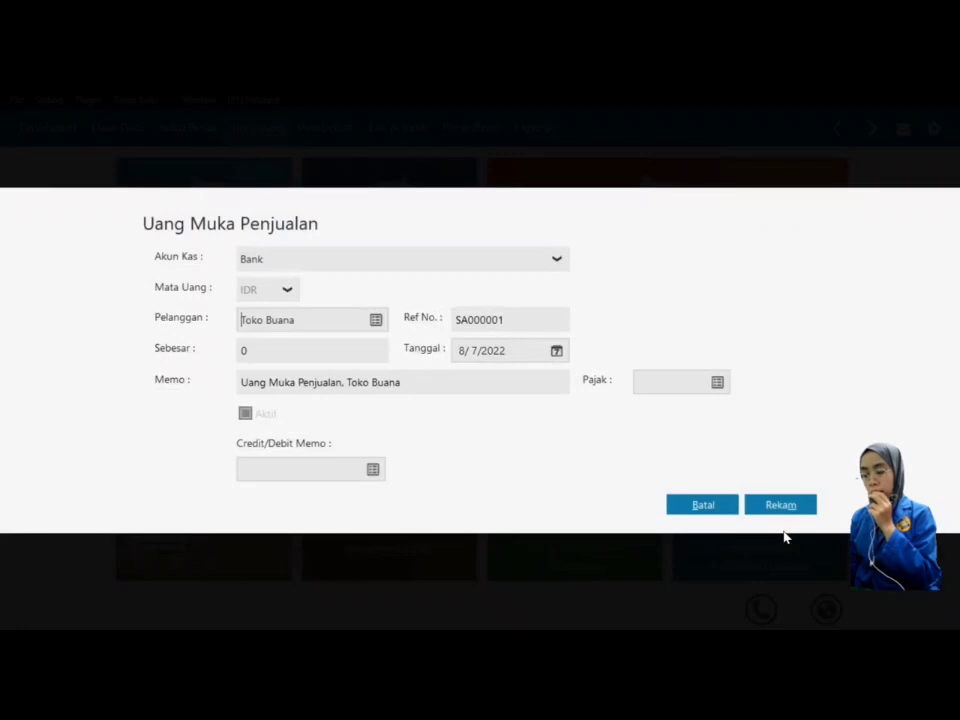
pyautogui.click(354, 351)
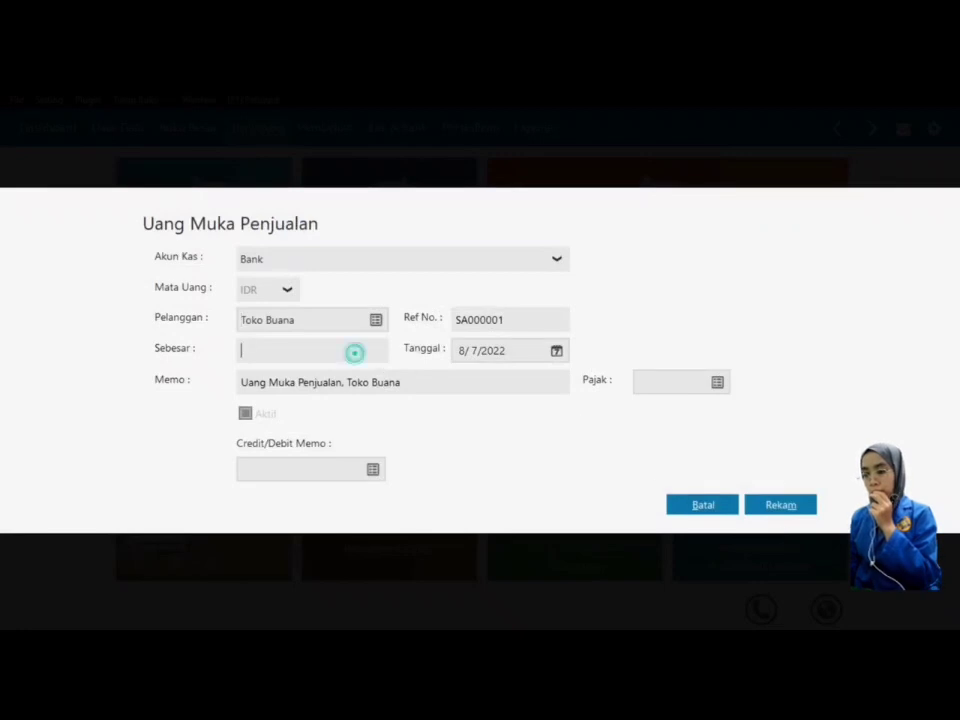
pyautogui.write('3000000')
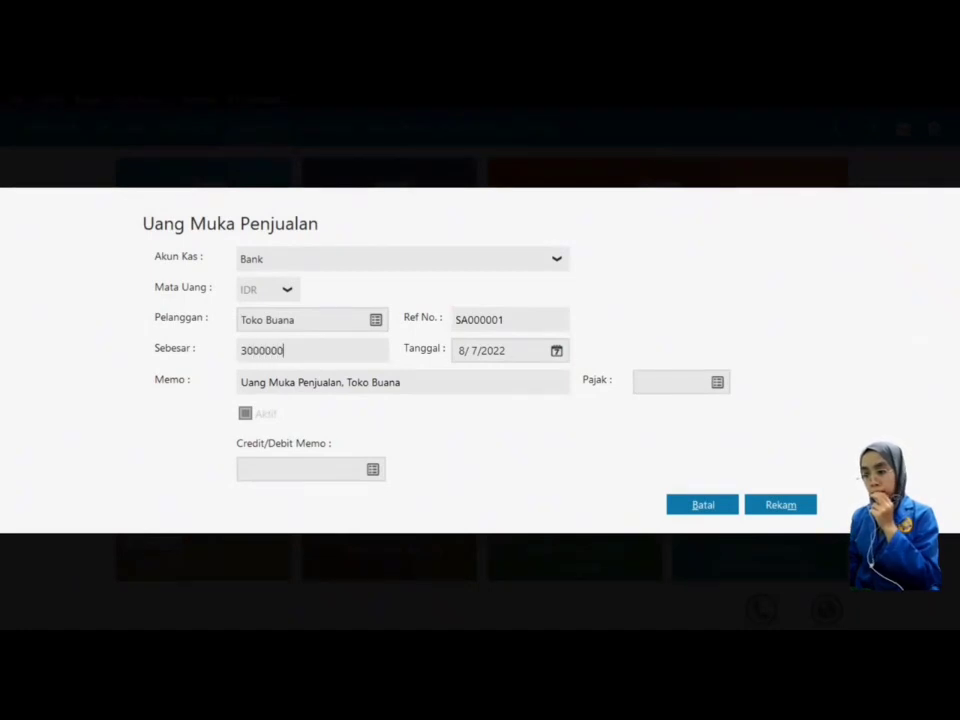
# Step: Date the down payment 15 January 2018 and save it
pyautogui.click(557, 351)
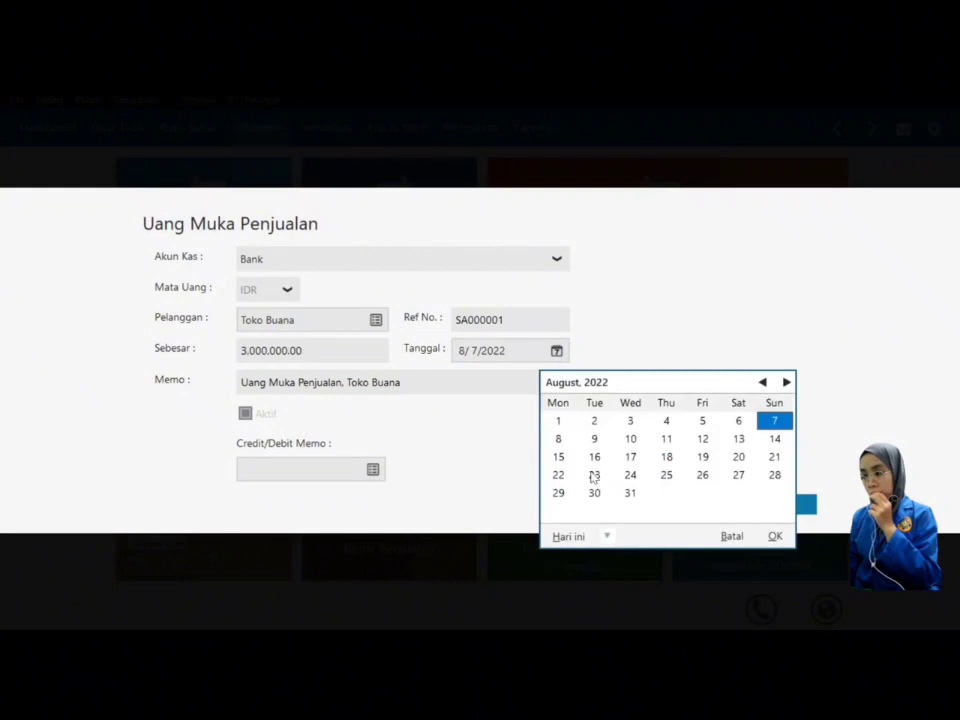
pyautogui.click(608, 538)
pyautogui.click(632, 495)
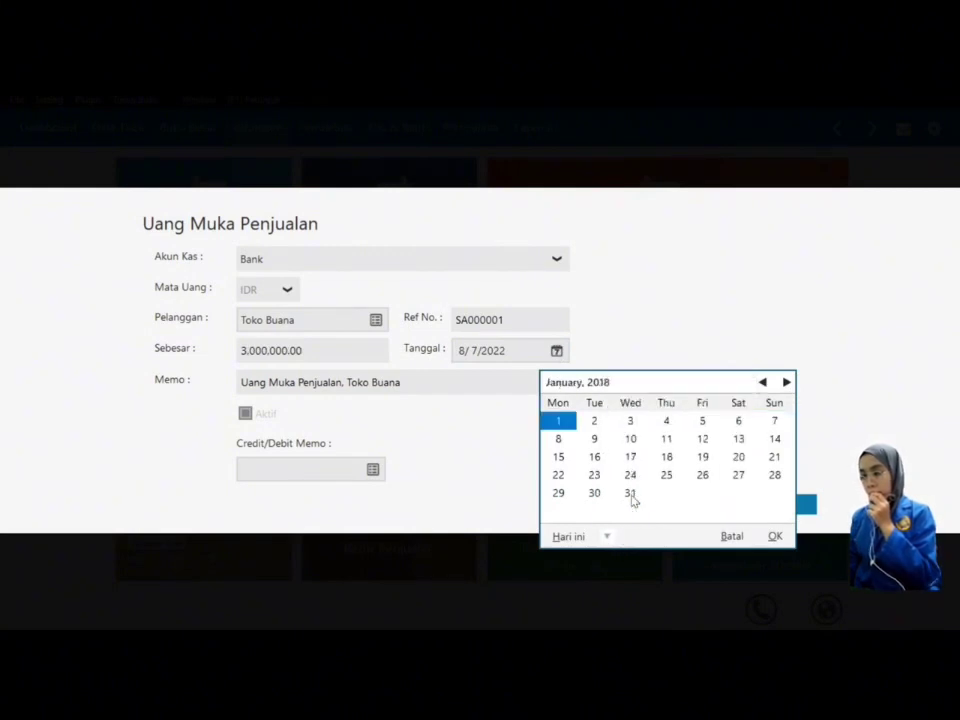
pyautogui.click(558, 456)
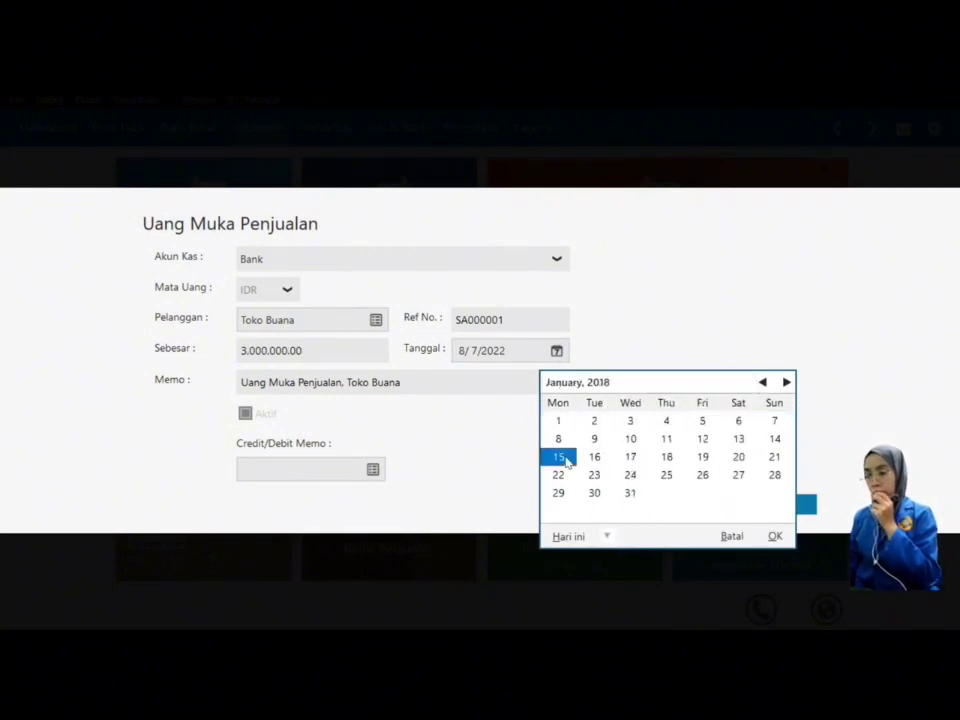
pyautogui.click(776, 537)
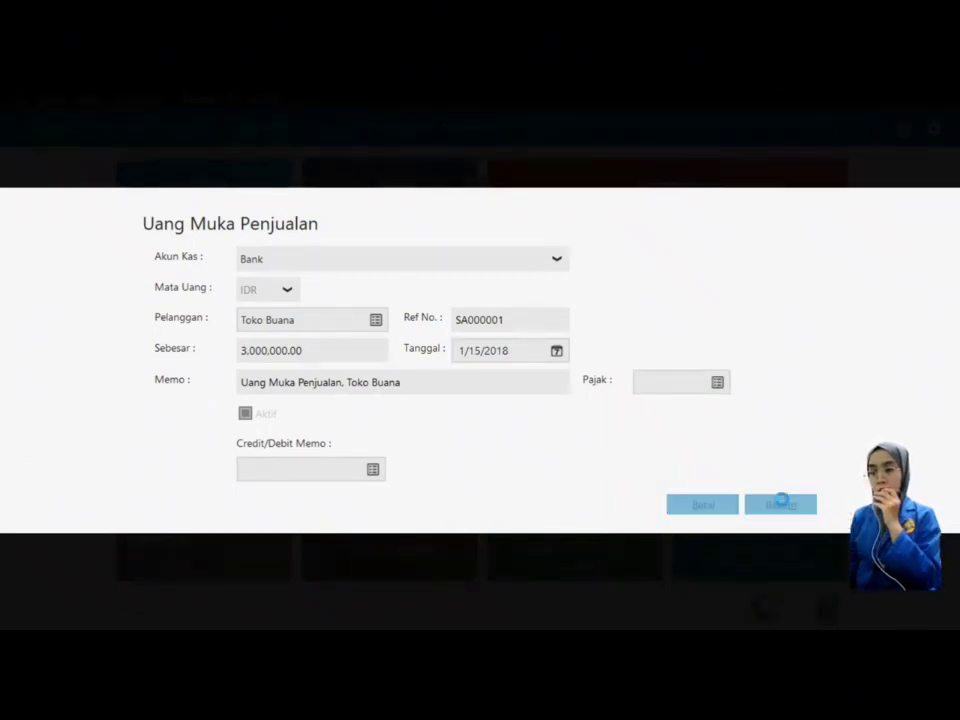
pyautogui.click(782, 505)
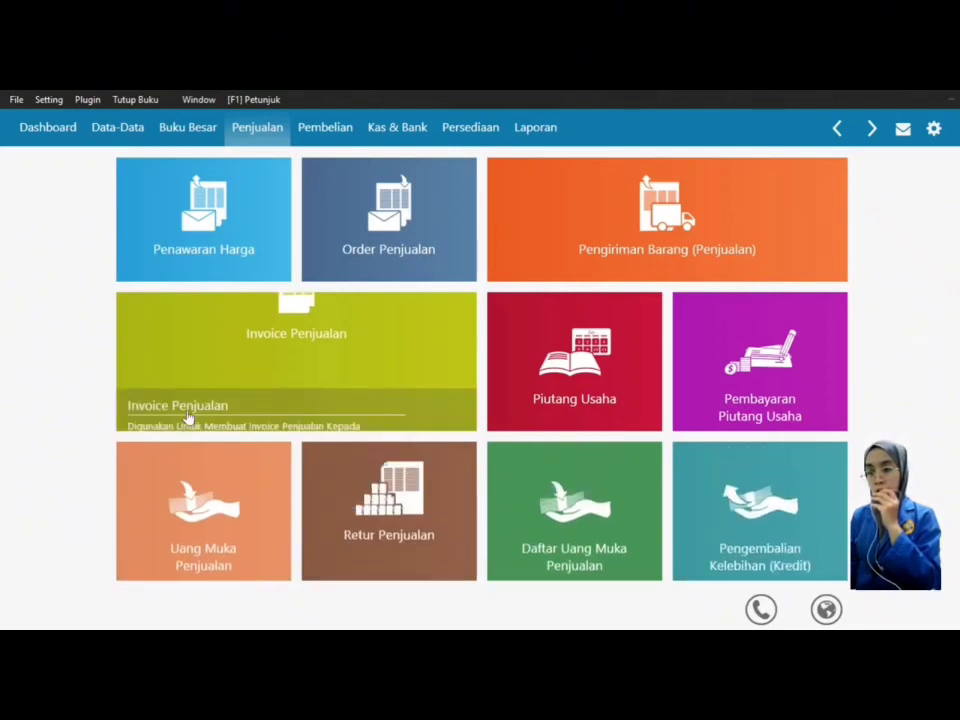
# Step: Create sales invoice 00000002 for Toko Buana dated 1/15/2018
pyautogui.moveTo(174, 409)
pyautogui.click(137, 412)
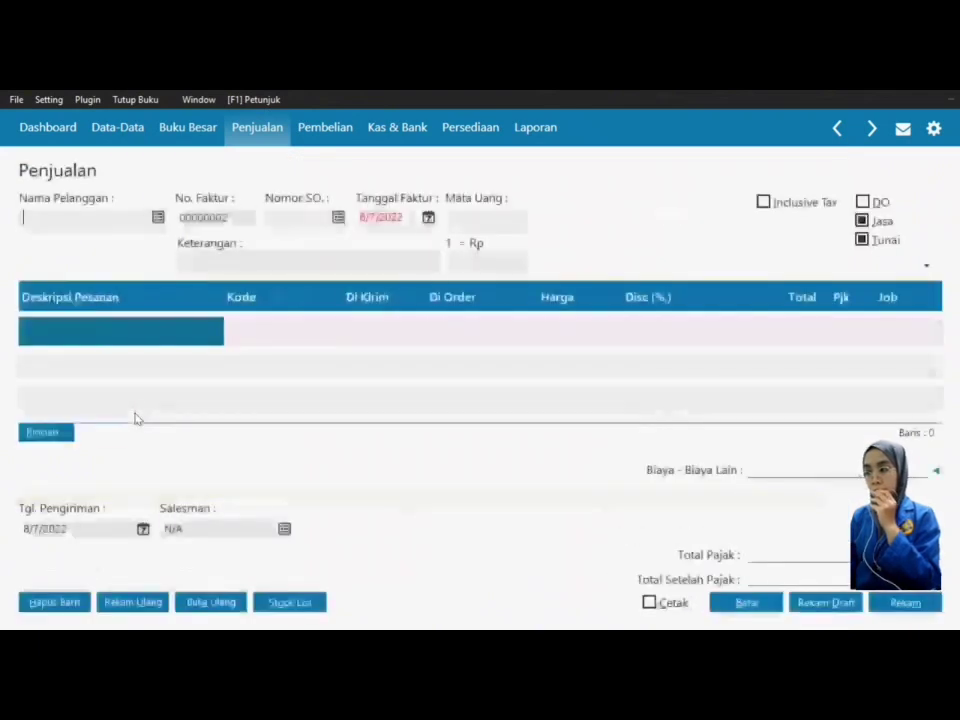
pyautogui.click(158, 219)
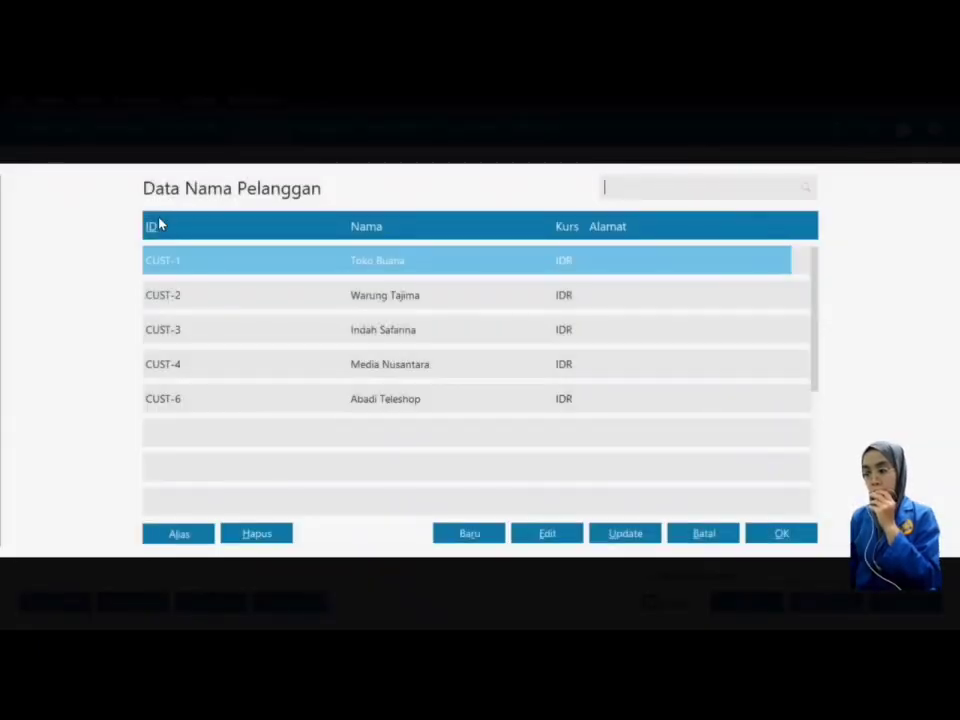
pyautogui.click(792, 530)
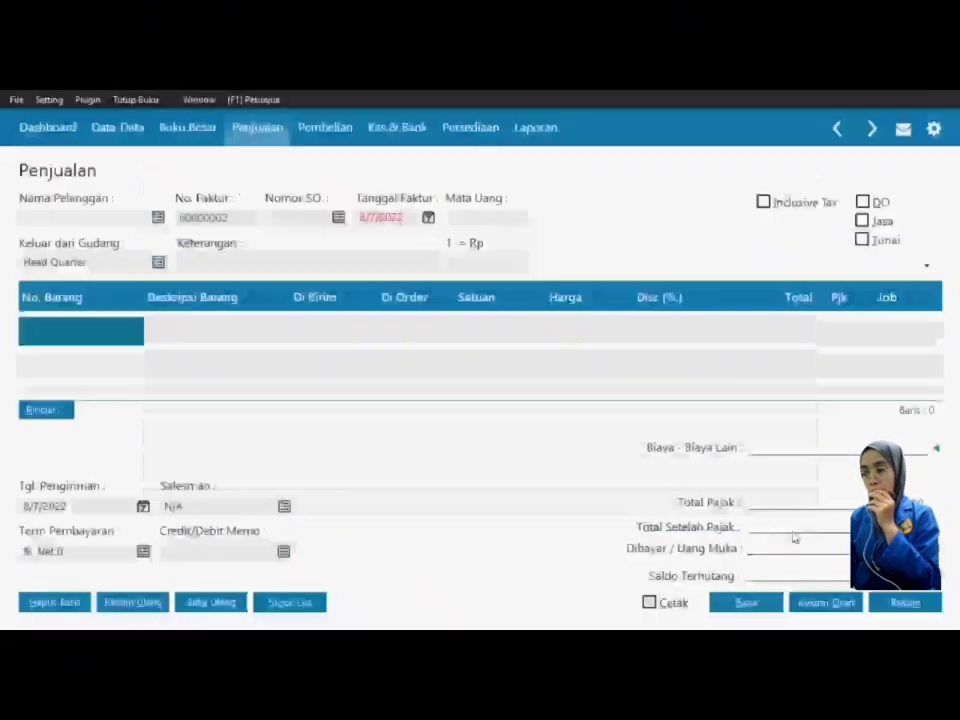
pyautogui.click(428, 218)
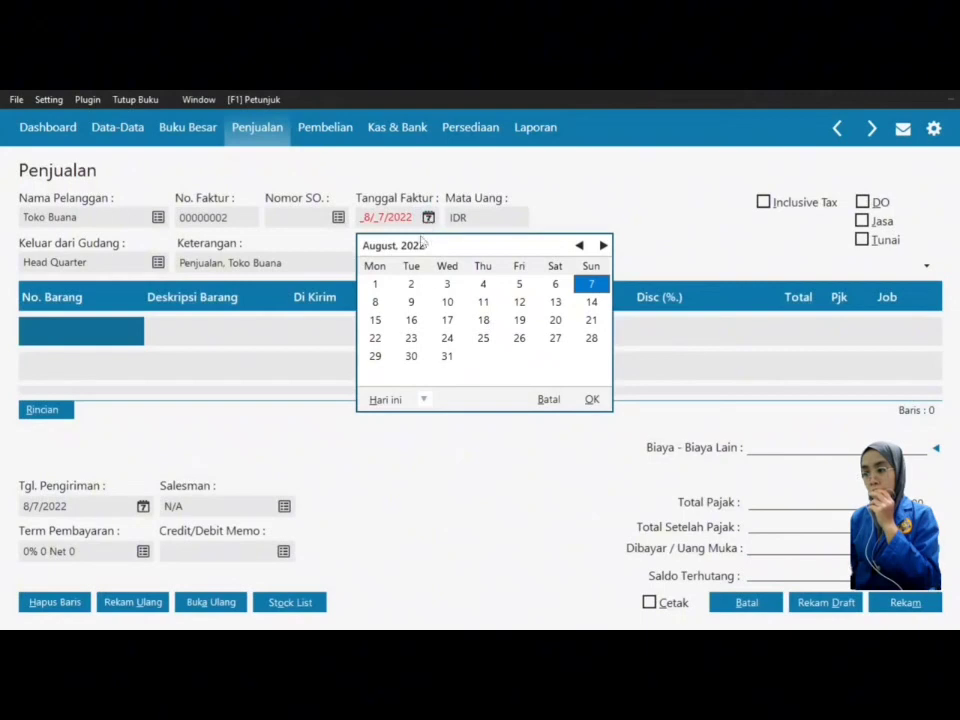
pyautogui.click(424, 399)
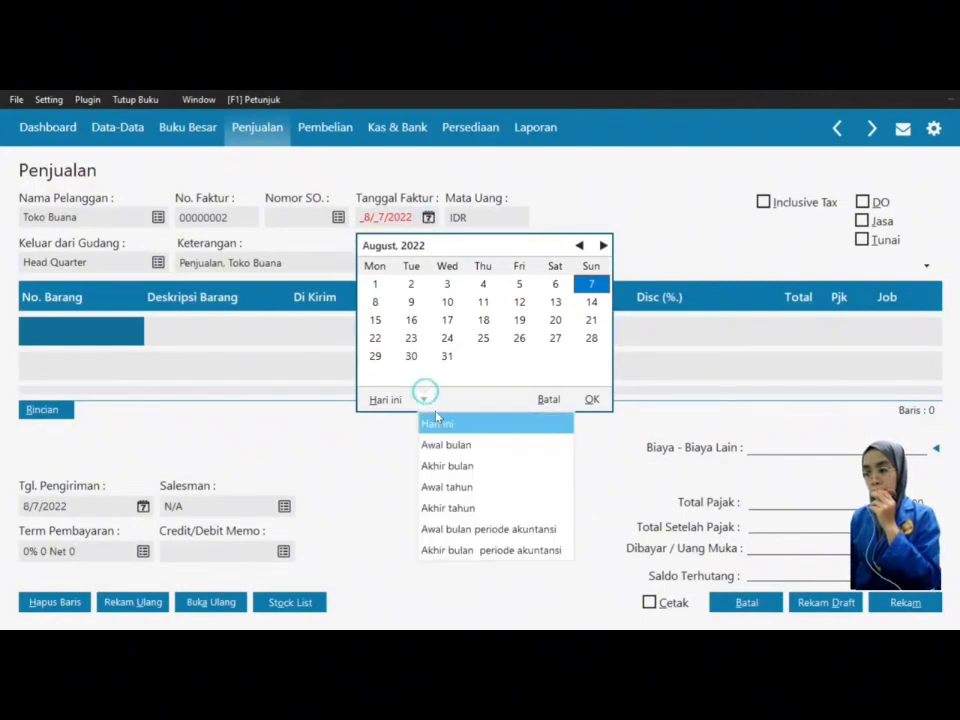
pyautogui.click(463, 524)
pyautogui.click(375, 320)
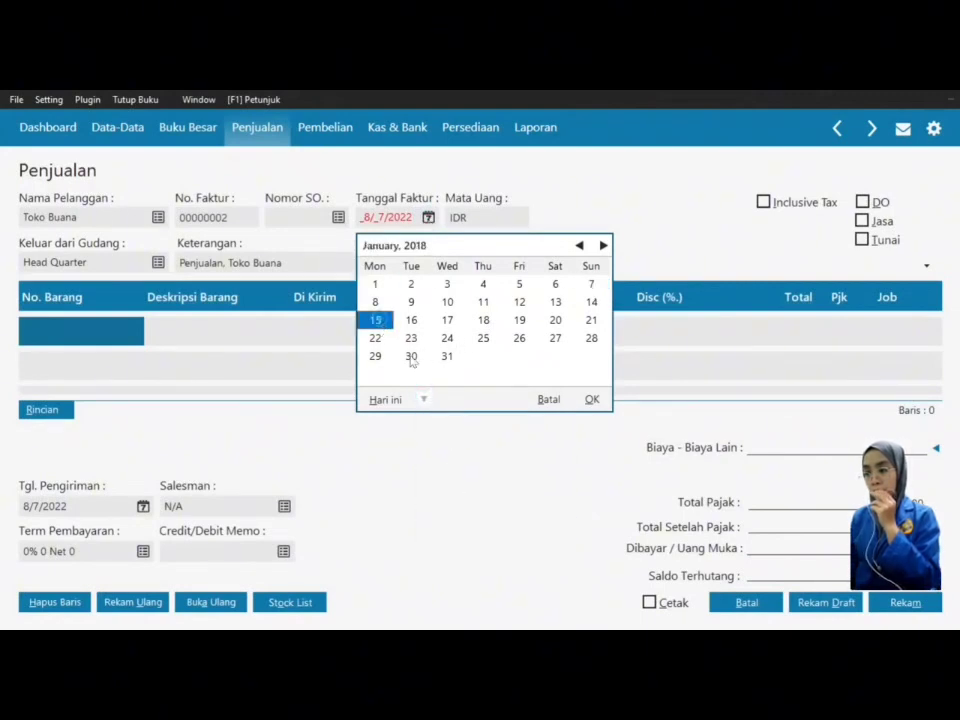
pyautogui.click(592, 401)
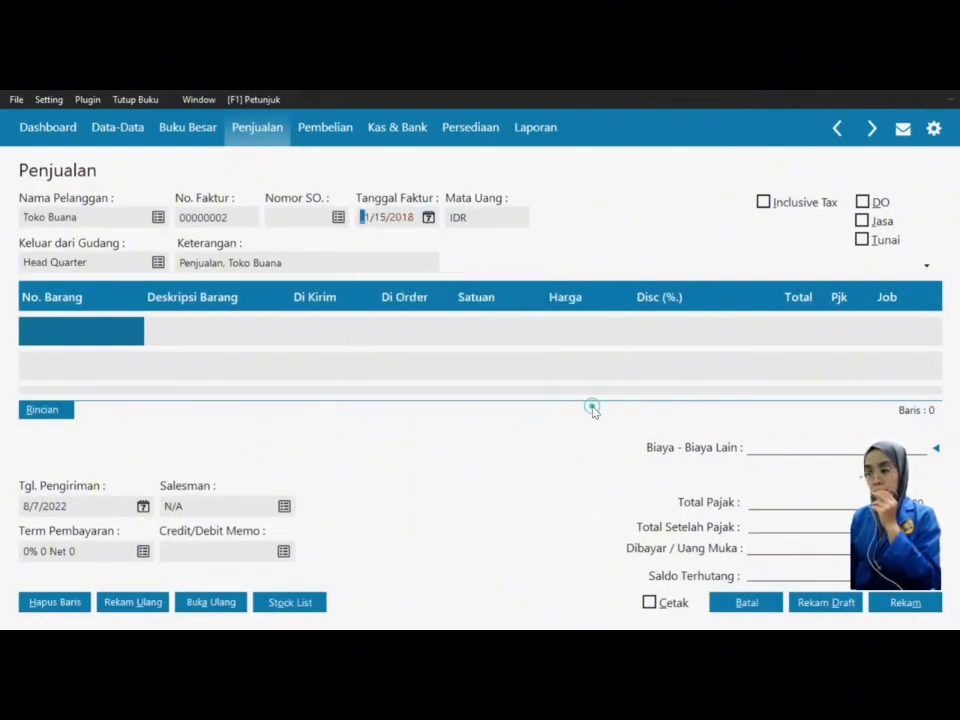
pyautogui.click(92, 336)
# Step: Add line BM 001 Wafer Tango Vanila: 500 Pcs at 10,000 with VAT
pyautogui.click(92, 336)
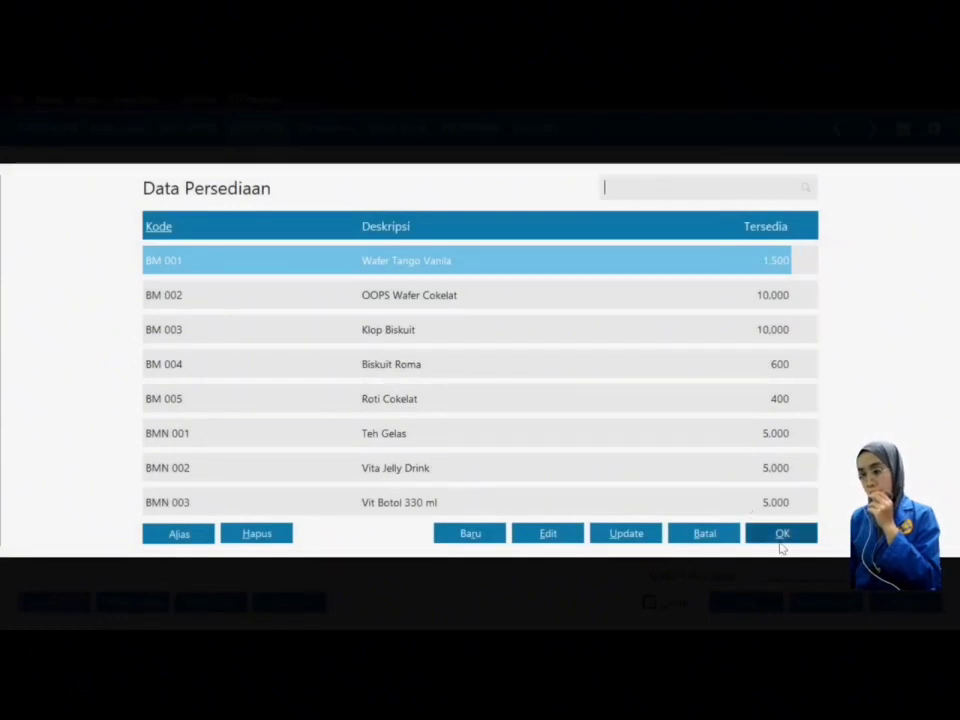
pyautogui.click(782, 534)
pyautogui.click(326, 339)
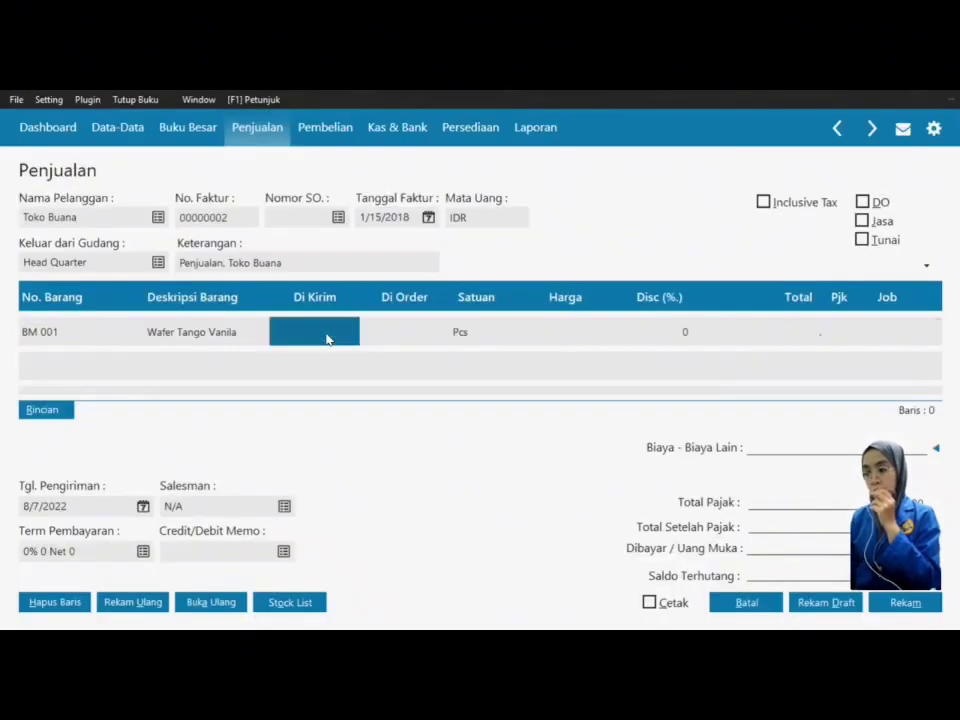
pyautogui.write('5')
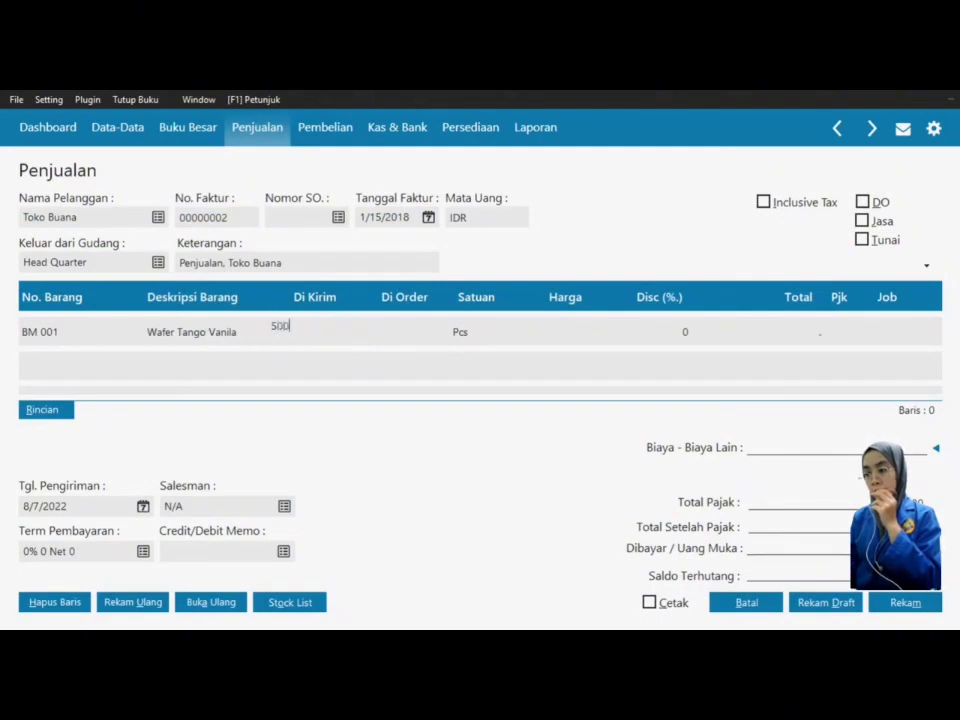
pyautogui.write('00')
pyautogui.press('Tab')
pyautogui.press('Tab')
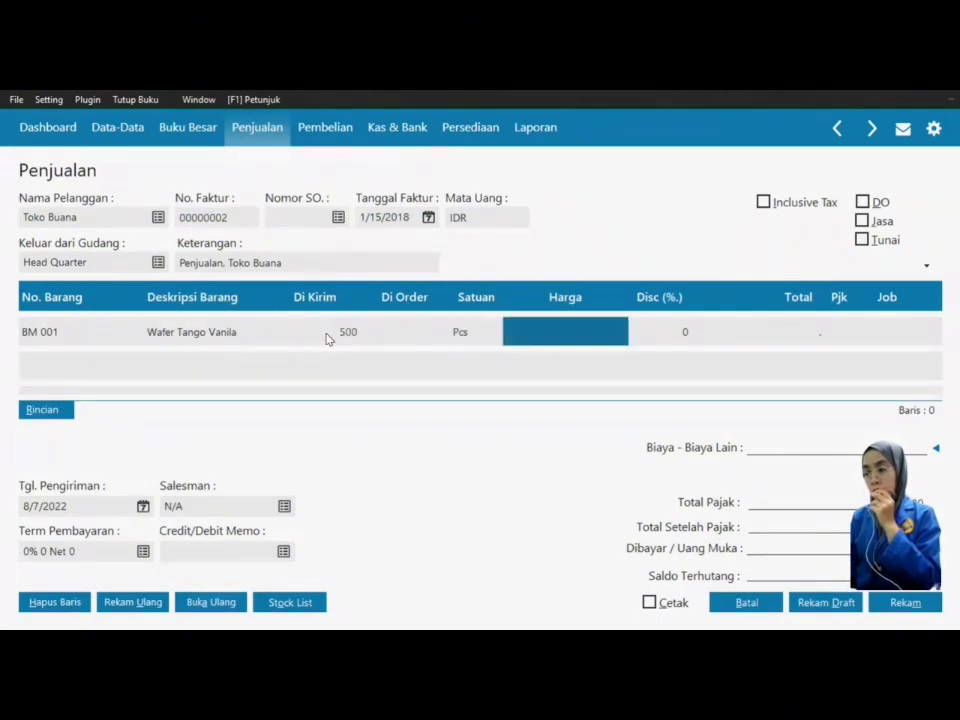
pyautogui.write('10000')
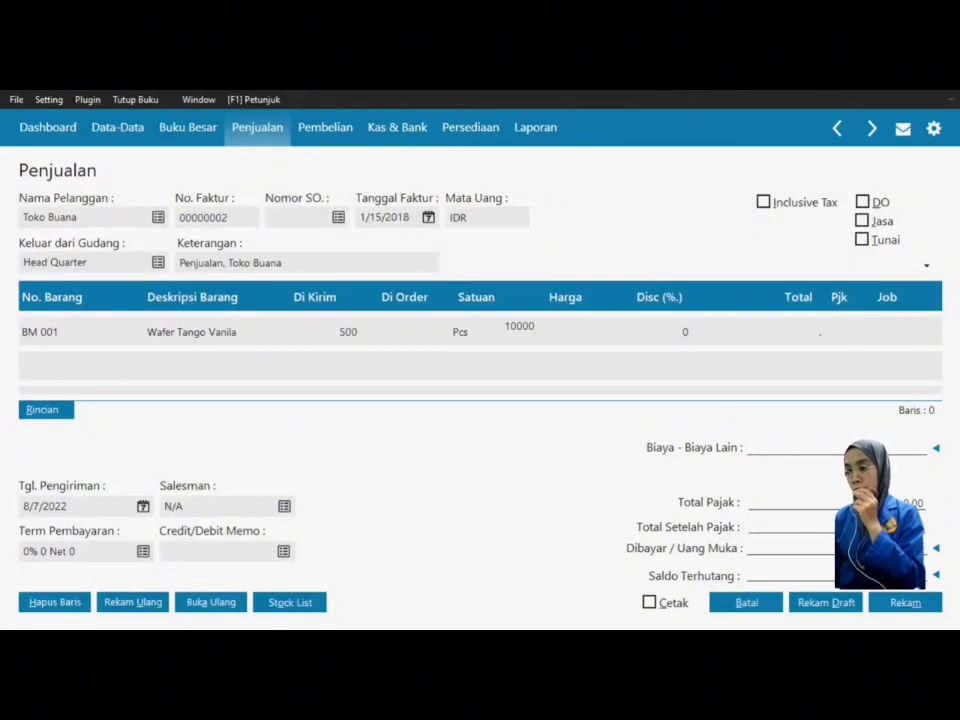
pyautogui.press('Tab')
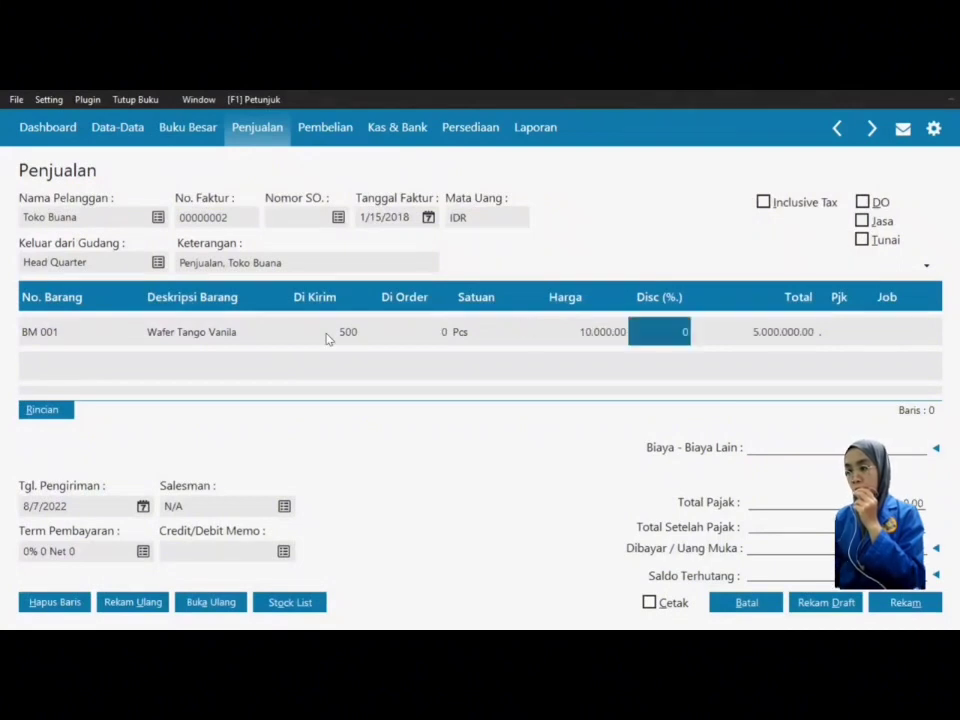
pyautogui.press('Tab')
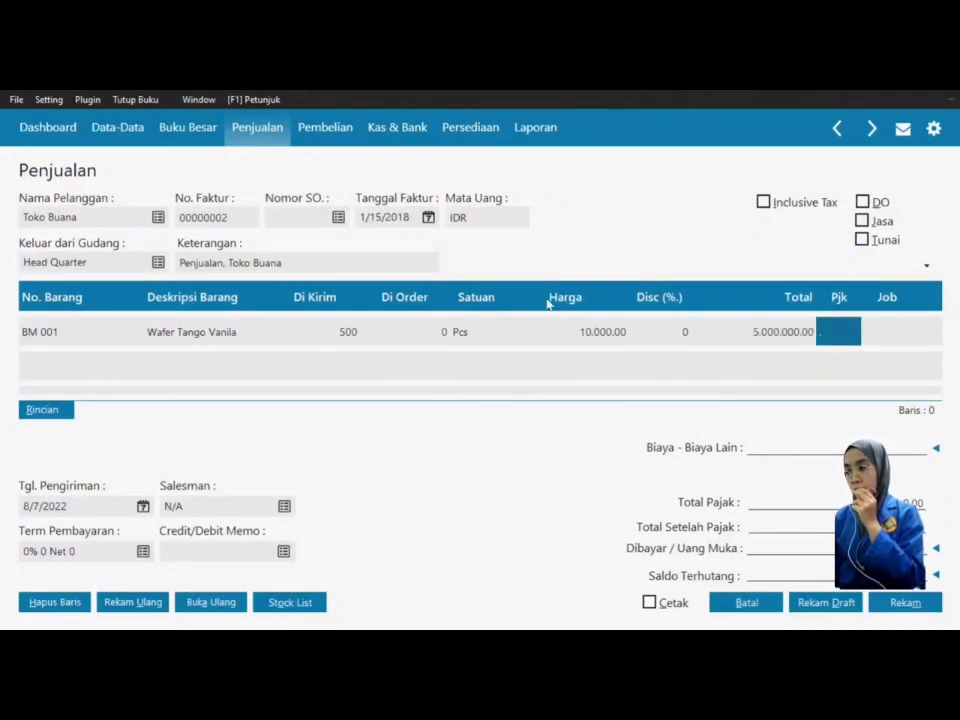
pyautogui.doubleClick(820, 328)
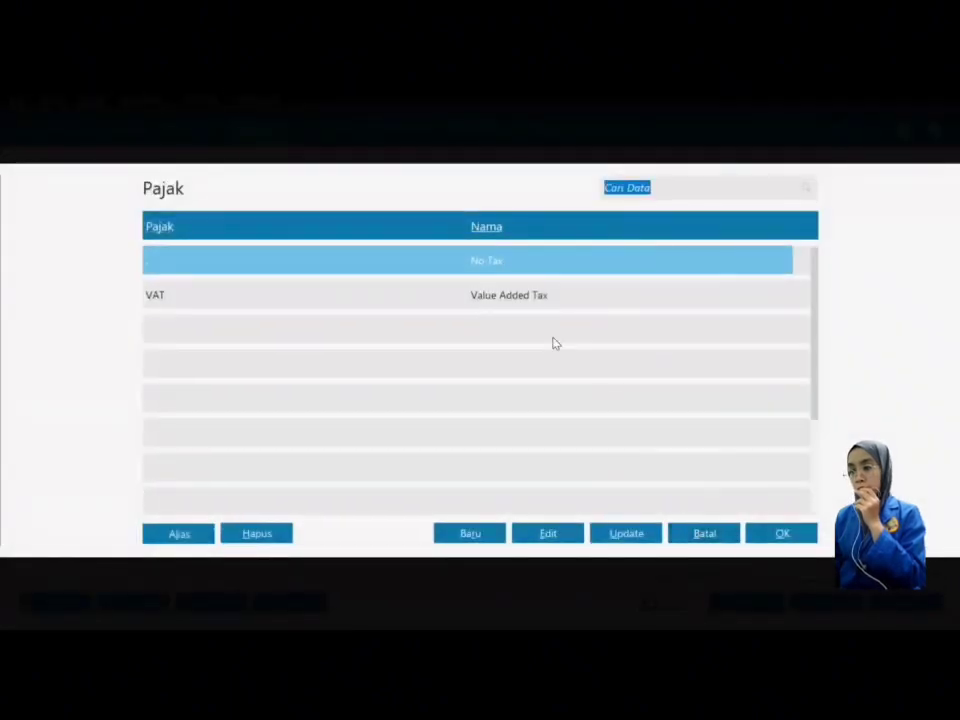
pyautogui.click(540, 298)
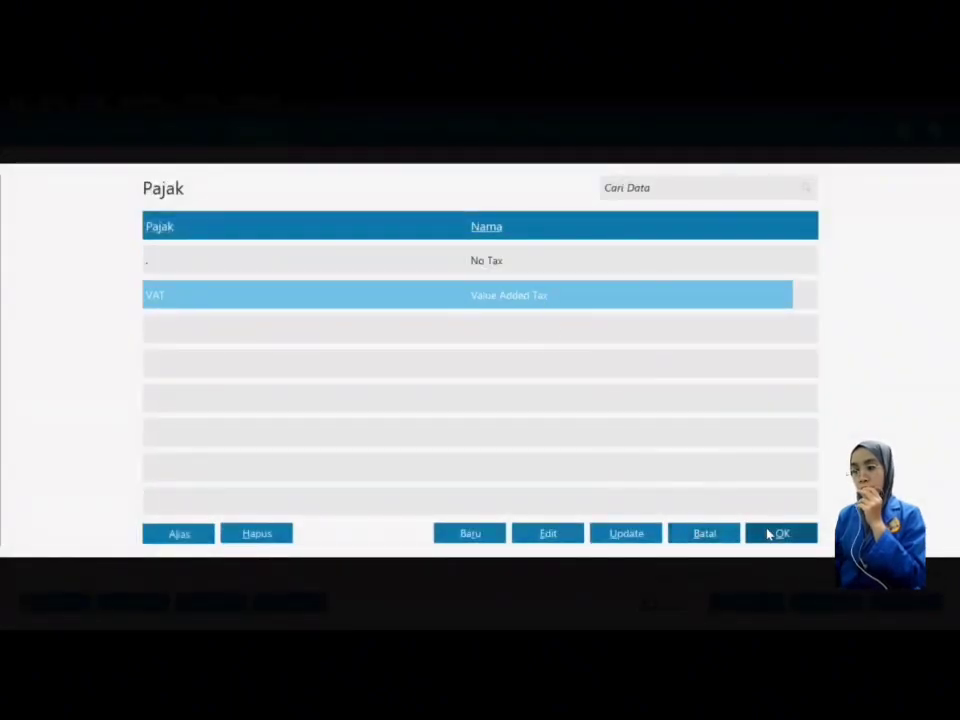
pyautogui.click(767, 533)
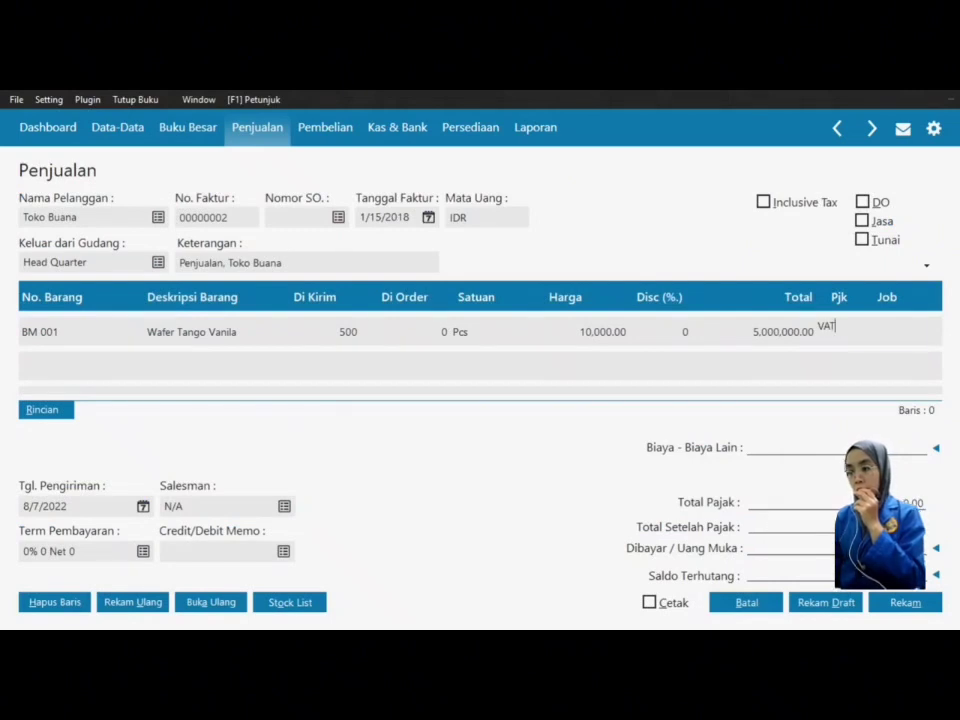
pyautogui.press('Return')
pyautogui.press('Return')
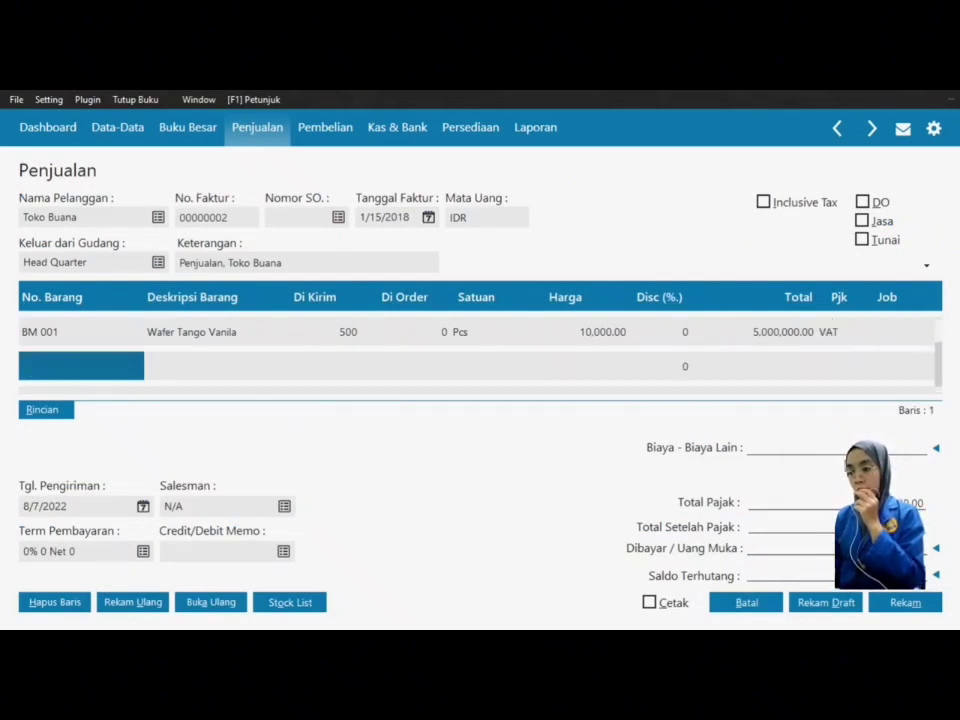
# Step: Add OOPS Wafer Cokelat line: 5,000 Pcs at 750 with VAT, totalling 3,750,000
pyautogui.doubleClick(55, 371)
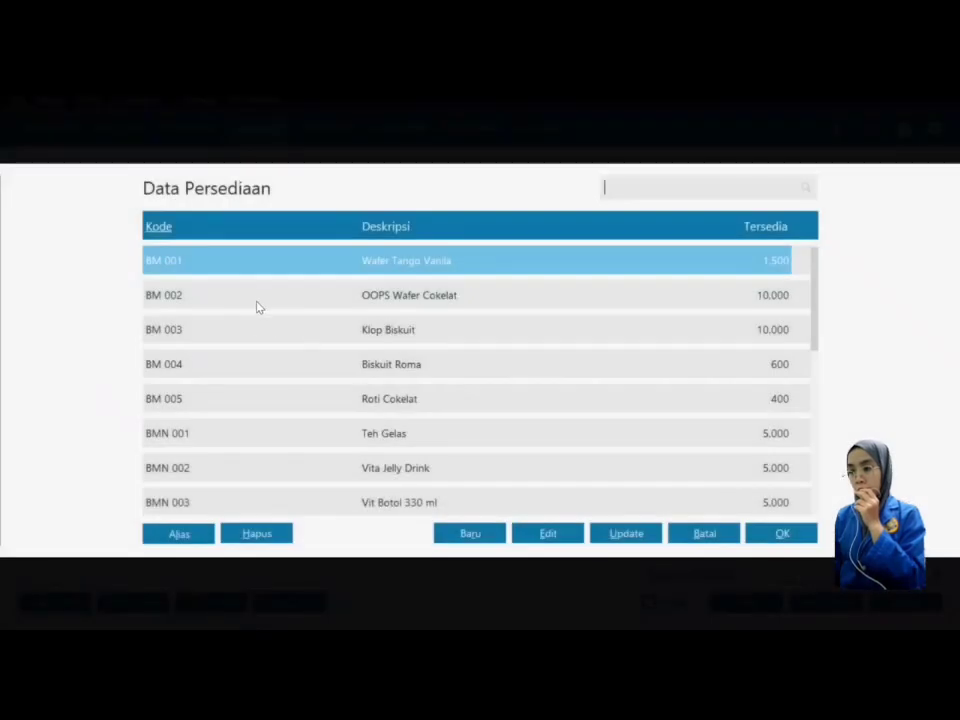
pyautogui.click(255, 298)
pyautogui.click(775, 534)
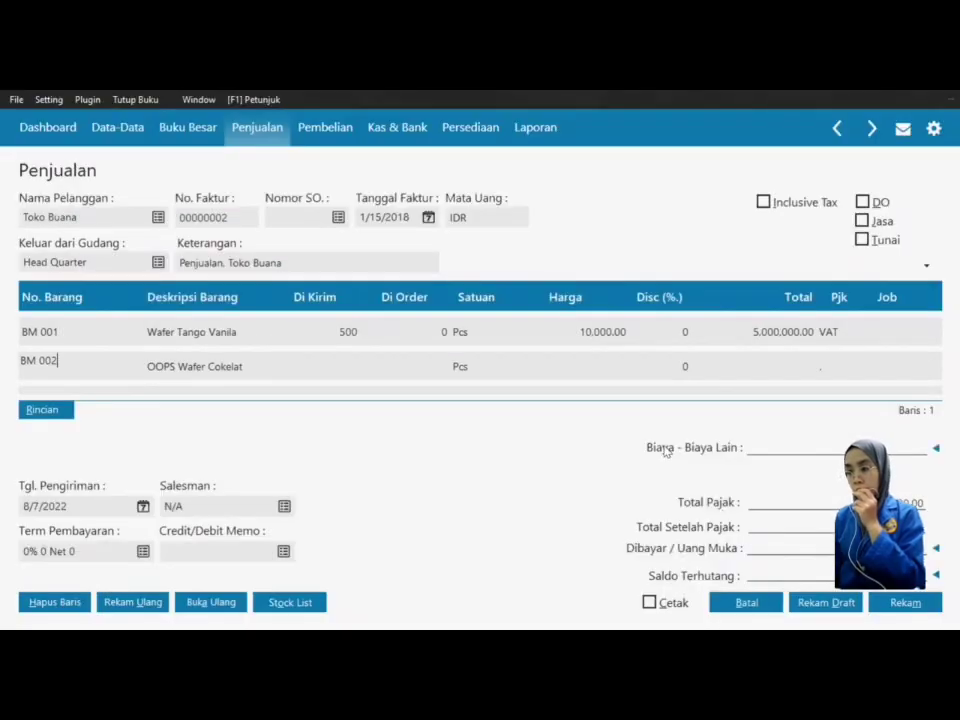
pyautogui.click(339, 366)
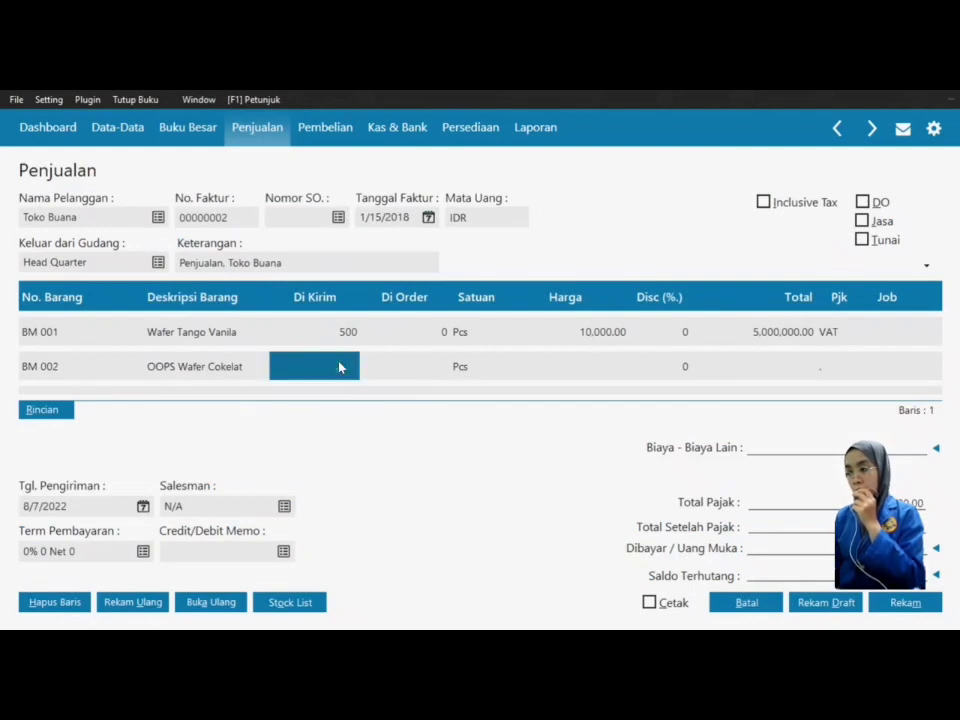
pyautogui.write('50')
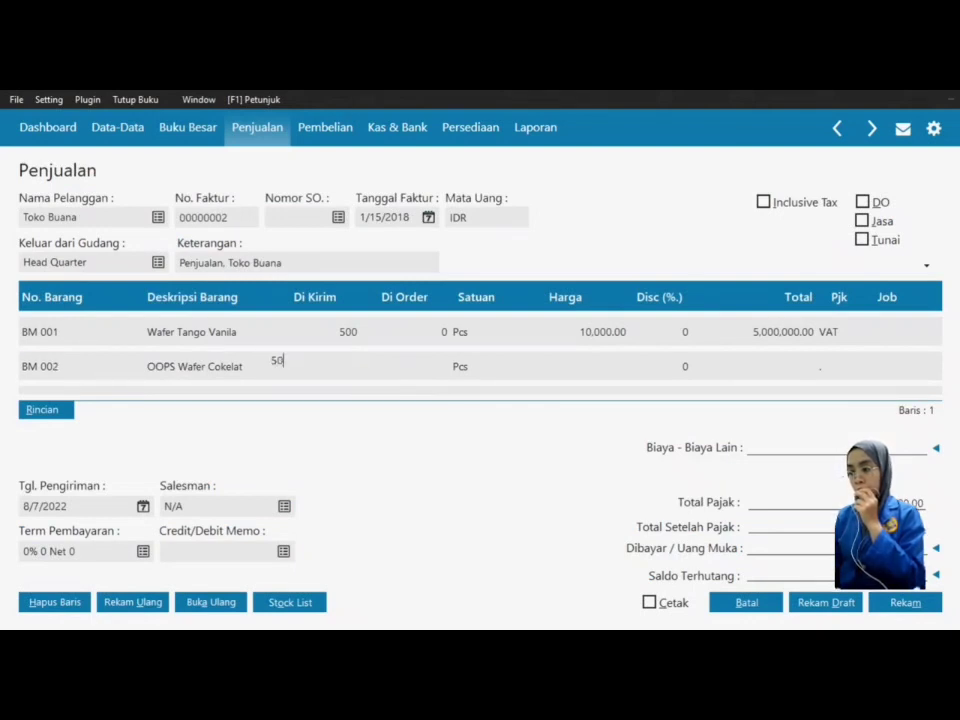
pyautogui.write('00')
pyautogui.press('Tab')
pyautogui.press('Tab')
pyautogui.press('Tab')
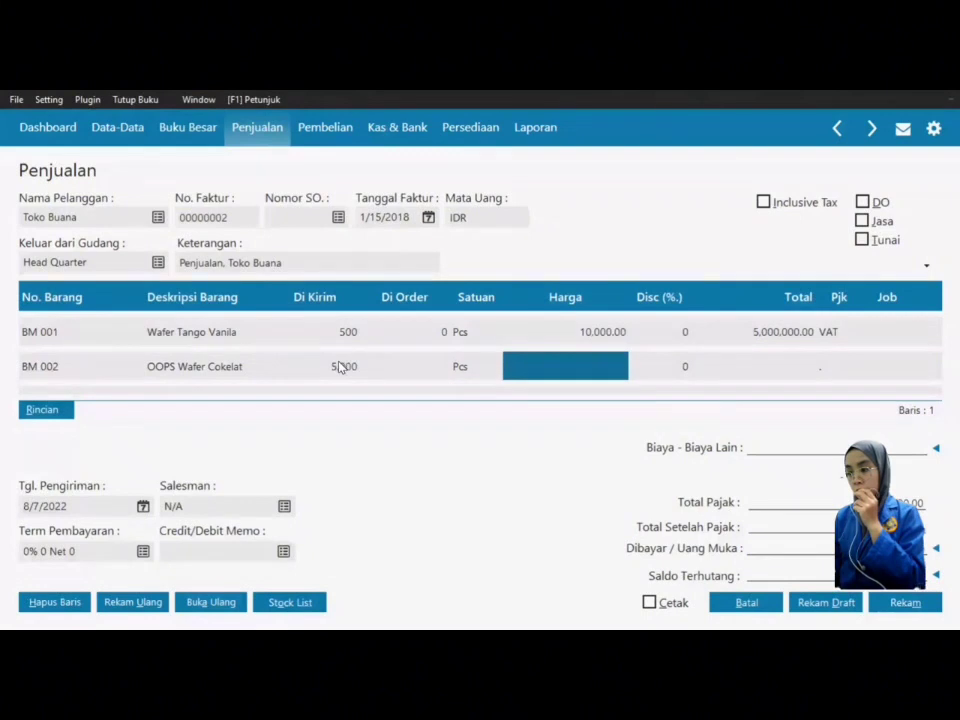
pyautogui.click(588, 376)
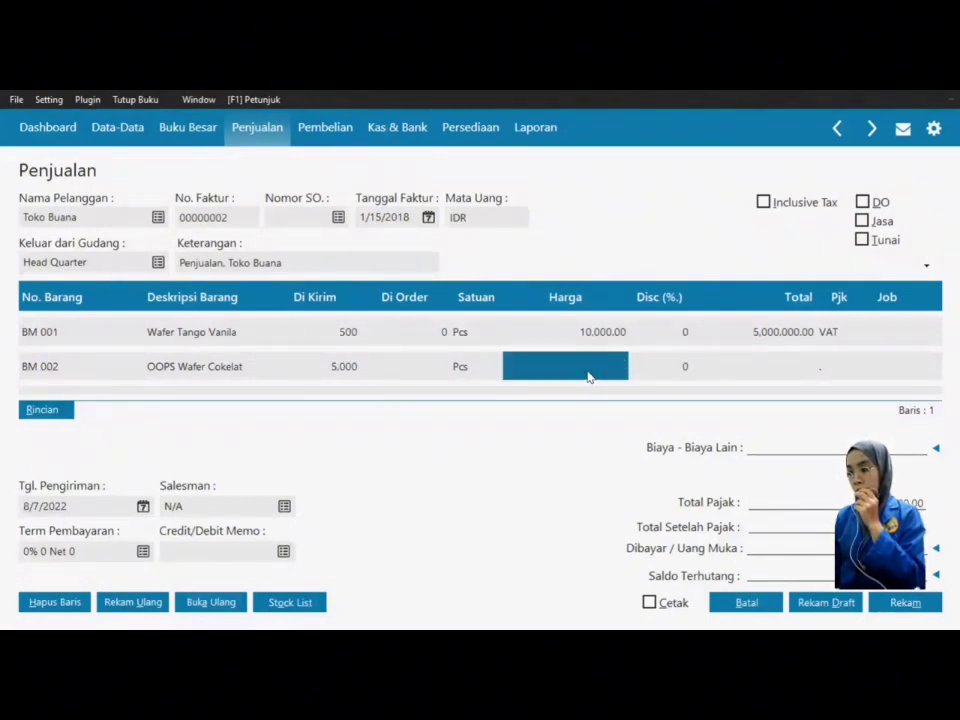
pyautogui.write('750')
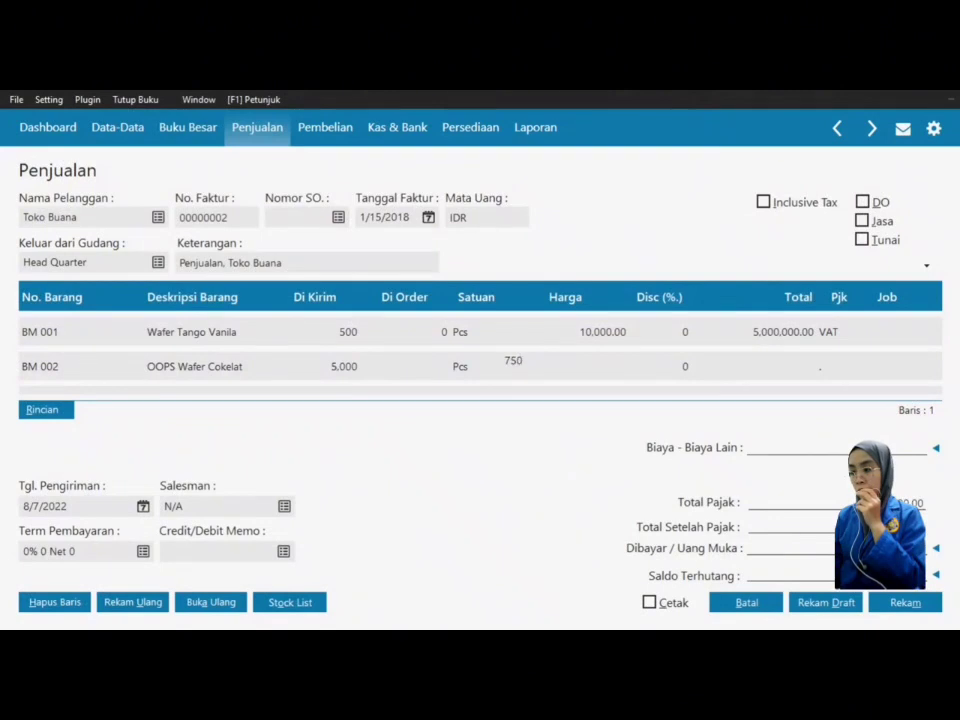
pyautogui.press('Tab')
pyautogui.press('Tab')
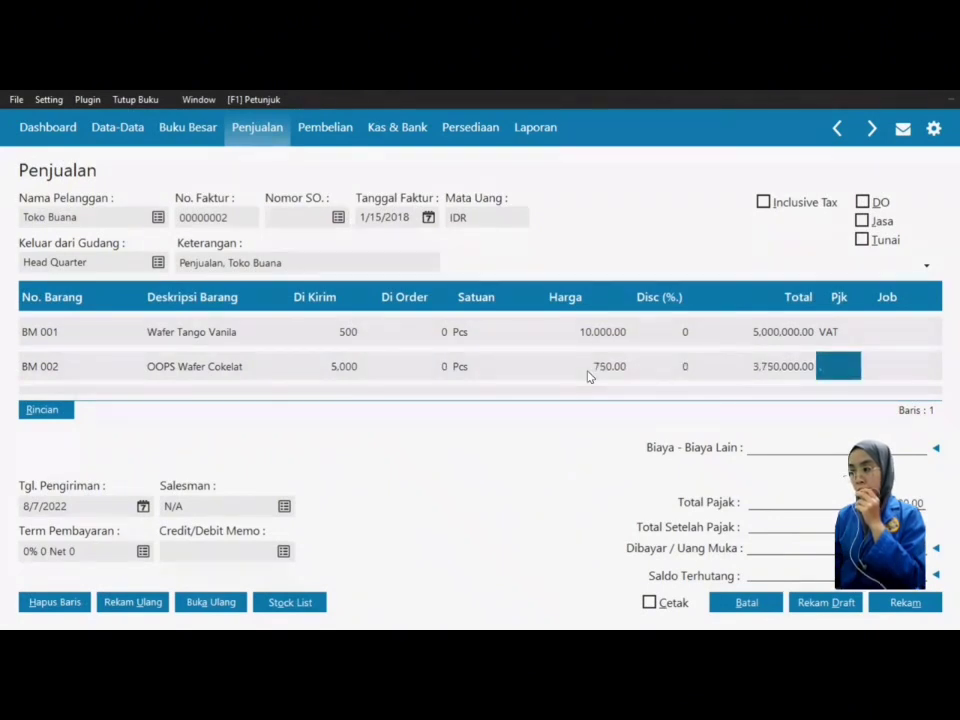
pyautogui.click(851, 375)
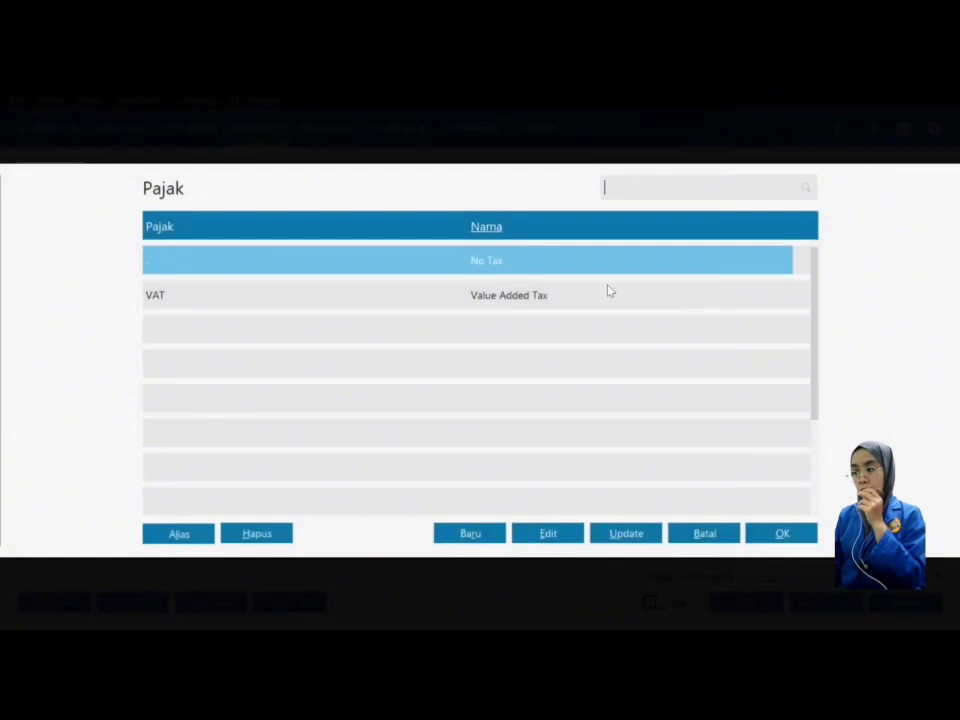
pyautogui.click(546, 300)
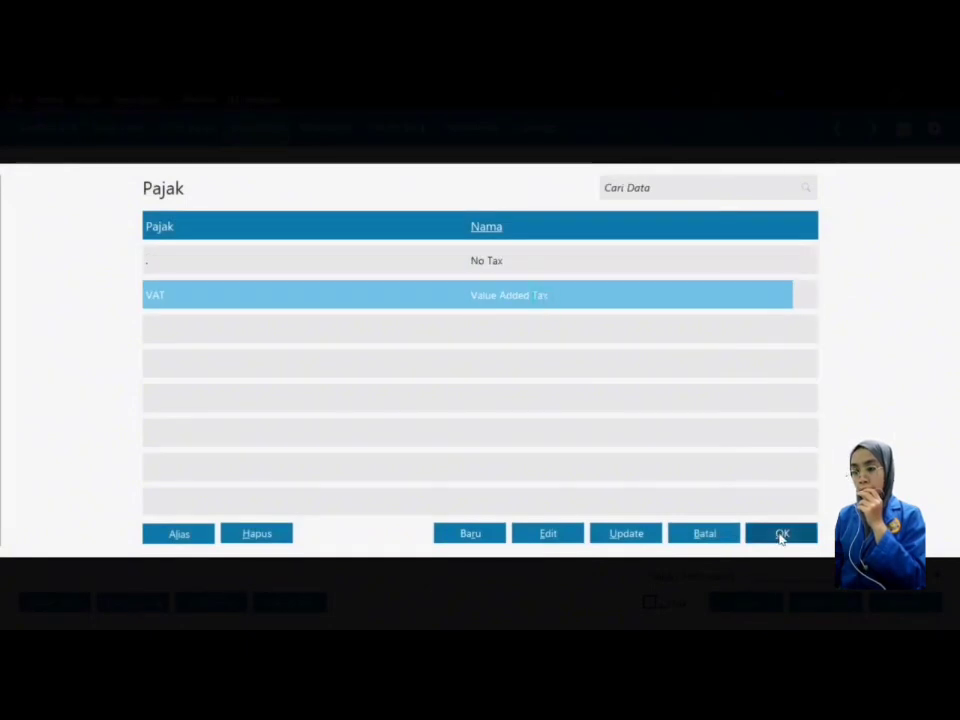
pyautogui.click(782, 535)
pyautogui.press('Tab')
pyautogui.press('Tab')
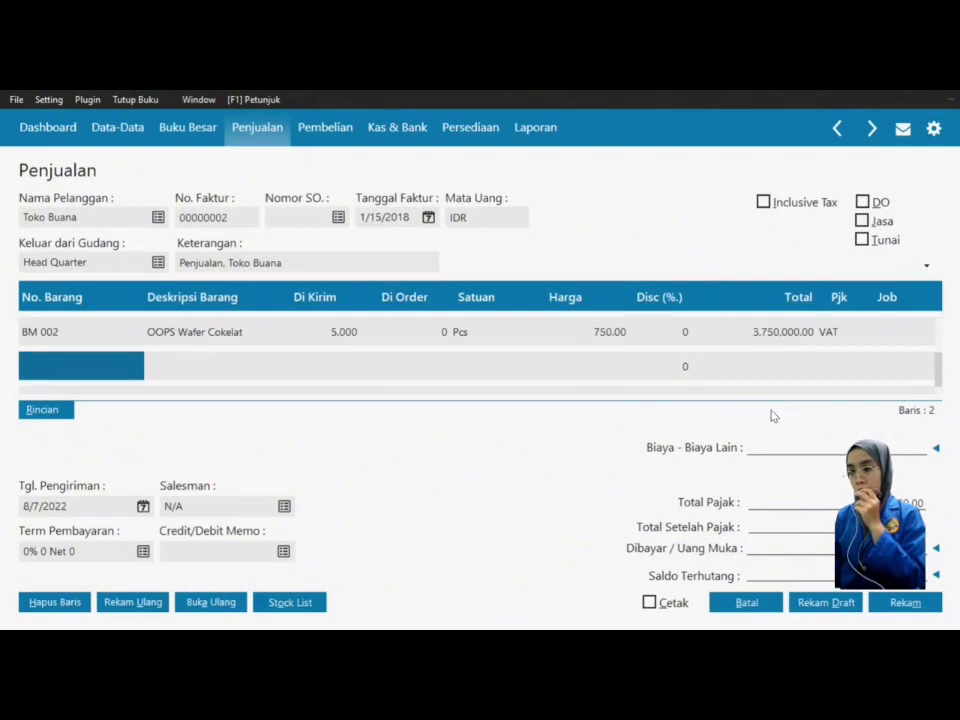
# Step: Add Vit Botol 330 ml line: 1,000 Pcs at 2,750 with VAT
pyautogui.doubleClick(115, 381)
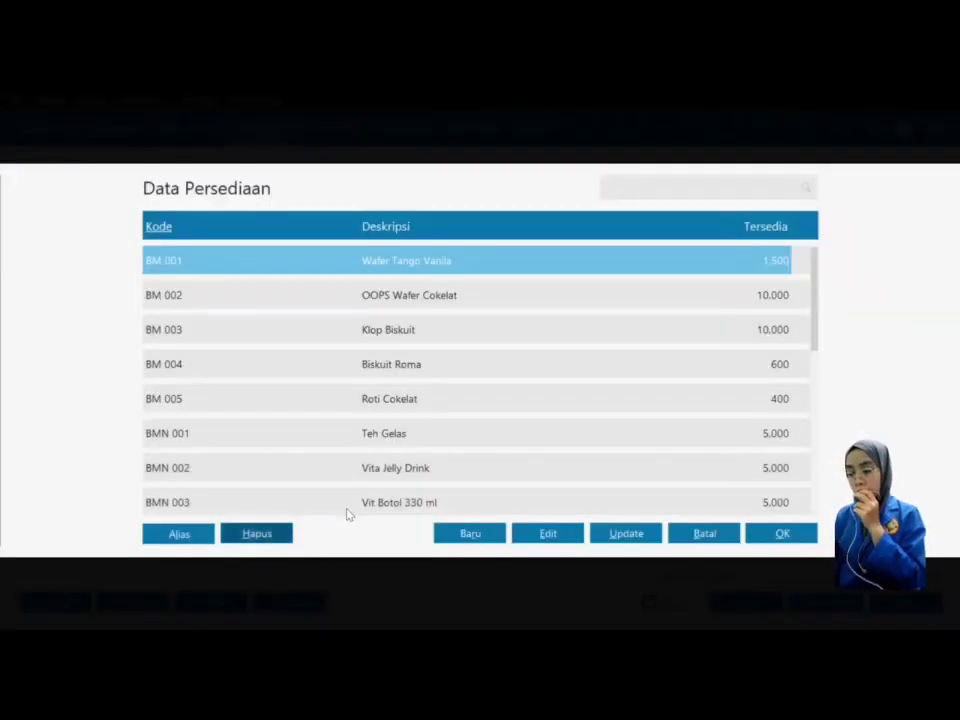
pyautogui.click(380, 508)
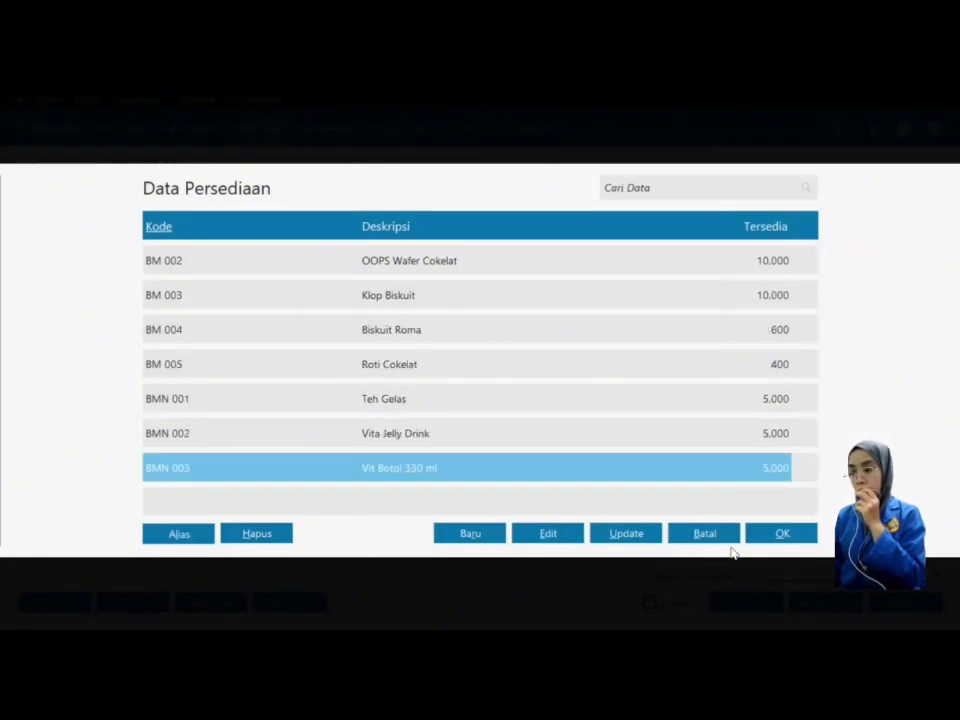
pyautogui.click(782, 540)
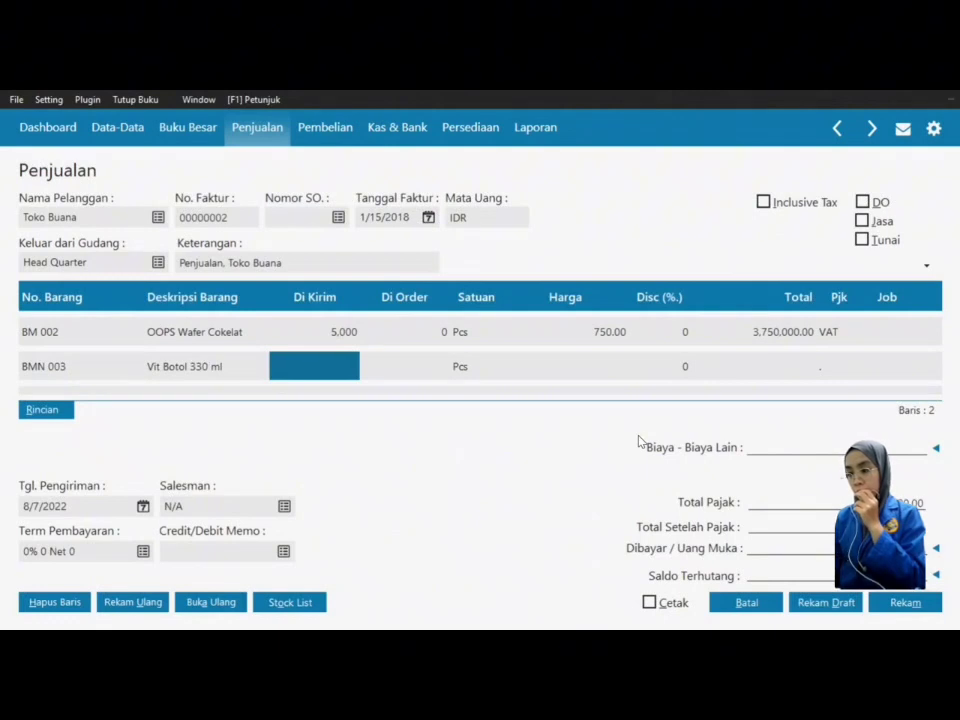
pyautogui.write('1.00')
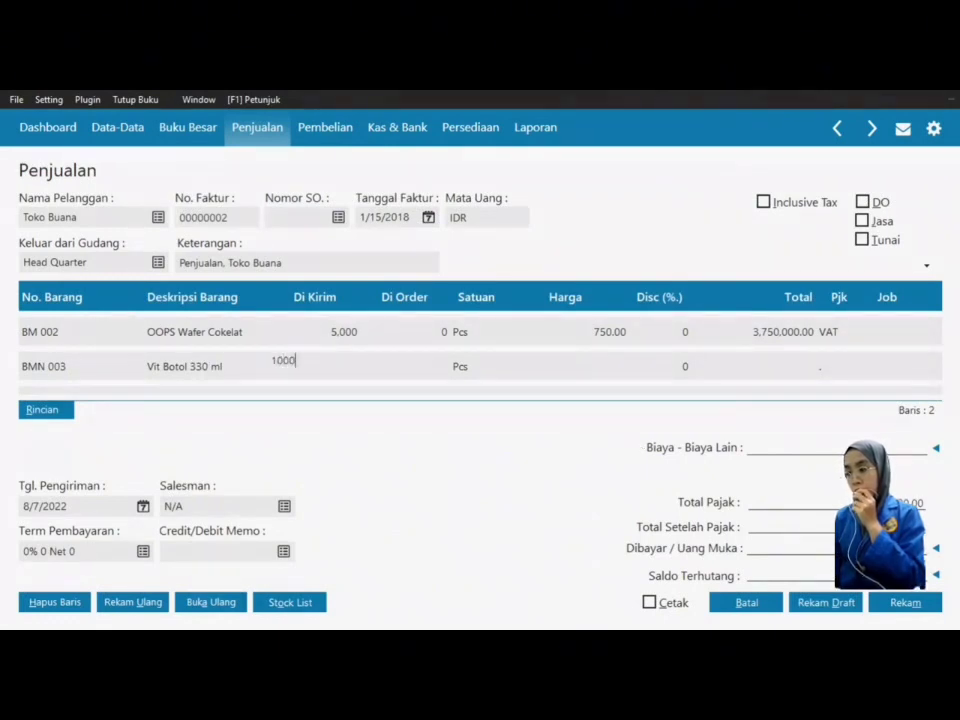
pyautogui.write('0')
pyautogui.press('Return')
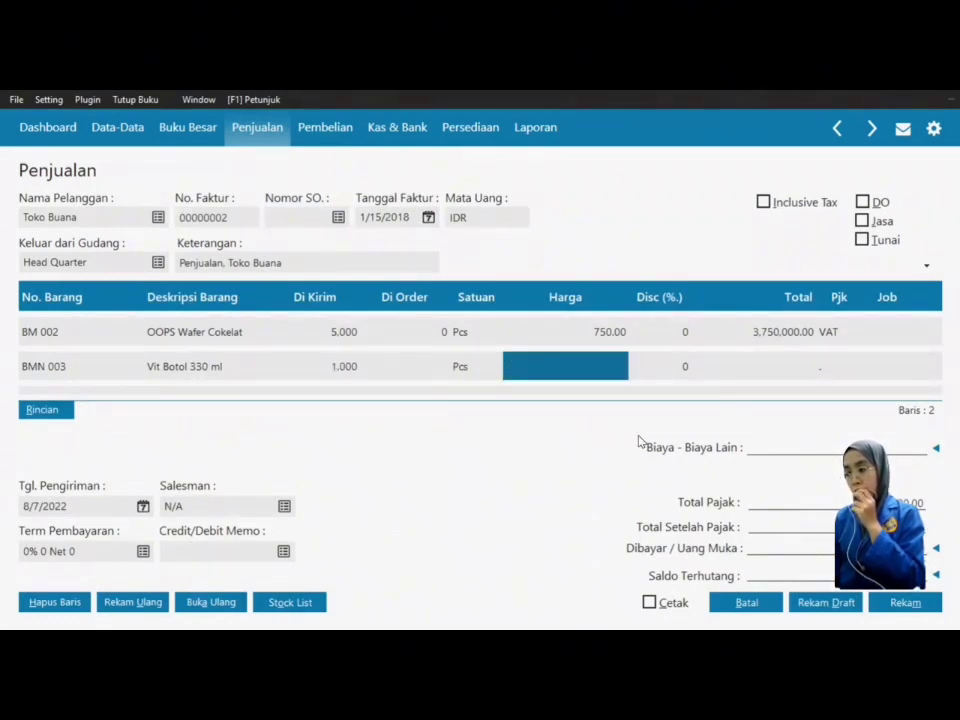
pyautogui.write('2,750.00')
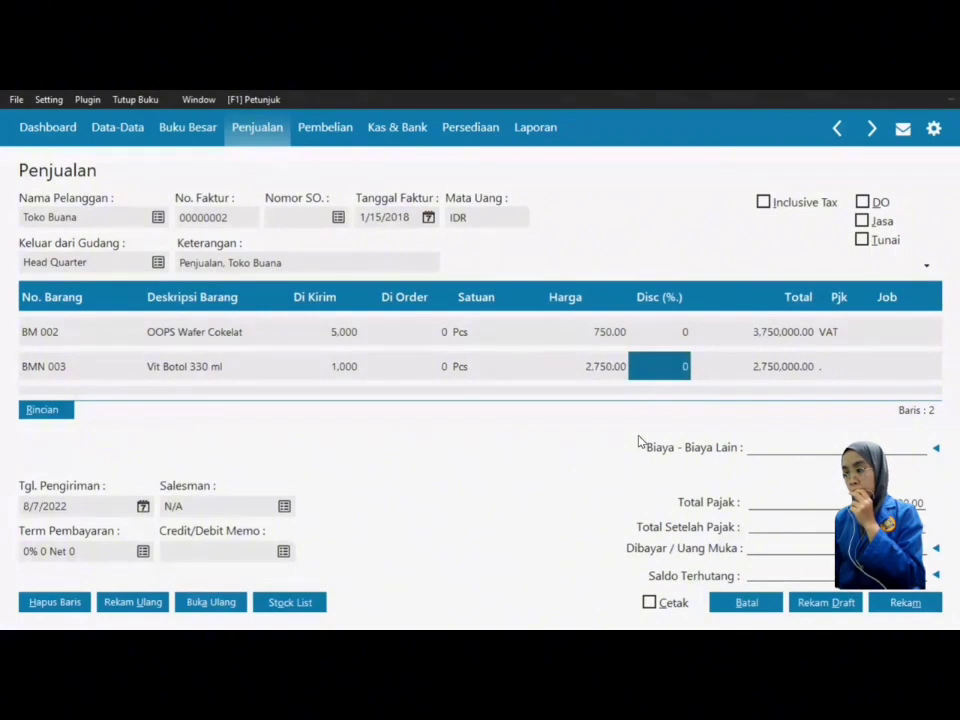
pyautogui.press('Tab')
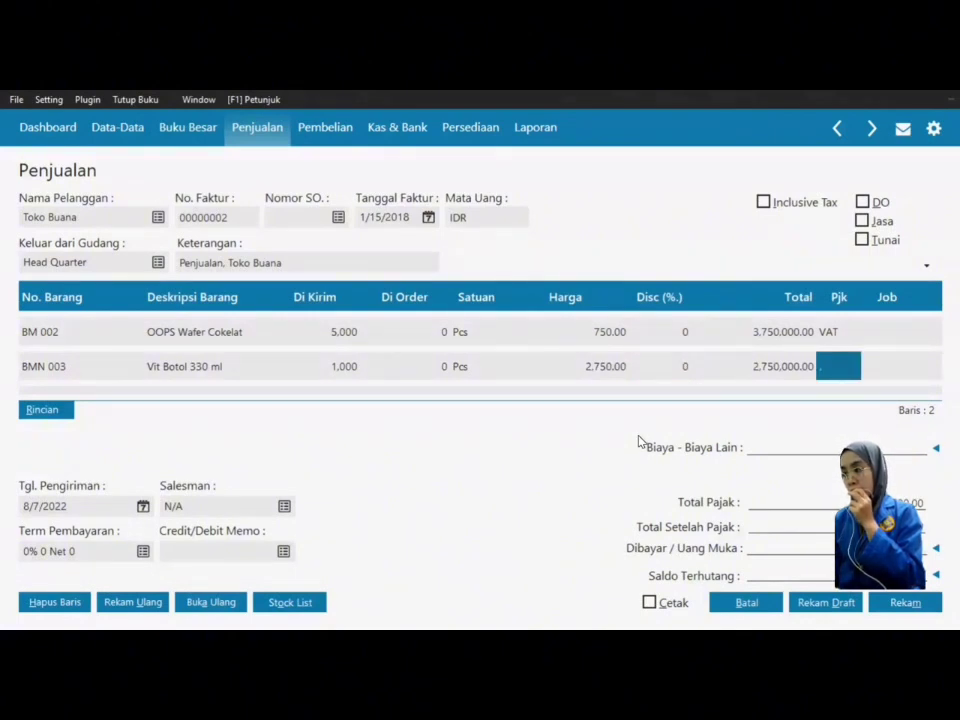
pyautogui.click(840, 364)
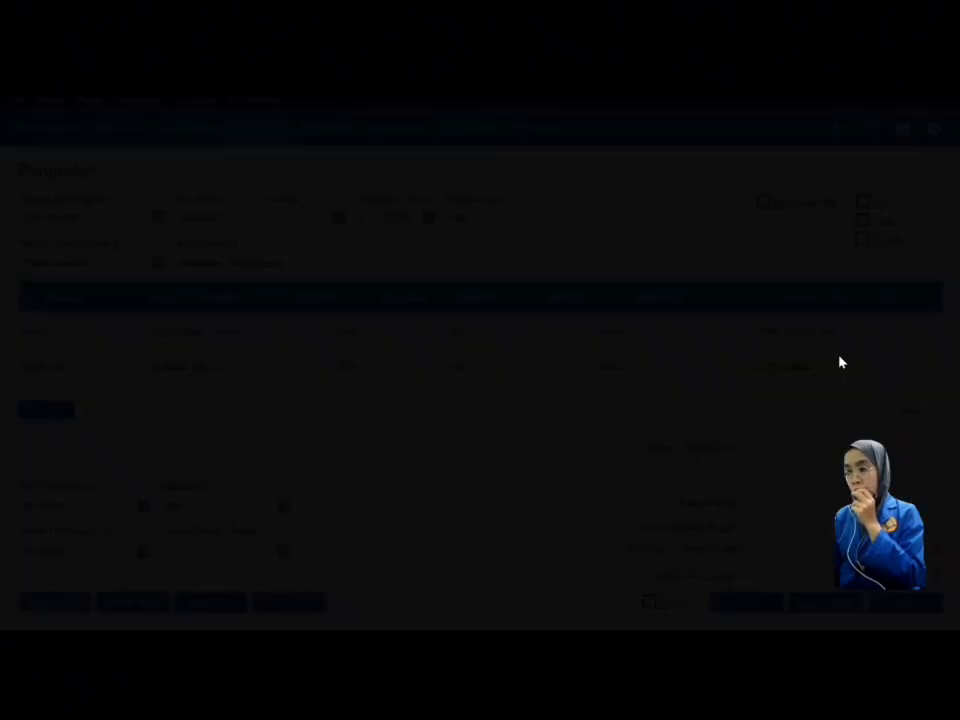
pyautogui.click(491, 293)
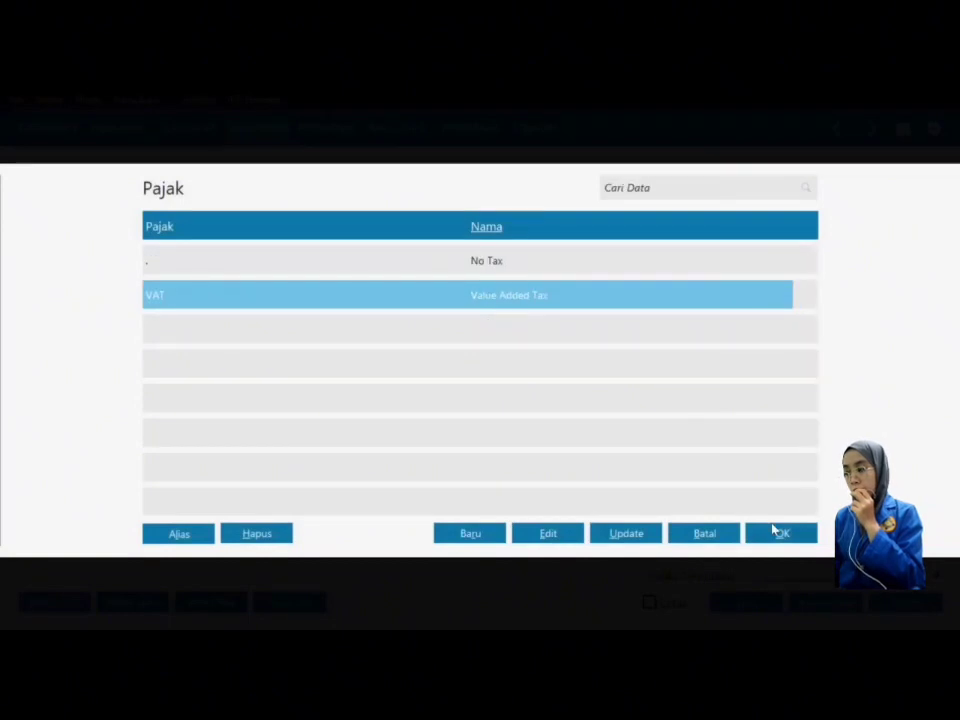
pyautogui.click(773, 530)
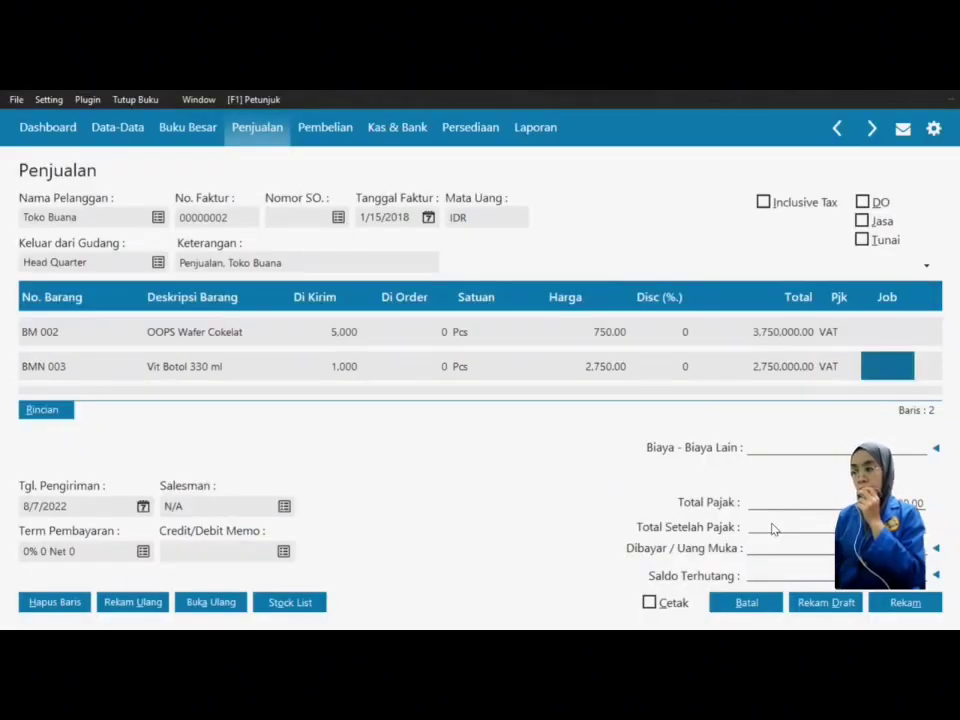
pyautogui.press('Tab')
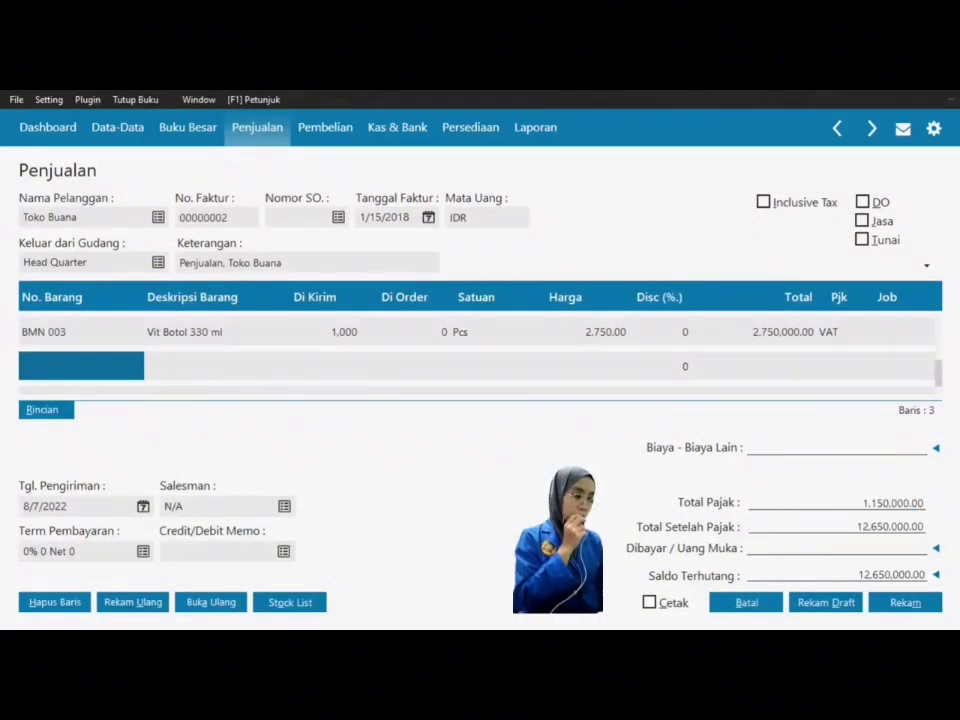
# Step: Add 350,000 other charges and apply down payment SA000001 of 3,000,000, leaving 10,000,000.00 owed
pyautogui.press('Up')
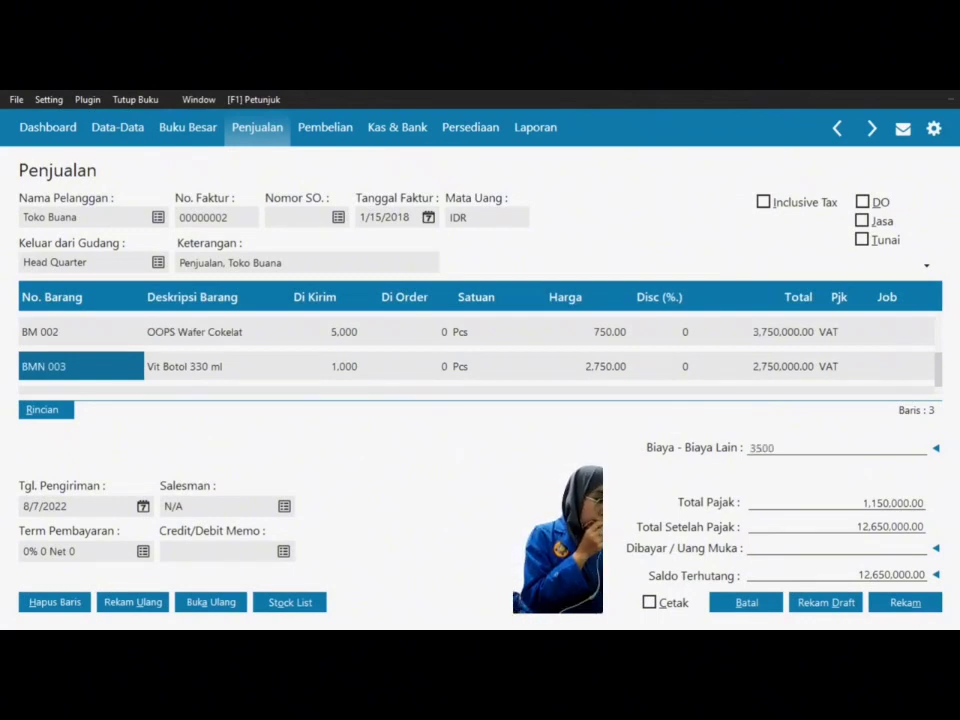
pyautogui.press('Return')
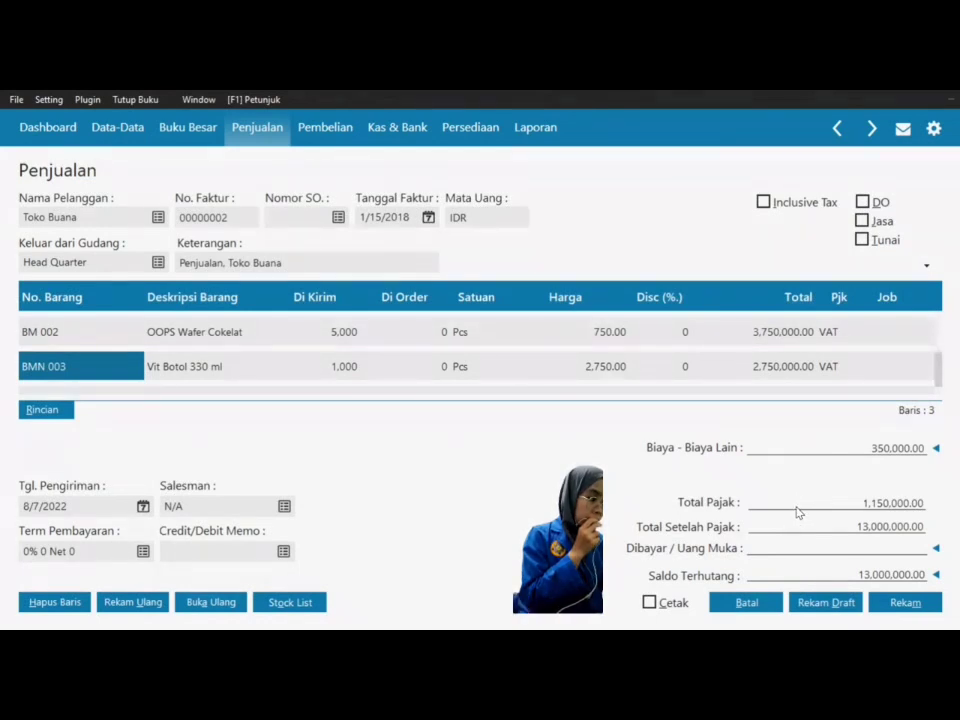
pyautogui.click(825, 551)
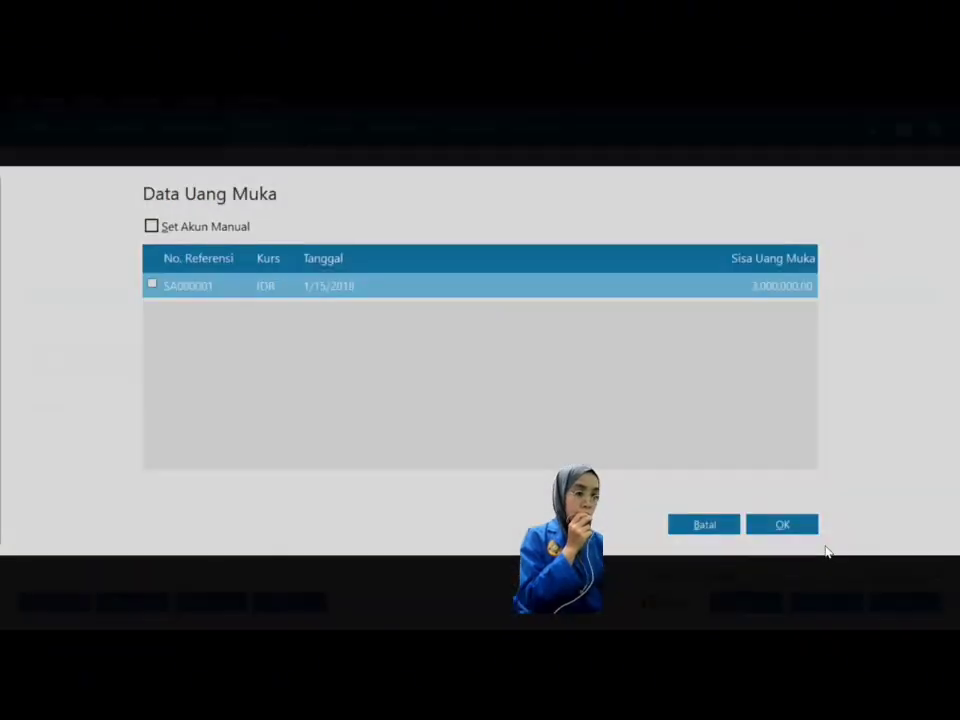
pyautogui.click(152, 287)
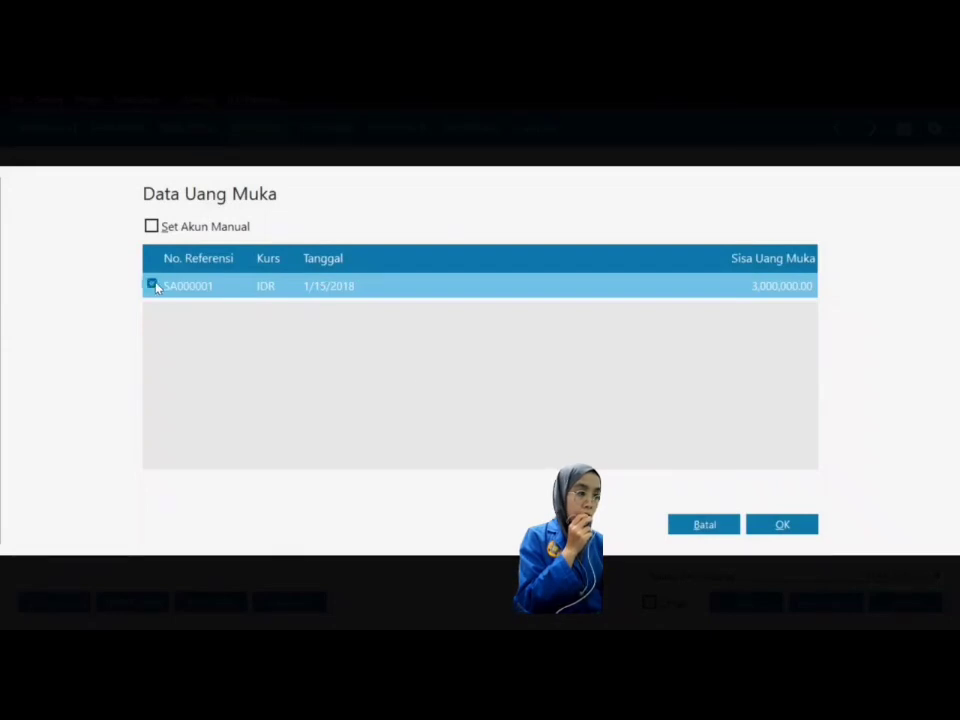
pyautogui.click(783, 525)
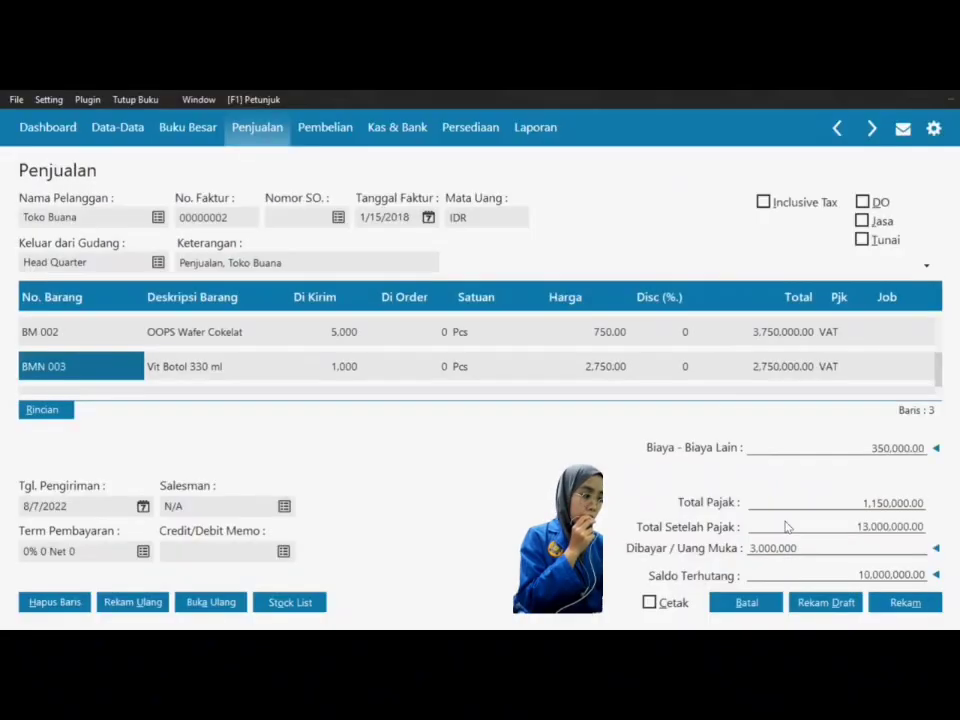
pyautogui.press('Tab')
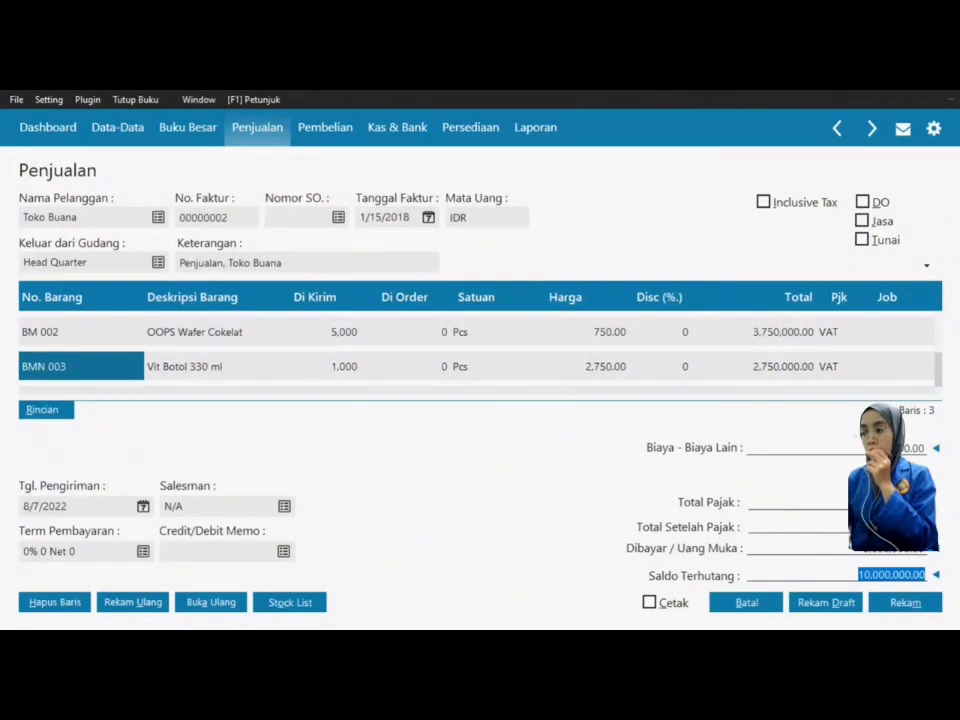
# Step: Set the invoice's delivery date to 1/15/2018
pyautogui.click(143, 507)
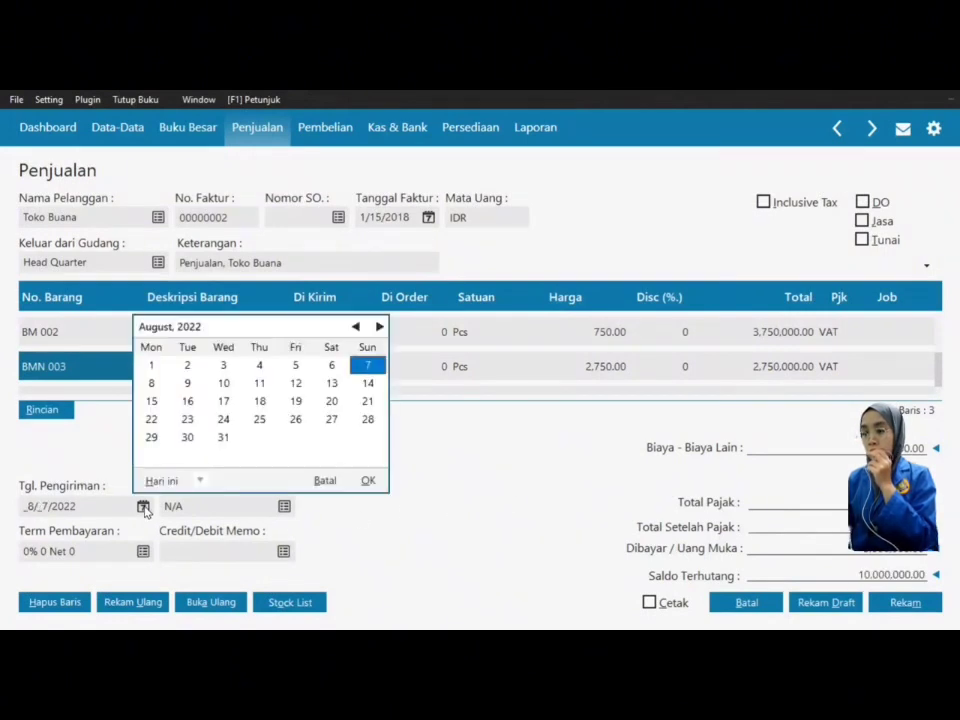
pyautogui.click(199, 480)
pyautogui.click(221, 438)
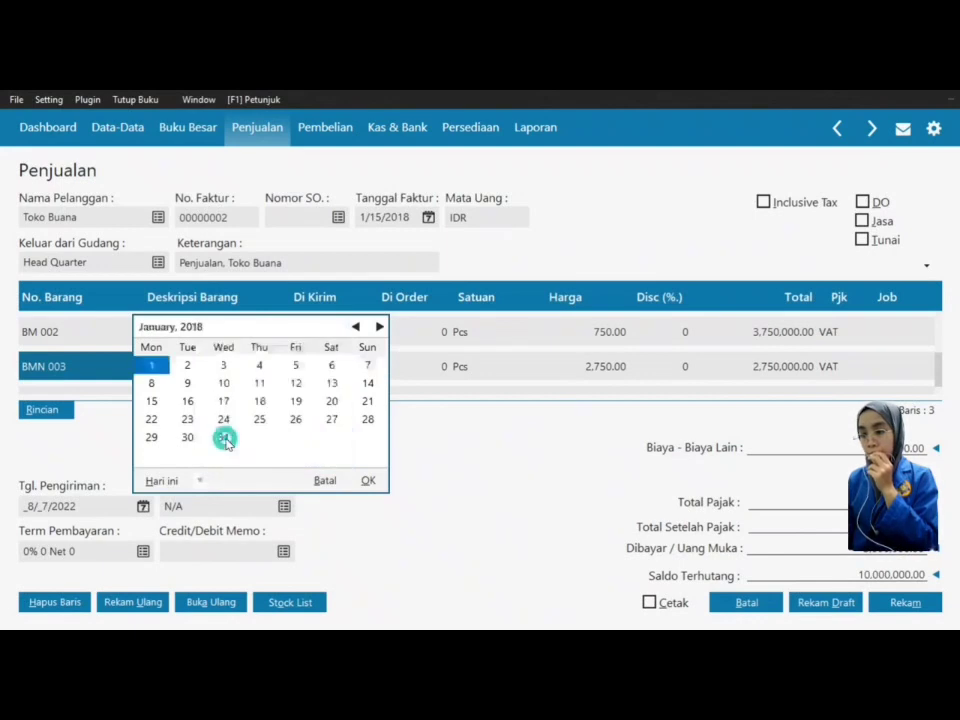
pyautogui.click(151, 401)
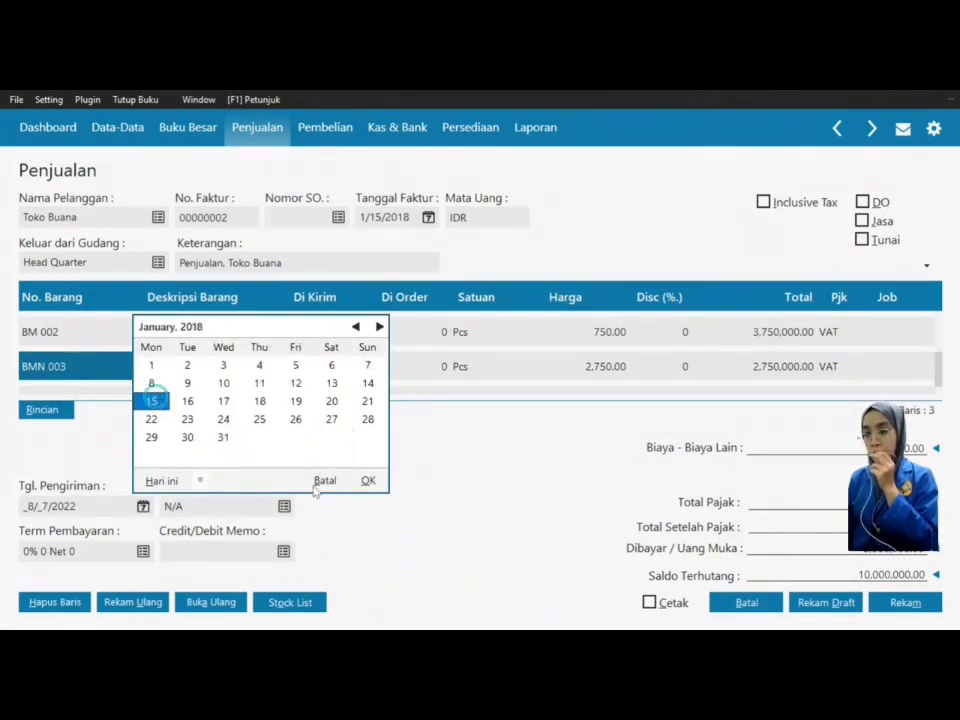
pyautogui.click(368, 480)
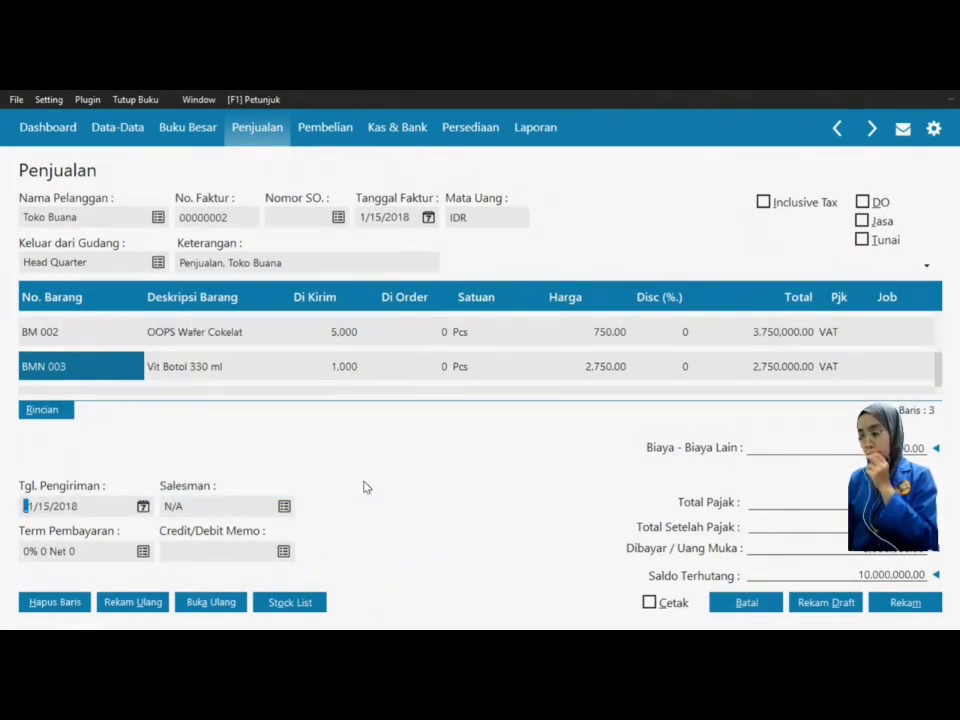
# Step: Set payment terms to 2% 10 Net 30 and record the Toko Buana sales invoice
pyautogui.click(143, 552)
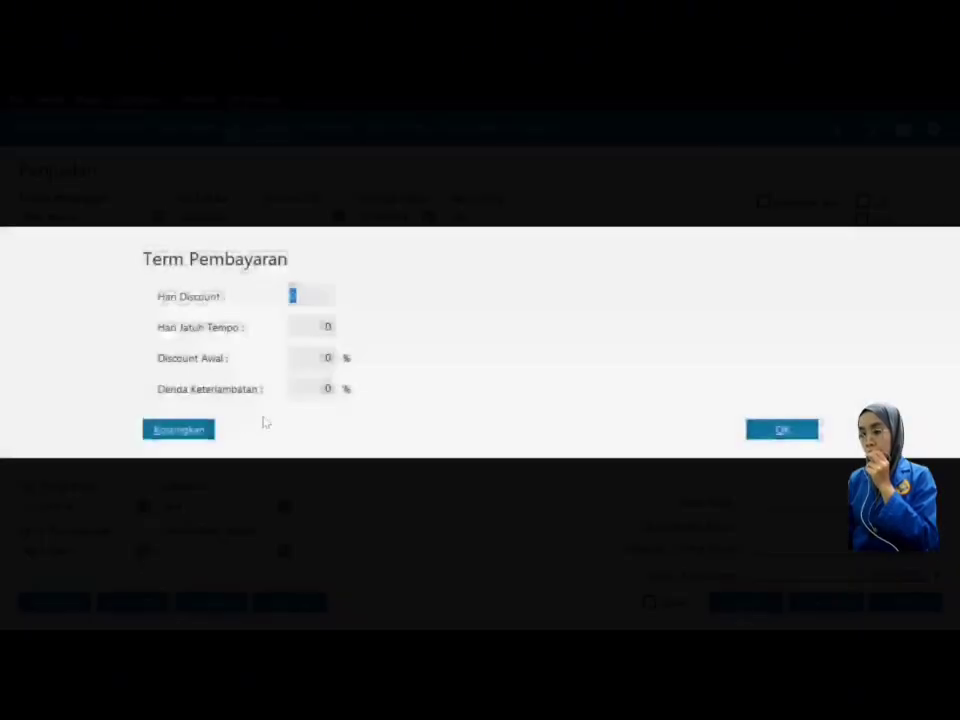
pyautogui.write('10')
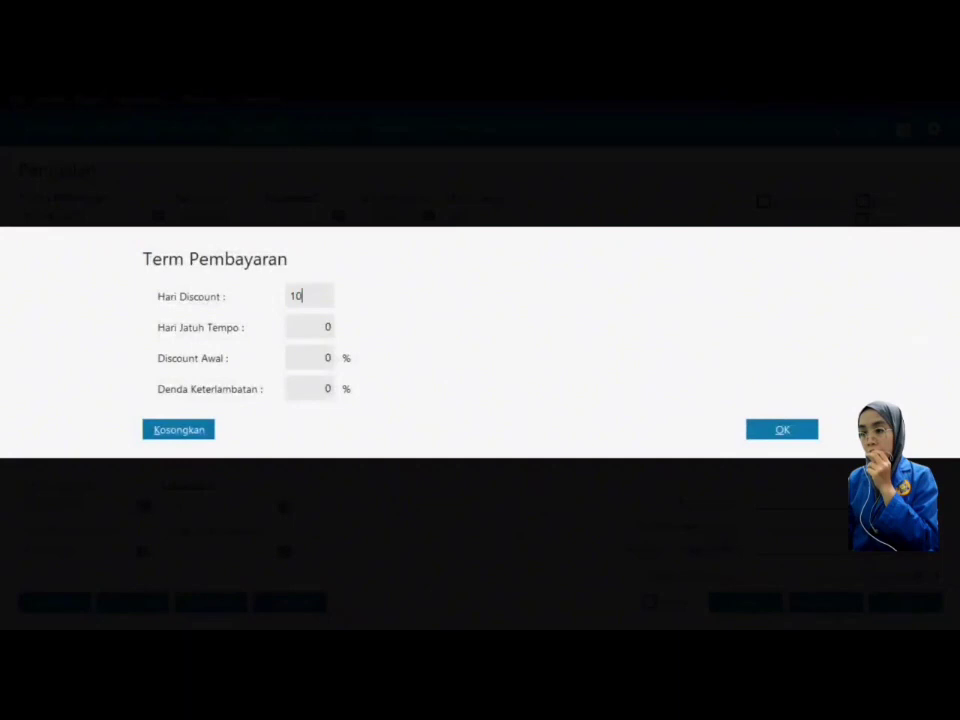
pyautogui.click(309, 326)
pyautogui.write('3')
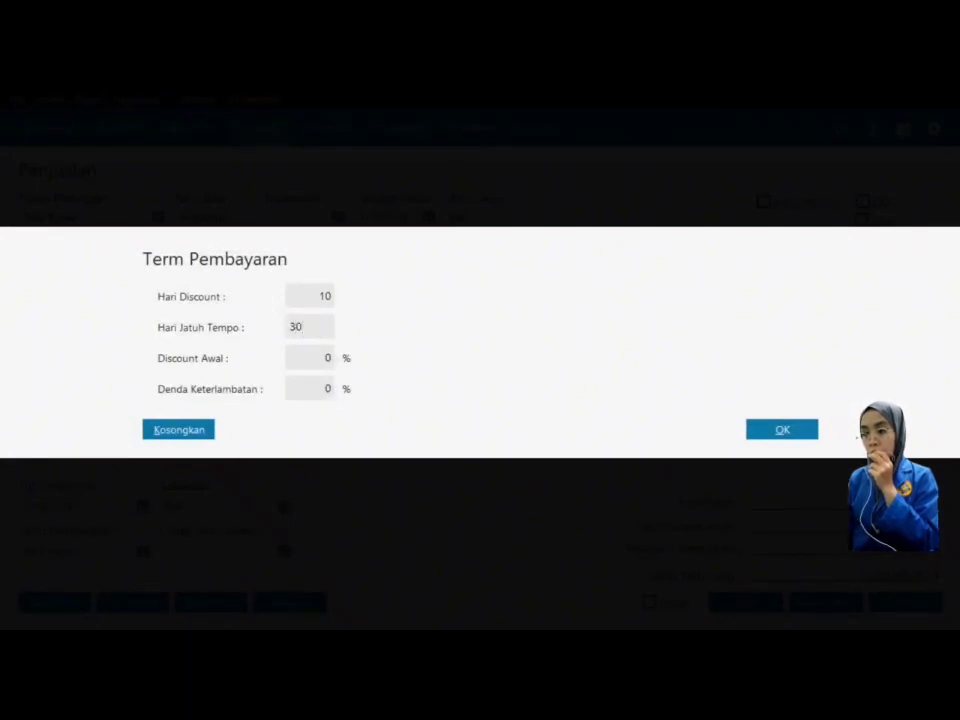
pyautogui.click(315, 359)
pyautogui.click(786, 433)
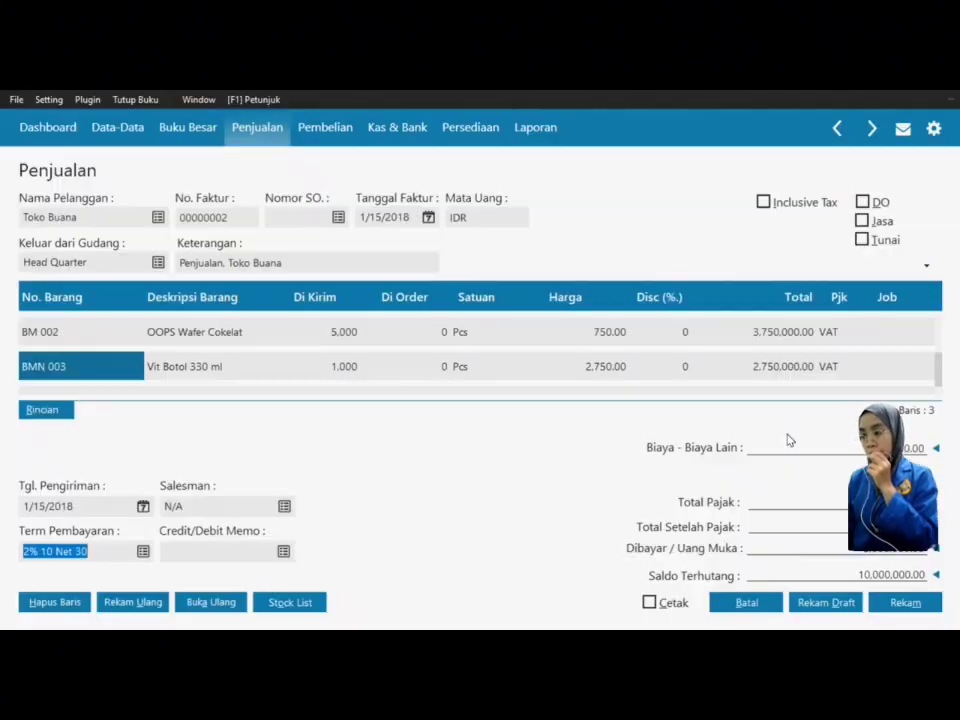
pyautogui.click(902, 604)
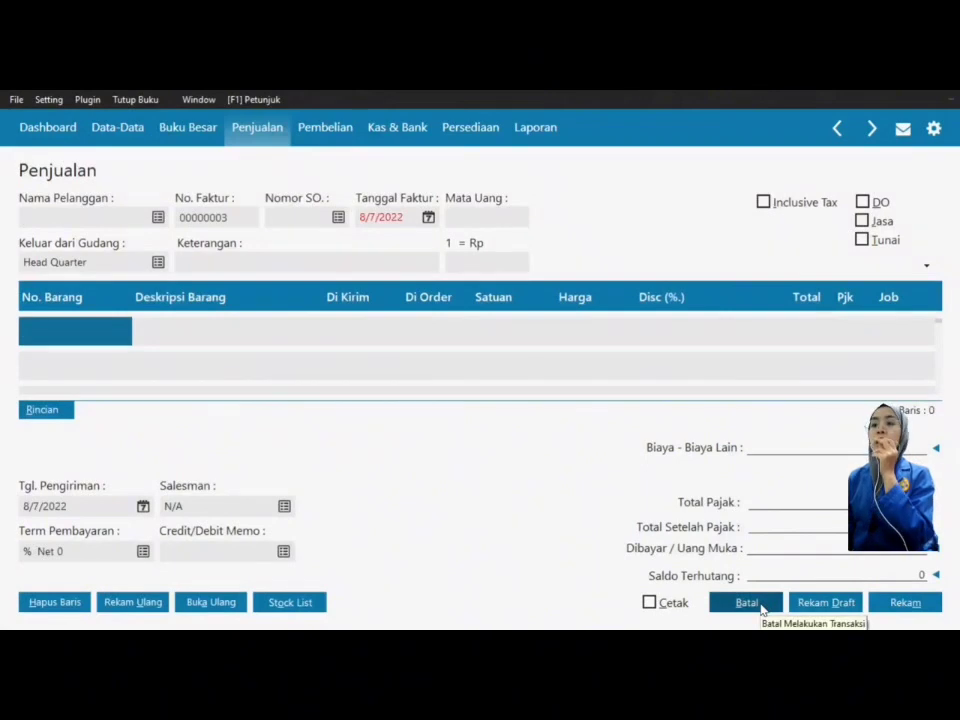
# Step: Cancel the blank invoice and start a new Kas Keluar payment from Bank, CD000005
pyautogui.click(746, 603)
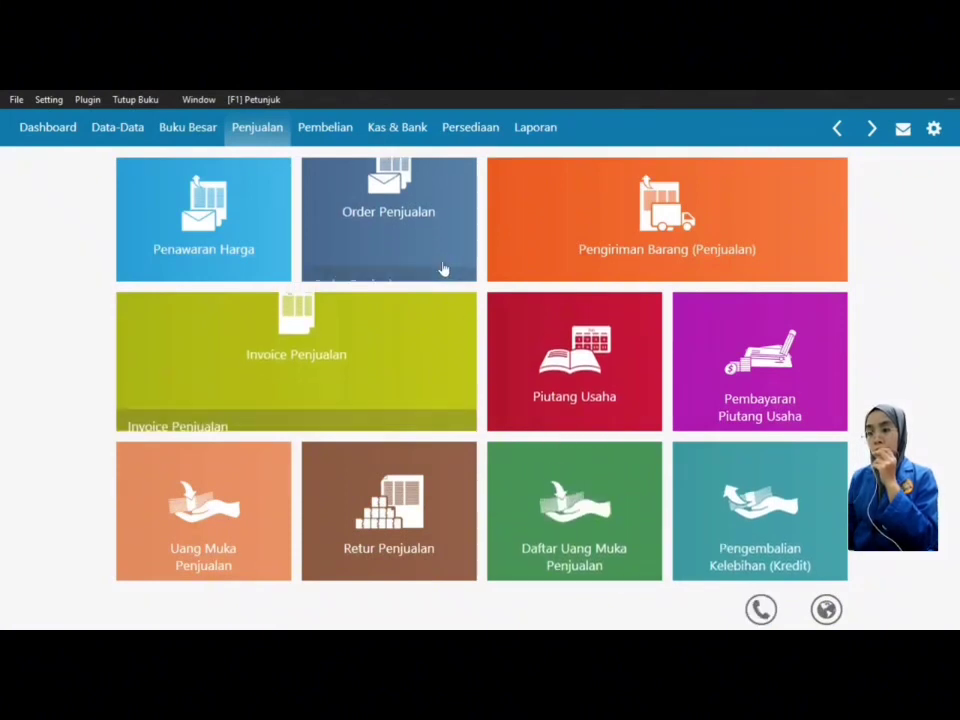
pyautogui.click(420, 127)
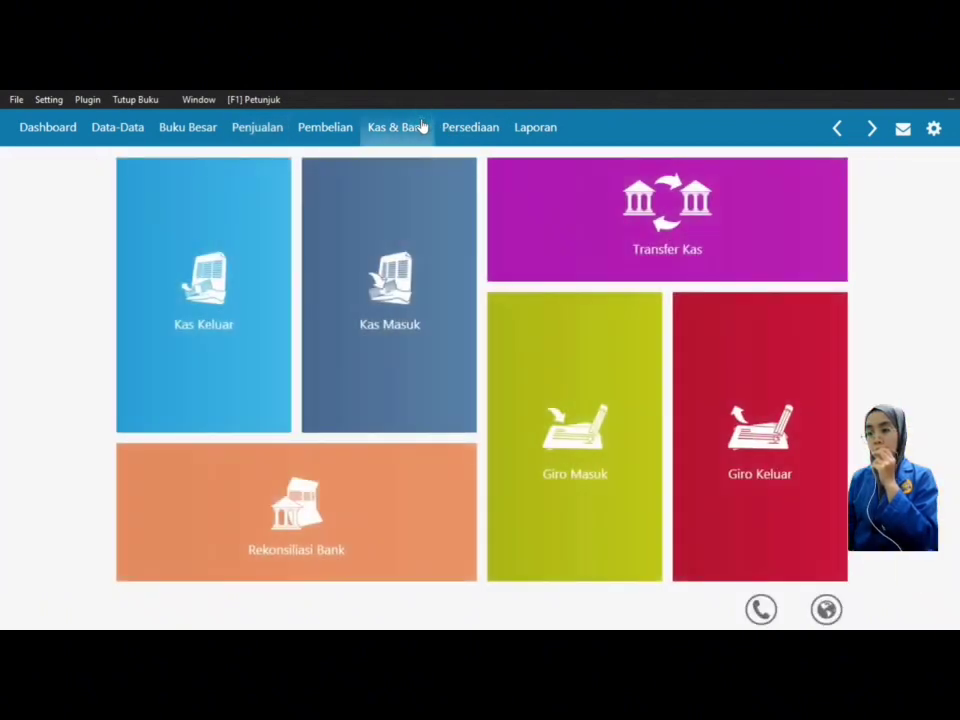
pyautogui.moveTo(204, 388)
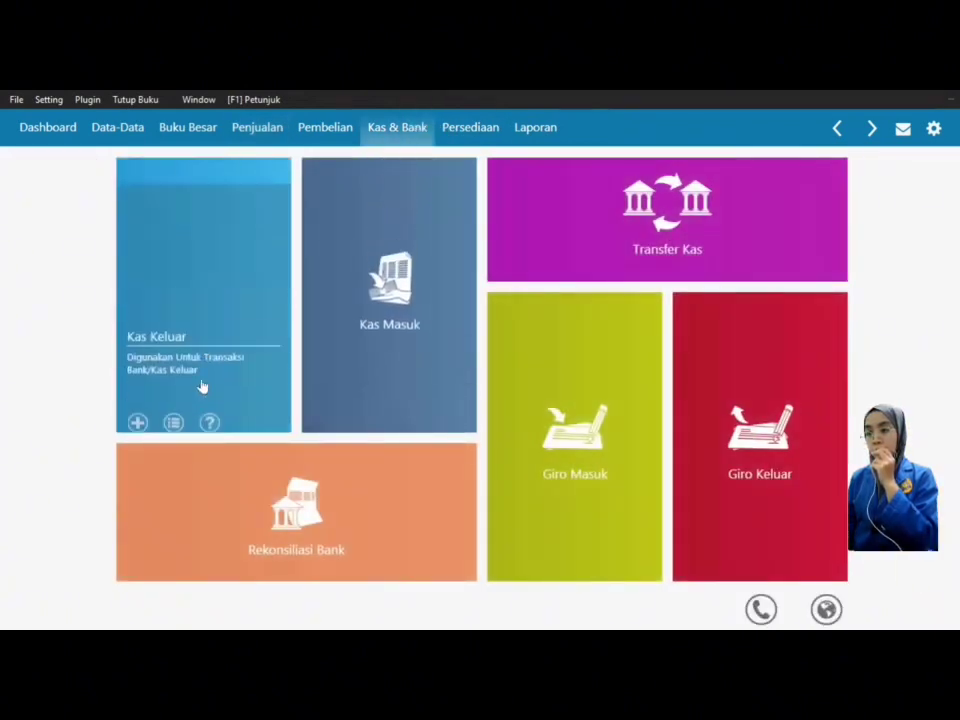
pyautogui.click(138, 404)
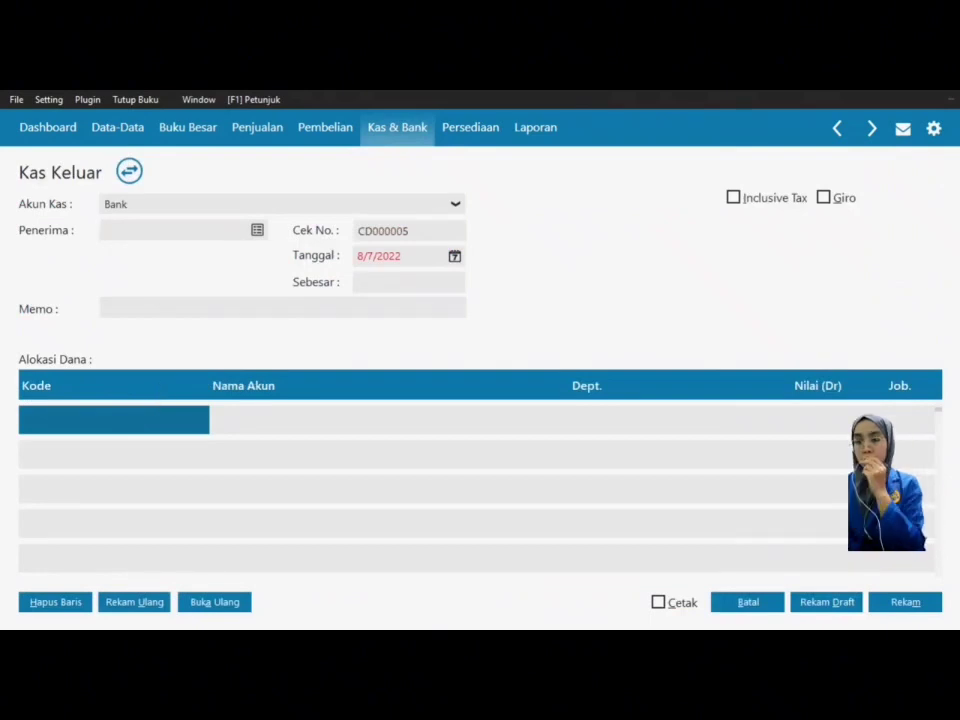
# Step: Create a new Employee name record, EMPL-1, from the payee list
pyautogui.click(258, 232)
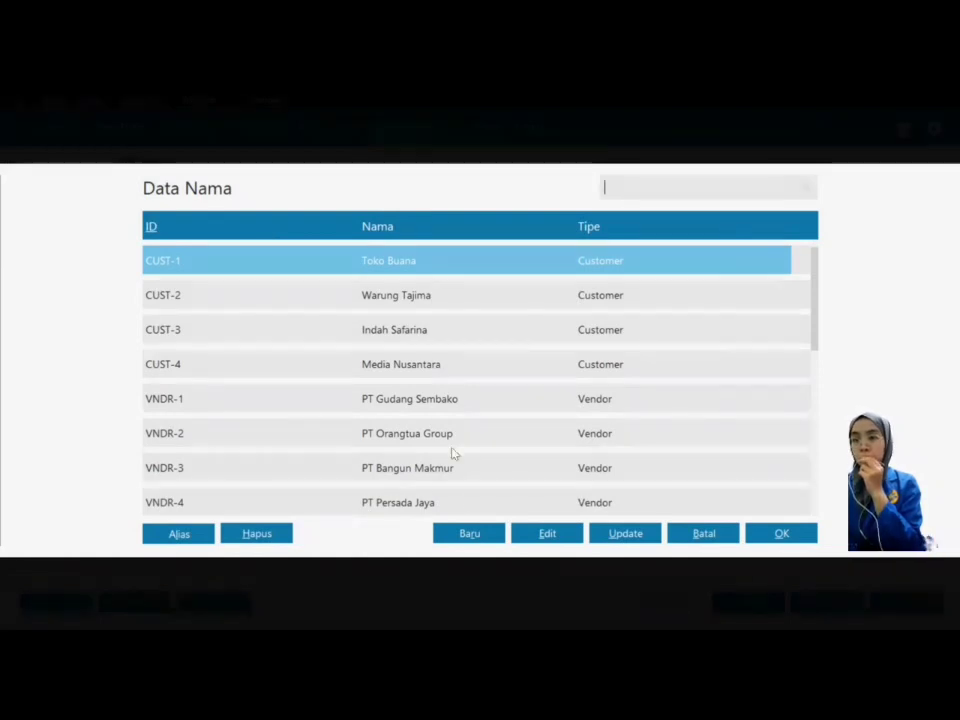
pyautogui.click(467, 535)
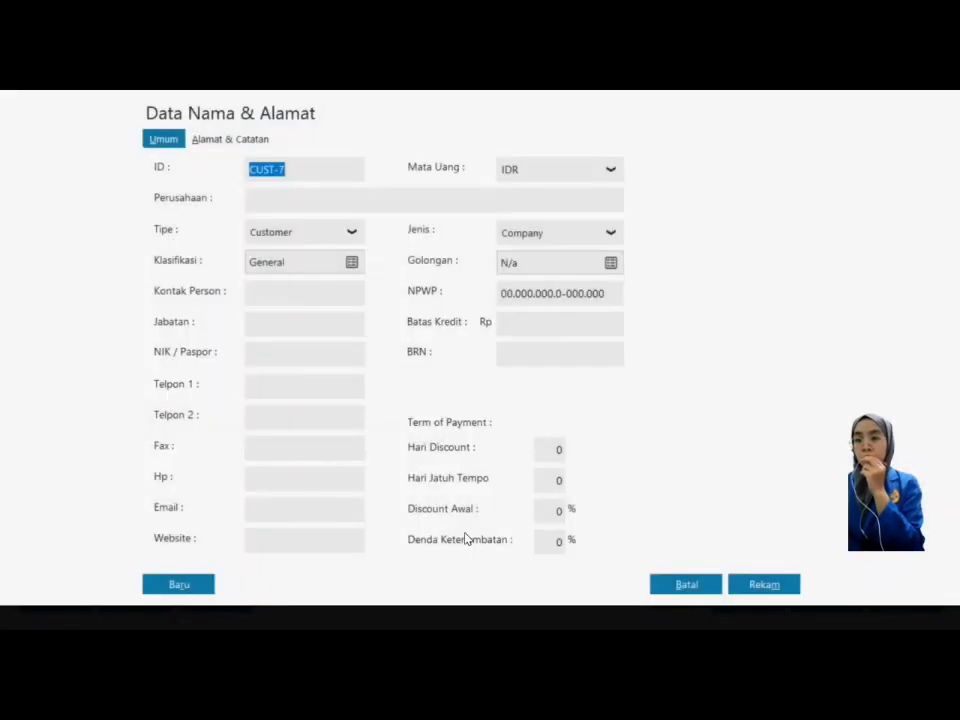
pyautogui.click(352, 231)
pyautogui.click(290, 303)
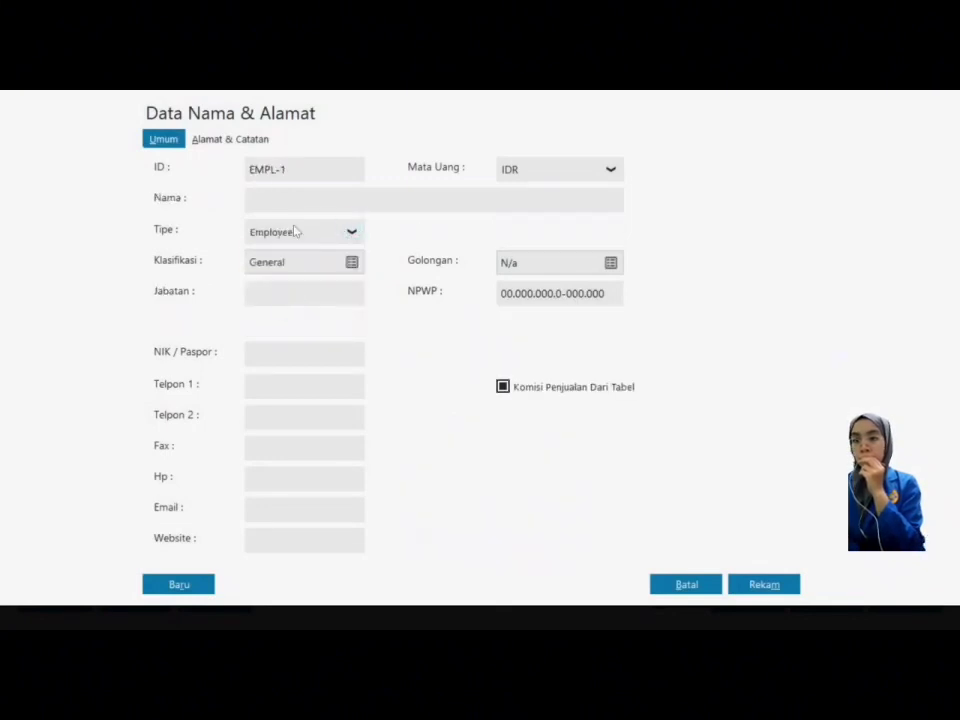
pyautogui.click(306, 197)
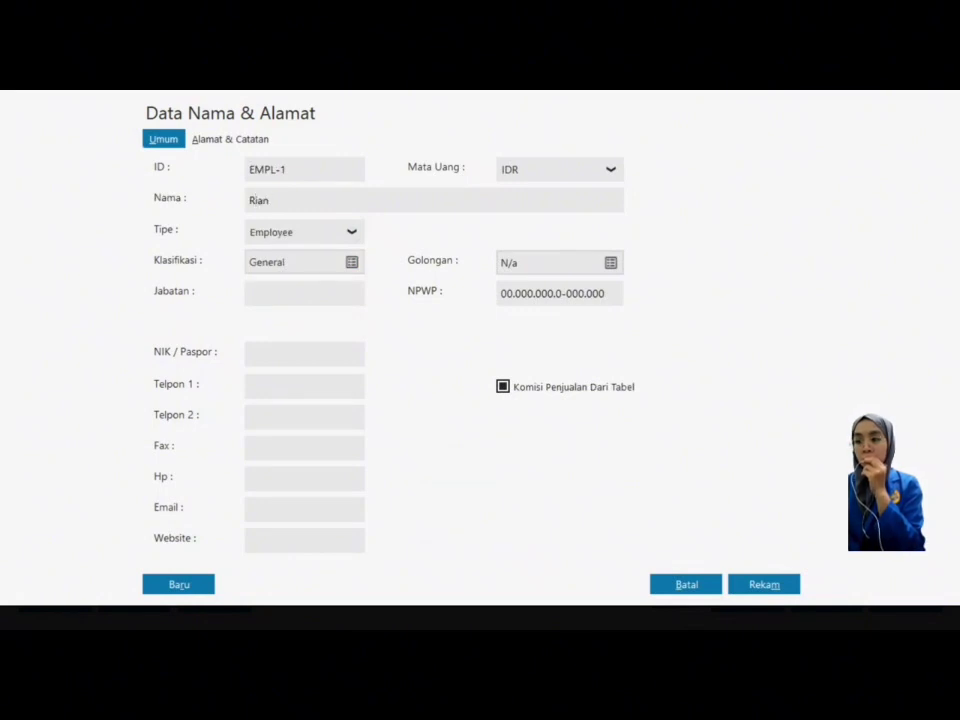
pyautogui.click(775, 586)
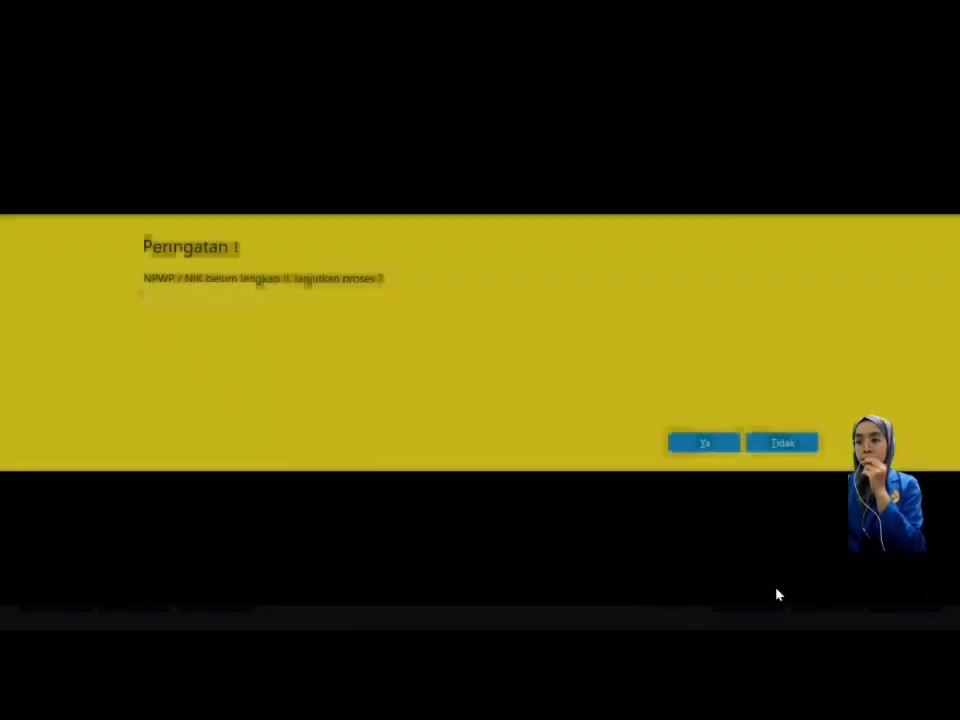
# Step: Accept the missing tax-number warning and choose EMPL-1 as the Penerima
pyautogui.click(714, 443)
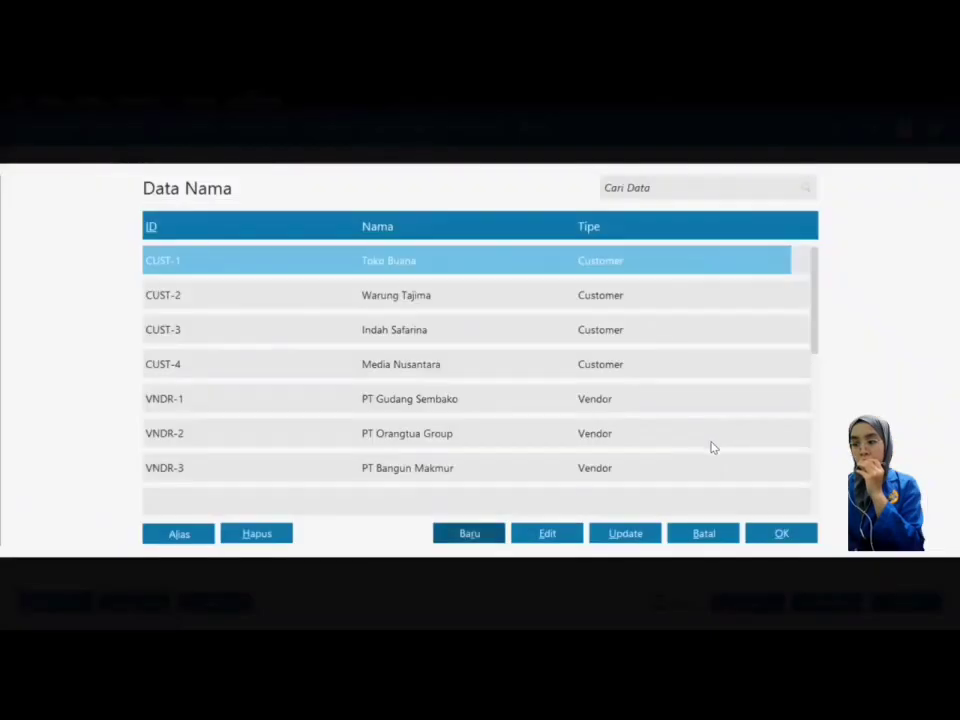
pyautogui.press('Down')
pyautogui.press('Down')
pyautogui.press('Down')
pyautogui.press('Down')
pyautogui.press('Down')
pyautogui.press('Down')
pyautogui.press('Down')
pyautogui.press('Down')
pyautogui.press('Down')
pyautogui.press('Down')
pyautogui.press('Down')
pyautogui.press('Down')
pyautogui.press('Down')
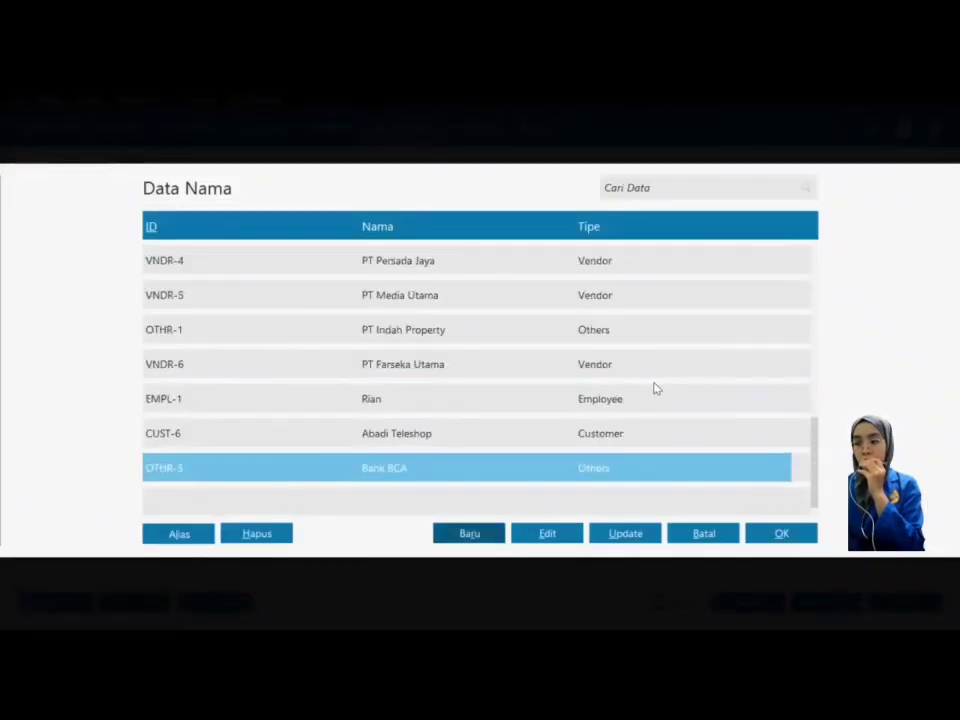
pyautogui.click(617, 400)
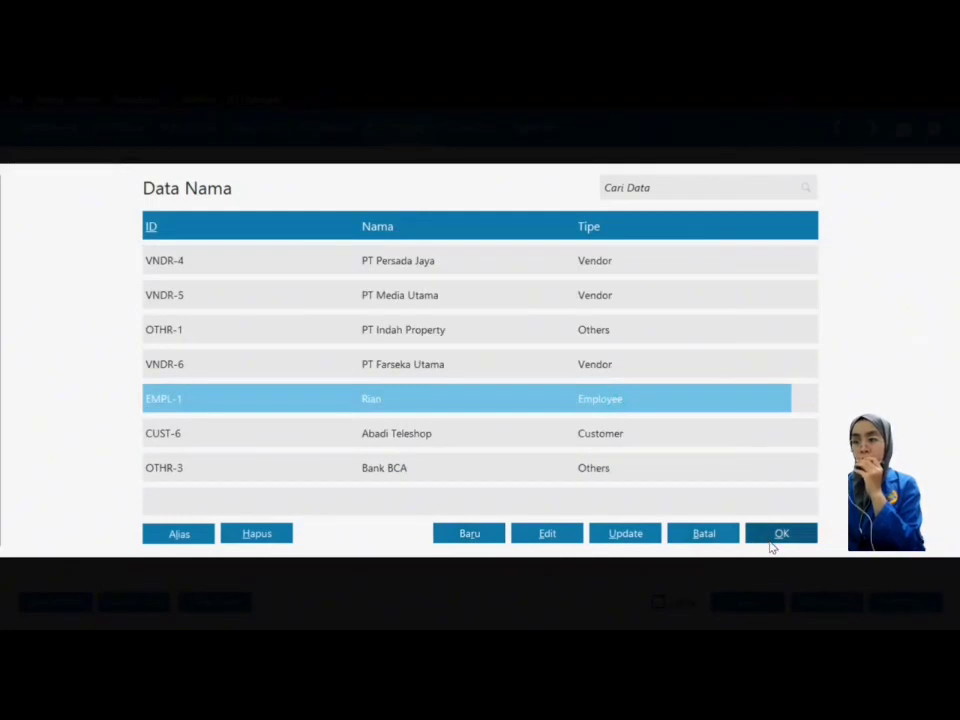
pyautogui.click(771, 542)
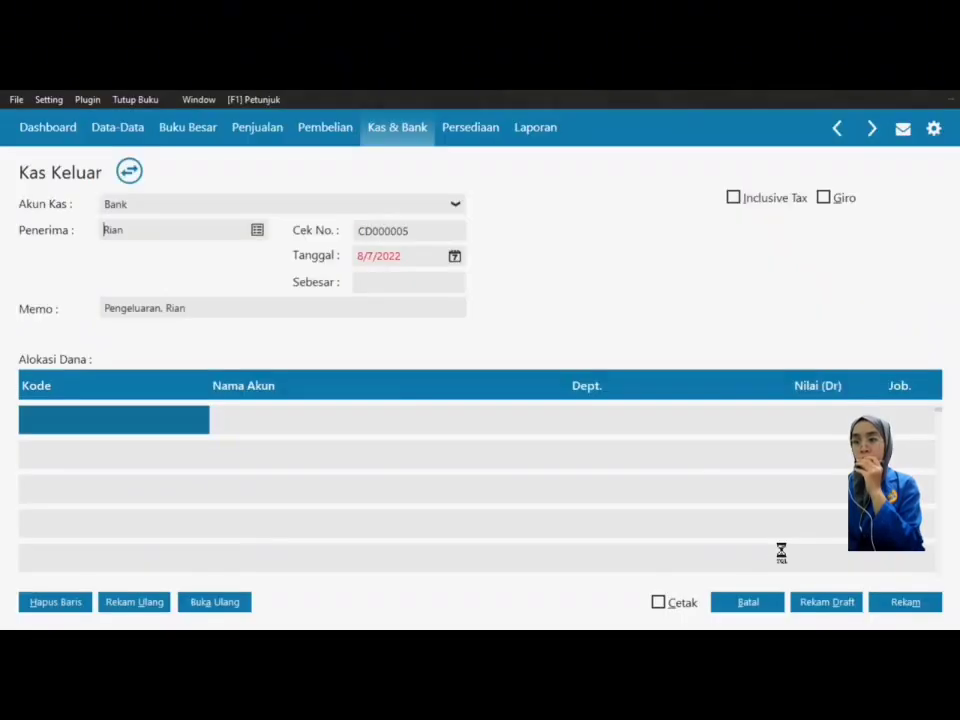
# Step: Set the voucher date to 1/16/2018 and open the account list for the first allocation row
pyautogui.click(455, 258)
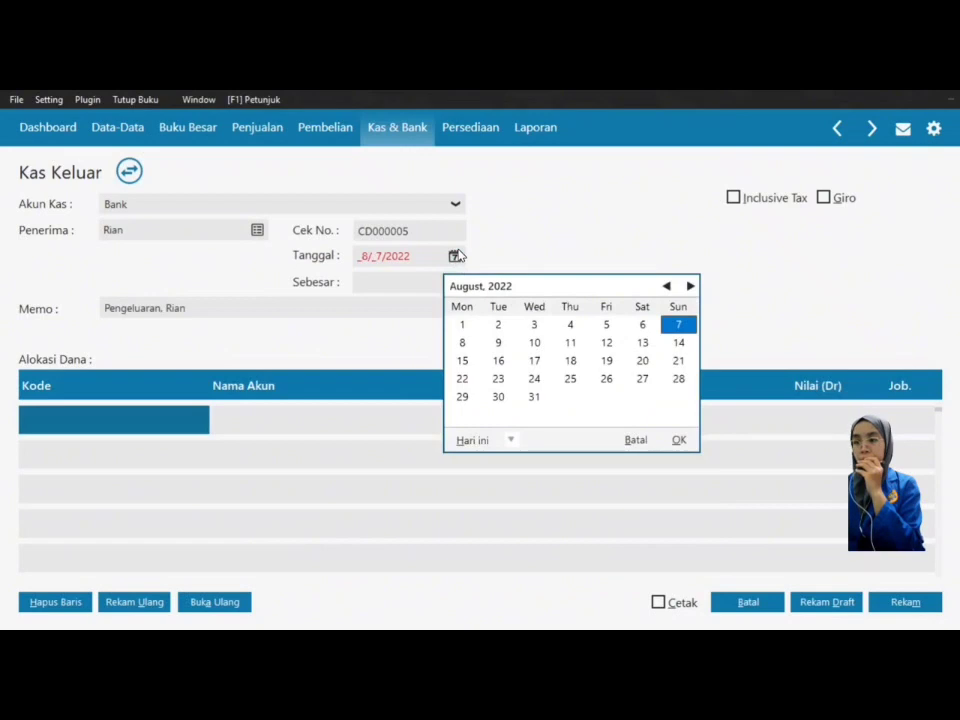
pyautogui.click(510, 440)
pyautogui.click(510, 440)
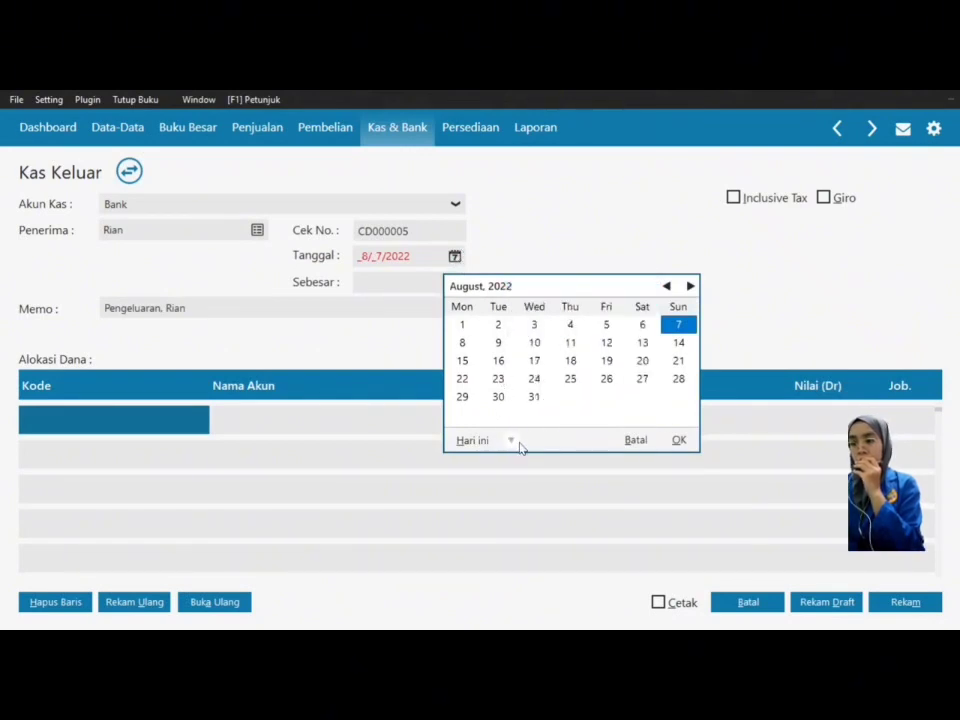
pyautogui.click(511, 440)
pyautogui.click(534, 397)
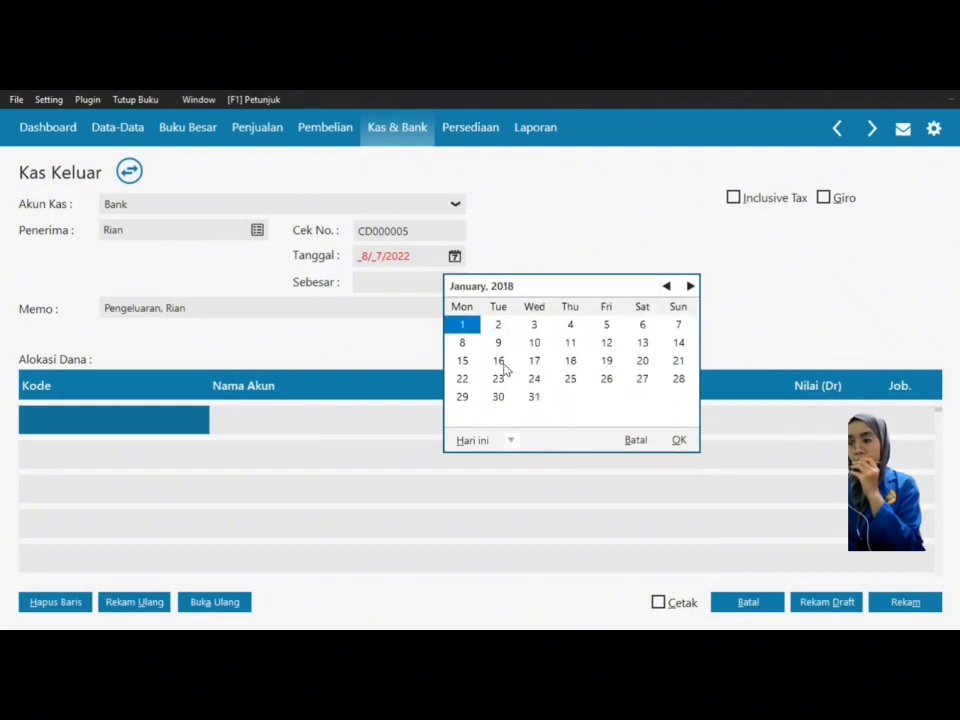
pyautogui.click(501, 364)
pyautogui.click(680, 441)
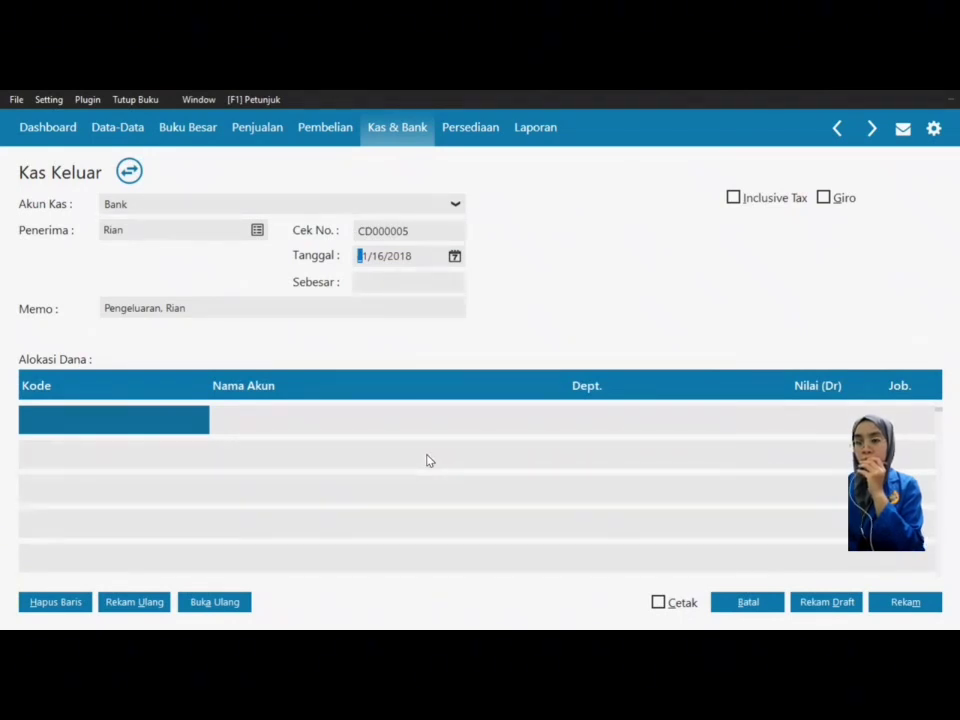
pyautogui.doubleClick(120, 420)
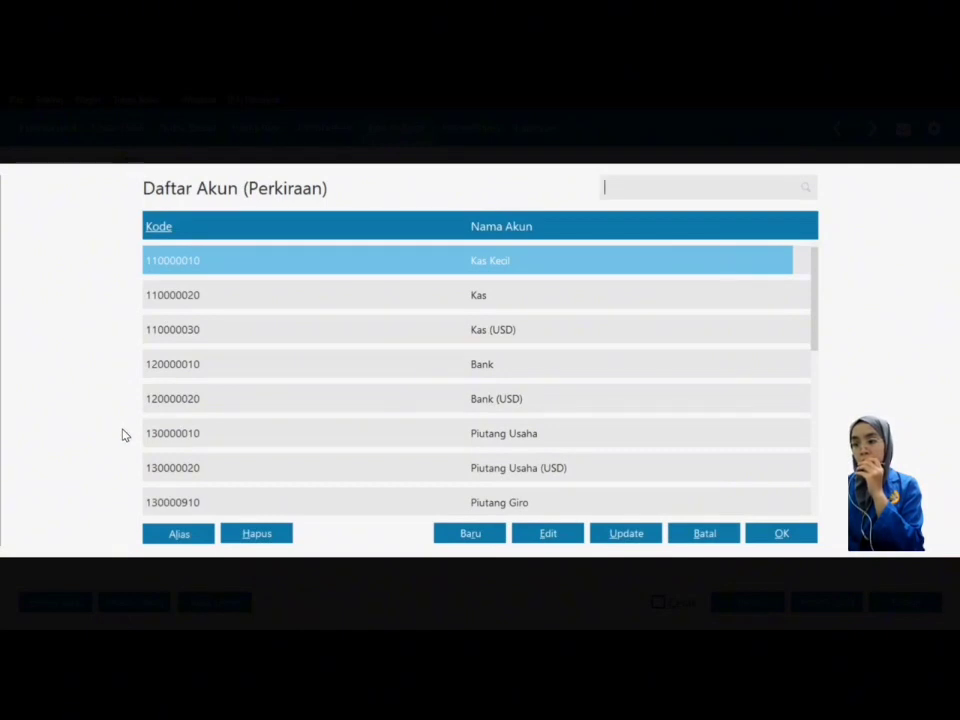
# Step: Put account 690000010 Beban Lain on the voucher's first allocation line
pyautogui.click(514, 408)
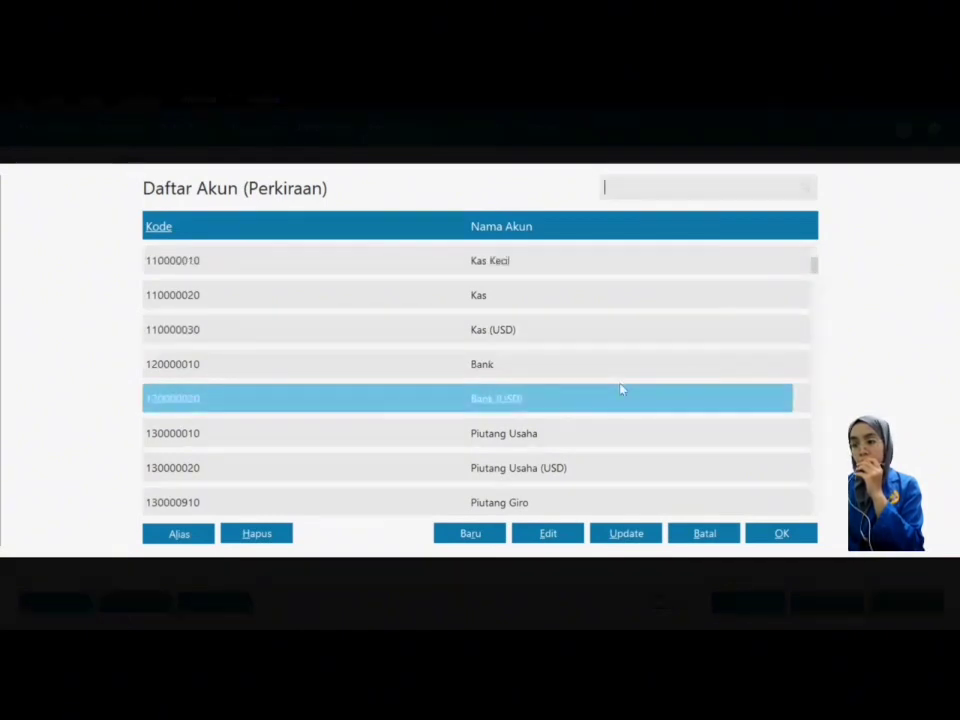
pyautogui.press('Down')
pyautogui.press('Down')
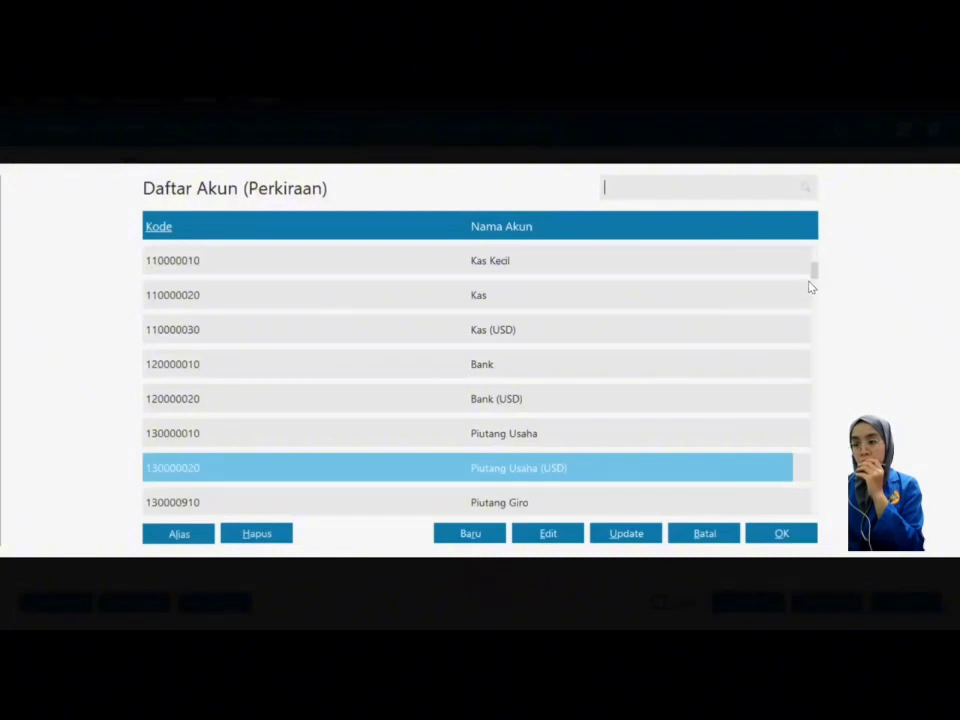
pyautogui.moveTo(814, 276); pyautogui.dragTo(818, 338)
pyautogui.click(729, 372)
pyautogui.press('Down')
pyautogui.press('Down')
pyautogui.press('Down')
pyautogui.press('Down')
pyautogui.press('Down')
pyautogui.press('Down')
pyautogui.press('Down')
pyautogui.press('Down')
pyautogui.press('Down')
pyautogui.press('Down')
pyautogui.press('Down')
pyautogui.press('Down')
pyautogui.press('Down')
pyautogui.press('Down')
pyautogui.press('Down')
pyautogui.press('Down')
pyautogui.press('Down')
pyautogui.press('Down')
pyautogui.press('Down')
pyautogui.press('Down')
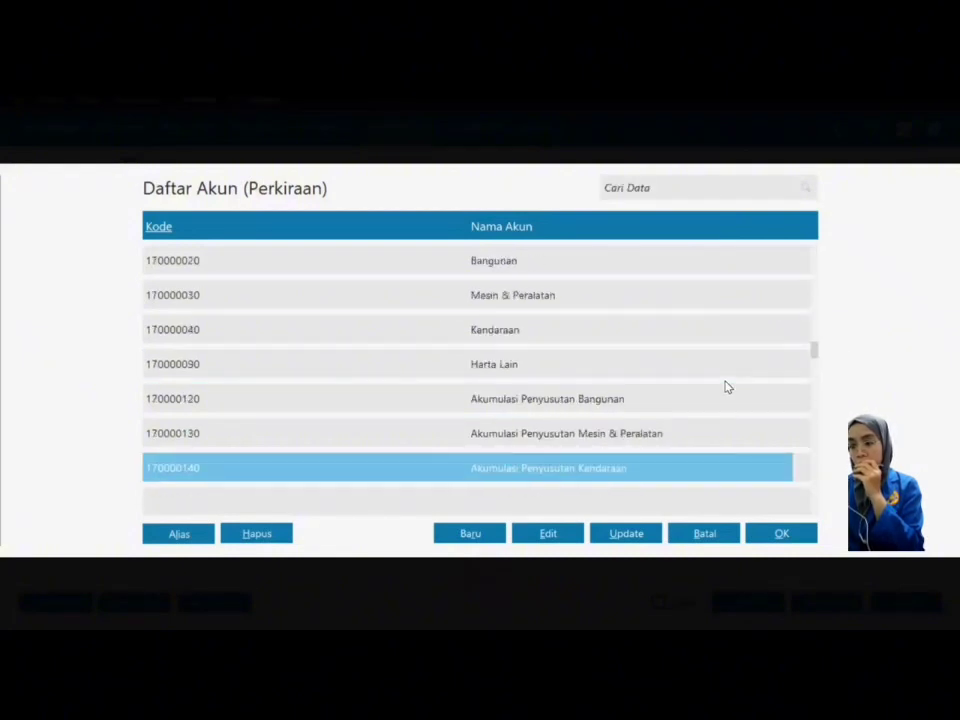
pyautogui.press('Down')
pyautogui.press('Down')
pyautogui.press('Down')
pyautogui.press('Down')
pyautogui.press('Down')
pyautogui.press('Down')
pyautogui.press('Down')
pyautogui.press('Down')
pyautogui.press('Down')
pyautogui.press('Down')
pyautogui.press('Down')
pyautogui.press('Down')
pyautogui.press('Down')
pyautogui.press('Down')
pyautogui.press('Down')
pyautogui.press('Down')
pyautogui.press('Down')
pyautogui.press('Down')
pyautogui.press('Down')
pyautogui.press('Down')
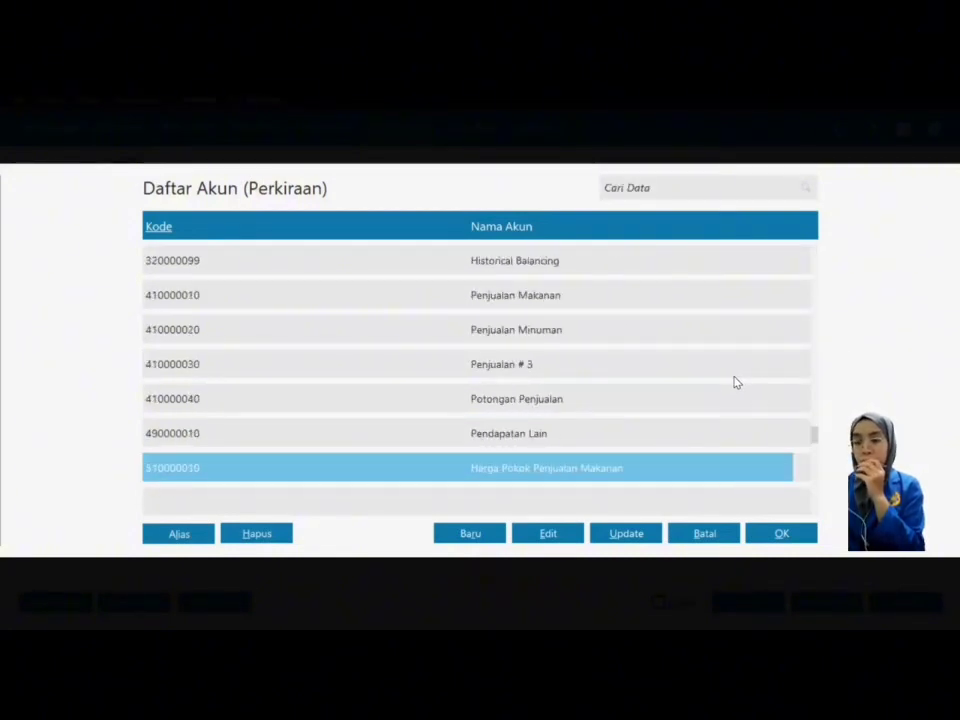
pyautogui.press('Up')
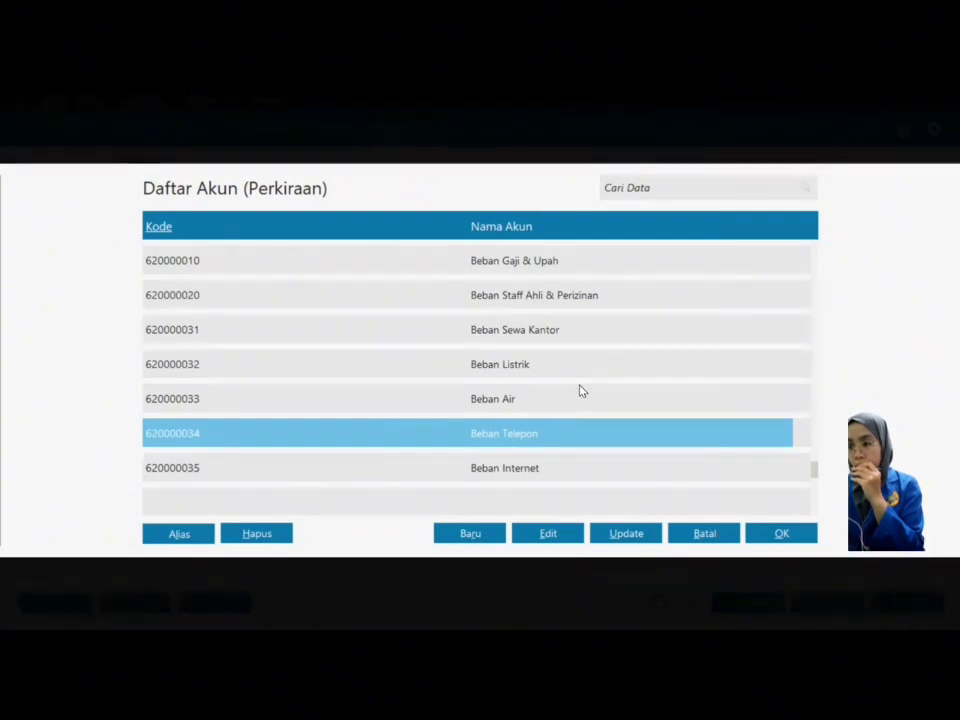
pyautogui.press('Down')
pyautogui.press('Down')
pyautogui.press('Down')
pyautogui.press('Down')
pyautogui.press('Down')
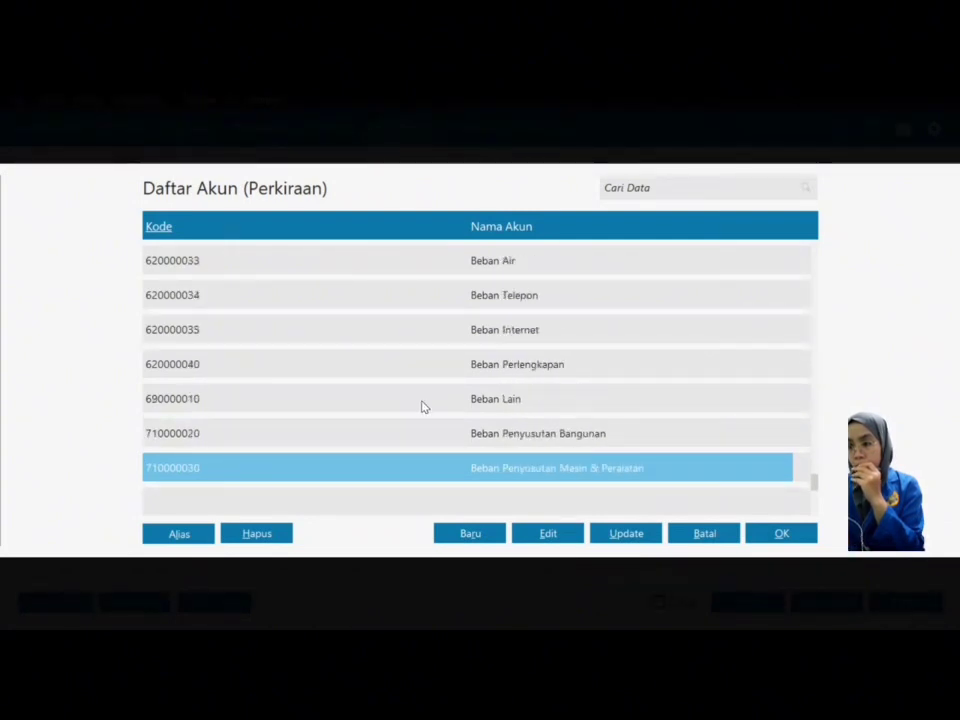
pyautogui.click(476, 399)
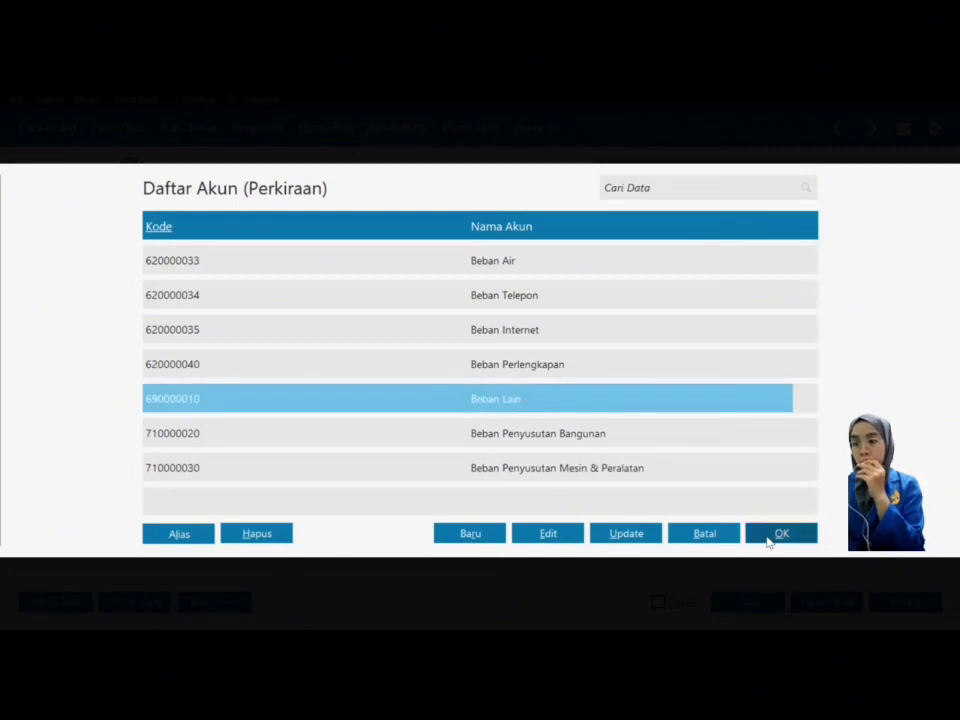
pyautogui.click(768, 538)
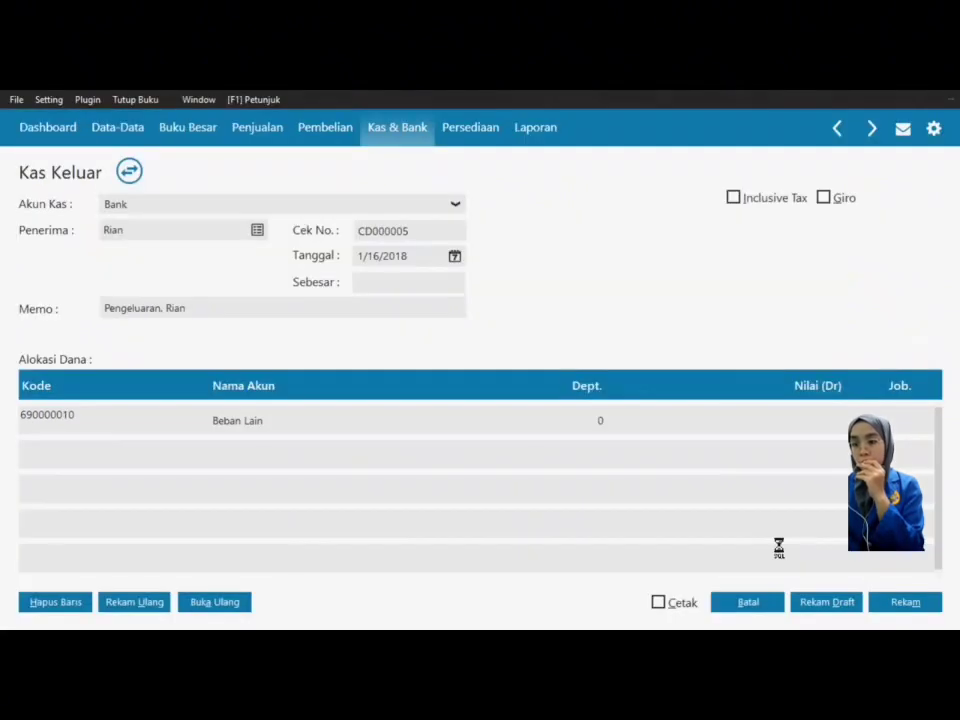
# Step: Debit 500,000 to Beban Lain, fill the voucher total, record it and close the form
pyautogui.click(816, 418)
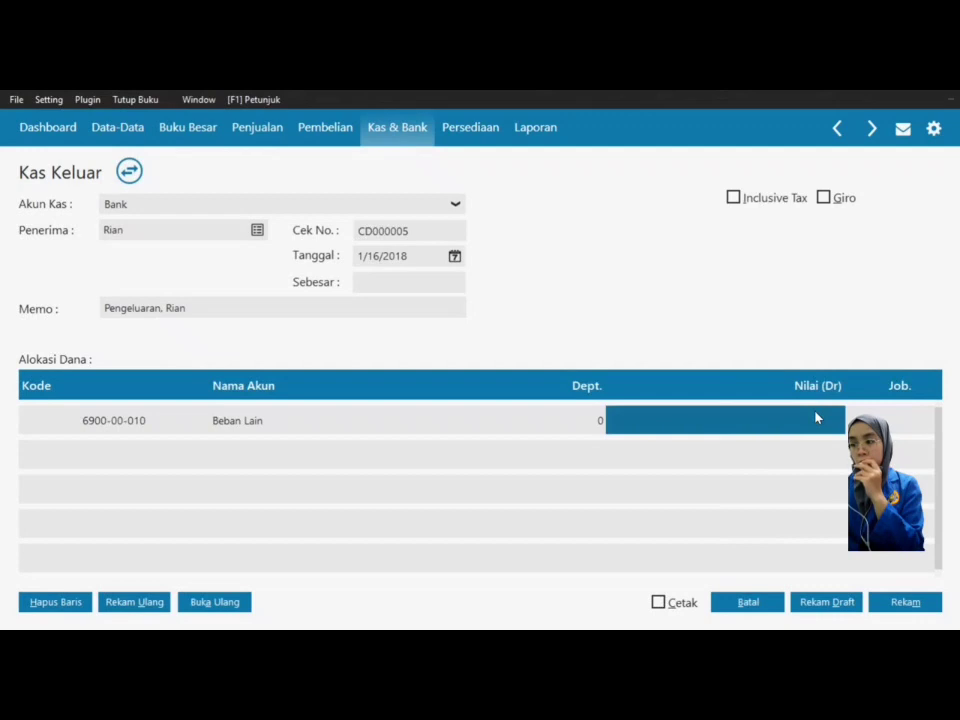
pyautogui.write('5')
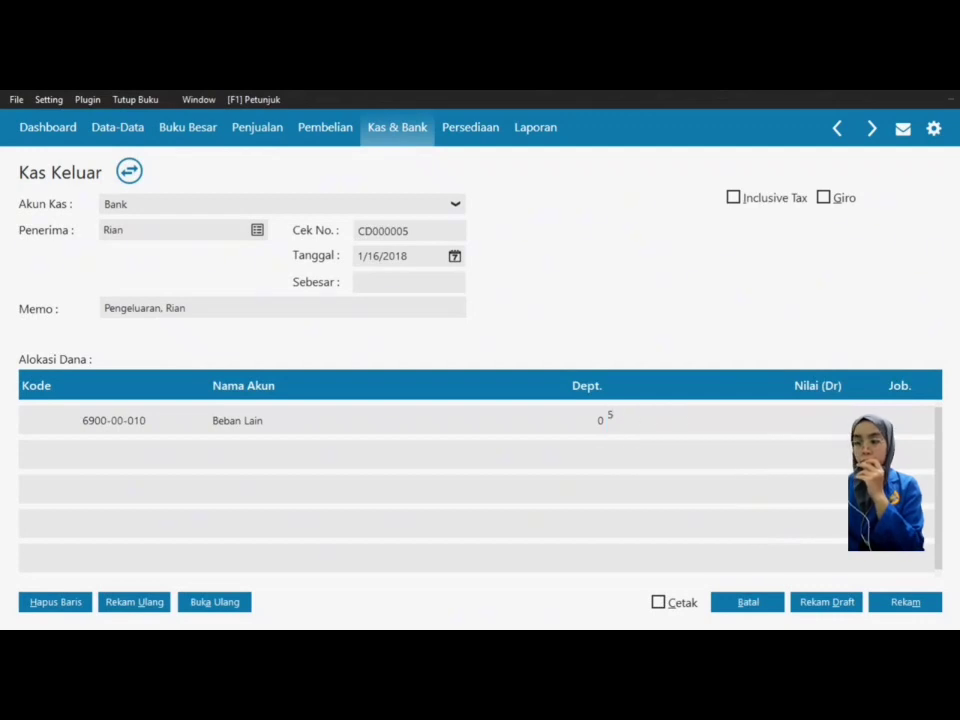
pyautogui.write('00,00000')
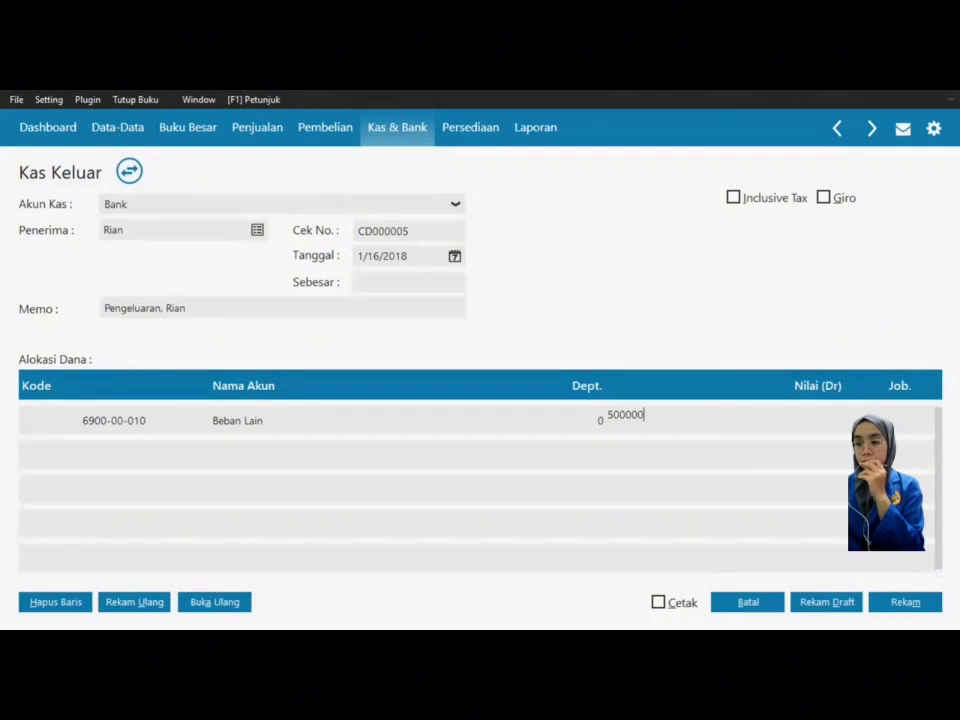
pyautogui.write('0')
pyautogui.press('Return')
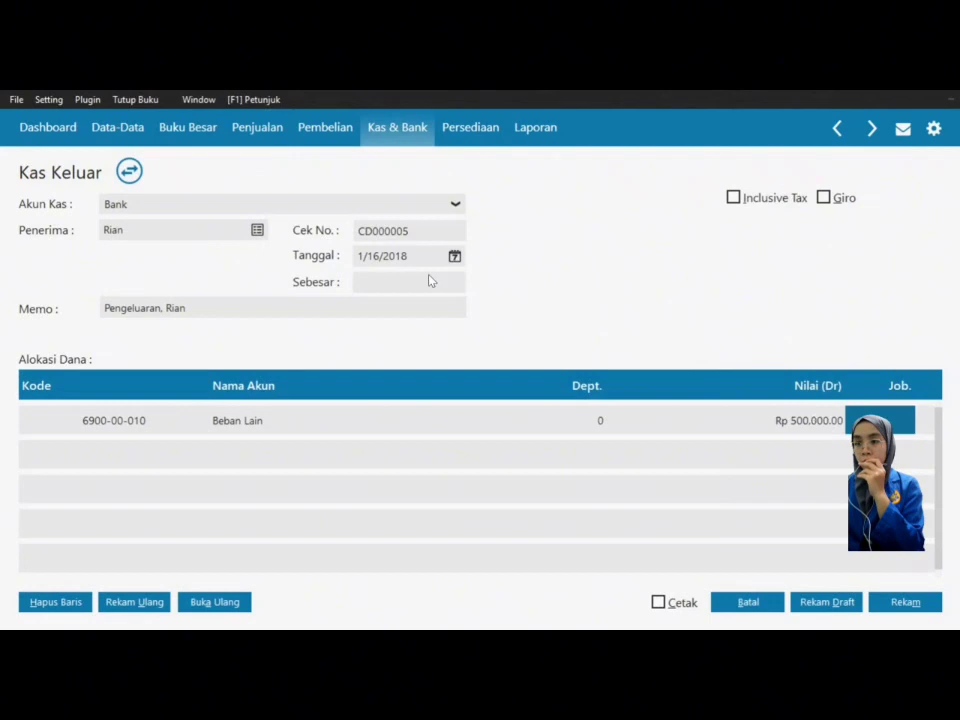
pyautogui.click(400, 282)
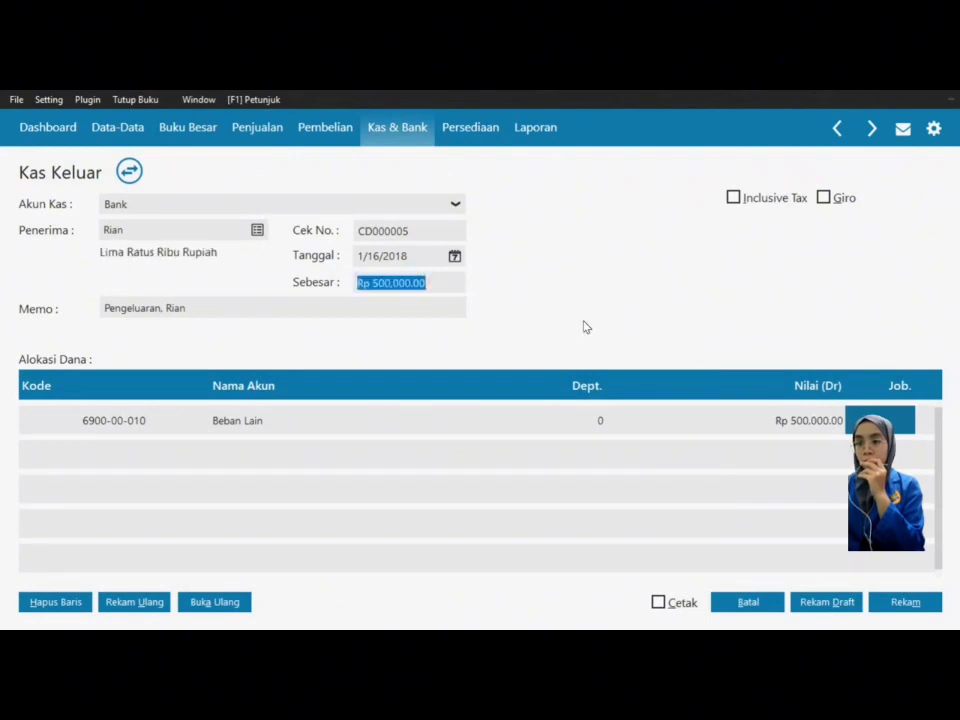
pyautogui.press('Tab')
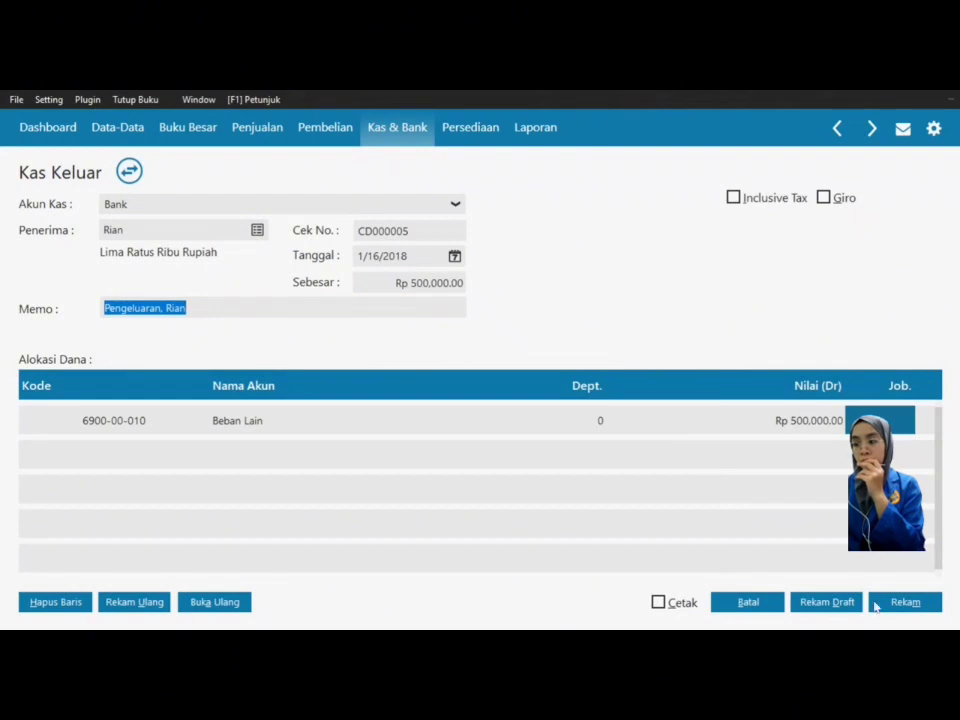
pyautogui.click(900, 606)
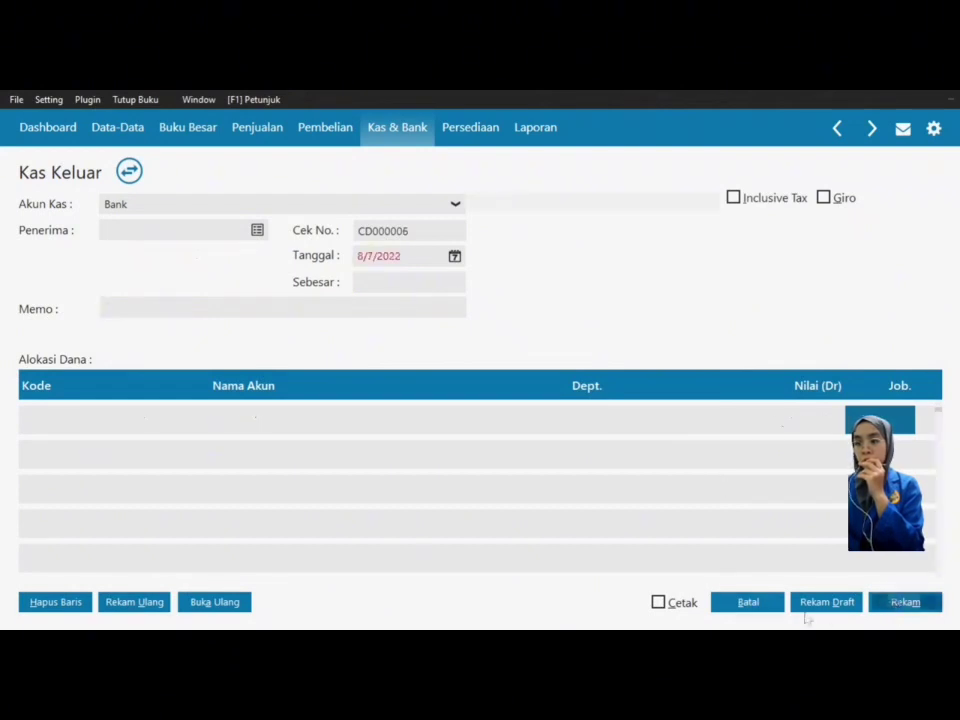
pyautogui.click(767, 610)
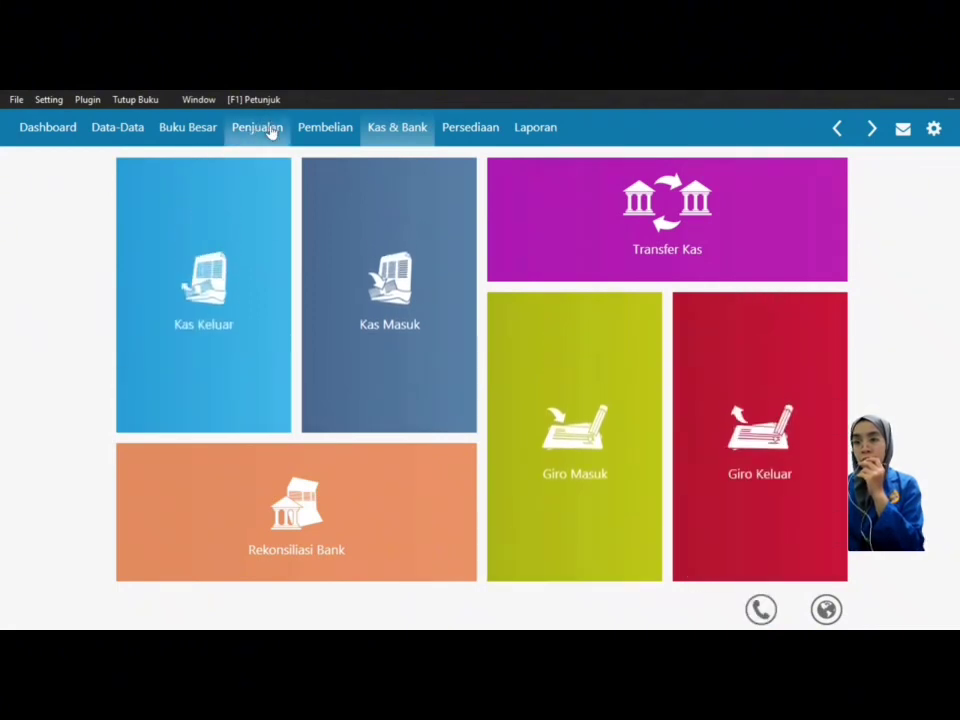
# Step: Go to the Penjualan section and begin a new Uang Muka Penjualan entry
pyautogui.click(271, 133)
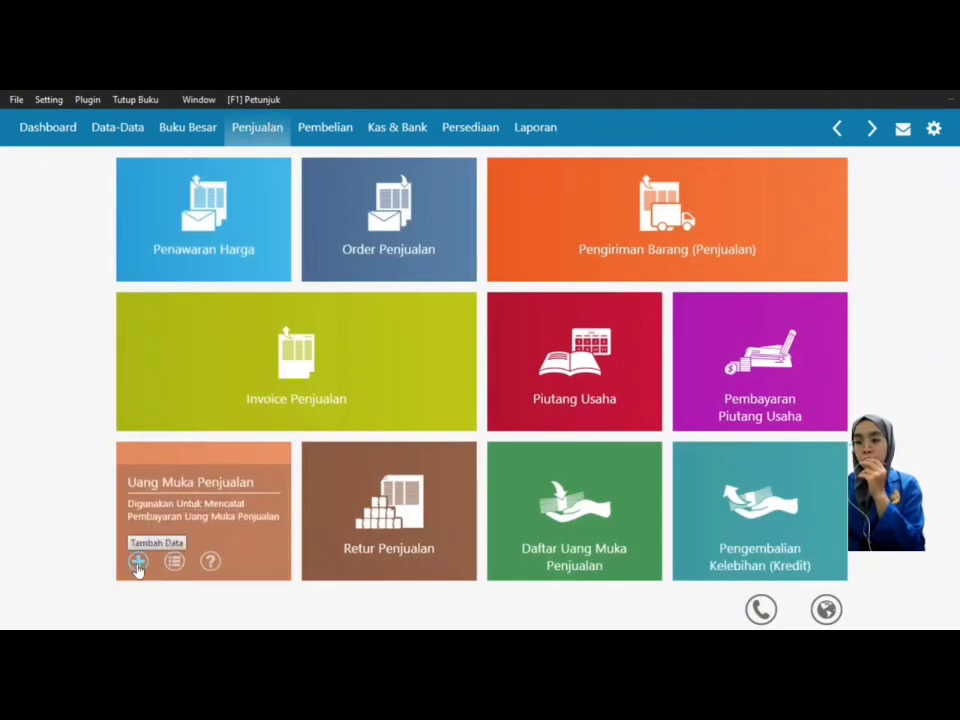
pyautogui.click(138, 562)
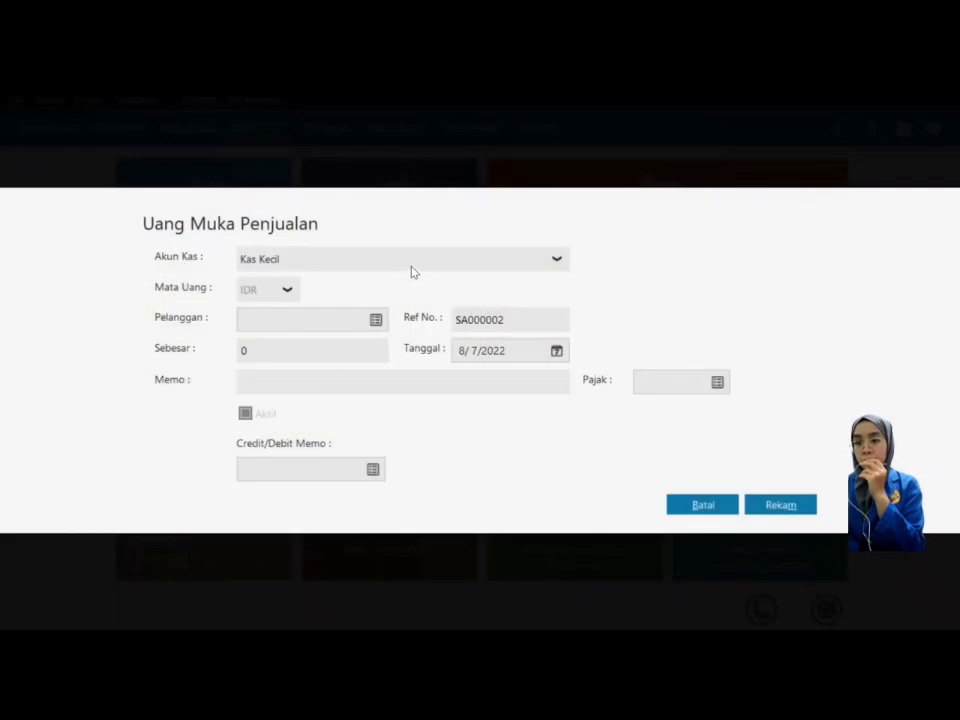
# Step: Enter the down payment: Bank account, customer Warung Tajima, amount 2,445,000.00
pyautogui.click(411, 268)
pyautogui.click(373, 350)
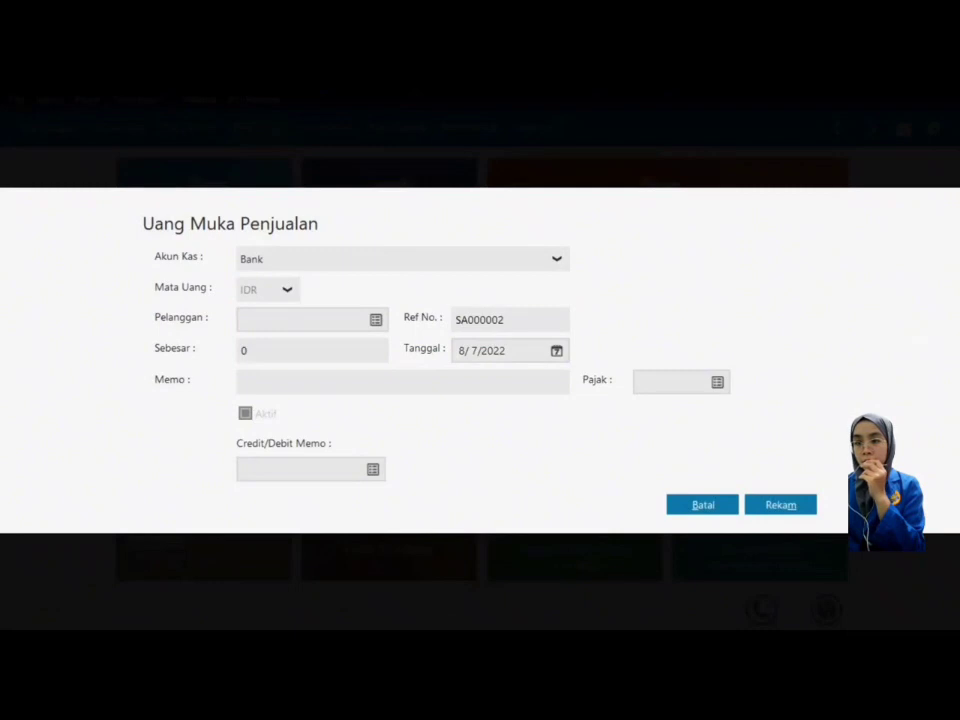
pyautogui.click(375, 319)
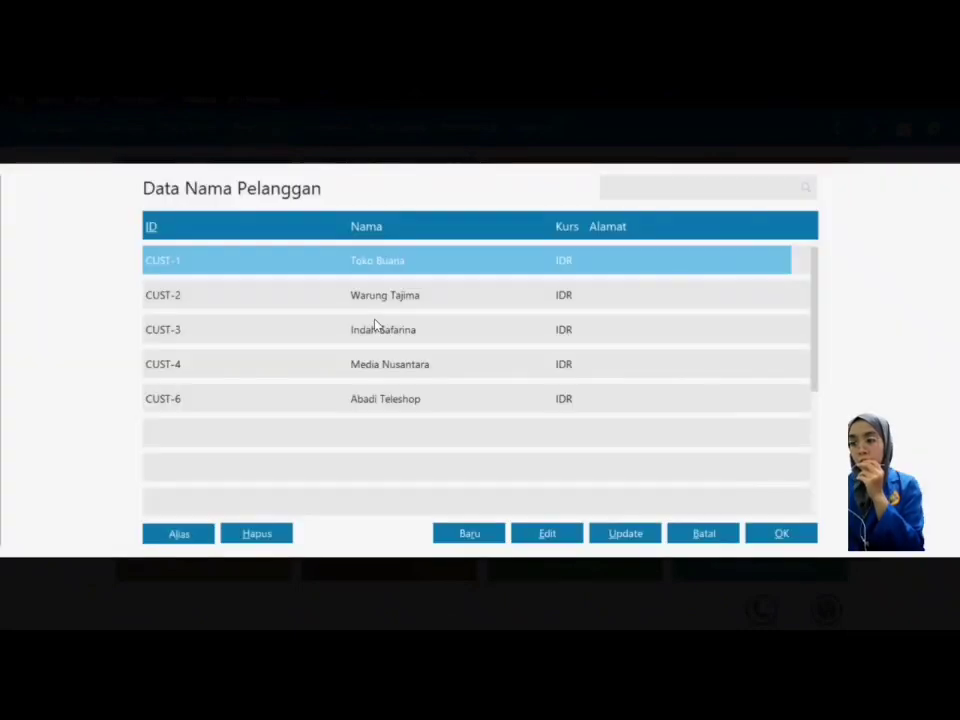
pyautogui.click(390, 296)
pyautogui.click(782, 536)
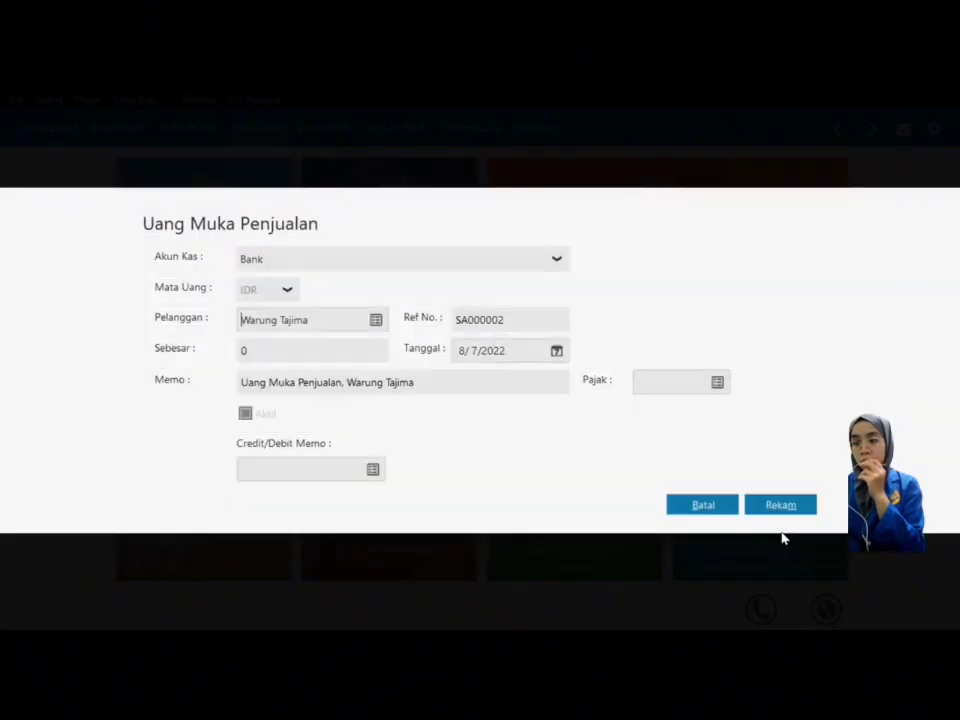
pyautogui.click(296, 345)
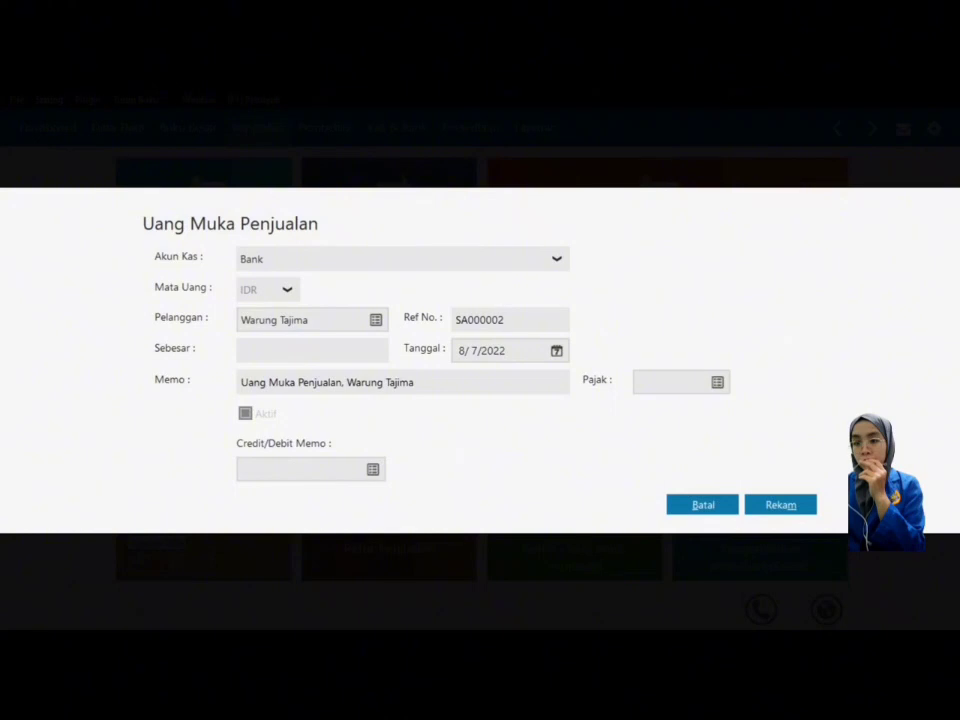
pyautogui.write('2445')
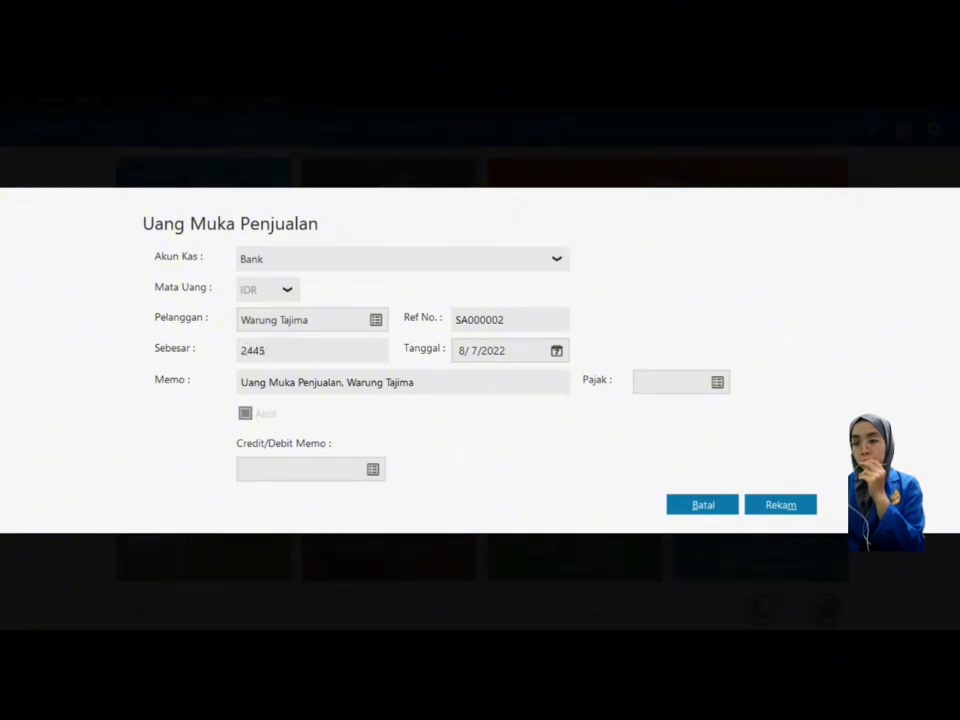
pyautogui.press('Tab')
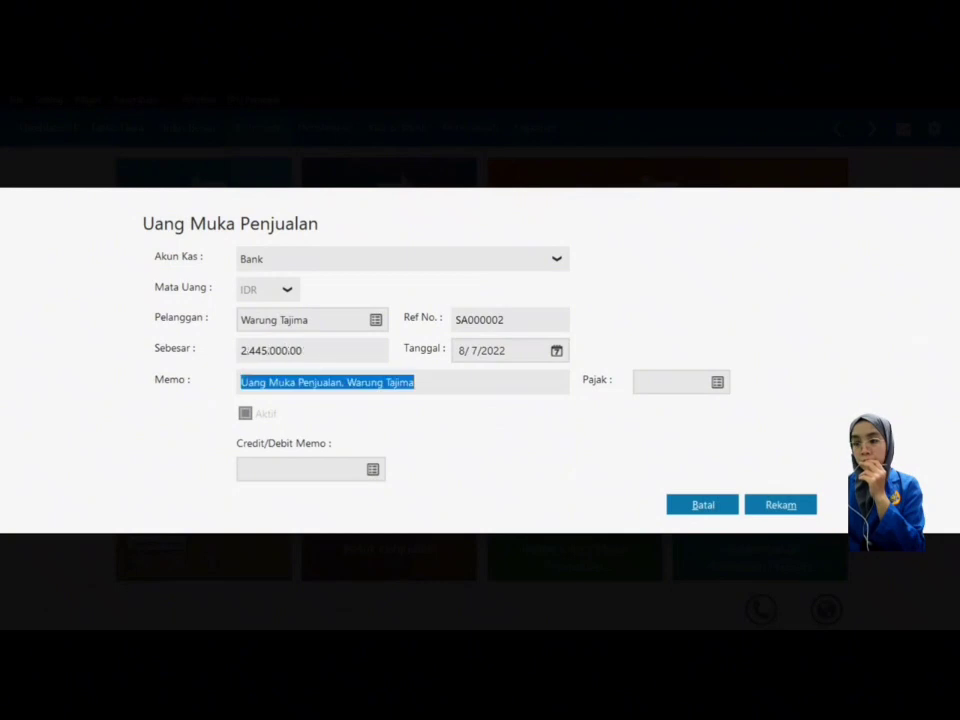
# Step: Date the down payment 1/19/2018 and record it as SA000002
pyautogui.click(556, 352)
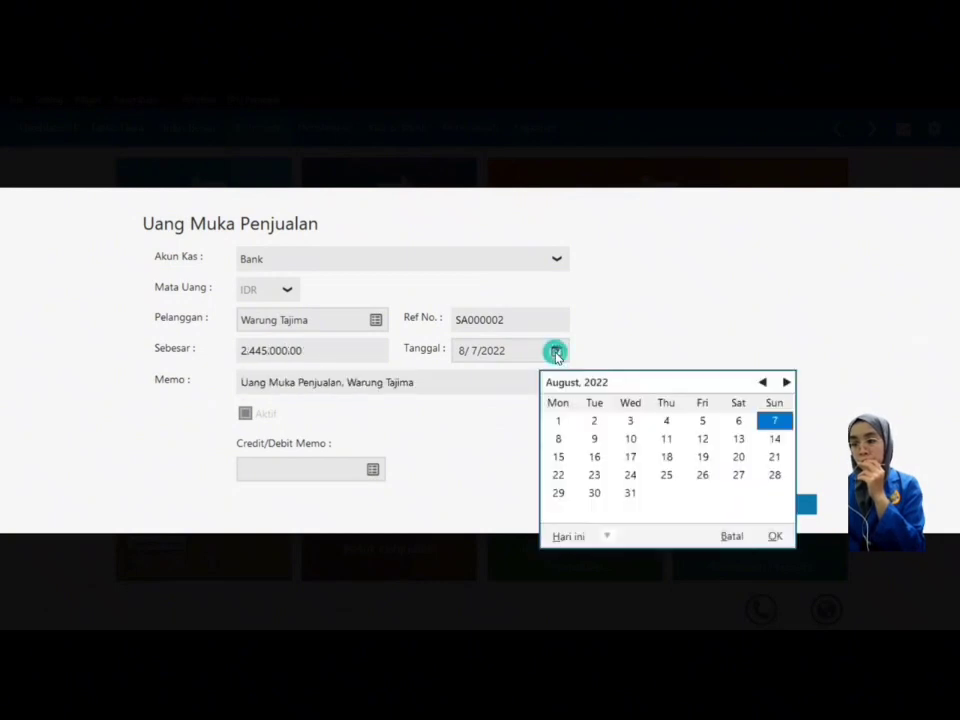
pyautogui.click(608, 537)
pyautogui.click(634, 497)
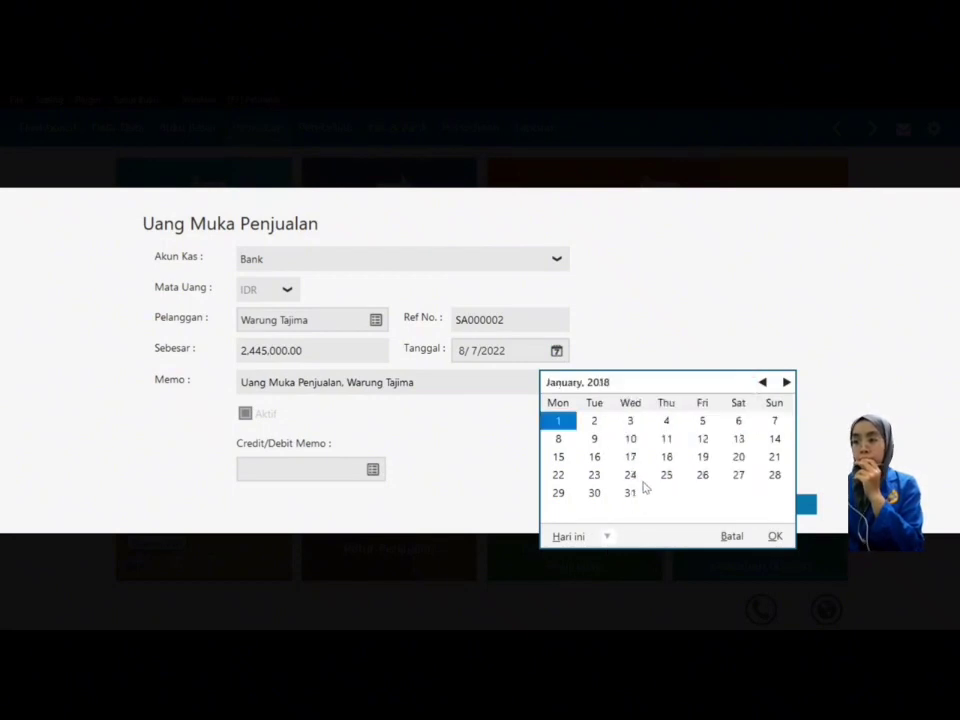
pyautogui.click(703, 457)
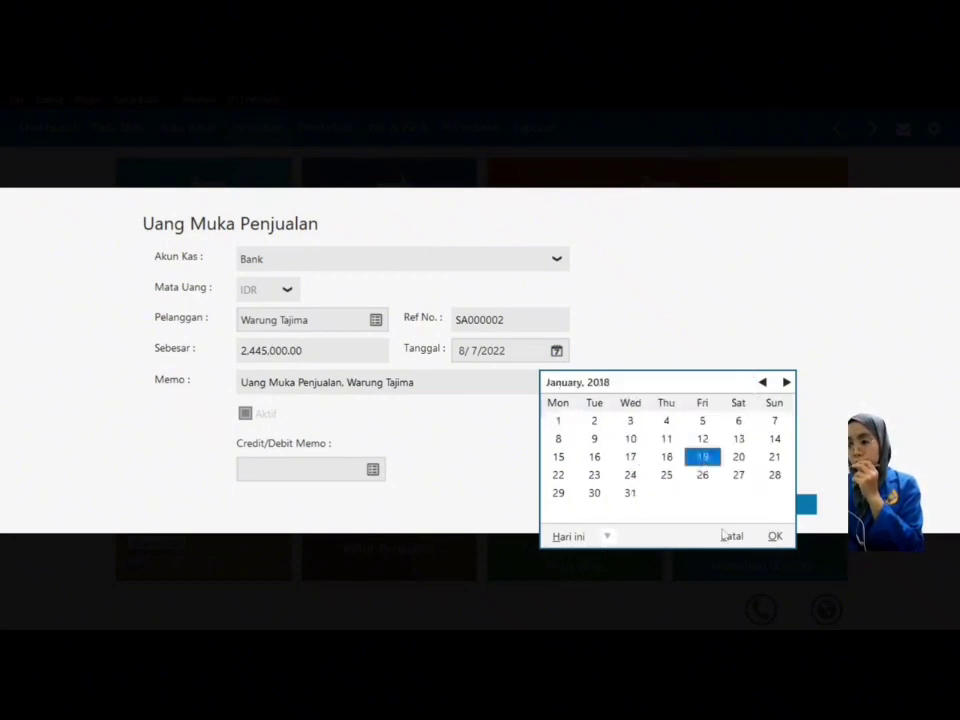
pyautogui.click(775, 536)
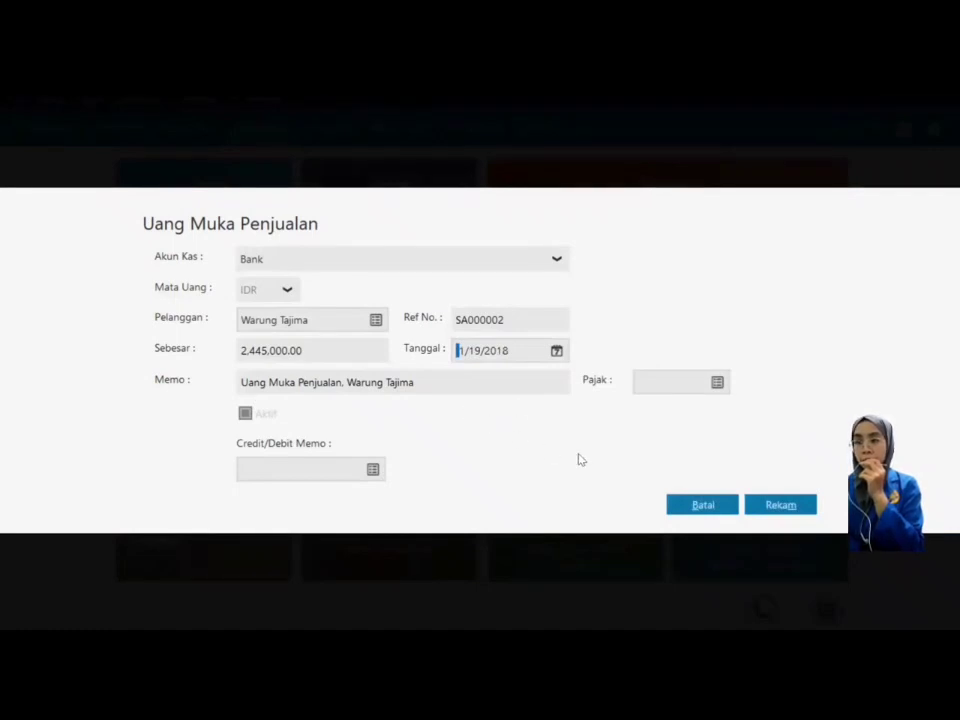
pyautogui.click(781, 508)
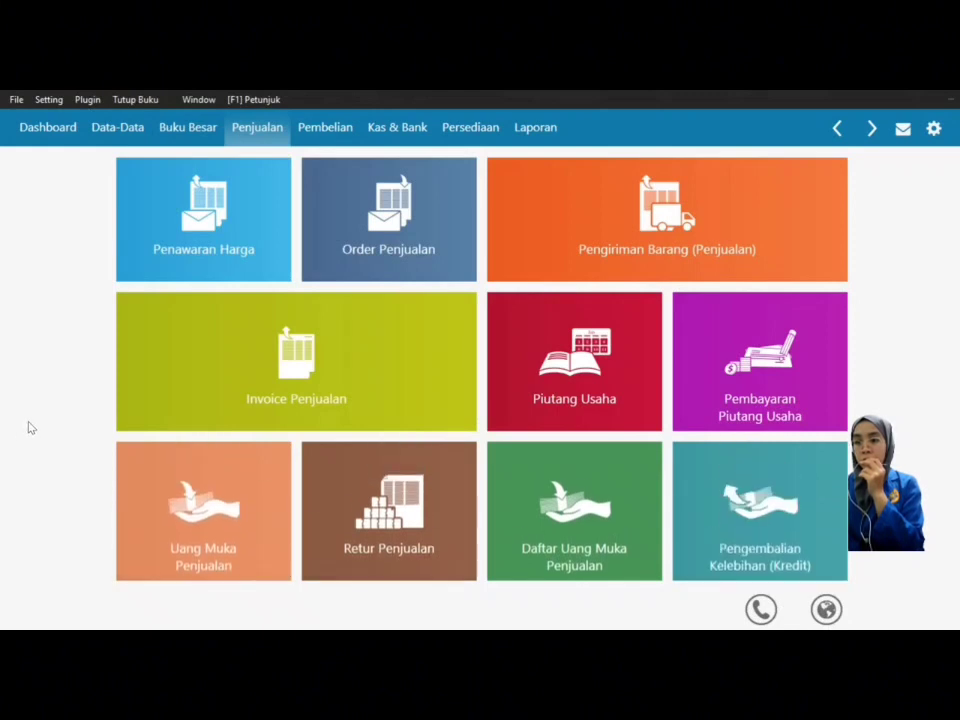
# Step: Start a new sales invoice for customer Warung Tajima
pyautogui.moveTo(126, 426)
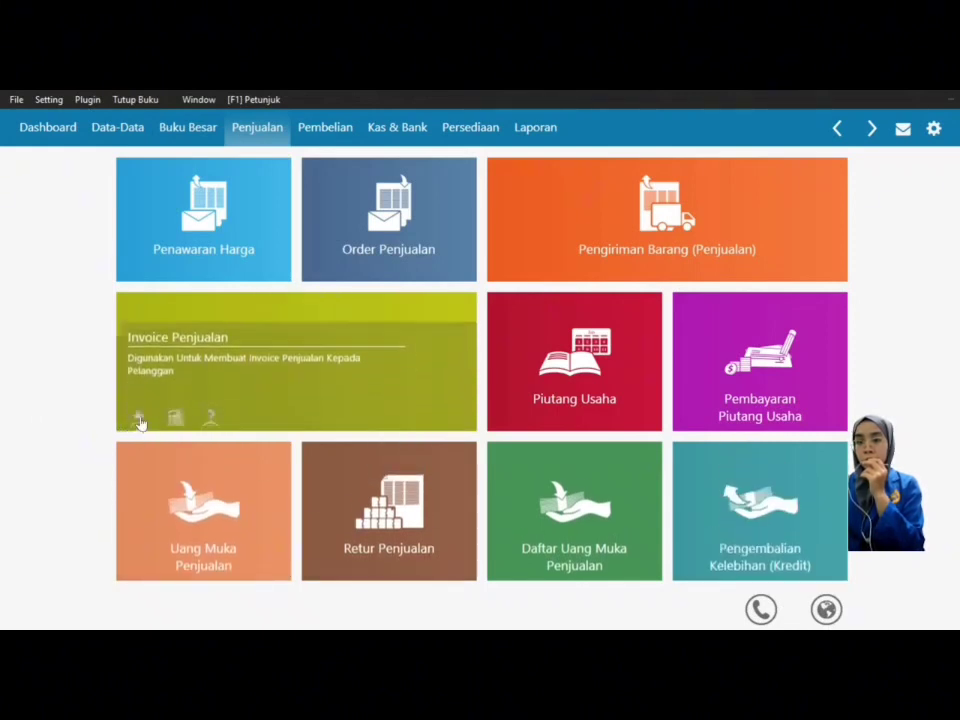
pyautogui.click(138, 411)
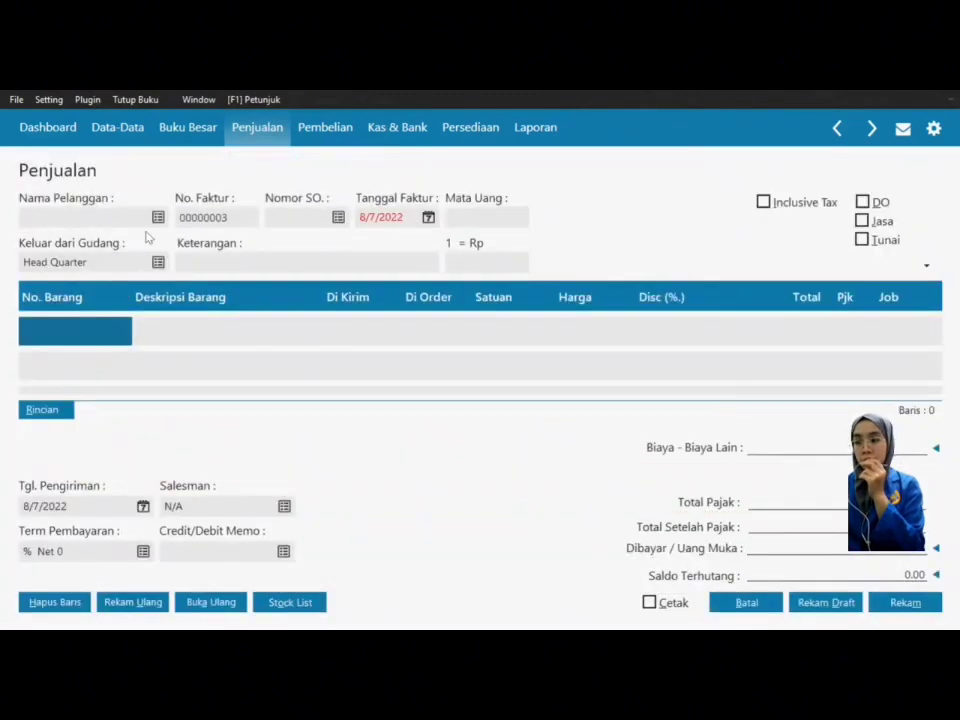
pyautogui.click(158, 217)
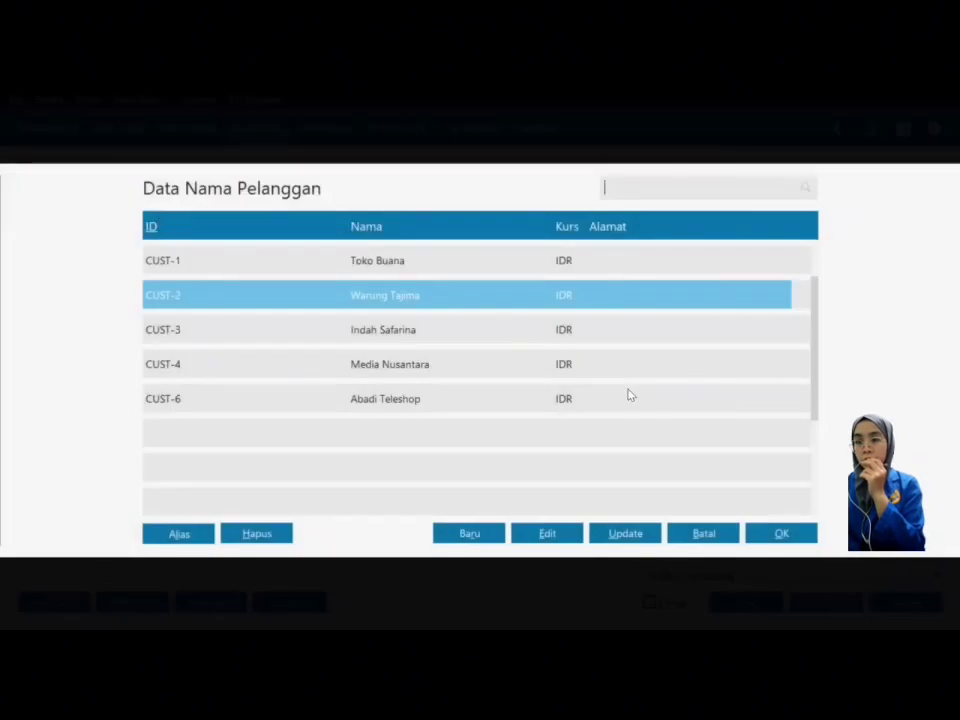
pyautogui.click(763, 541)
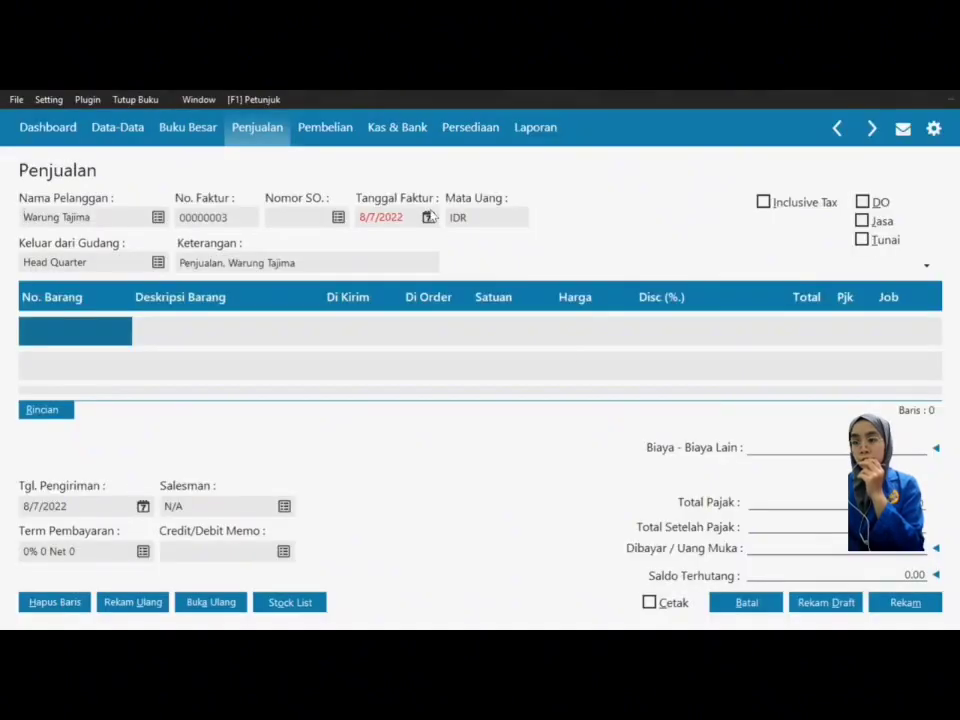
# Step: Set the invoice date to 1/19/2018 and bring up the item list for line one
pyautogui.click(430, 218)
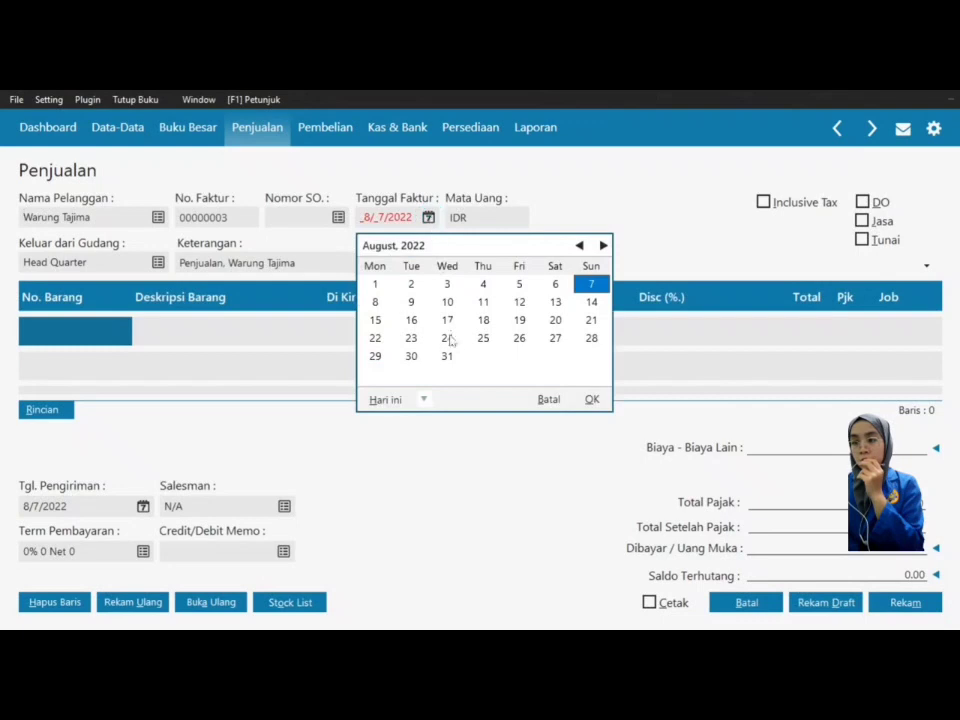
pyautogui.click(427, 400)
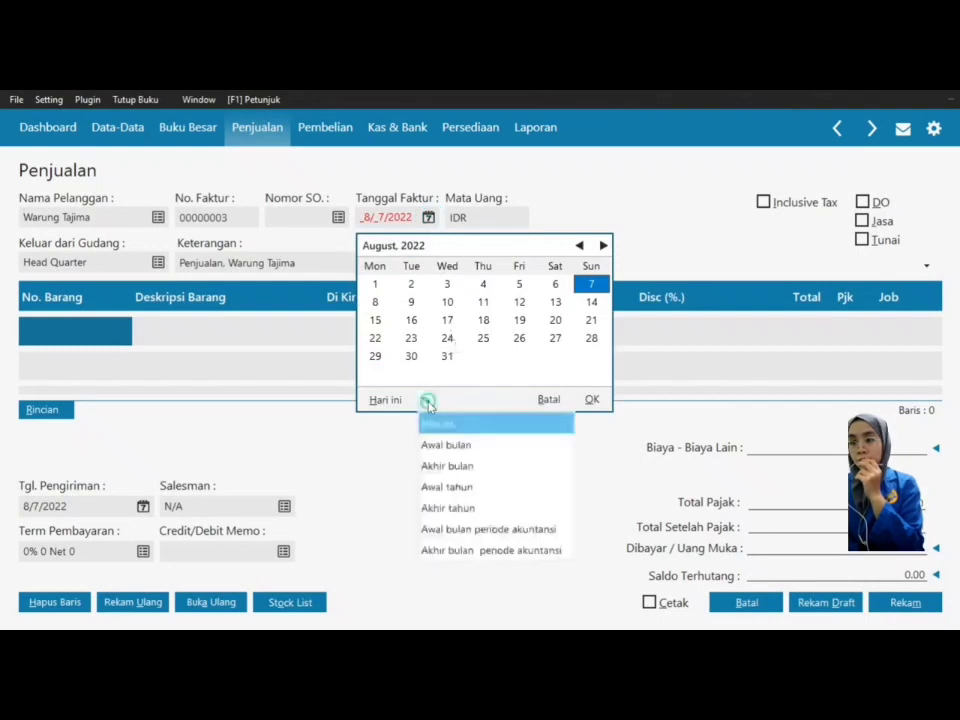
pyautogui.click(464, 529)
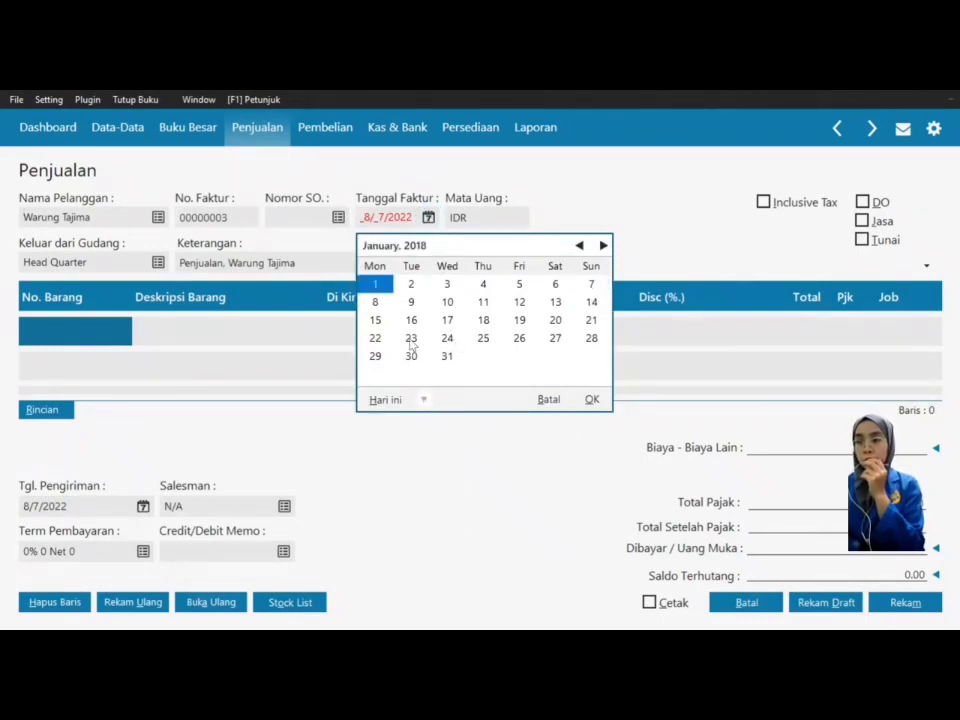
pyautogui.click(520, 322)
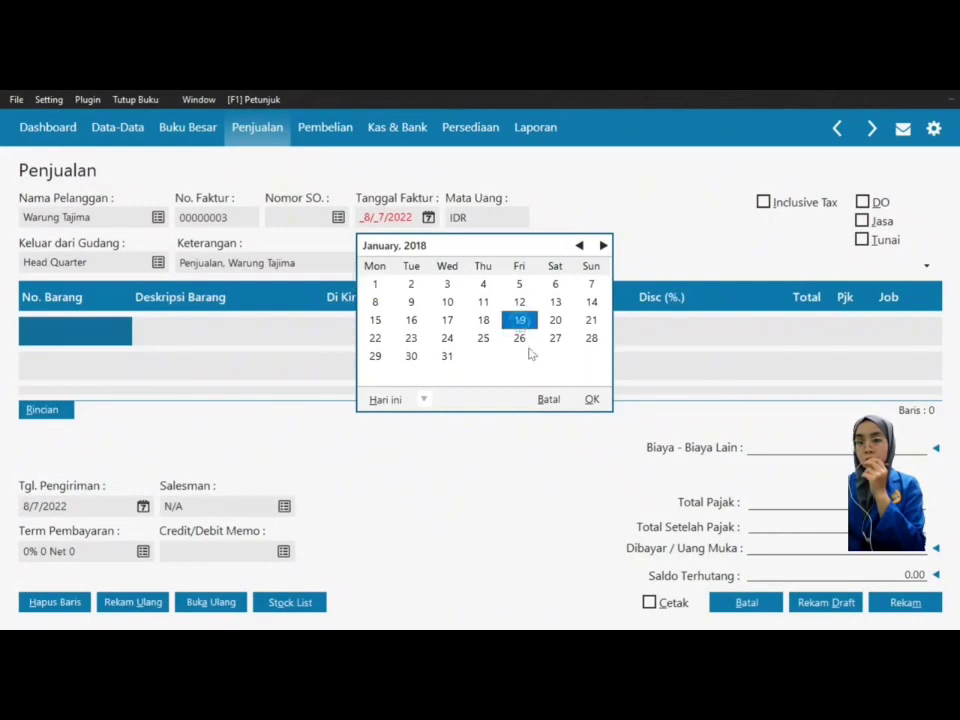
pyautogui.click(592, 402)
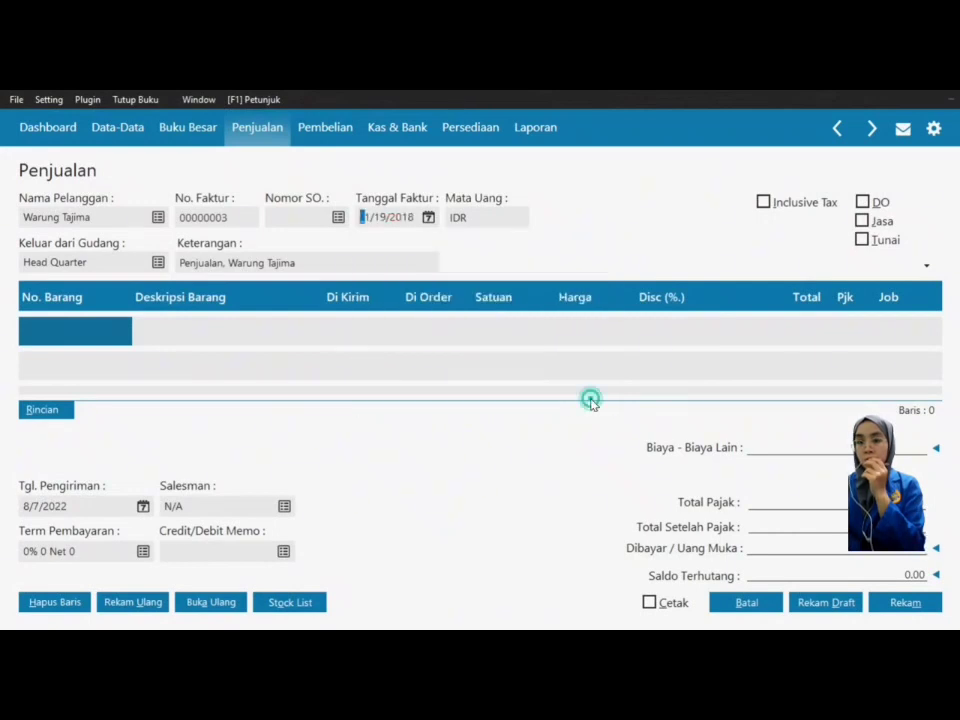
pyautogui.doubleClick(99, 333)
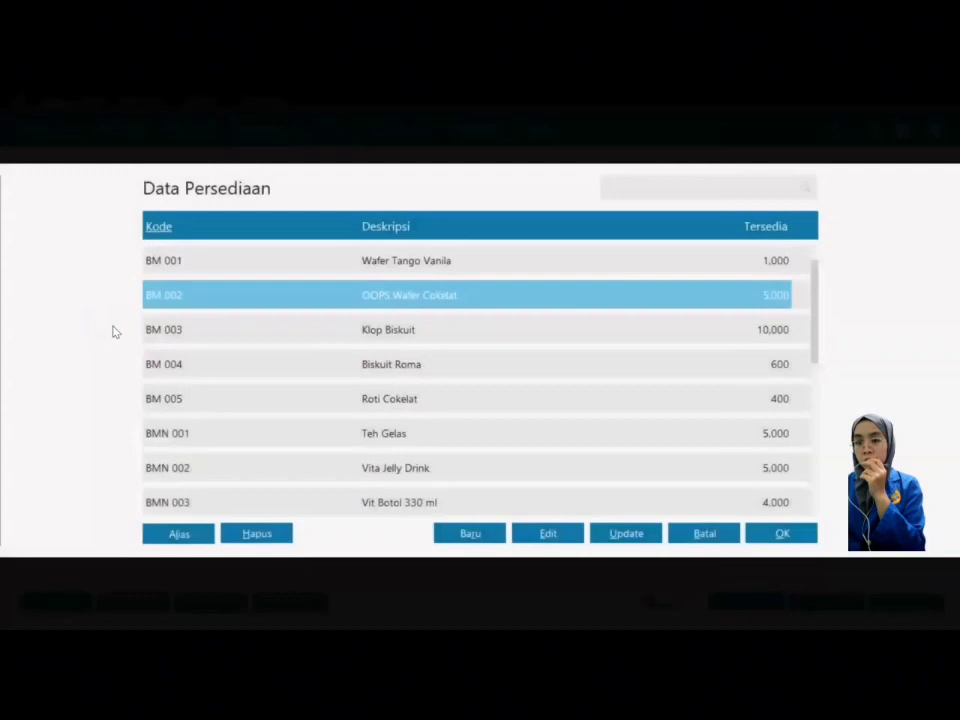
# Step: Put Klop Biskuit on the first invoice line: 5,000 at 750 with VAT
pyautogui.click(294, 337)
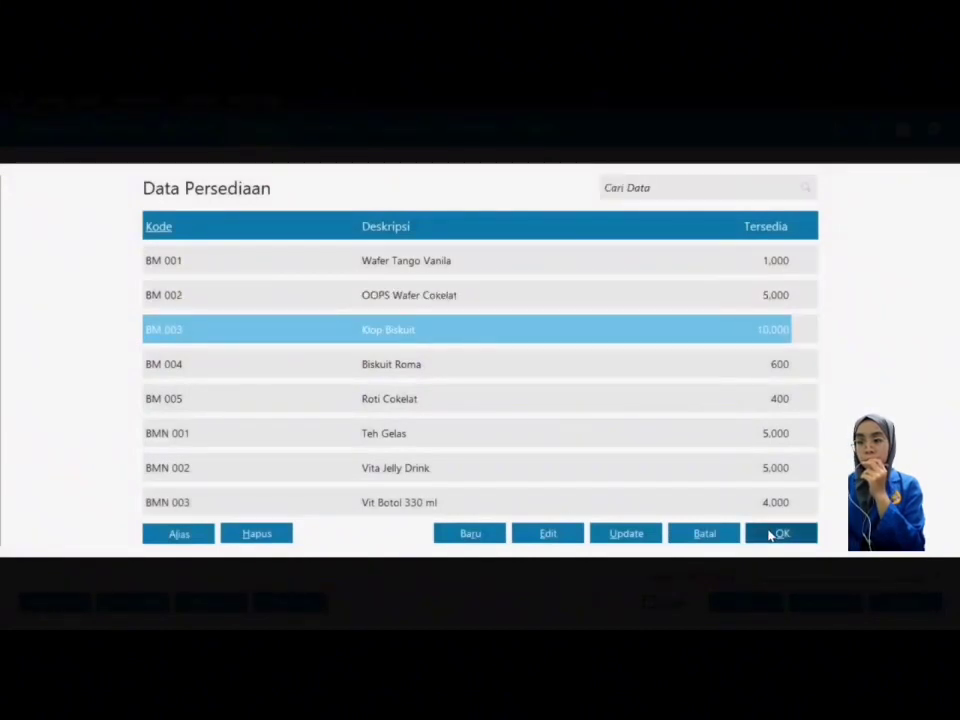
pyautogui.click(780, 534)
pyautogui.click(353, 332)
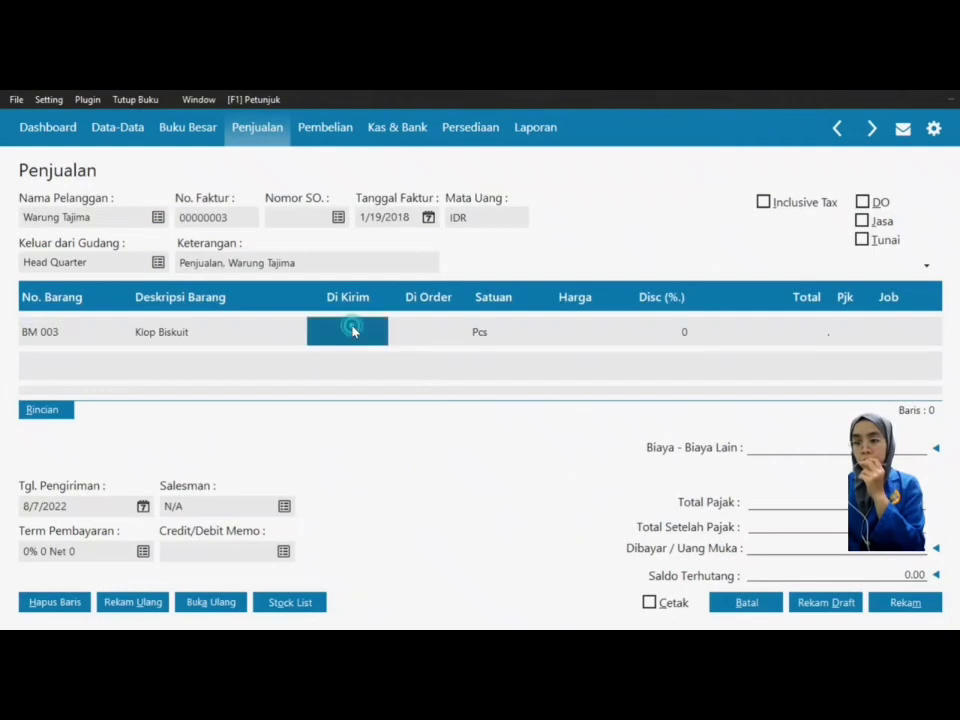
pyautogui.write('5')
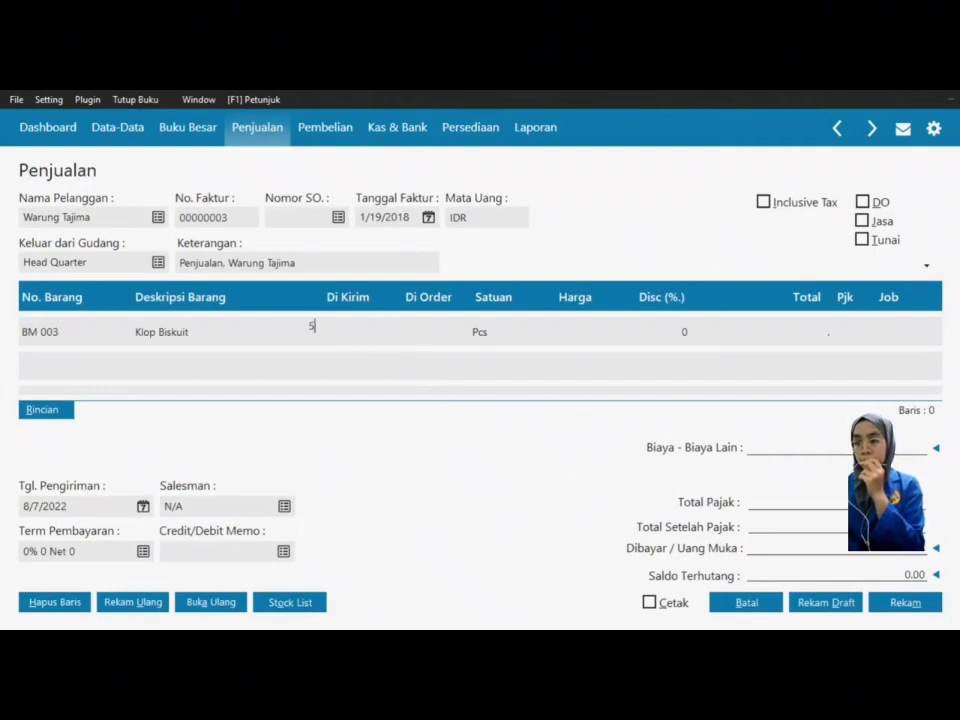
pyautogui.write('.000')
pyautogui.press('Return')
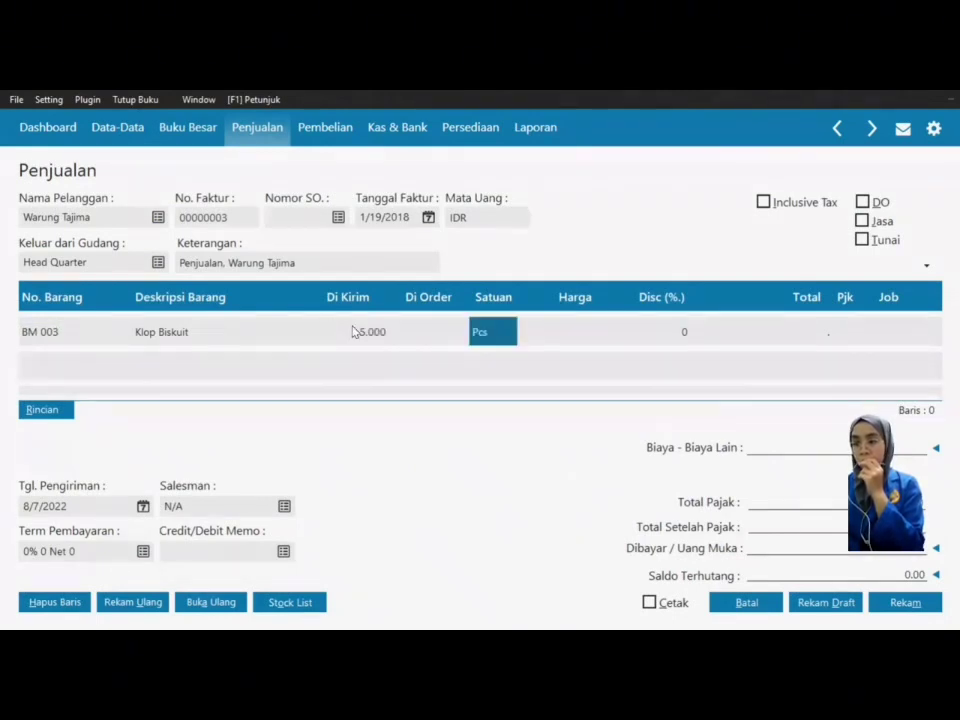
pyautogui.press('Return')
pyautogui.write('750')
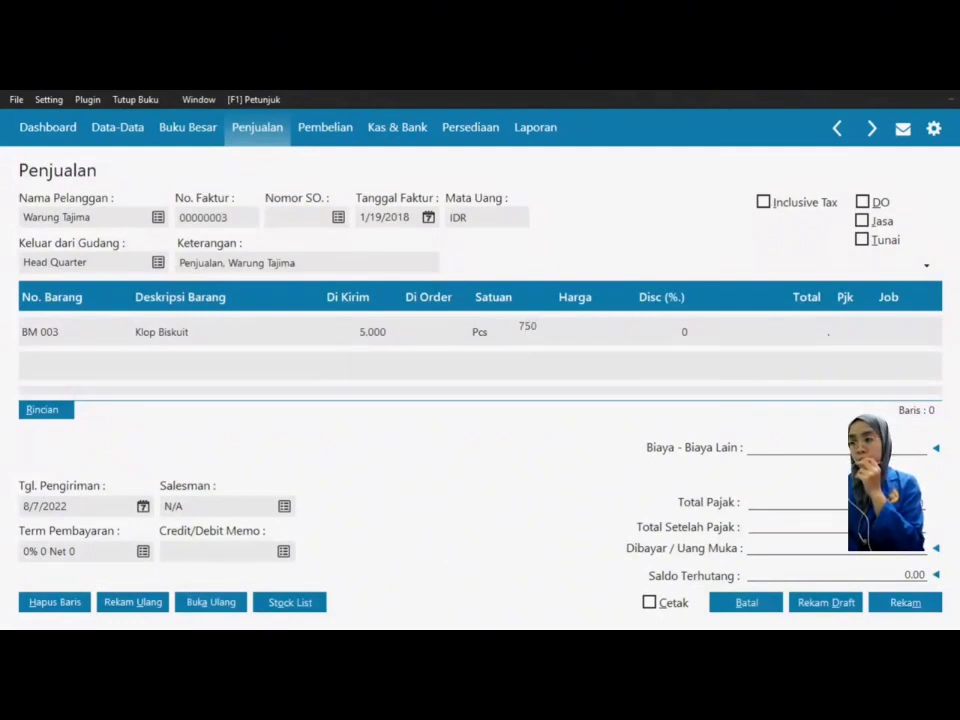
pyautogui.press('Return')
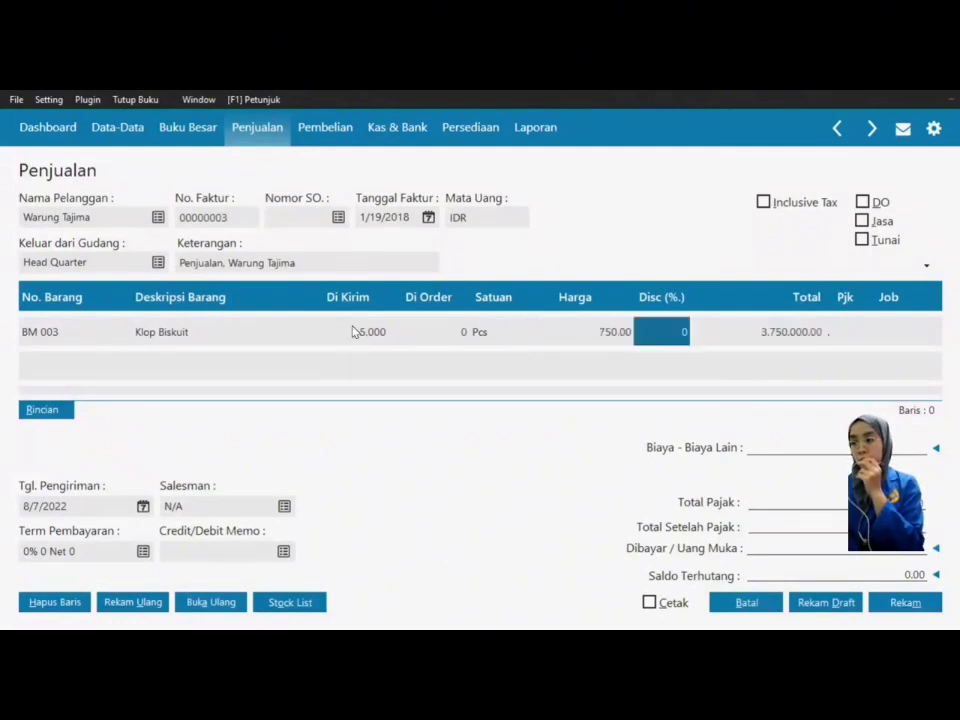
pyautogui.press('Return')
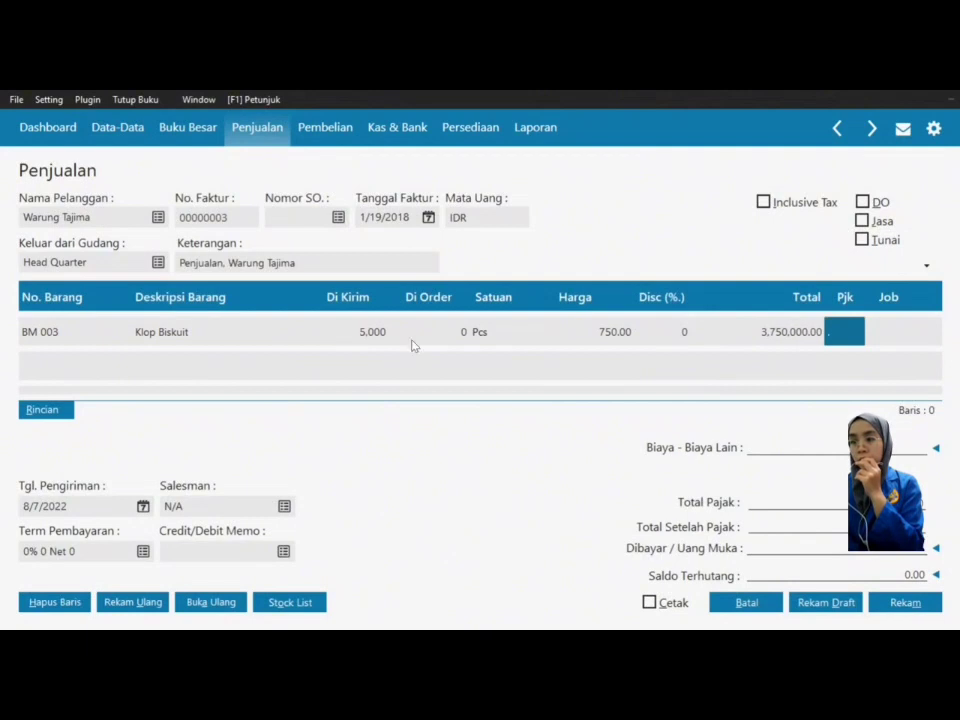
pyautogui.click(853, 337)
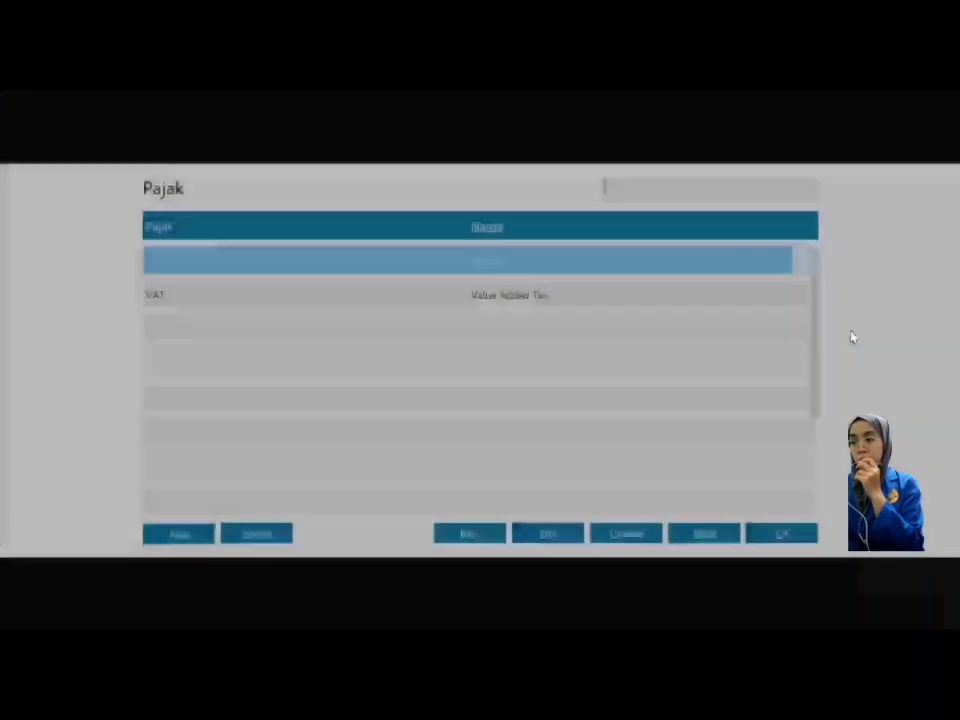
pyautogui.click(648, 300)
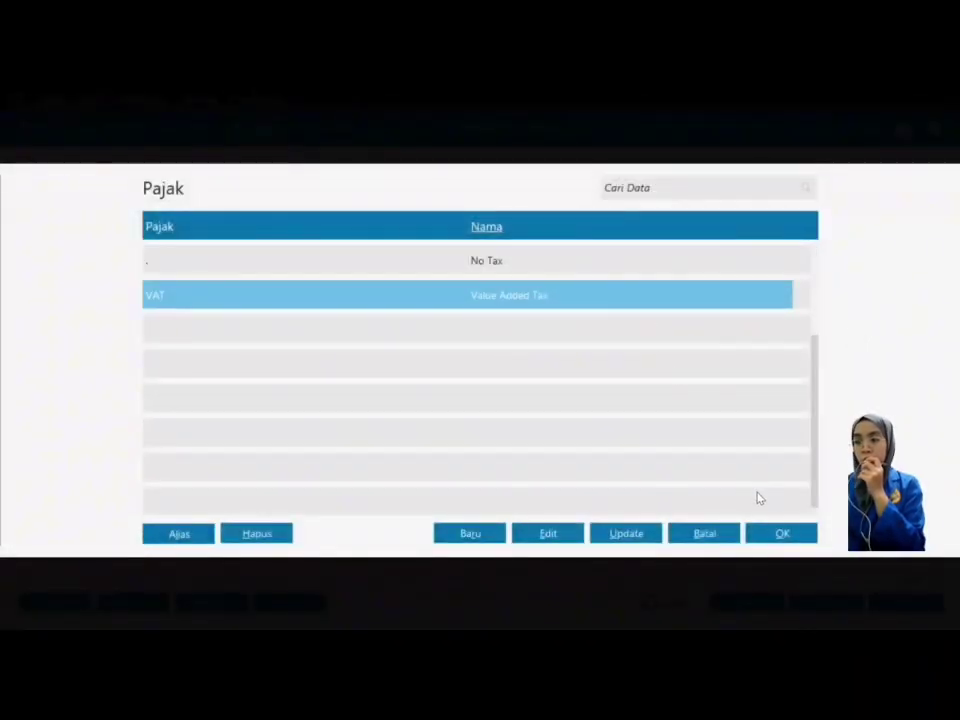
pyautogui.click(778, 536)
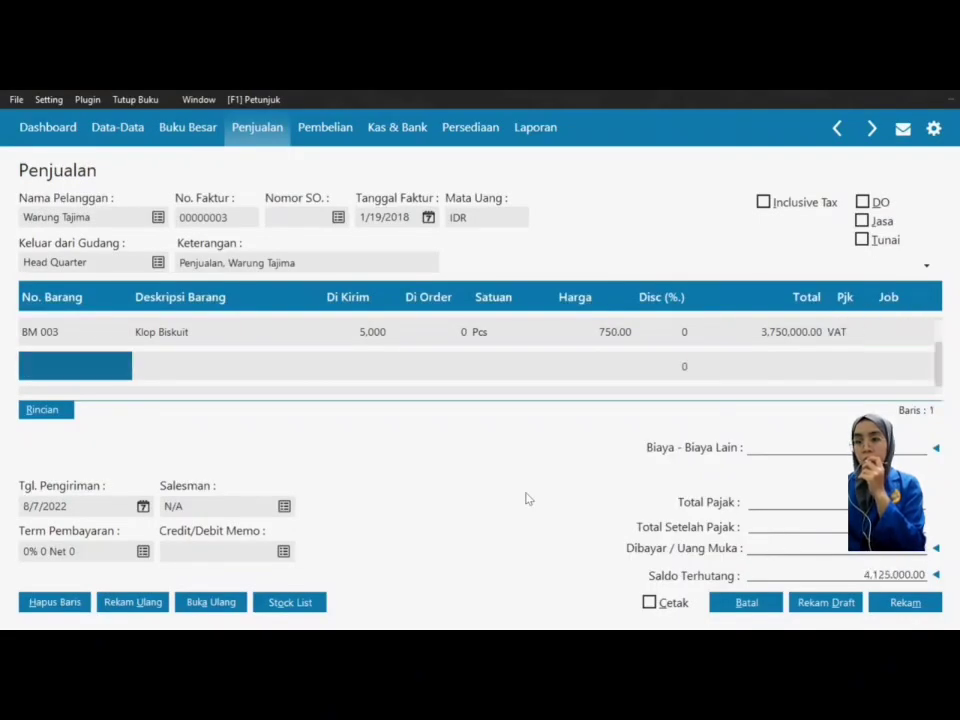
# Step: Add Teh Gelas on the second line: 1,000 Pcs at 1,200.00 with VAT
pyautogui.click(48, 370)
pyautogui.doubleClick(48, 368)
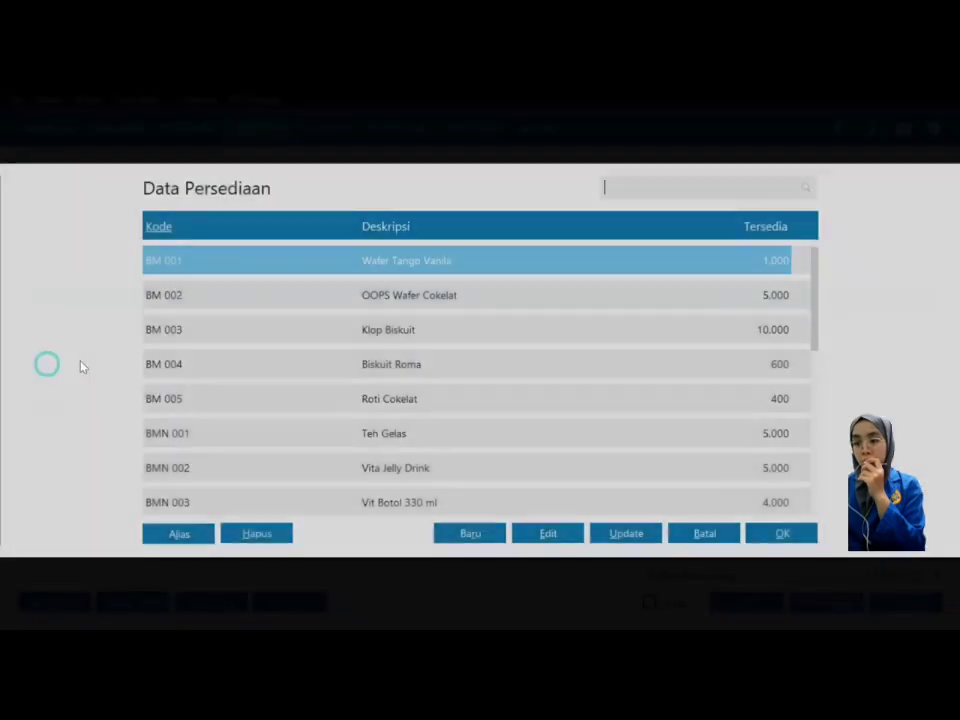
pyautogui.click(190, 433)
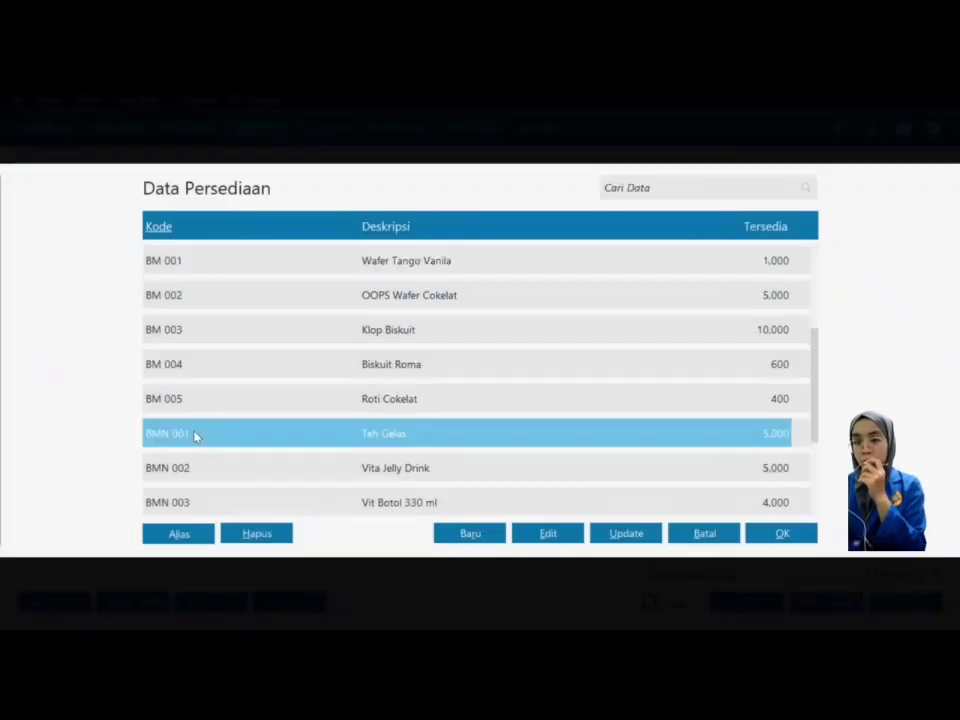
pyautogui.click(776, 534)
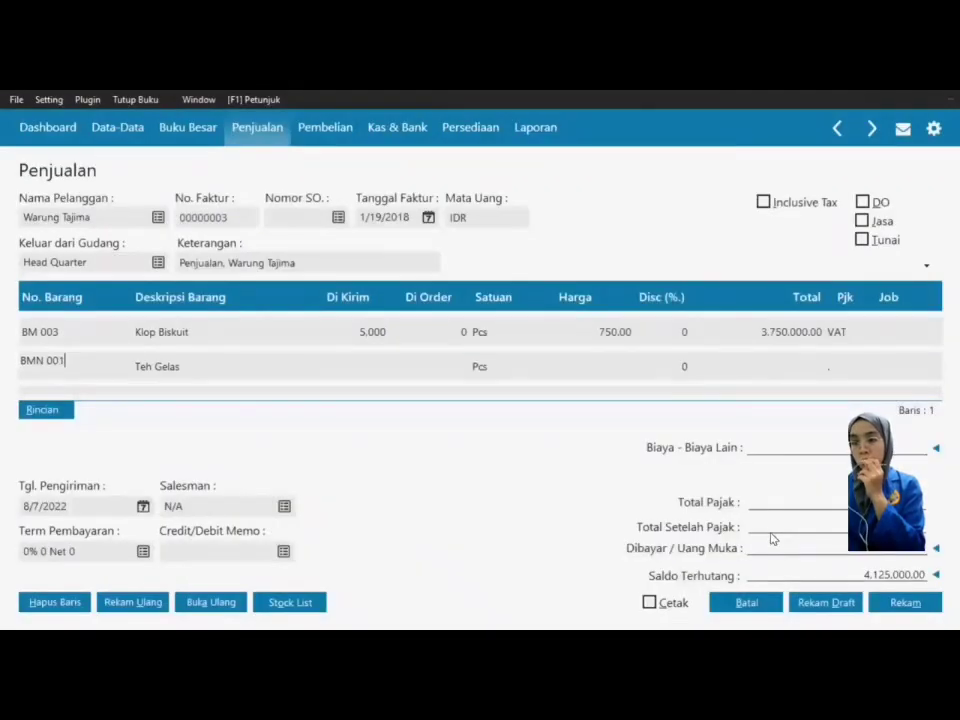
pyautogui.press('Tab')
pyautogui.press('Tab')
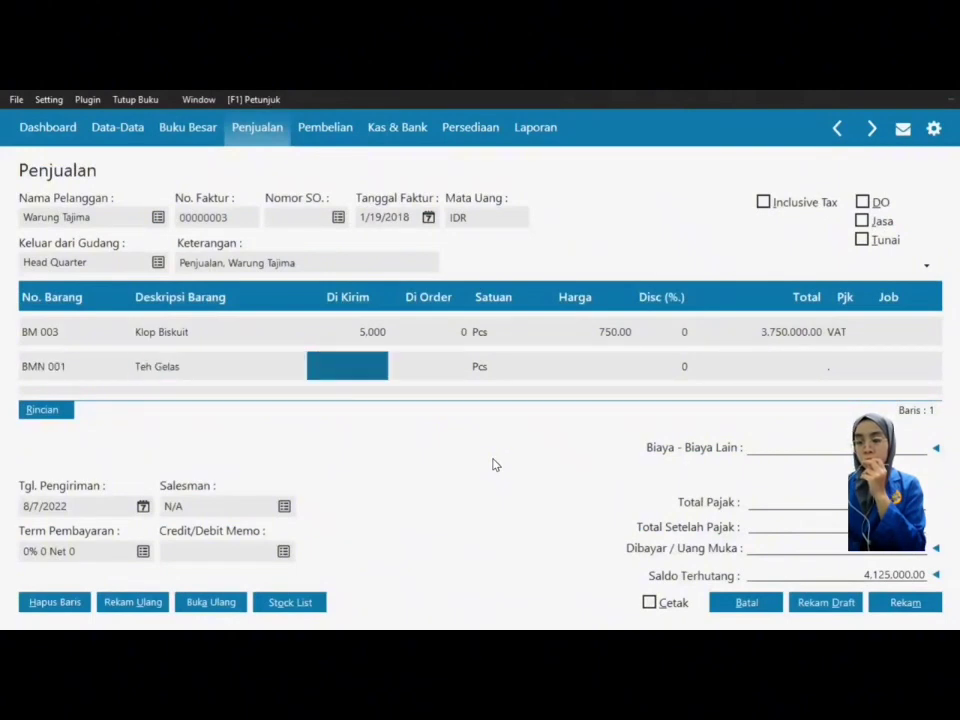
pyautogui.write('1000')
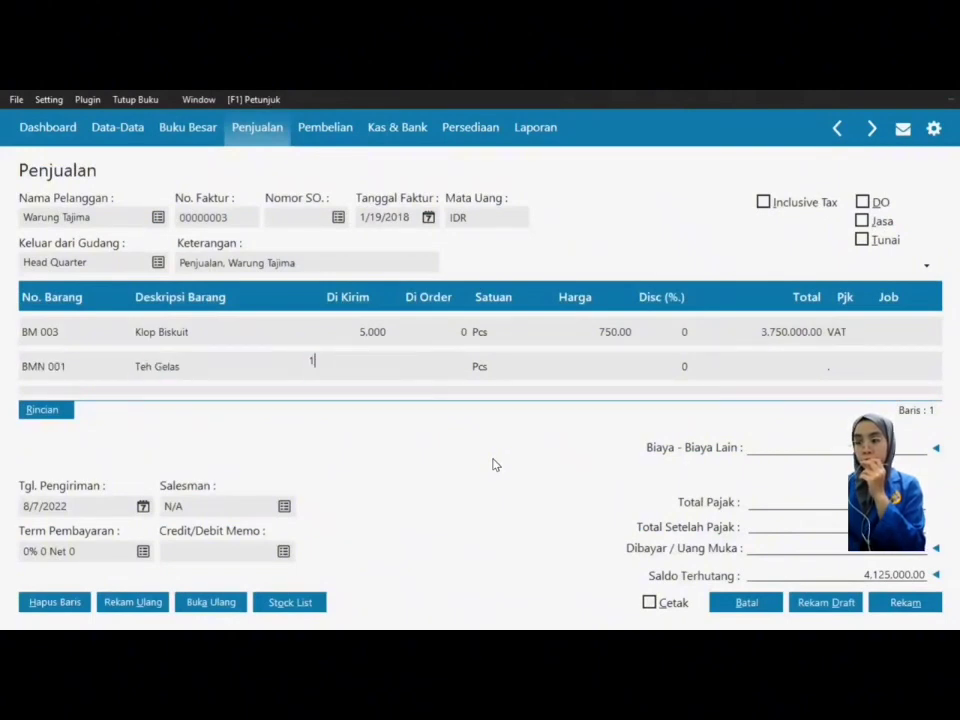
pyautogui.press('Tab')
pyautogui.press('Tab')
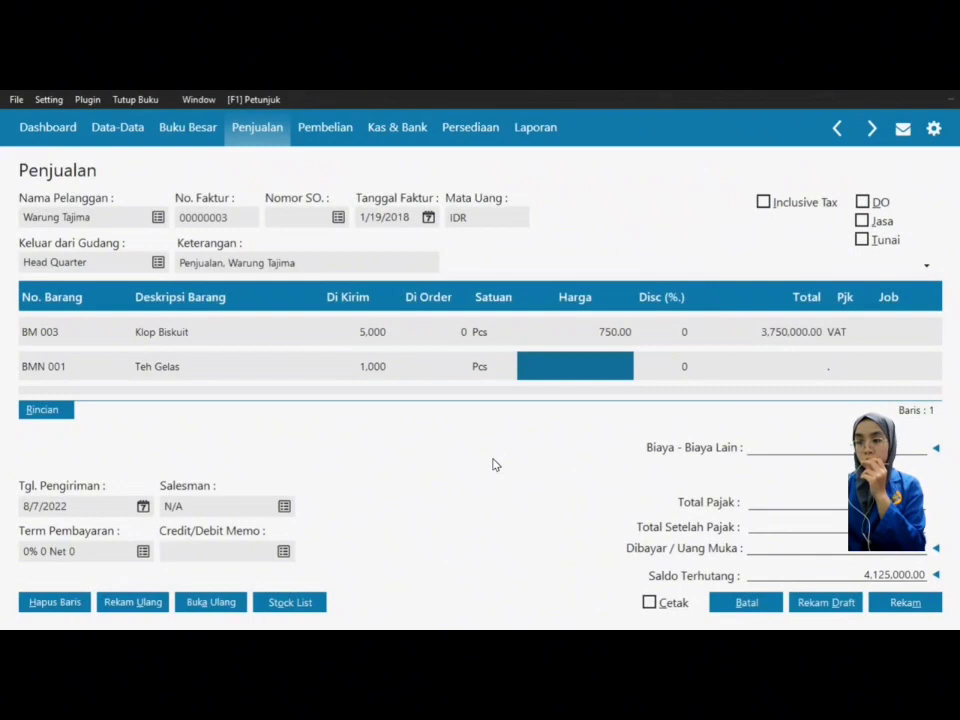
pyautogui.write('1200')
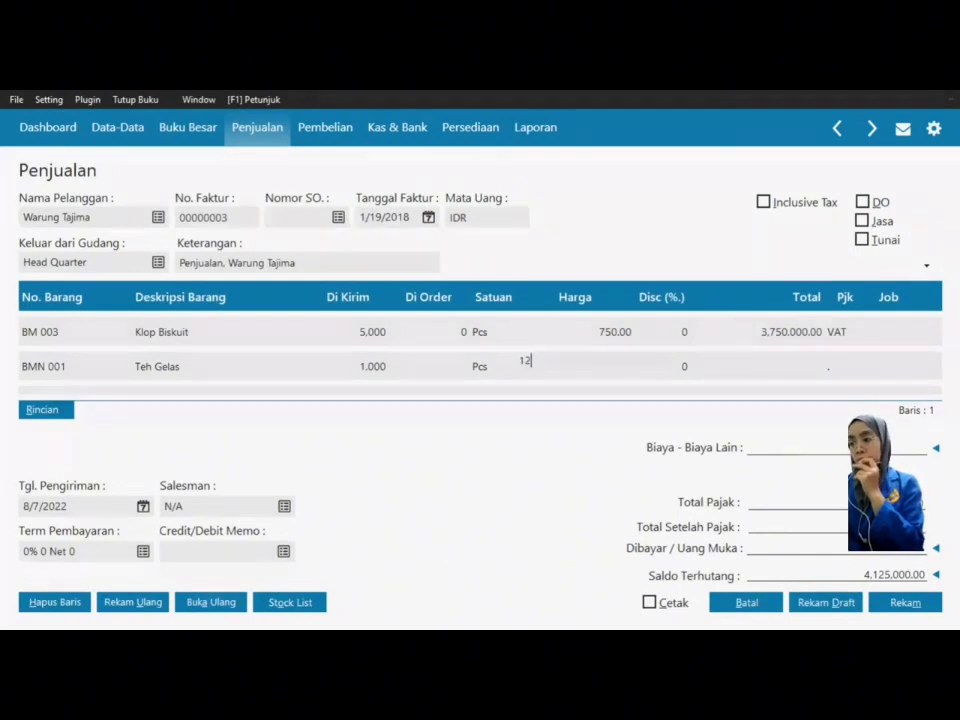
pyautogui.press('Tab')
pyautogui.press('Tab')
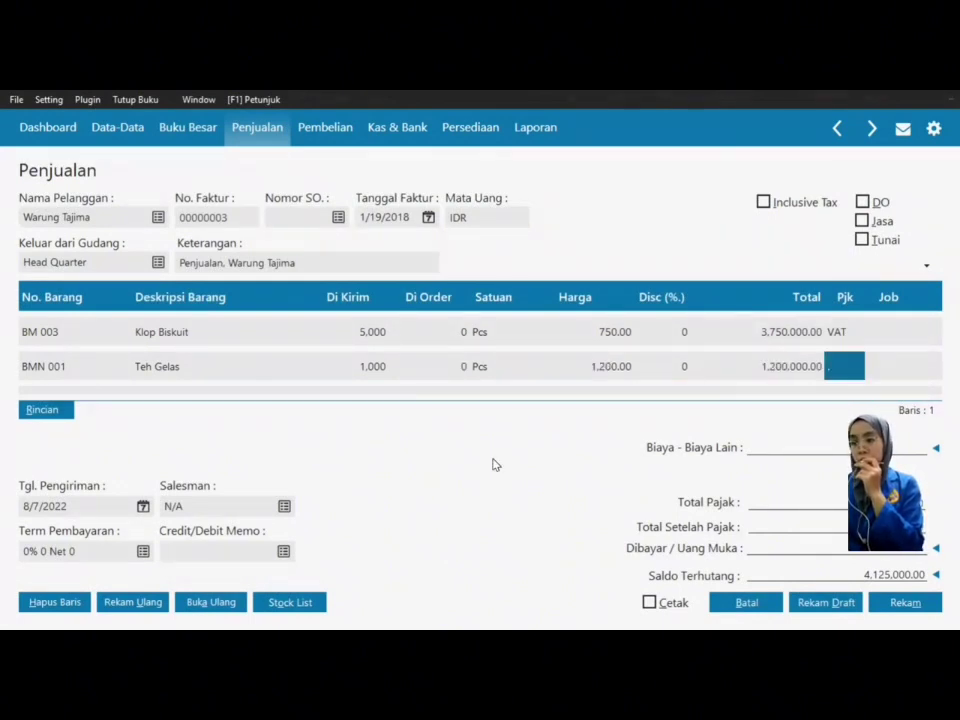
pyautogui.click(831, 368)
pyautogui.click(627, 296)
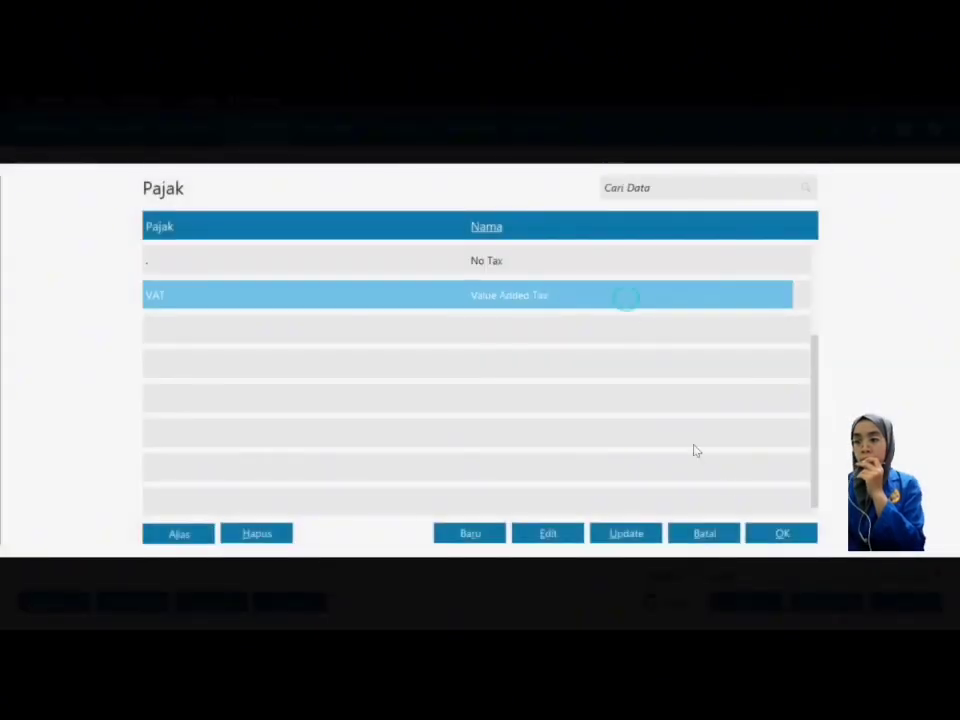
pyautogui.click(777, 531)
pyautogui.press('Return')
pyautogui.press('Return')
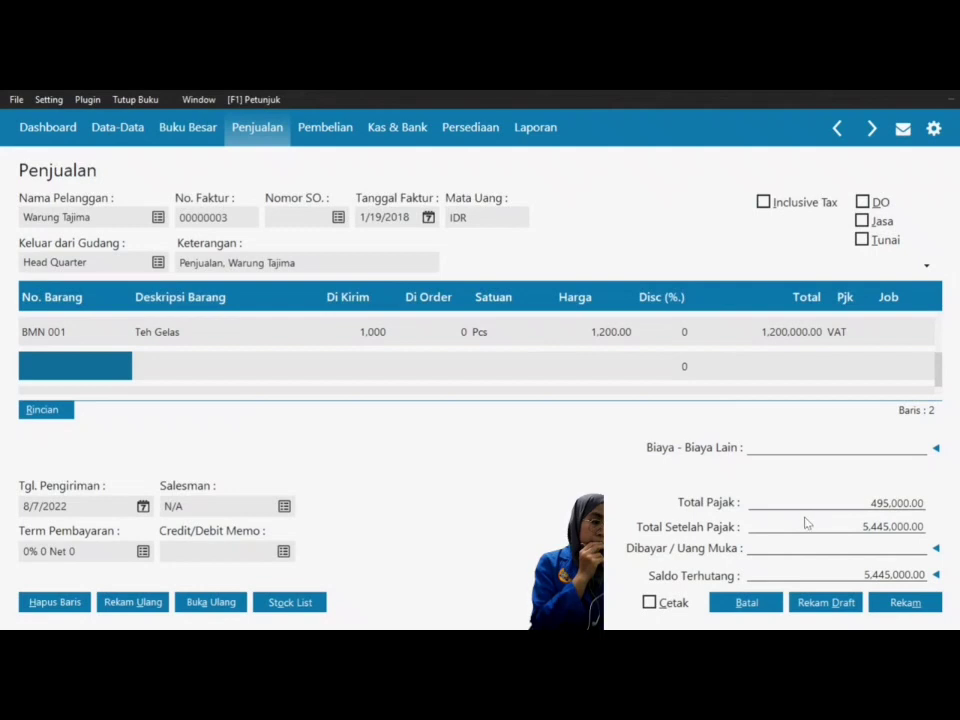
# Step: Apply the 2,445,000 down payment to the invoice
pyautogui.click(936, 548)
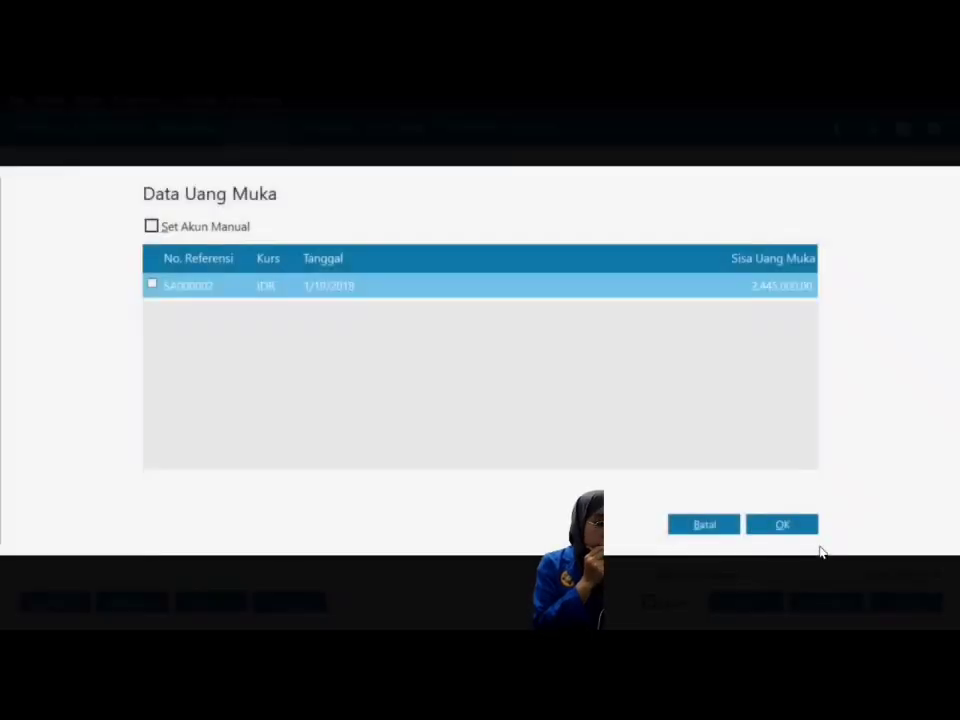
pyautogui.click(151, 284)
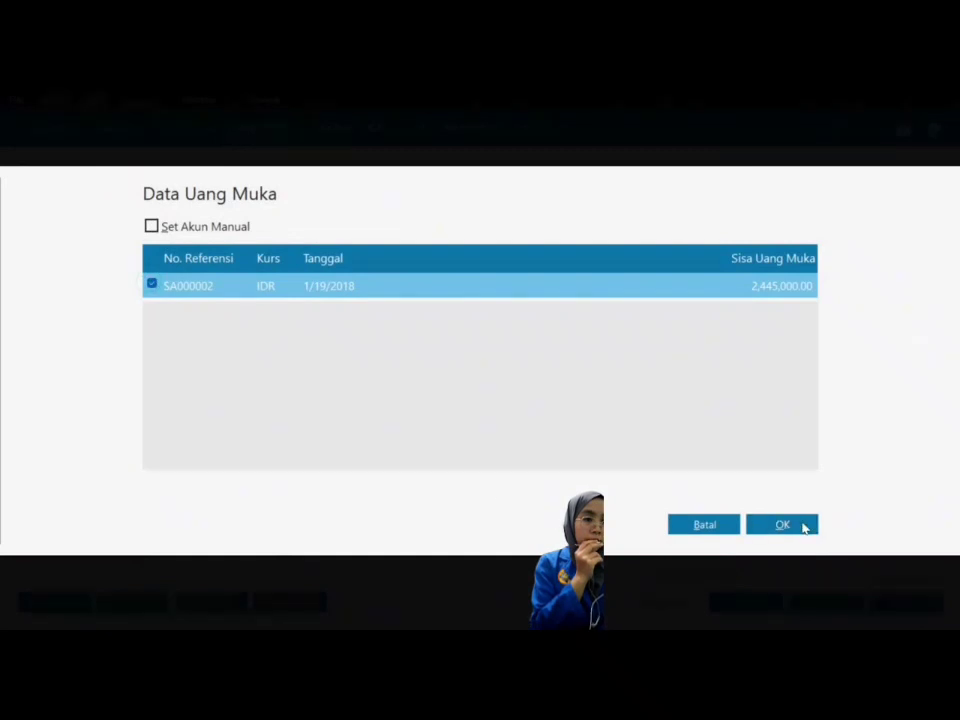
pyautogui.click(803, 525)
pyautogui.press('Tab')
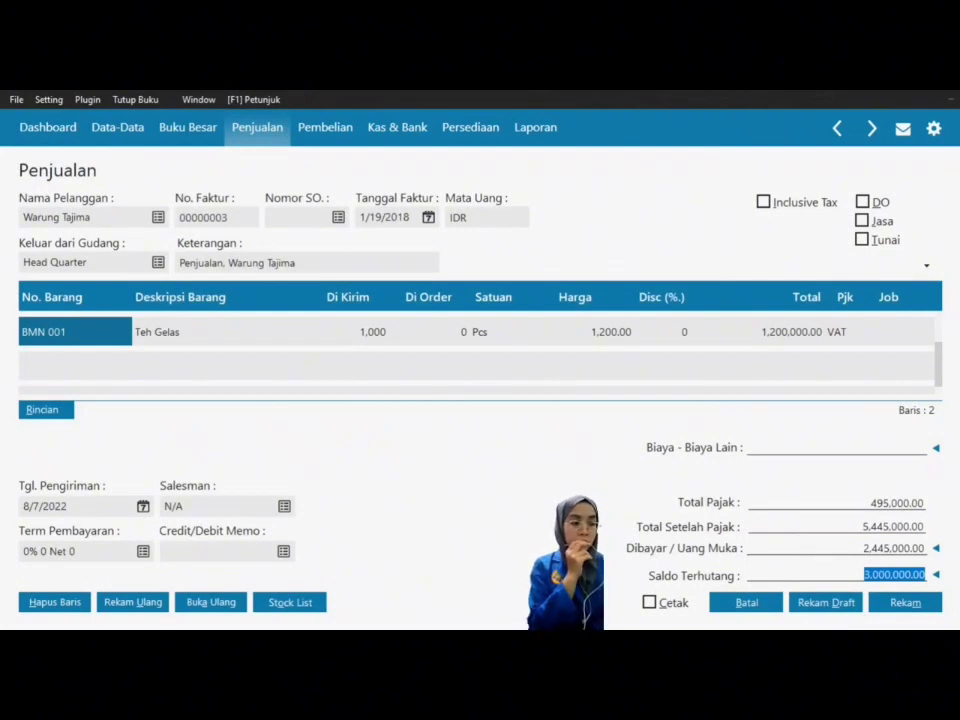
# Step: Set the shipping date to 19 January 2018
pyautogui.click(144, 507)
pyautogui.click(200, 481)
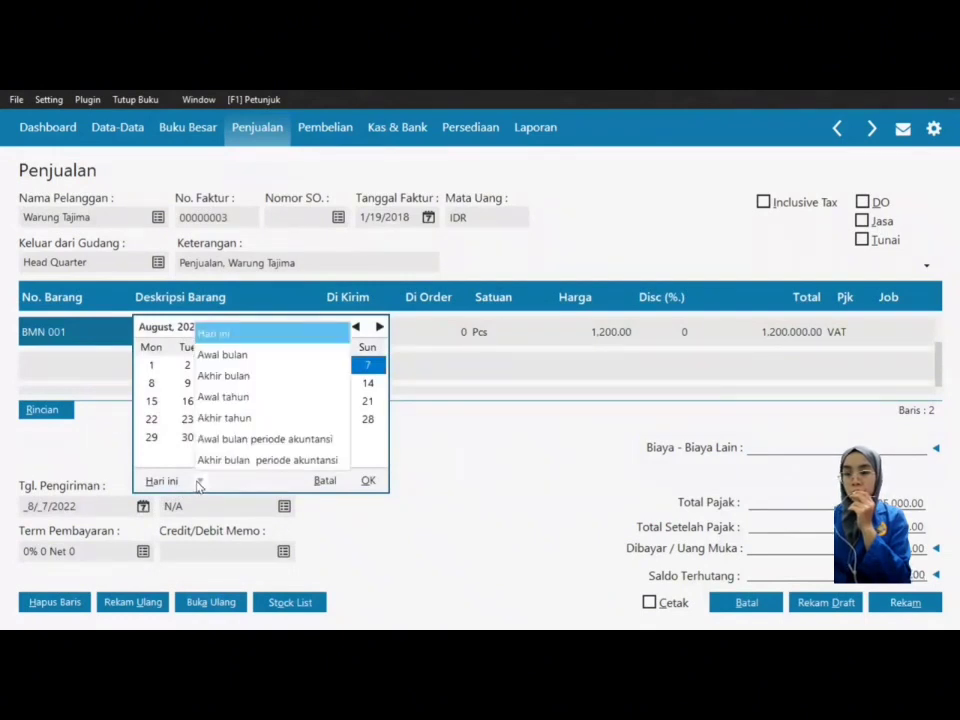
pyautogui.click(234, 441)
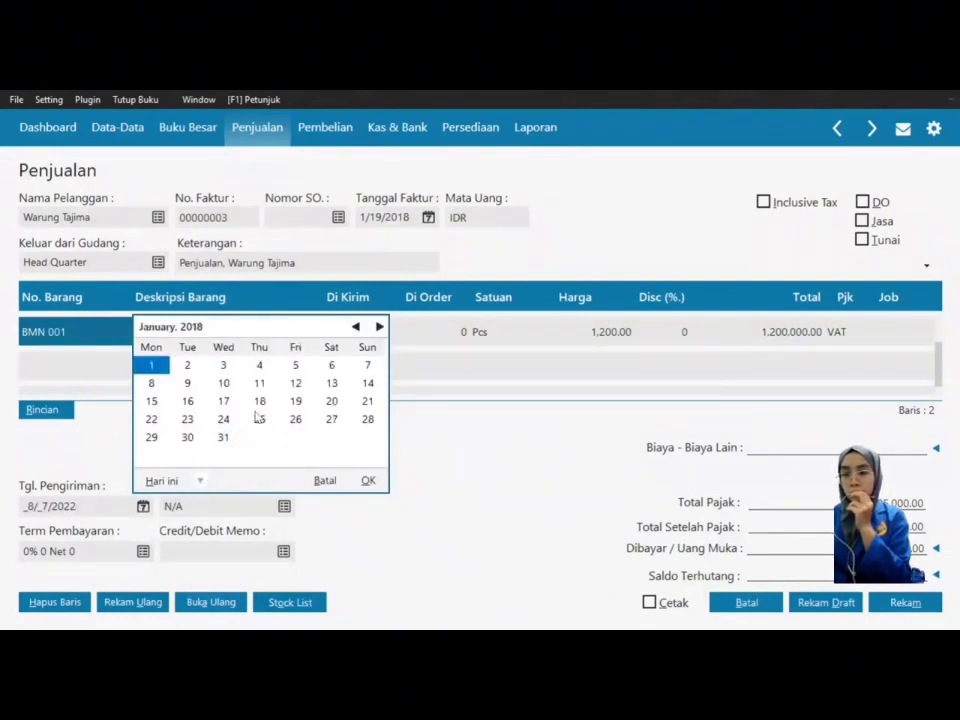
pyautogui.click(295, 402)
pyautogui.click(367, 482)
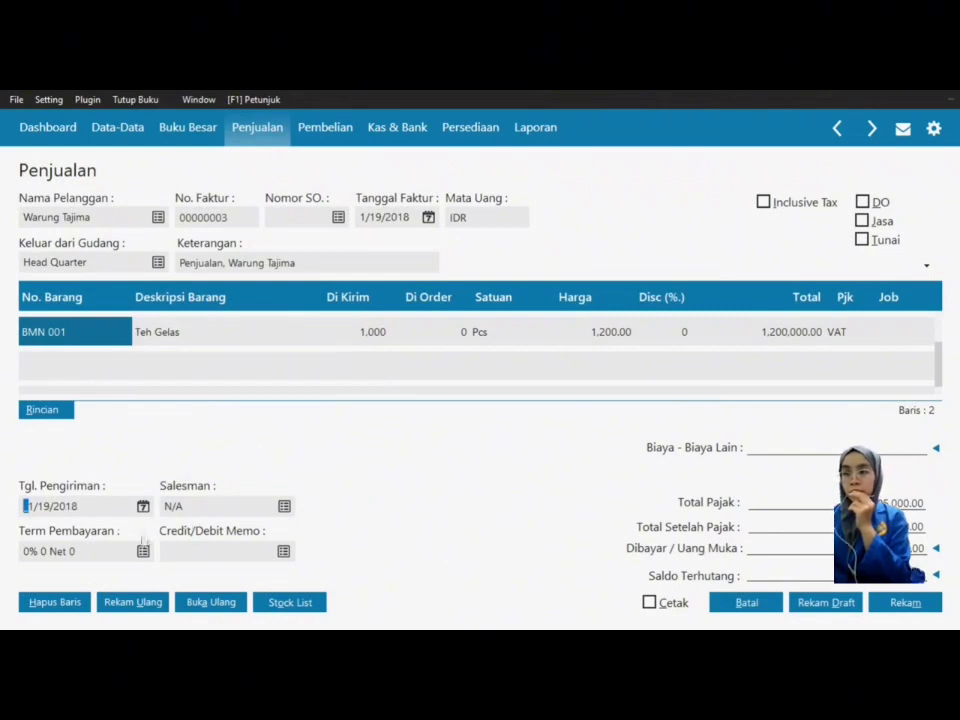
# Step: Set payment terms to 2% 10 Net 30 and save the sales invoice
pyautogui.click(144, 550)
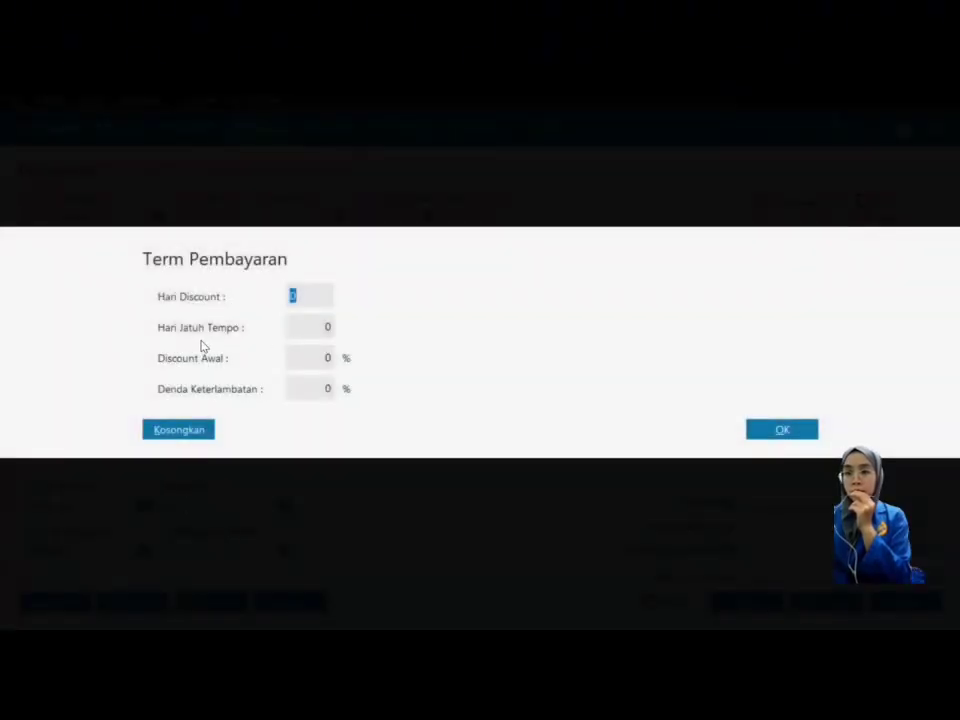
pyautogui.write('10')
pyautogui.press('Tab')
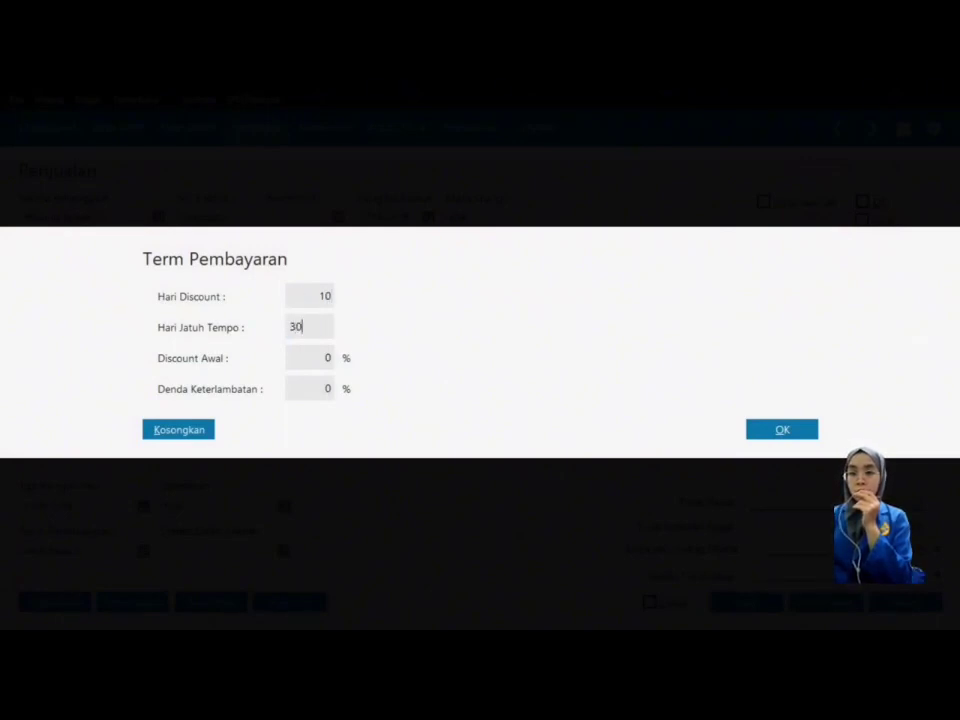
pyautogui.press('Tab')
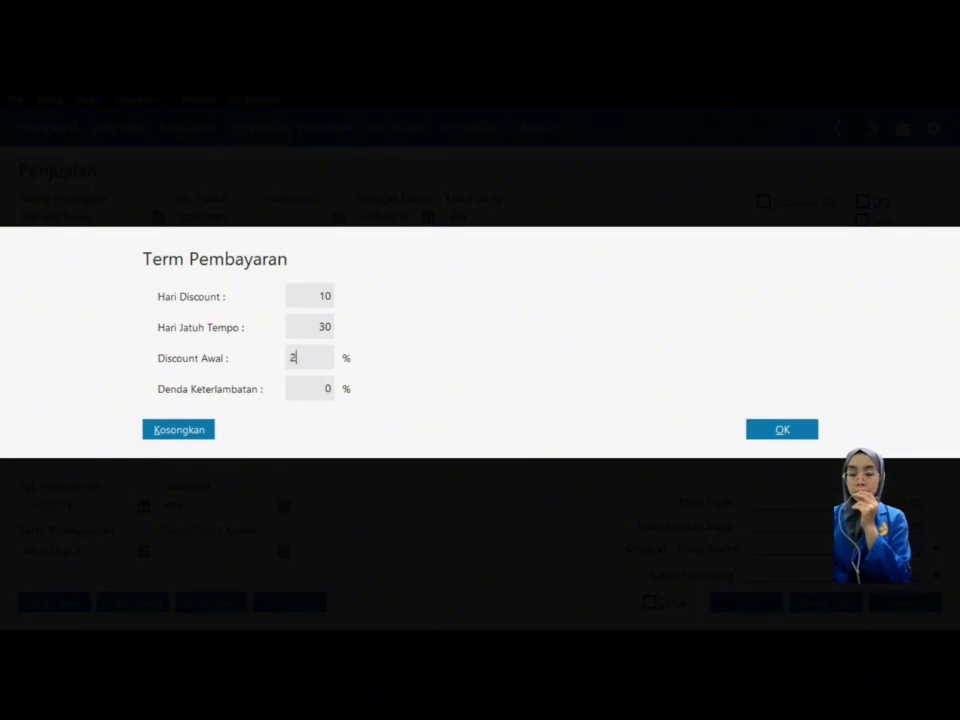
pyautogui.click(765, 431)
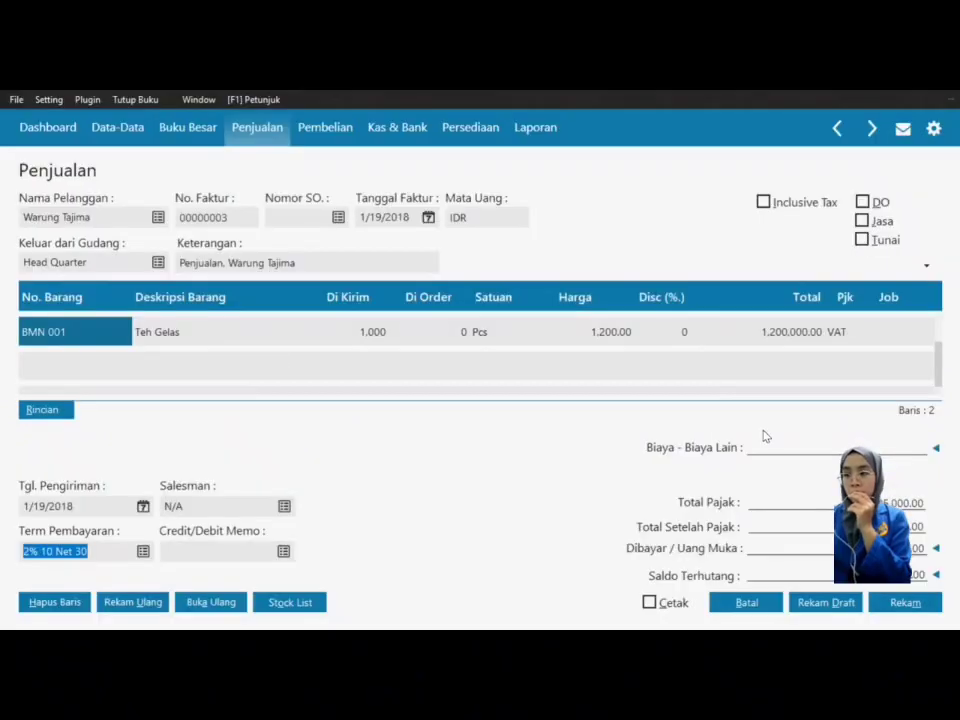
pyautogui.click(903, 603)
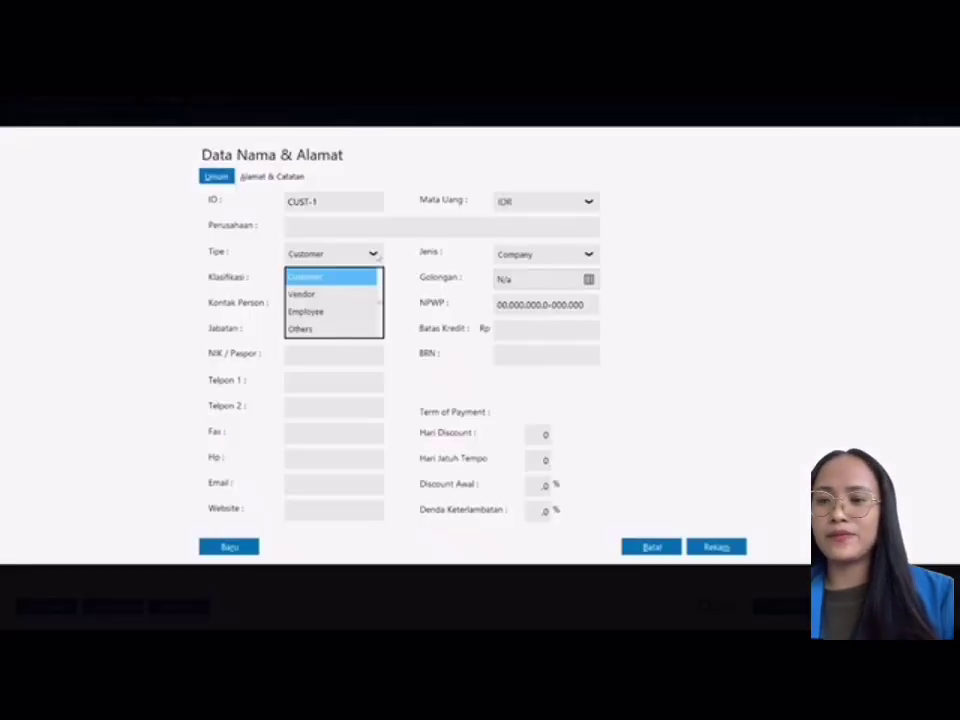
# Step: Save a new Employee record with the employee's name and choose them as the receipt's payer
pyautogui.click(338, 312)
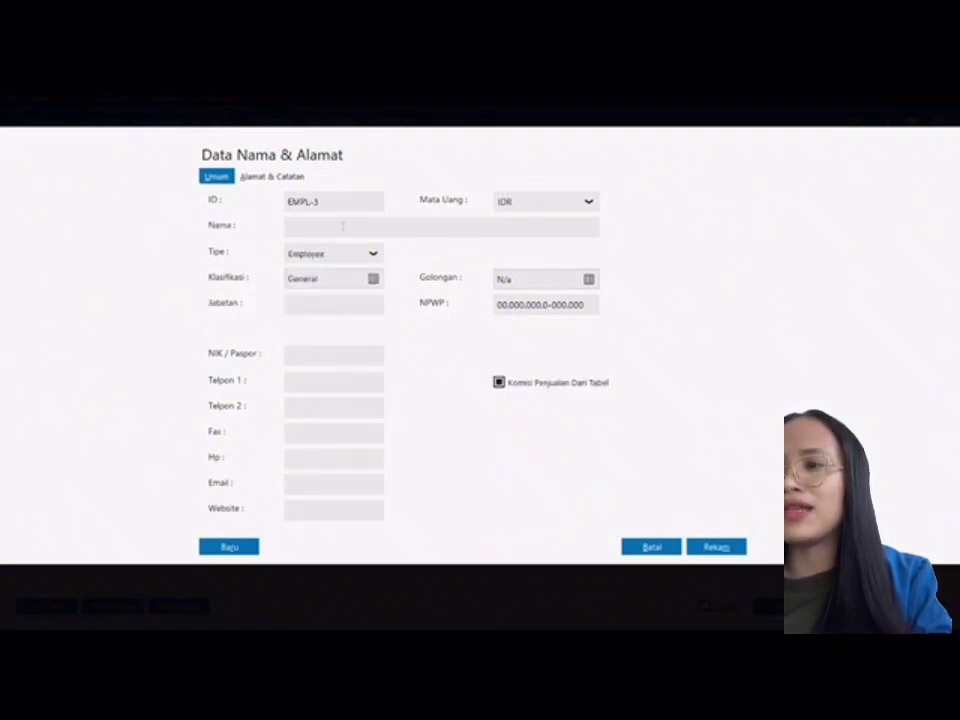
pyautogui.write('baP')
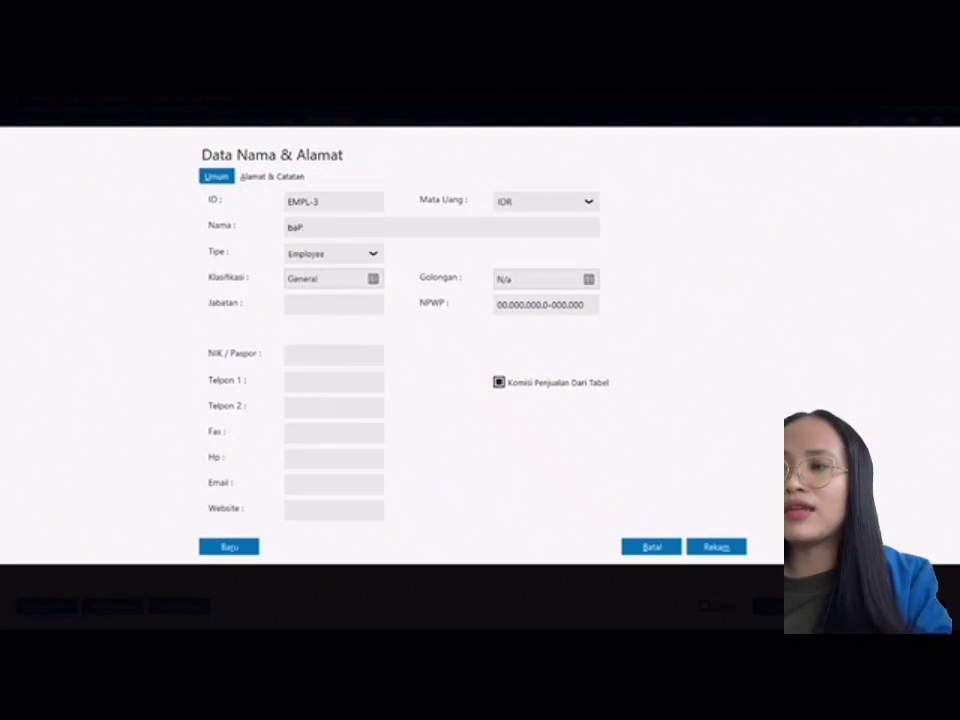
pyautogui.press('BackSpace')
pyautogui.press('BackSpace')
pyautogui.press('BackSpace')
pyautogui.write('BAO')
pyautogui.press('BackSpace')
pyautogui.write('P')
pyautogui.press('BackSpace')
pyautogui.press('BackSpace')
pyautogui.write('PK')
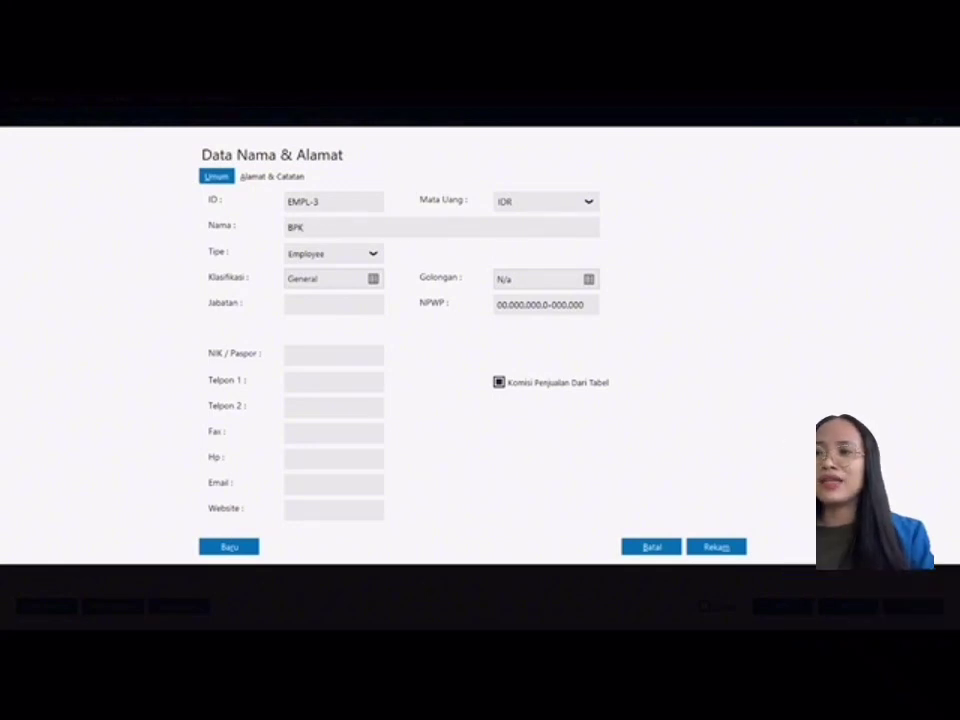
pyautogui.write(' TIC')
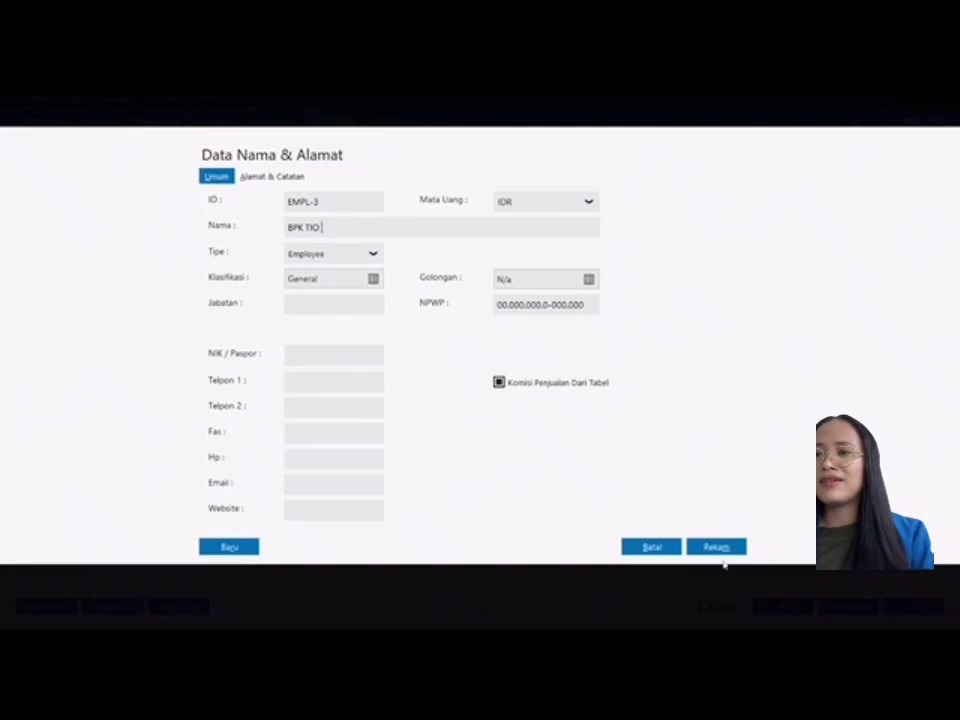
pyautogui.click(720, 547)
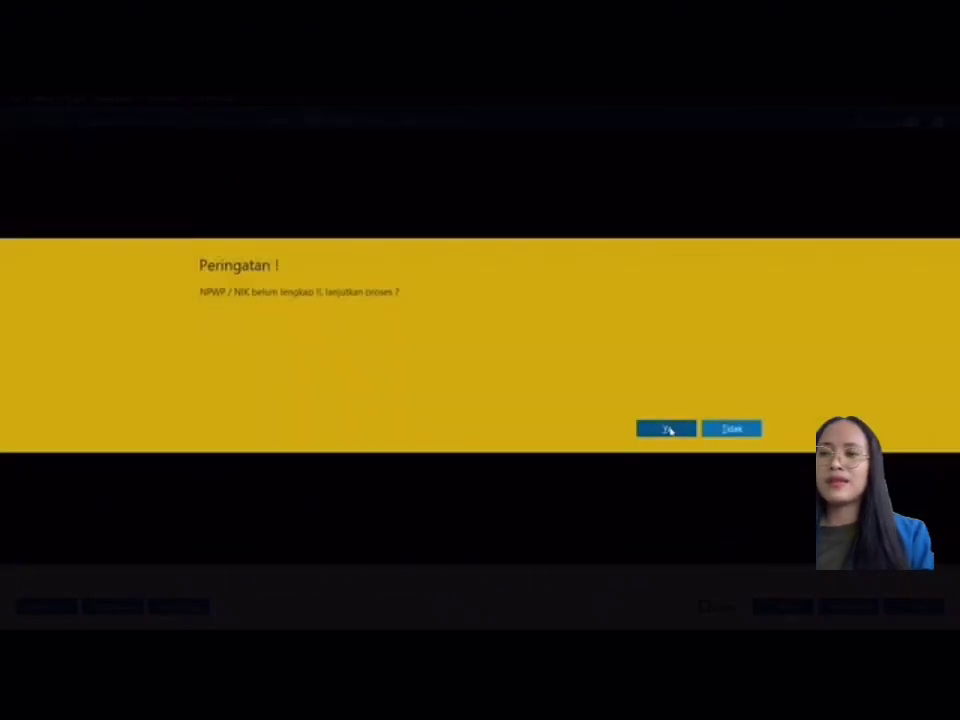
pyautogui.click(669, 429)
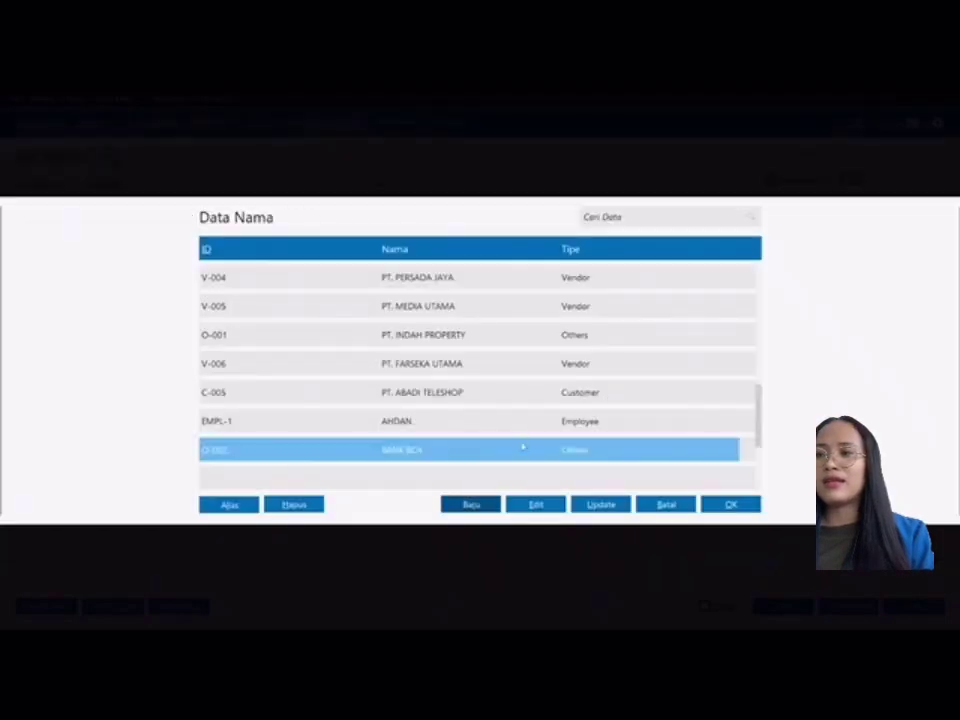
pyautogui.moveTo(762, 408); pyautogui.dragTo(761, 439)
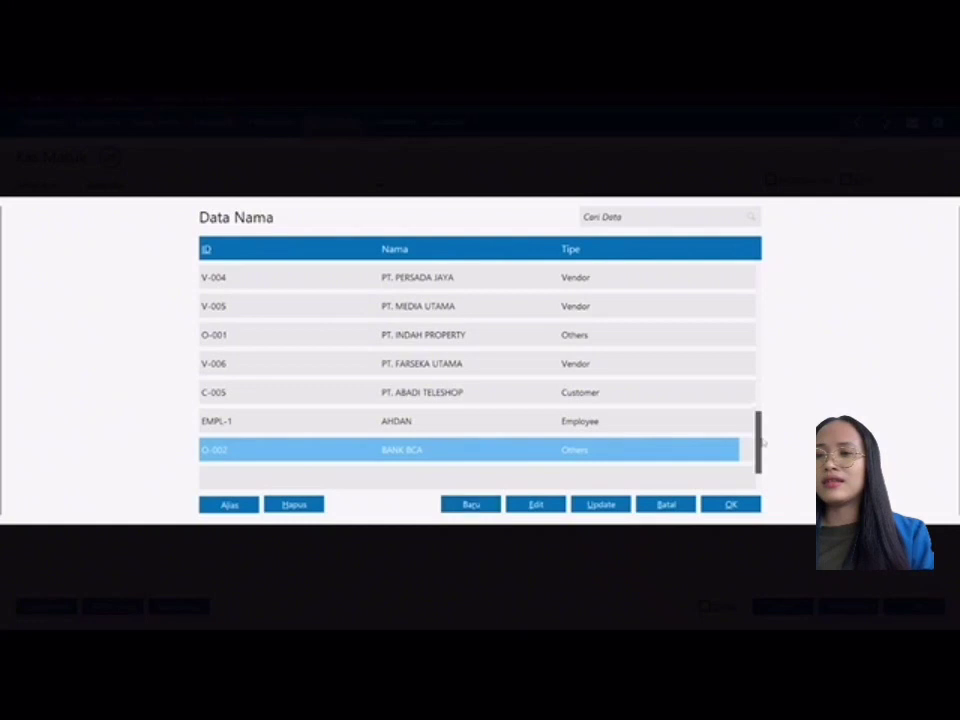
pyautogui.click(731, 508)
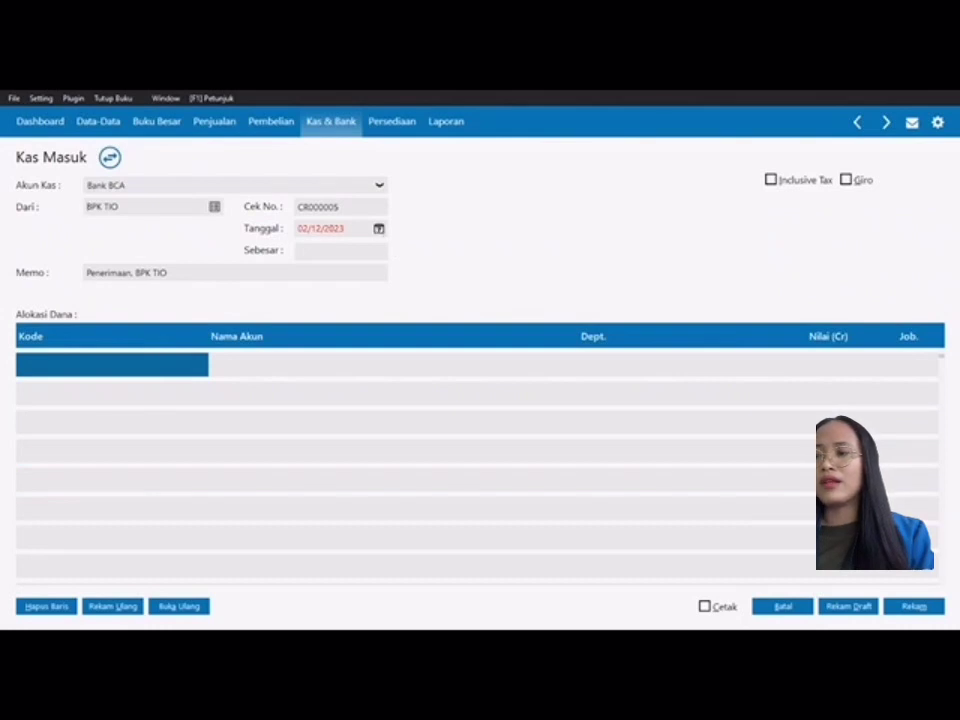
# Step: Enter 16/01/2018 as the receipt date, then select the first allocation row's account cells
pyautogui.click(320, 228)
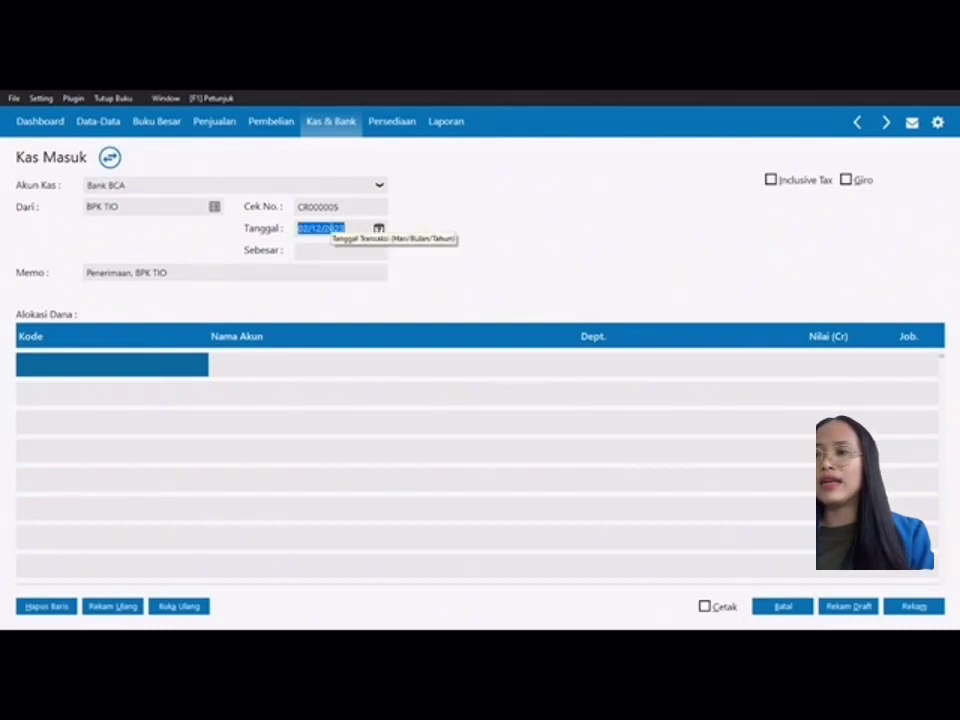
pyautogui.write('16/0')
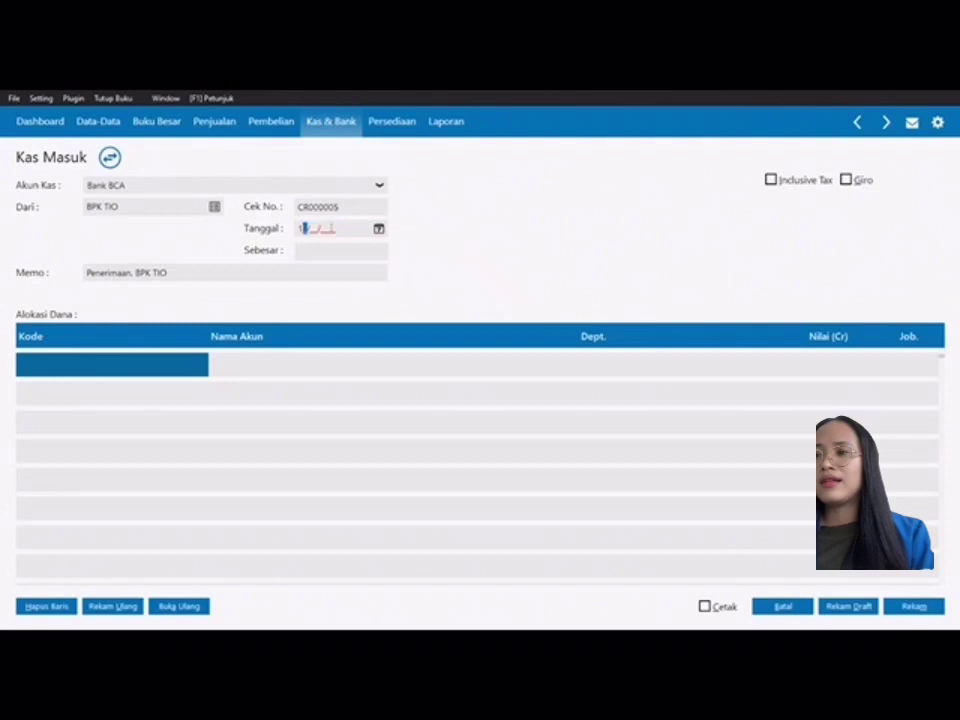
pyautogui.write('1/2018')
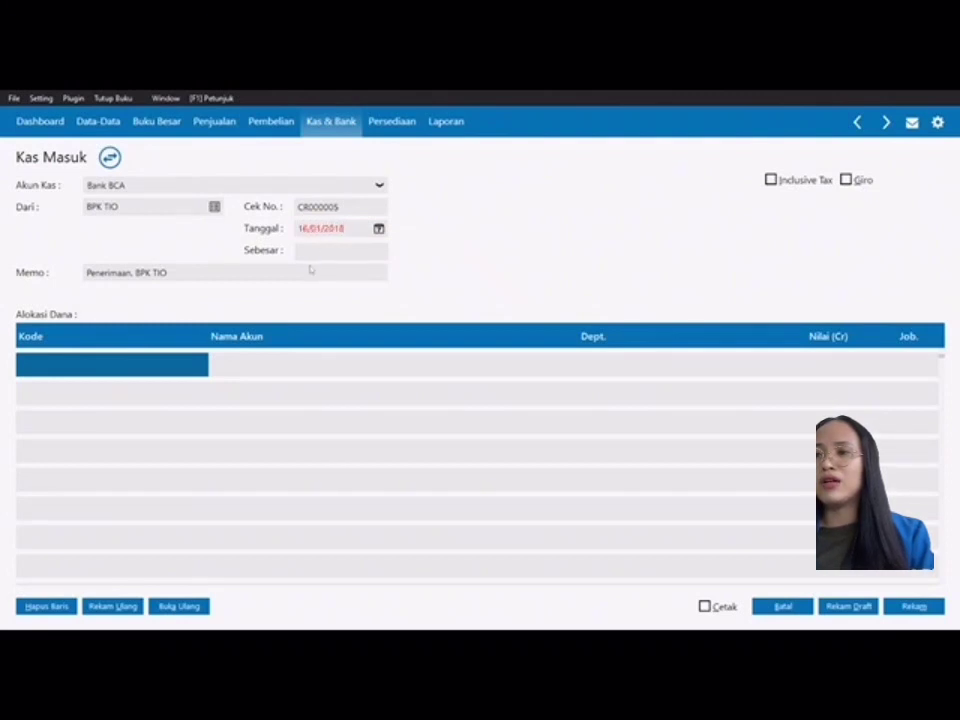
pyautogui.click(139, 369)
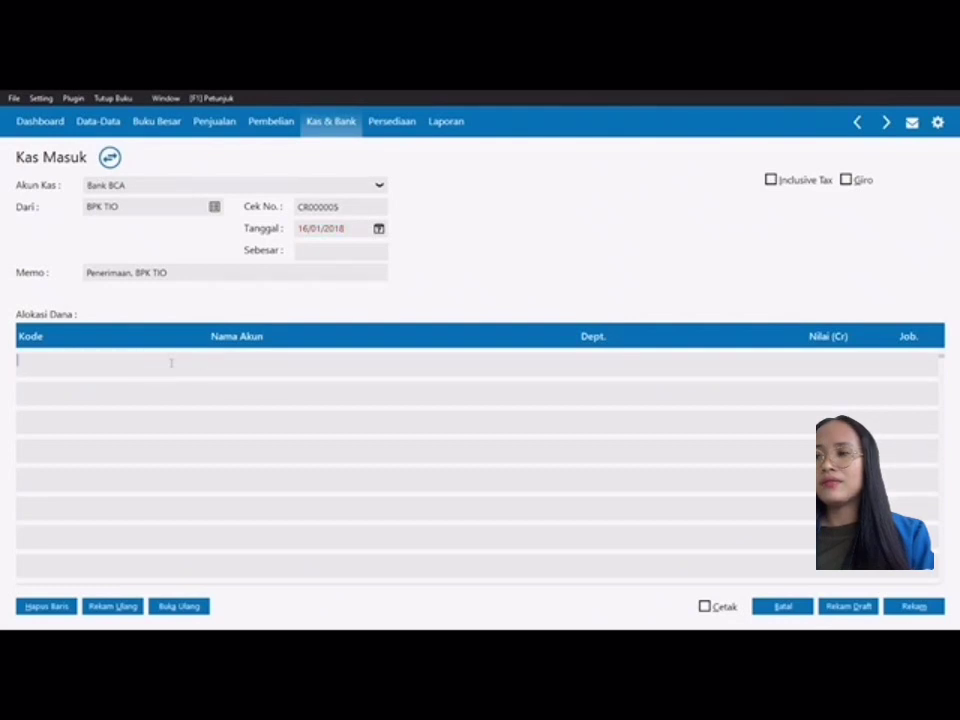
pyautogui.click(247, 372)
pyautogui.click(247, 372)
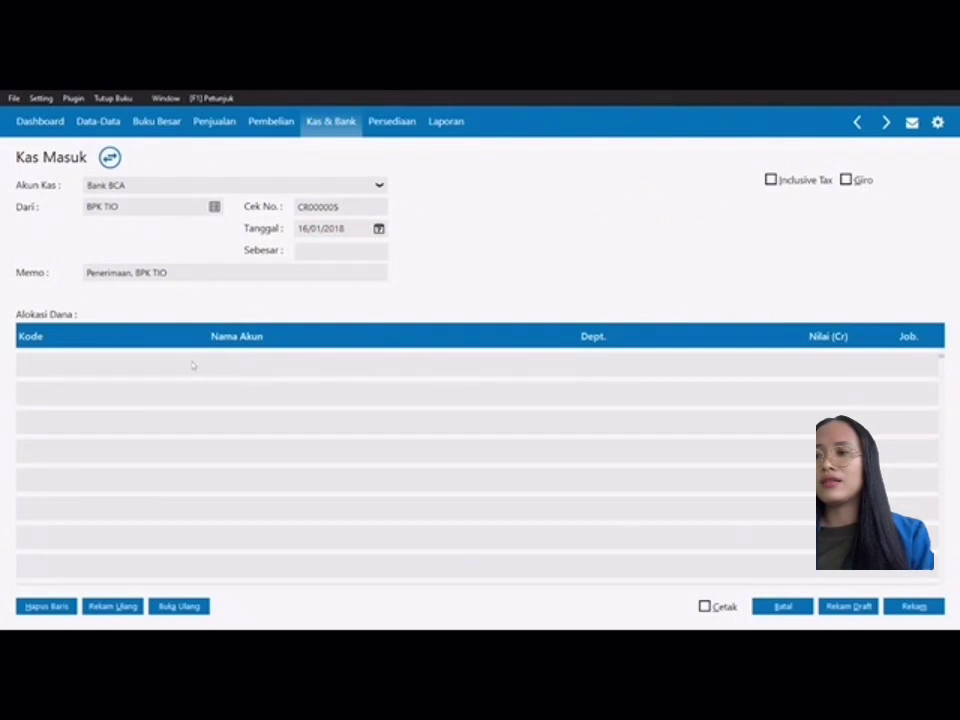
# Step: Search for and assign Modal Disetor to the first allocation row
pyautogui.doubleClick(146, 371)
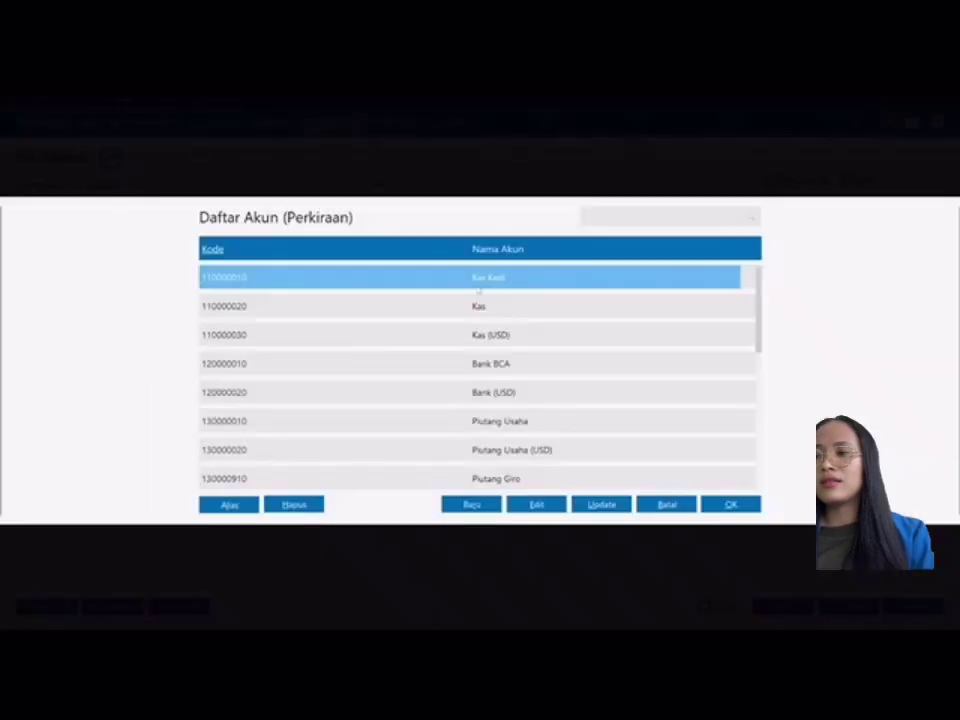
pyautogui.write('MO')
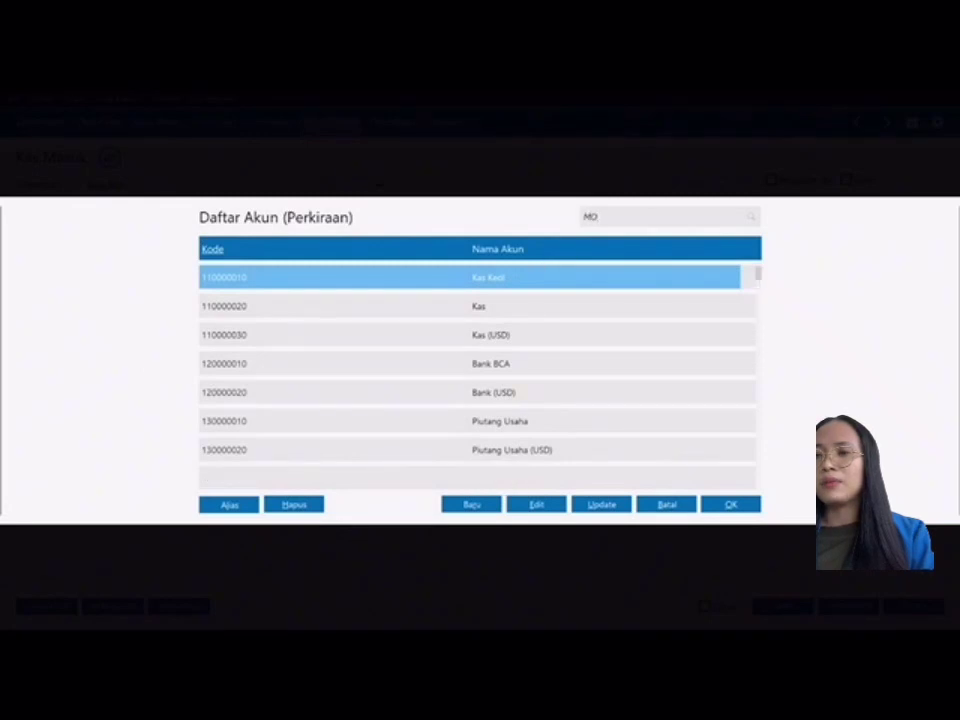
pyautogui.press('BackSpace')
pyautogui.press('BackSpace')
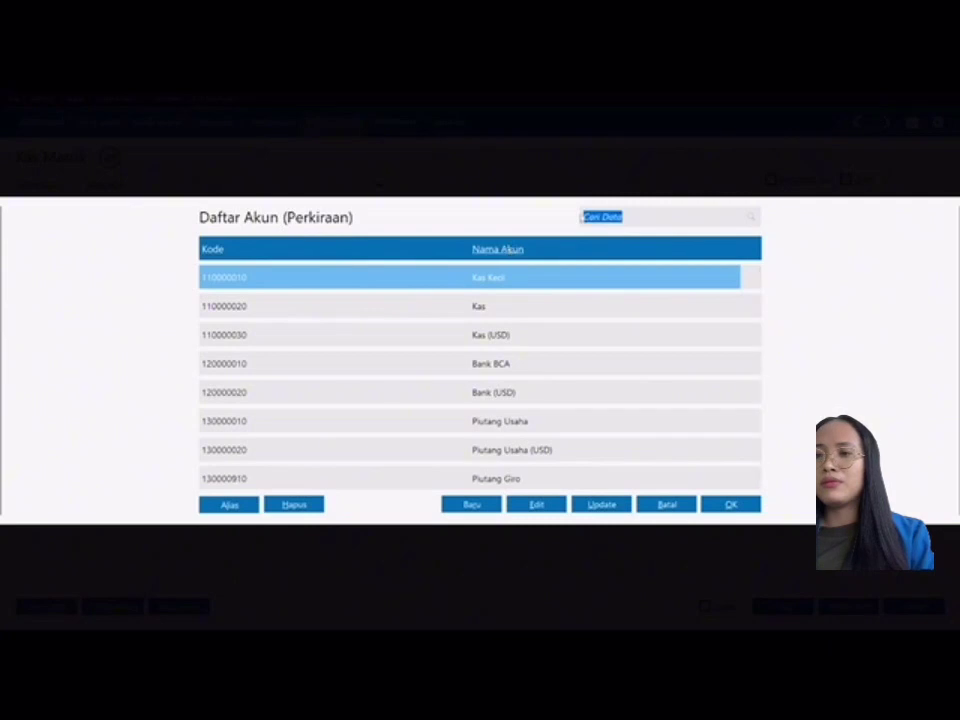
pyautogui.write('MO')
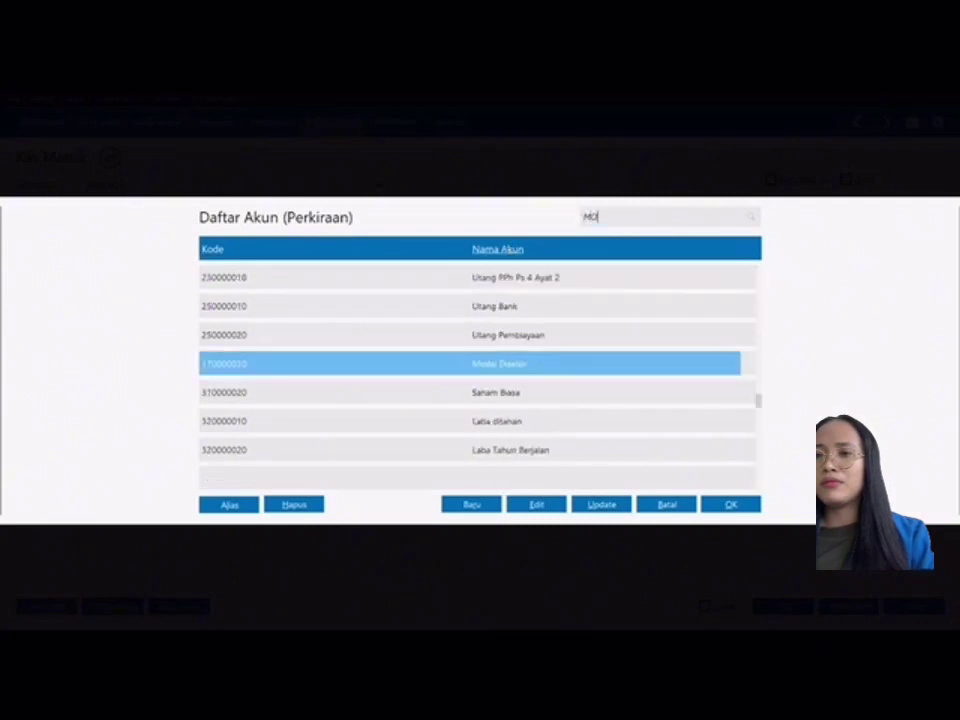
pyautogui.write('E')
pyautogui.press('BackSpace')
pyautogui.write('DAL')
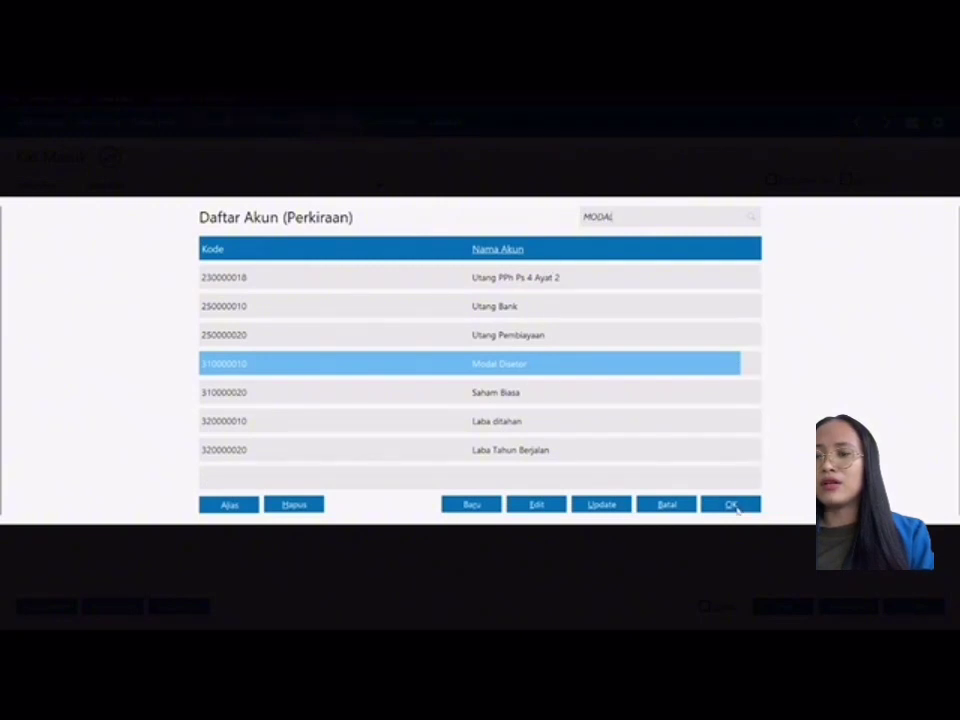
pyautogui.click(735, 504)
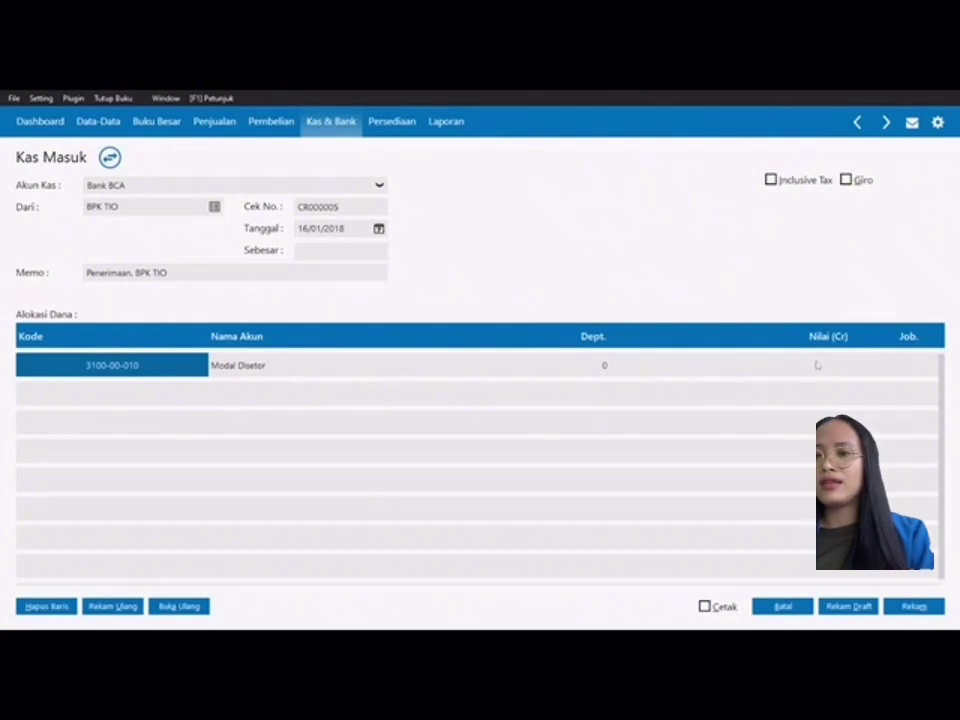
# Step: Credit Rp 100,000,000.00 to Modal Disetor, fill the total, and save the receipt
pyautogui.click(817, 366)
pyautogui.write('1000000')
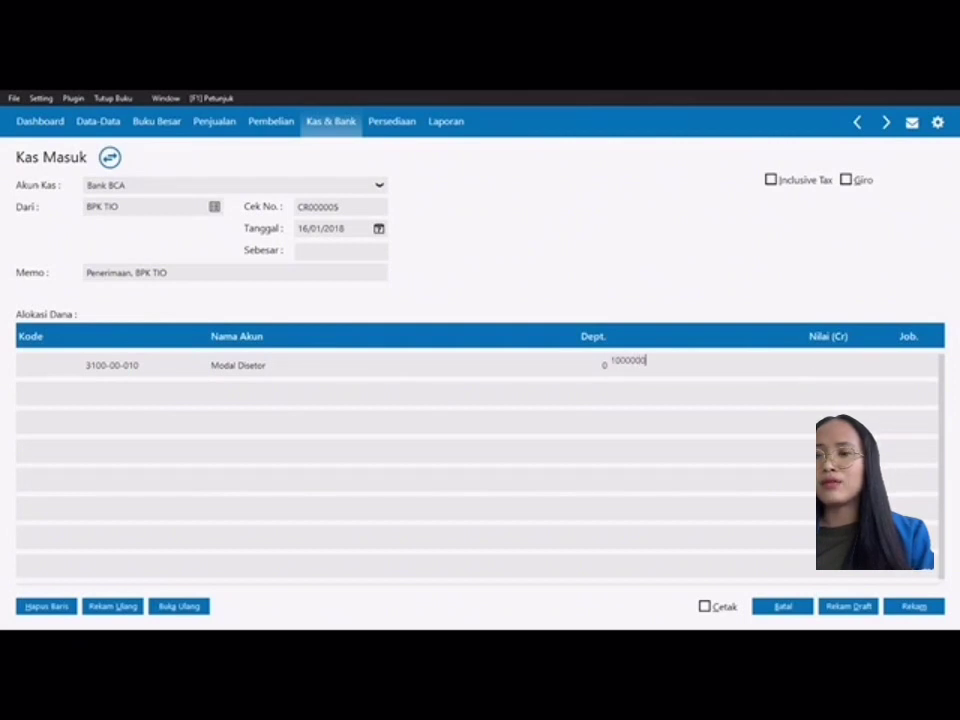
pyautogui.write('000')
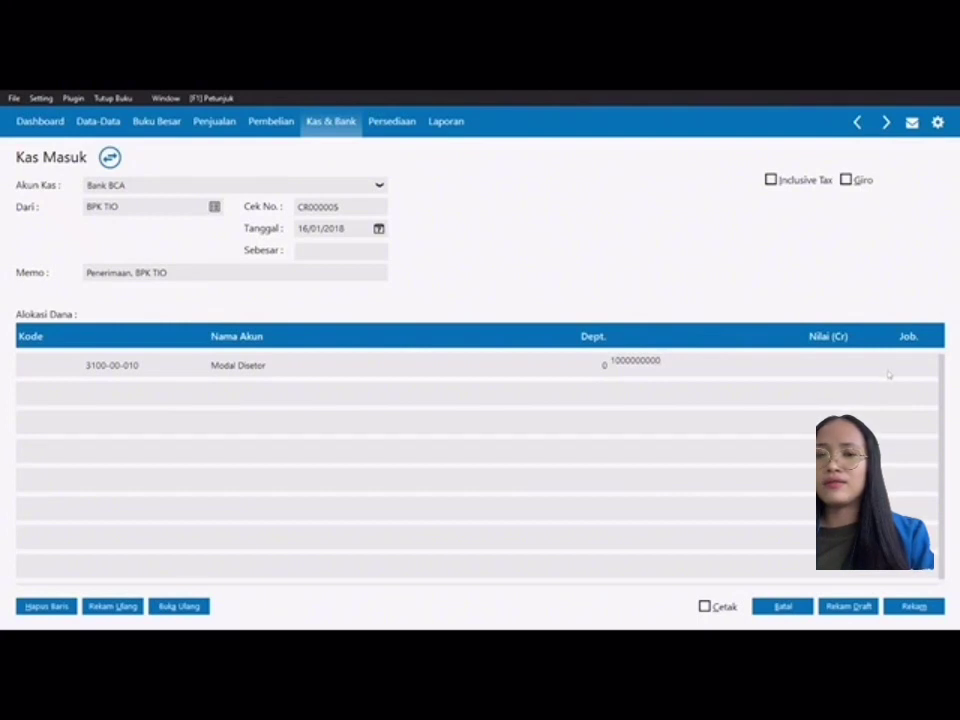
pyautogui.press('Tab')
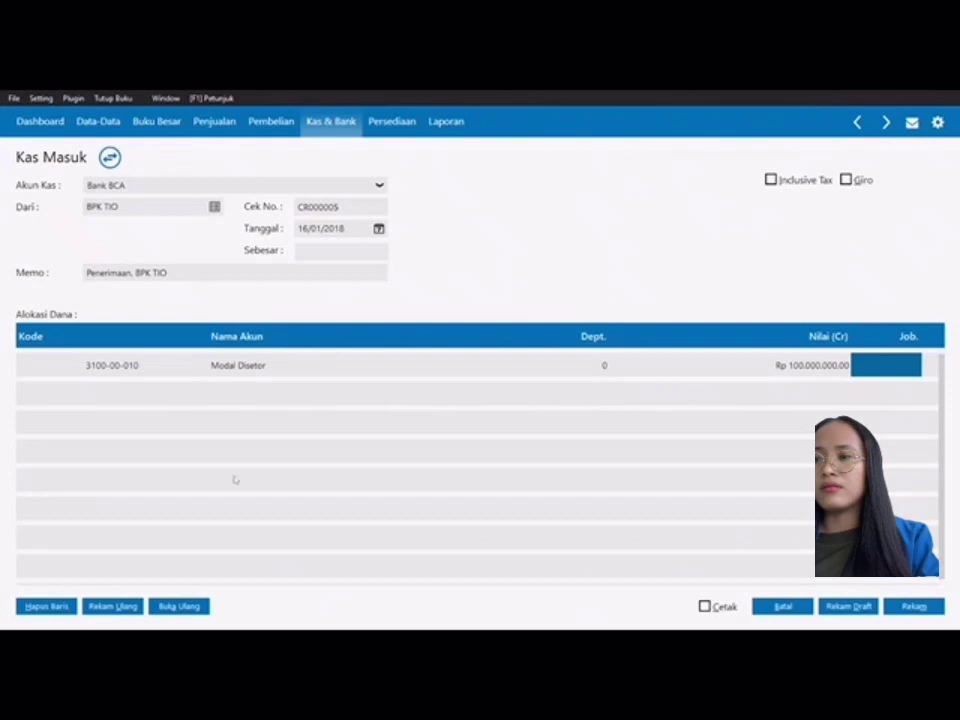
pyautogui.click(349, 249)
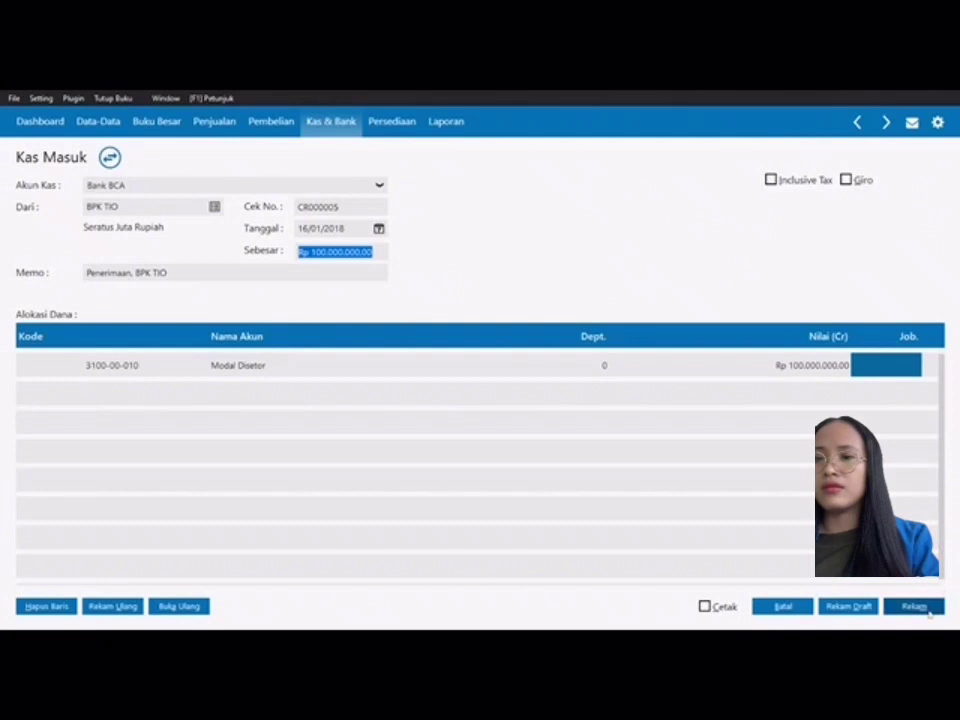
pyautogui.click(926, 610)
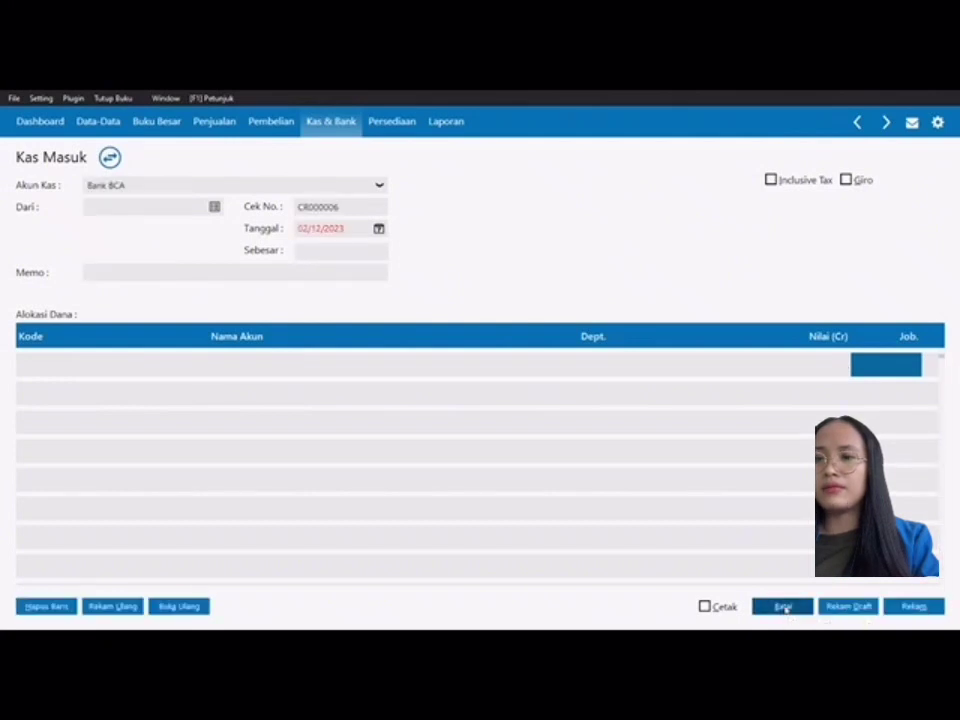
# Step: Close the cash receipt form and list, then start a new Pemakaian / Penyesuaian Barang entry
pyautogui.click(783, 607)
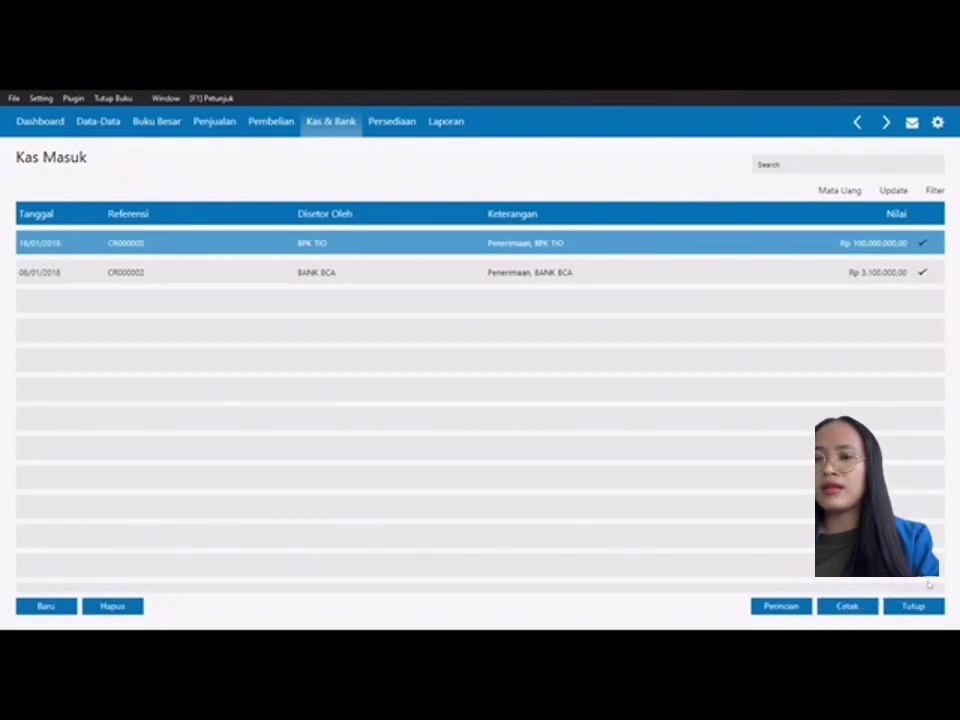
pyautogui.click(913, 606)
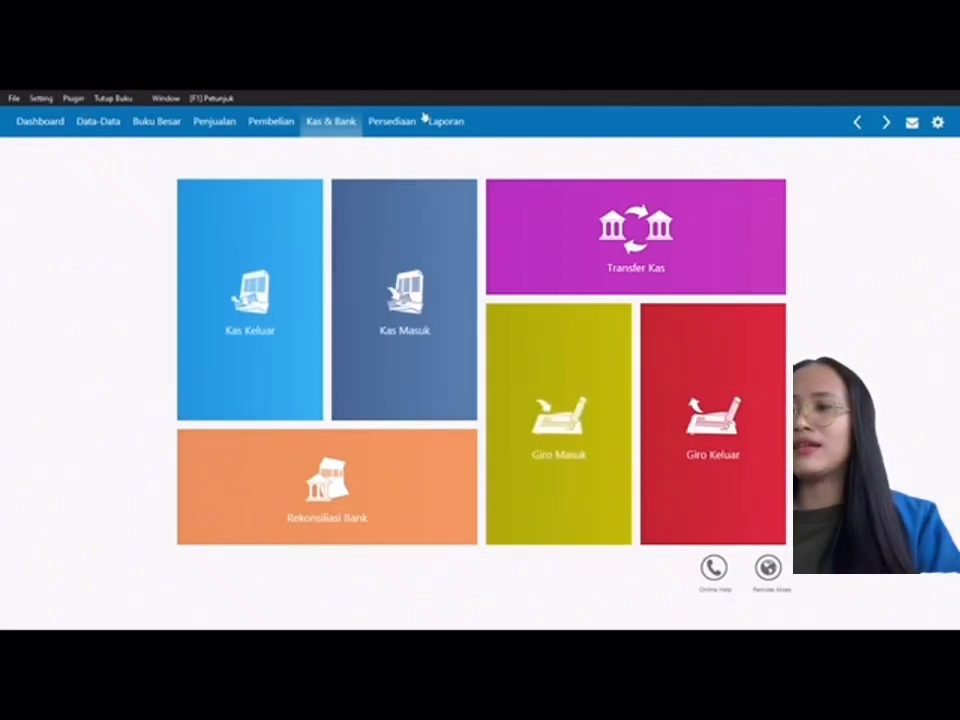
pyautogui.click(394, 124)
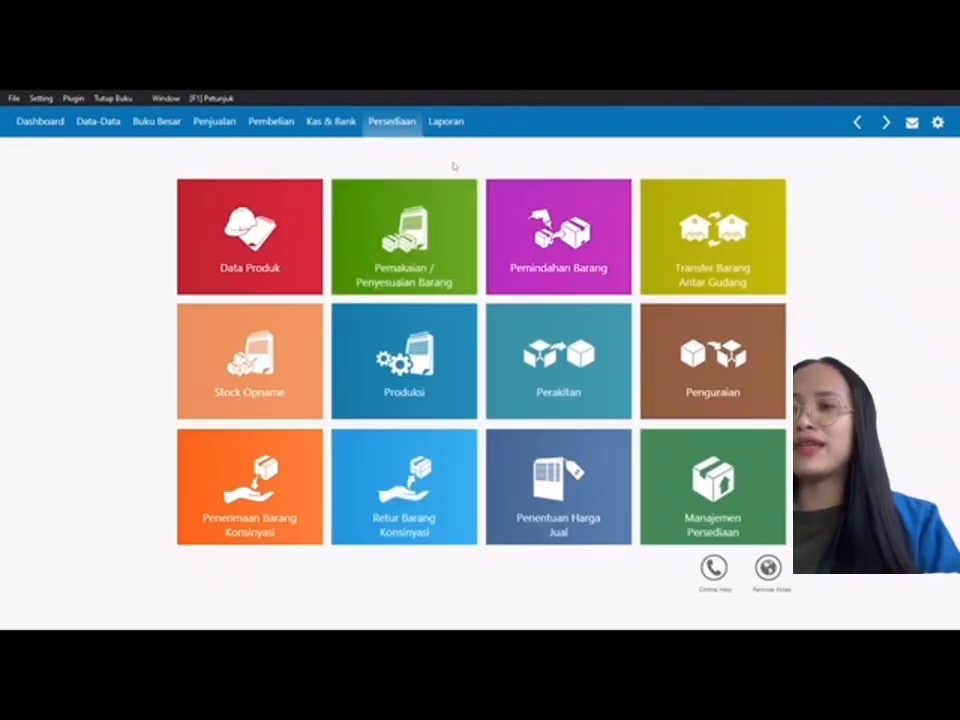
pyautogui.moveTo(392, 252)
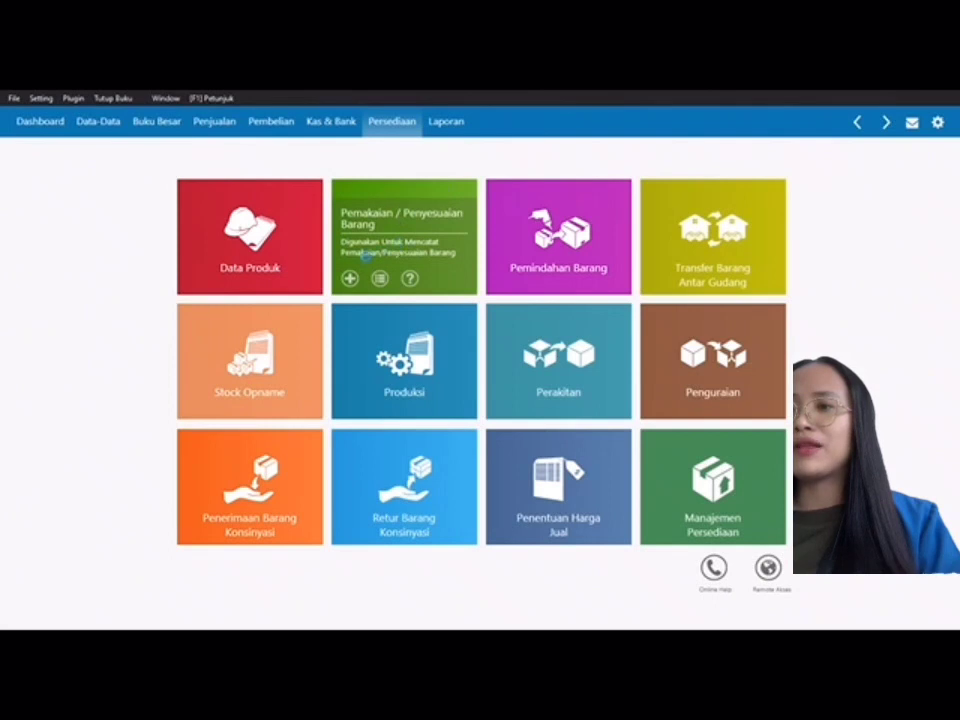
pyautogui.click(354, 279)
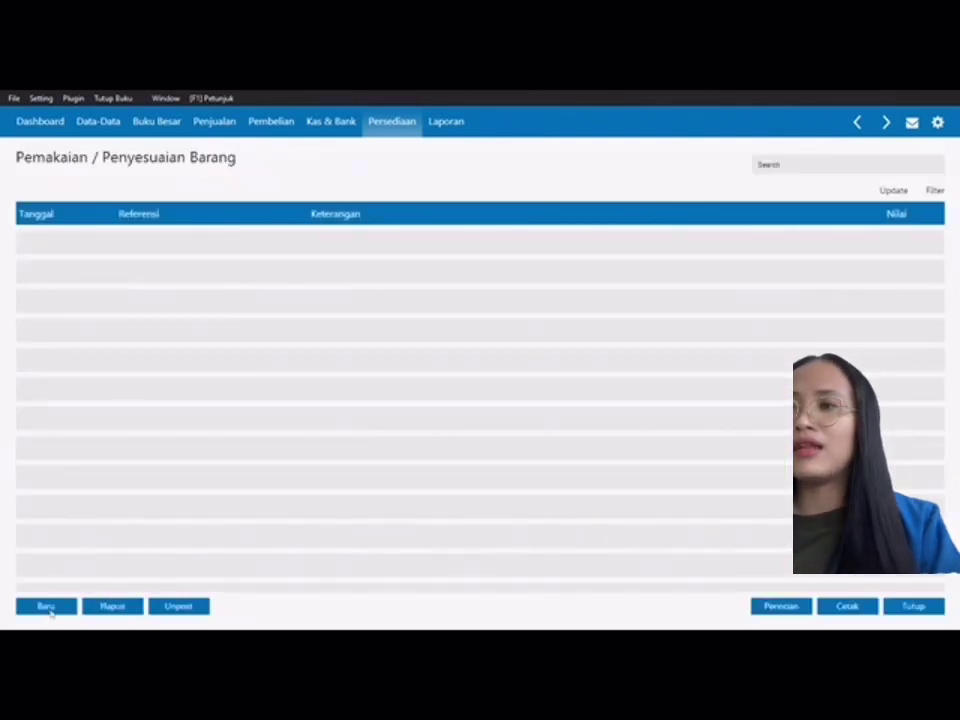
pyautogui.click(45, 606)
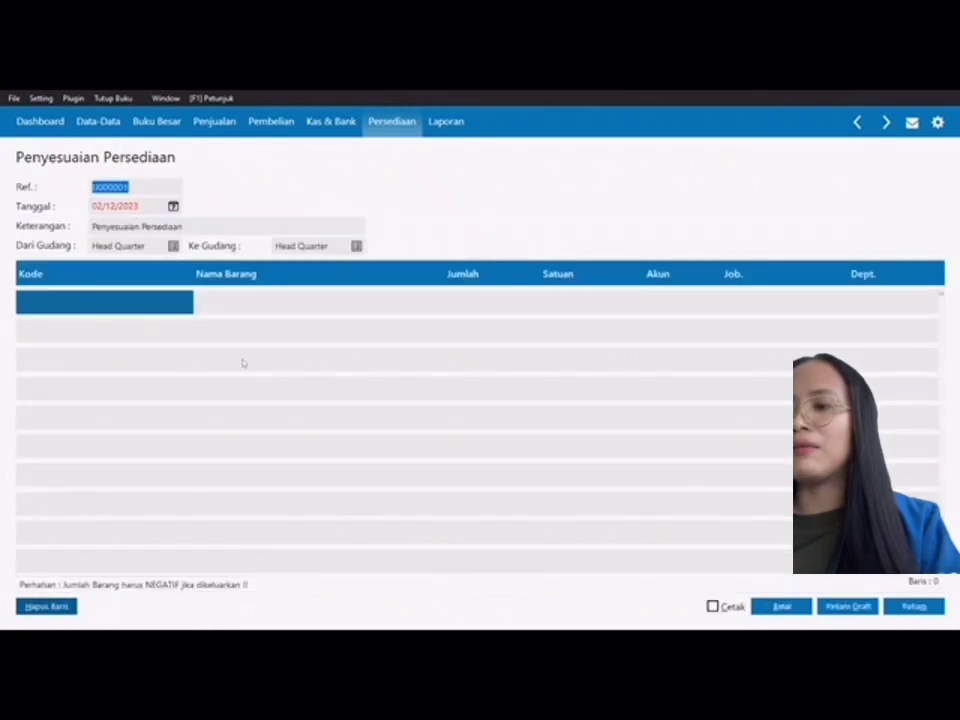
# Step: Date the adjustment 29/01/2018, keeping the default Penyesuaian Persediaan description
pyautogui.press('Tab')
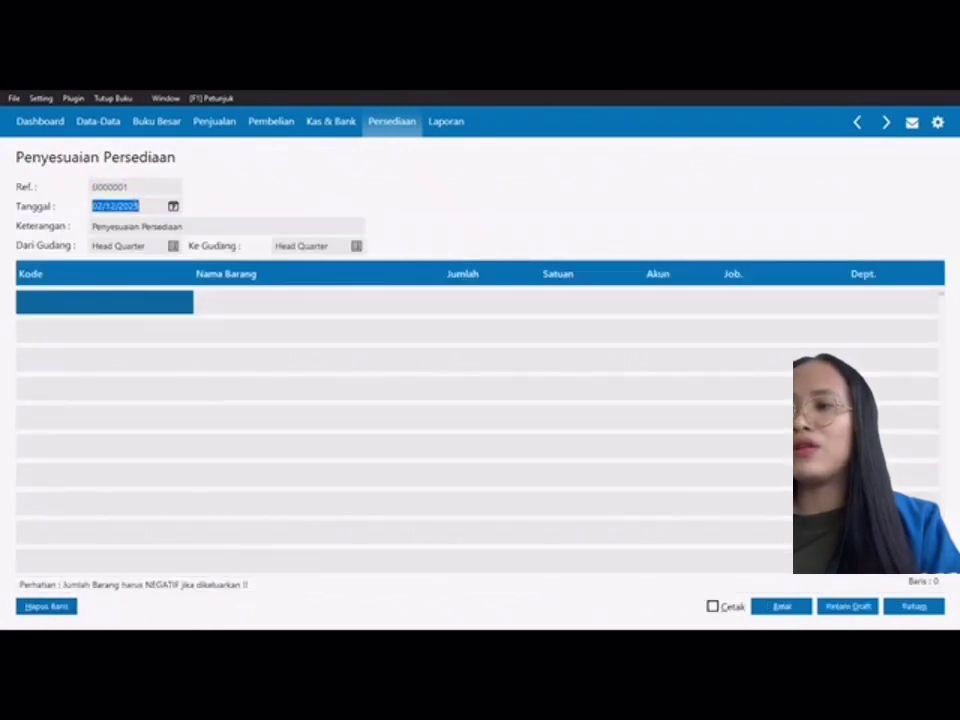
pyautogui.write('29/01/2018')
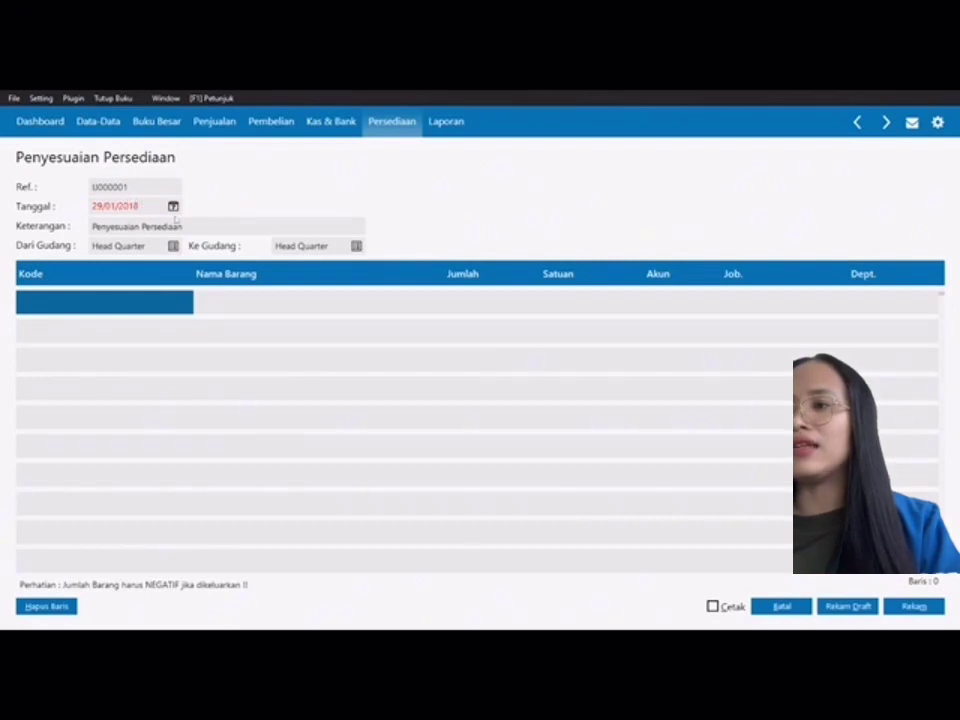
pyautogui.press('Tab')
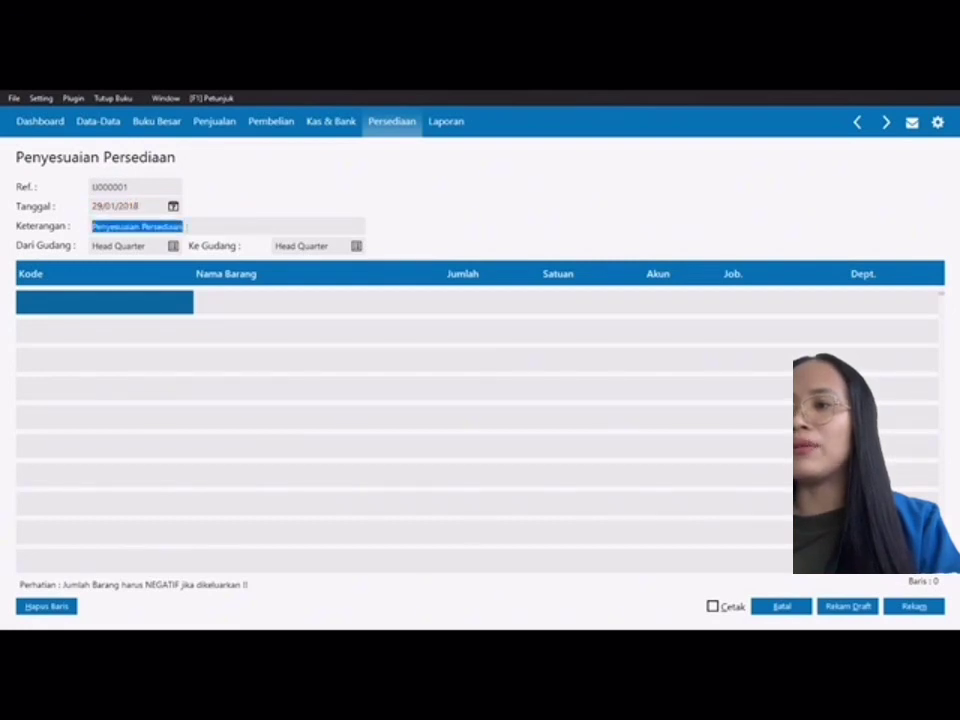
pyautogui.press('End')
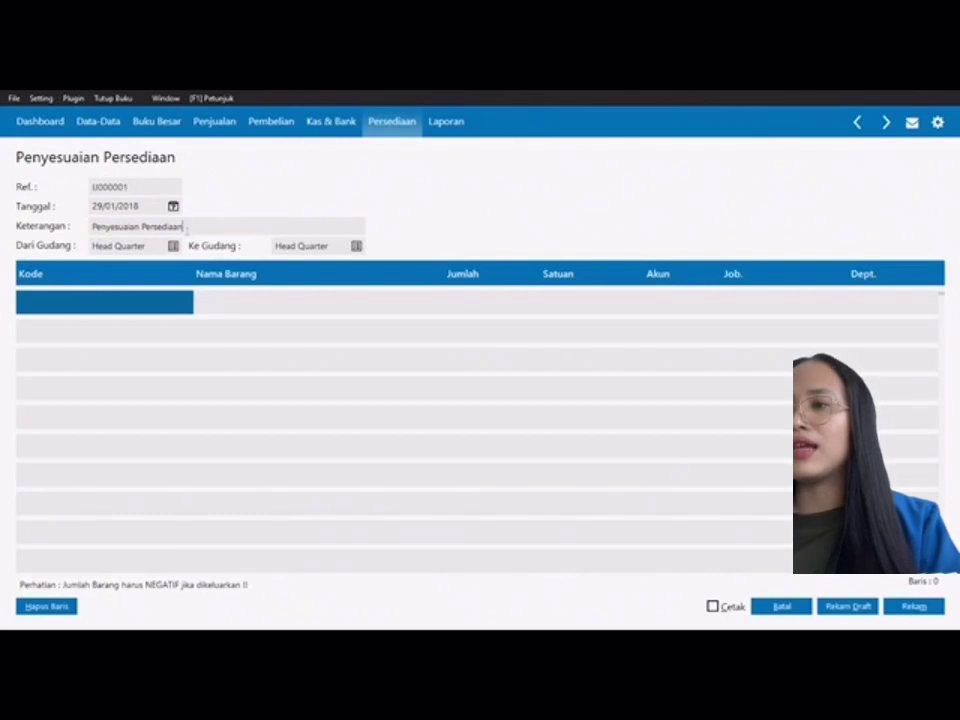
# Step: Add BM-003 KLOP BISKUIT on the first line with quantity -10
pyautogui.click(79, 311)
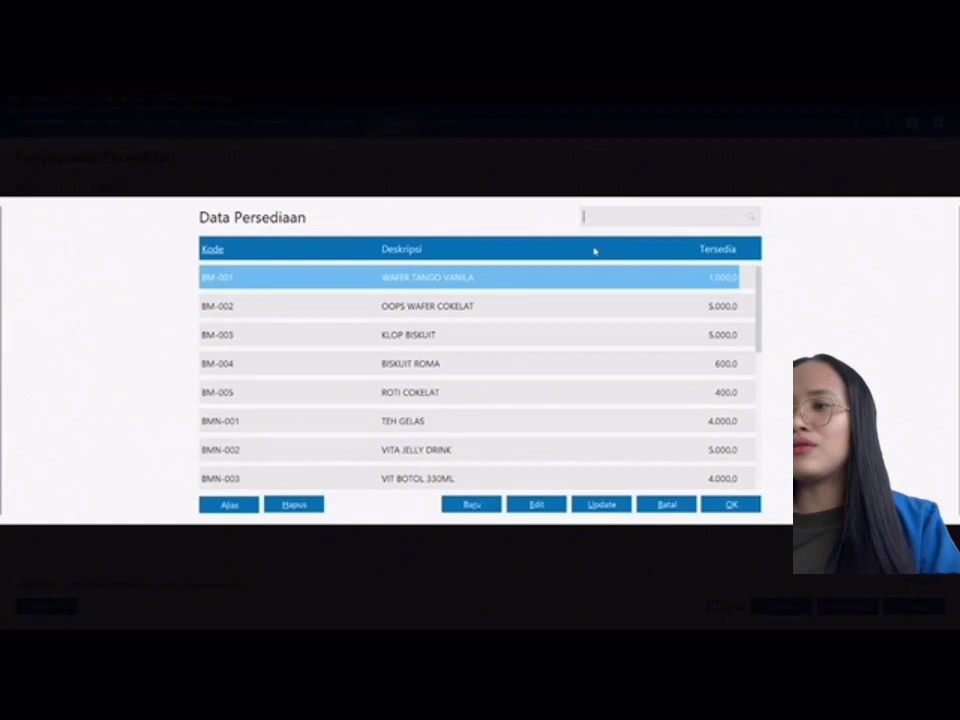
pyautogui.click(464, 334)
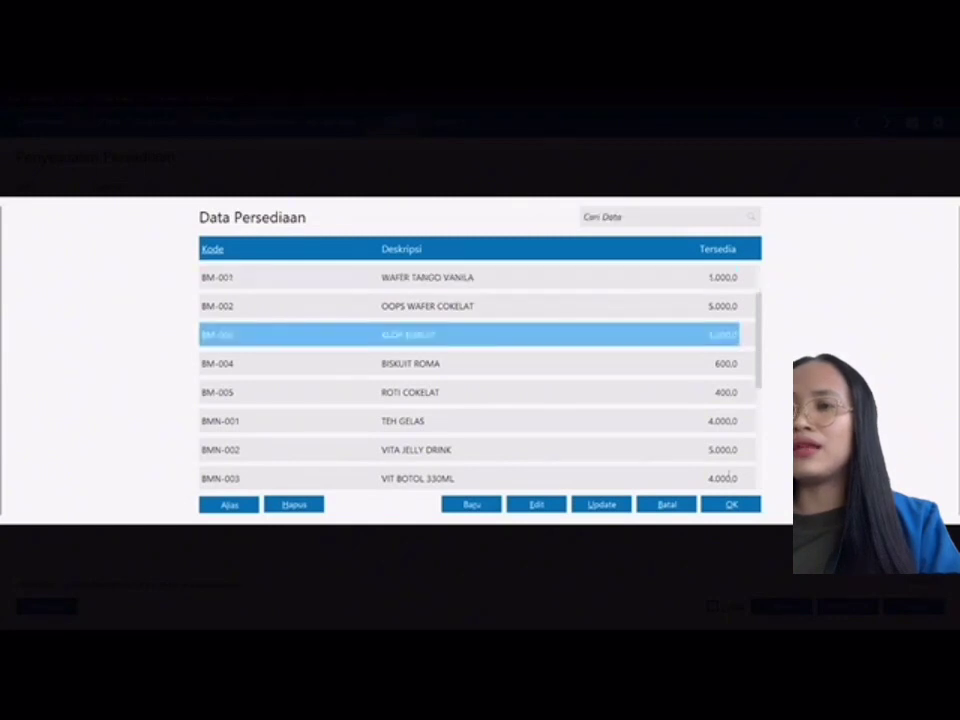
pyautogui.click(745, 504)
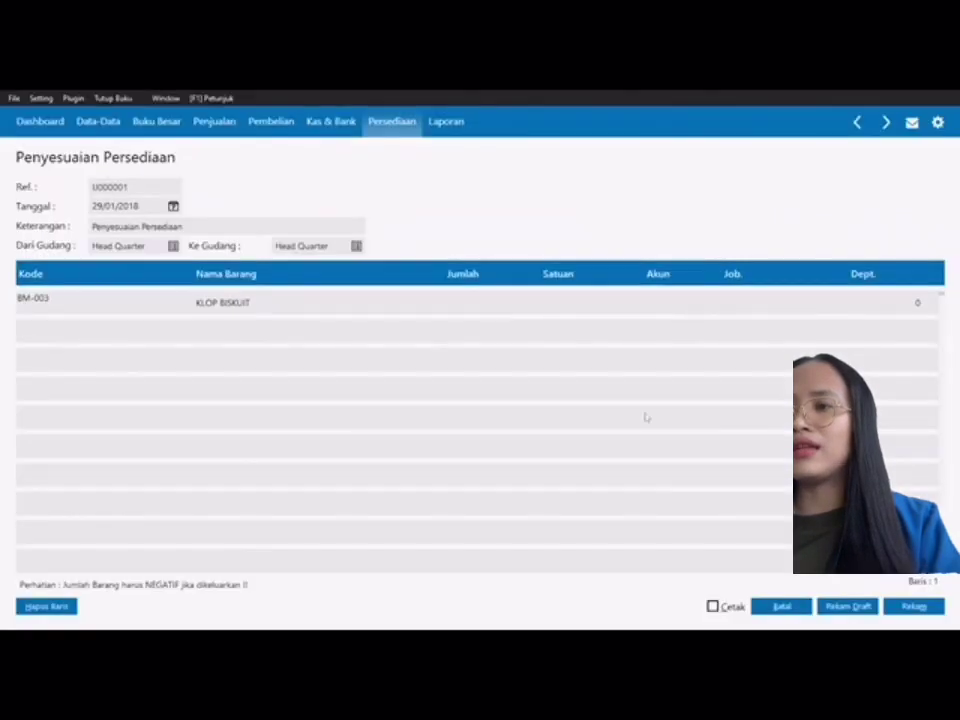
pyautogui.click(462, 306)
pyautogui.write('-10')
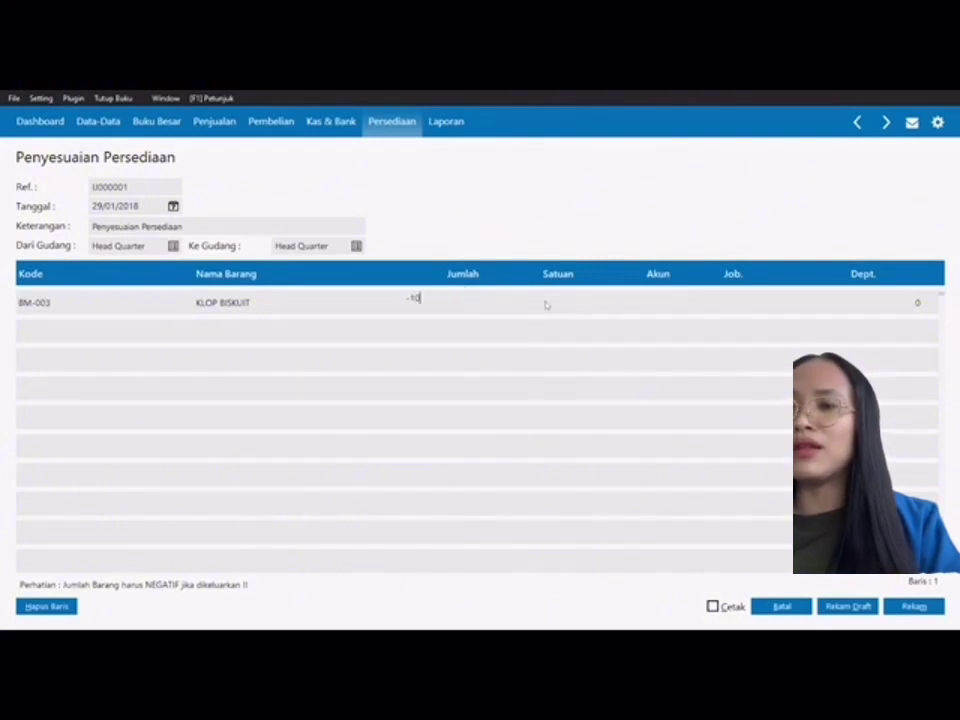
# Step: Assign account 510000030, Harga Pokok Penjualan # 3, to the biscuit row
pyautogui.doubleClick(664, 302)
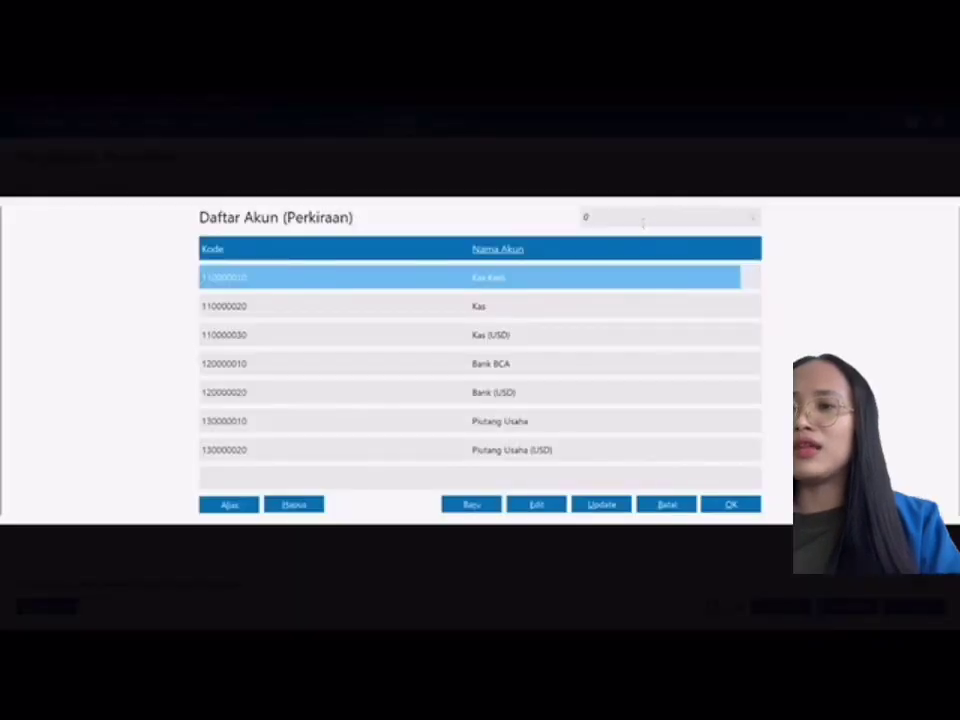
pyautogui.write('HARGA')
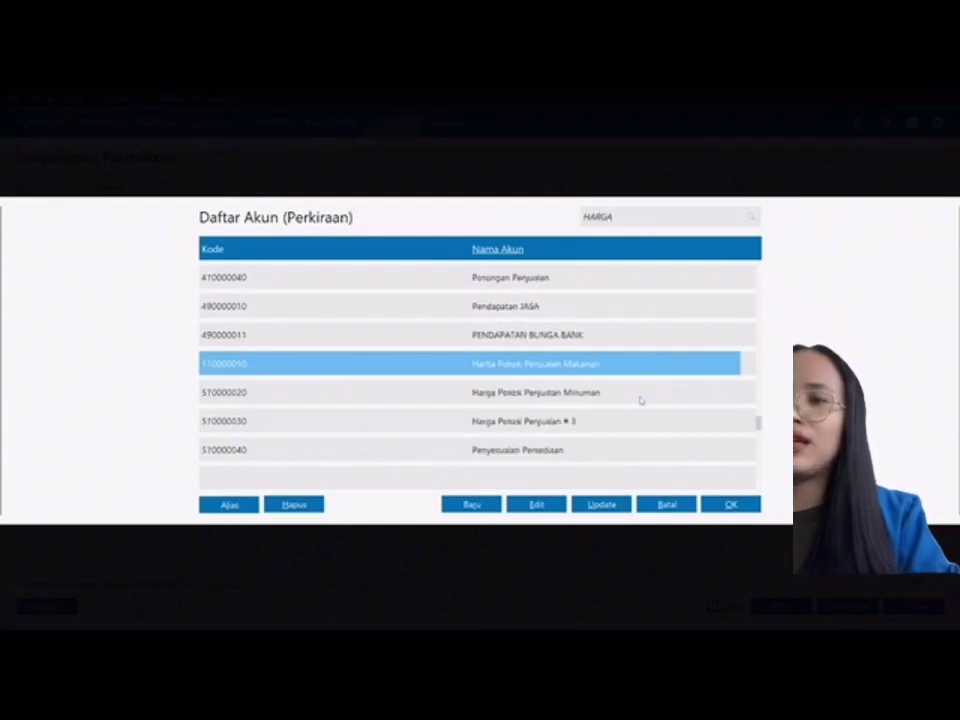
pyautogui.click(629, 430)
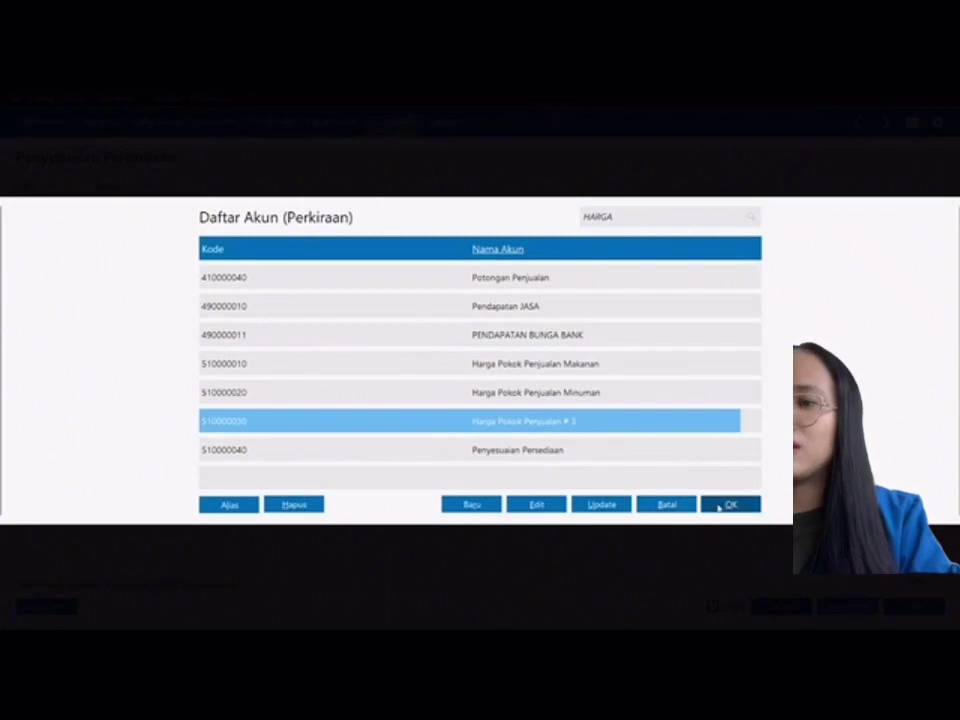
pyautogui.click(718, 507)
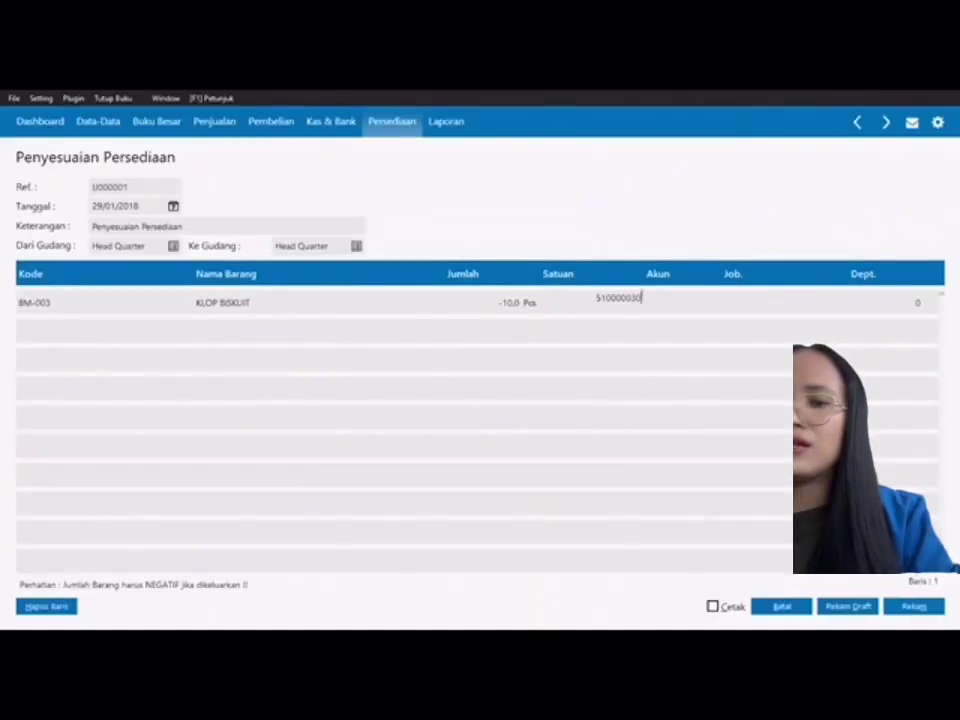
# Step: Rename account 510000030 to 'Kerusakan dan kegagalan material' and keep it on the row
pyautogui.click(617, 297)
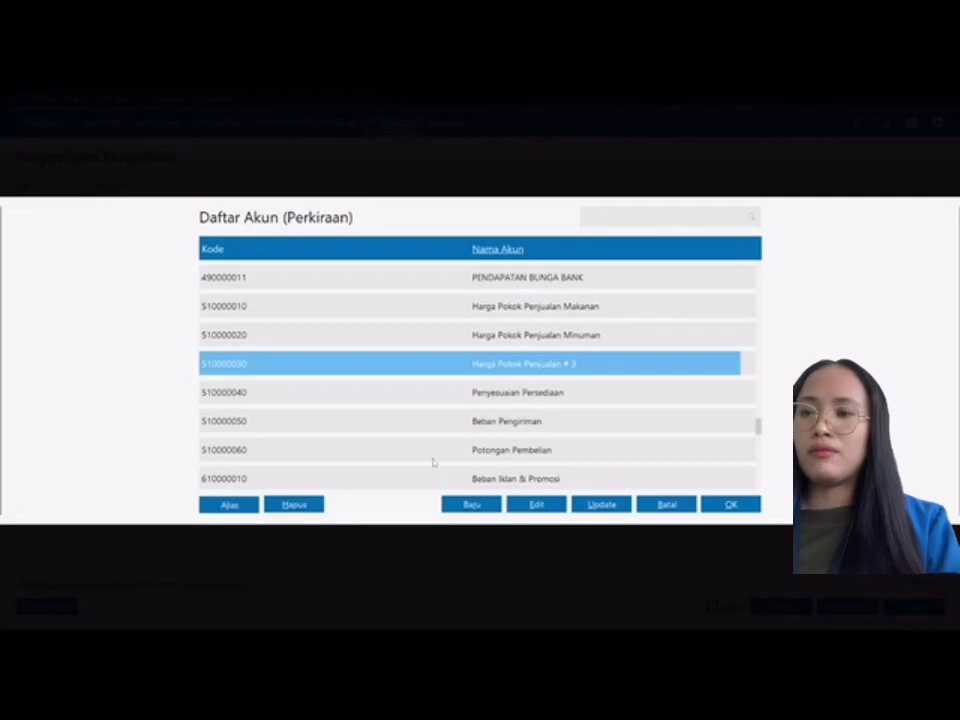
pyautogui.click(538, 505)
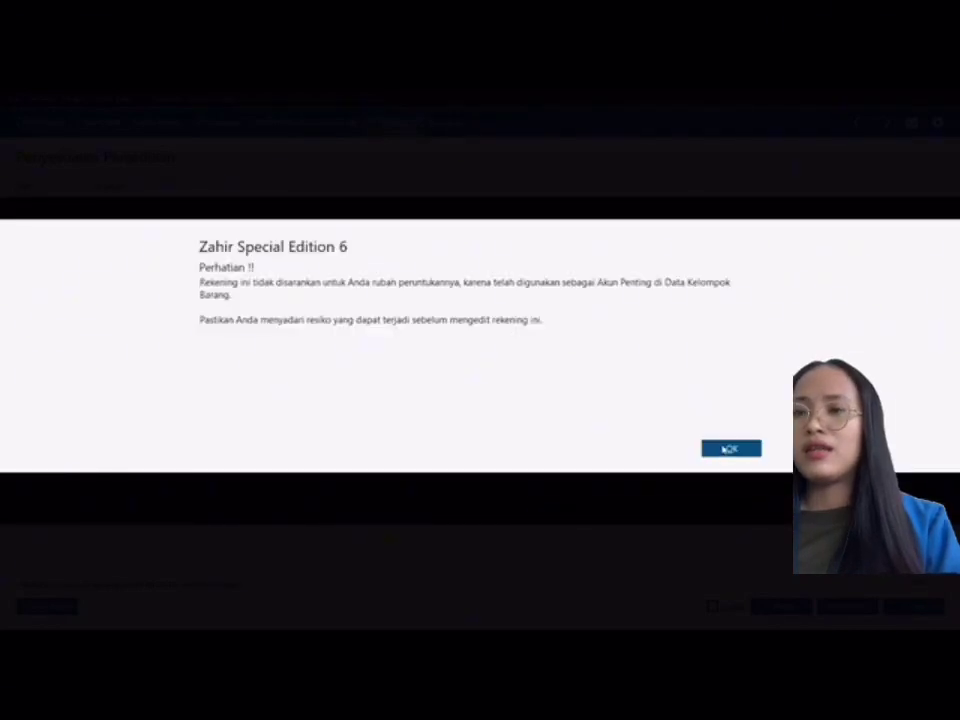
pyautogui.click(727, 449)
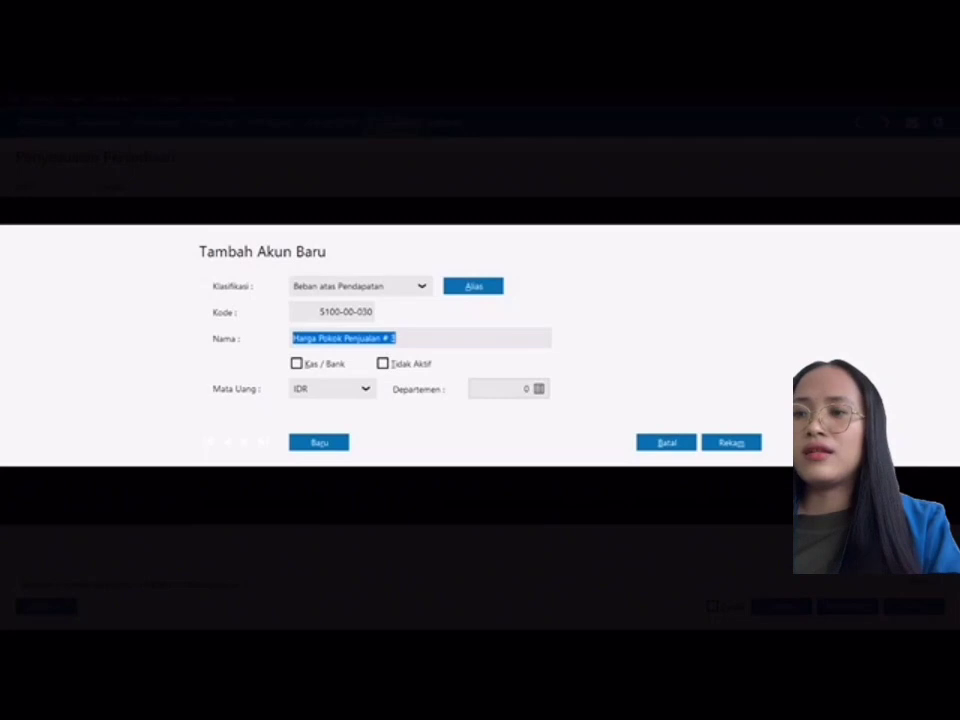
pyautogui.press('BackSpace')
pyautogui.write('K')
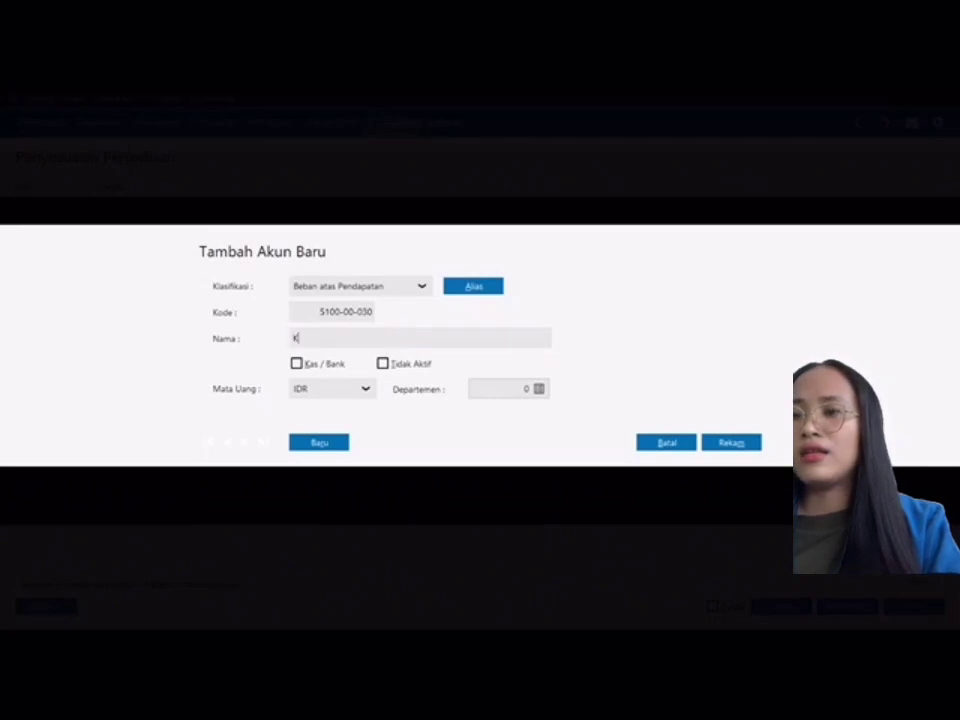
pyautogui.write('erusakan')
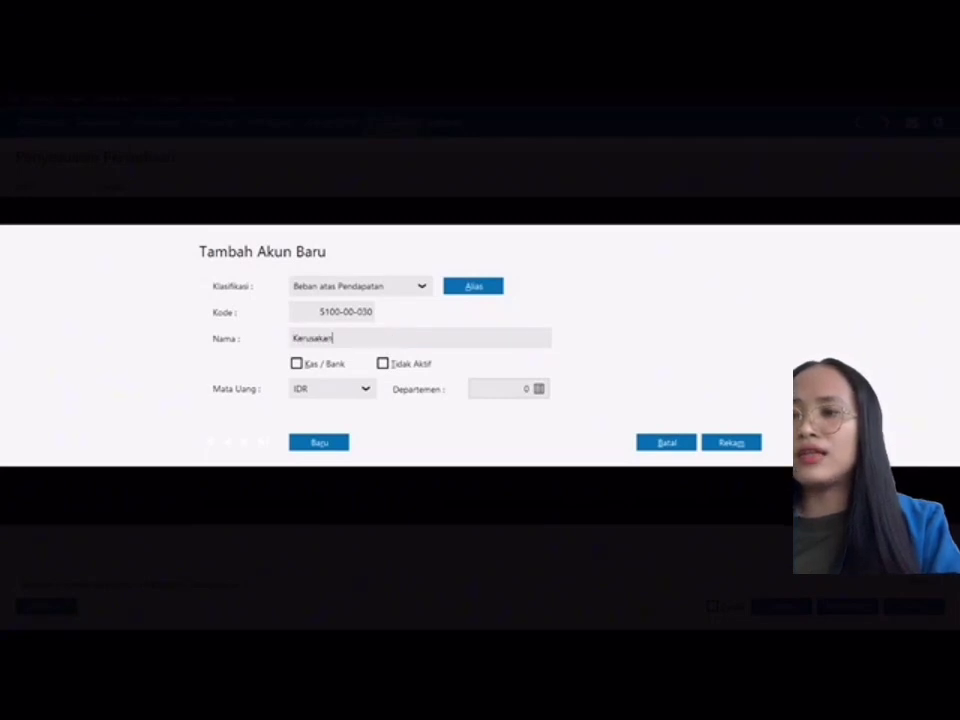
pyautogui.write(' dan kegagalan')
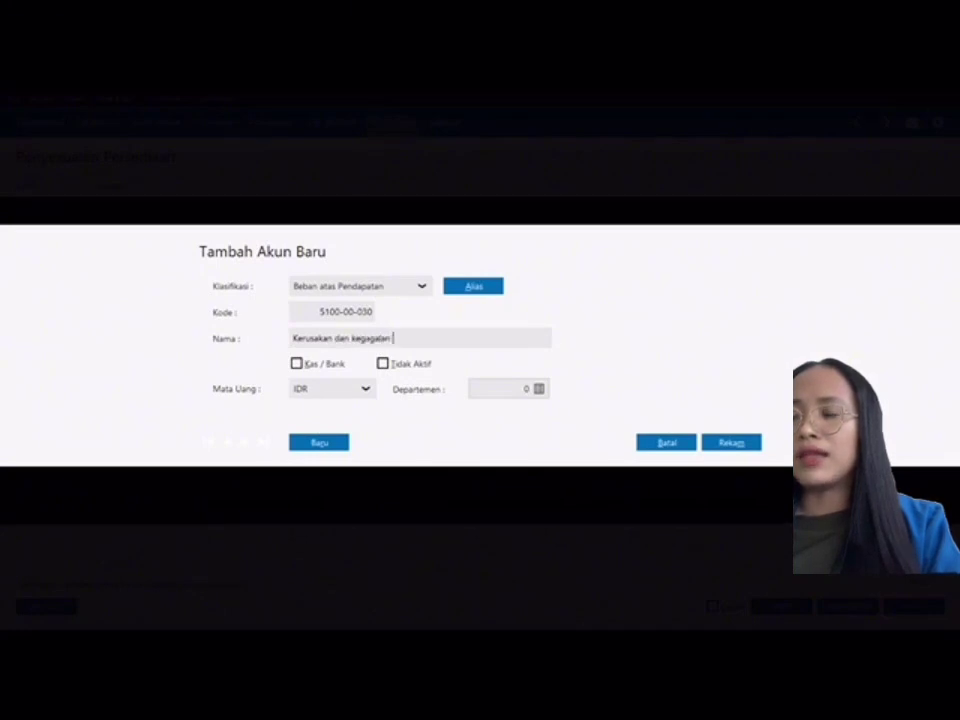
pyautogui.write(' material')
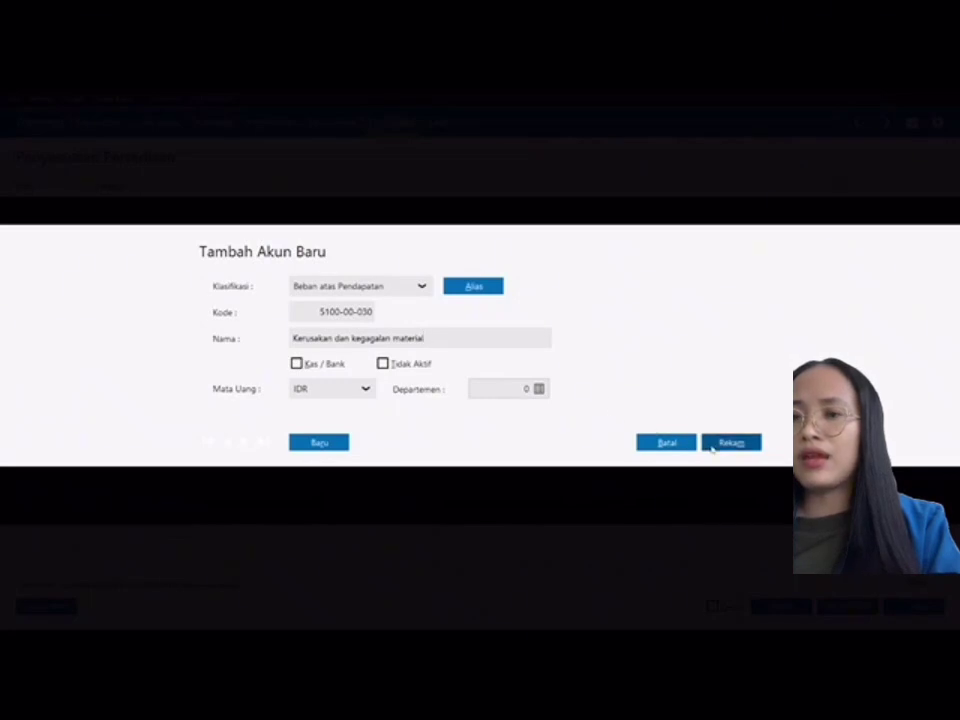
pyautogui.click(714, 443)
pyautogui.click(716, 505)
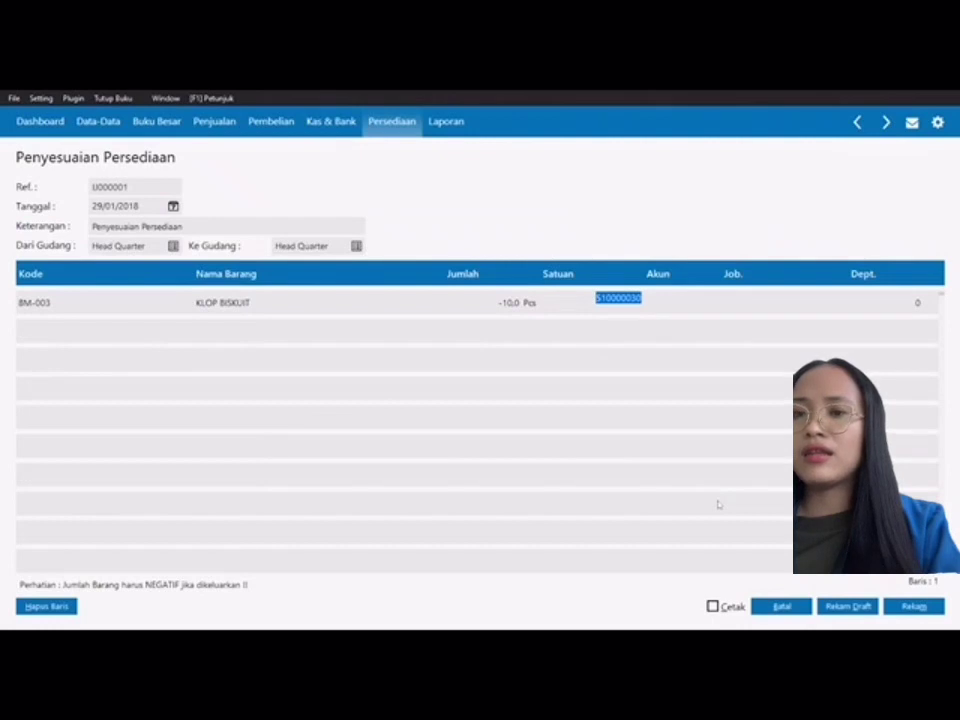
# Step: Save the KLOP BISKUIT adjustment and close the Pemakaian / Penyesuaian Barang list
pyautogui.click(748, 307)
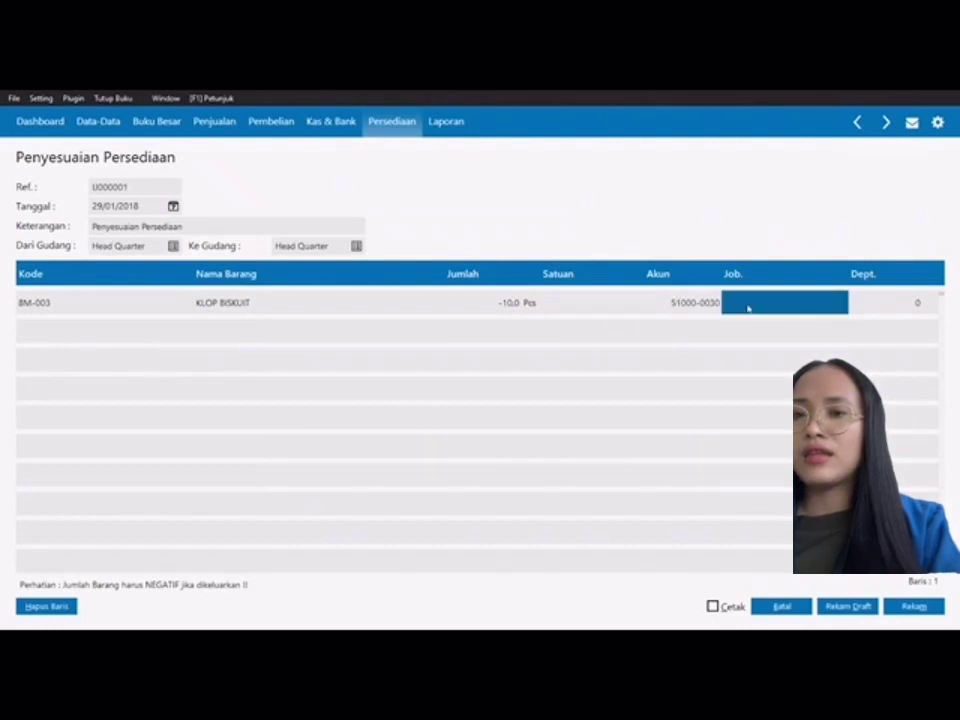
pyautogui.click(873, 303)
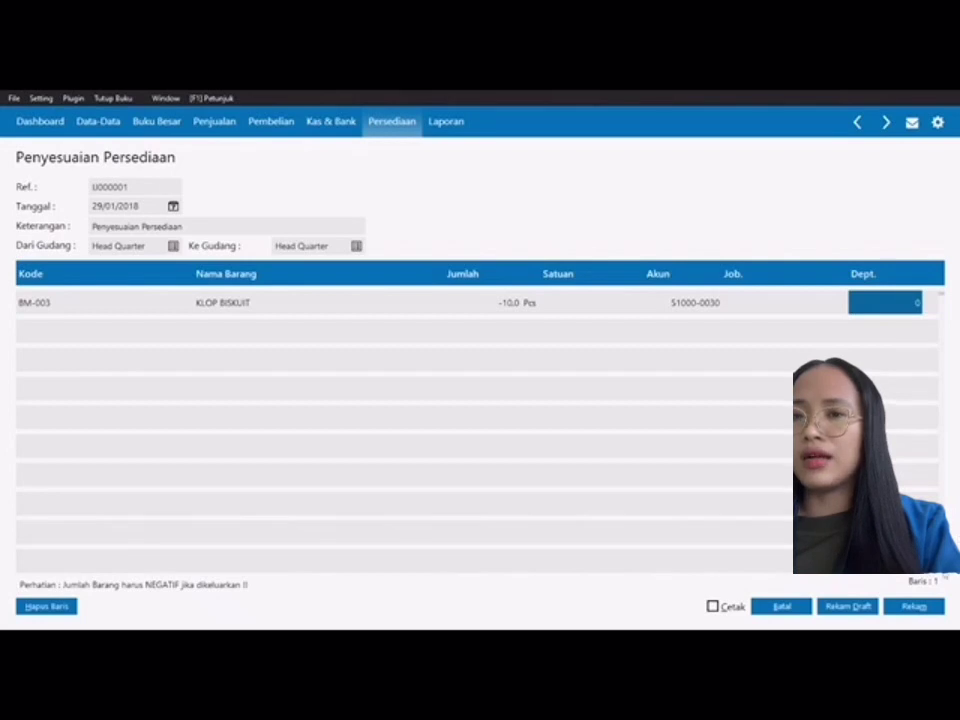
pyautogui.click(930, 607)
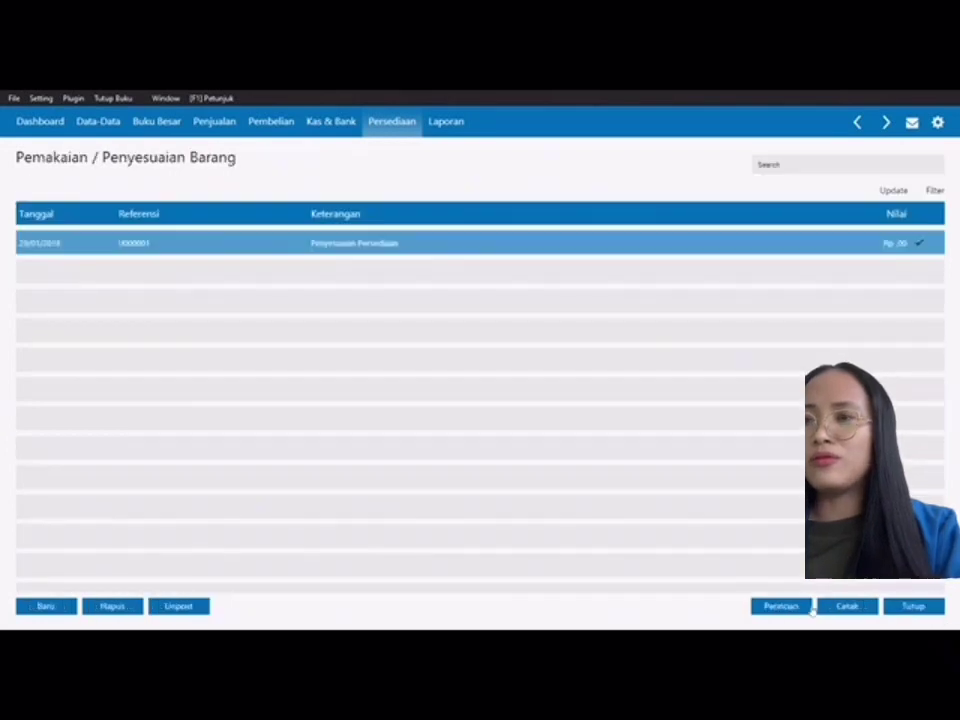
pyautogui.click(930, 607)
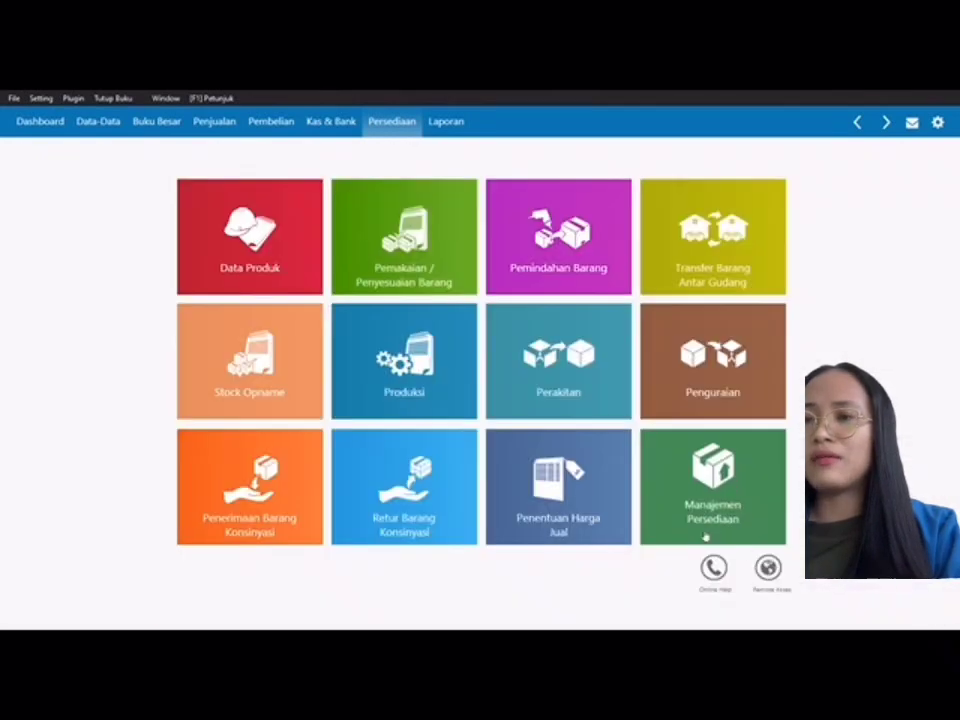
pyautogui.moveTo(705, 537)
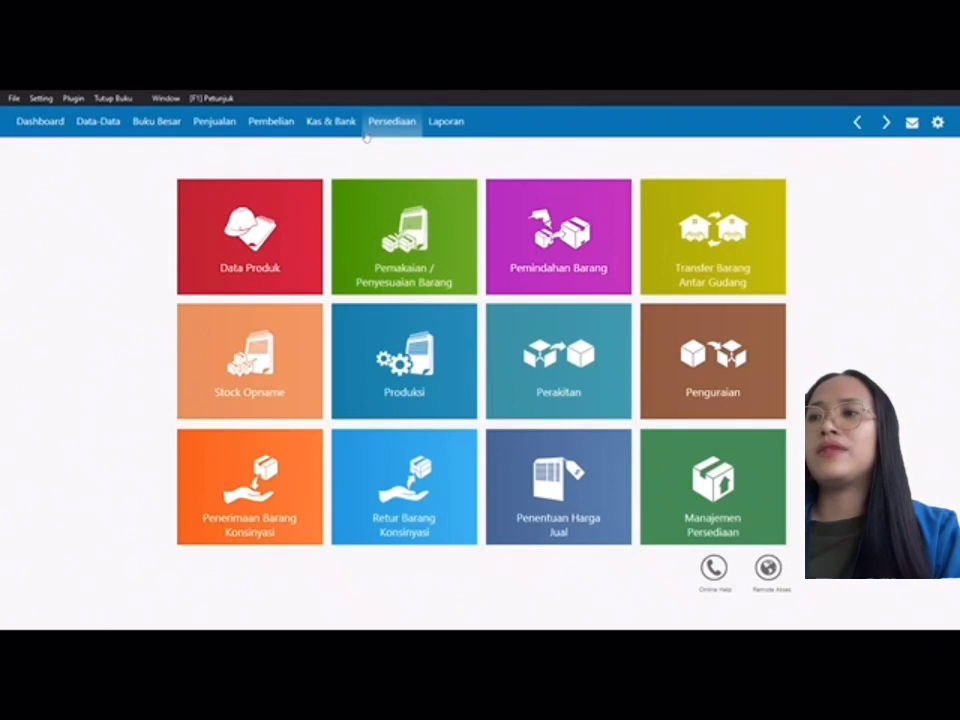
# Step: Start a new general journal with reference GJ000002 dated 31/01/2018
pyautogui.click(178, 124)
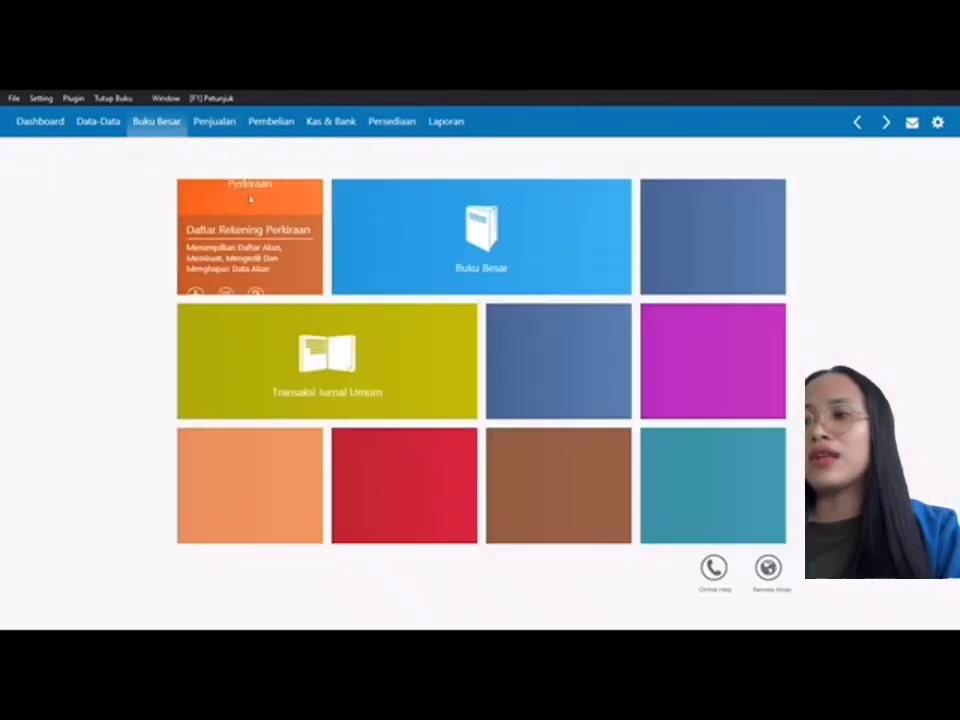
pyautogui.moveTo(319, 339)
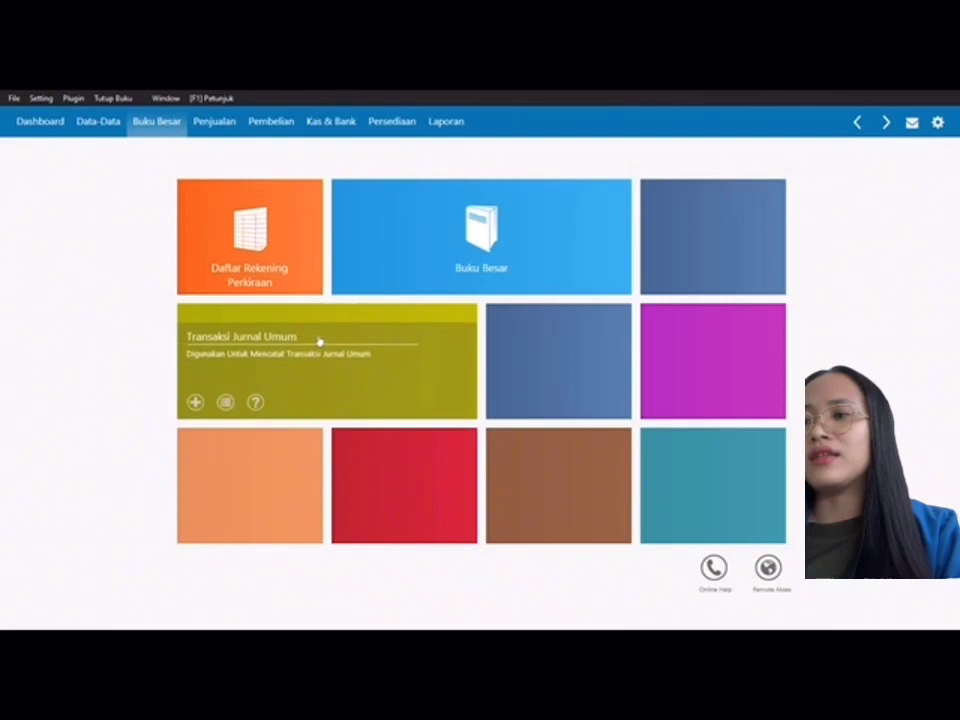
pyautogui.click(196, 402)
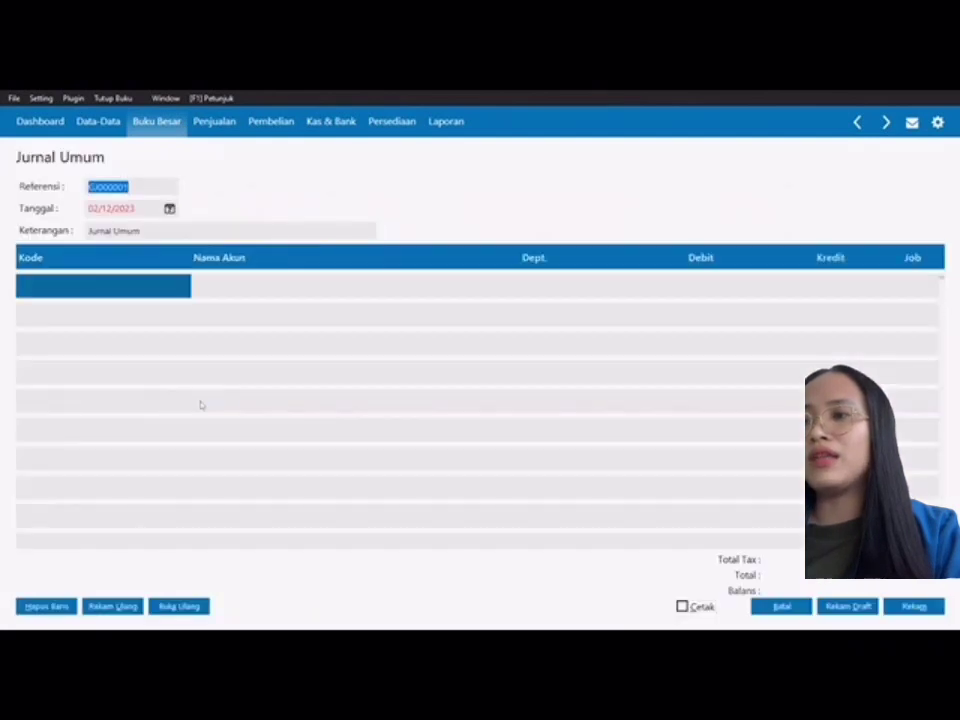
pyautogui.click(156, 188)
pyautogui.press('BackSpace')
pyautogui.press('BackSpace')
pyautogui.press('BackSpace')
pyautogui.press('BackSpace')
pyautogui.press('BackSpace')
pyautogui.press('BackSpace')
pyautogui.press('BackSpace')
pyautogui.press('BackSpace')
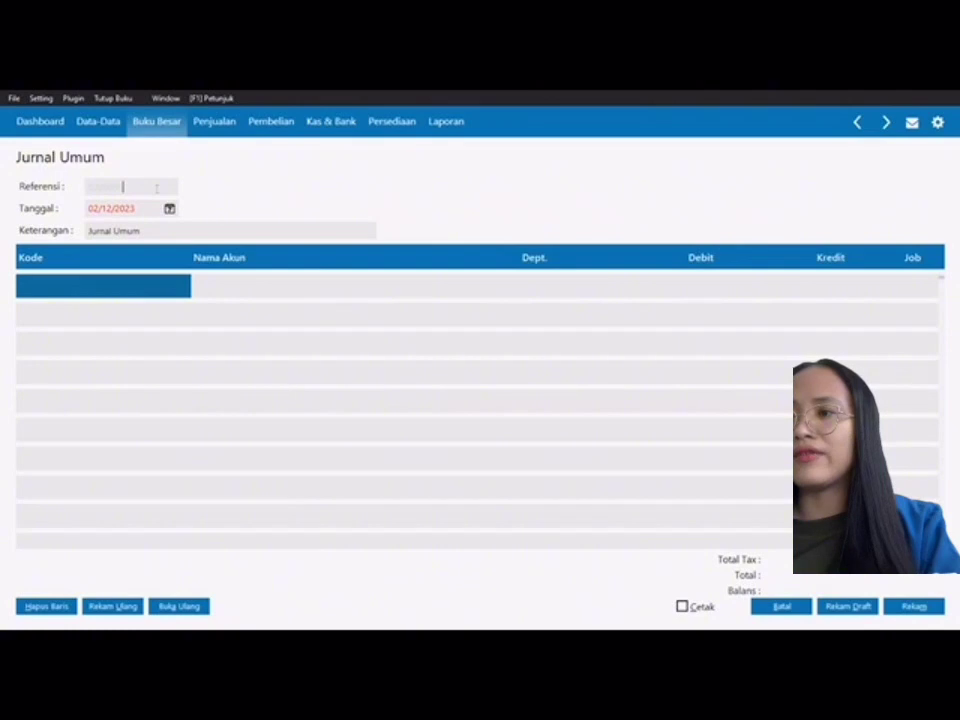
pyautogui.write('GJ000002')
pyautogui.press('Tab')
pyautogui.write('31/01/2018')
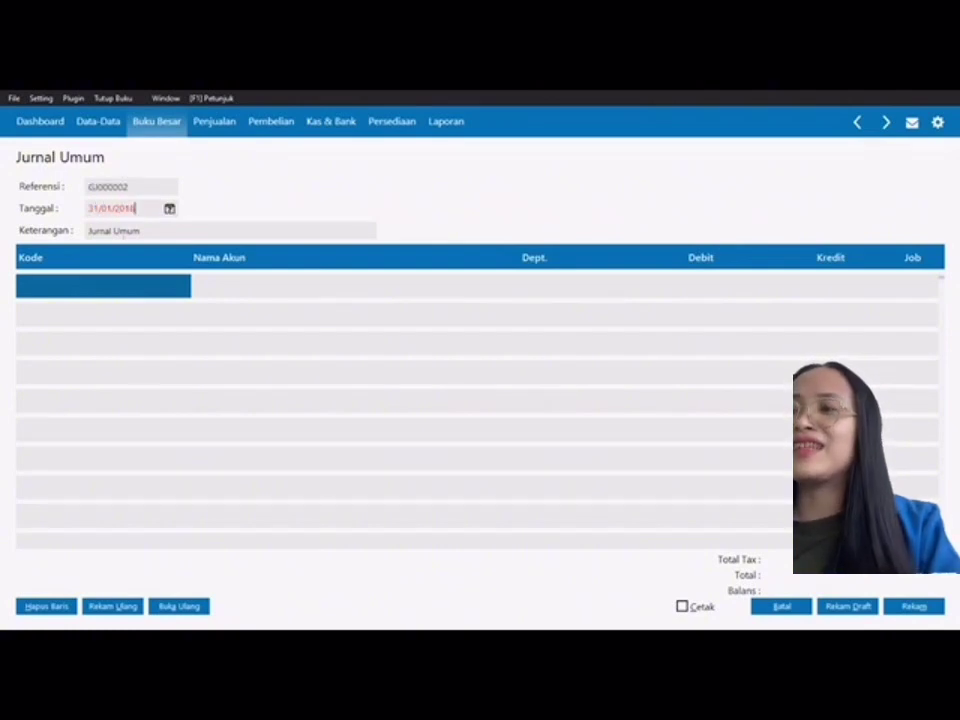
# Step: Debit Beban Sewa Kantor (6200-00-031) 2.500.000,00 on the first journal row
pyautogui.doubleClick(133, 285)
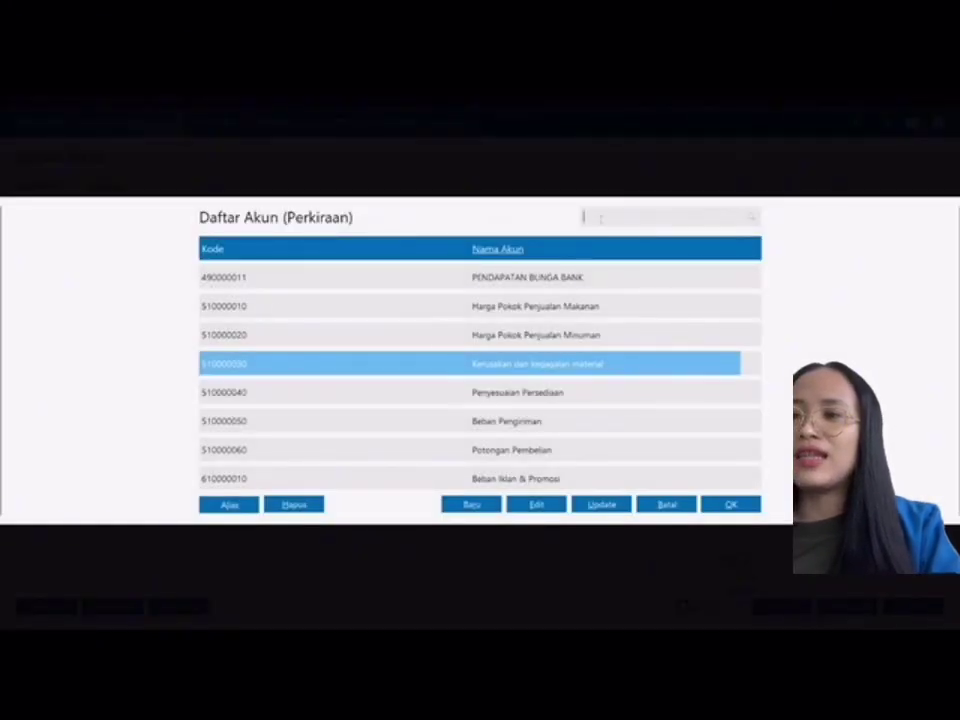
pyautogui.click(600, 219)
pyautogui.write('beb')
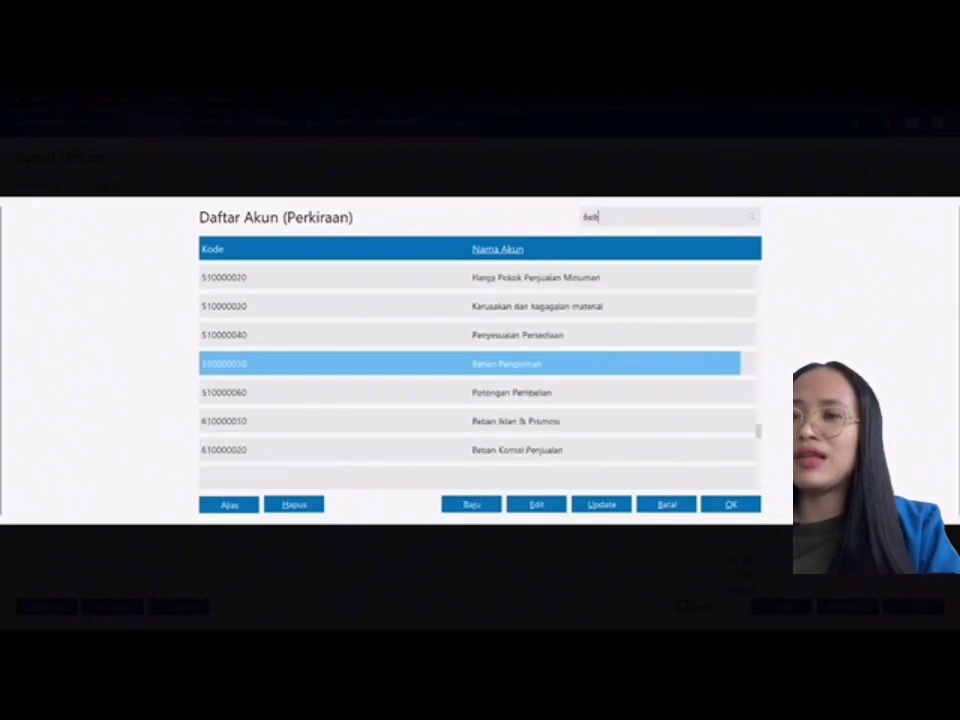
pyautogui.write('an')
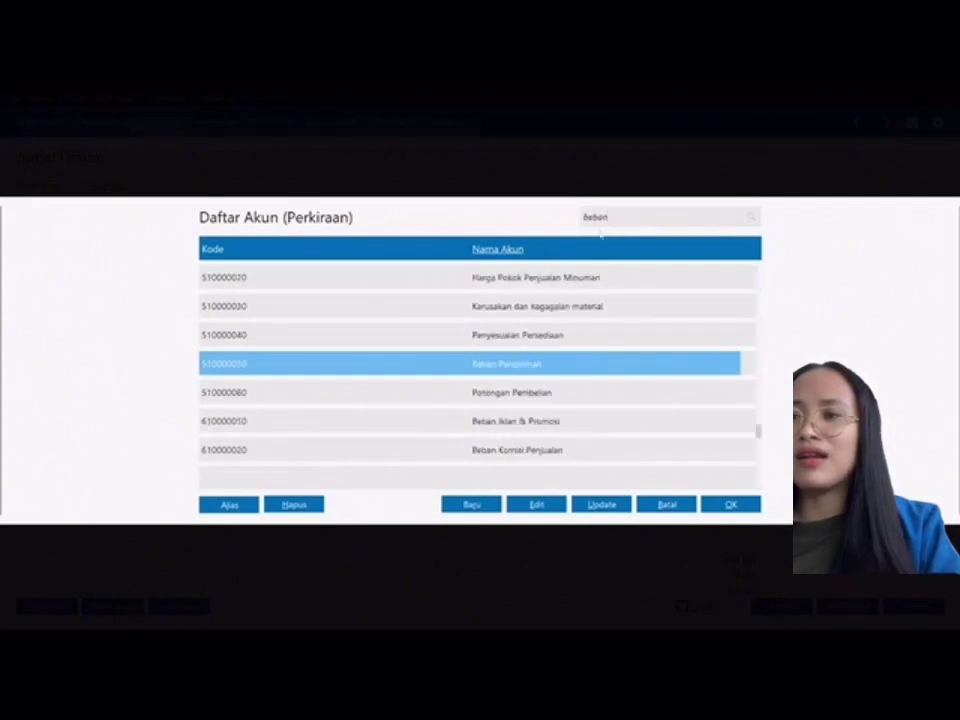
pyautogui.write(' sewa')
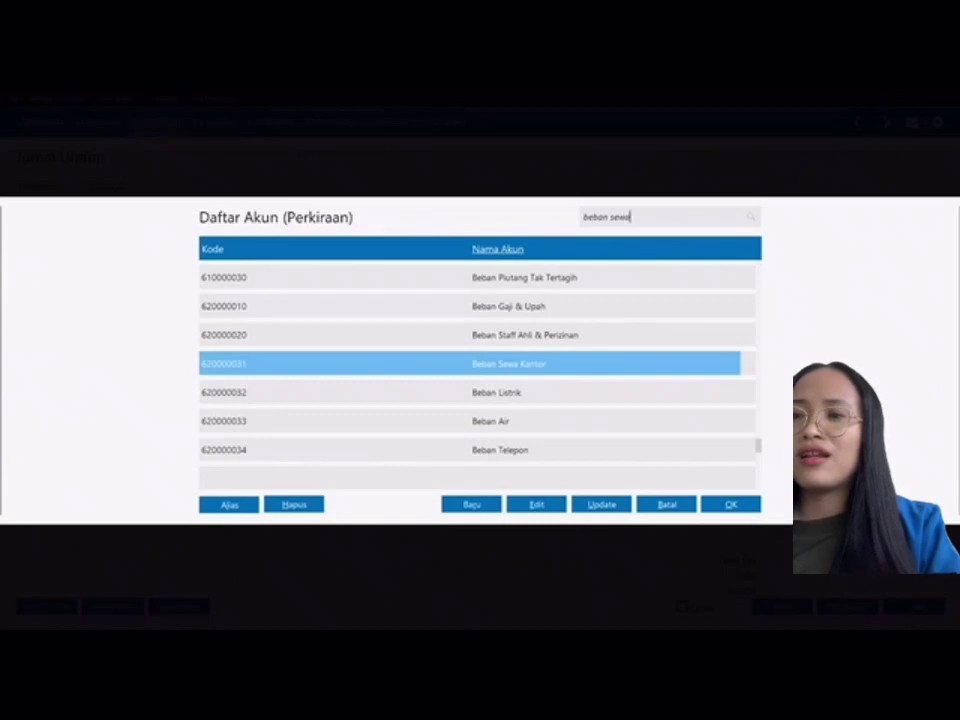
pyautogui.click(730, 506)
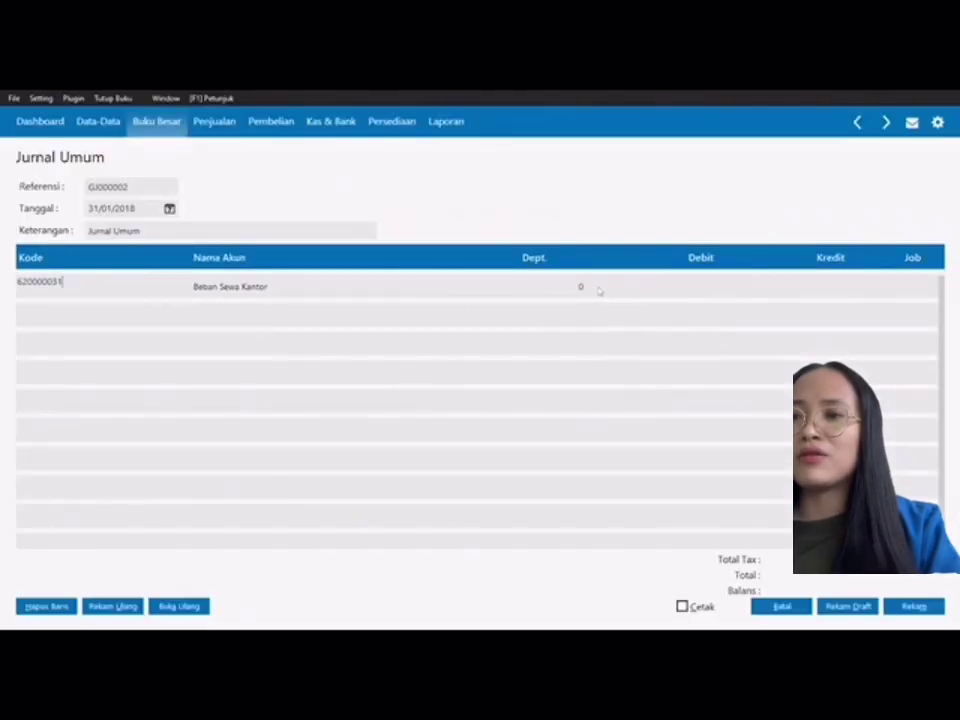
pyautogui.click(693, 286)
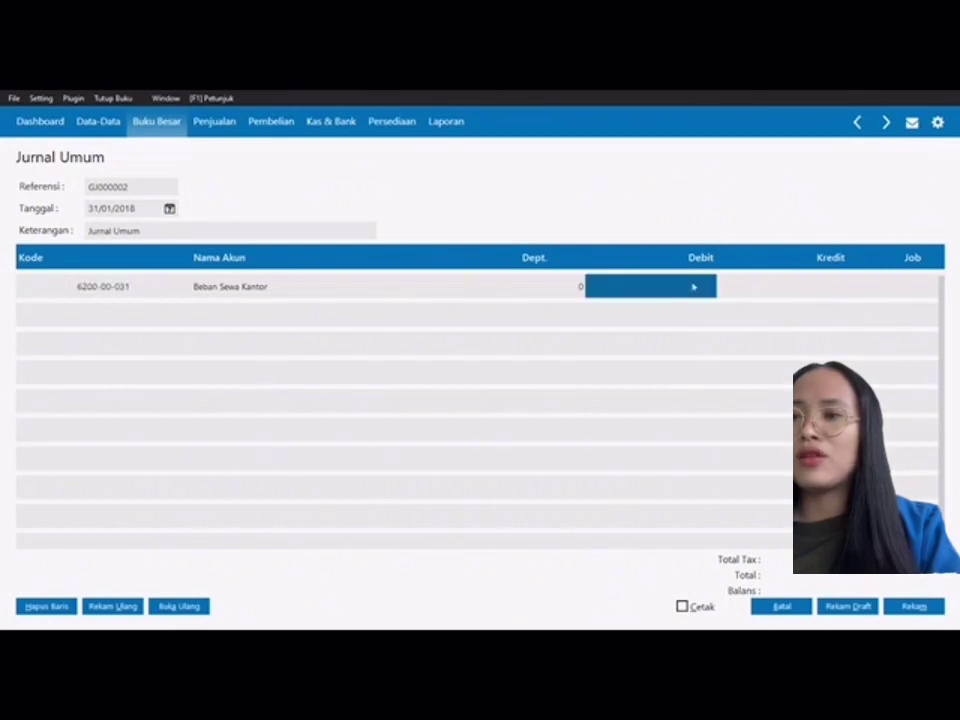
pyautogui.write('2500000')
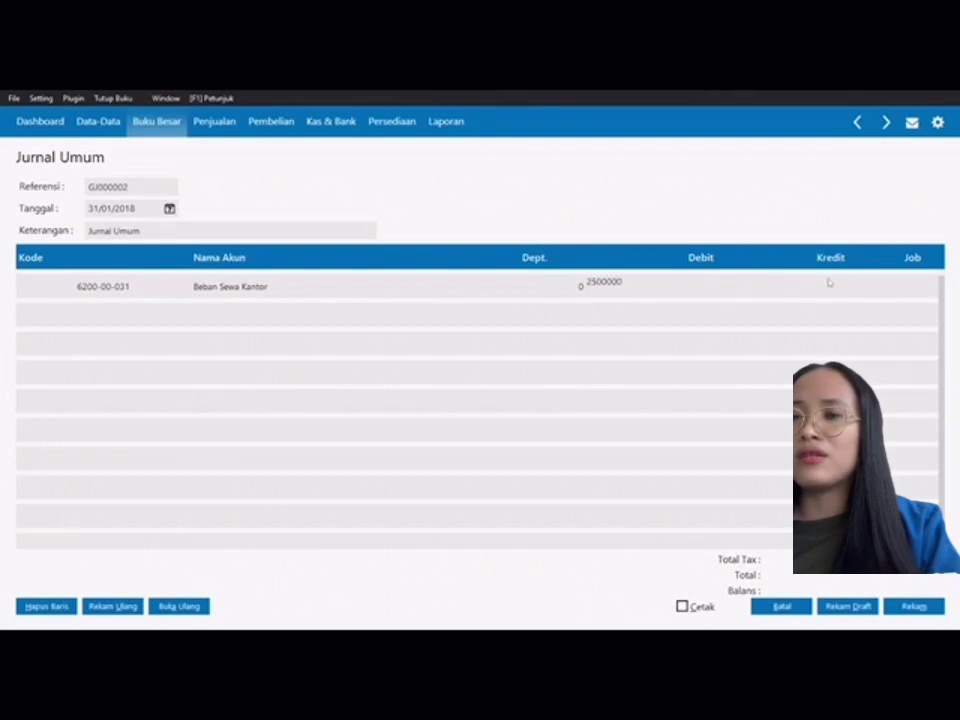
pyautogui.click(829, 283)
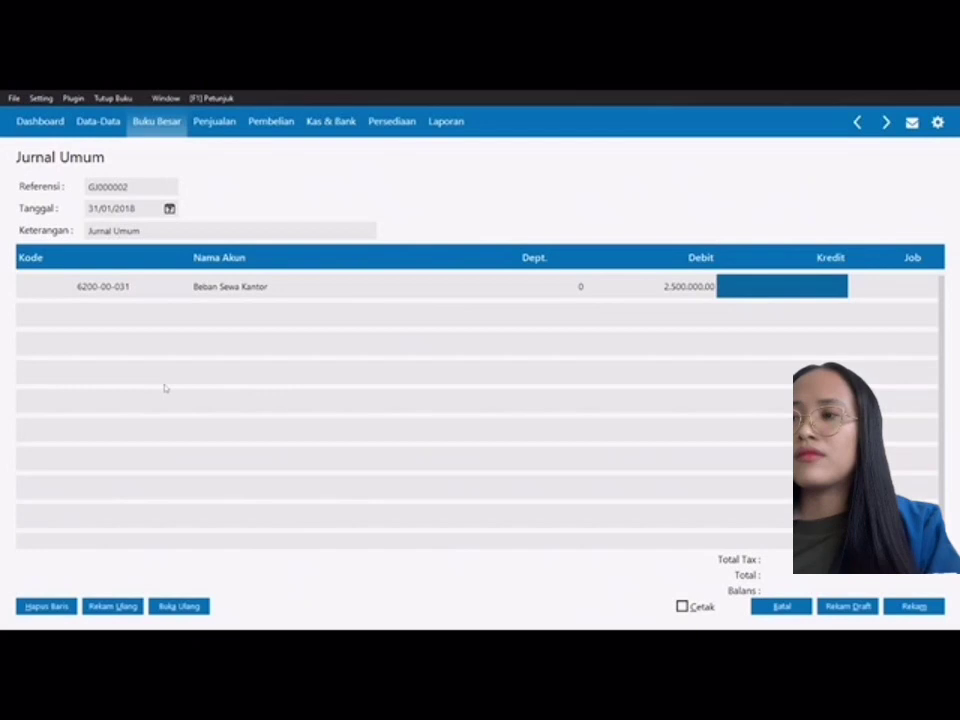
pyautogui.press('Tab')
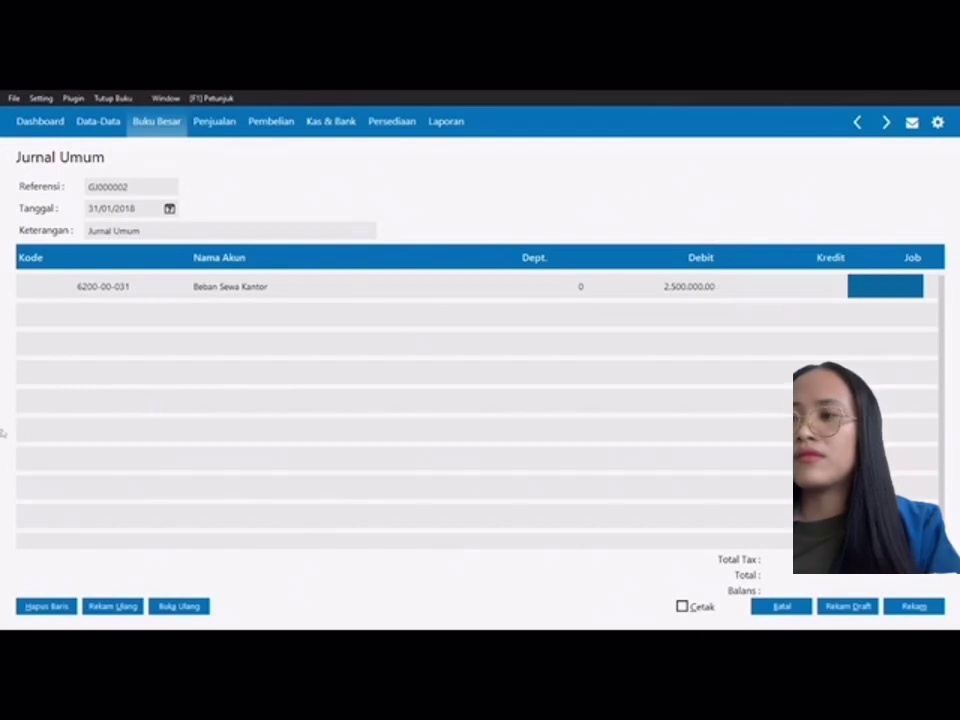
pyautogui.press('Tab')
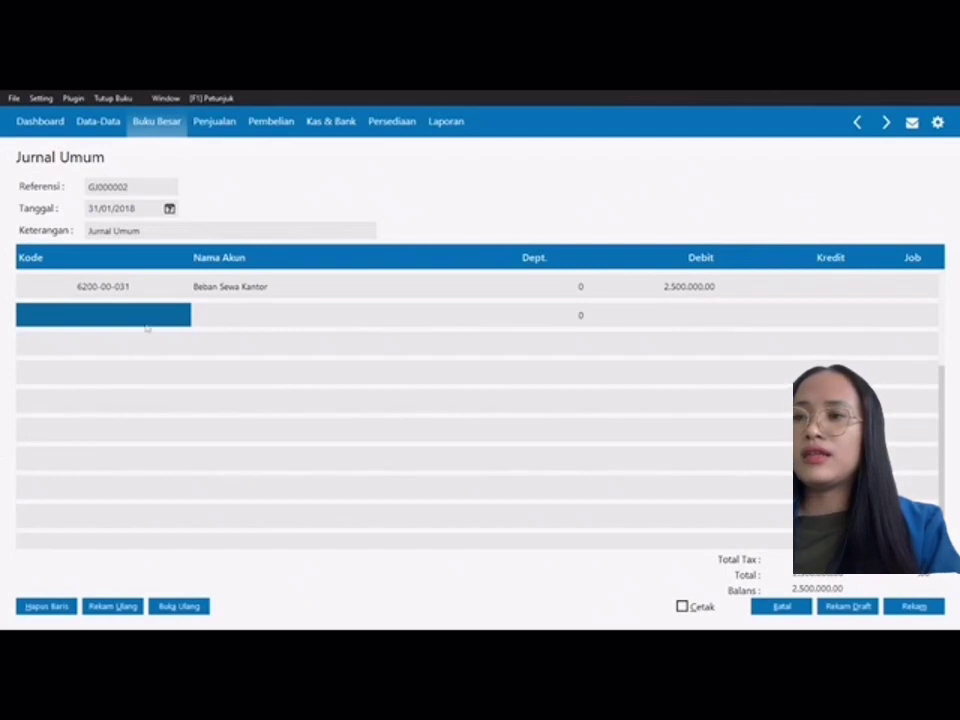
# Step: Credit Sewa Dibayar di Muka (1500-00-310) 2.500.000,00 on row two and record journal GJ000002
pyautogui.doubleClick(147, 322)
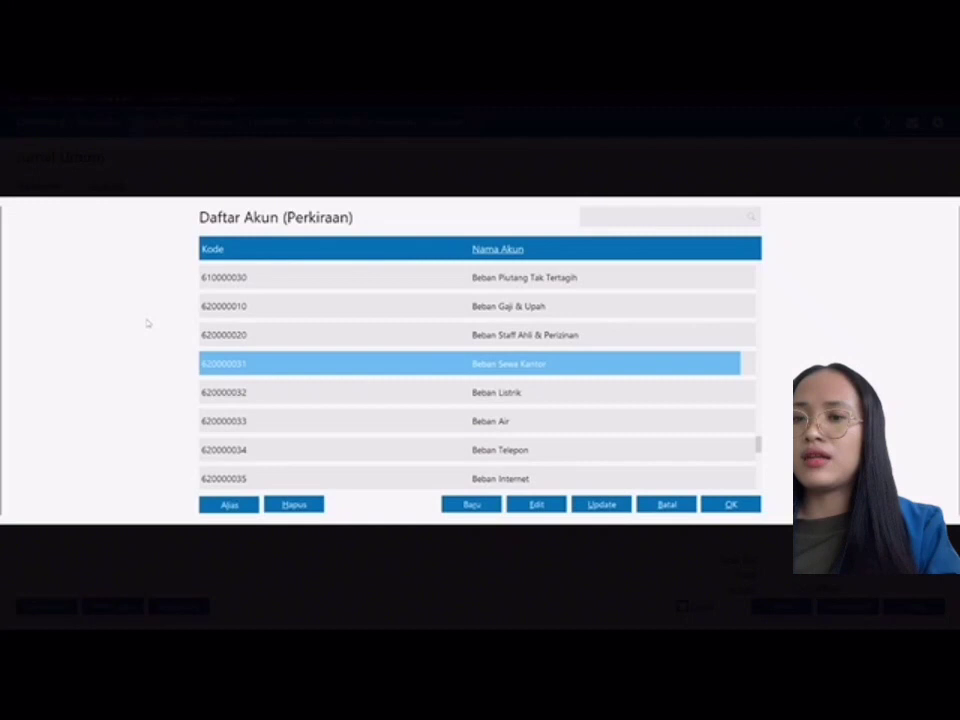
pyautogui.write('sewa di')
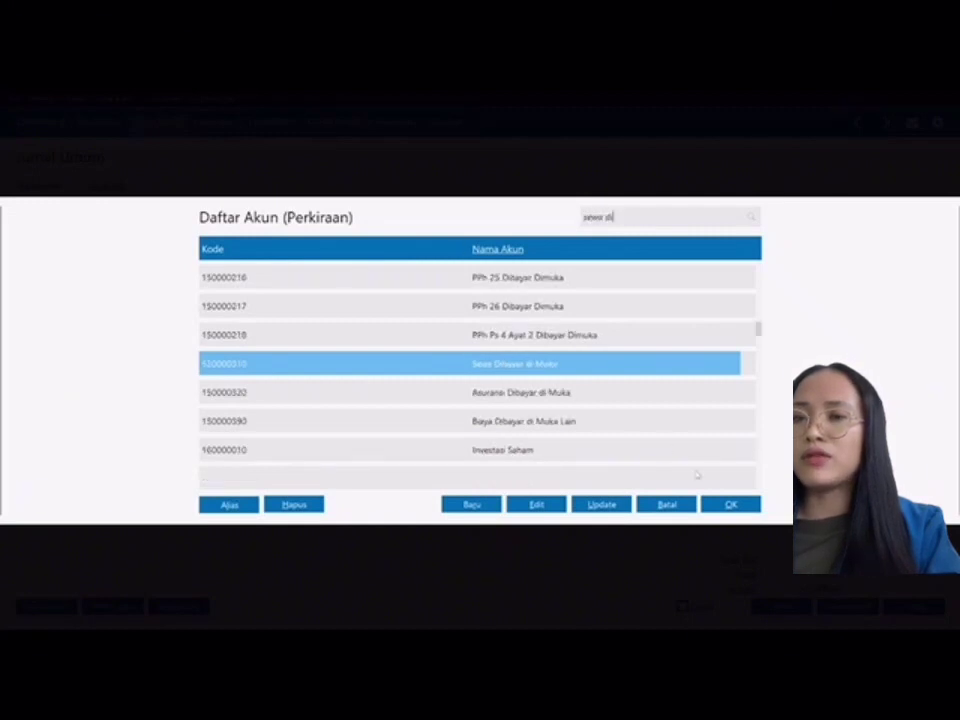
pyautogui.click(738, 506)
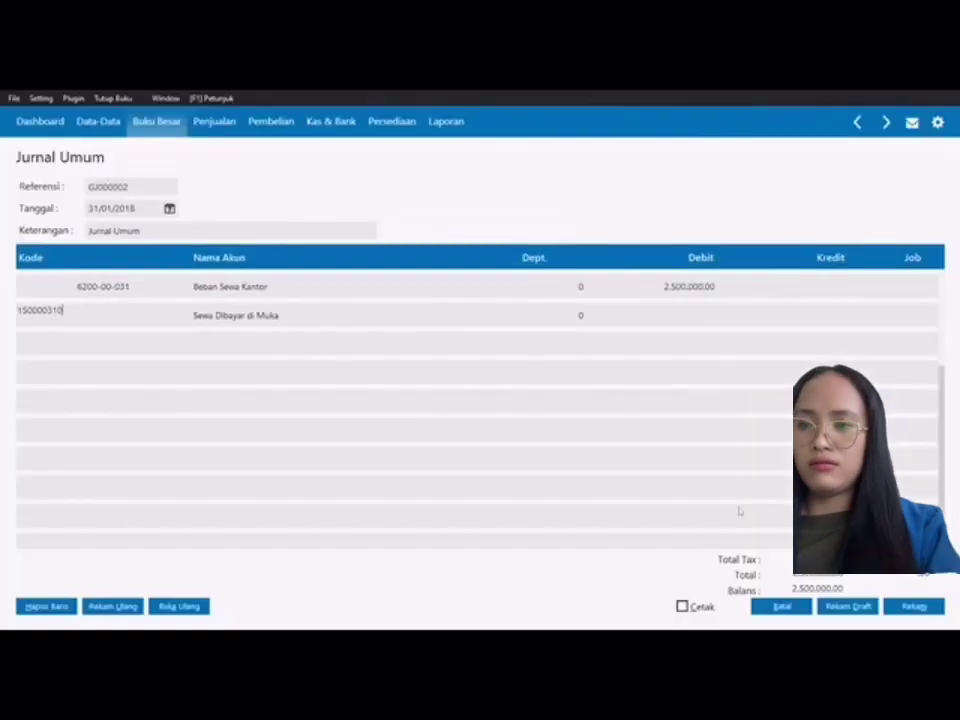
pyautogui.click(830, 315)
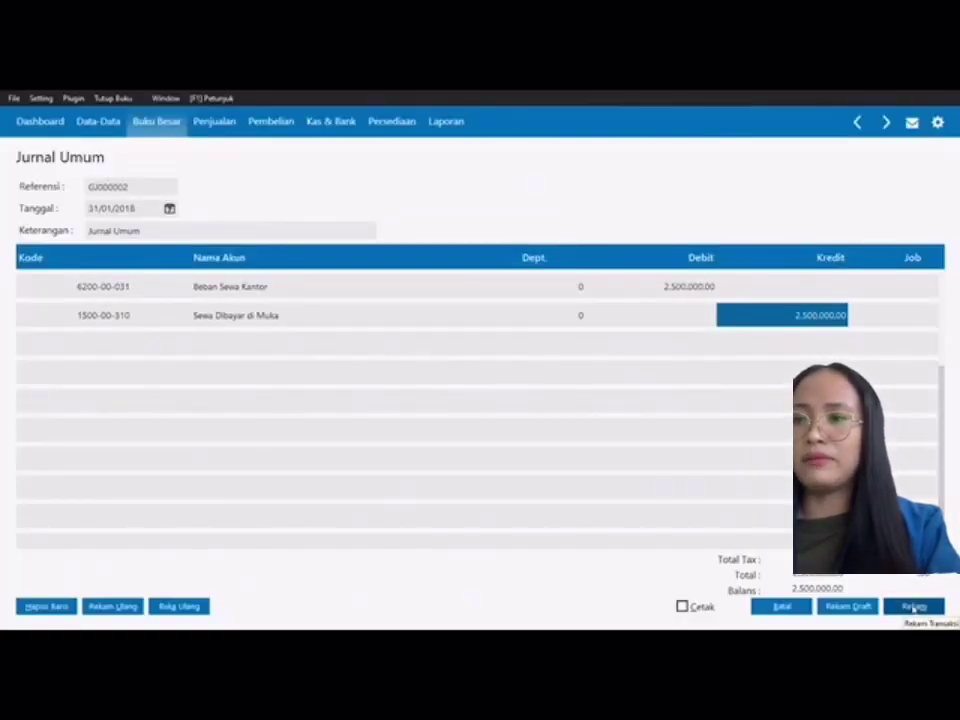
pyautogui.click(914, 606)
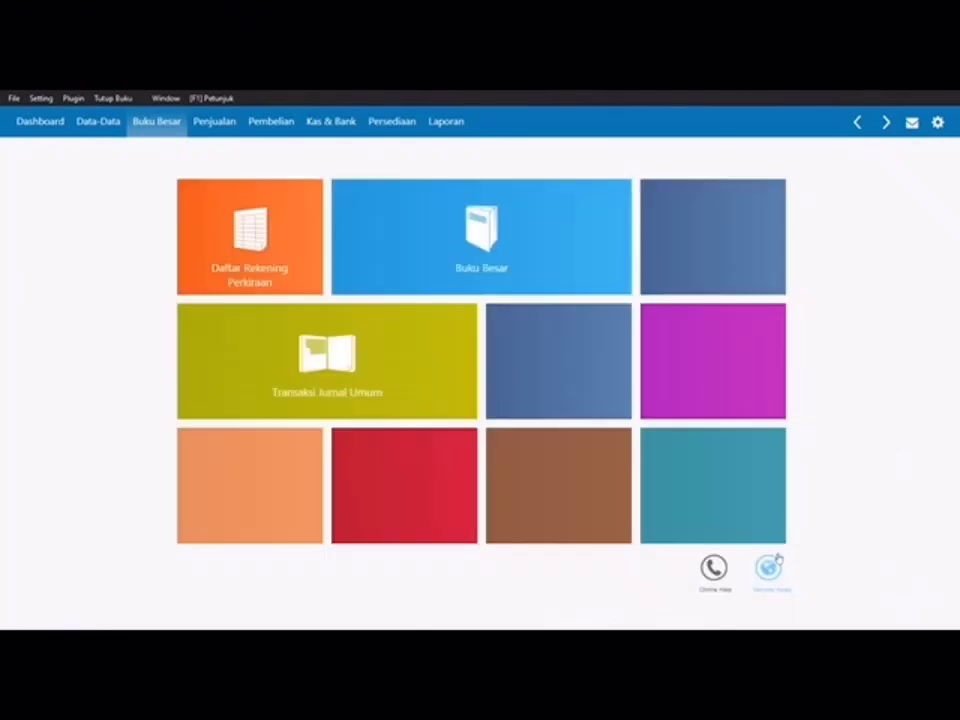